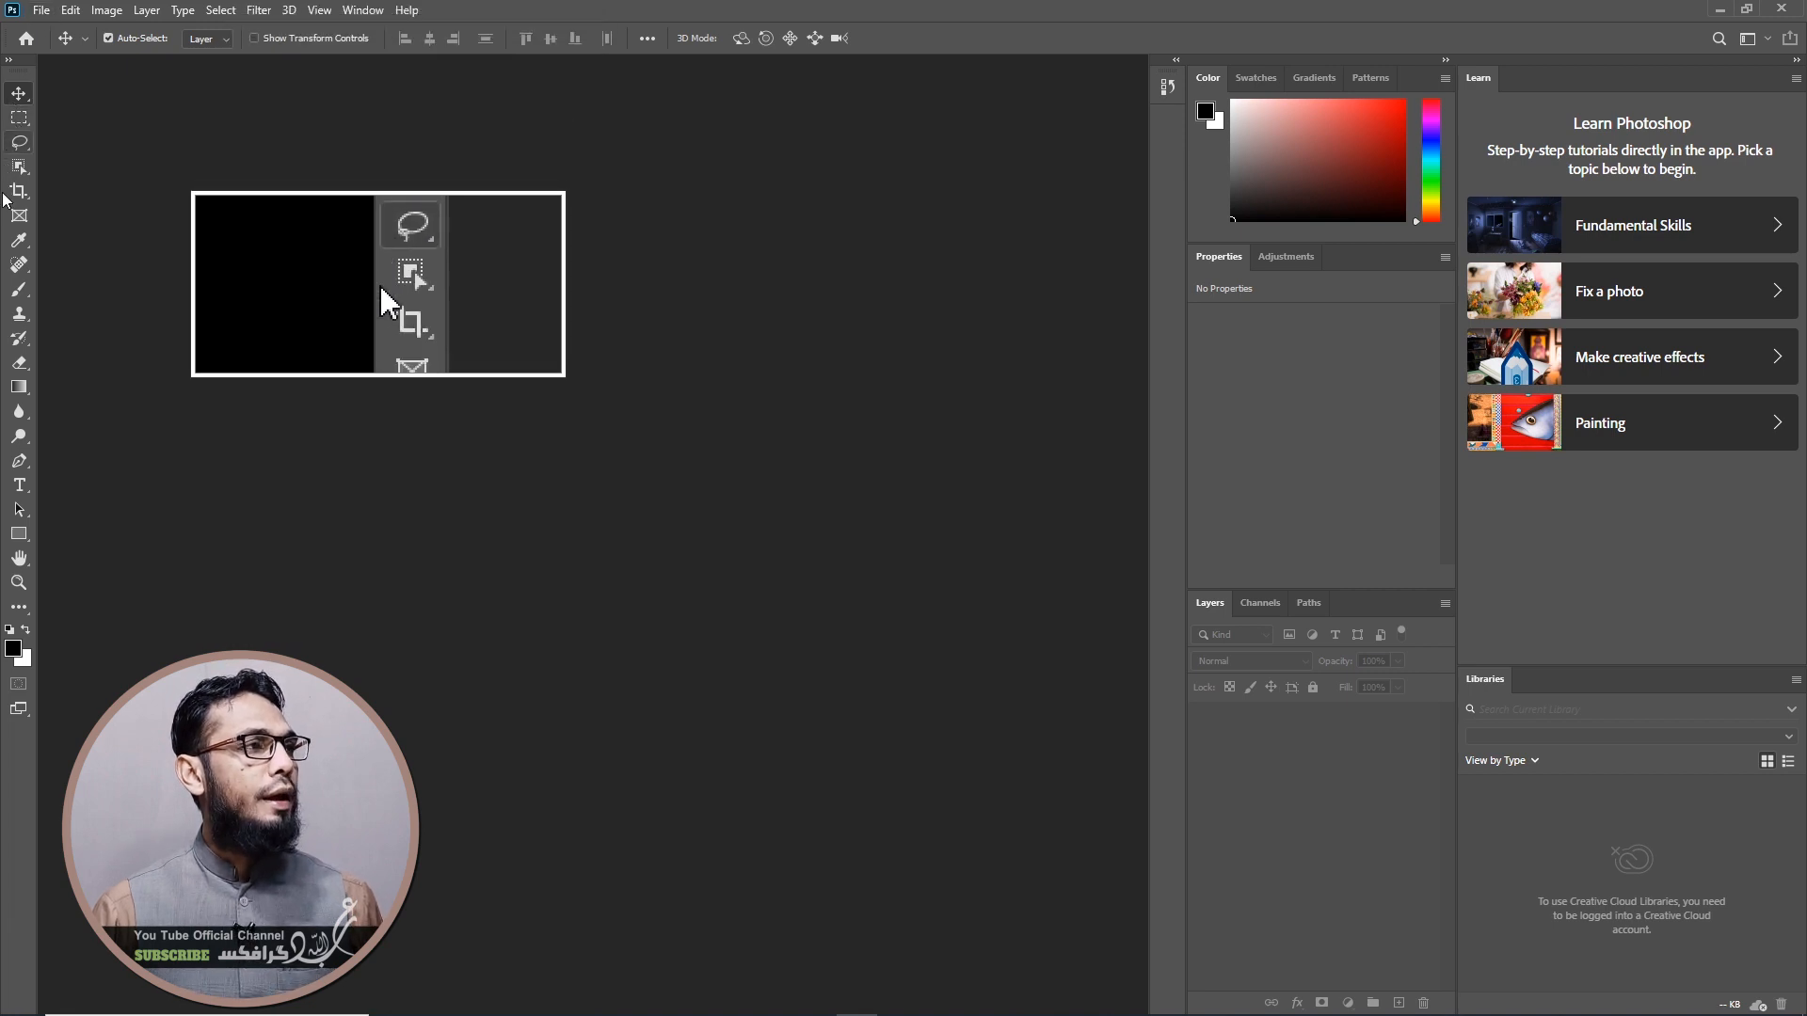
click(19, 241)
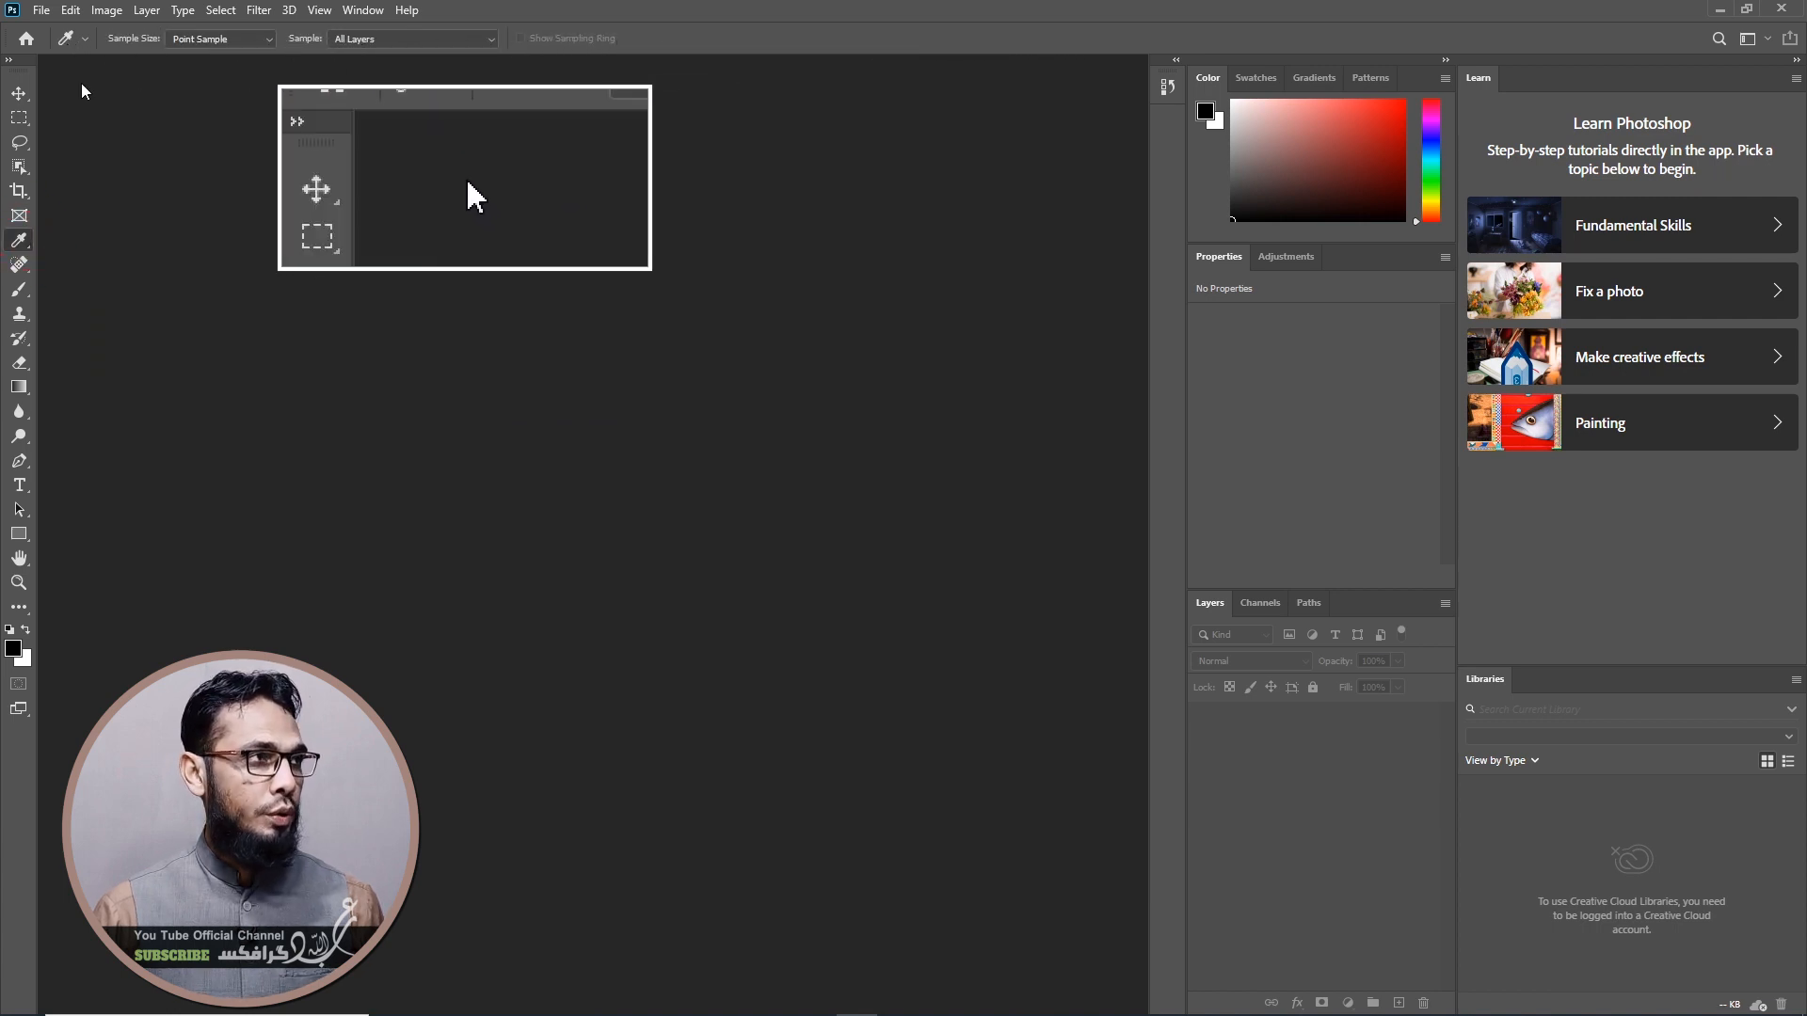
click(23, 93)
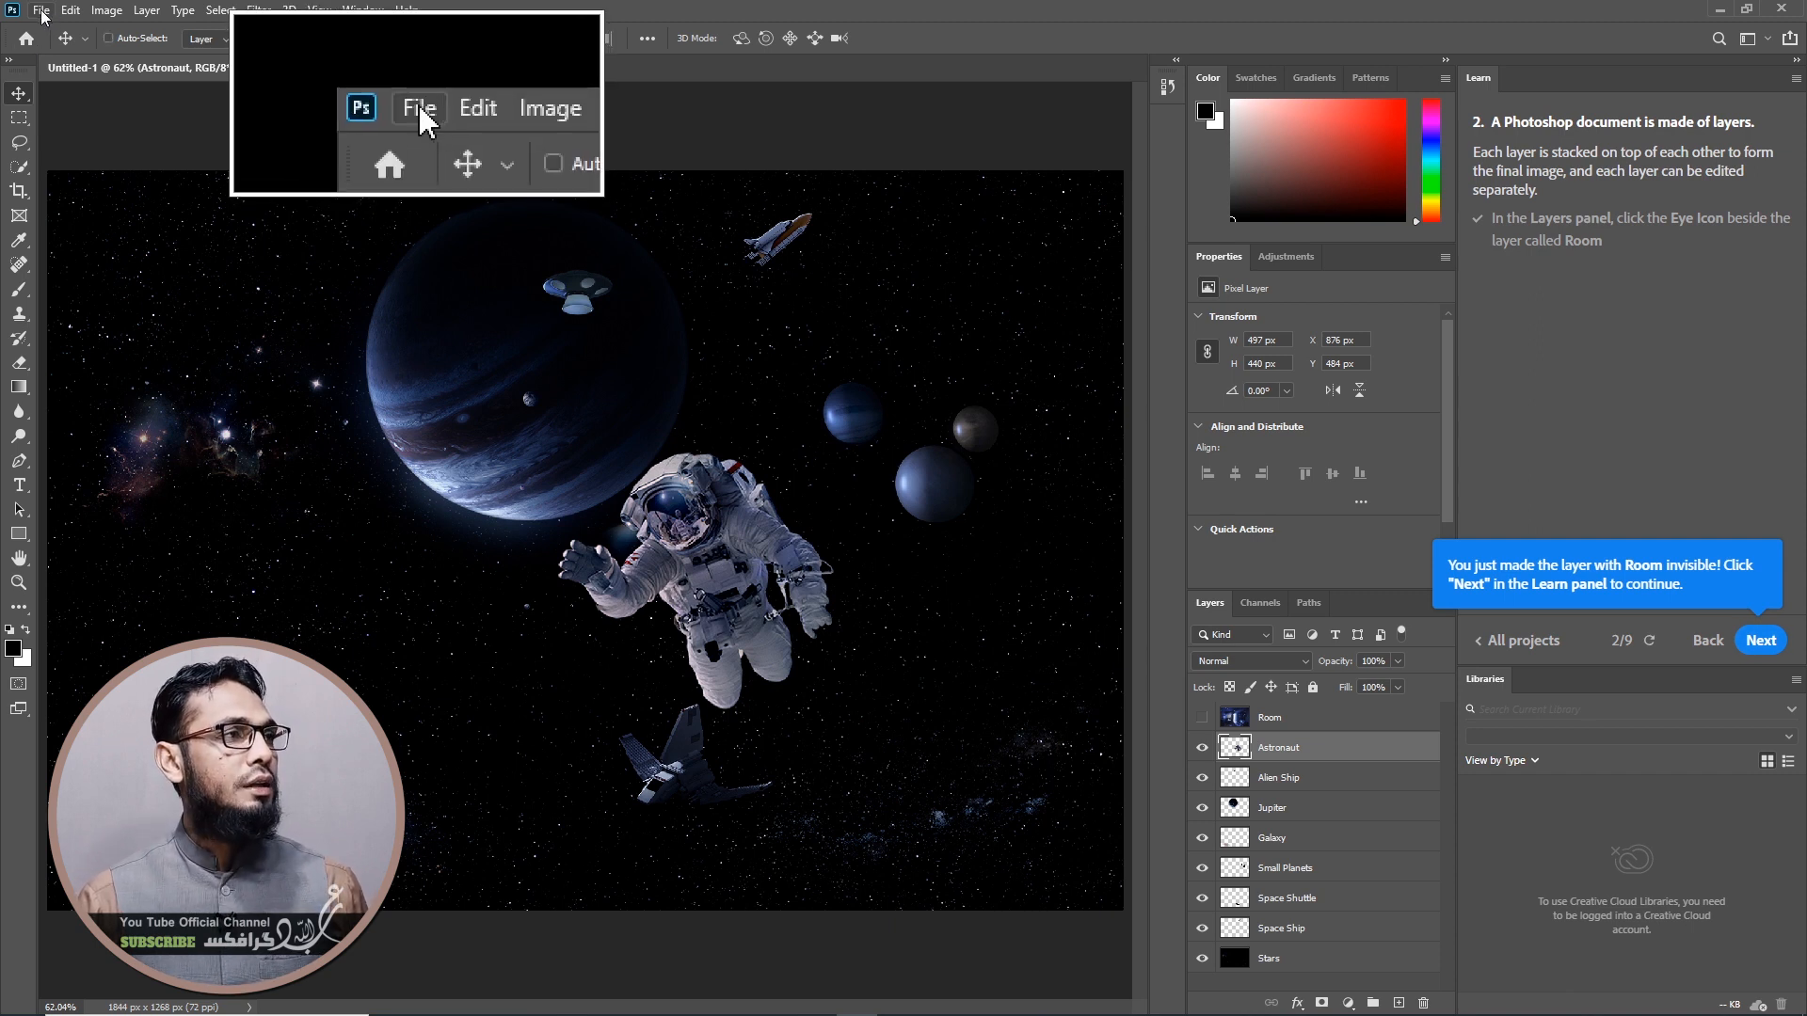
Create a new document 1844 pixels wide and 1268 pixels high with transparent background contents
click(42, 11)
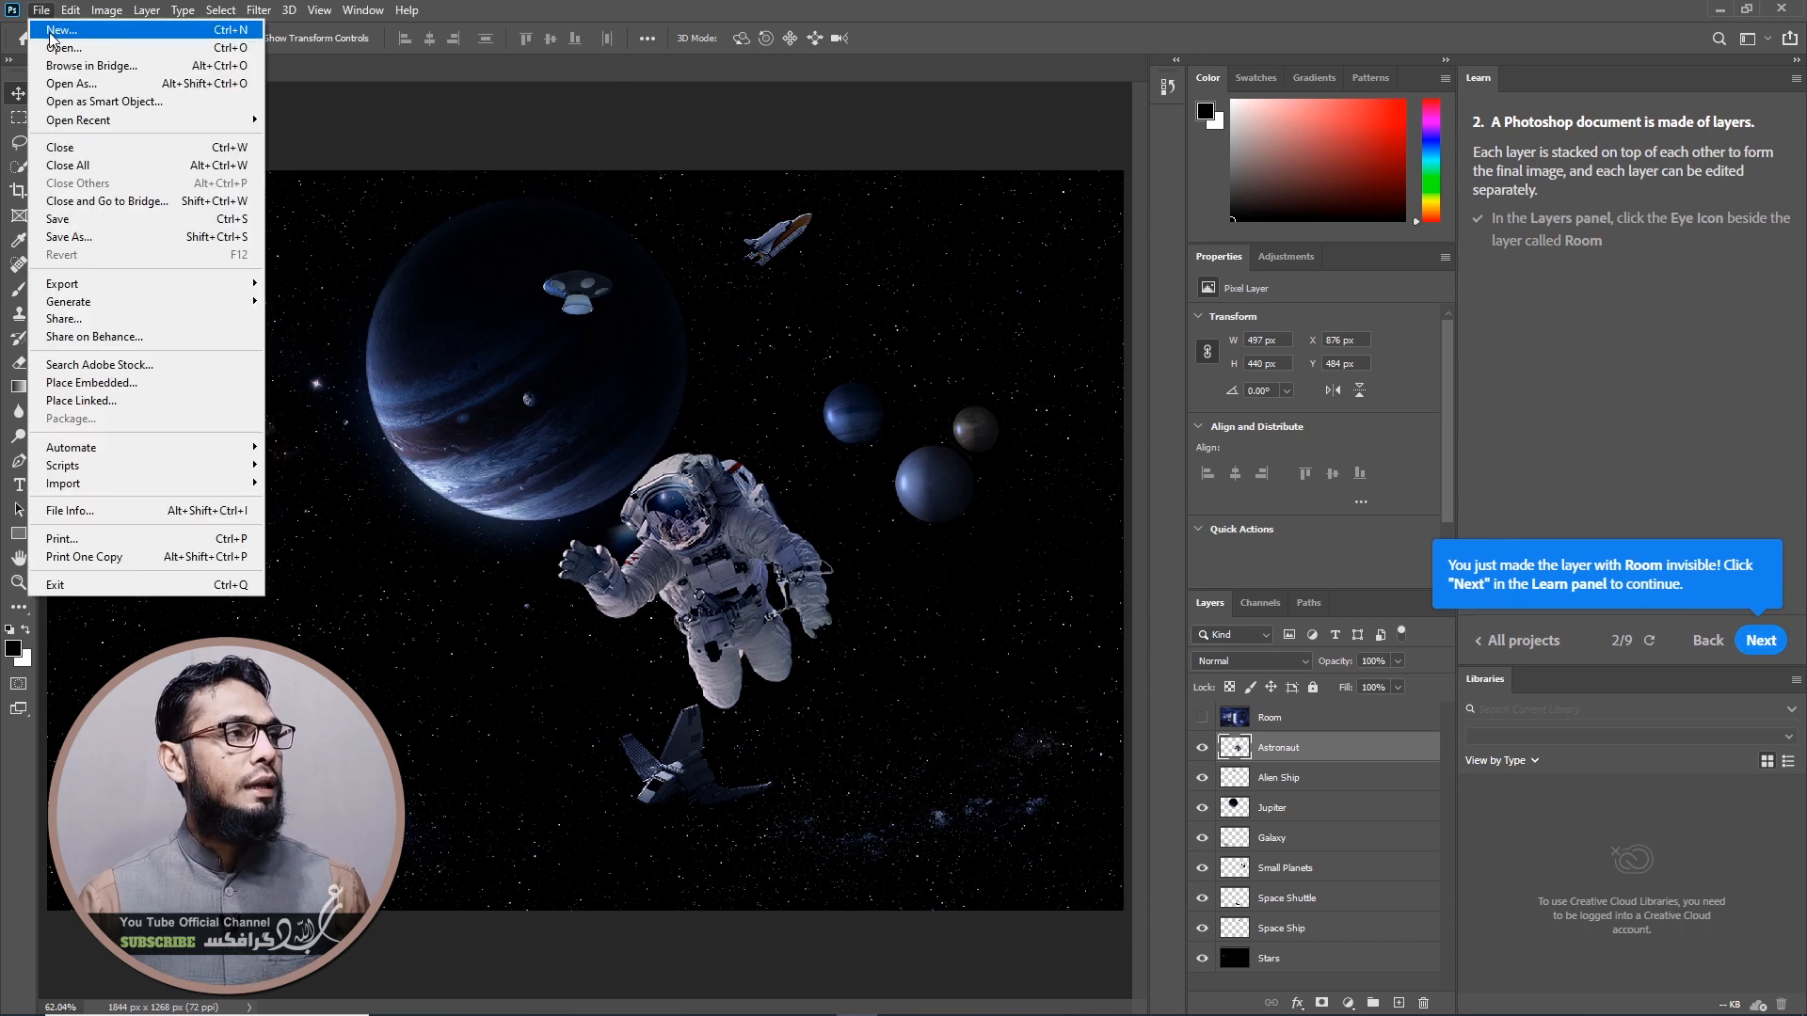
click(57, 30)
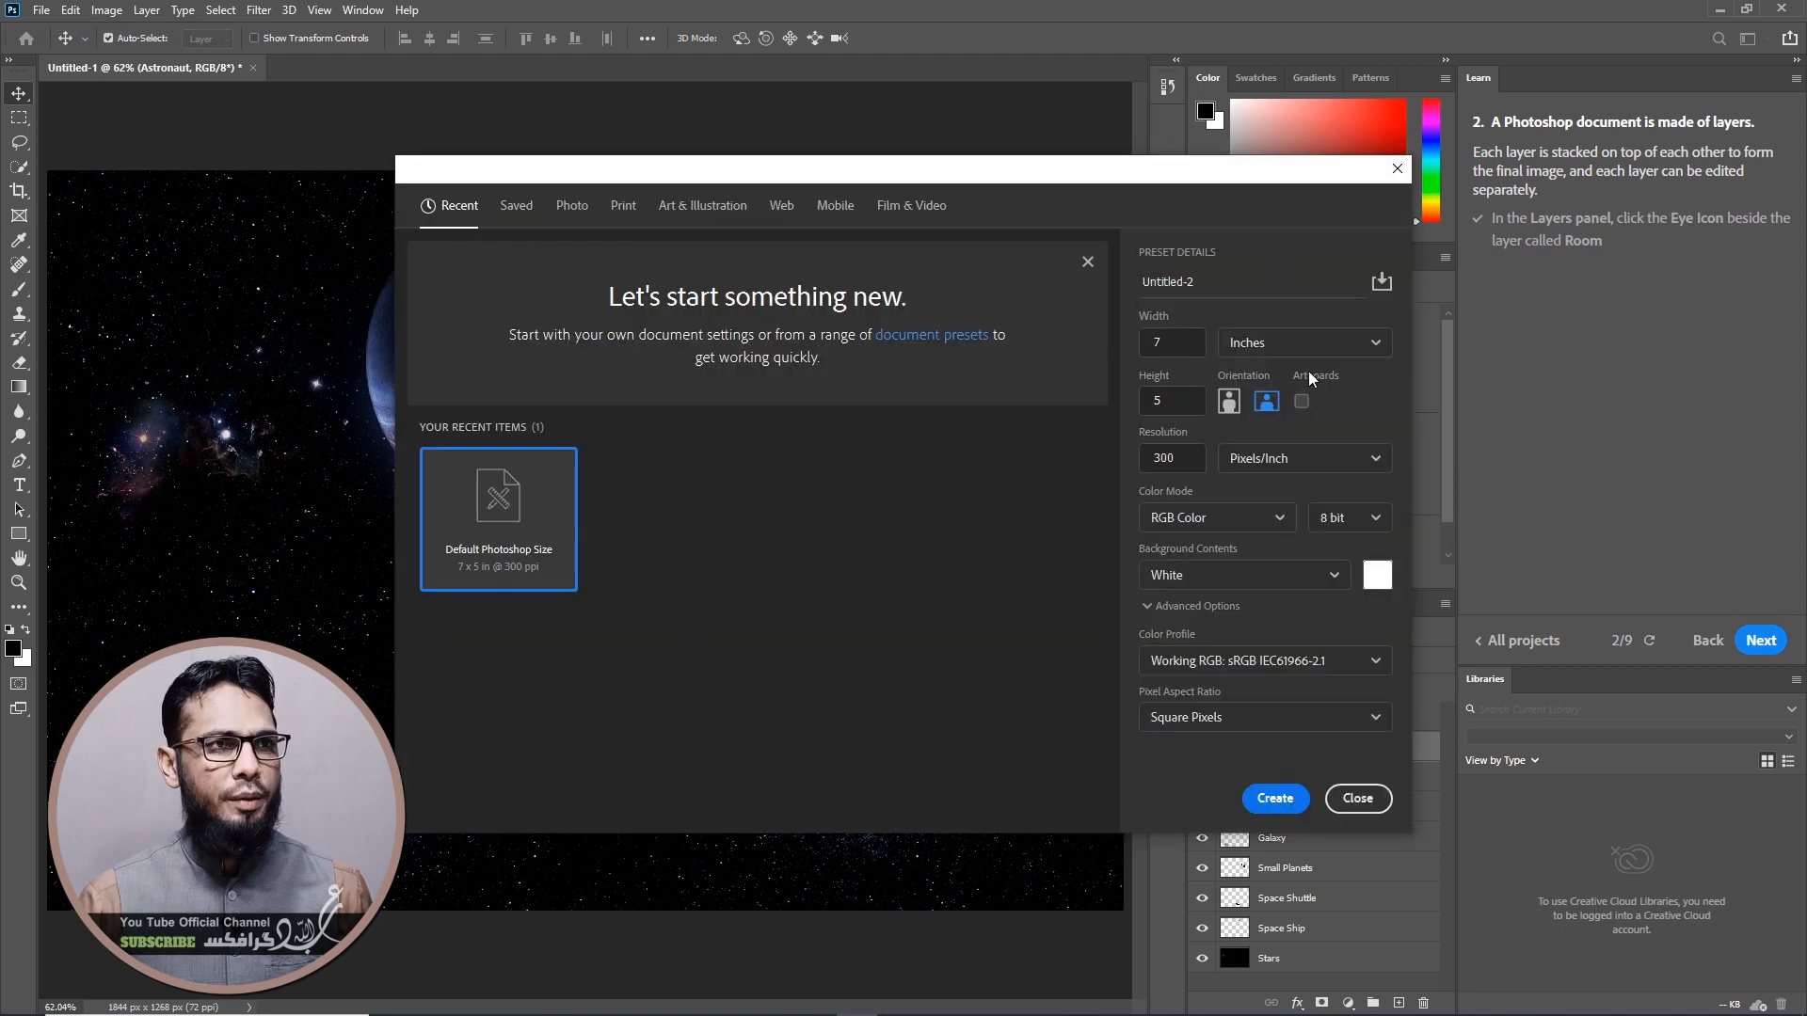
click(1282, 344)
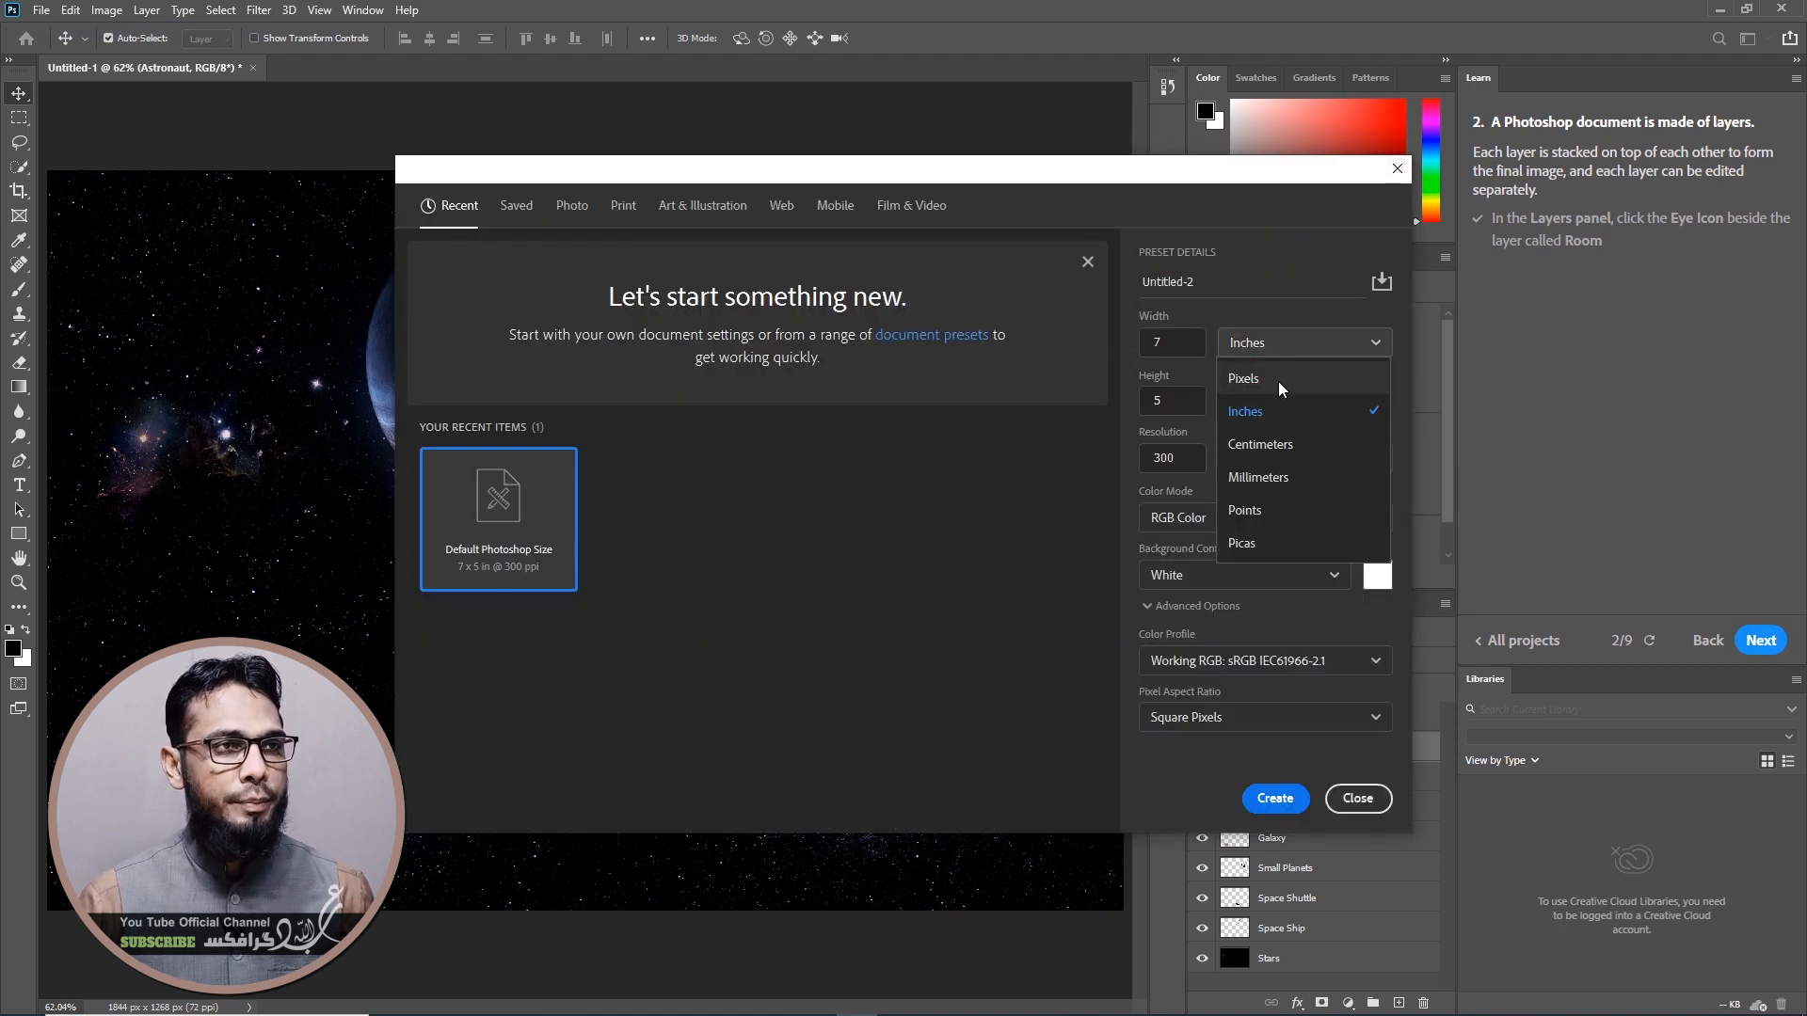
click(1279, 381)
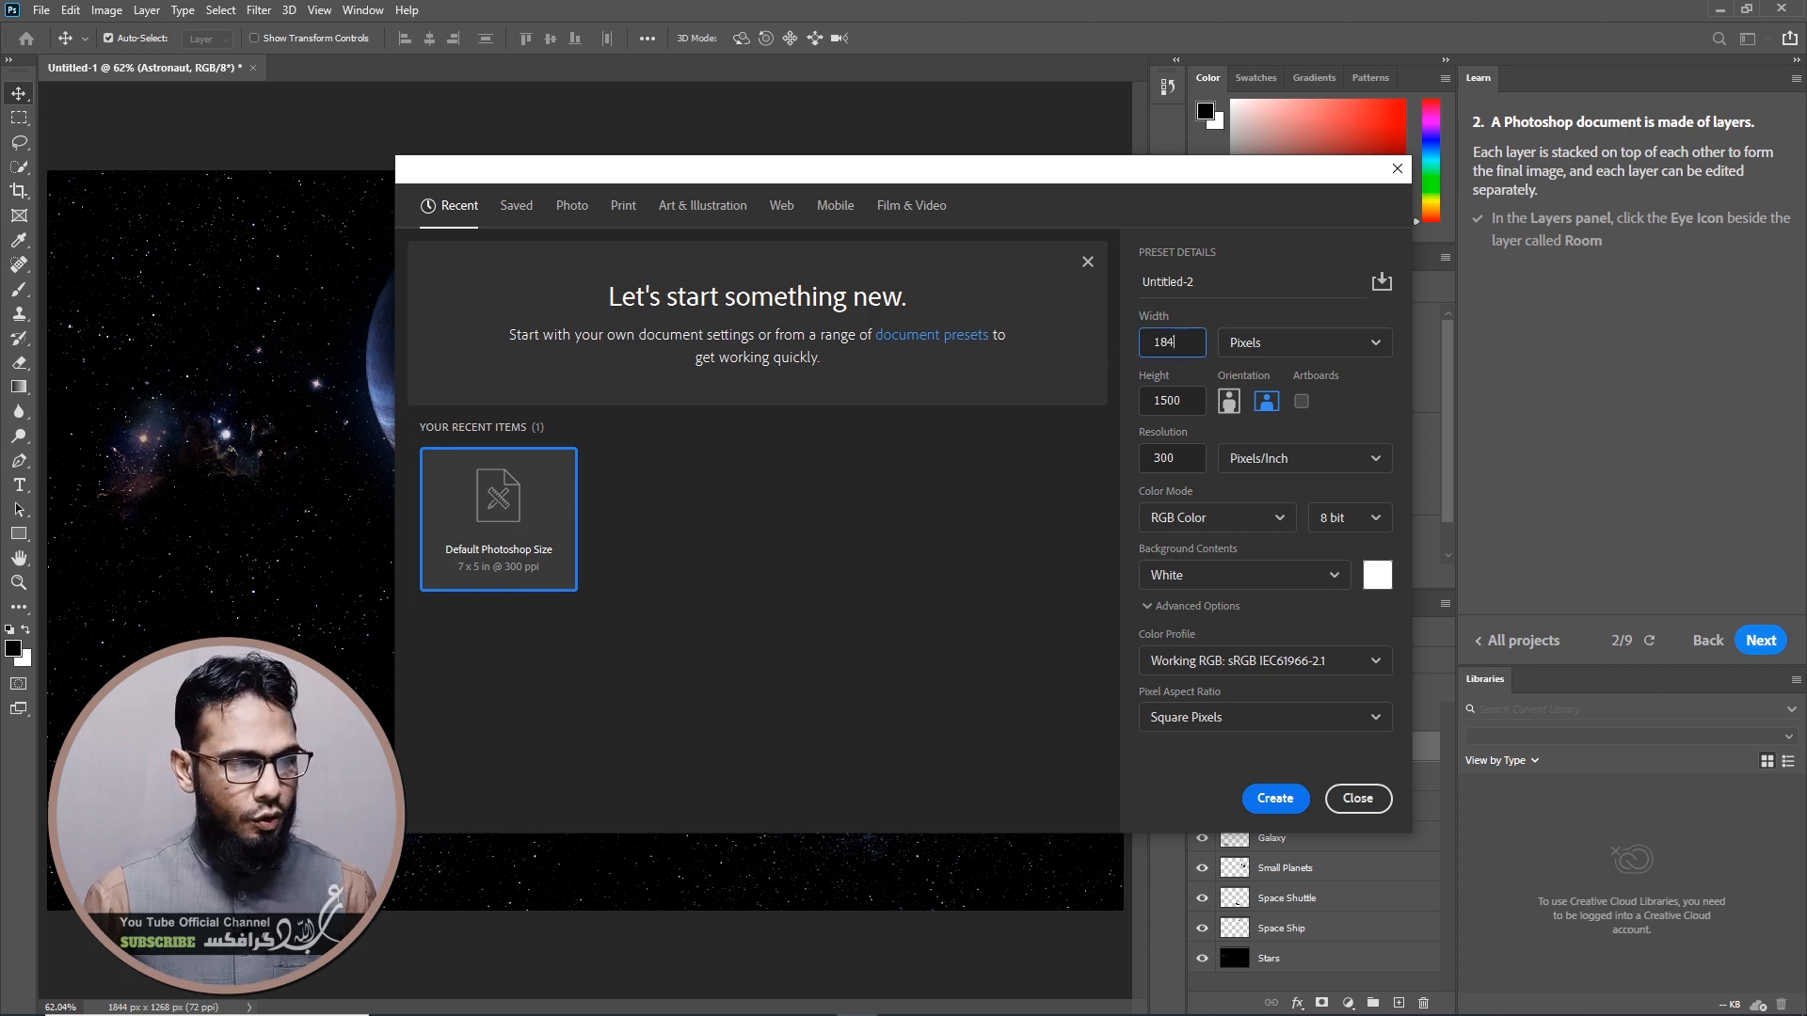
click(1148, 394)
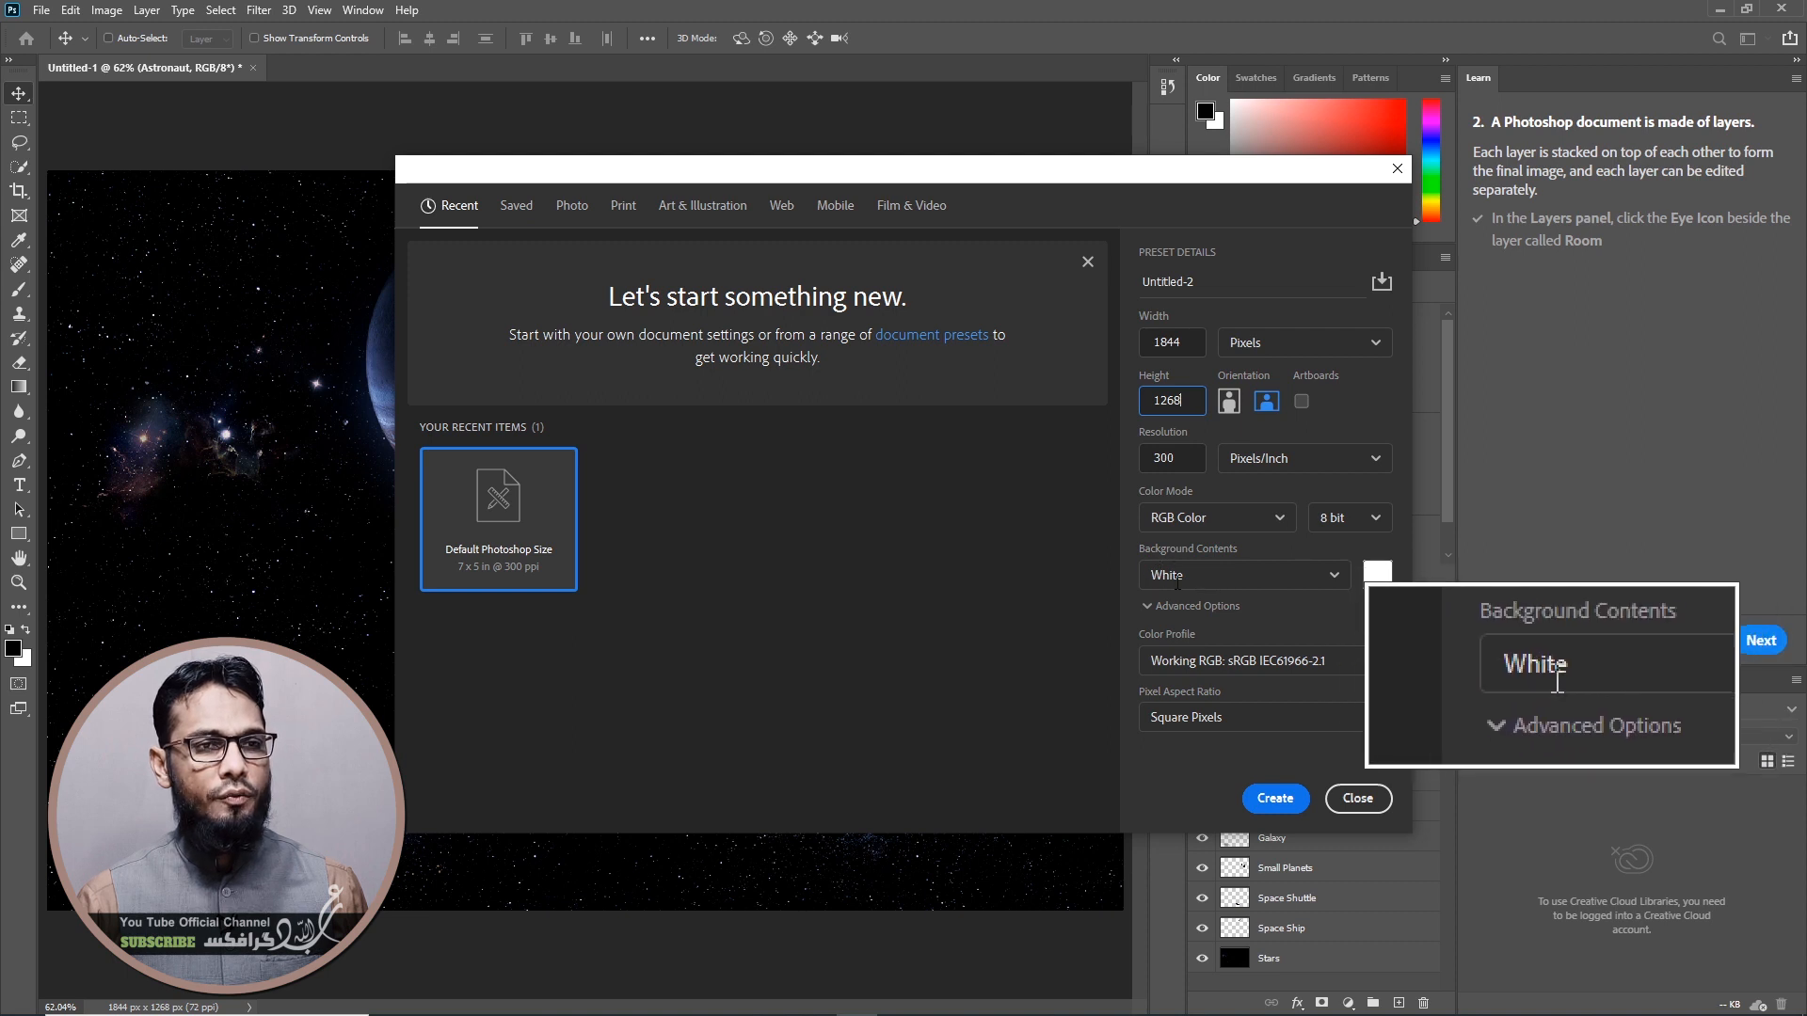
click(1335, 574)
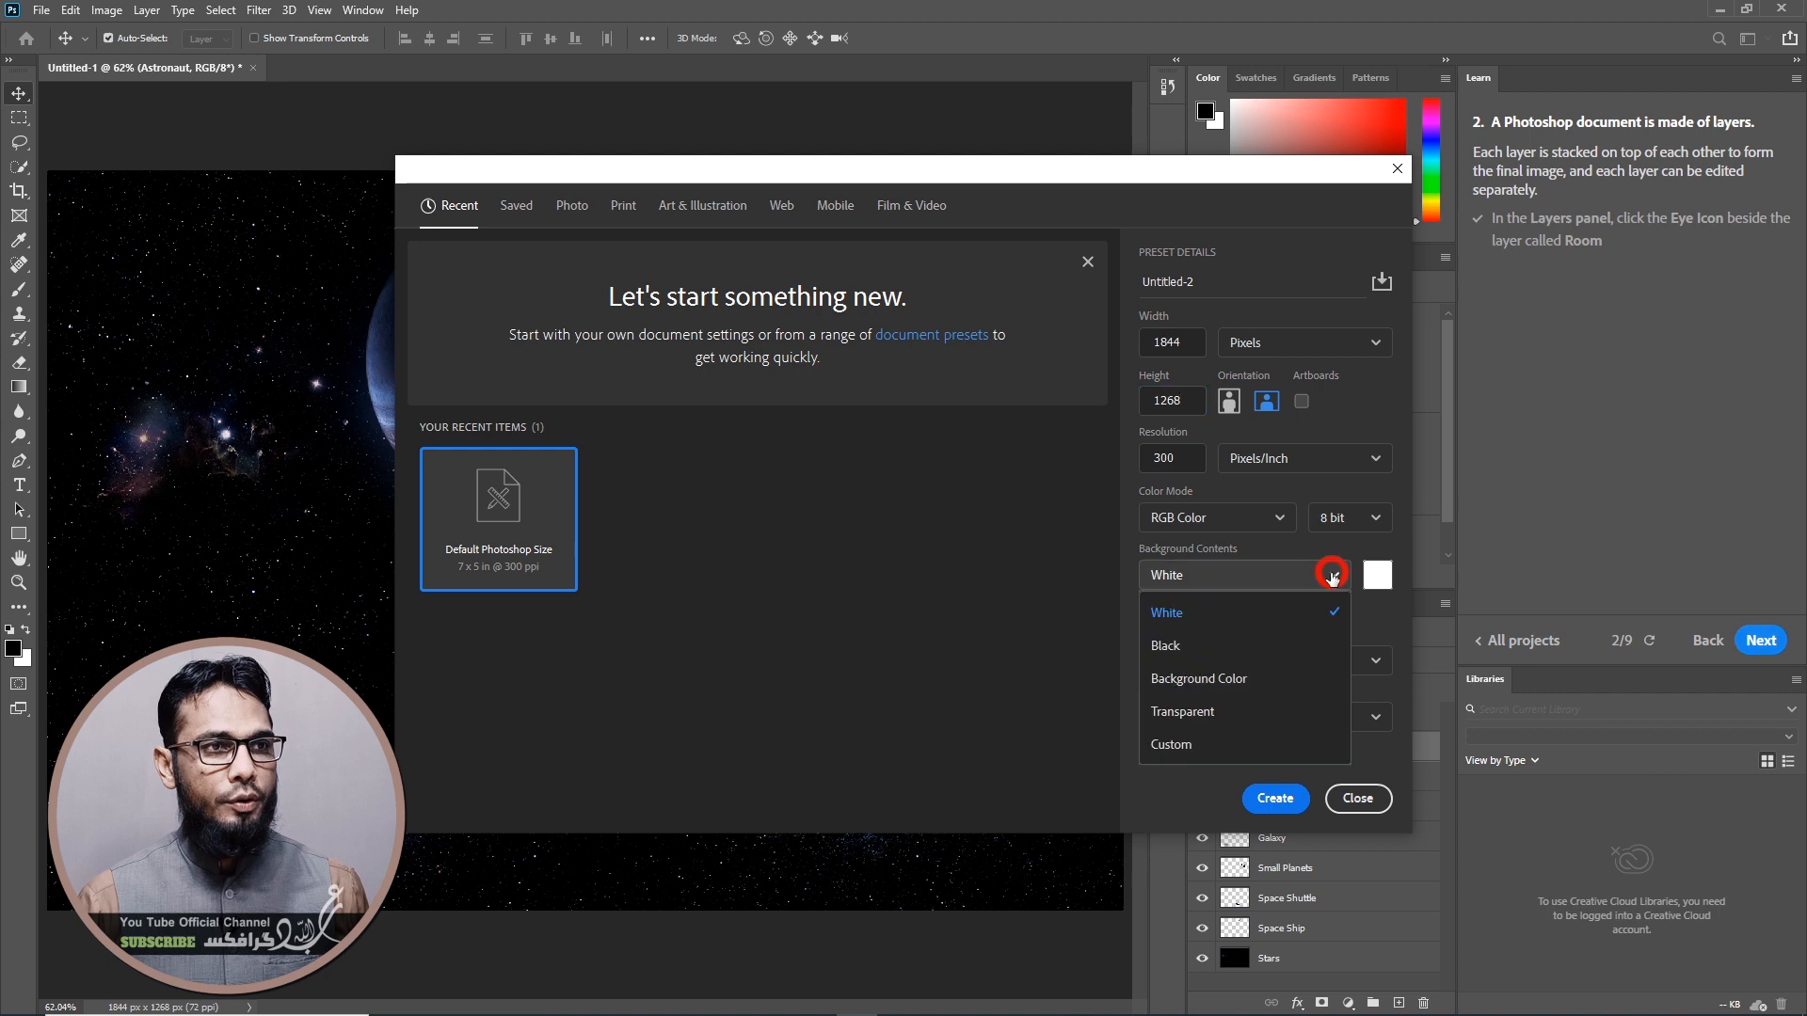
click(1209, 712)
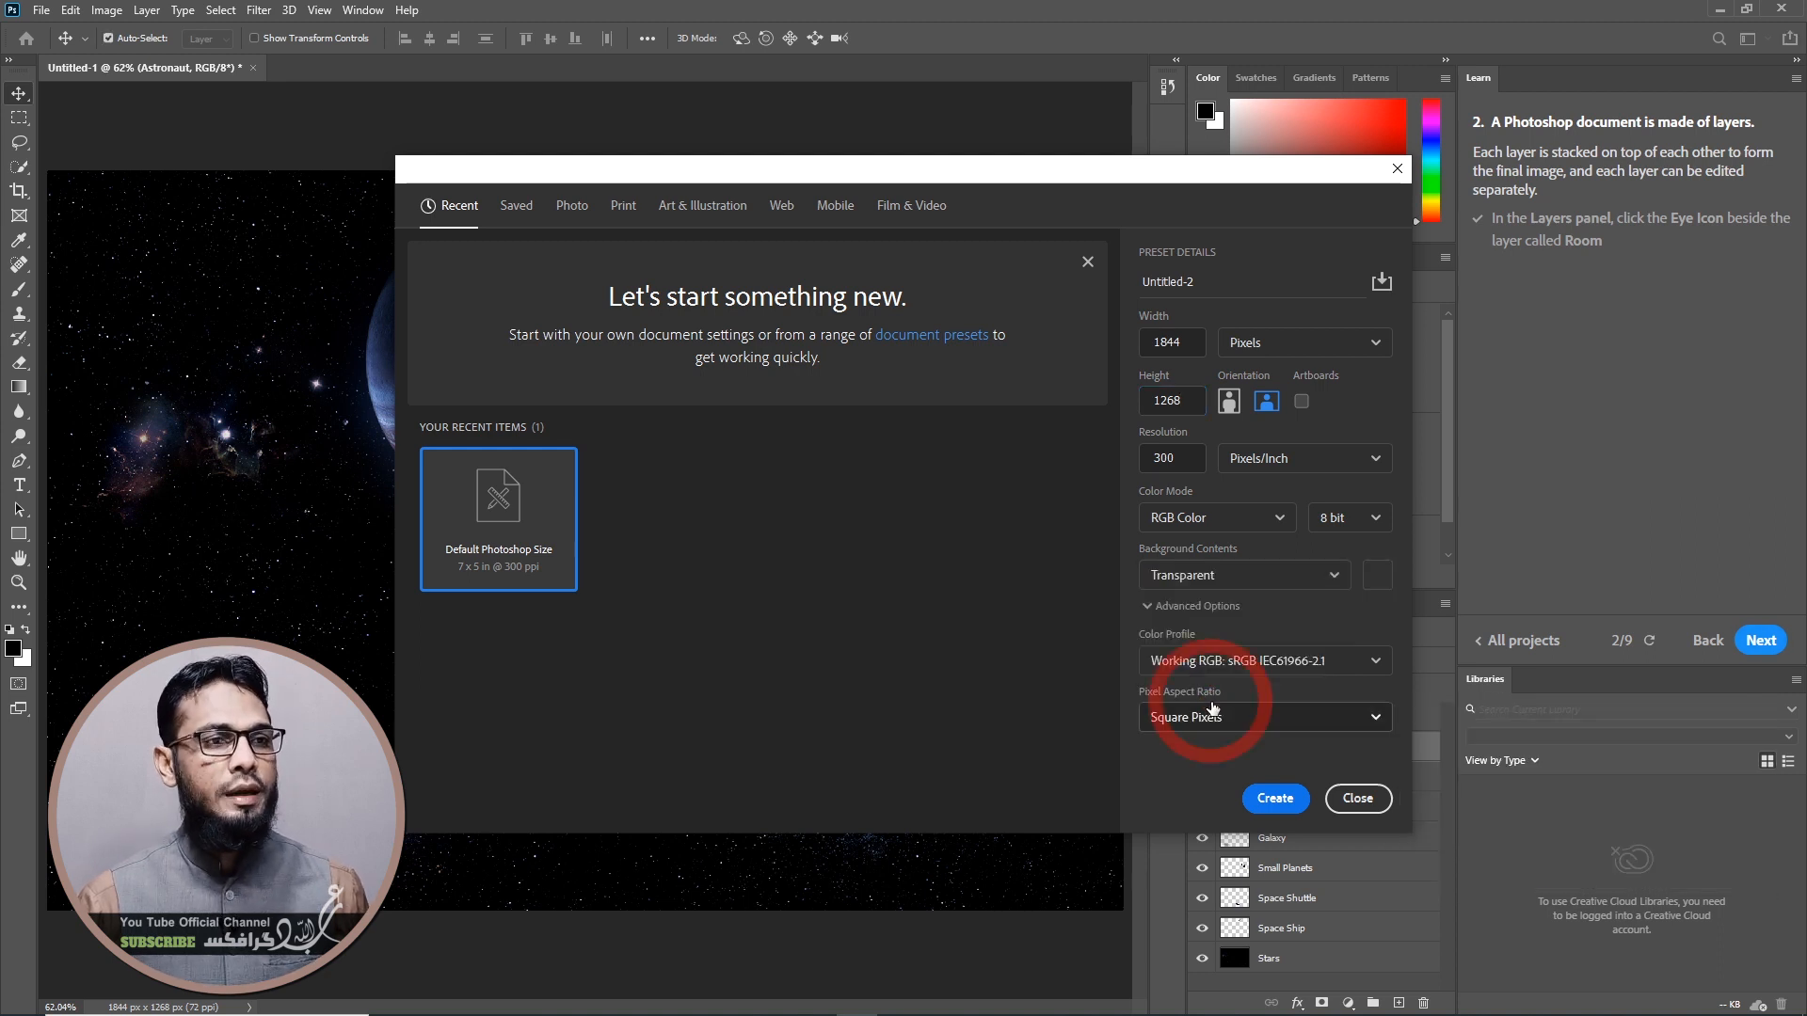
click(1277, 798)
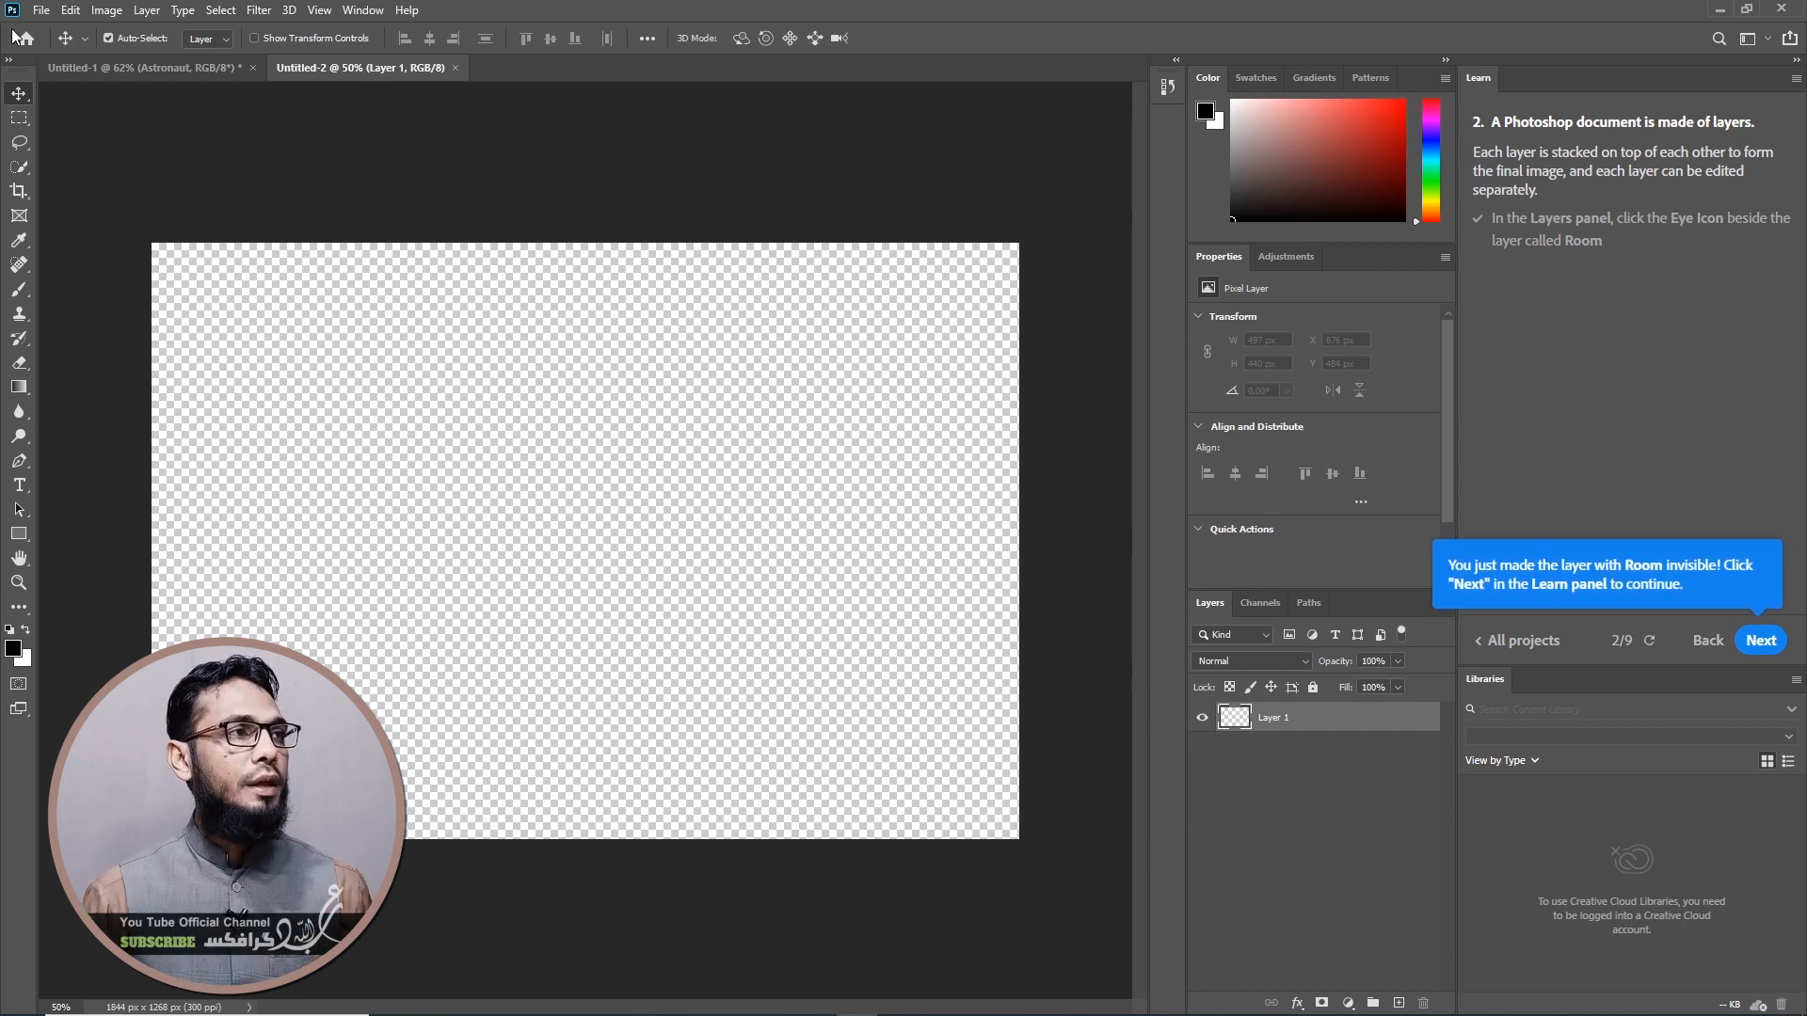
Place the "1. BG" image from the 1-Layers folder as an embedded object in the Untitled-2 document
click(104, 71)
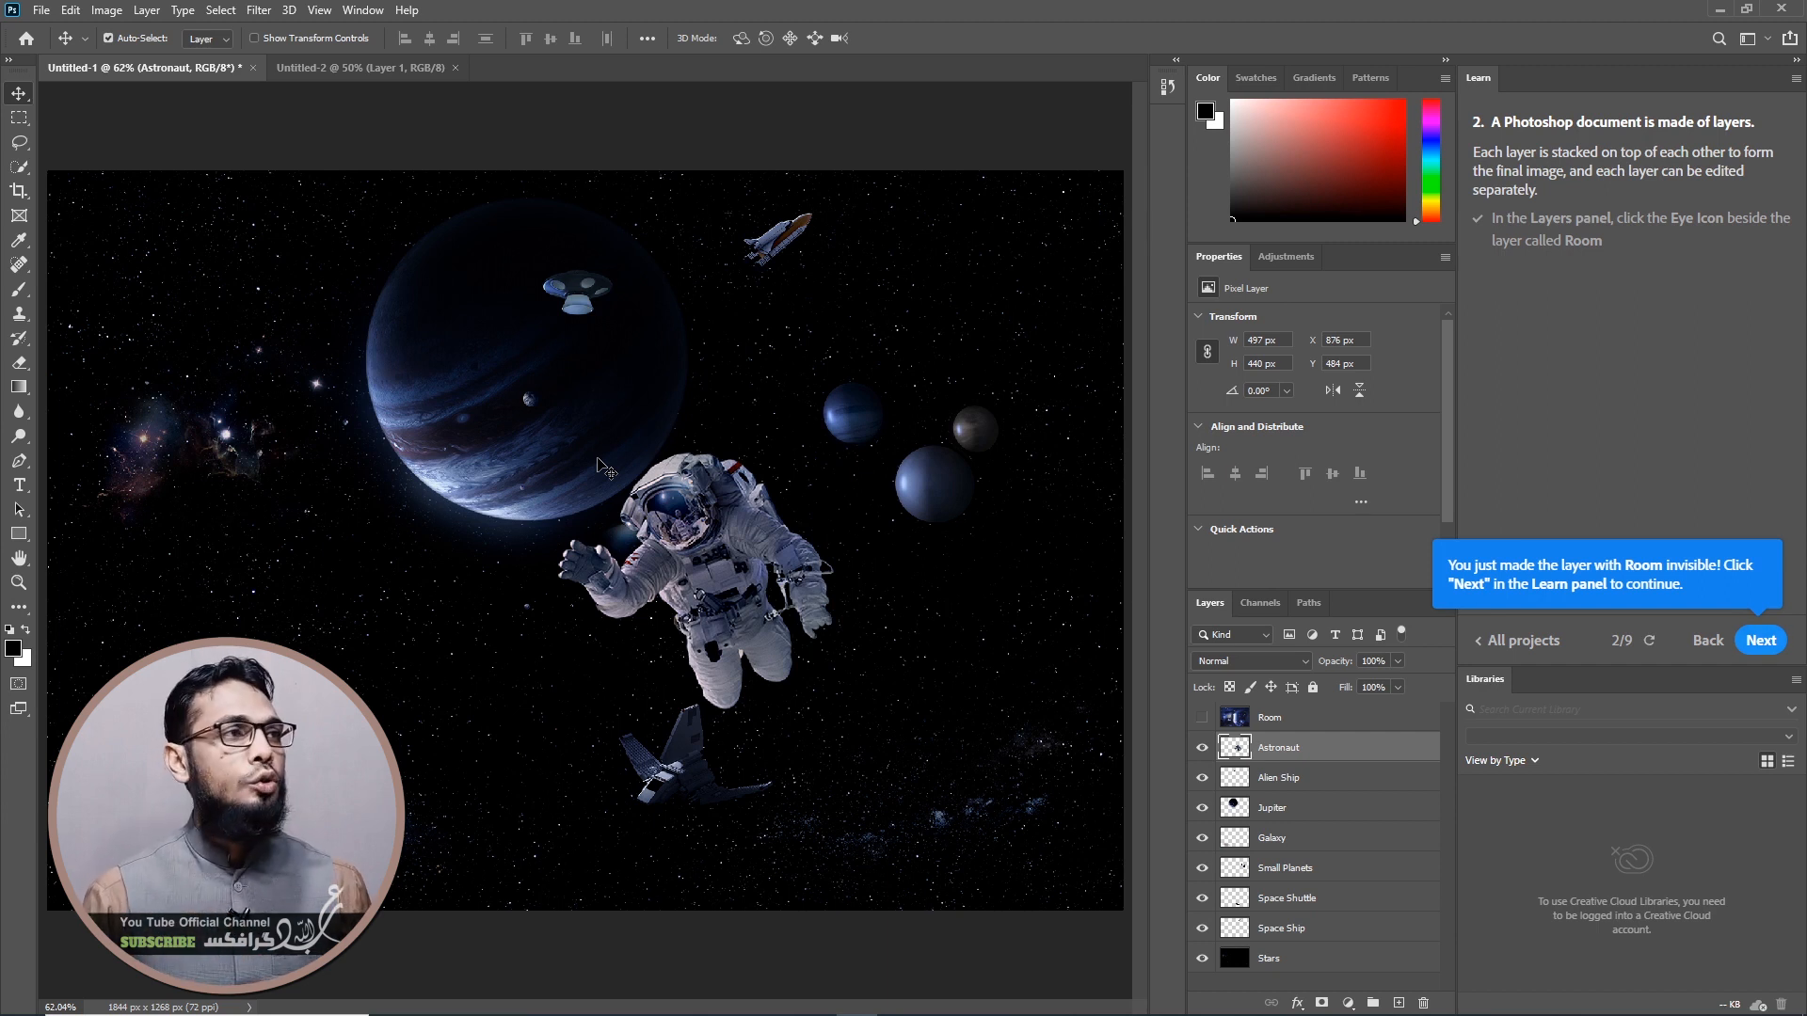
click(360, 68)
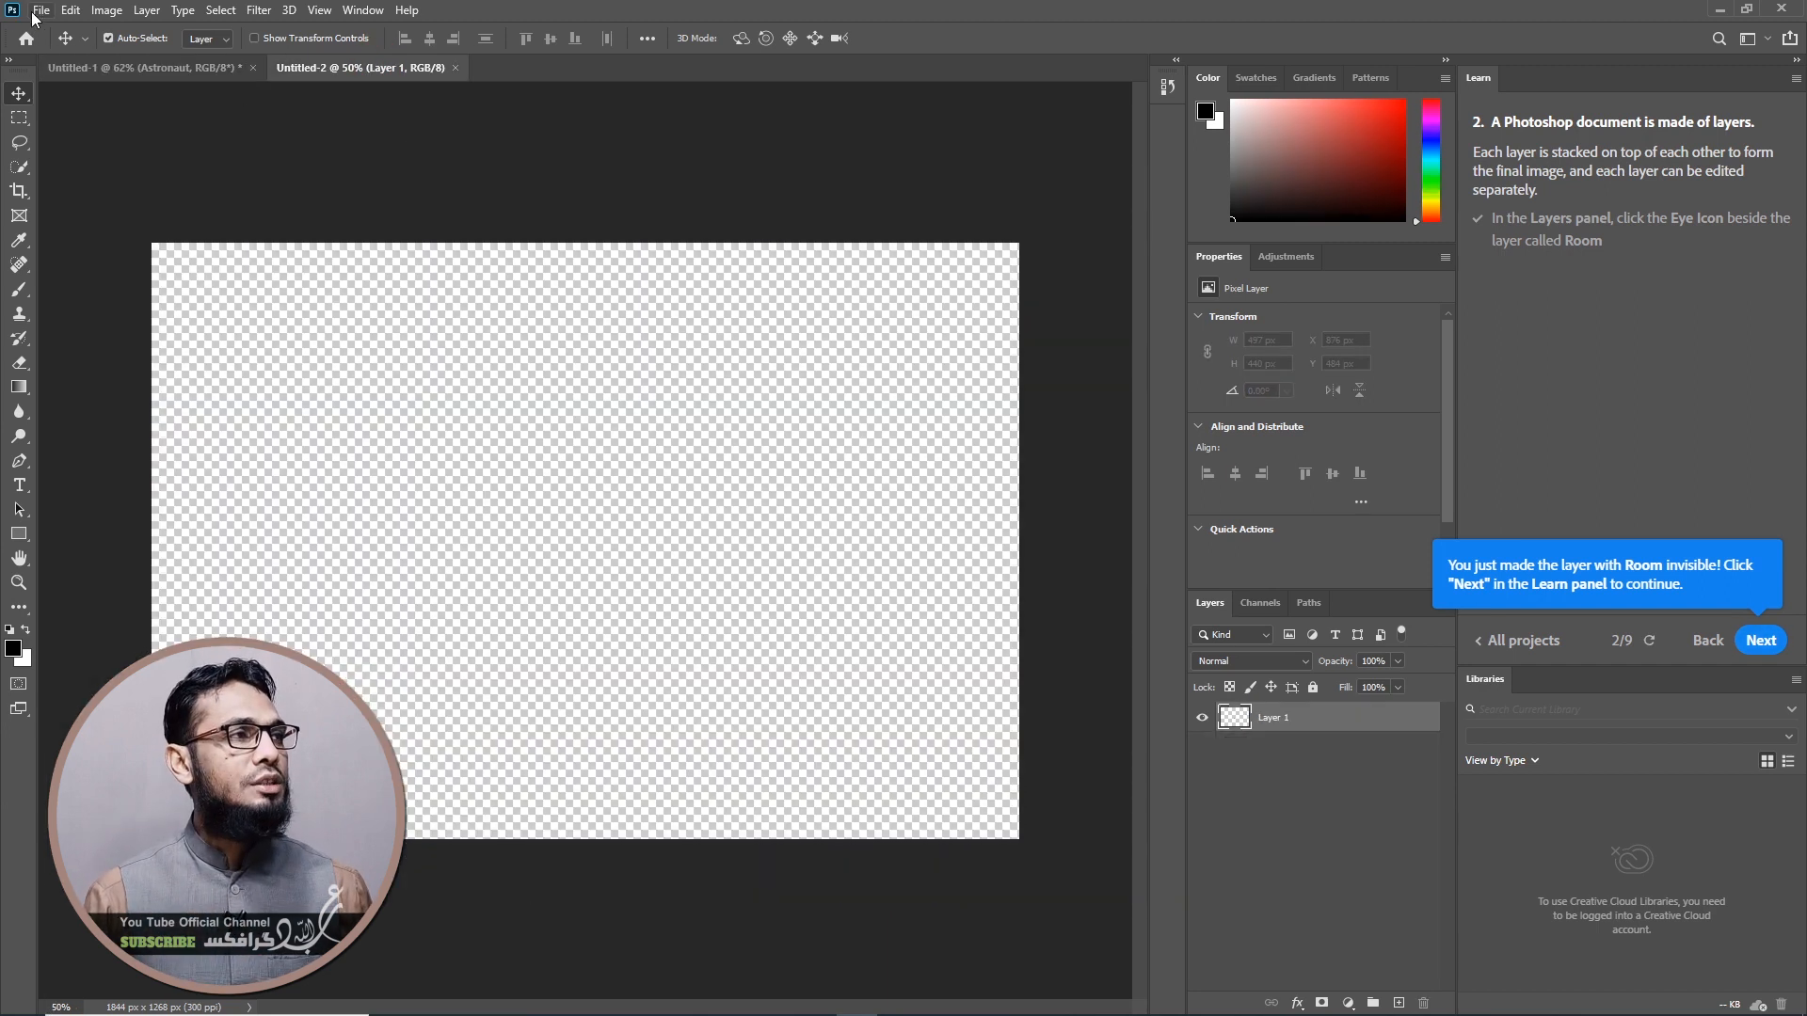
click(39, 10)
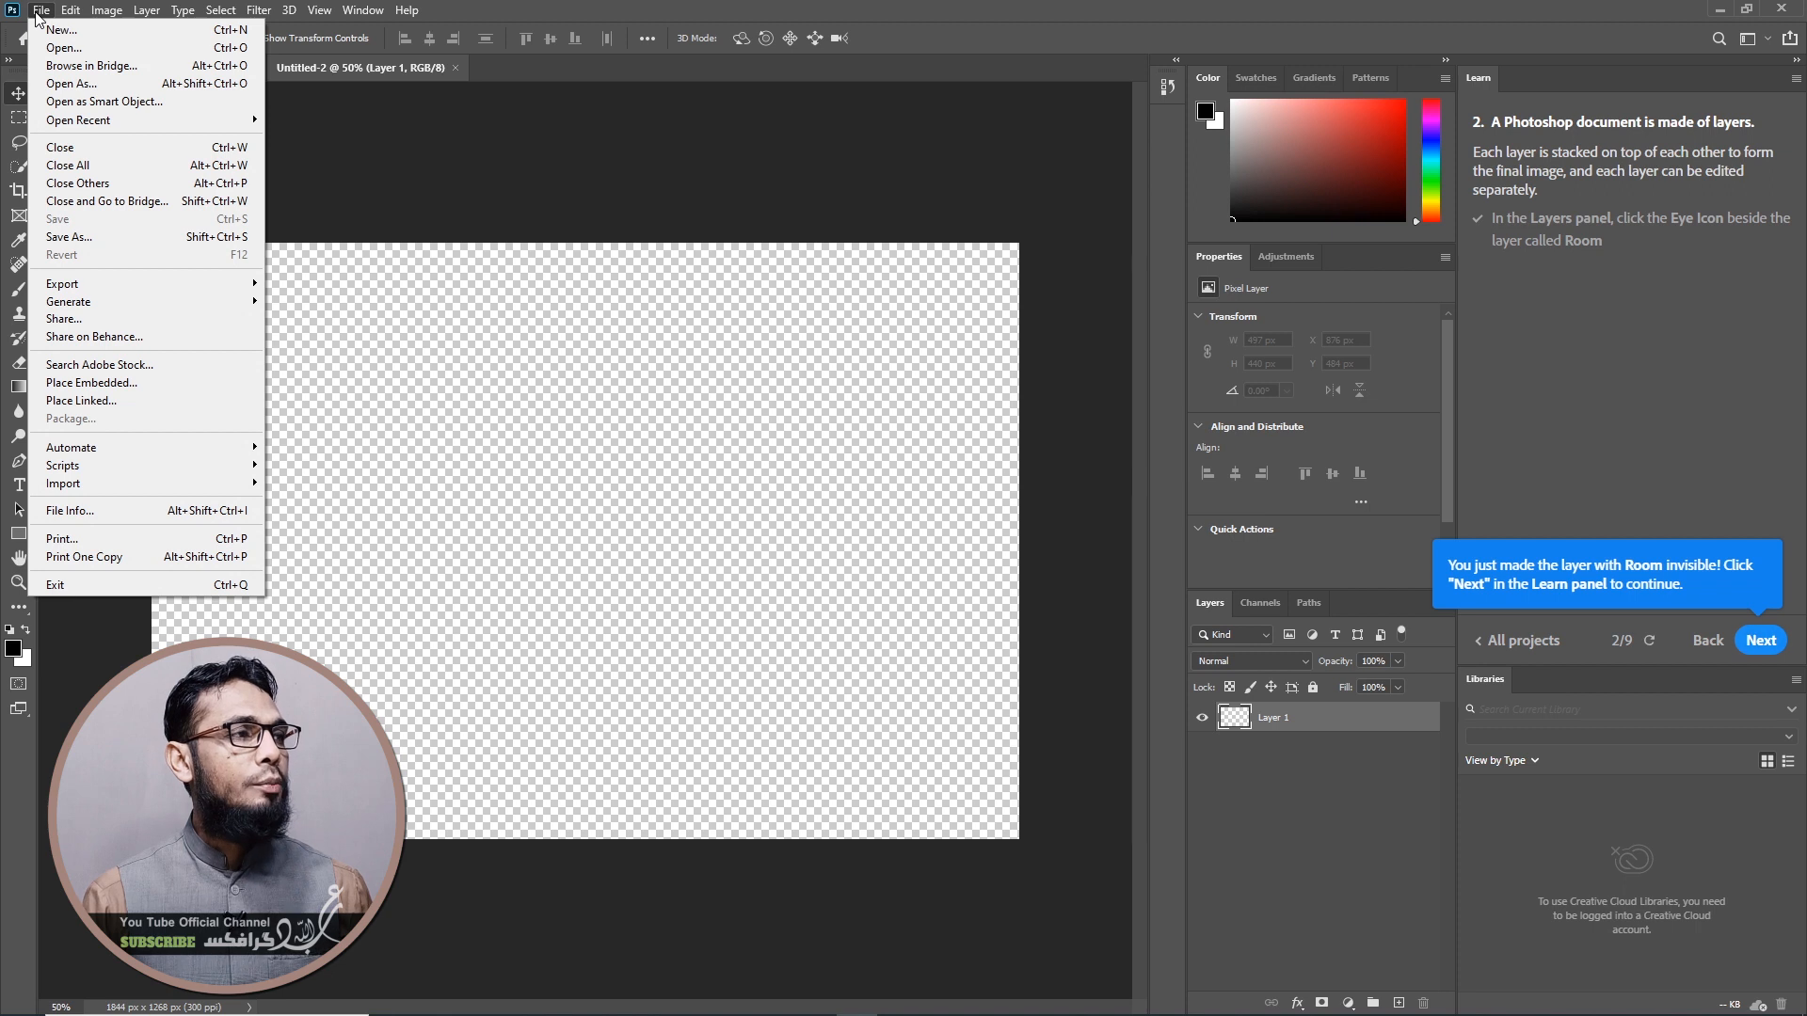
mouse_move(94, 464)
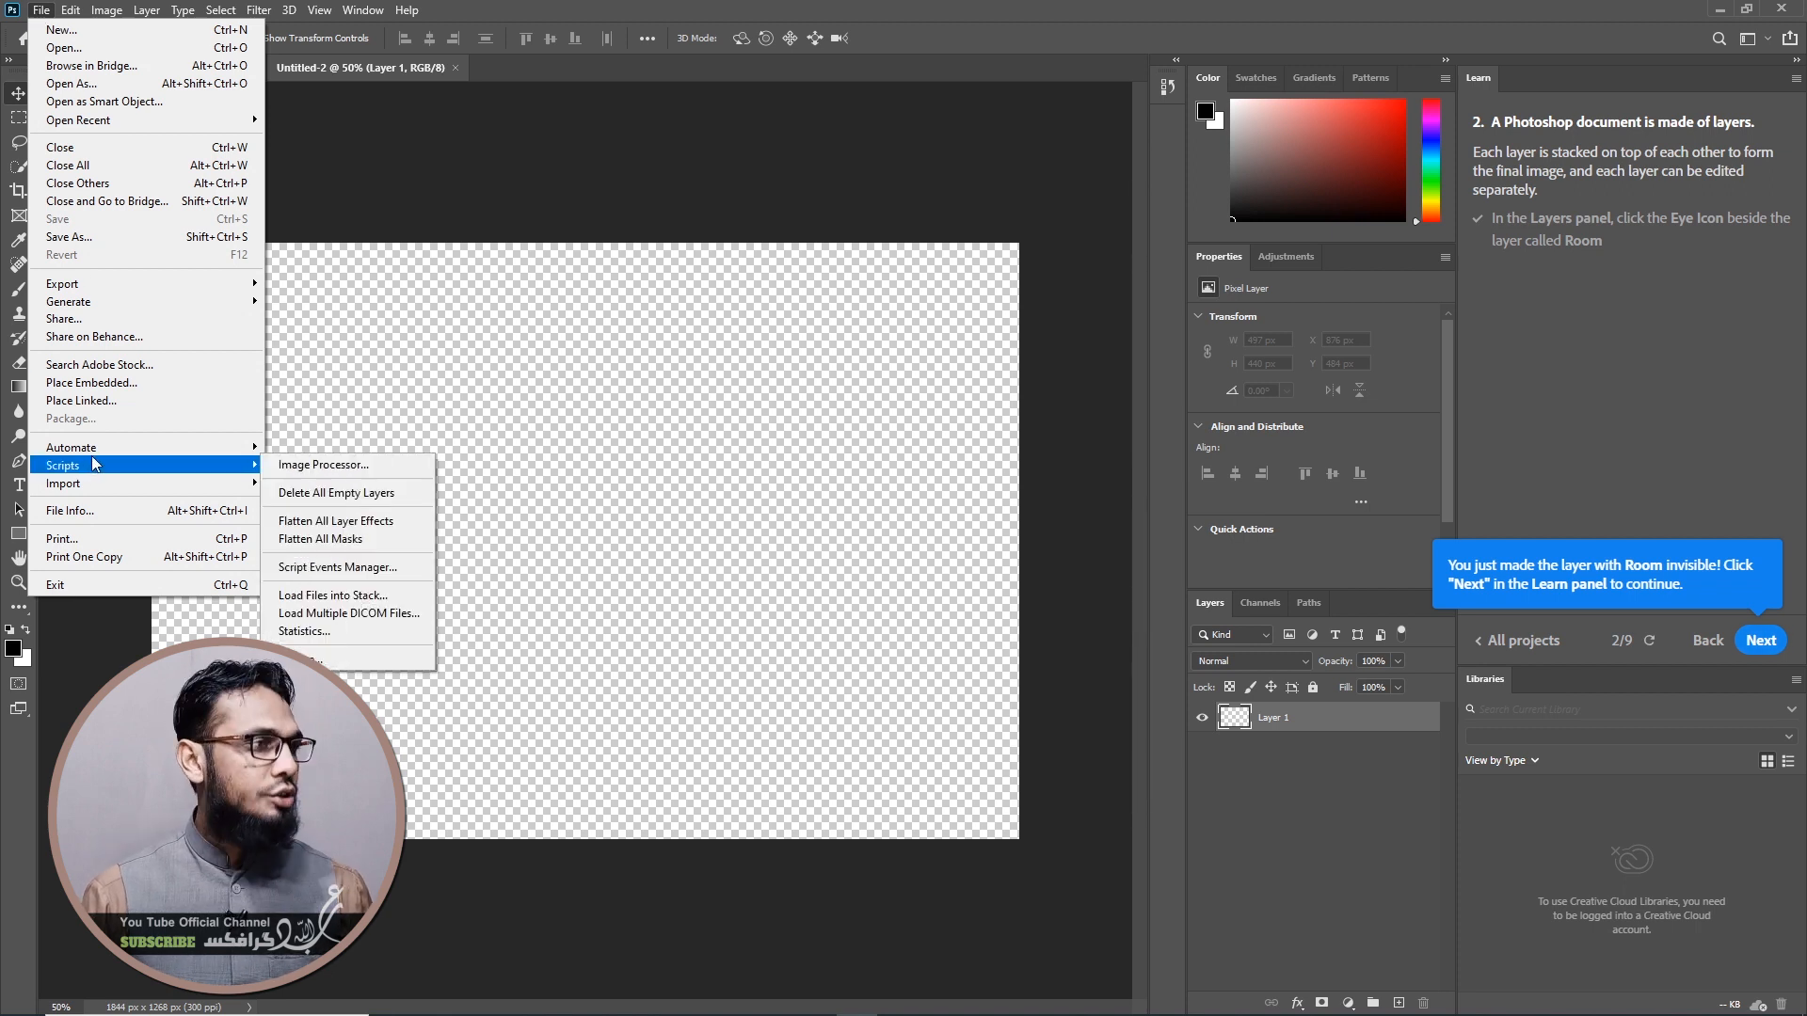
click(113, 385)
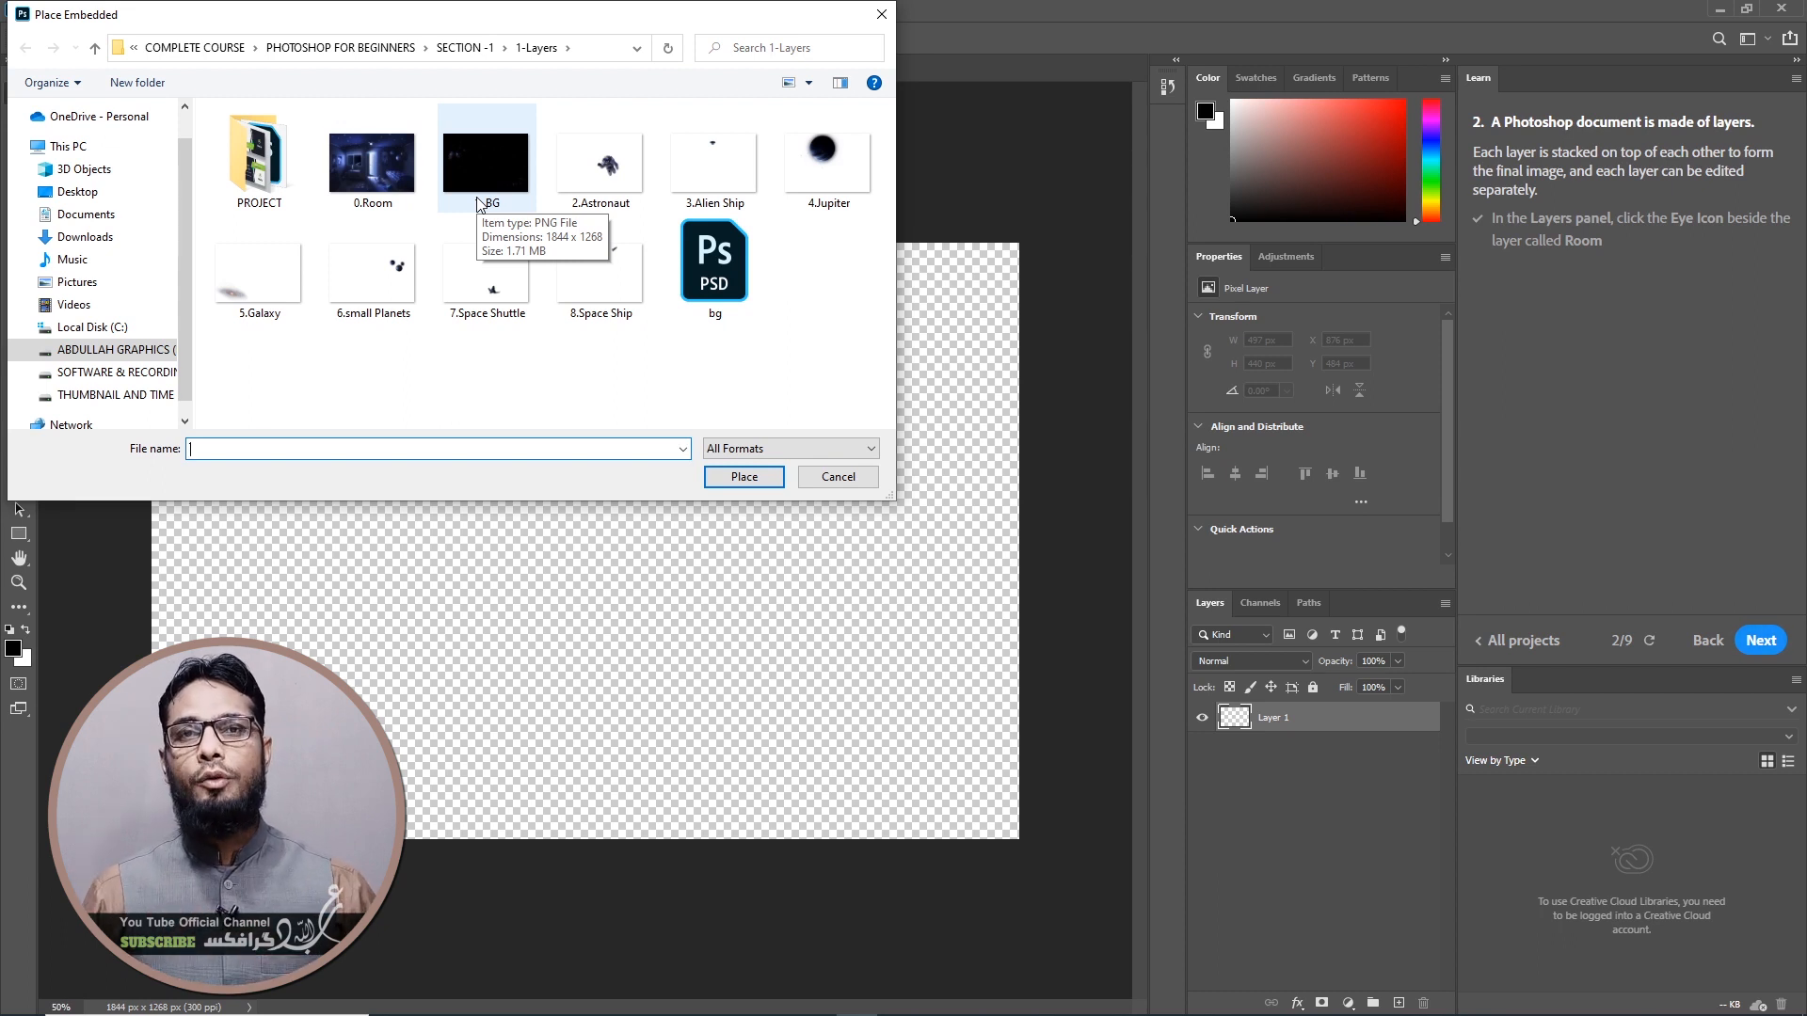
click(471, 186)
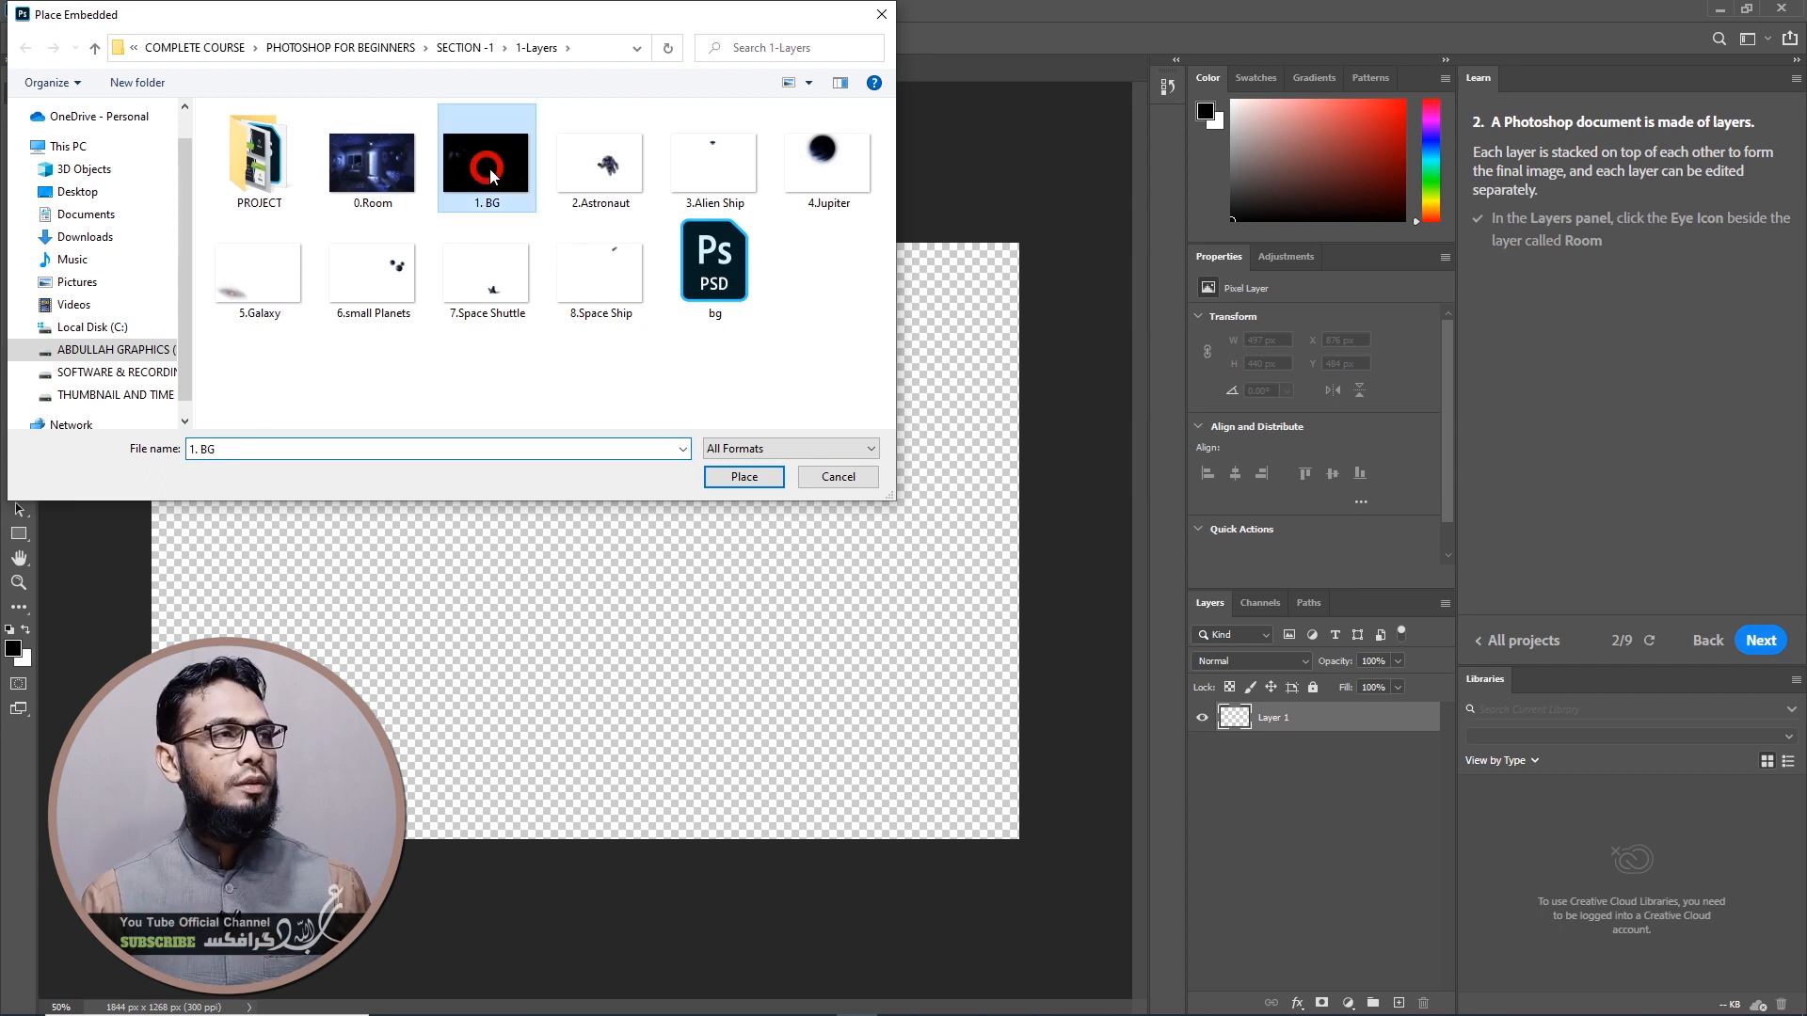
click(758, 486)
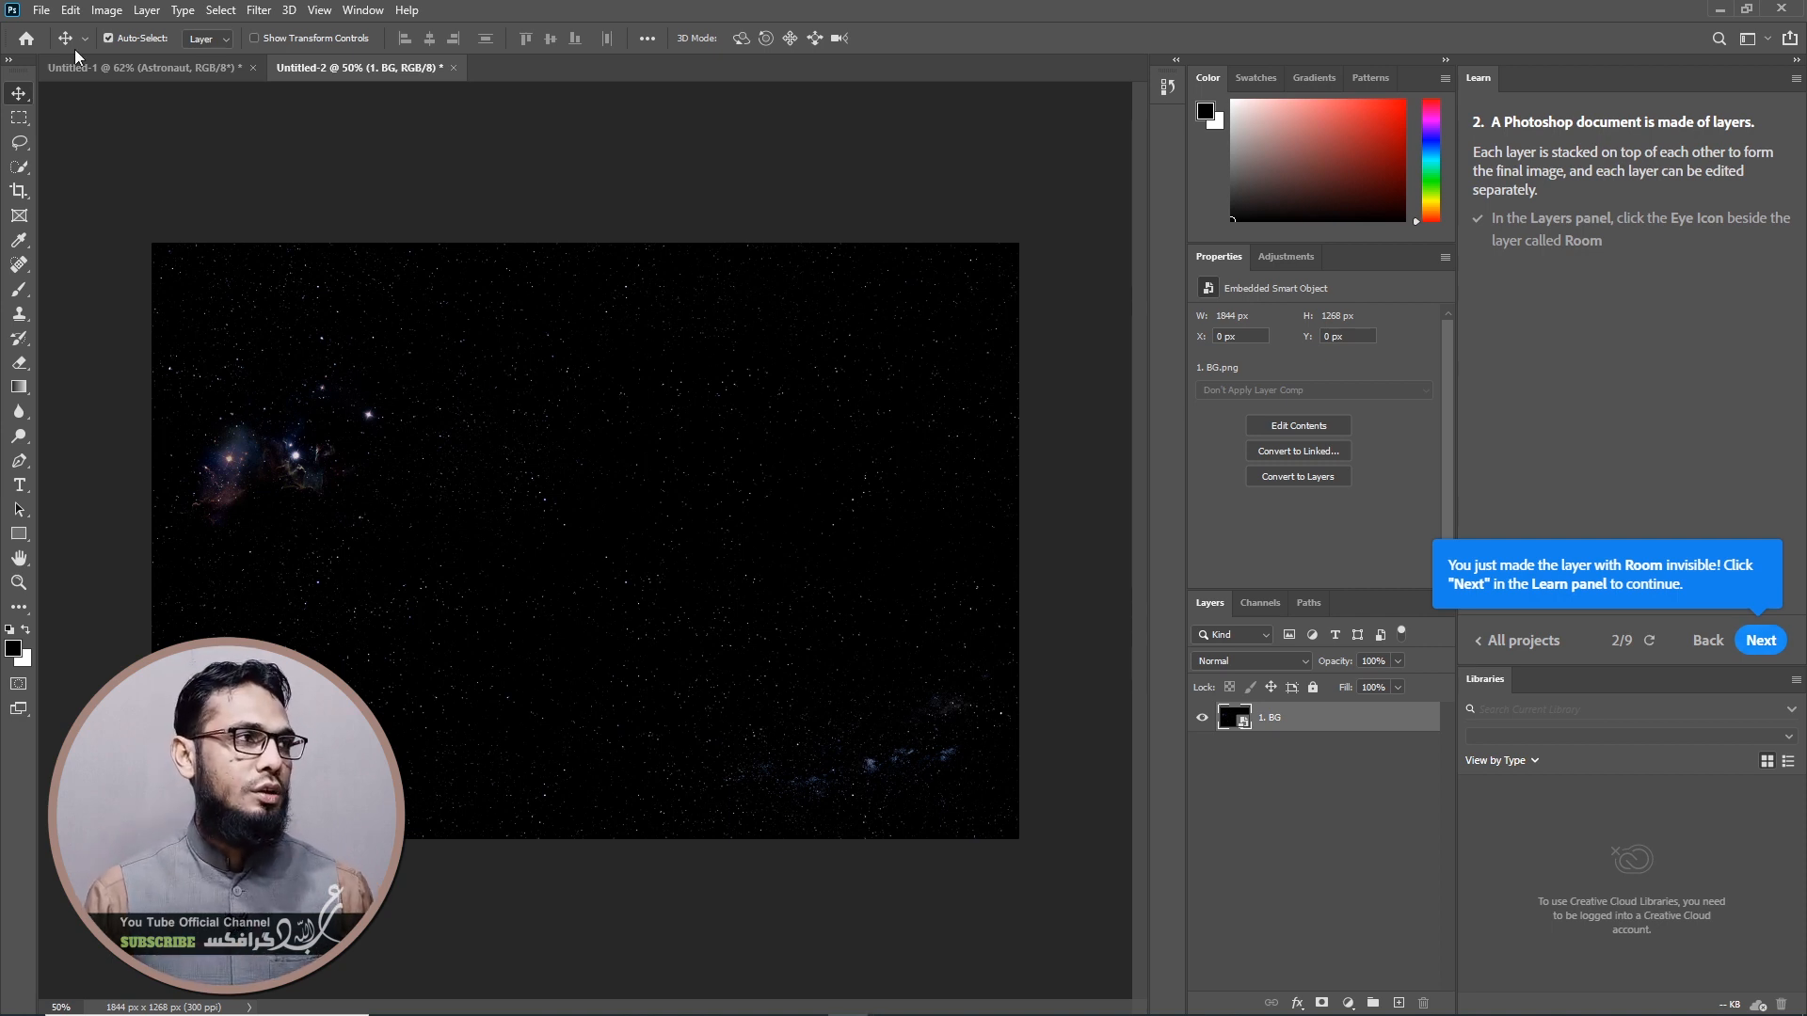
Place the "2.Astronaut" image as an embedded object above the star background at its default position
click(38, 13)
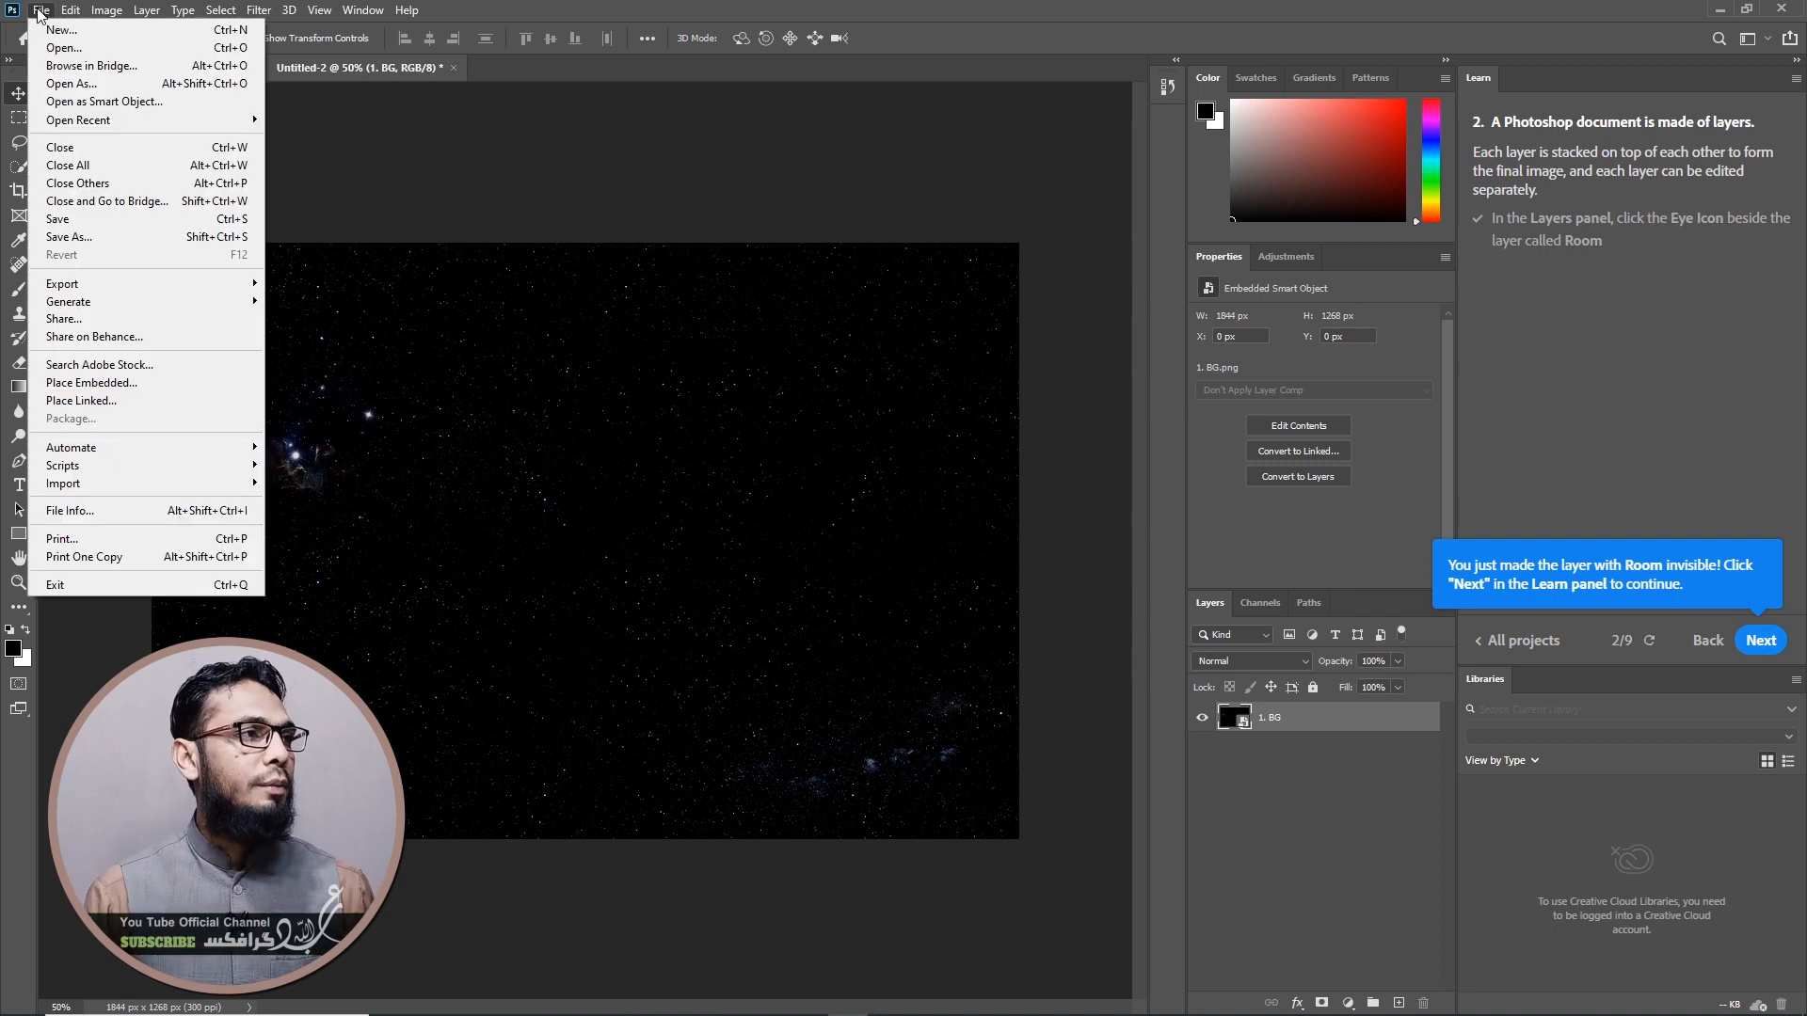
click(119, 386)
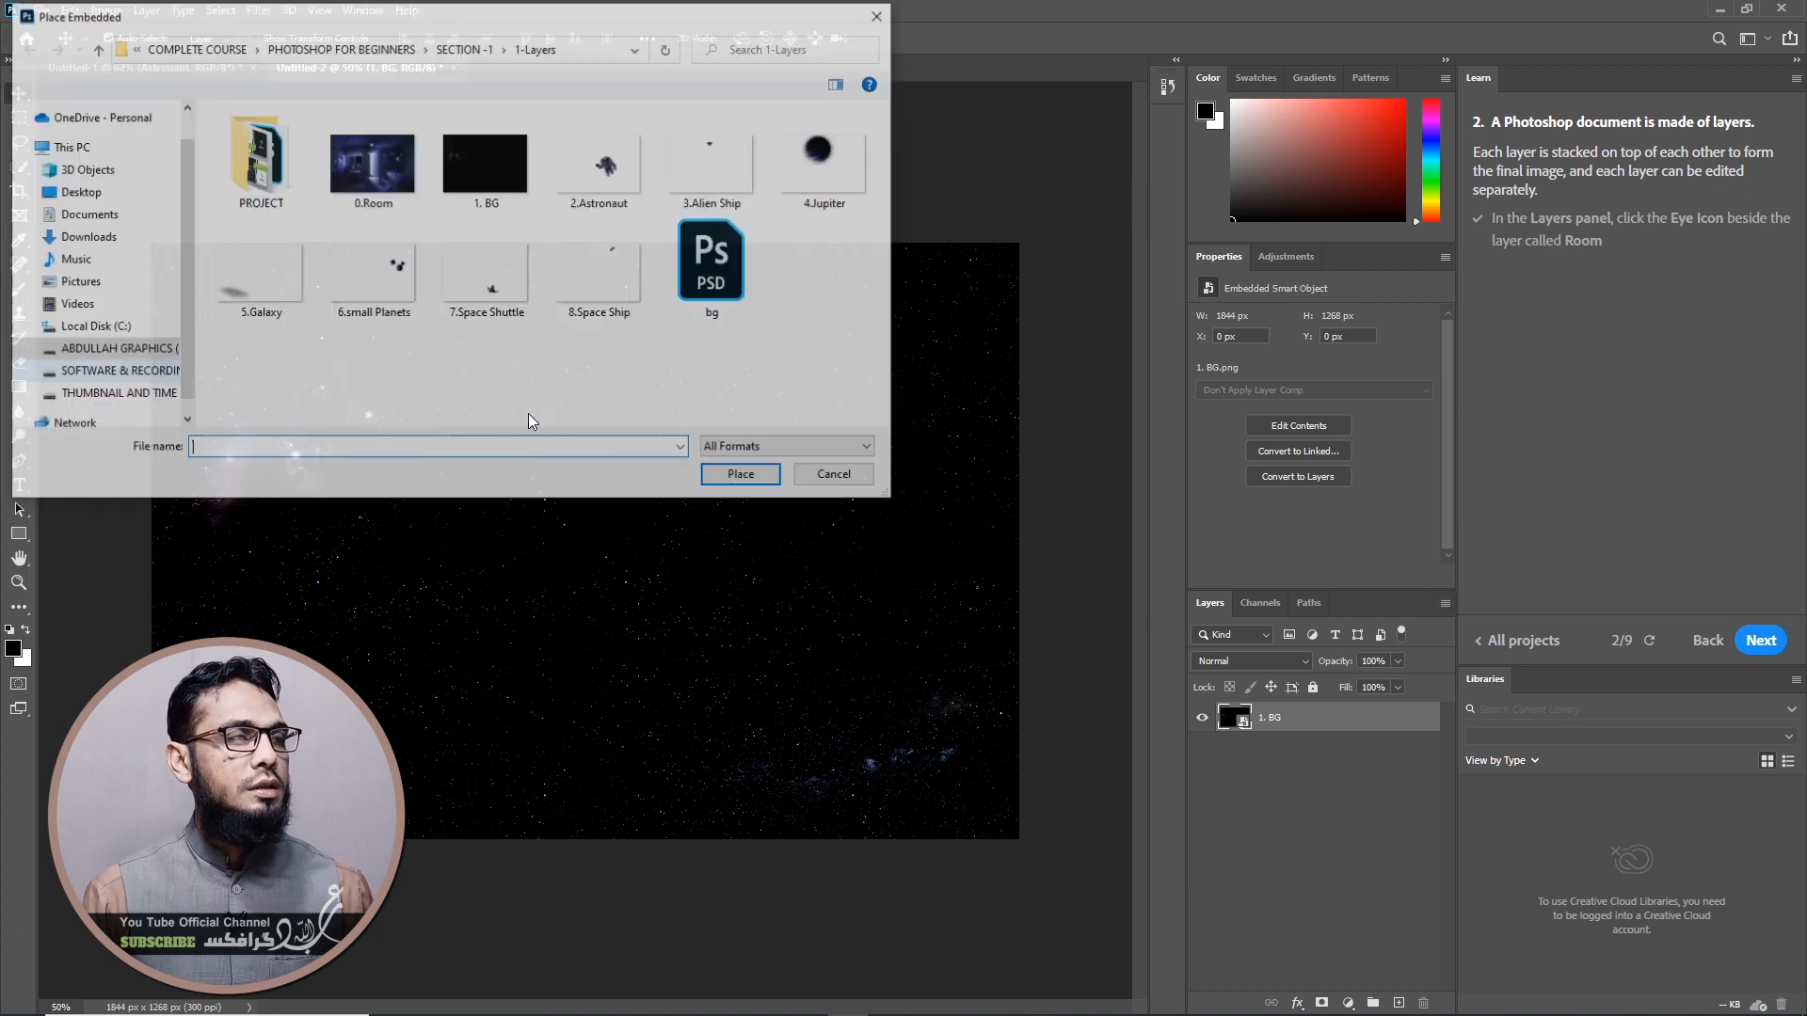
double_click(601, 165)
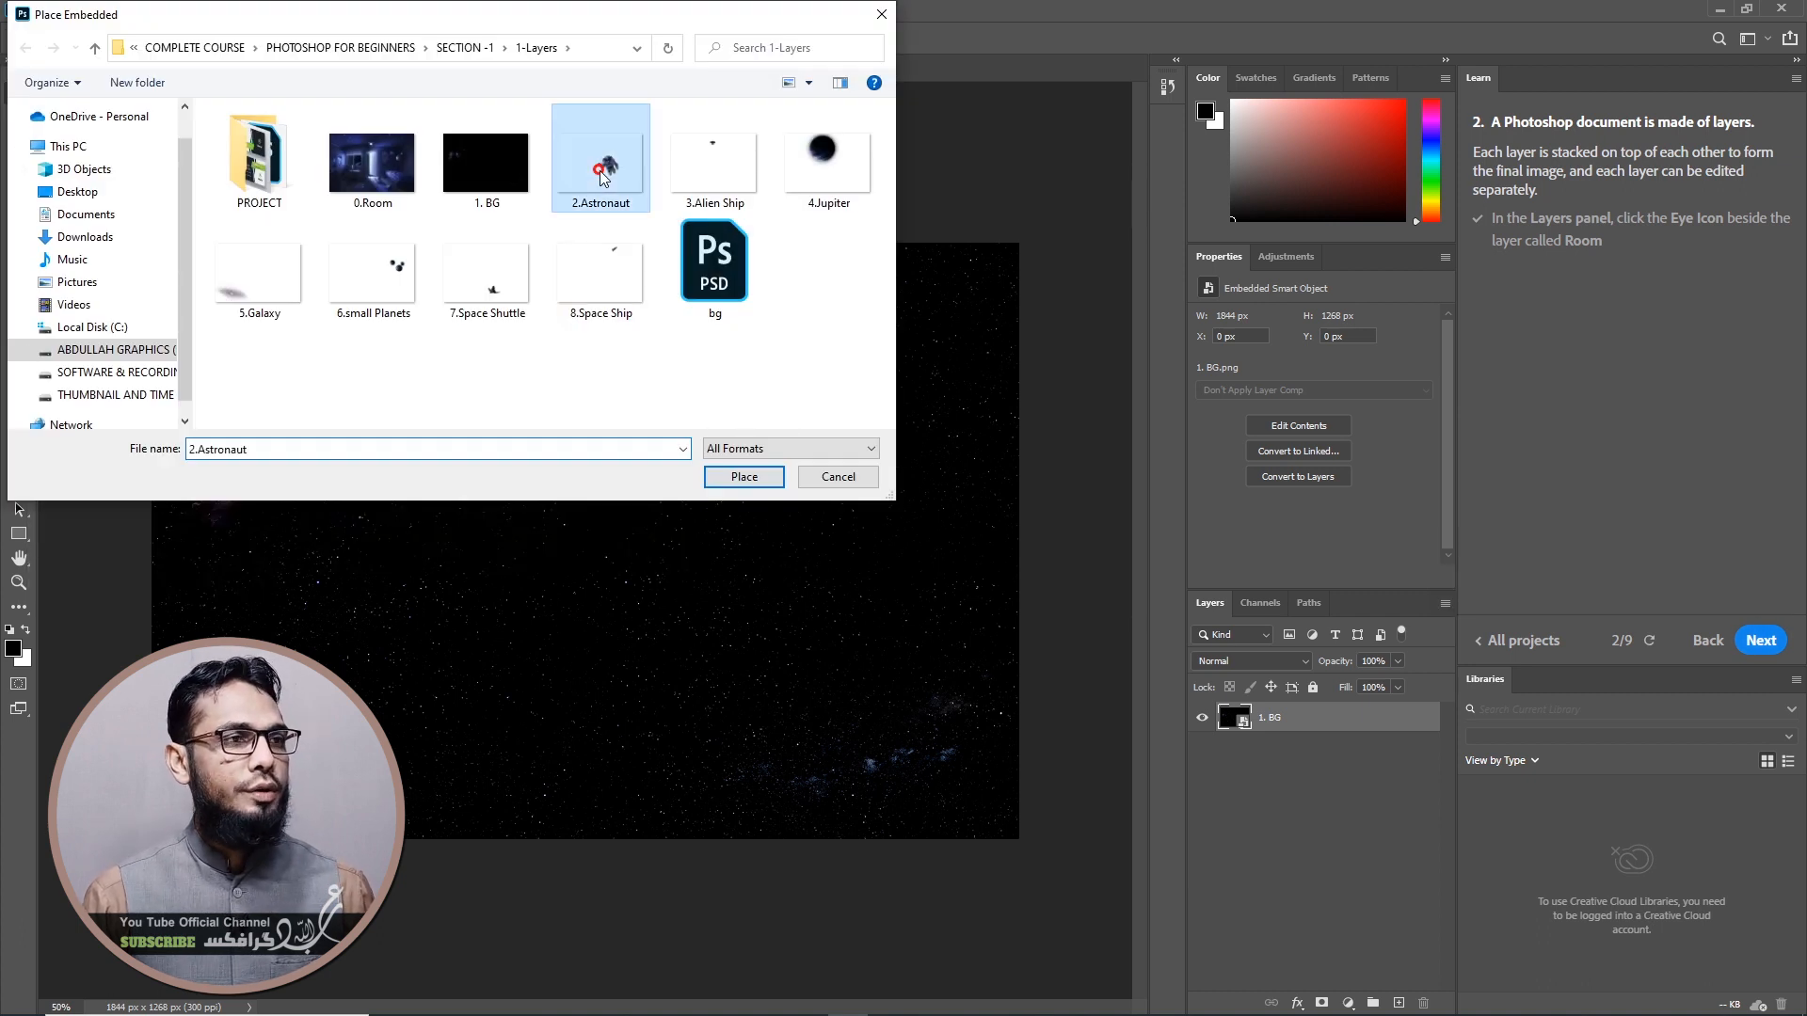
key(Return)
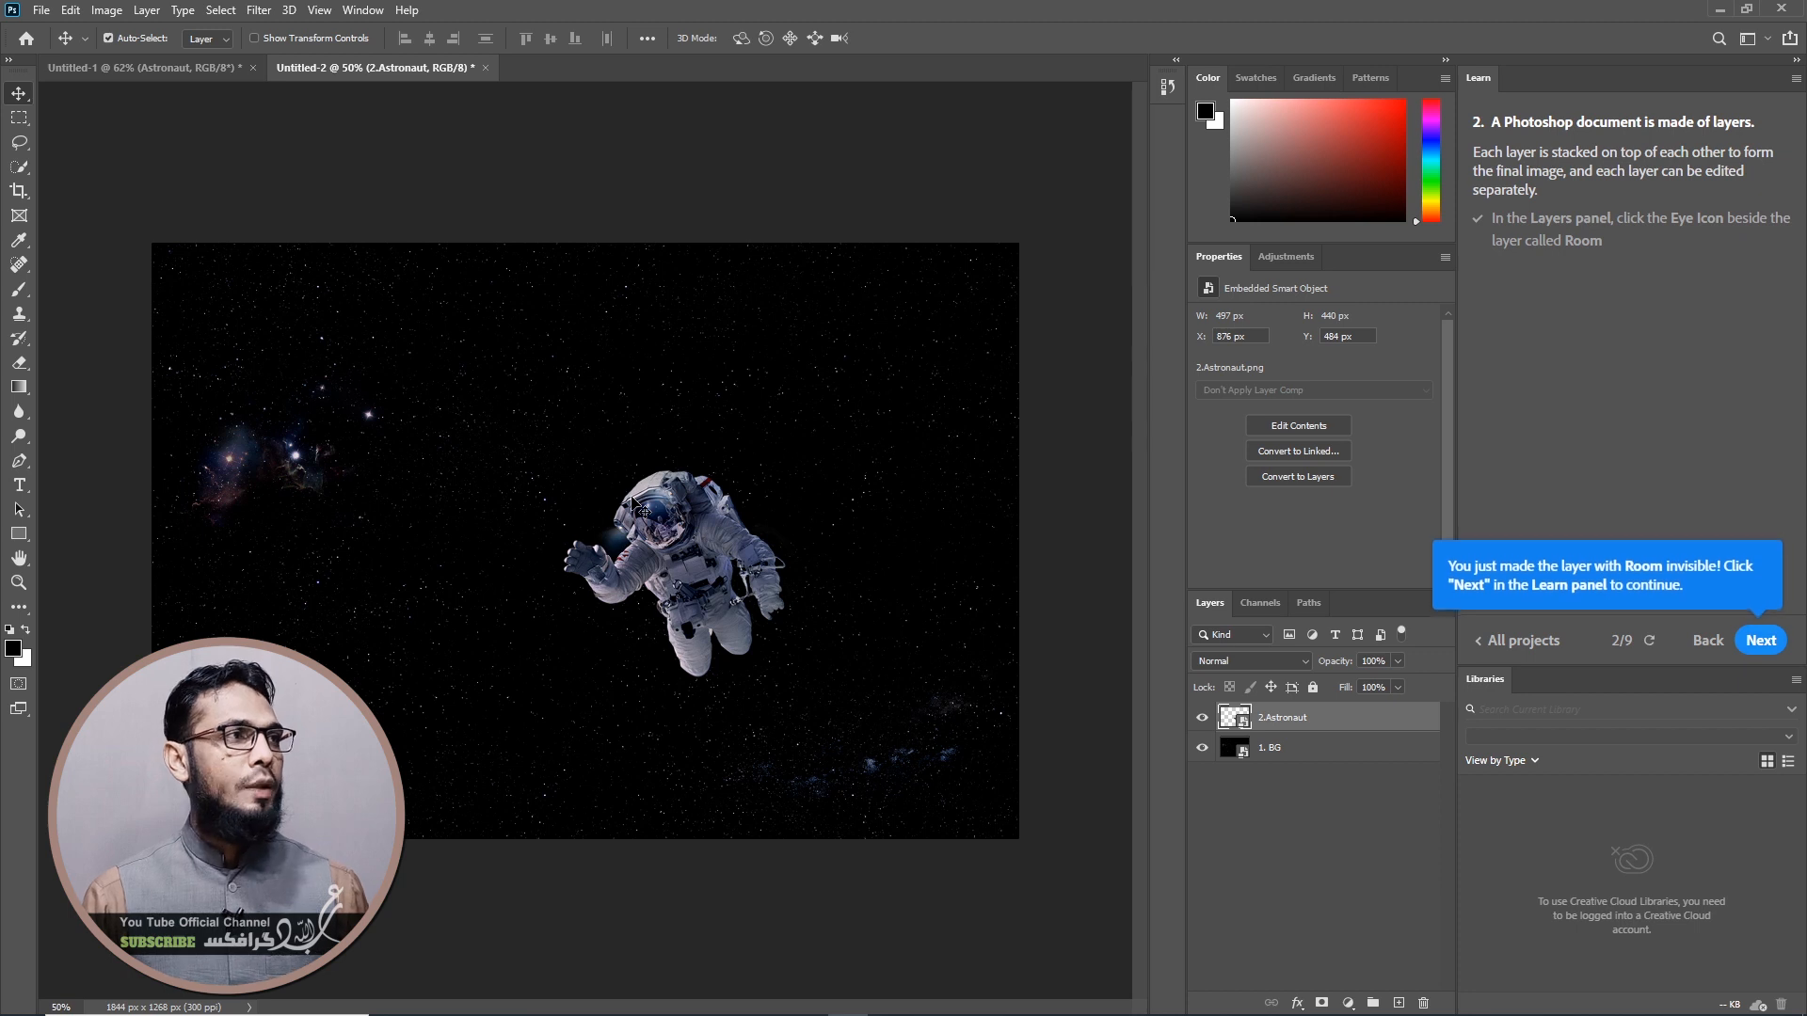
Place the "3.Alien Ship" image as an embedded object above the astronaut layer at its default position
click(42, 11)
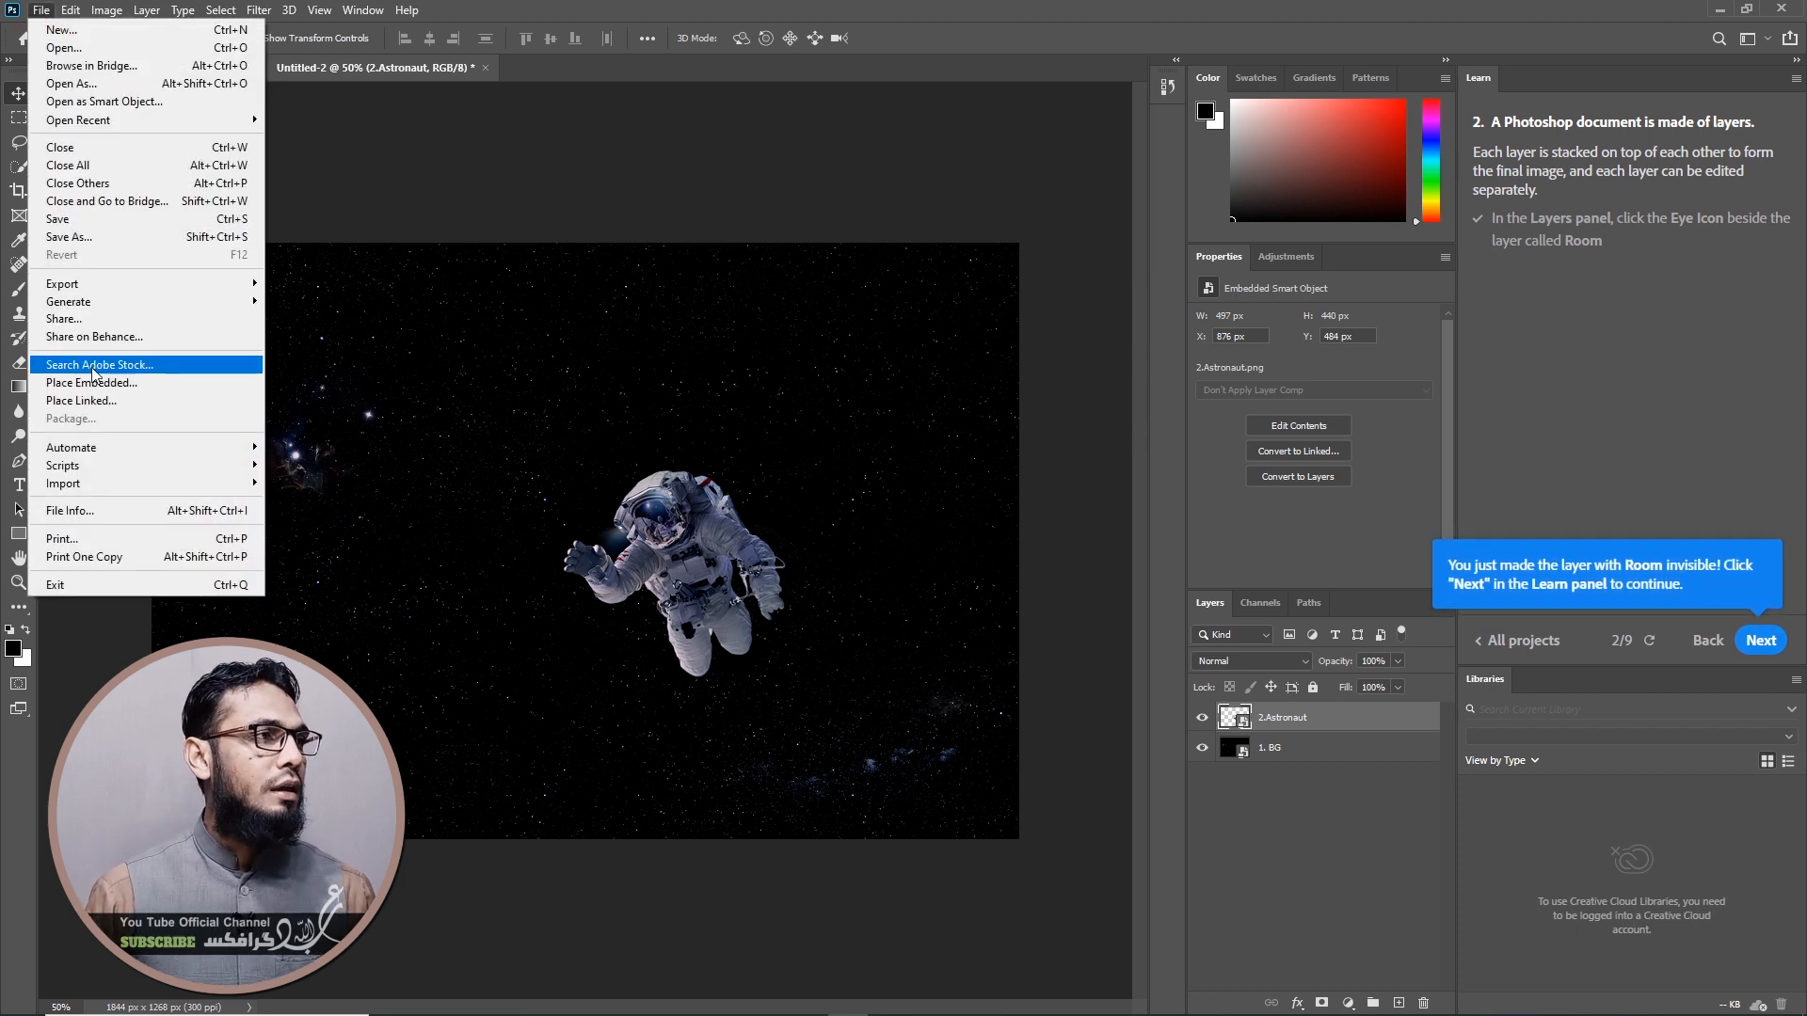
click(94, 382)
double_click(718, 170)
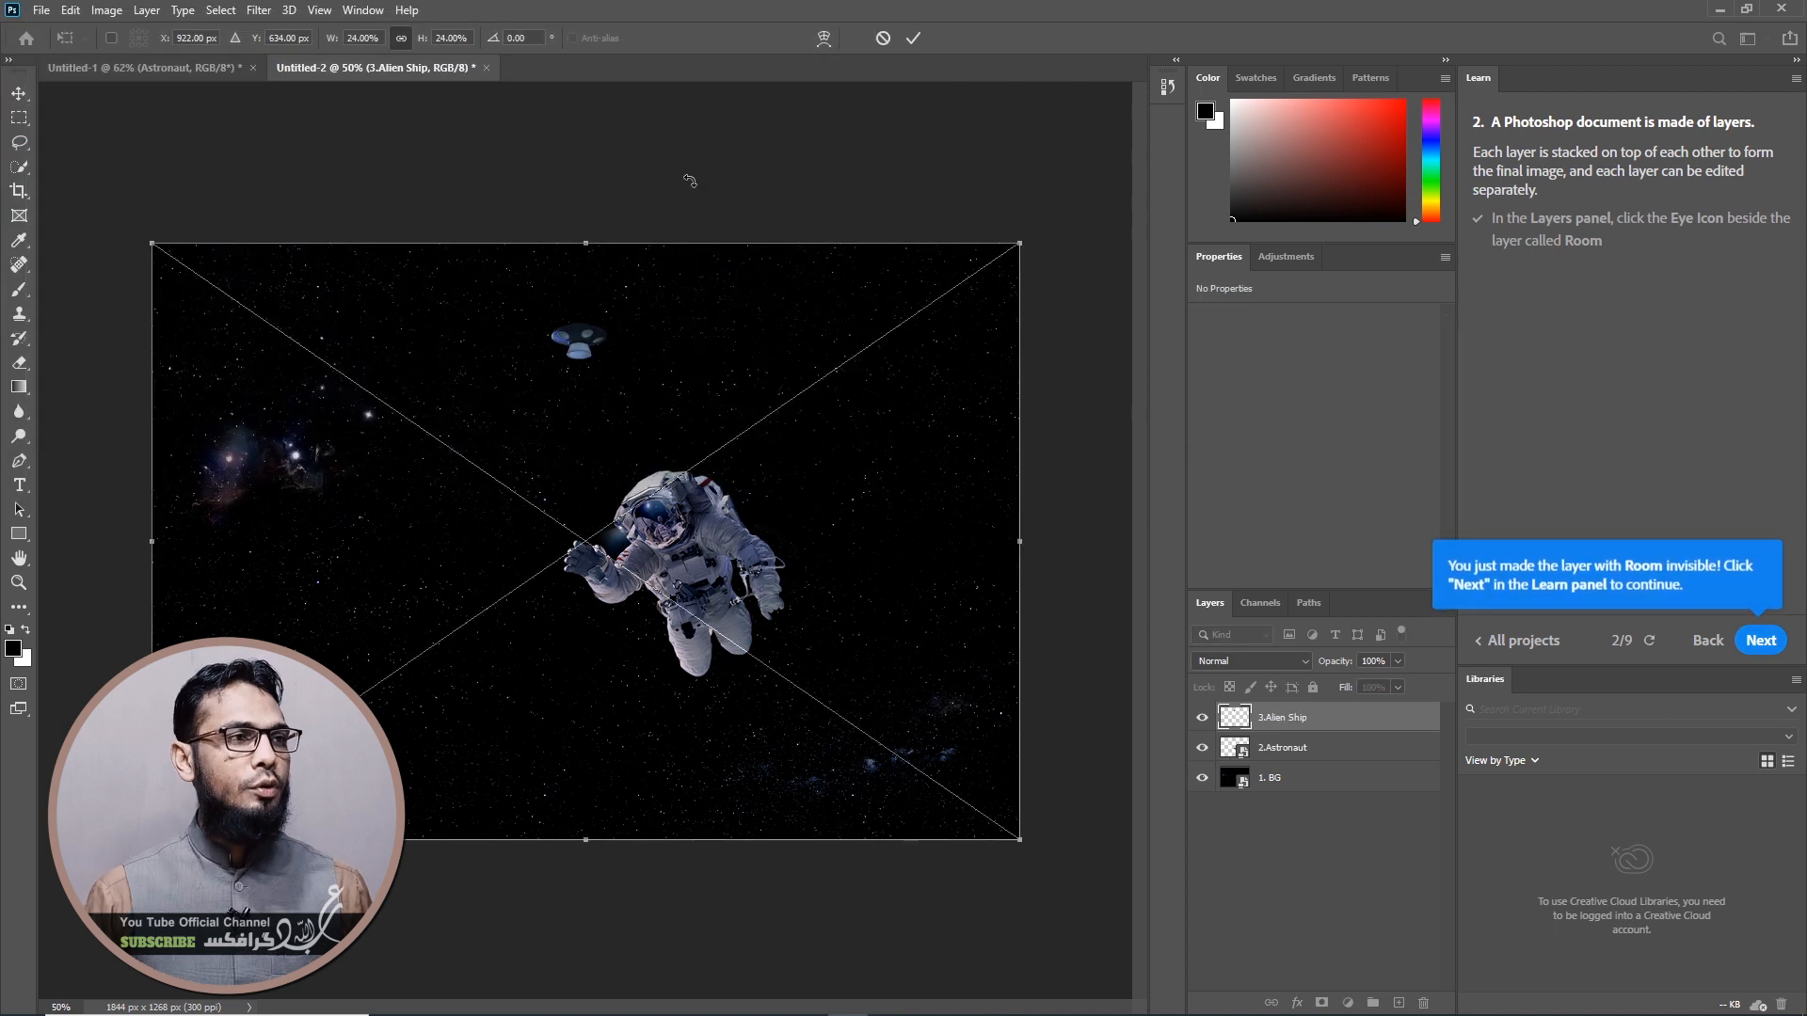
key(Return)
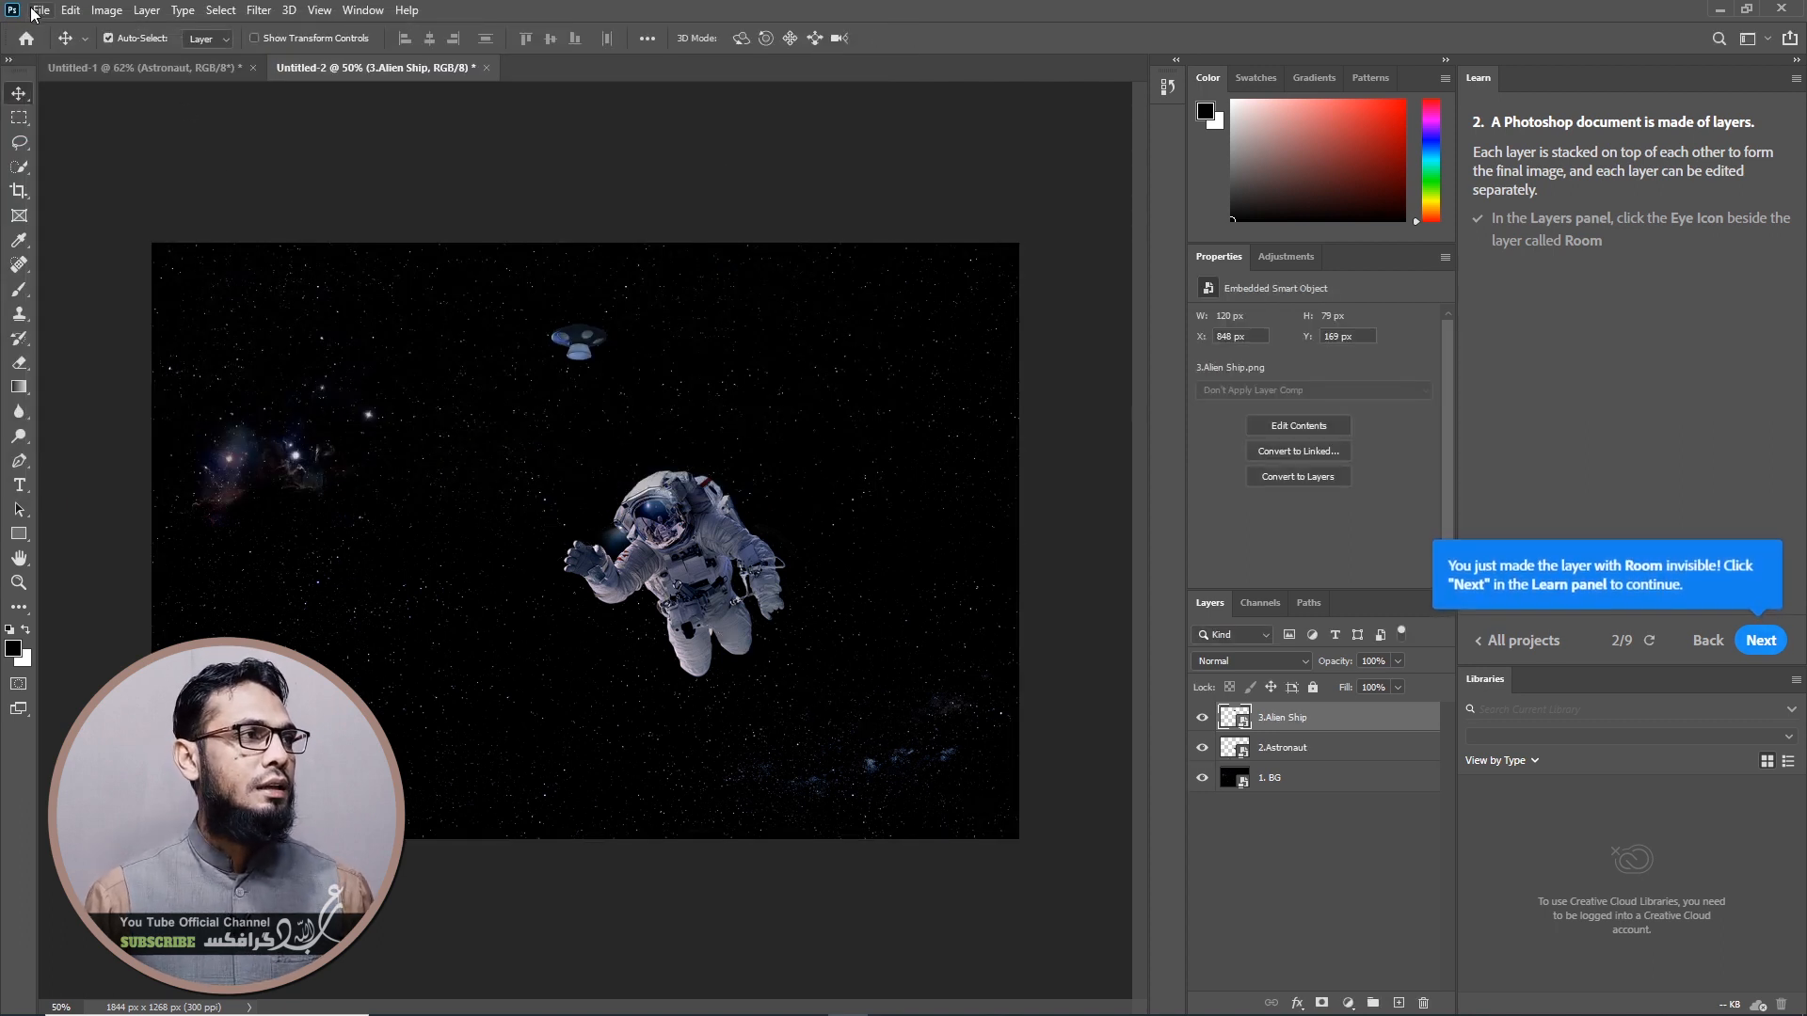
Place the "4.Jupiter" image as an embedded object and reorder the layers so the alien ship sits above Jupiter
click(39, 11)
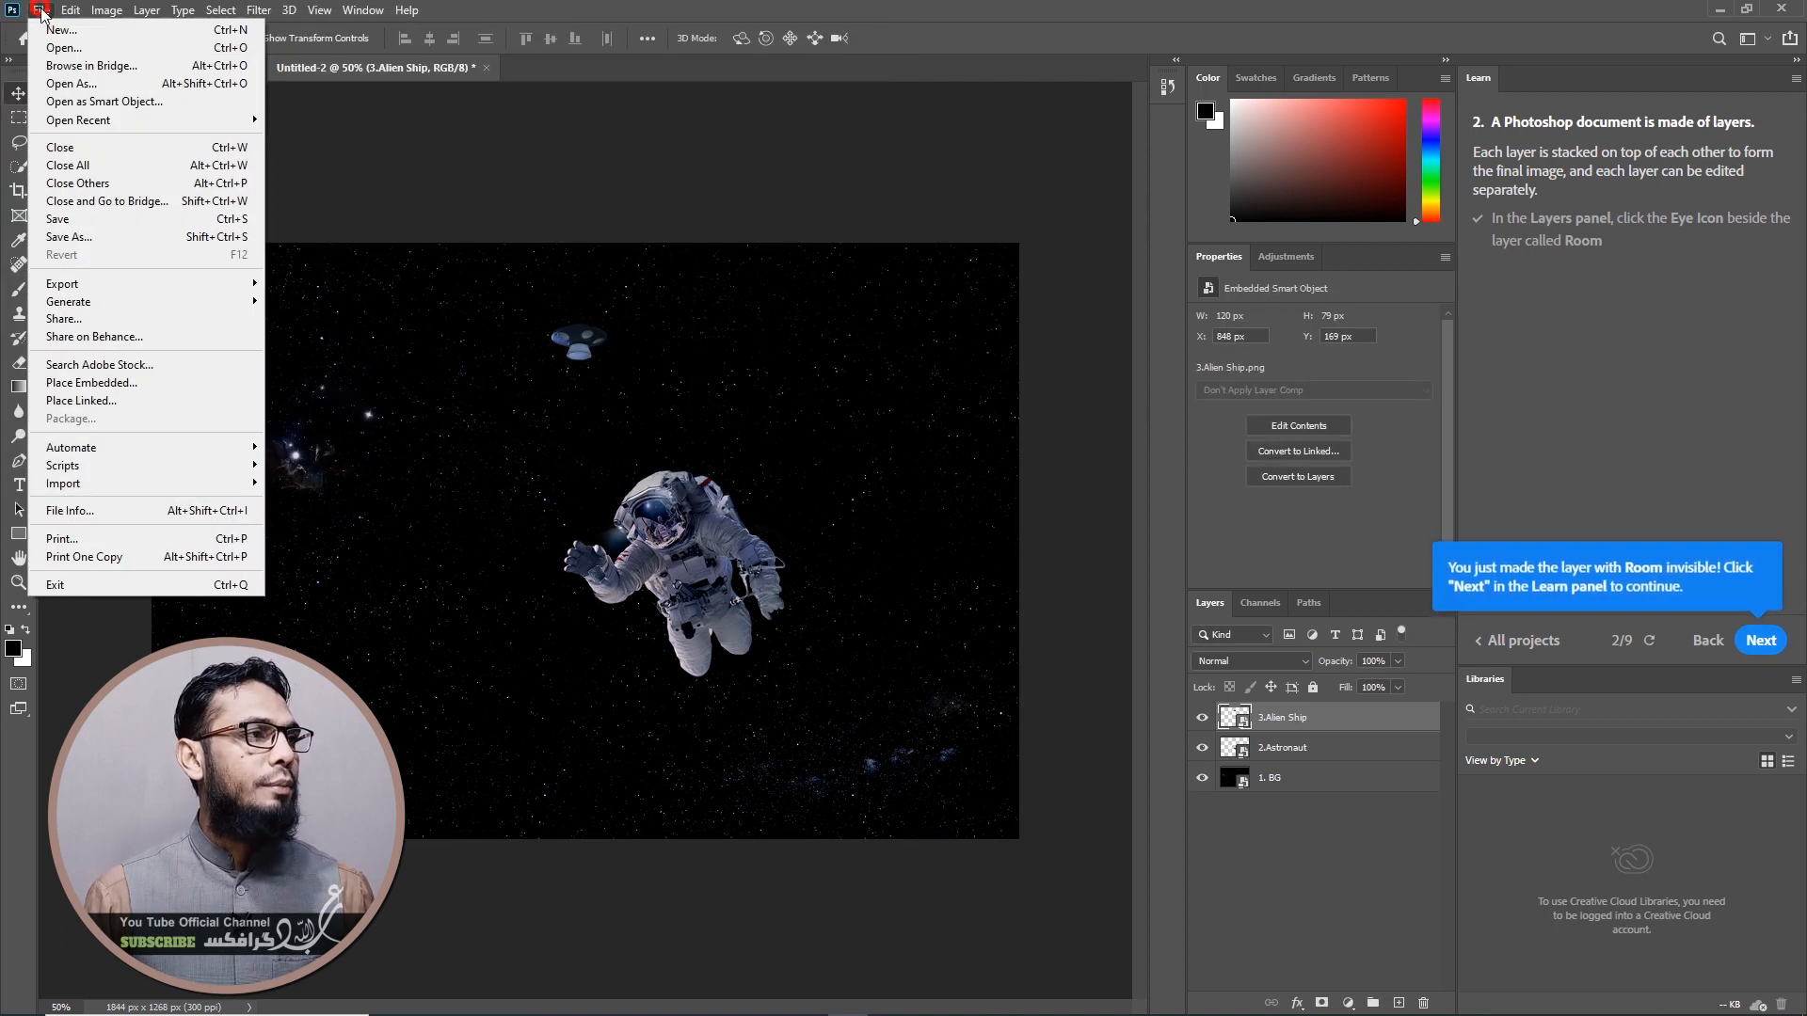
click(94, 382)
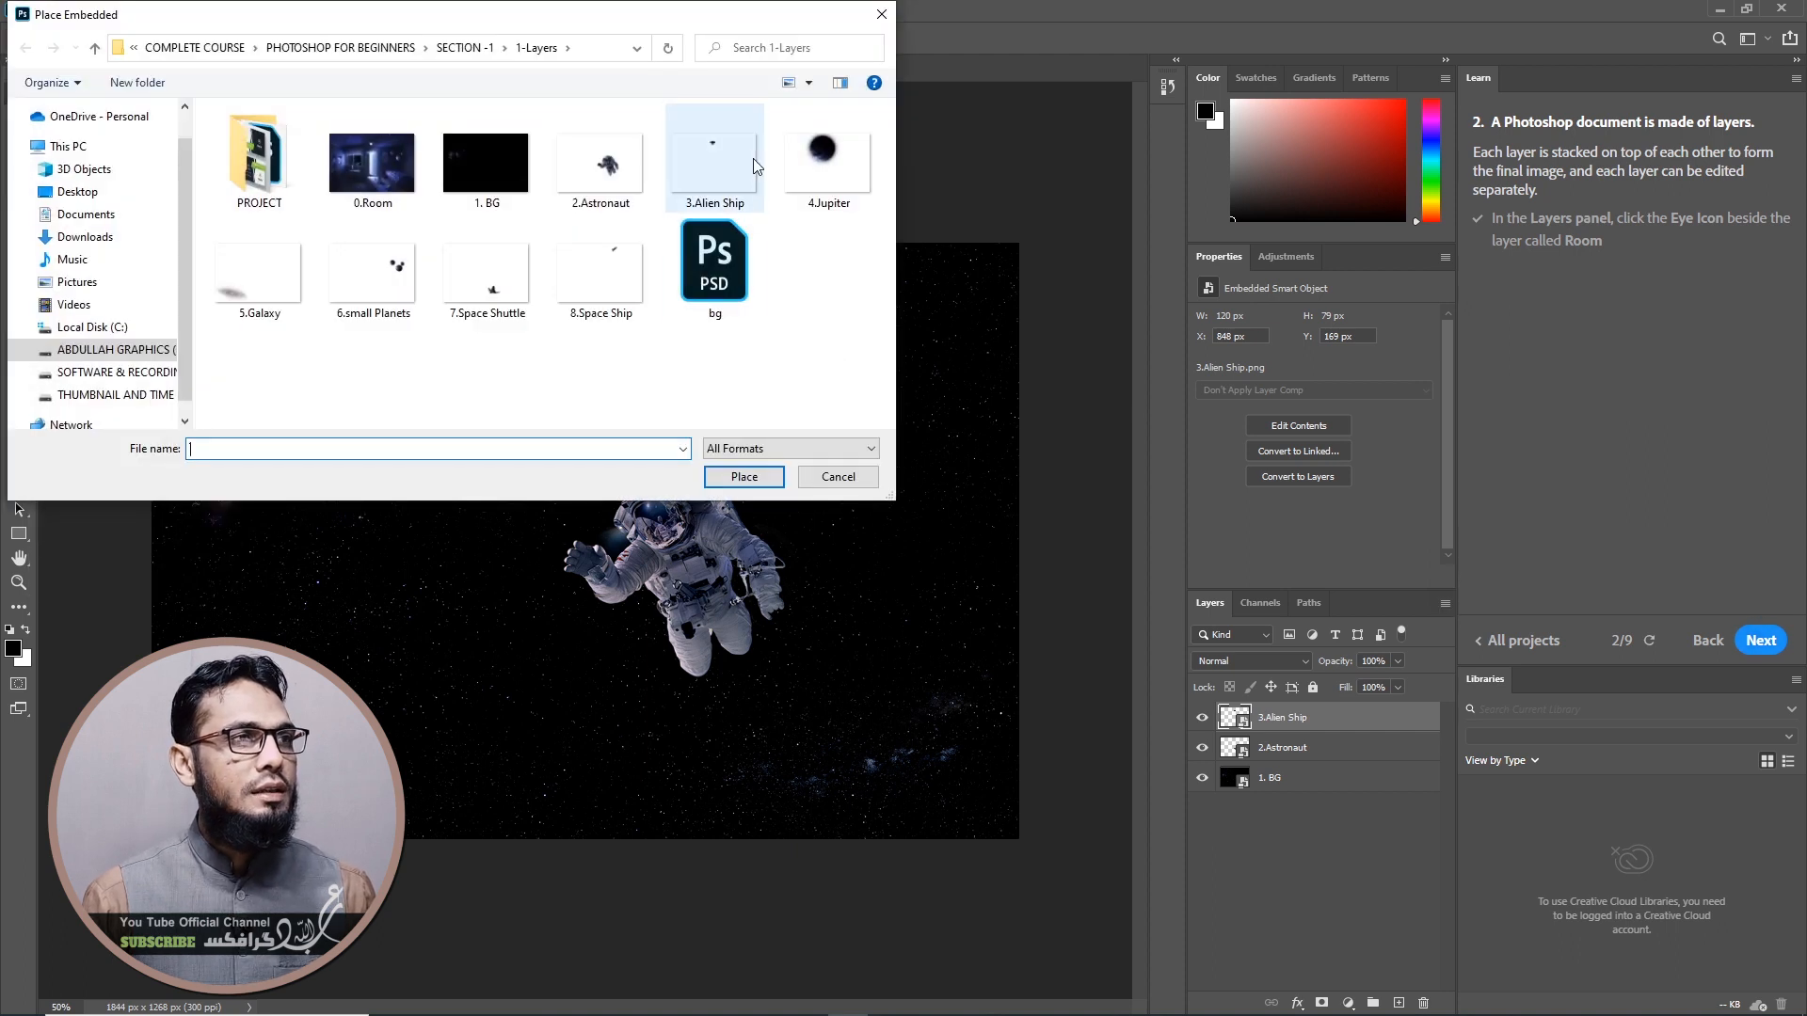
click(841, 165)
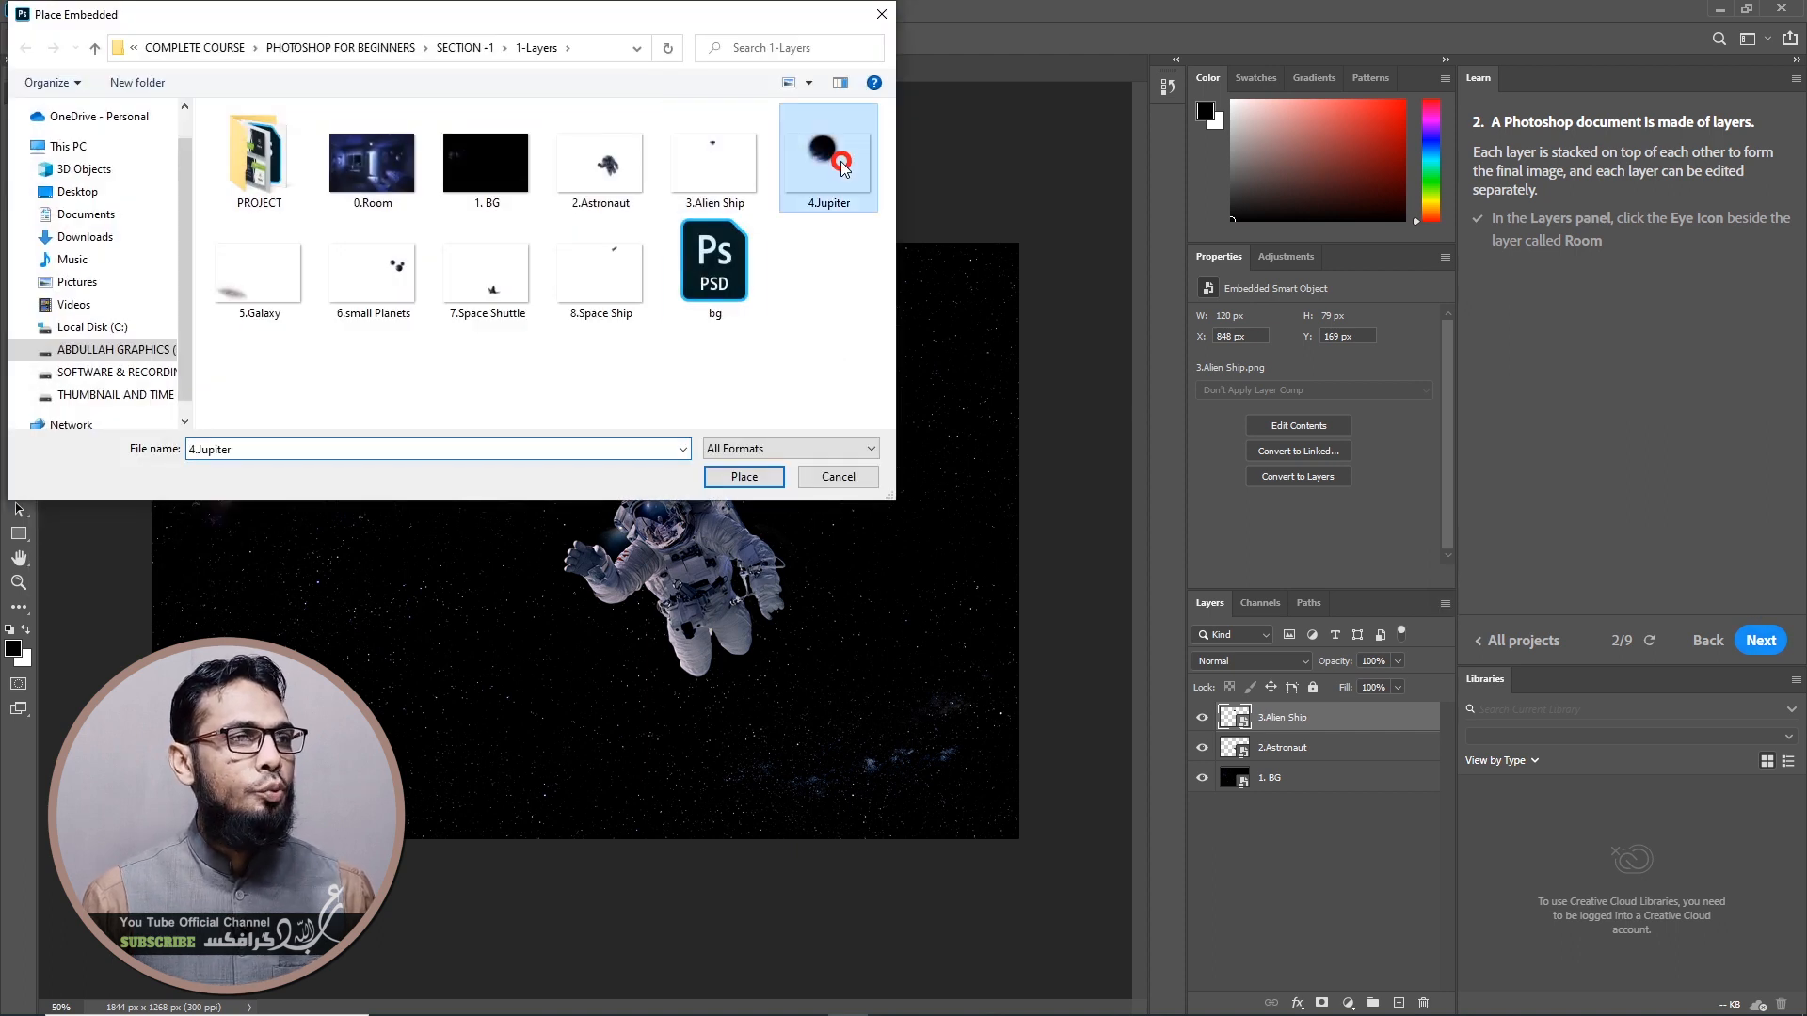
click(759, 468)
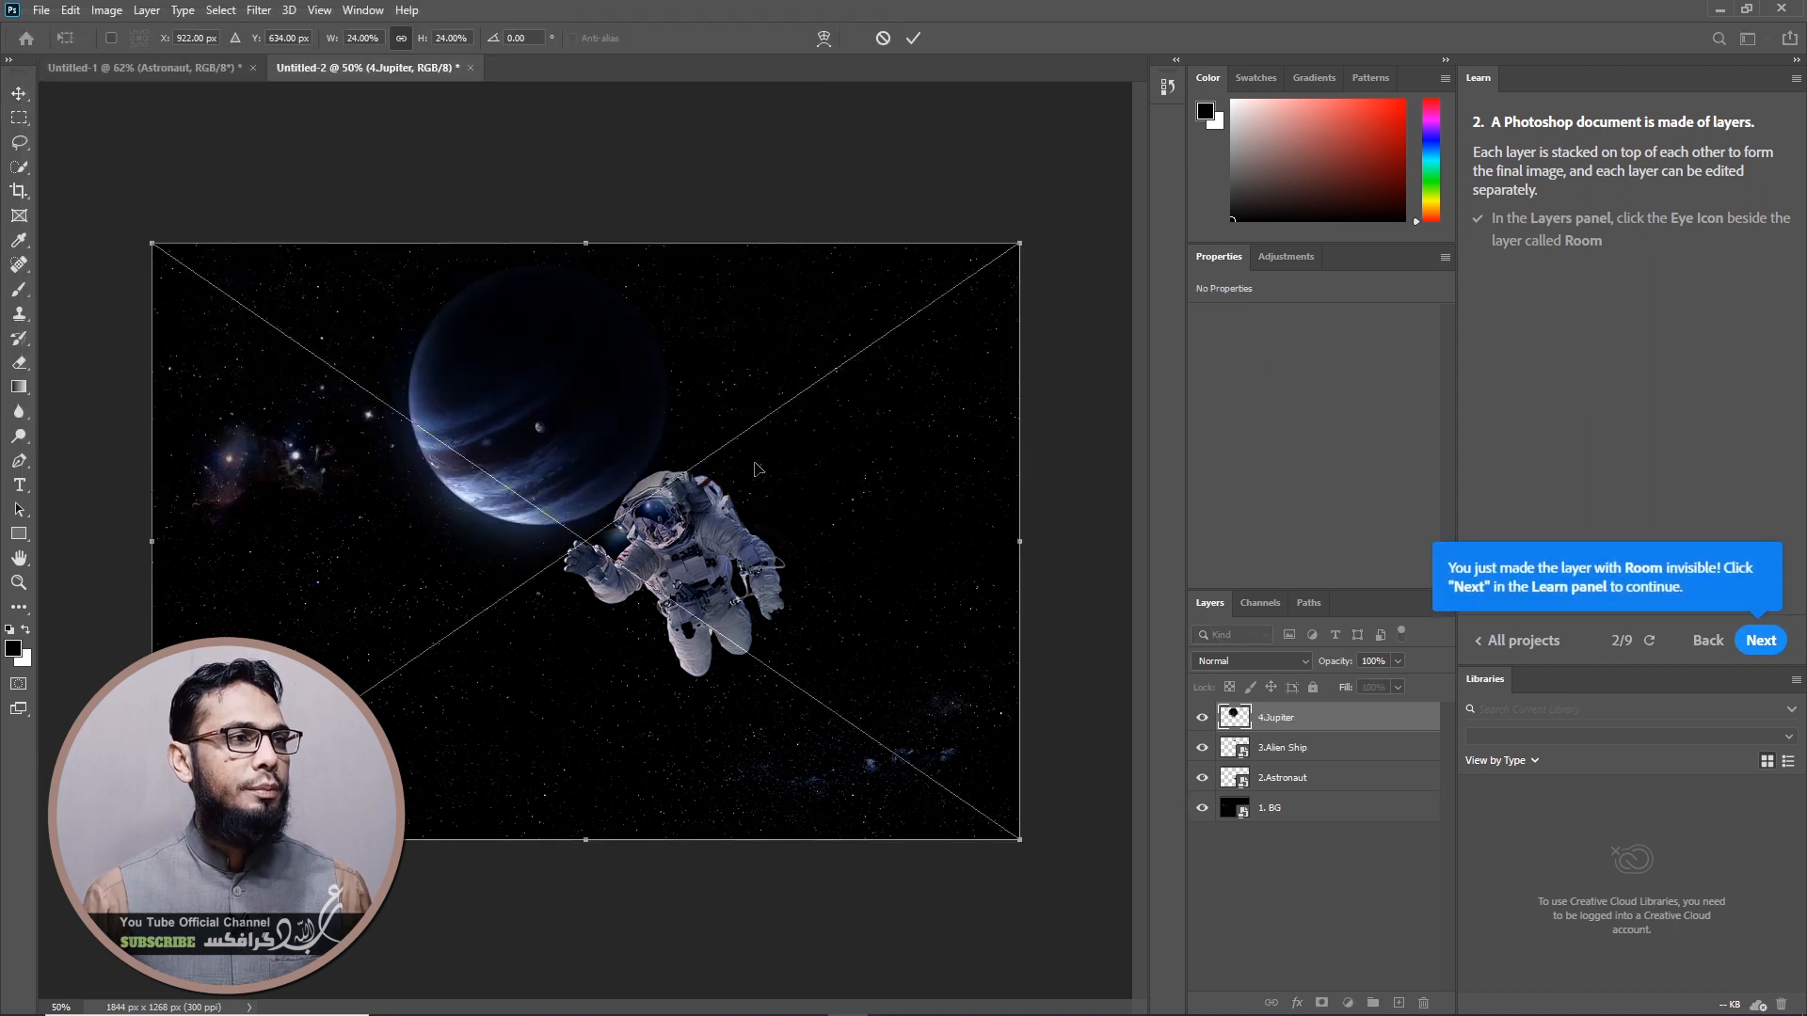
key(Return)
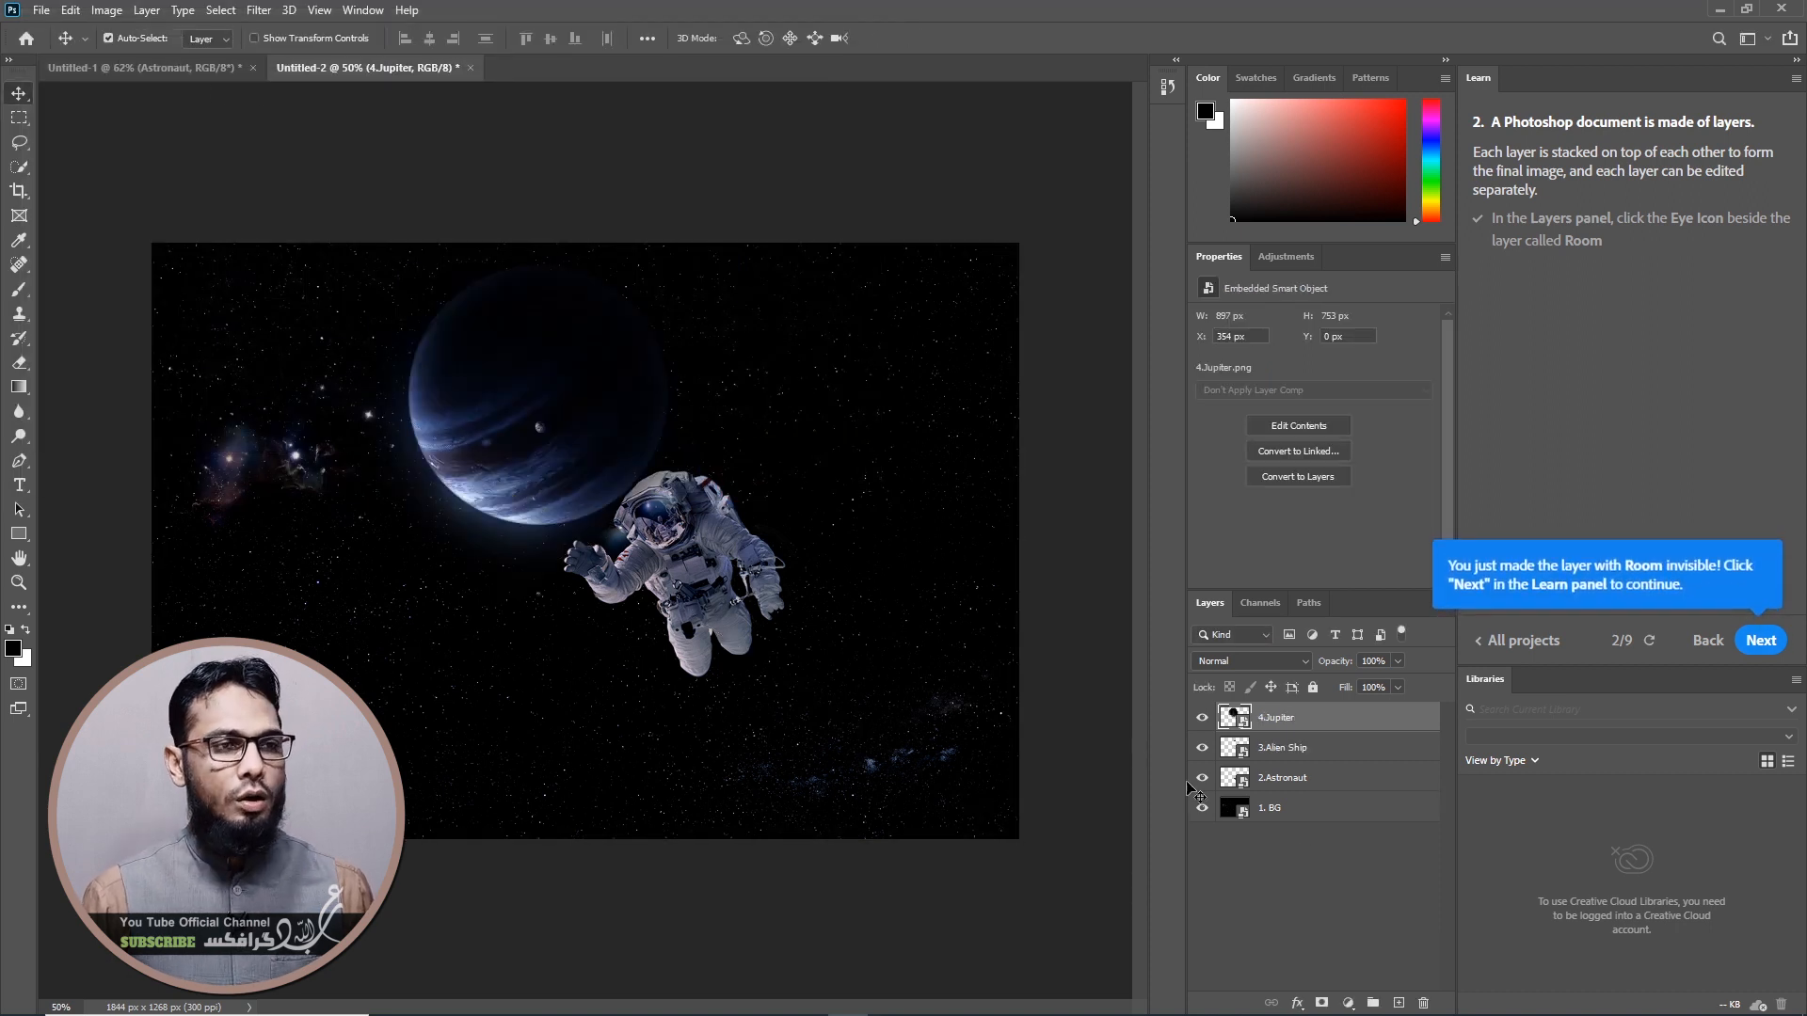
drag(1236, 713, 1221, 705)
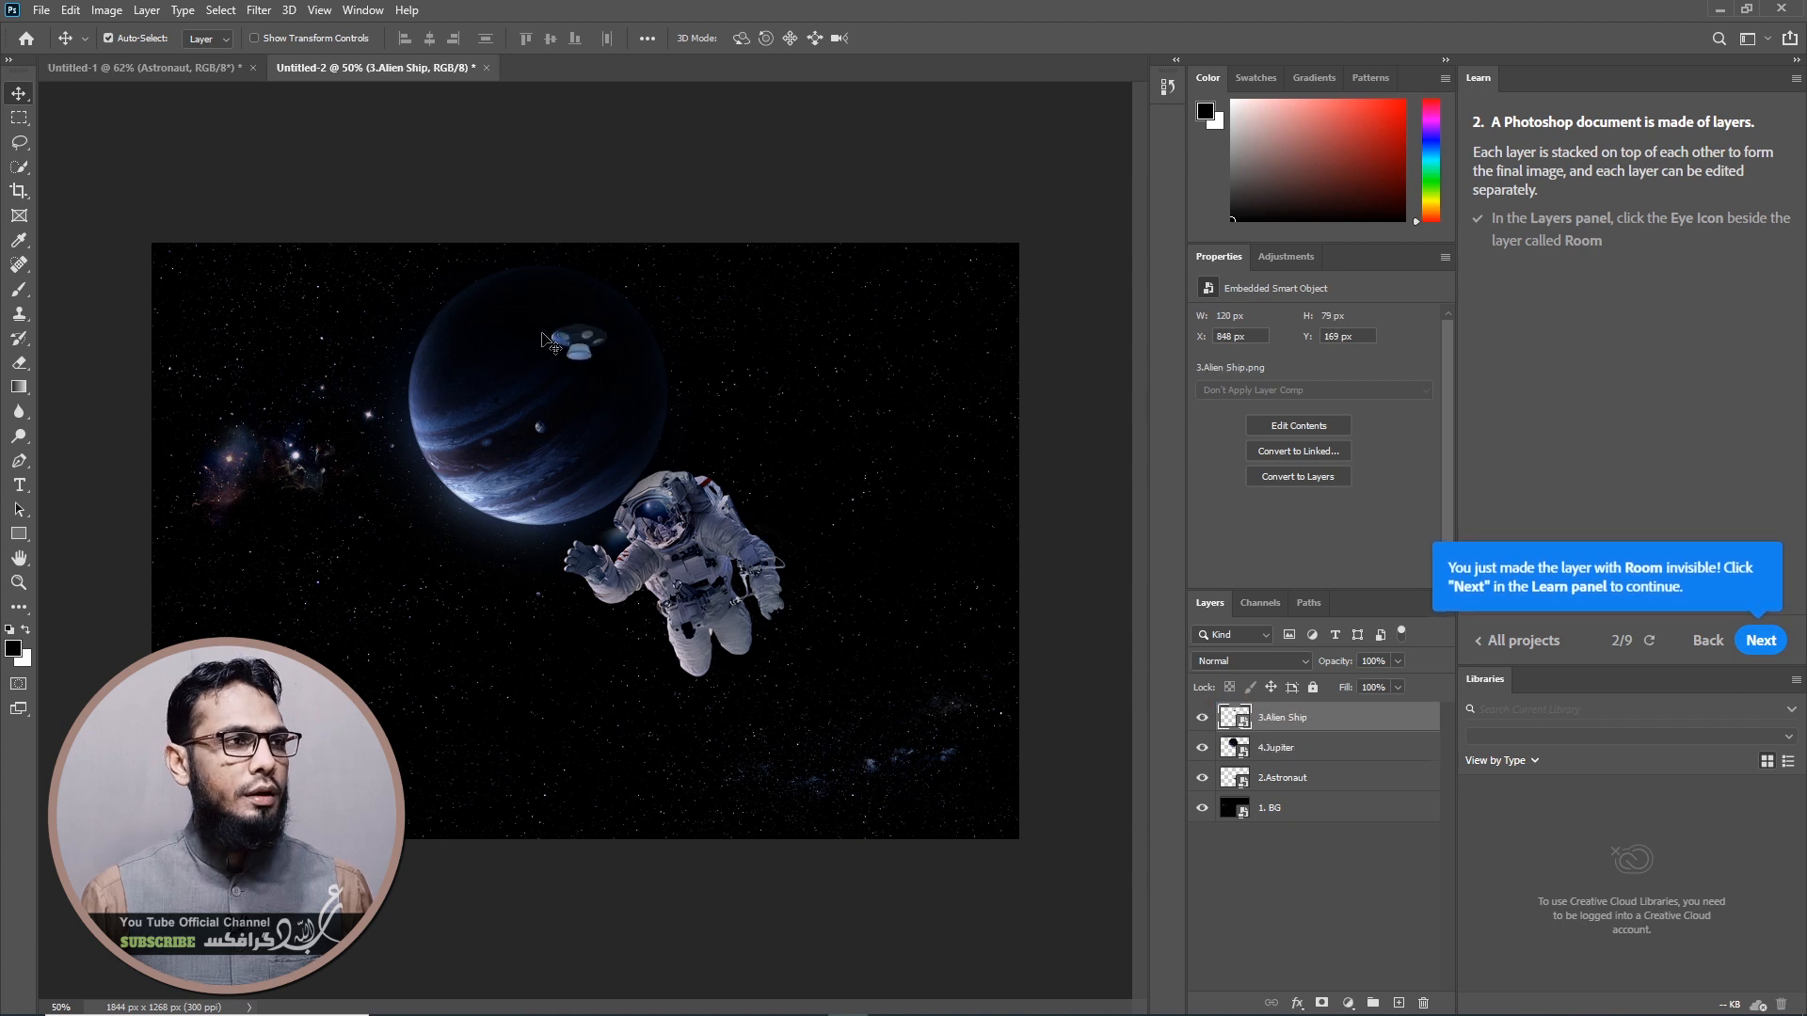
Place the "5.Galaxy" image as an embedded object above the alien ship layer at its default position
click(41, 10)
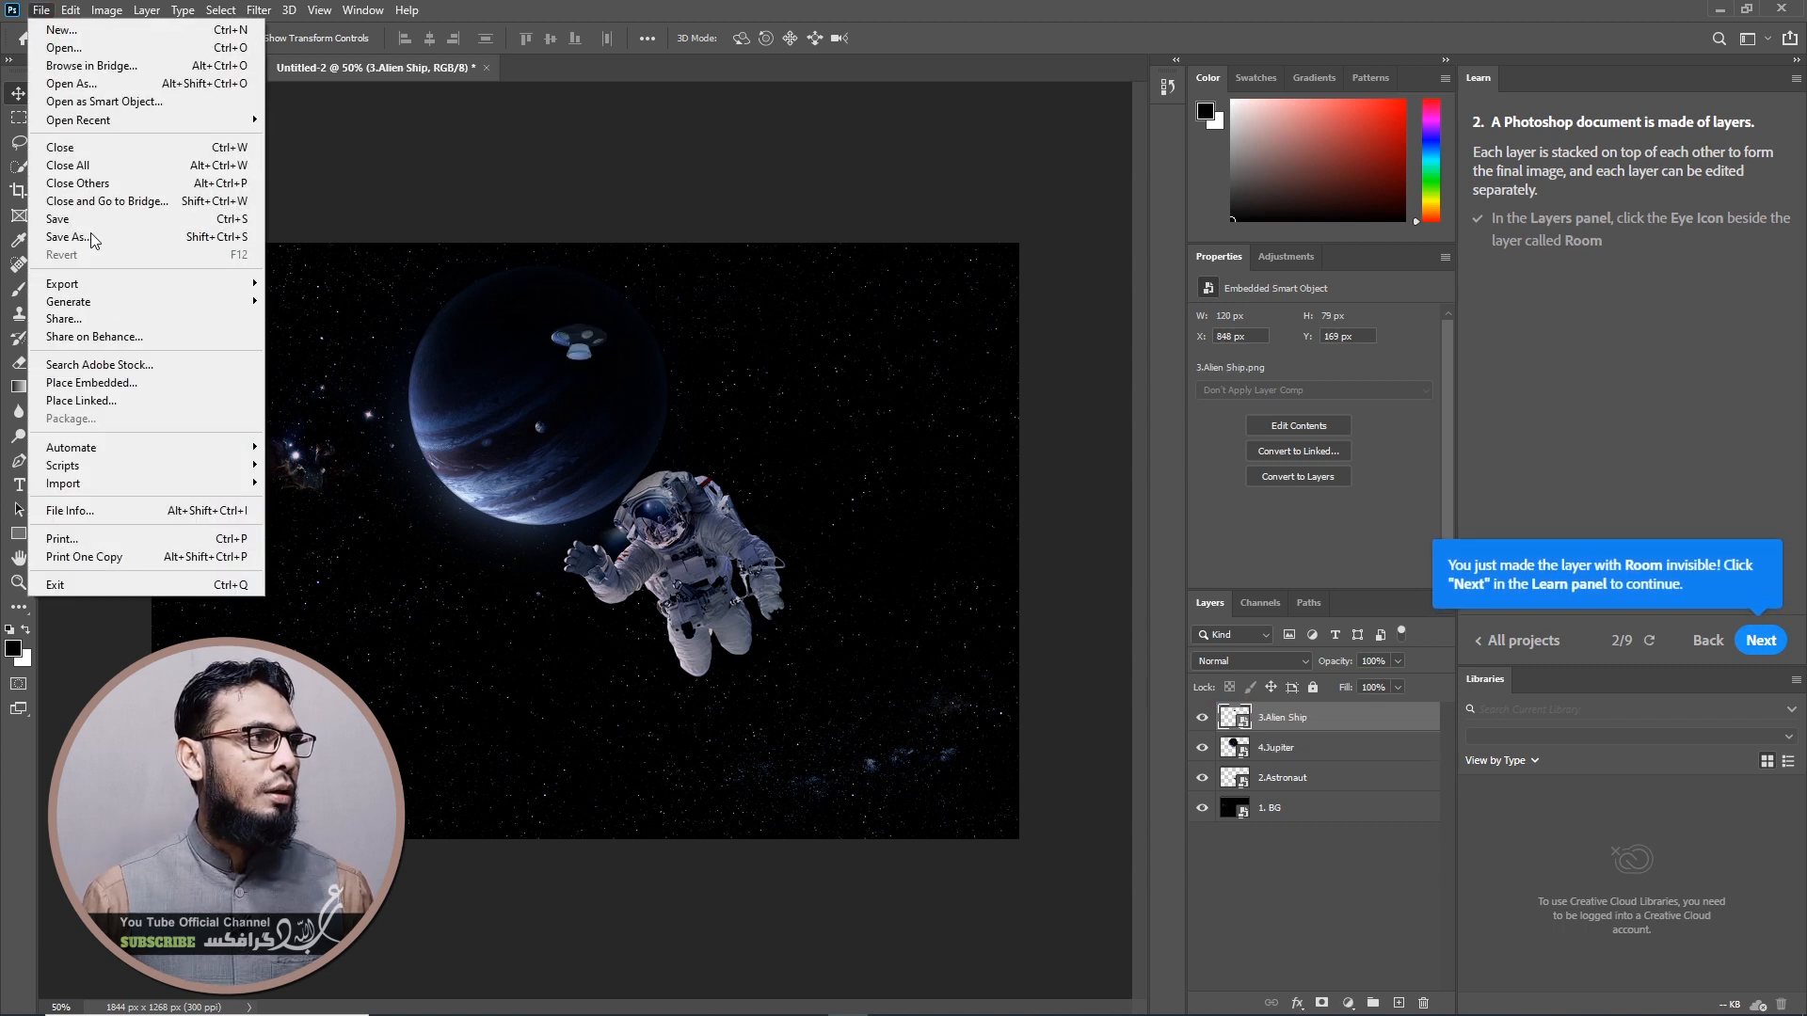
click(121, 382)
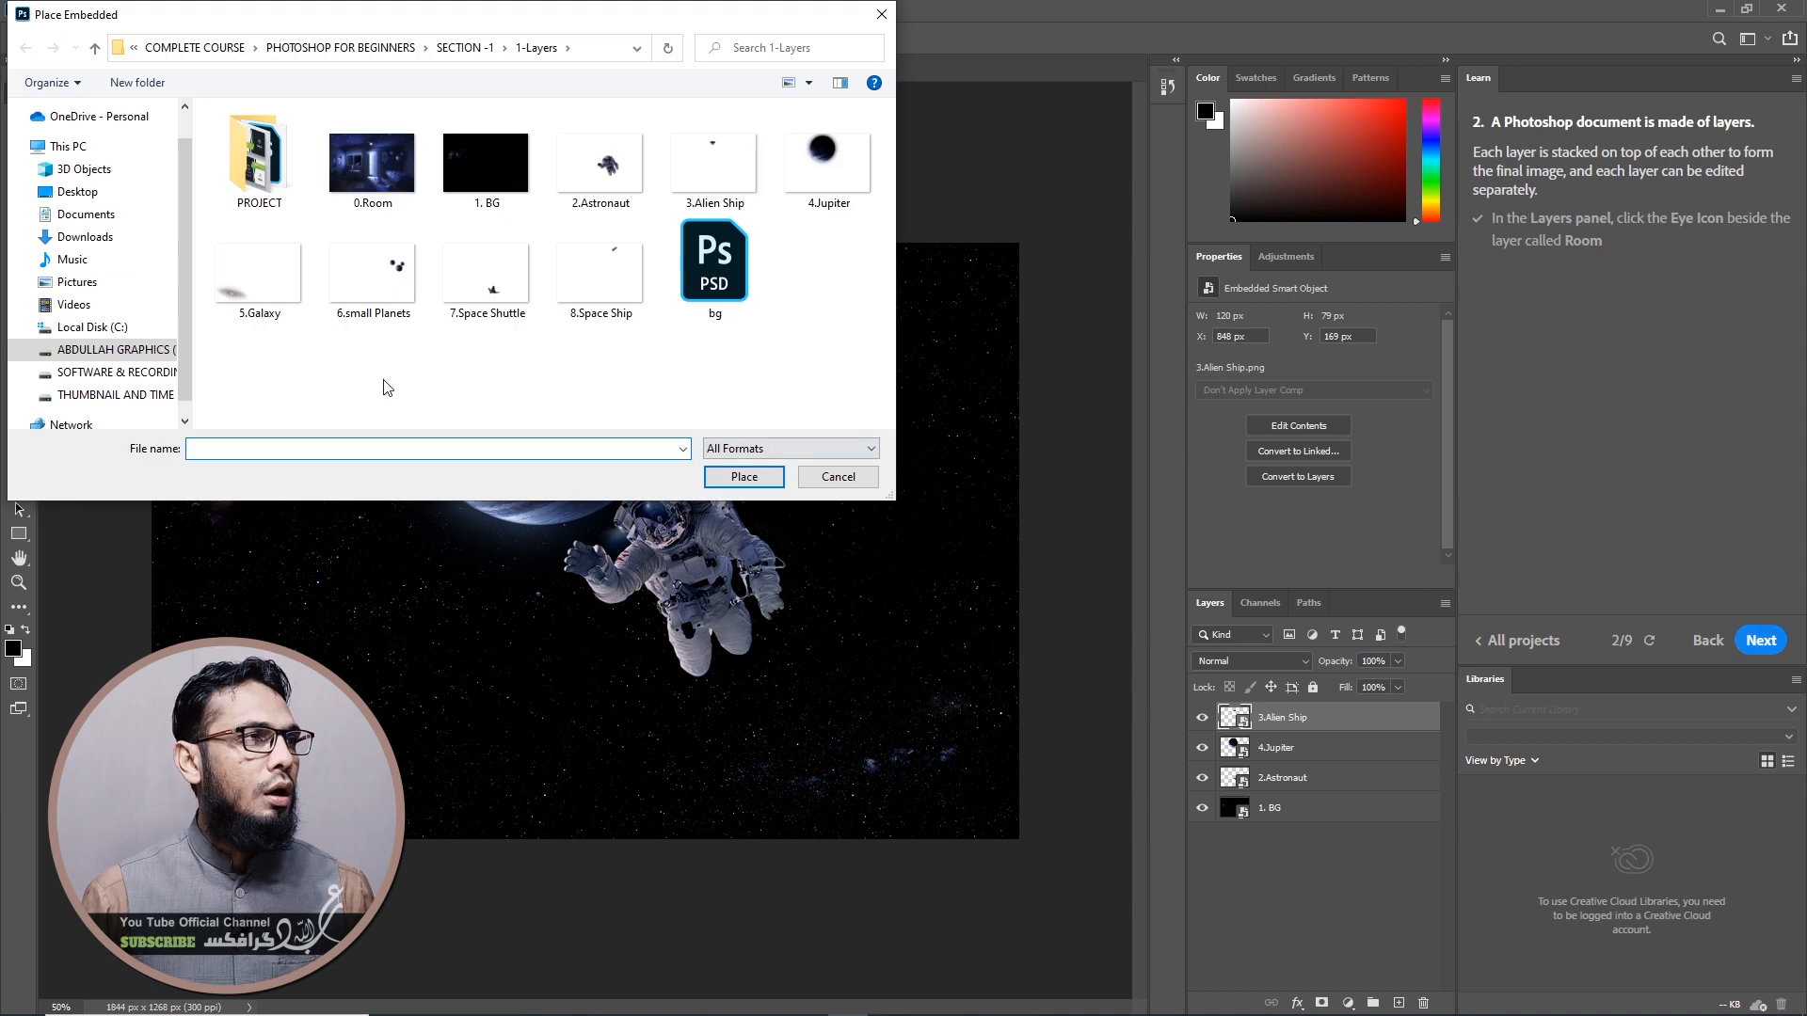
double_click(270, 280)
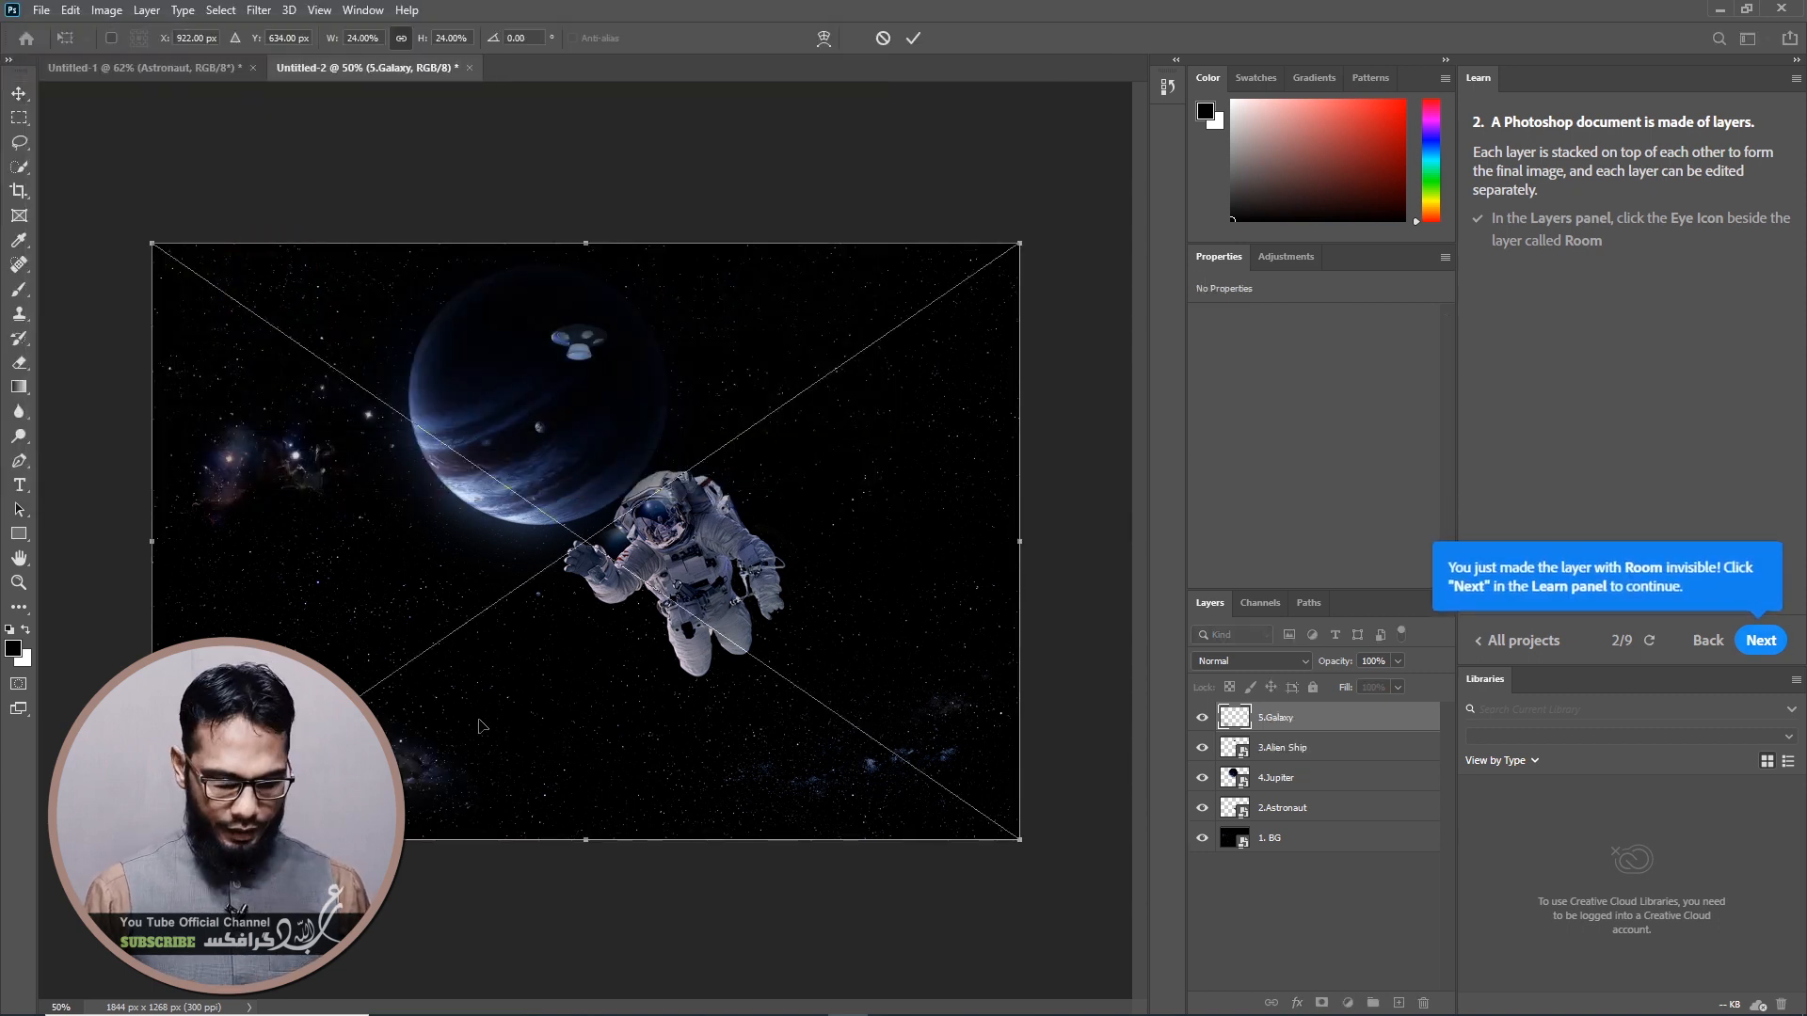
key(Return)
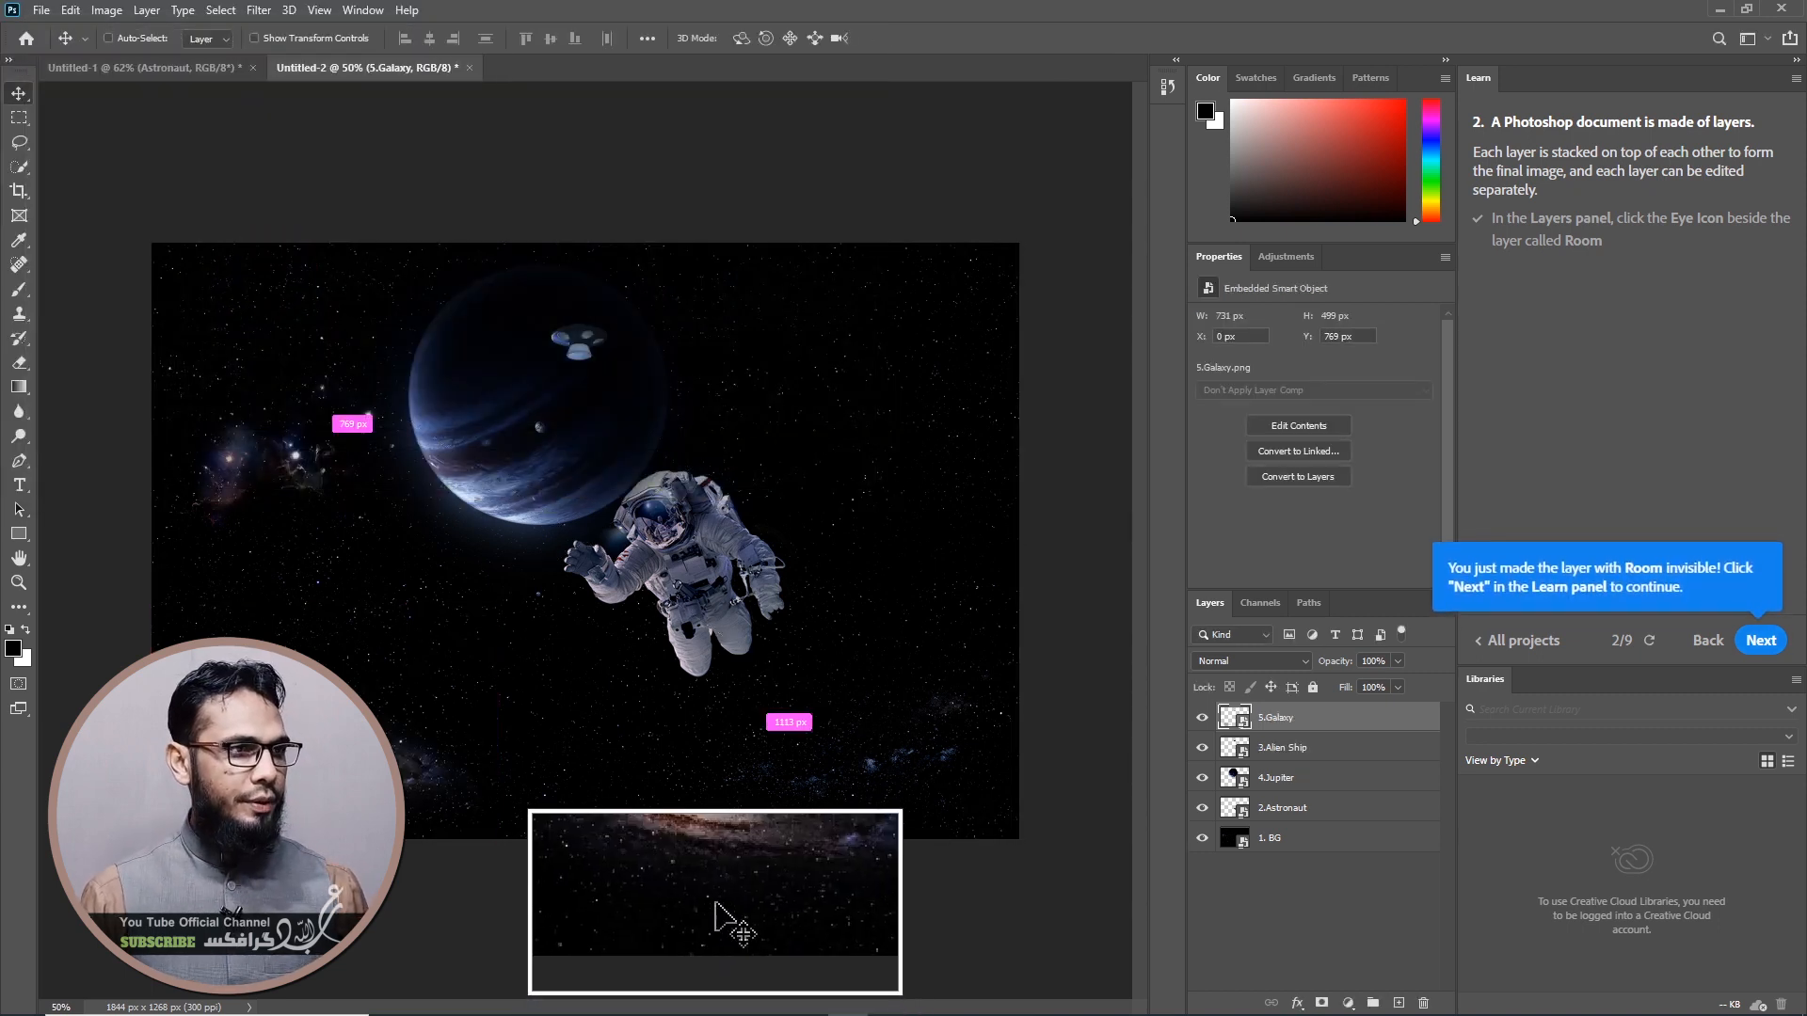
Place the "6.small Planets" image as an embedded object above the galaxy layer at its default position
click(42, 11)
click(127, 382)
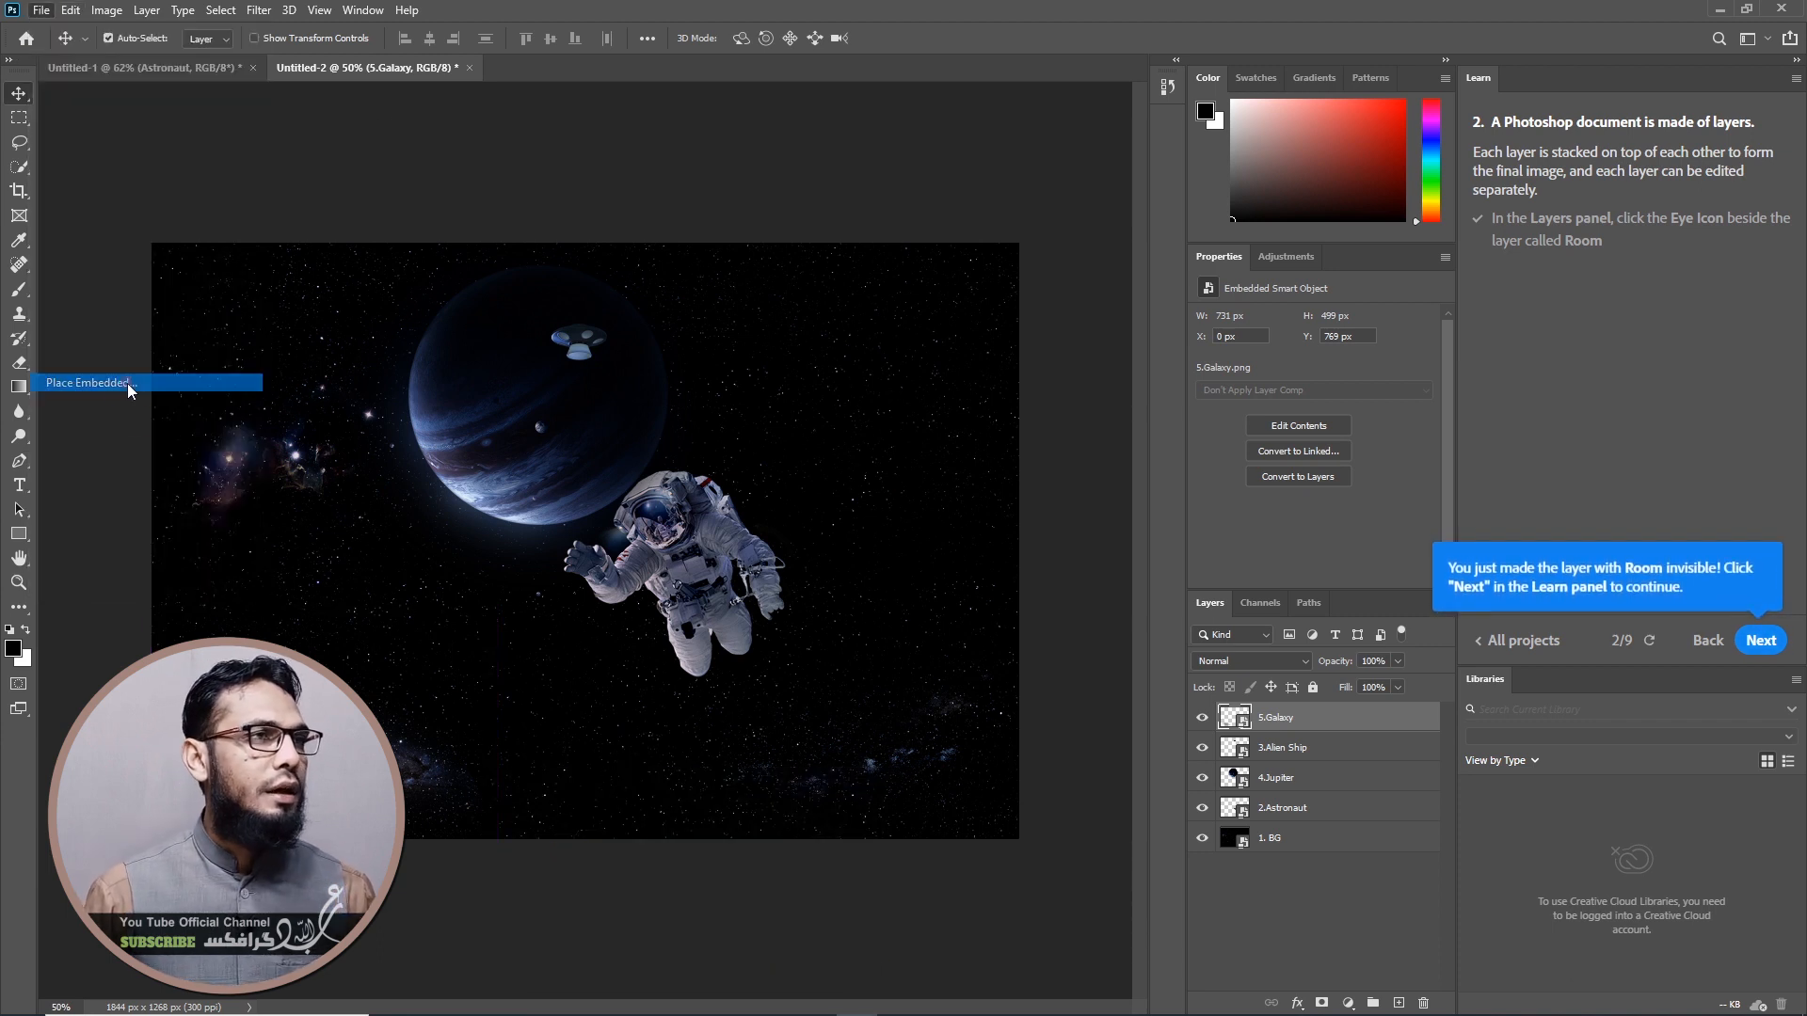
double_click(376, 264)
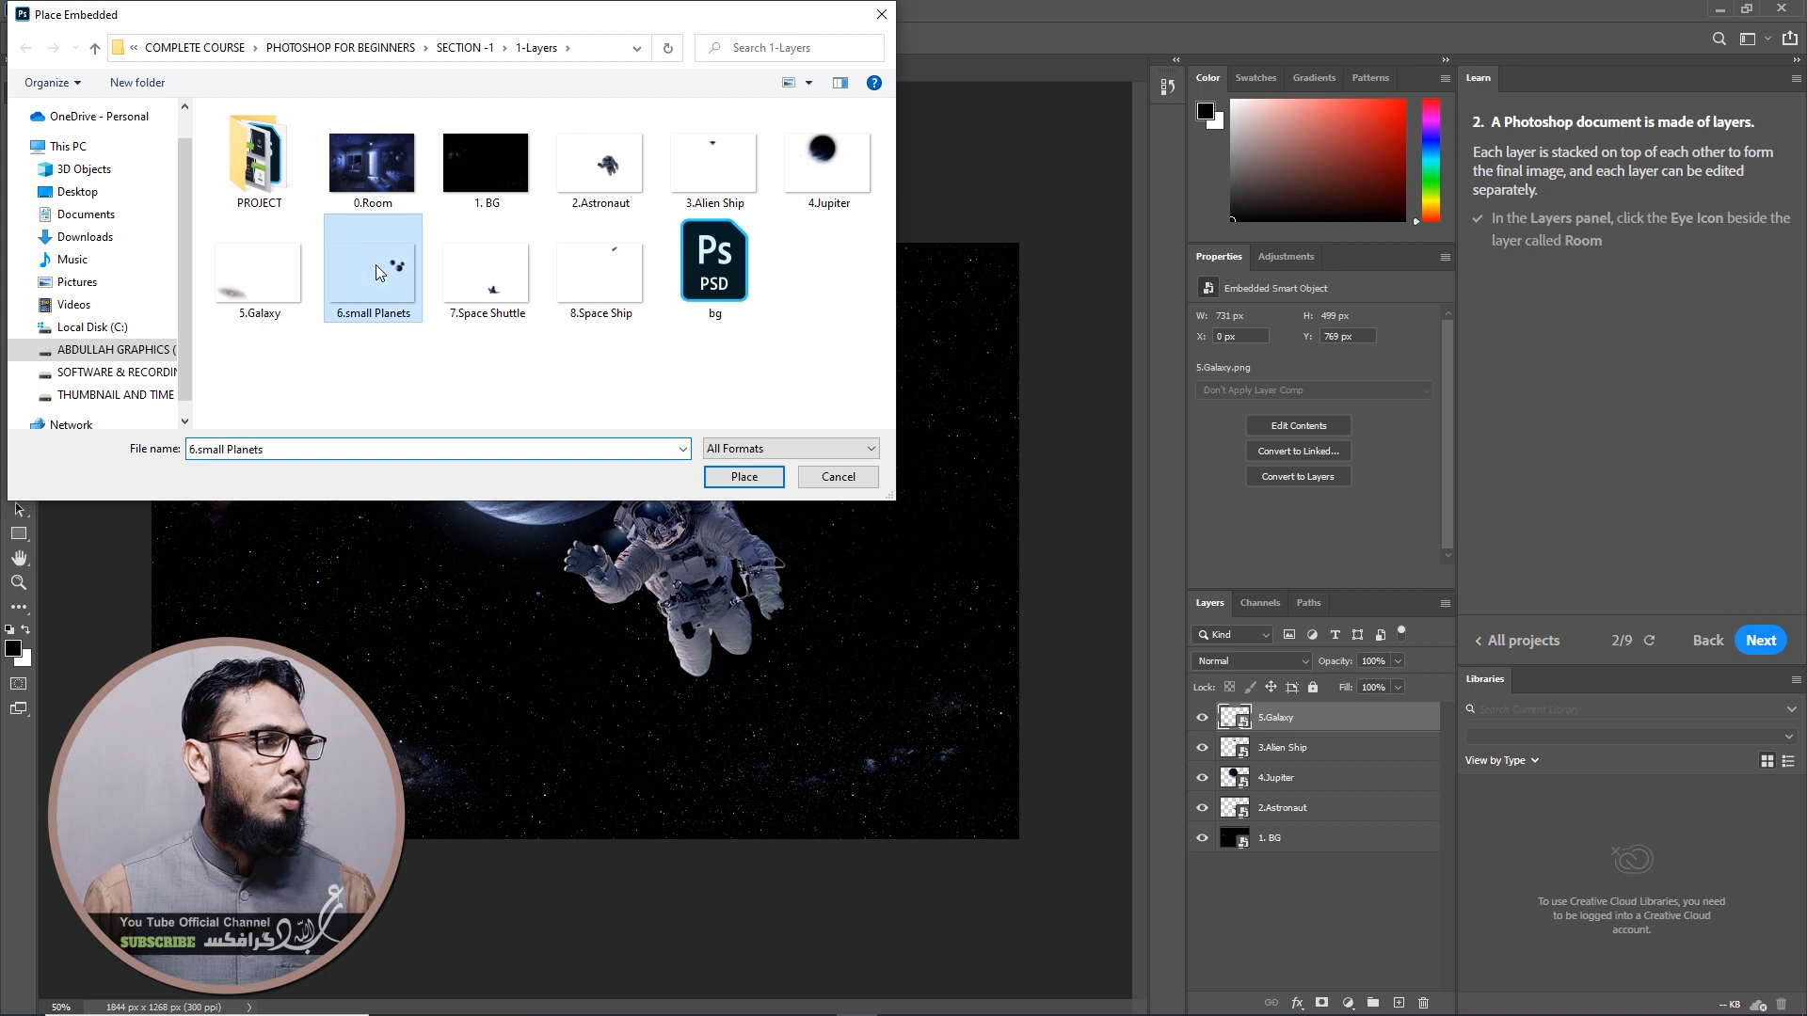
key(Return)
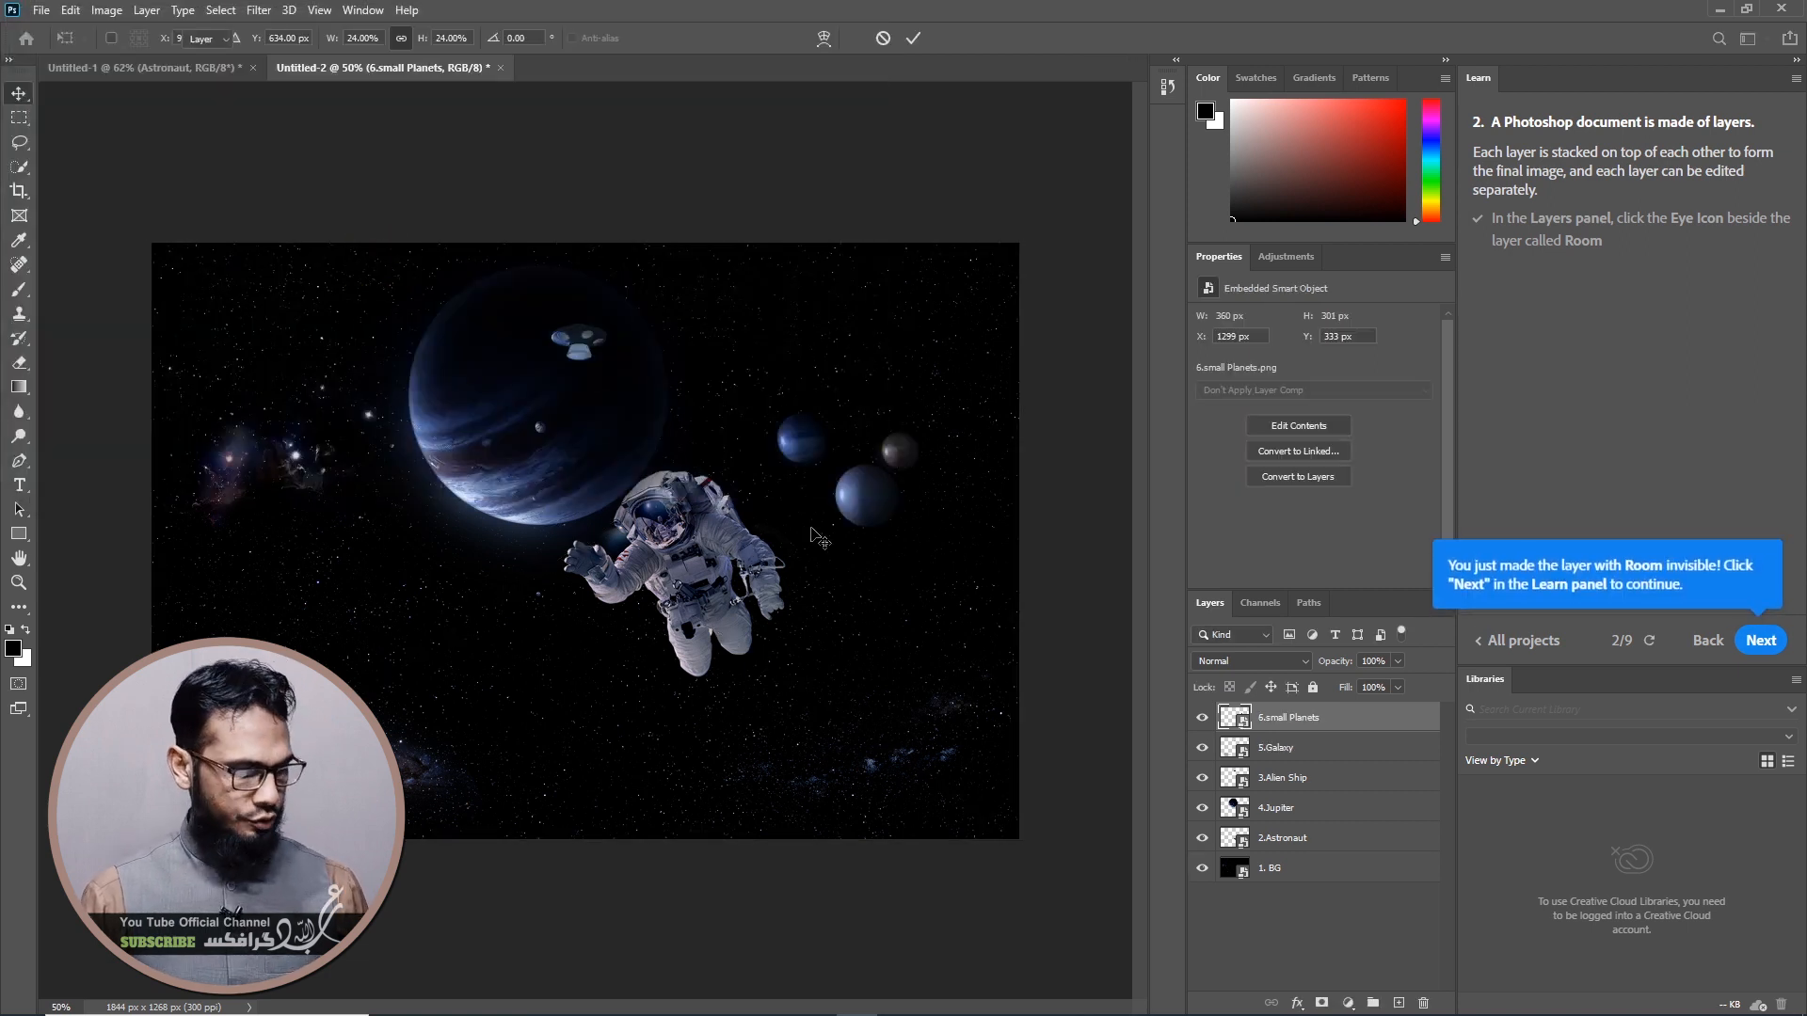
Place the "7.Space Shuttle" image as an embedded object above the small planets layer at its default position
click(109, 38)
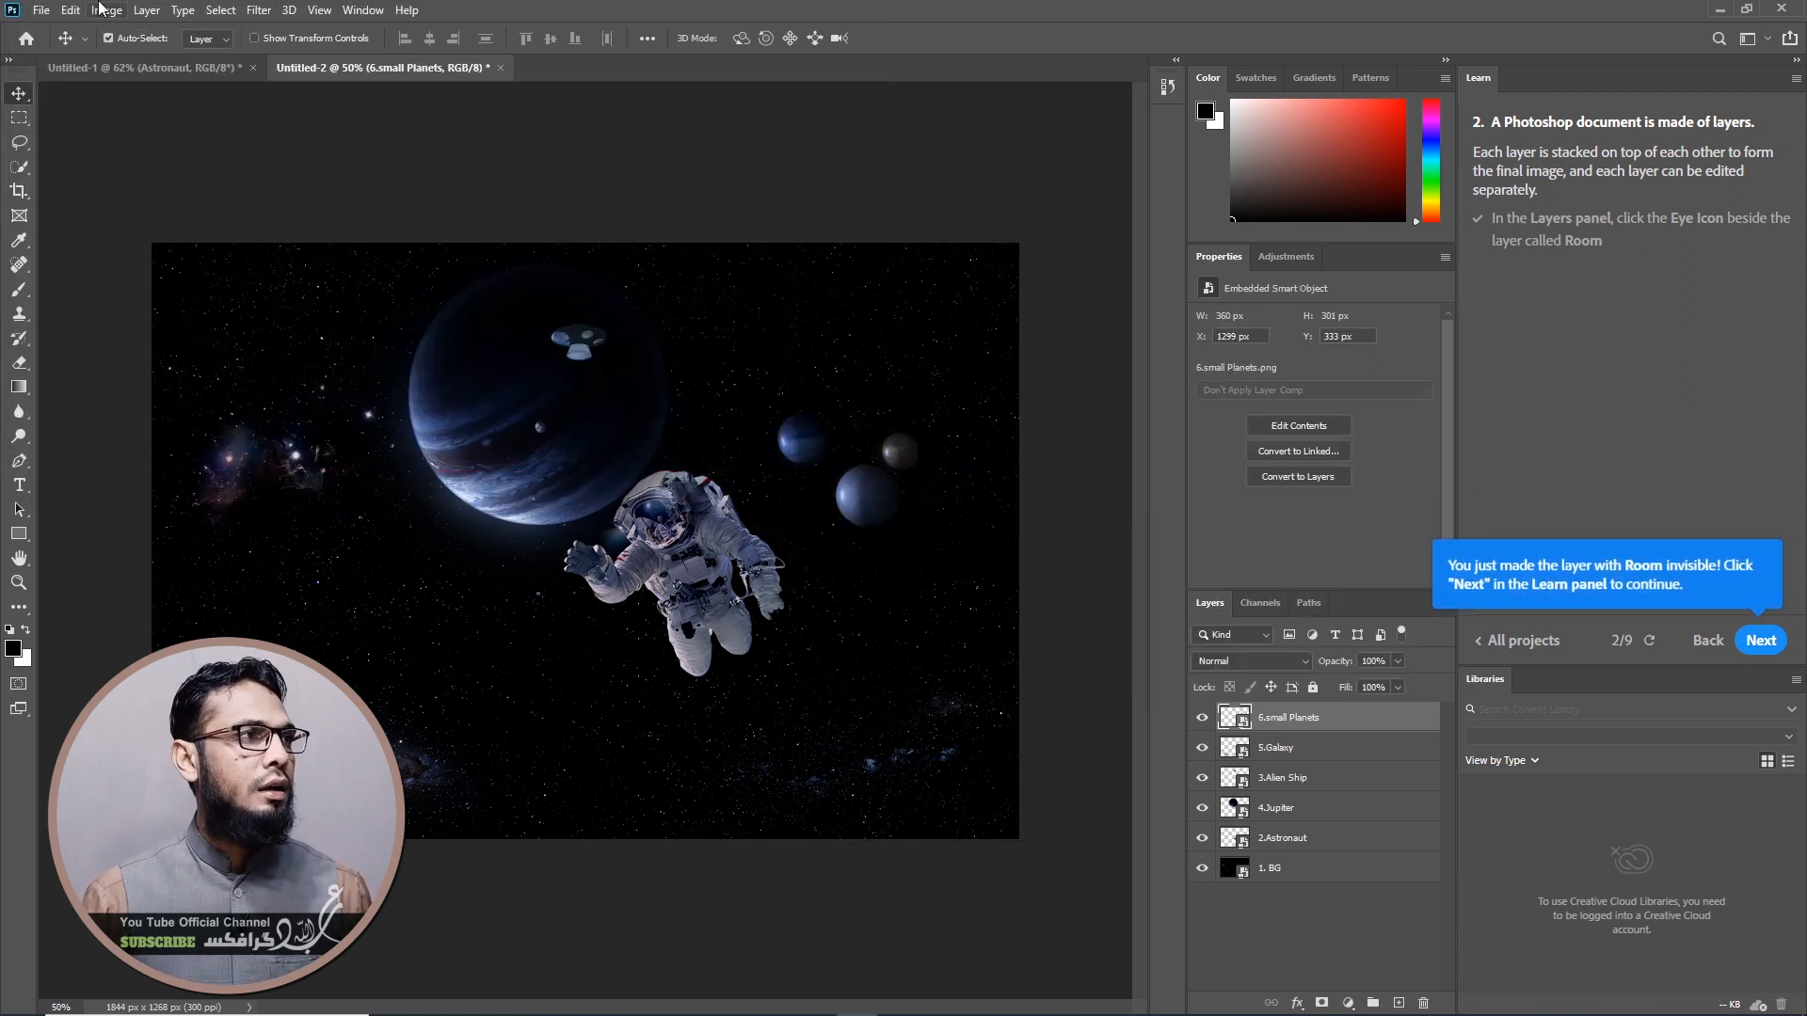
click(39, 11)
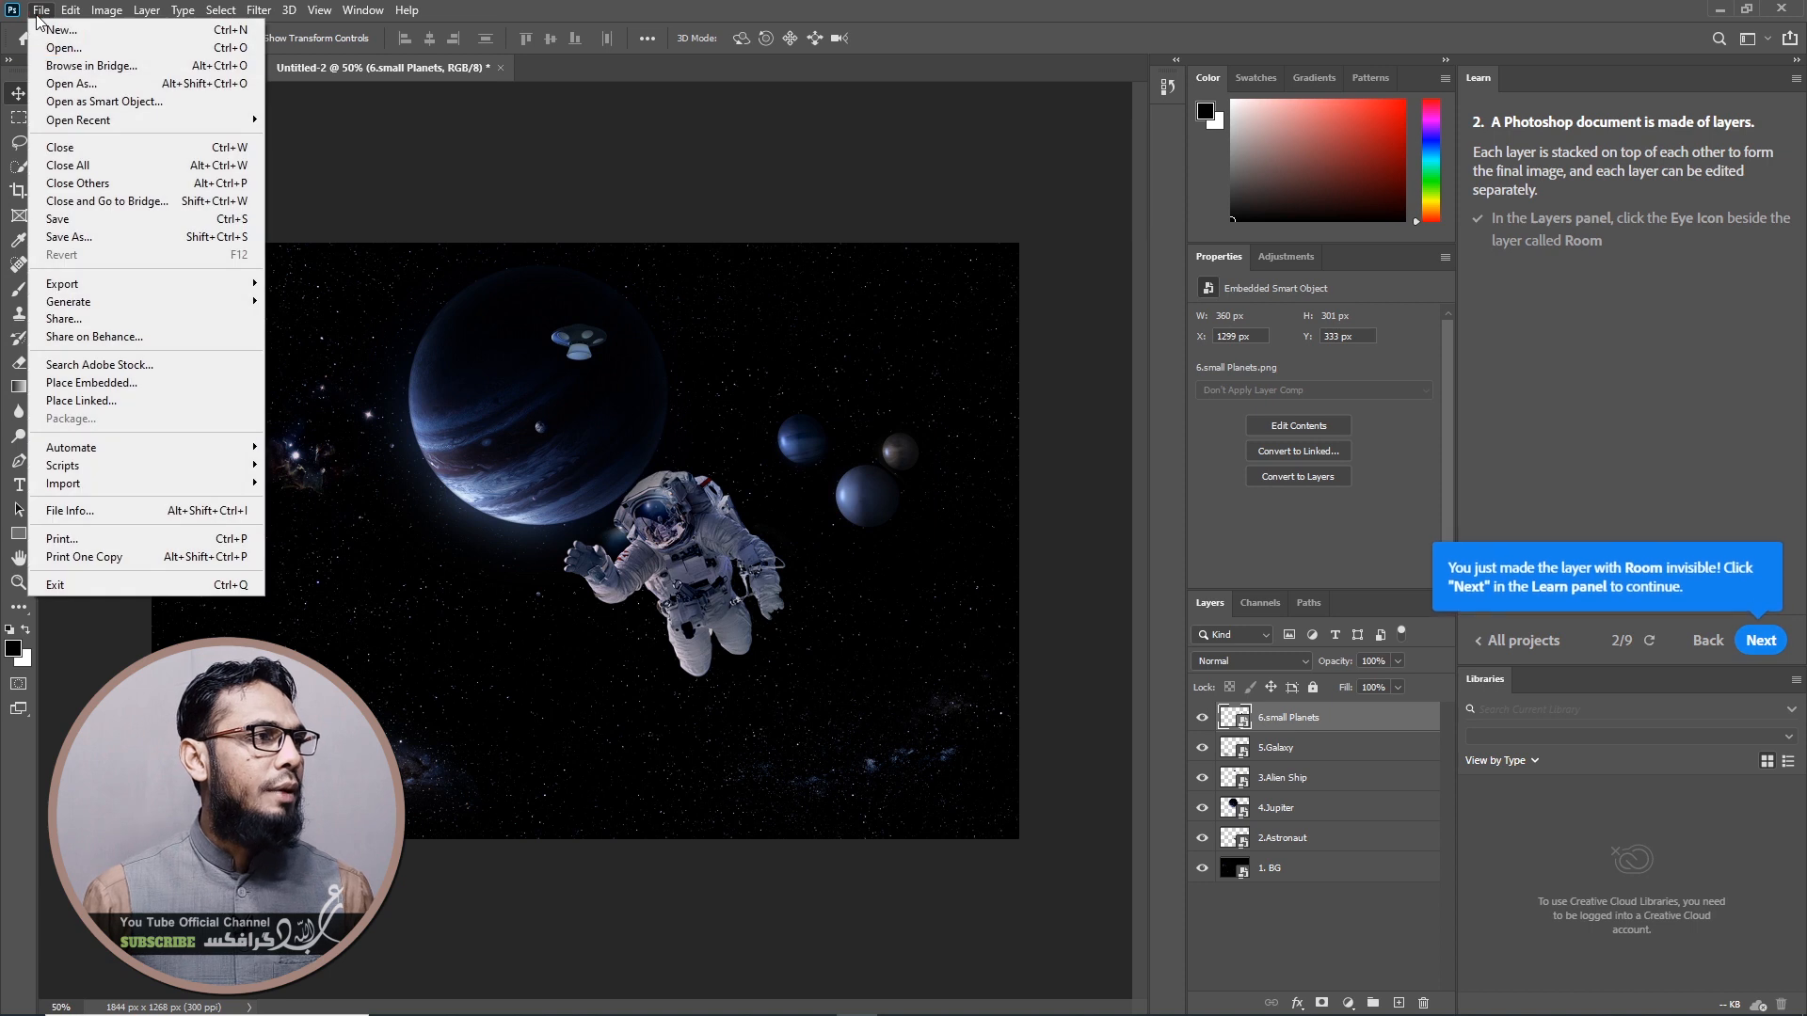
click(161, 394)
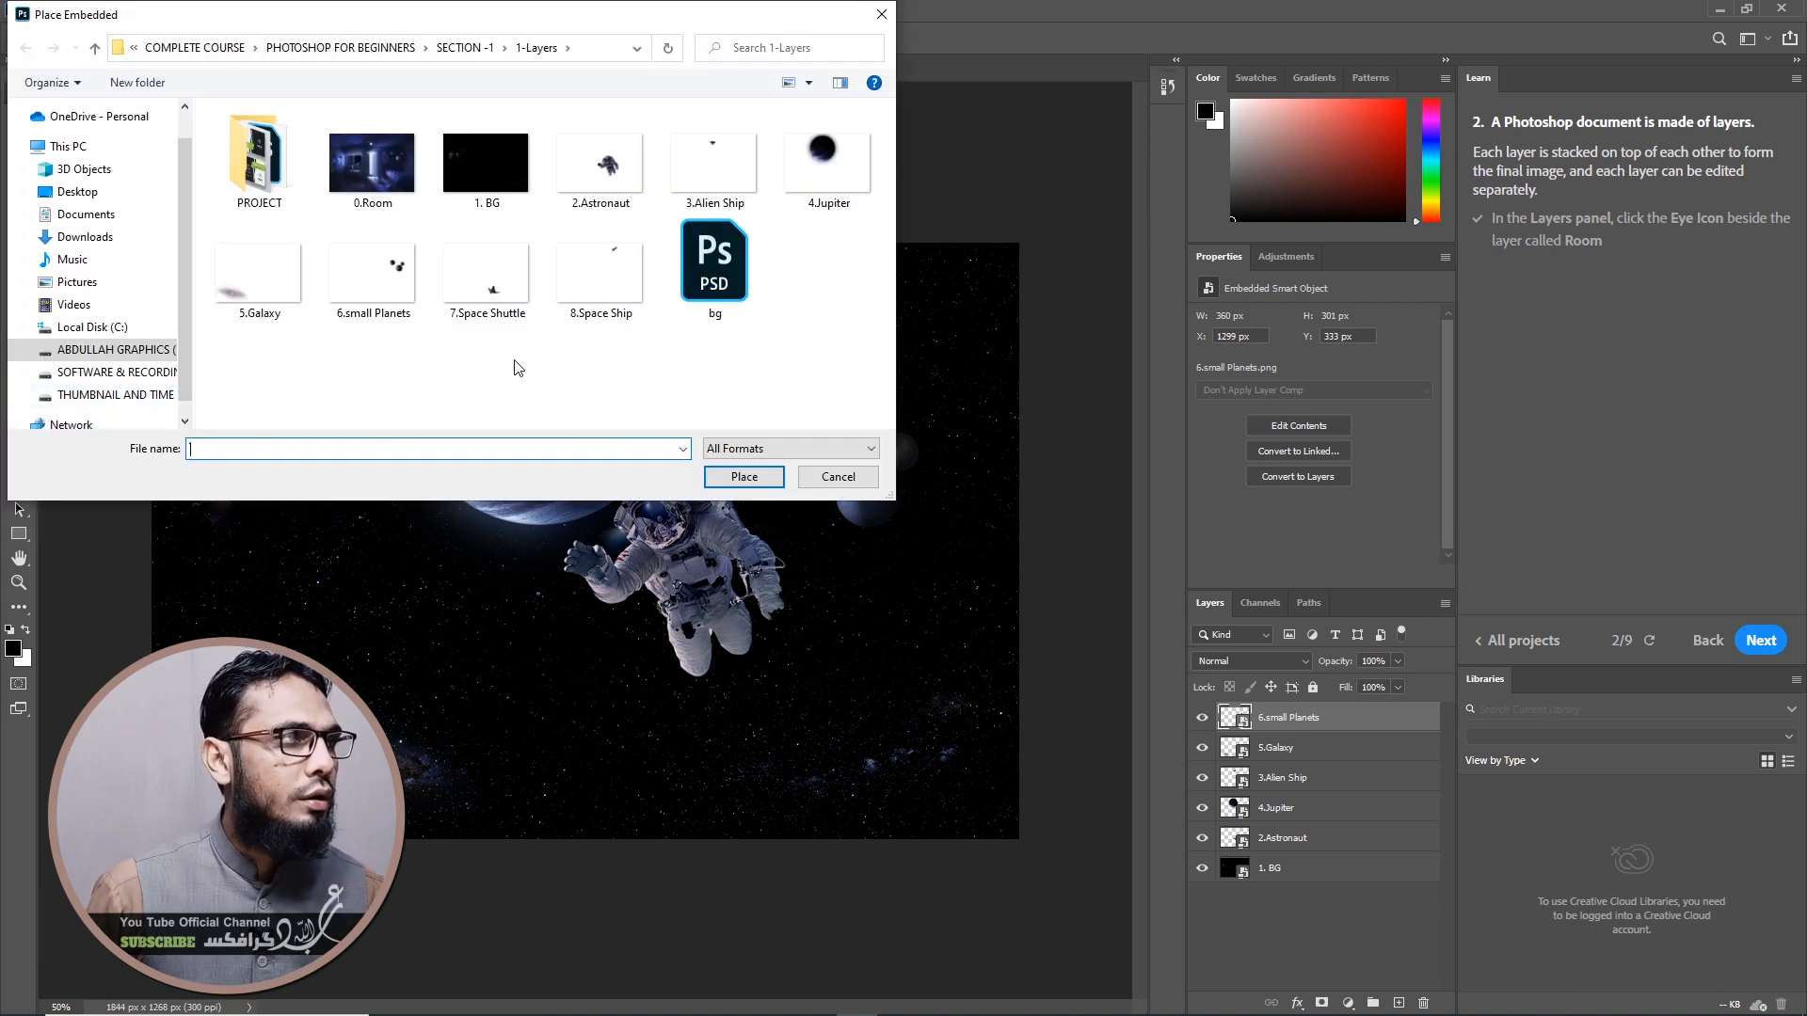
double_click(507, 263)
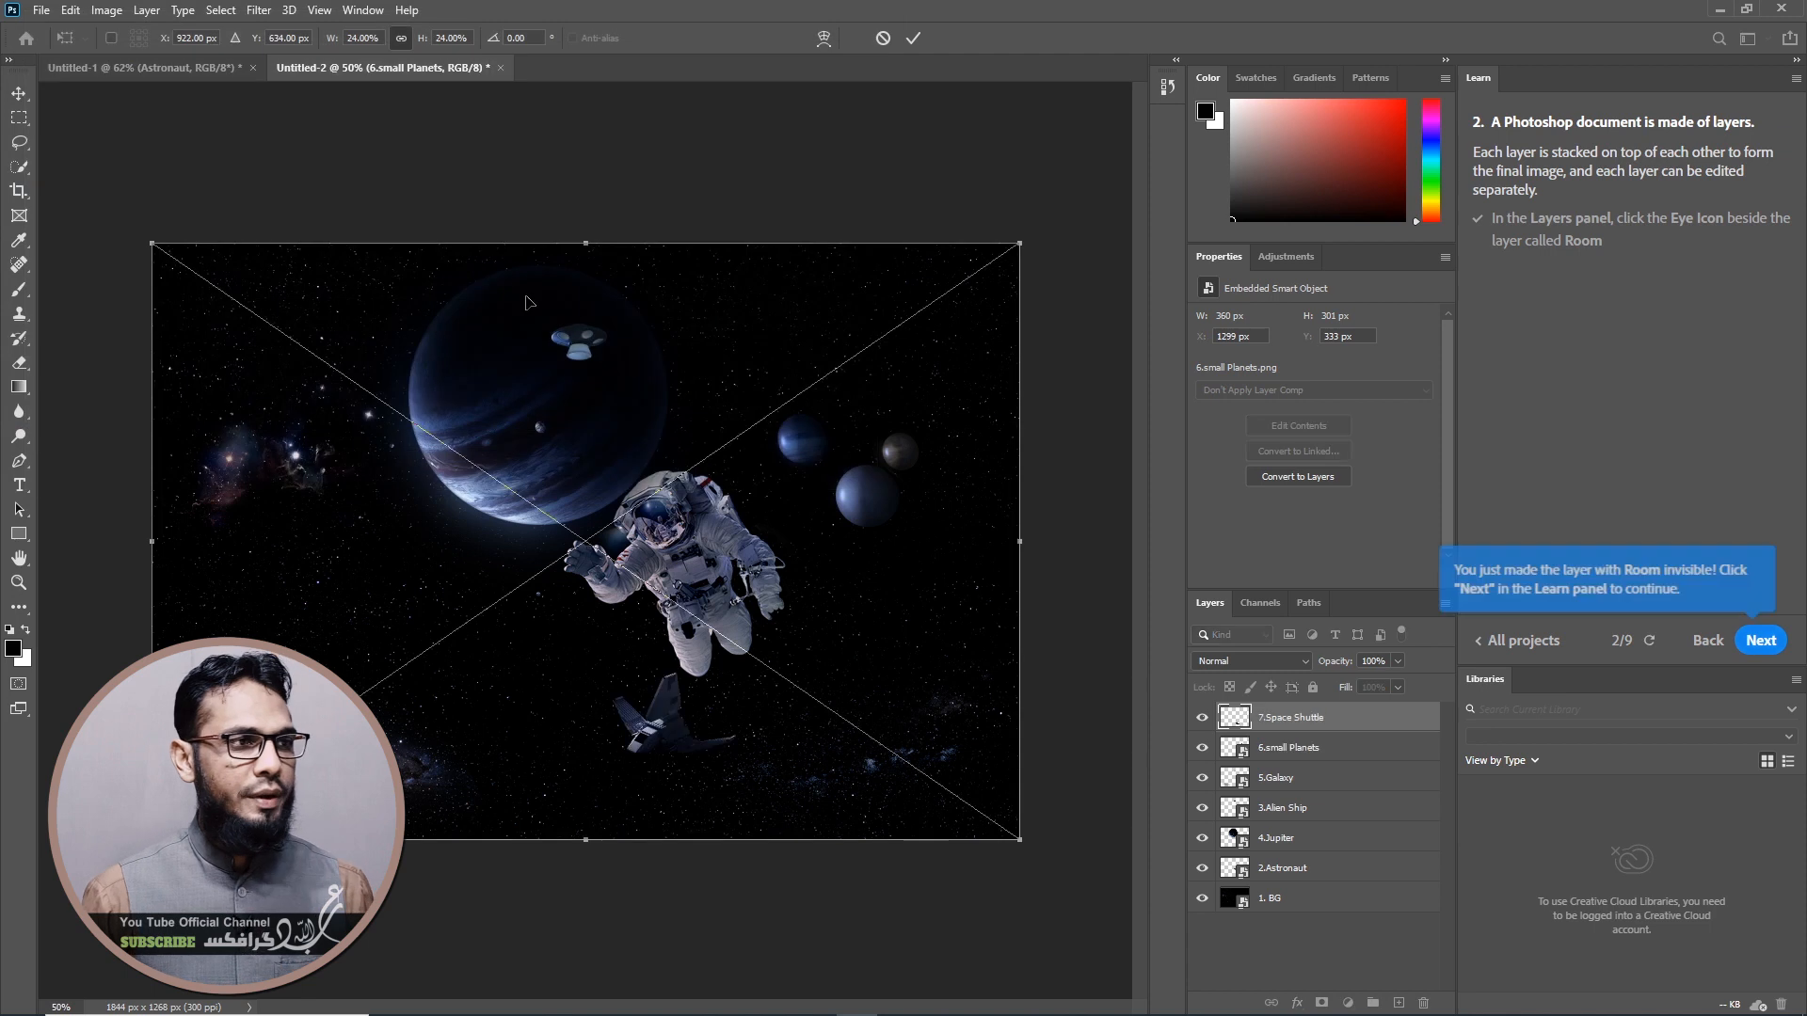
key(Return)
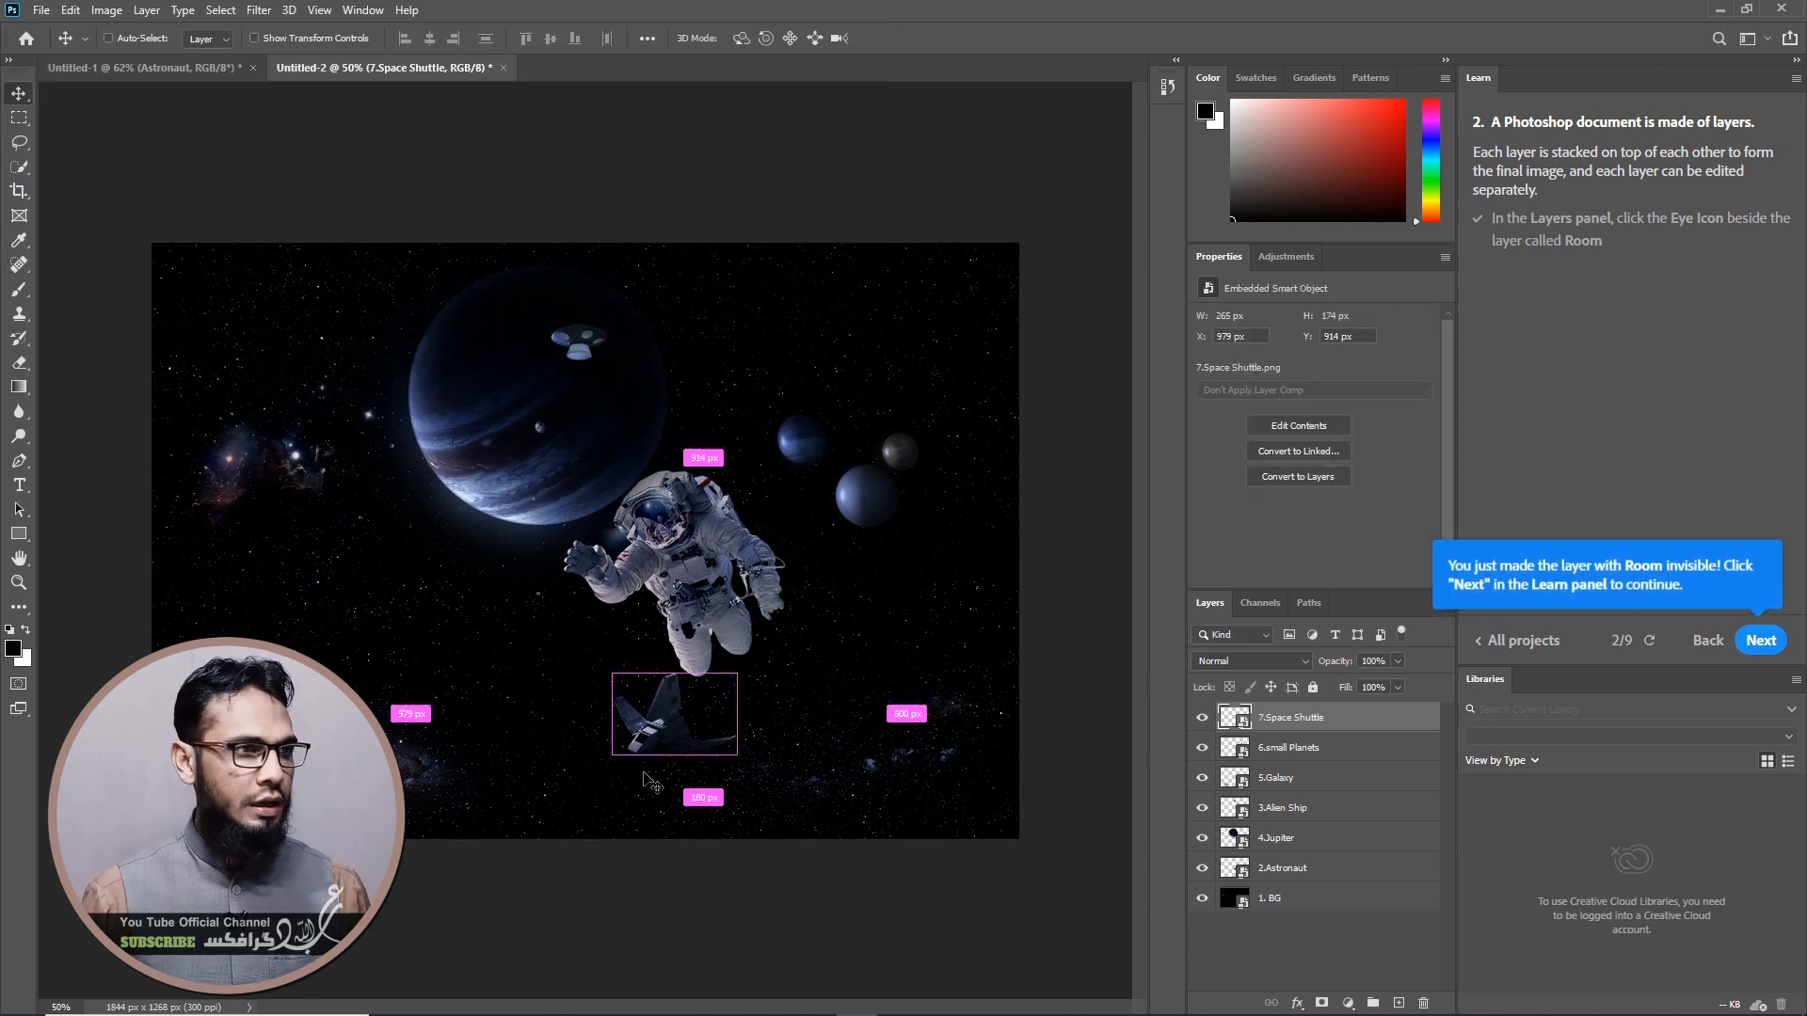
Place the "8.Space Ship" image as an embedded object above the space shuttle layer at its default position
click(108, 38)
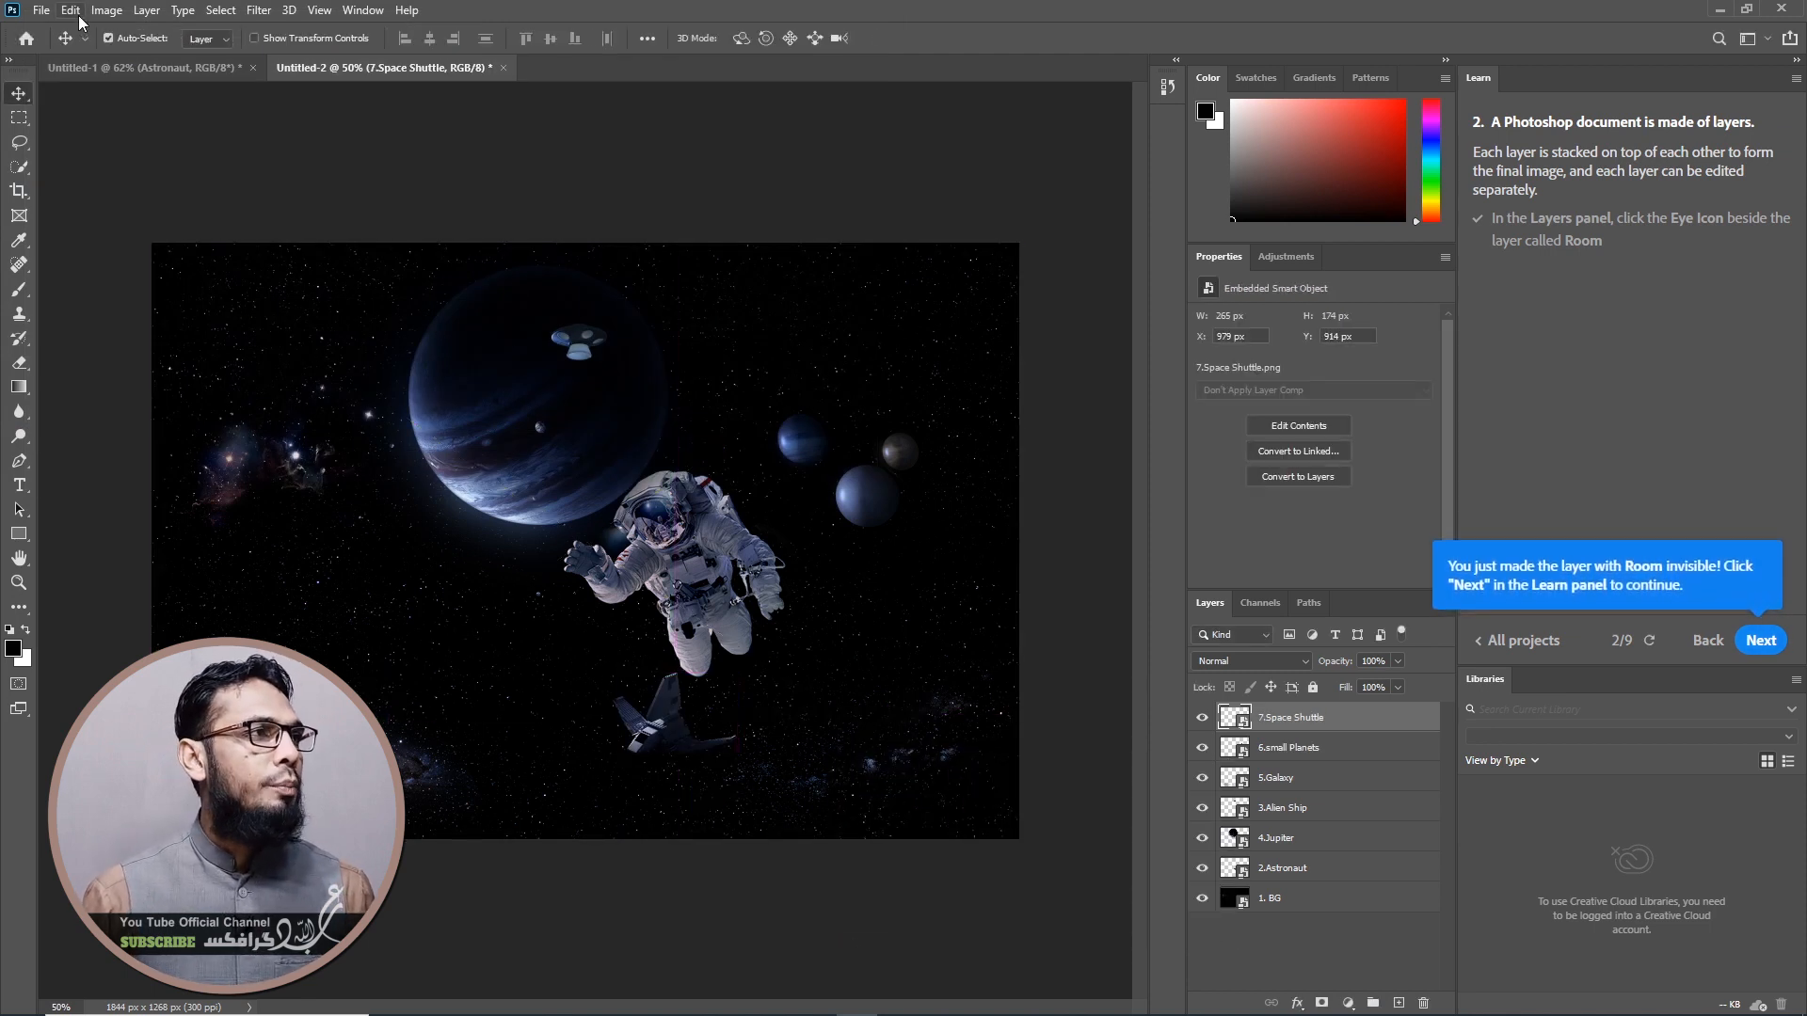
click(38, 11)
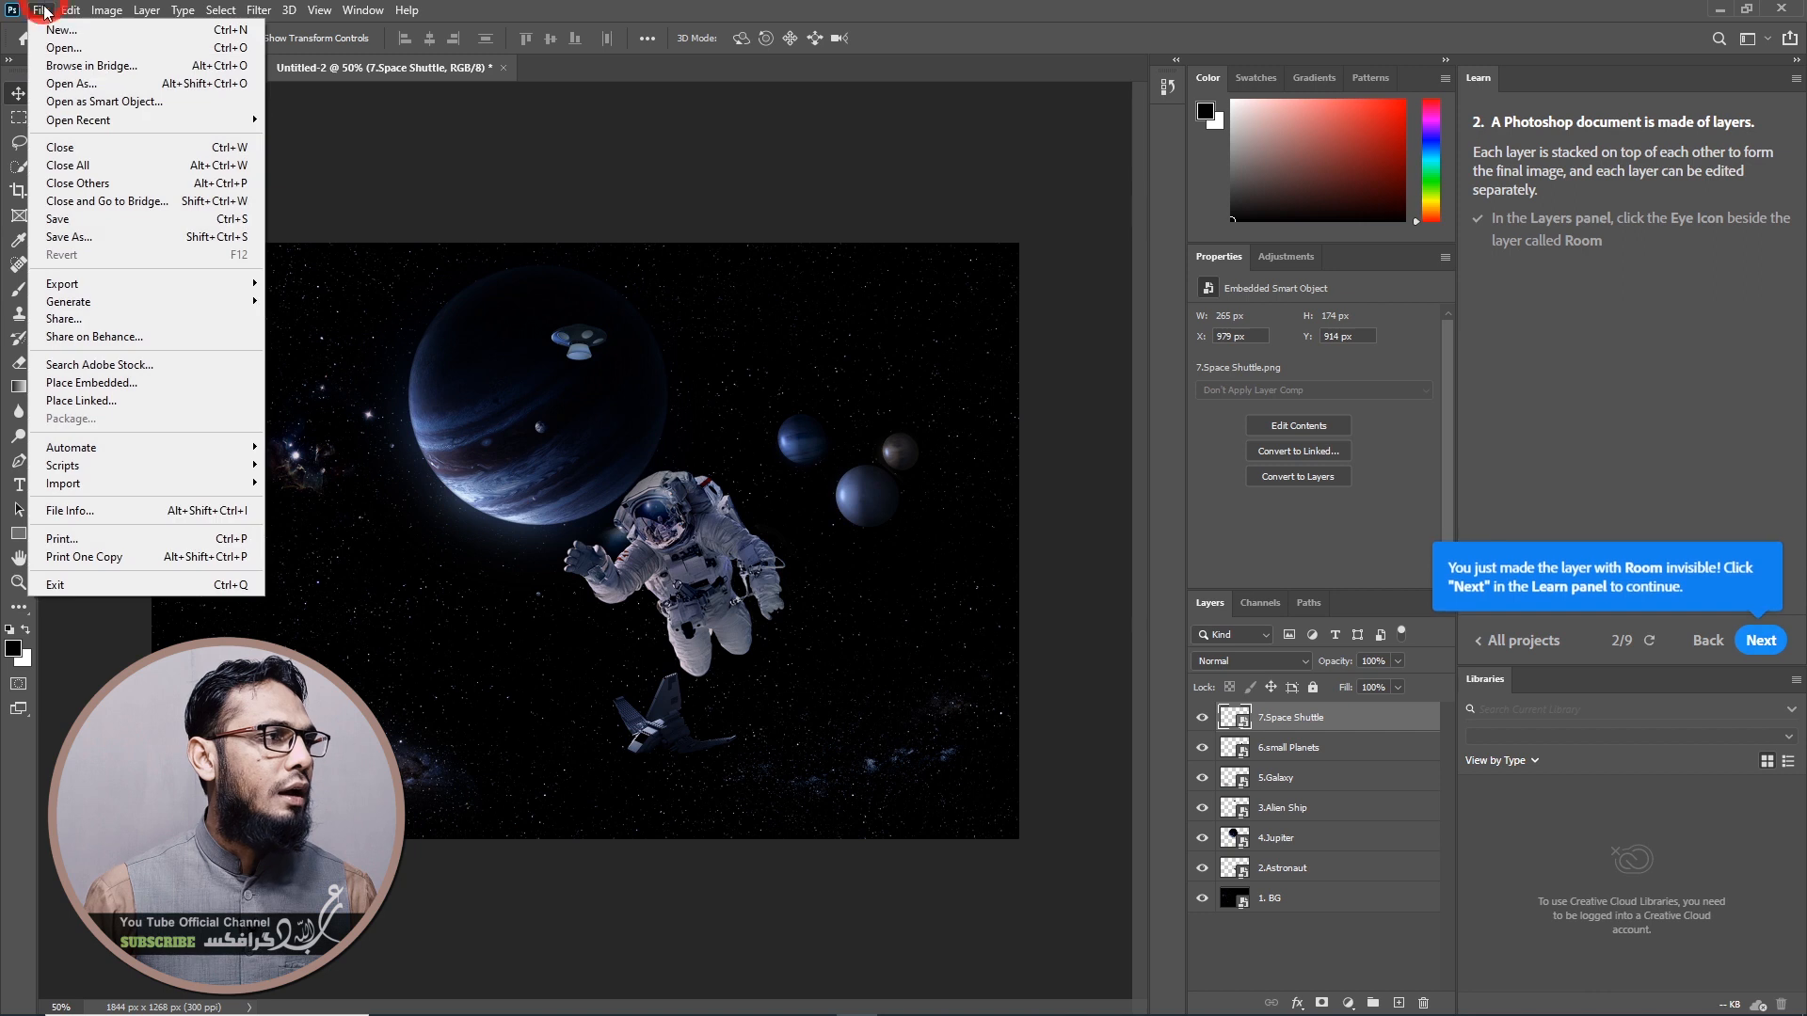
click(81, 386)
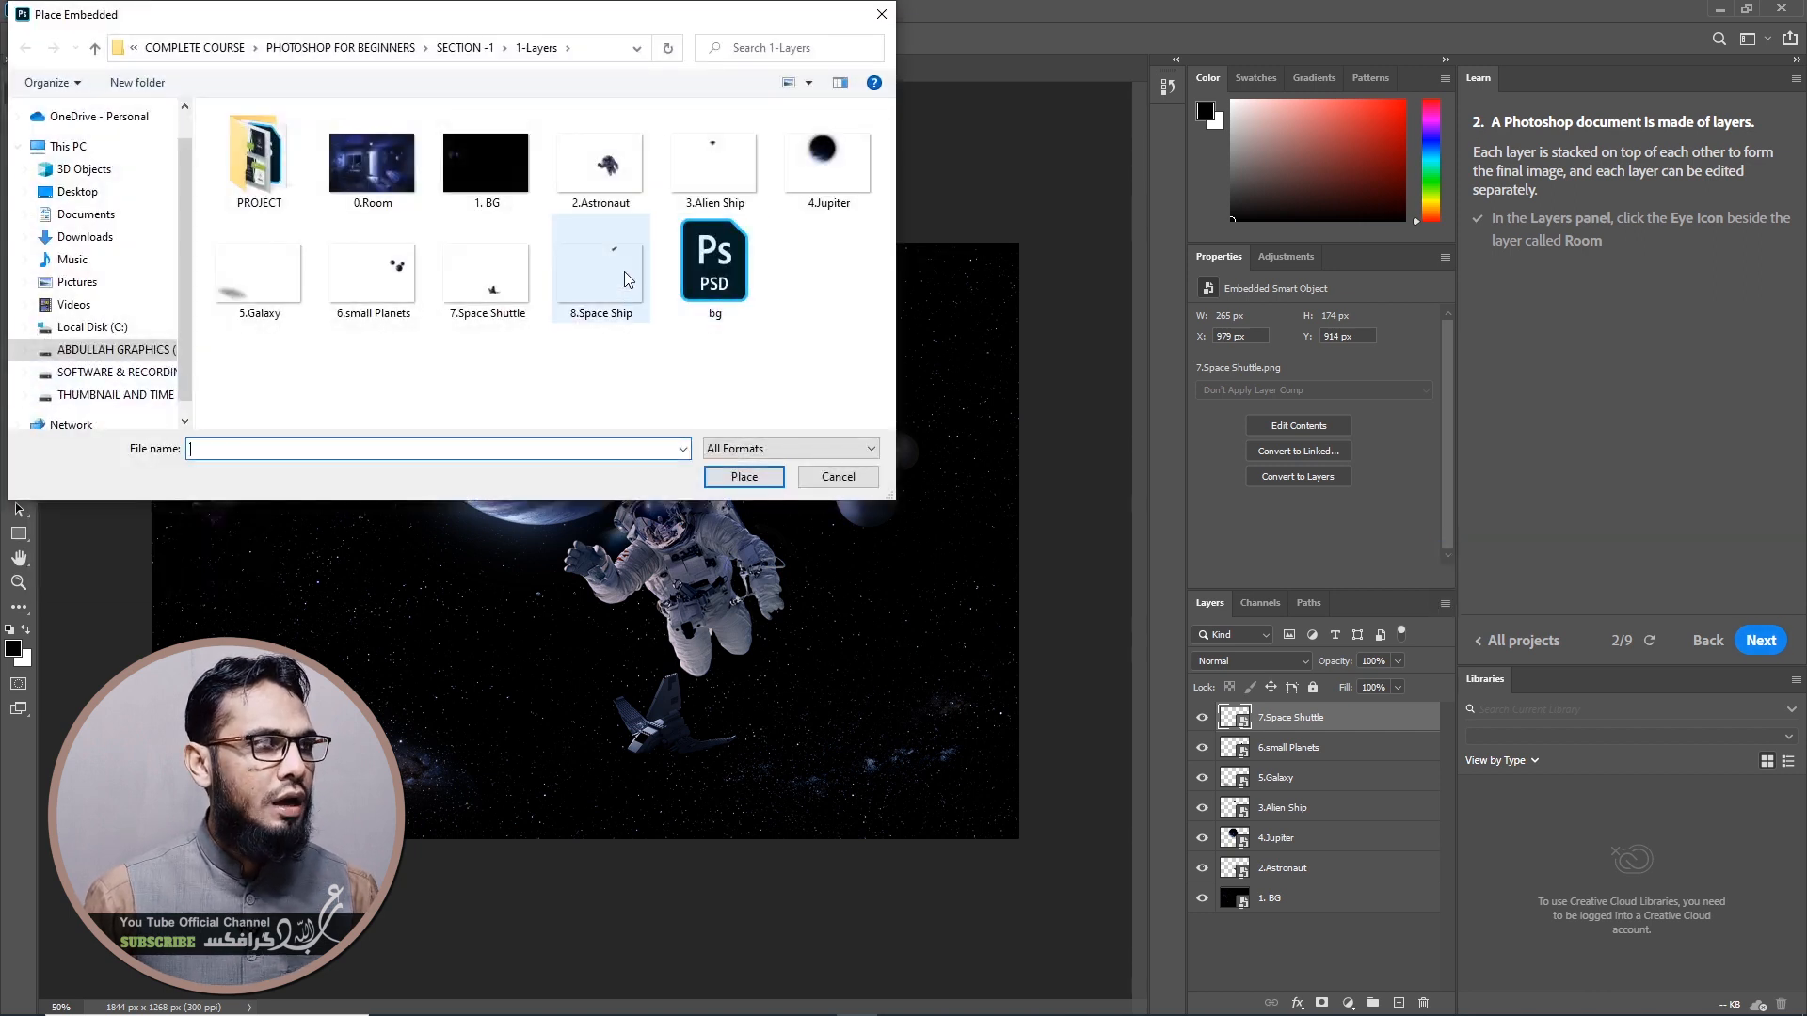
click(622, 270)
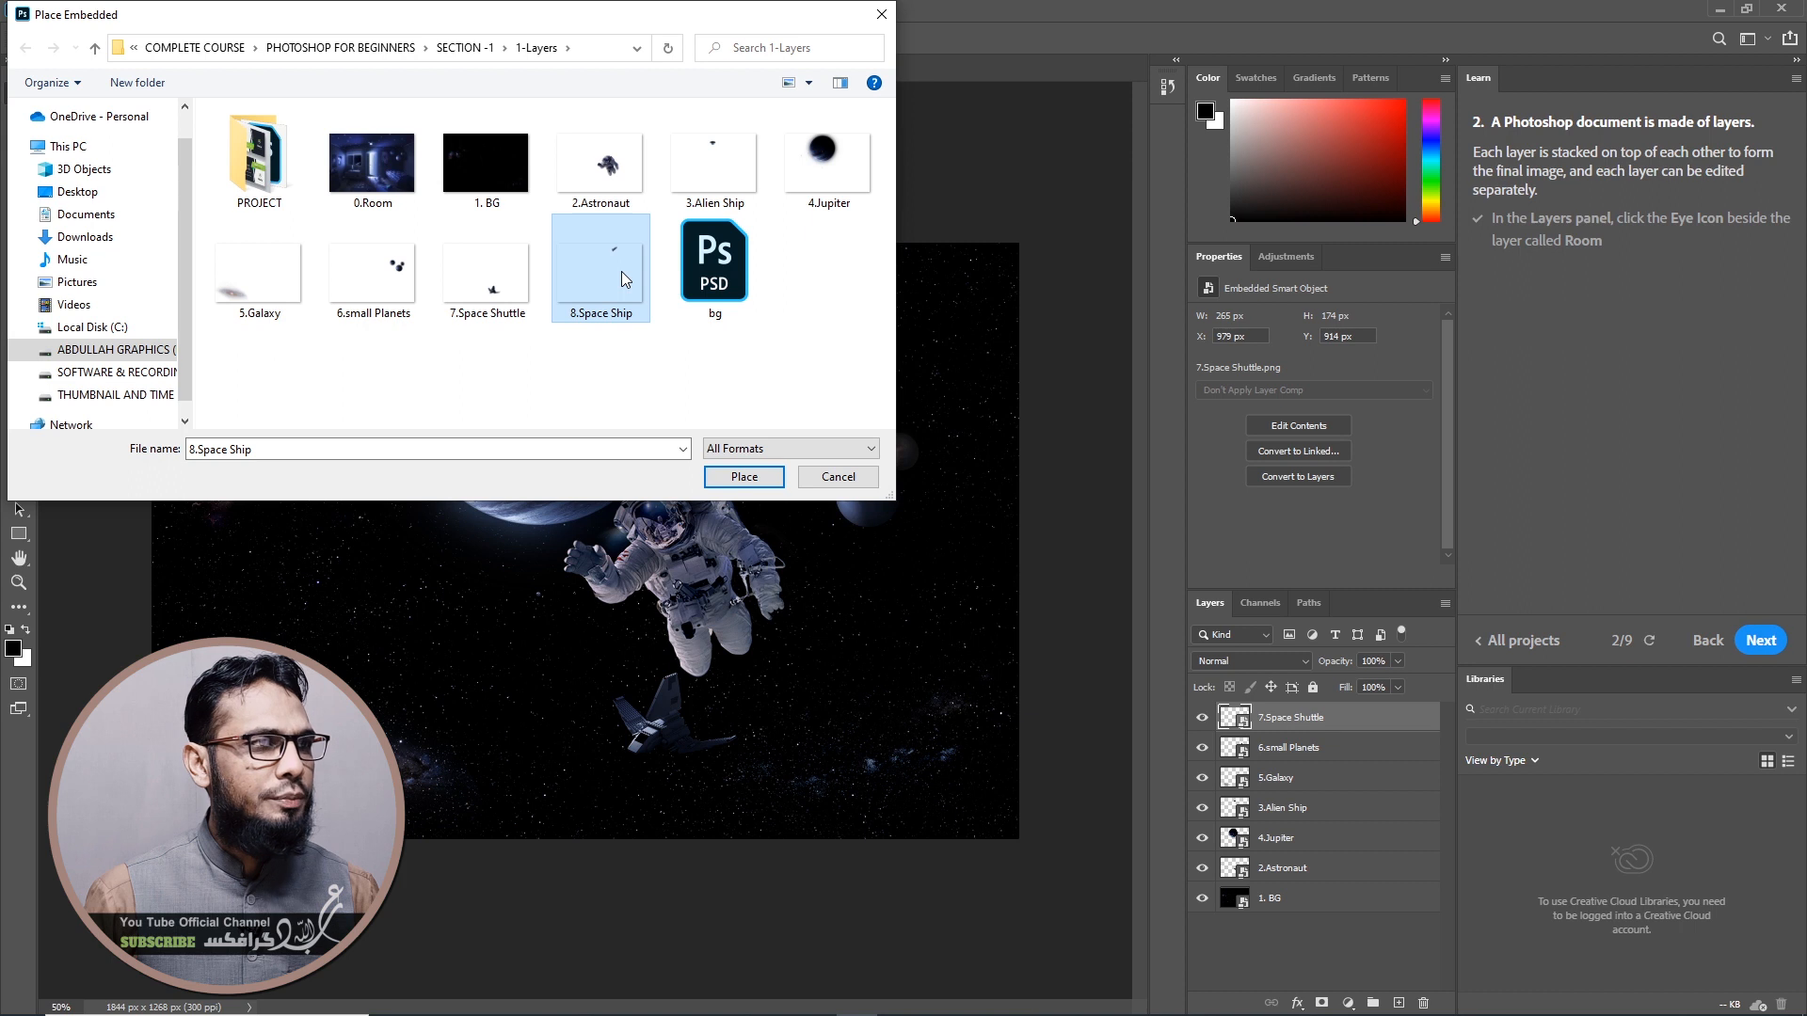
click(724, 475)
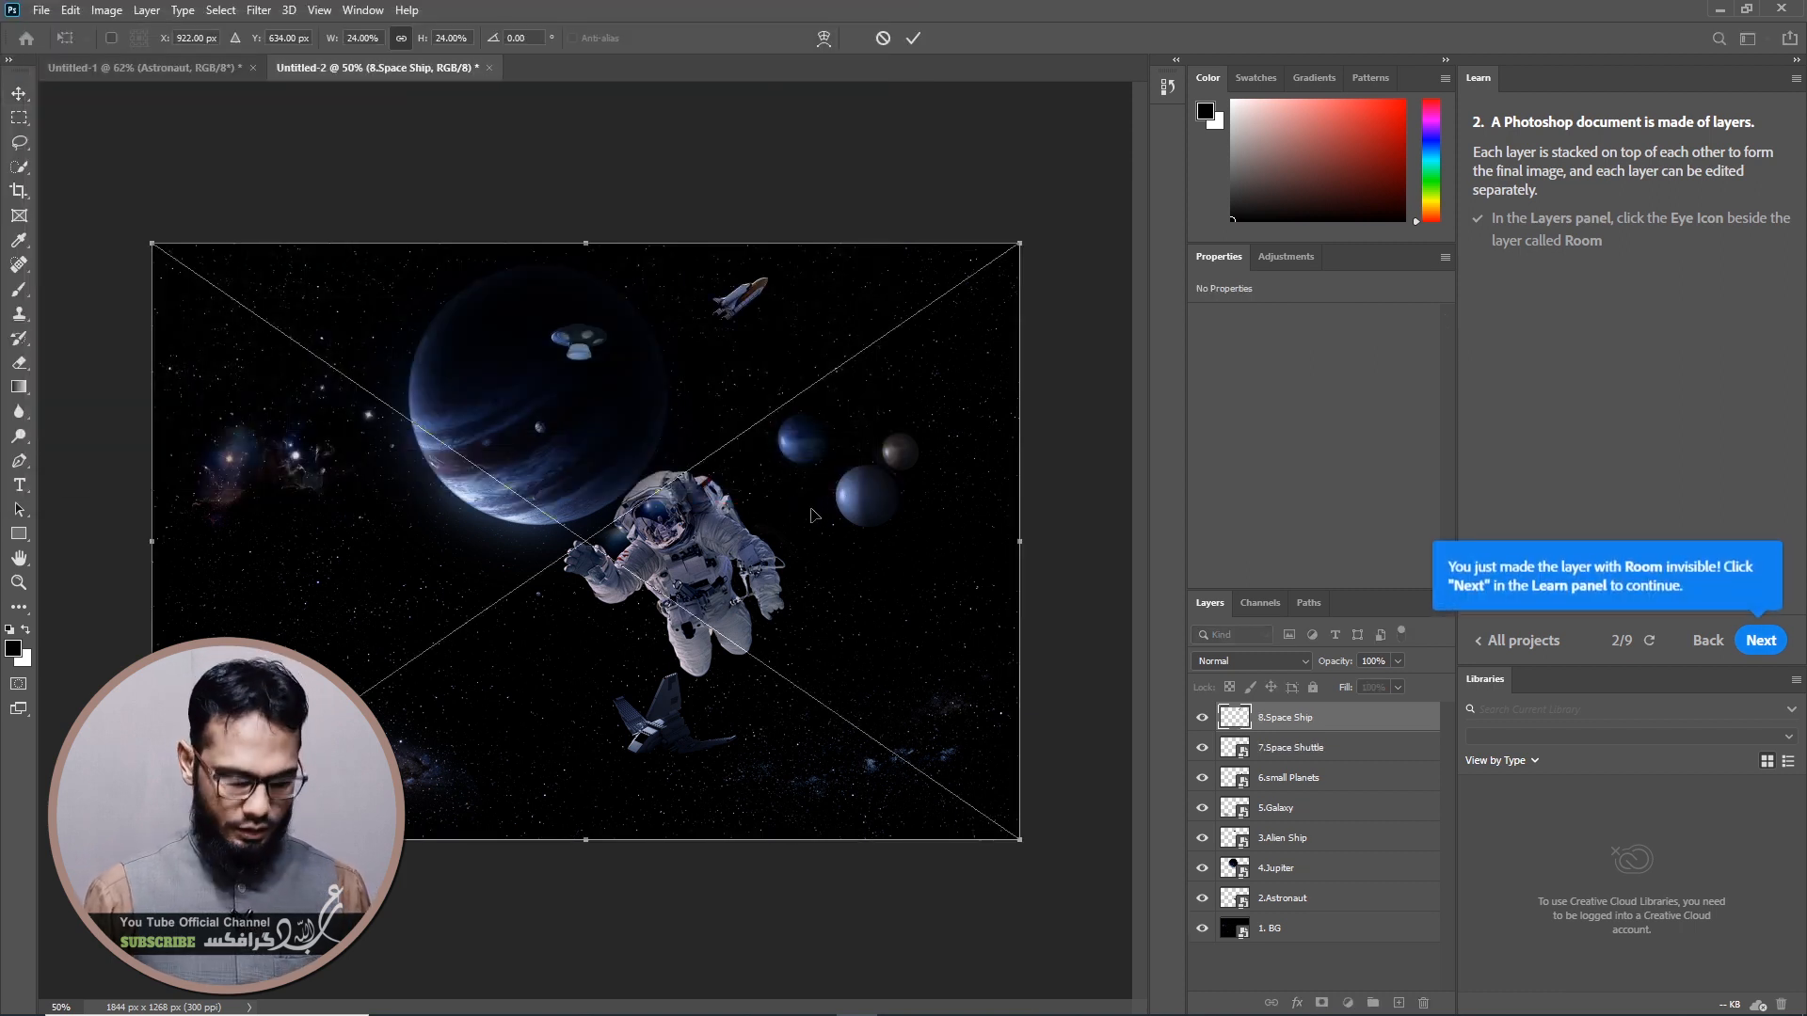
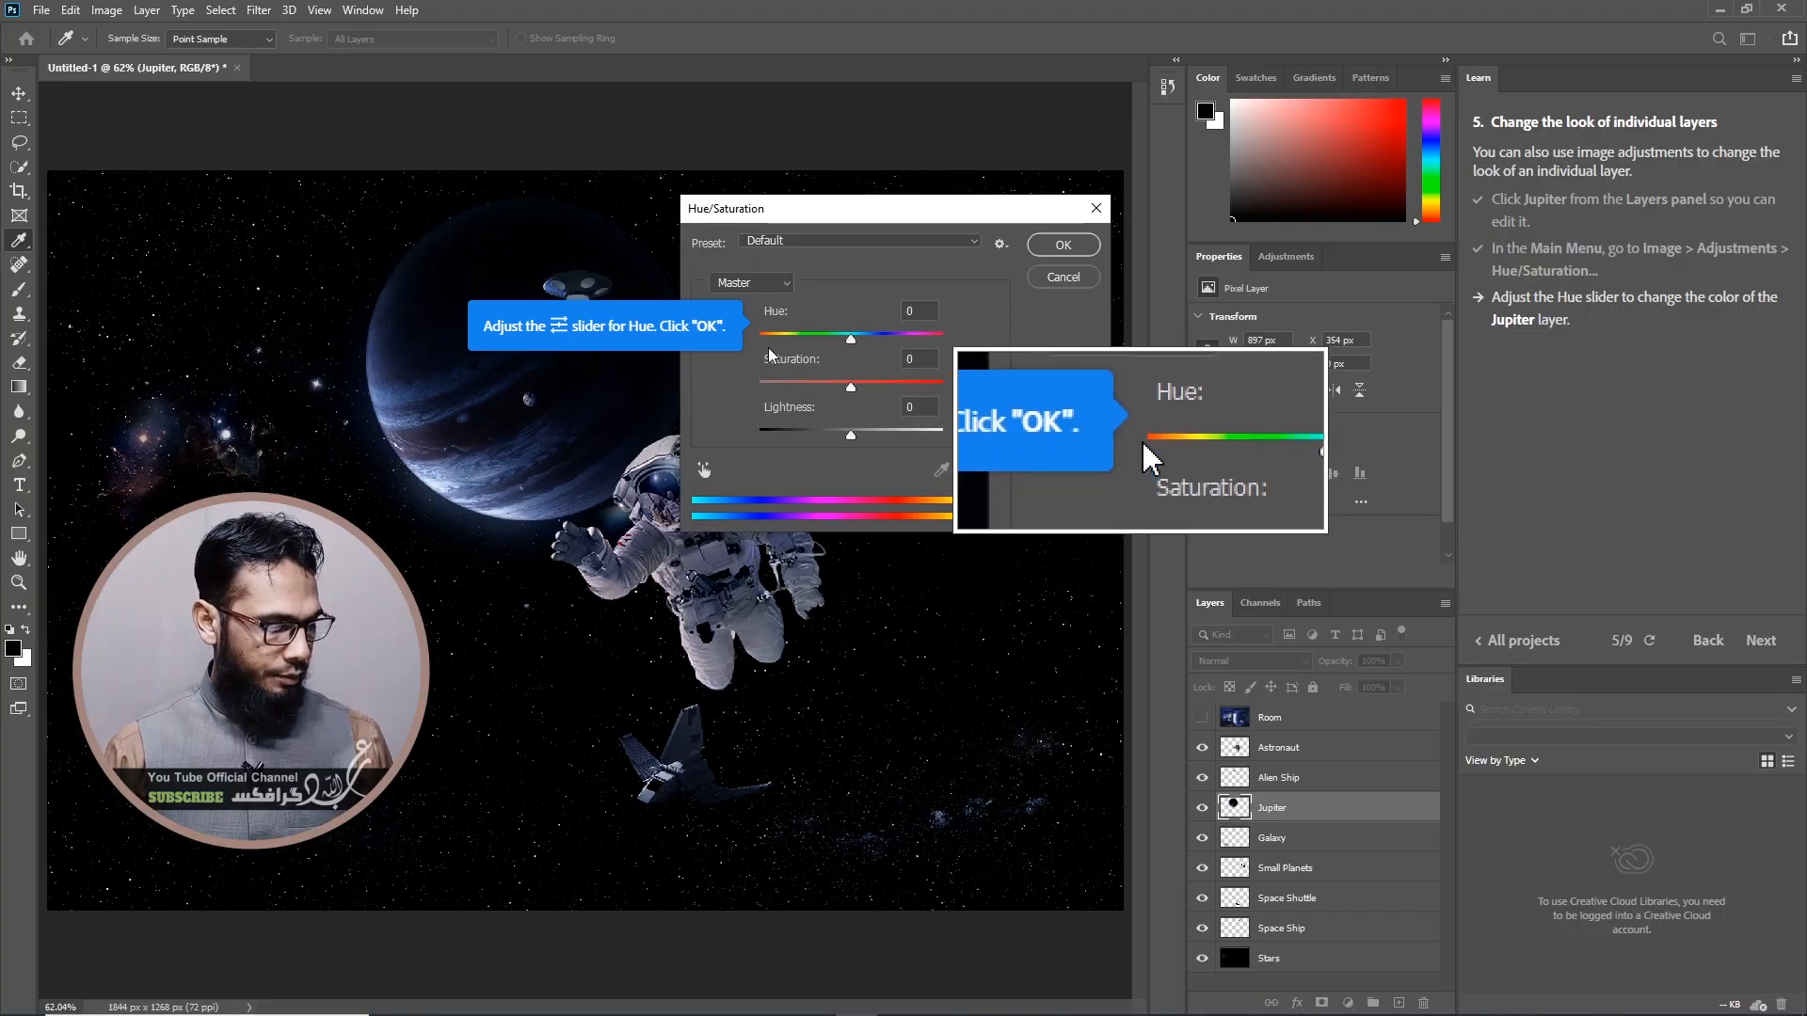
Adjust the Jupiter layer's Hue/Saturation to hue -55, saturation -31 and lightness -2
drag(851, 339, 836, 341)
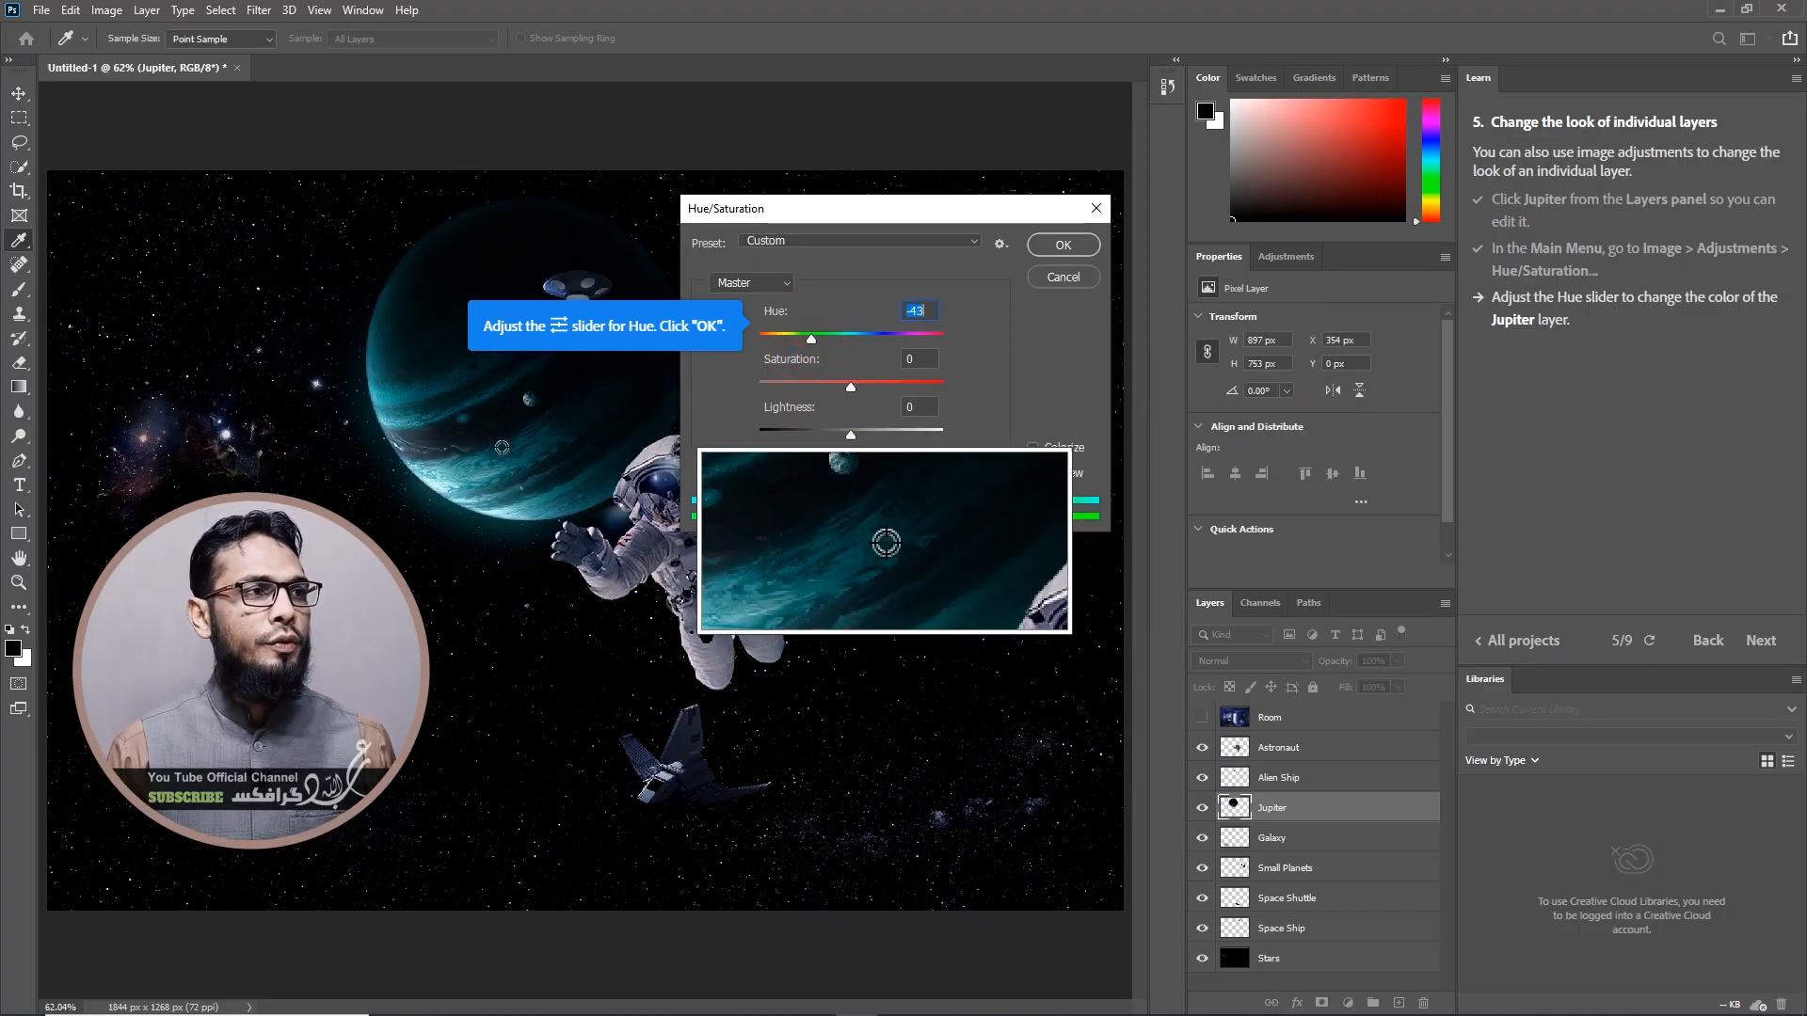
drag(808, 341, 776, 341)
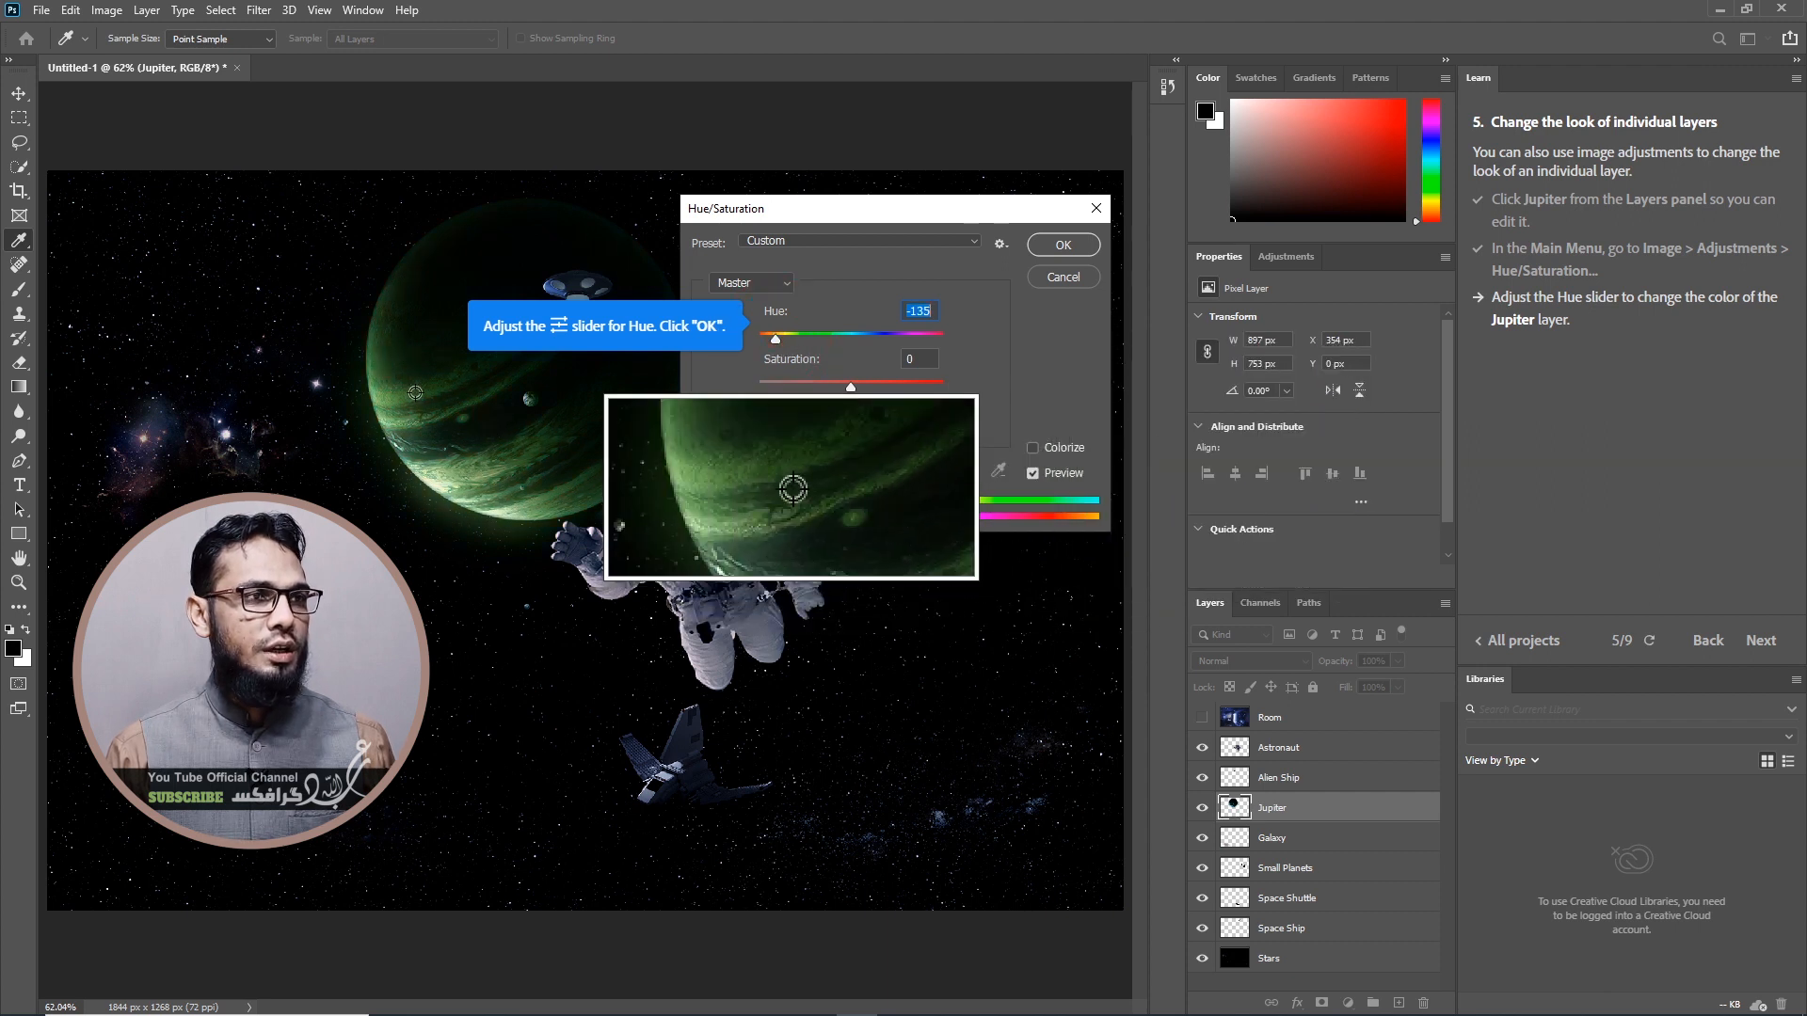
mouse_move(777, 337)
mouse_down()
mouse_move(865, 340)
mouse_move(810, 339)
mouse_up()
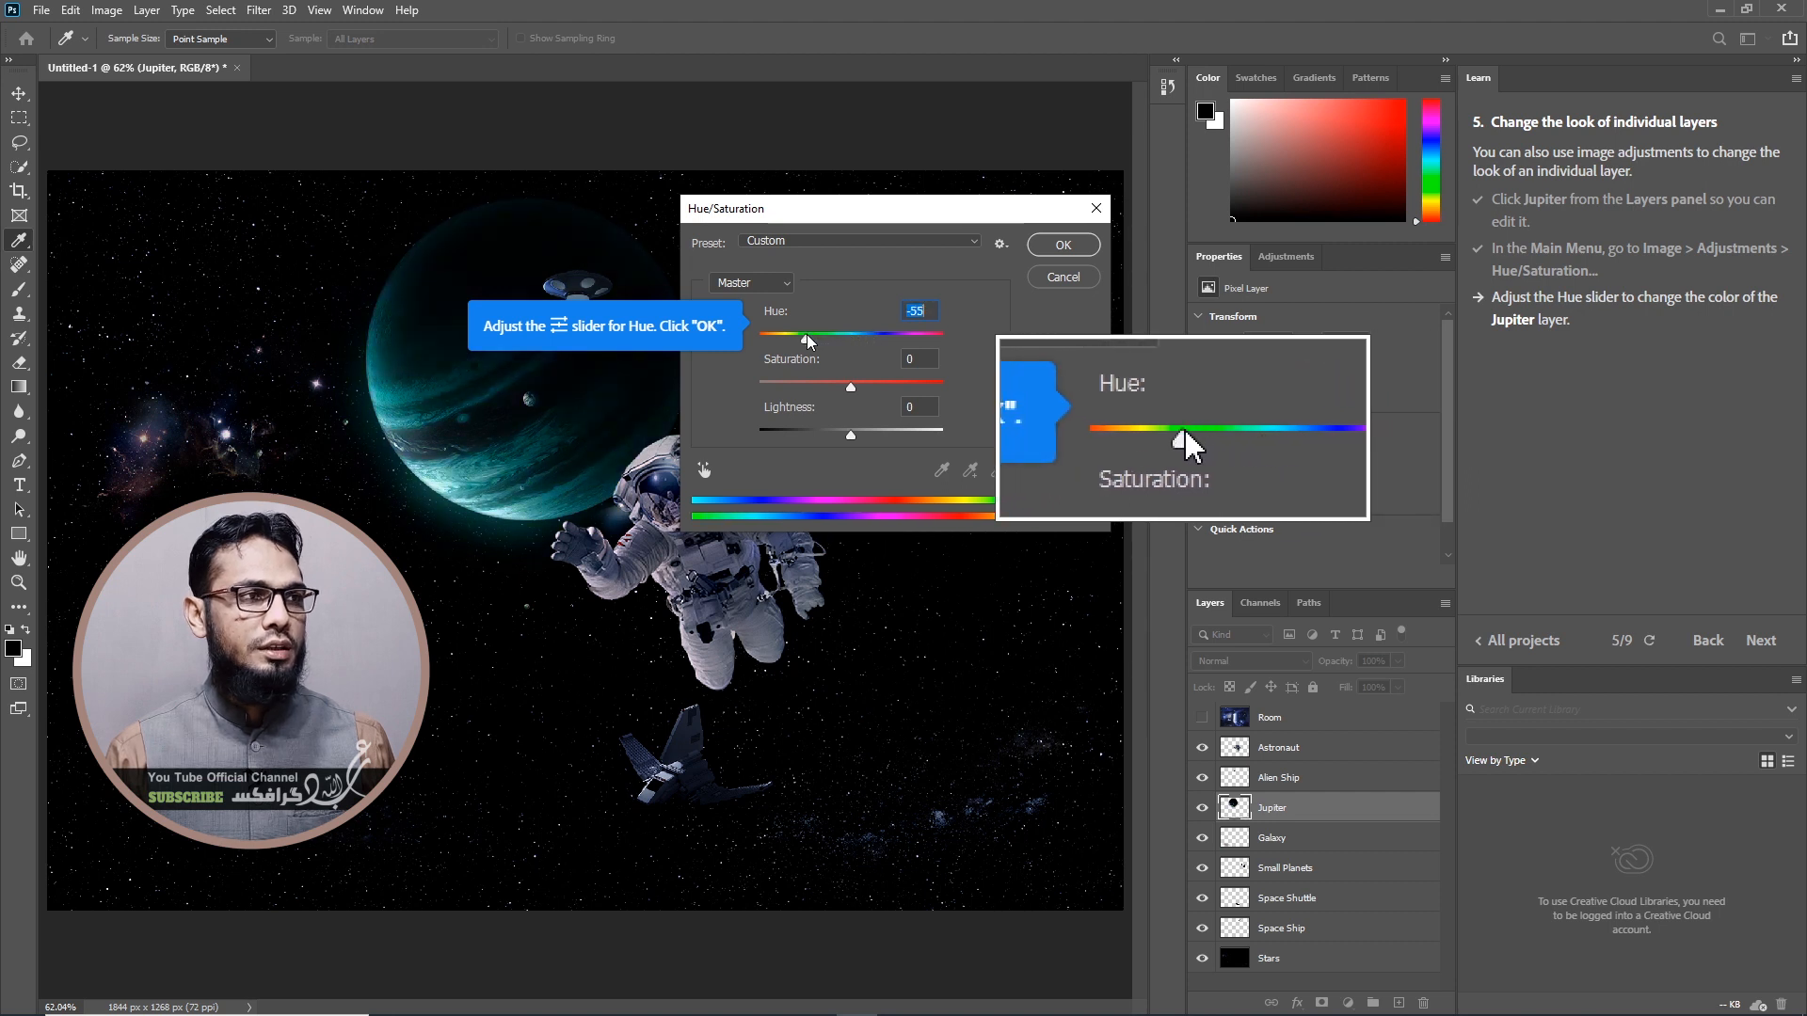
mouse_move(856, 387)
mouse_down()
mouse_move(732, 381)
mouse_move(833, 382)
mouse_up()
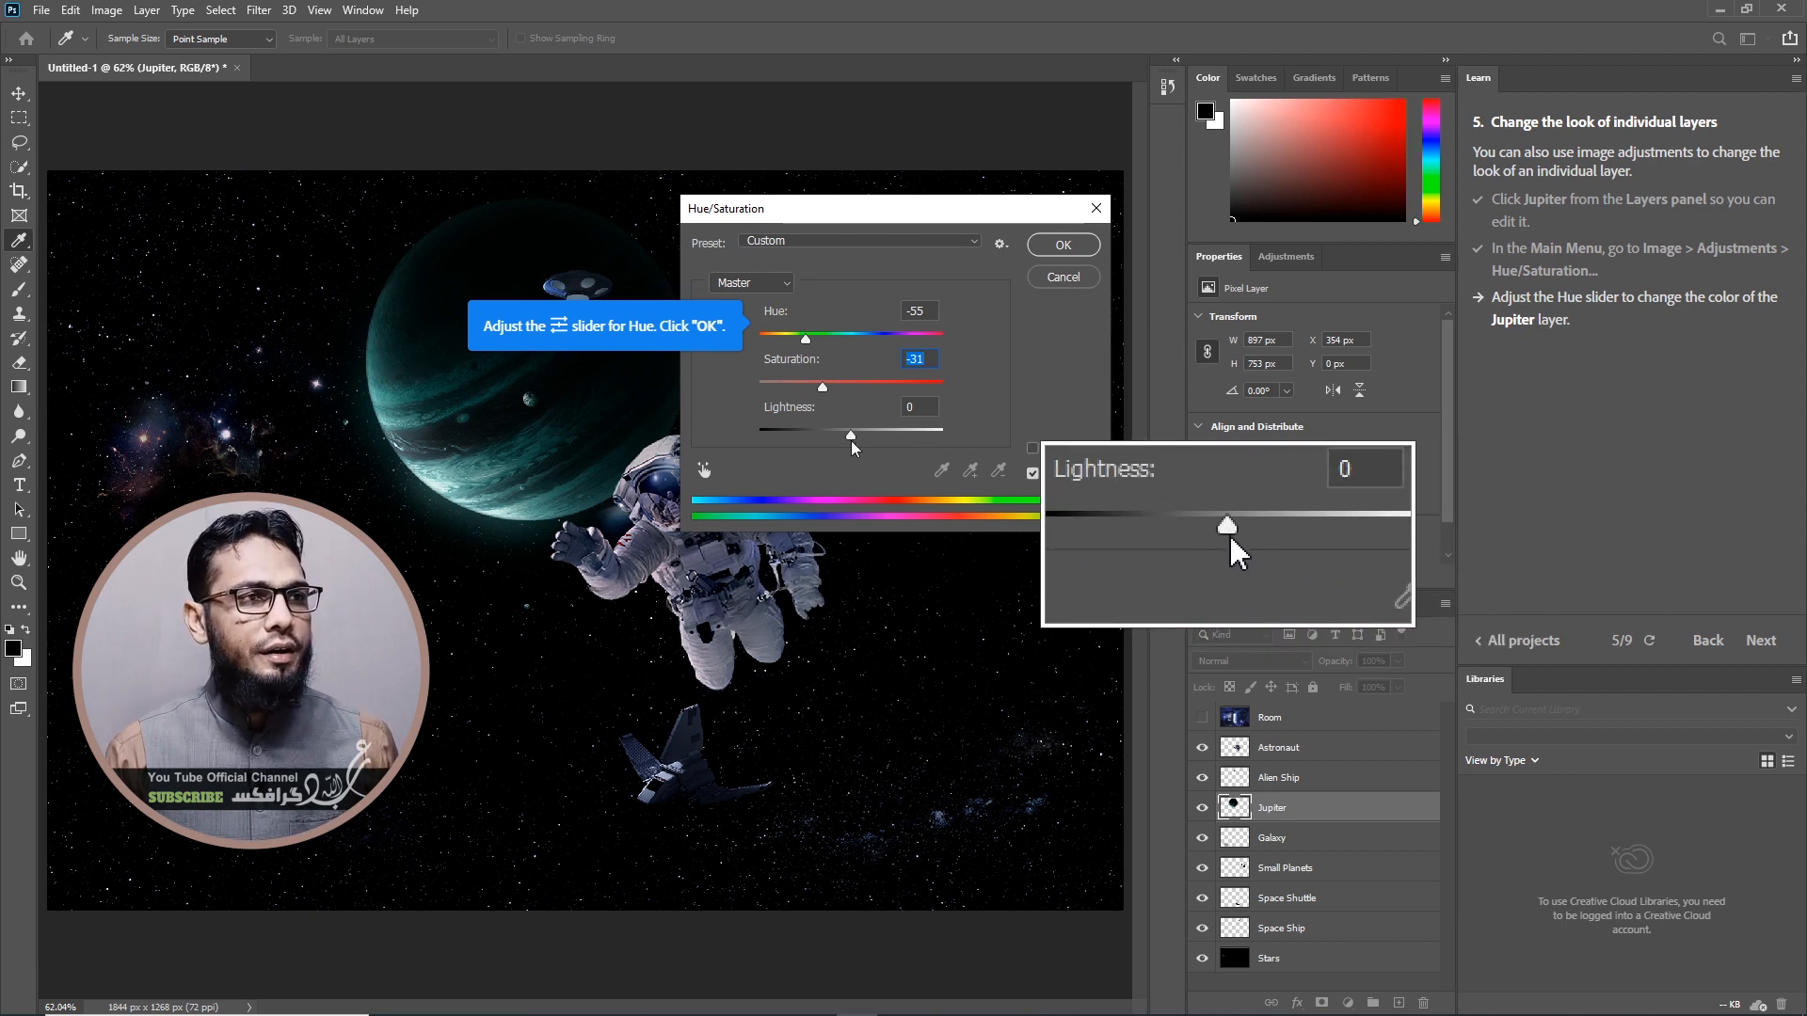
mouse_move(851, 434)
mouse_down()
mouse_move(832, 435)
mouse_move(872, 436)
mouse_move(847, 433)
mouse_up()
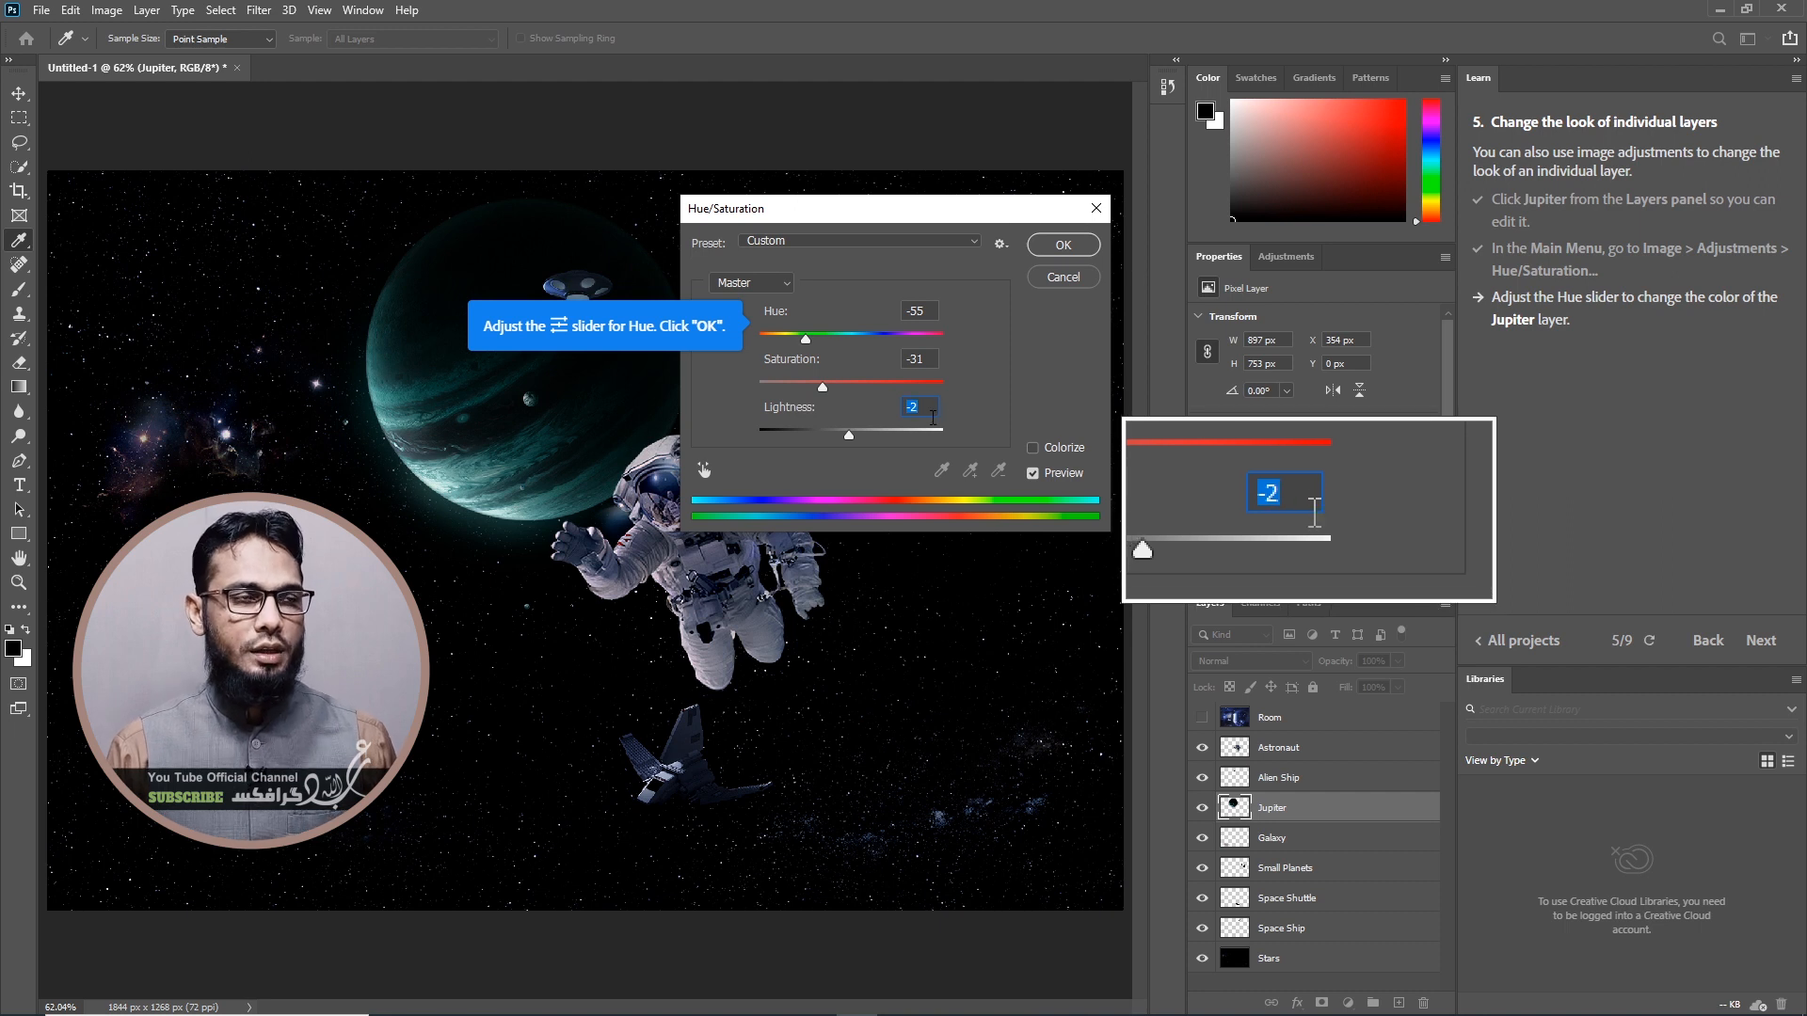
Enable Colorize for the Jupiter layer's Hue/Saturation adjustment and raise its hue
click(1033, 448)
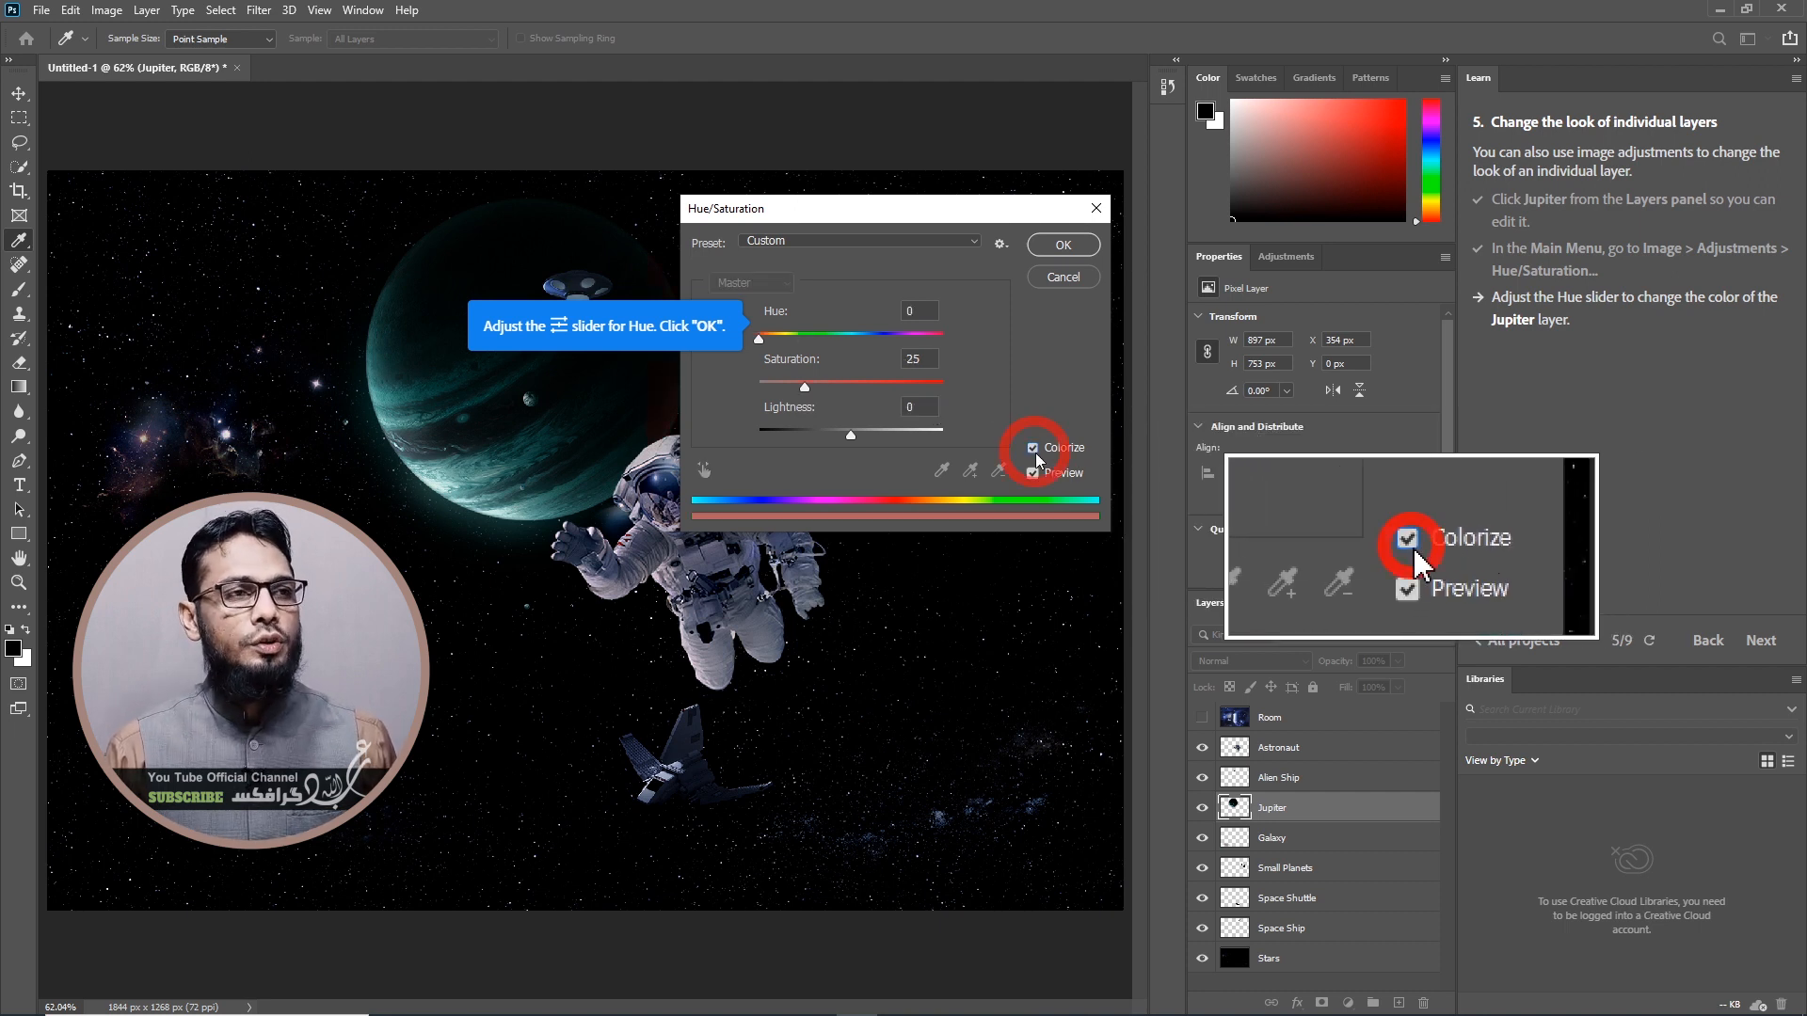
drag(761, 340, 806, 335)
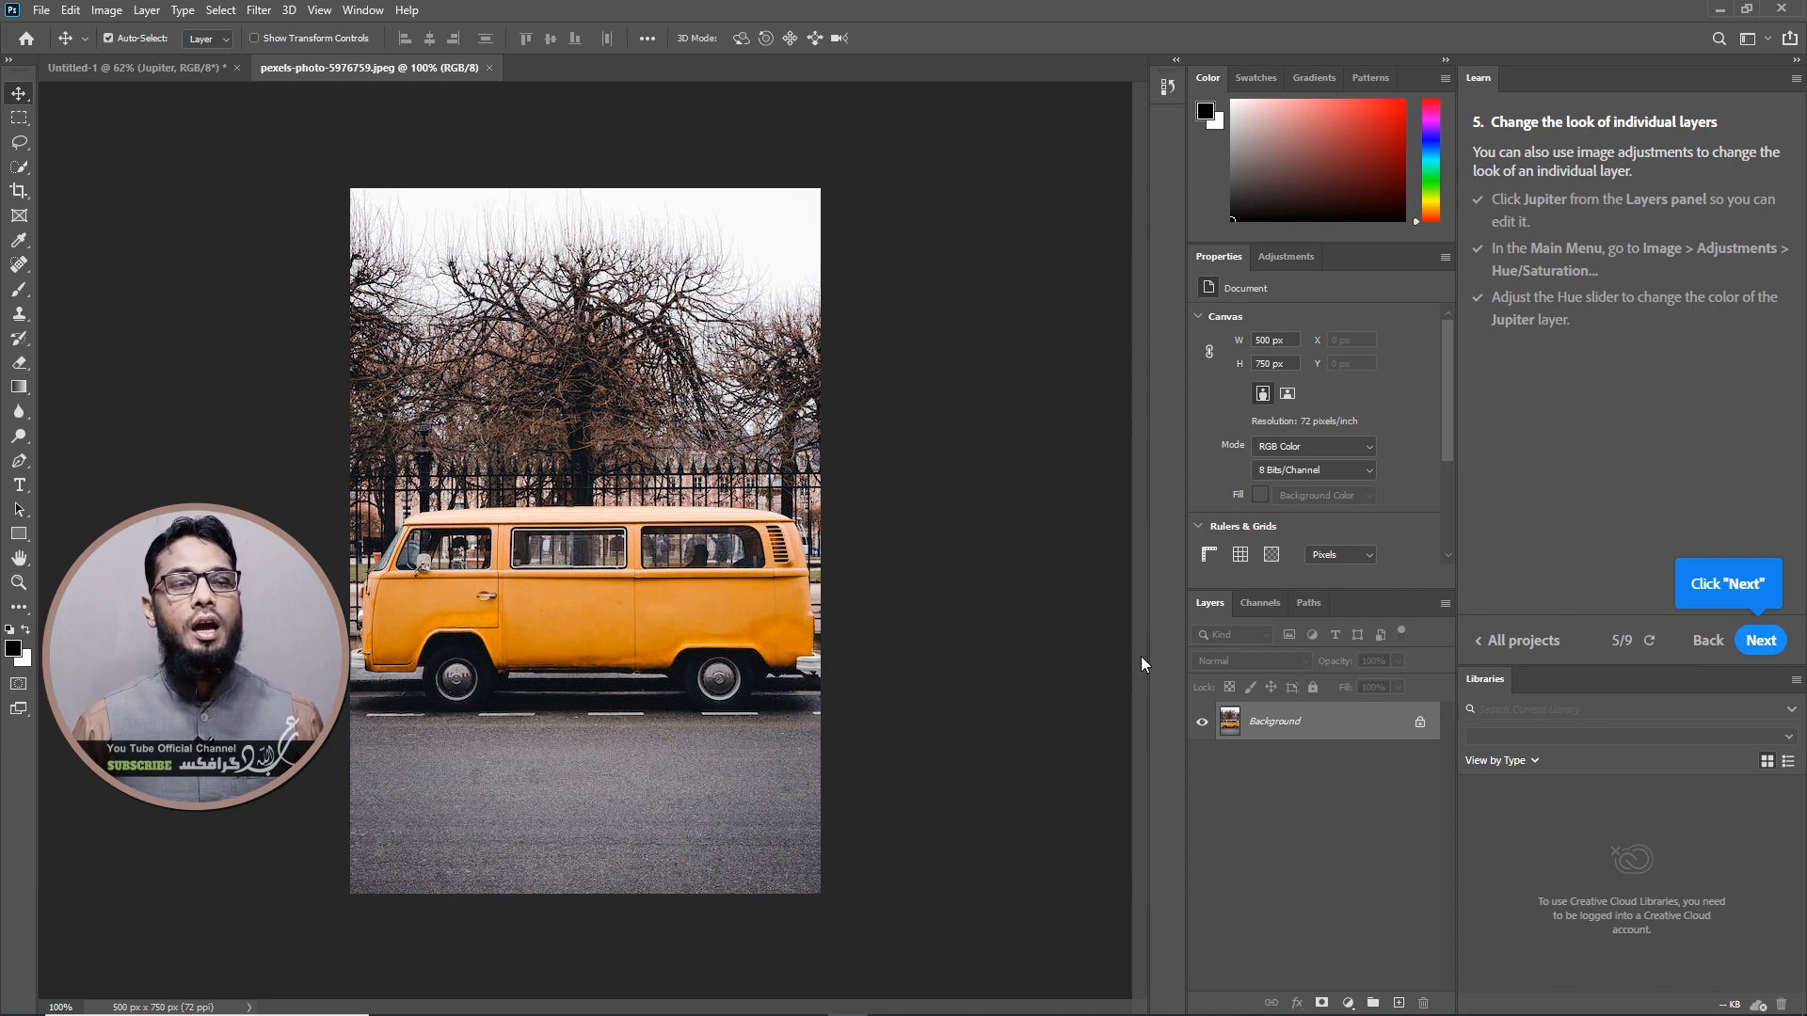
Unlock the van photo's background layer and add a Hue/Saturation adjustment layer above it
click(1422, 725)
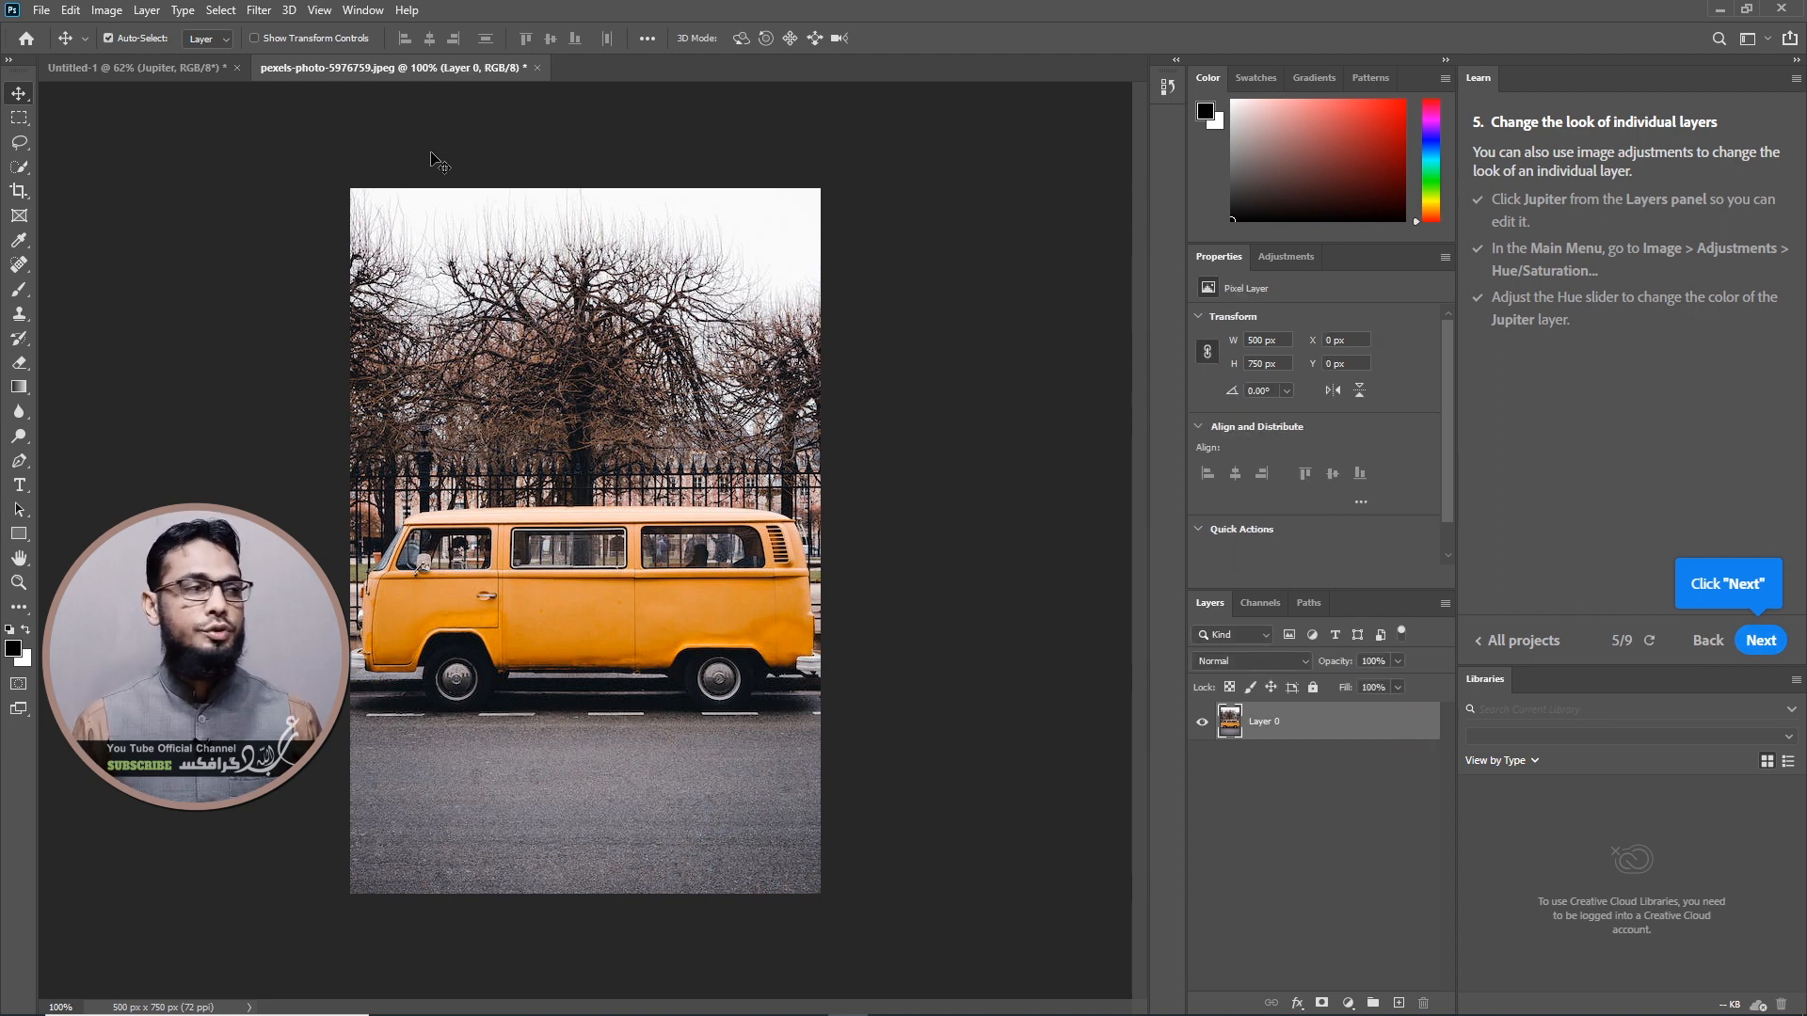
click(107, 11)
mouse_move(132, 63)
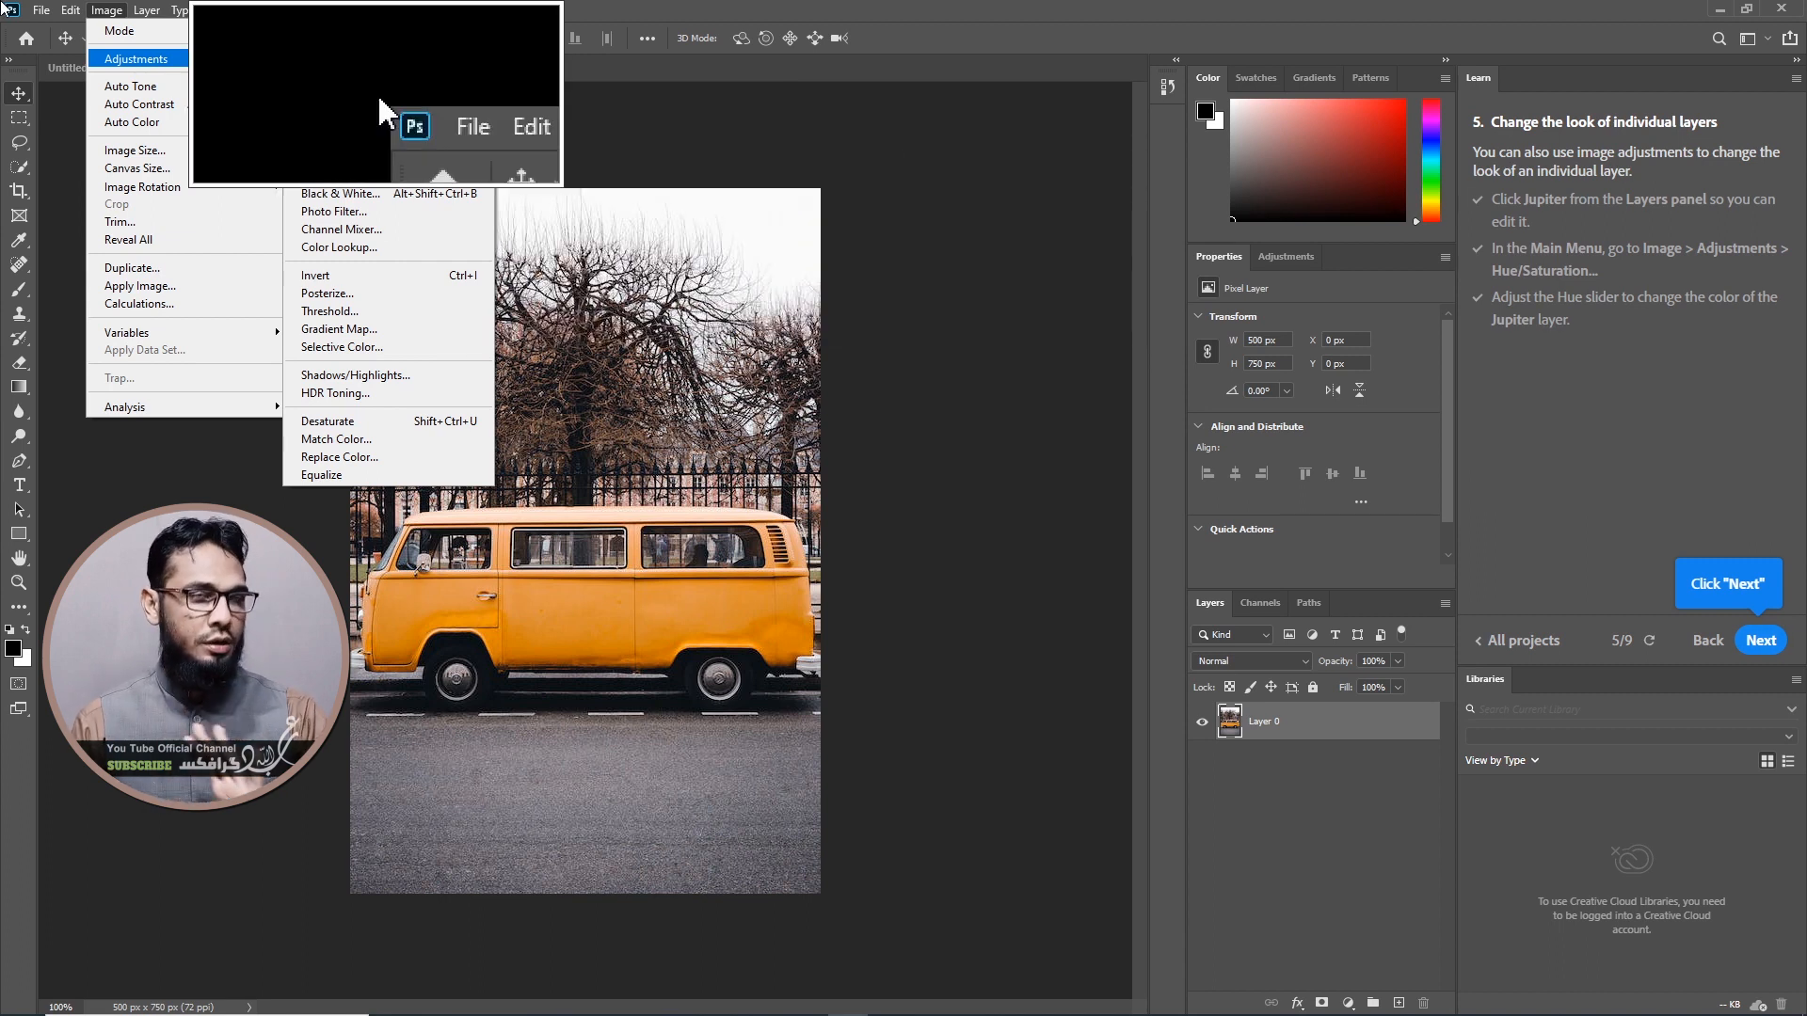
mouse_move(154, 13)
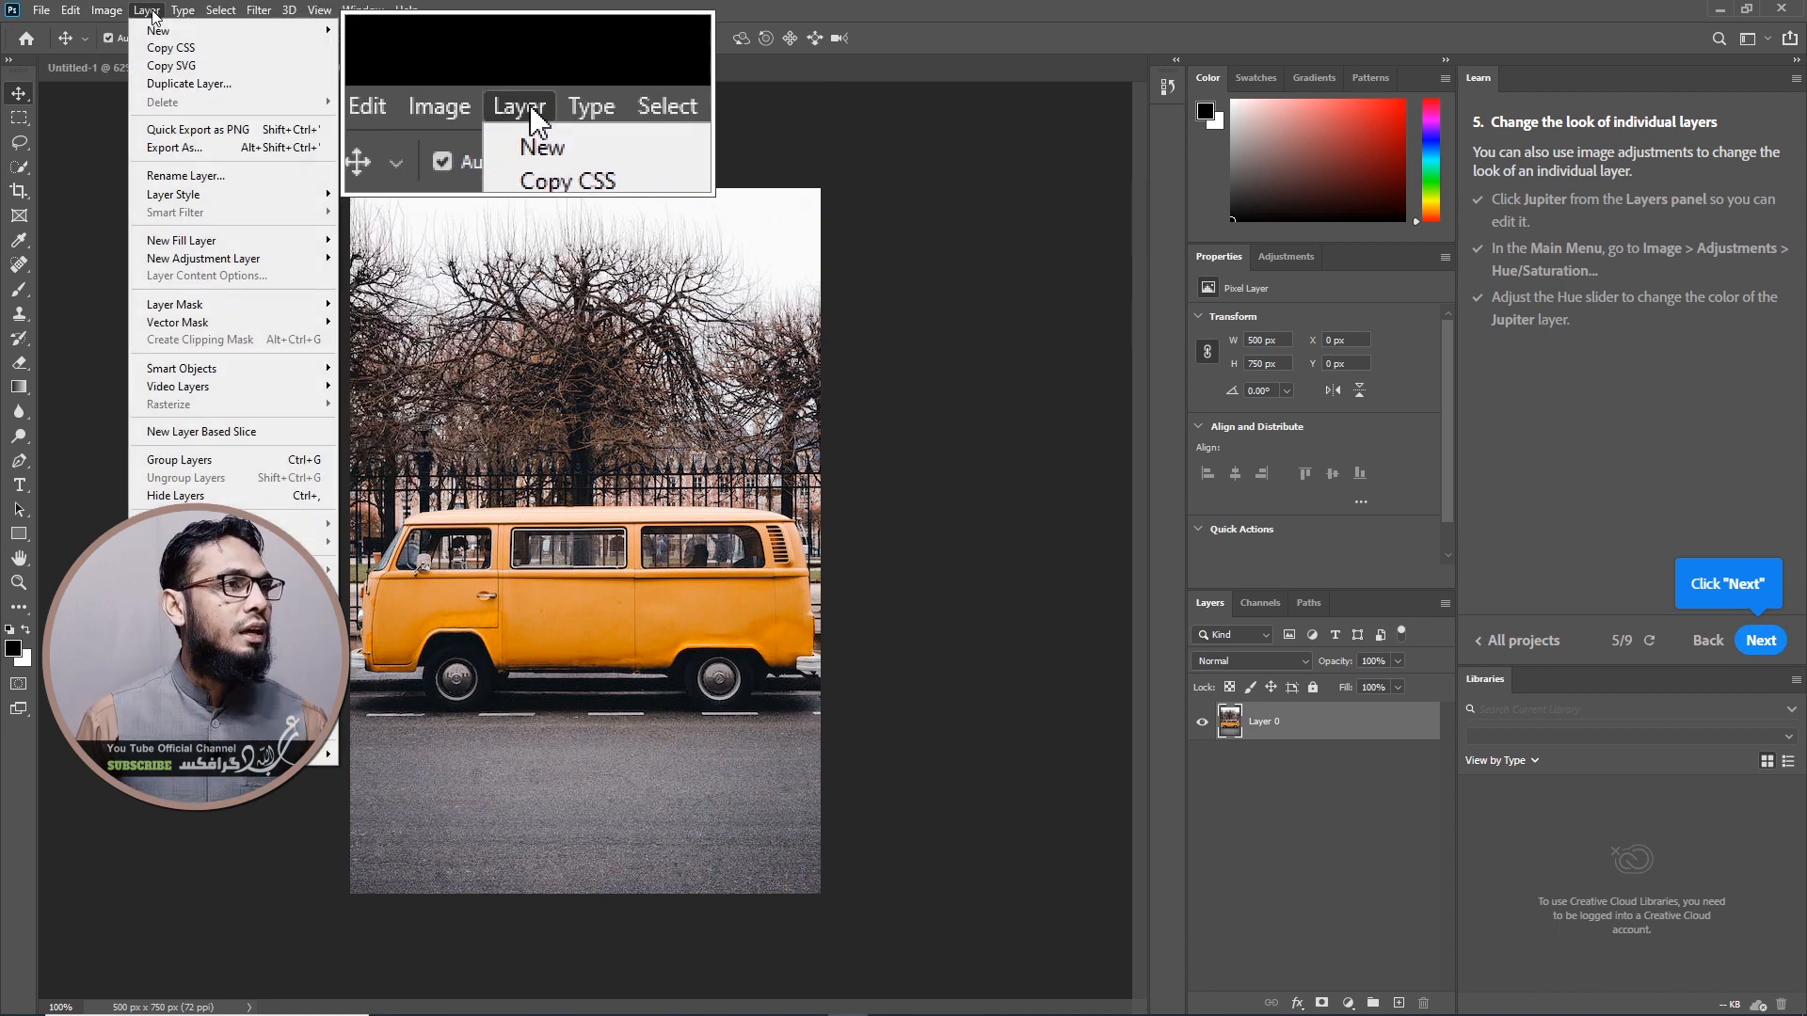
mouse_move(203, 263)
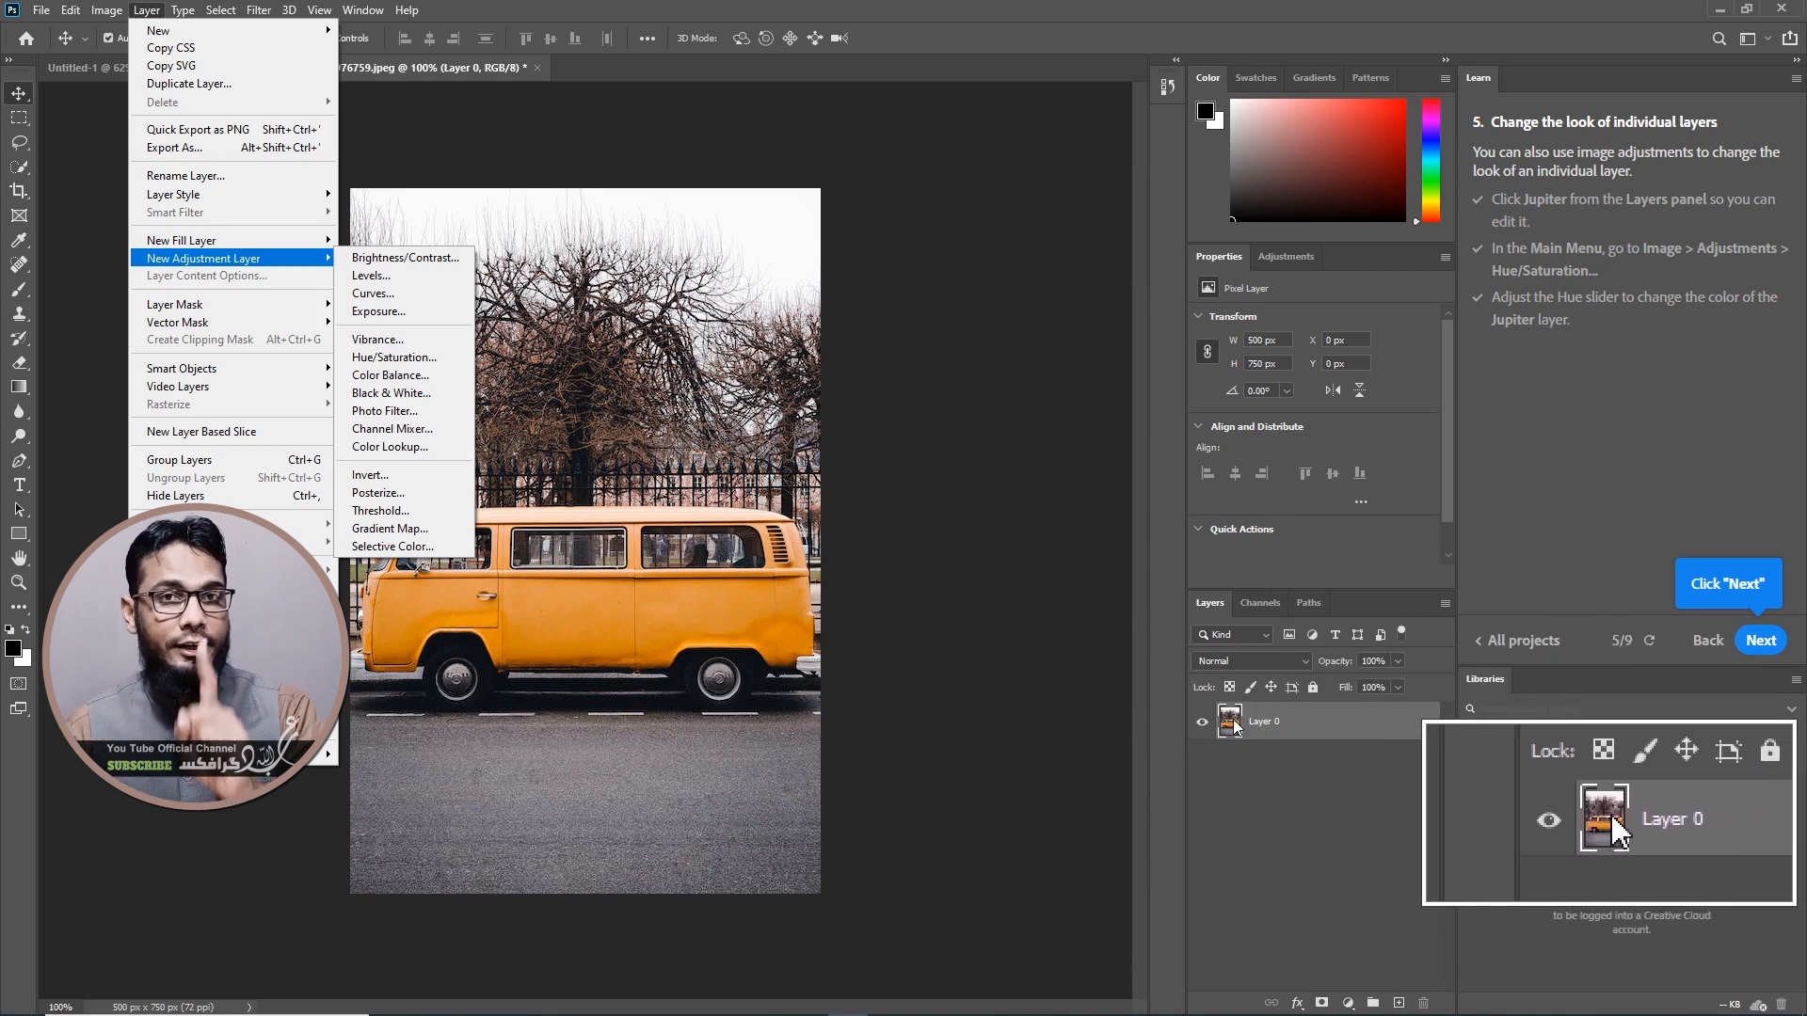
click(397, 364)
click(1056, 303)
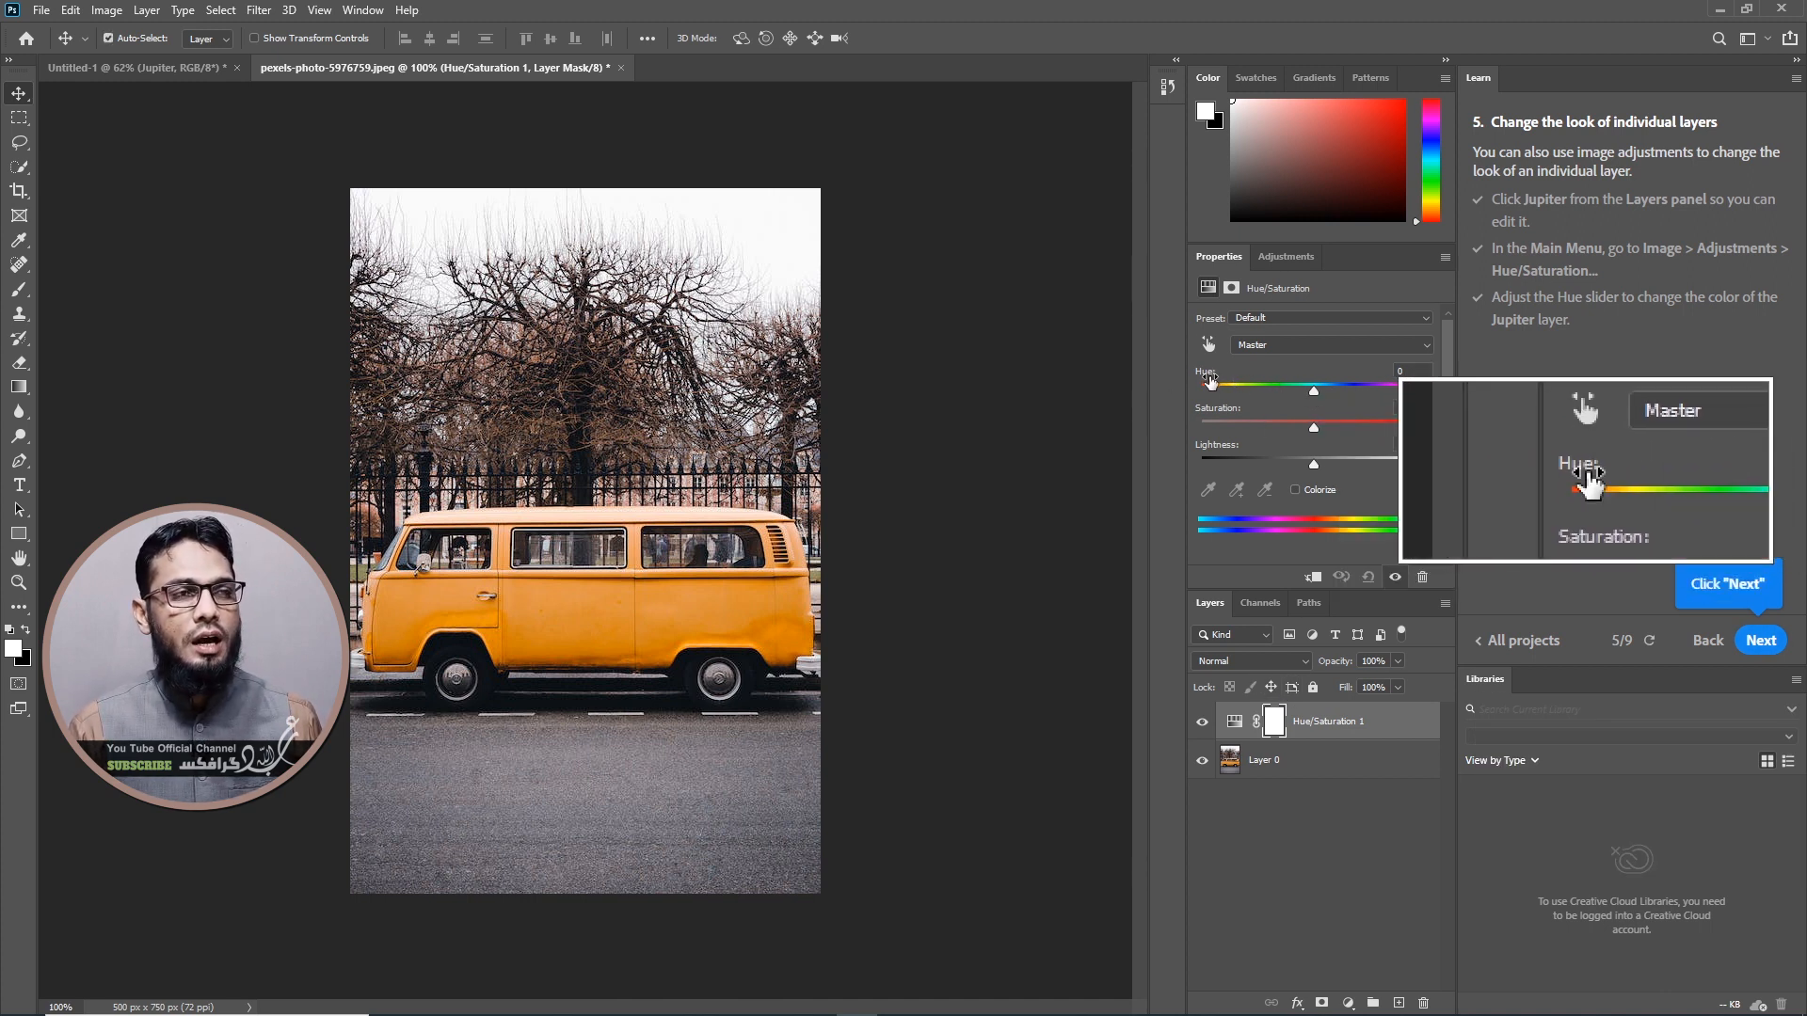
Try master hue shifts of -40, -10 and -13 with saturation -56 on the van photo, and reset the adjustment
drag(1316, 390, 1269, 396)
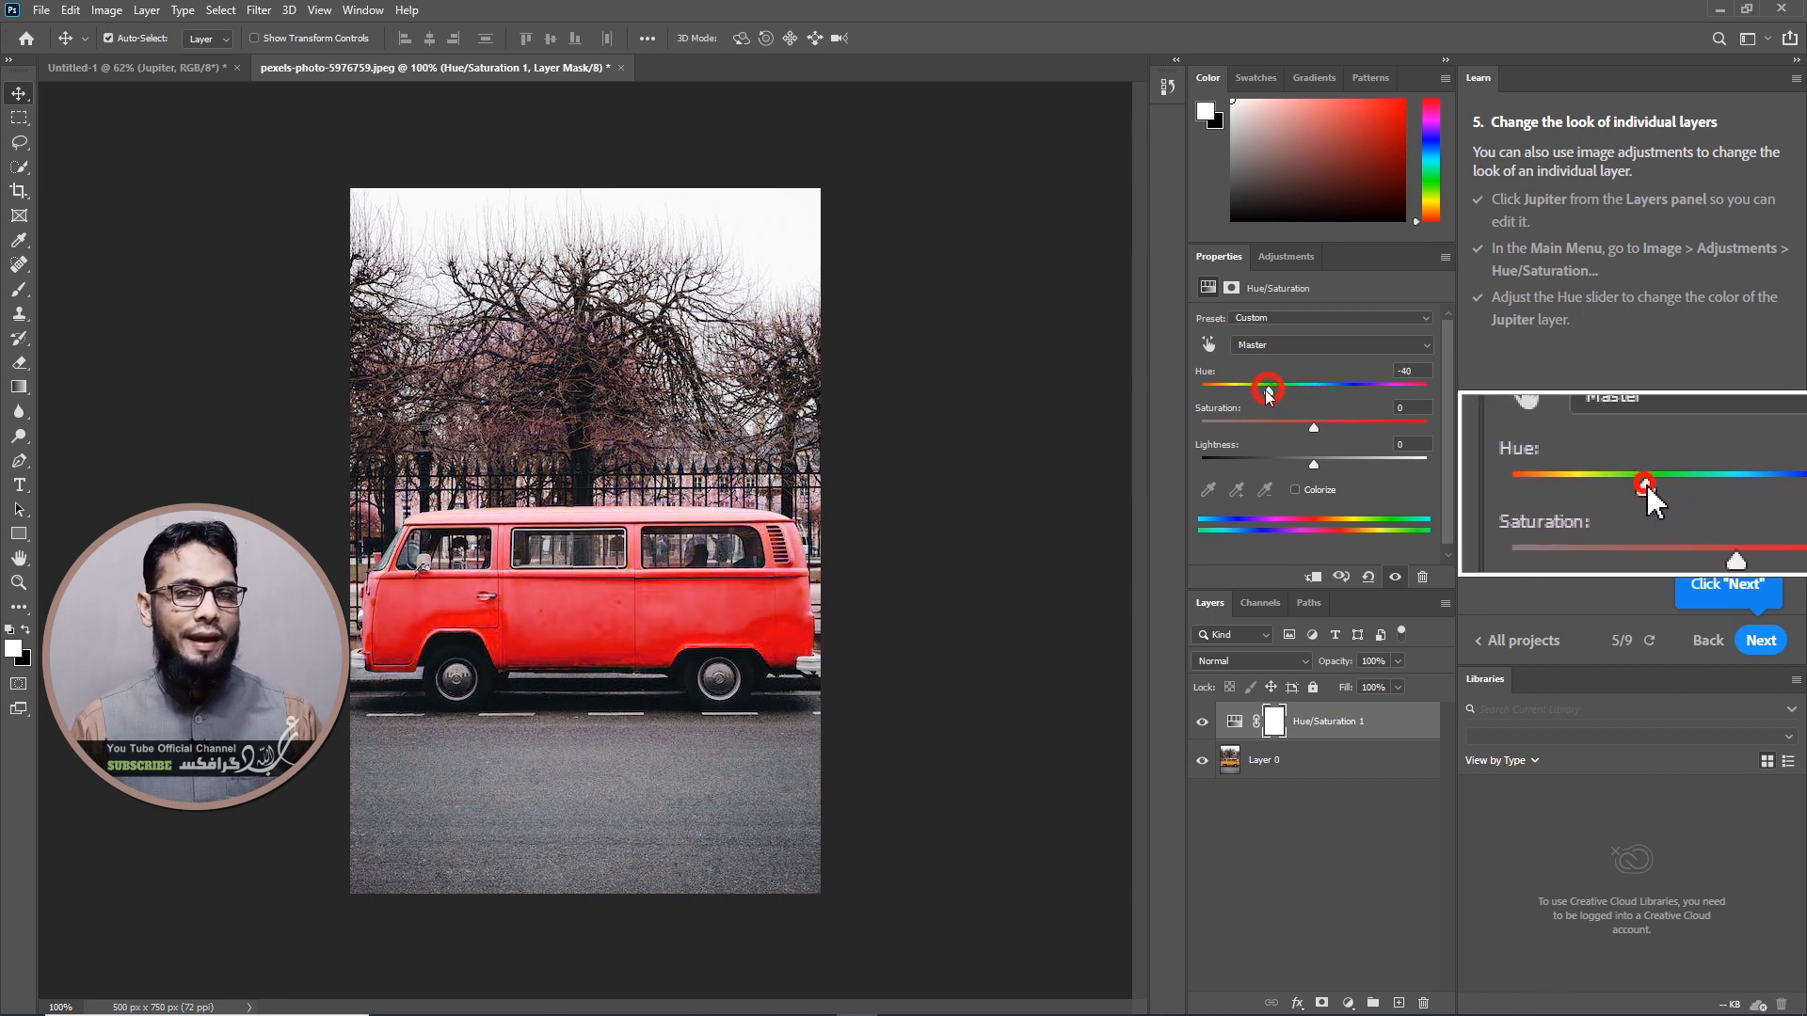
mouse_move(1269, 391)
mouse_down()
mouse_move(1310, 400)
mouse_move(1242, 392)
mouse_move(1382, 412)
mouse_move(1302, 395)
mouse_up()
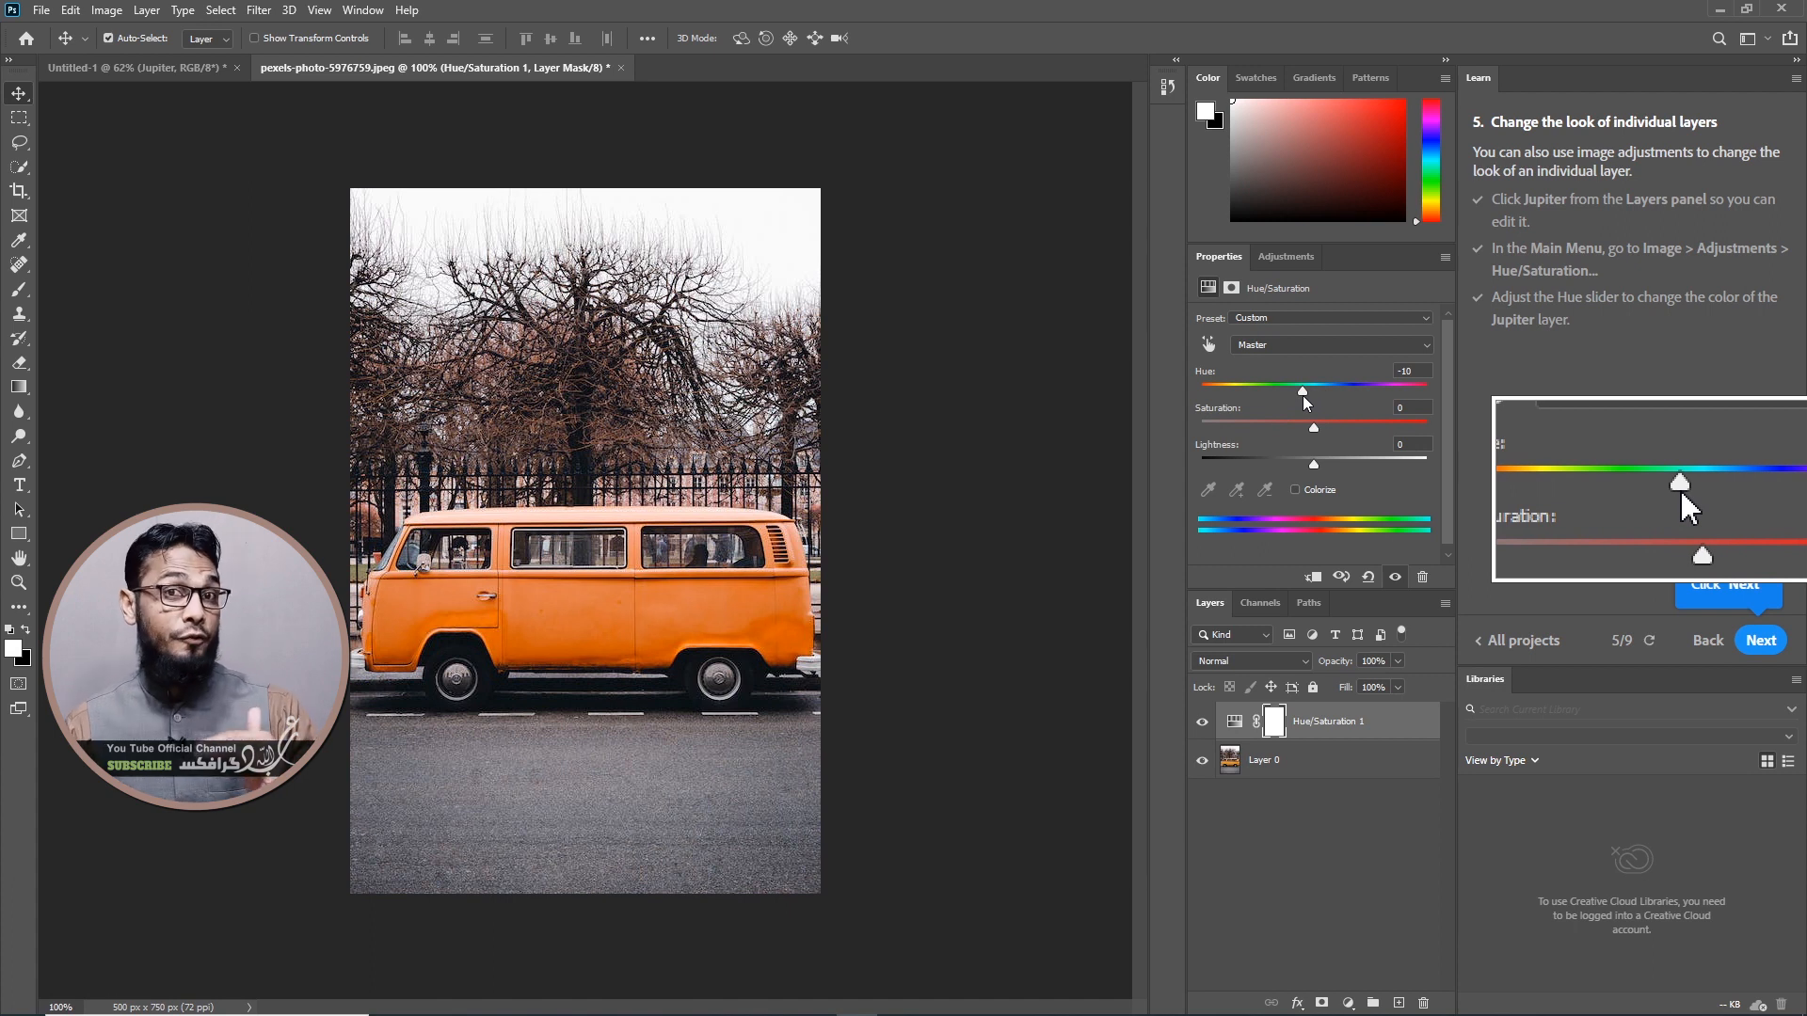
drag(1302, 395, 1251, 440)
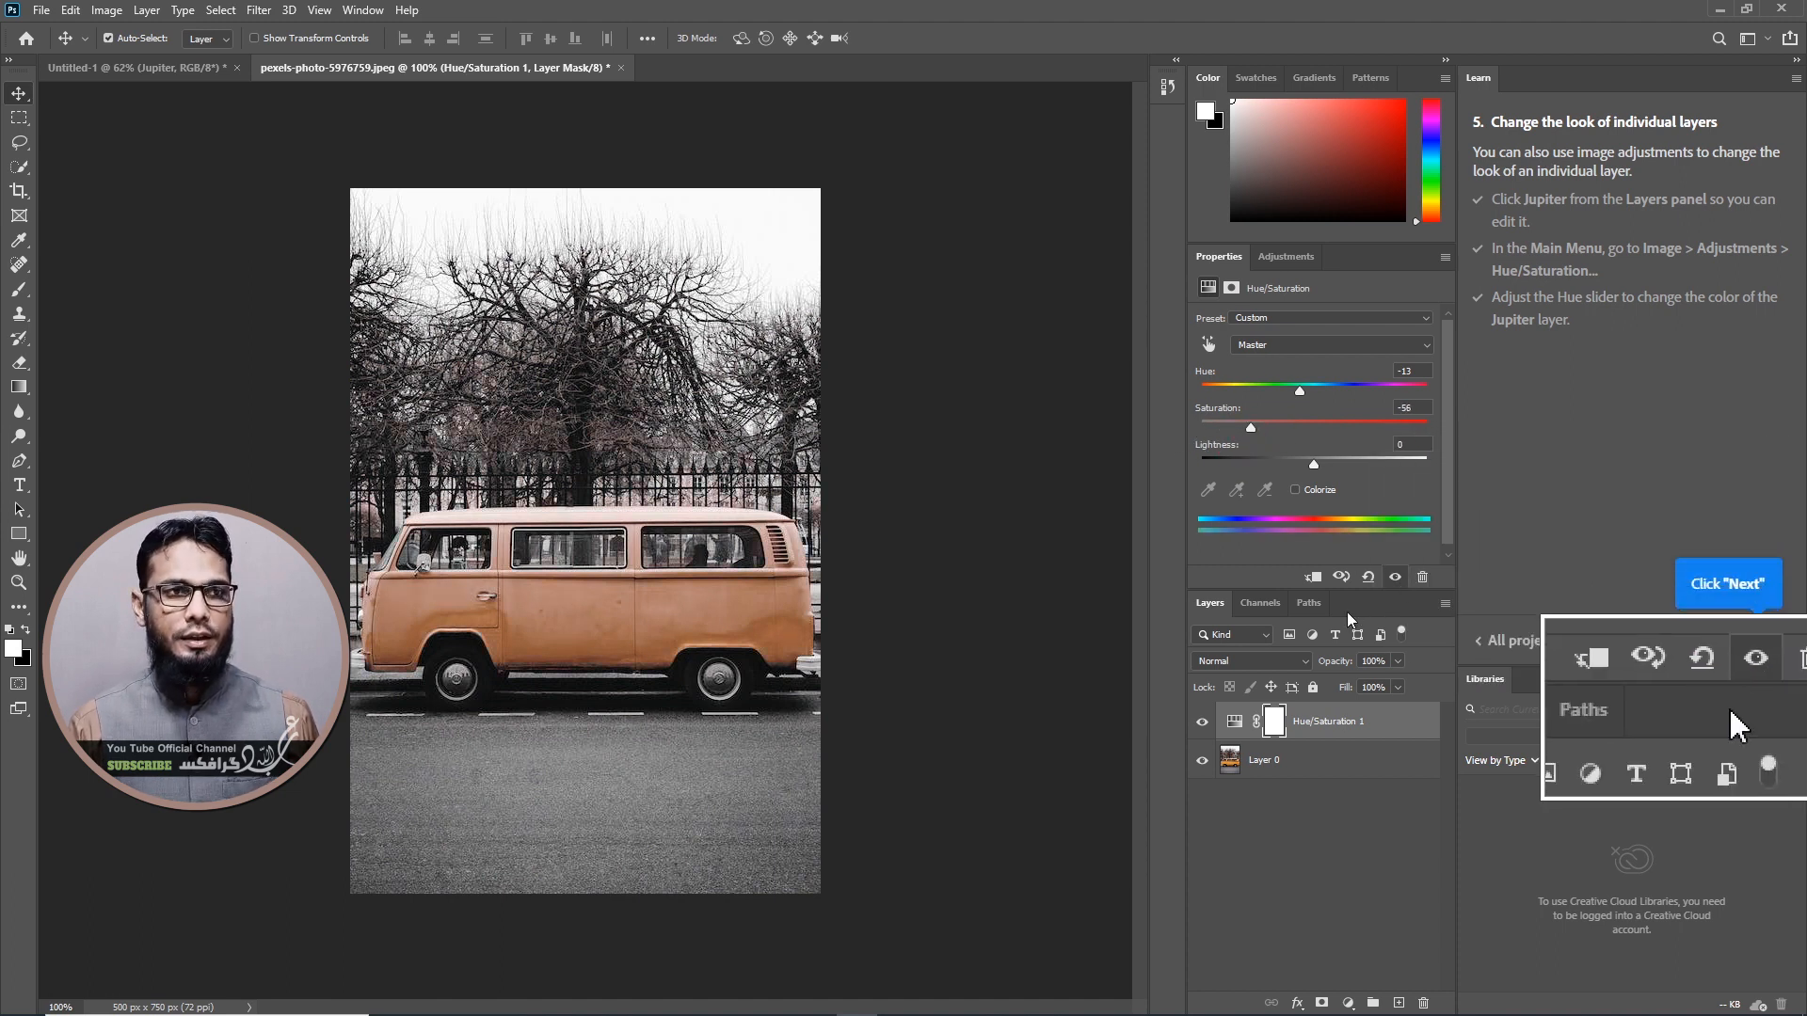
click(1368, 577)
click(107, 9)
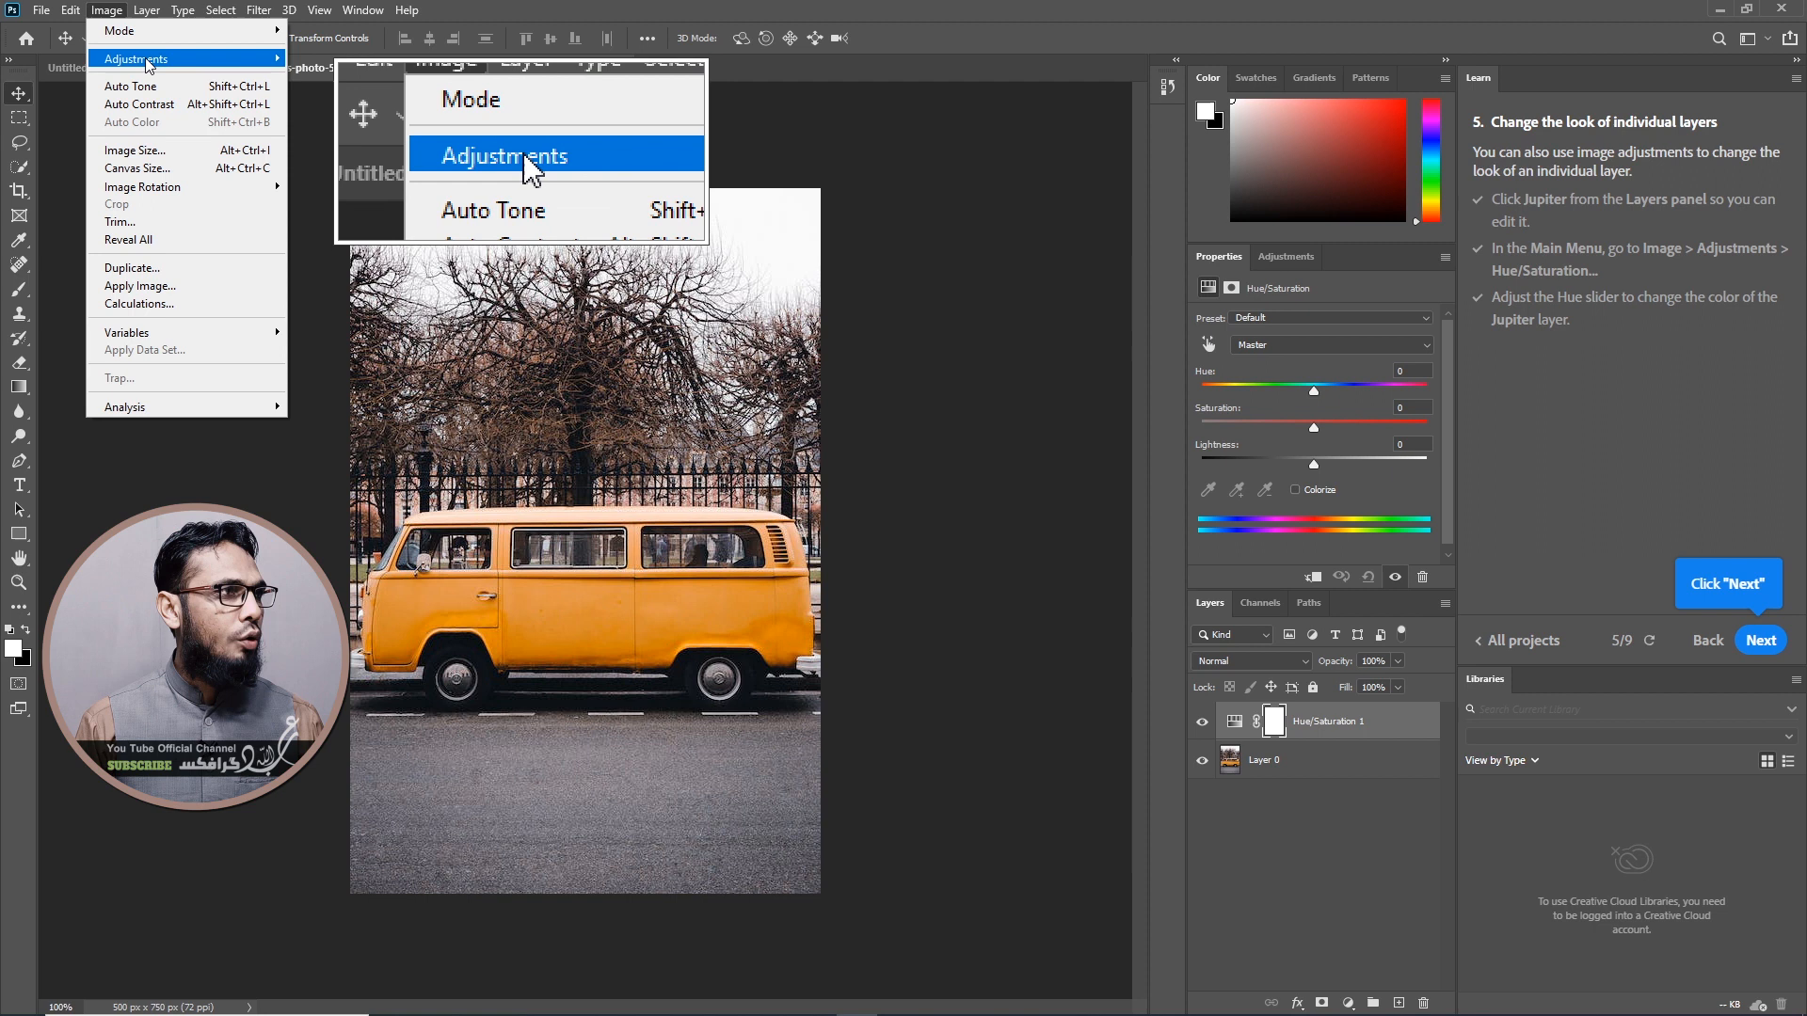
mouse_move(141, 58)
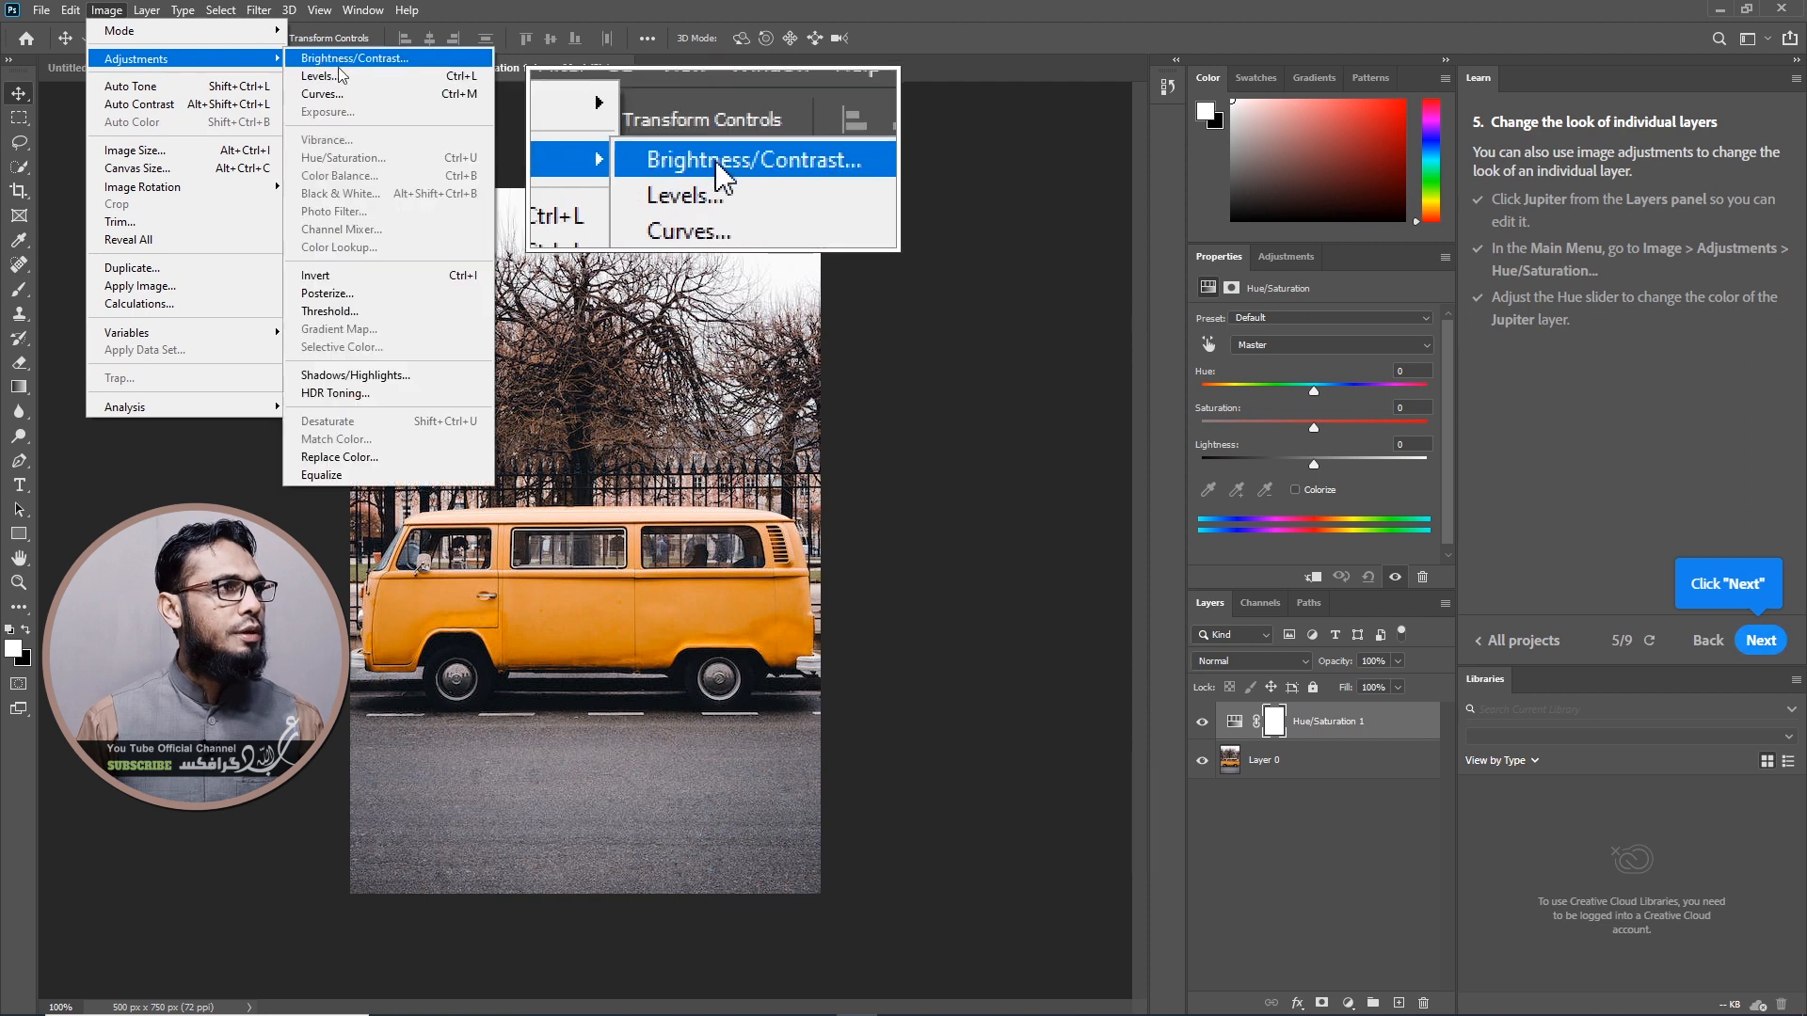
click(108, 11)
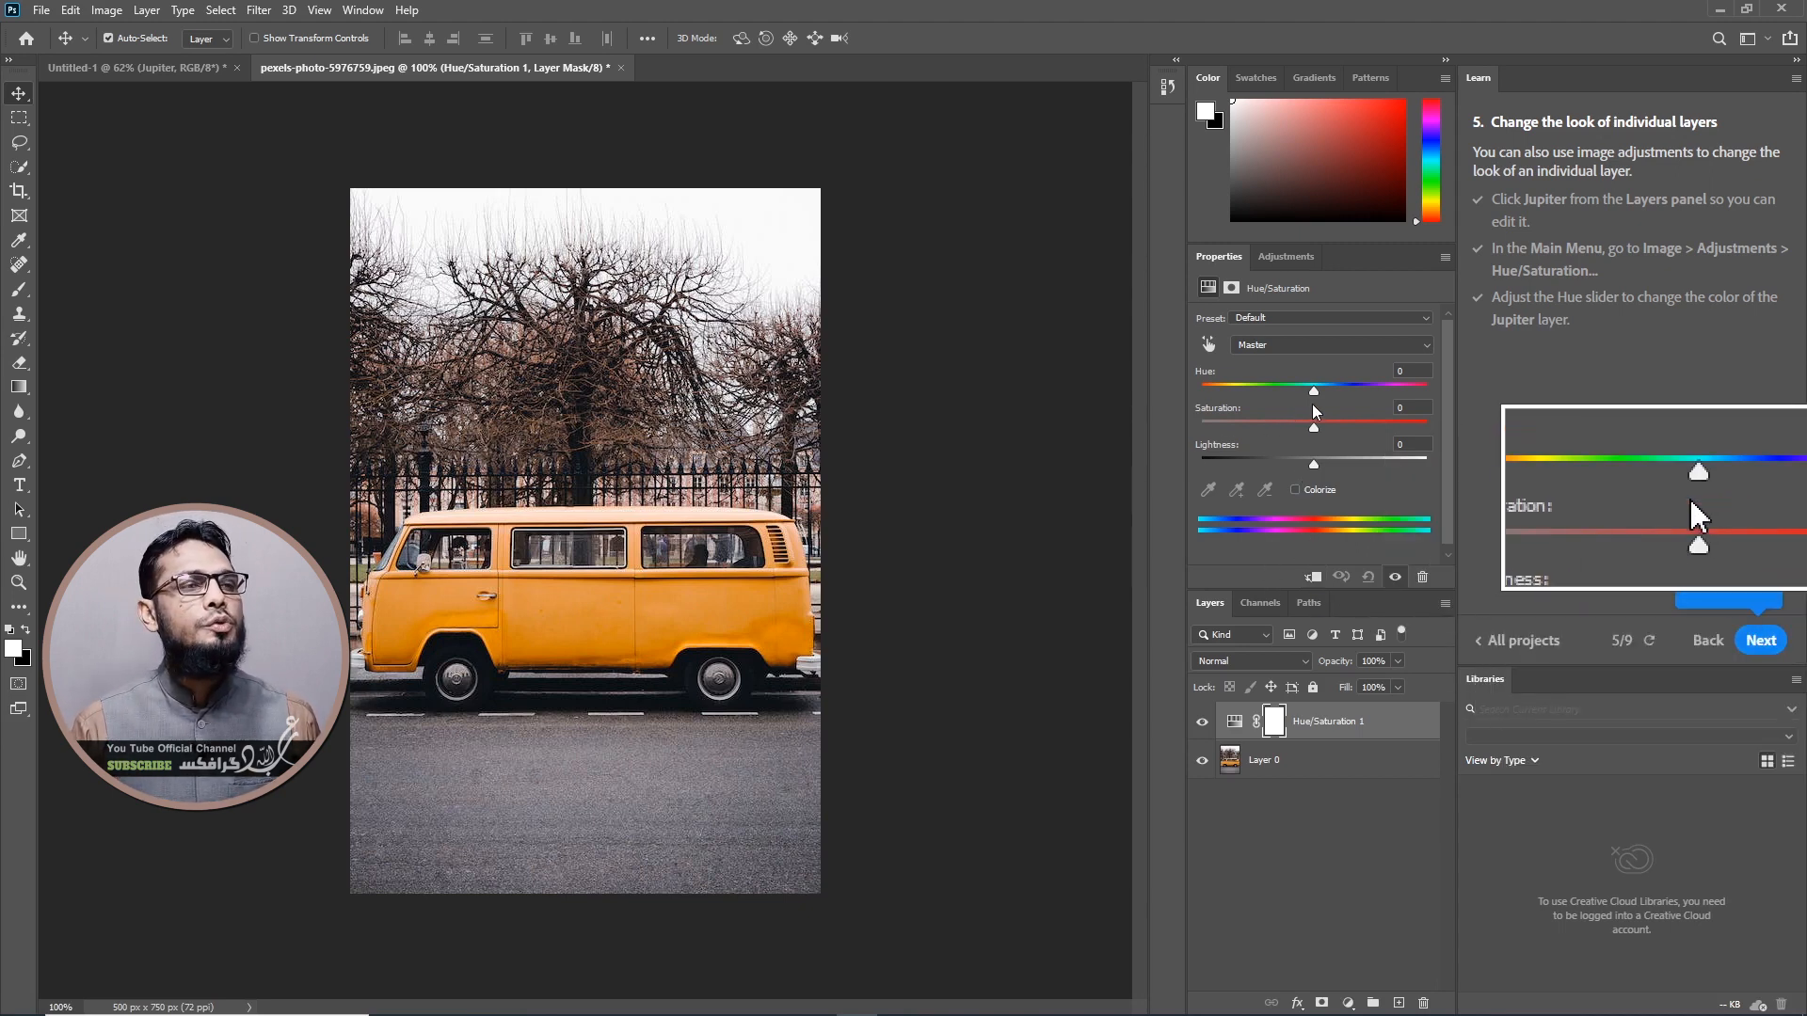
Try a master hue of -7 on the van photo's adjustment layer and undo it
mouse_move(1314, 390)
mouse_down()
mouse_move(1284, 394)
mouse_move(1301, 393)
mouse_up()
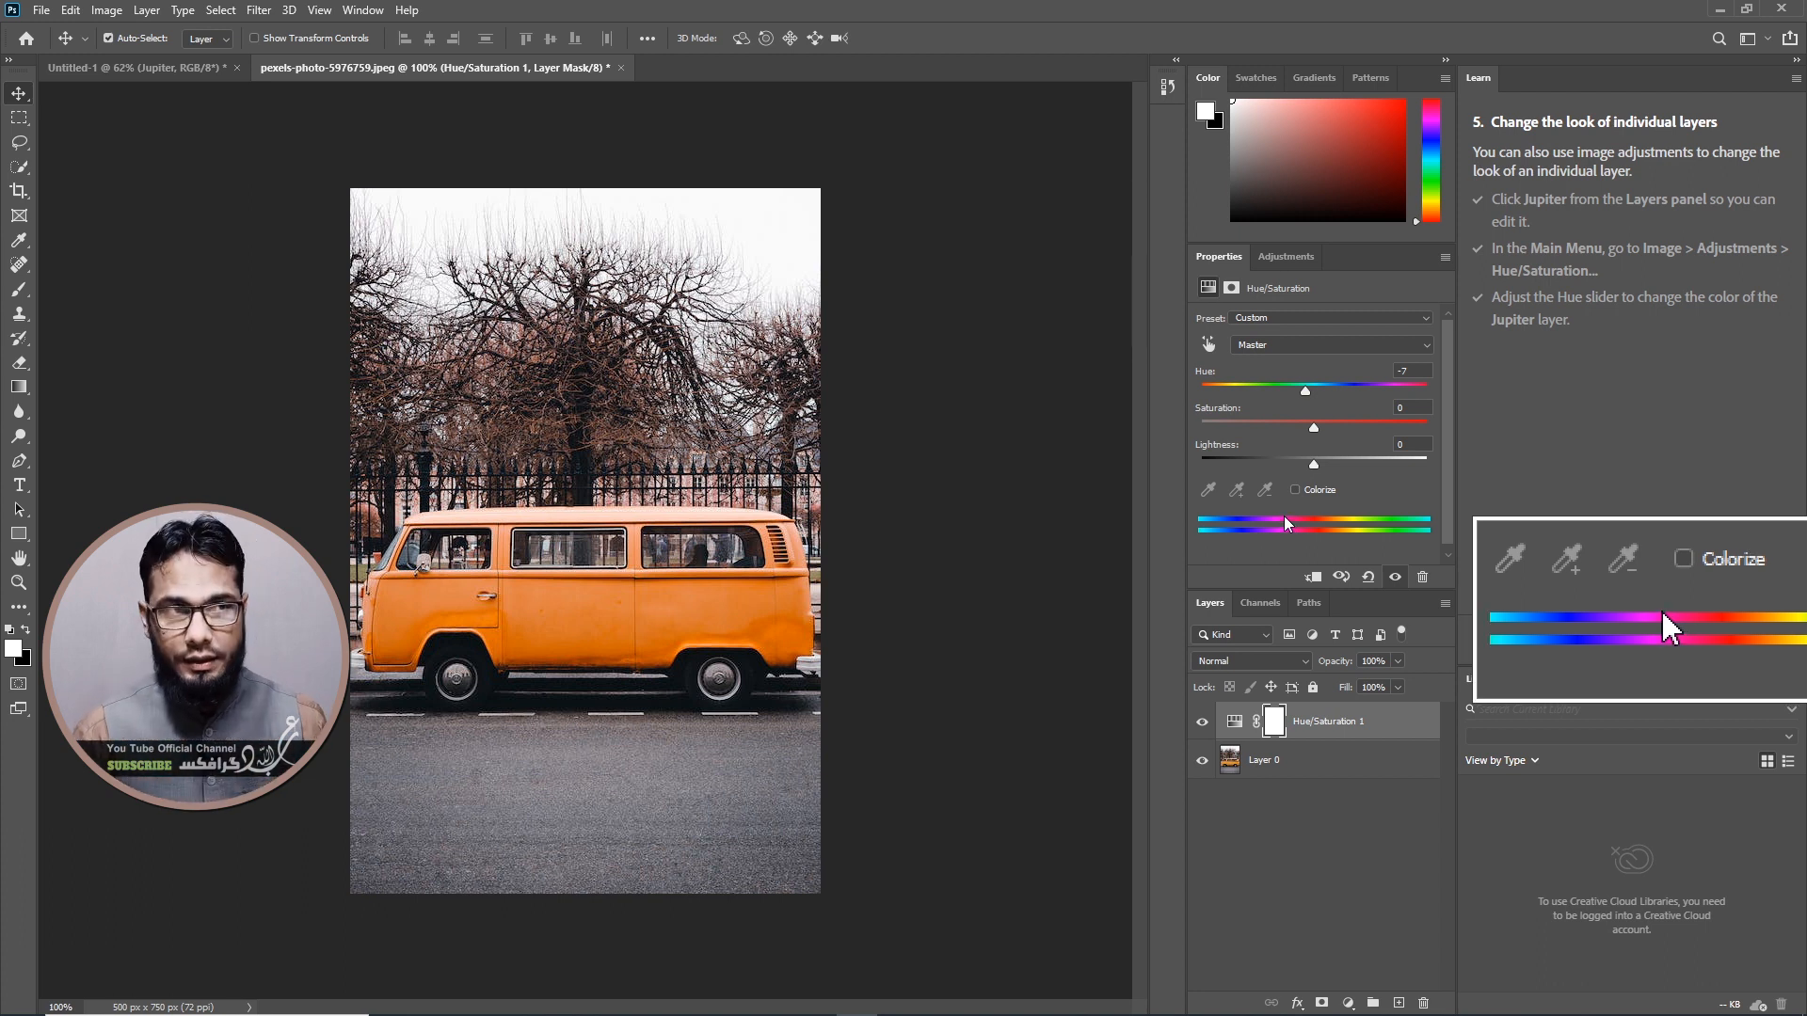
key(ctrl+z)
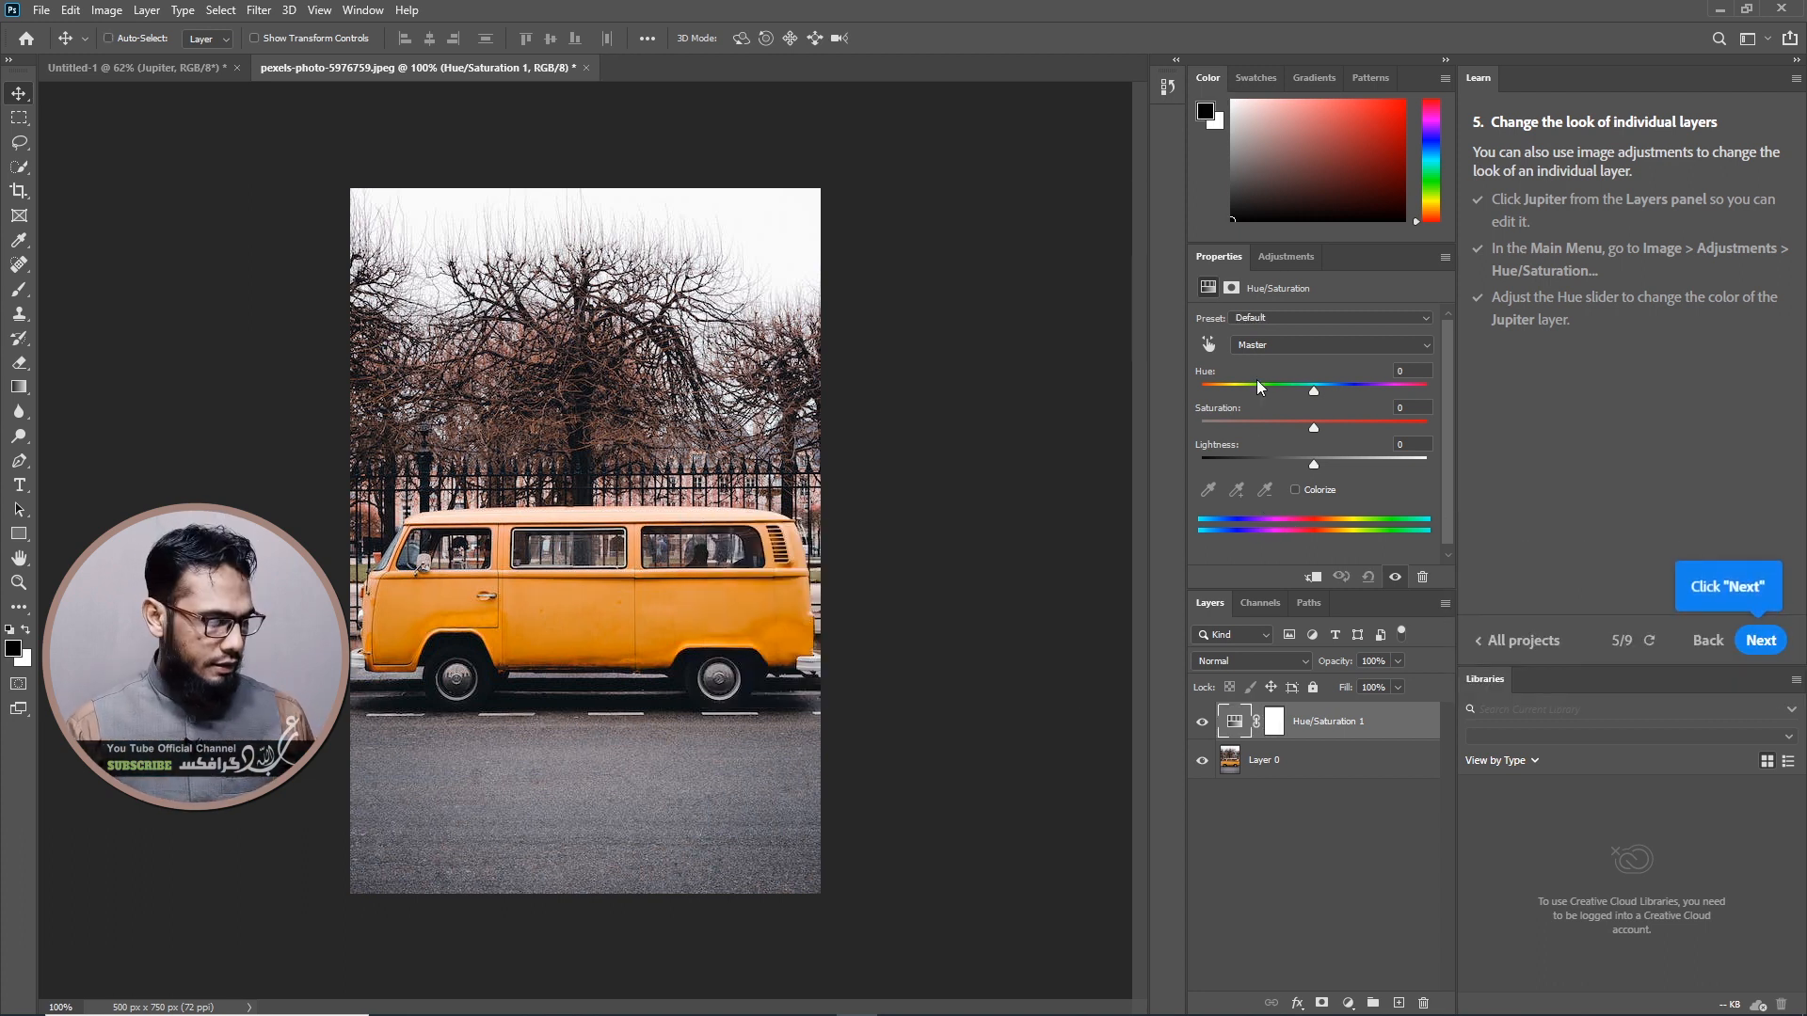
Target the Yellows range in the van photo's Hue/Saturation adjustment and sample the van's orange bodywork
click(1267, 345)
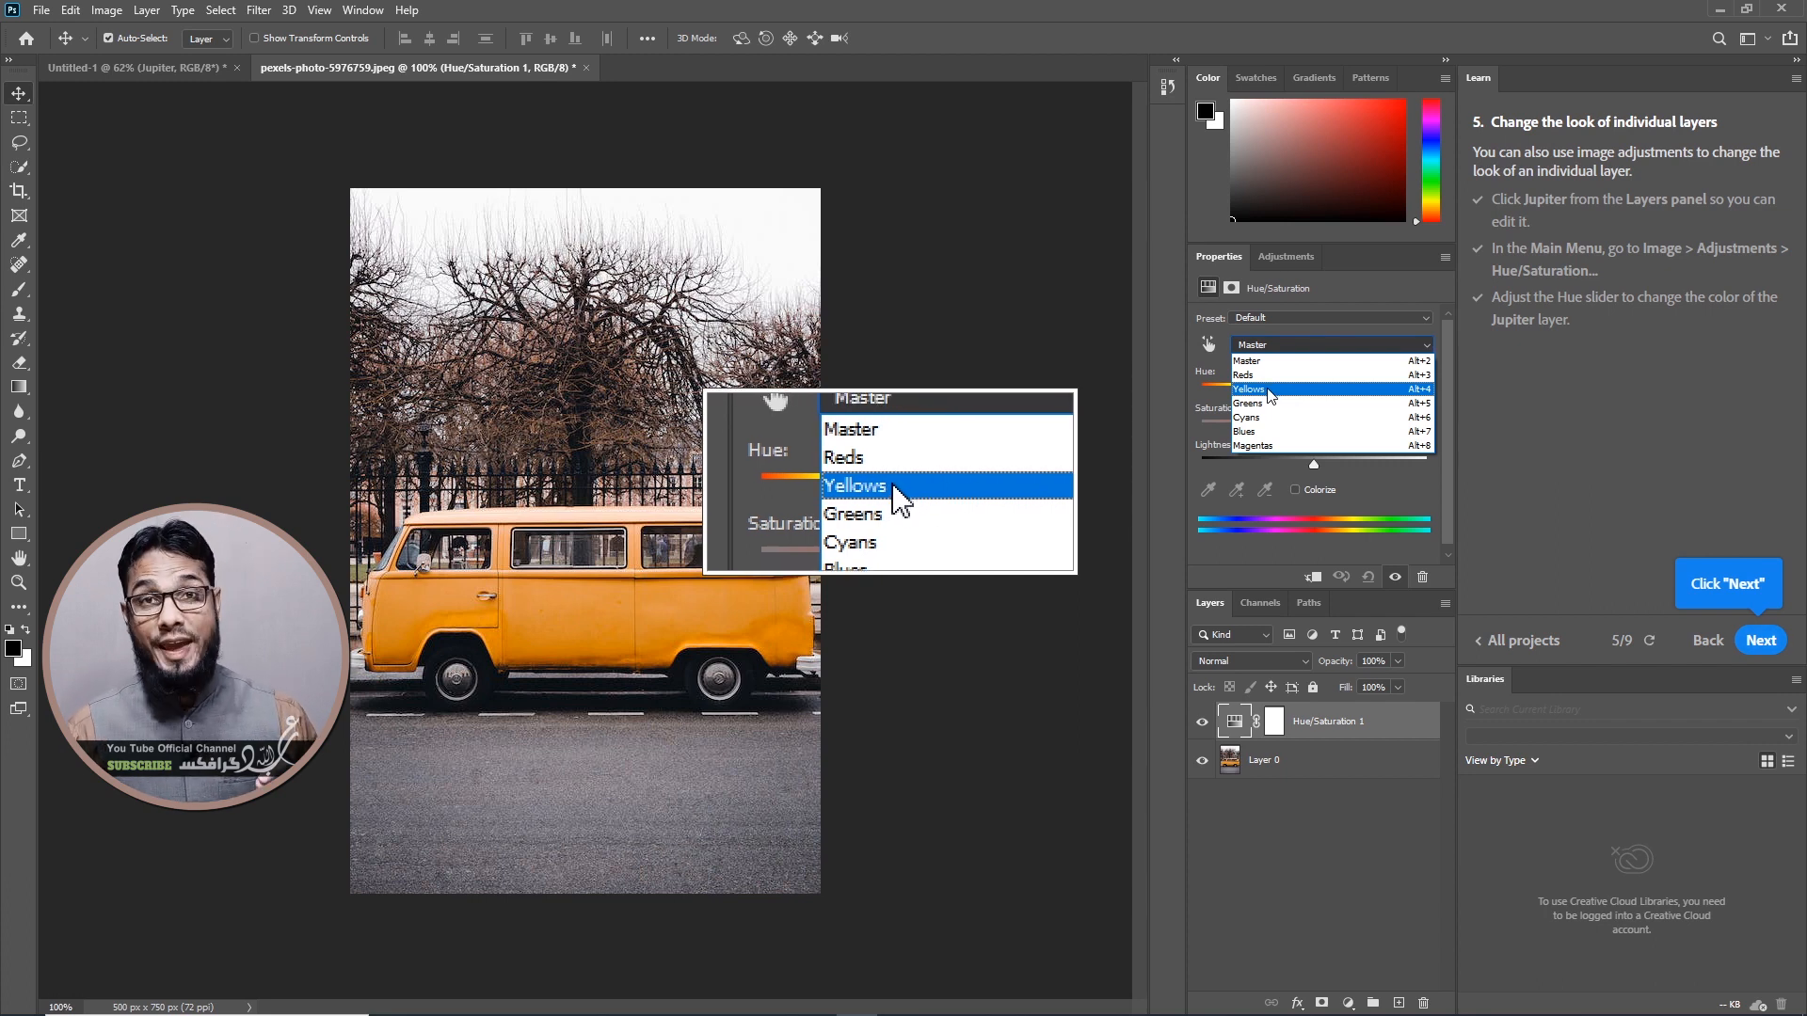
click(1252, 389)
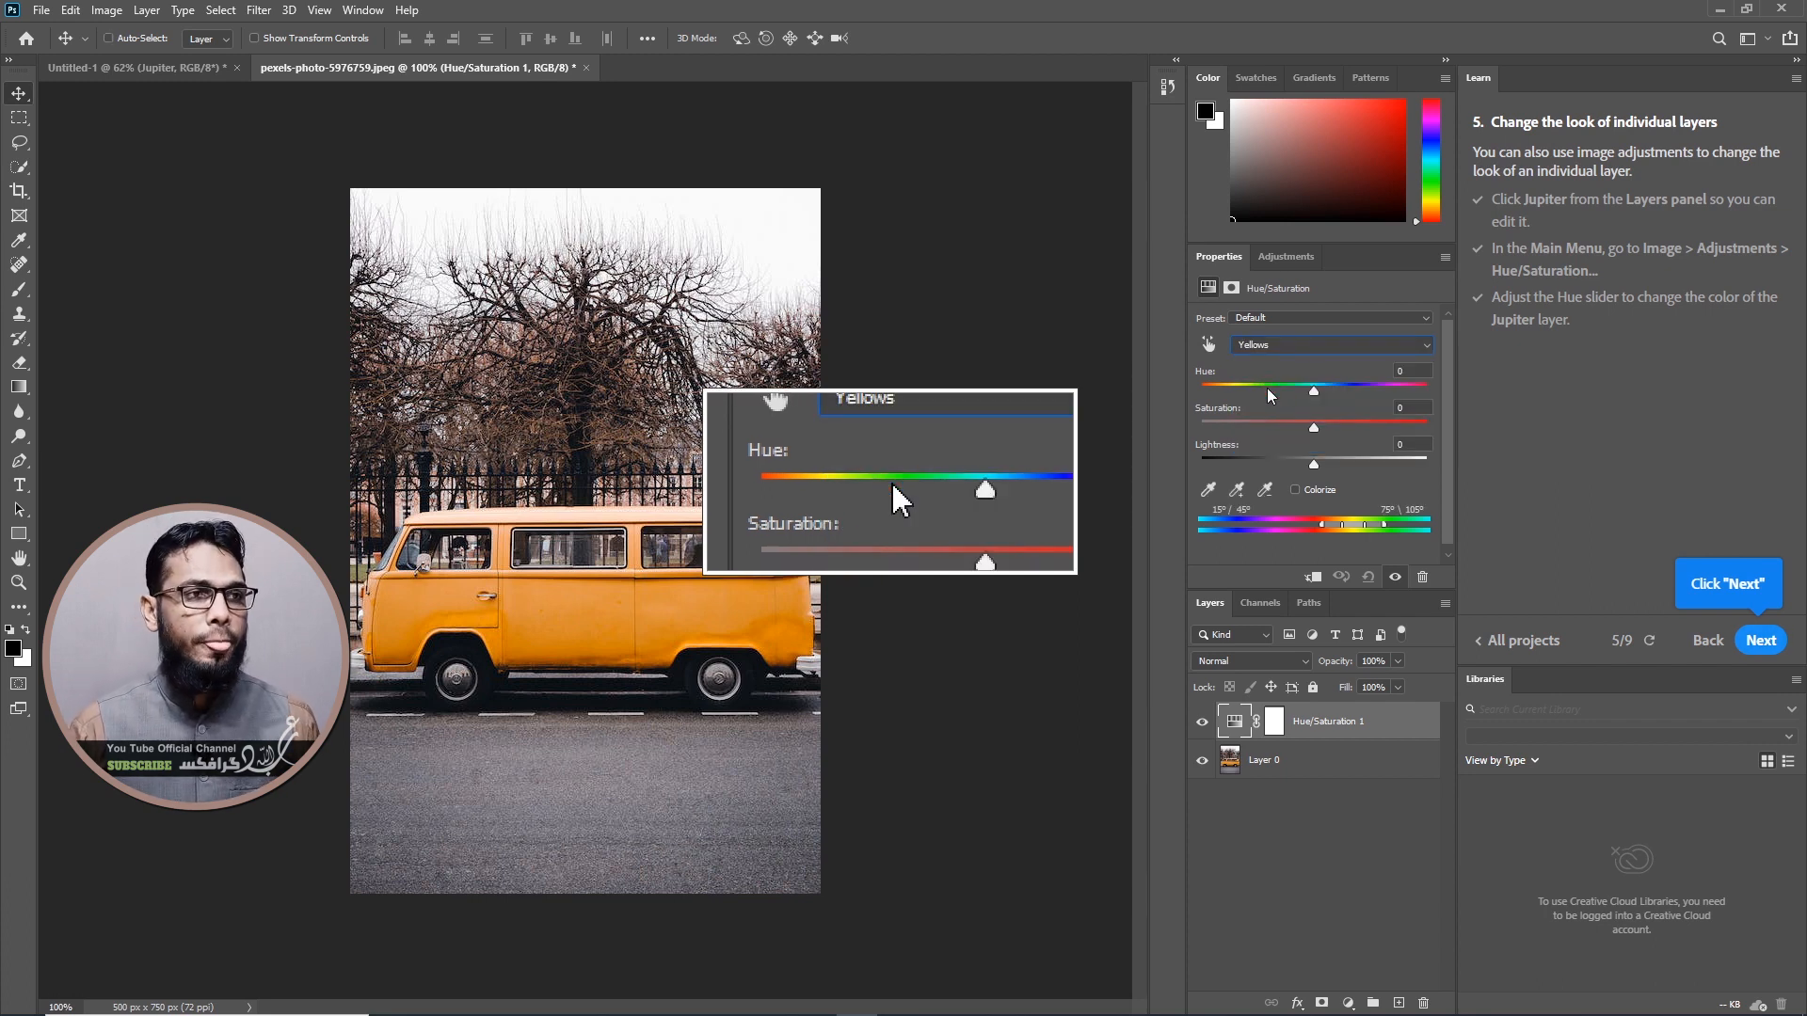
click(1206, 491)
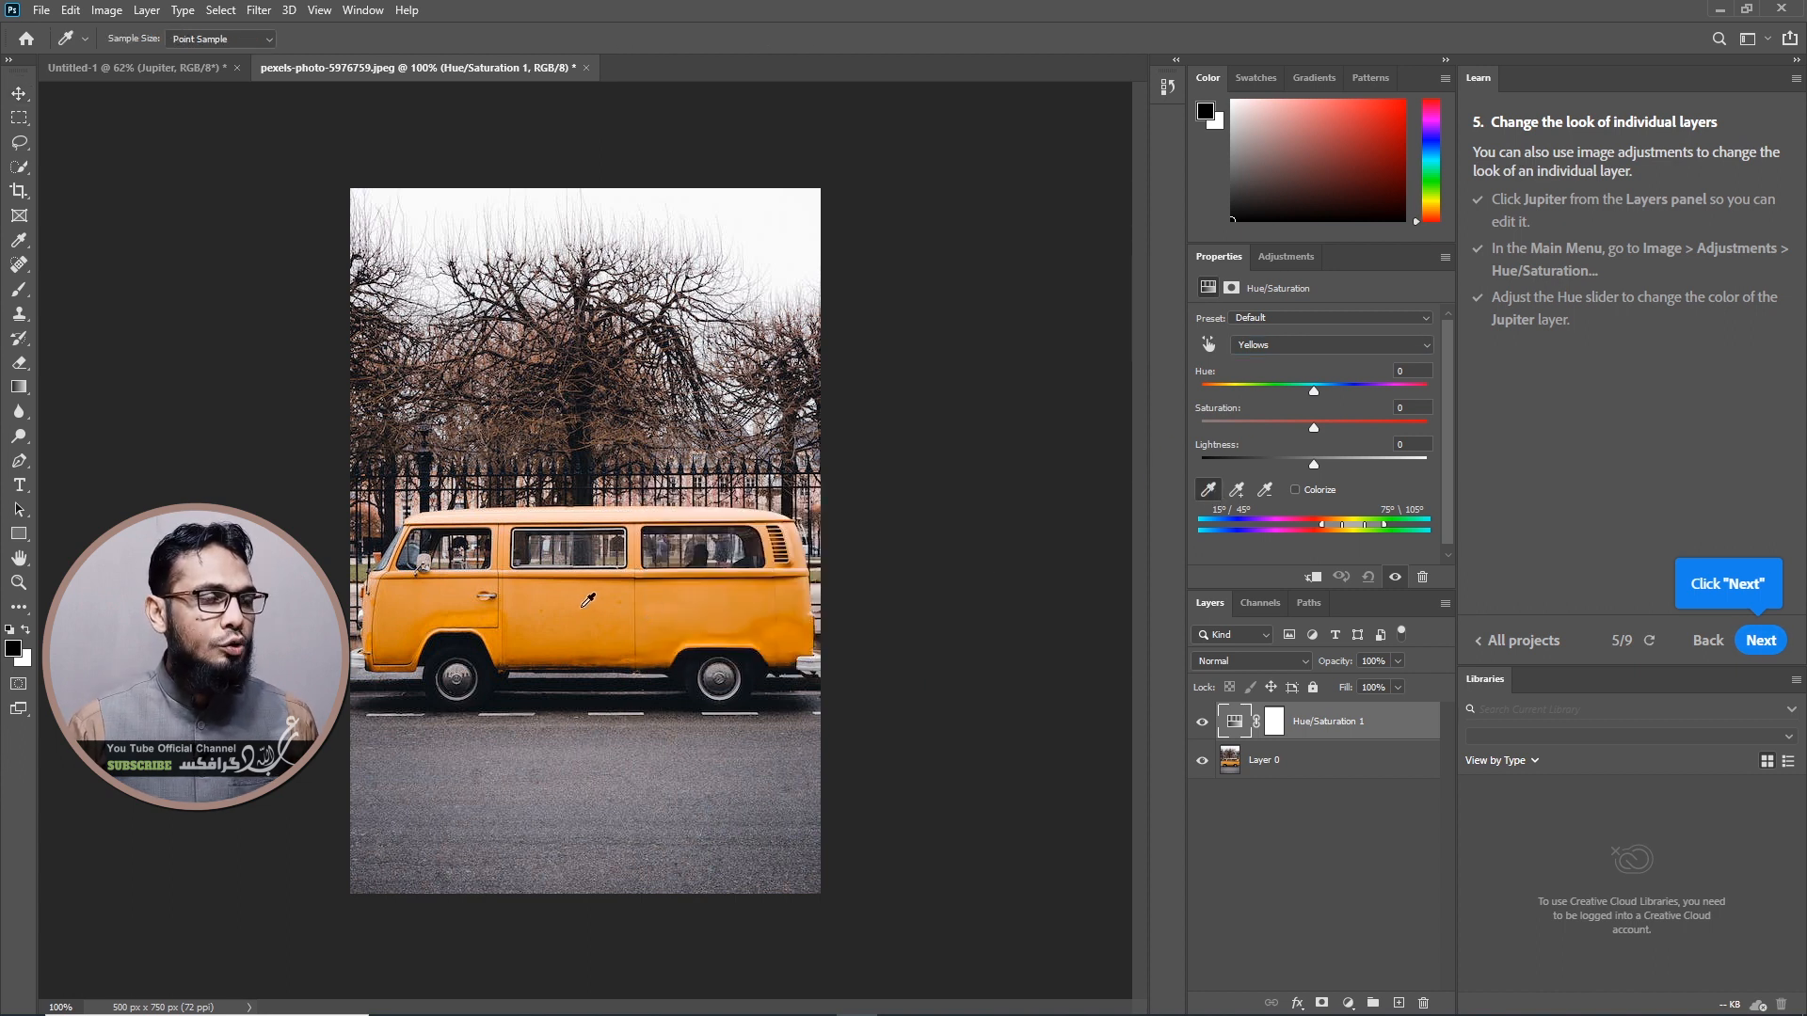
click(583, 605)
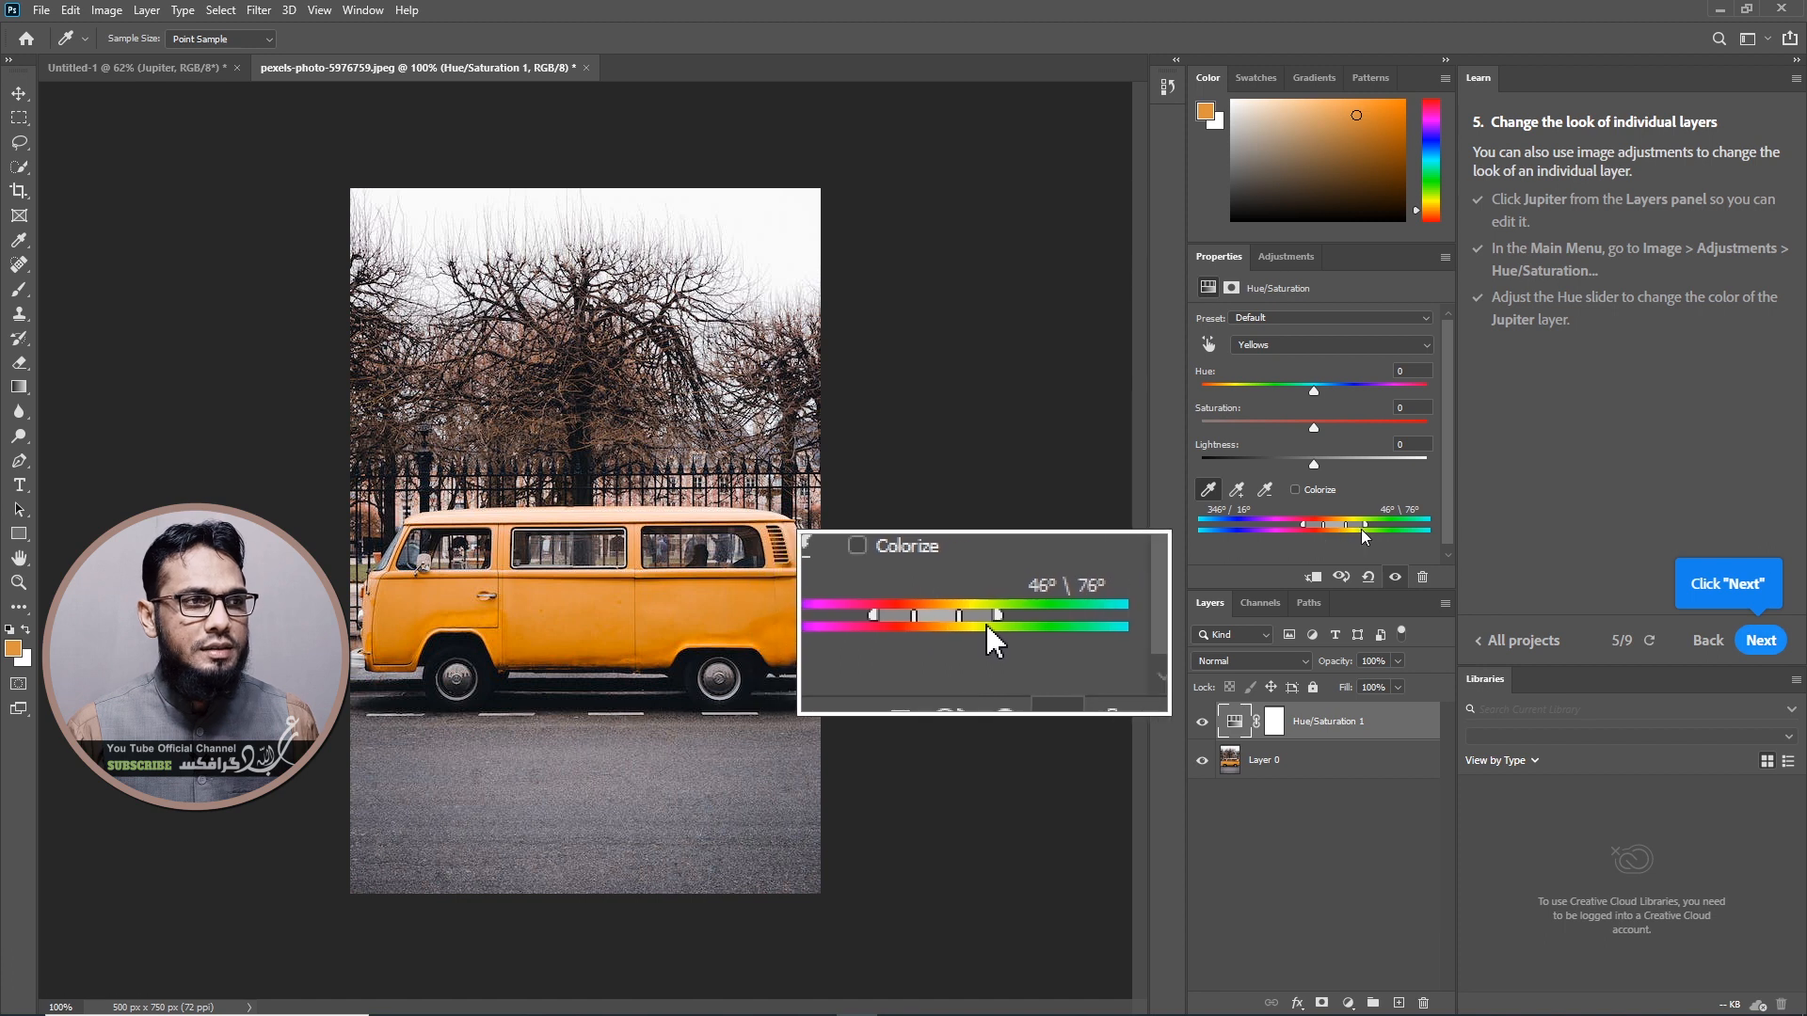
Narrow the upper end of the van's Yellows range to 46°/71° and set its hue to +172 and saturation to +7
drag(1366, 526, 1314, 525)
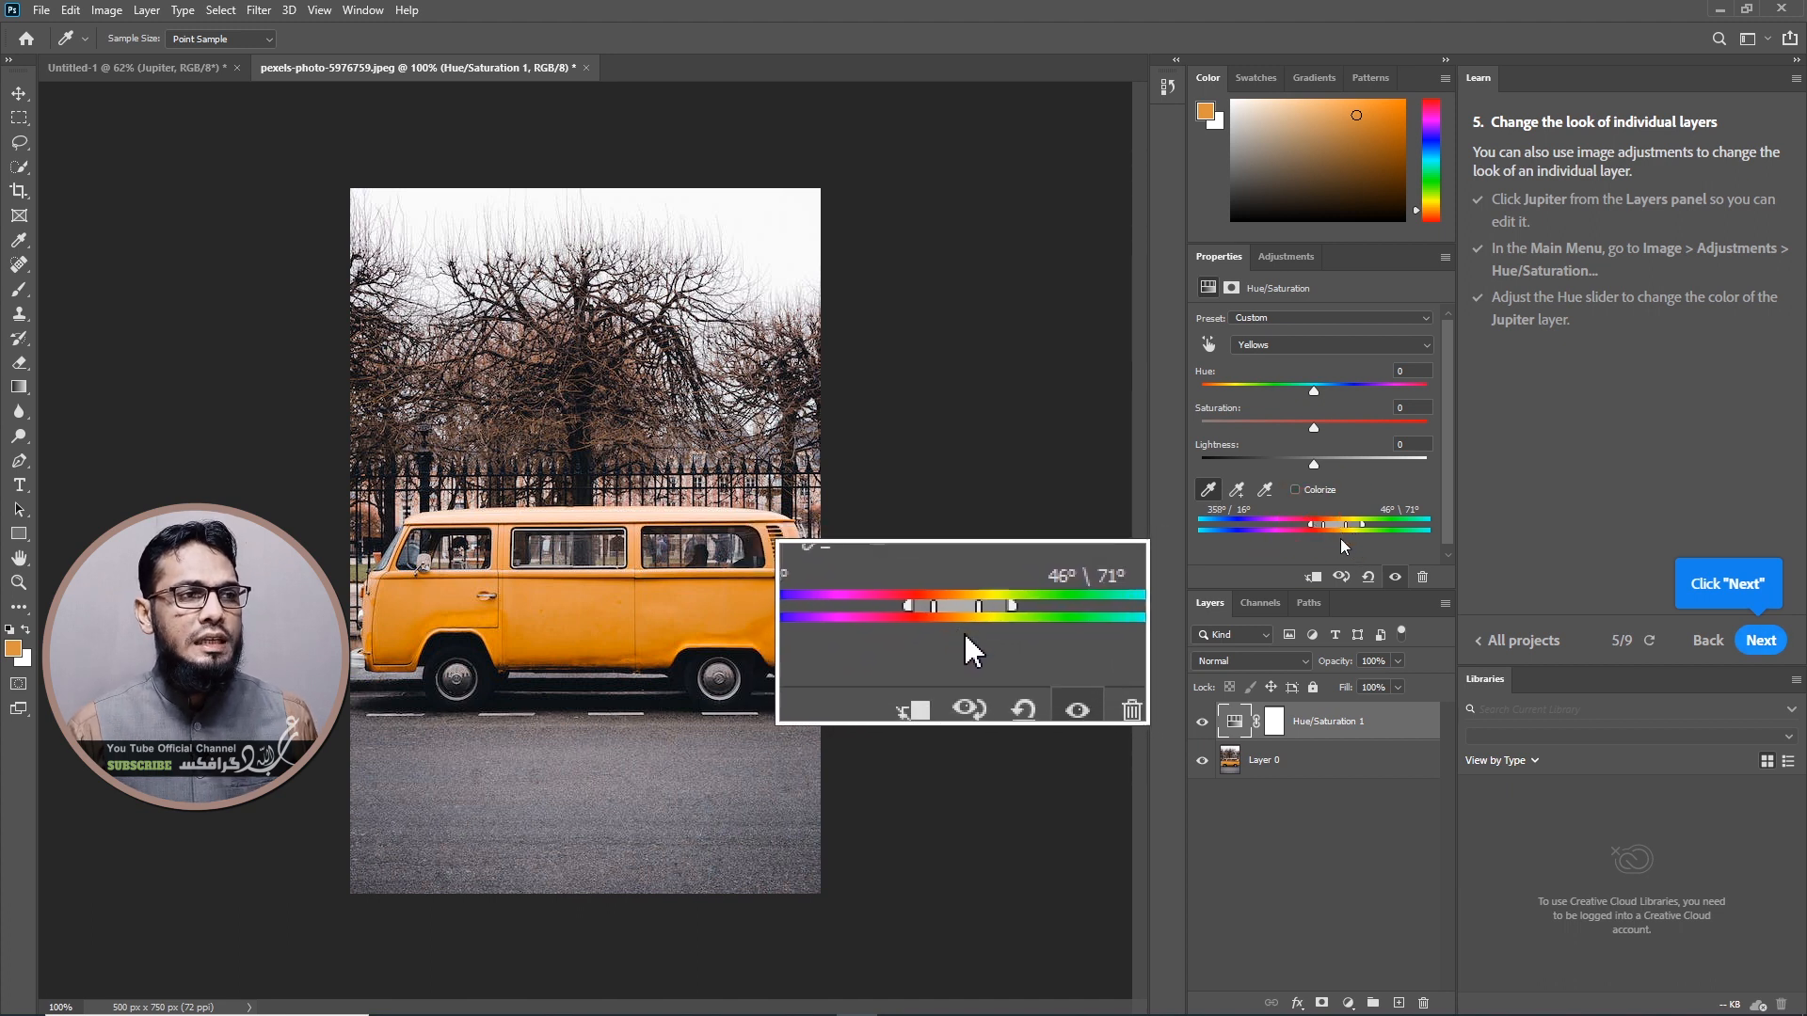
drag(1314, 391, 1397, 397)
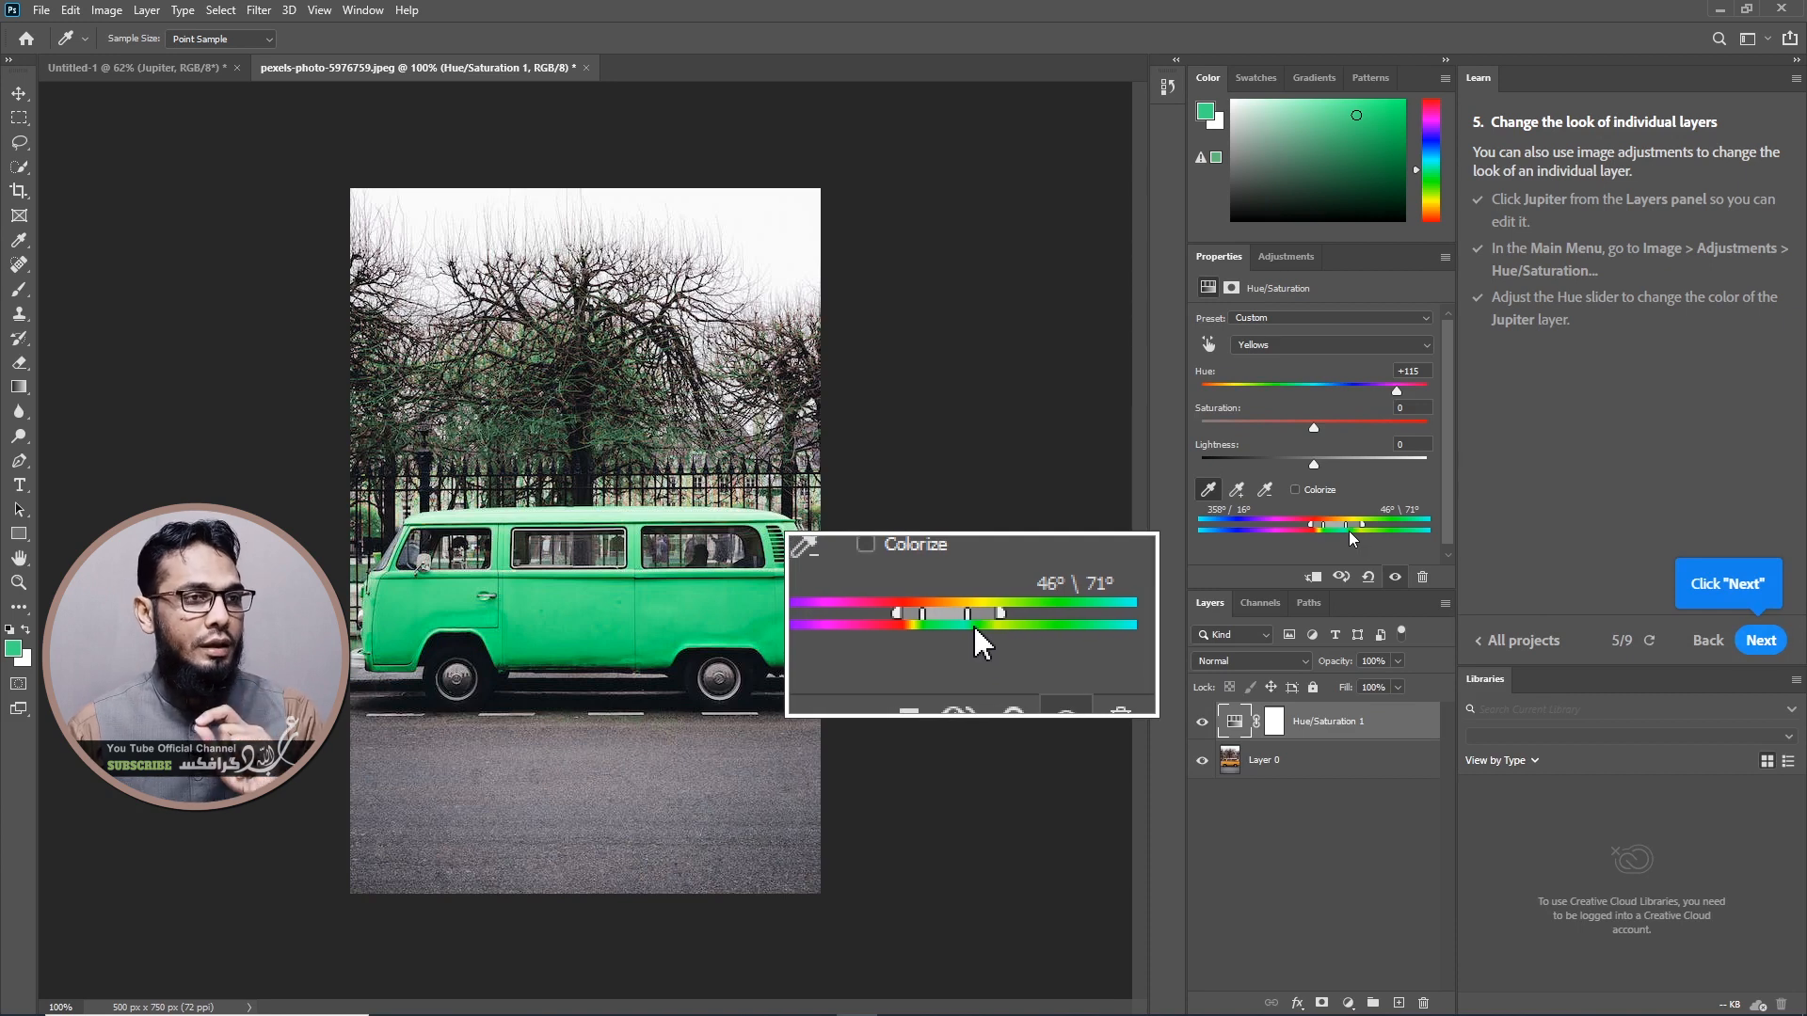
drag(1320, 428, 1424, 391)
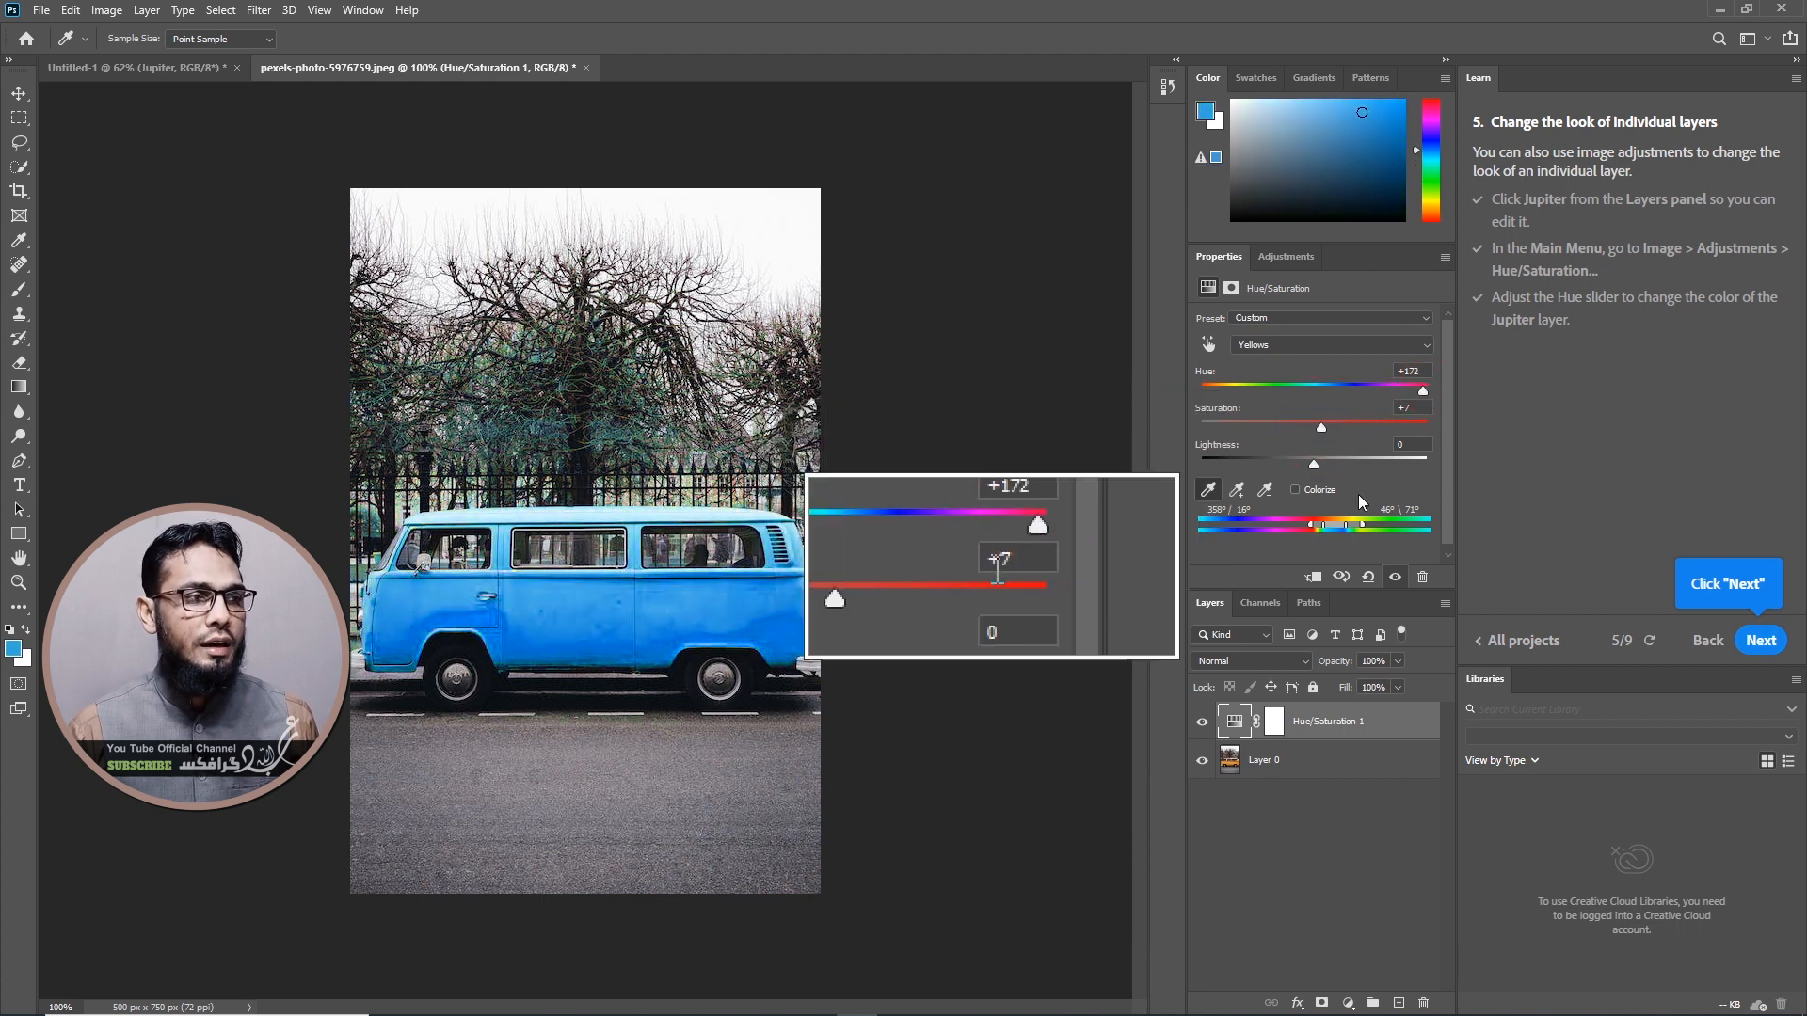
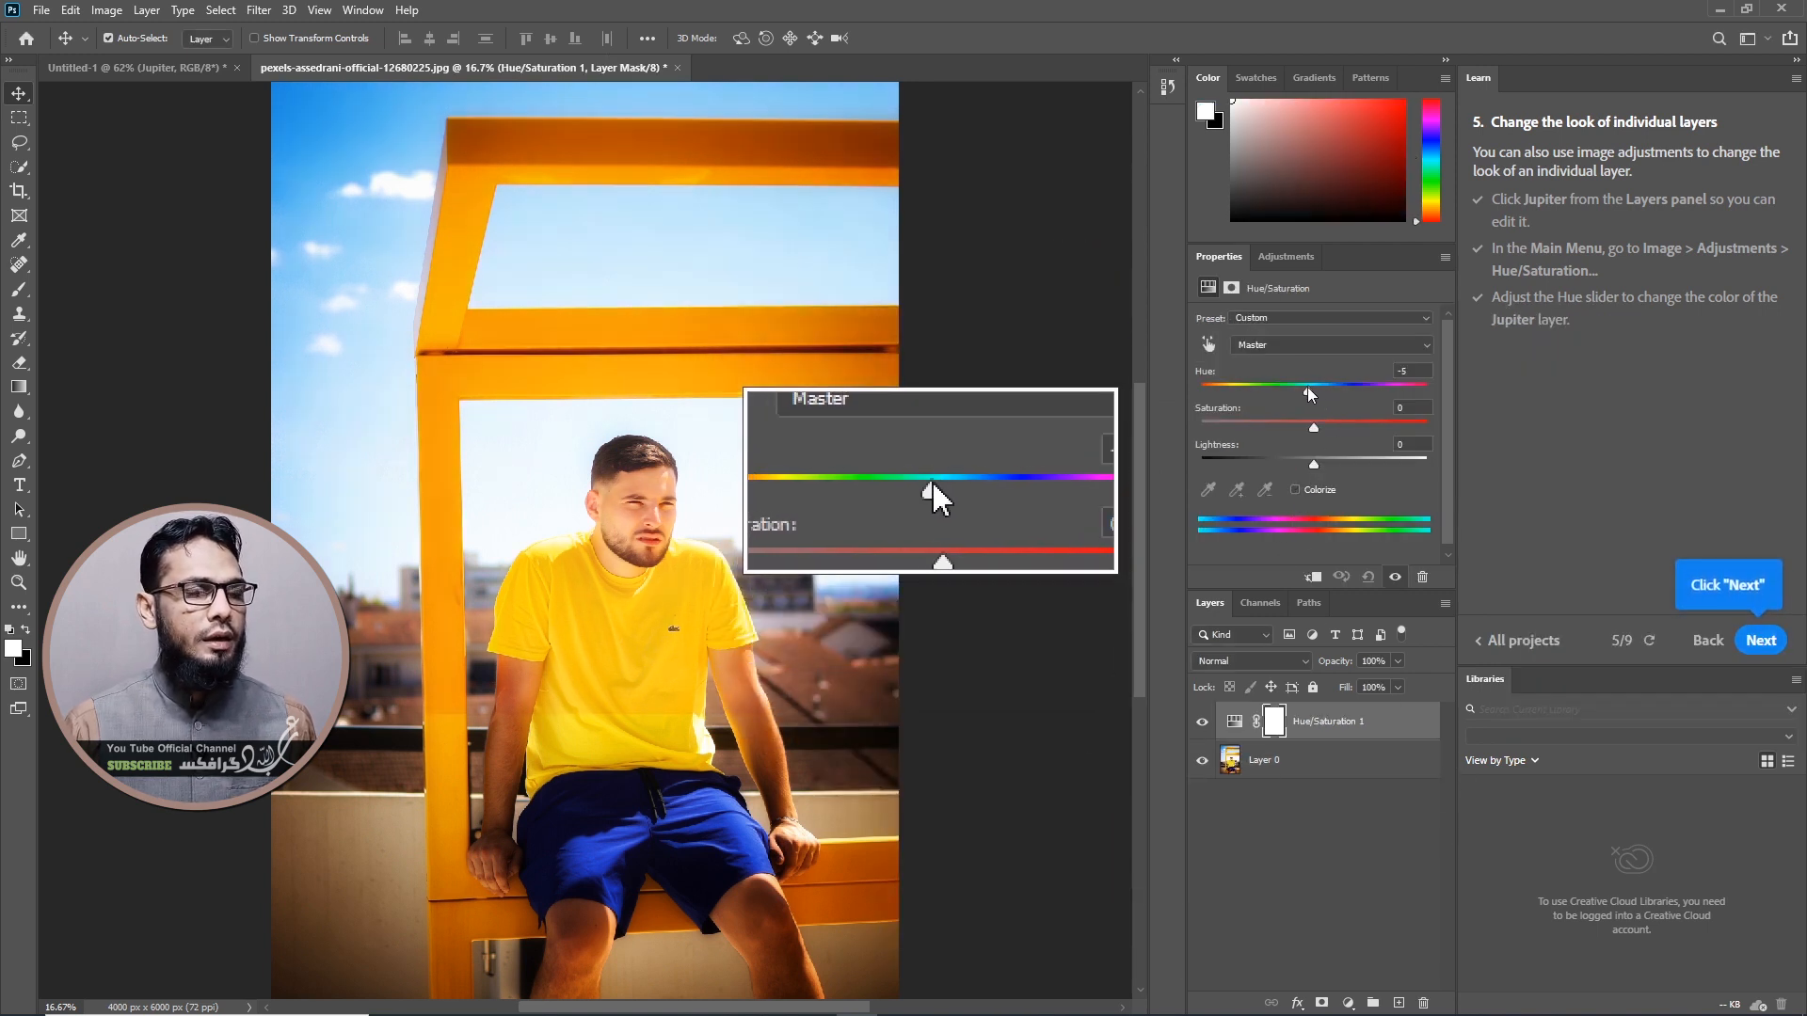
Set the seated man photo's master hue to -4, sample the yellow T-shirt for the Yellows range and shift its hue to +63
drag(1316, 393, 1300, 384)
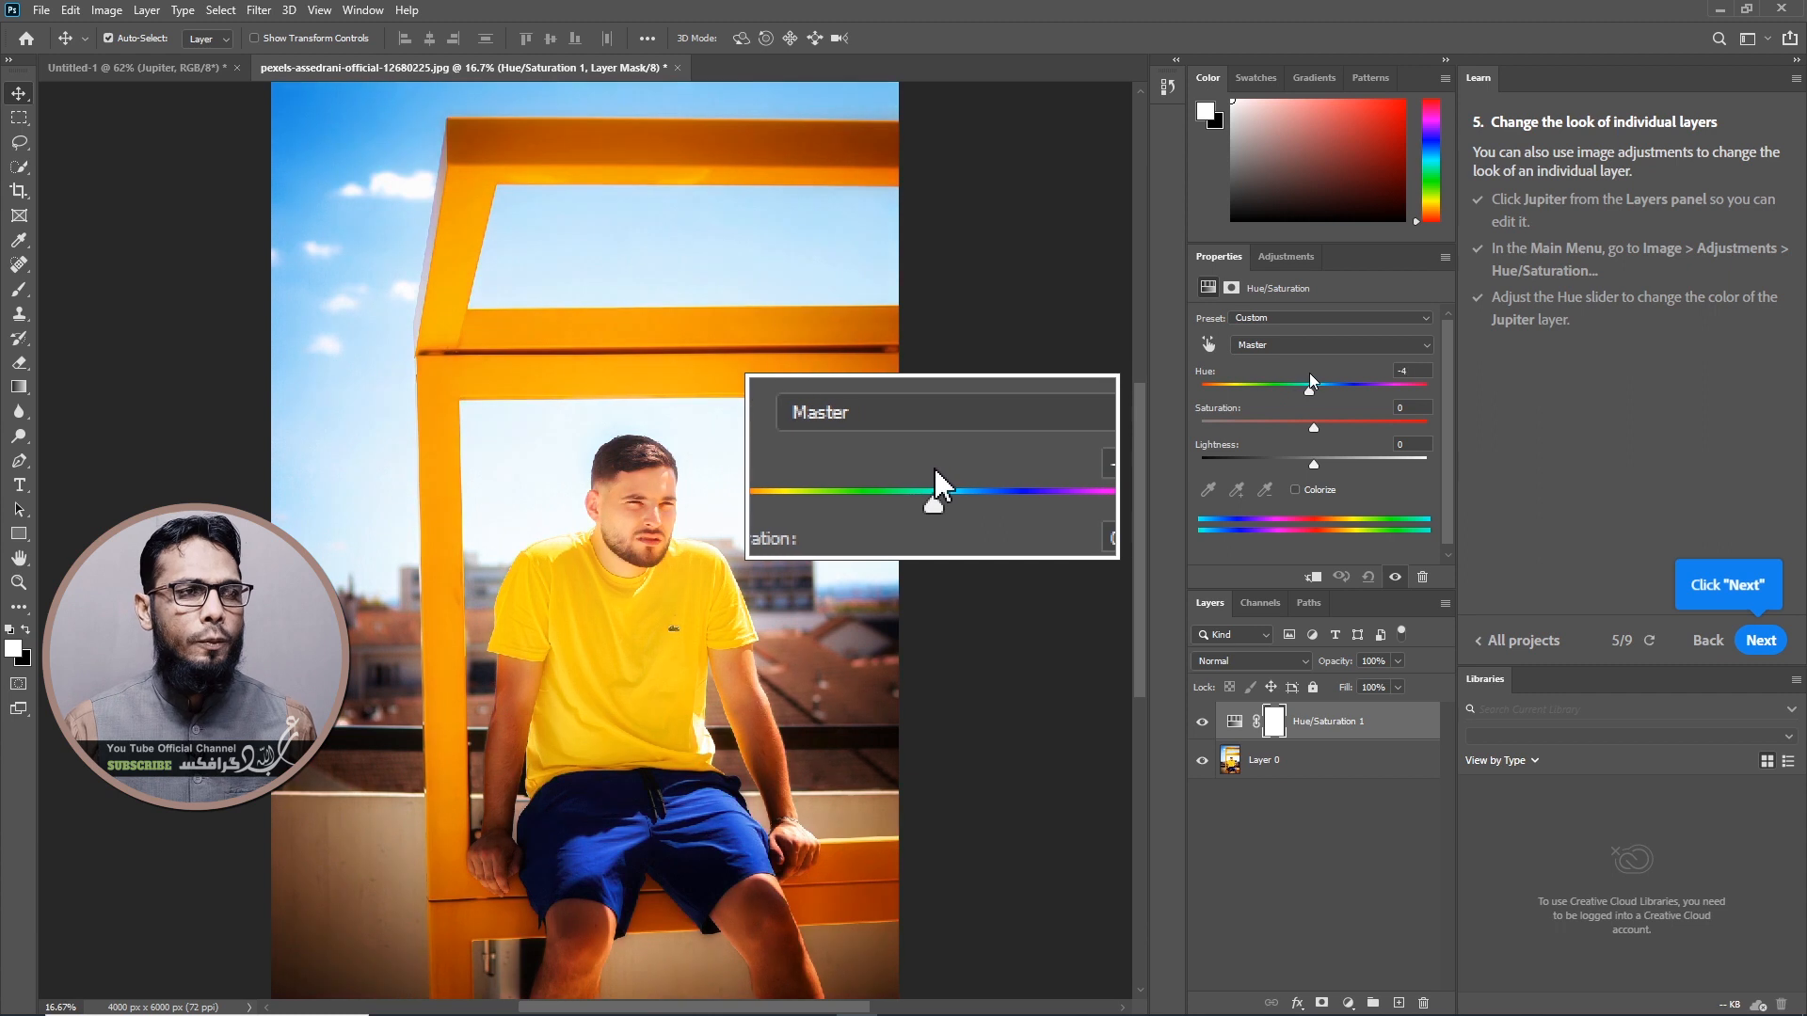
click(1285, 345)
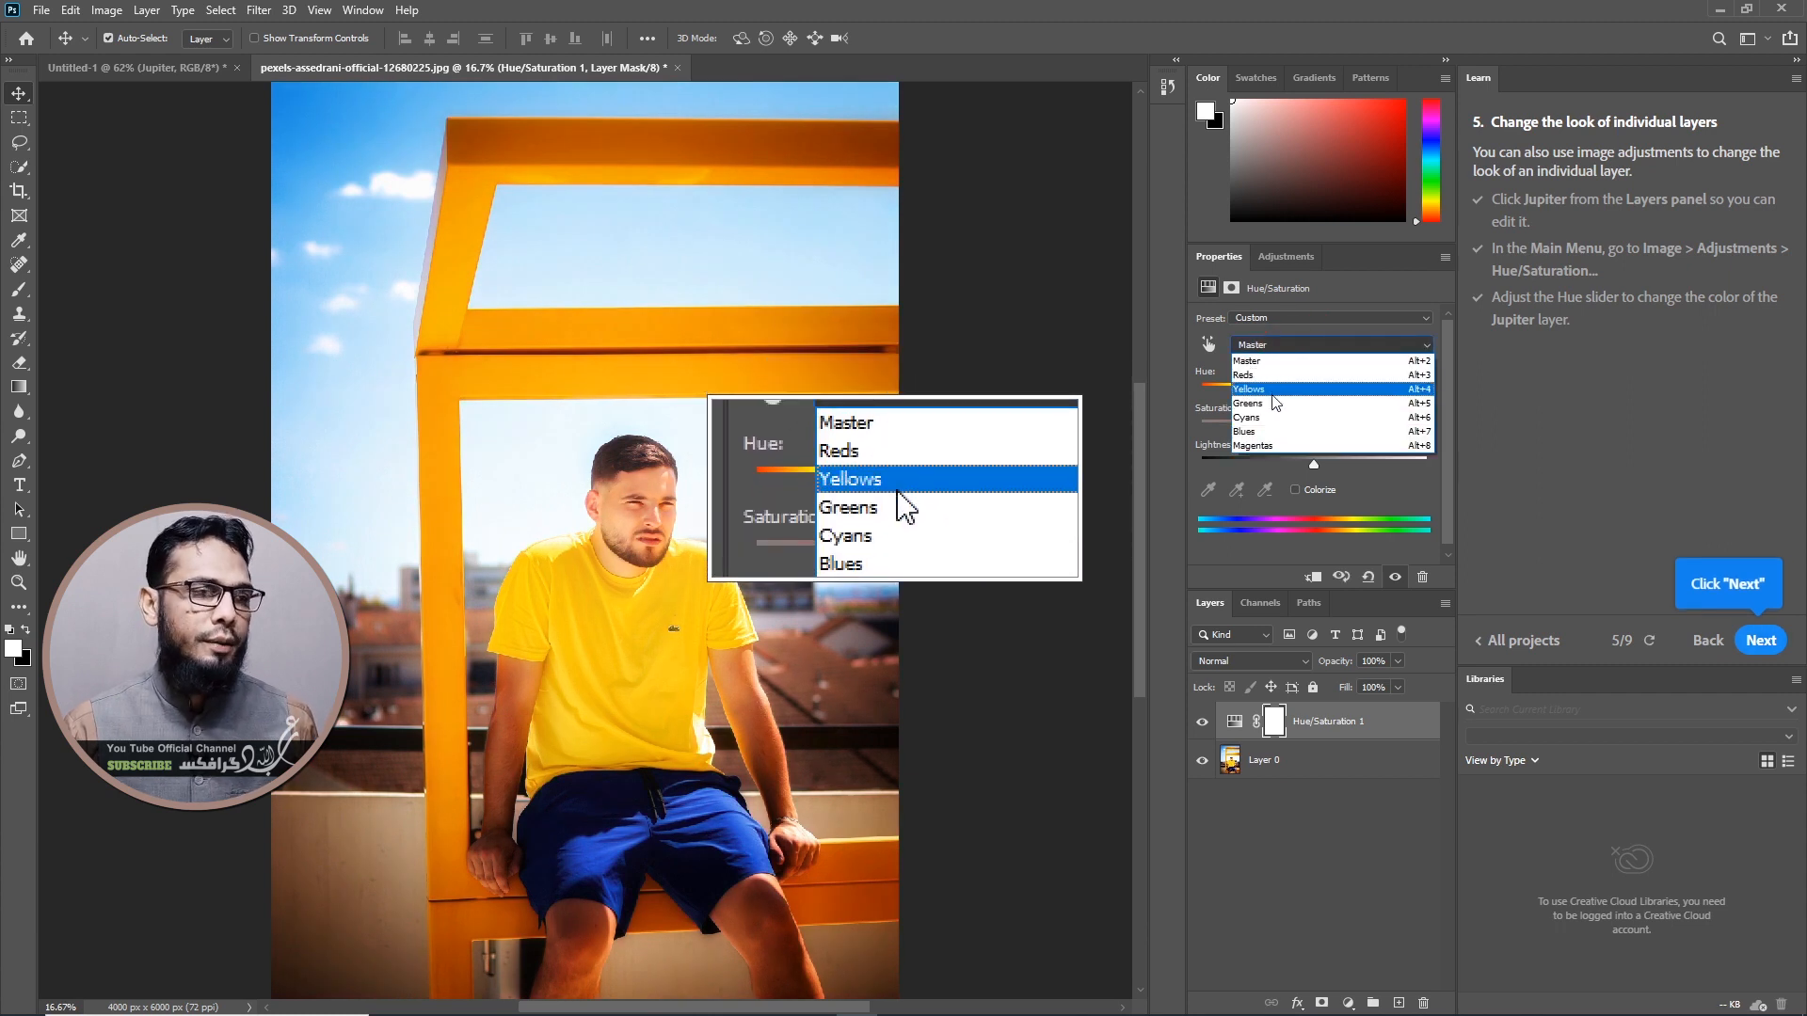
click(1276, 389)
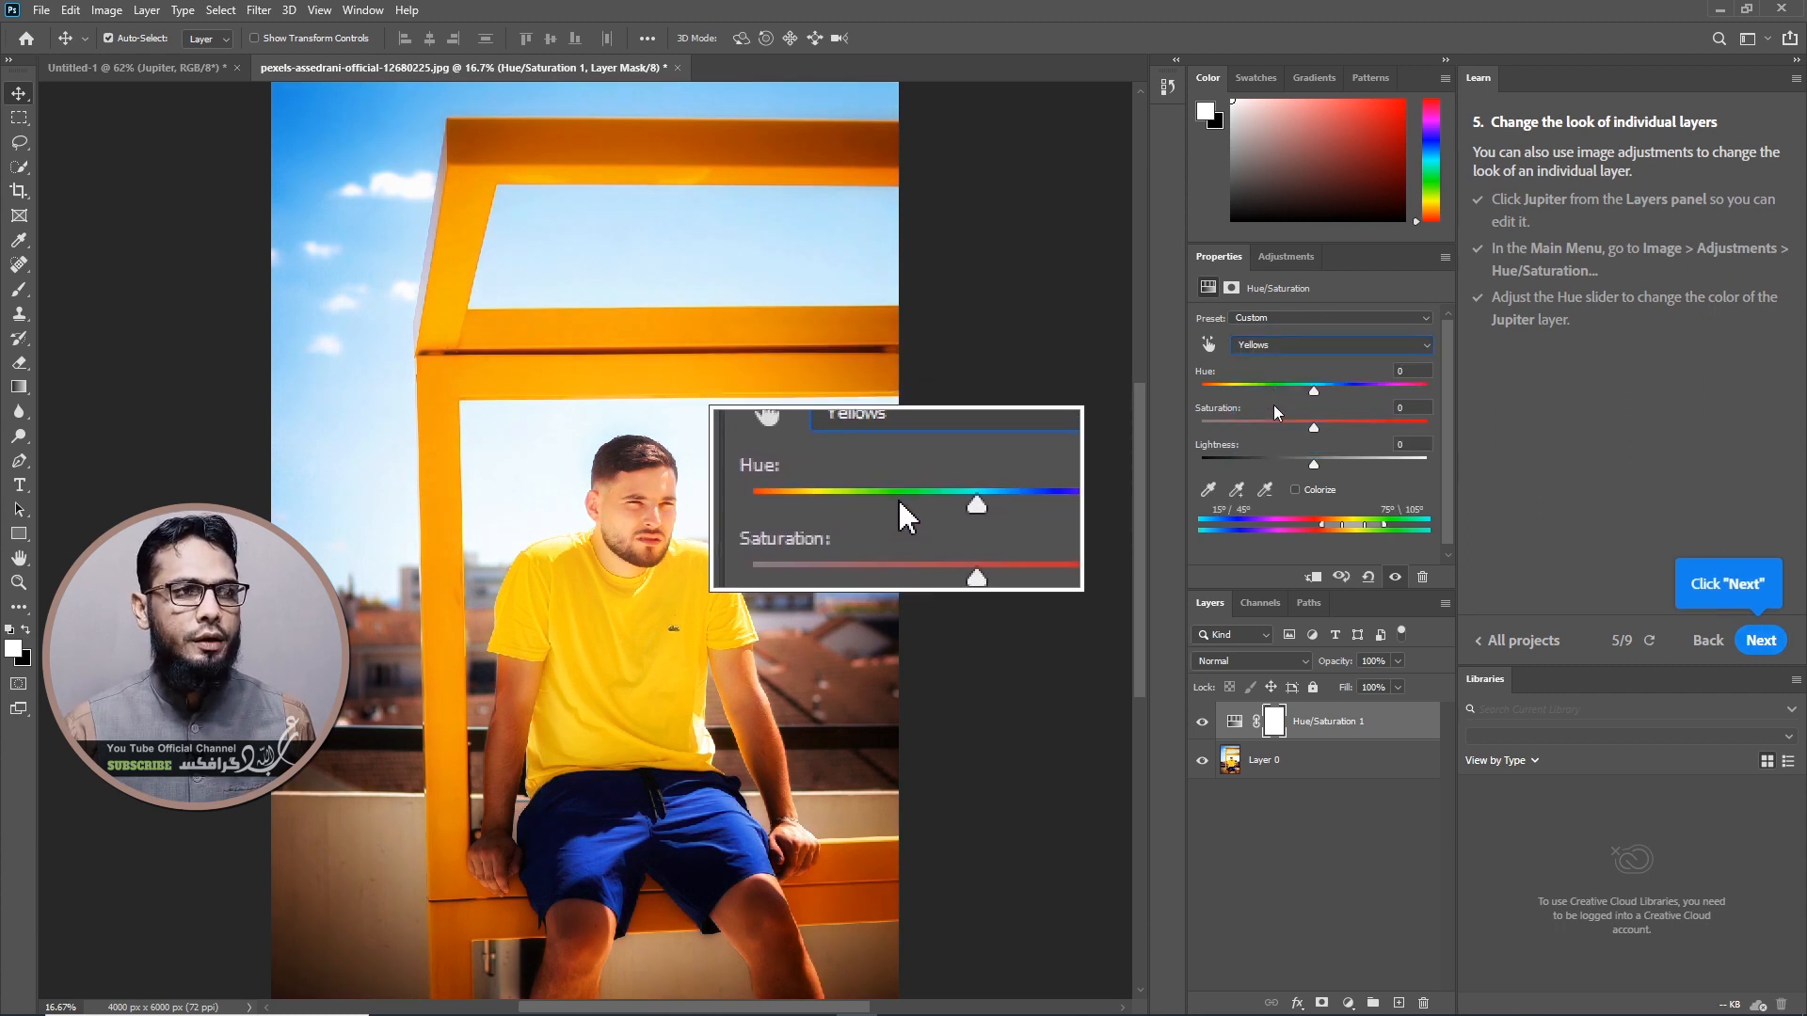
click(1211, 490)
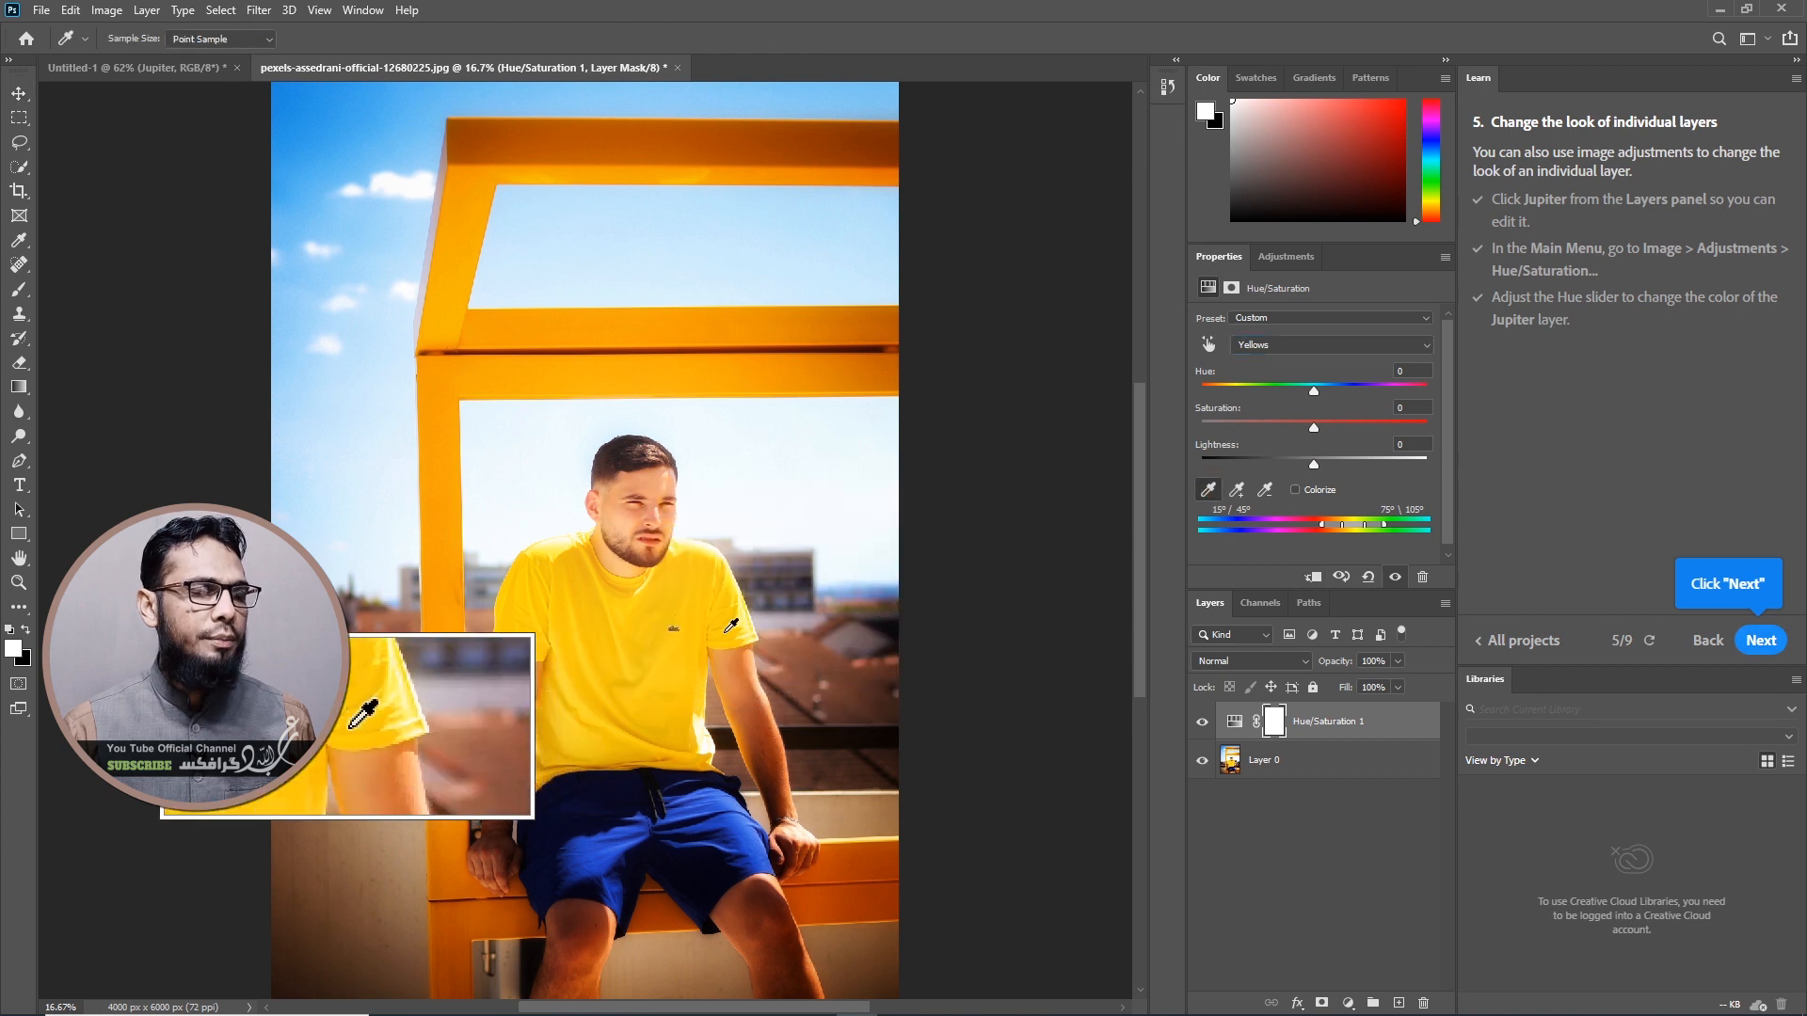
click(684, 648)
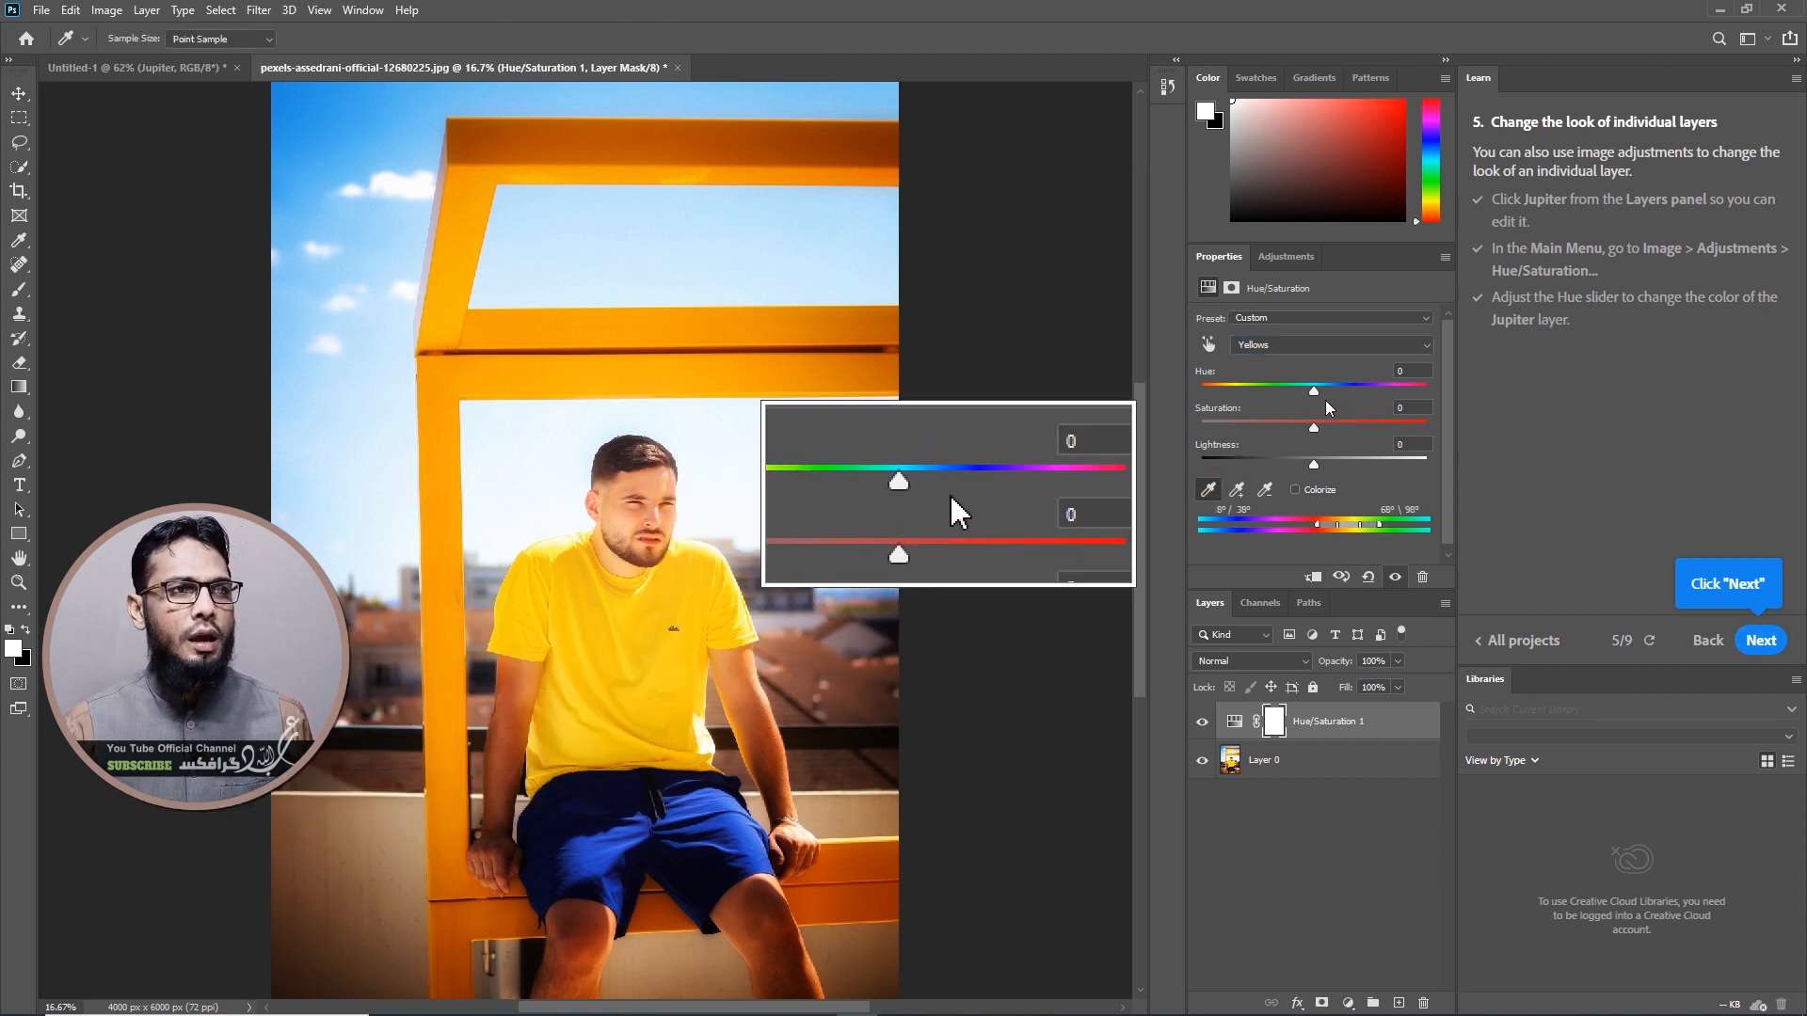
drag(1313, 391, 1373, 397)
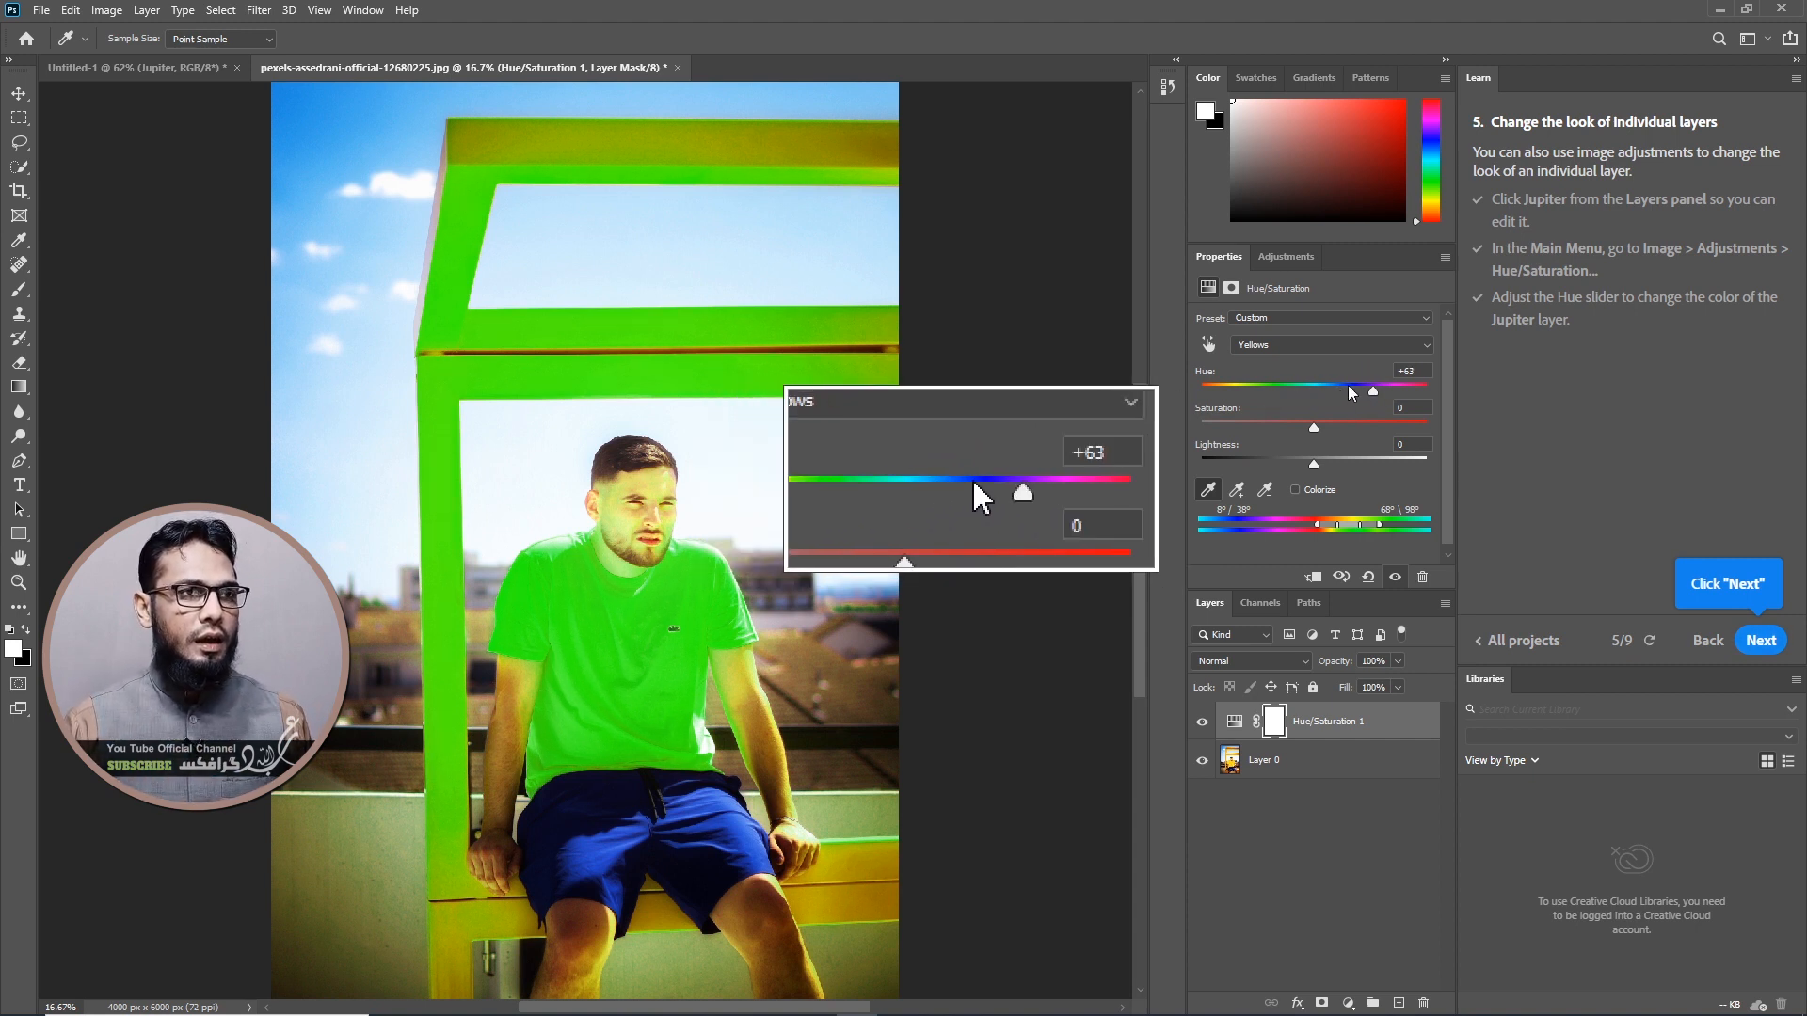
Target the Blues range of the same adjustment, sample the man's blue shorts and shift their hue toward negative values
click(1285, 346)
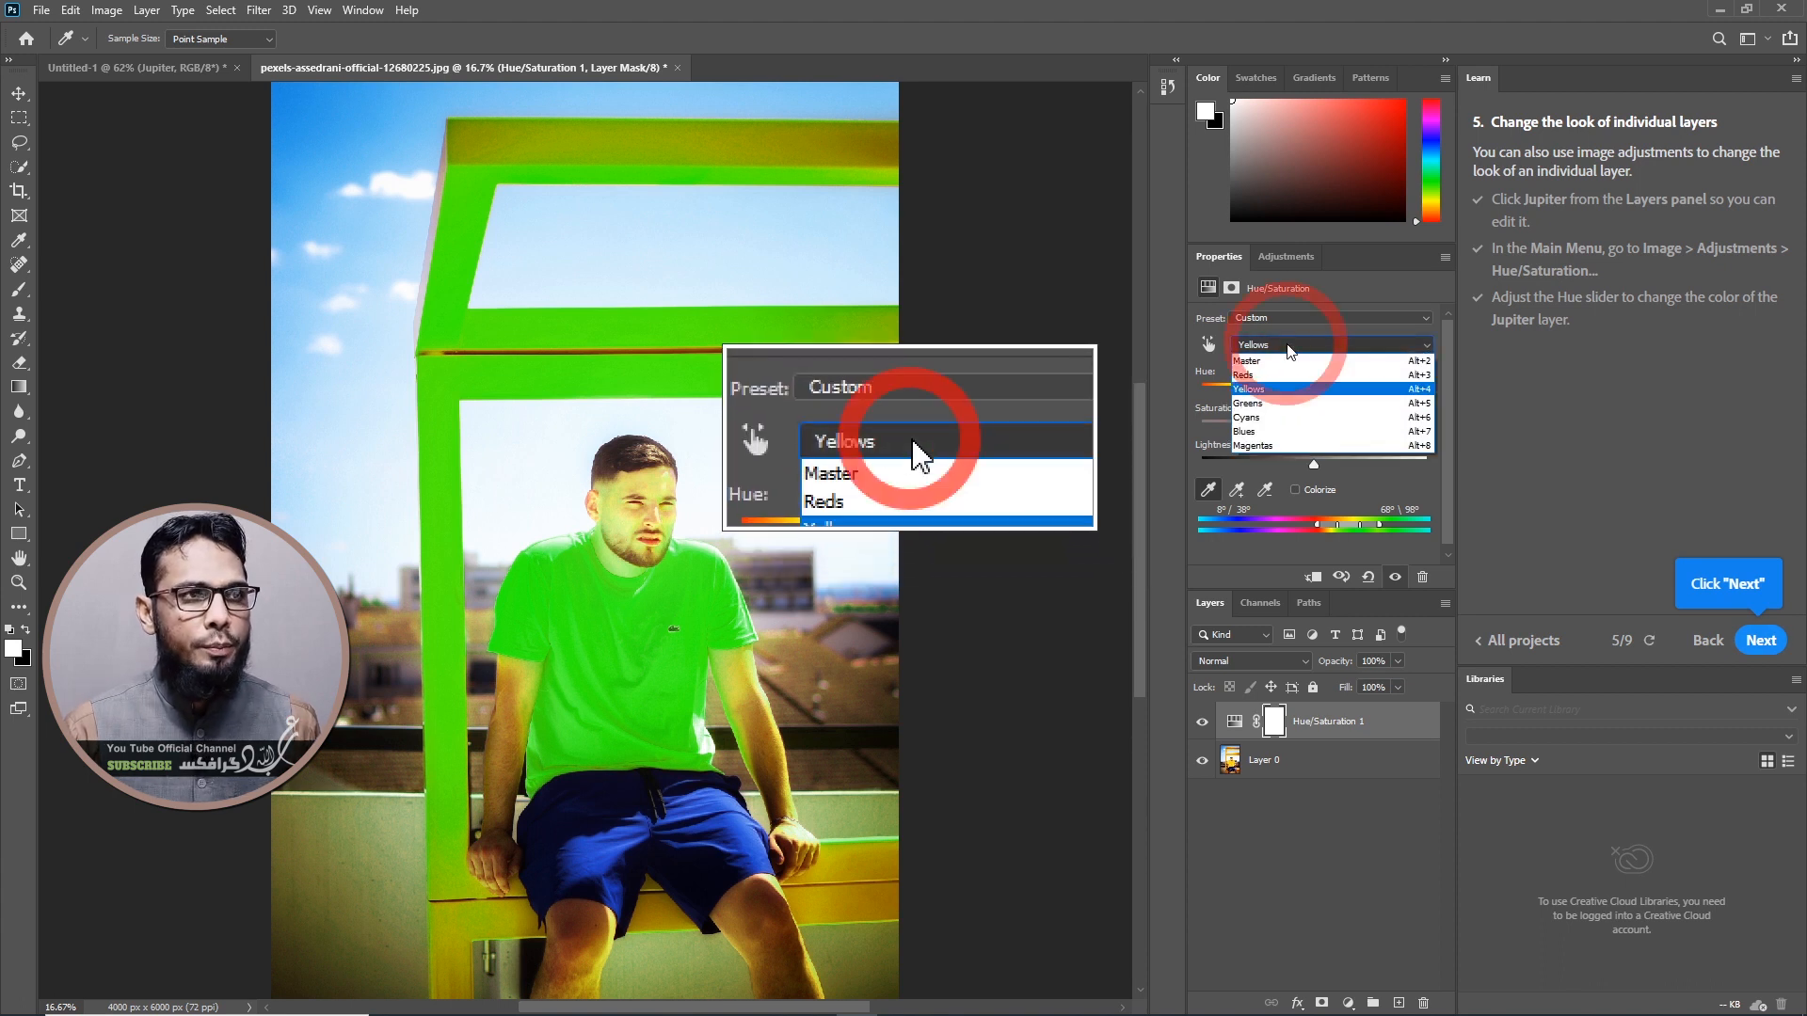
click(1278, 432)
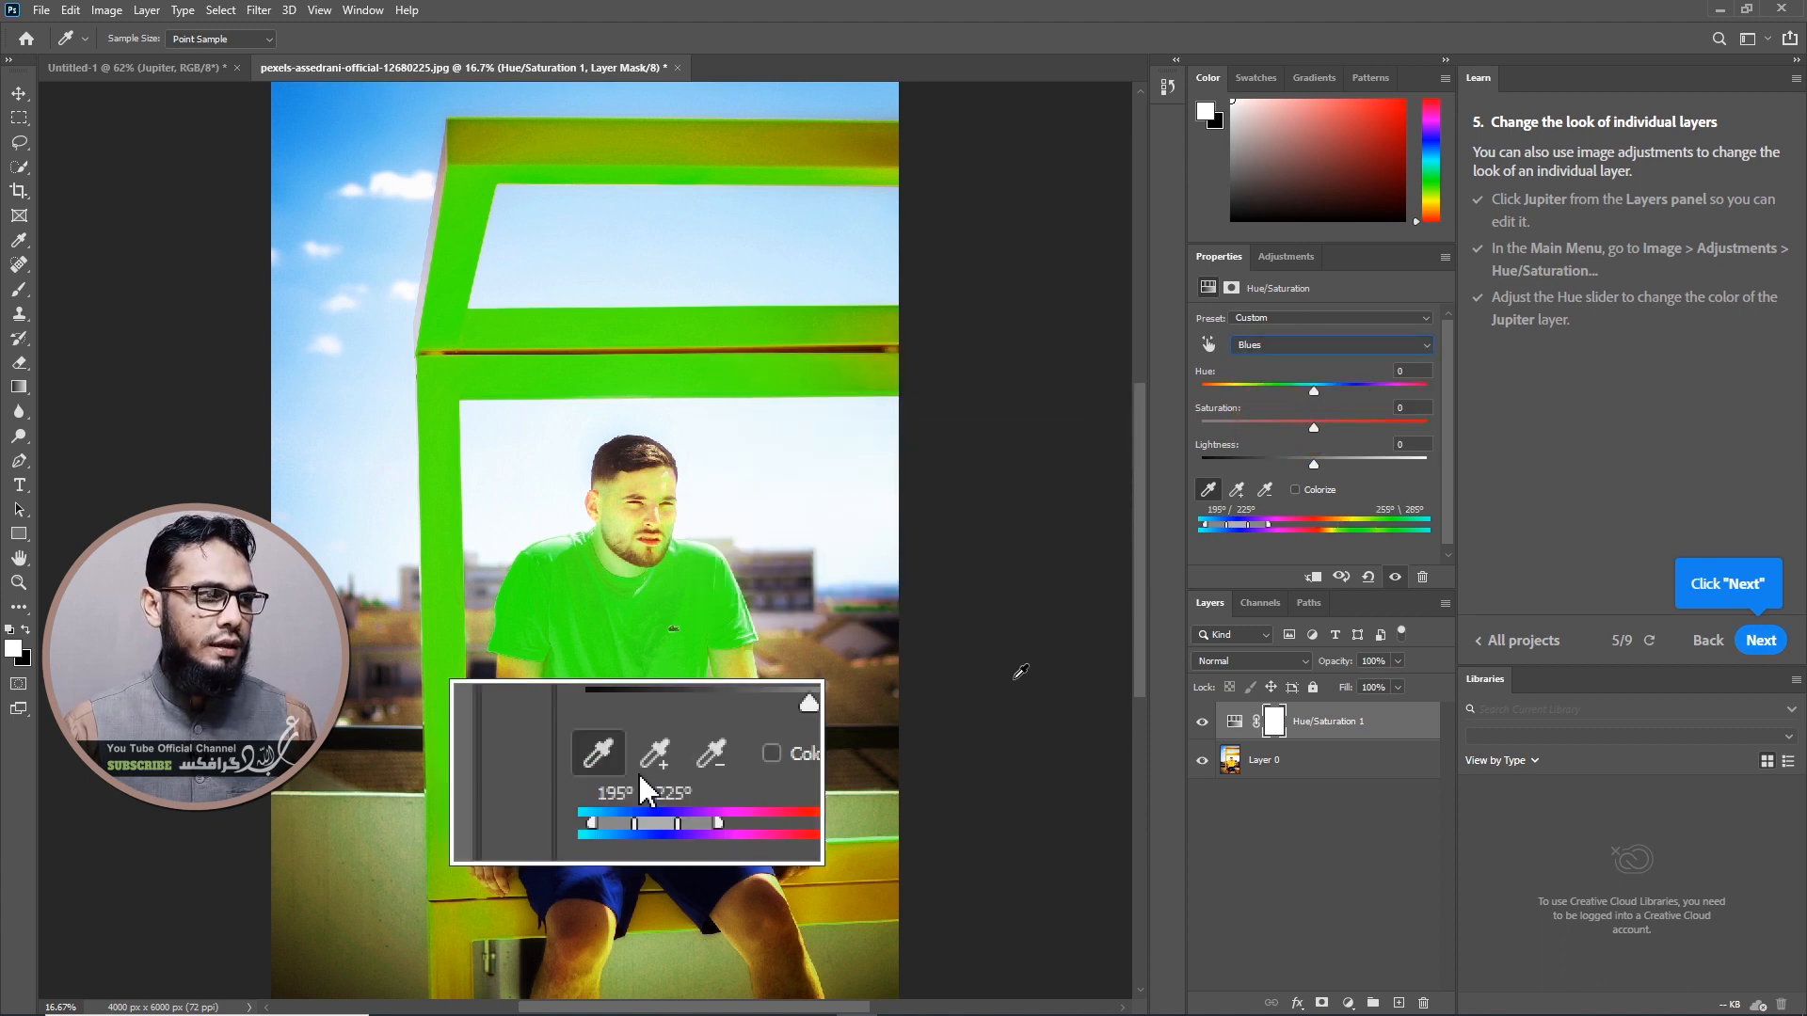
click(733, 811)
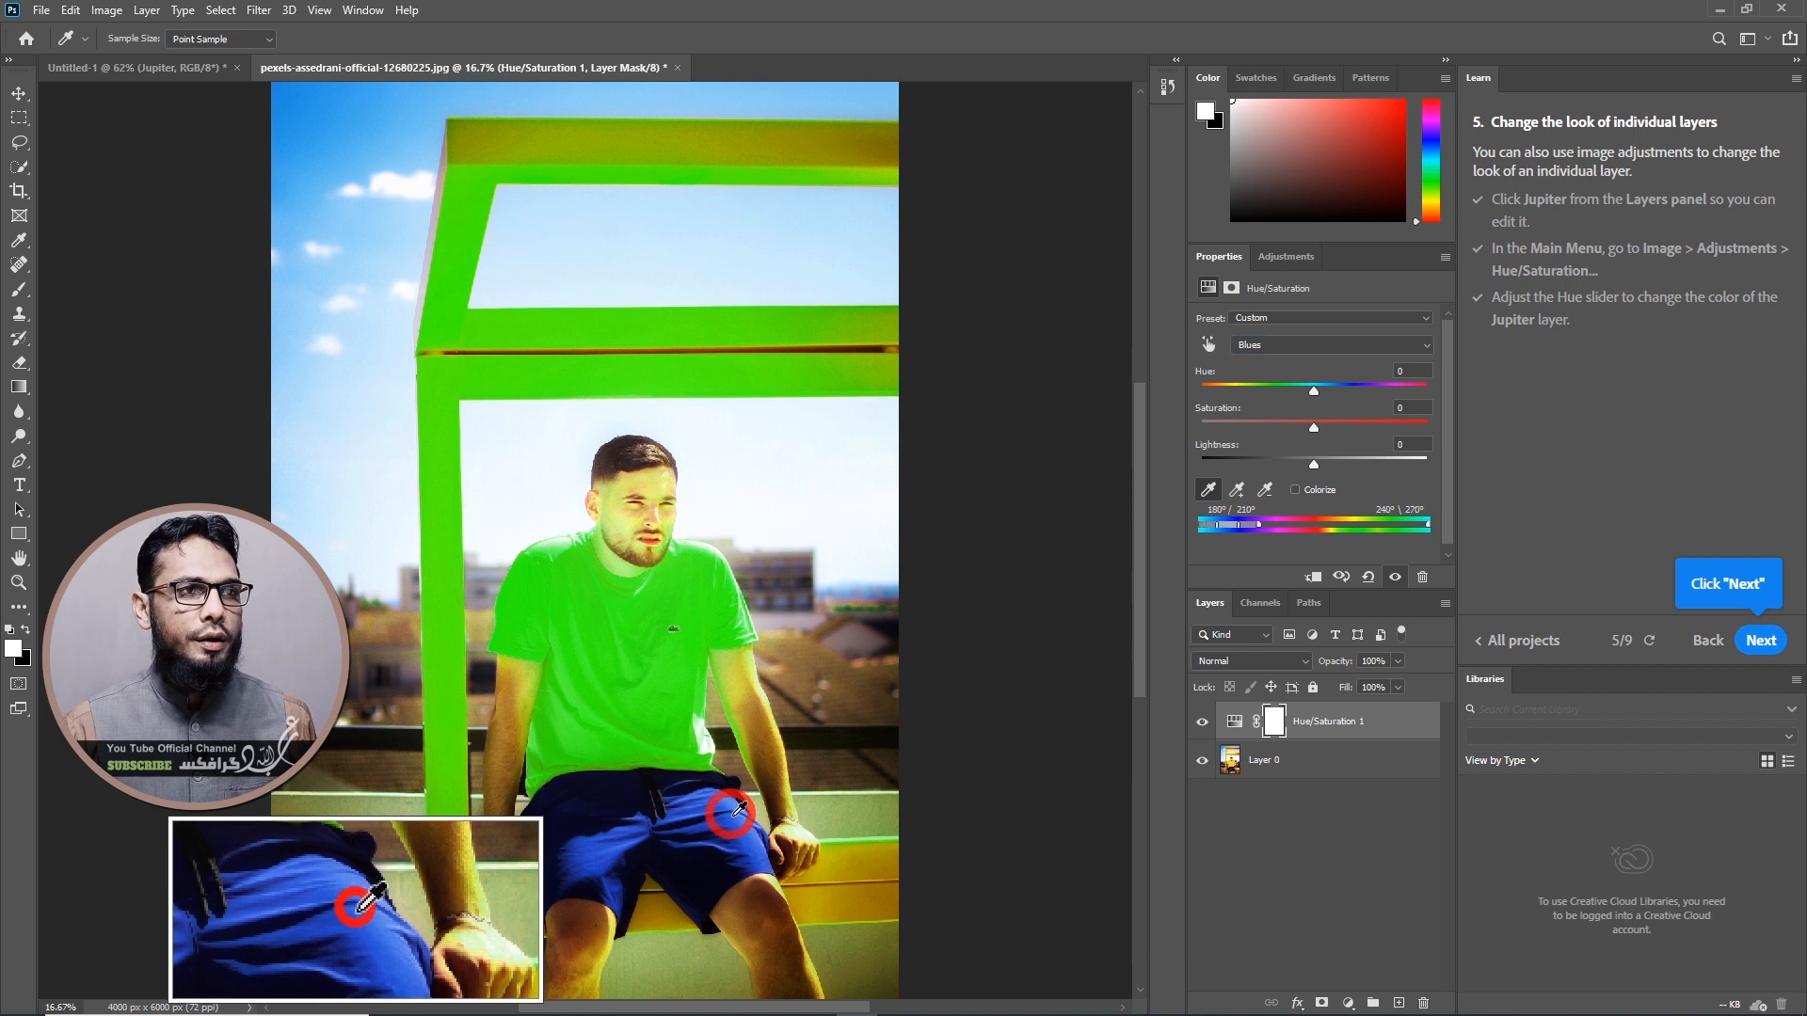
drag(1314, 391, 1239, 399)
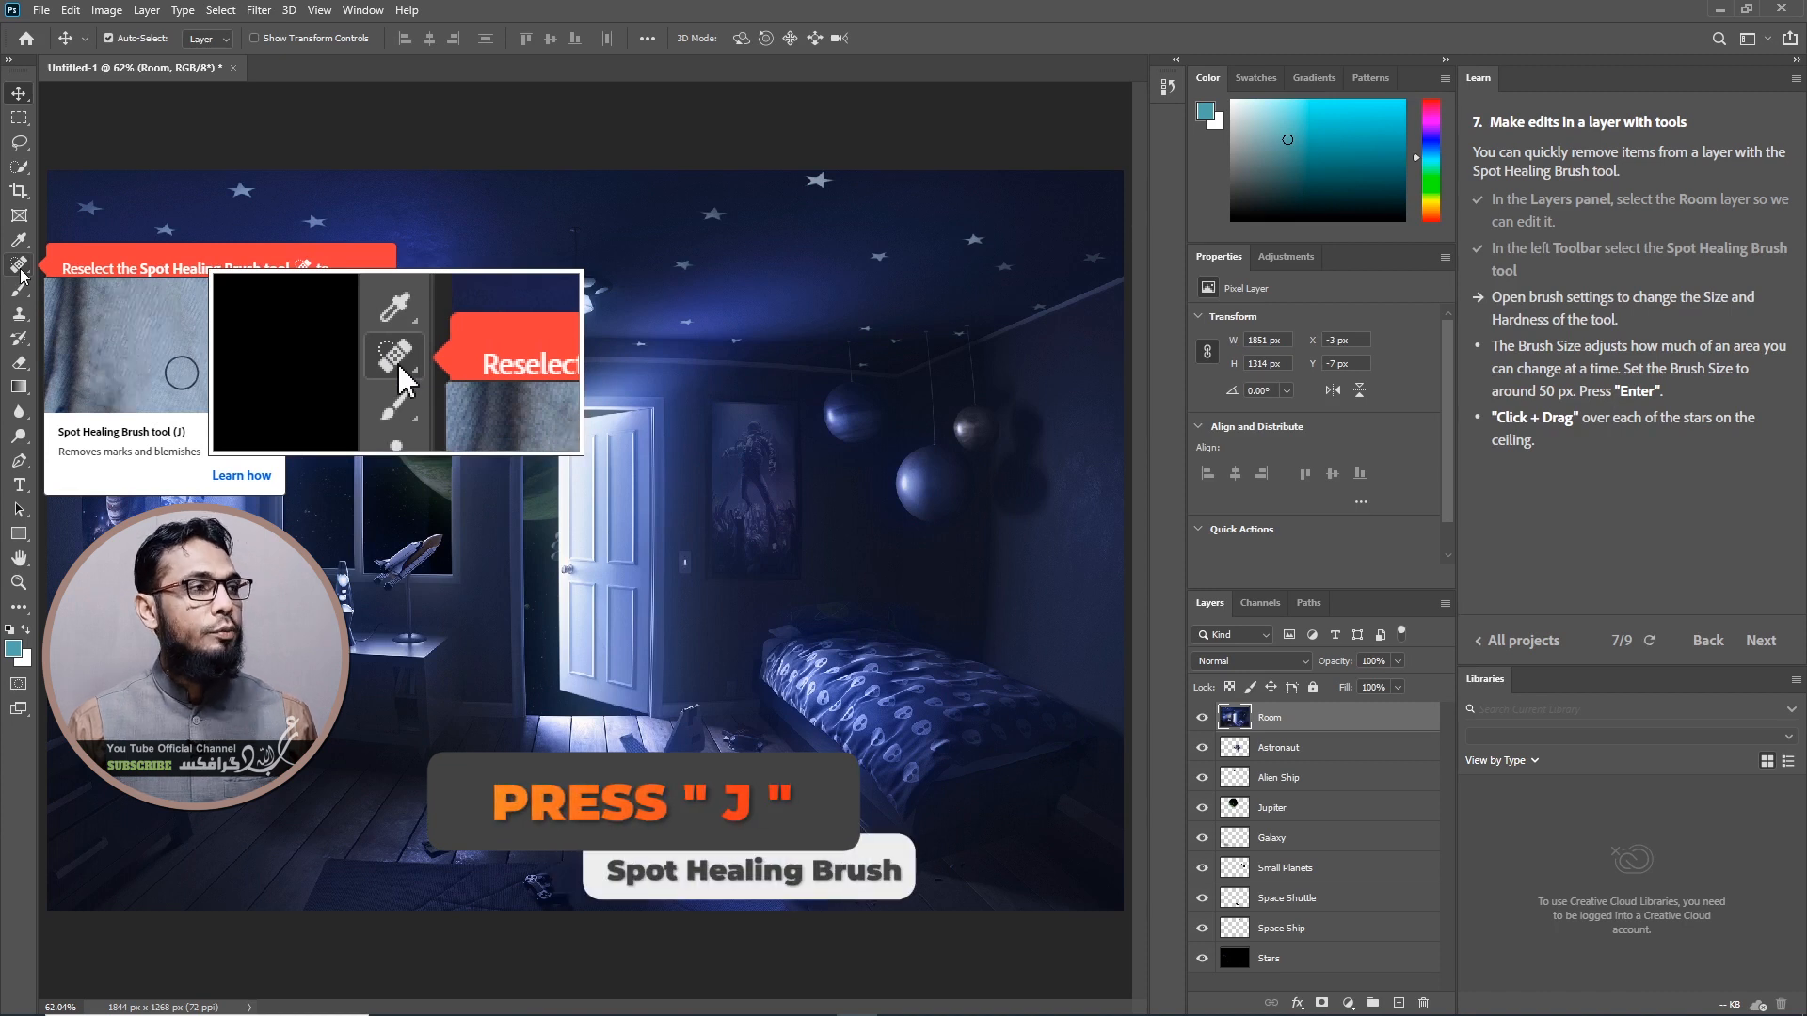
Activate the Spot Healing Brush for the Room layer and set its brush size to 50 px
click(20, 269)
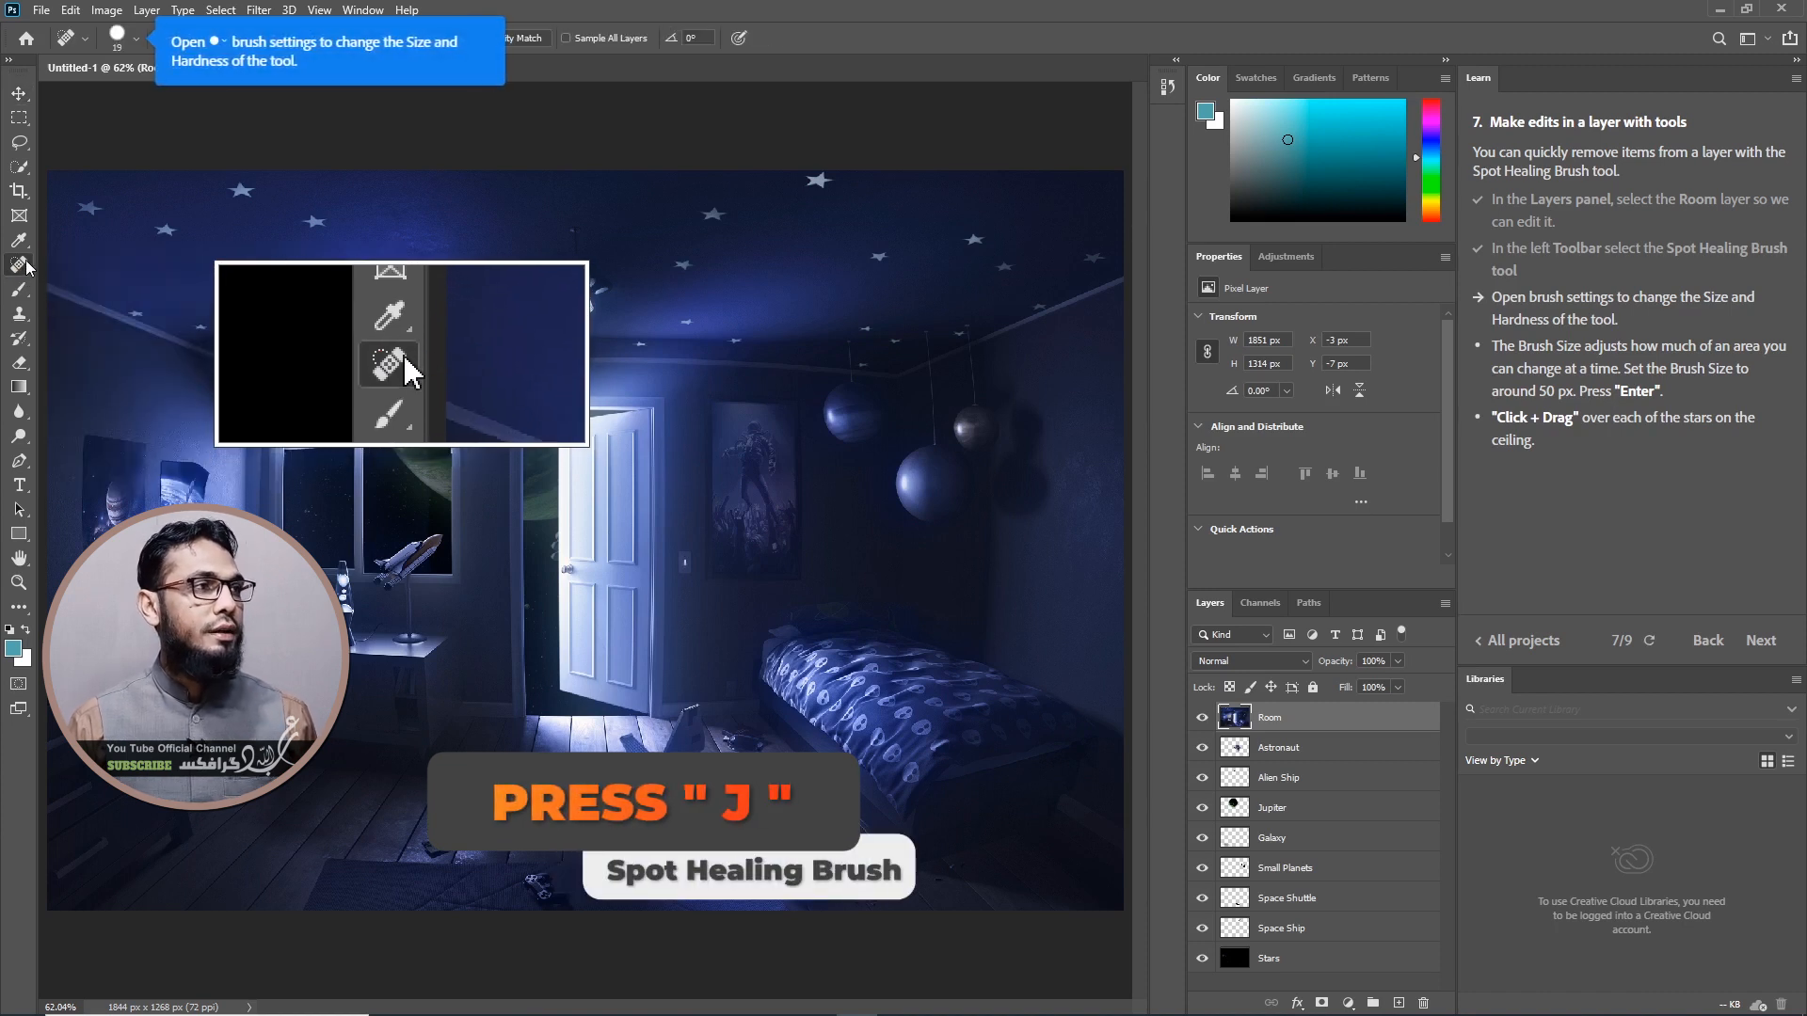
click(138, 41)
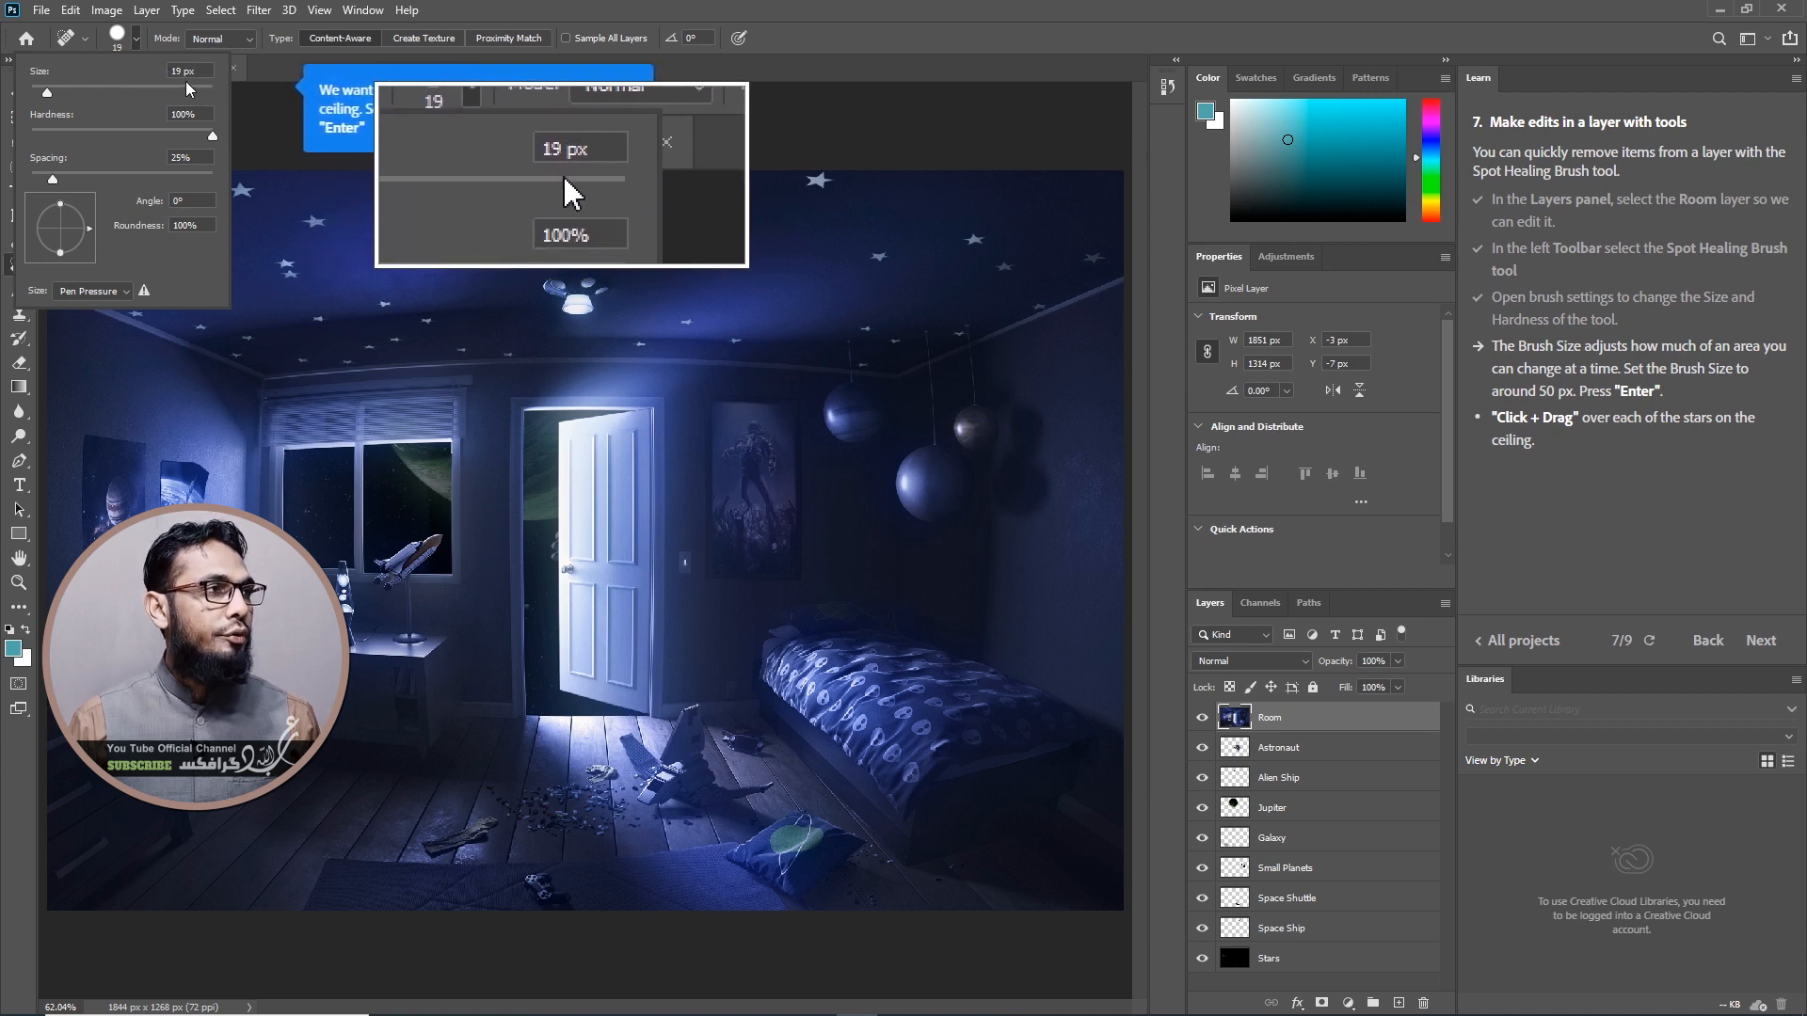
click(168, 68)
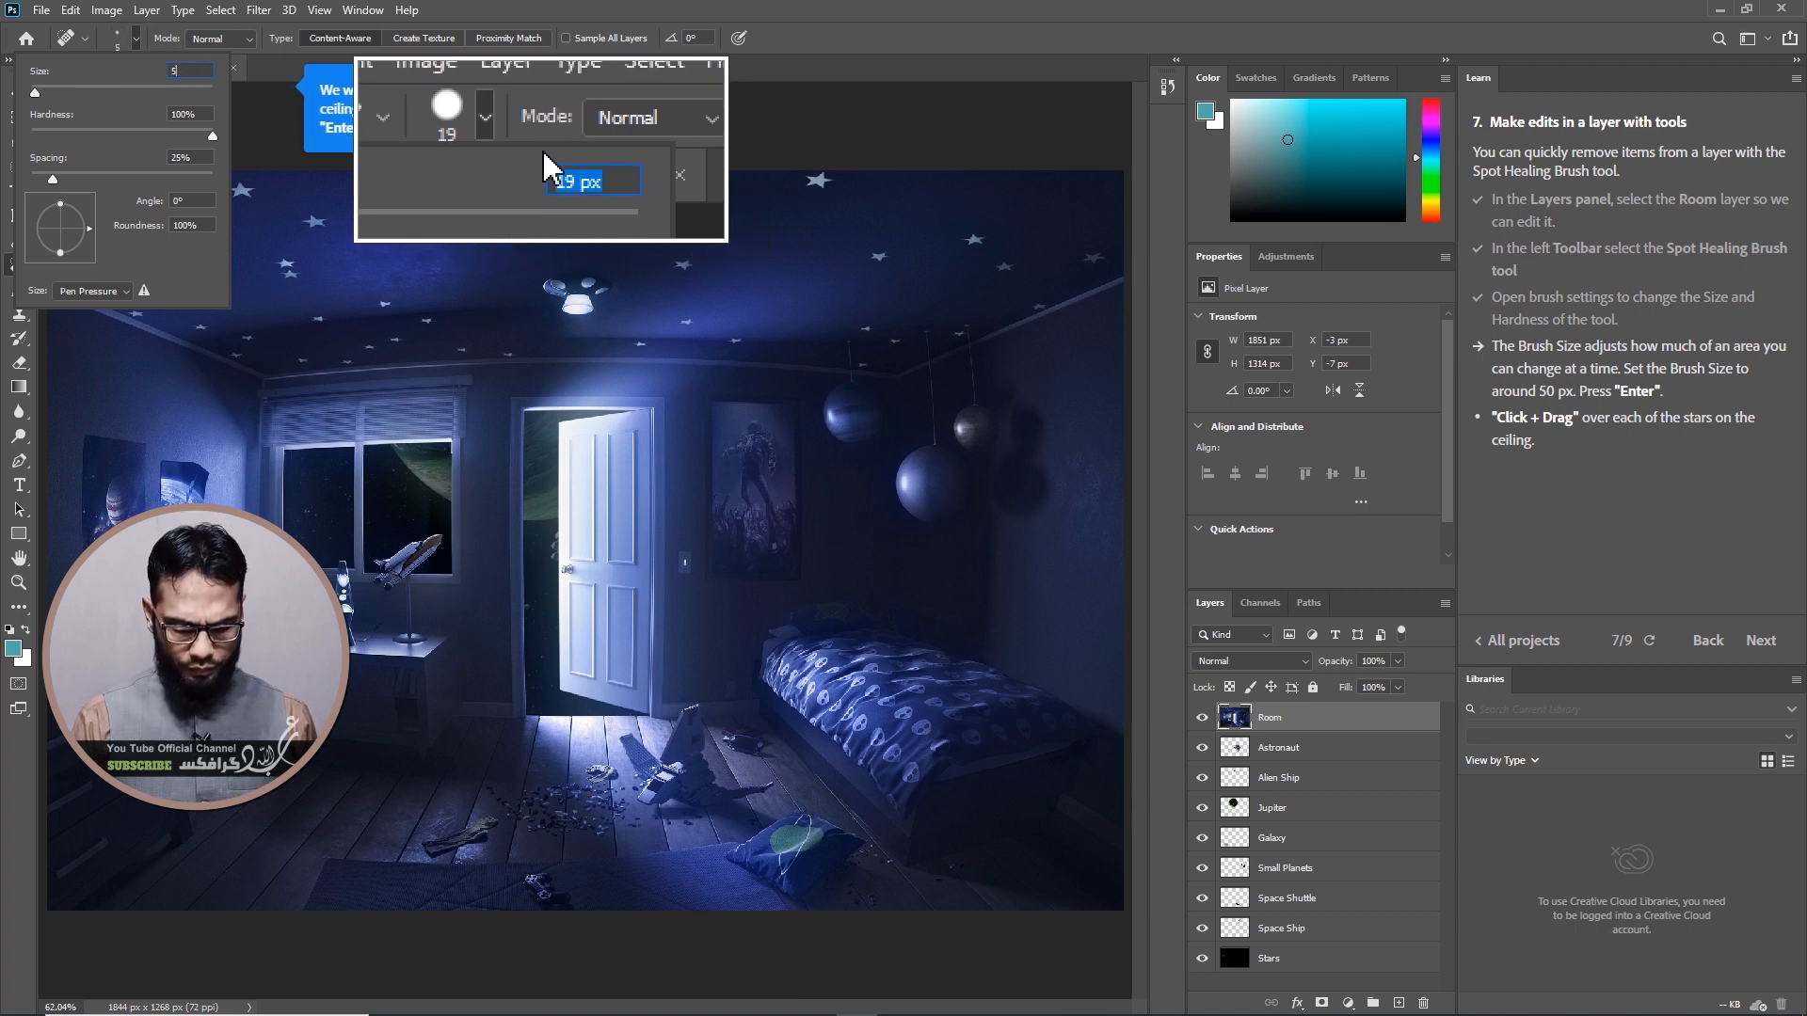
text(50)
key(Tab)
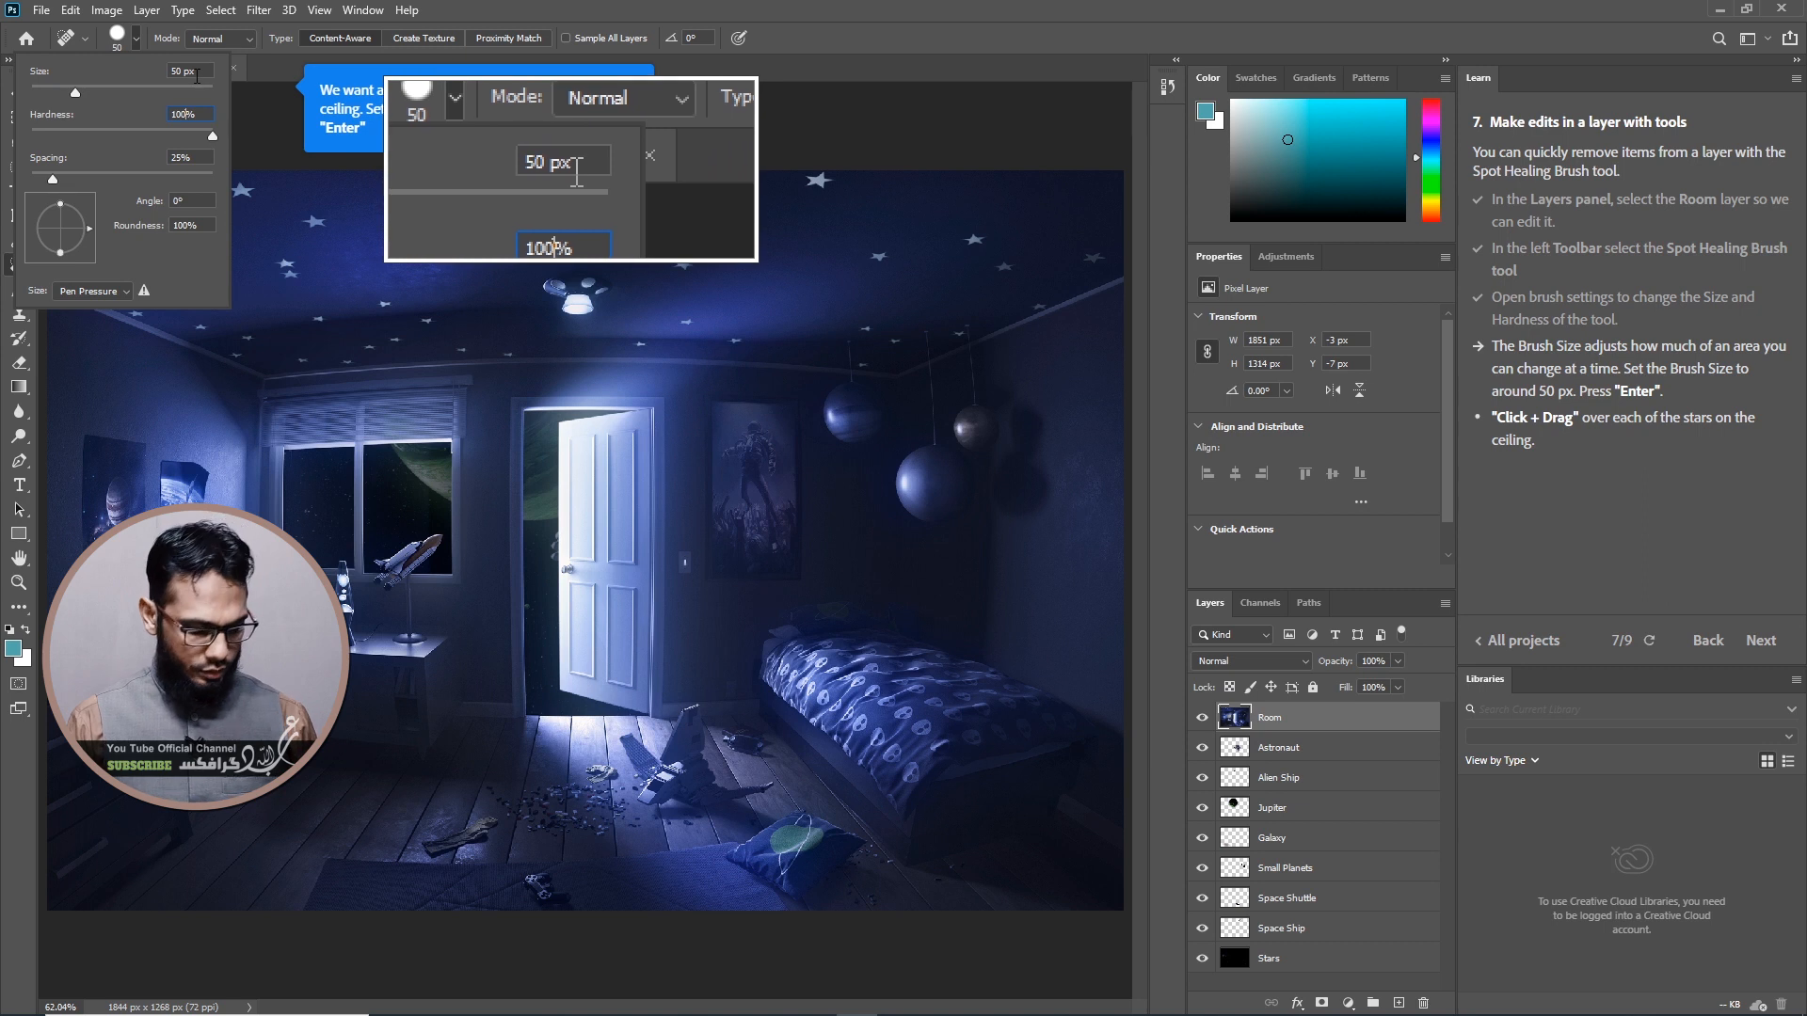
key(Return)
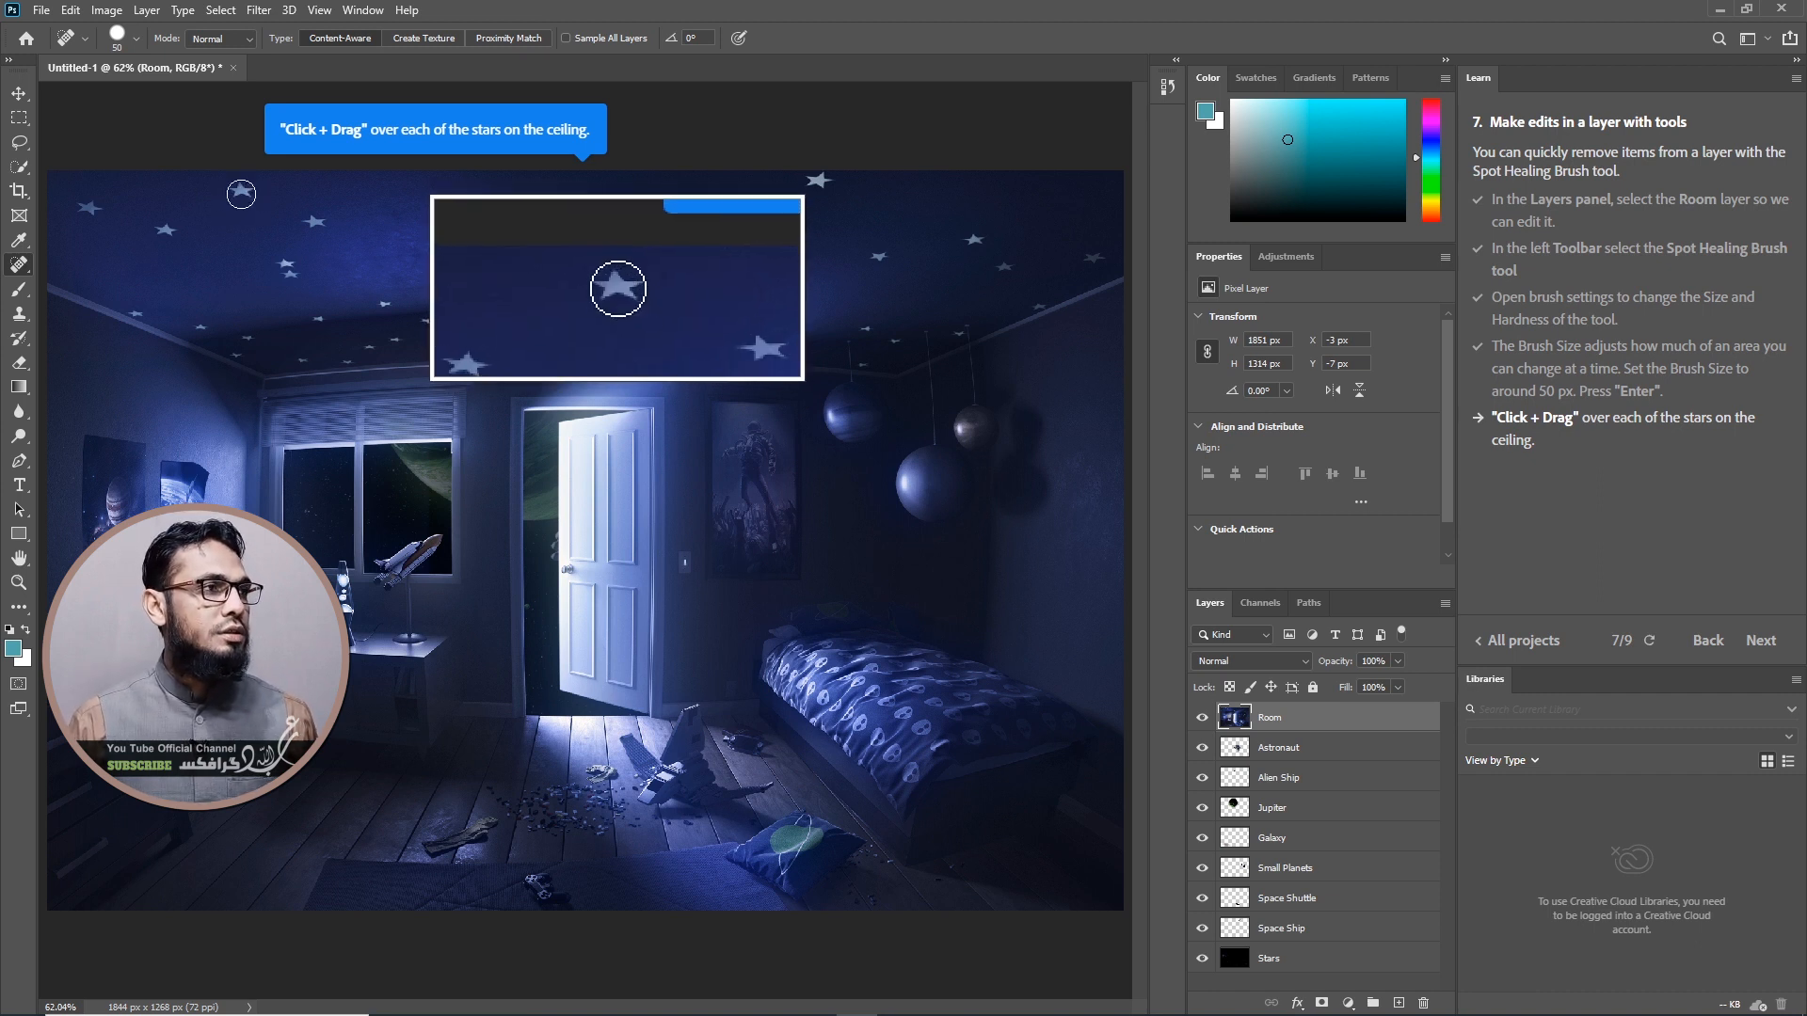
Remove the stars across the ceiling and along its edges on the Room layer with the Spot Healing Brush
mouse_move(241, 191)
mouse_down()
mouse_move(322, 229)
mouse_move(284, 271)
mouse_up()
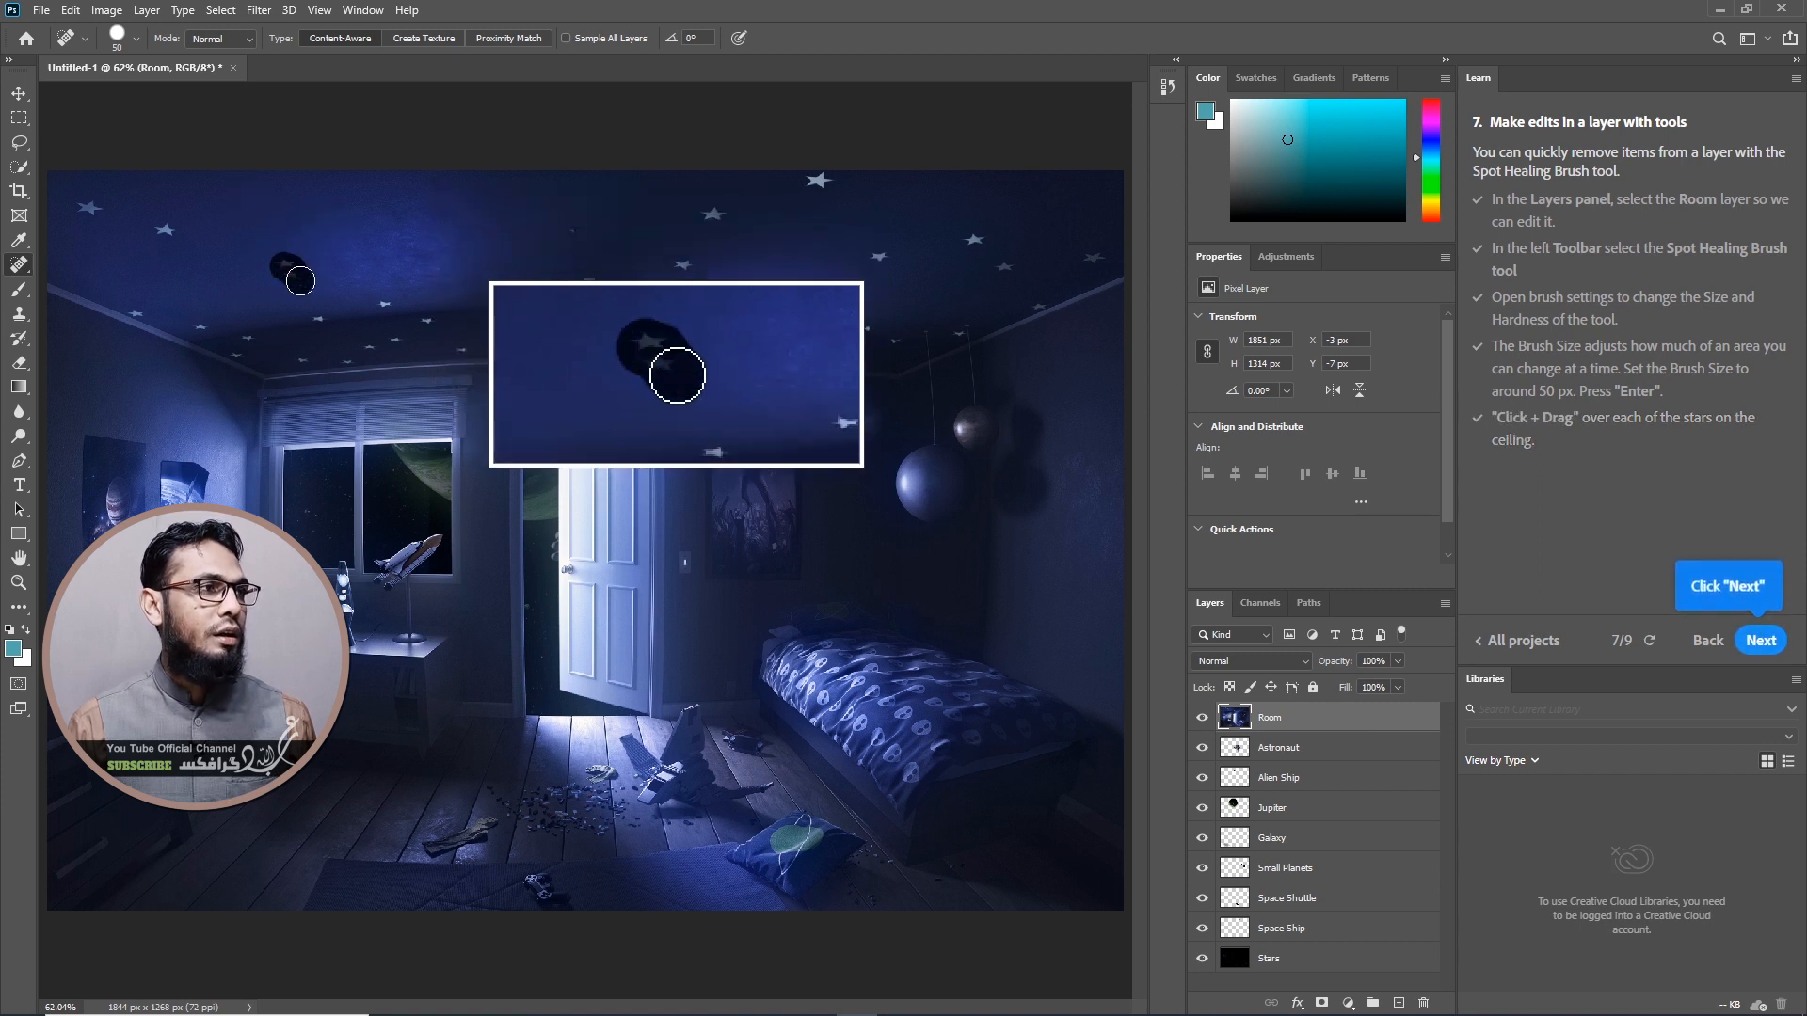
click(167, 253)
click(90, 208)
click(819, 180)
click(707, 214)
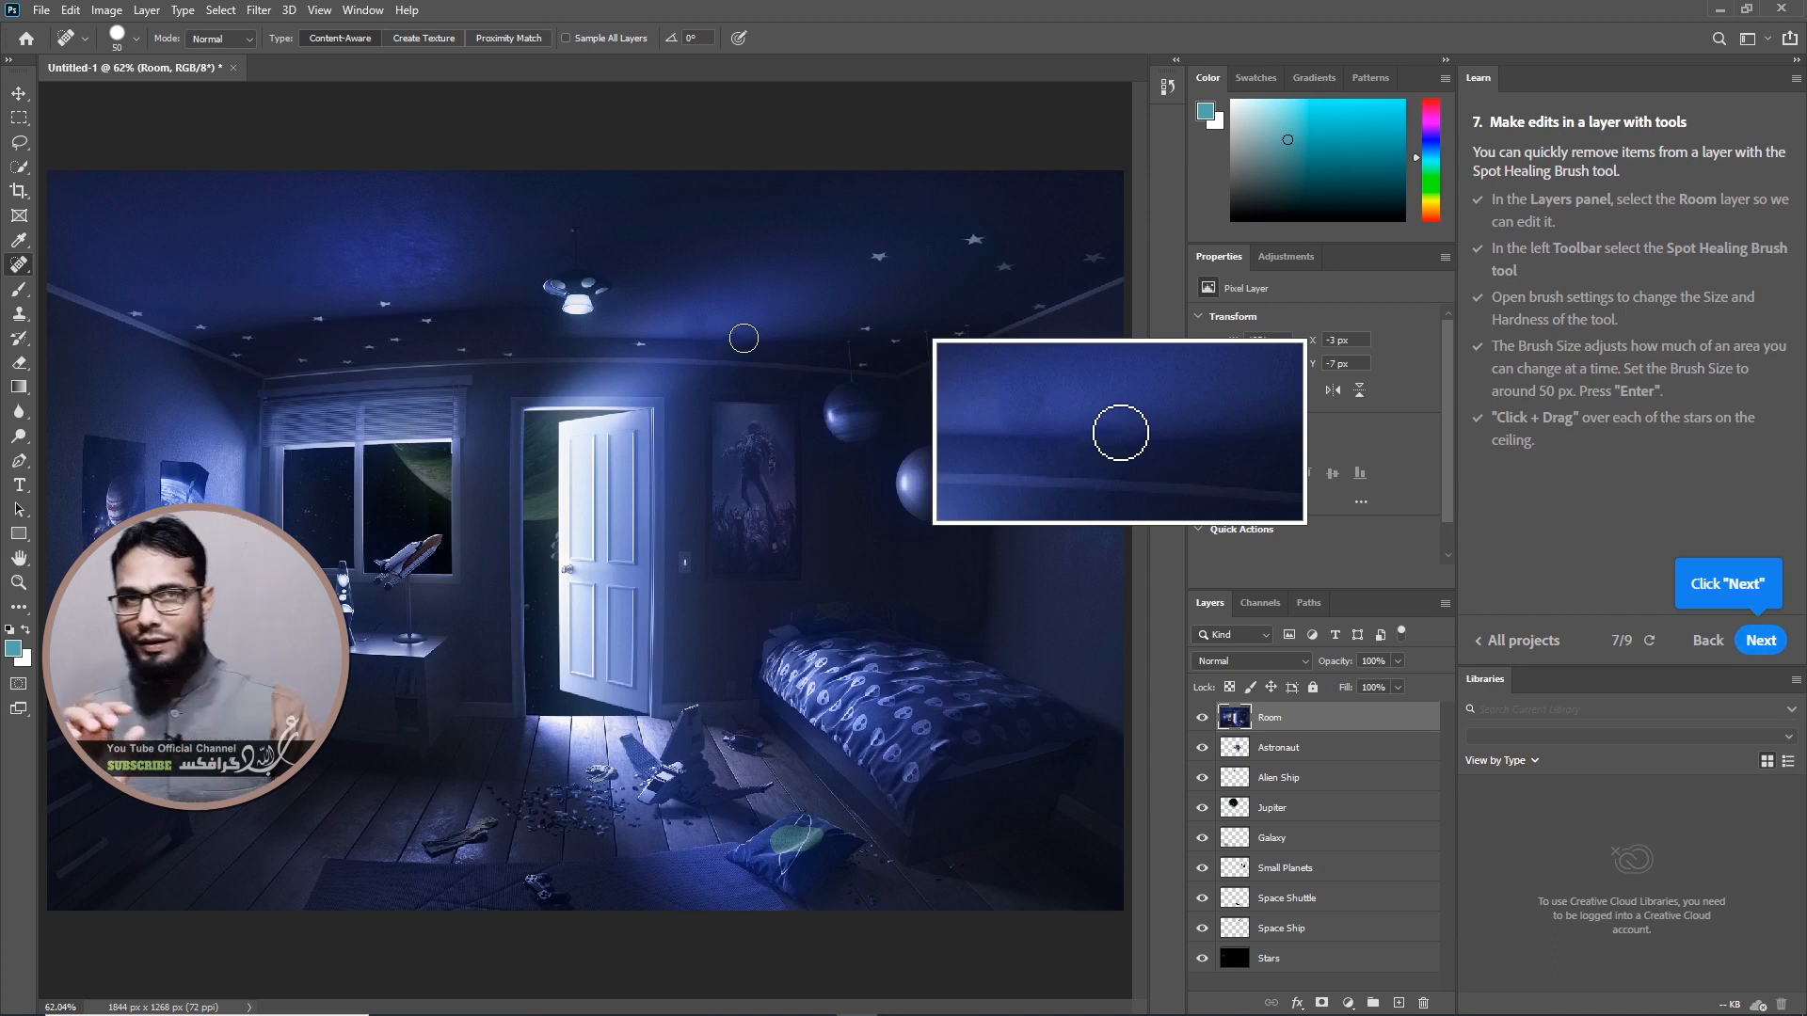
mouse_move(880, 252)
mouse_down()
mouse_move(882, 268)
mouse_move(968, 242)
mouse_up()
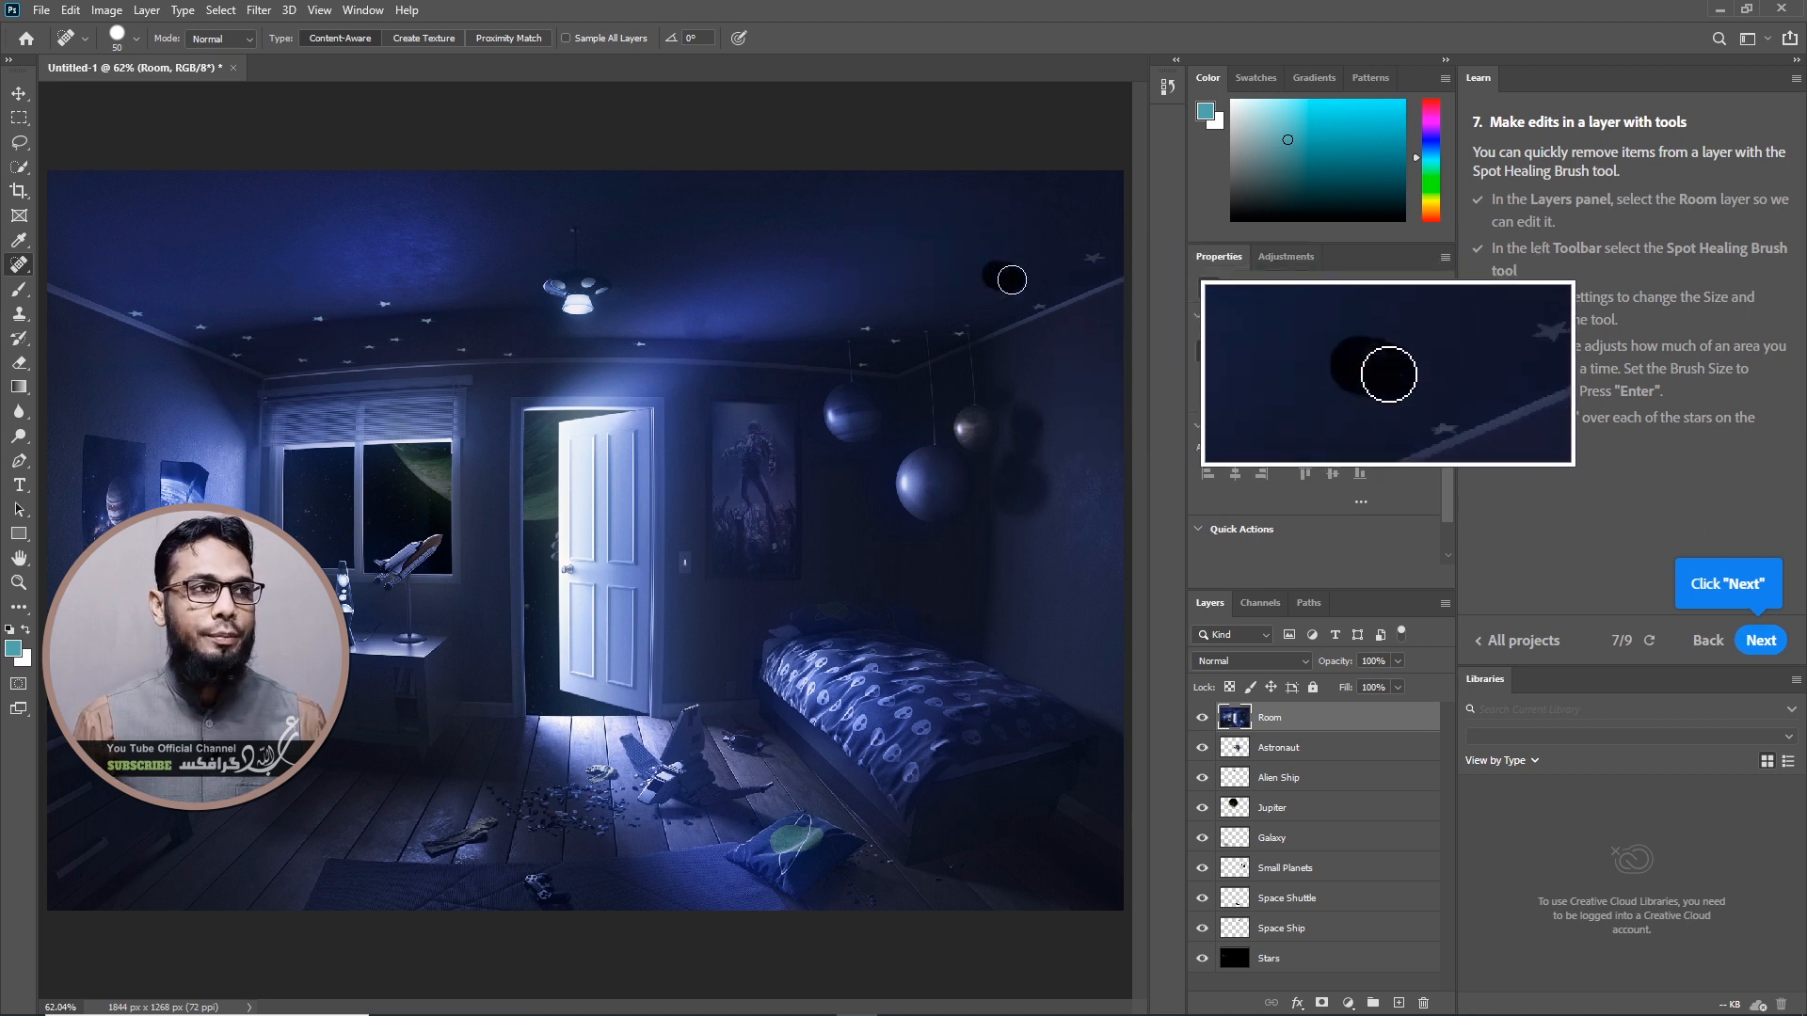
drag(877, 328, 889, 345)
drag(379, 305, 436, 323)
drag(308, 311, 330, 314)
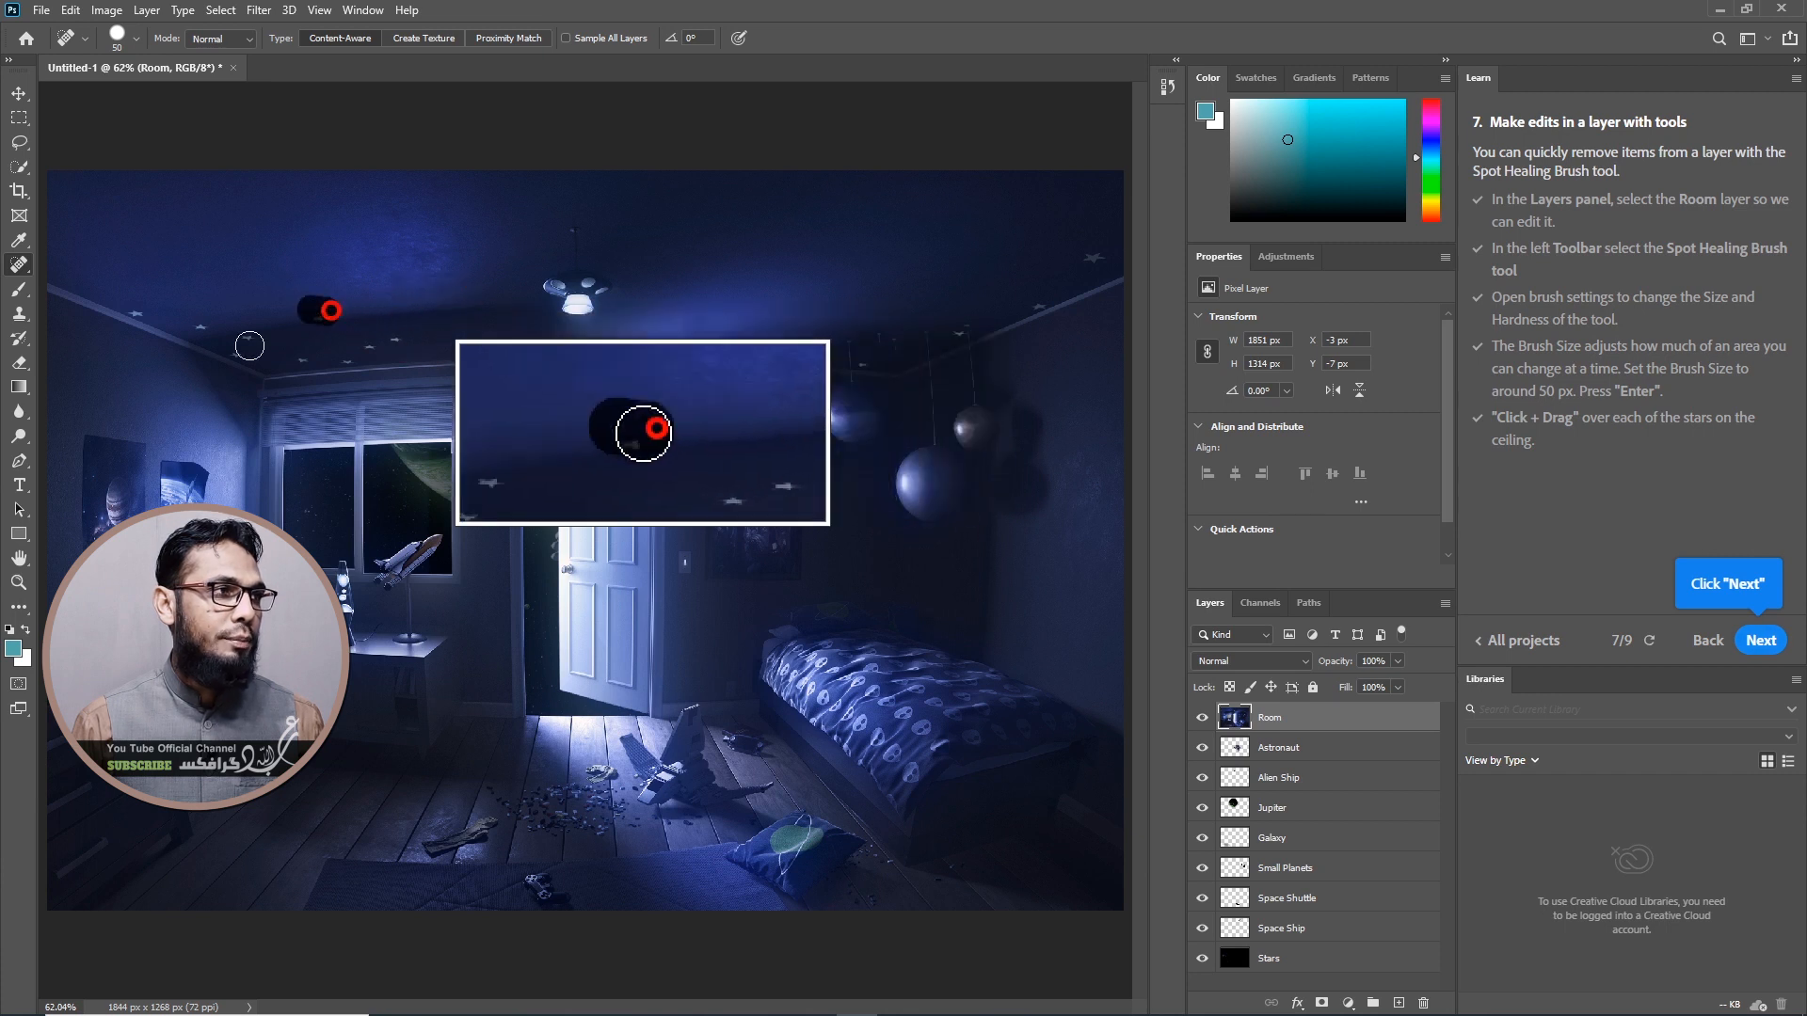
click(249, 339)
drag(208, 322, 135, 315)
mouse_move(234, 356)
mouse_down()
mouse_move(397, 337)
mouse_move(365, 349)
mouse_up()
drag(492, 344, 530, 349)
click(640, 344)
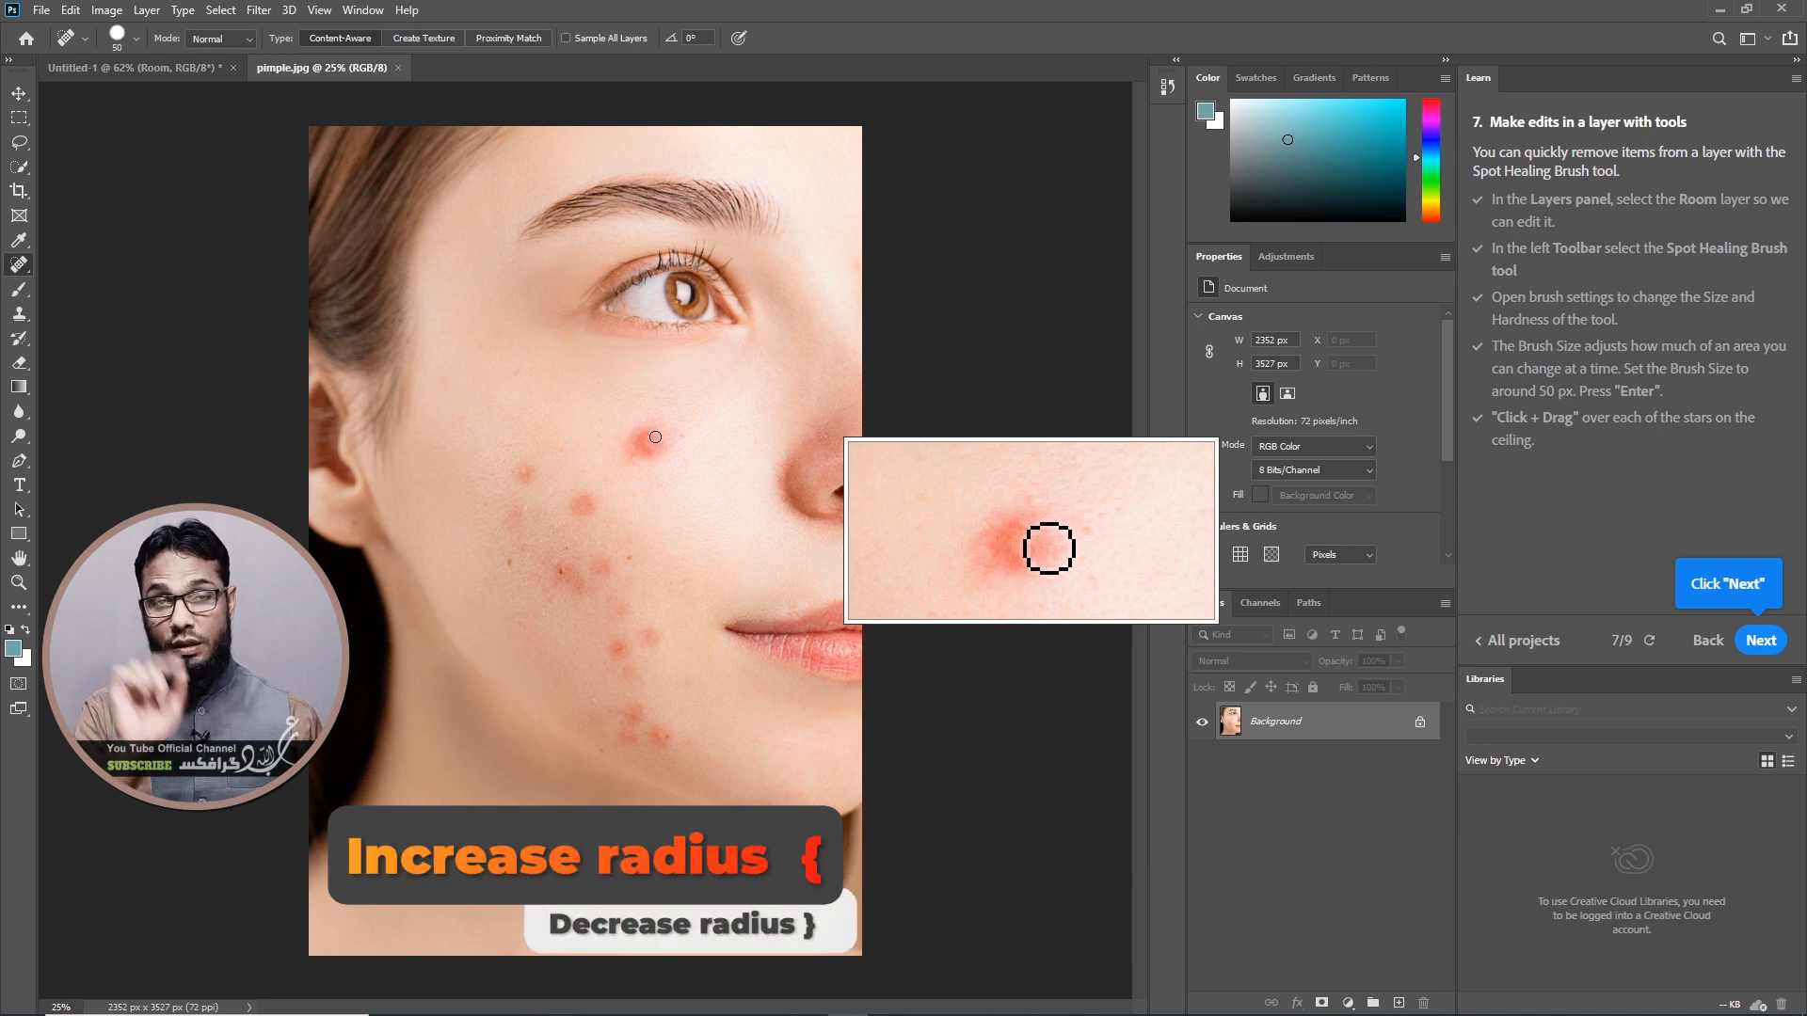
Enlarge the Spot Healing Brush to 175 px to cover the pimples in pimple.jpg
key(bracketright)
key(bracketright)
key(bracketright)
key(bracketright)
key(bracketright)
key(bracketright)
key(bracketright)
key(bracketright)
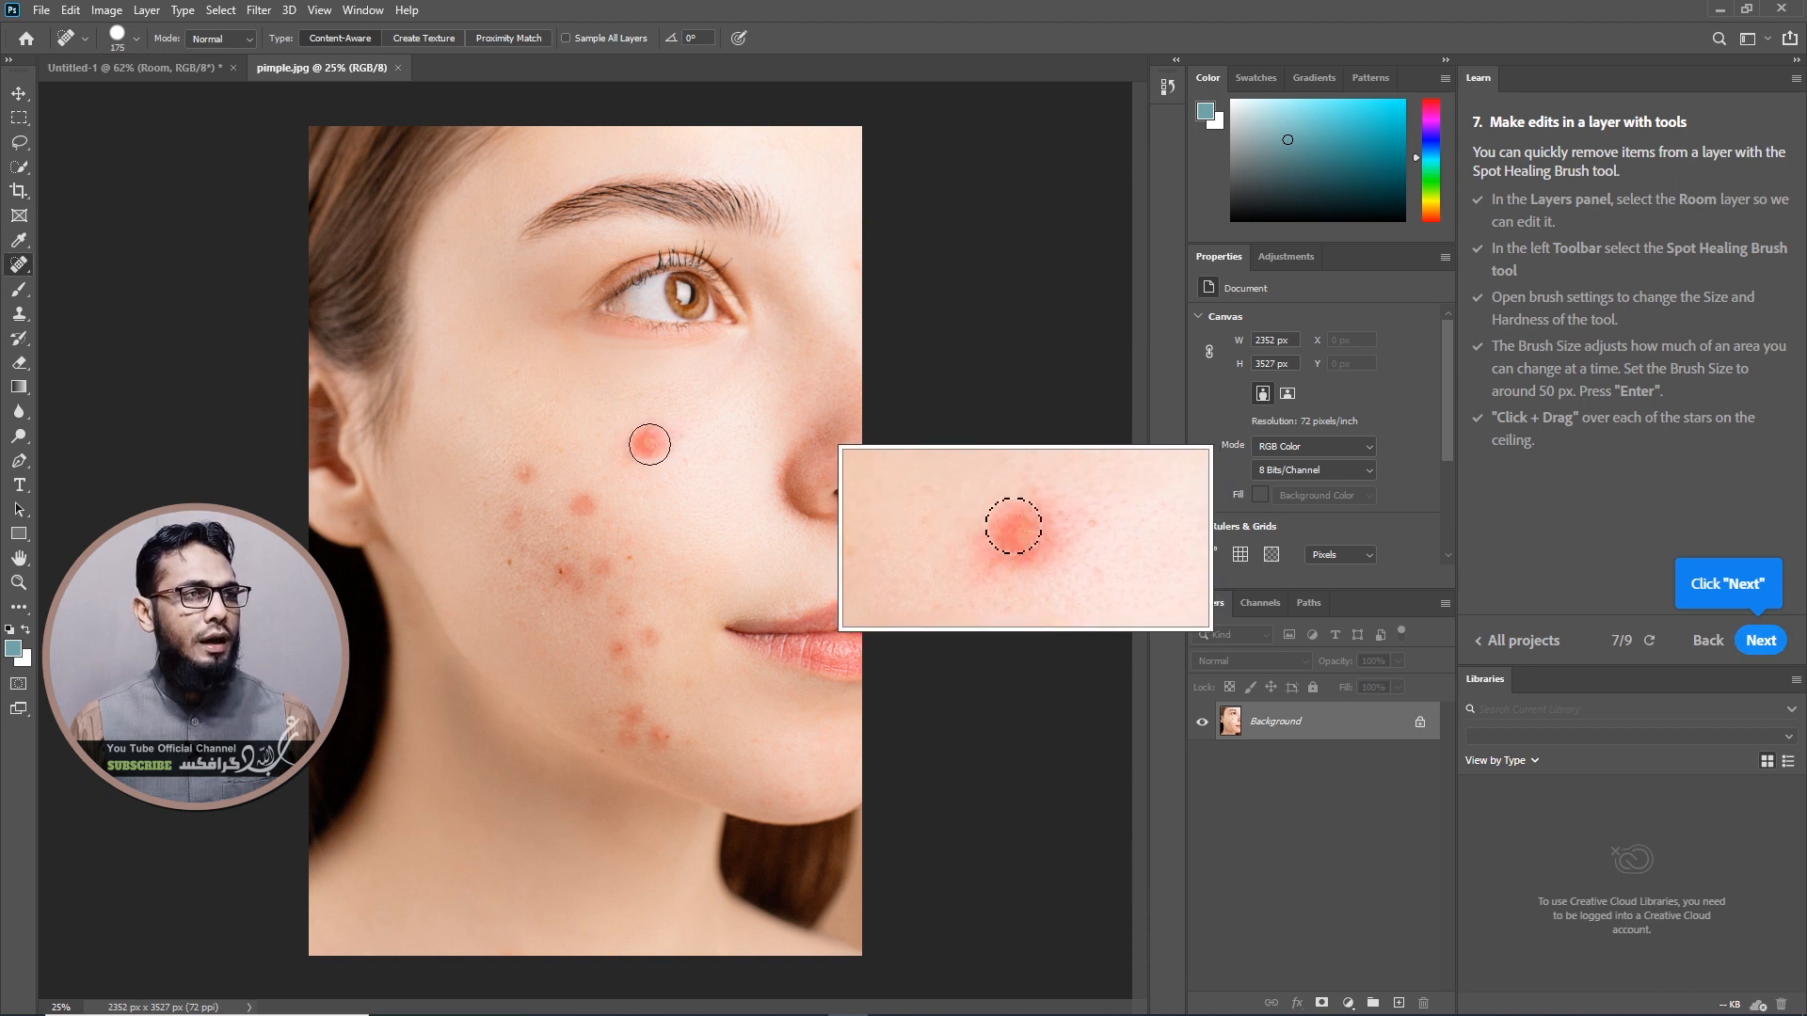
Heal the red pimples on the woman's cheek and jaw in pimple.jpg with the Spot Healing Brush
click(649, 445)
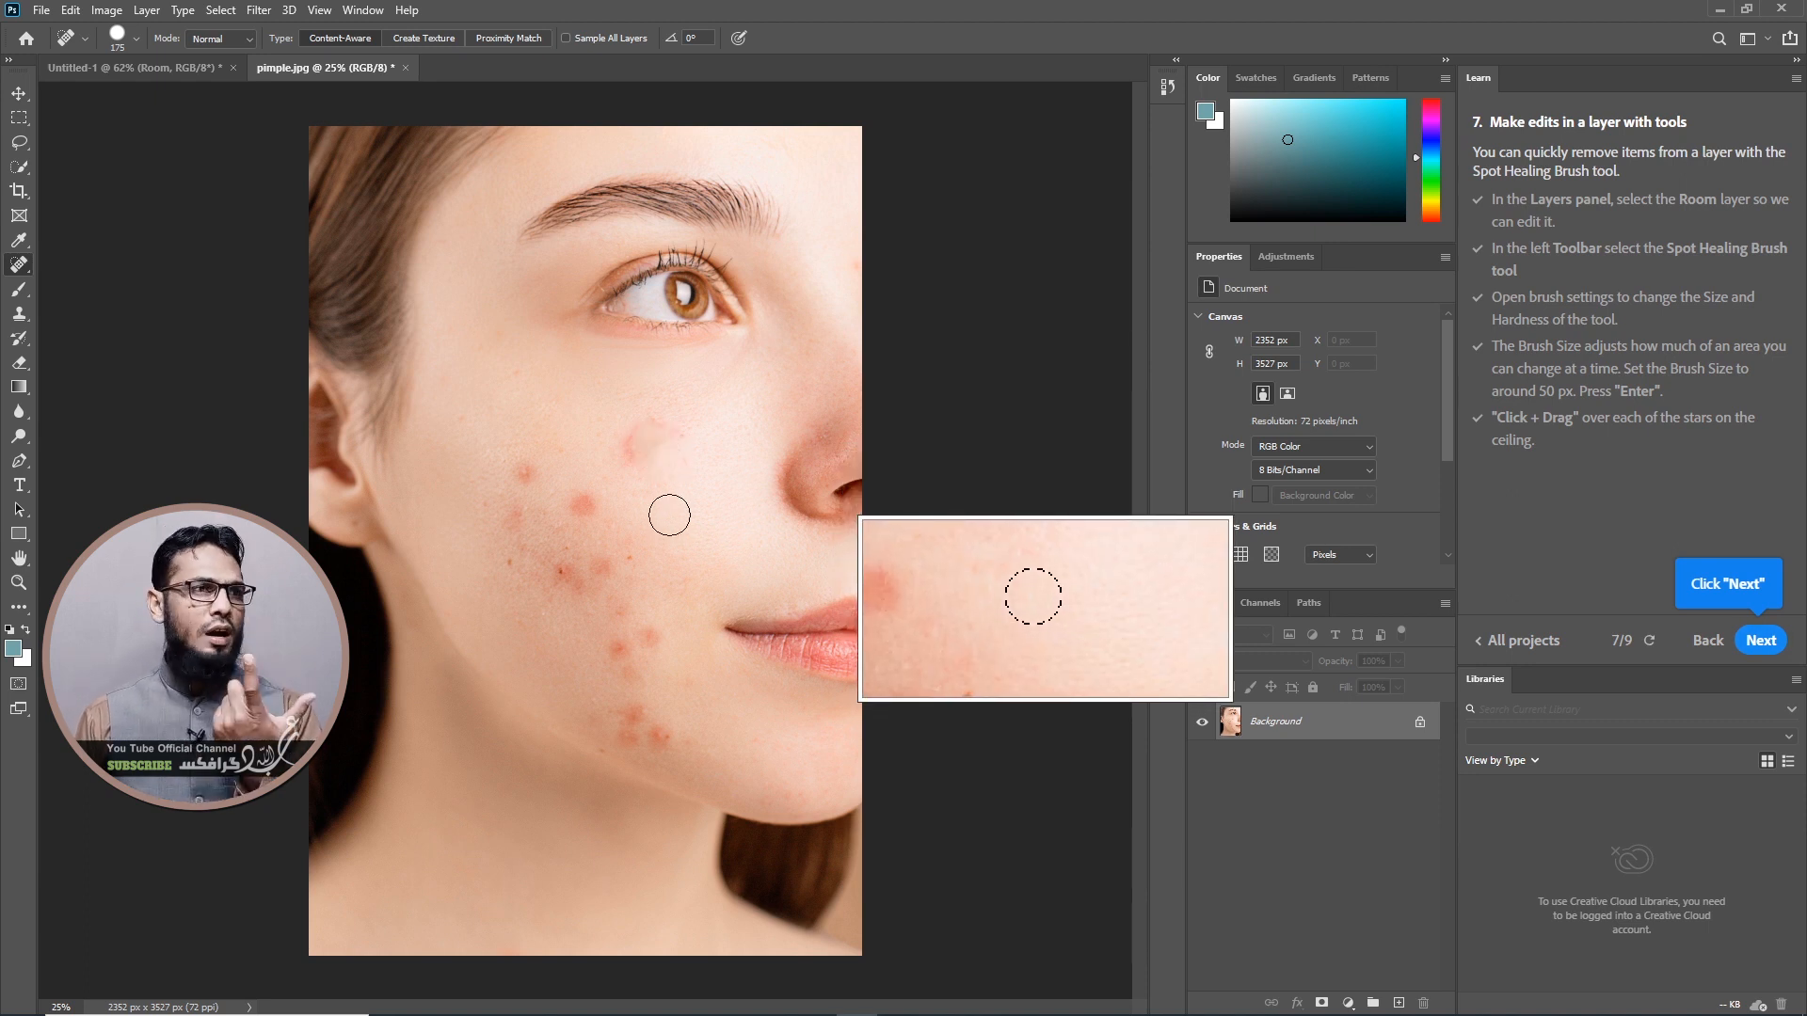
click(583, 505)
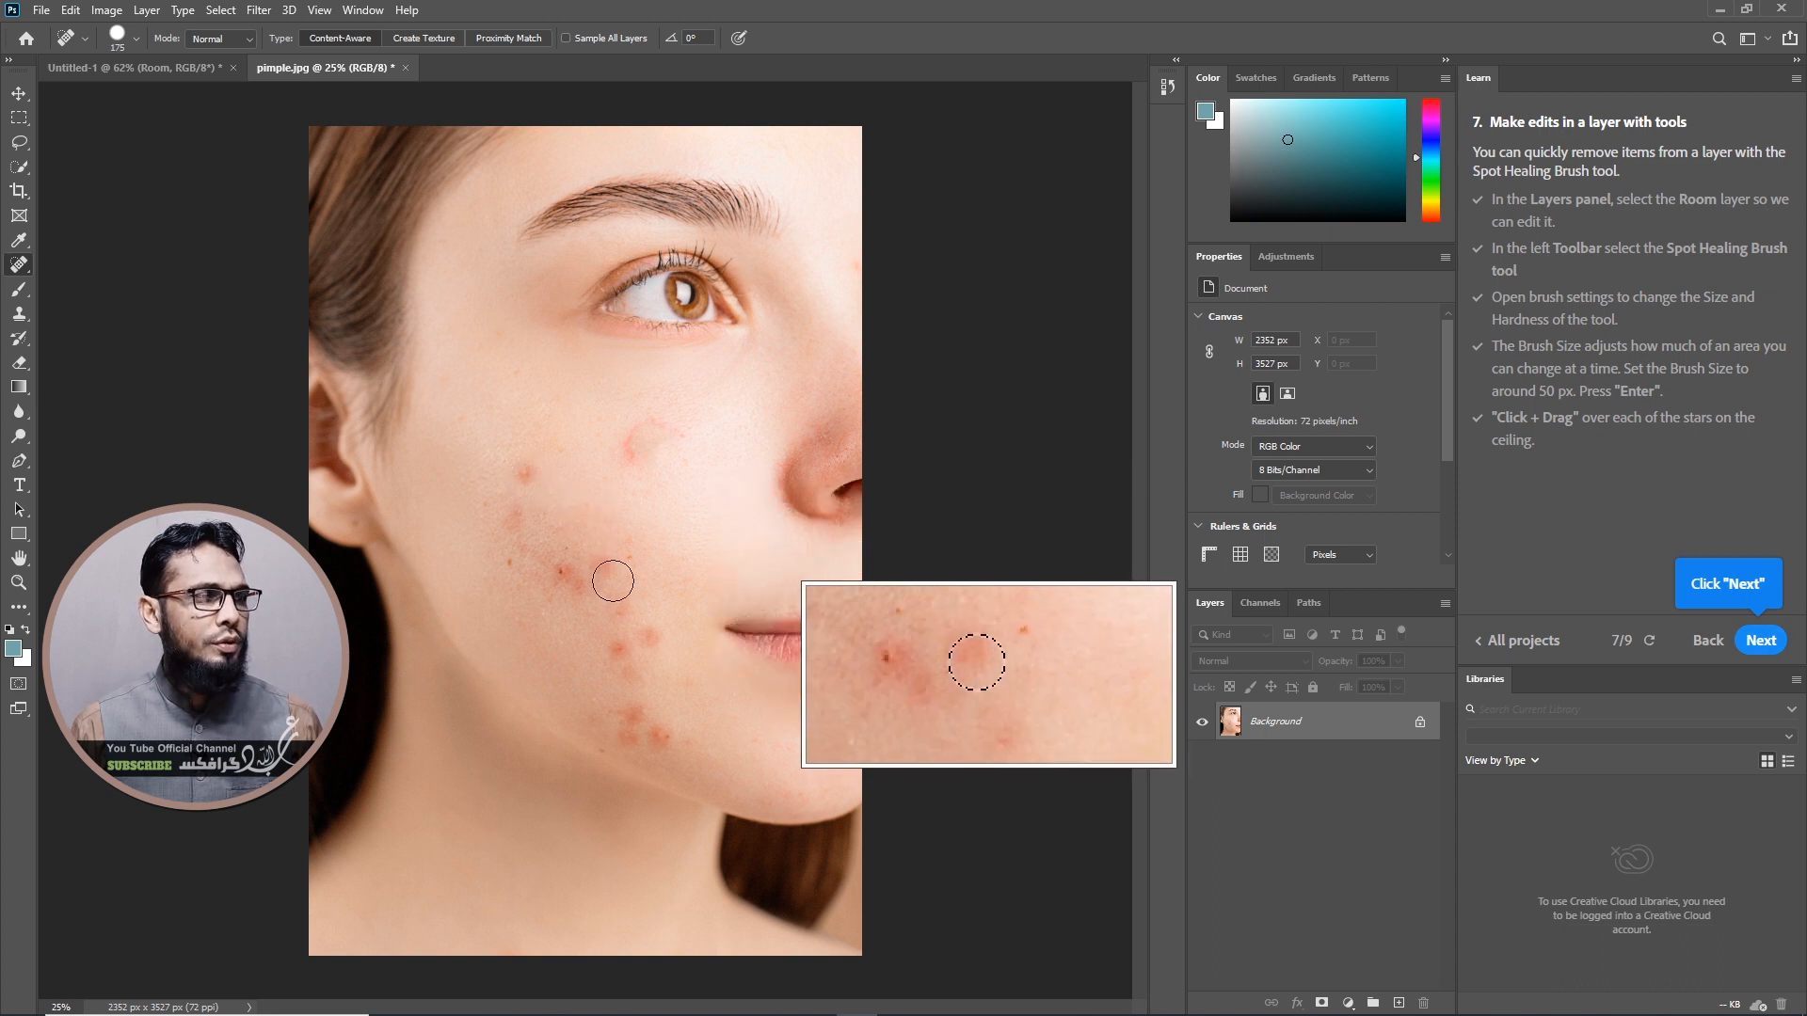
click(615, 641)
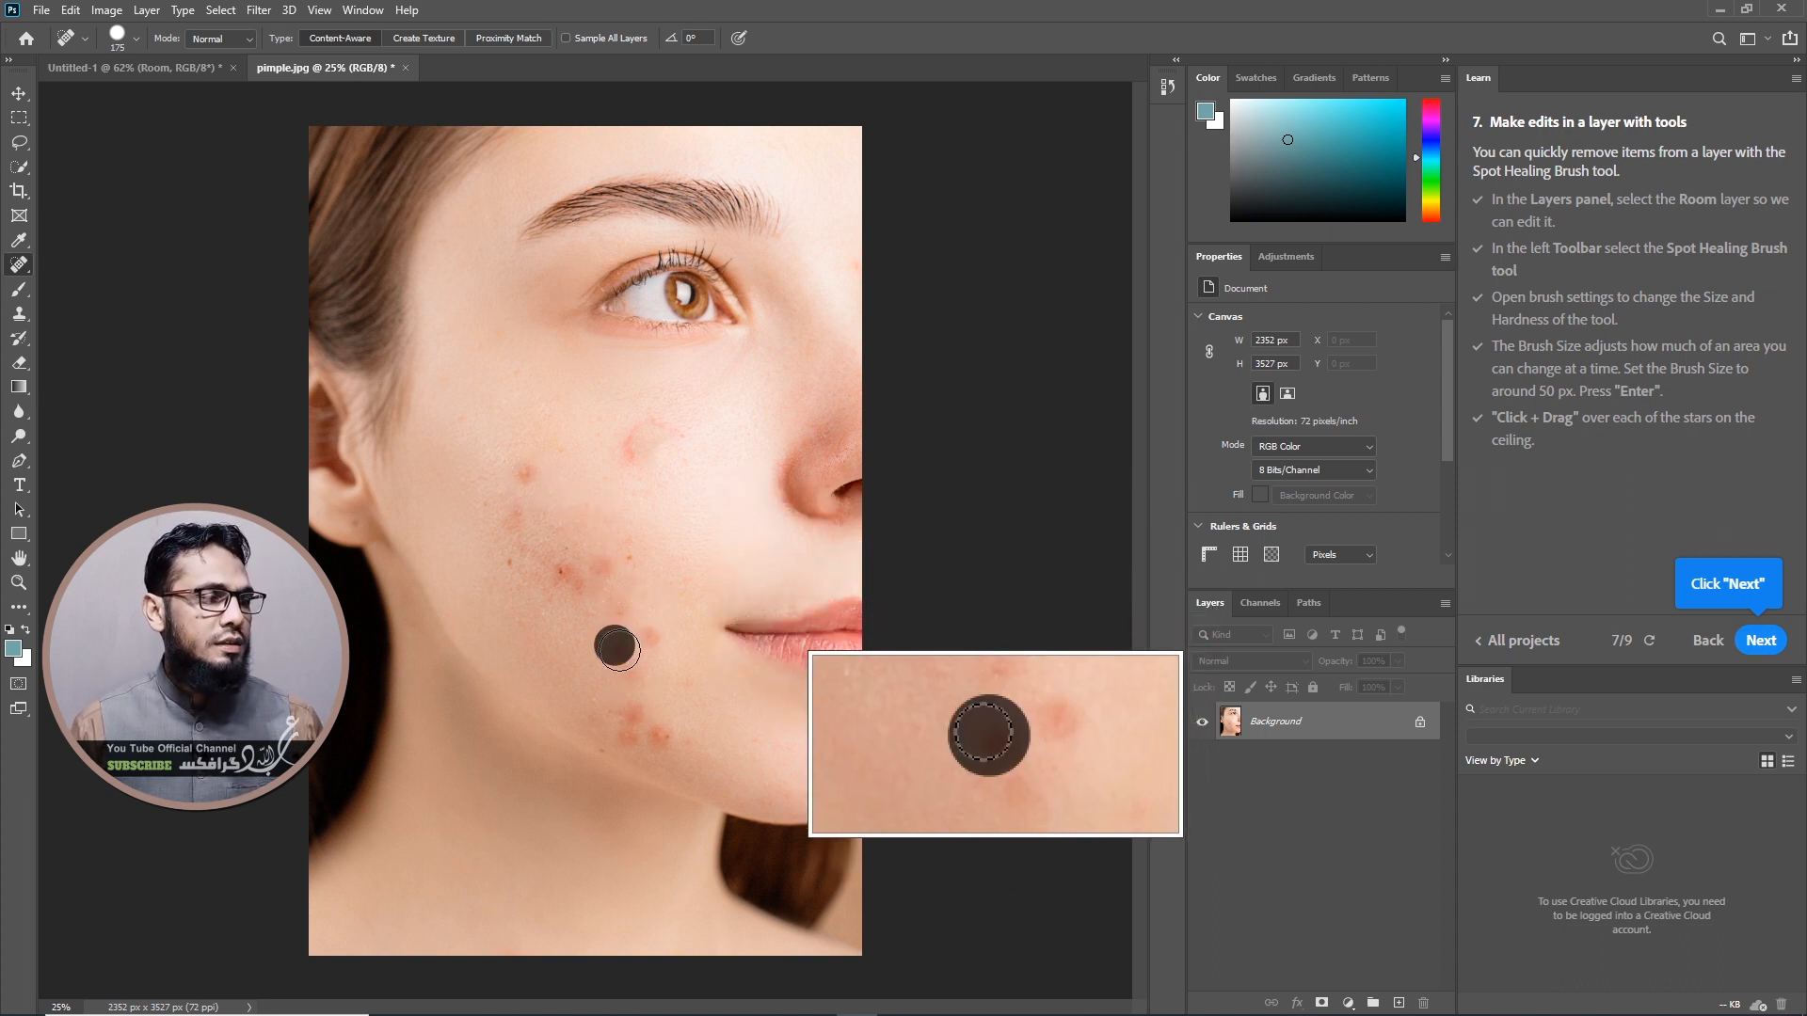
click(645, 634)
click(633, 670)
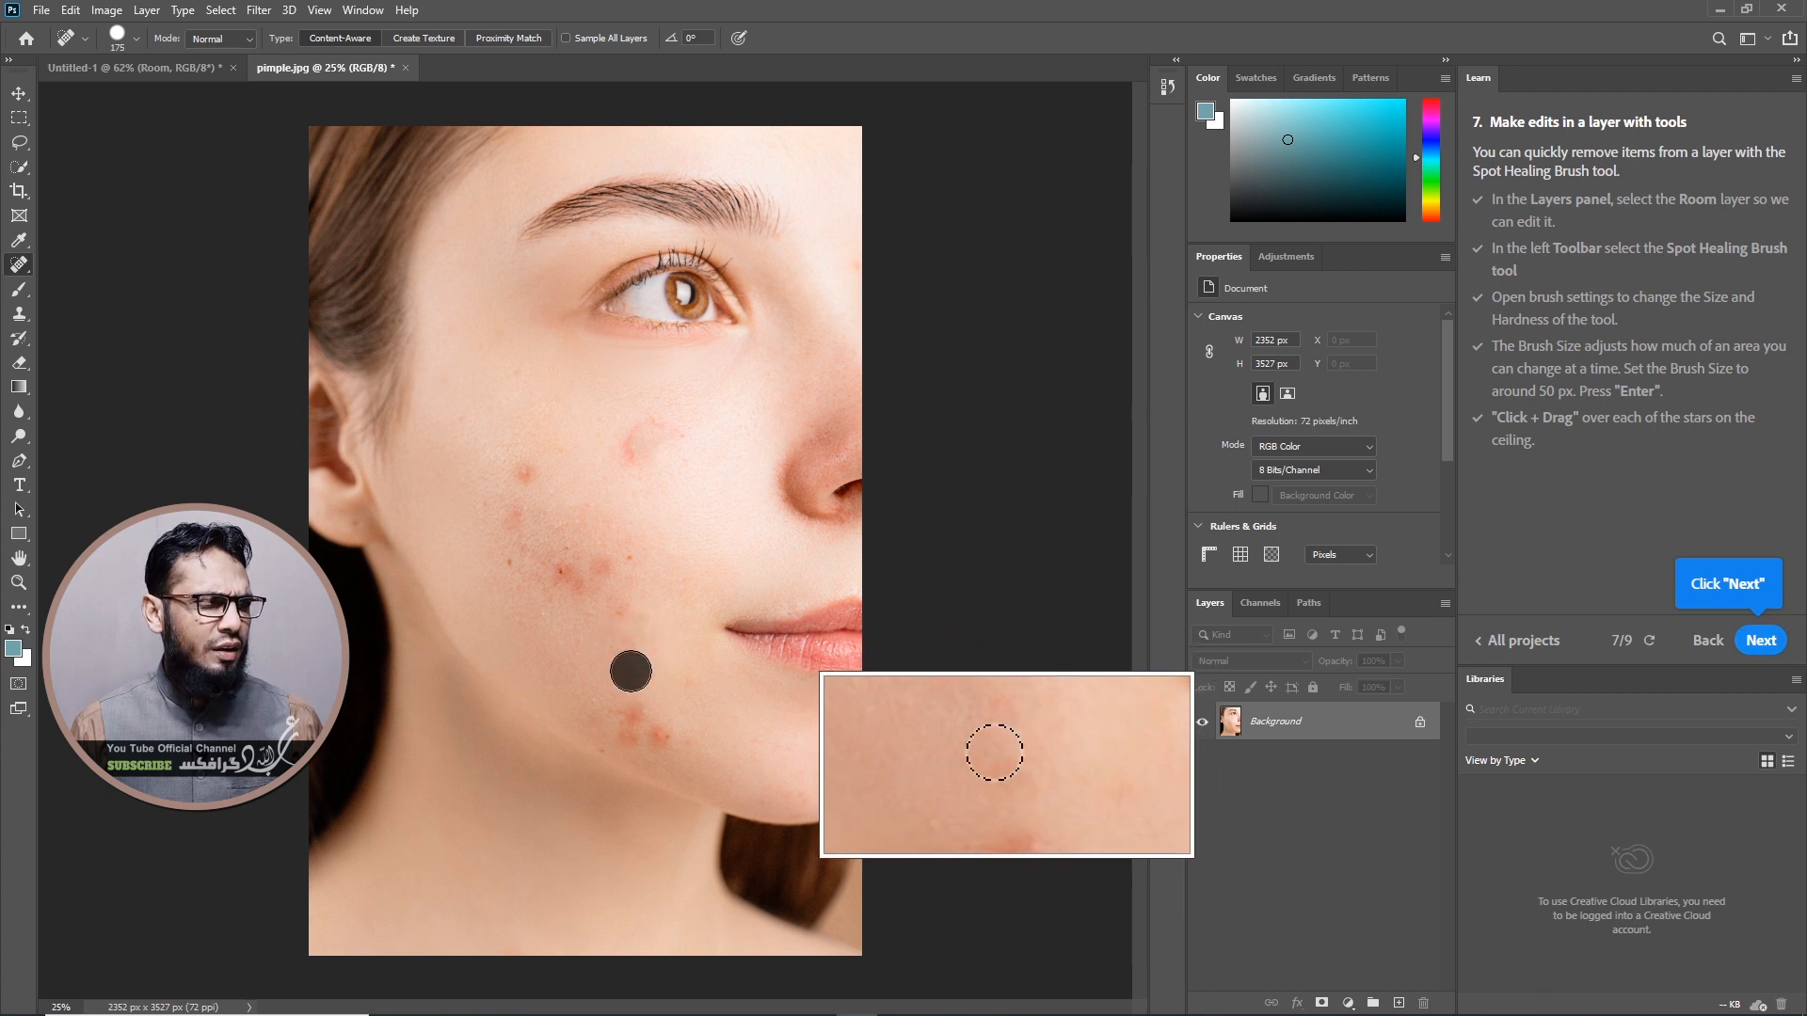
click(643, 729)
click(630, 720)
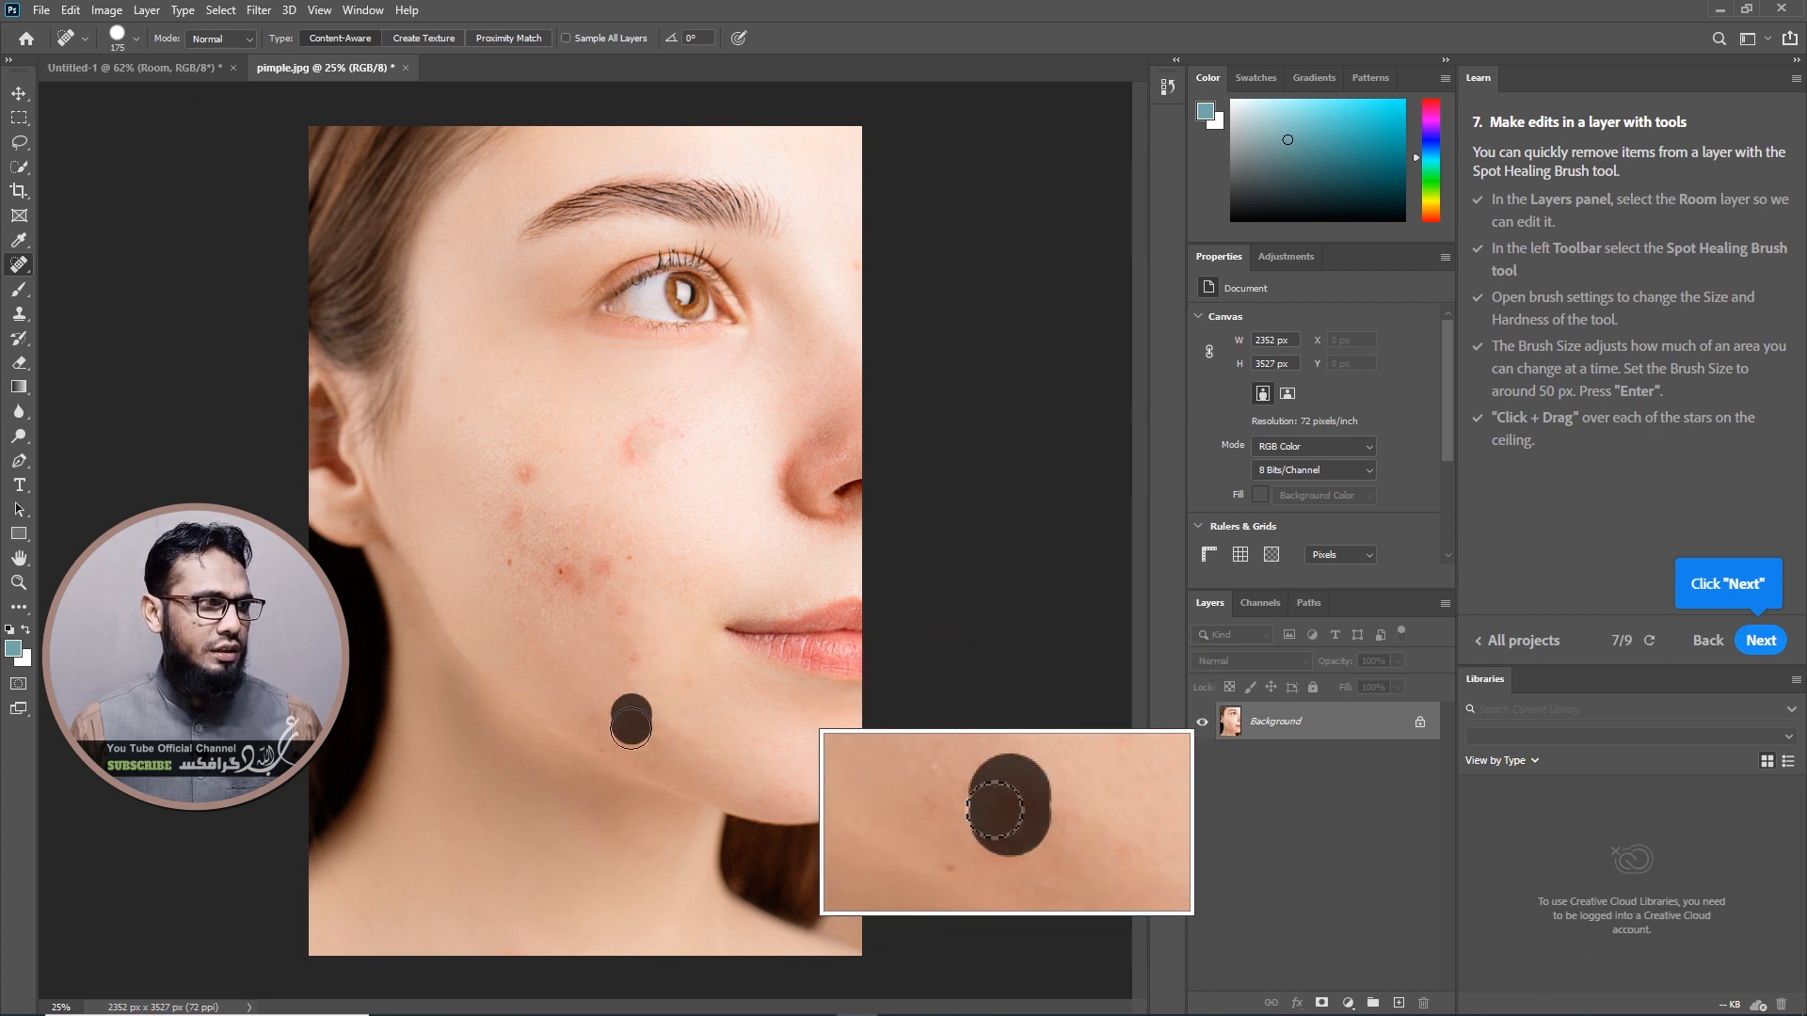
click(599, 566)
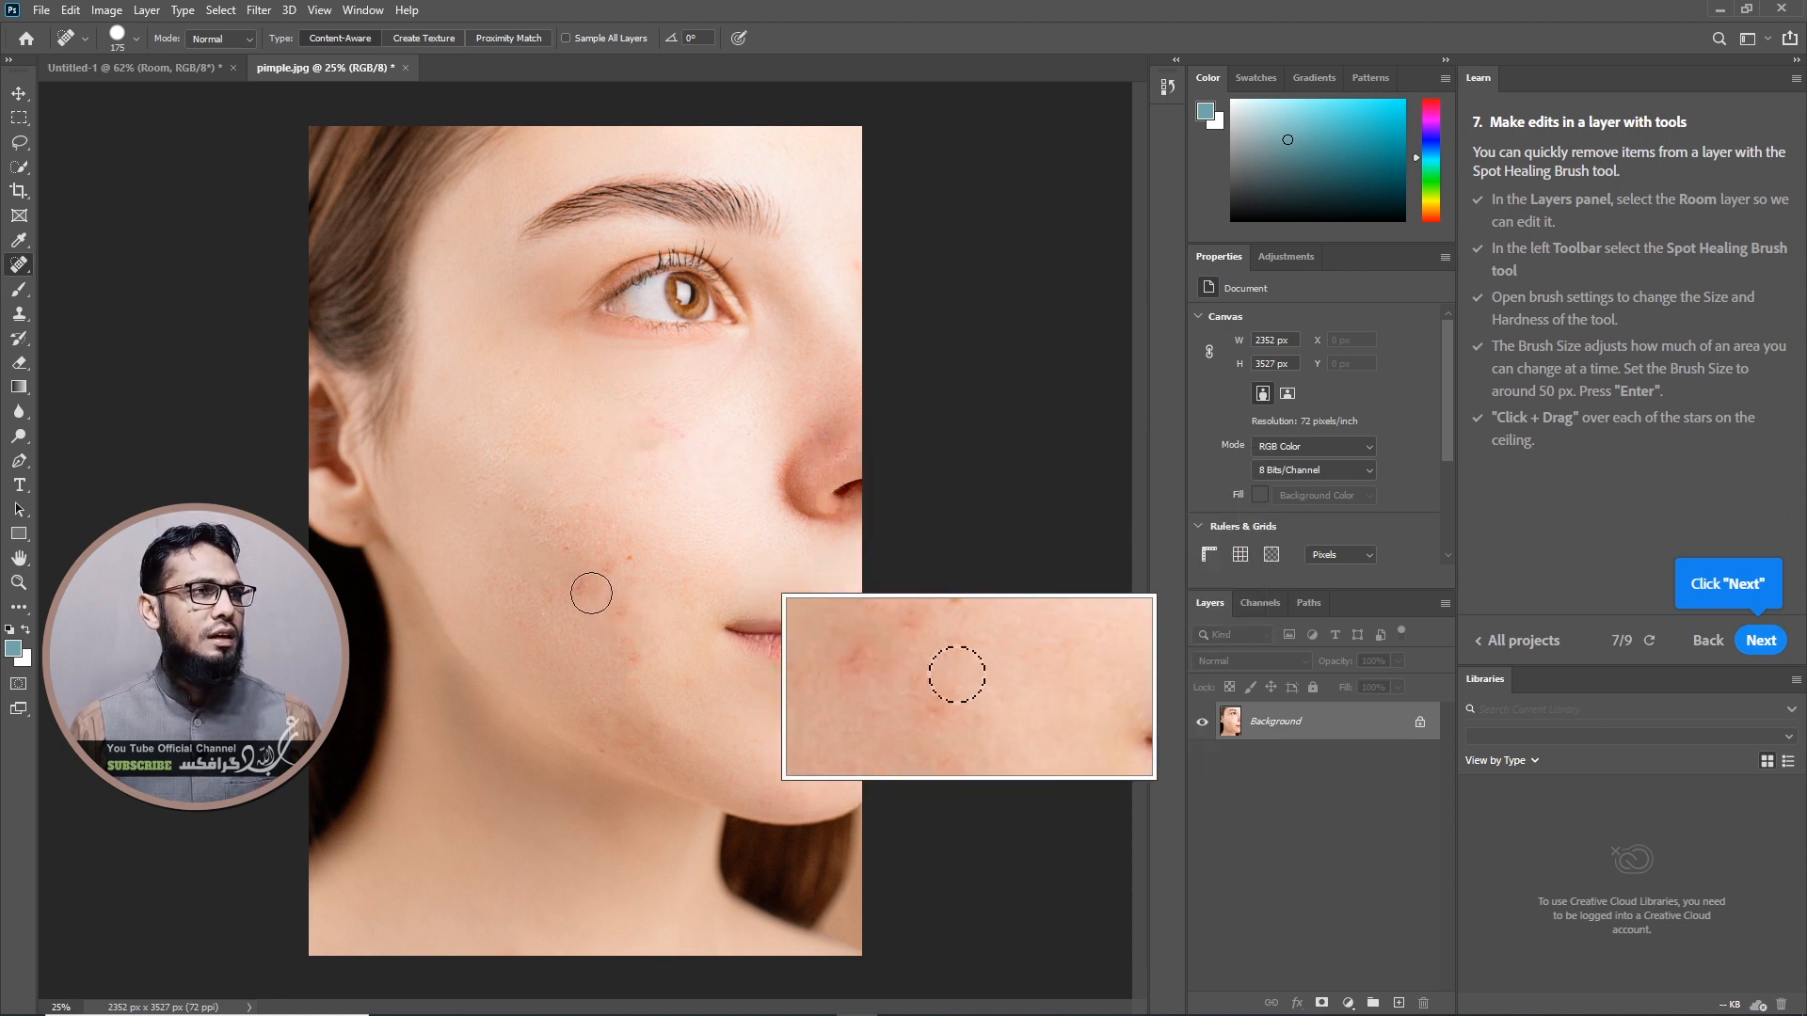
Heal the remaining spots on the woman's lower cheek and jawline with the Spot Healing Brush
click(637, 656)
drag(626, 721, 647, 721)
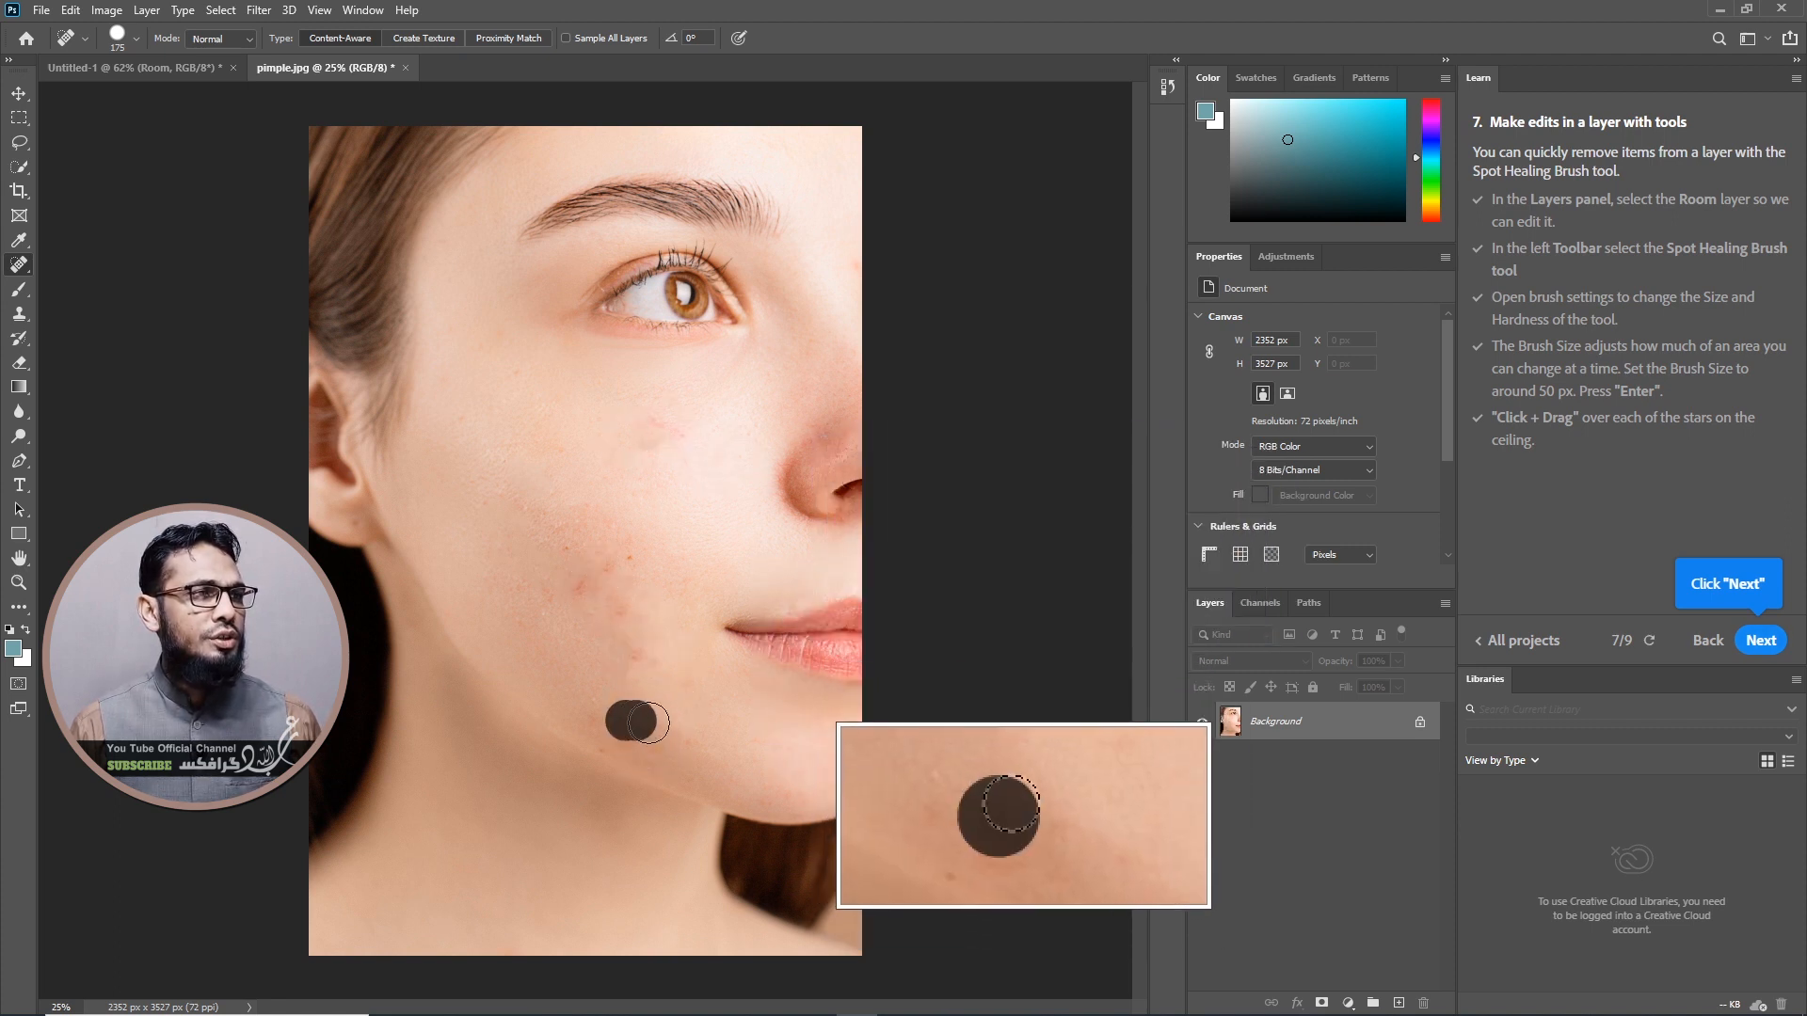
click(597, 573)
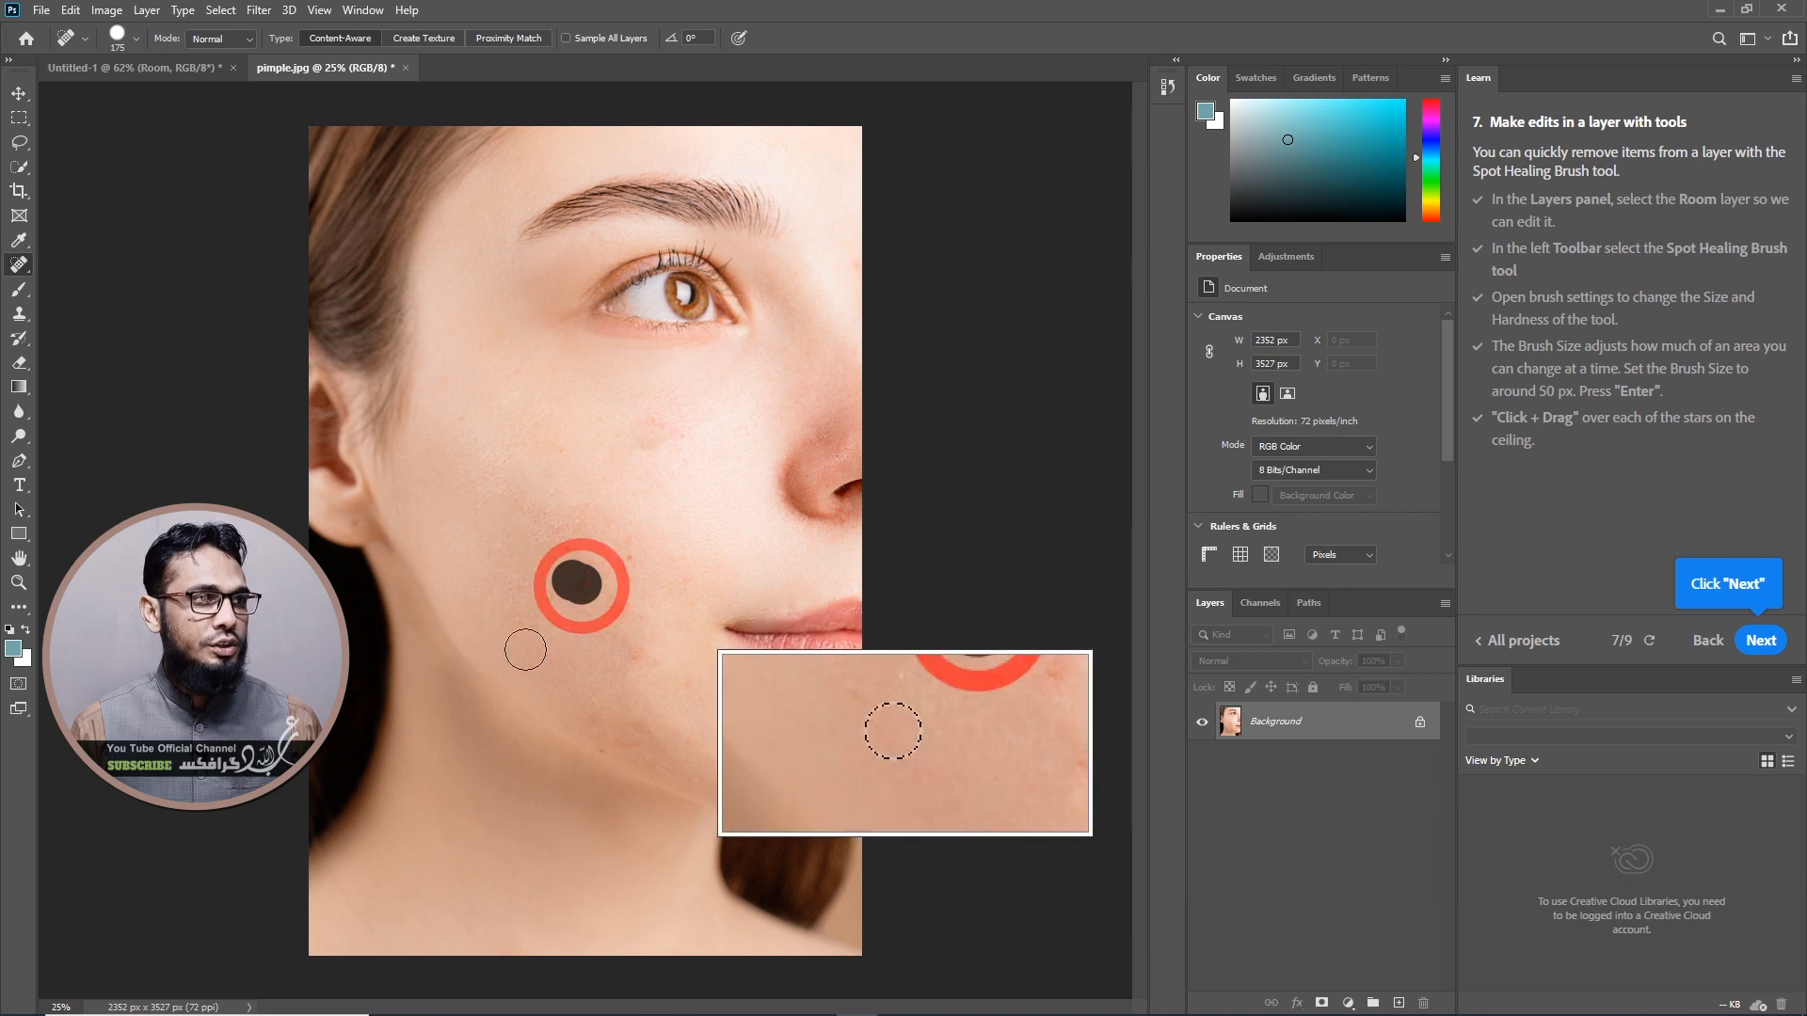
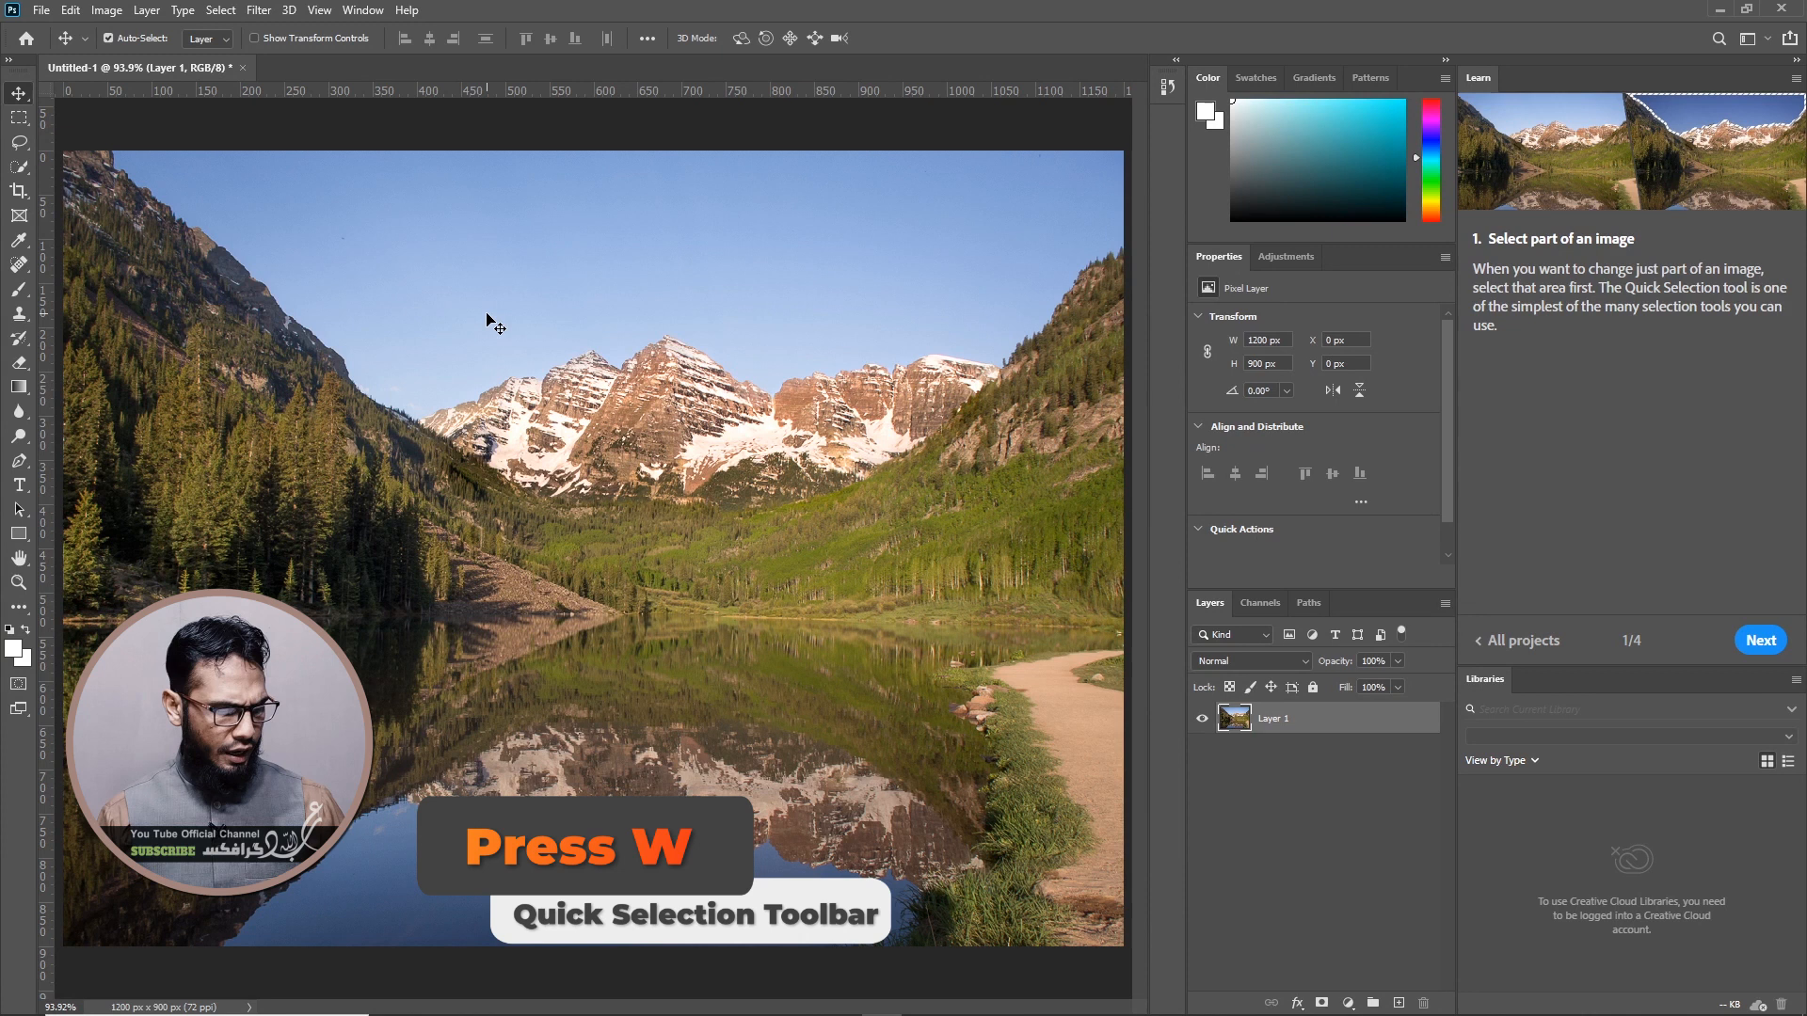
Activate the Quick Selection tool for the mountain lake photo and set its brush size to 60 px
key(w)
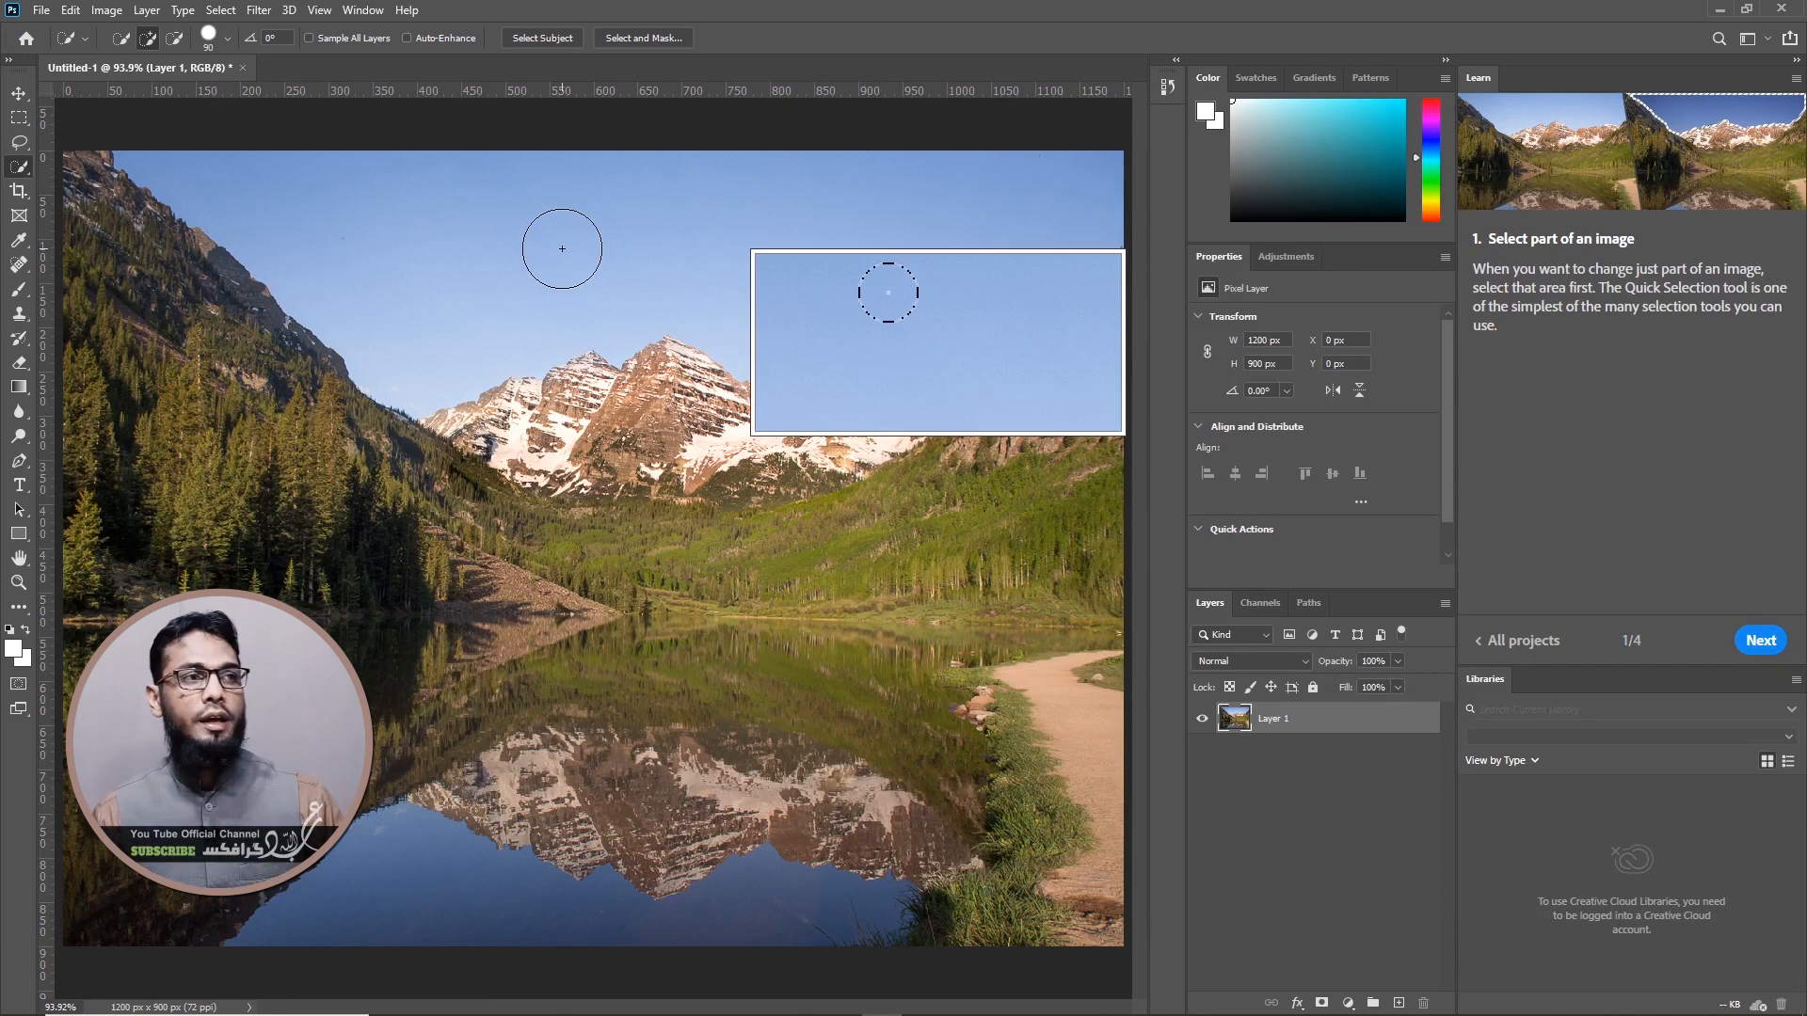
key(bracketright)
key(bracketright)
key(bracketright)
key(bracketright)
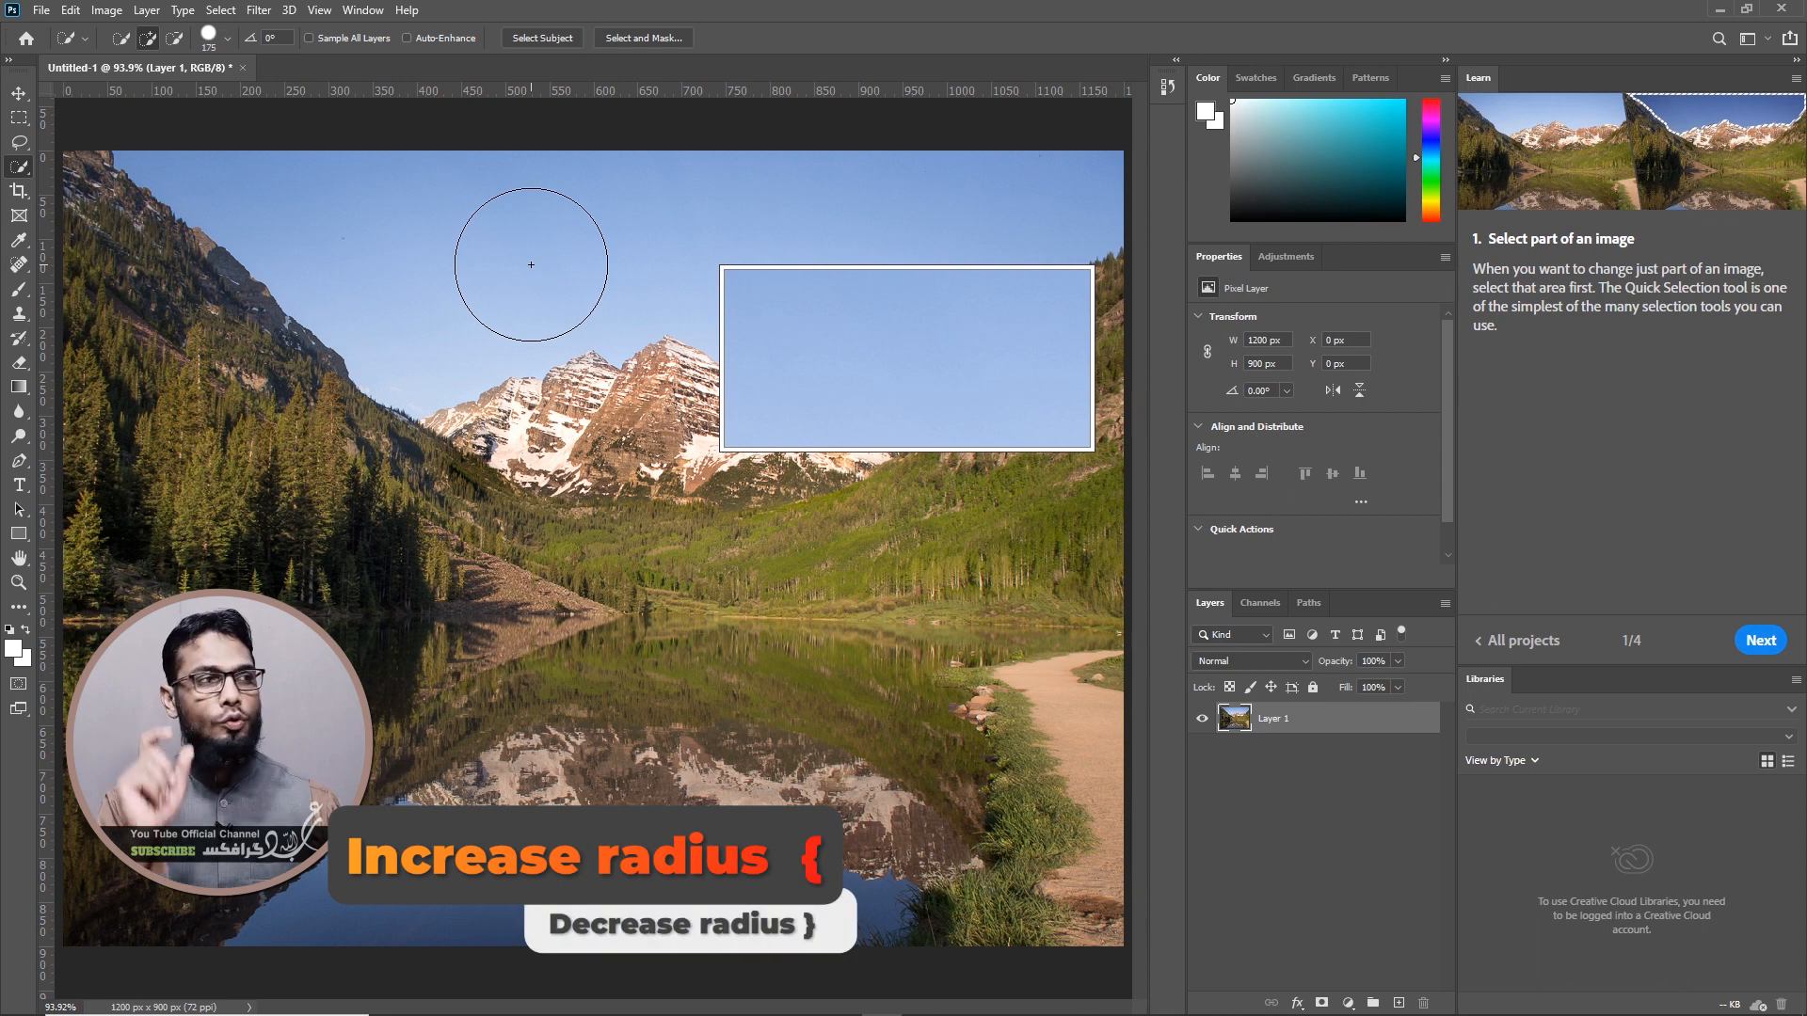
key(bracketleft)
key(bracketleft)
key(bracketleft)
key(bracketleft)
key(bracketleft)
key(bracketleft)
key(bracketleft)
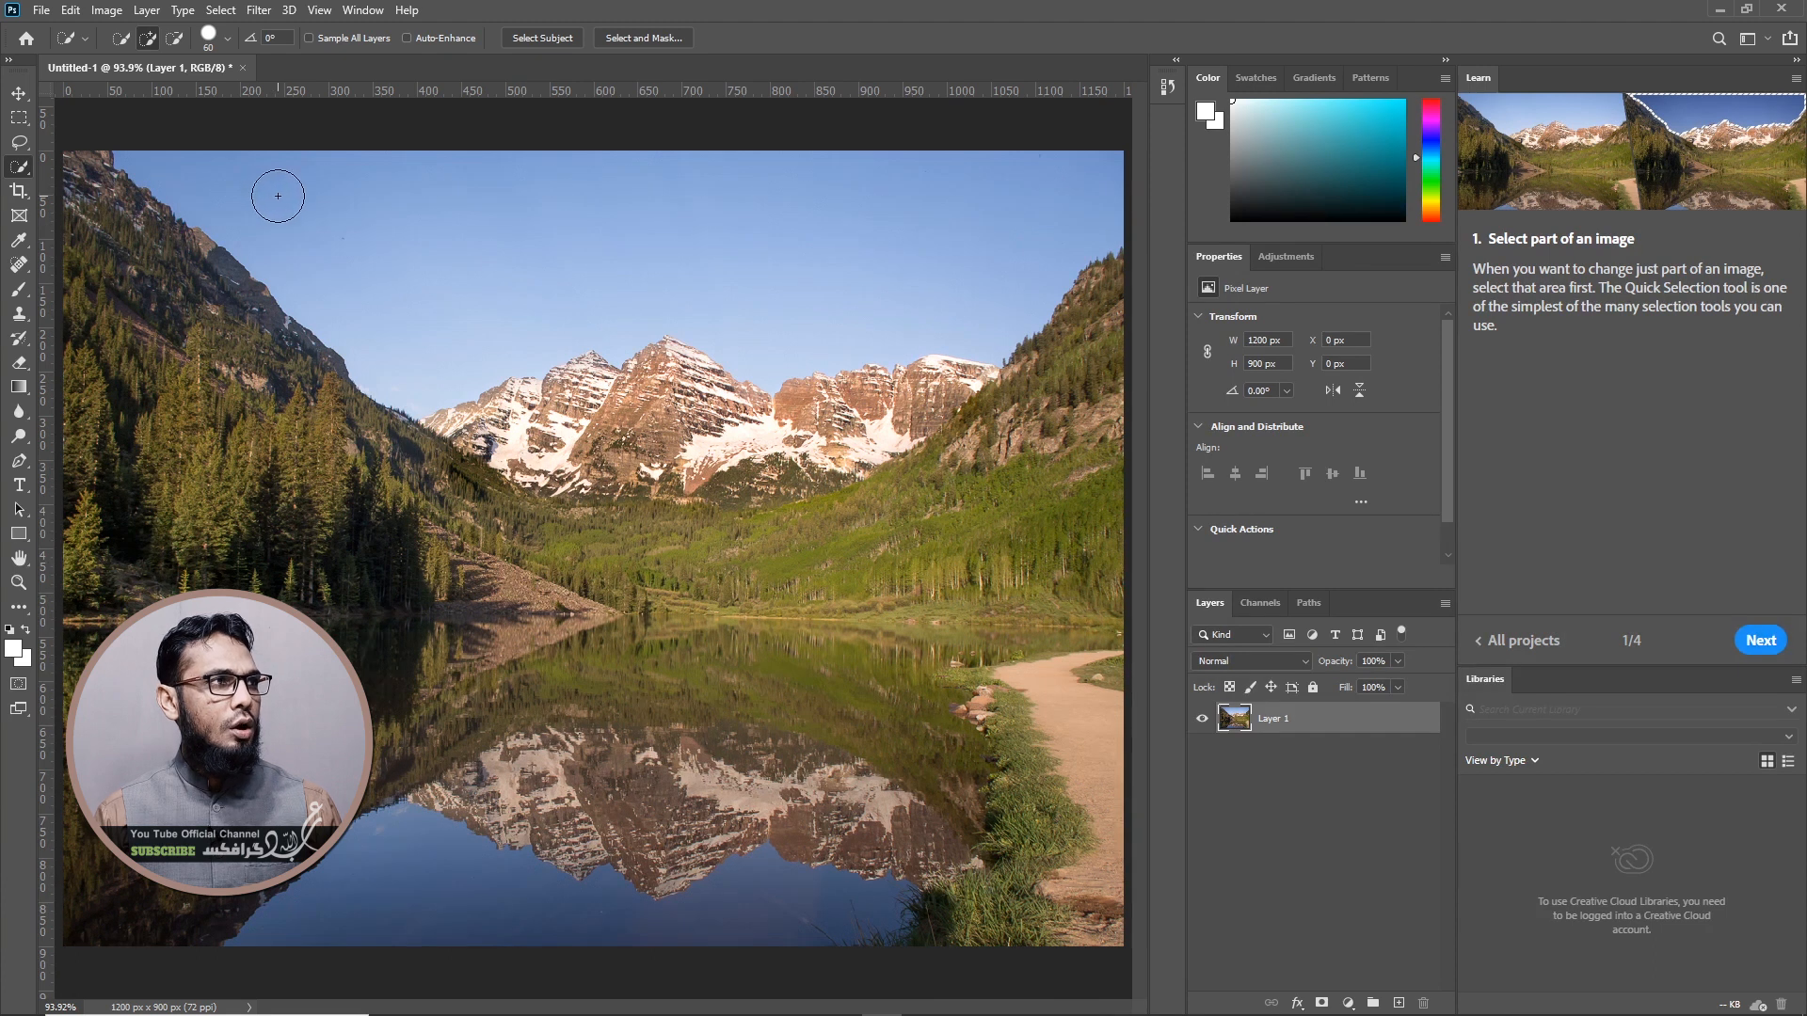
Select the whole sky above the mountains with the Quick Selection tool and advance the guided tutorial to its third step
mouse_move(230, 181)
mouse_down()
mouse_move(488, 257)
mouse_move(787, 210)
mouse_up()
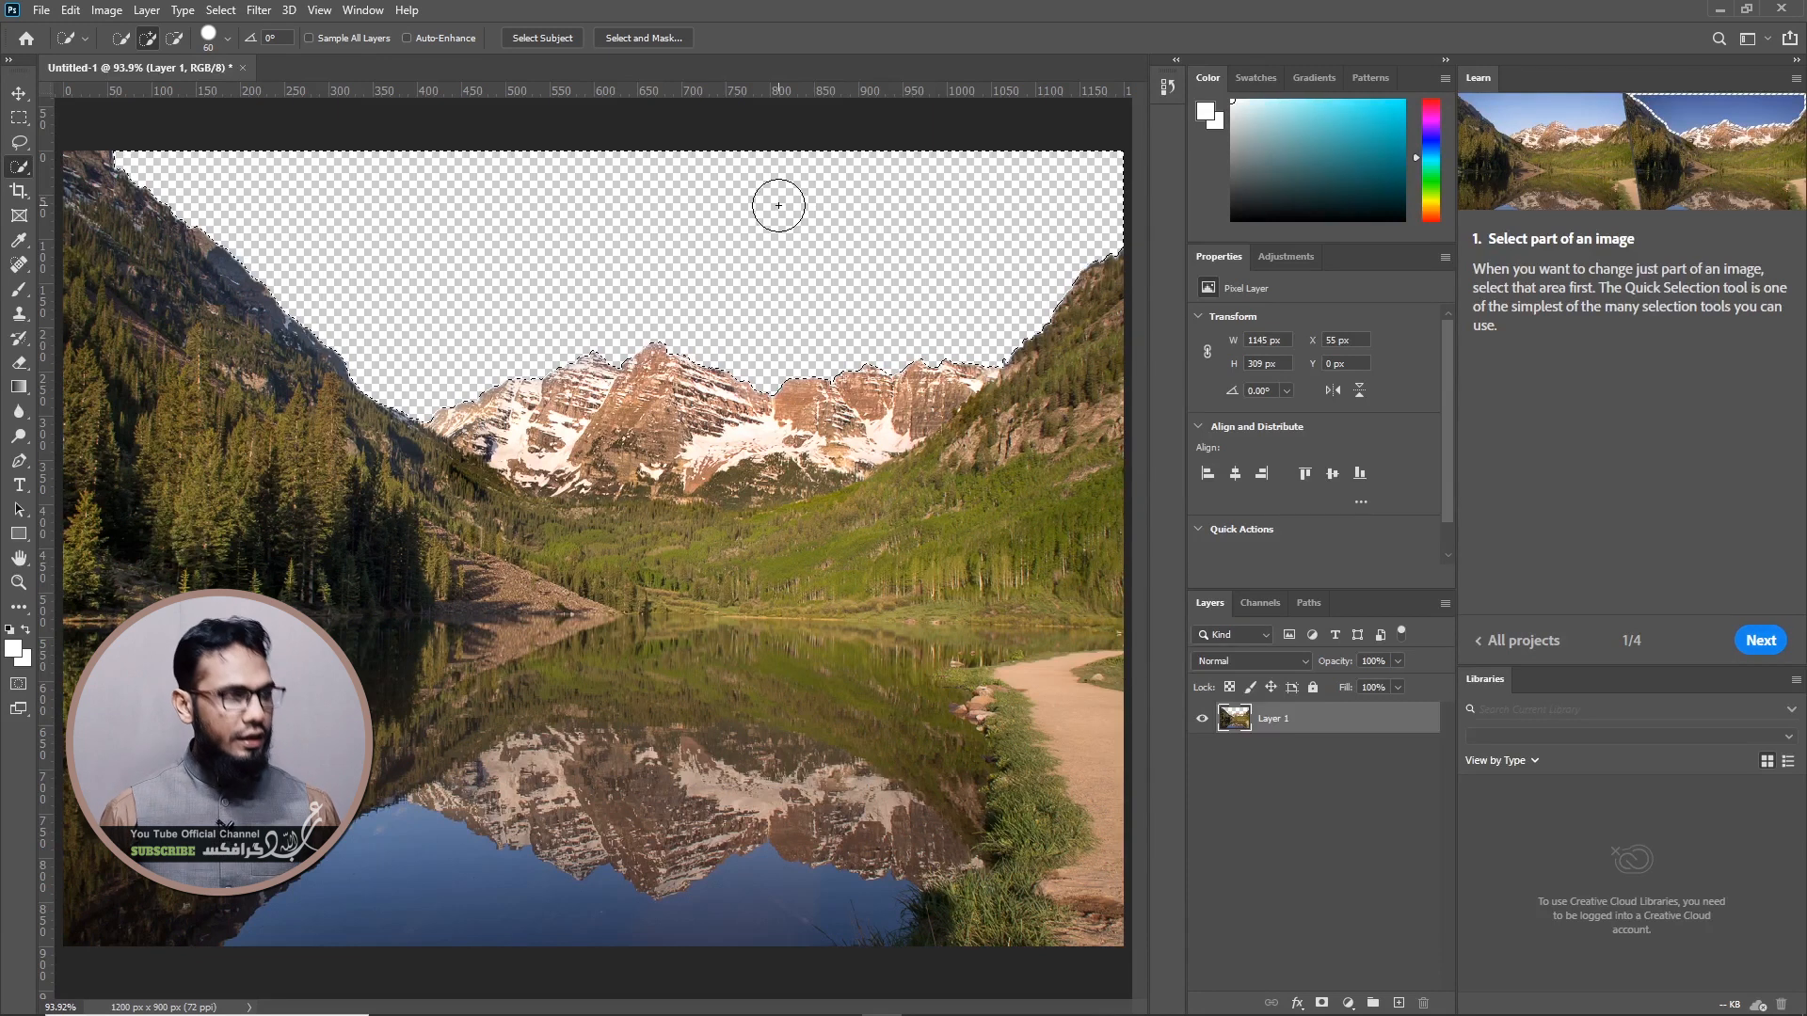
key(ctrl+z)
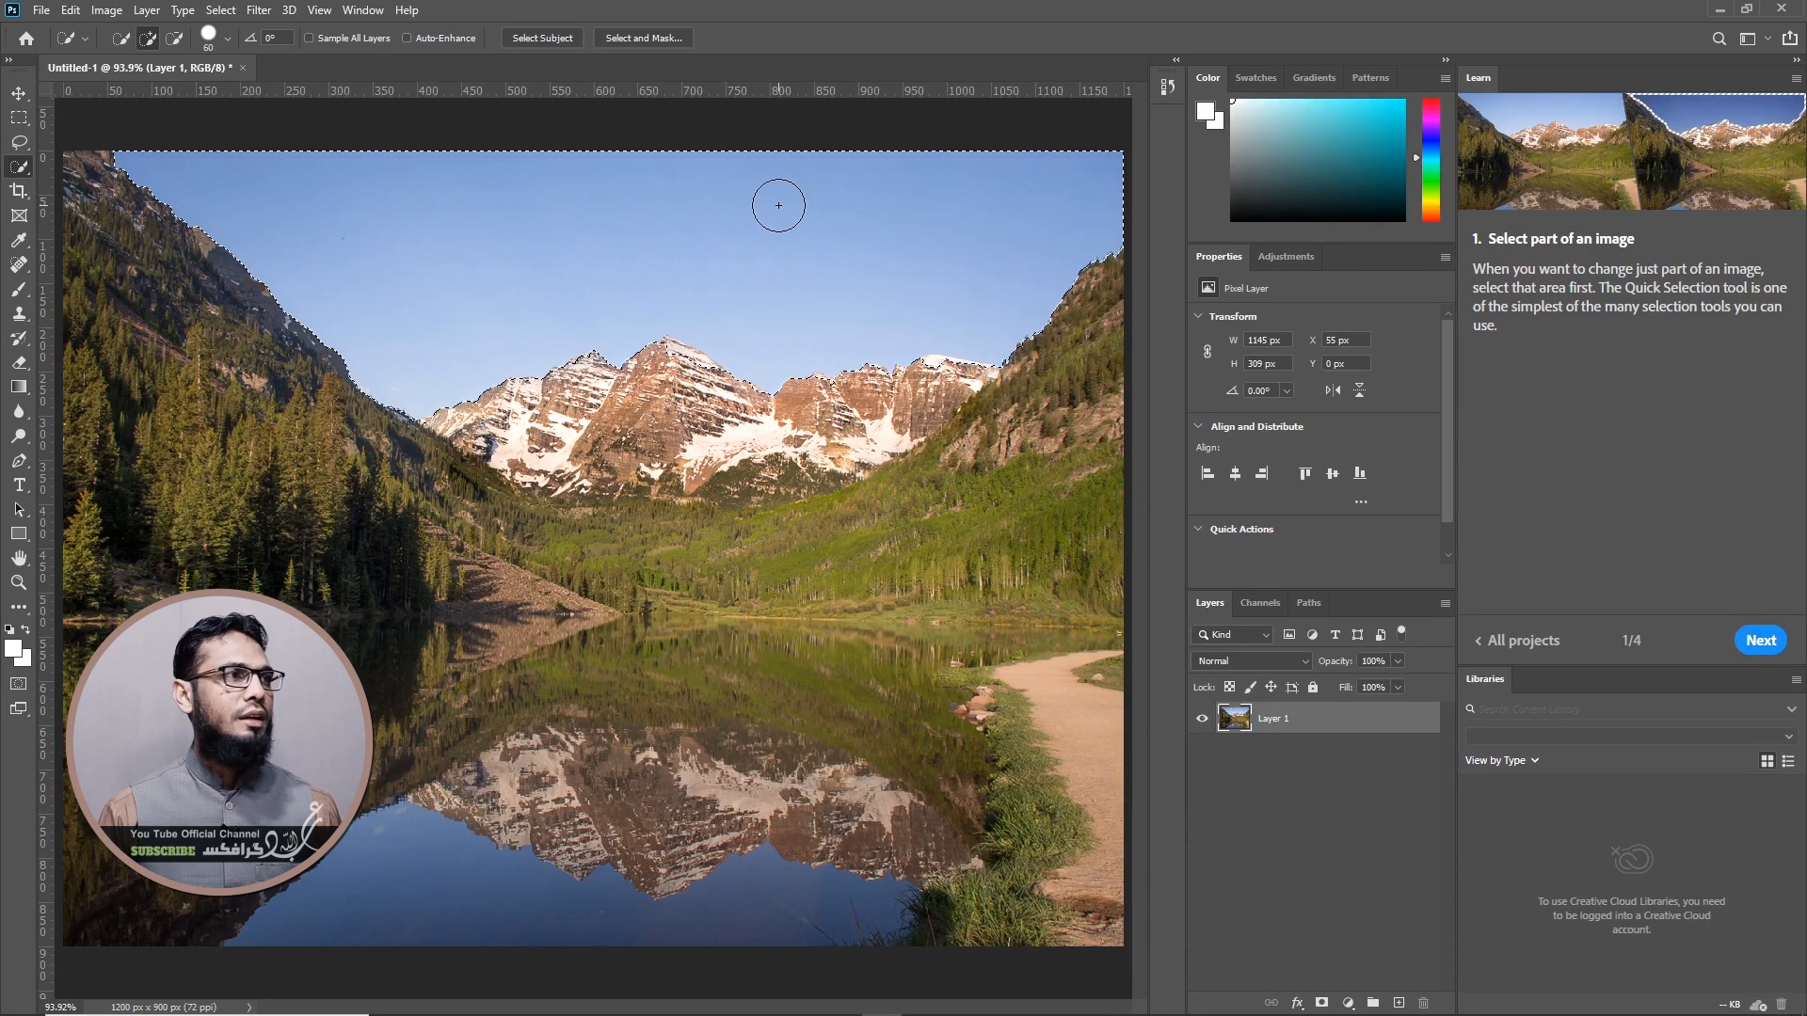
click(1758, 641)
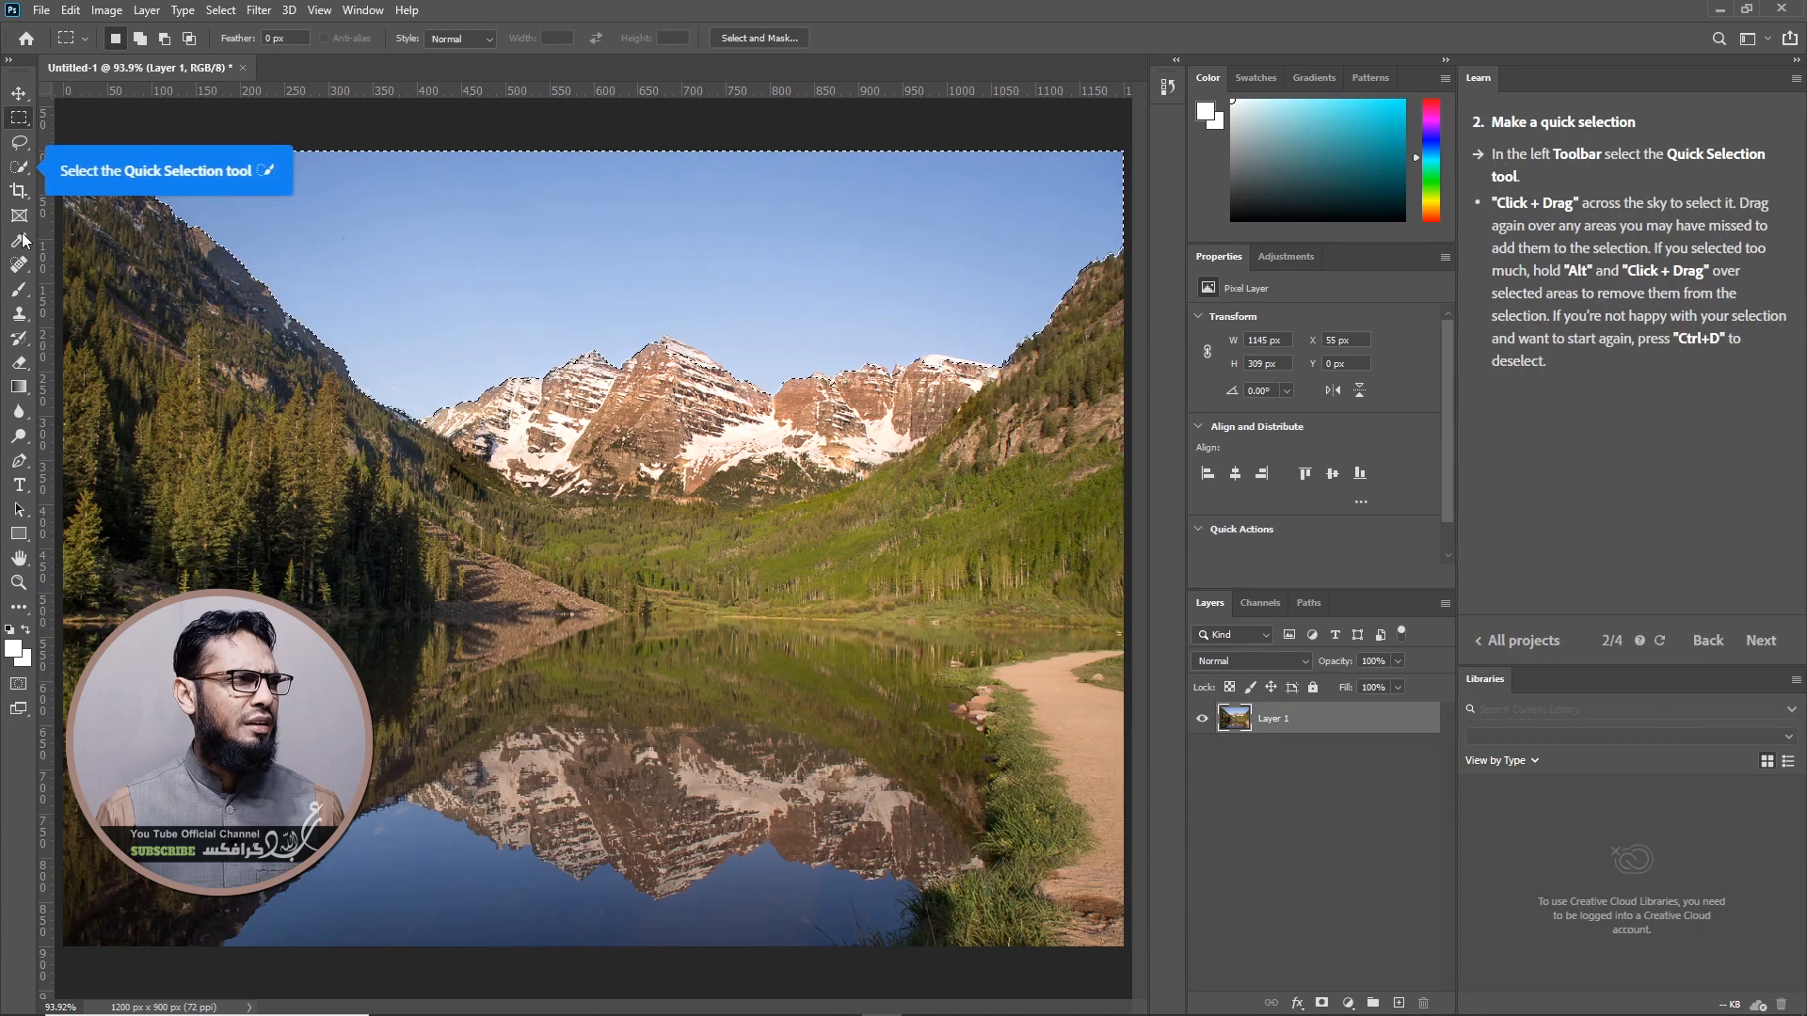
click(19, 167)
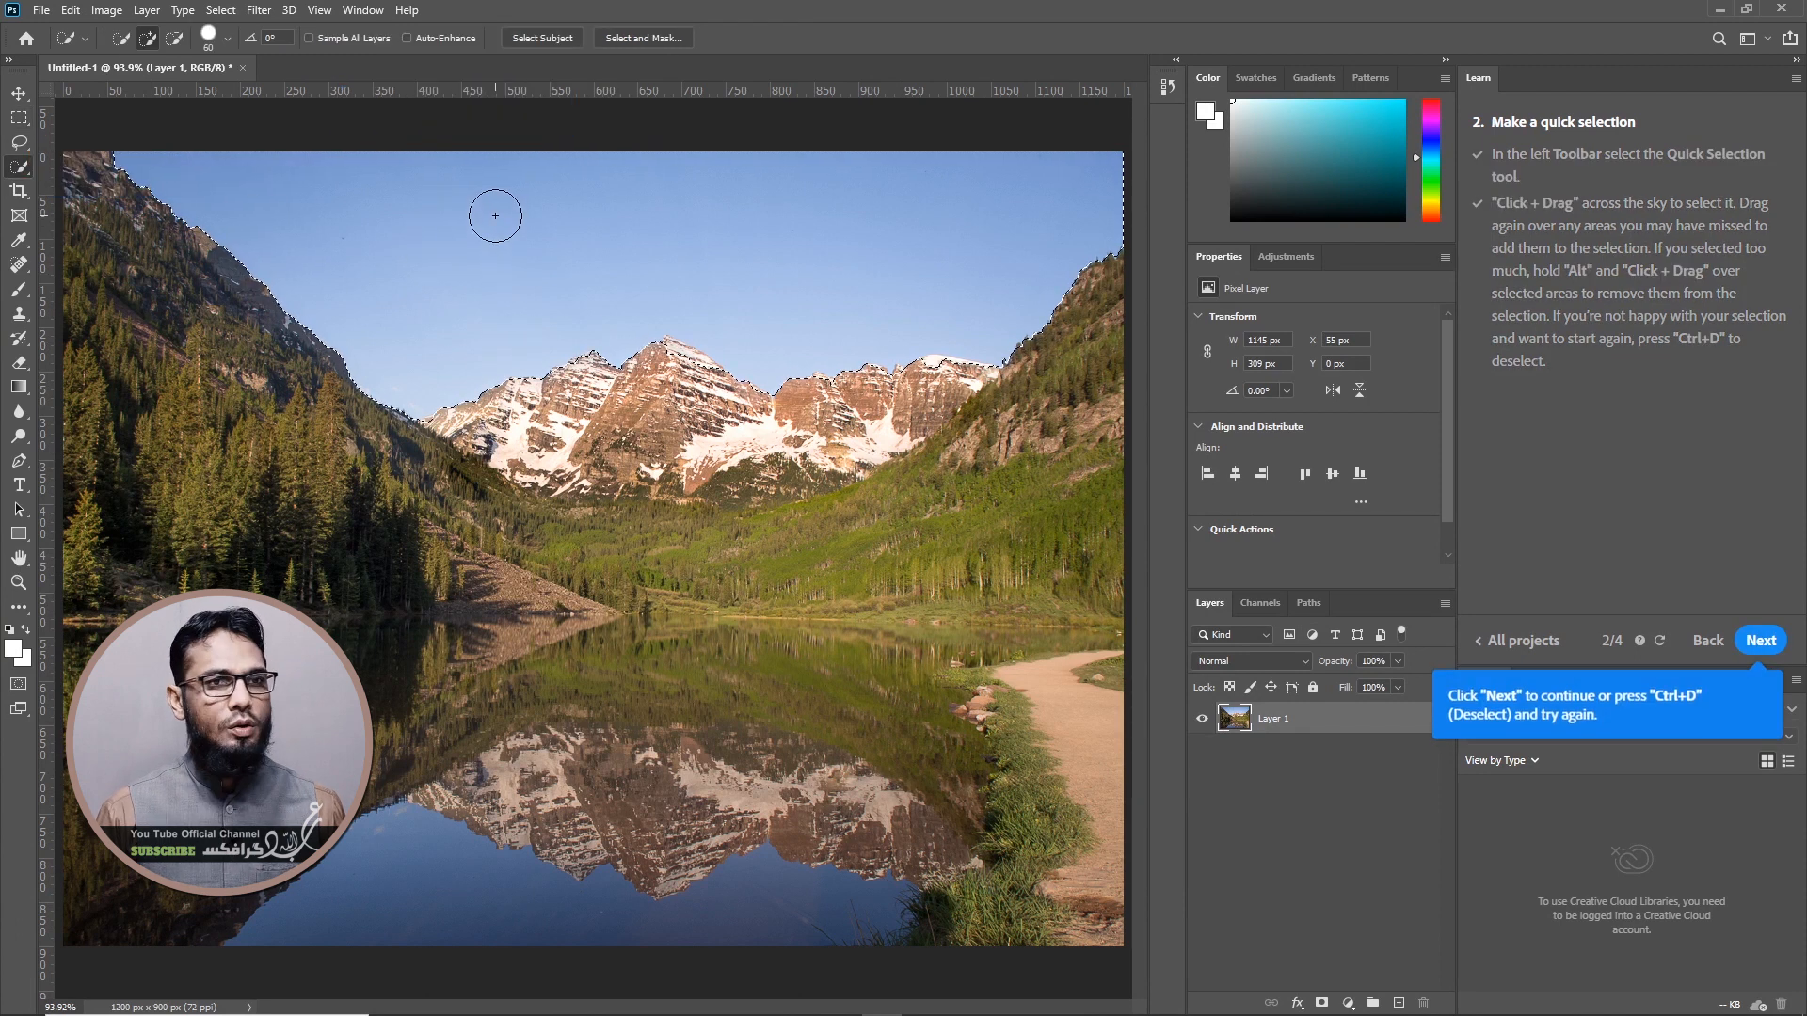
click(1761, 639)
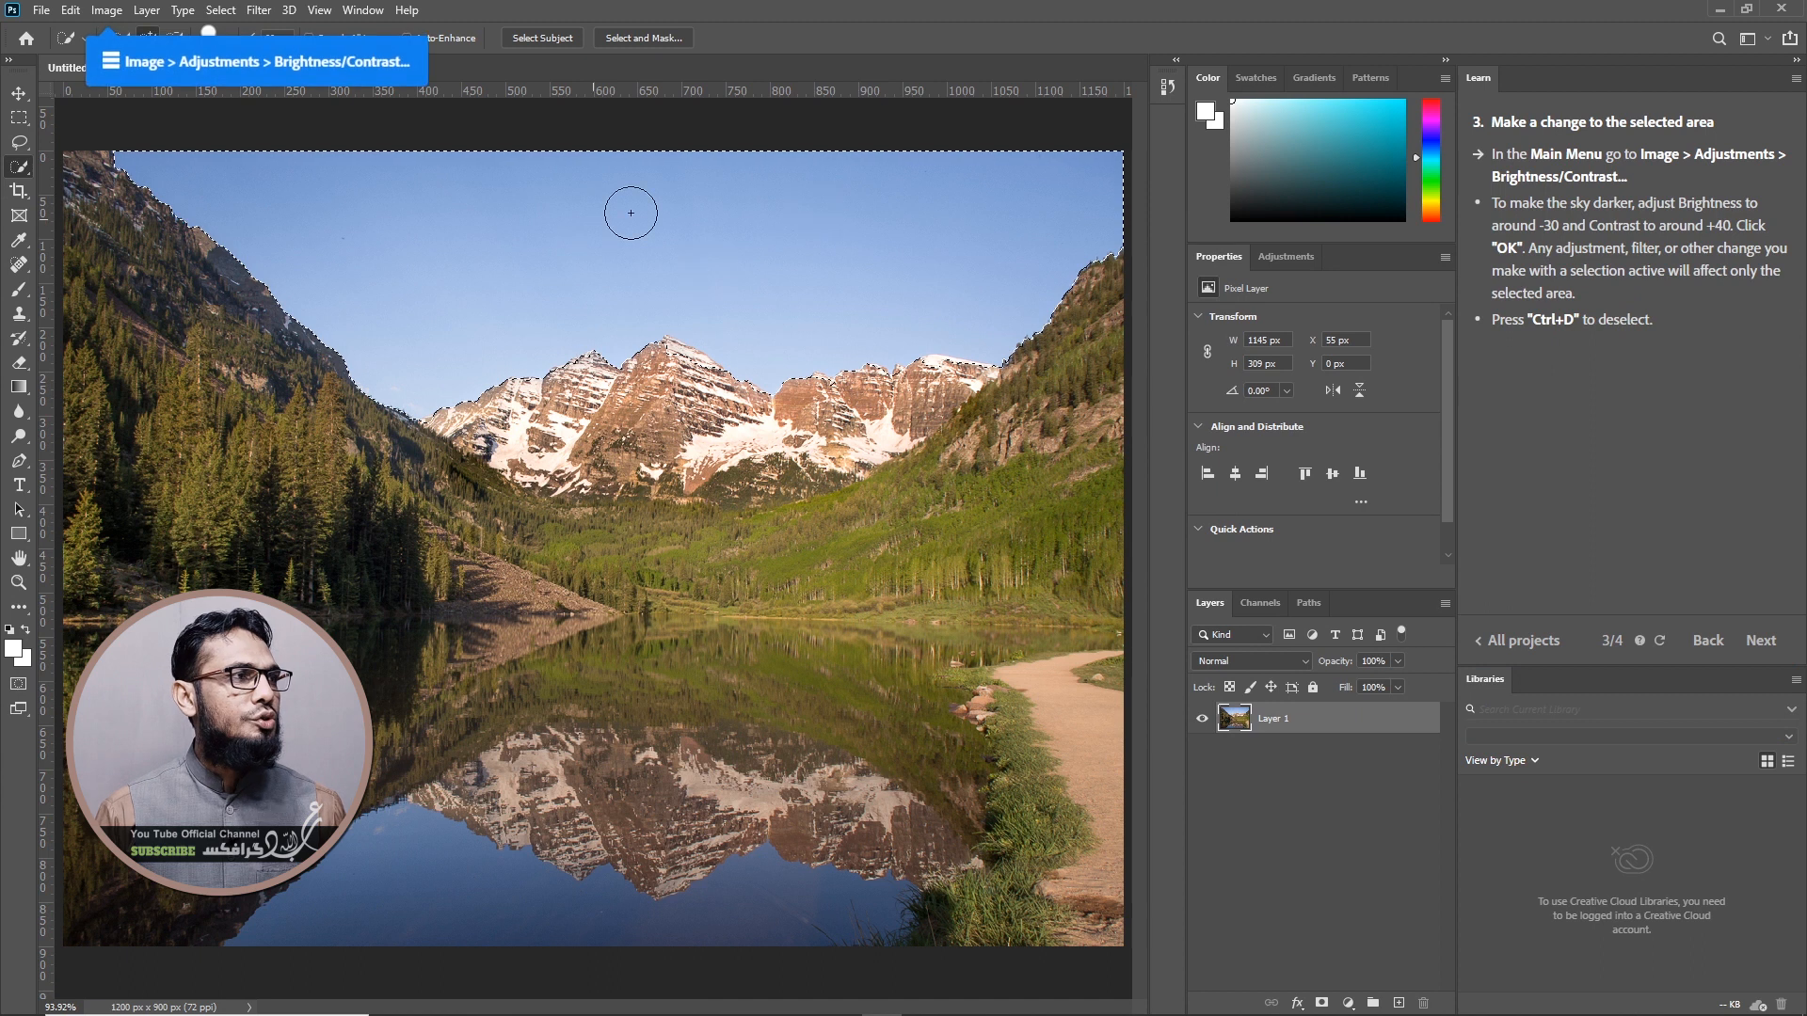
Apply a Brightness/Contrast adjustment to the selected sky with brightness -30 and contrast 40
click(101, 13)
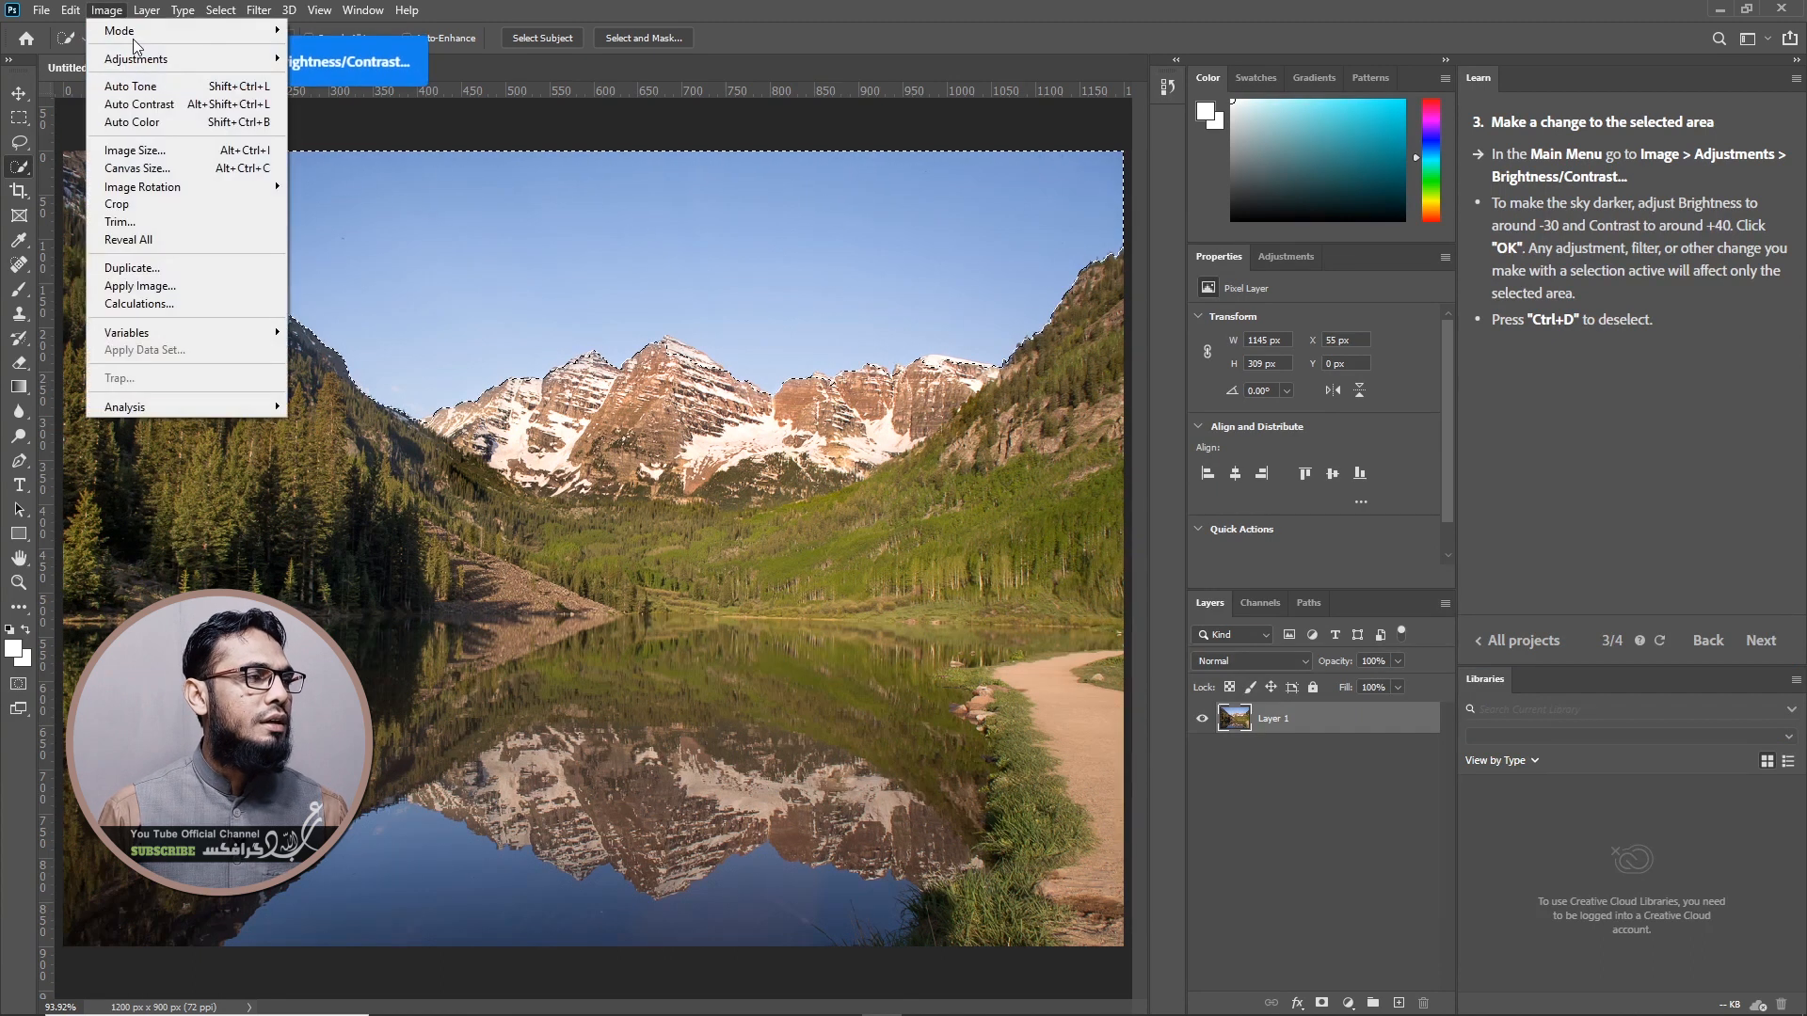
mouse_move(139, 63)
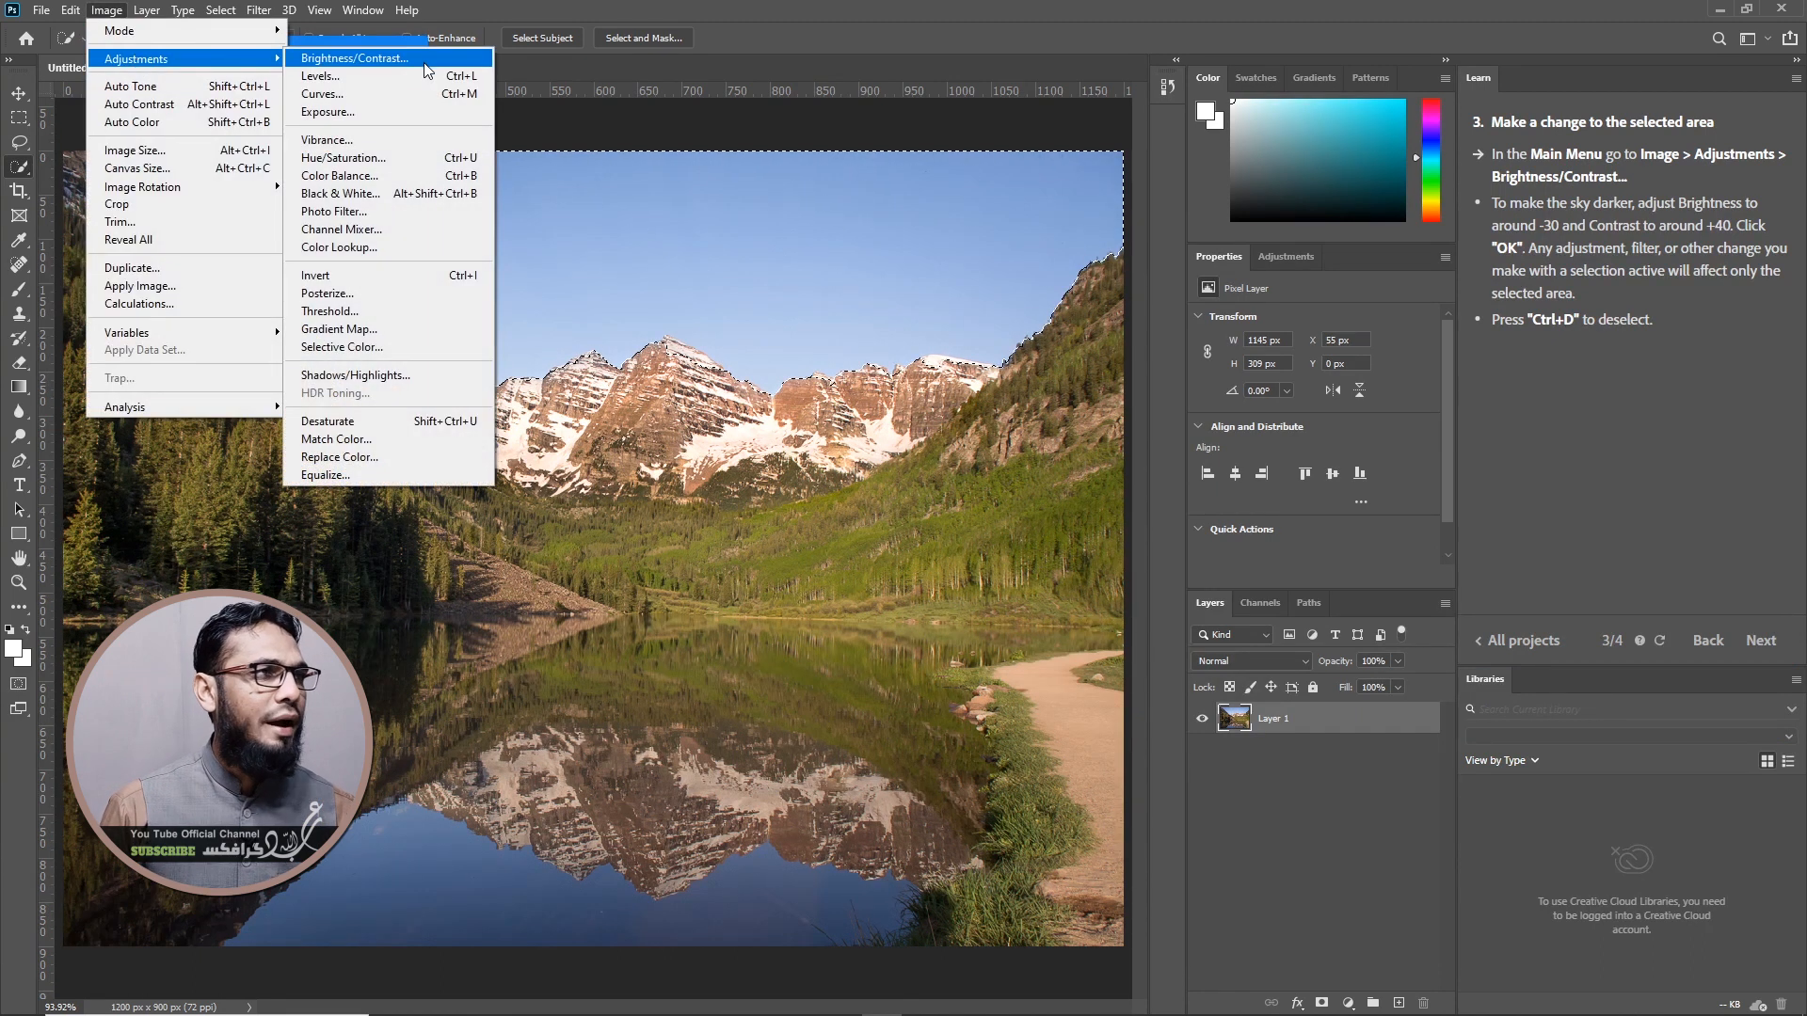
click(338, 59)
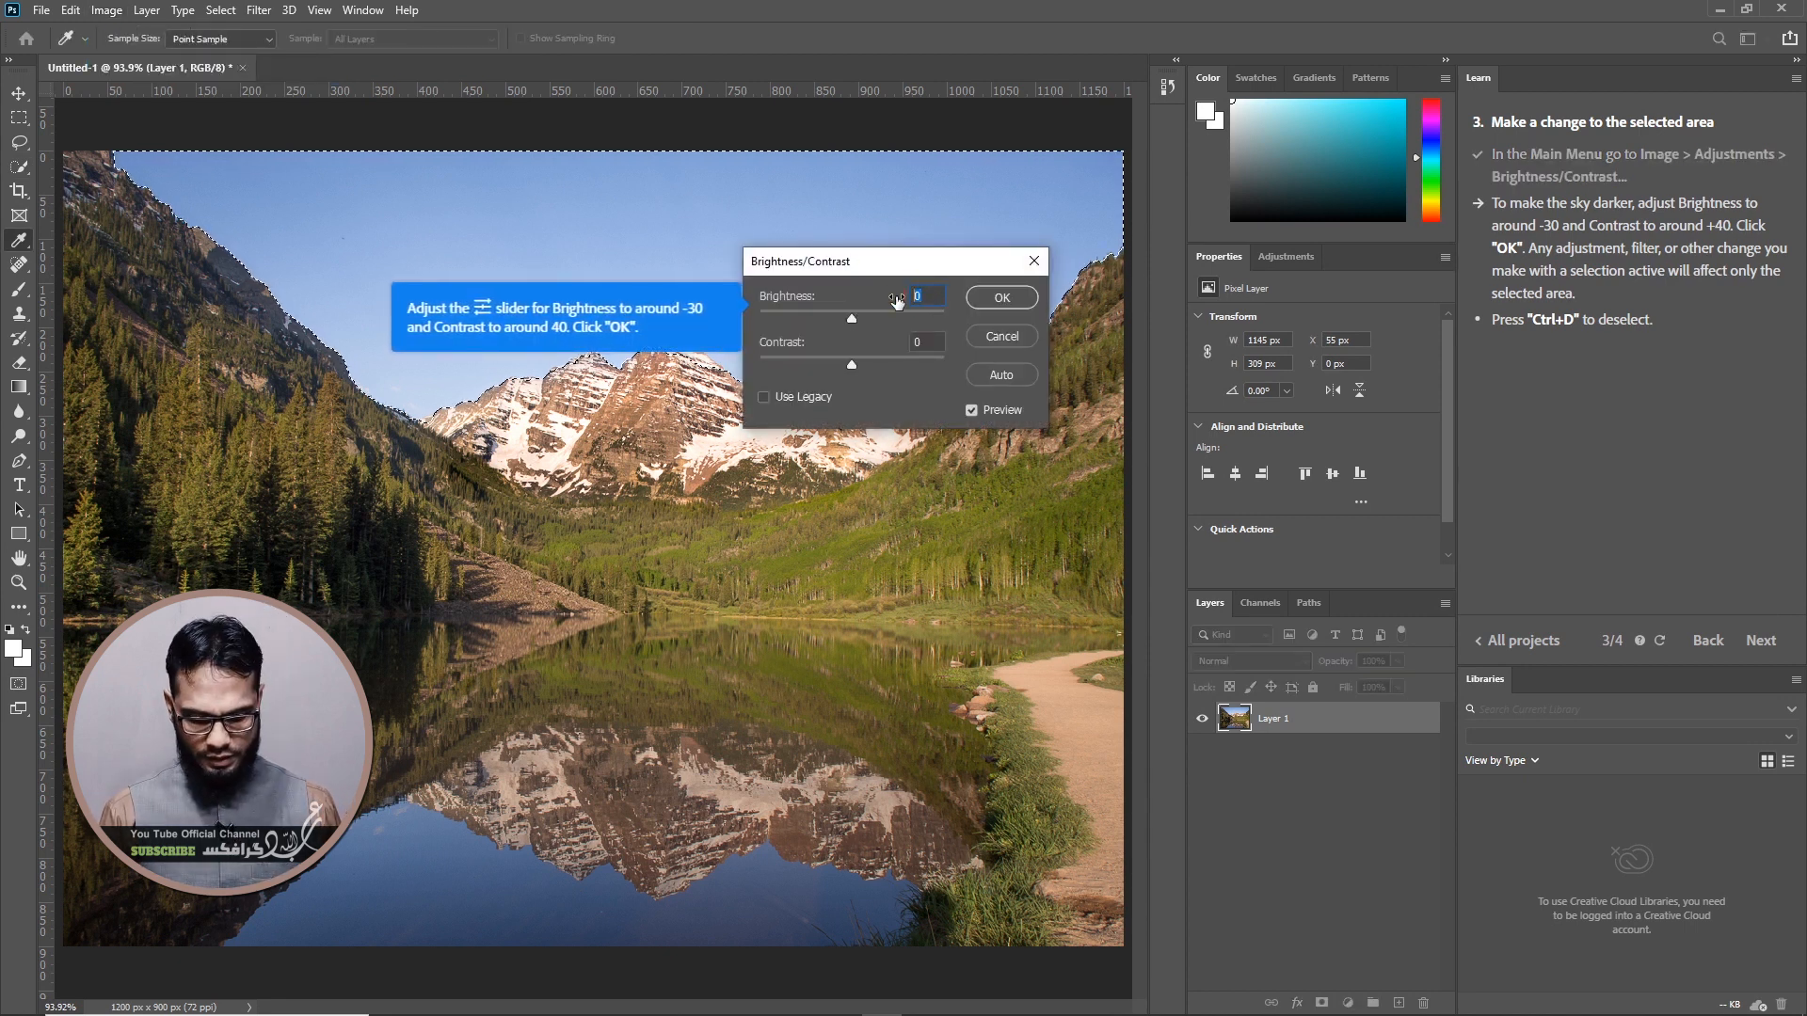
drag(897, 299, 739, 309)
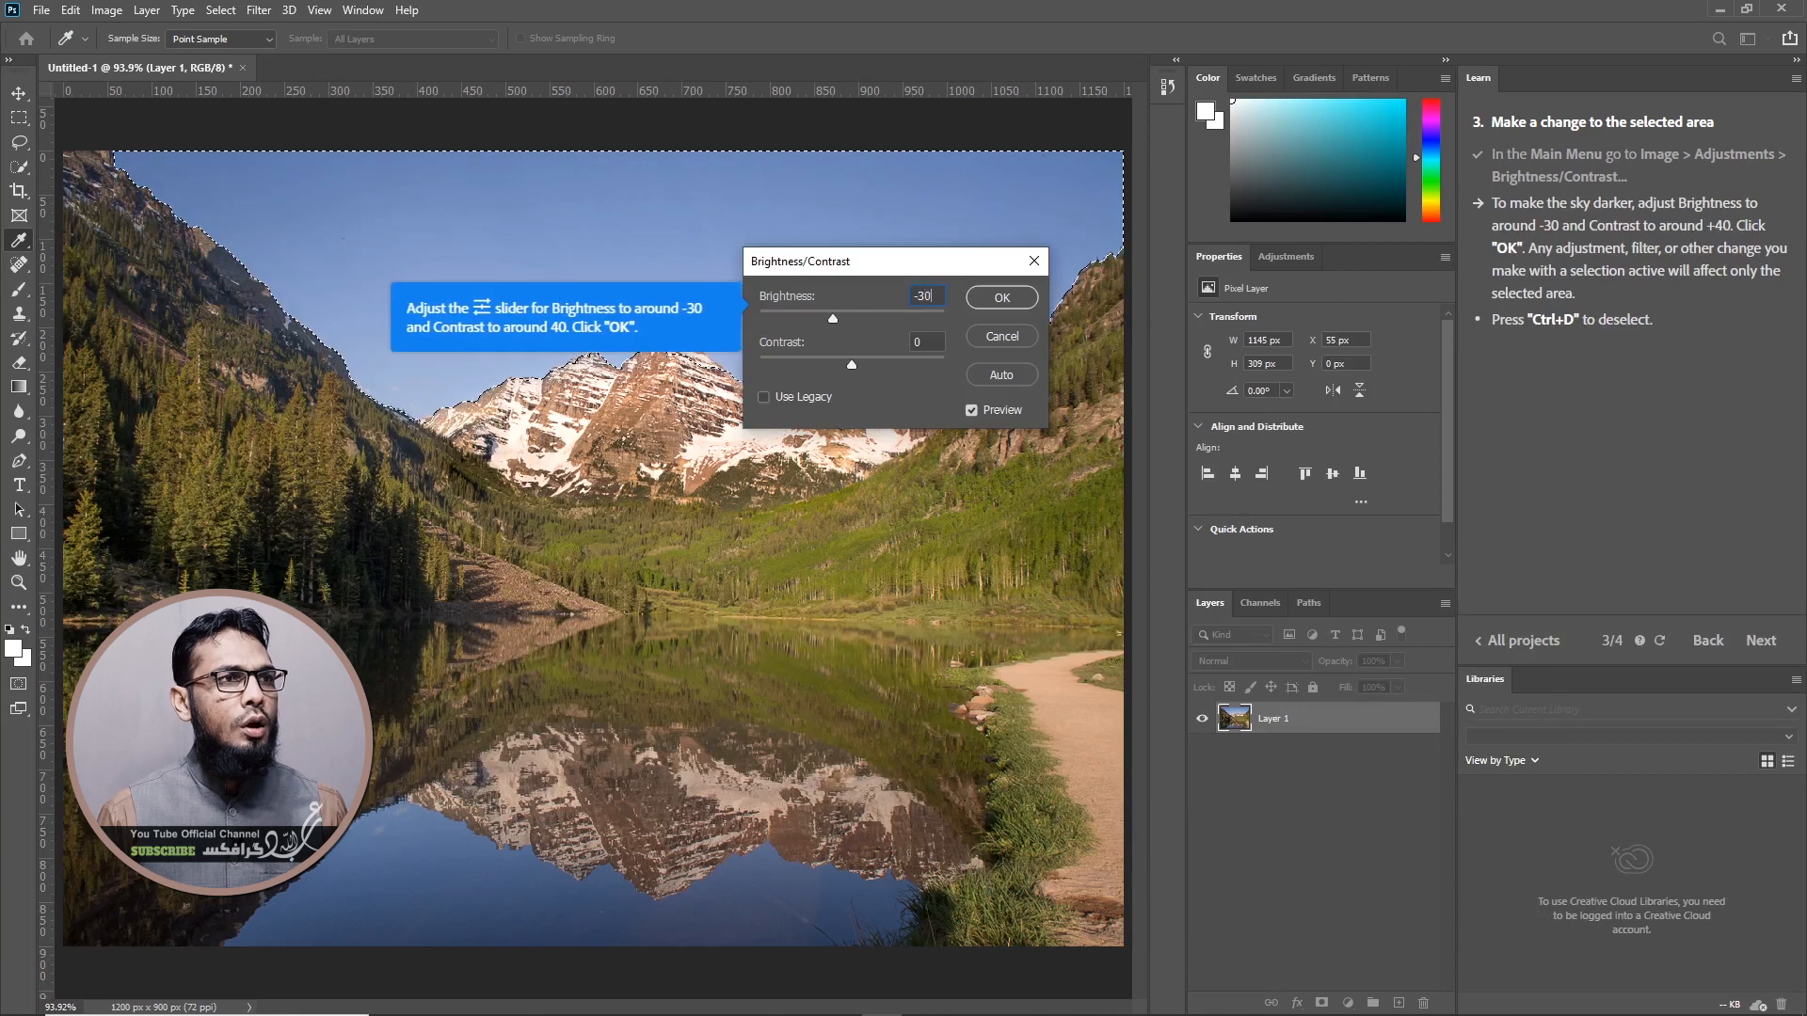
click(925, 342)
text(40)
click(1000, 299)
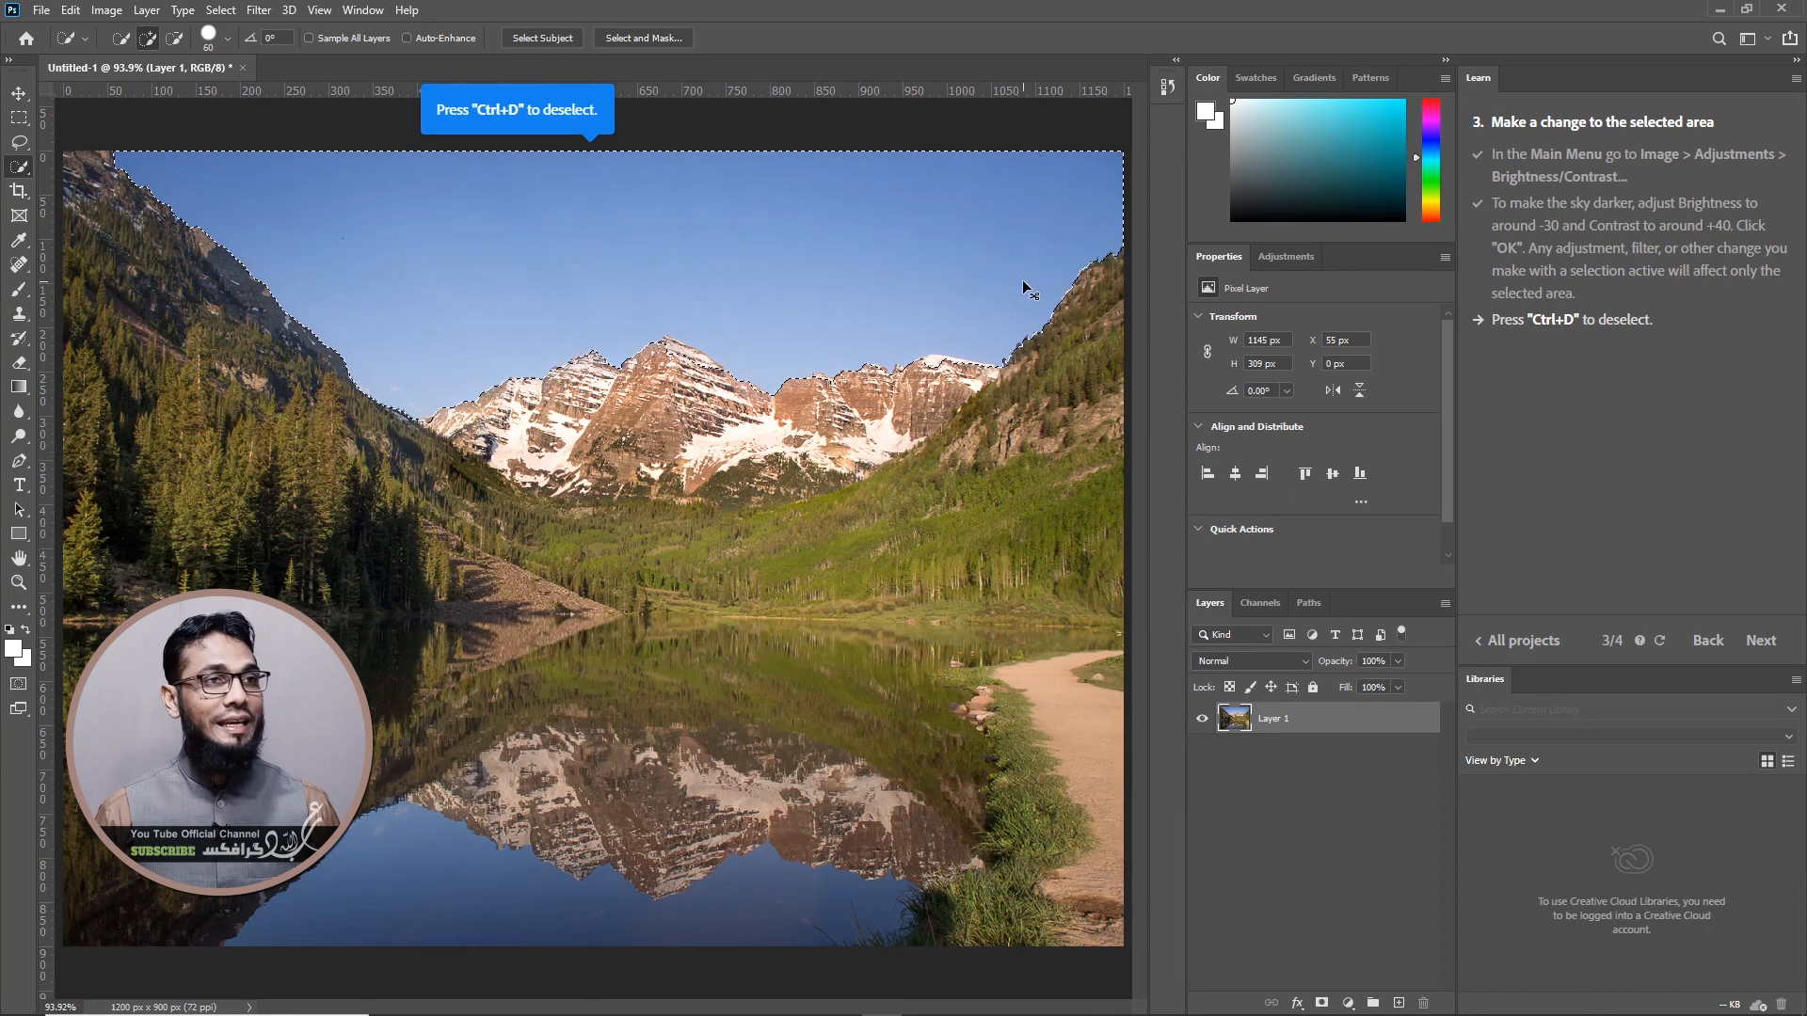
Deselect the sky, then undo the deselection and the Brightness/Contrast change
key(ctrl+d)
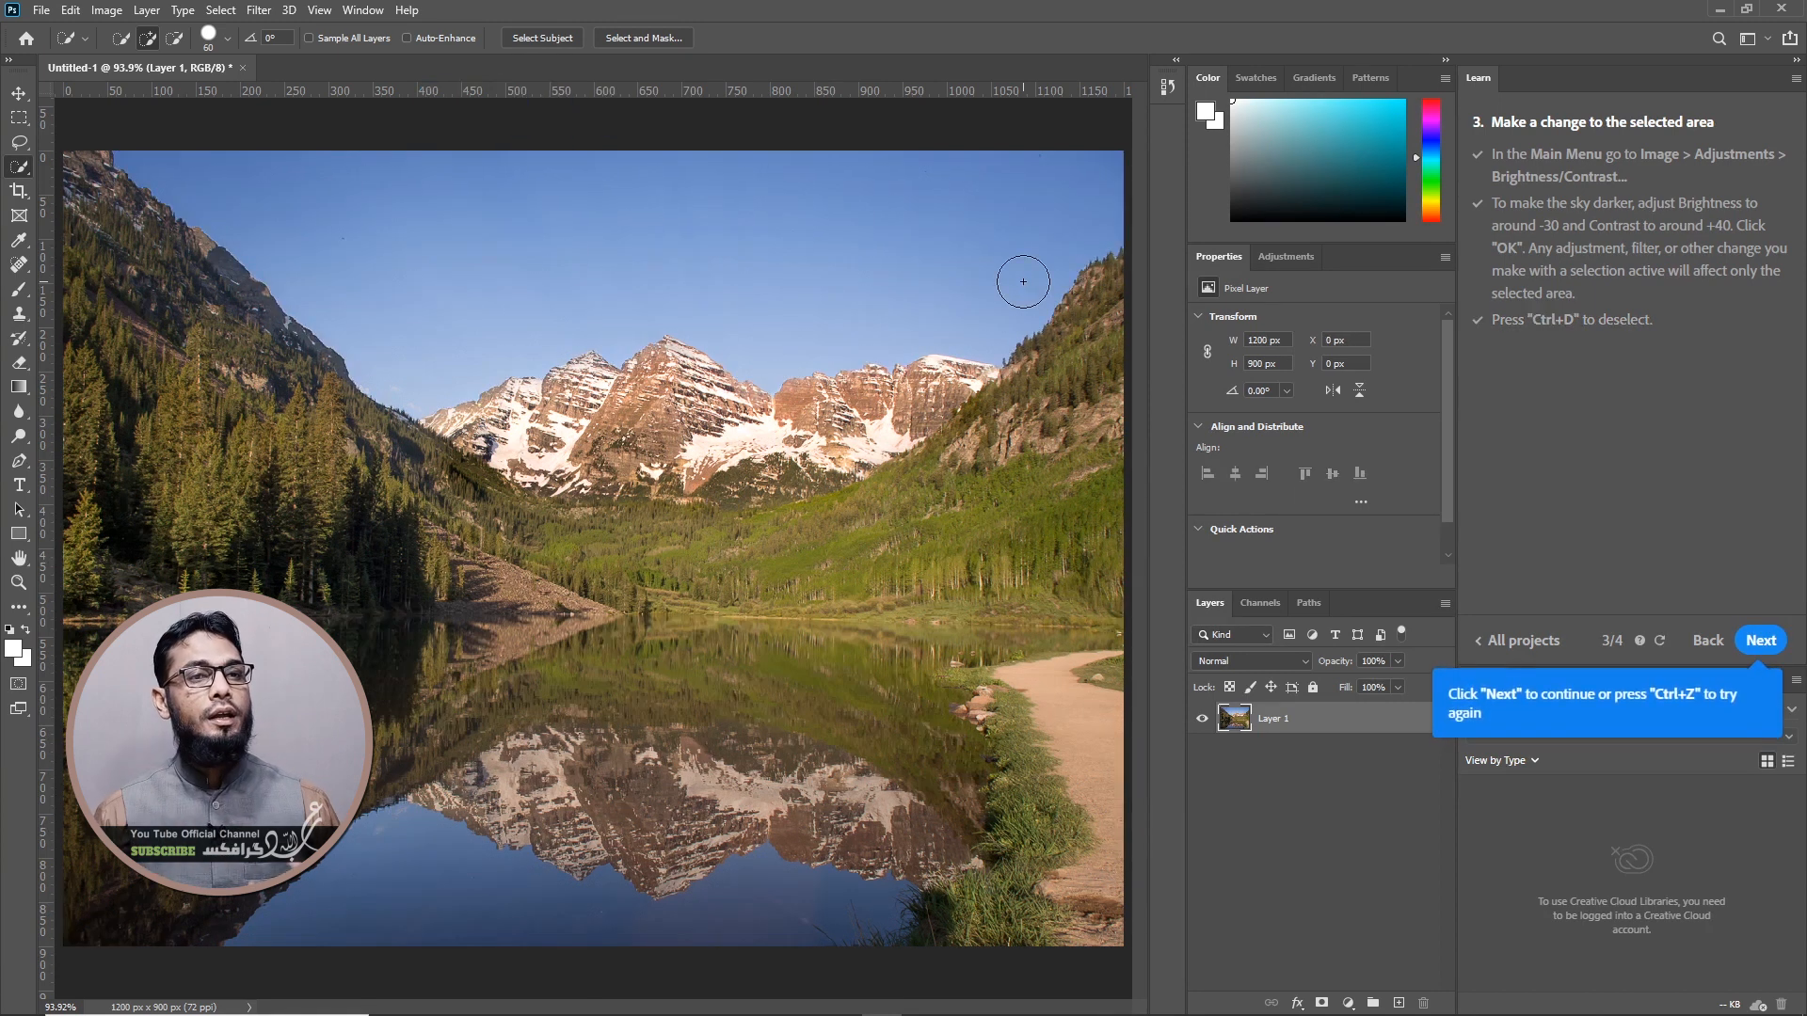
key(ctrl+z)
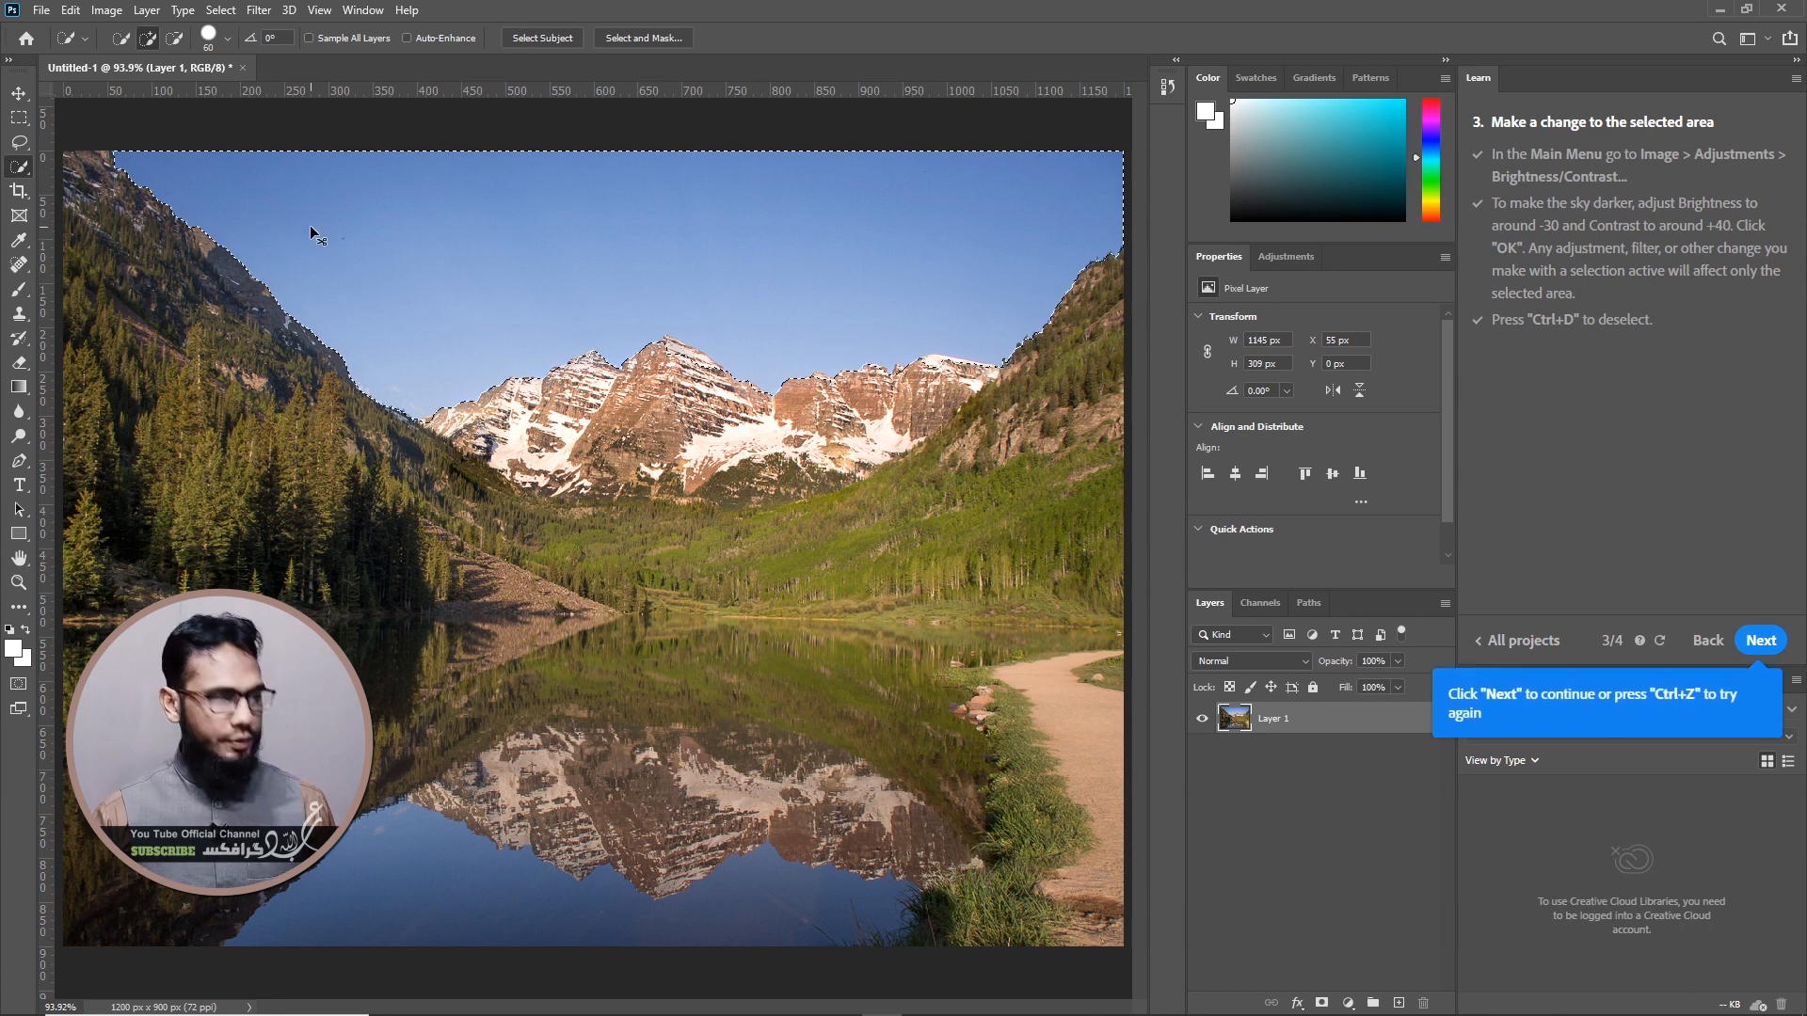
key(ctrl+z)
Finish the guided tutorial and delete the sky from Layer 1 using a fresh Quick Selection of it
click(1757, 641)
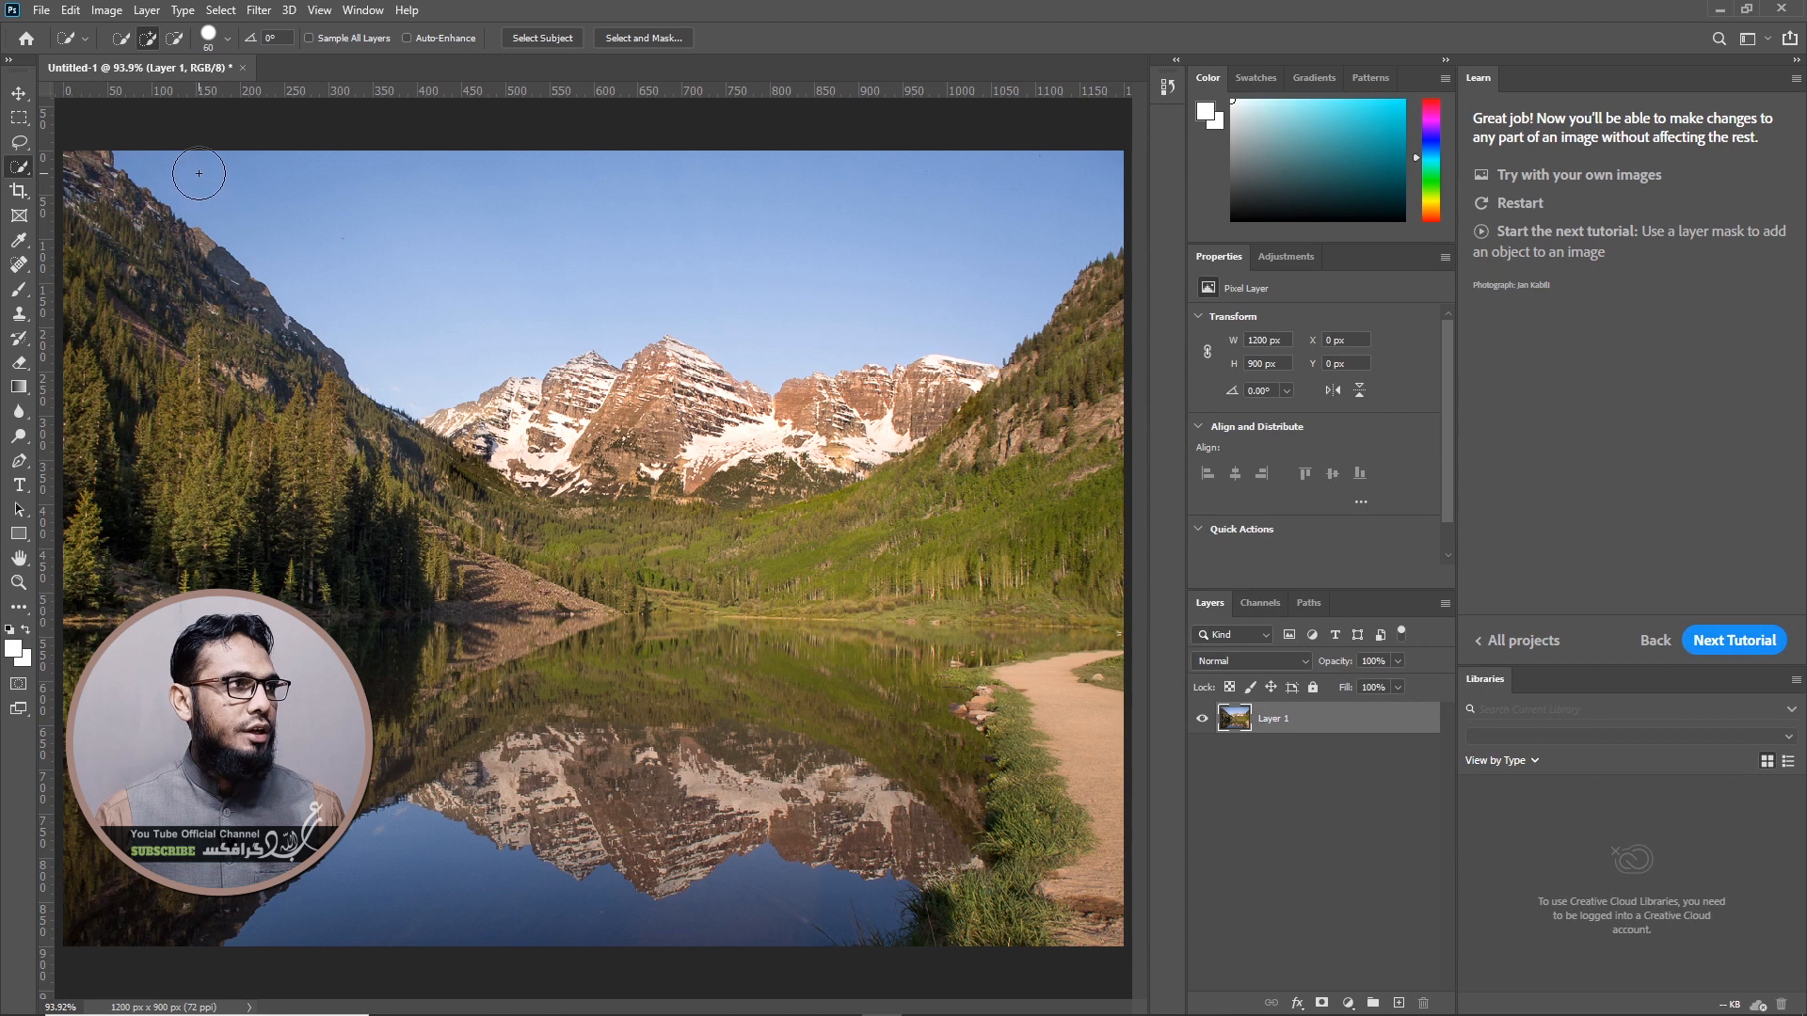
drag(201, 181, 574, 226)
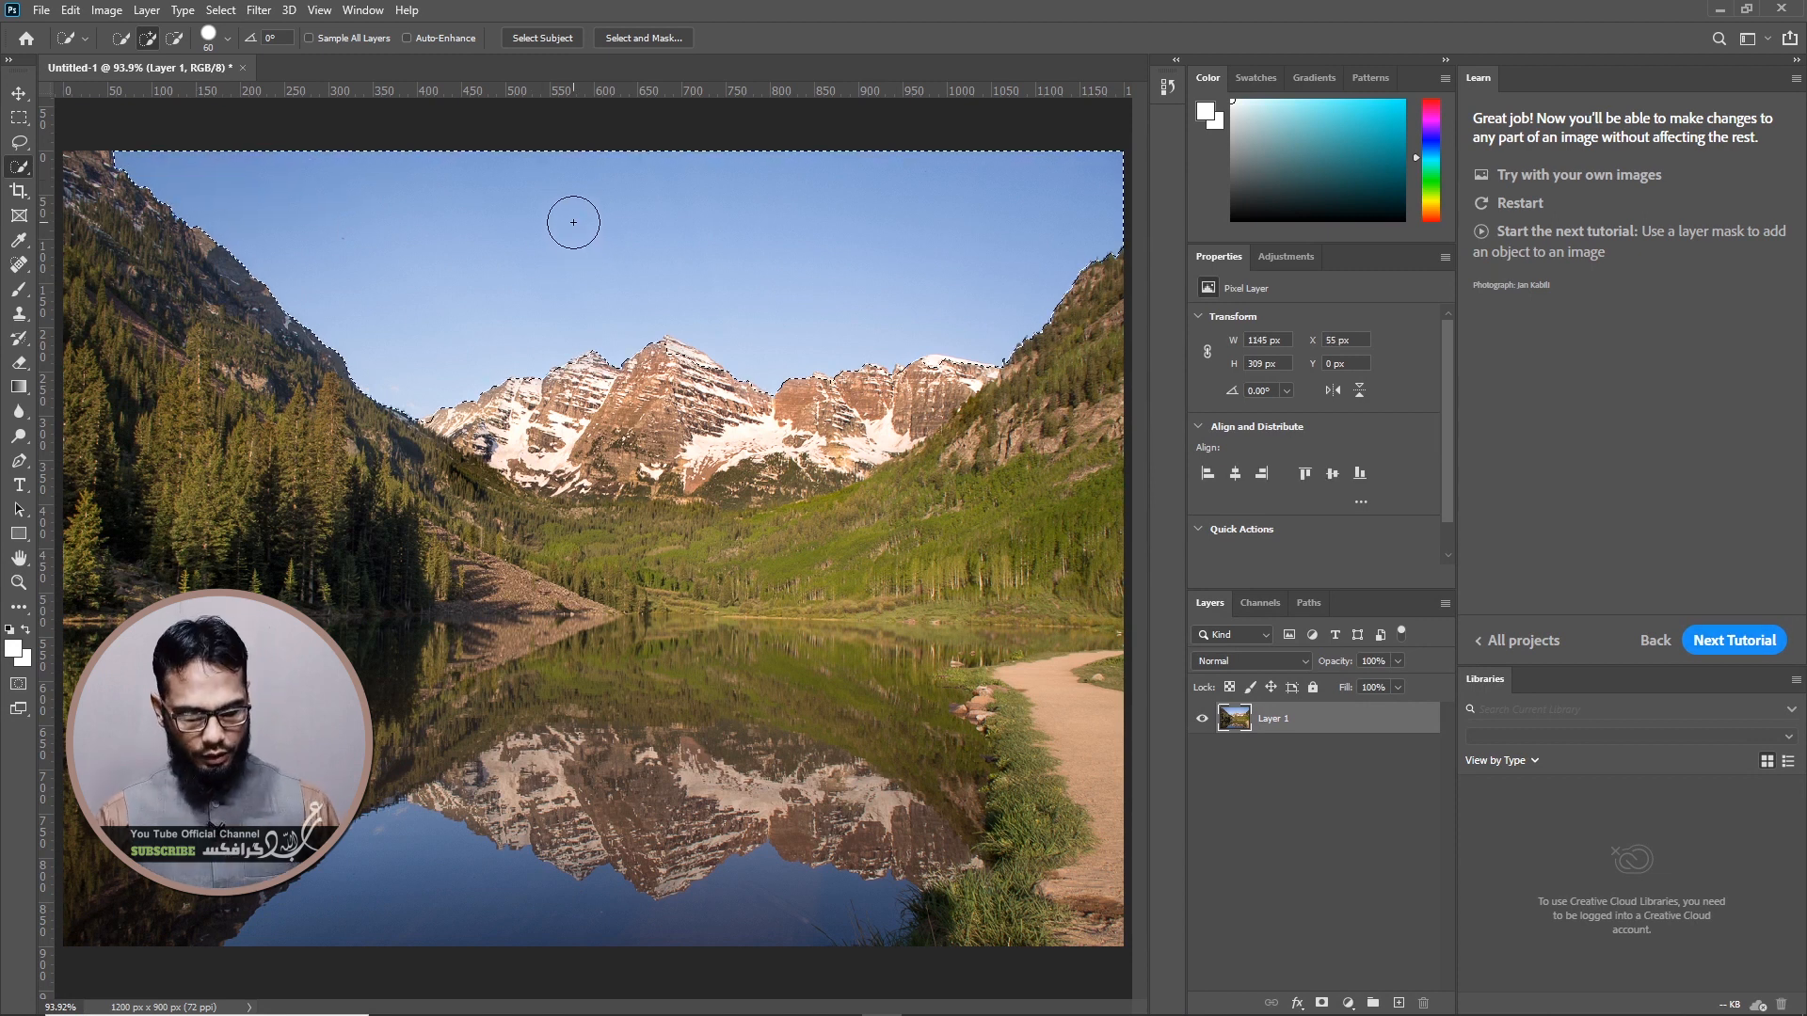
key(Delete)
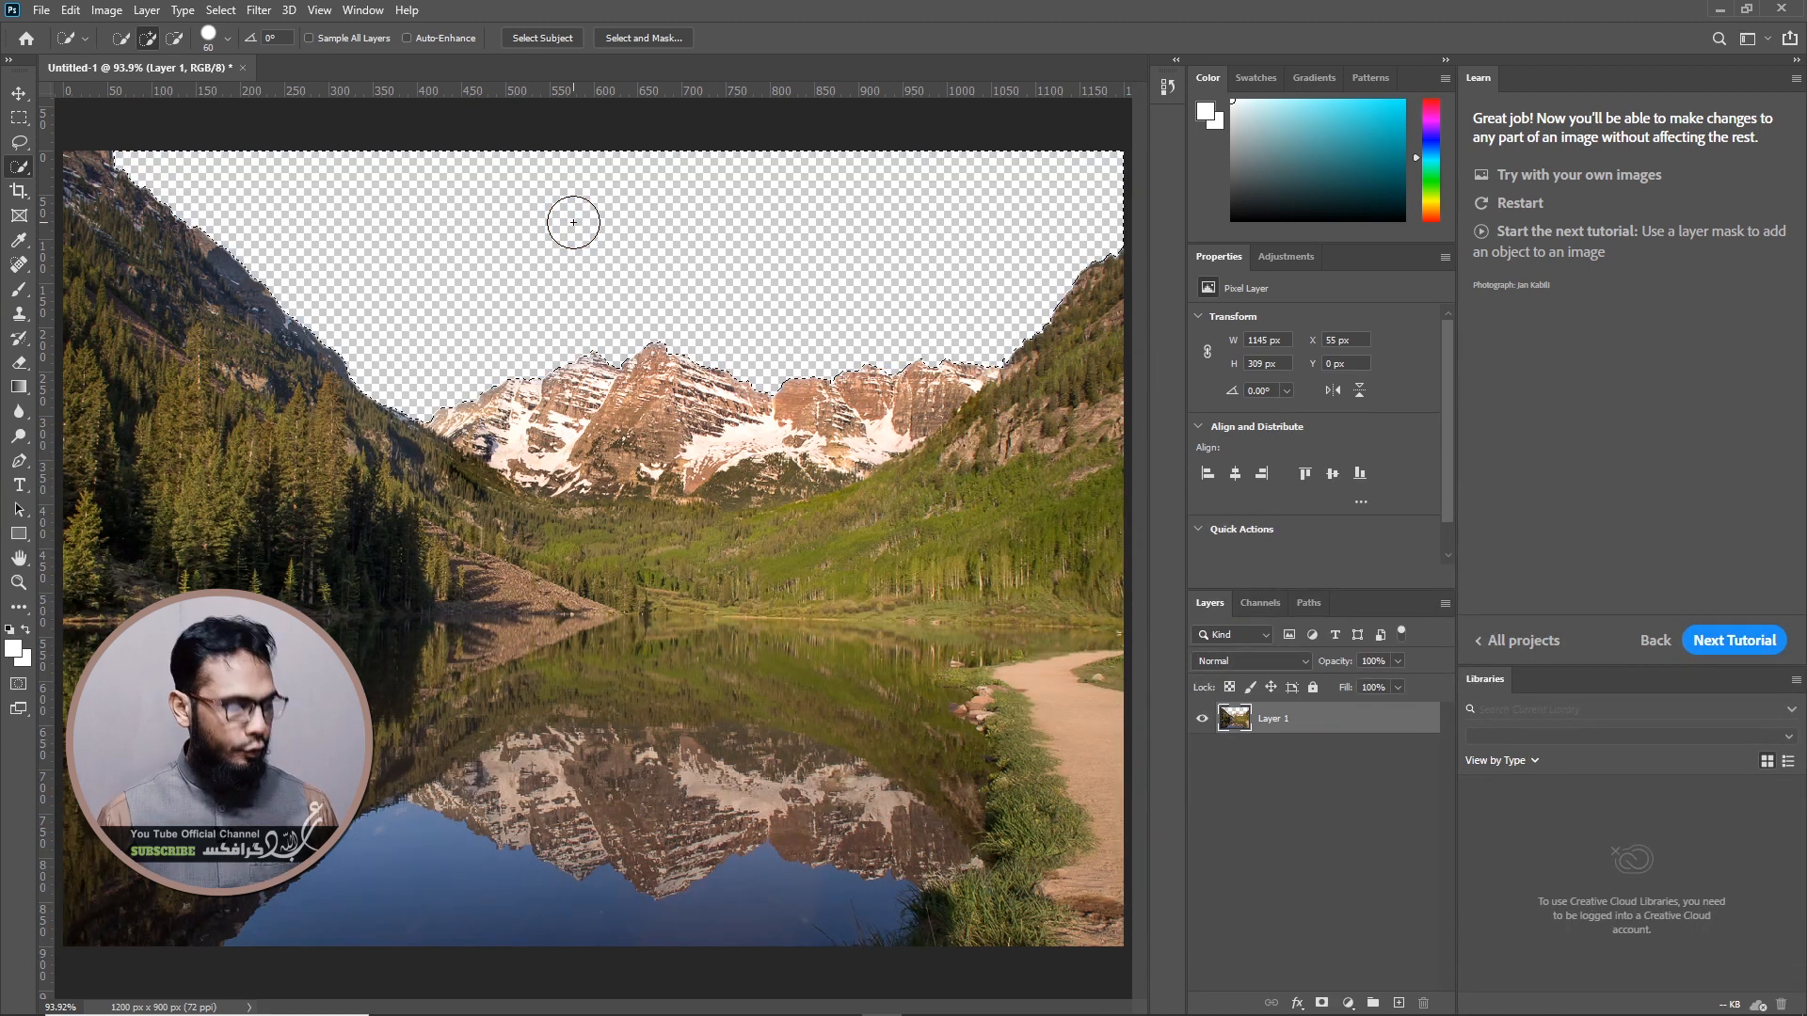
key(ctrl+d)
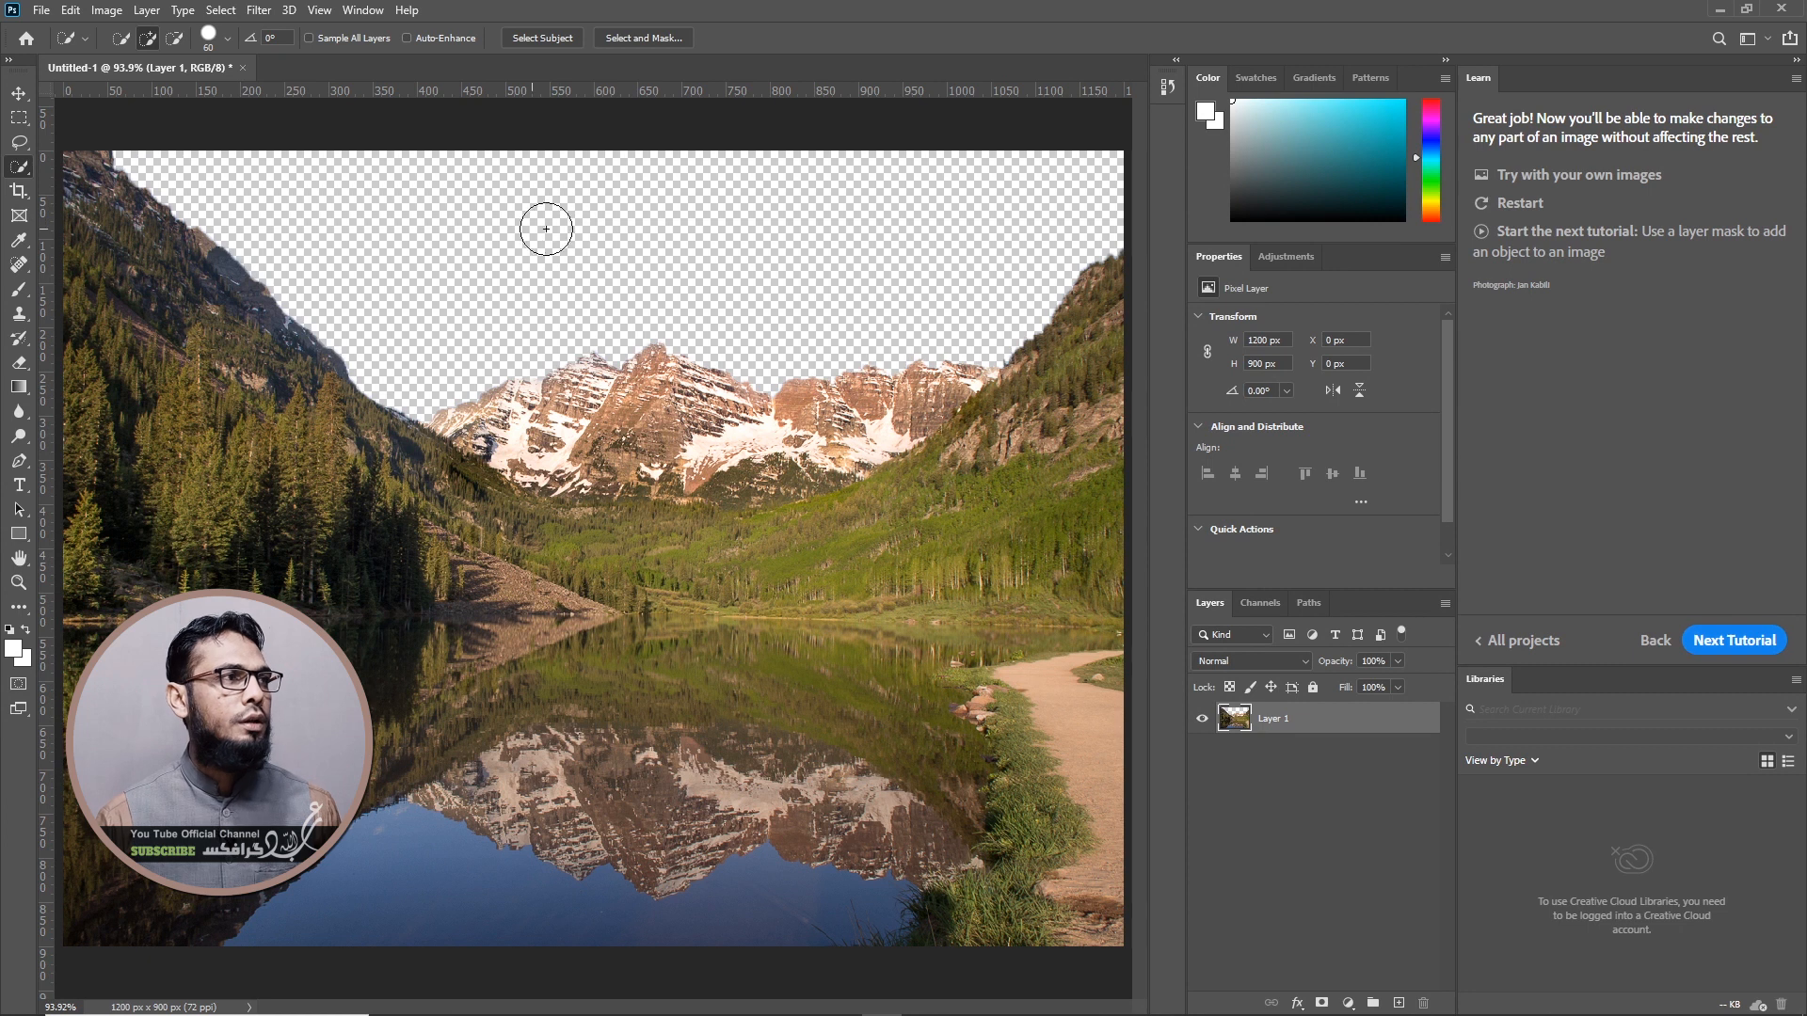
Place the cloudy sky photo pexels-pixabay-158827 as an embedded image in the mountain lake document
click(41, 10)
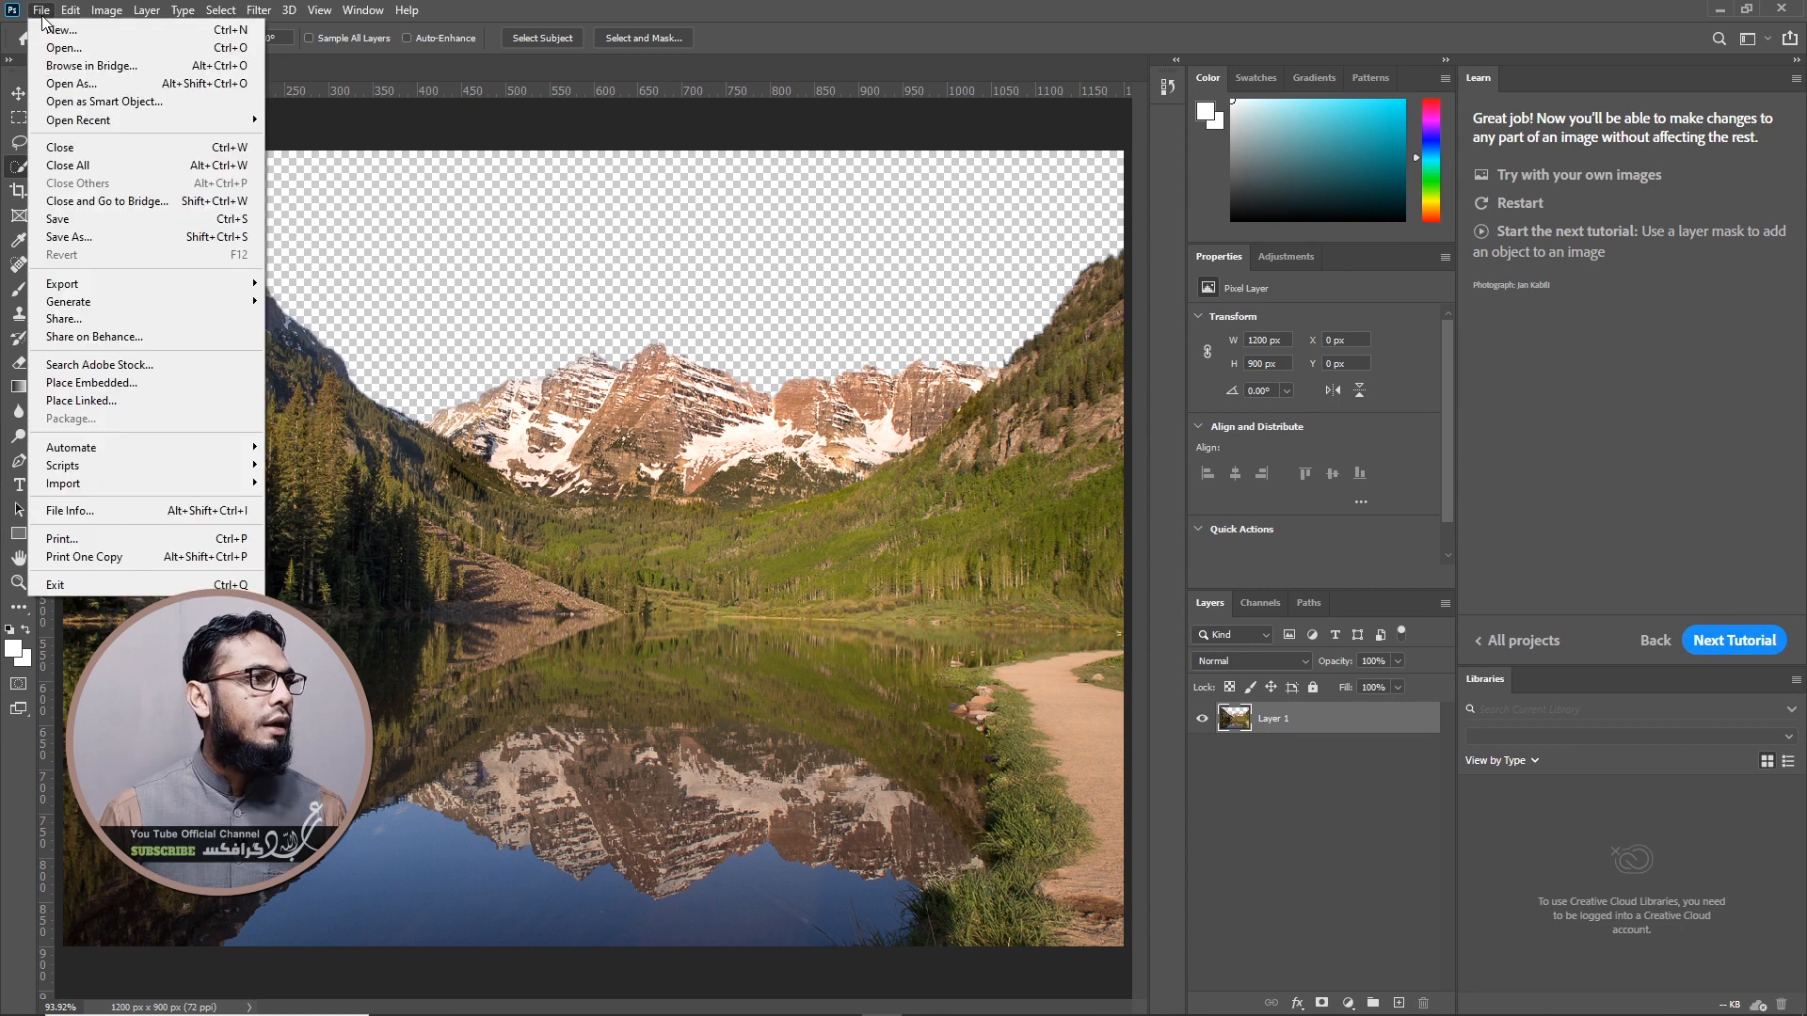
click(107, 382)
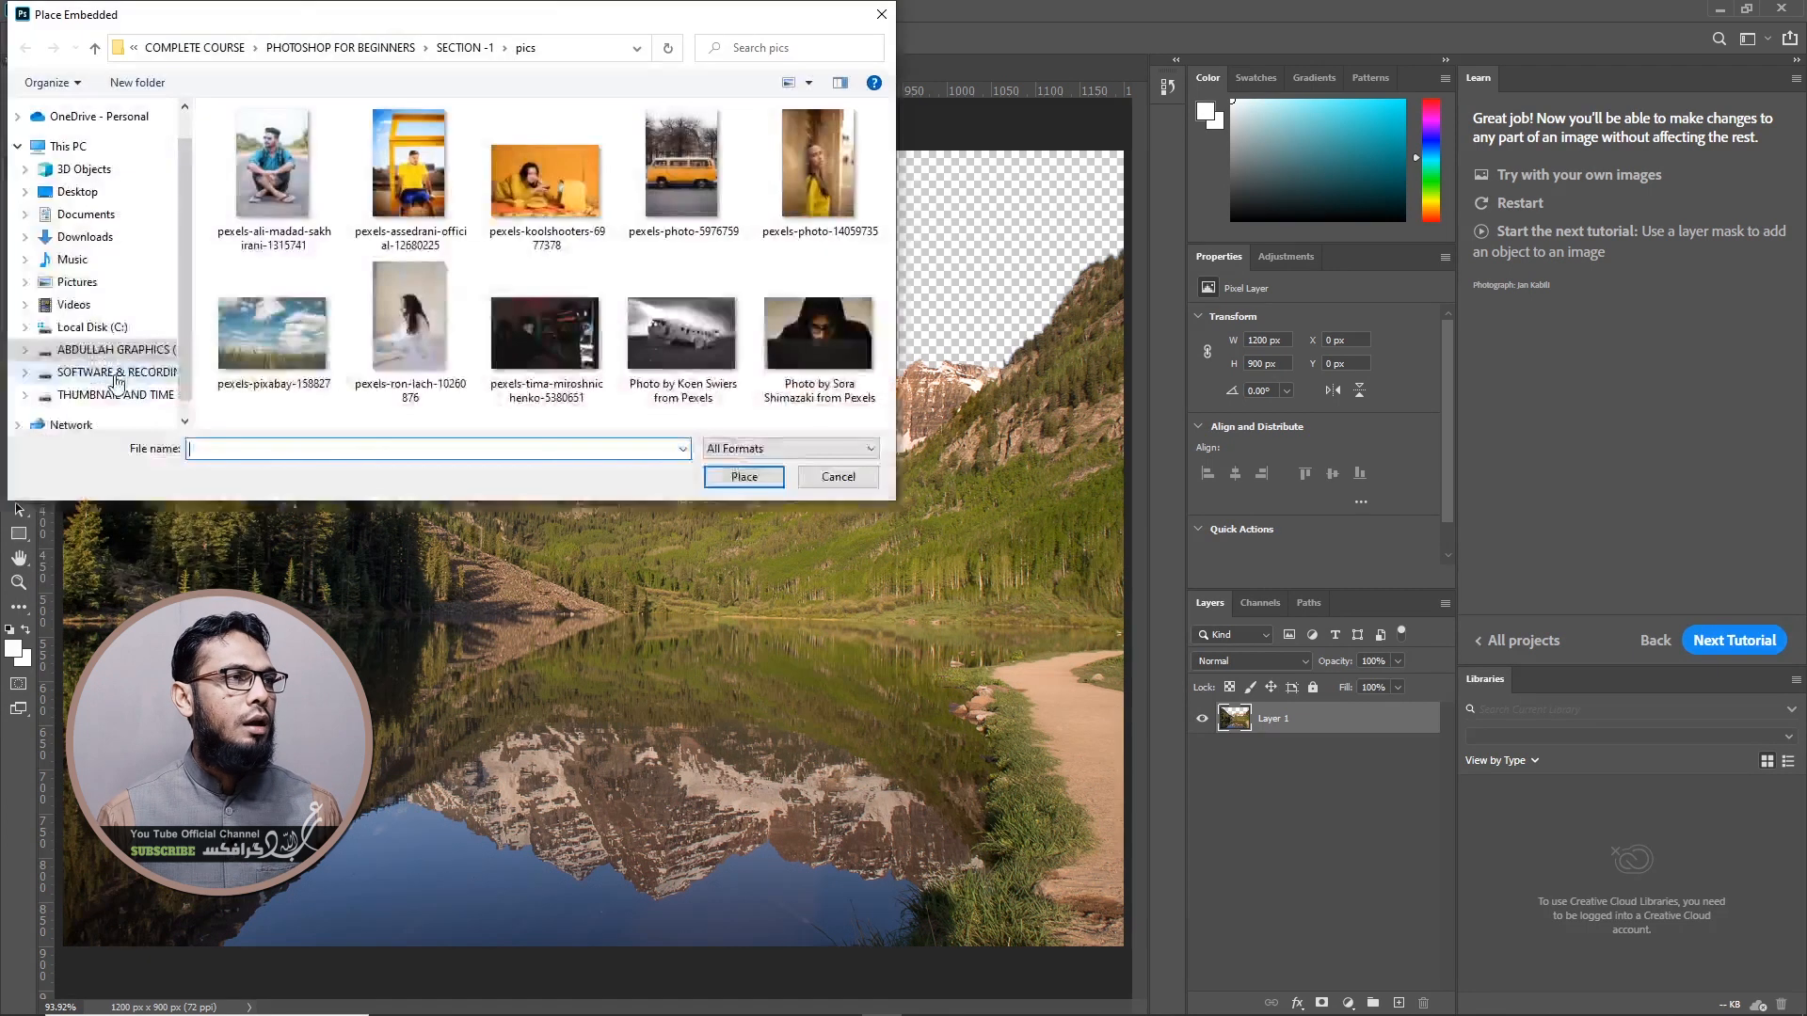
click(243, 350)
click(745, 481)
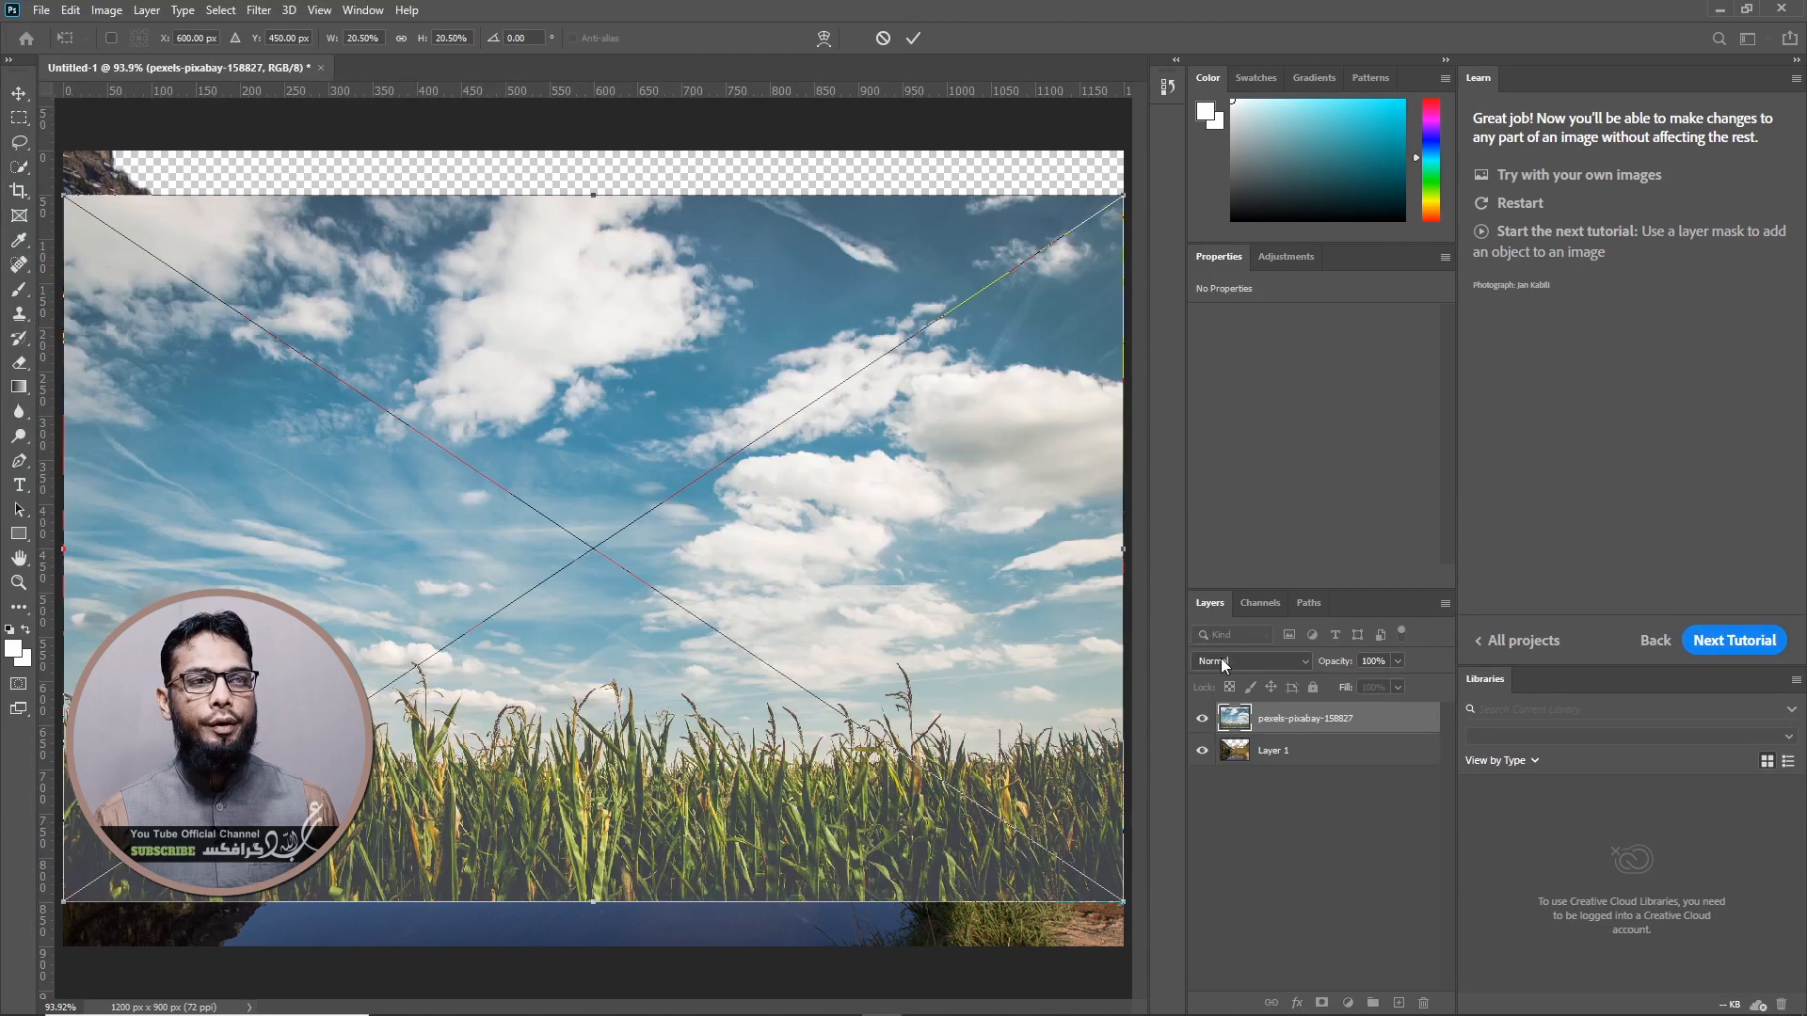
key(Return)
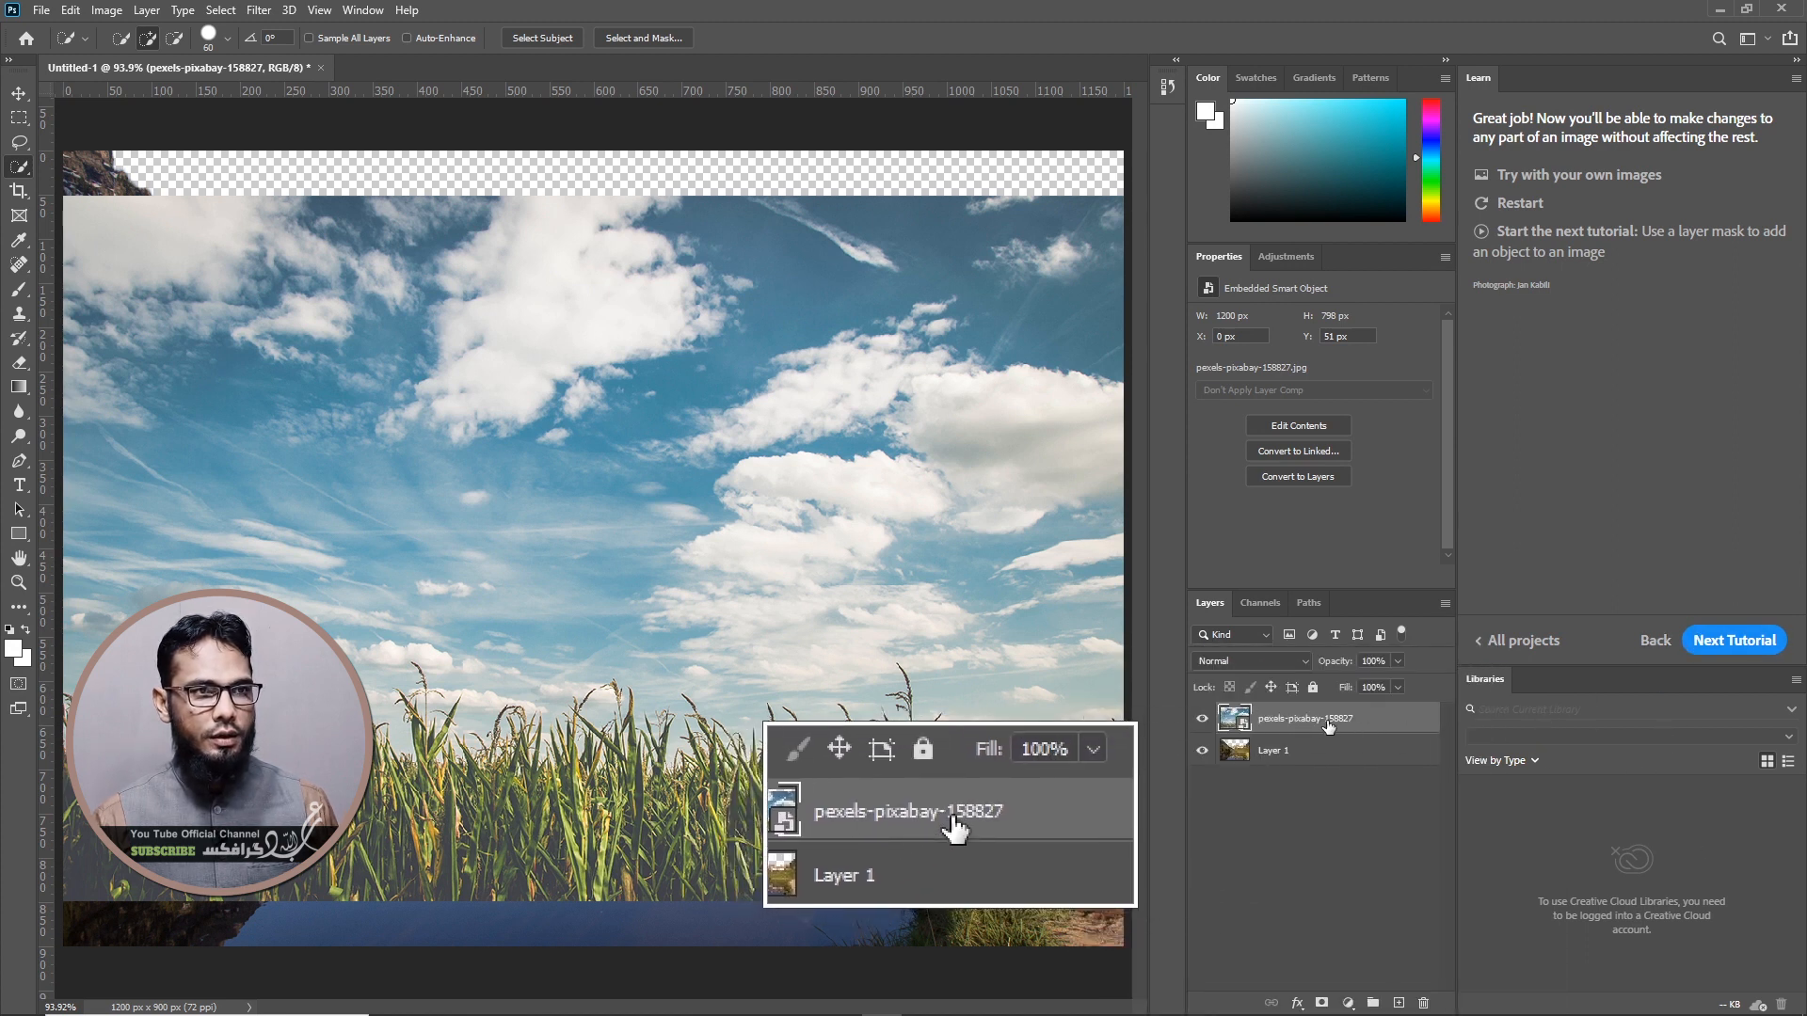
Put the pexels-pixabay-158827 layer below Layer 1 and move it up to the canvas's upper edge to fill the sky
drag(1386, 722, 1368, 778)
key(v)
drag(725, 250, 725, 195)
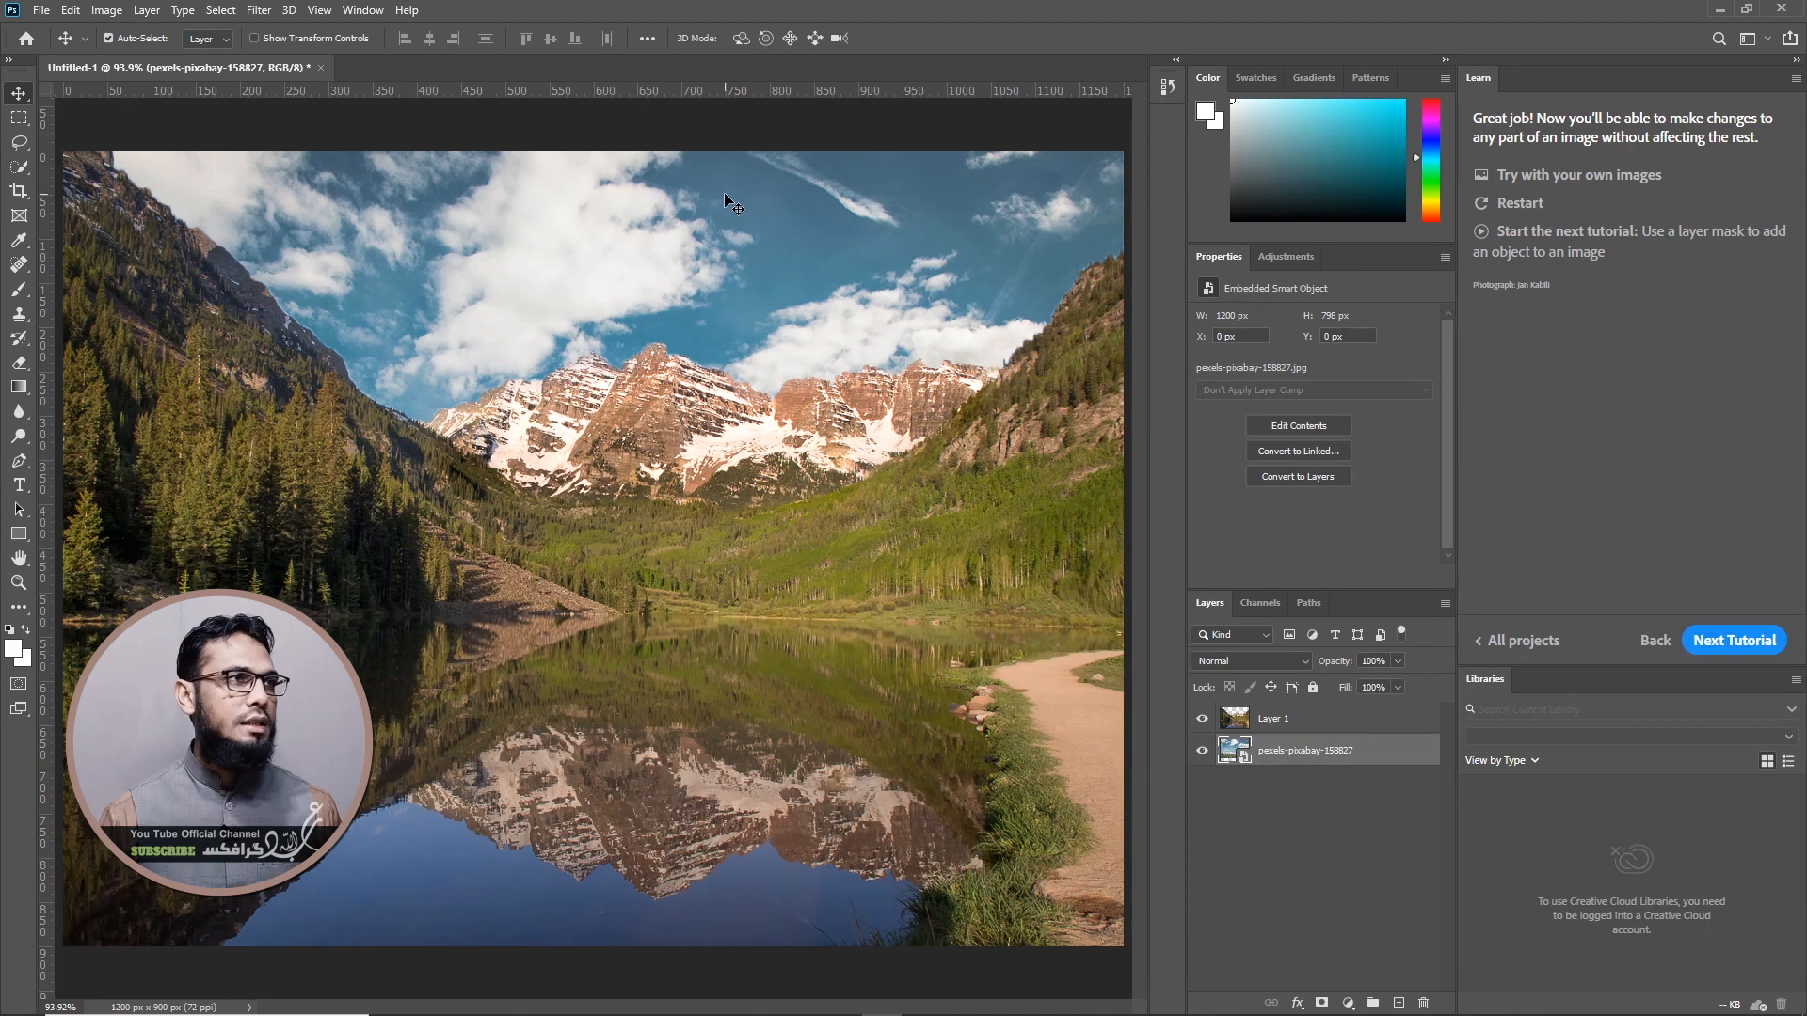
Open the photo of the man in sunglasses sitting on the road from the pics folder
click(41, 11)
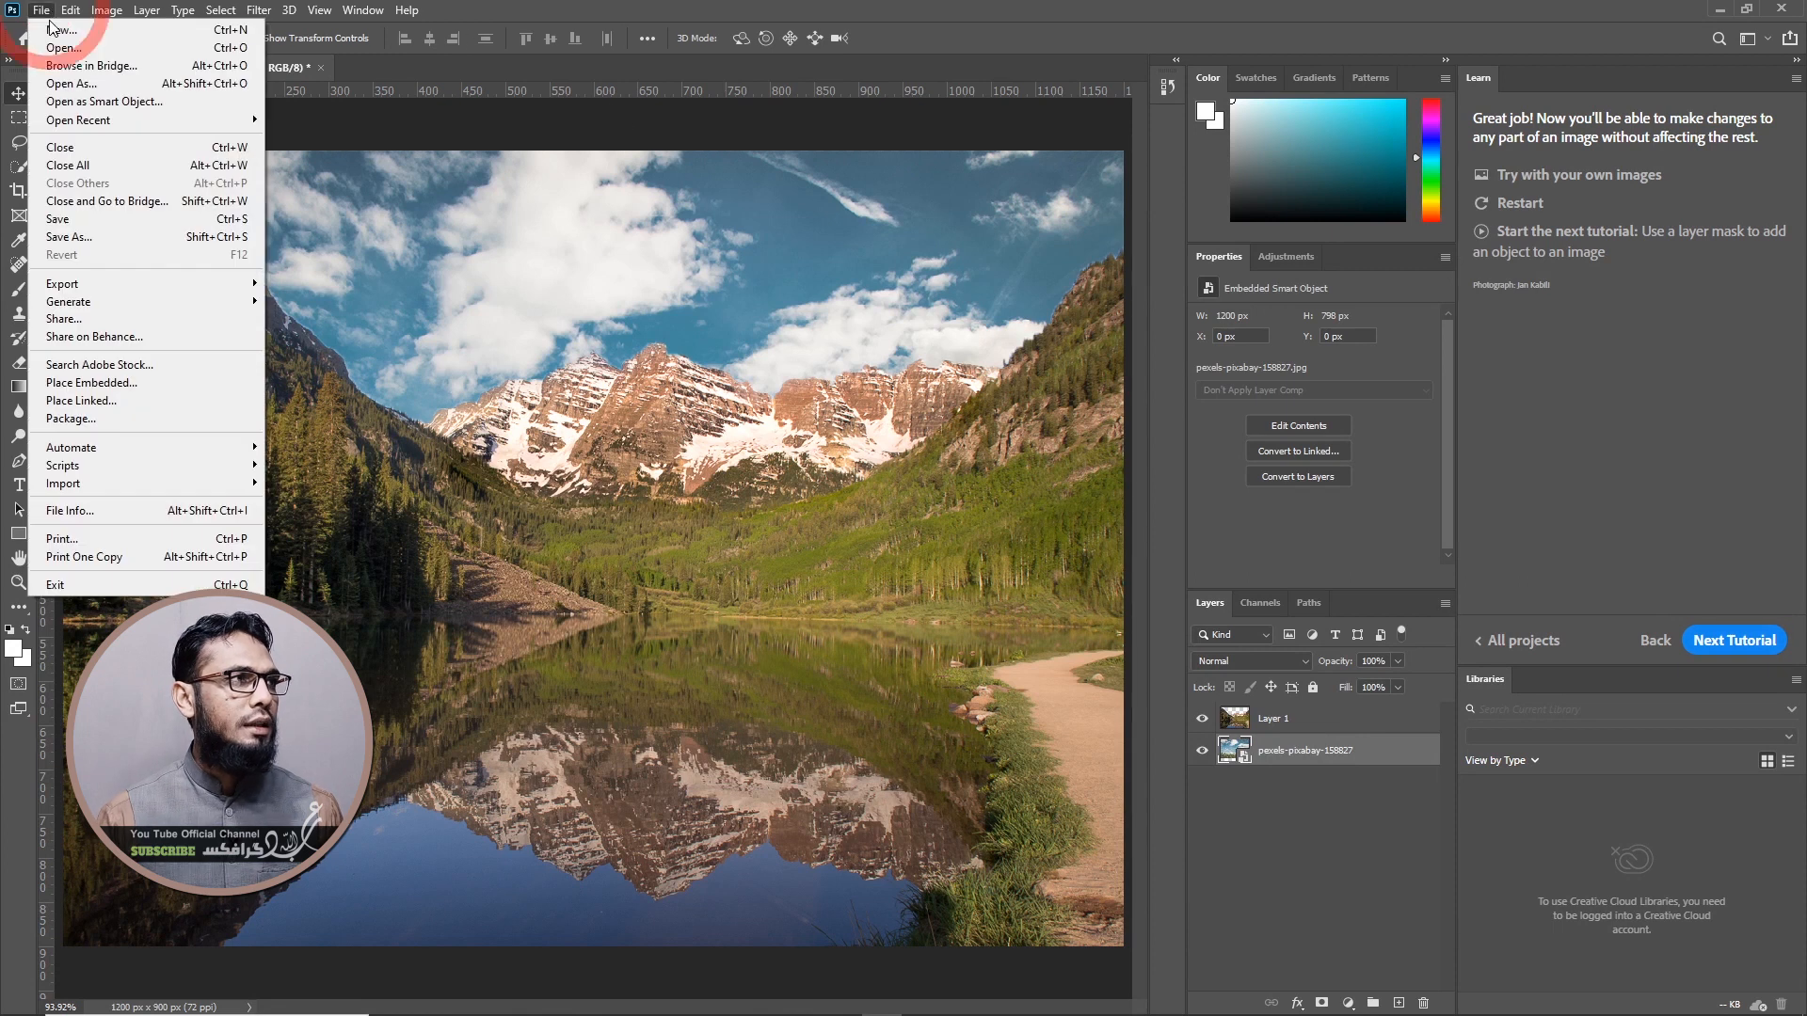
click(61, 52)
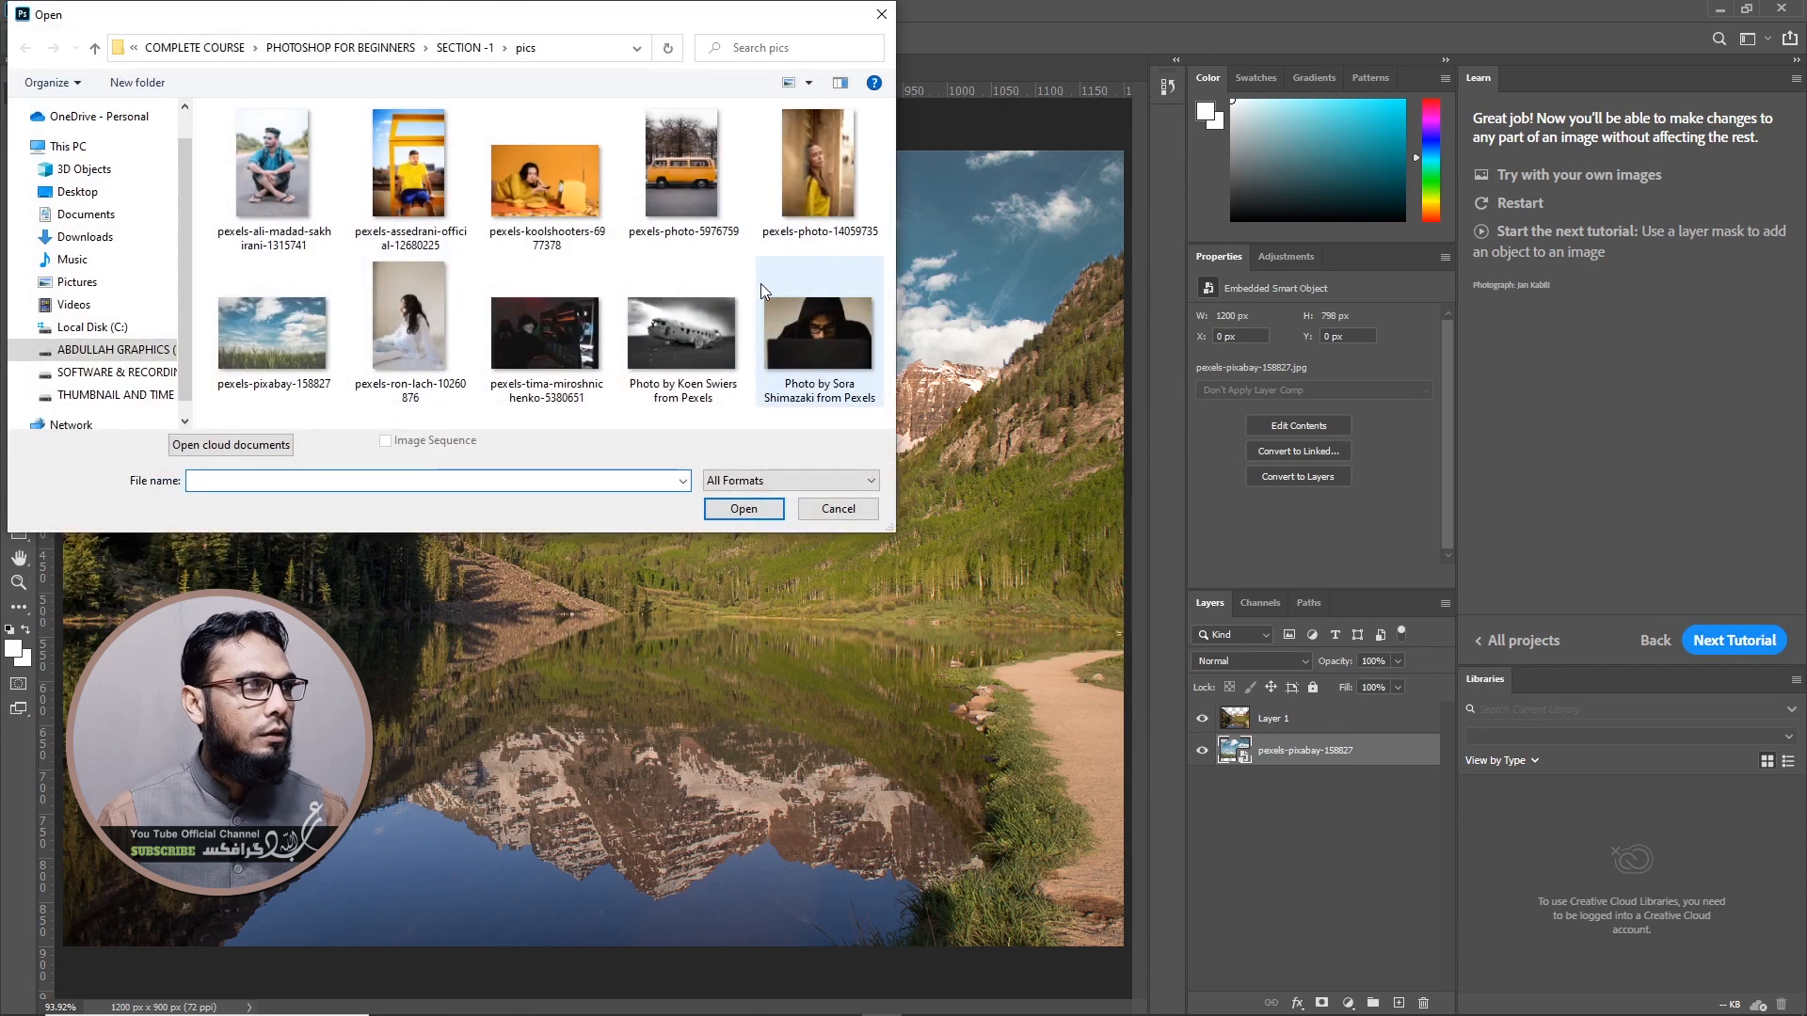
double_click(288, 160)
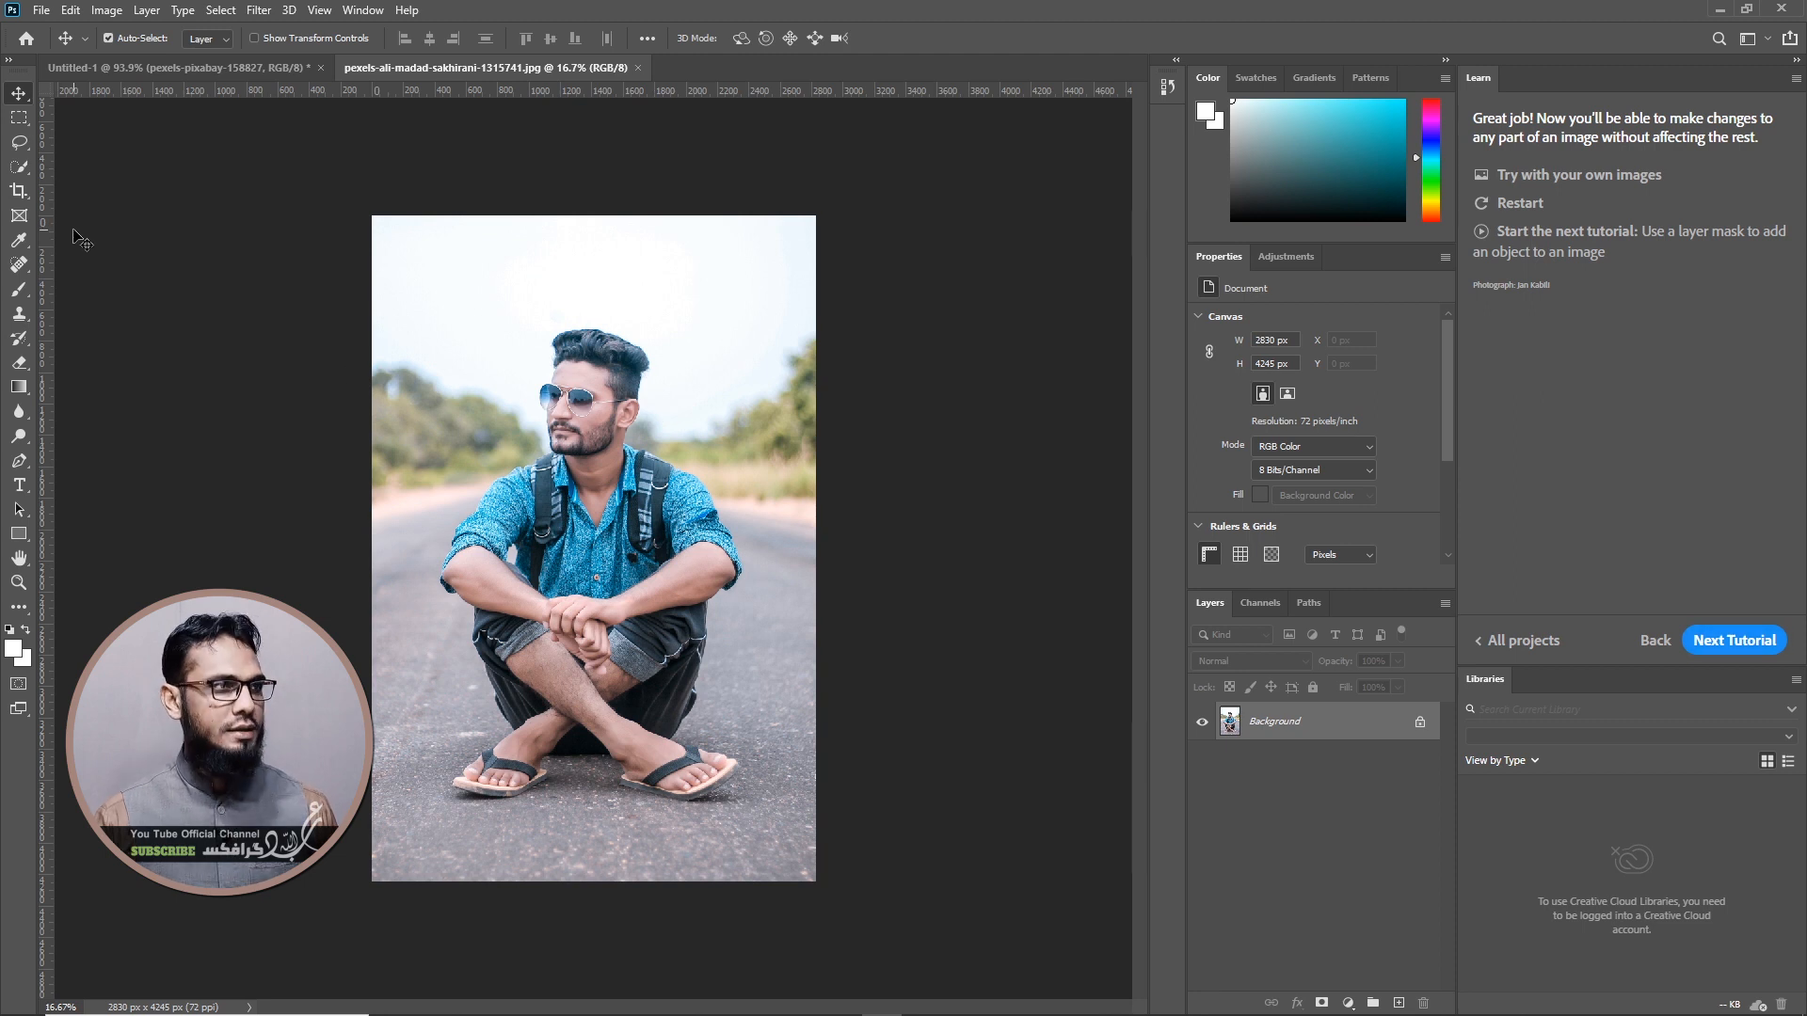
Use Quick Selection to select the man's hair, sunglasses, face and neck
key(w)
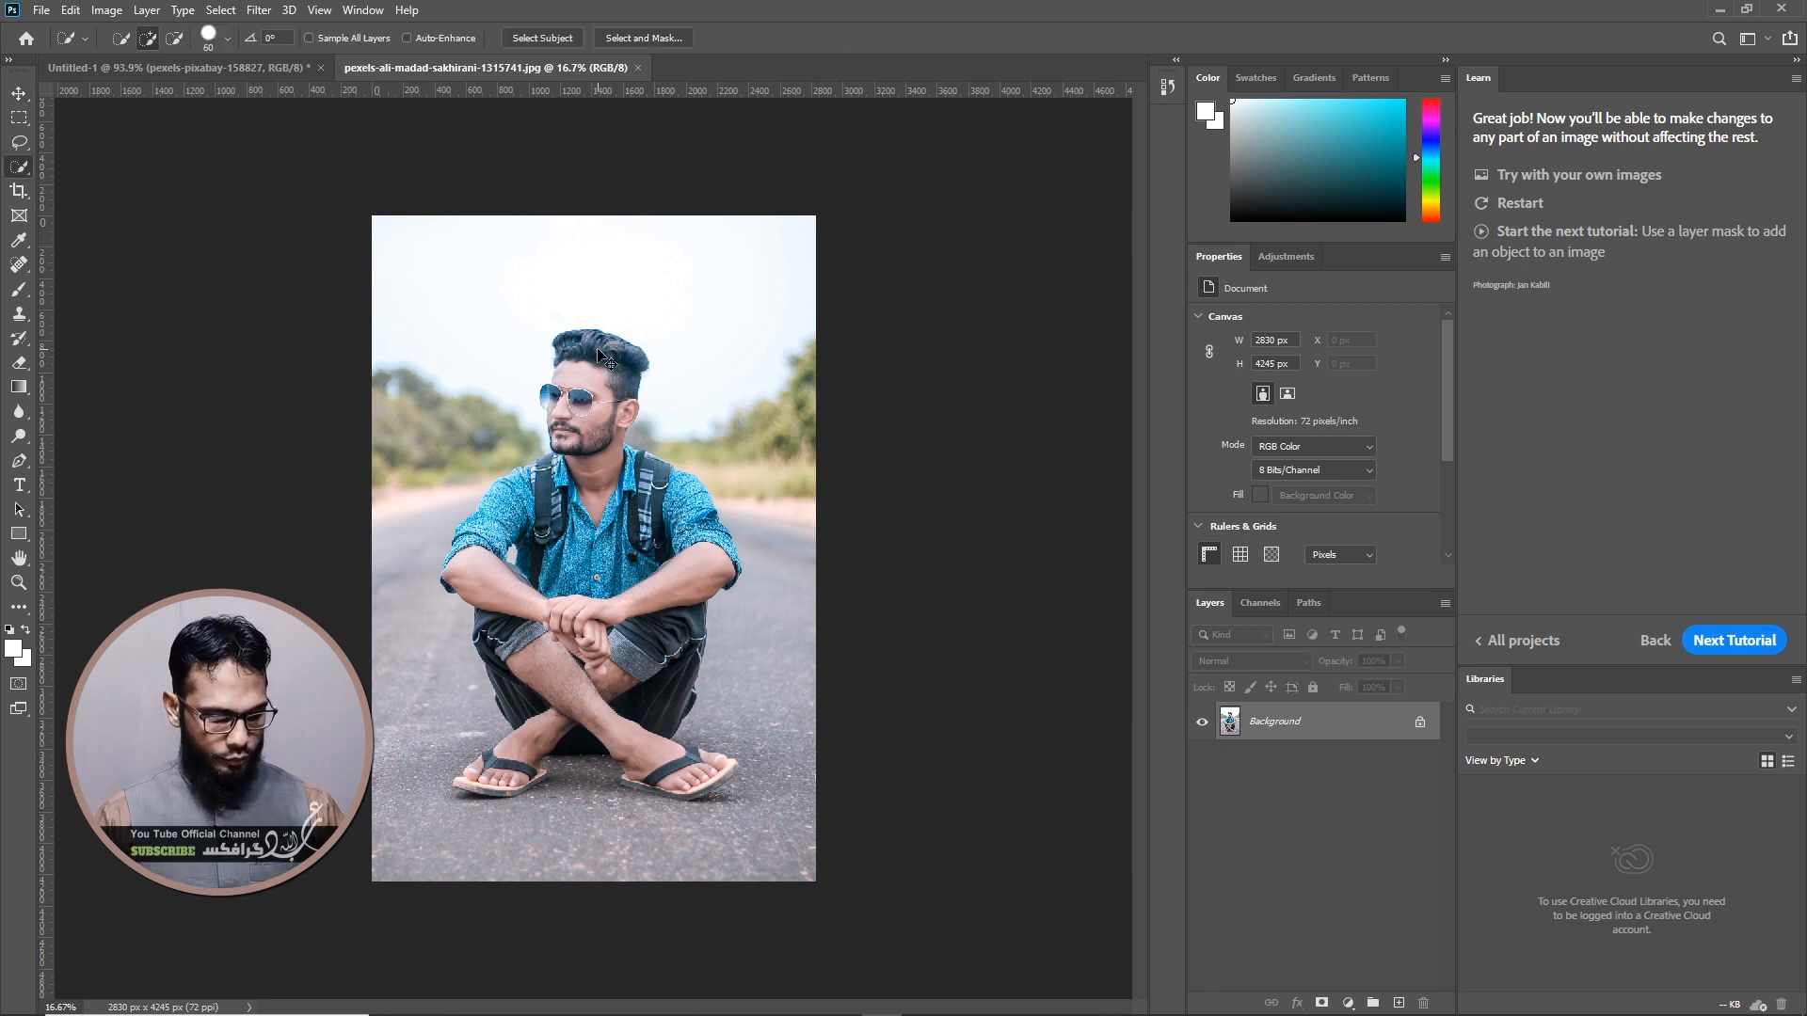
key(ctrl+plus)
key(ctrl+plus)
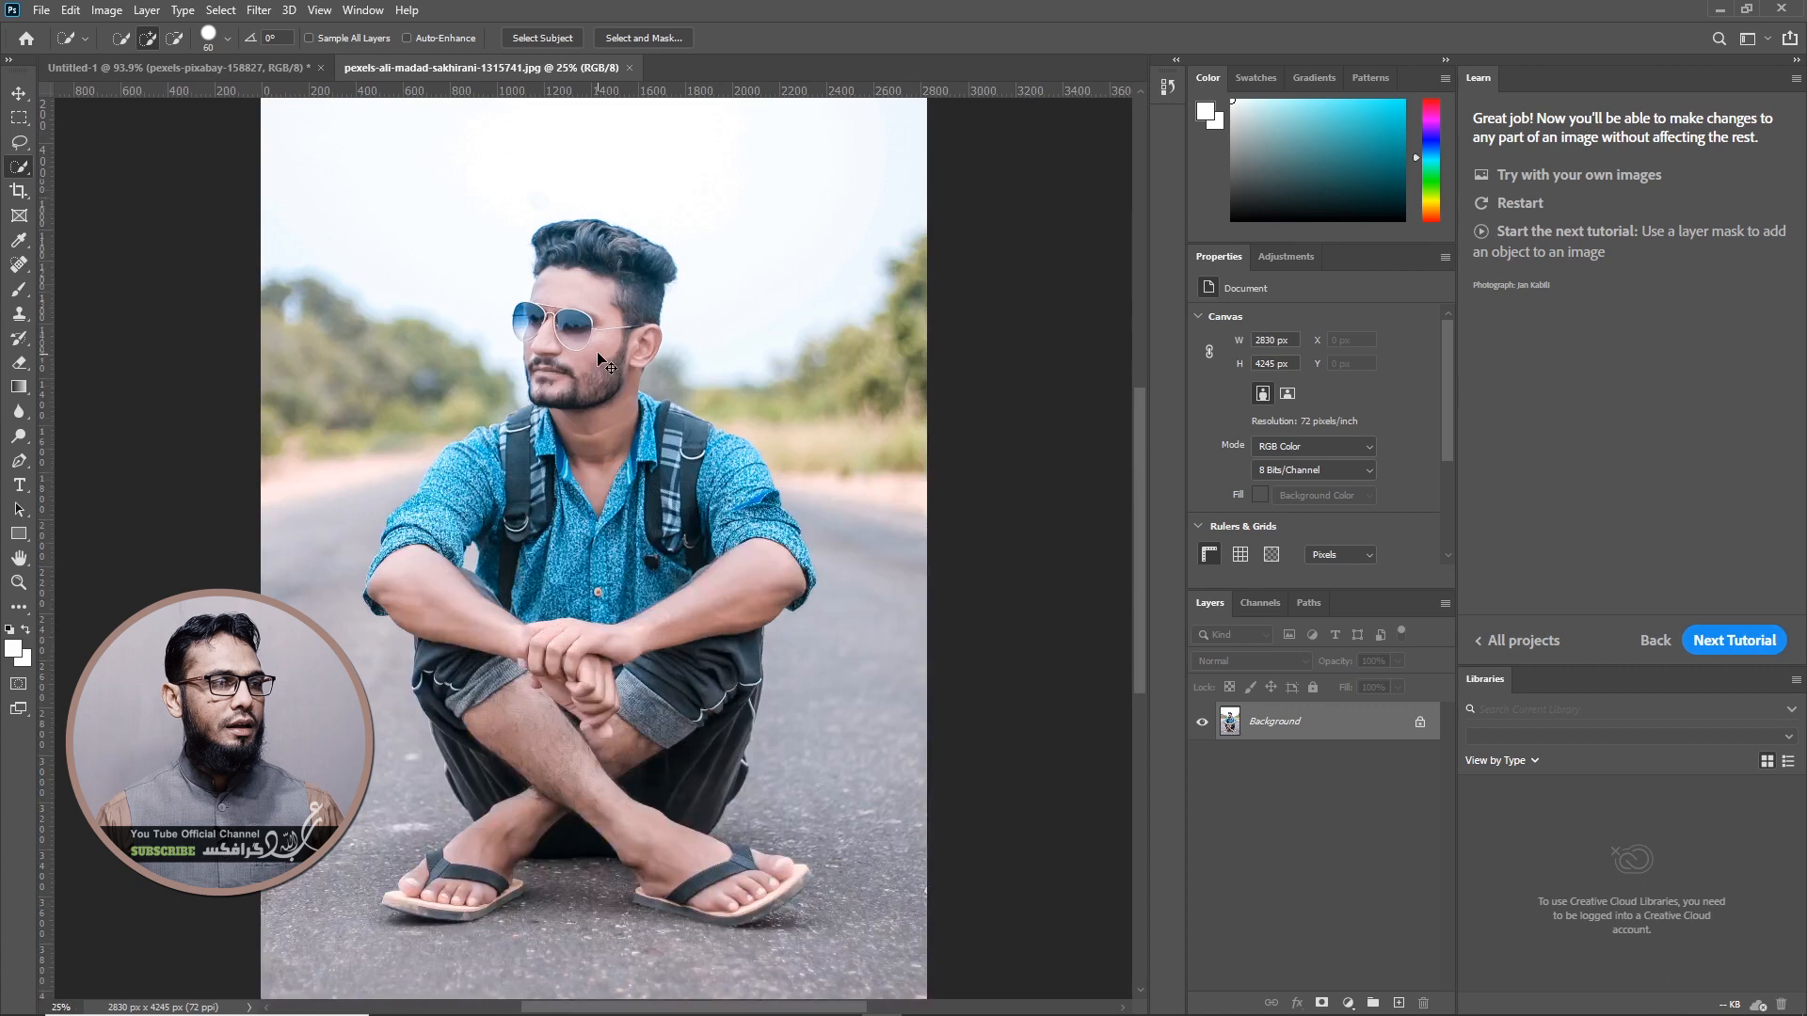
scroll(595, 247, up, 3)
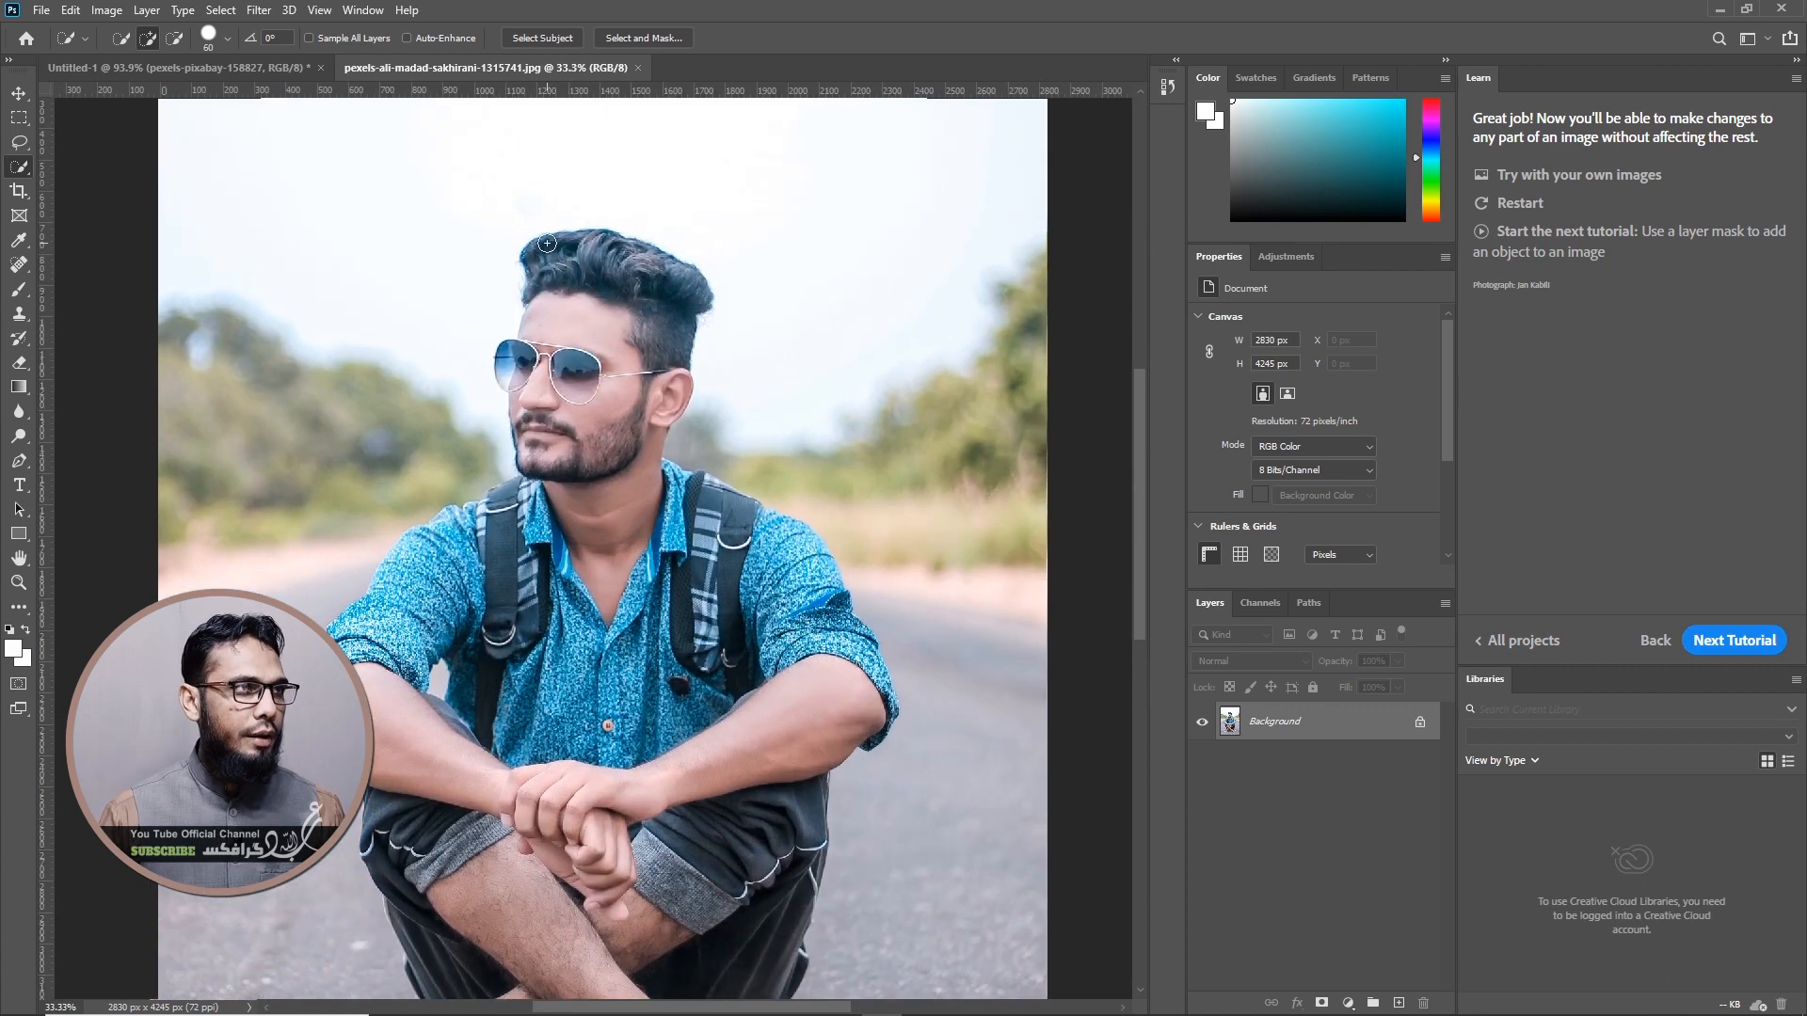
mouse_move(549, 246)
mouse_down()
mouse_move(569, 278)
mouse_move(668, 299)
mouse_up()
mouse_move(555, 399)
mouse_down()
mouse_move(546, 419)
mouse_move(542, 381)
mouse_move(544, 397)
mouse_up()
drag(636, 476, 644, 406)
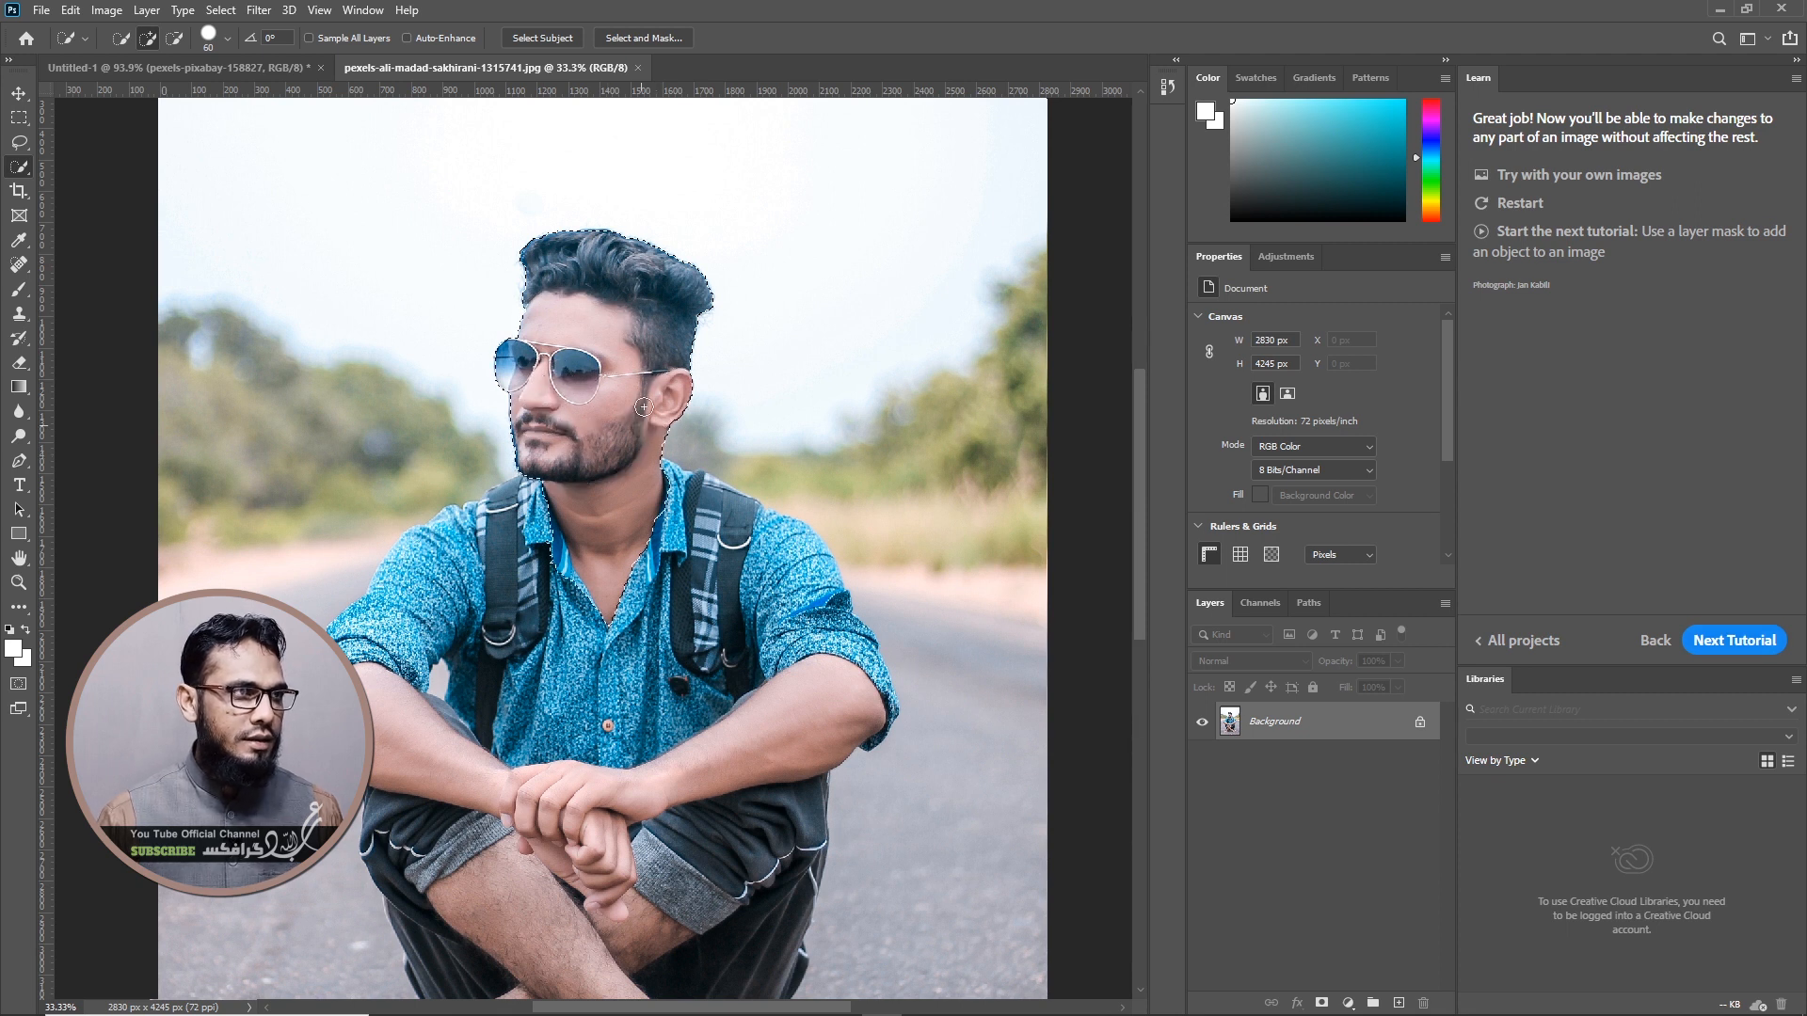
Extend the quick selection over the man's shirt, backpack straps, both arms and hands
mouse_move(507, 532)
mouse_down()
mouse_move(466, 550)
mouse_move(518, 507)
mouse_up()
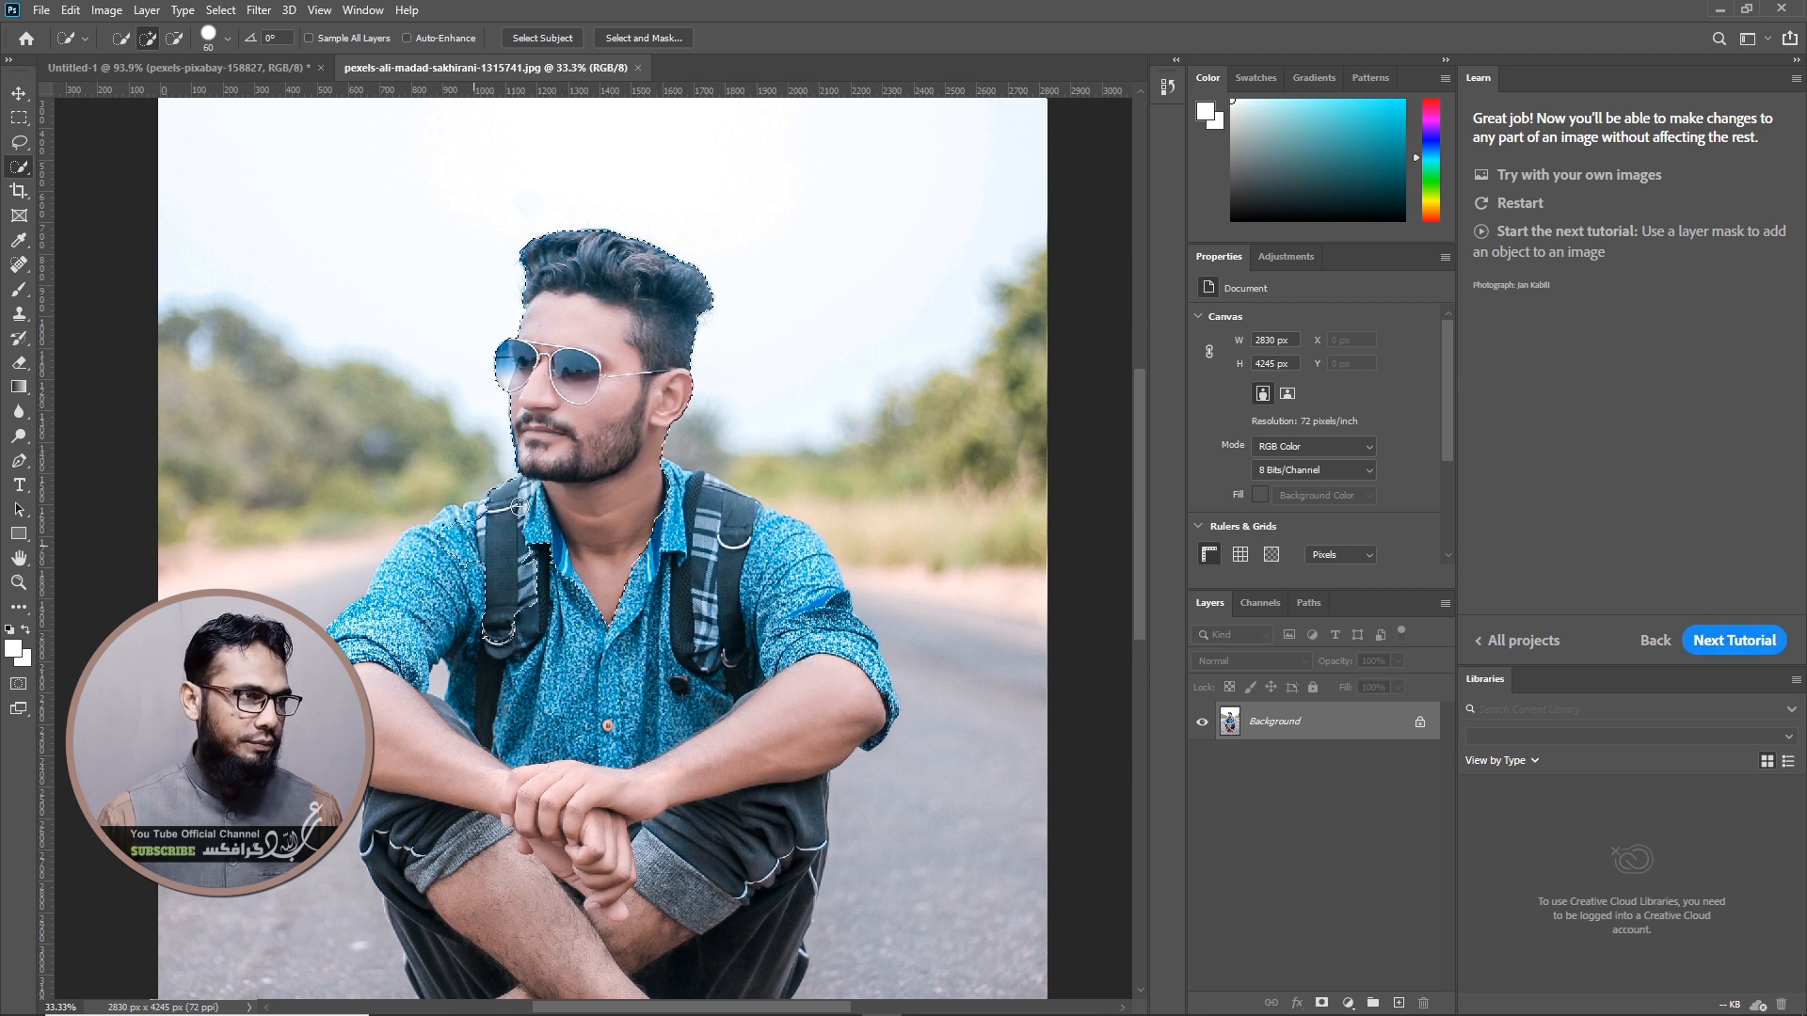
mouse_move(388, 643)
mouse_down()
mouse_move(376, 627)
mouse_move(422, 595)
mouse_up()
mouse_move(399, 701)
mouse_down()
mouse_move(498, 734)
mouse_move(551, 681)
mouse_move(701, 674)
mouse_move(702, 624)
mouse_up()
drag(681, 521, 680, 503)
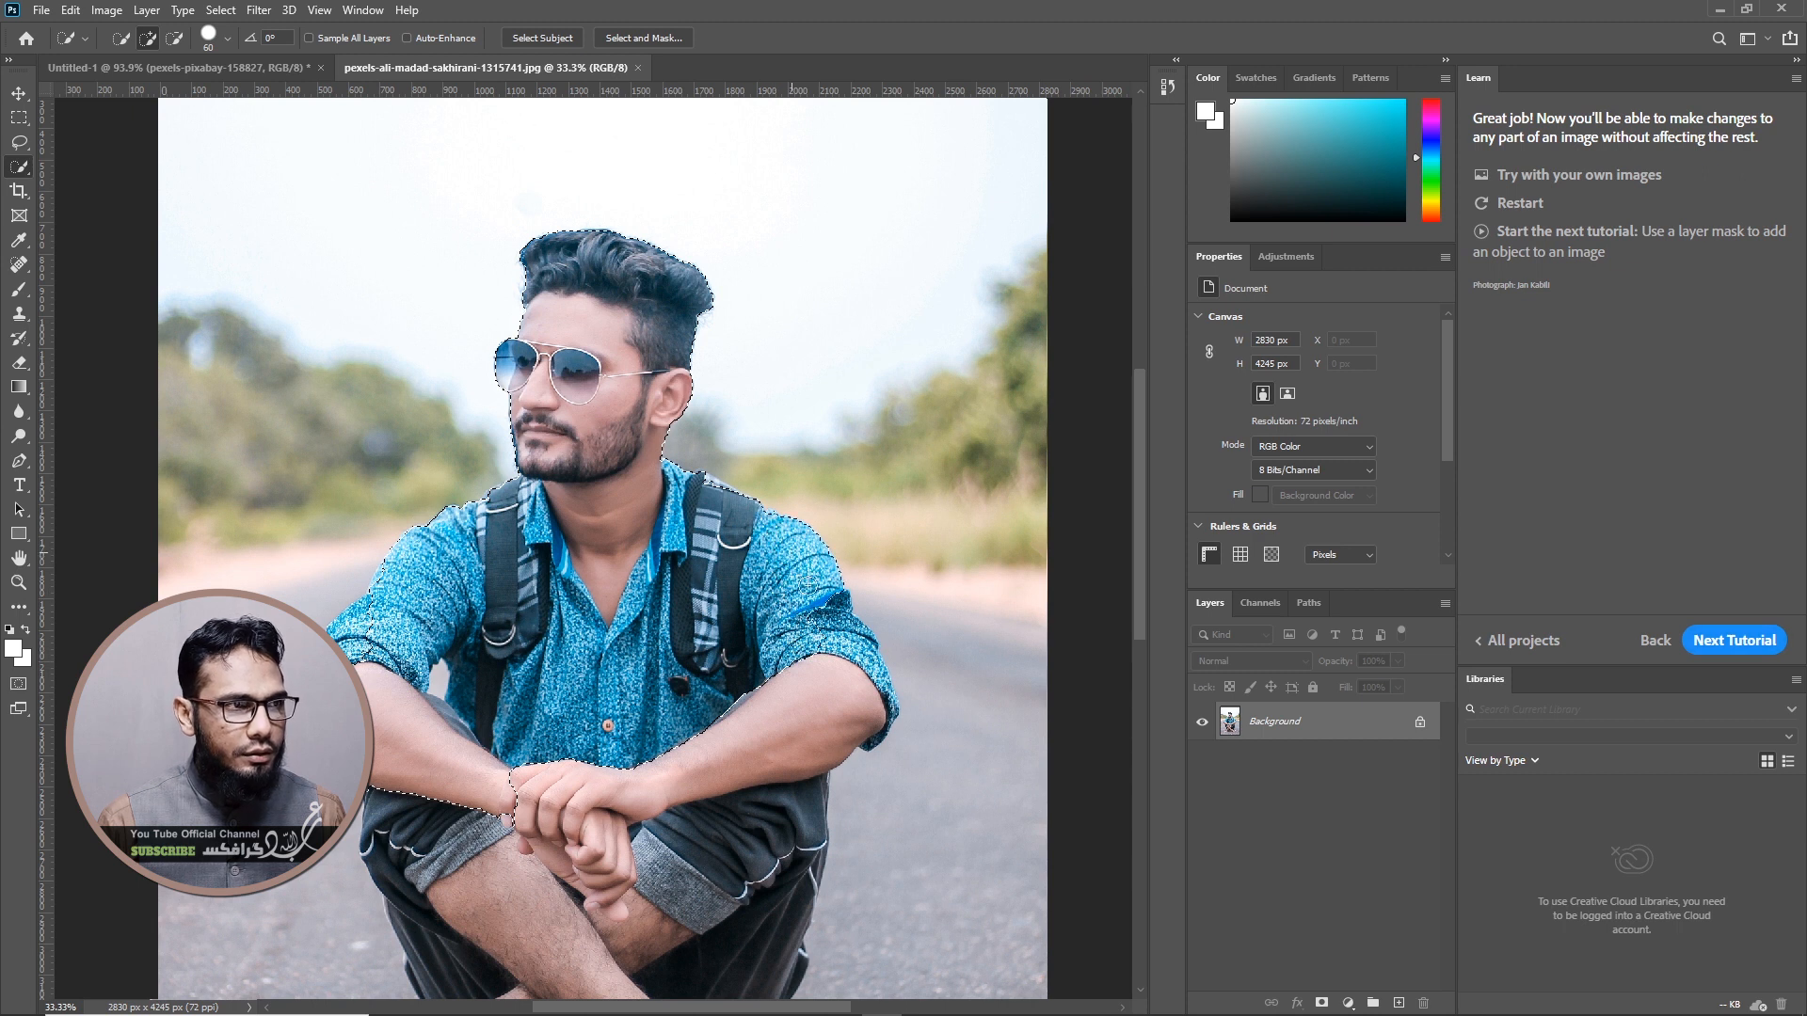
click(821, 654)
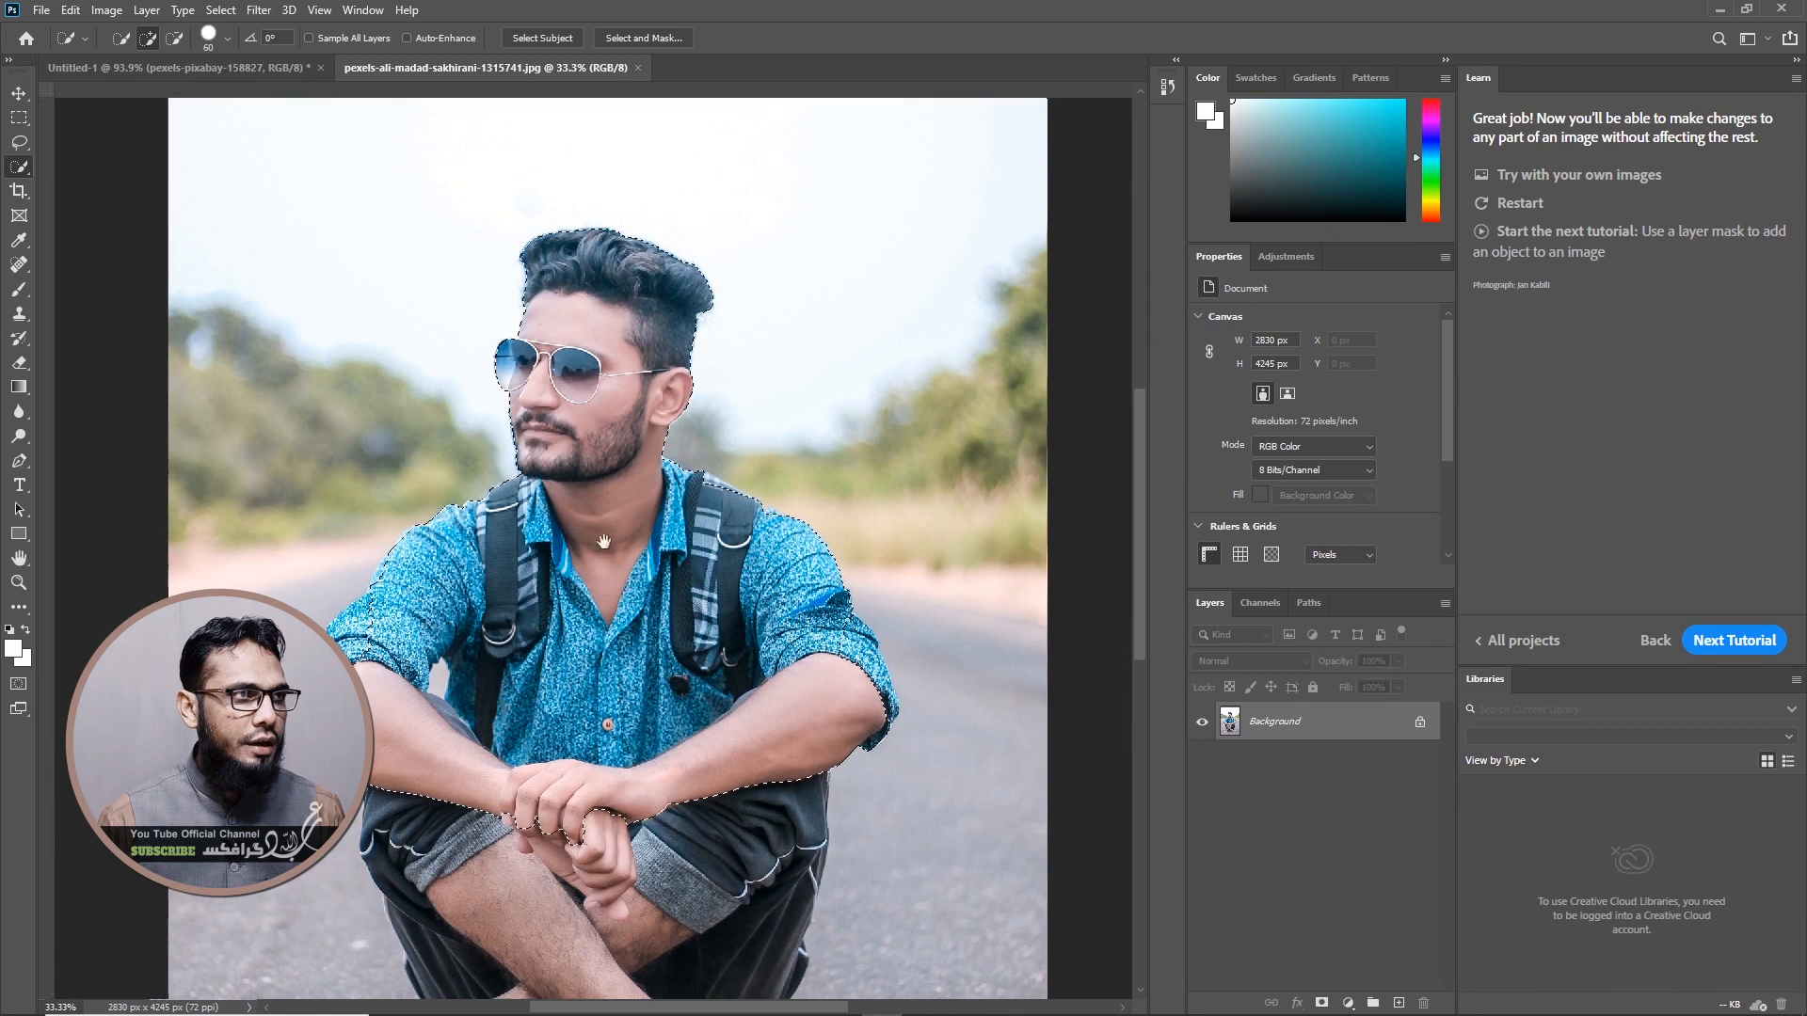
Add the man's shorts, crossed legs, feet and both sandals to the quick selection
drag(597, 636, 612, 383)
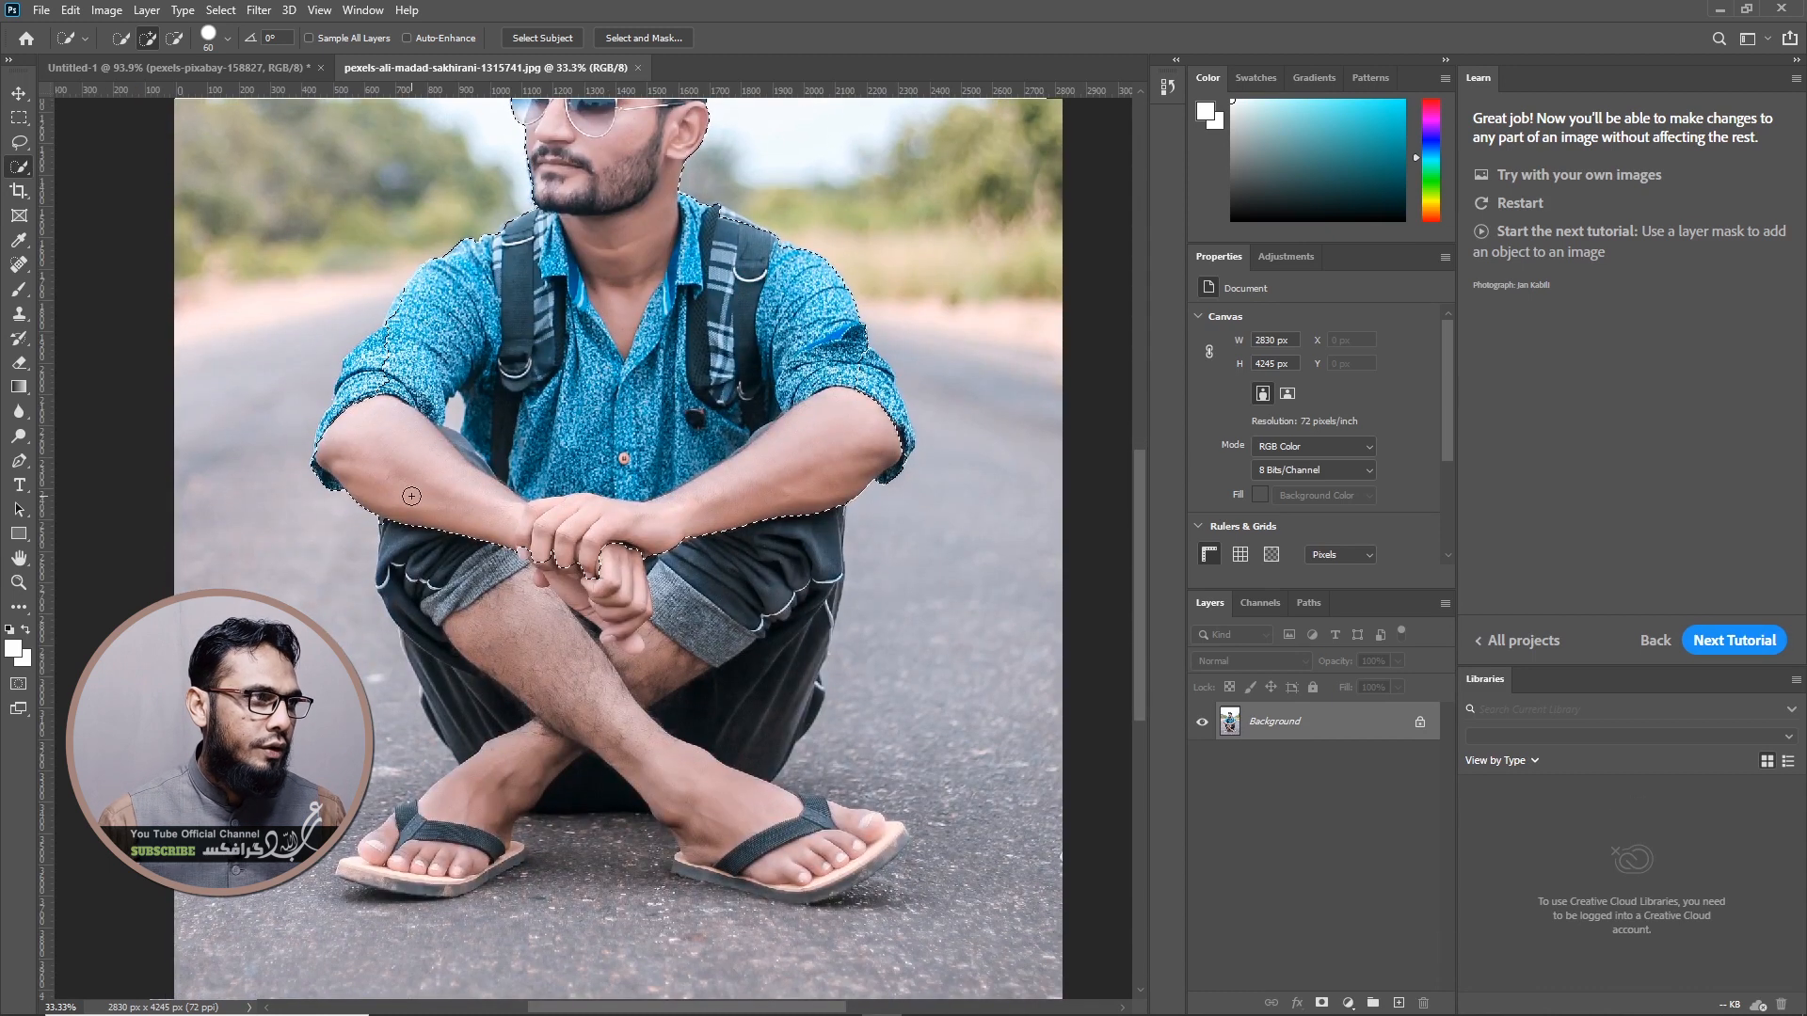
mouse_move(419, 524)
mouse_down()
mouse_move(459, 575)
mouse_move(521, 582)
mouse_move(634, 550)
mouse_up()
mouse_move(747, 533)
mouse_down()
mouse_move(779, 564)
mouse_move(789, 541)
mouse_move(756, 581)
mouse_move(768, 559)
mouse_move(794, 575)
mouse_move(786, 665)
mouse_move(594, 669)
mouse_move(557, 716)
mouse_move(597, 610)
mouse_up()
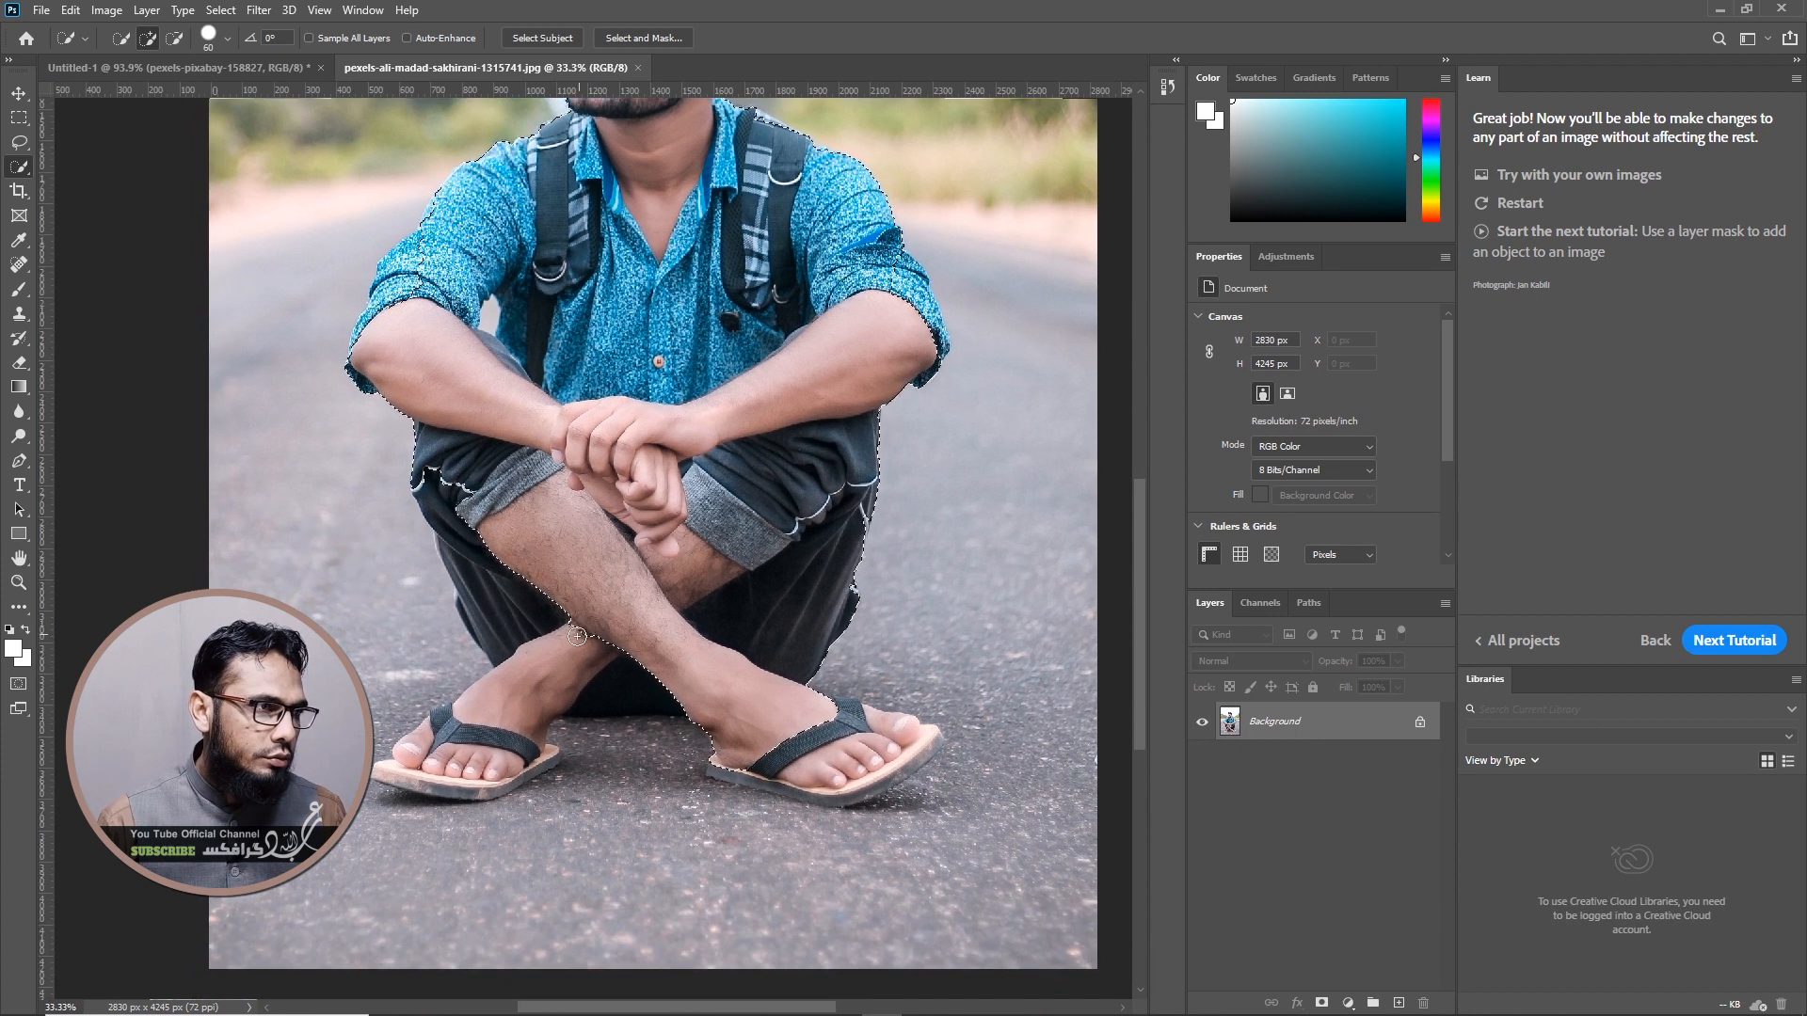
drag(514, 731, 433, 740)
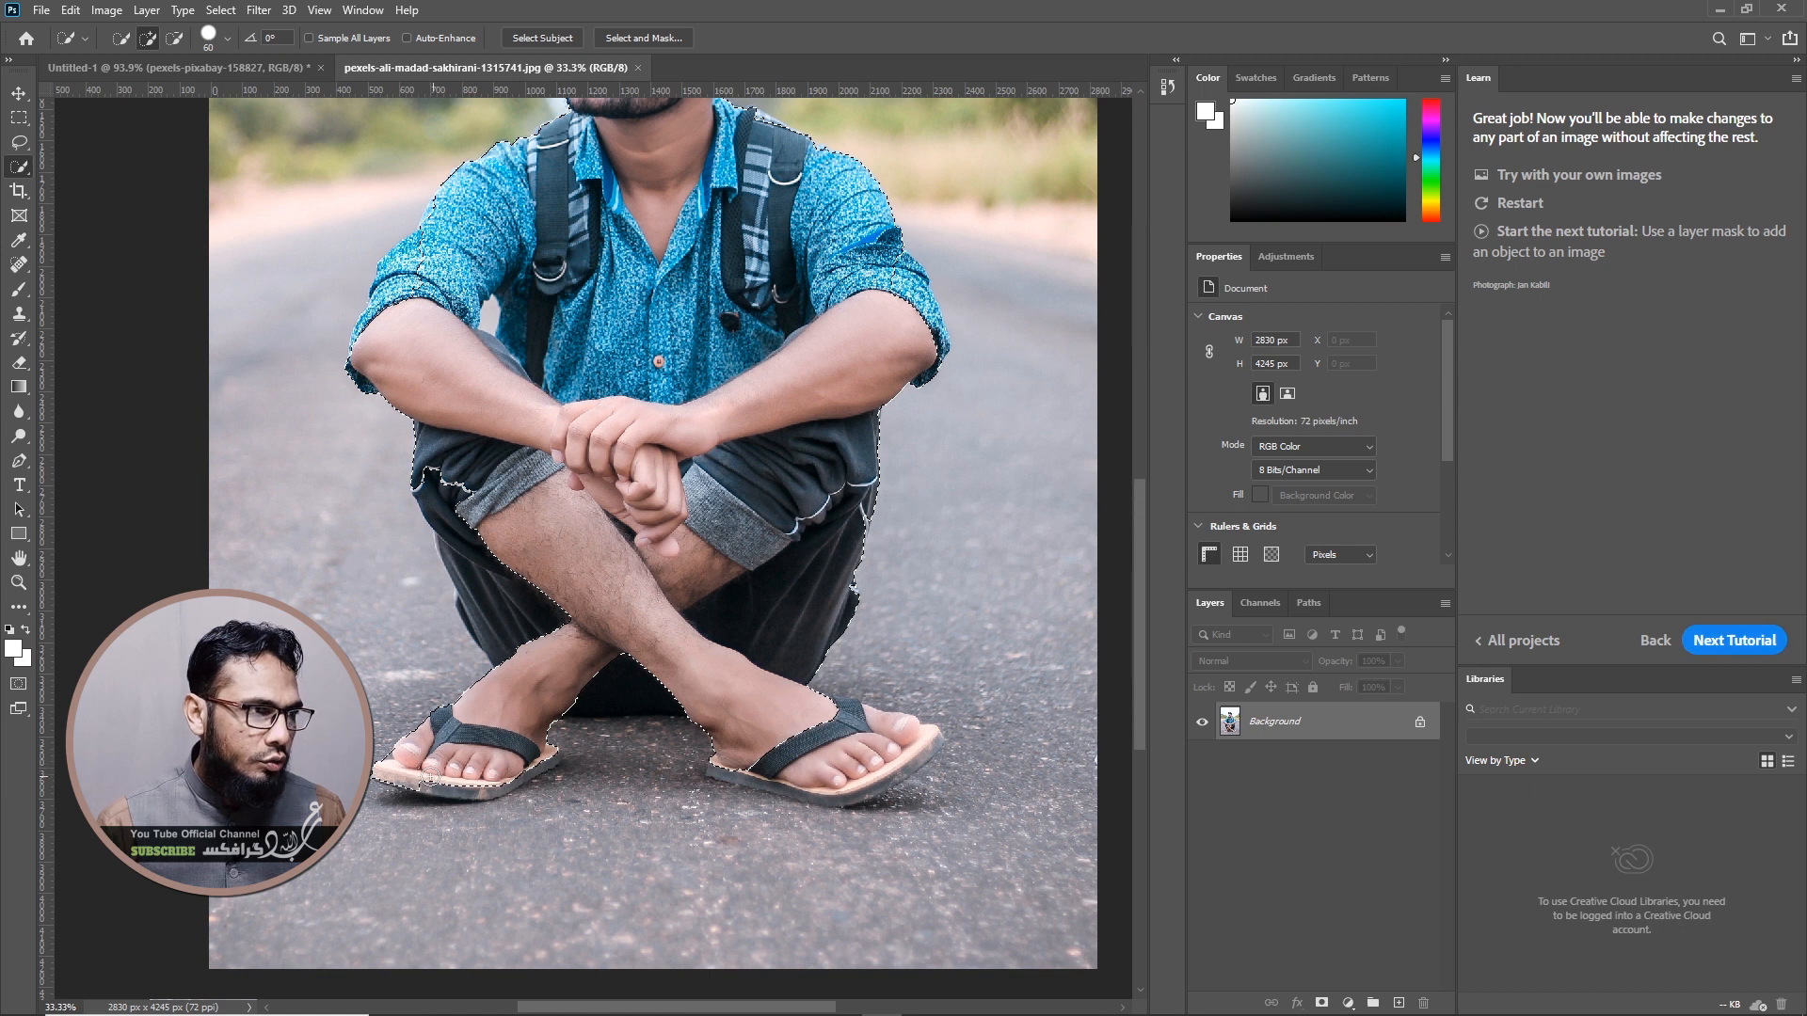
click(524, 757)
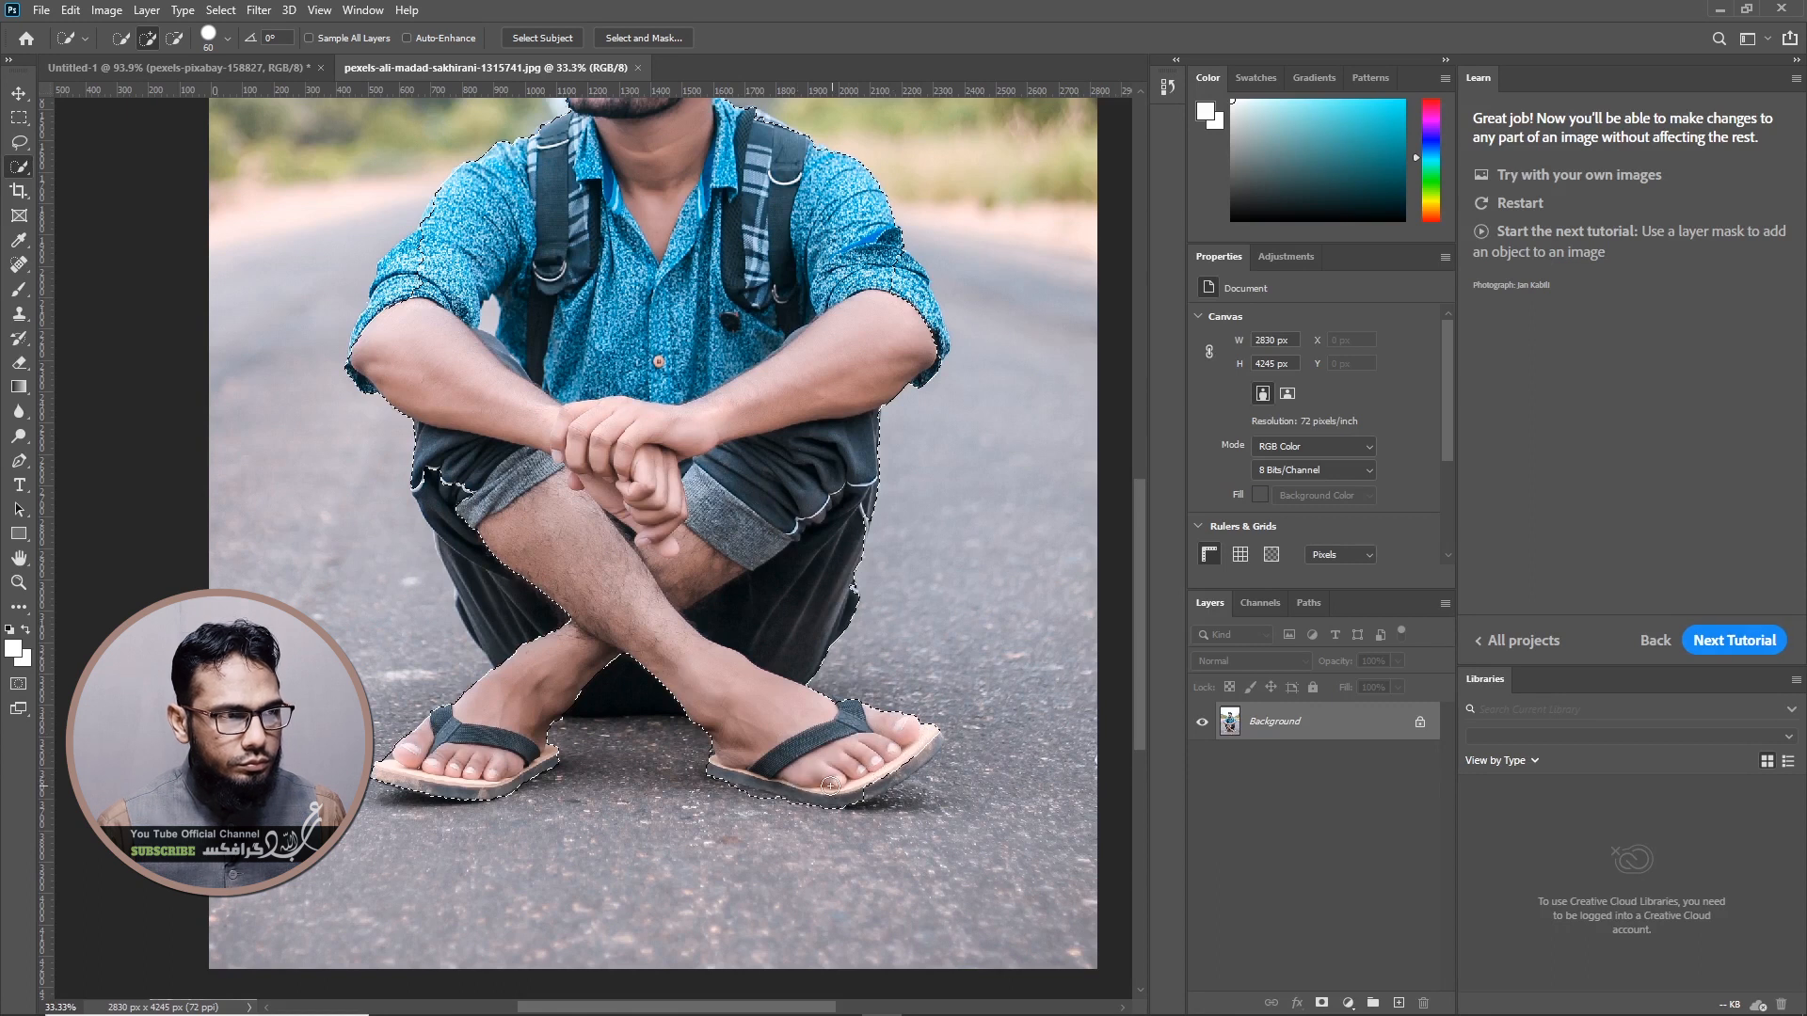
drag(875, 772, 896, 763)
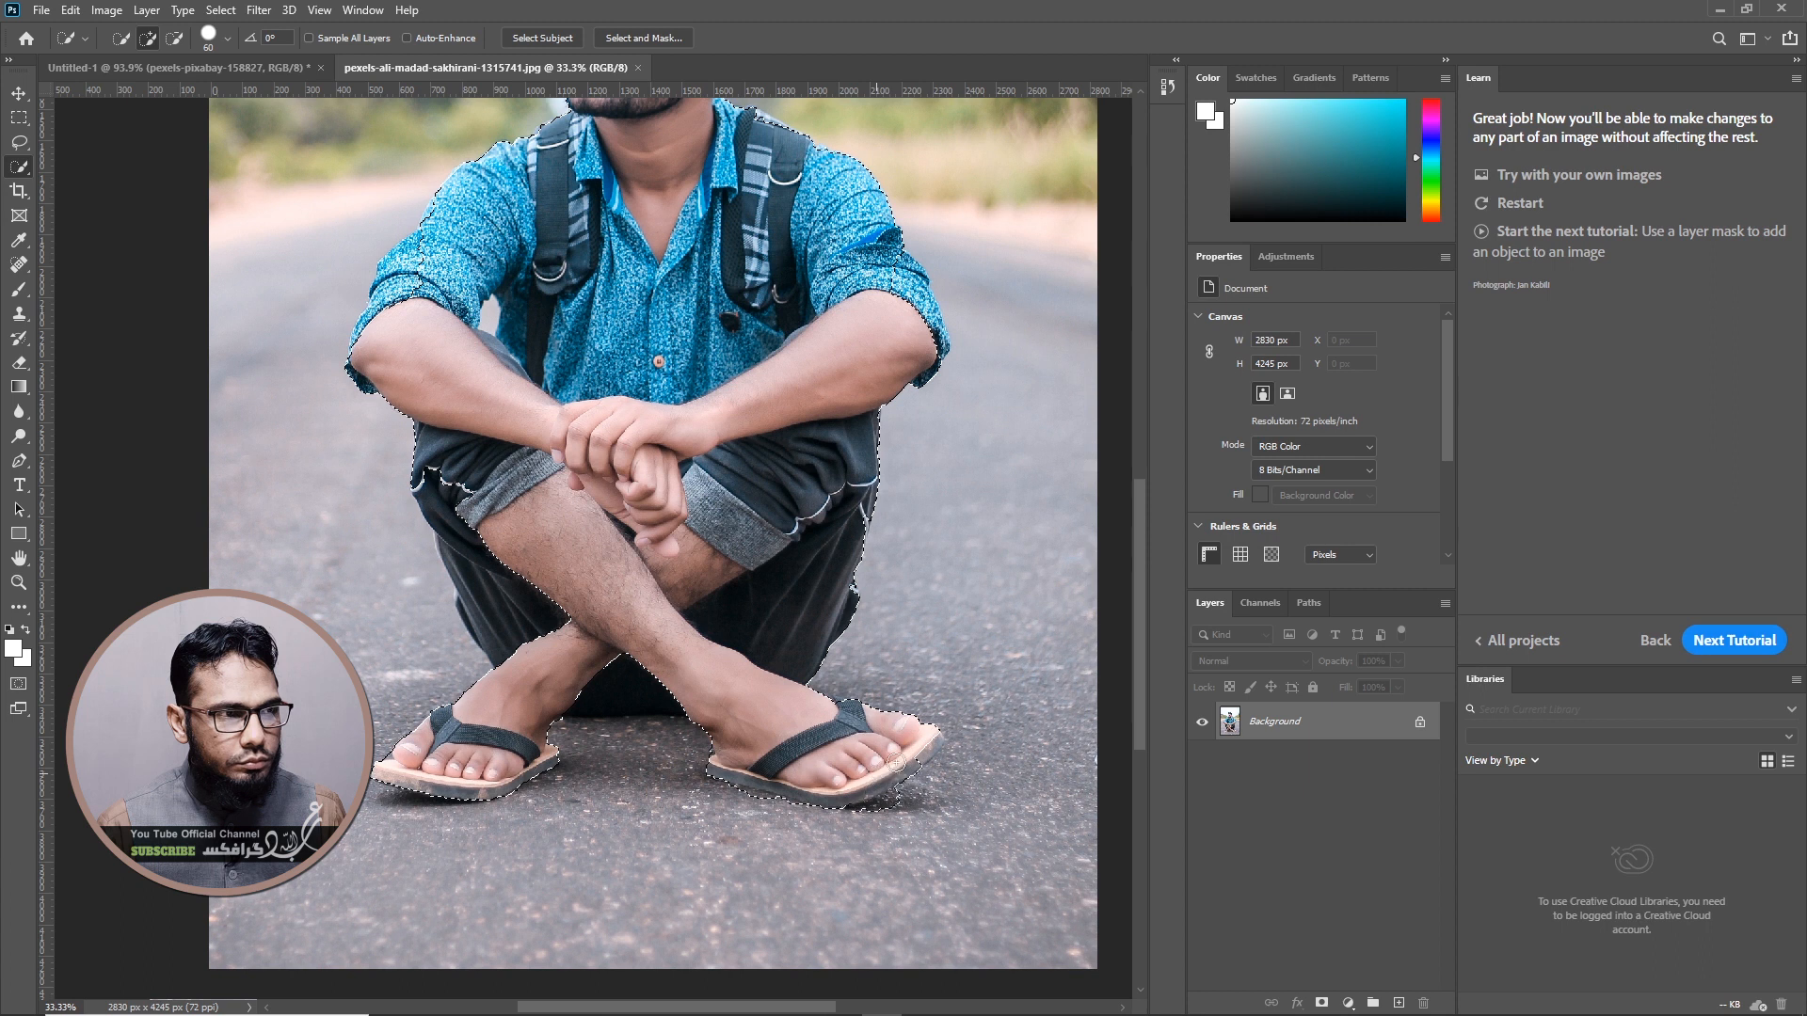
click(888, 768)
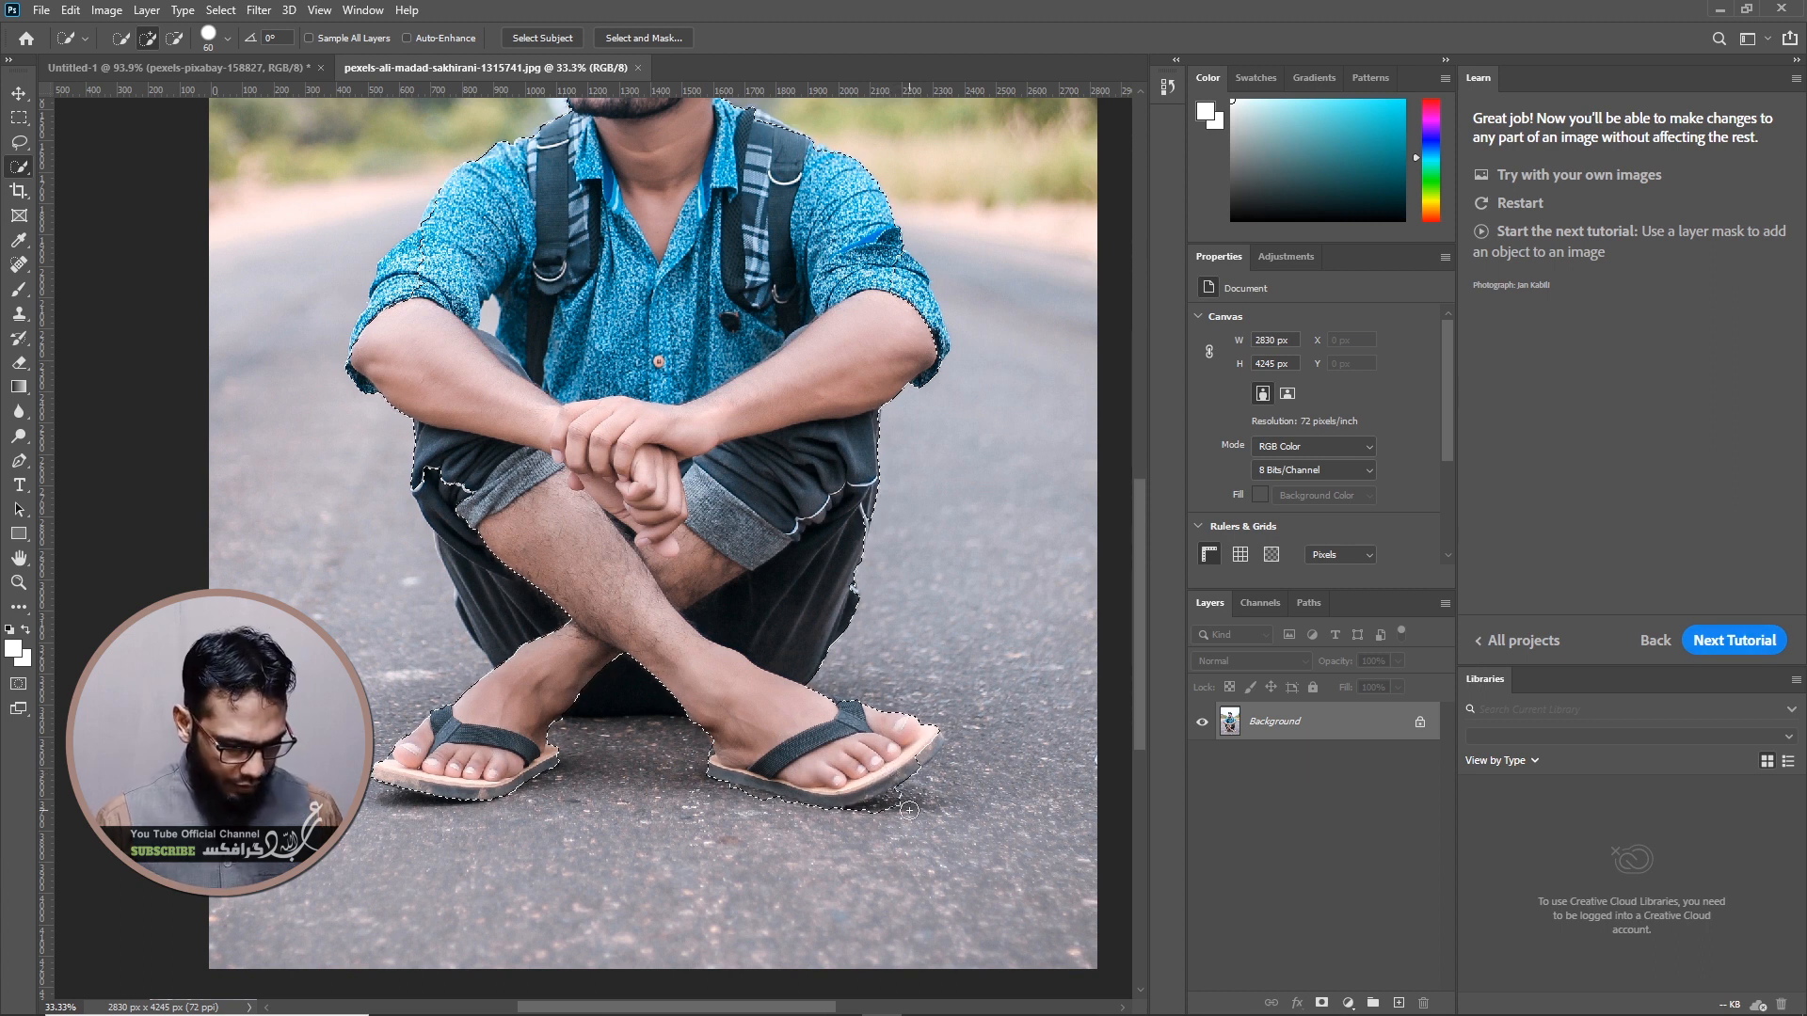
Subtract the road patch beside the front sandal from the selection and add the missed dark areas of the shorts behind the legs
key(ctrl+plus)
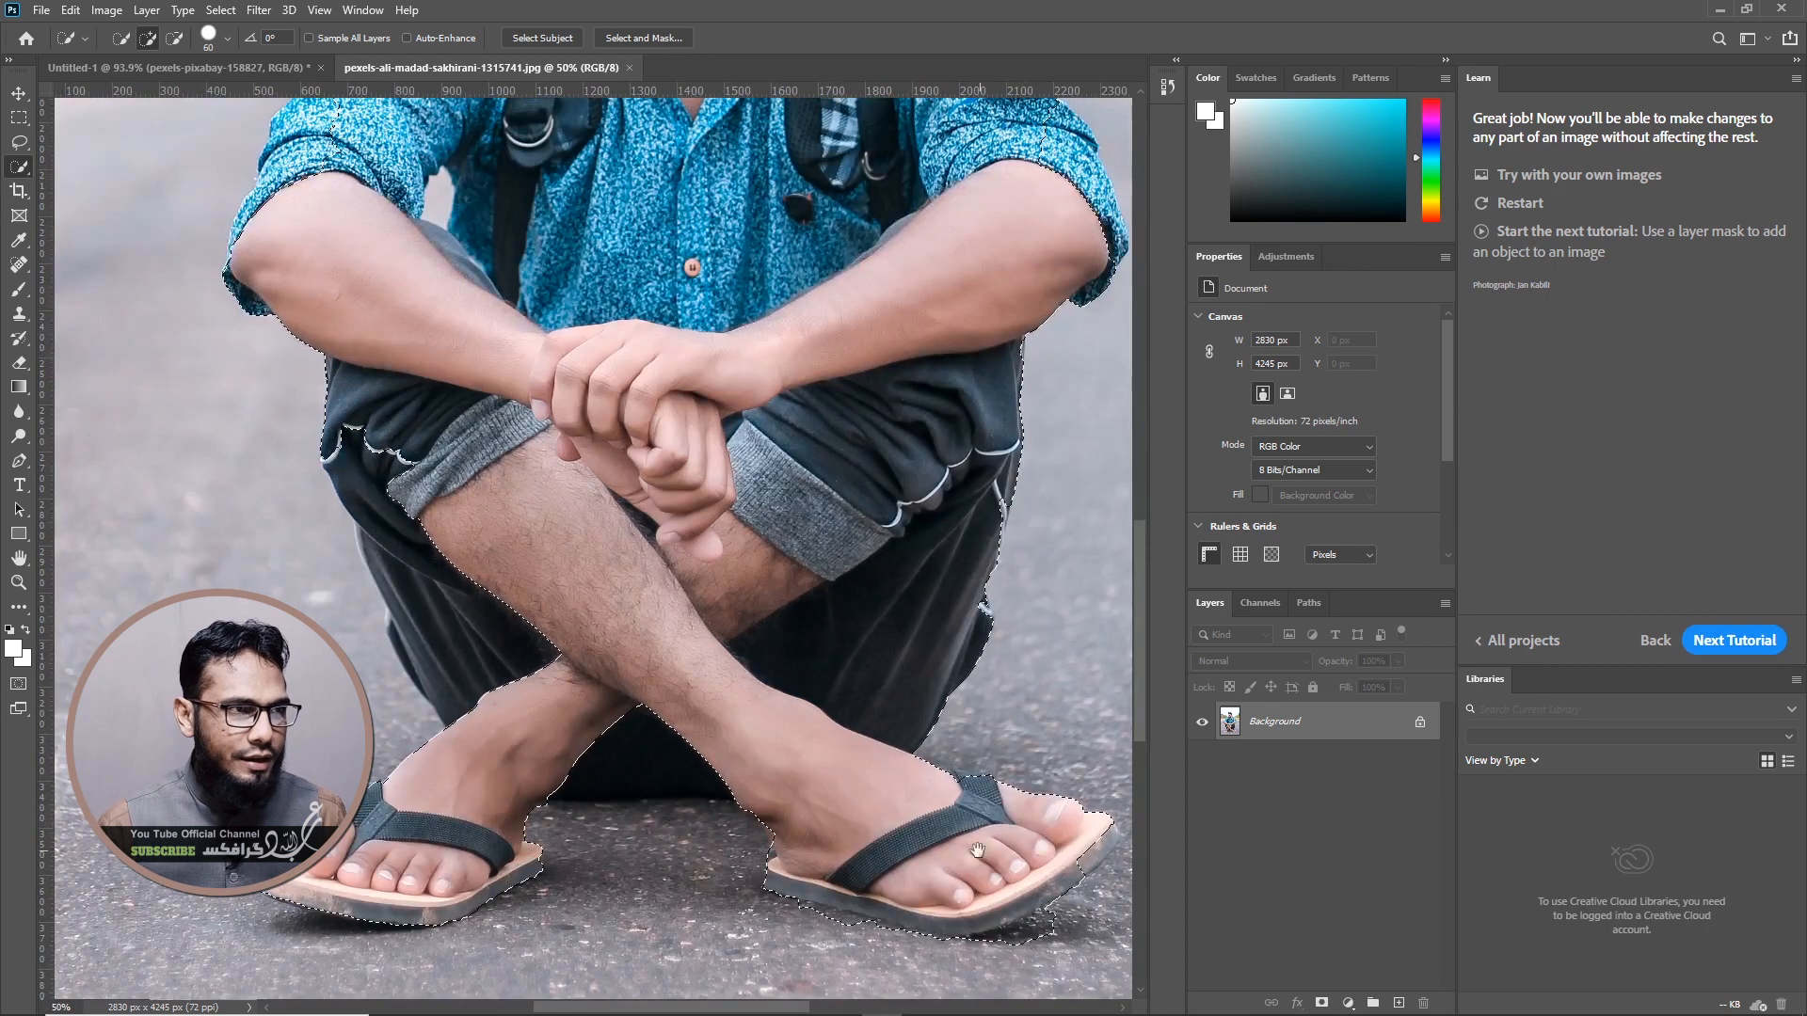
drag(760, 581, 572, 402)
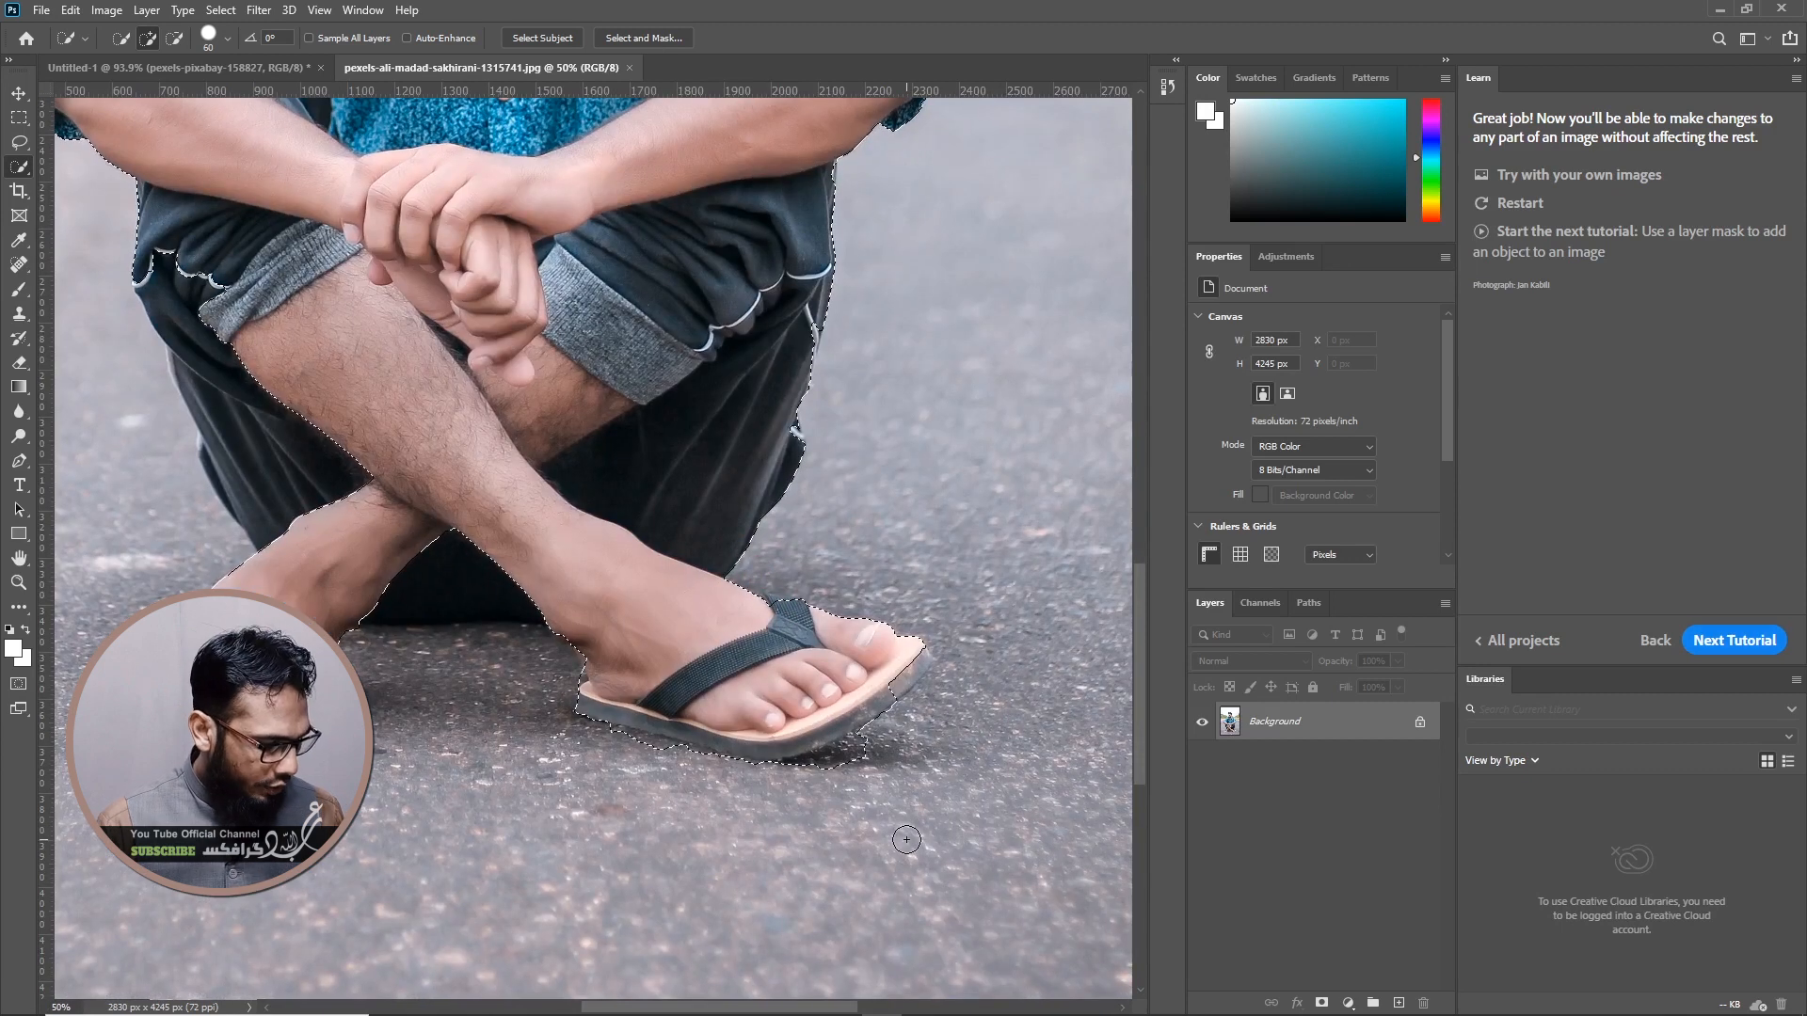
key(alt)
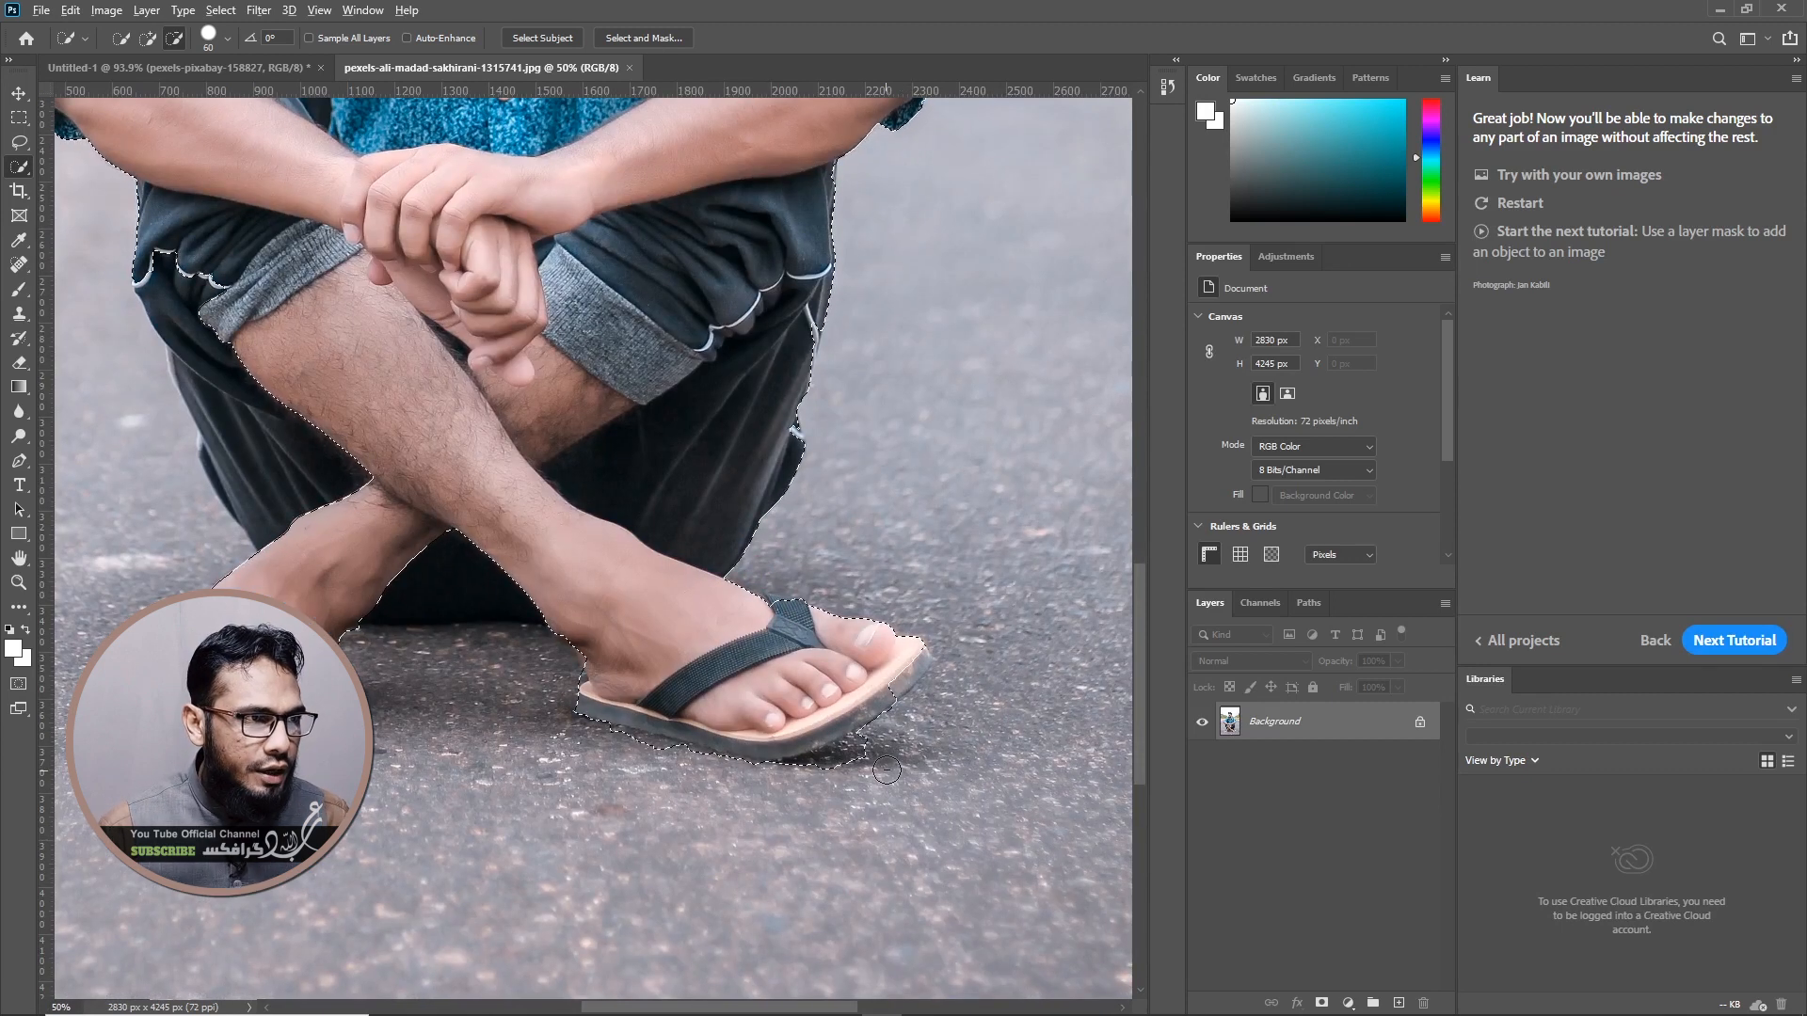
drag(892, 748, 866, 754)
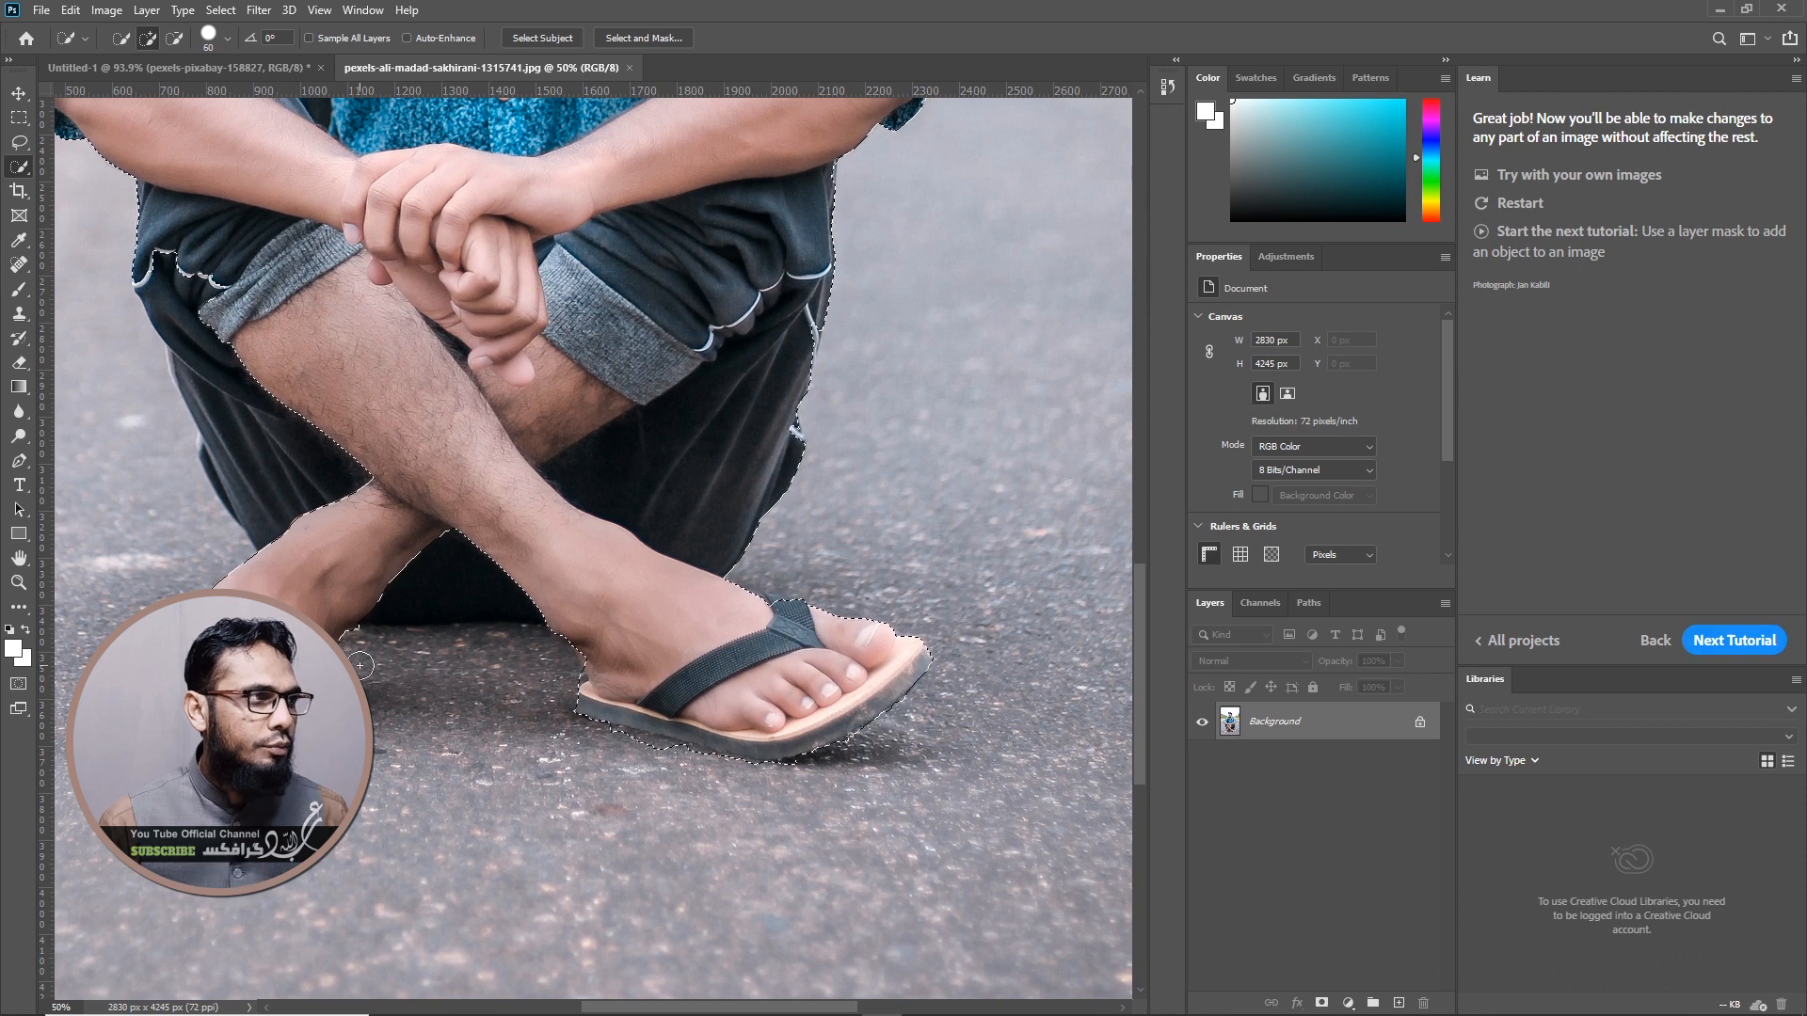
mouse_move(277, 387)
mouse_down()
mouse_move(222, 335)
mouse_move(206, 244)
mouse_move(169, 266)
mouse_up()
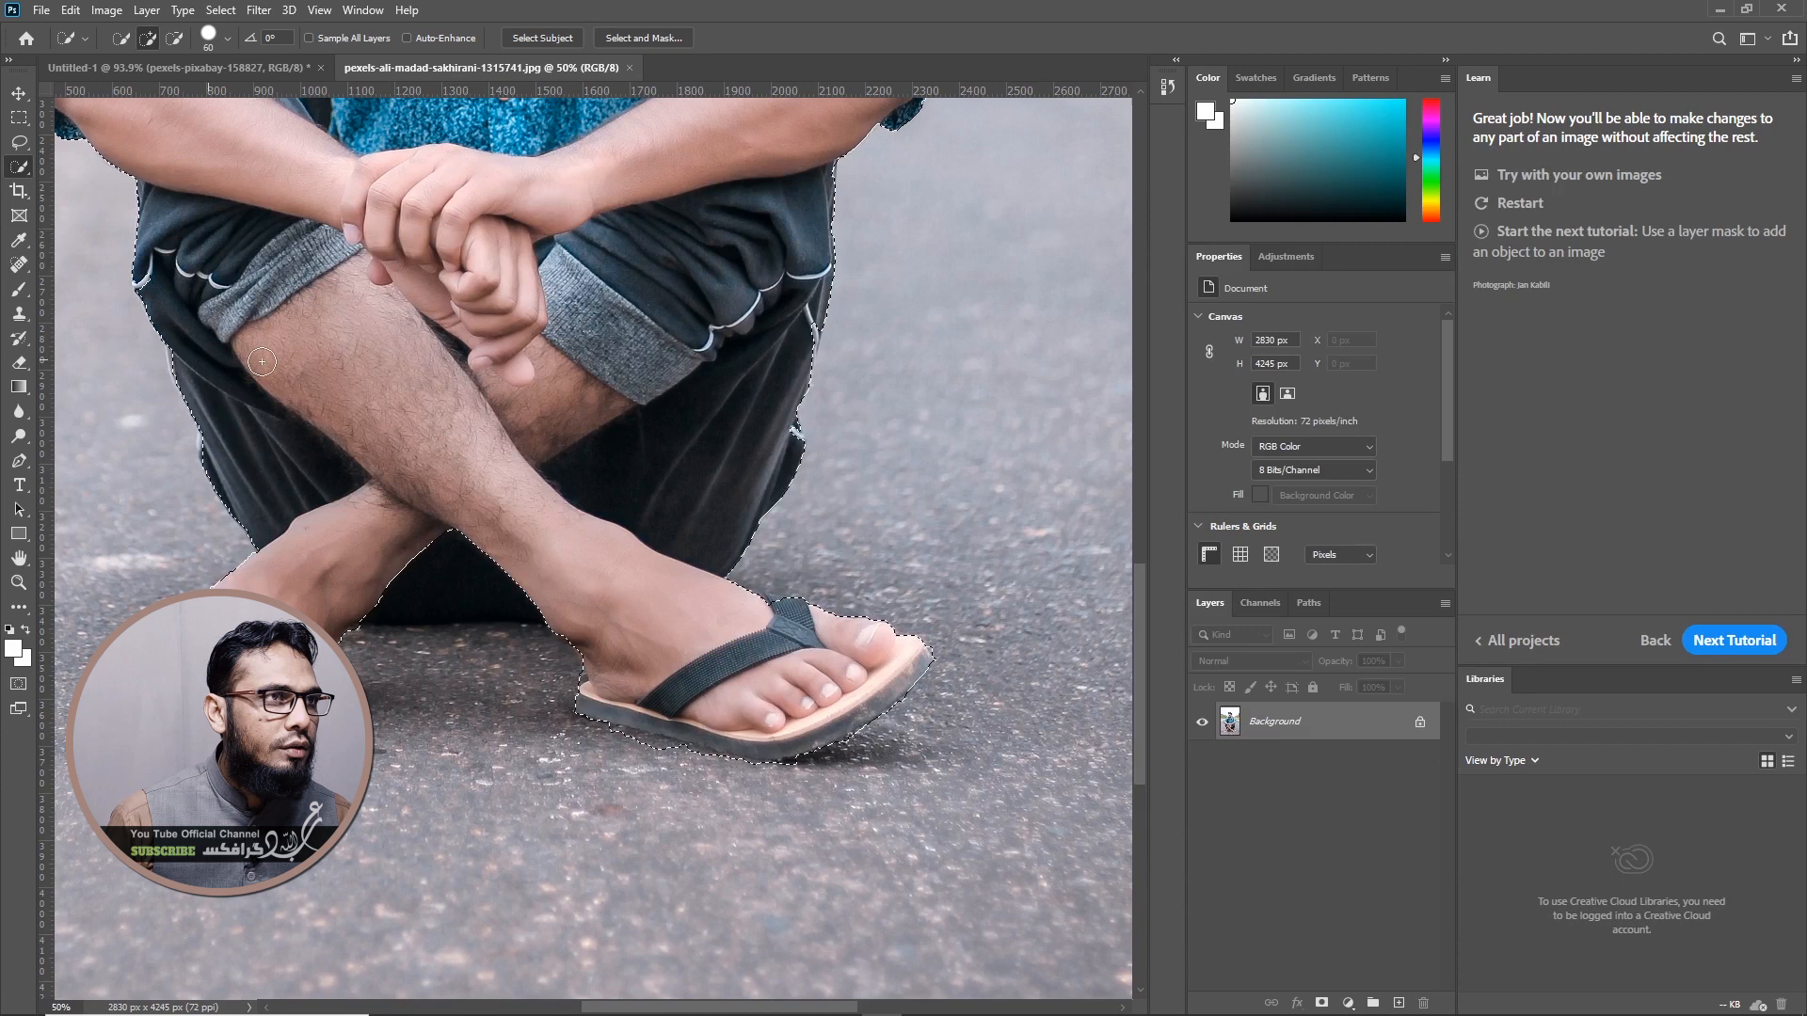
mouse_move(469, 402)
mouse_down()
mouse_move(519, 401)
mouse_move(564, 476)
mouse_move(455, 536)
mouse_up()
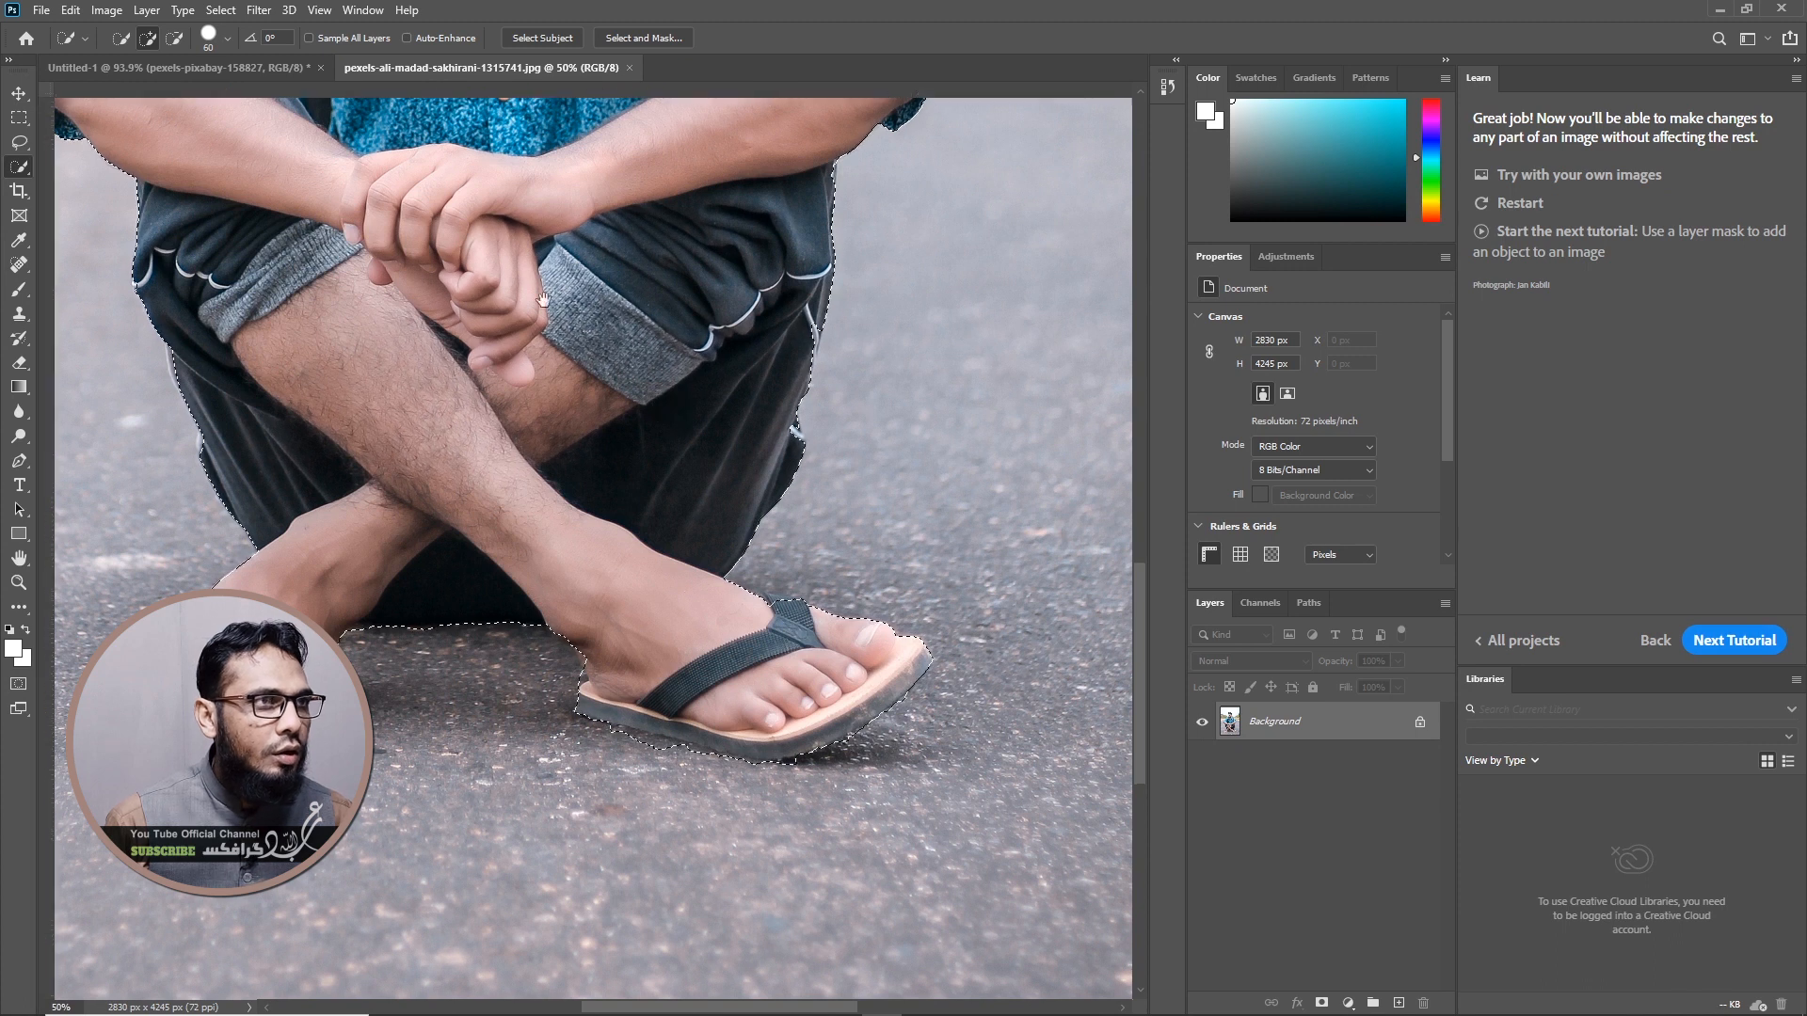
Copy the selected man onto a new layer and hide the Background layer to show the cut-out
drag(543, 299, 588, 515)
drag(570, 444, 626, 562)
drag(424, 480, 371, 775)
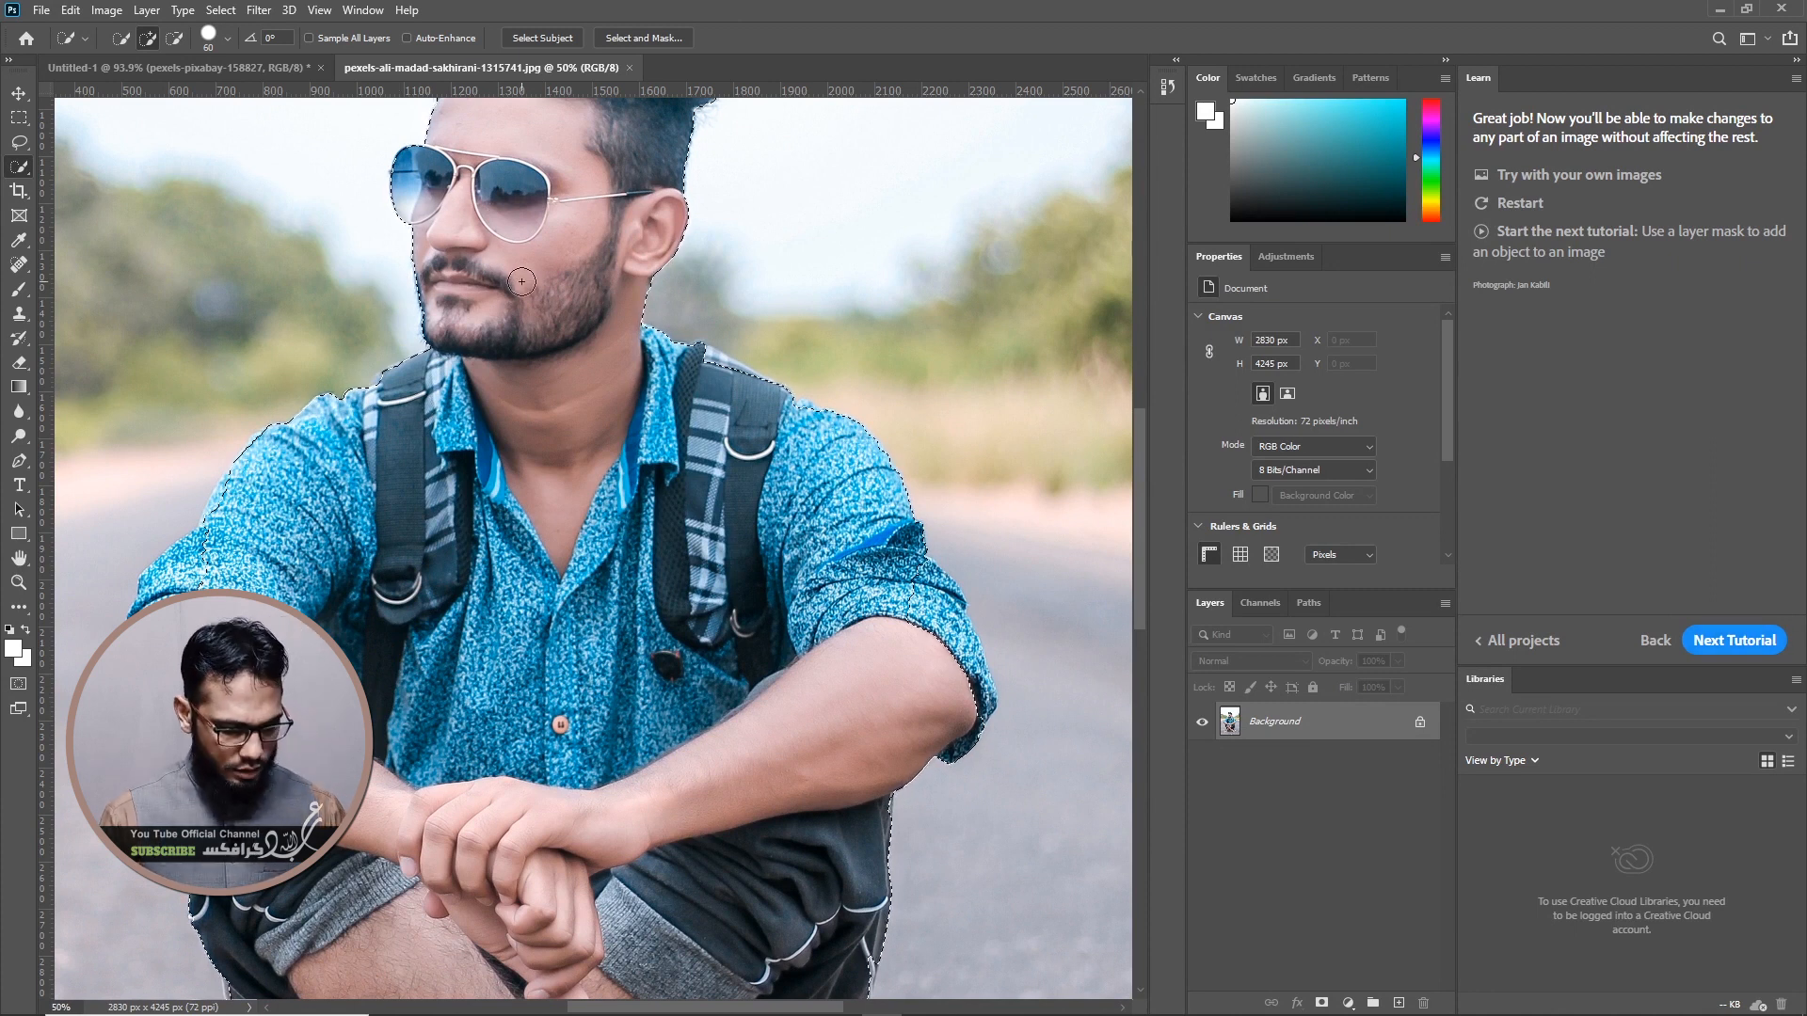
key(ctrl+minus)
key(ctrl+minus)
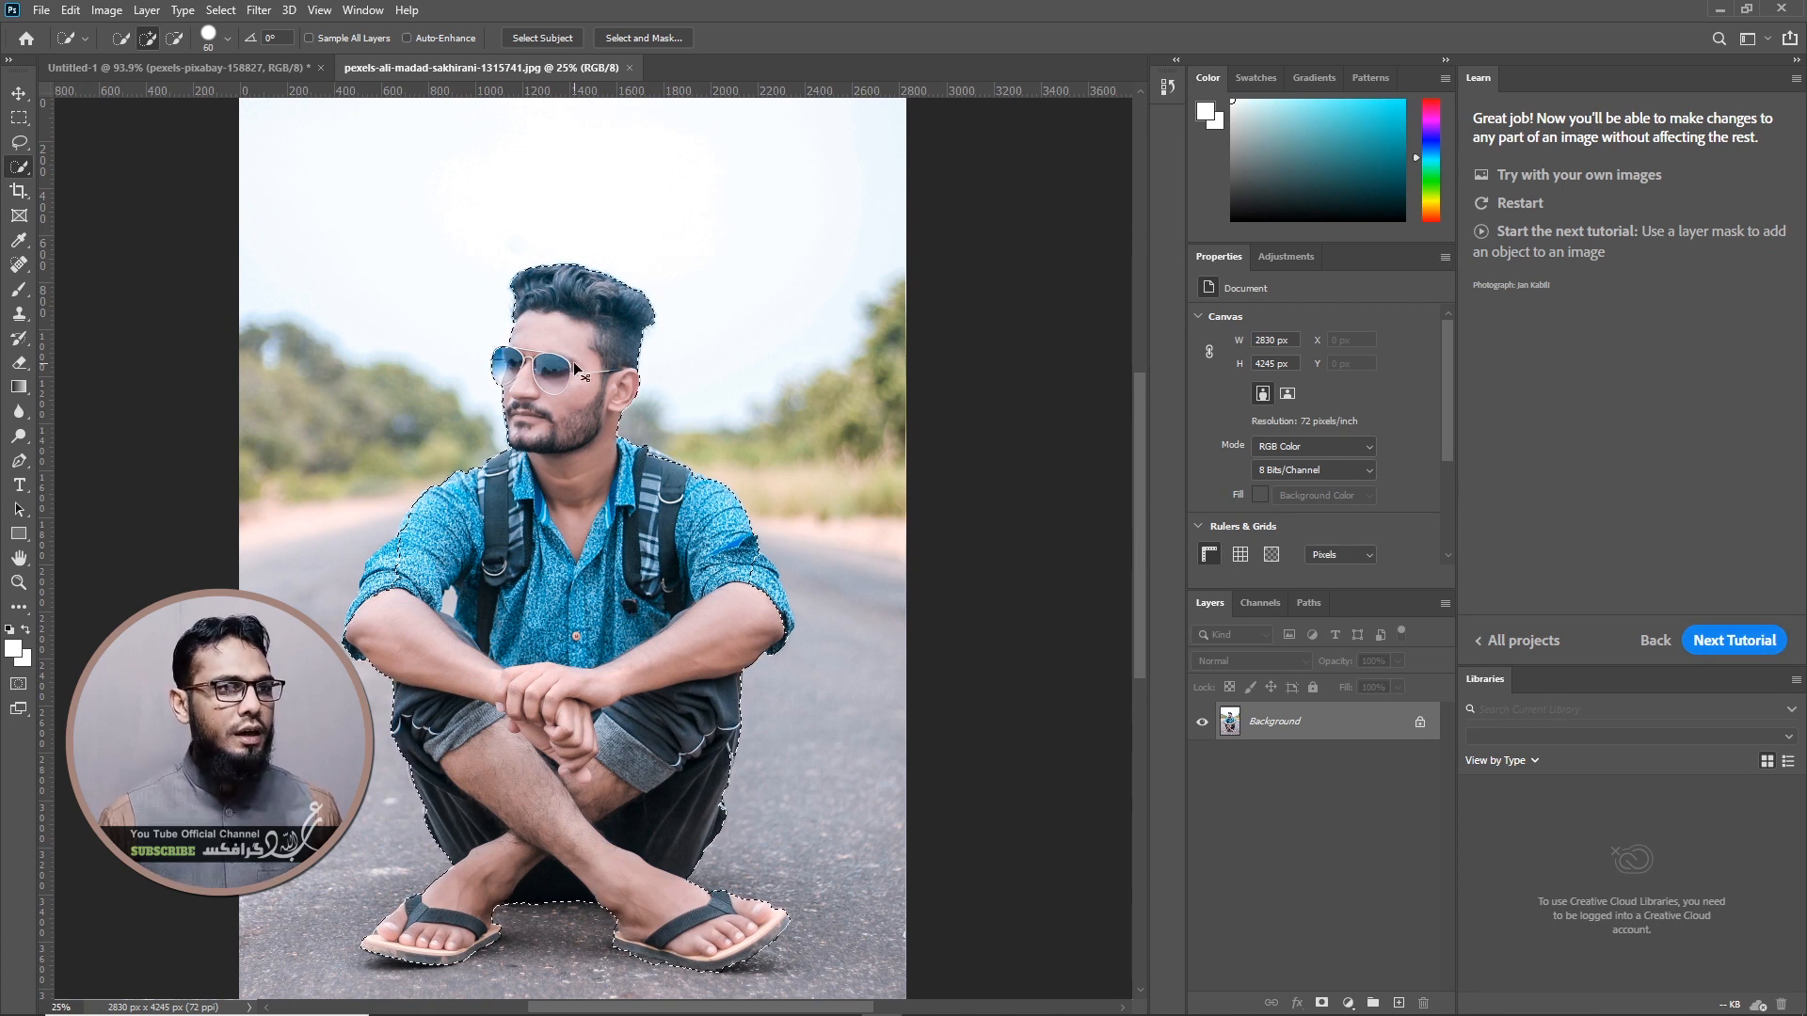
key(ctrl+j)
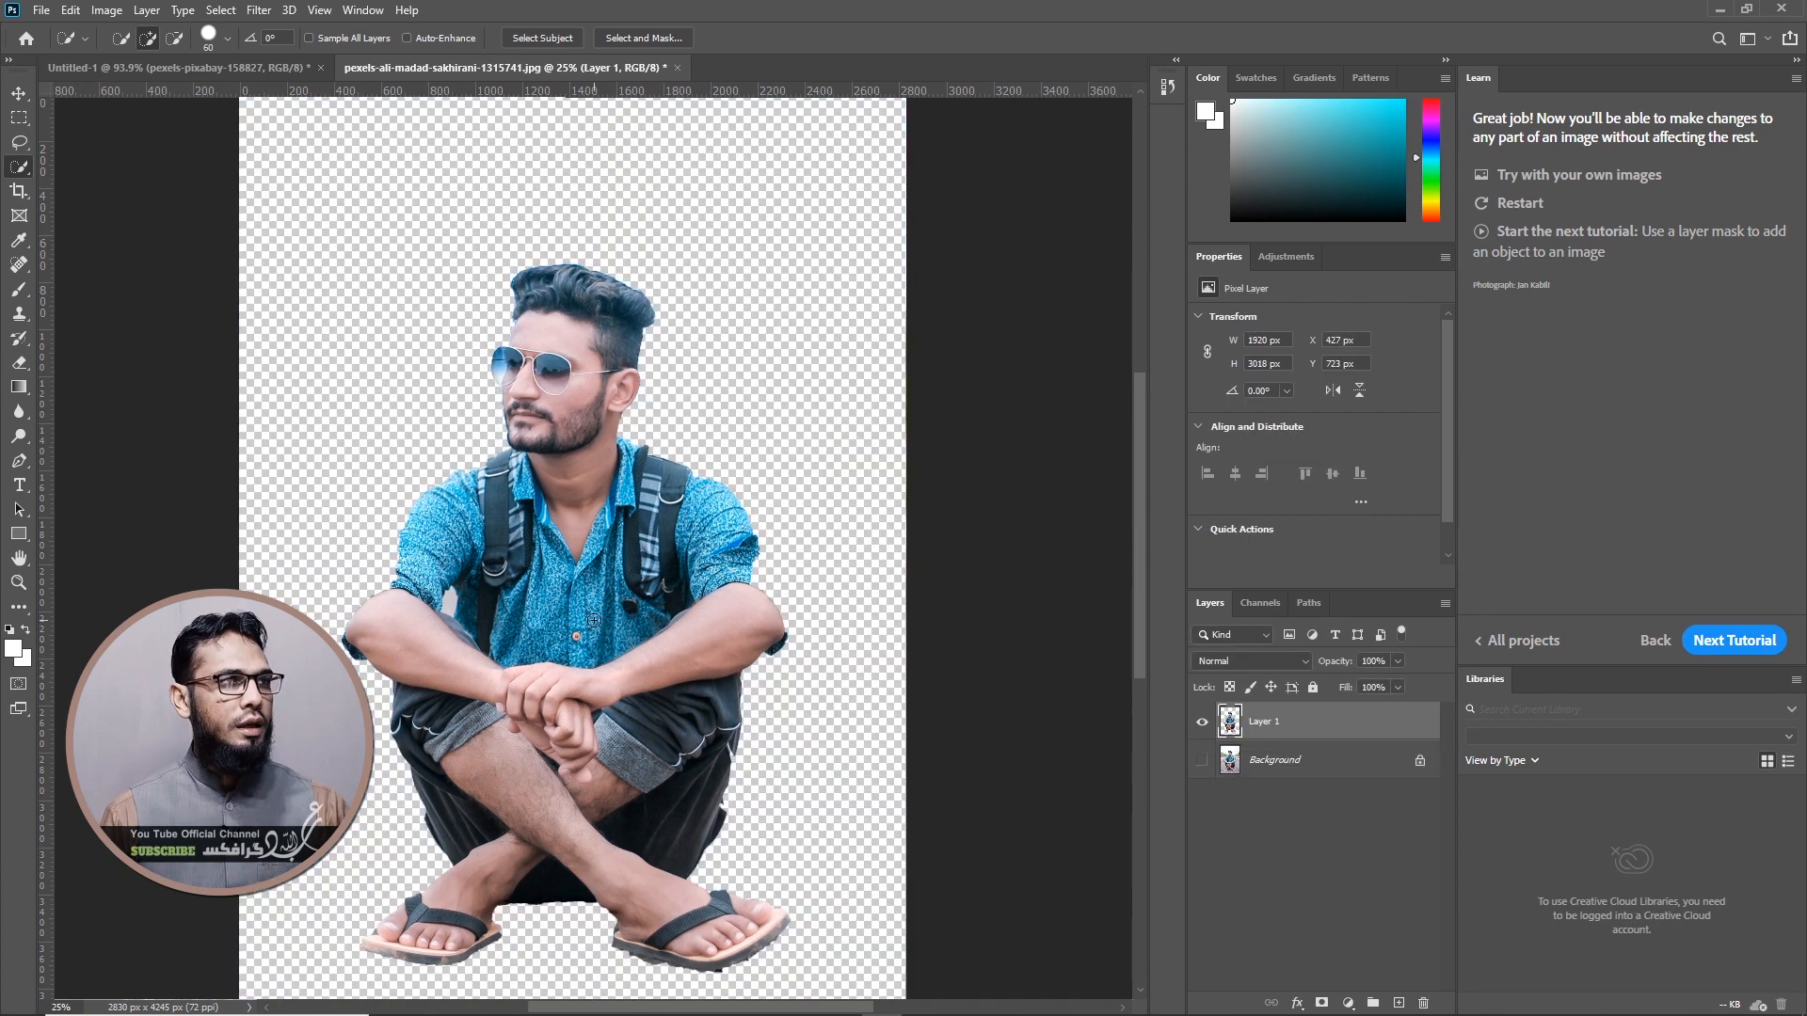
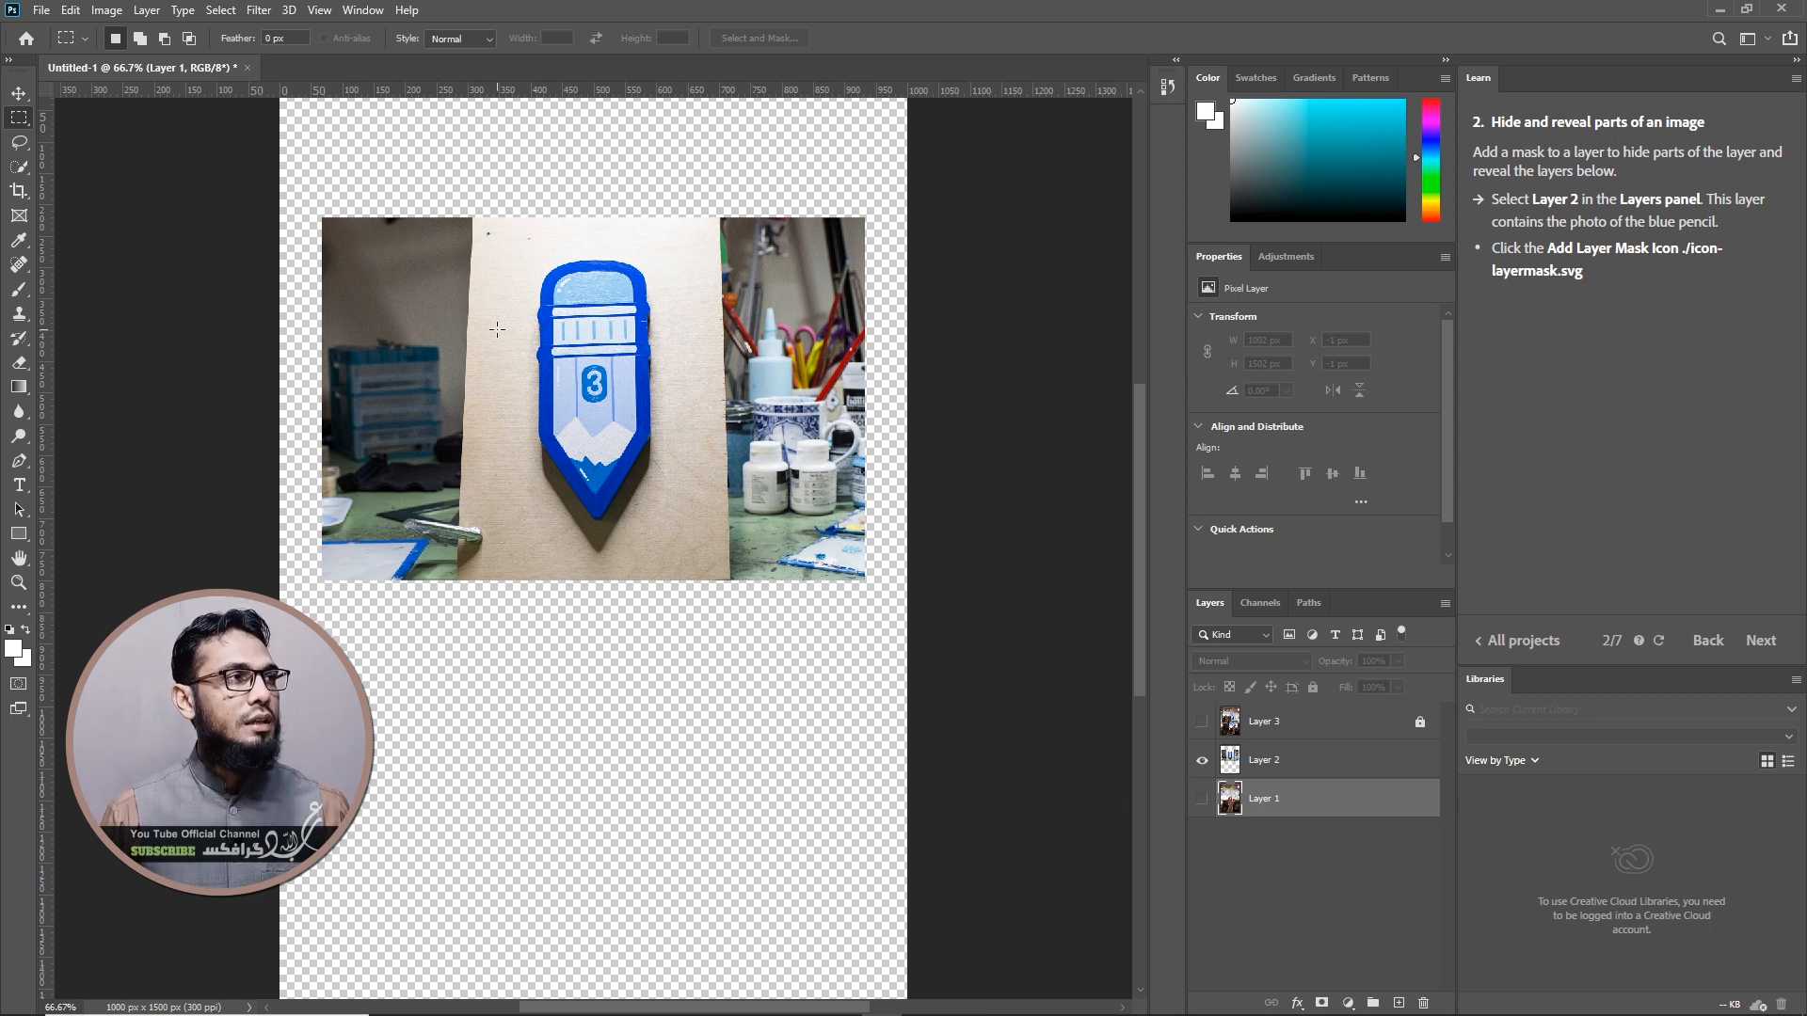
Show Layer 1 with the open hand and add a layer mask to Layer 2 with the blue pencil
click(19, 94)
click(1202, 799)
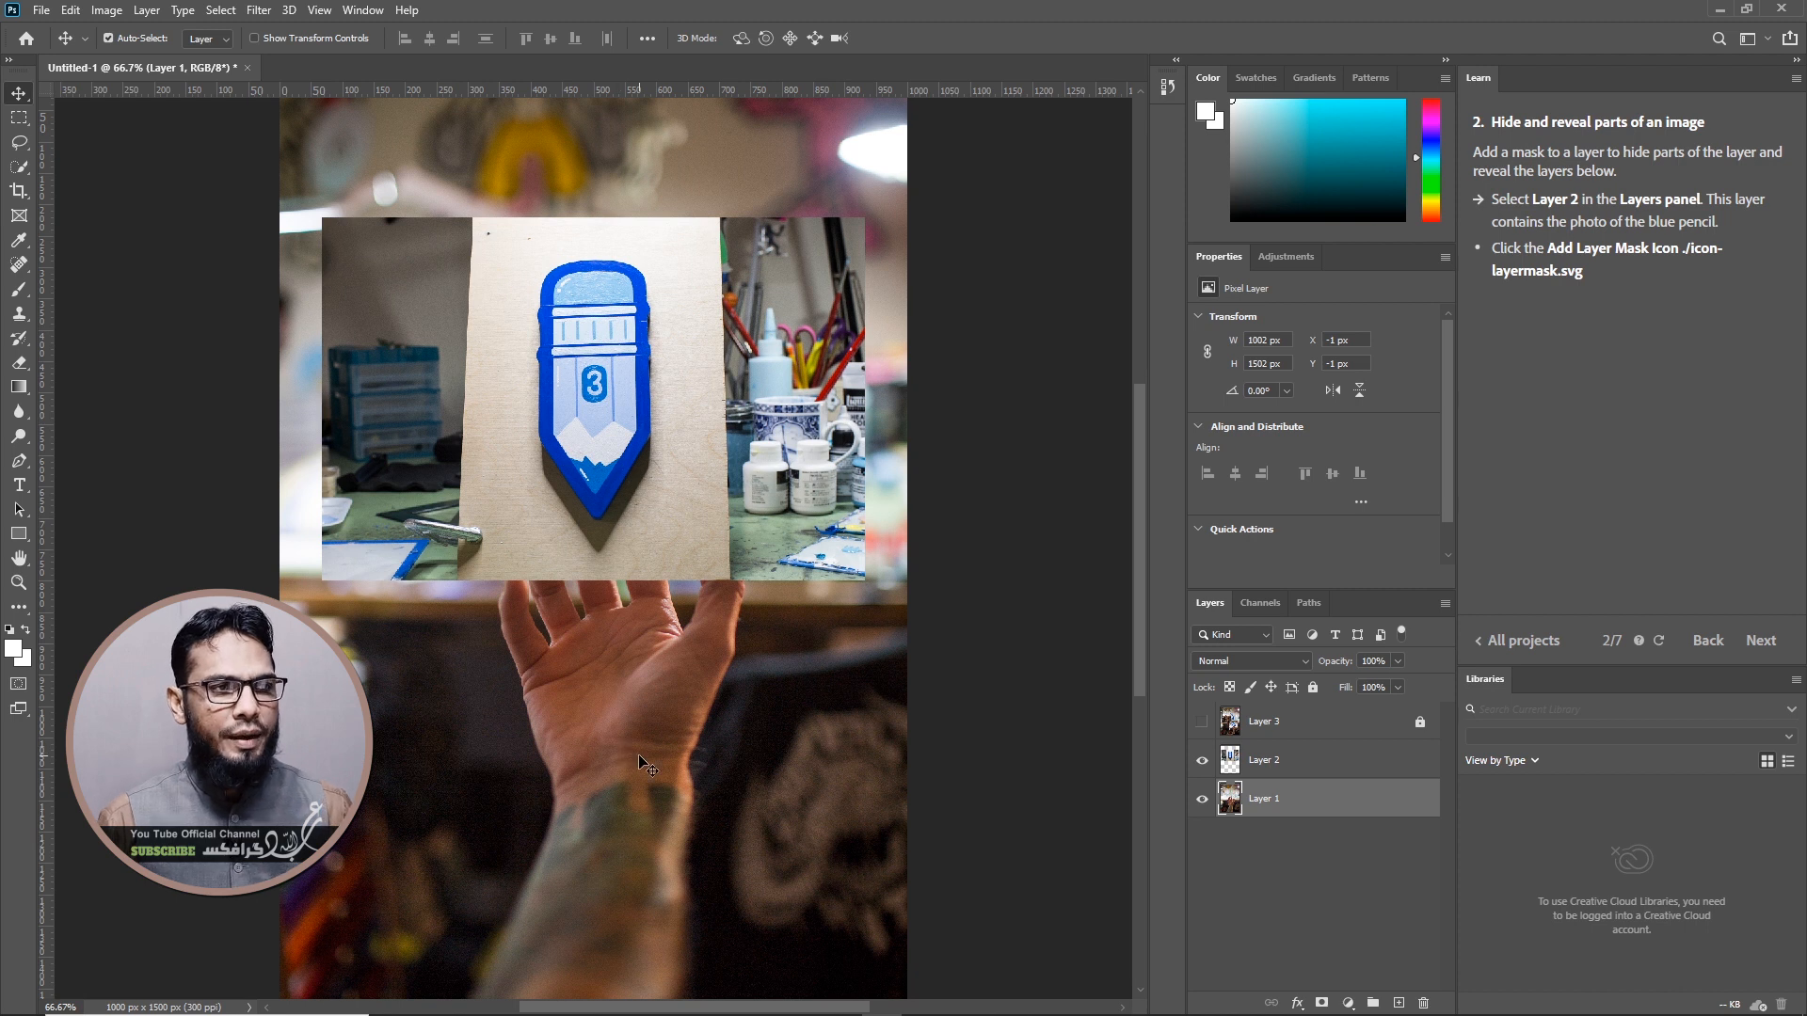
click(1273, 761)
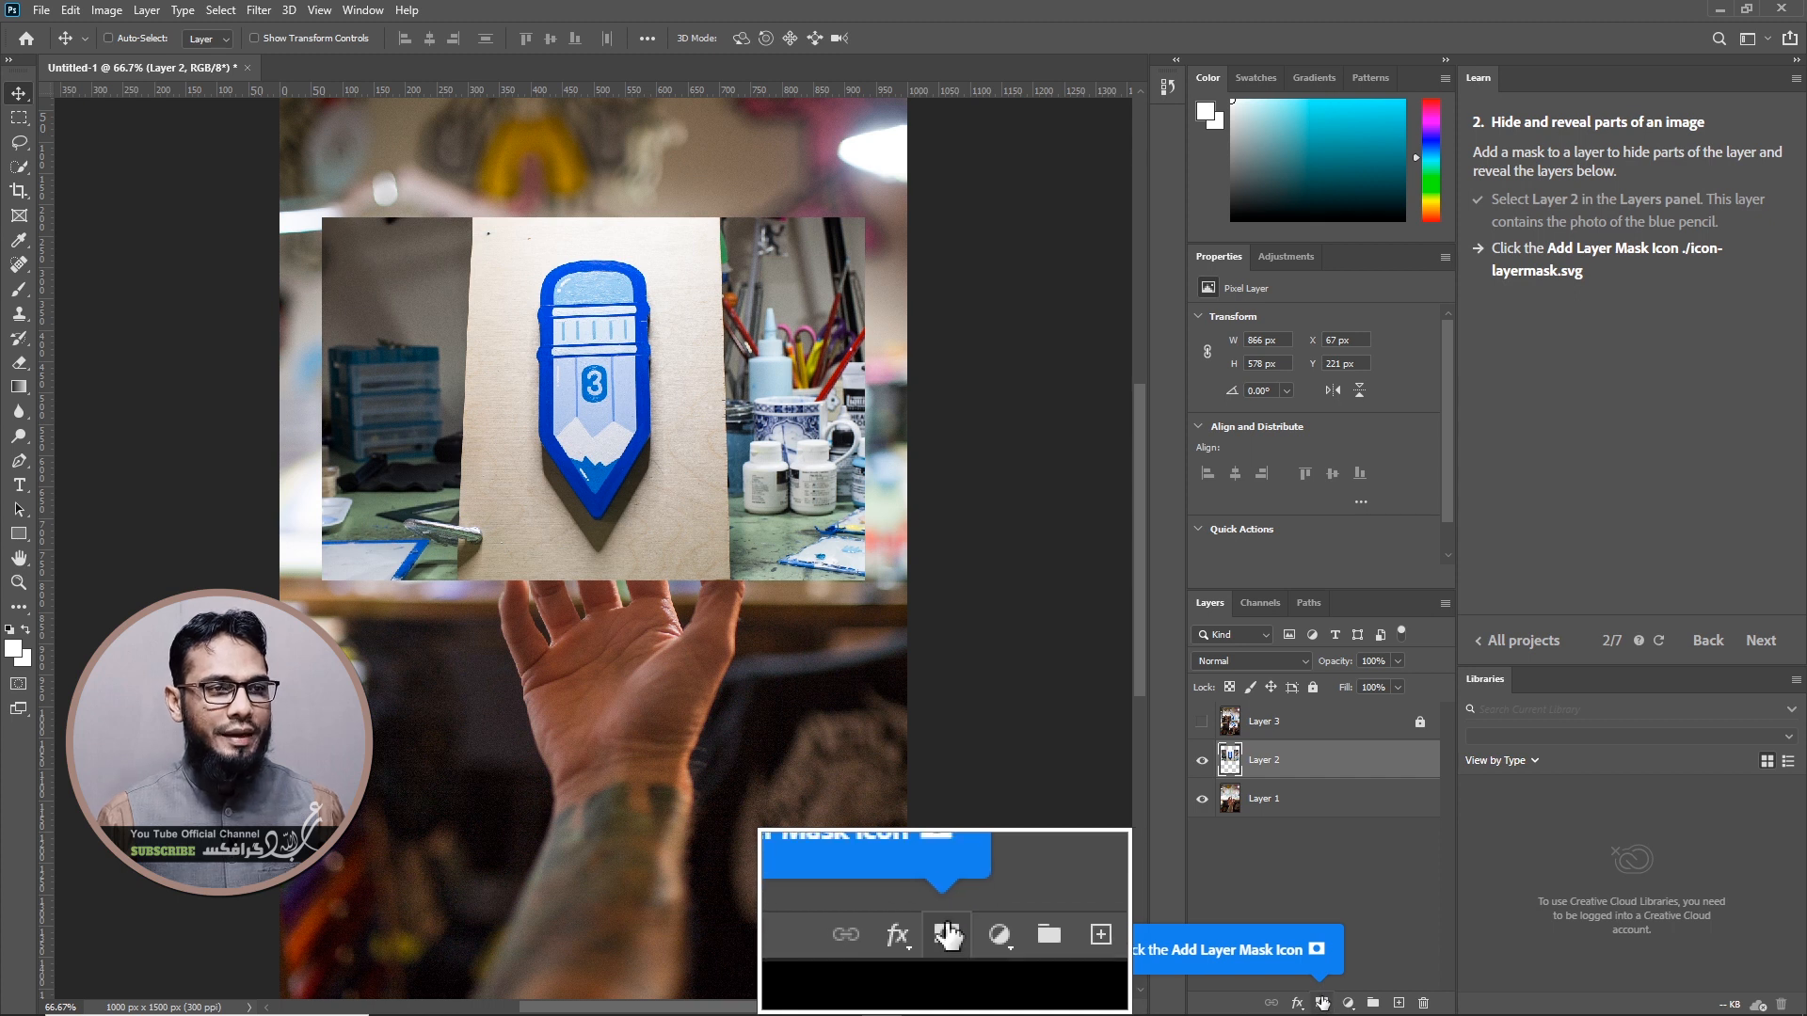
key(ctrl)
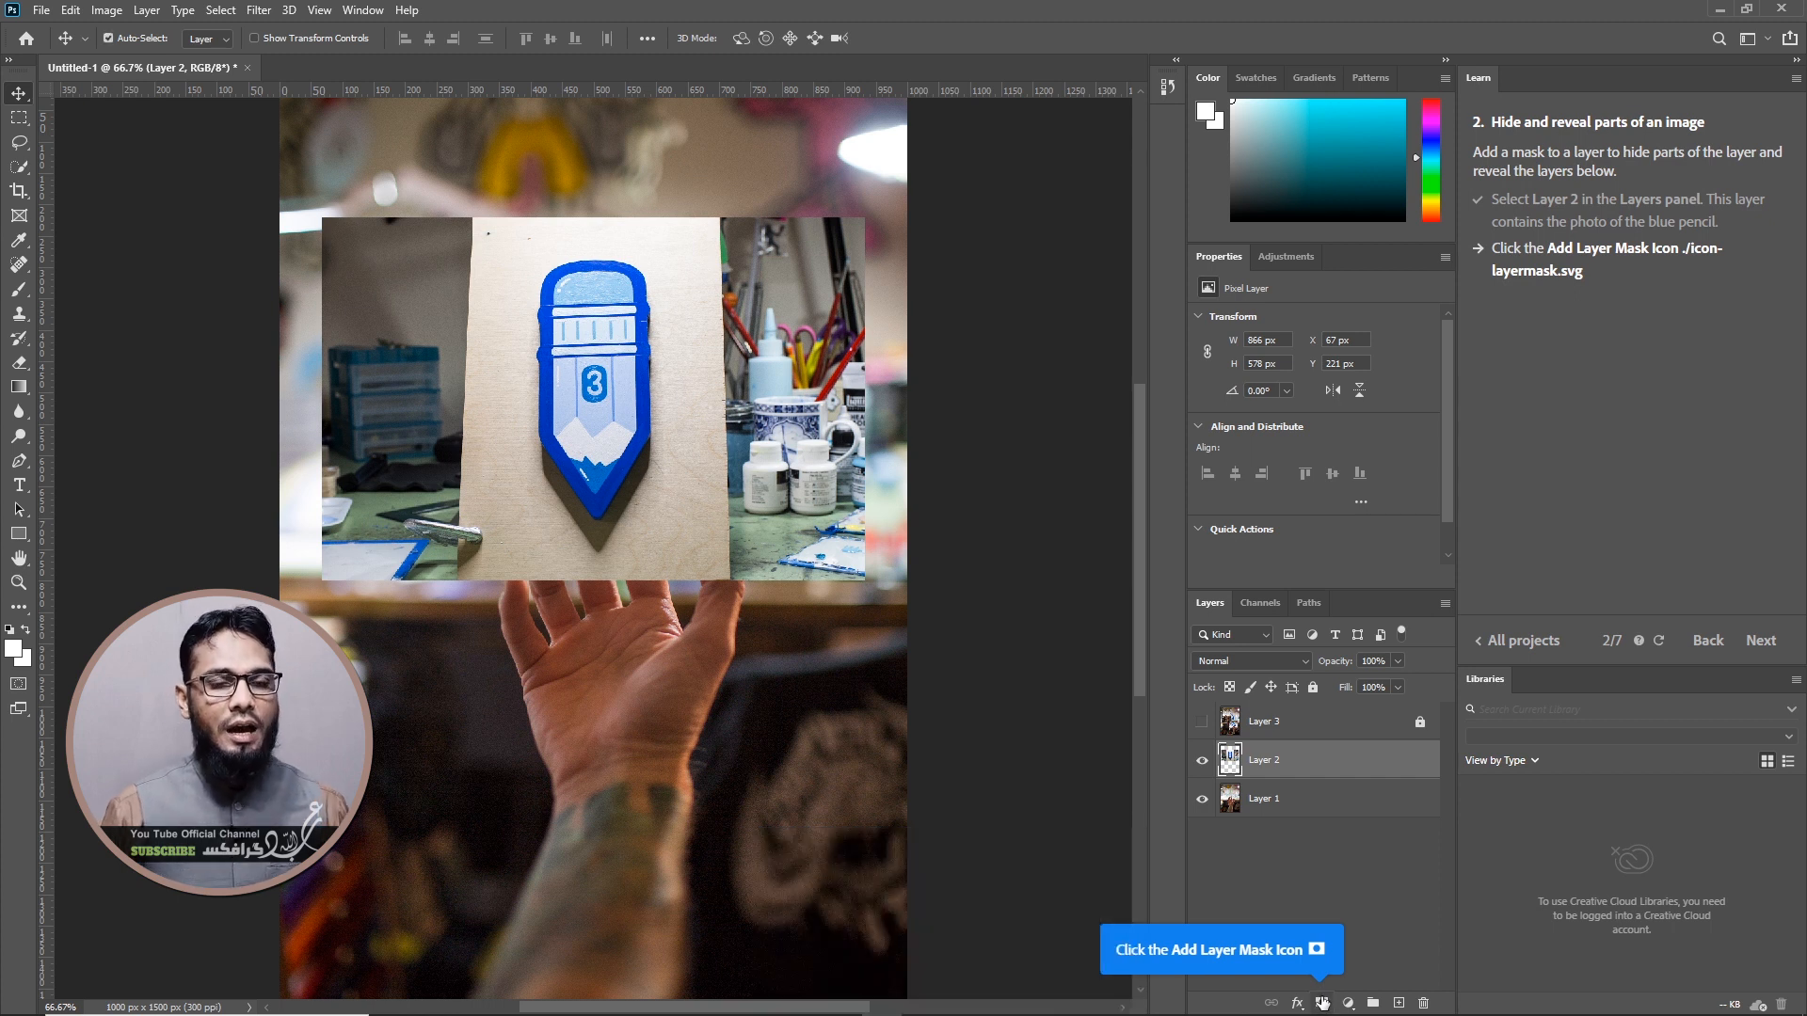
click(1323, 1003)
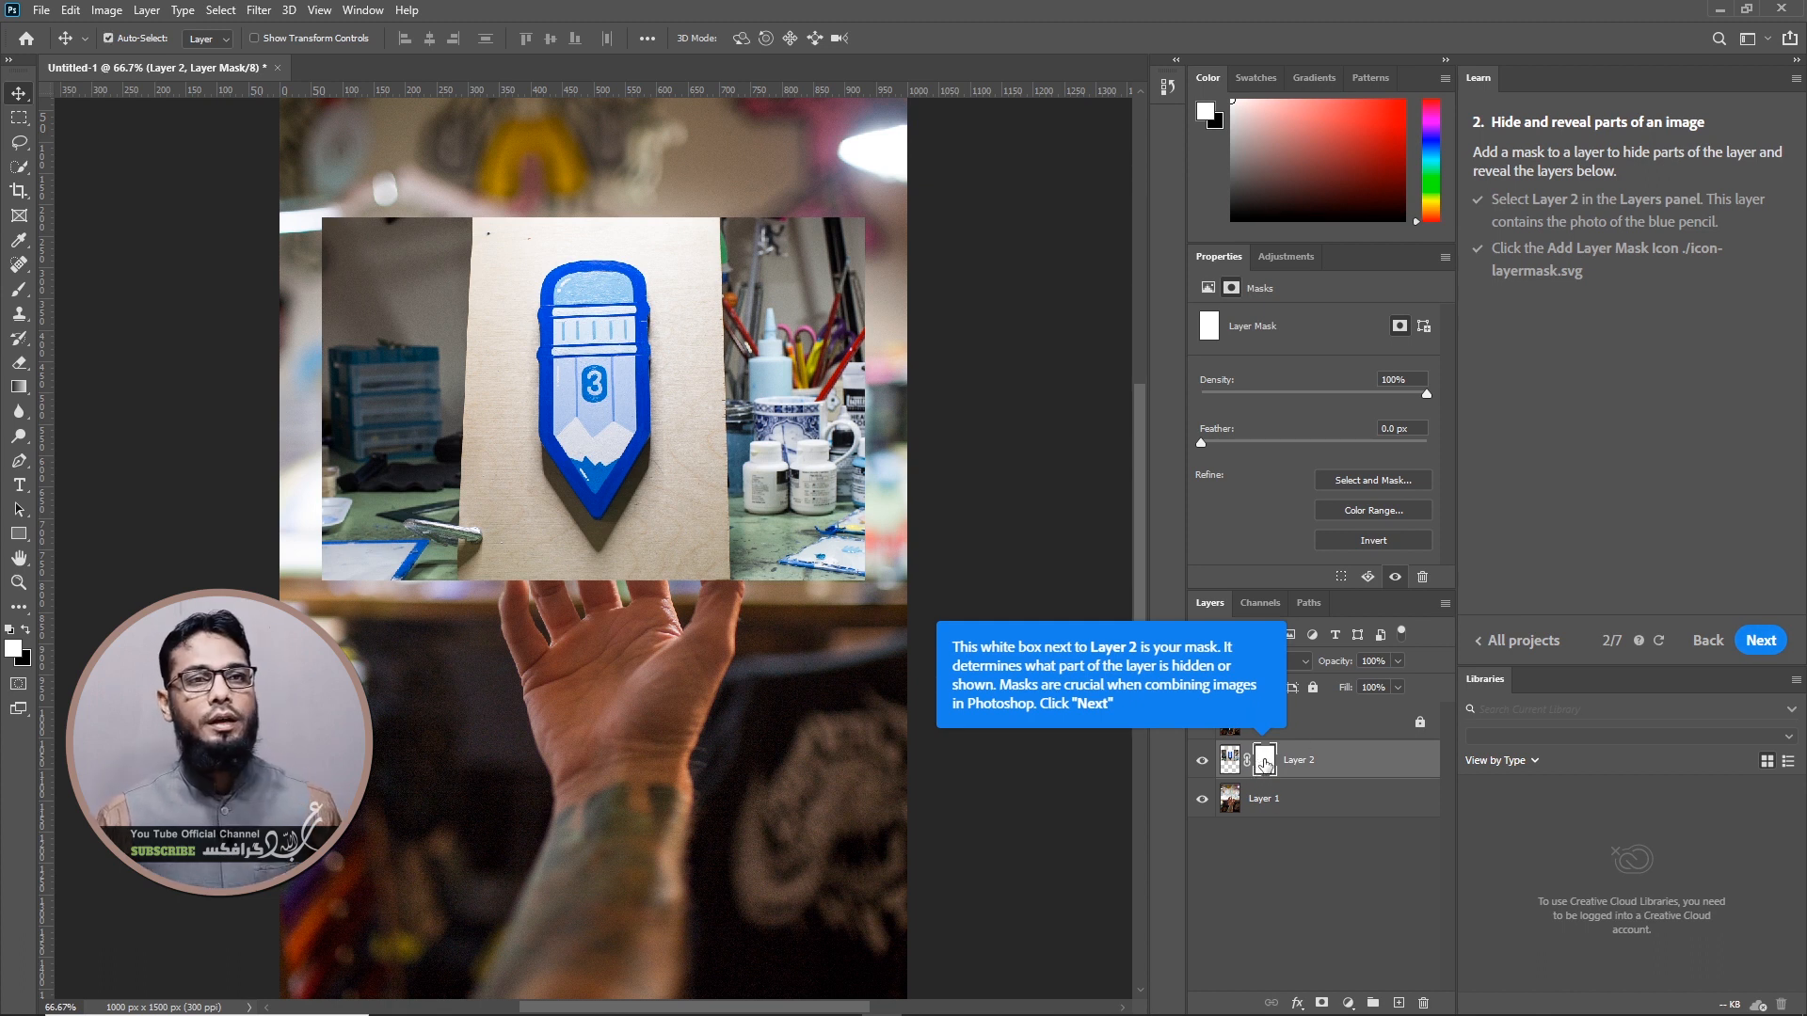
Advance the tutorial to Edit the mask, target Layer 2's mask and activate the Brush tool
click(1760, 642)
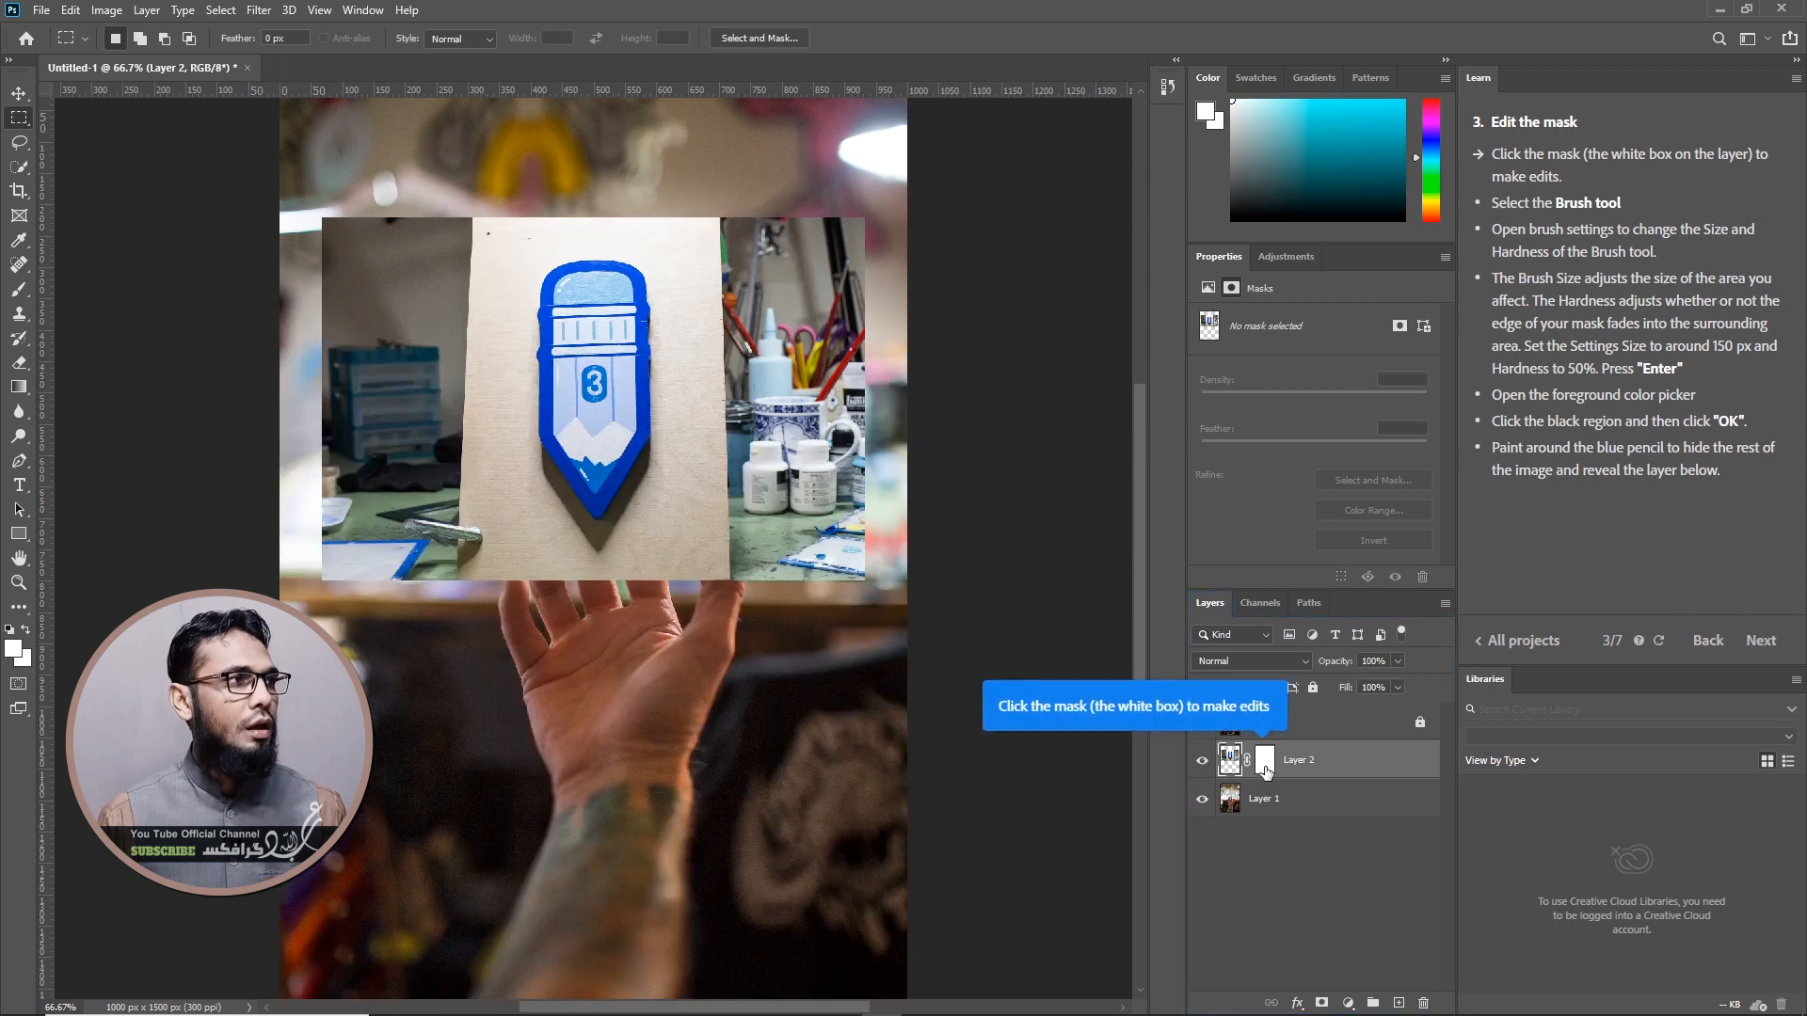
click(1267, 762)
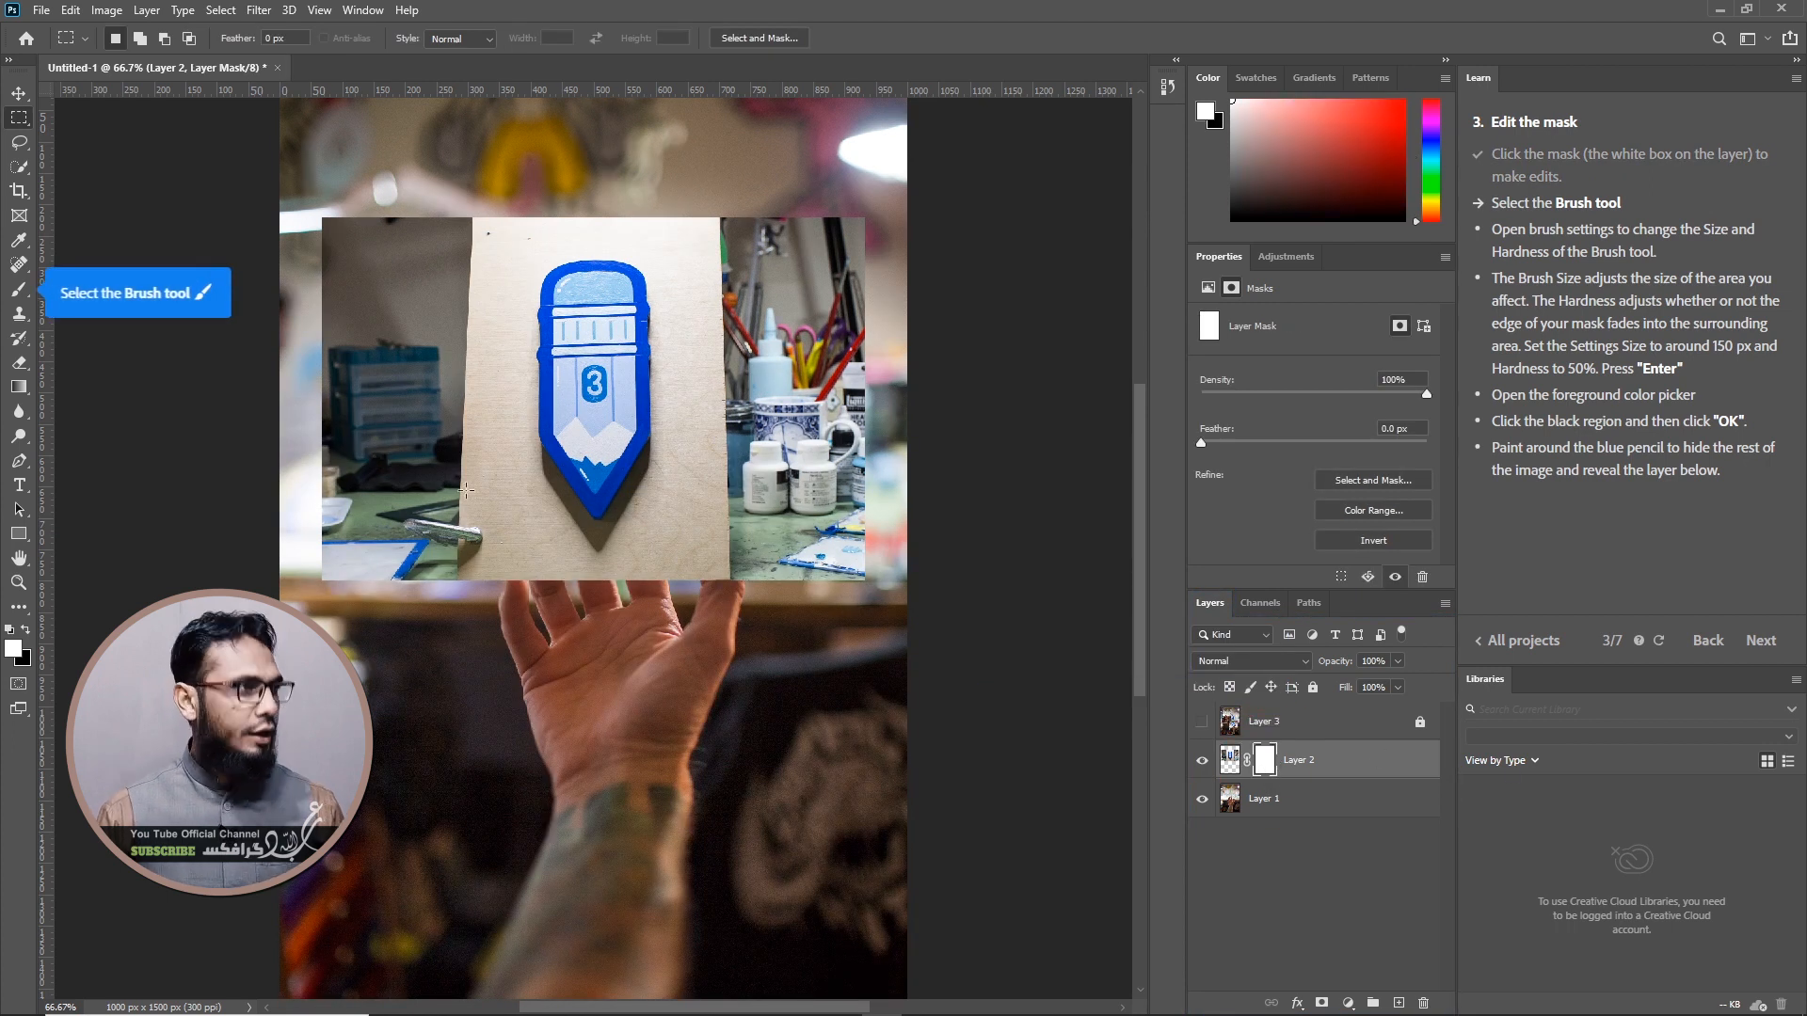
click(20, 291)
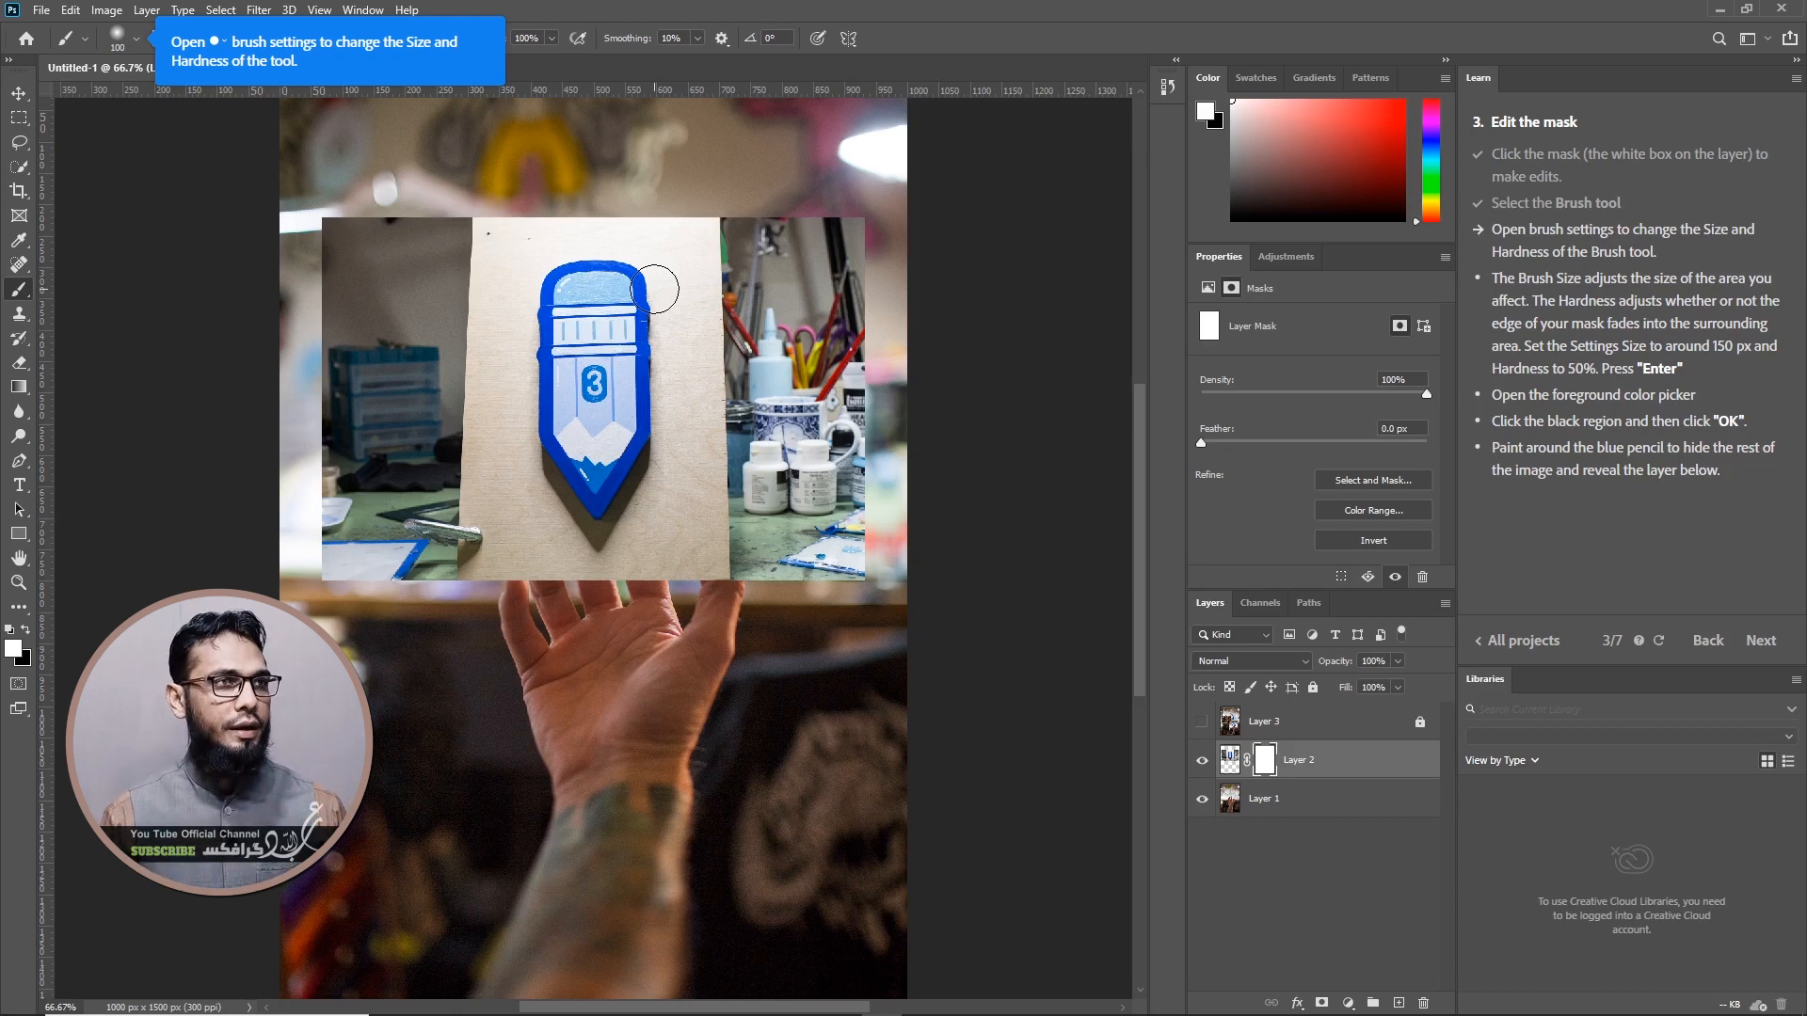
Try larger and smaller brush sizes, ending with the Brush tool at 175 px
key(bracketright)
key(bracketright)
key(bracketright)
key(bracketright)
key(bracketright)
key(bracketright)
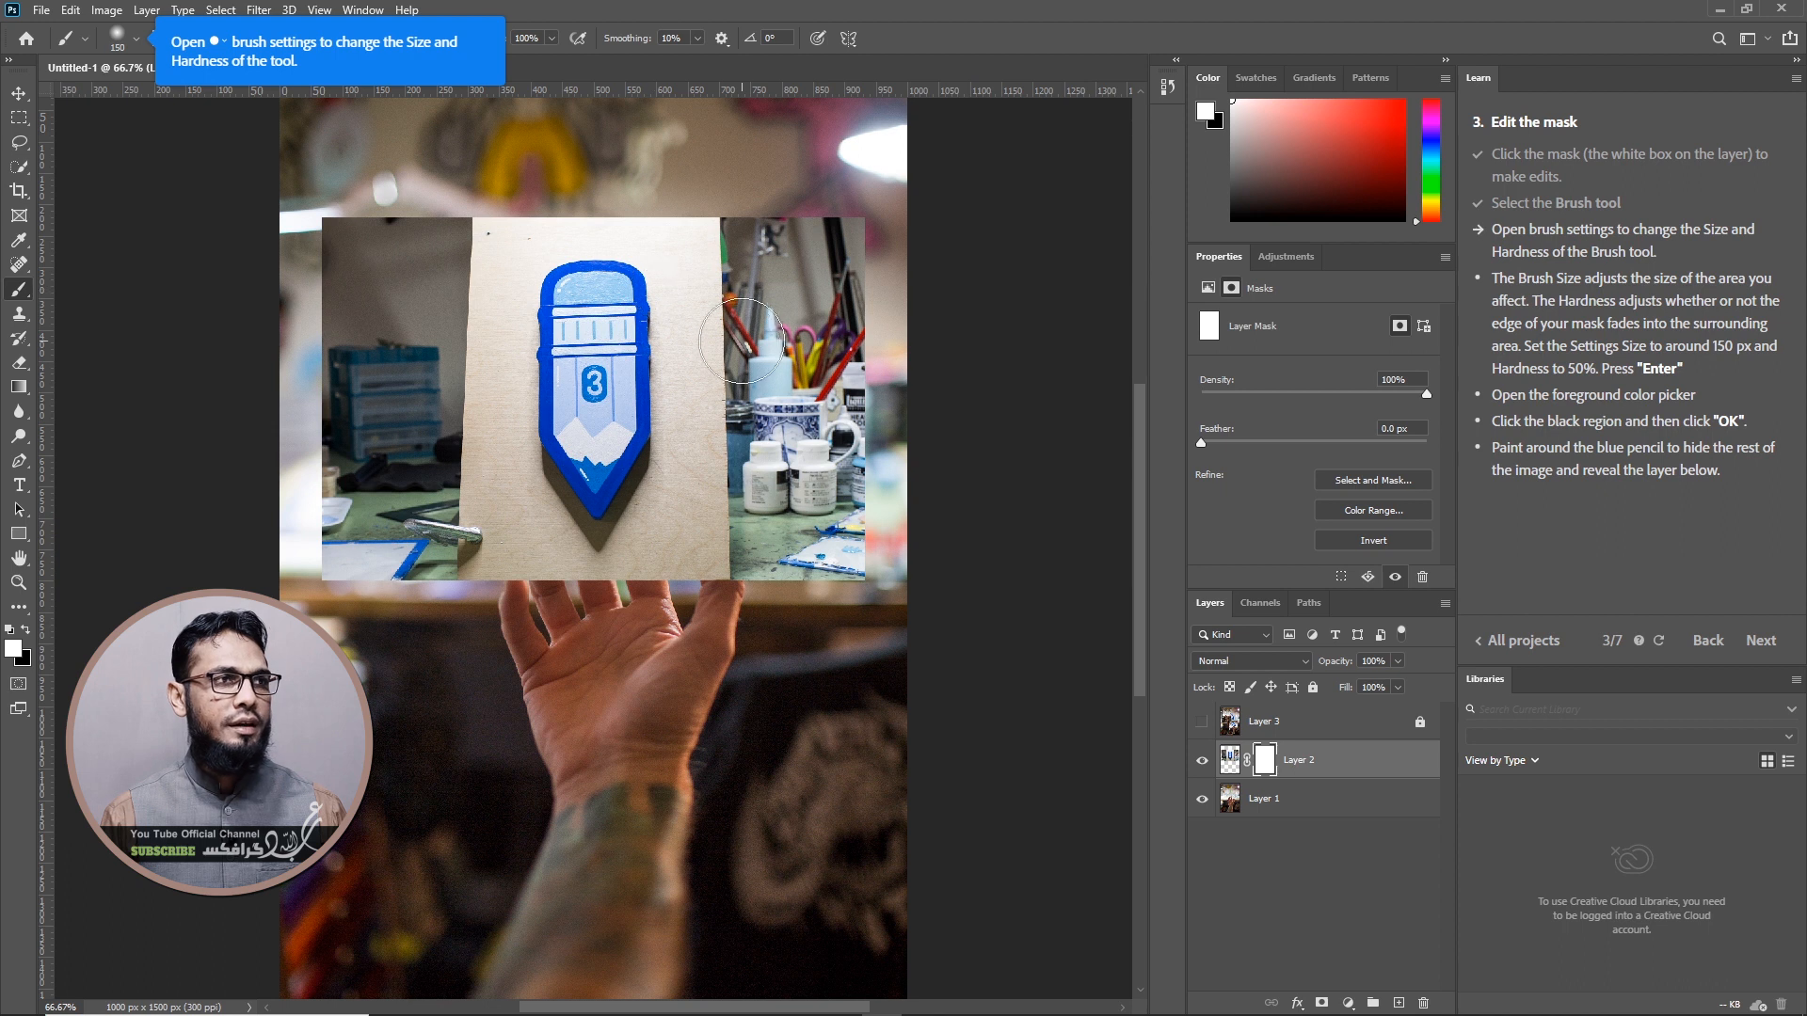
key(bracketleft)
key(bracketleft)
key(bracketleft)
key(bracketleft)
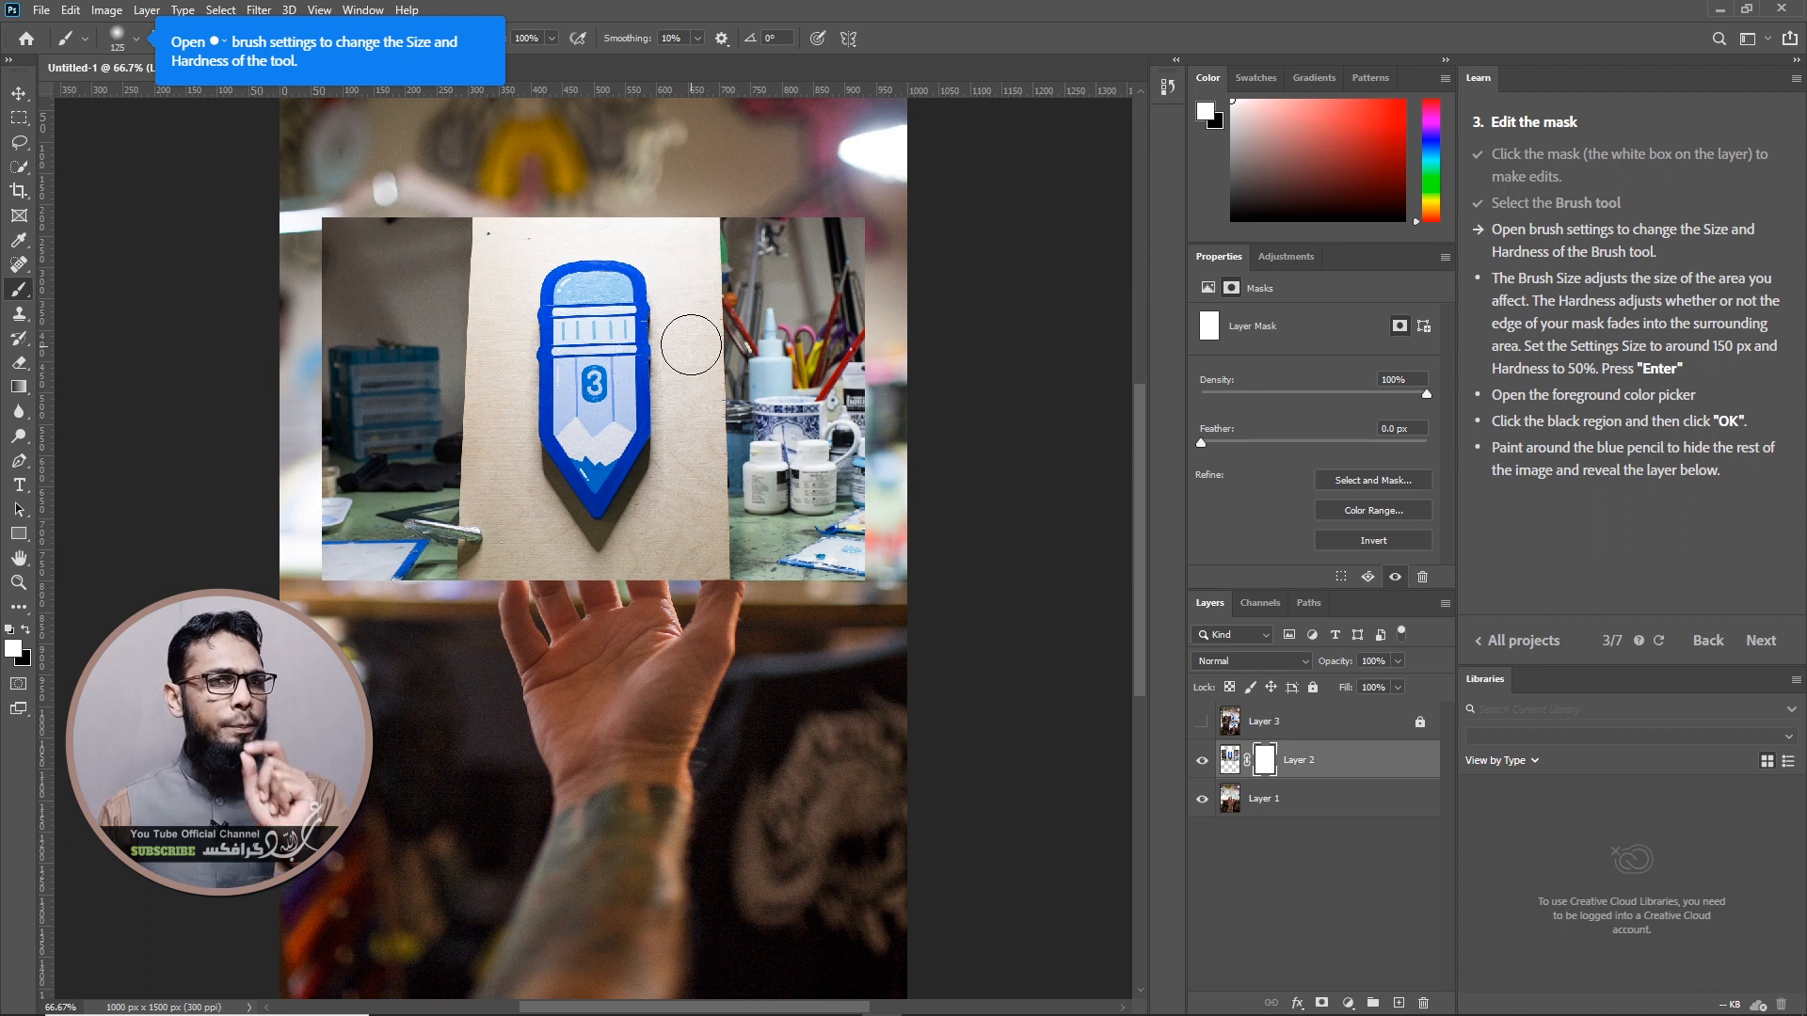
key(bracketright)
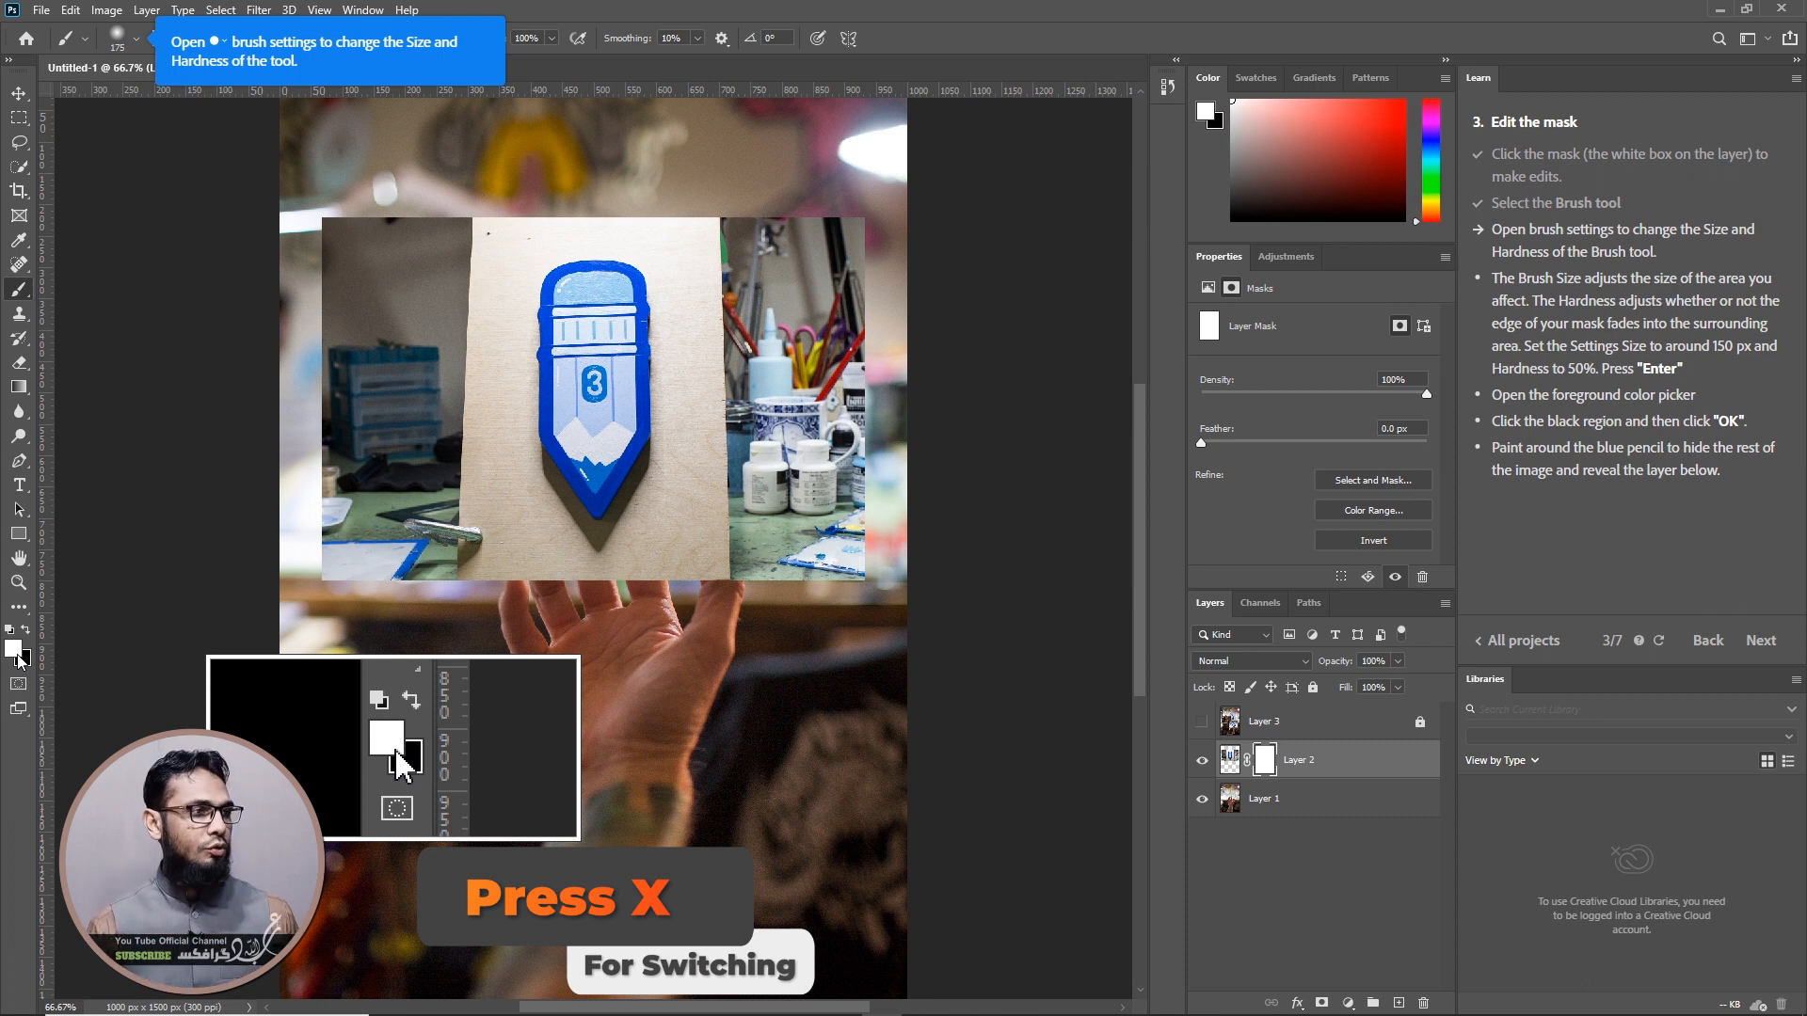
Swap the foreground colour to black and back to white
key(x)
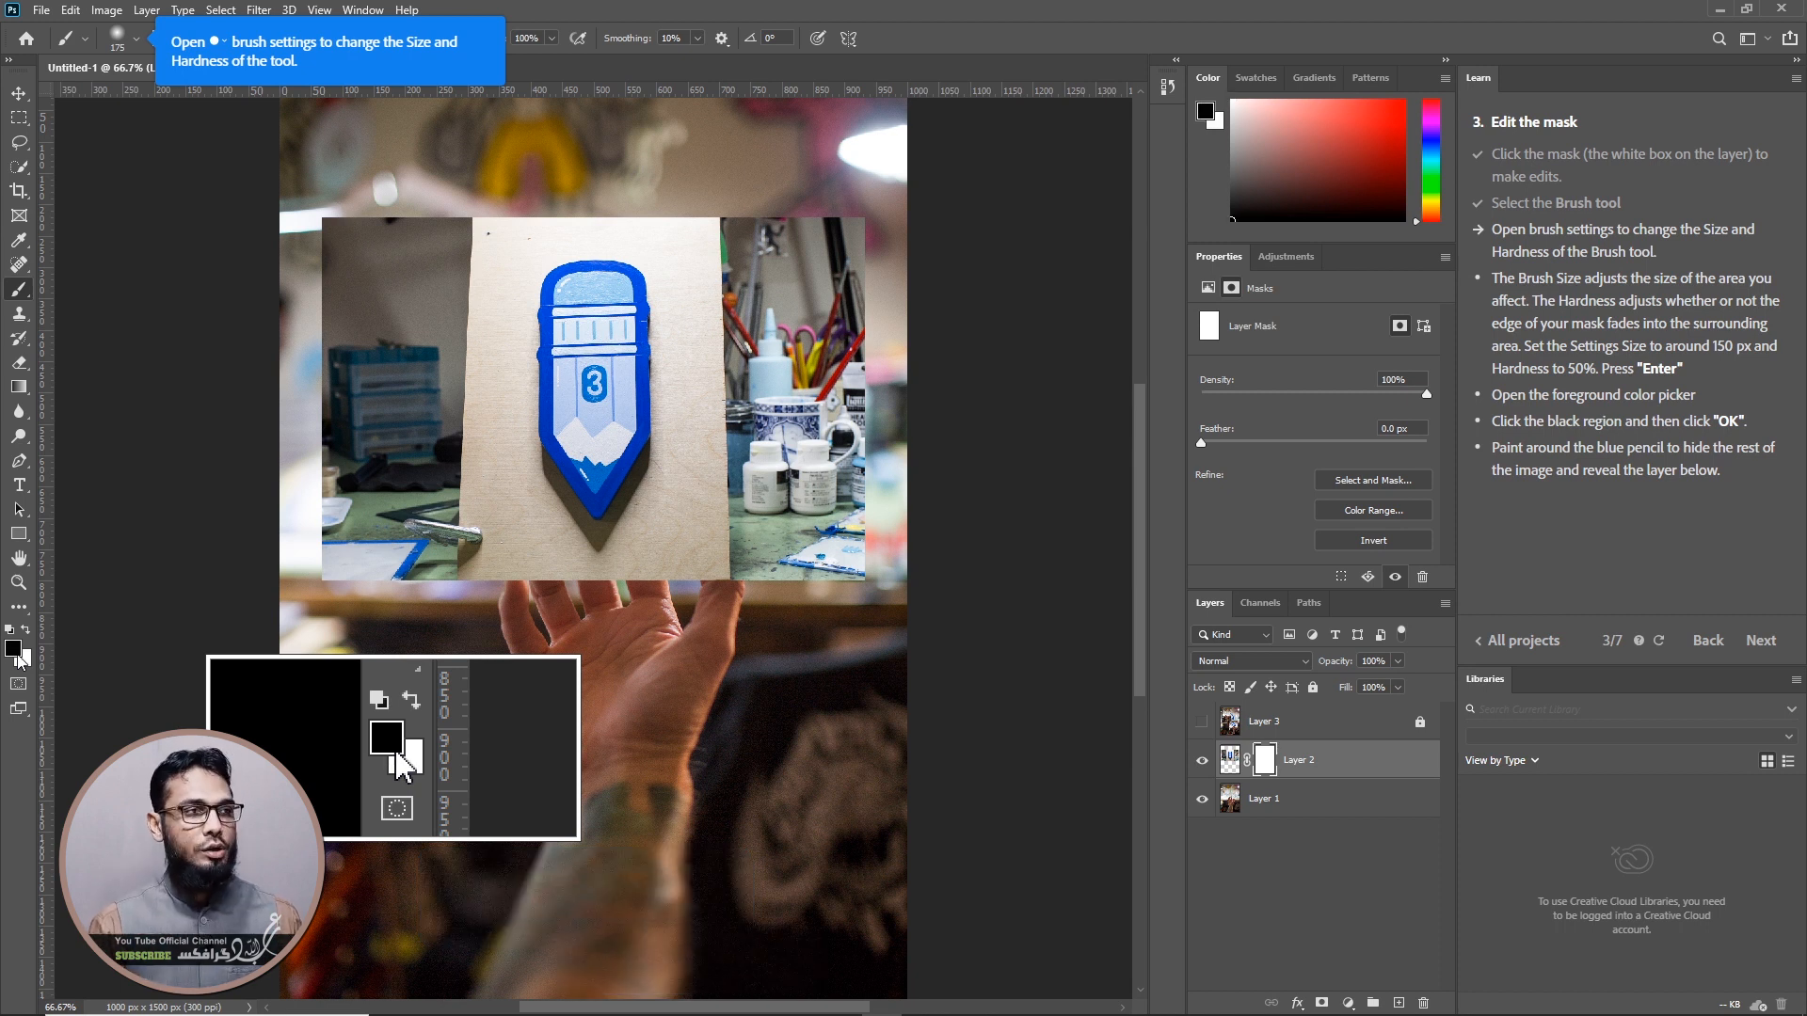
key(x)
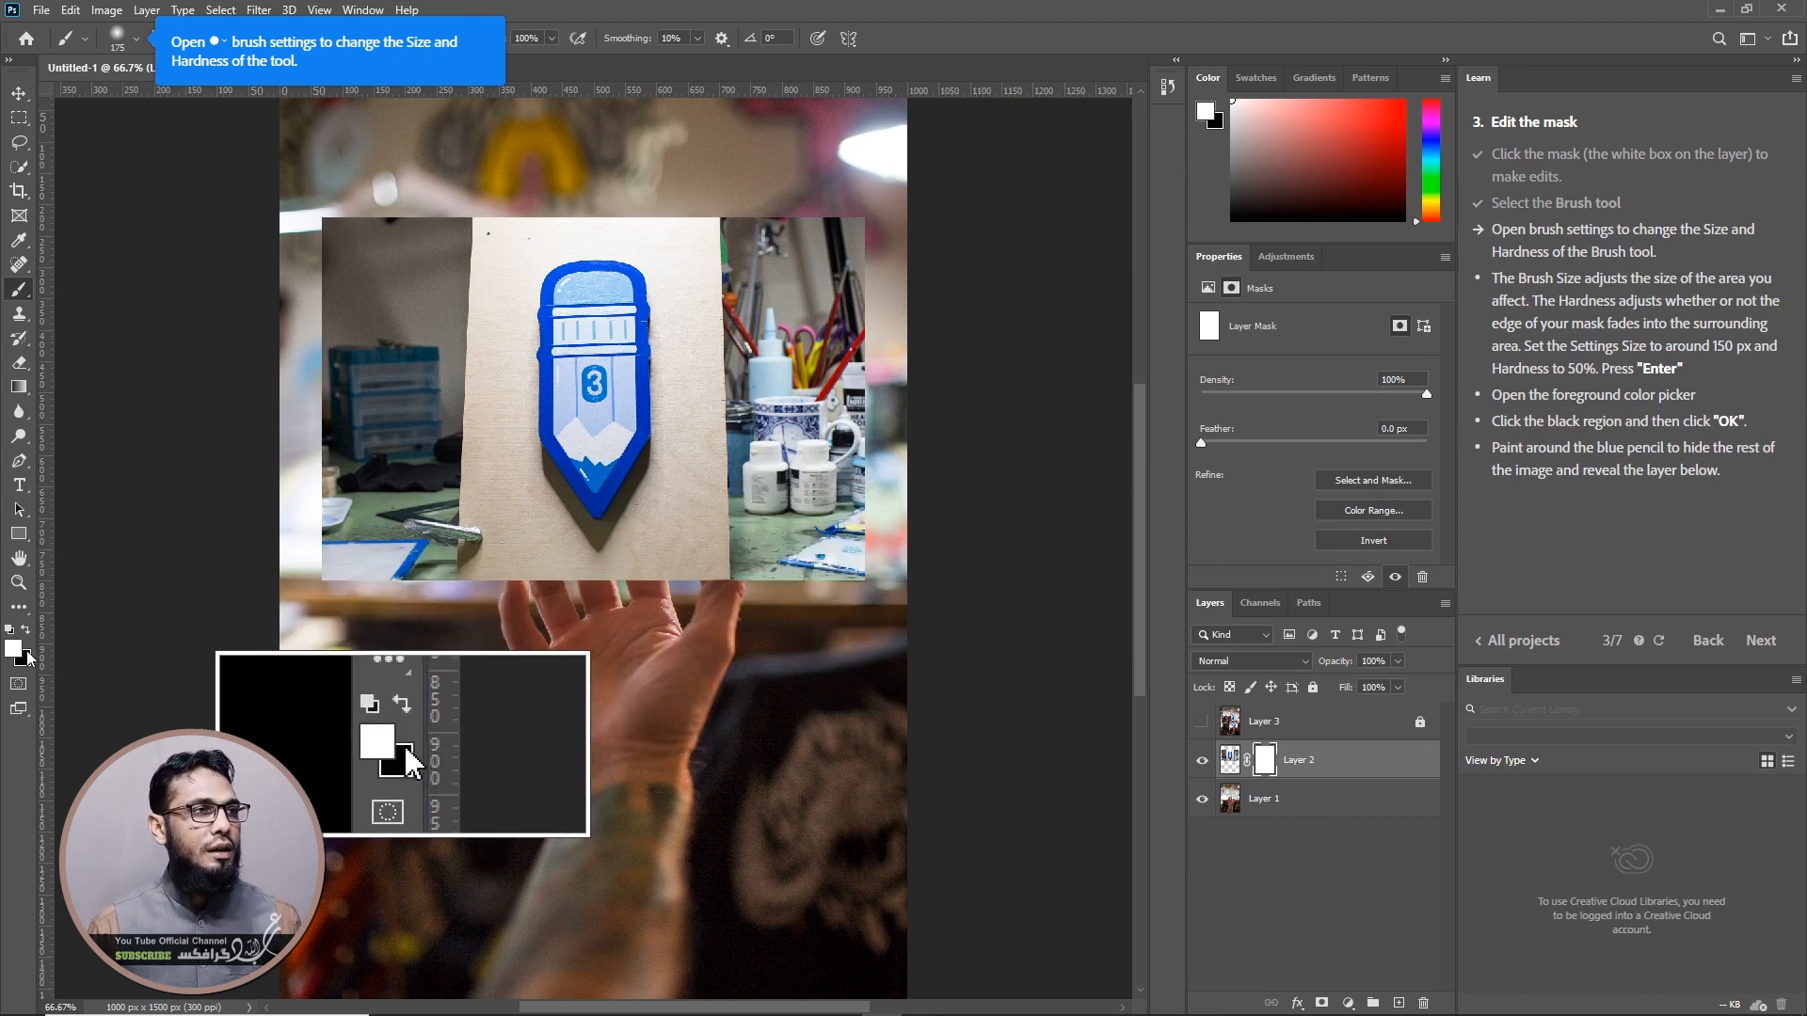
Paint black on Layer 2's mask to remove the background around the blue pencil, hiding Layer 1 to expose the leftovers
key(x)
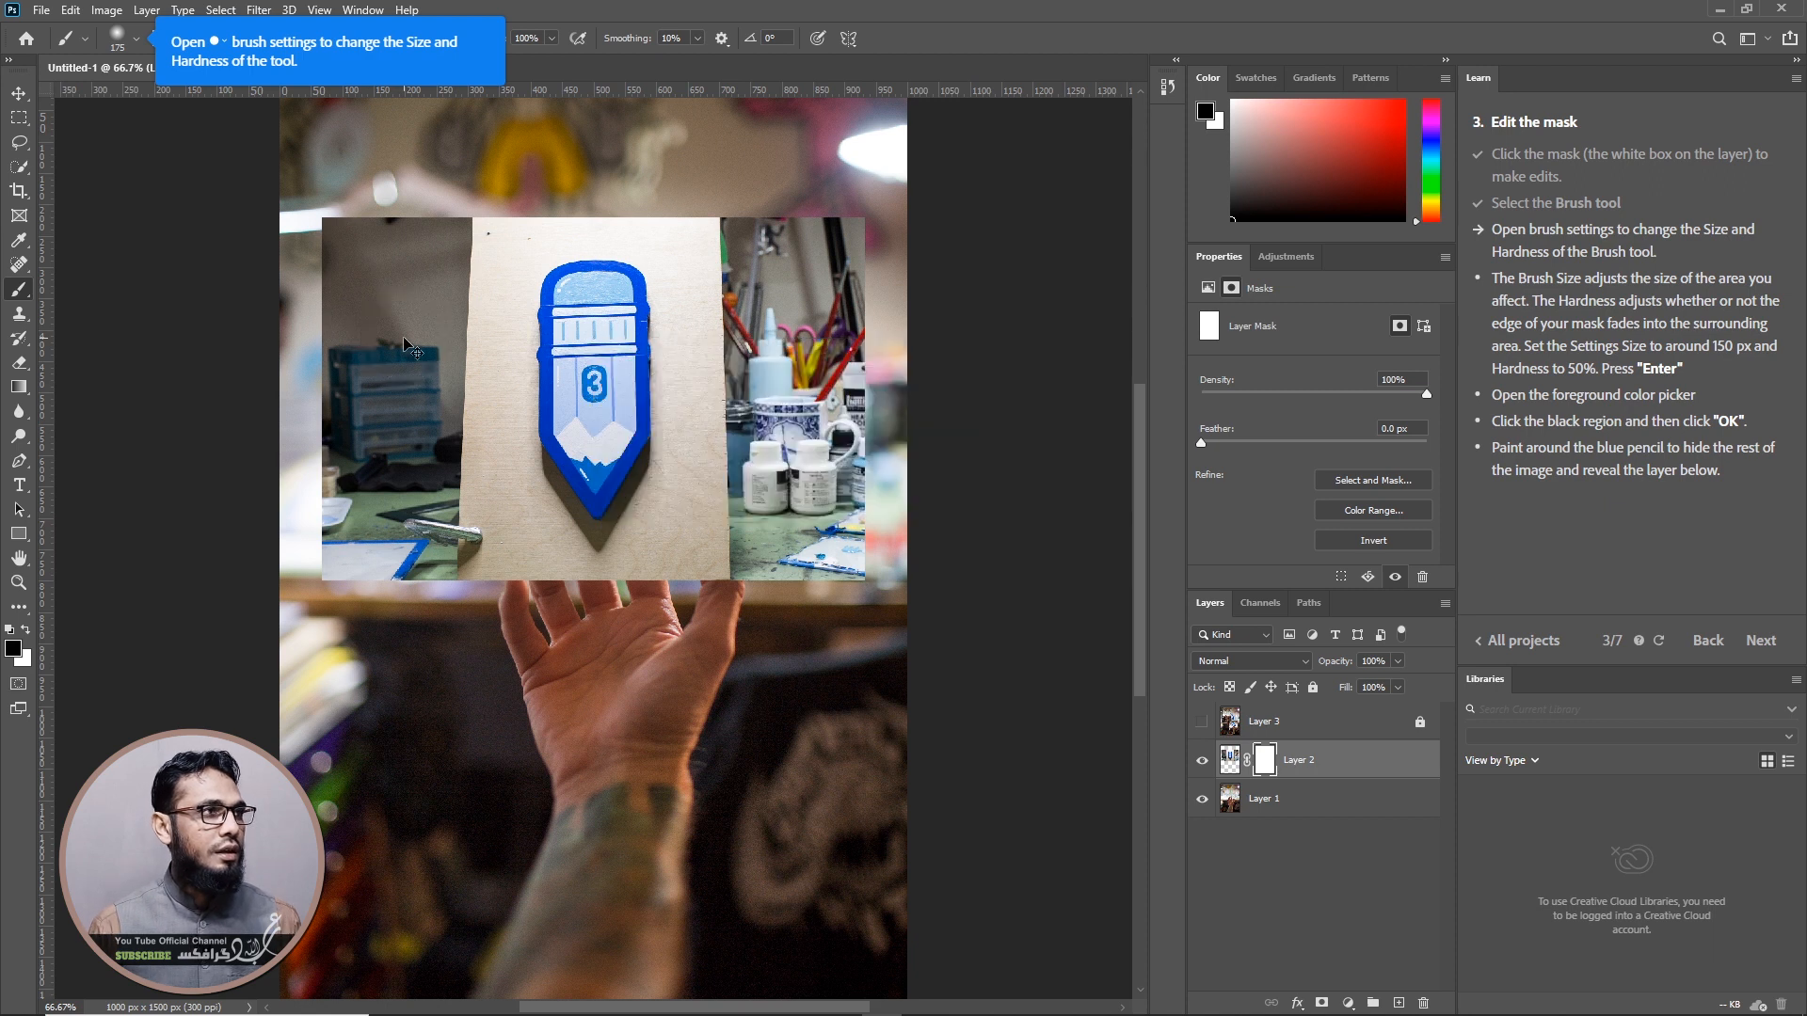
mouse_move(484, 247)
mouse_down()
mouse_move(324, 243)
mouse_move(330, 367)
mouse_move(295, 512)
mouse_move(367, 546)
mouse_move(376, 264)
mouse_move(383, 602)
mouse_move(400, 296)
mouse_move(476, 225)
mouse_move(435, 334)
mouse_move(431, 560)
mouse_move(410, 284)
mouse_move(355, 576)
mouse_move(337, 358)
mouse_move(493, 565)
mouse_move(478, 593)
mouse_move(591, 623)
mouse_move(871, 589)
mouse_move(883, 330)
mouse_move(903, 603)
mouse_up()
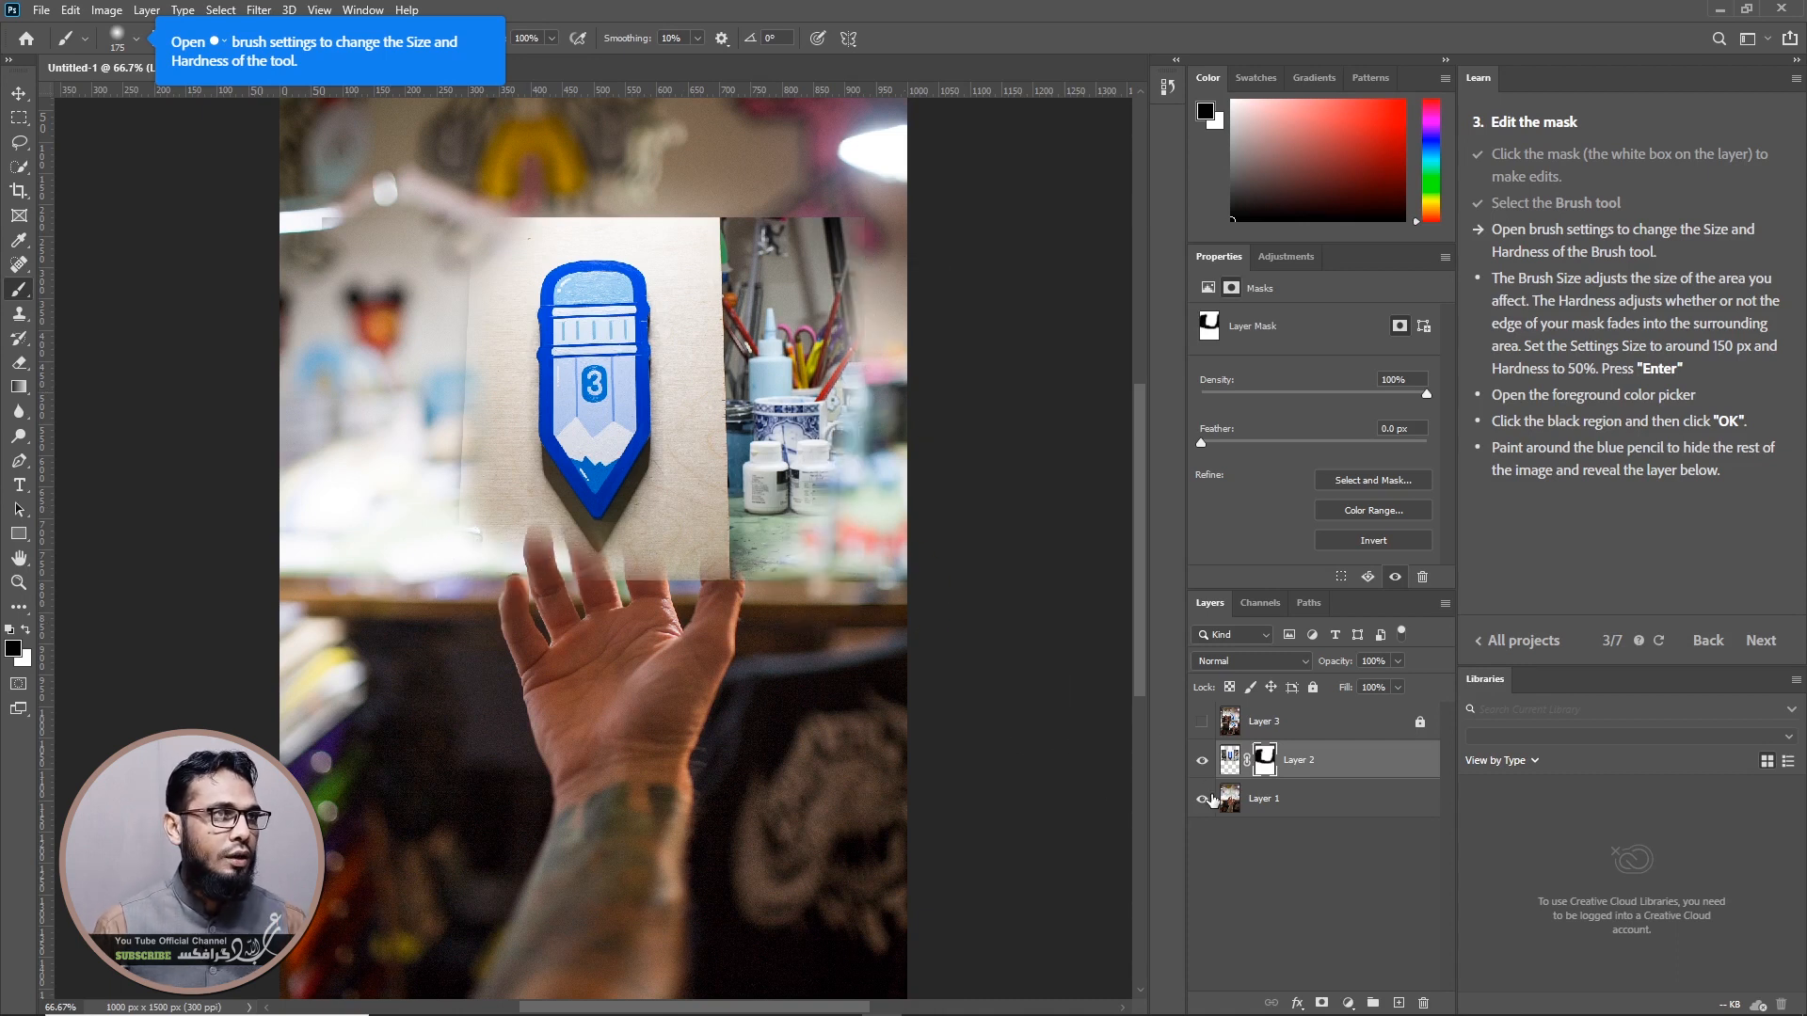
click(1203, 799)
mouse_move(809, 212)
mouse_down()
mouse_move(795, 292)
mouse_move(830, 478)
mouse_move(836, 405)
mouse_move(741, 179)
mouse_move(469, 180)
mouse_move(540, 183)
mouse_up()
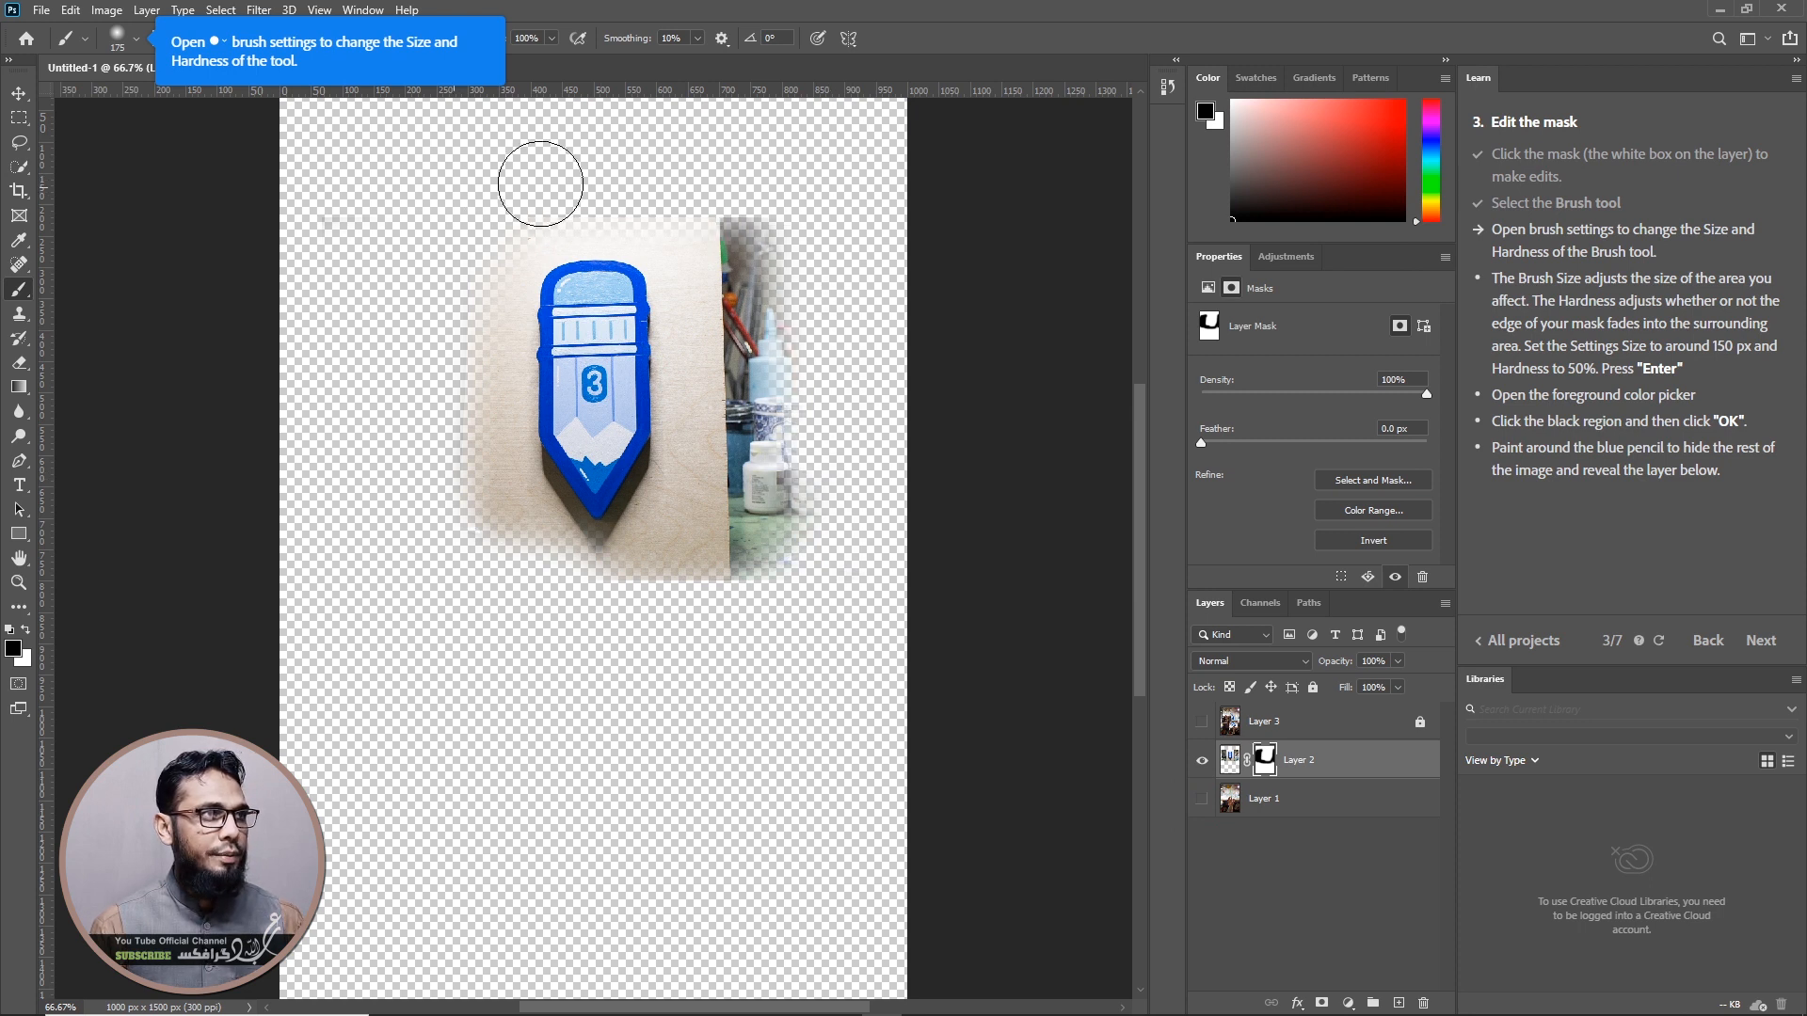
mouse_move(463, 400)
mouse_down()
mouse_move(469, 562)
mouse_move(458, 464)
mouse_move(591, 612)
mouse_move(791, 447)
mouse_move(725, 564)
mouse_up()
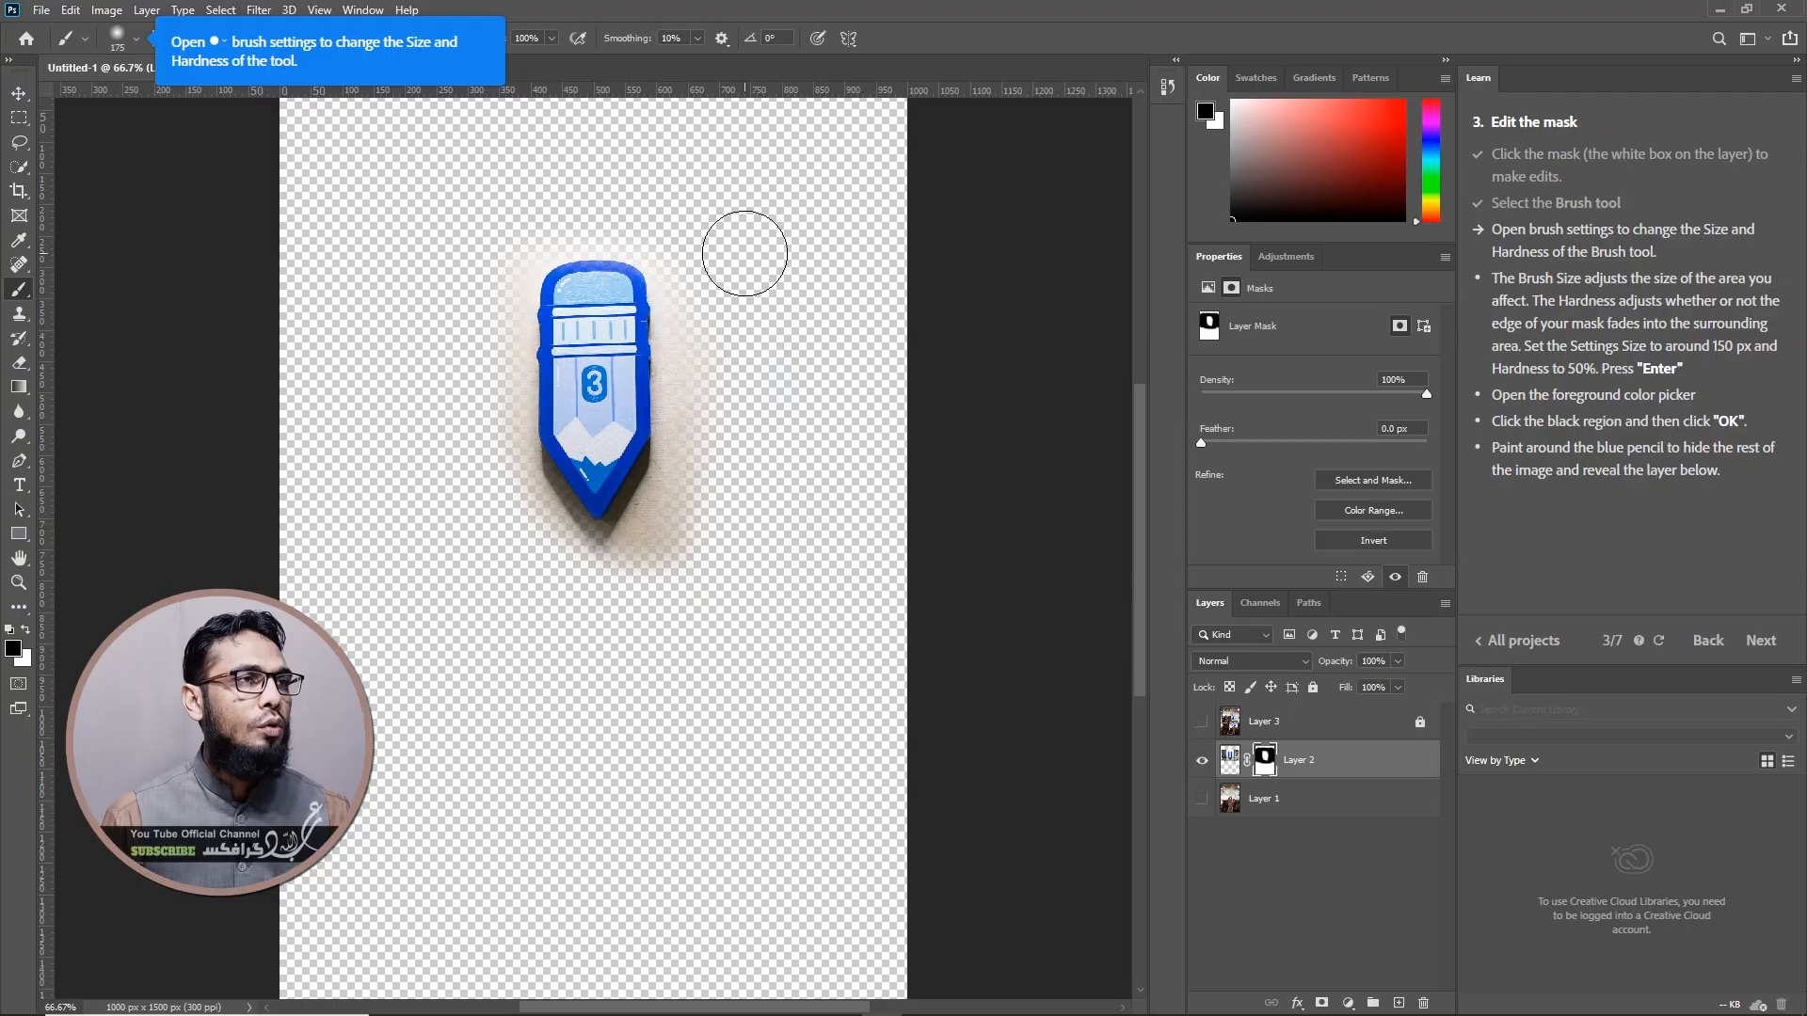
mouse_move(666, 241)
mouse_down()
mouse_move(686, 250)
mouse_move(706, 415)
mouse_move(736, 351)
mouse_up()
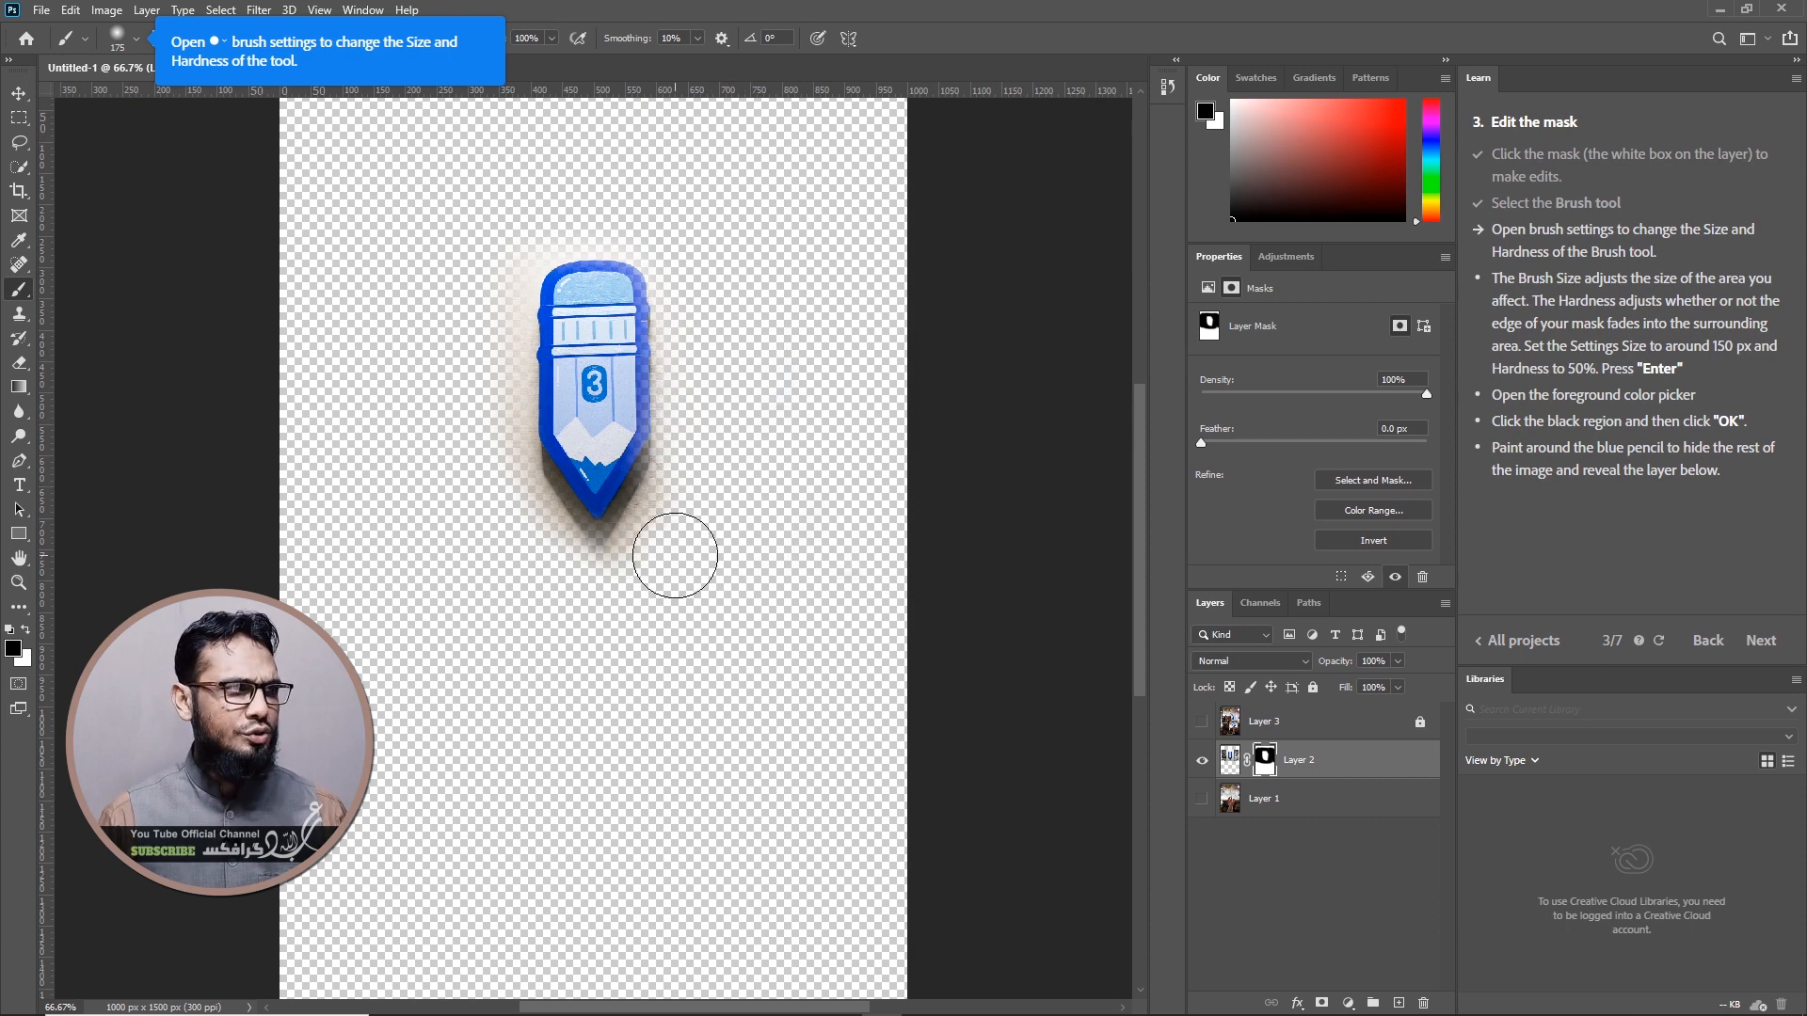
Reduce the brush to 90 px, switch the foreground colour to white and paint the erased upper corner of the pencil back in
key(bracketleft)
key(bracketleft)
key(bracketleft)
key(bracketleft)
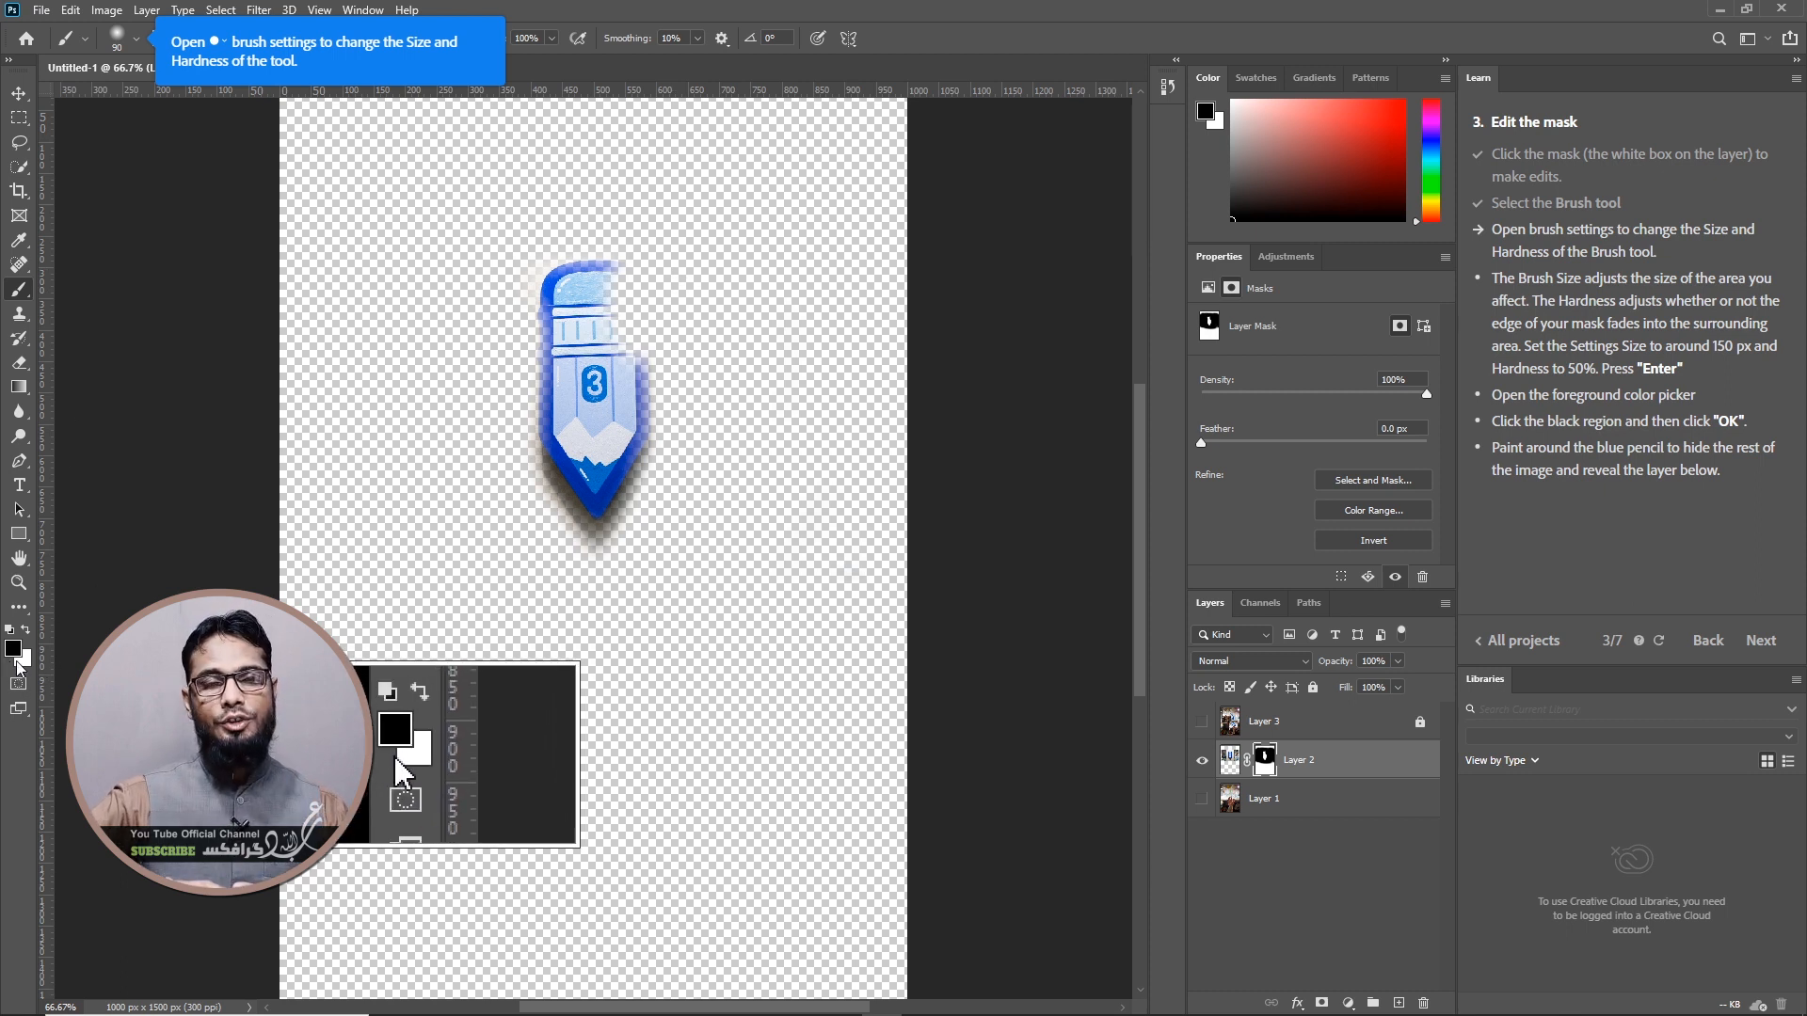
key(x)
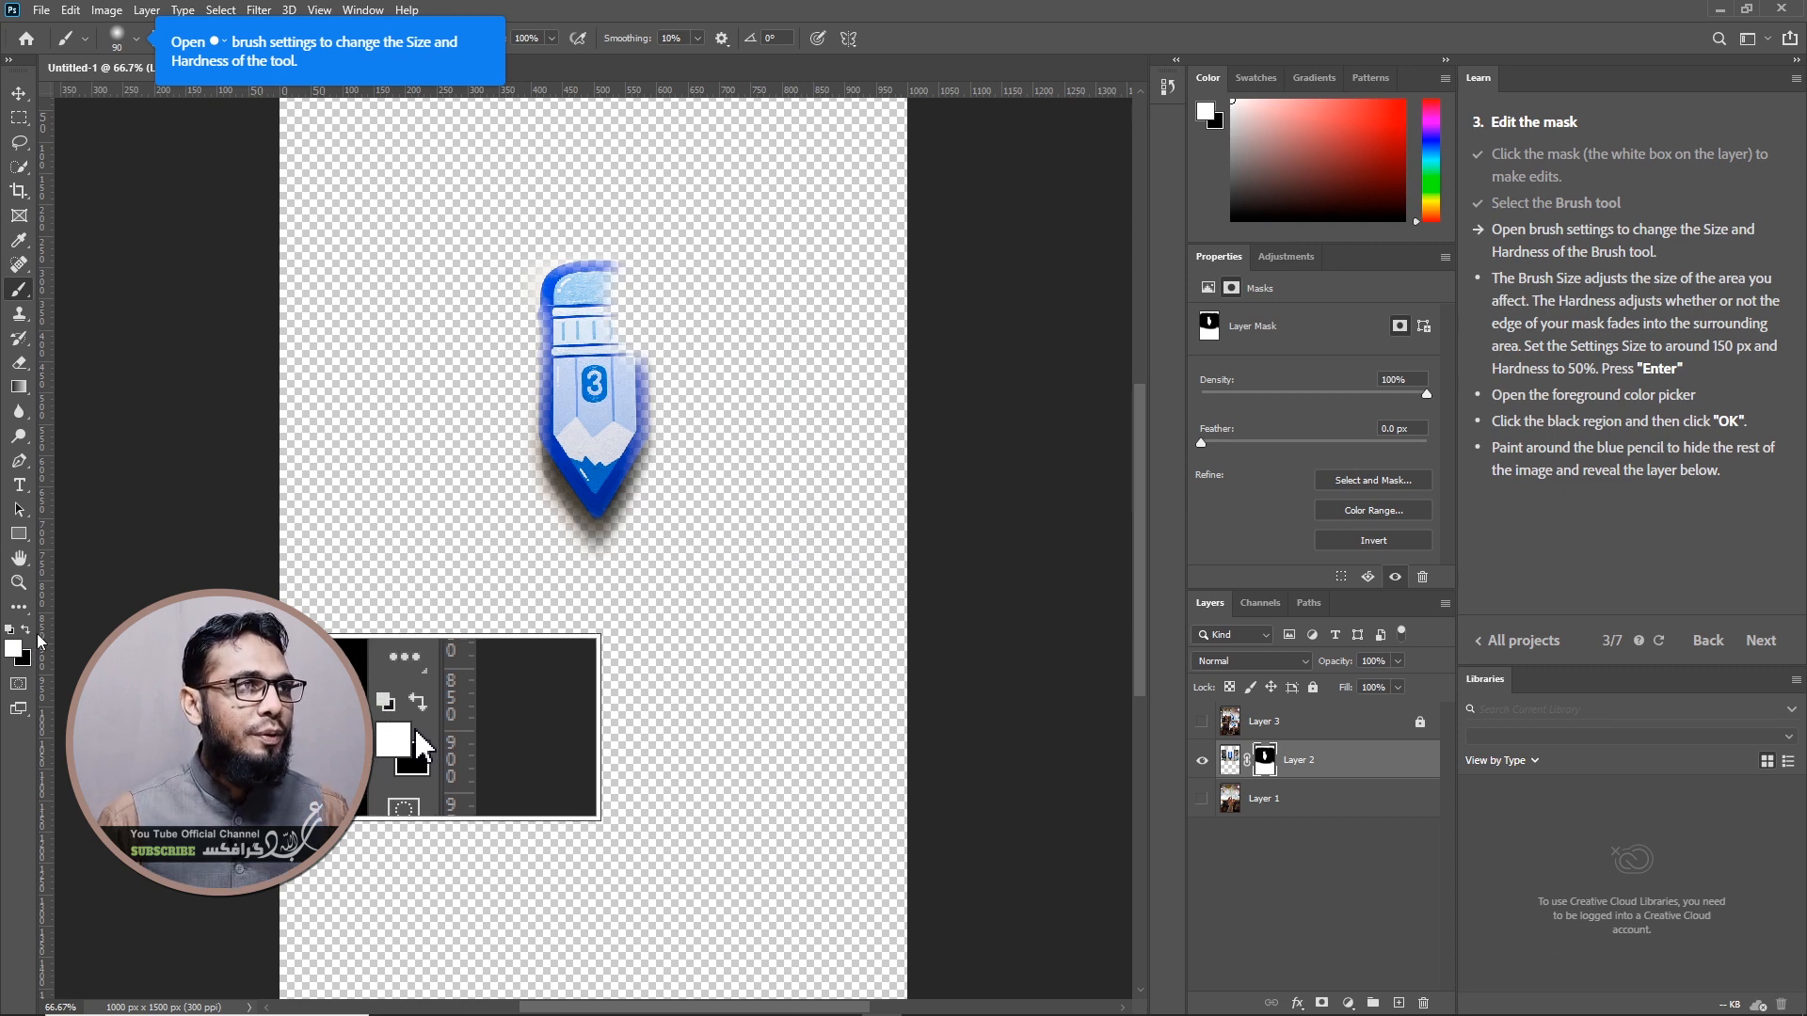
mouse_move(608, 279)
mouse_down()
mouse_move(628, 363)
mouse_move(619, 283)
mouse_up()
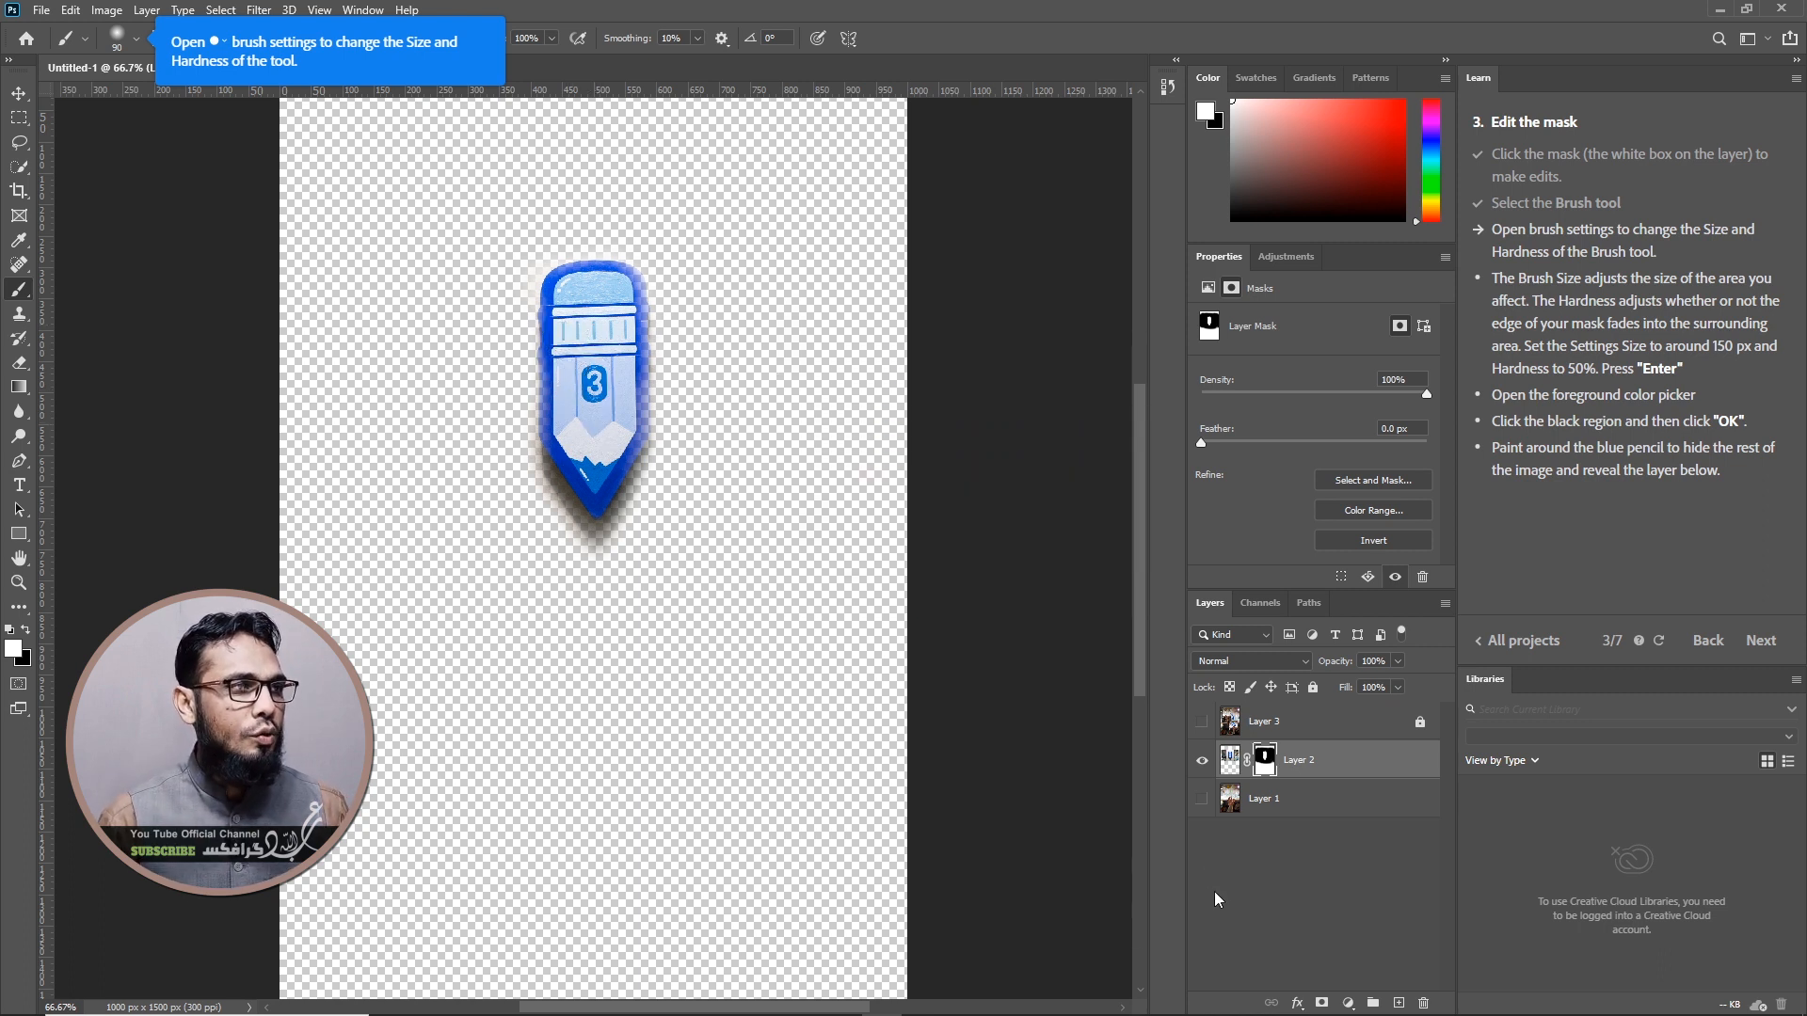
Show Layer 1 and use Free Transform on Layer 2's image to enlarge the pencil to 951 px layer width and lower it onto the fingers
click(1202, 798)
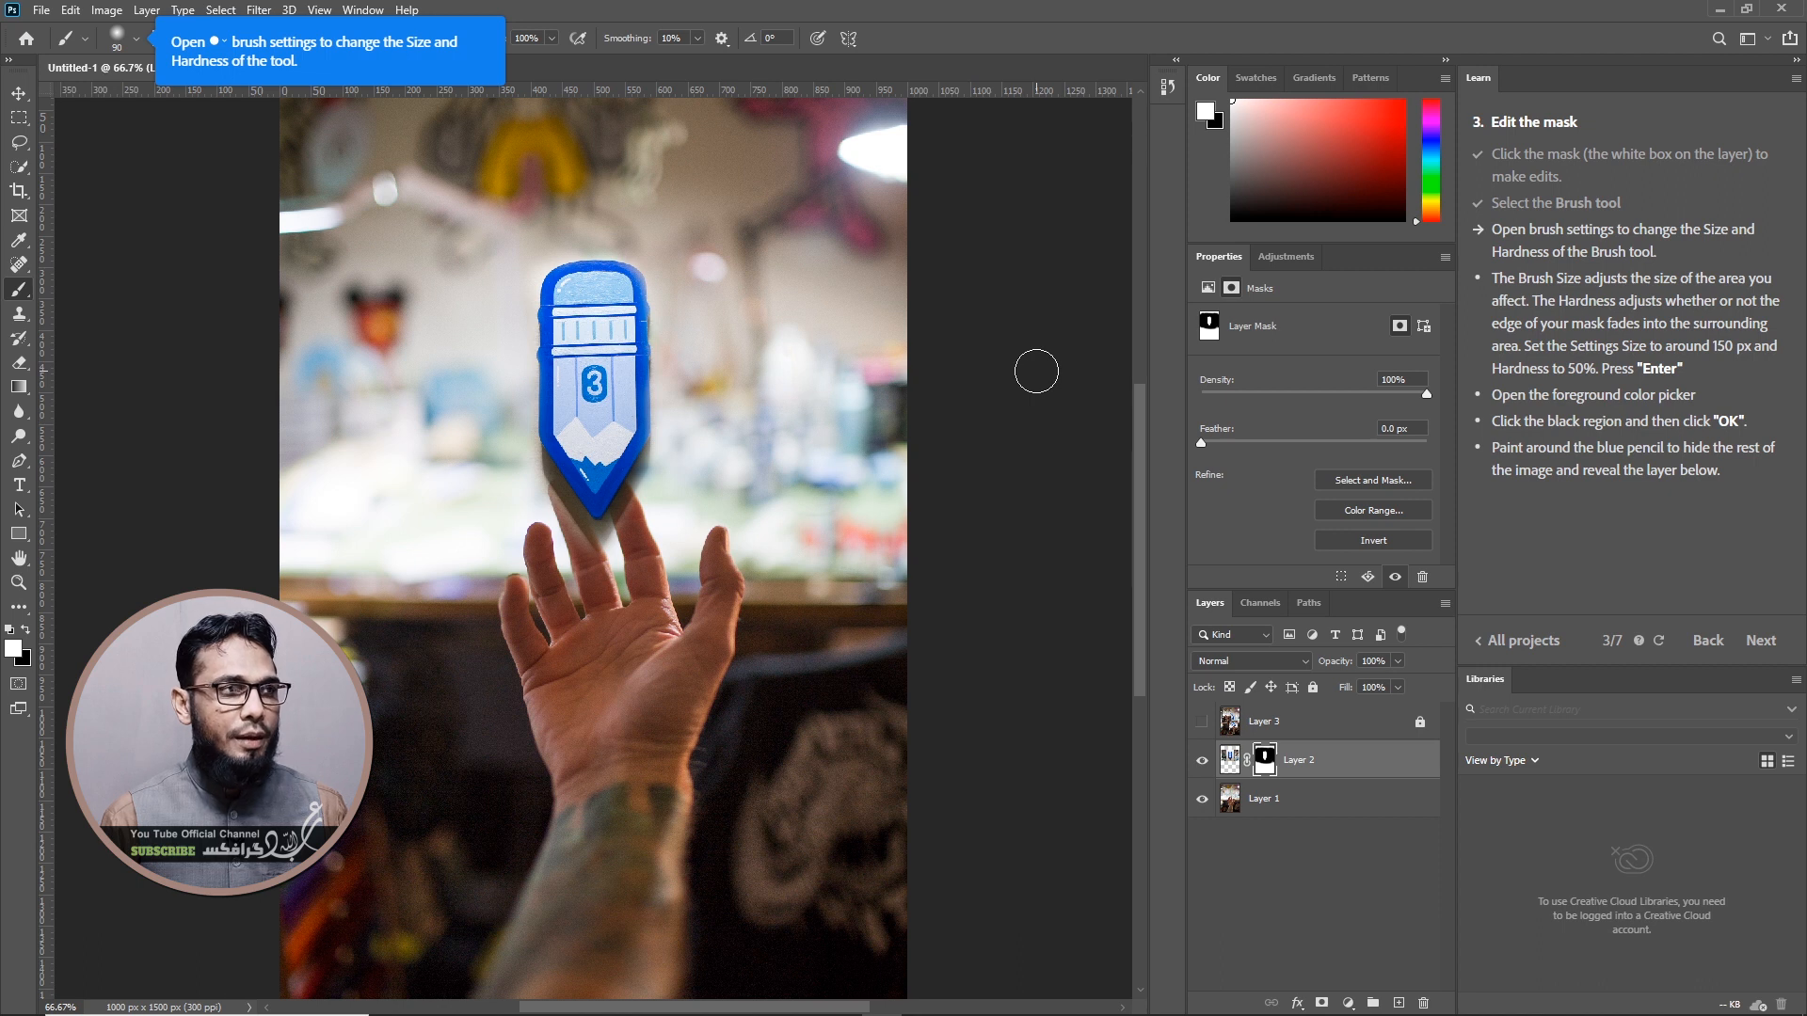
click(1230, 767)
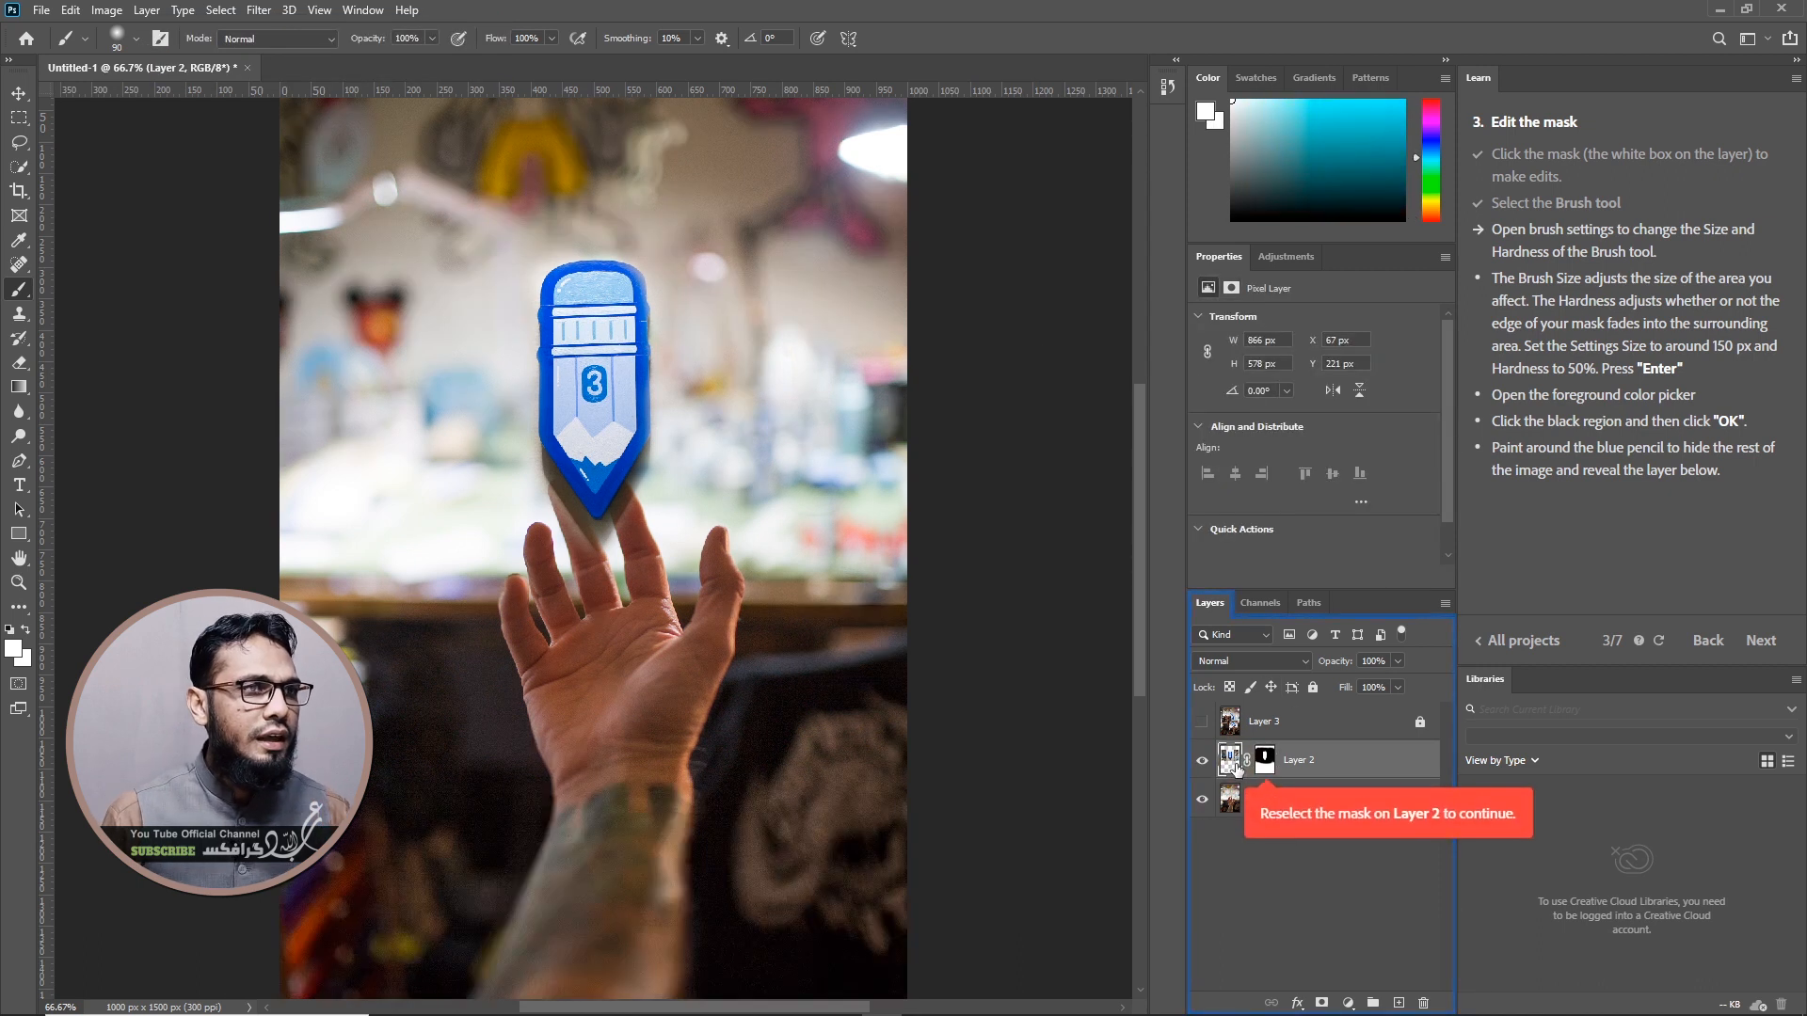
key(ctrl+t)
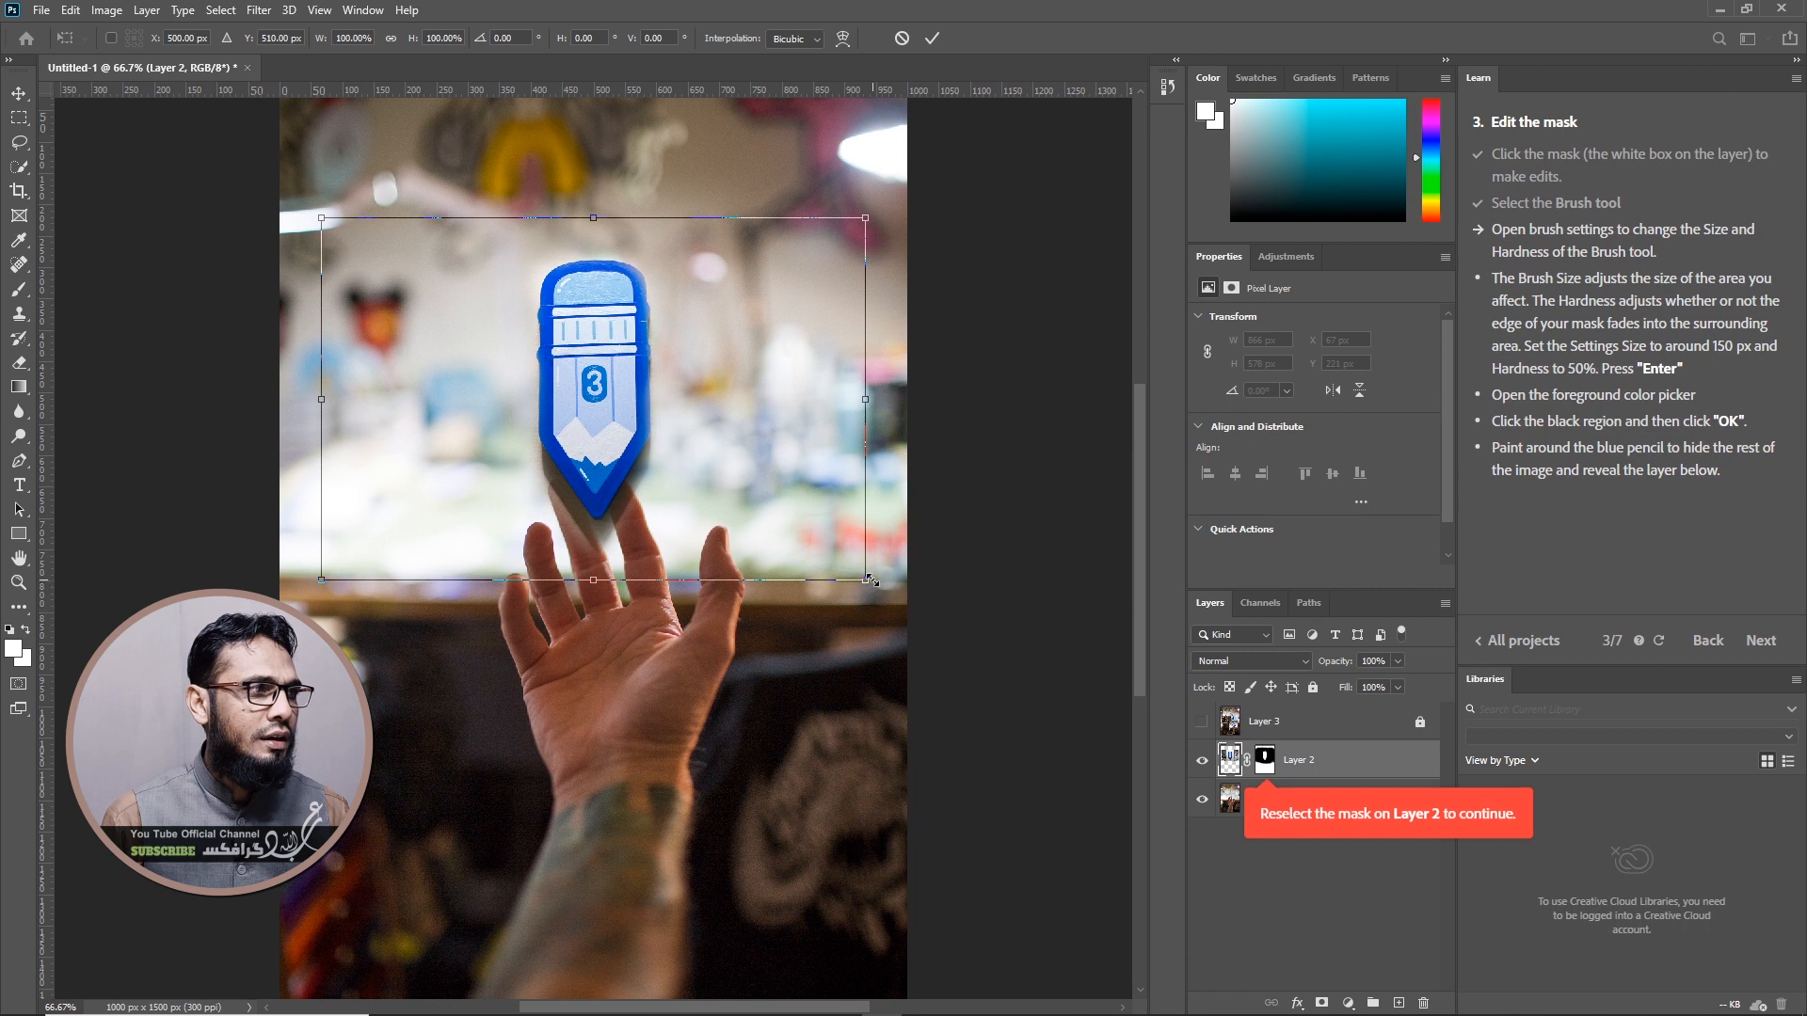
drag(865, 579, 893, 596)
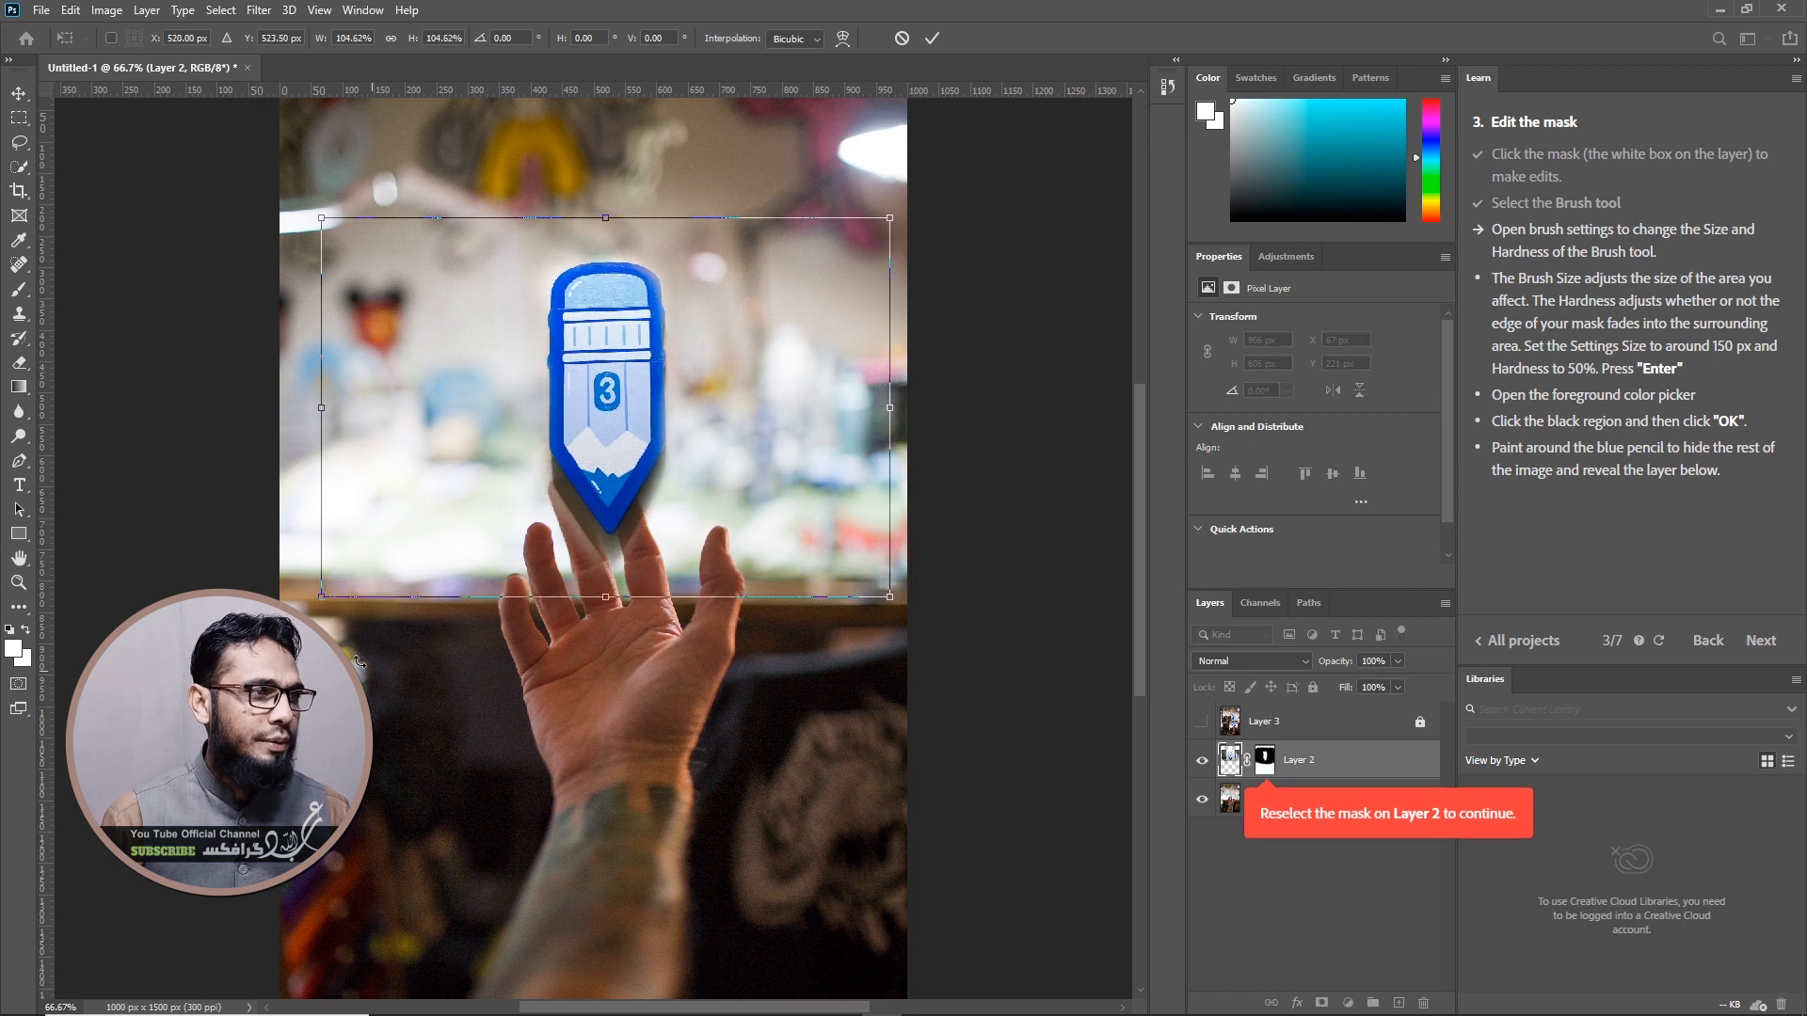
drag(321, 597, 294, 629)
drag(593, 410, 596, 445)
key(Return)
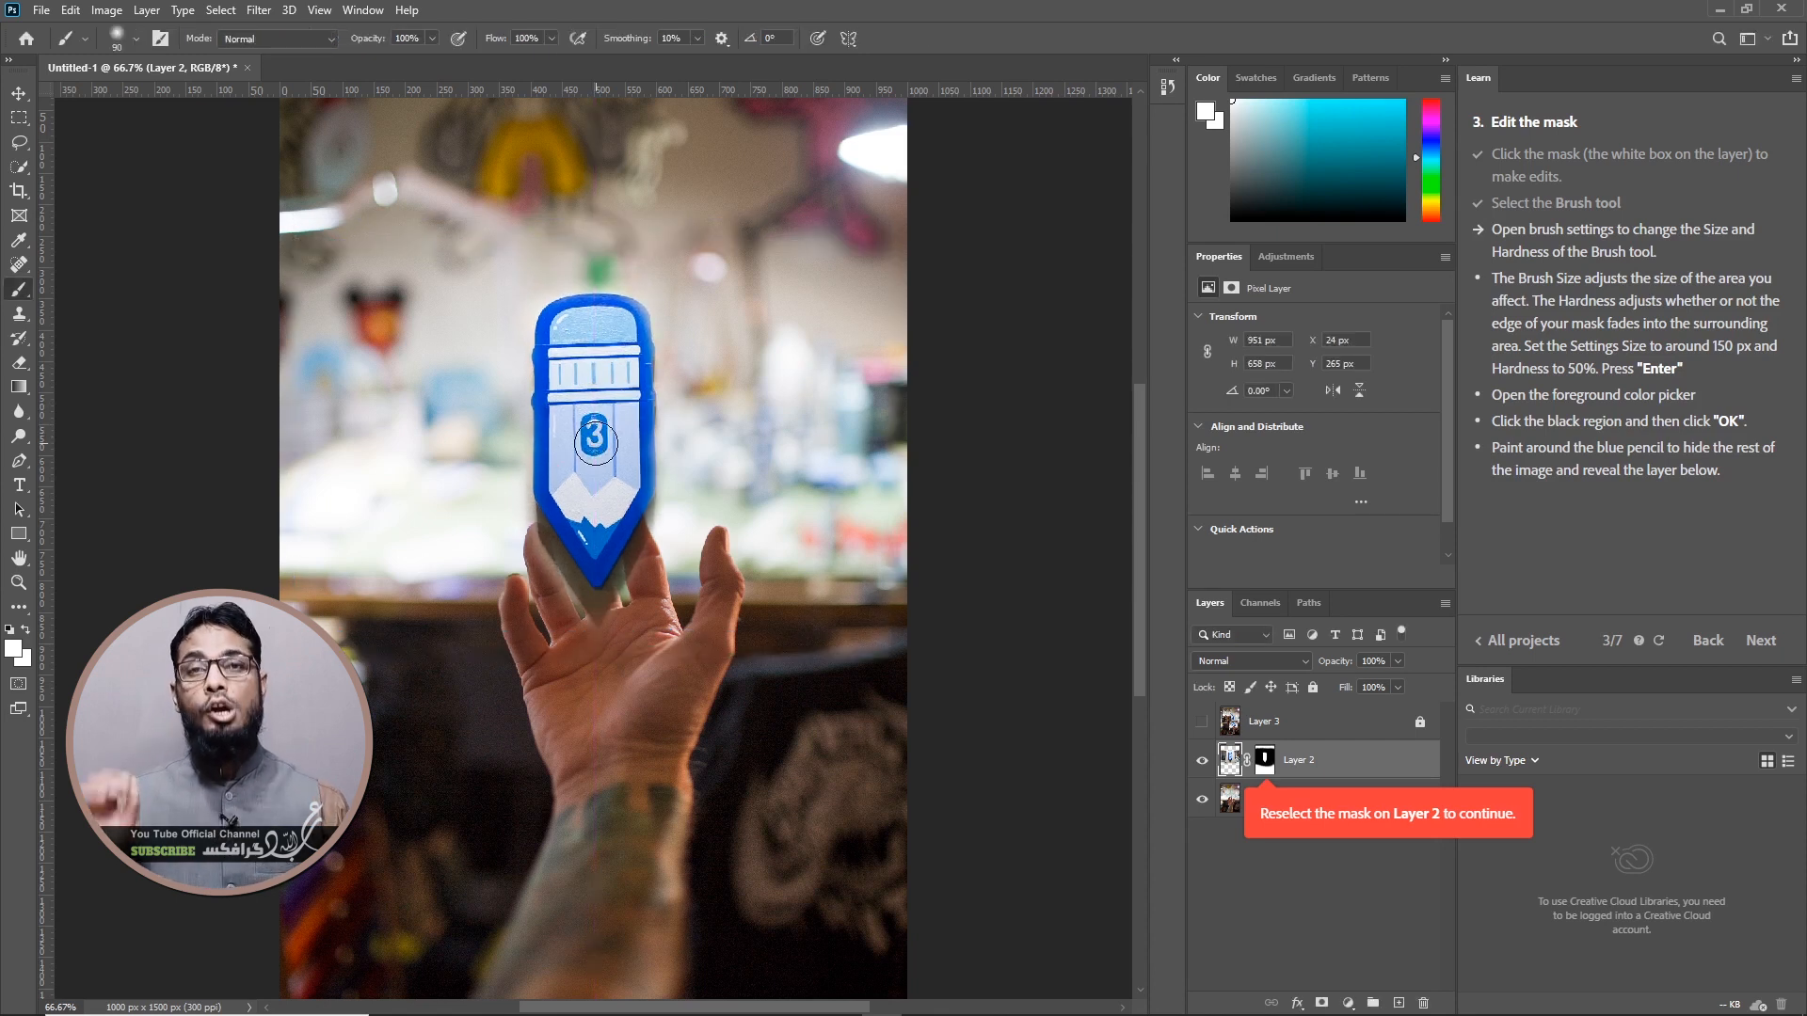
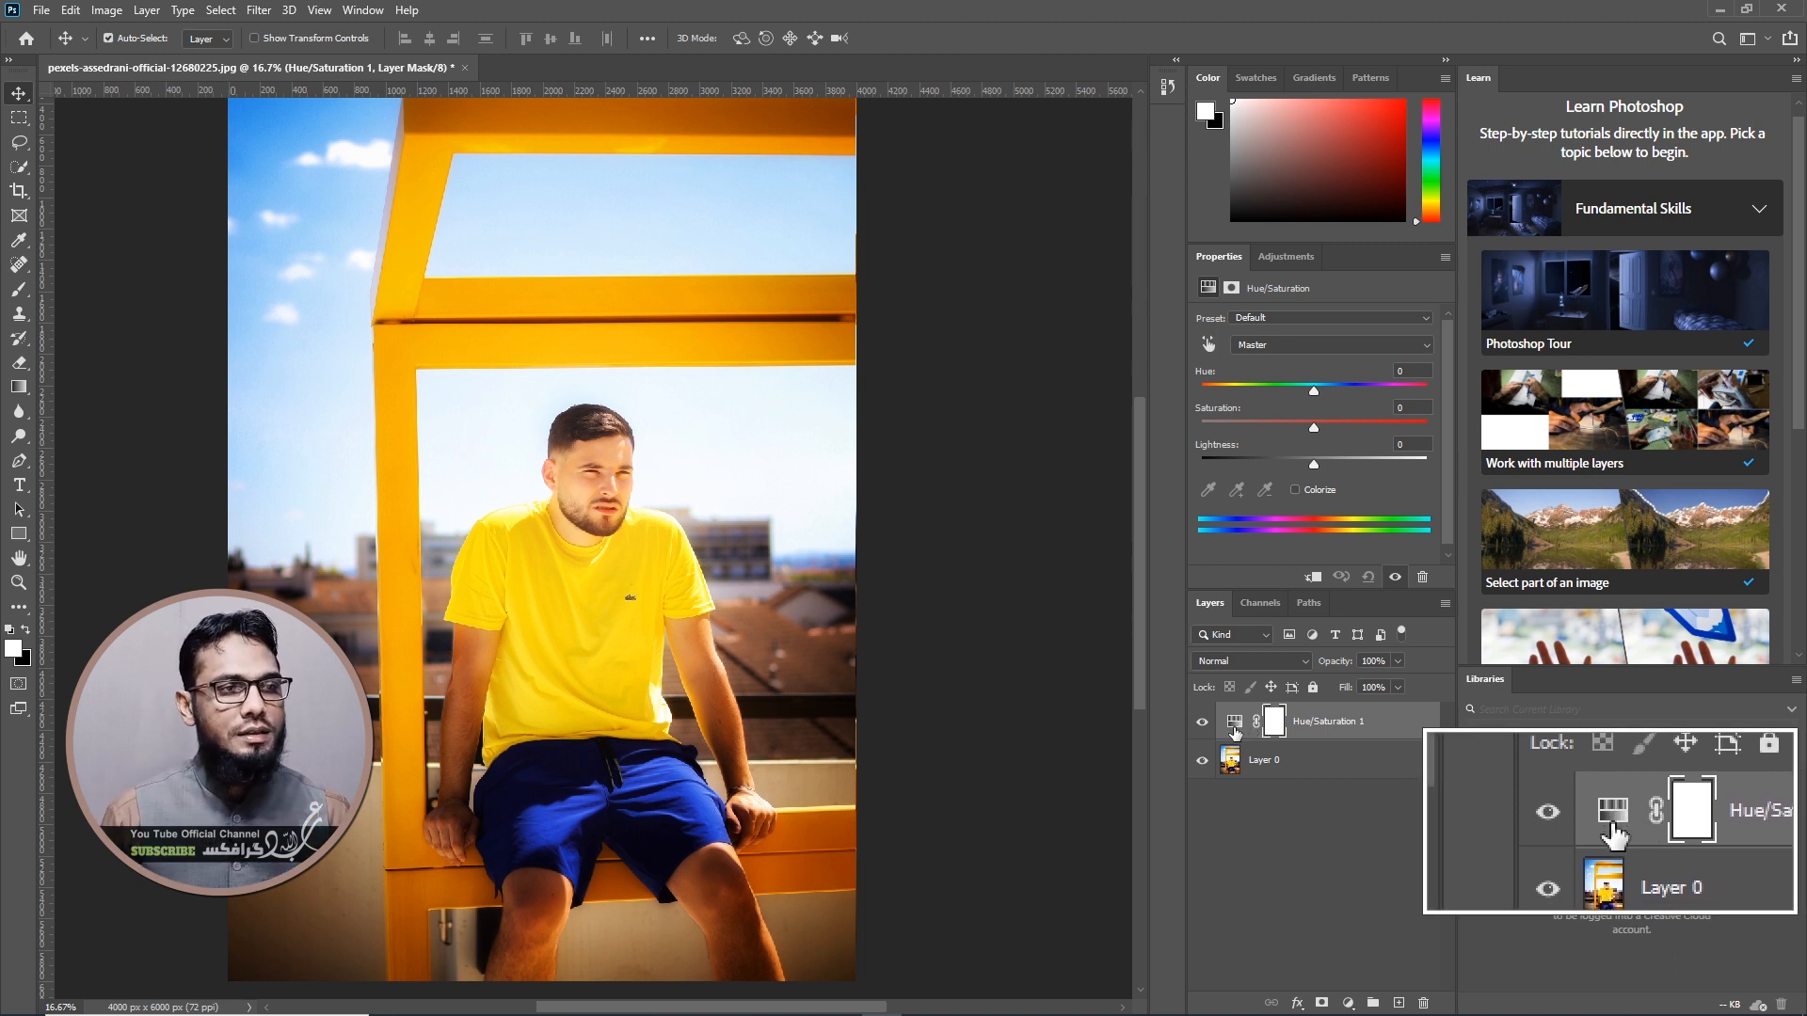
In the Hue/Saturation 1 adjustment, choose Yellows, sample the man's yellow T-shirt and set the hue to -25
click(1235, 723)
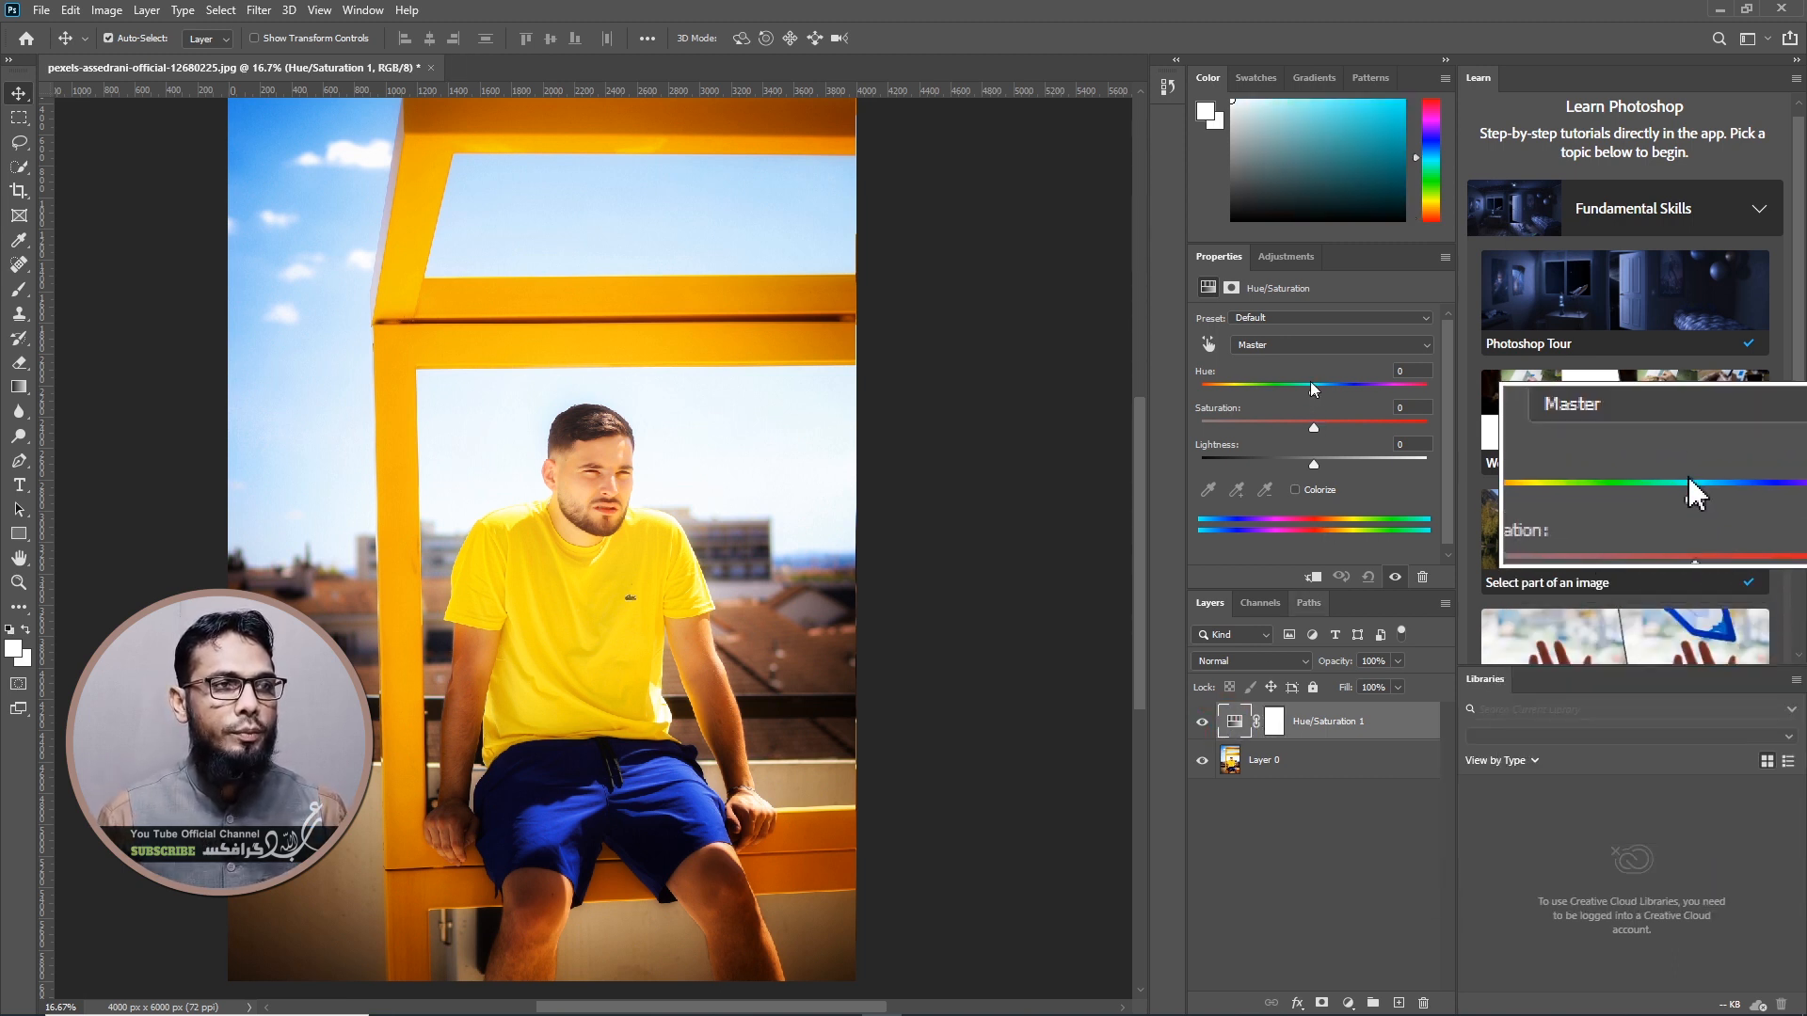
click(1280, 349)
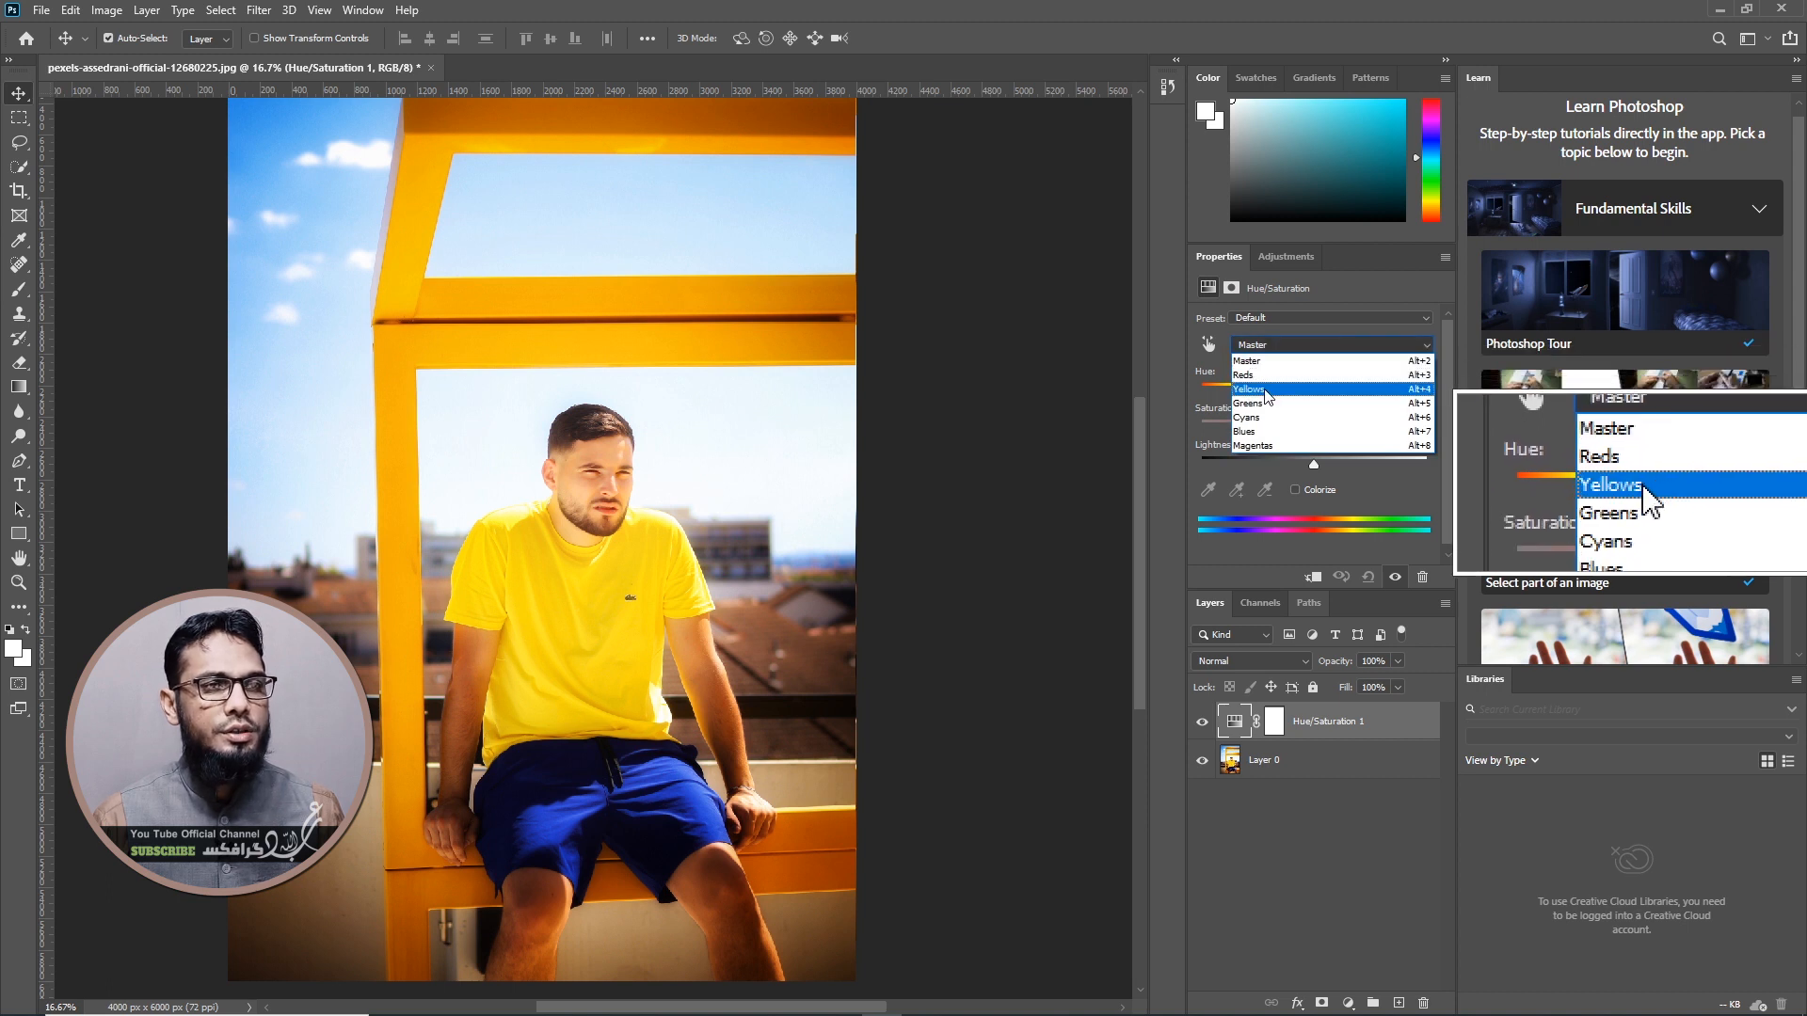
click(1264, 389)
click(1209, 490)
click(601, 628)
mouse_move(1314, 389)
mouse_down()
mouse_move(1340, 397)
mouse_move(1287, 387)
mouse_up()
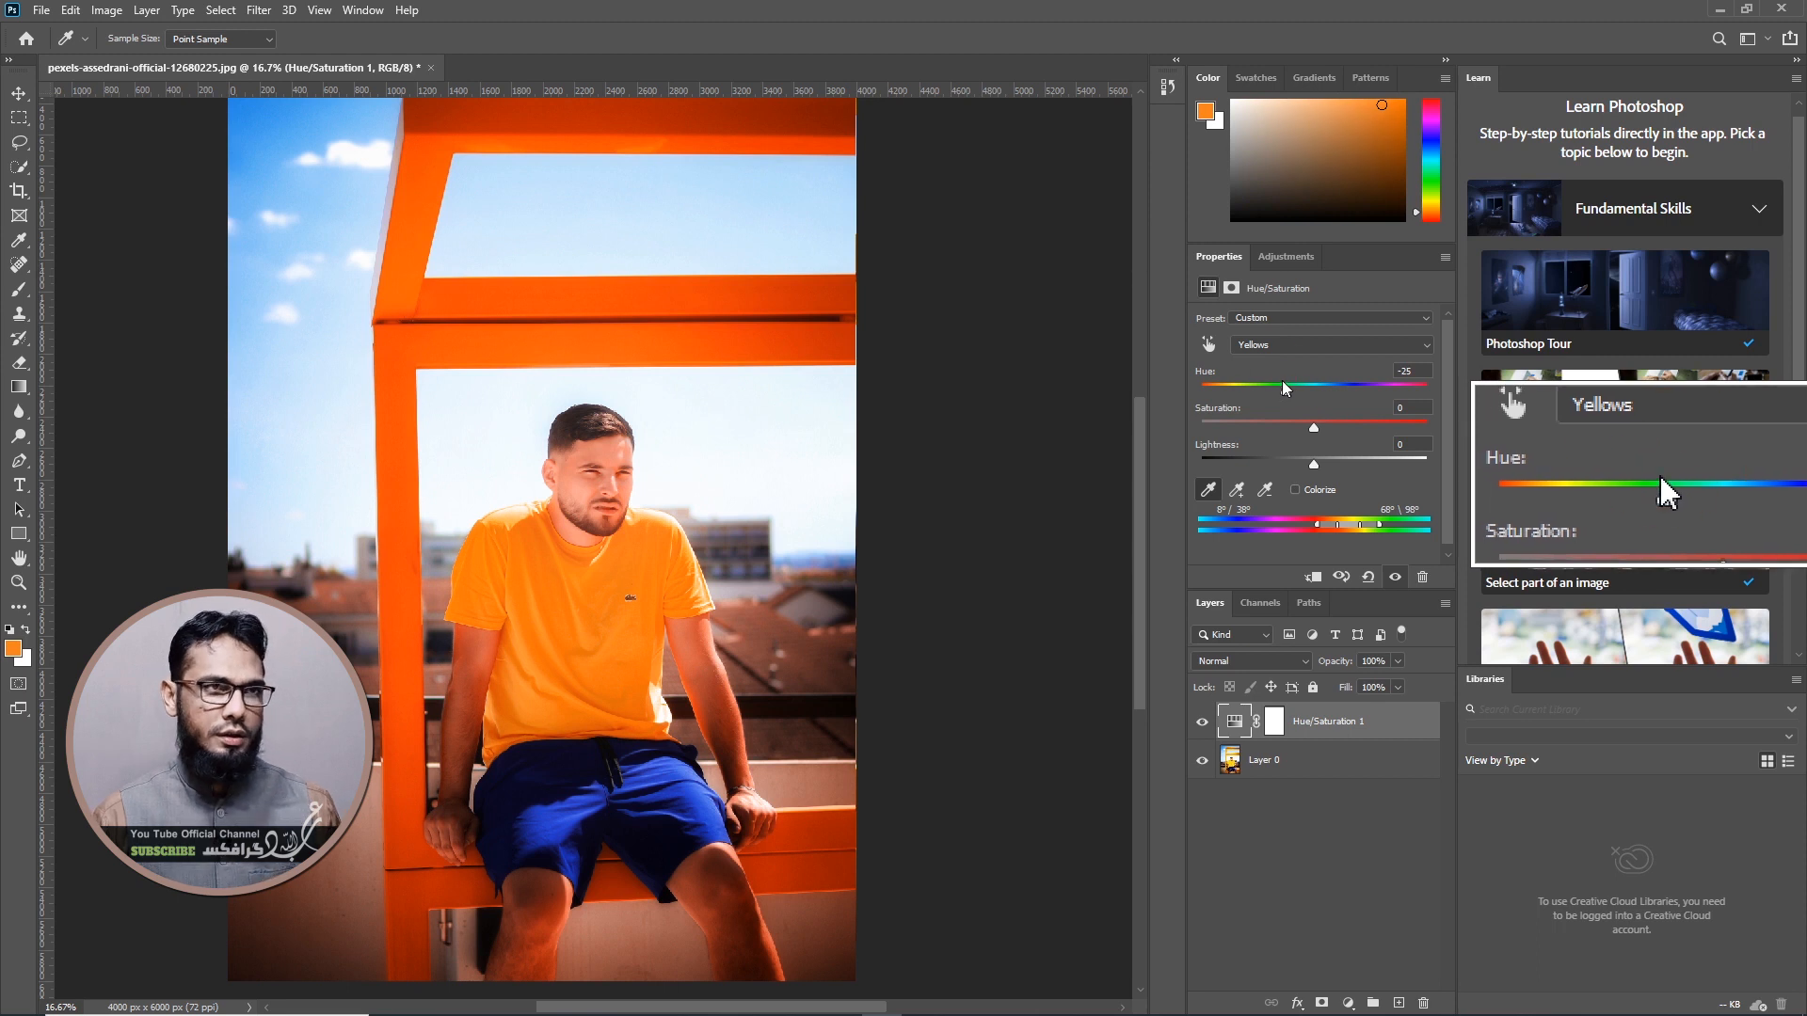
Paint black on the Hue/Saturation mask over the man's face at 600 px and his arms at 300 px to restore the skin colour
key(v)
click(1276, 722)
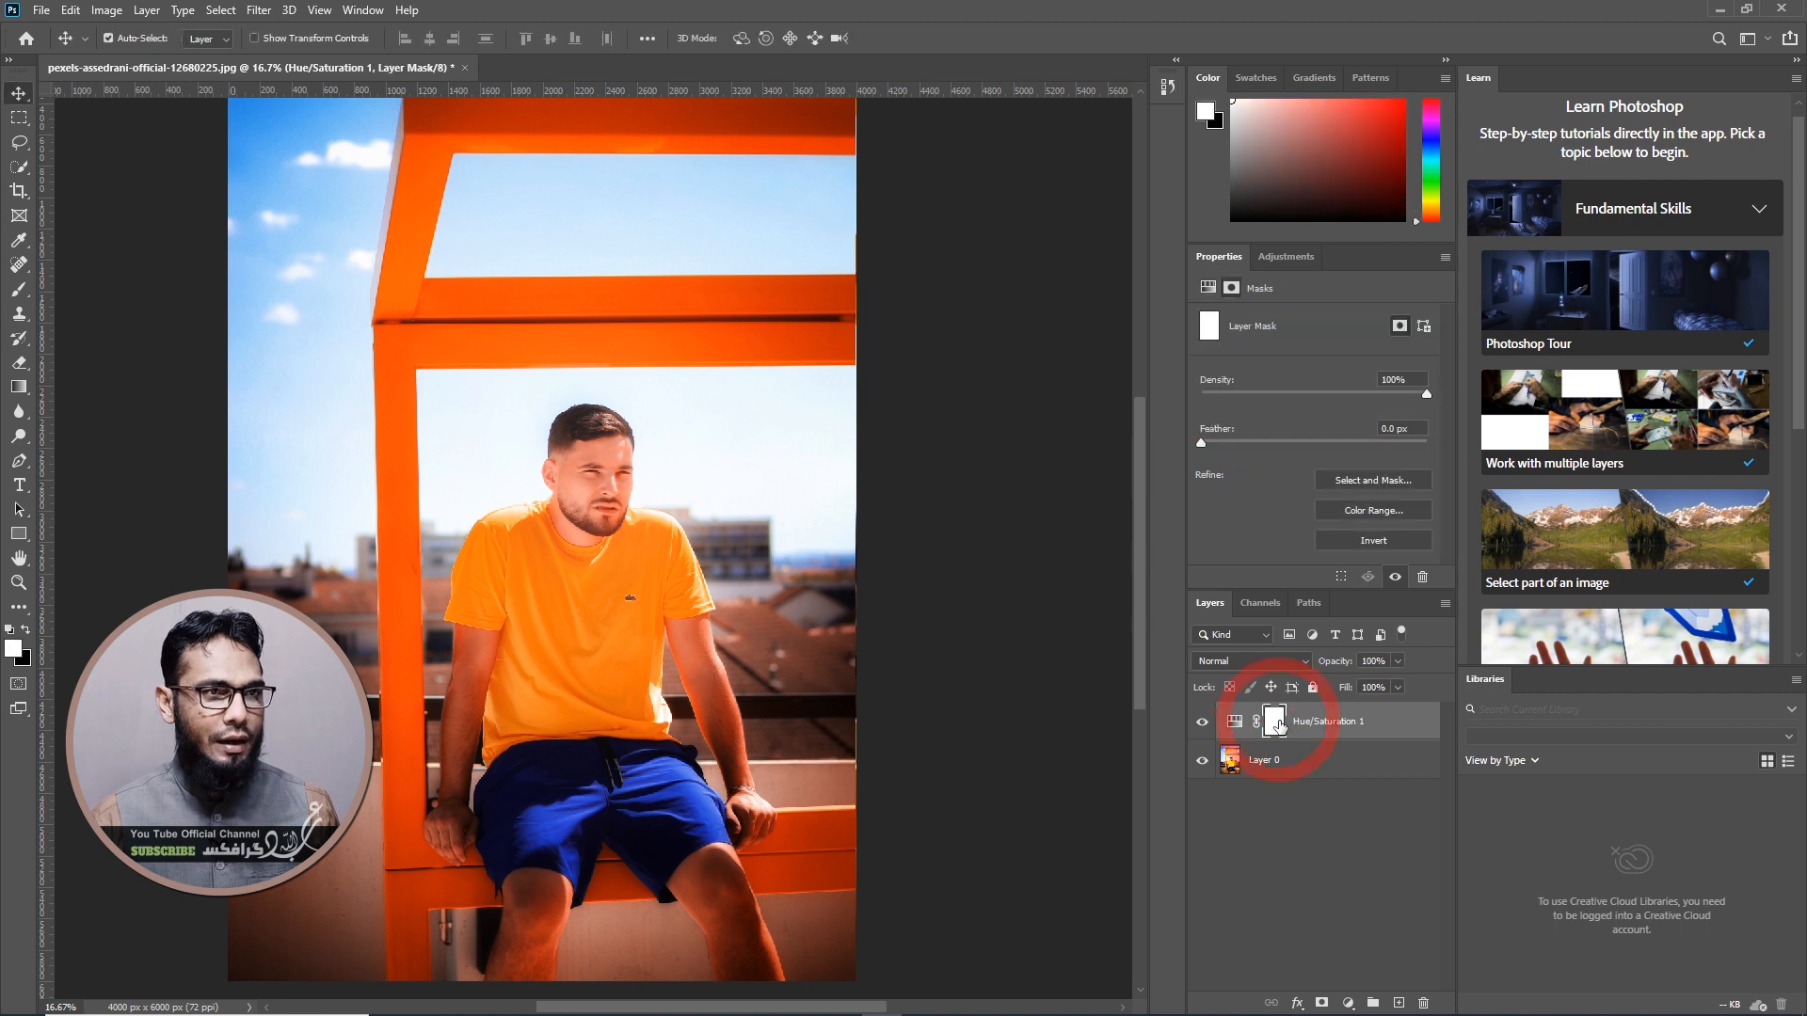
key(b)
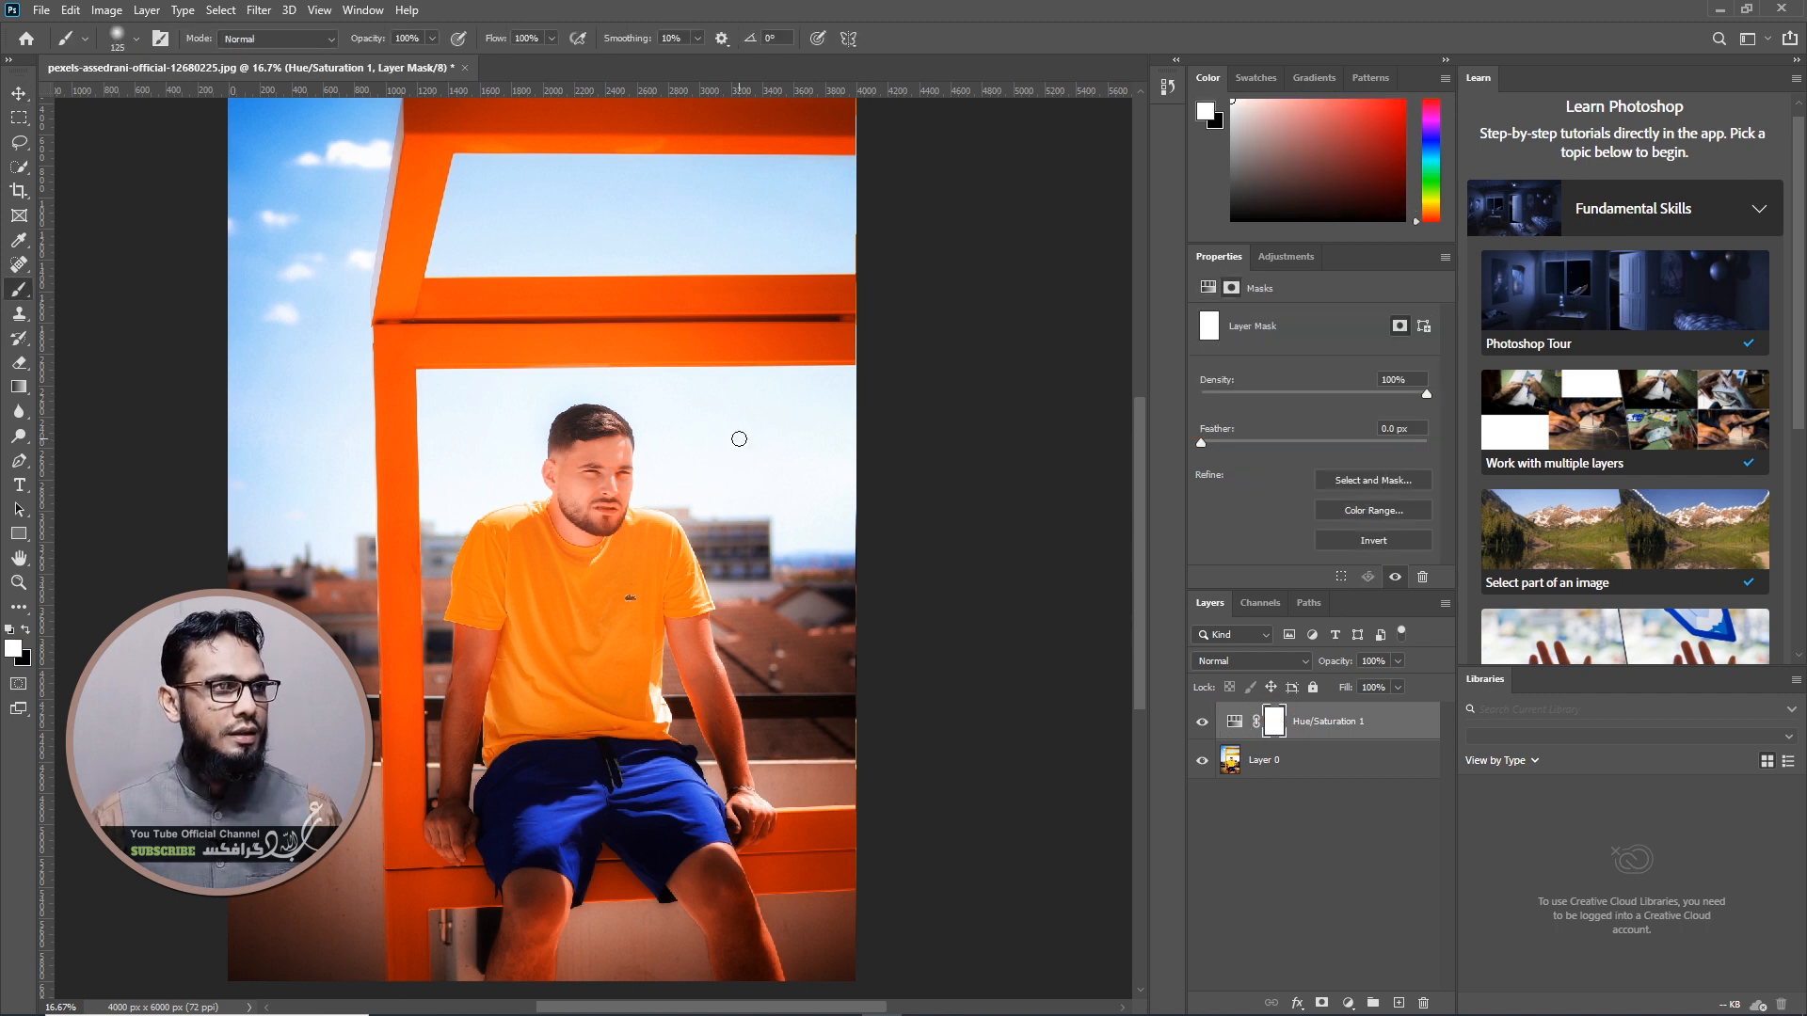
key(bracketright)
key(bracketright)
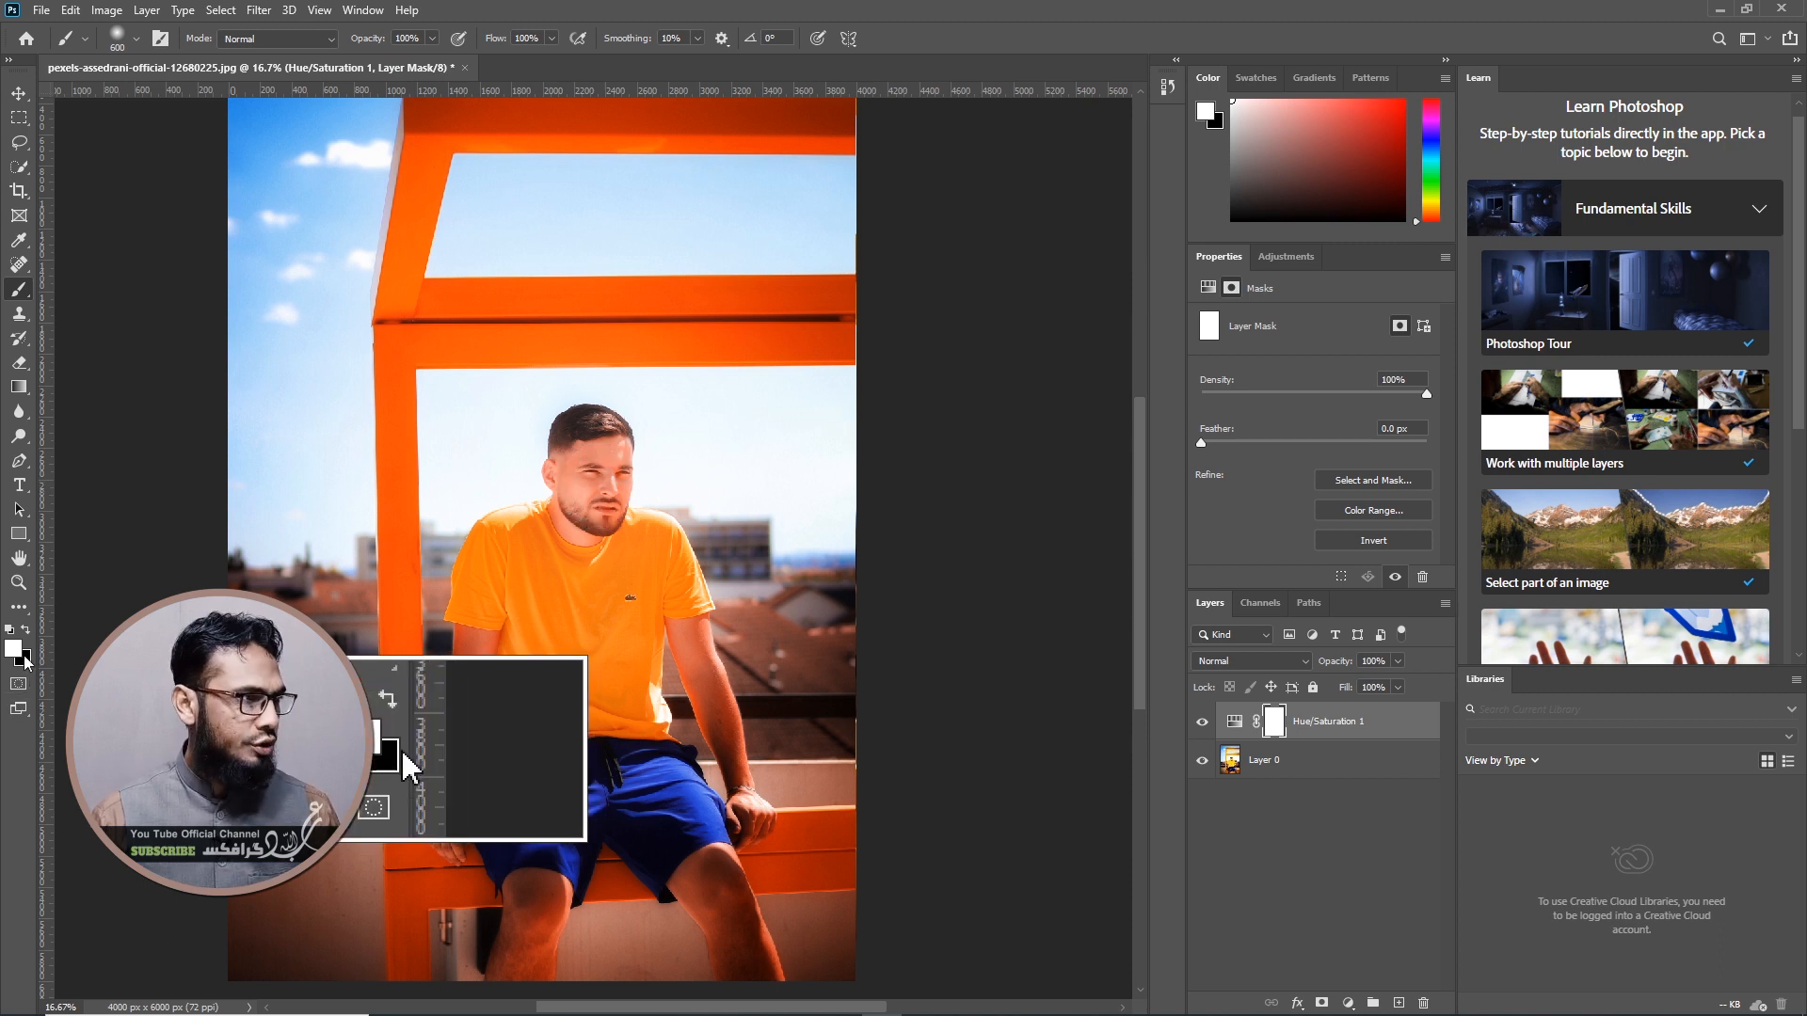
key(x)
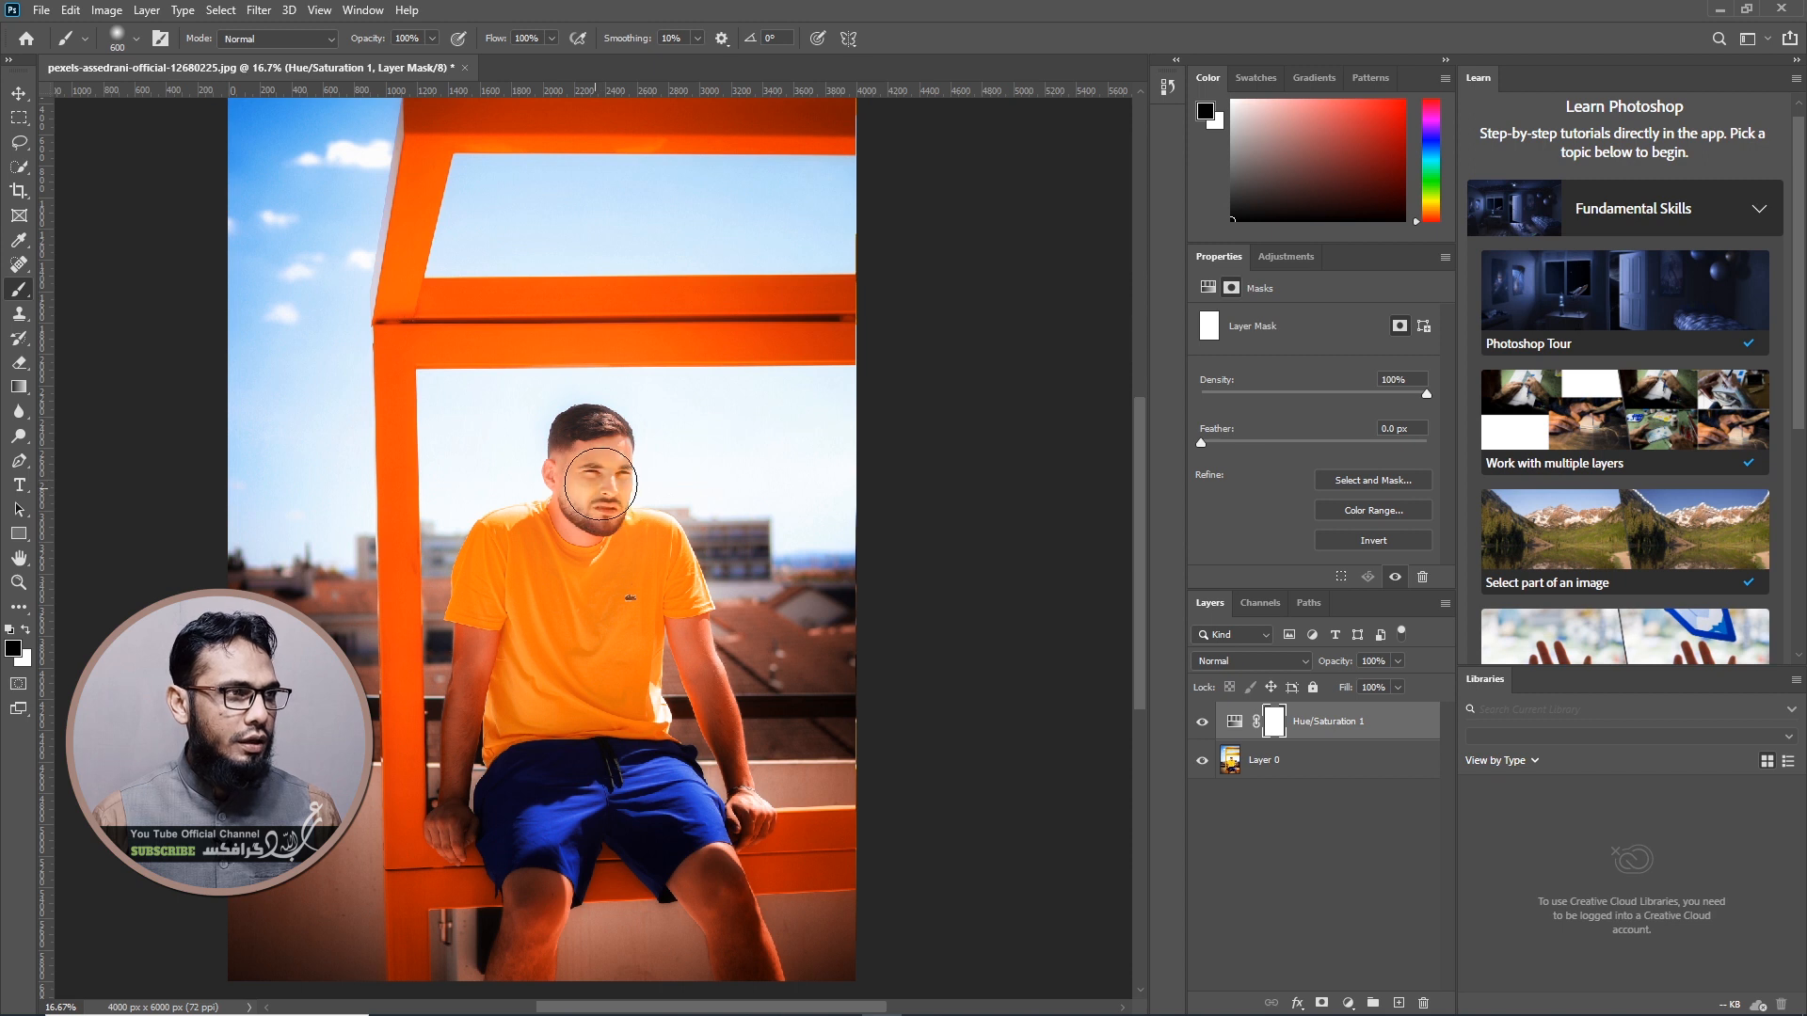
click(599, 484)
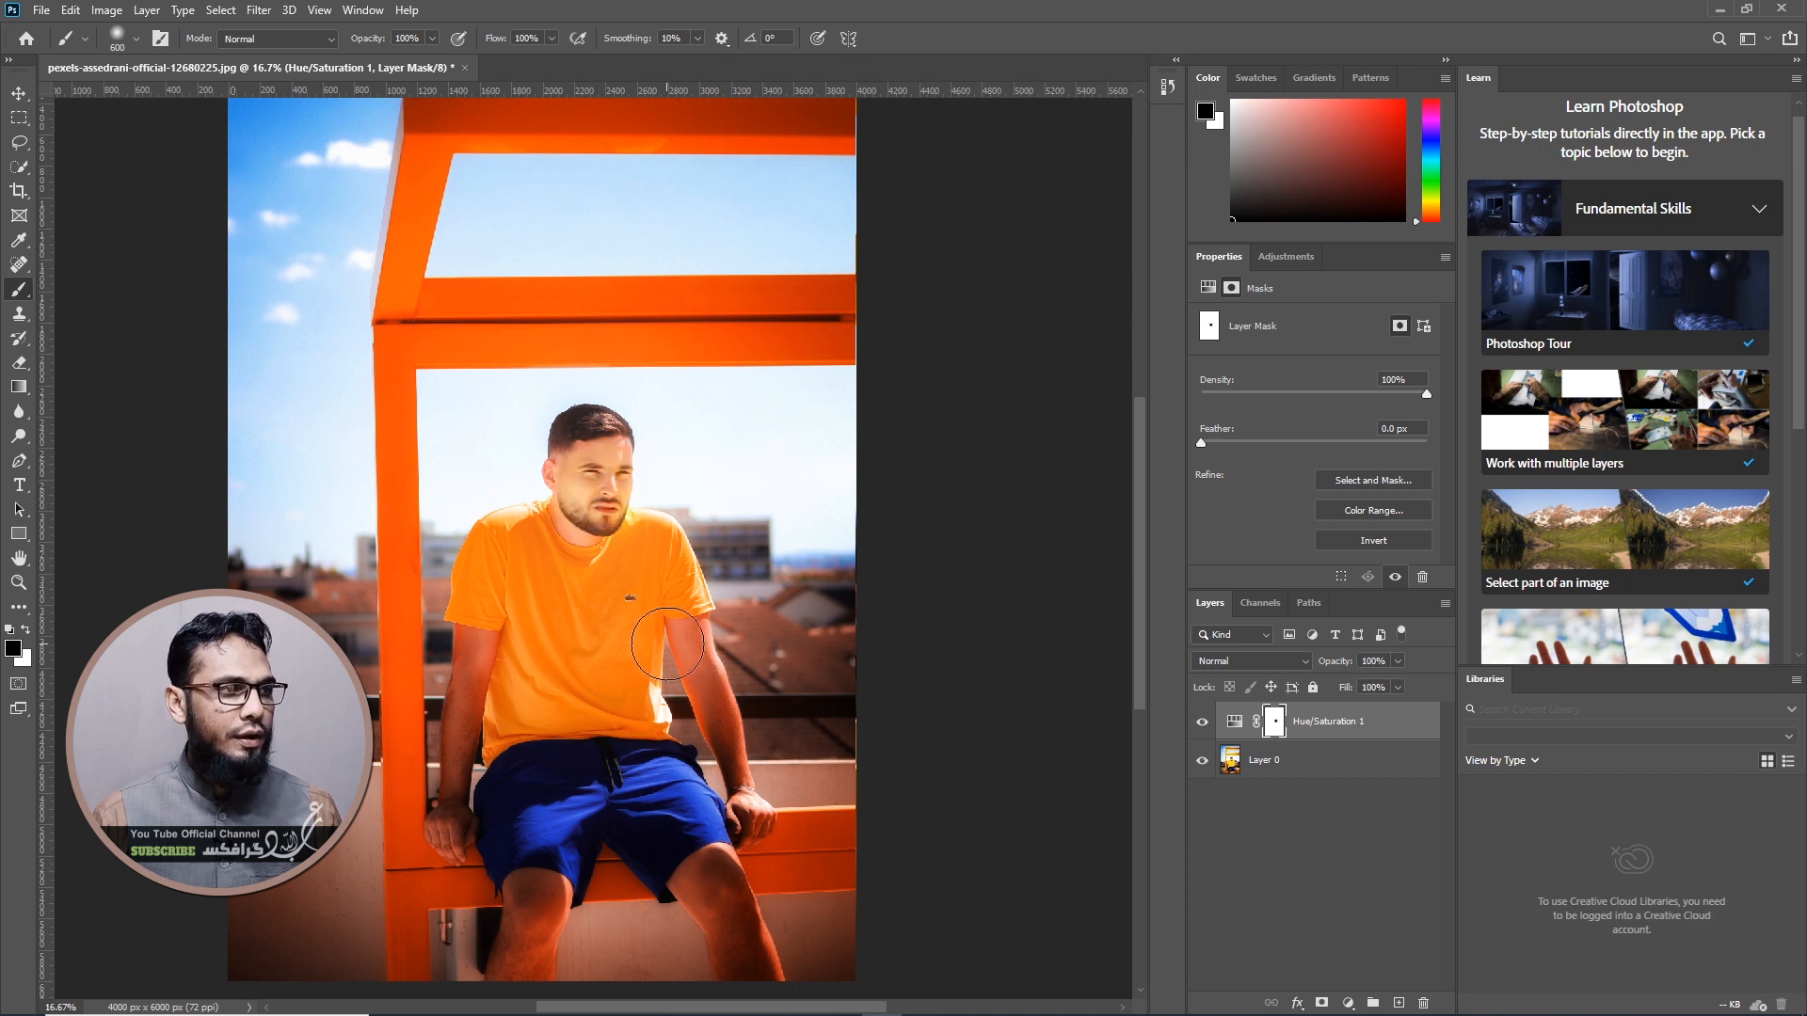
key(bracketleft)
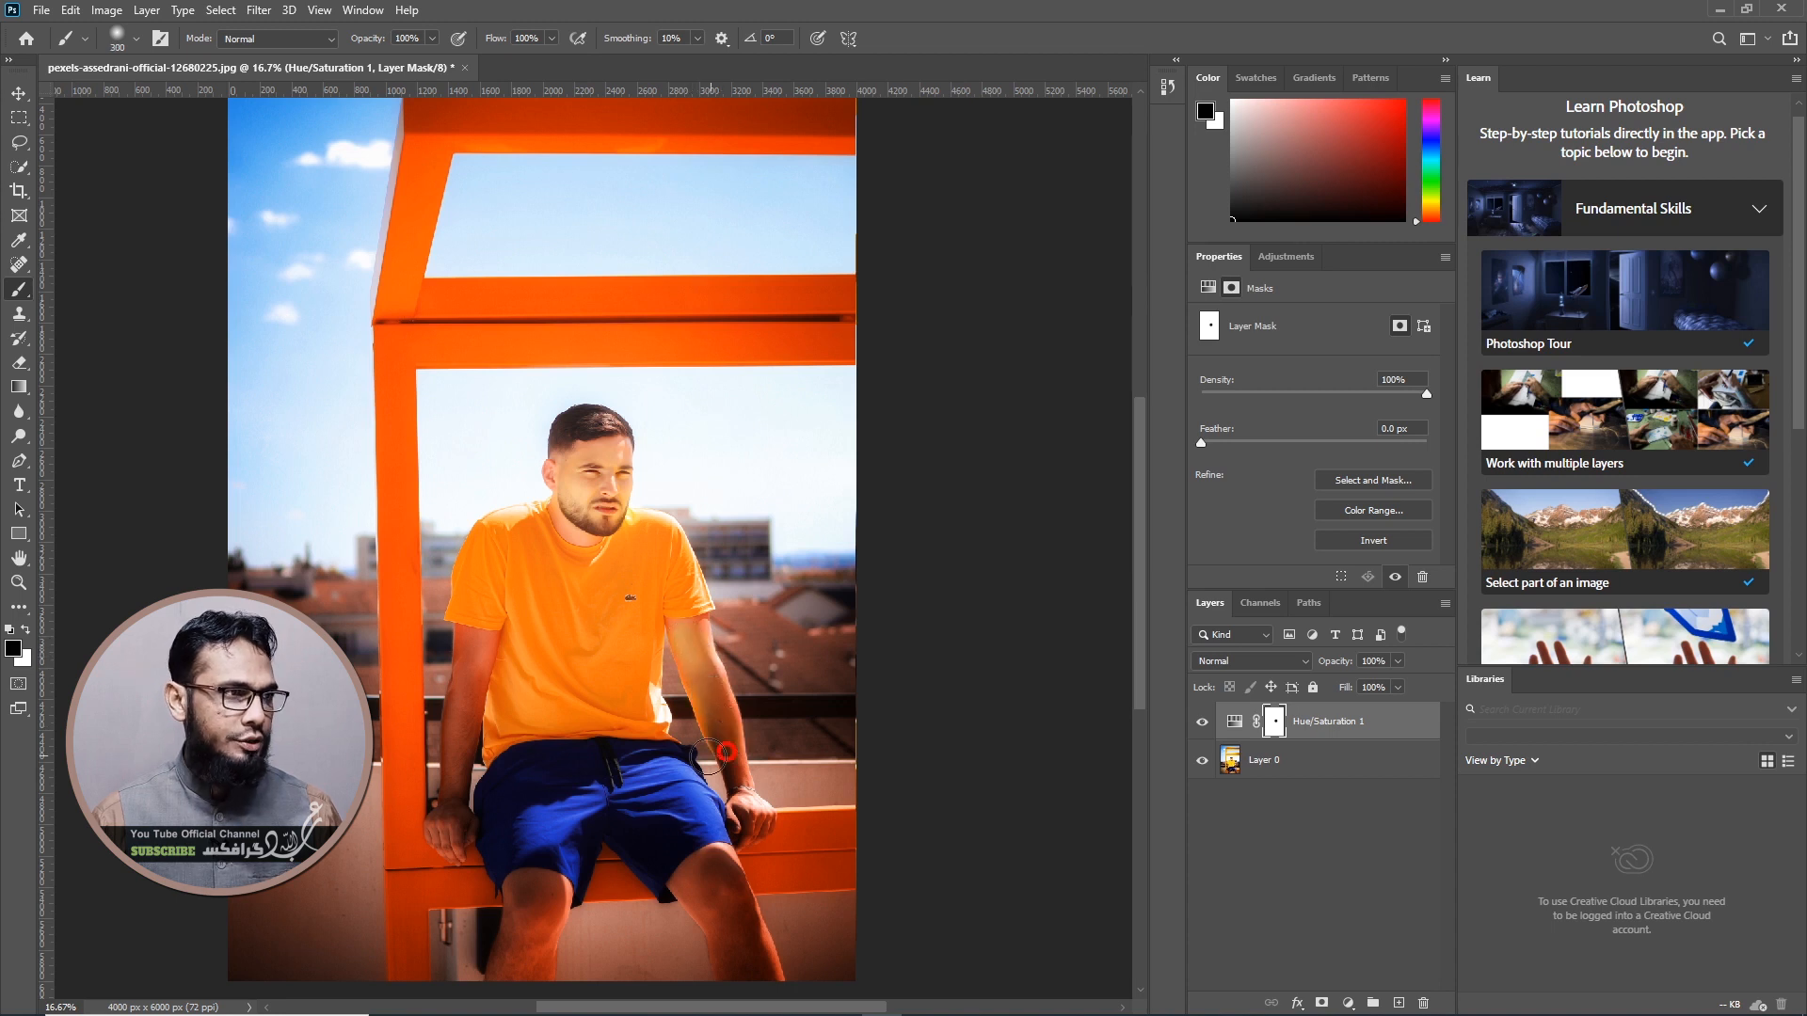
drag(481, 650, 474, 708)
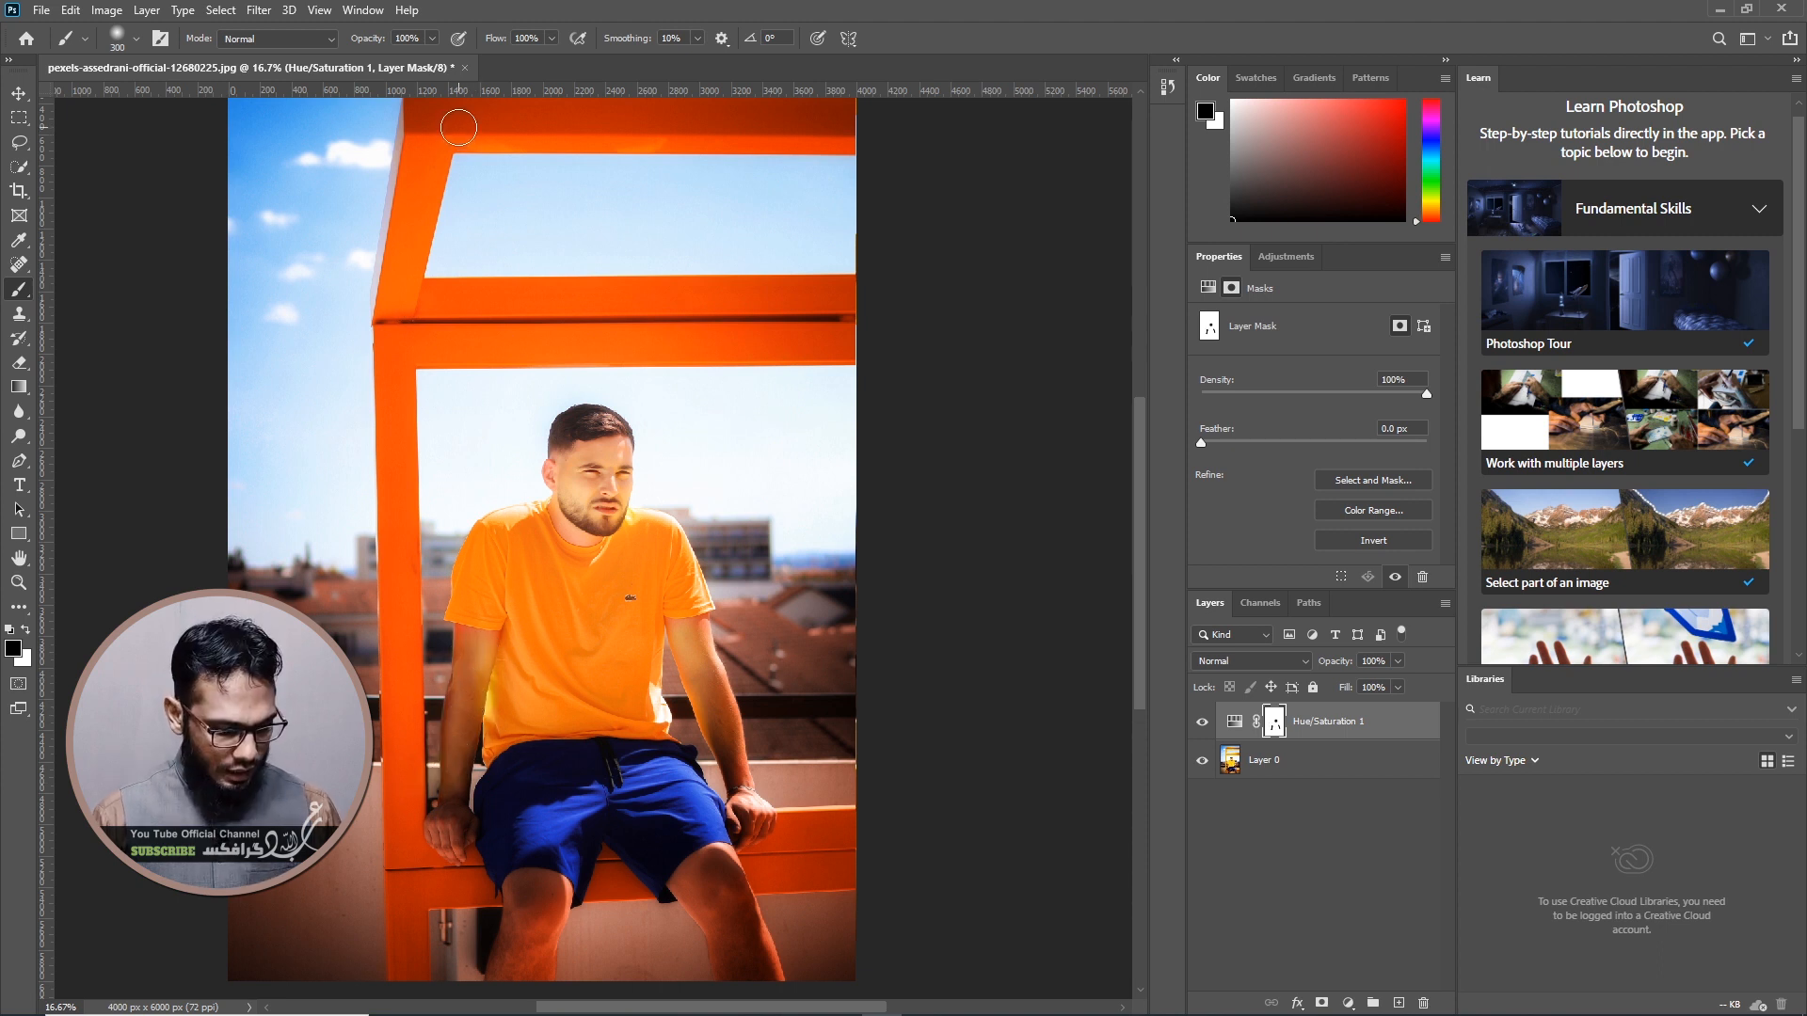
Paint black on the mask over the yellow frame, legs and lower background, enlarging the brush to 700 px, to restore their original colours
mouse_move(740, 146)
mouse_down()
mouse_move(323, 165)
mouse_move(336, 147)
mouse_move(812, 132)
mouse_move(329, 217)
mouse_move(536, 240)
mouse_move(273, 289)
mouse_move(294, 311)
mouse_move(719, 312)
mouse_move(902, 353)
mouse_move(386, 329)
mouse_move(348, 345)
mouse_move(380, 500)
mouse_move(388, 395)
mouse_move(392, 606)
mouse_move(377, 530)
mouse_up()
key(bracketright)
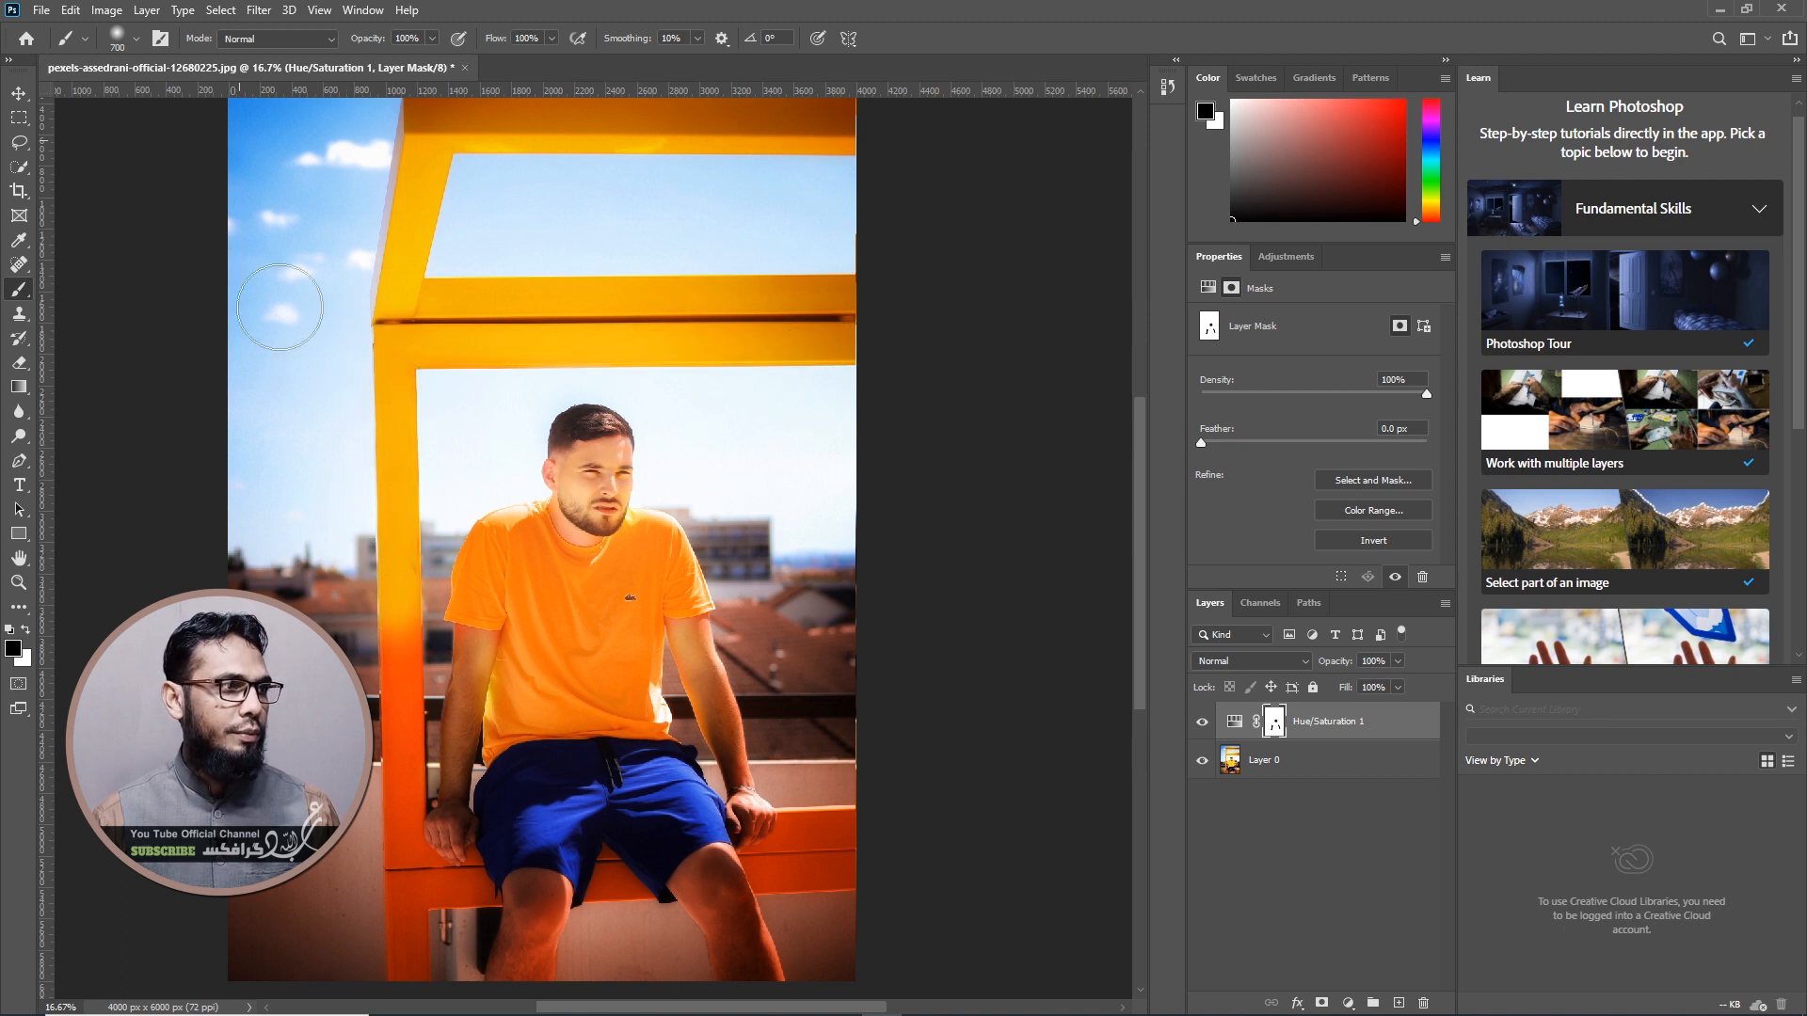
mouse_move(381, 603)
mouse_down()
mouse_move(376, 952)
mouse_move(379, 737)
mouse_up()
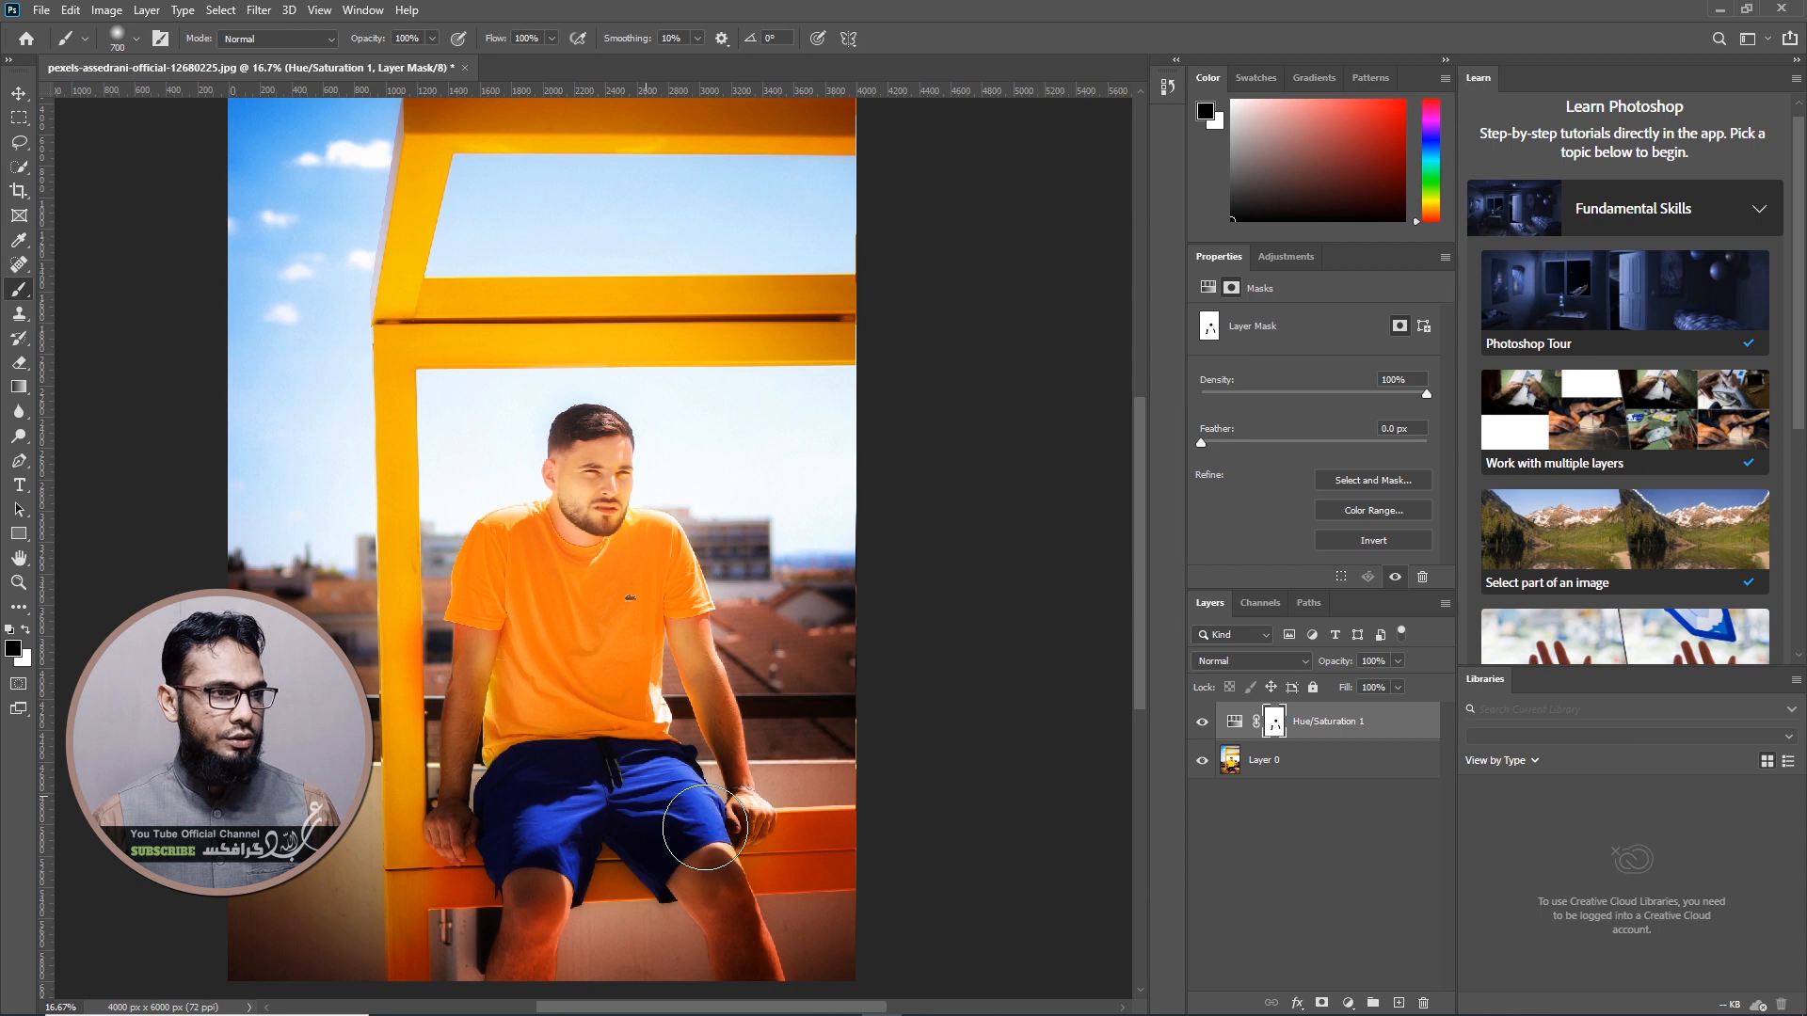
drag(706, 828, 847, 967)
drag(473, 956, 446, 953)
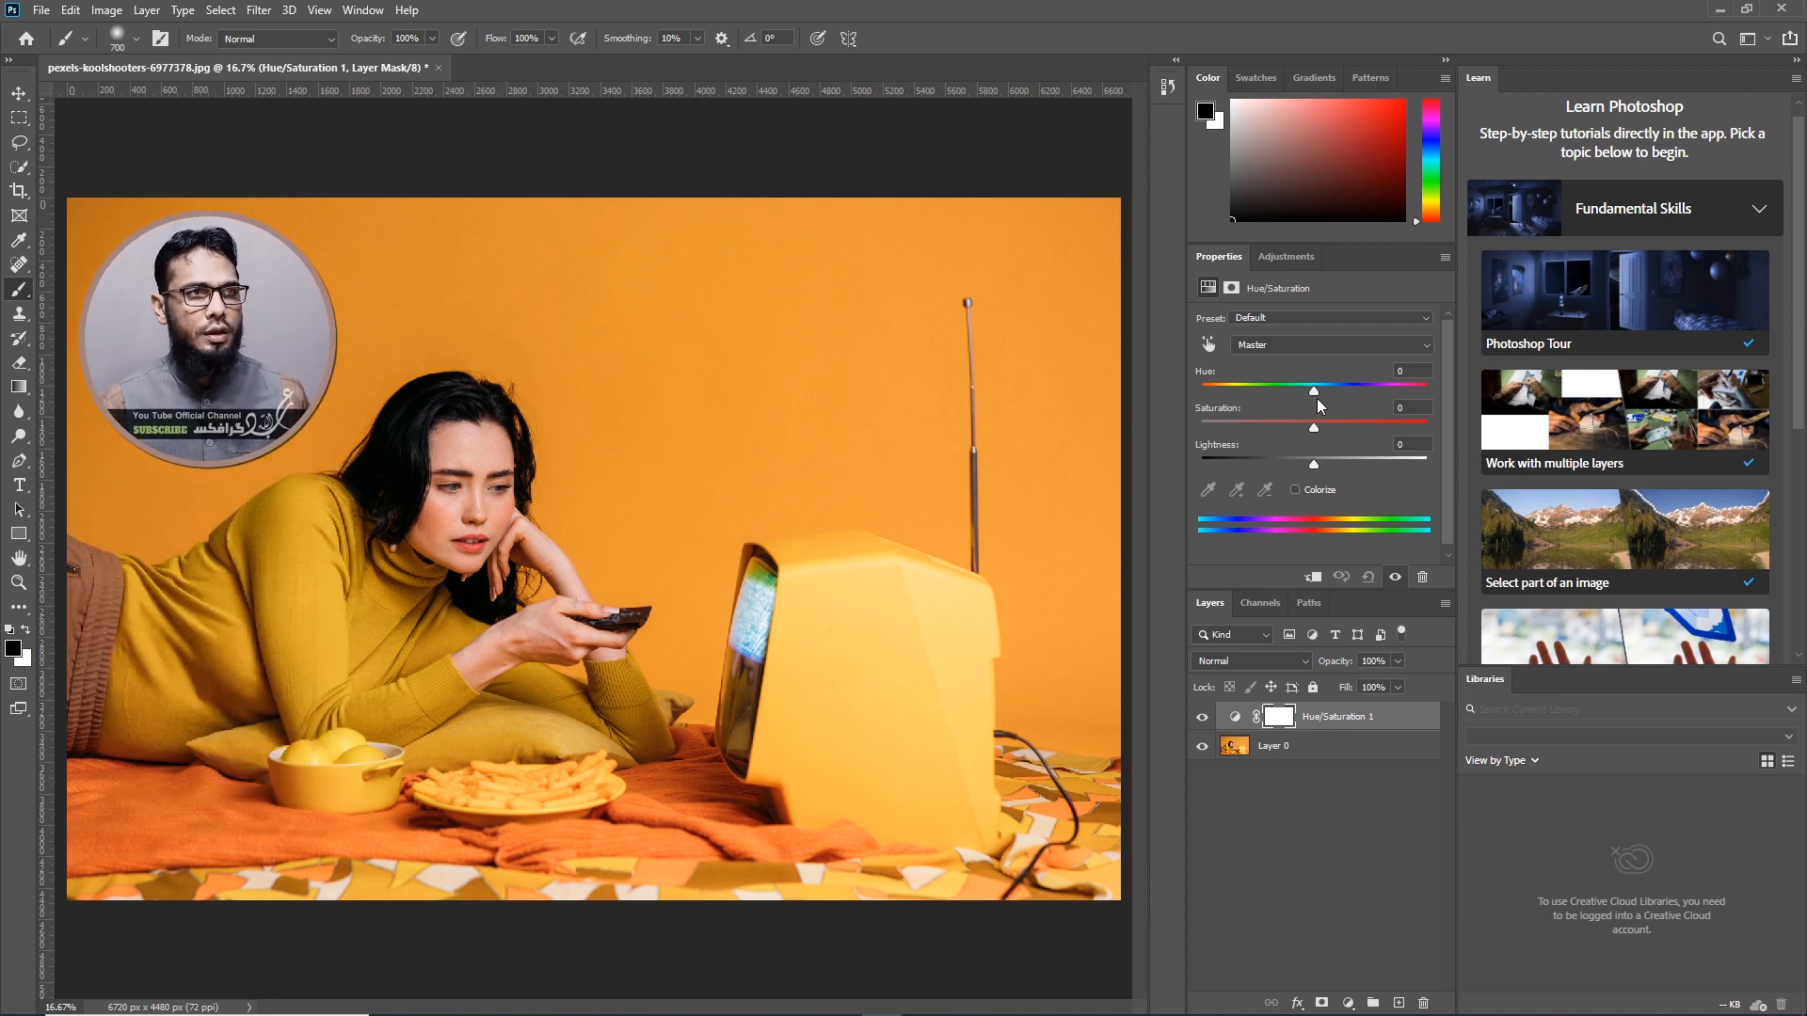
Choose Yellows in the Hue/Saturation adjustment of the woman-and-television photo and set the hue to -29
click(1300, 347)
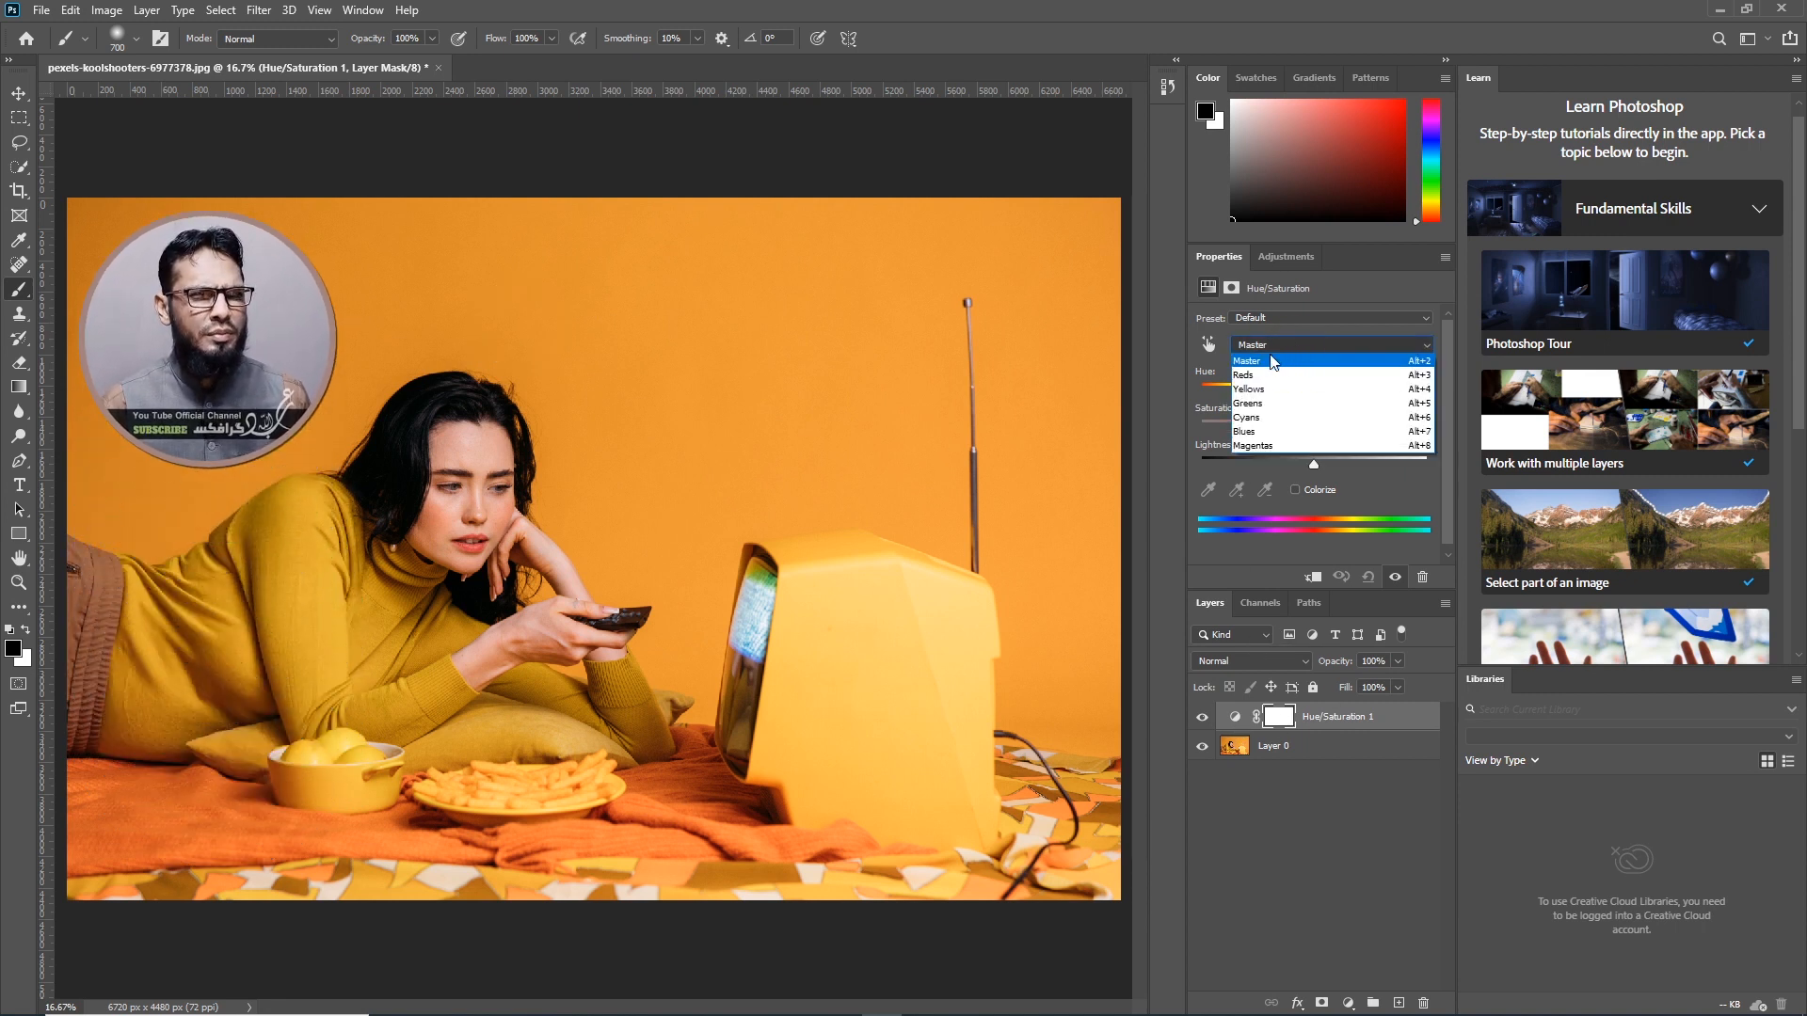
click(1271, 388)
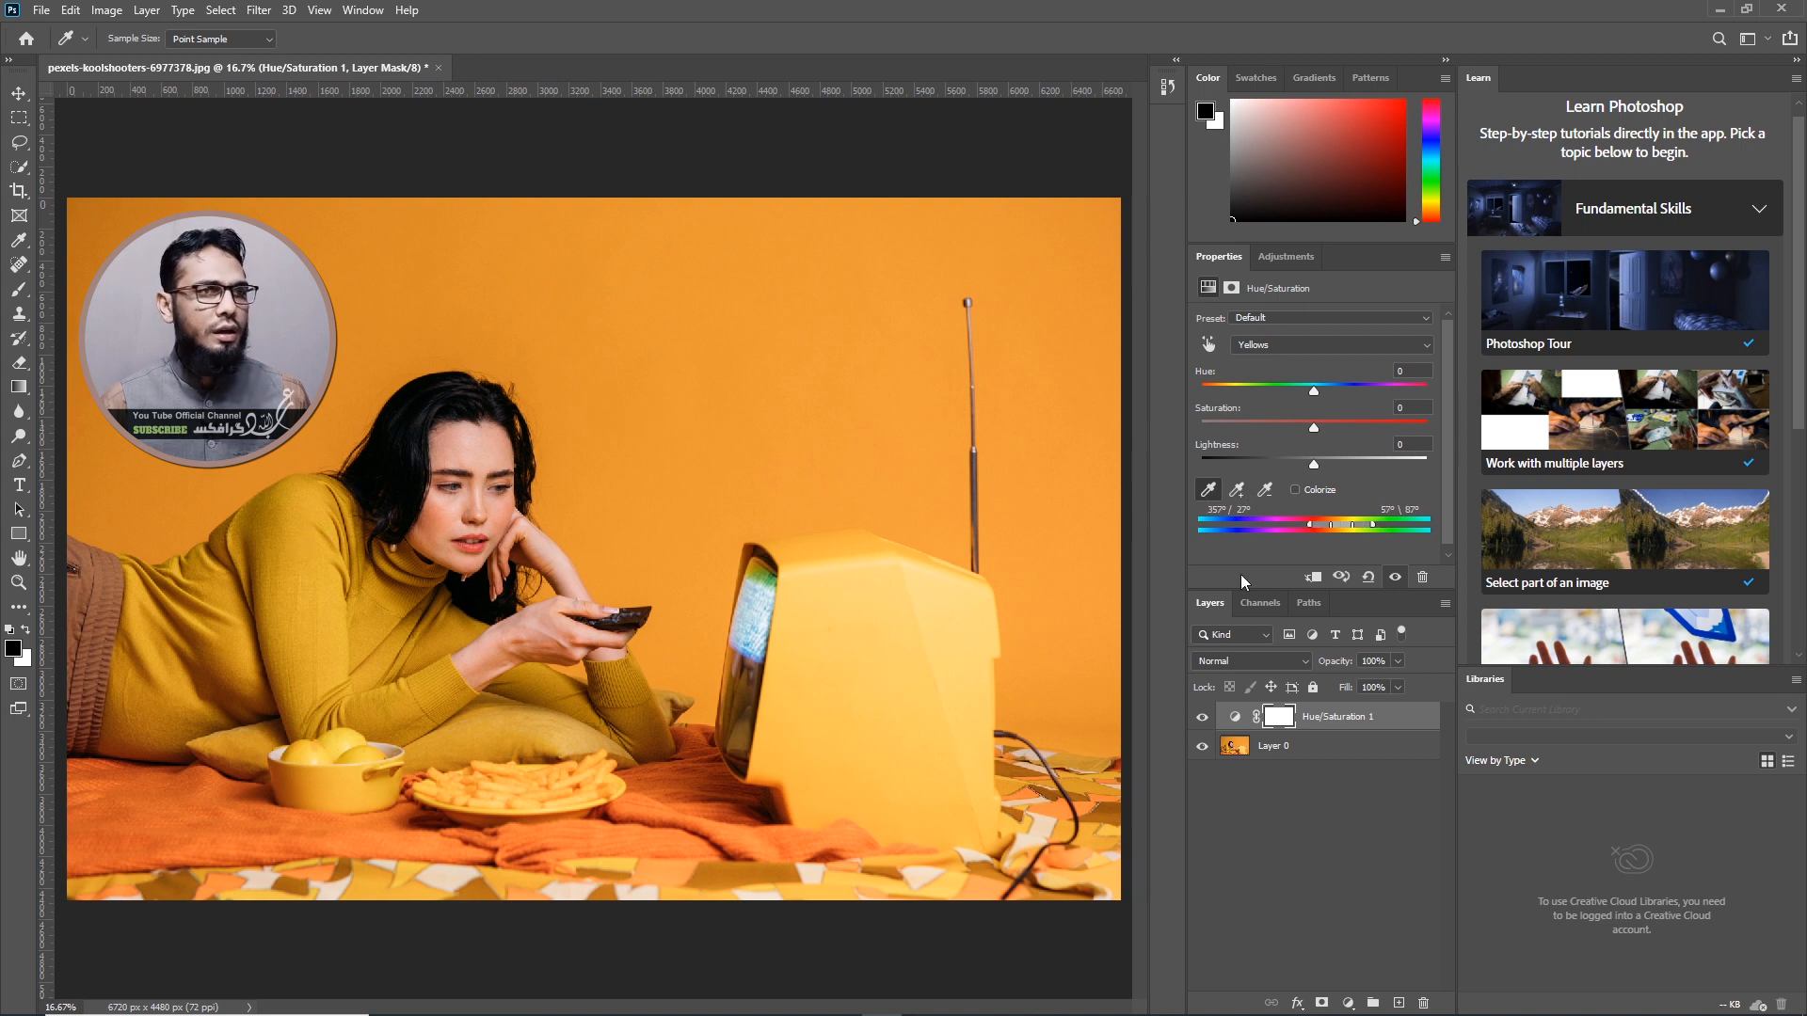
drag(1311, 393, 1289, 395)
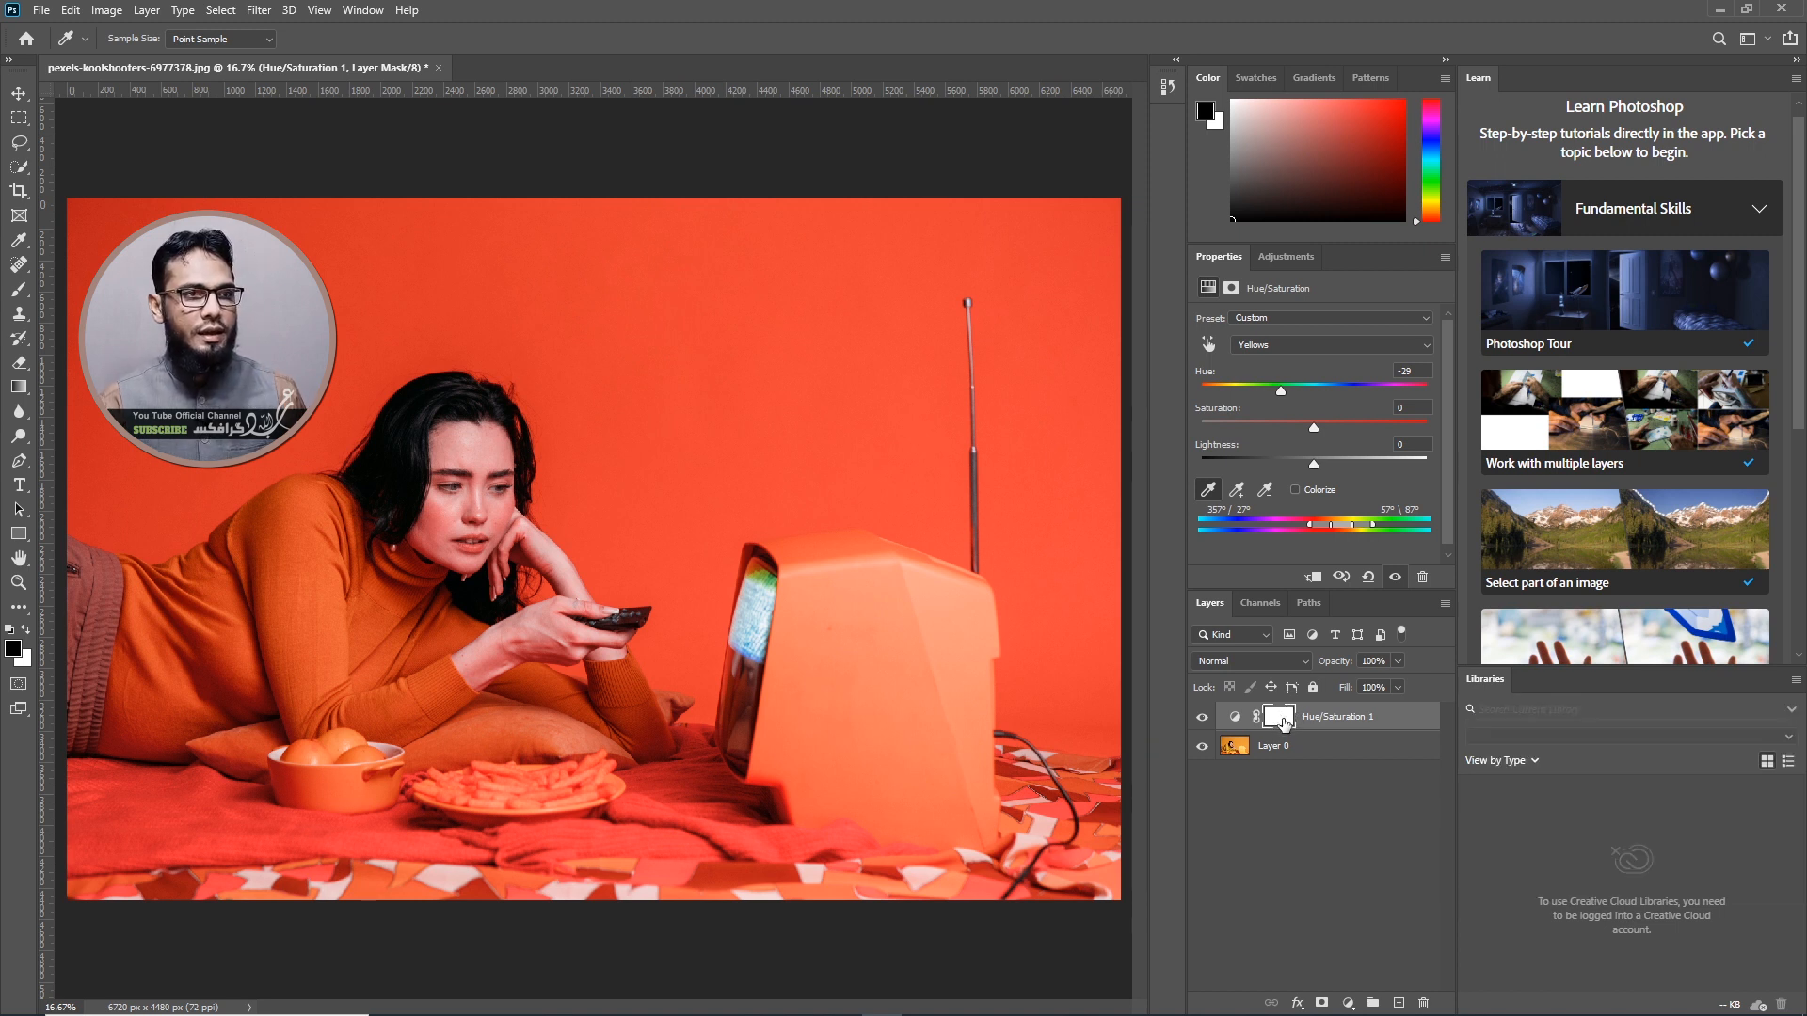
Paint black on the Hue/Saturation mask with an 800 px brush over the wall, television, food and blanket, keeping the recolour on the sweater
click(1282, 720)
key(b)
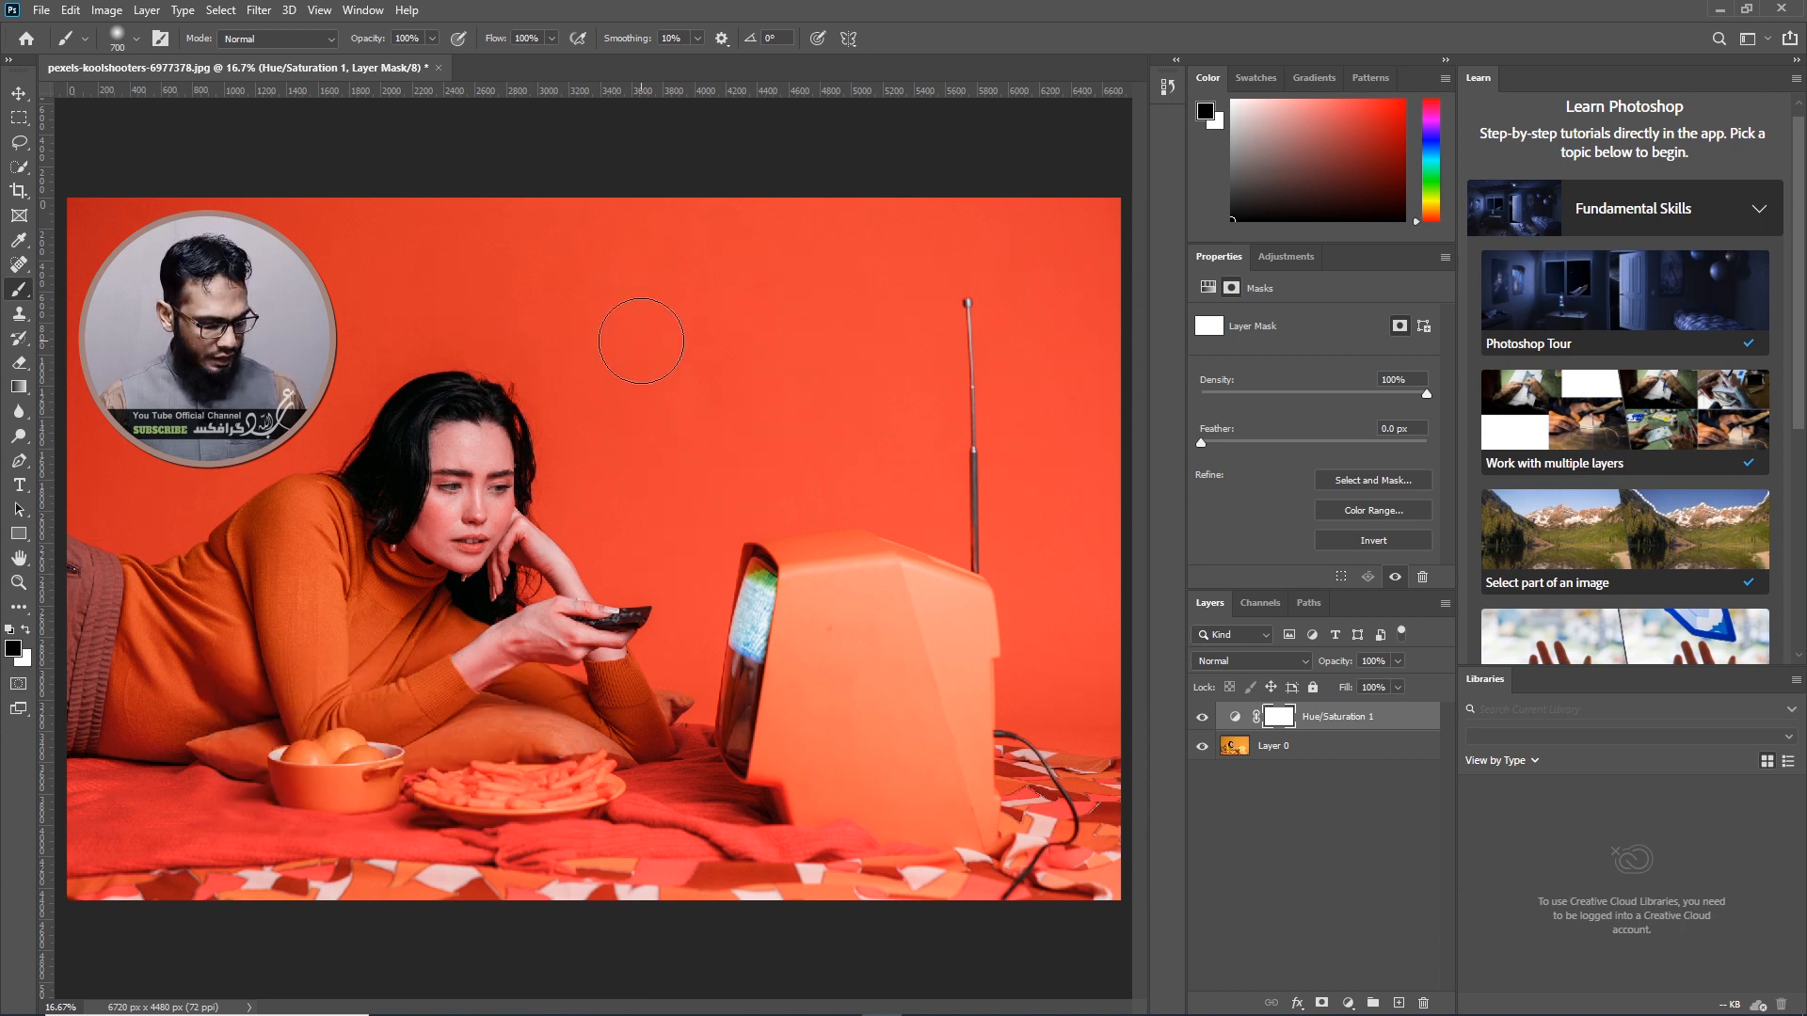
key(])
key(])
key(])
mouse_move(980, 226)
mouse_down()
mouse_move(1023, 724)
mouse_move(1055, 172)
mouse_move(1122, 223)
mouse_move(1109, 436)
mouse_move(997, 643)
mouse_move(988, 684)
mouse_up()
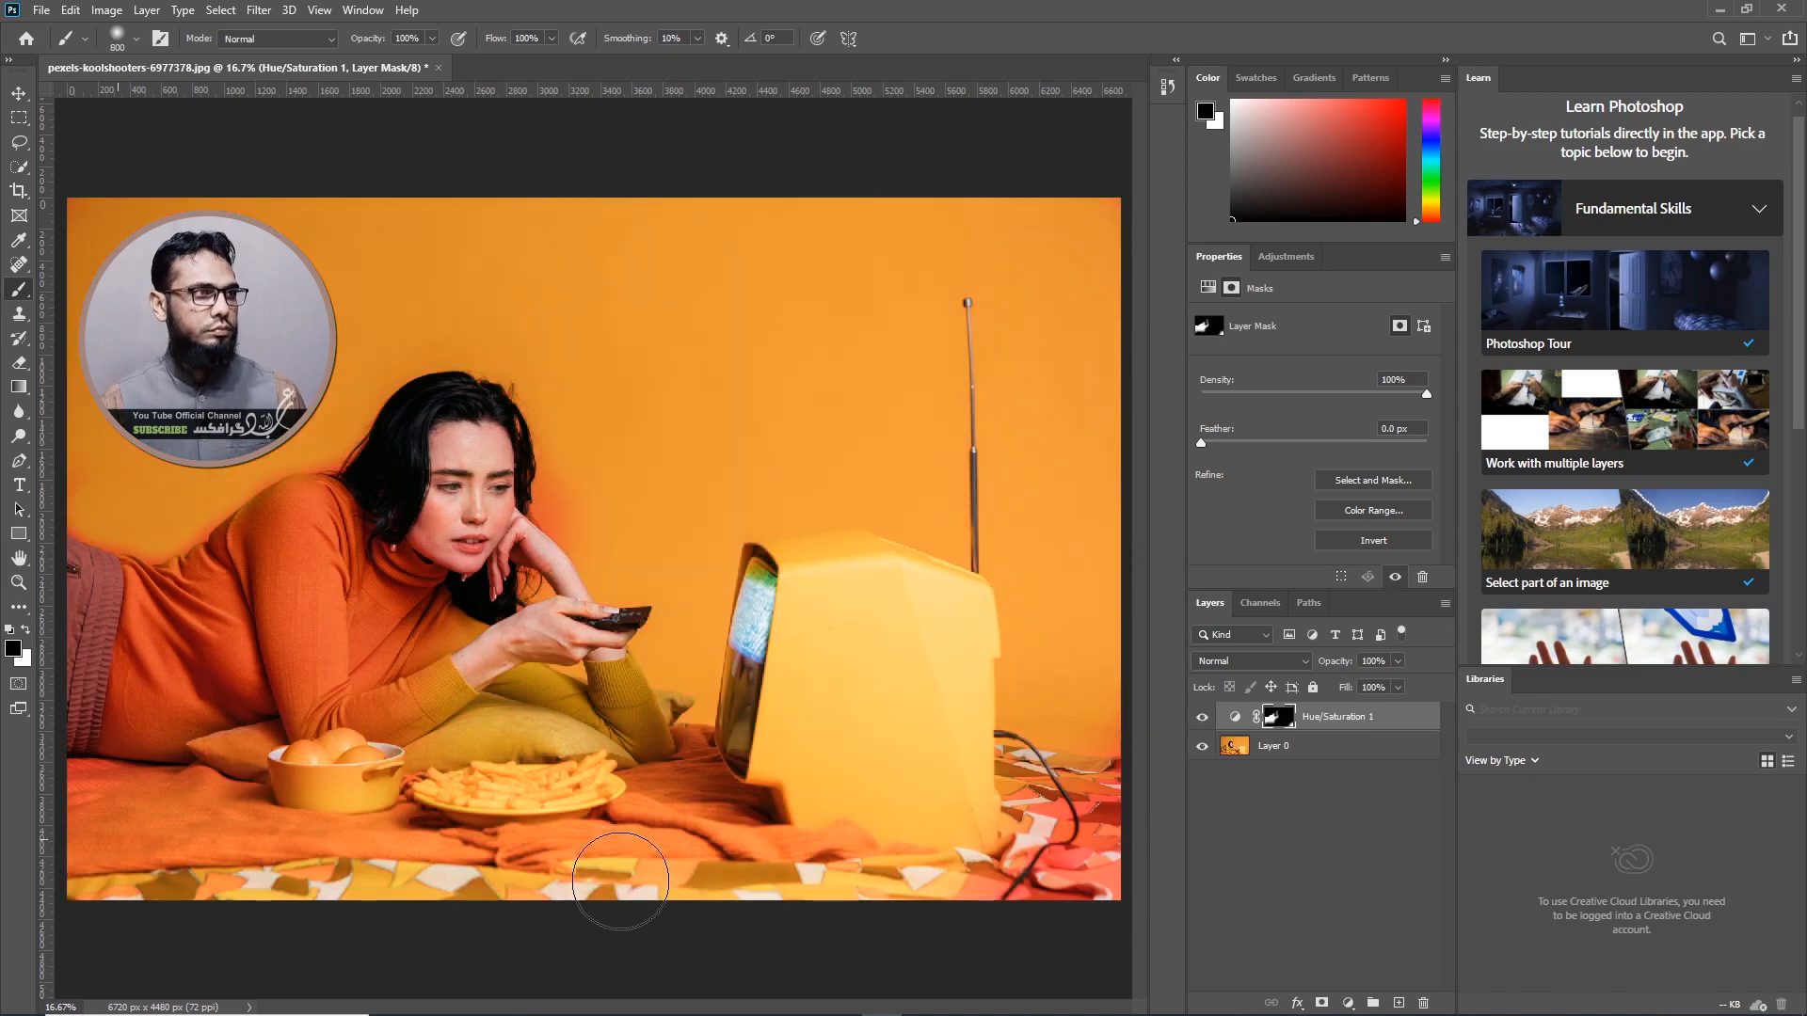
drag(1073, 800, 988, 748)
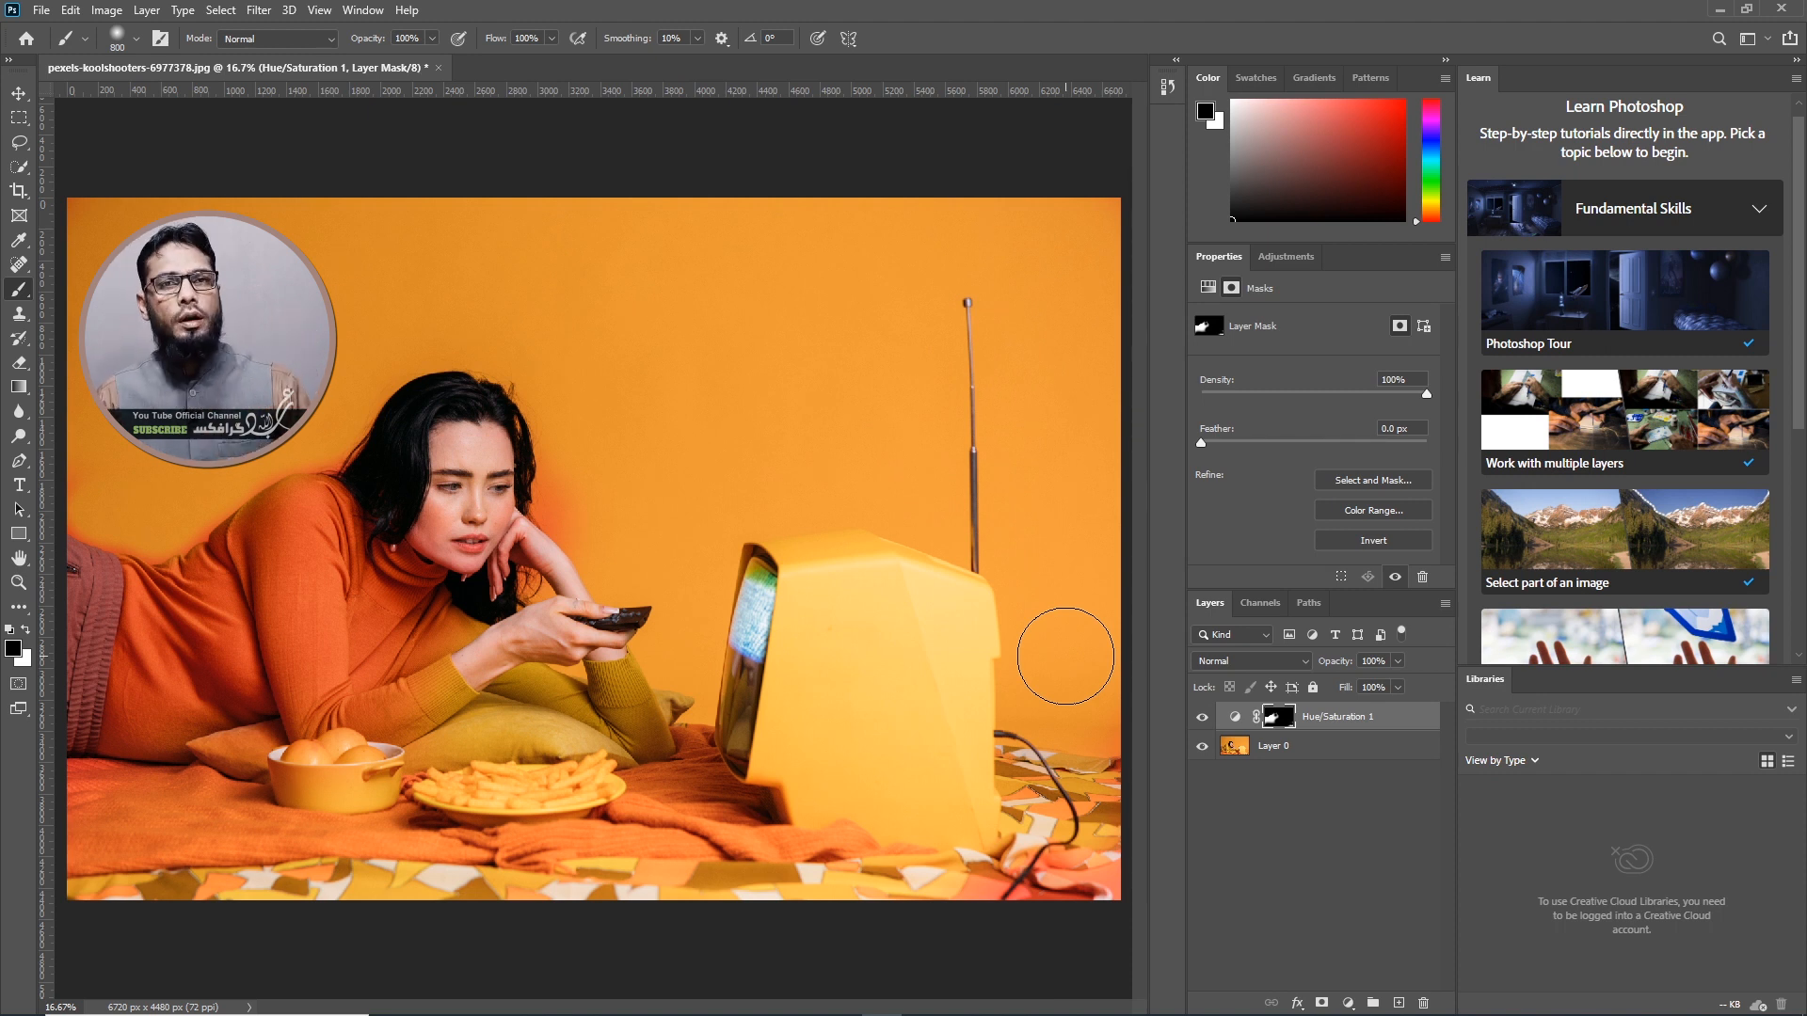
Add a second Hue/Saturation adjustment layer with default settings above the first one
click(146, 10)
mouse_move(237, 261)
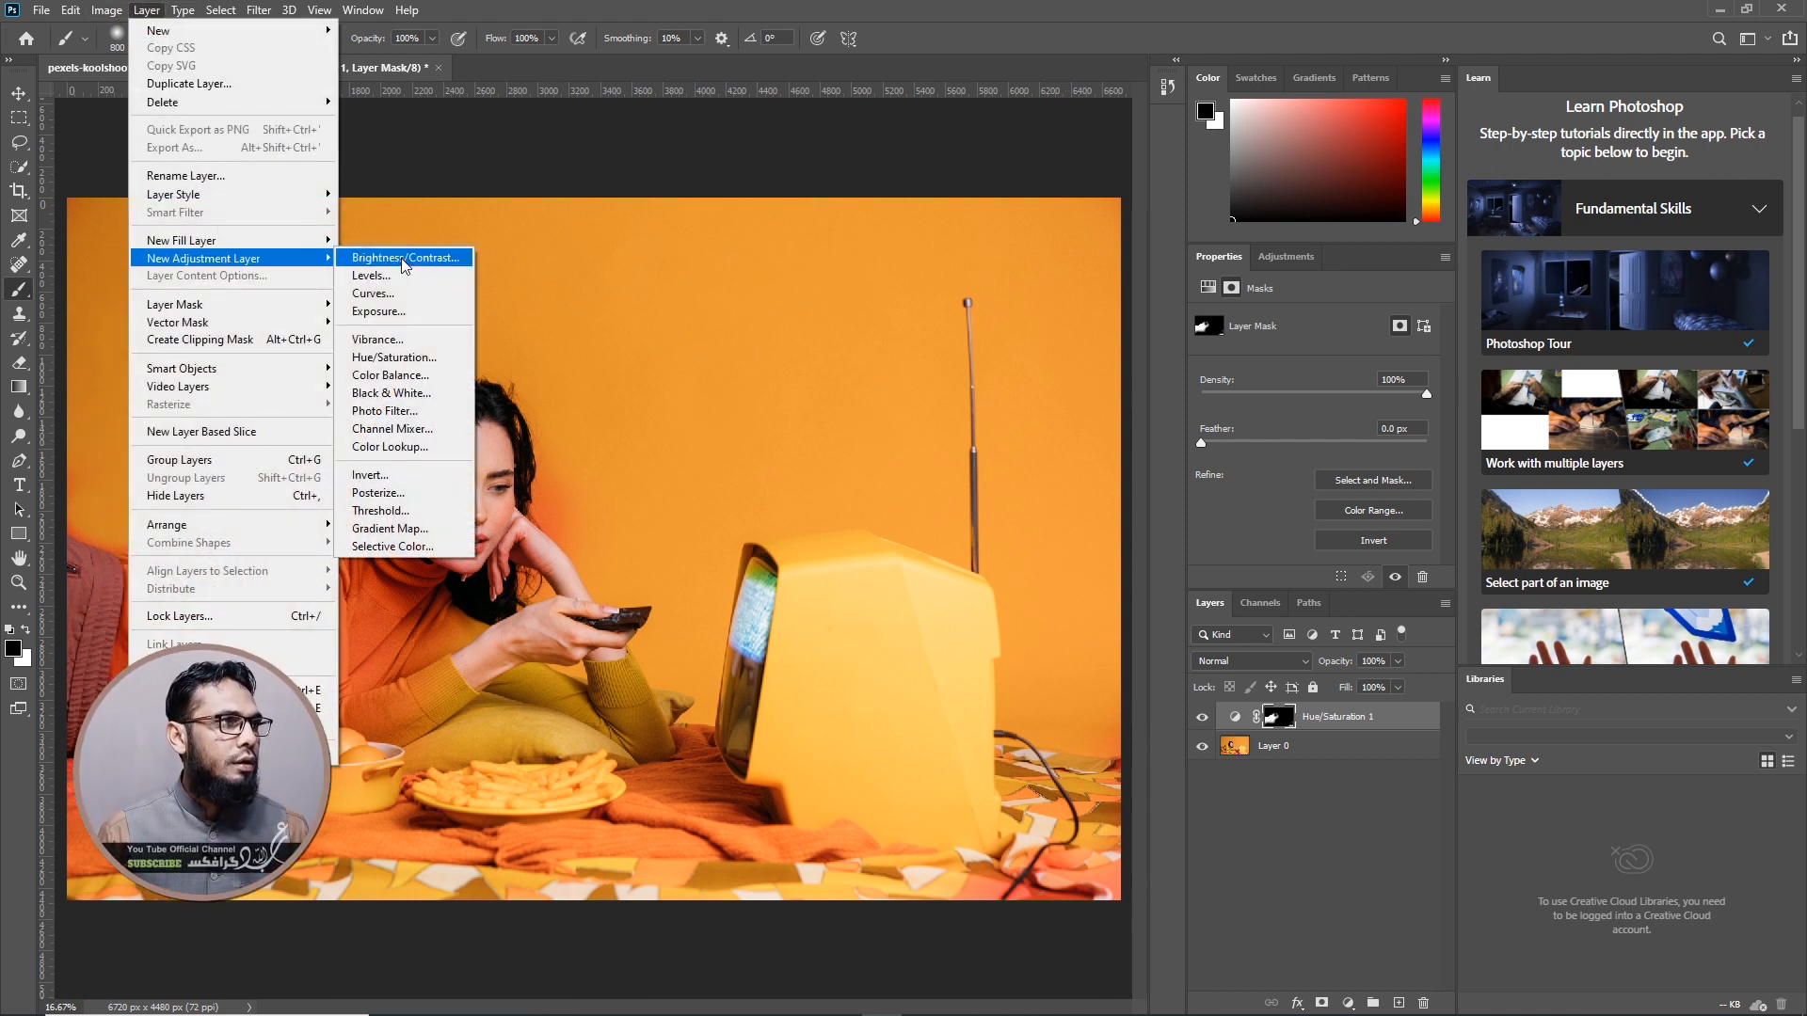
click(407, 358)
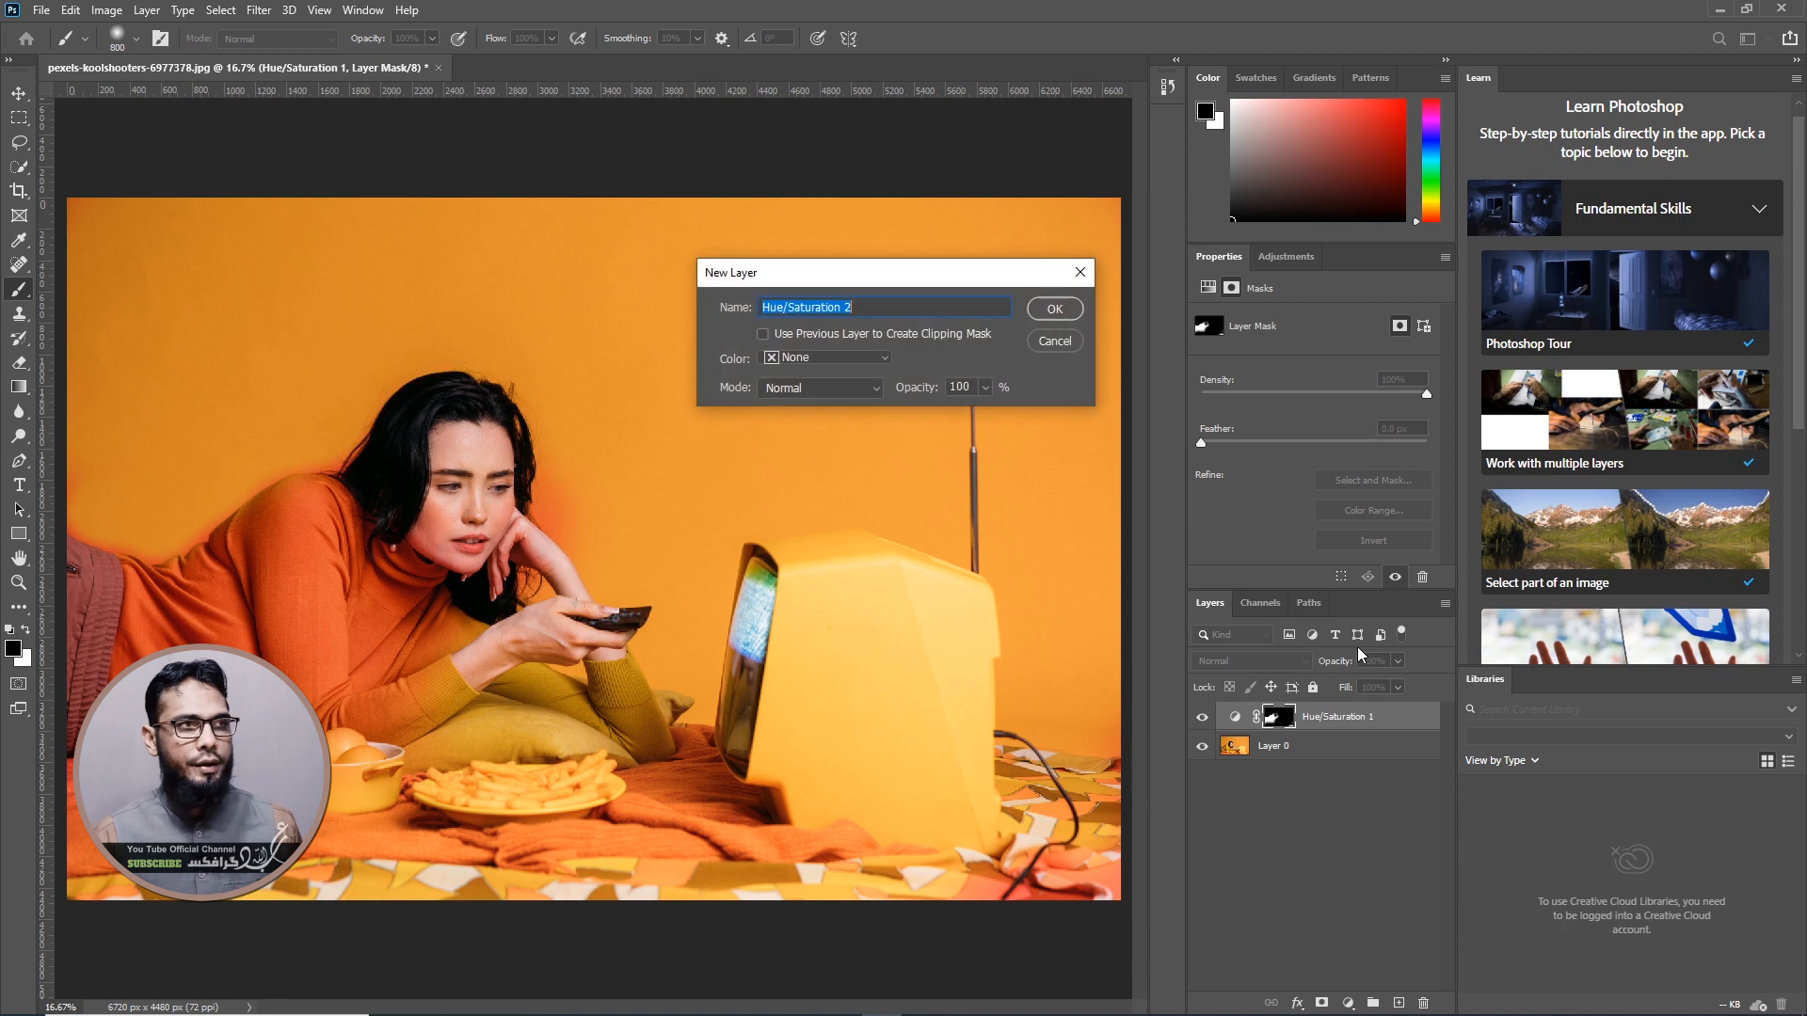
click(1079, 317)
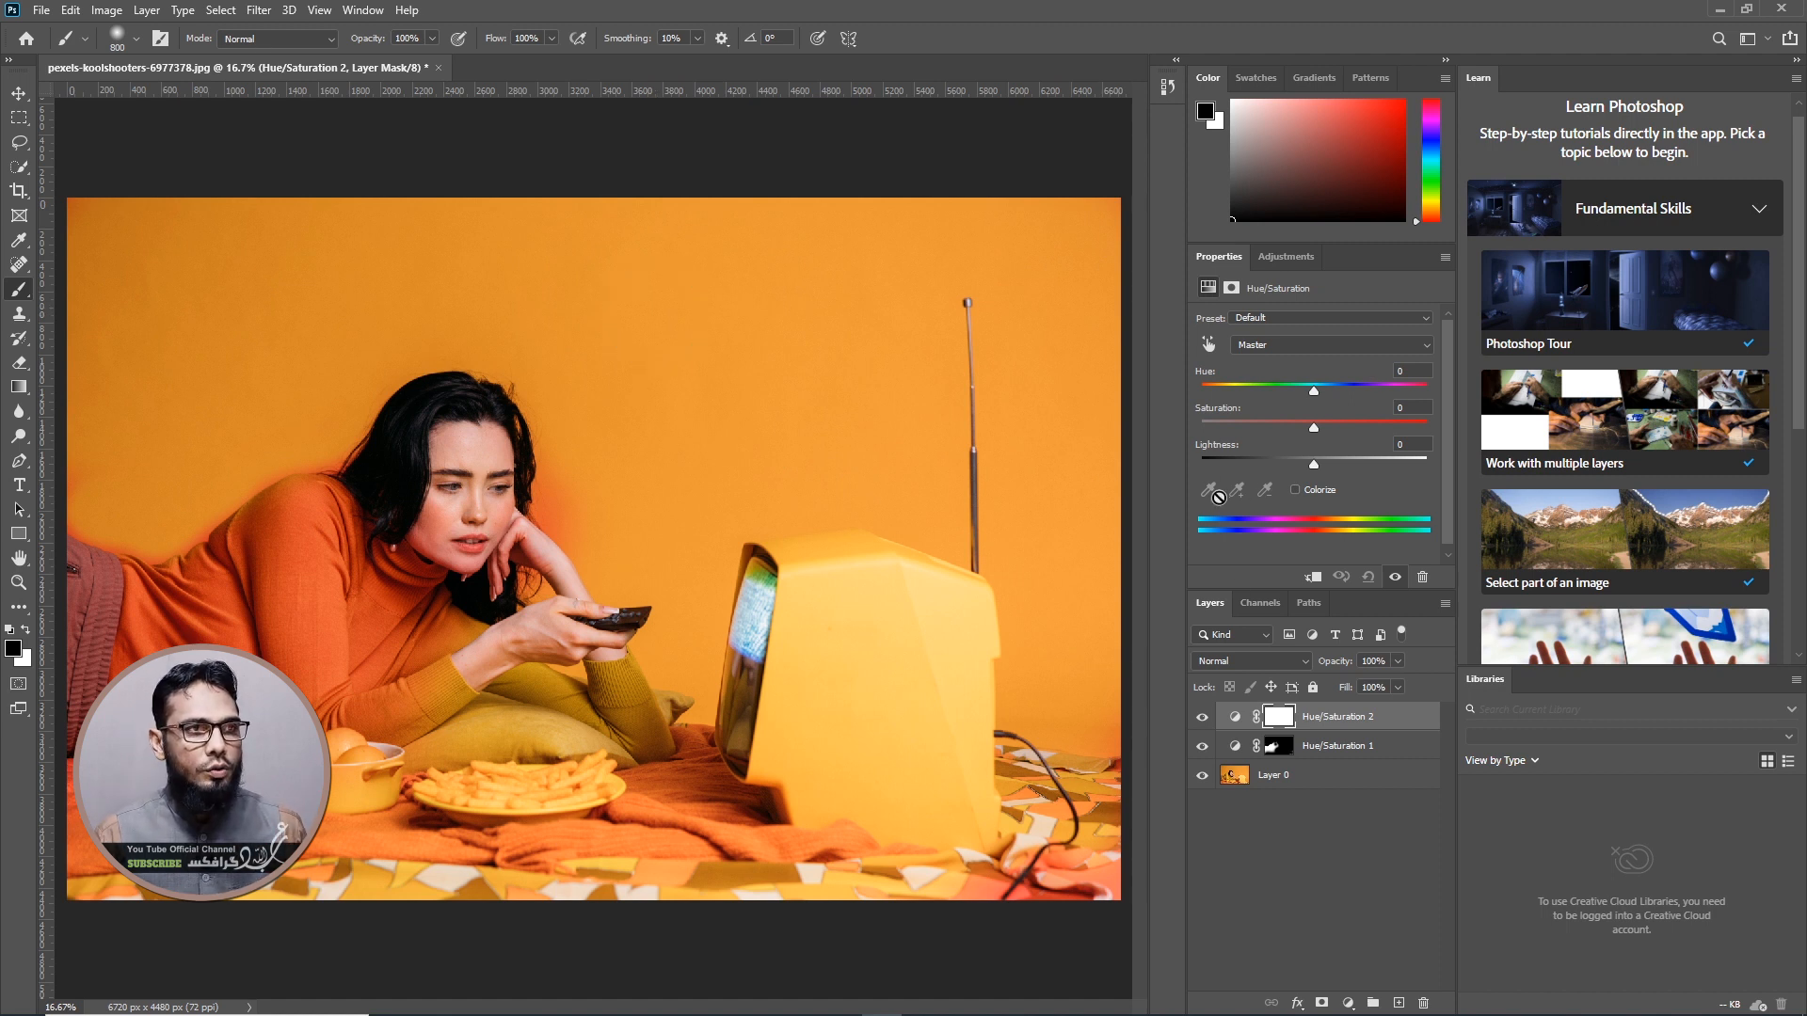
Choose Yellows in the new Hue/Saturation adjustment, sample the orange wall as the target colour and set the hue to +153
click(1262, 348)
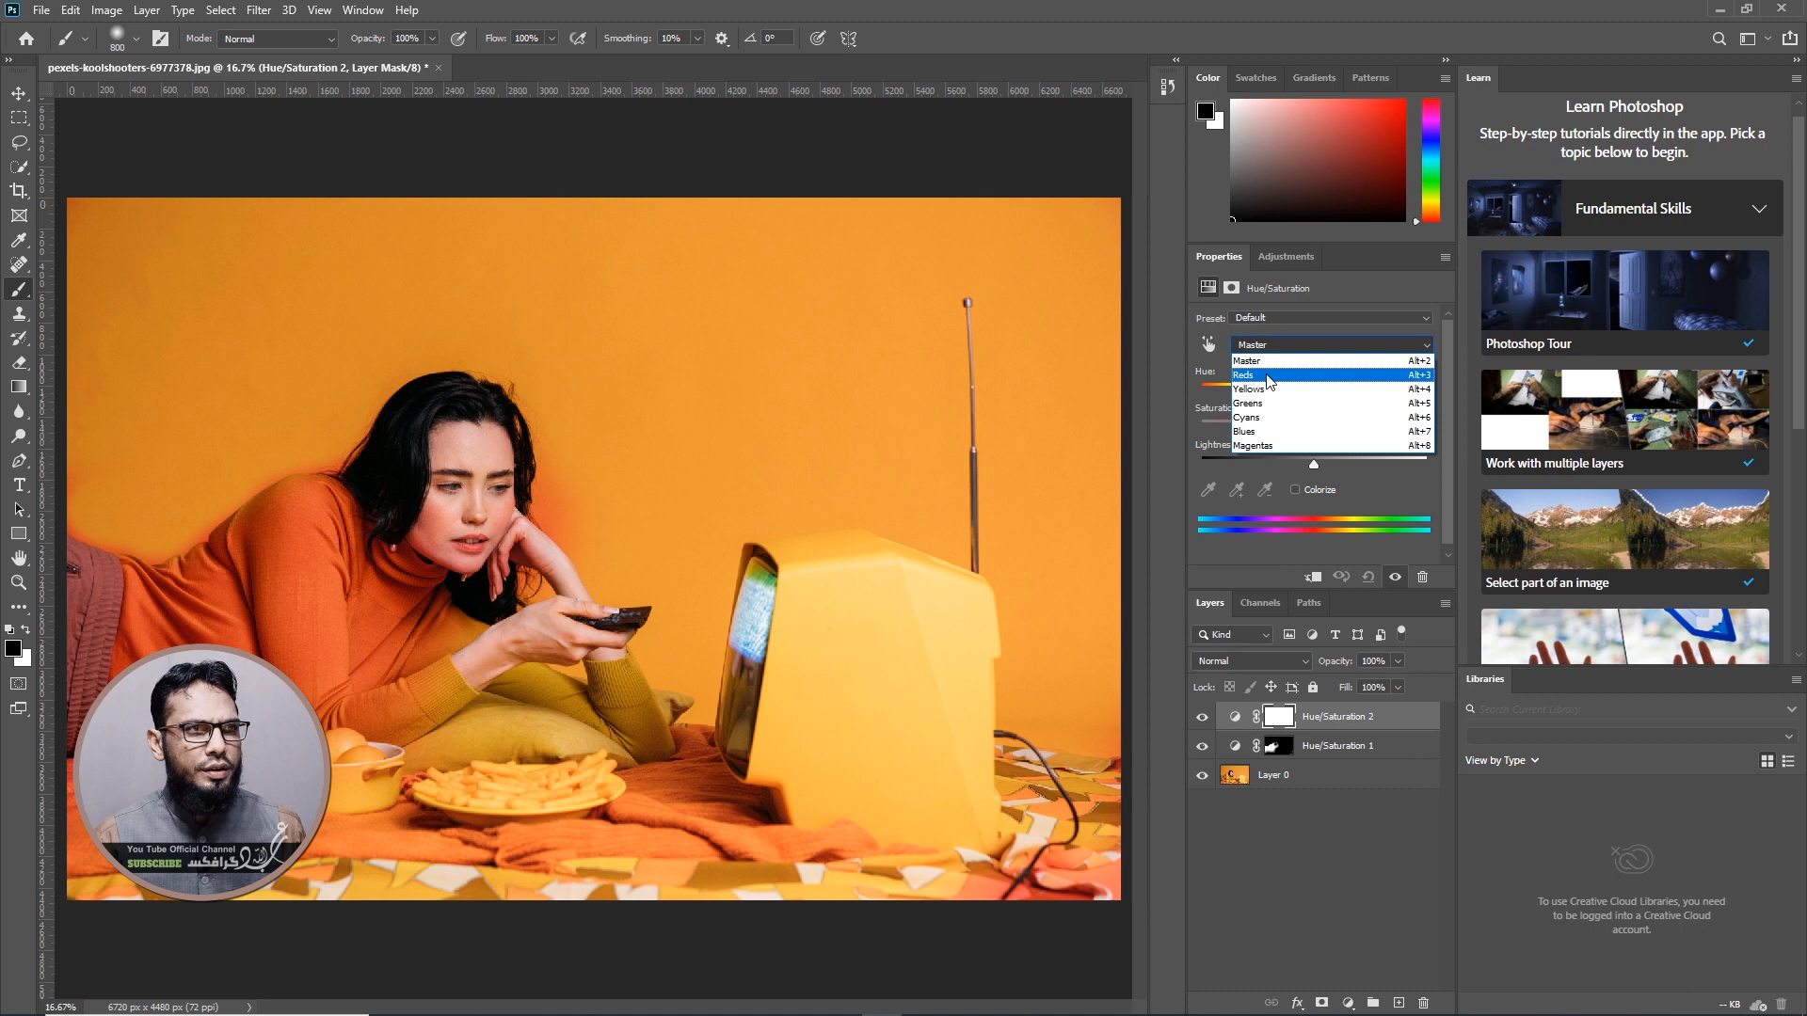
click(1271, 386)
key(i)
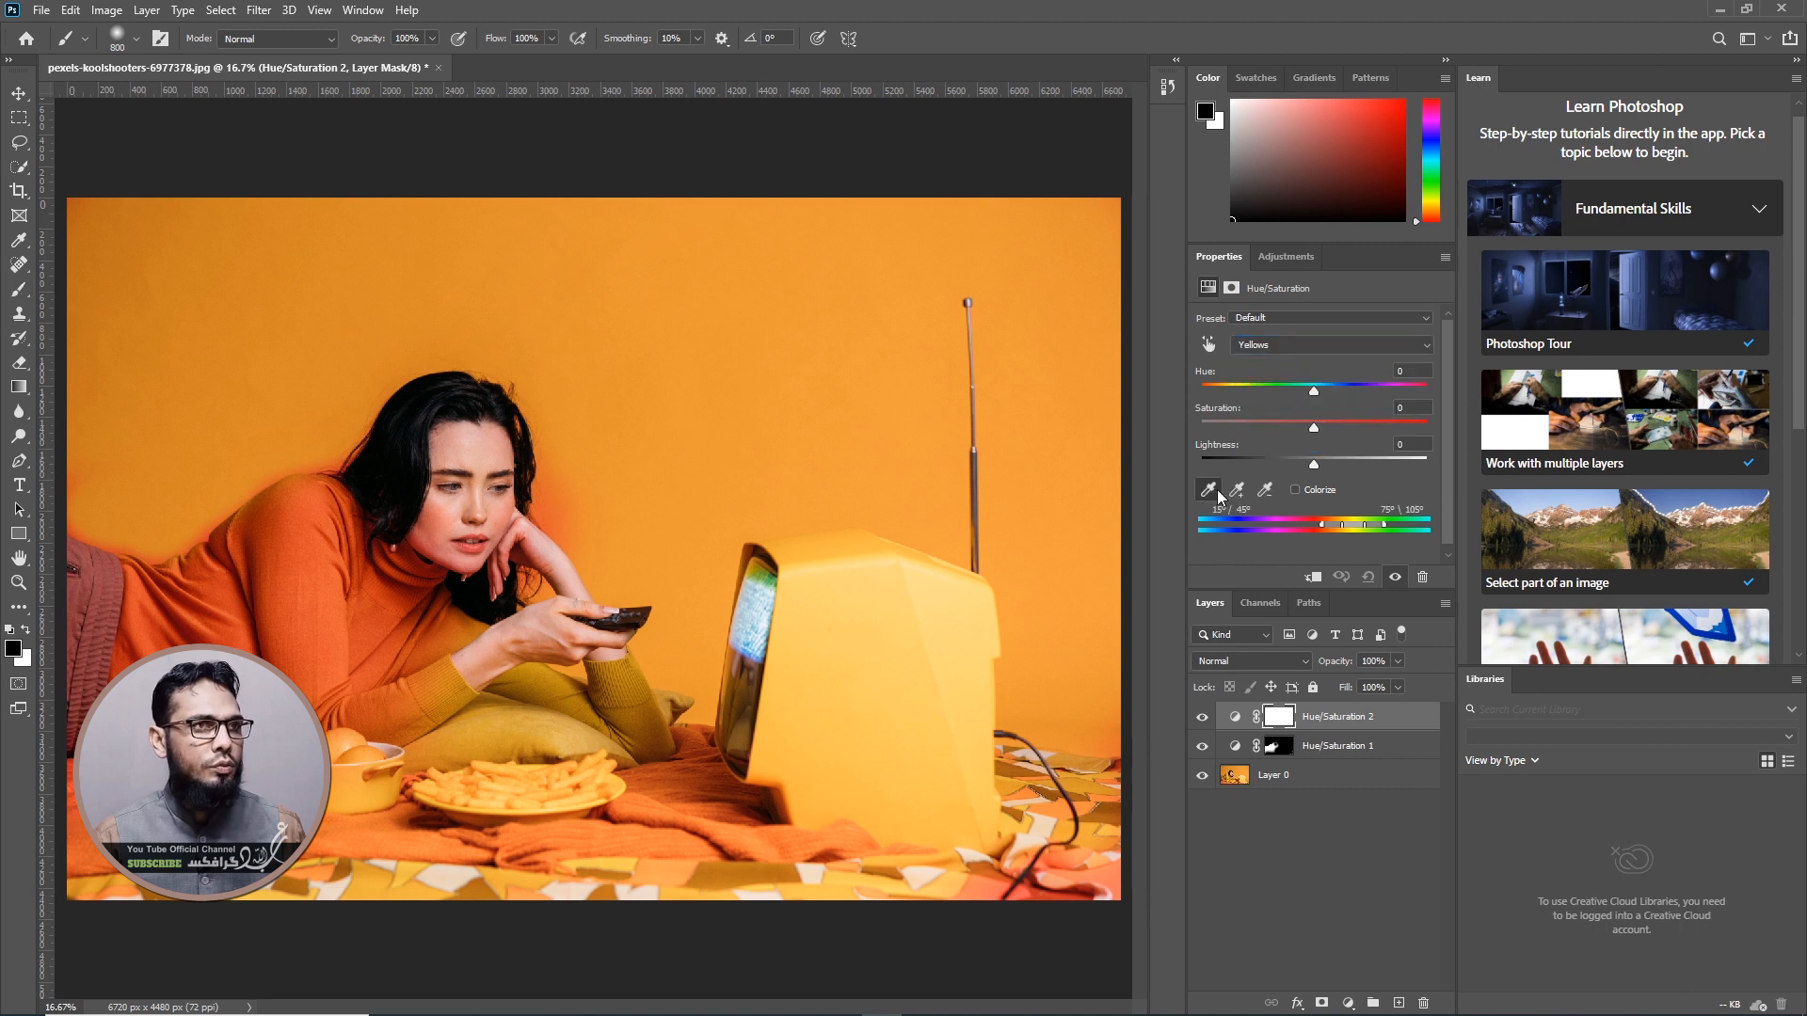
click(738, 299)
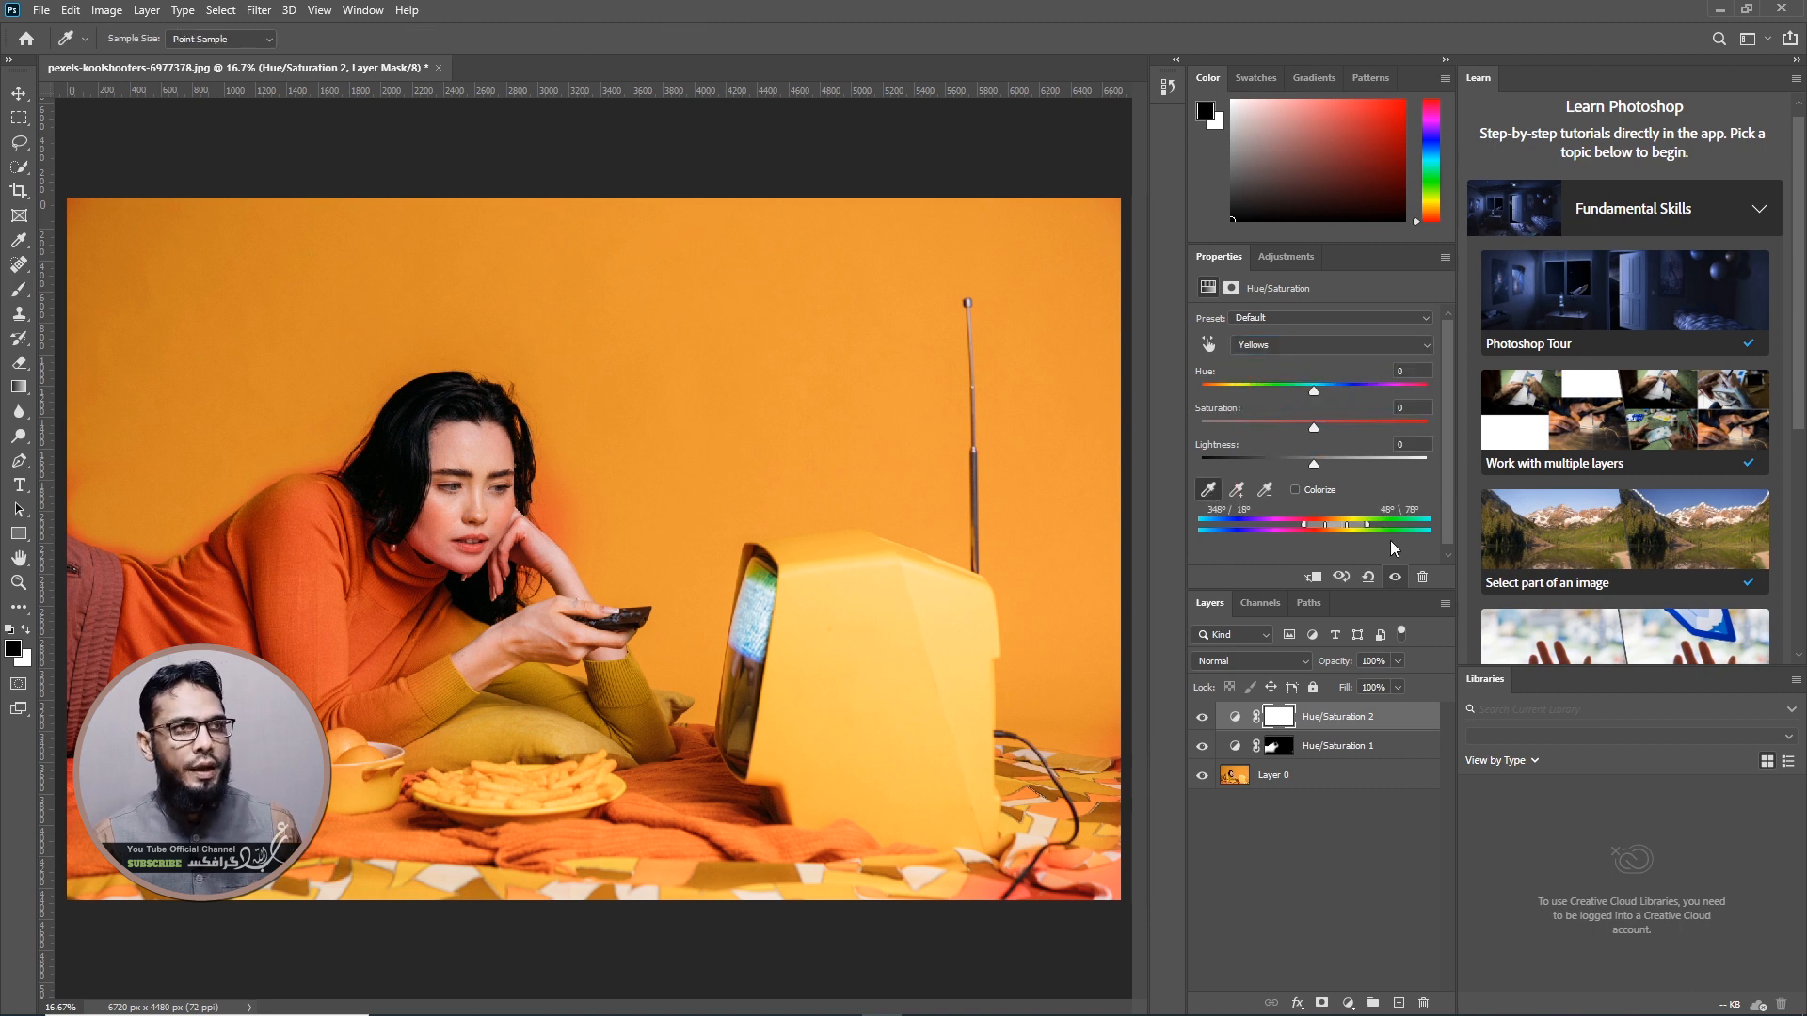
drag(1337, 390, 1416, 383)
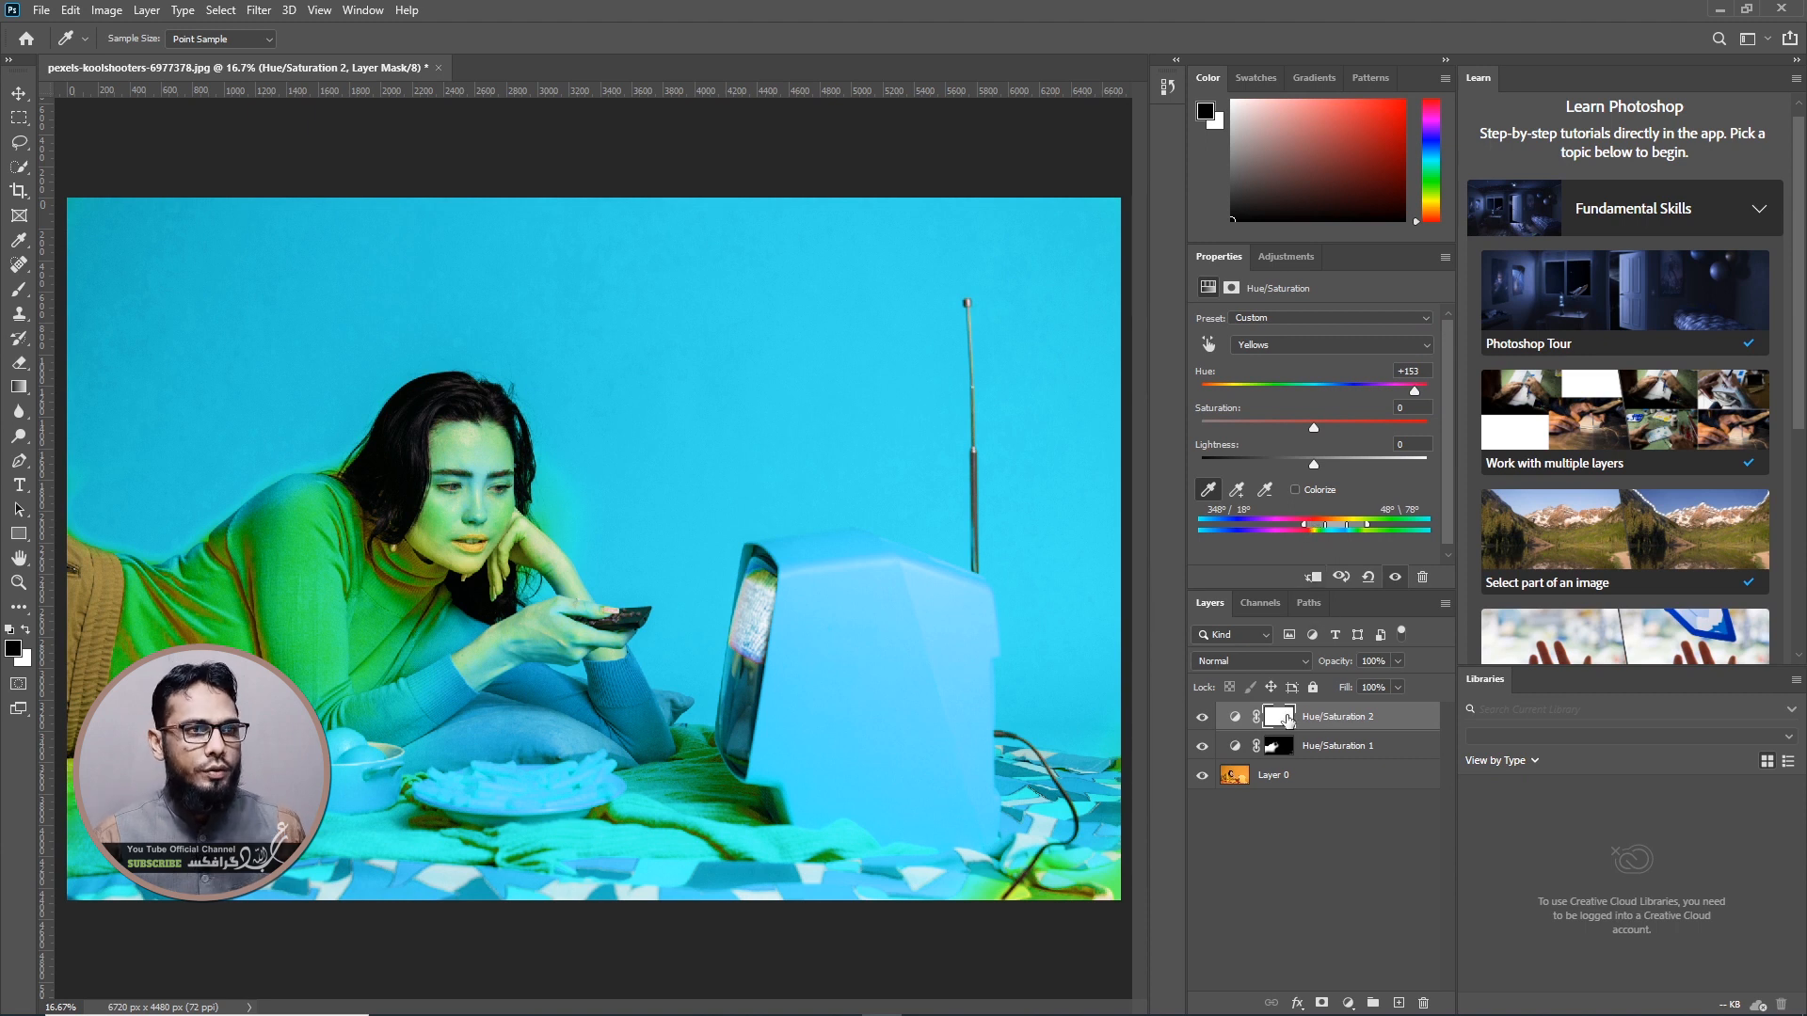
Paint black on the Hue/Saturation 2 mask over the woman, television, food and blanket to restore their colours
click(1282, 718)
key(b)
mouse_move(485, 411)
mouse_down()
mouse_move(145, 514)
mouse_move(431, 471)
mouse_up()
mouse_move(299, 594)
mouse_down()
mouse_move(94, 658)
mouse_move(104, 584)
mouse_move(75, 715)
mouse_move(296, 784)
mouse_move(527, 734)
mouse_move(451, 677)
mouse_move(528, 659)
mouse_move(623, 789)
mouse_move(903, 739)
mouse_move(847, 829)
mouse_move(903, 857)
mouse_move(1051, 815)
mouse_move(891, 794)
mouse_move(766, 638)
mouse_move(790, 593)
mouse_move(962, 600)
mouse_move(945, 664)
mouse_move(1073, 823)
mouse_move(458, 908)
mouse_move(3, 867)
mouse_up()
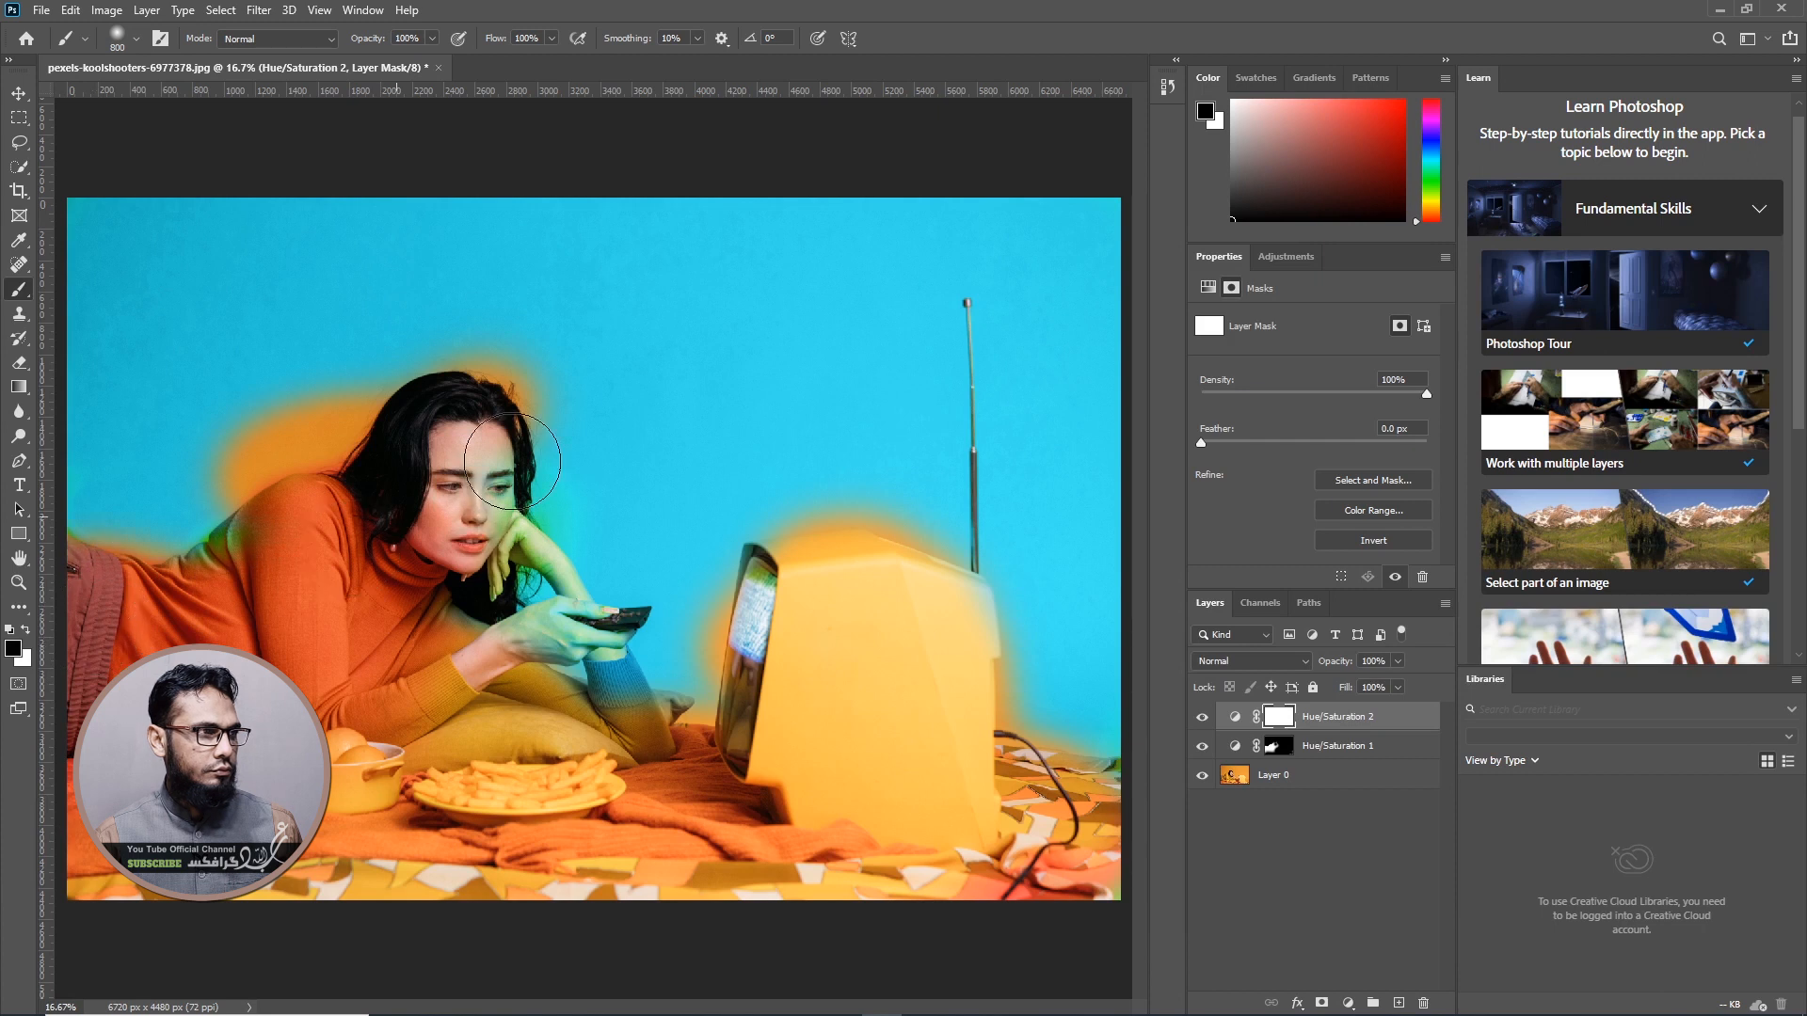
mouse_move(480, 546)
mouse_down()
mouse_move(356, 677)
mouse_move(493, 678)
mouse_move(511, 632)
mouse_move(558, 685)
mouse_move(551, 623)
mouse_move(494, 563)
mouse_move(648, 749)
mouse_up()
Paint white on the mask with a 300 px brush along the wall above the woman's back to remove the orange fringe
key(bracketleft)
key(bracketleft)
key(bracketleft)
key(bracketleft)
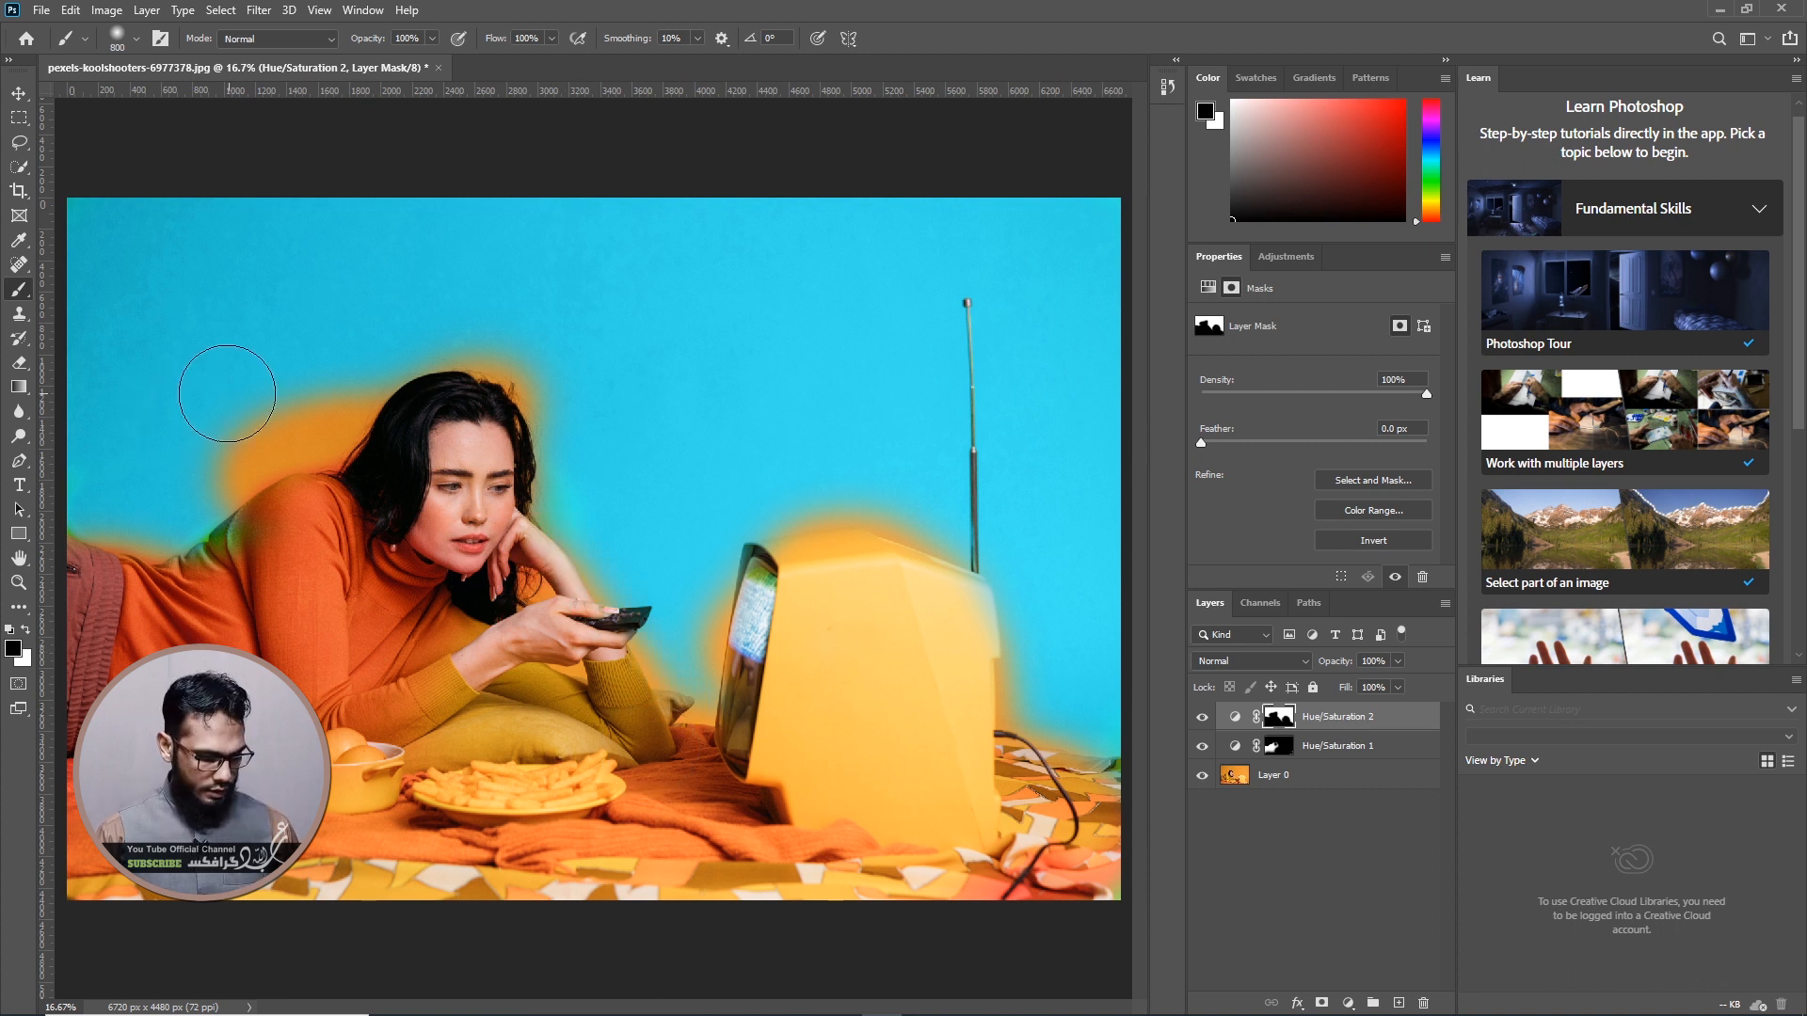
key(x)
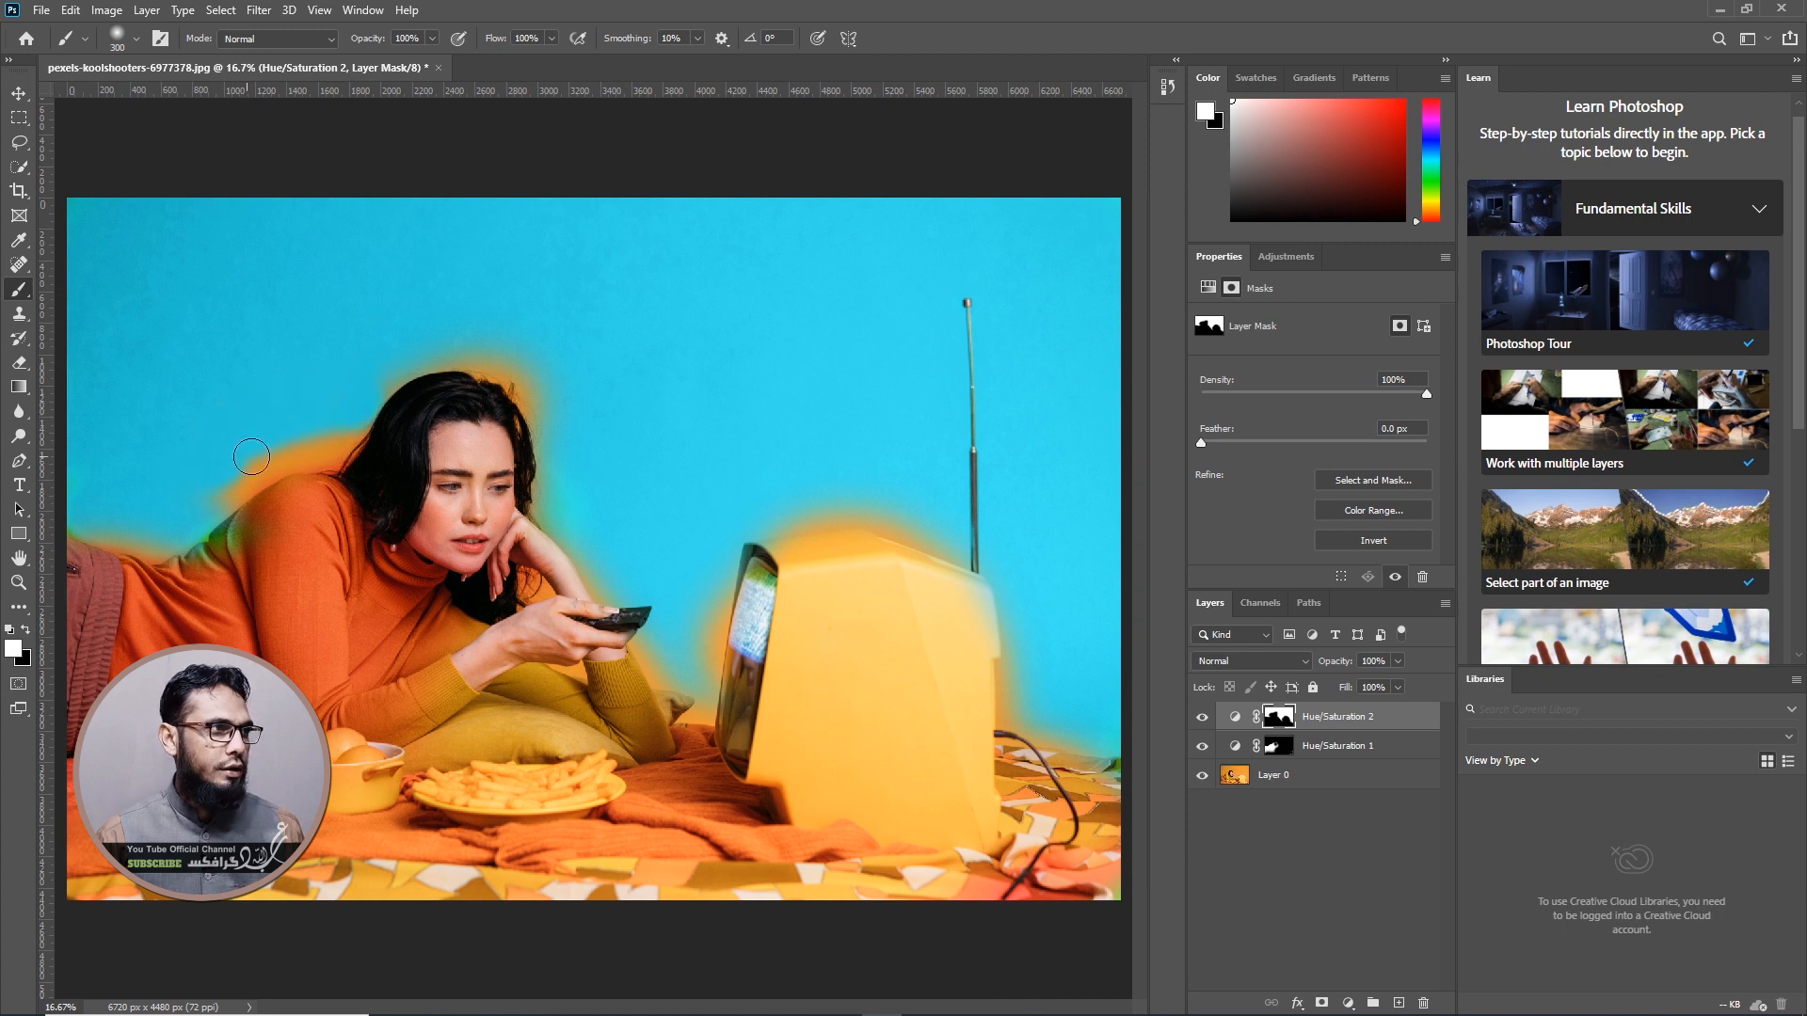
drag(309, 454, 357, 420)
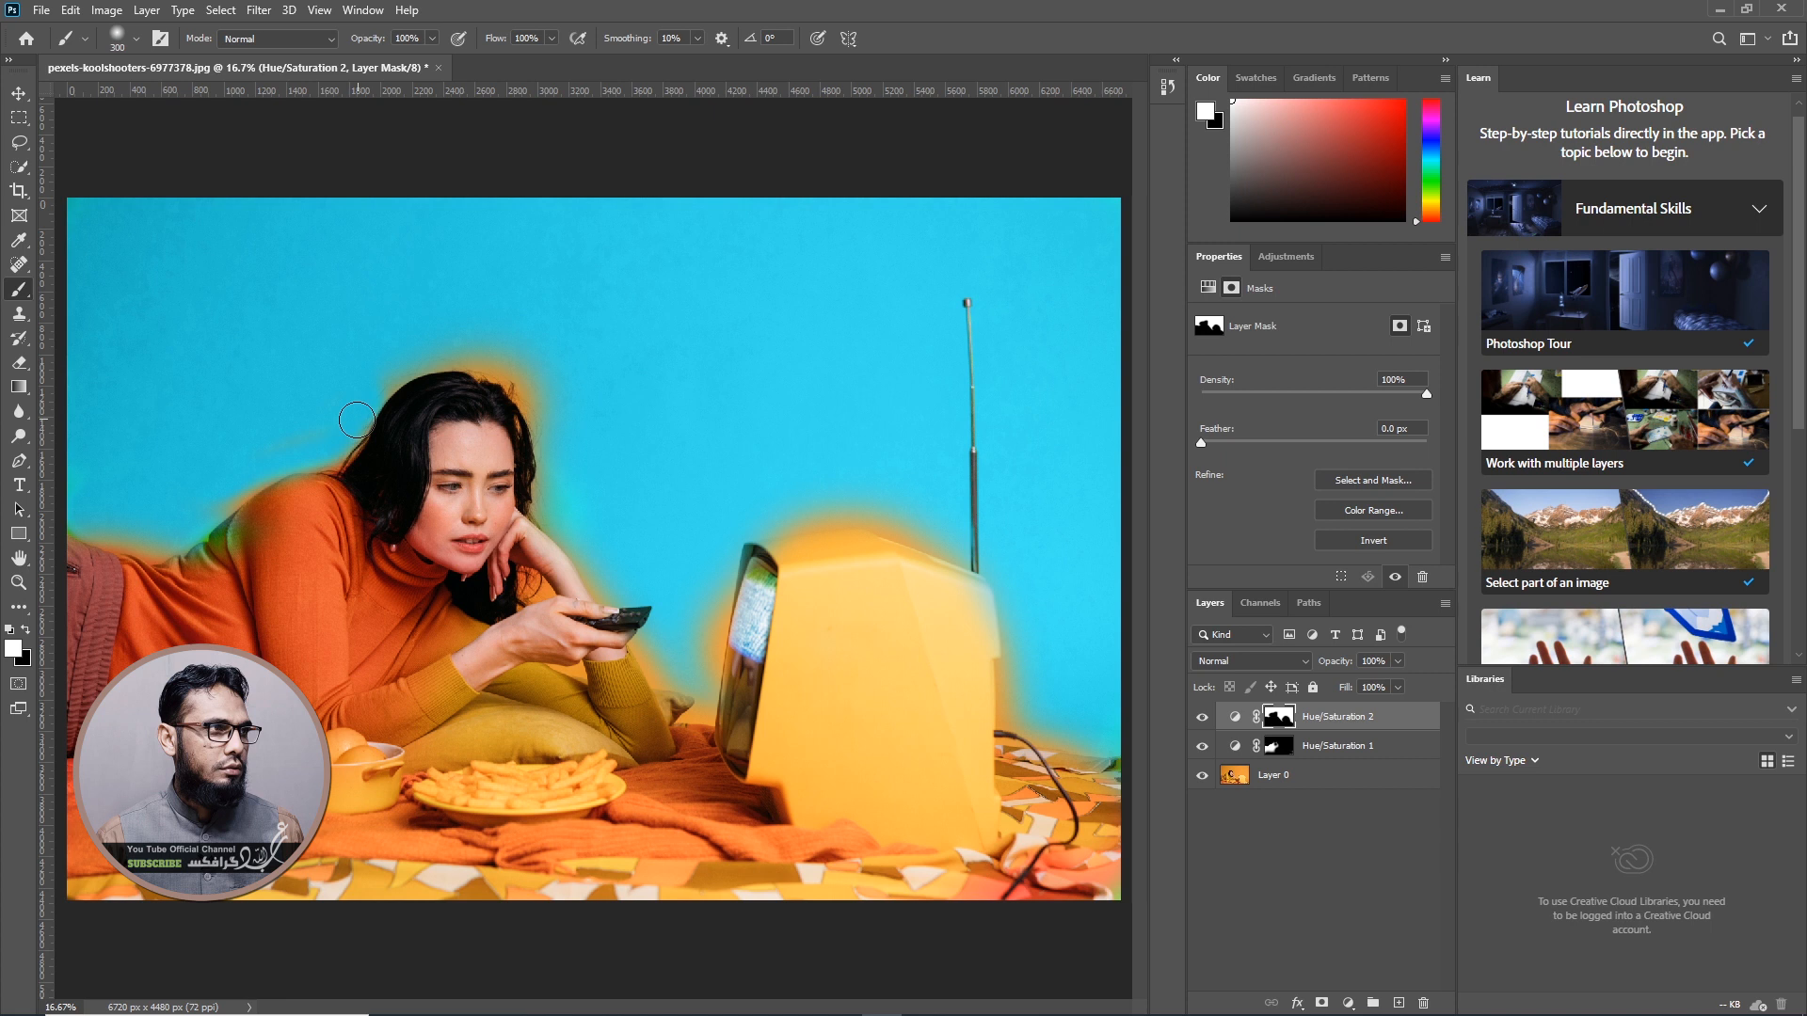
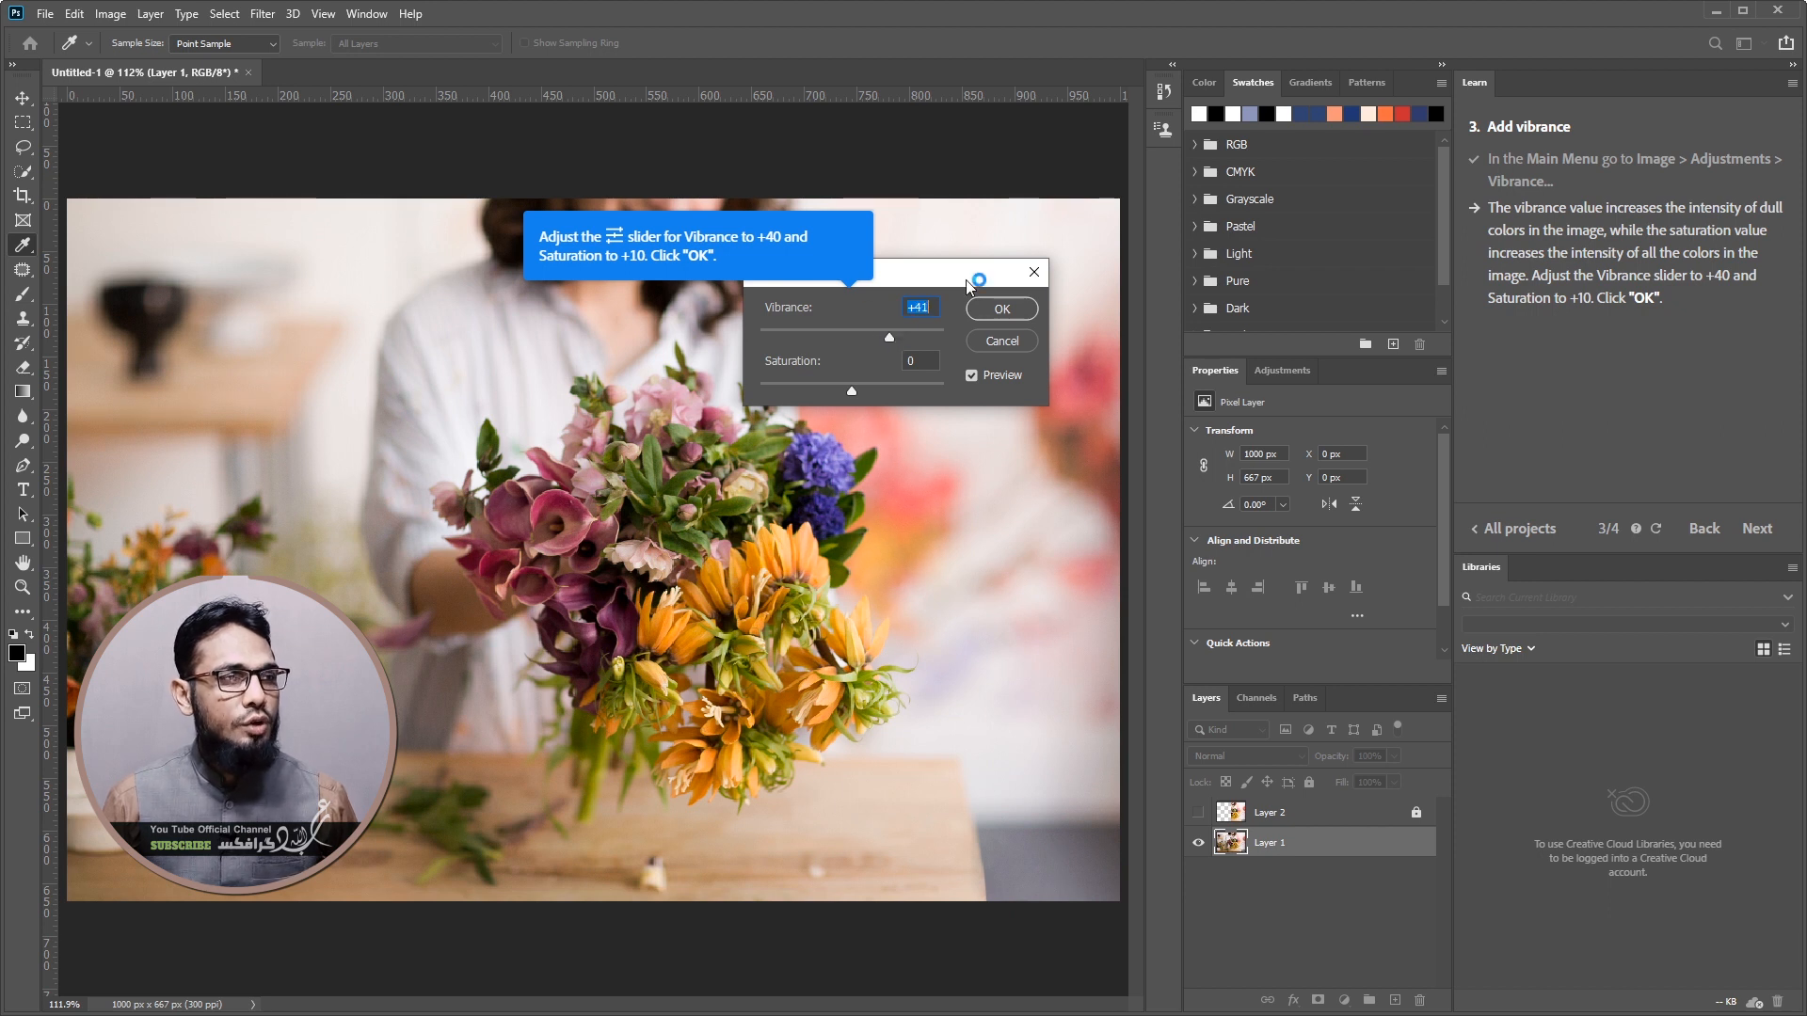
Set Vibrance to +40 and Saturation to +10 on the florist photo, apply them and finish the guided tutorial
text(+40)
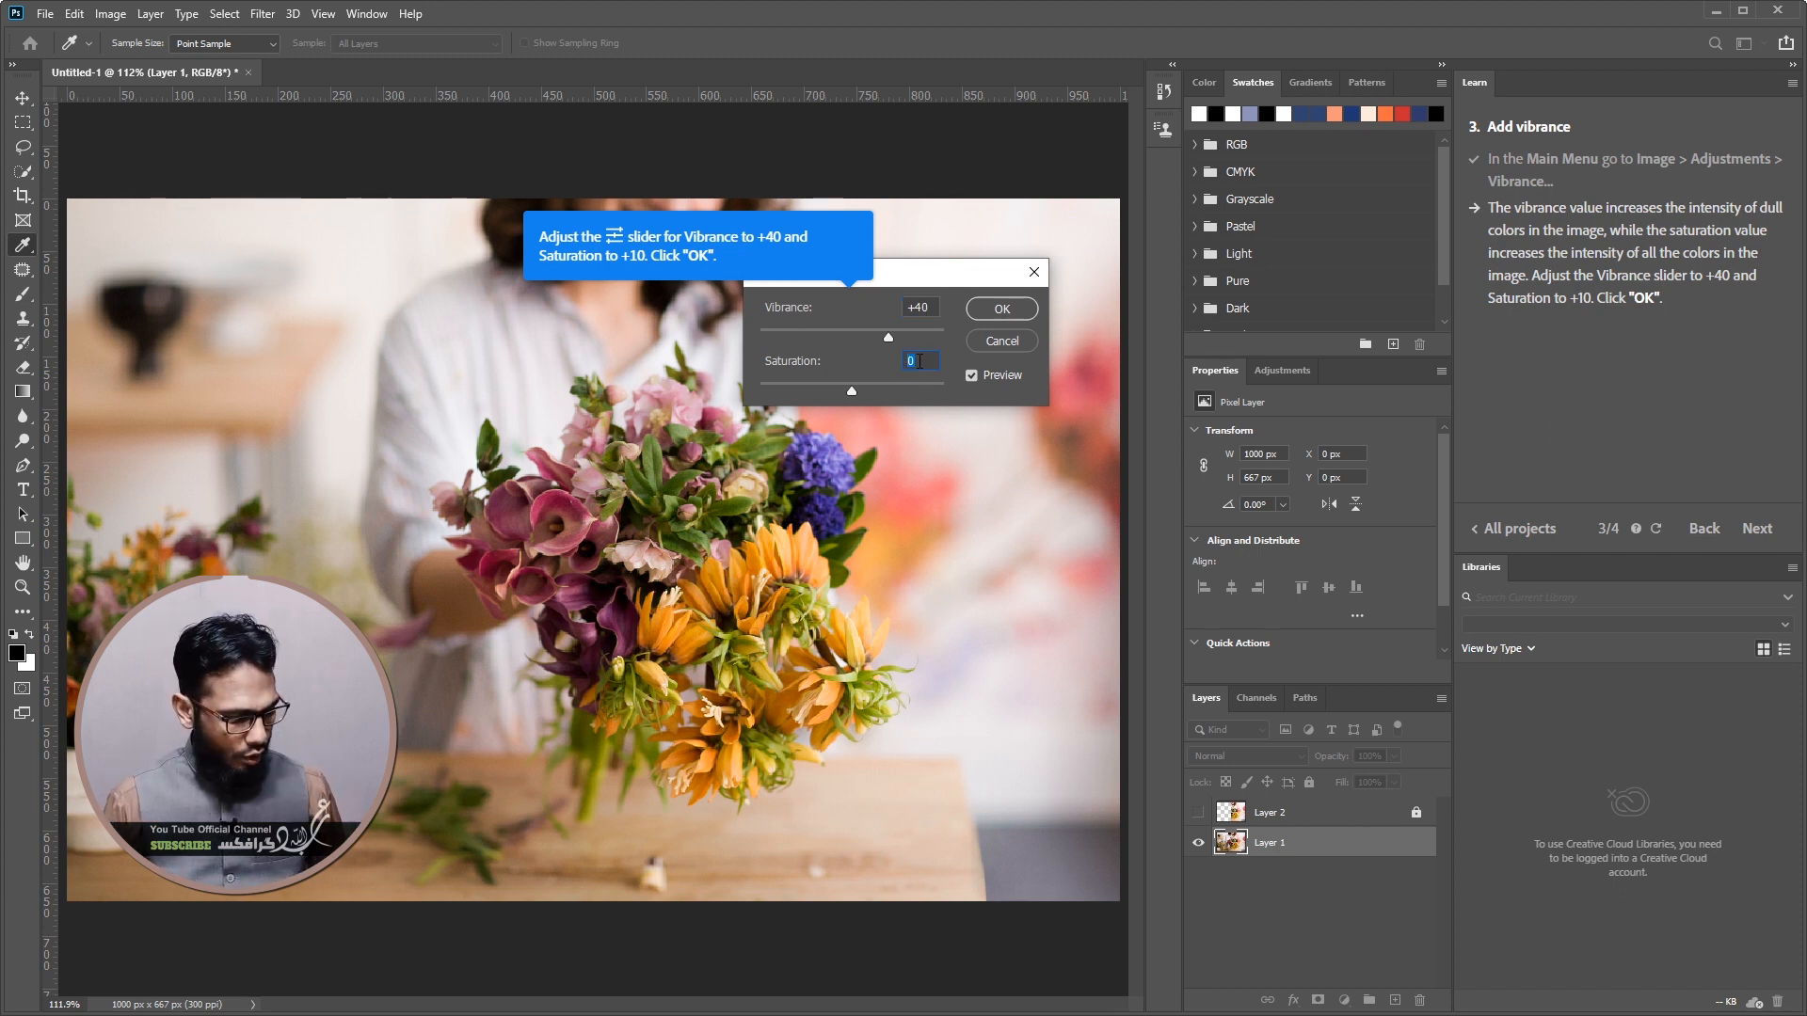
text(+1)
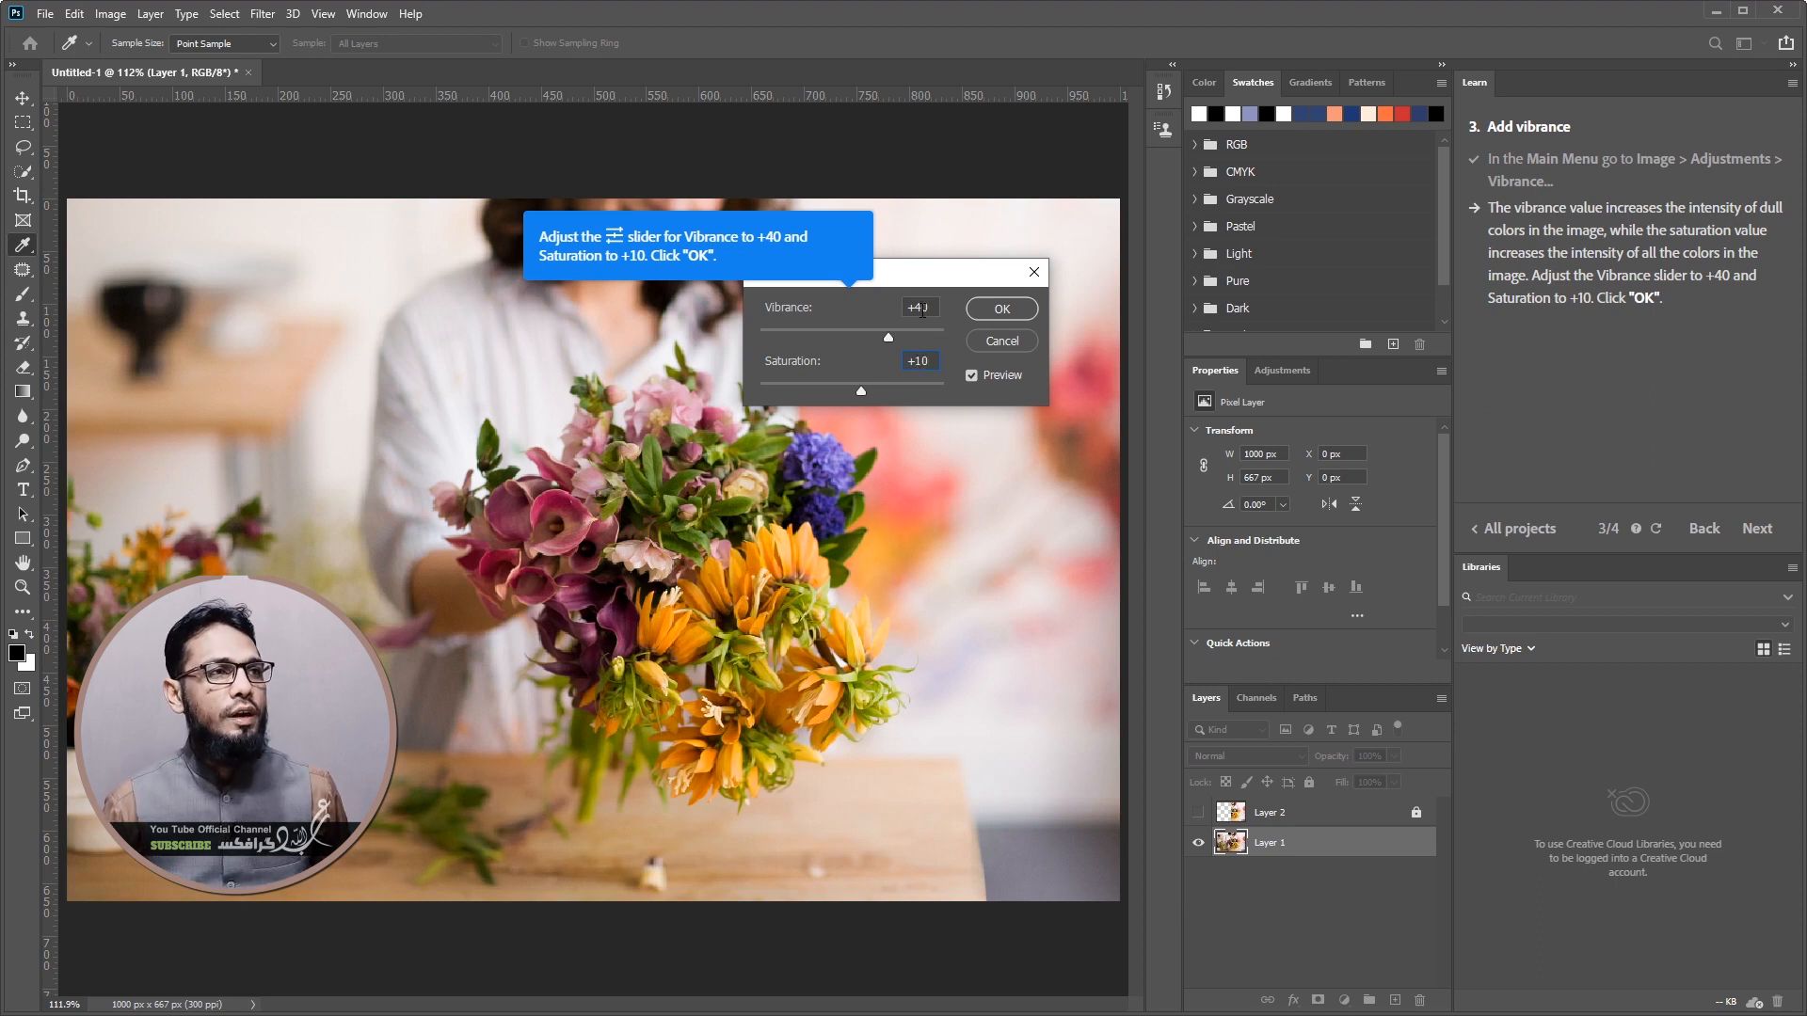
click(922, 309)
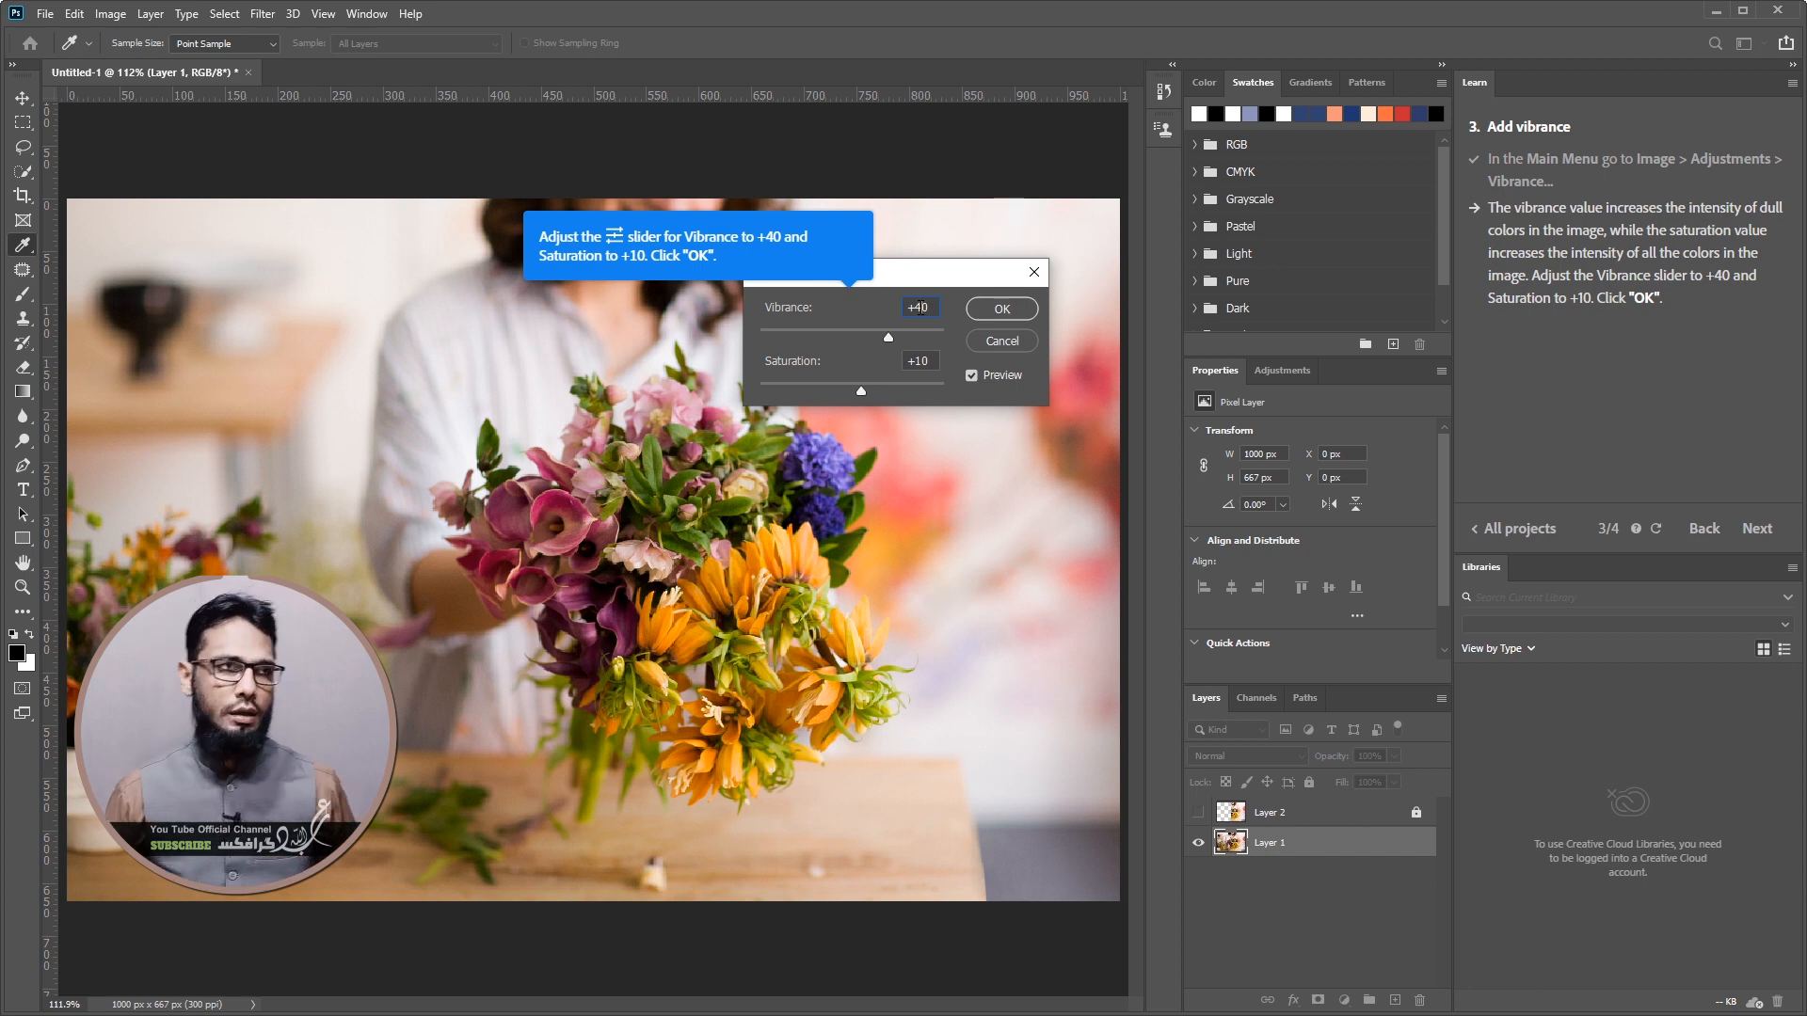
click(1005, 310)
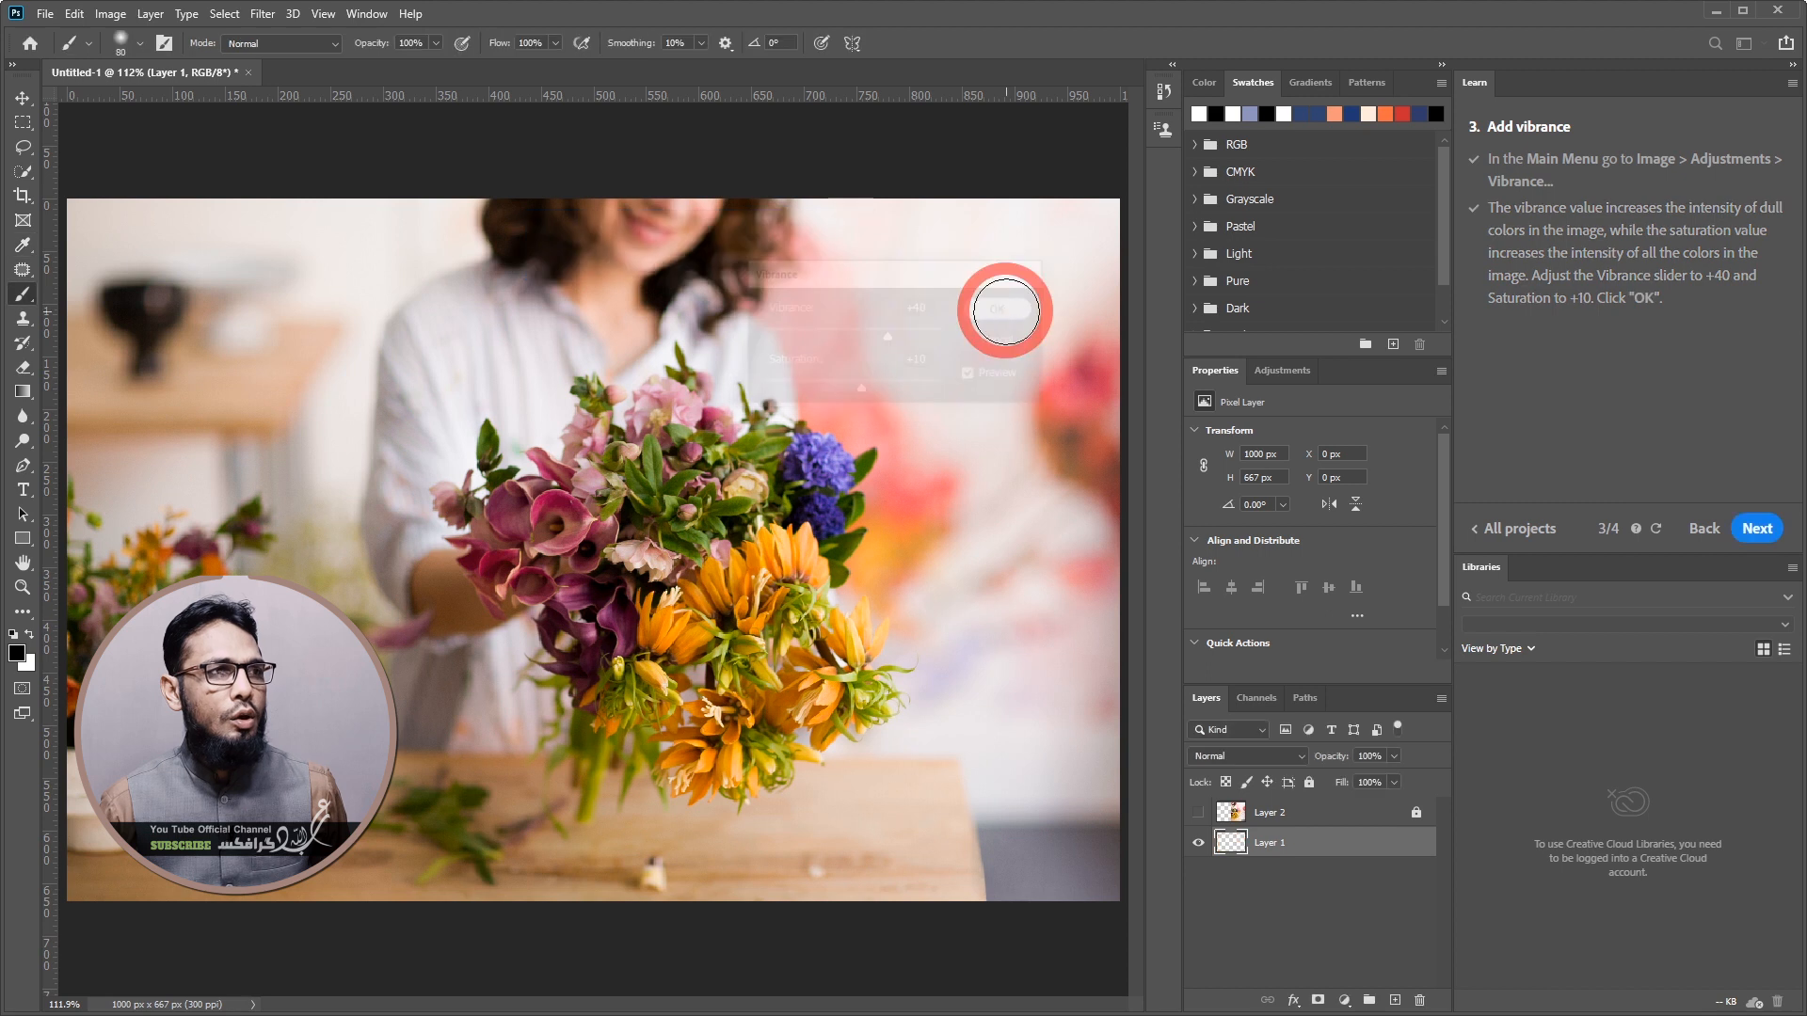
click(1756, 528)
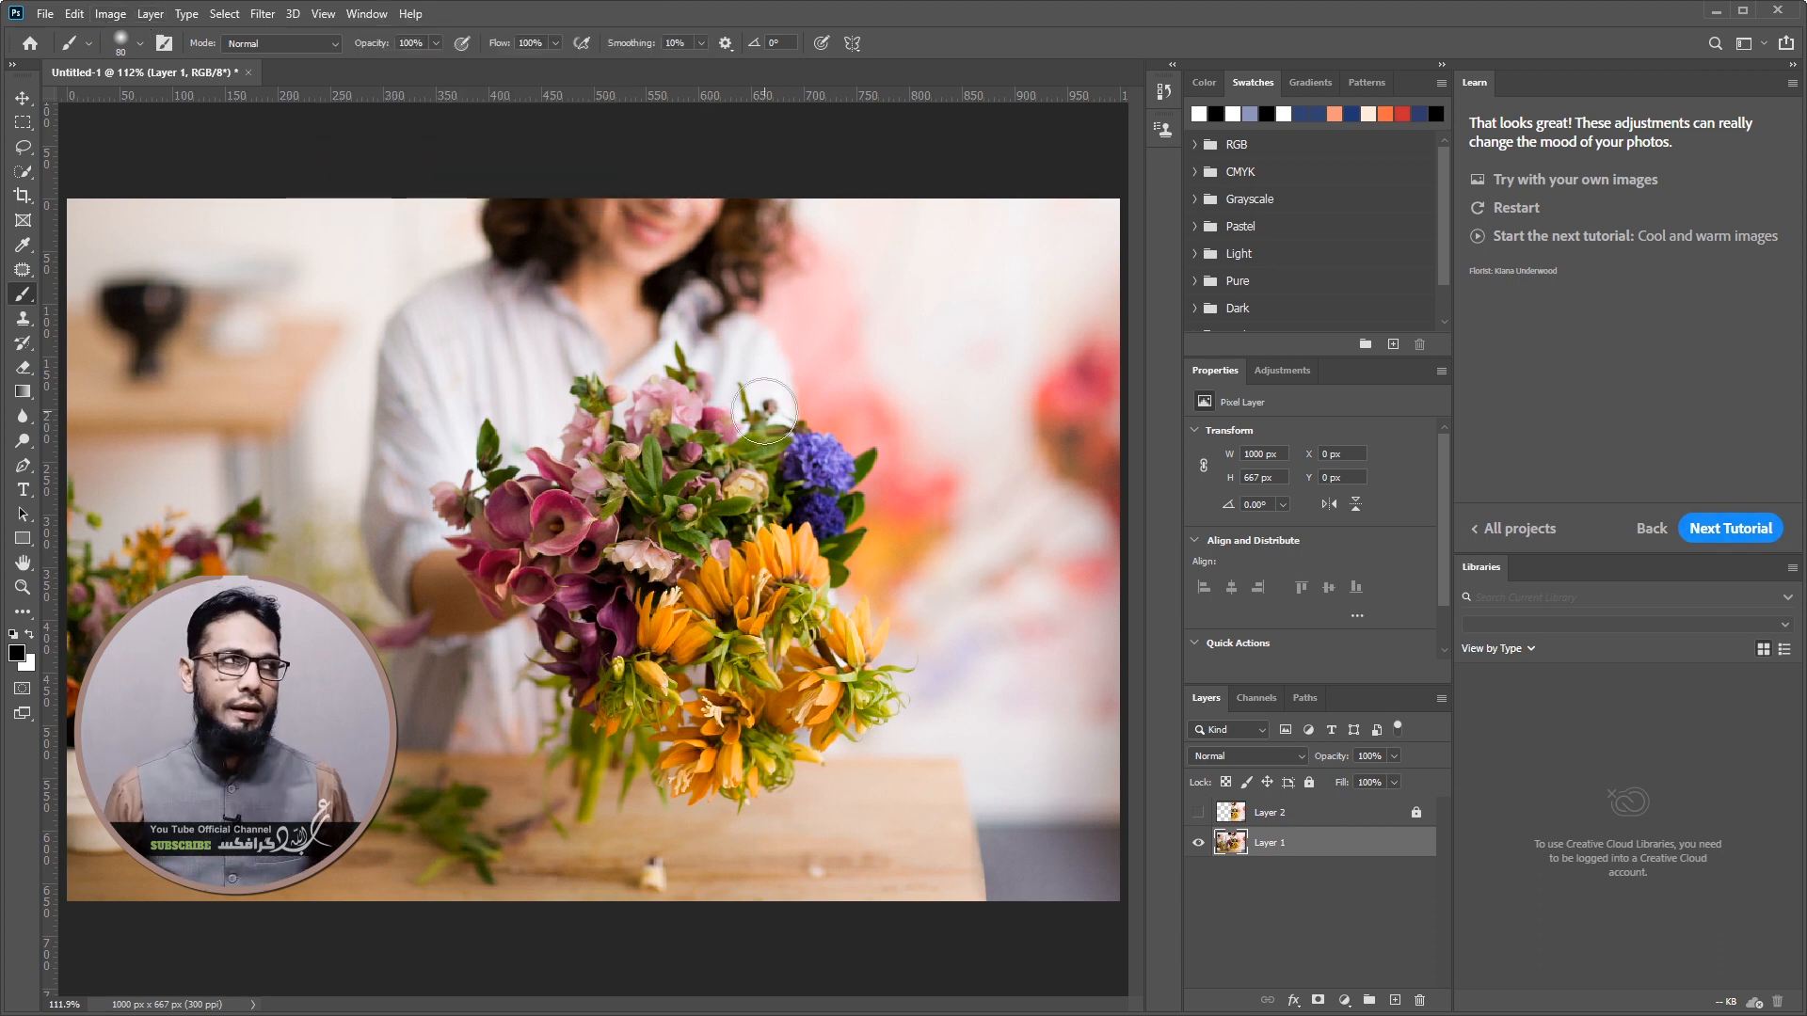
Open the photo of the hand holding a bouquet and unlock its background layer
click(45, 14)
click(64, 51)
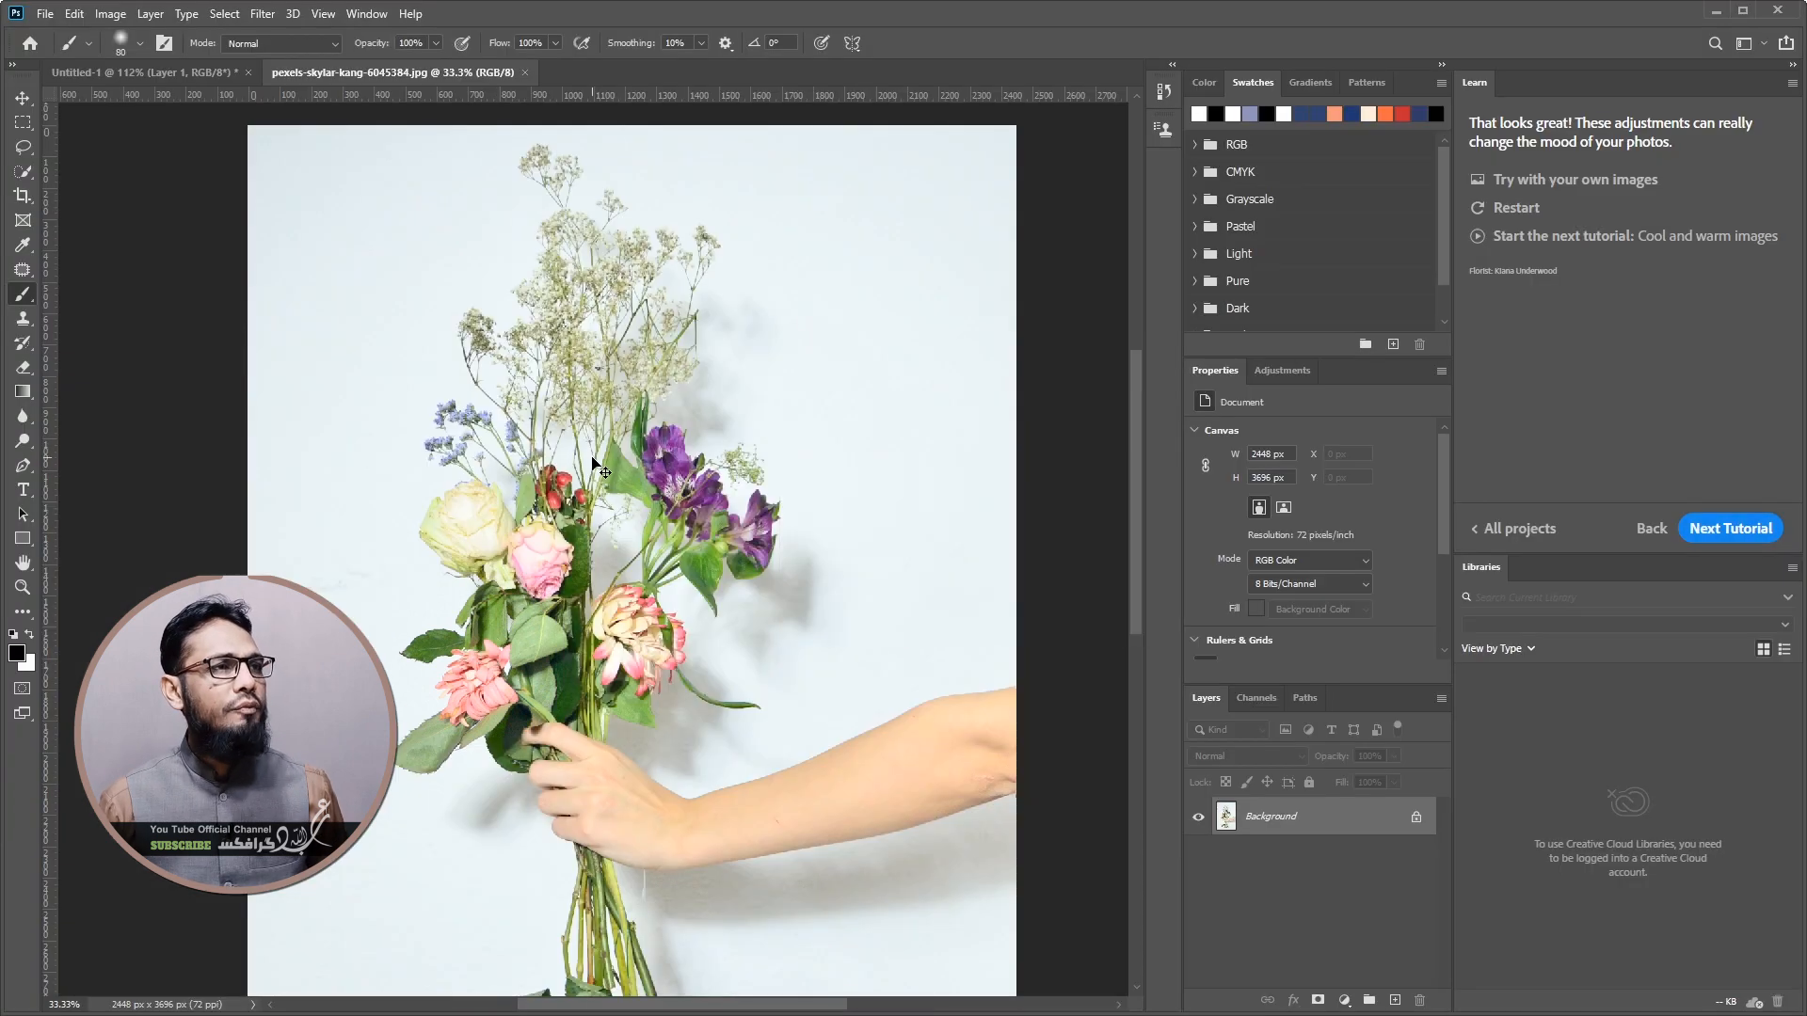
click(1416, 819)
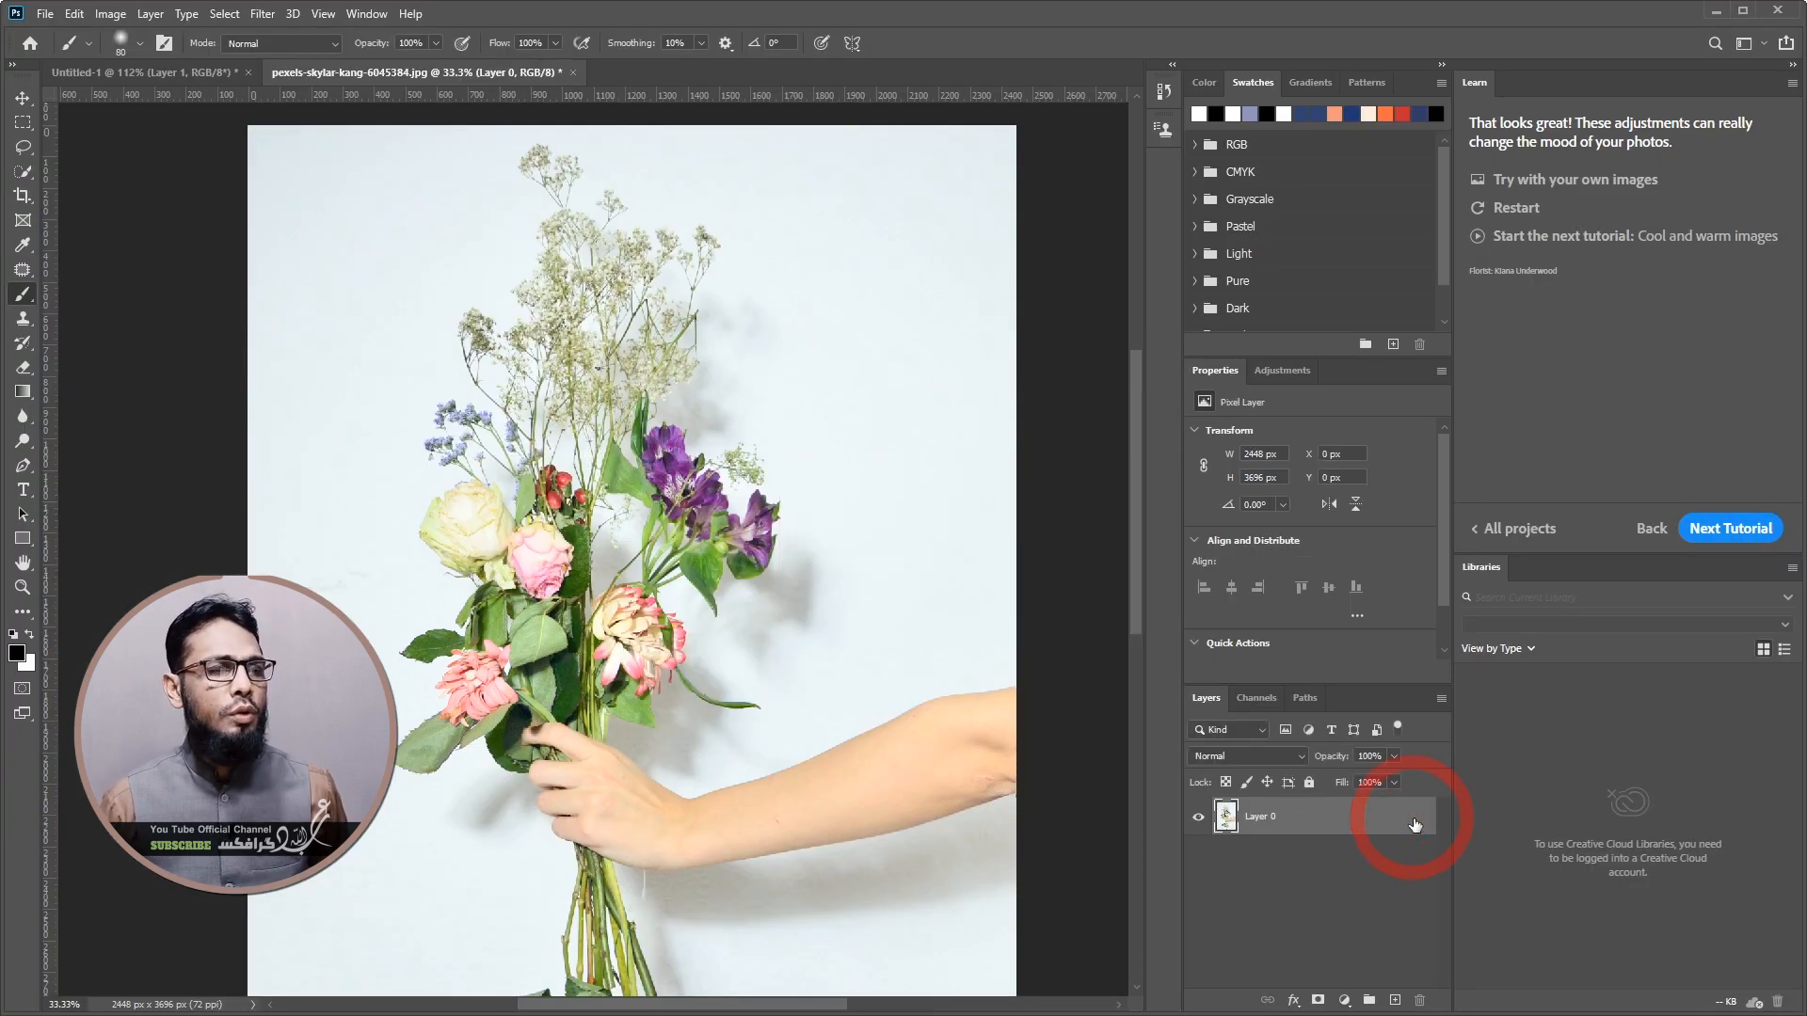
Add a Vibrance adjustment layer with default settings above the bouquet photo
click(155, 16)
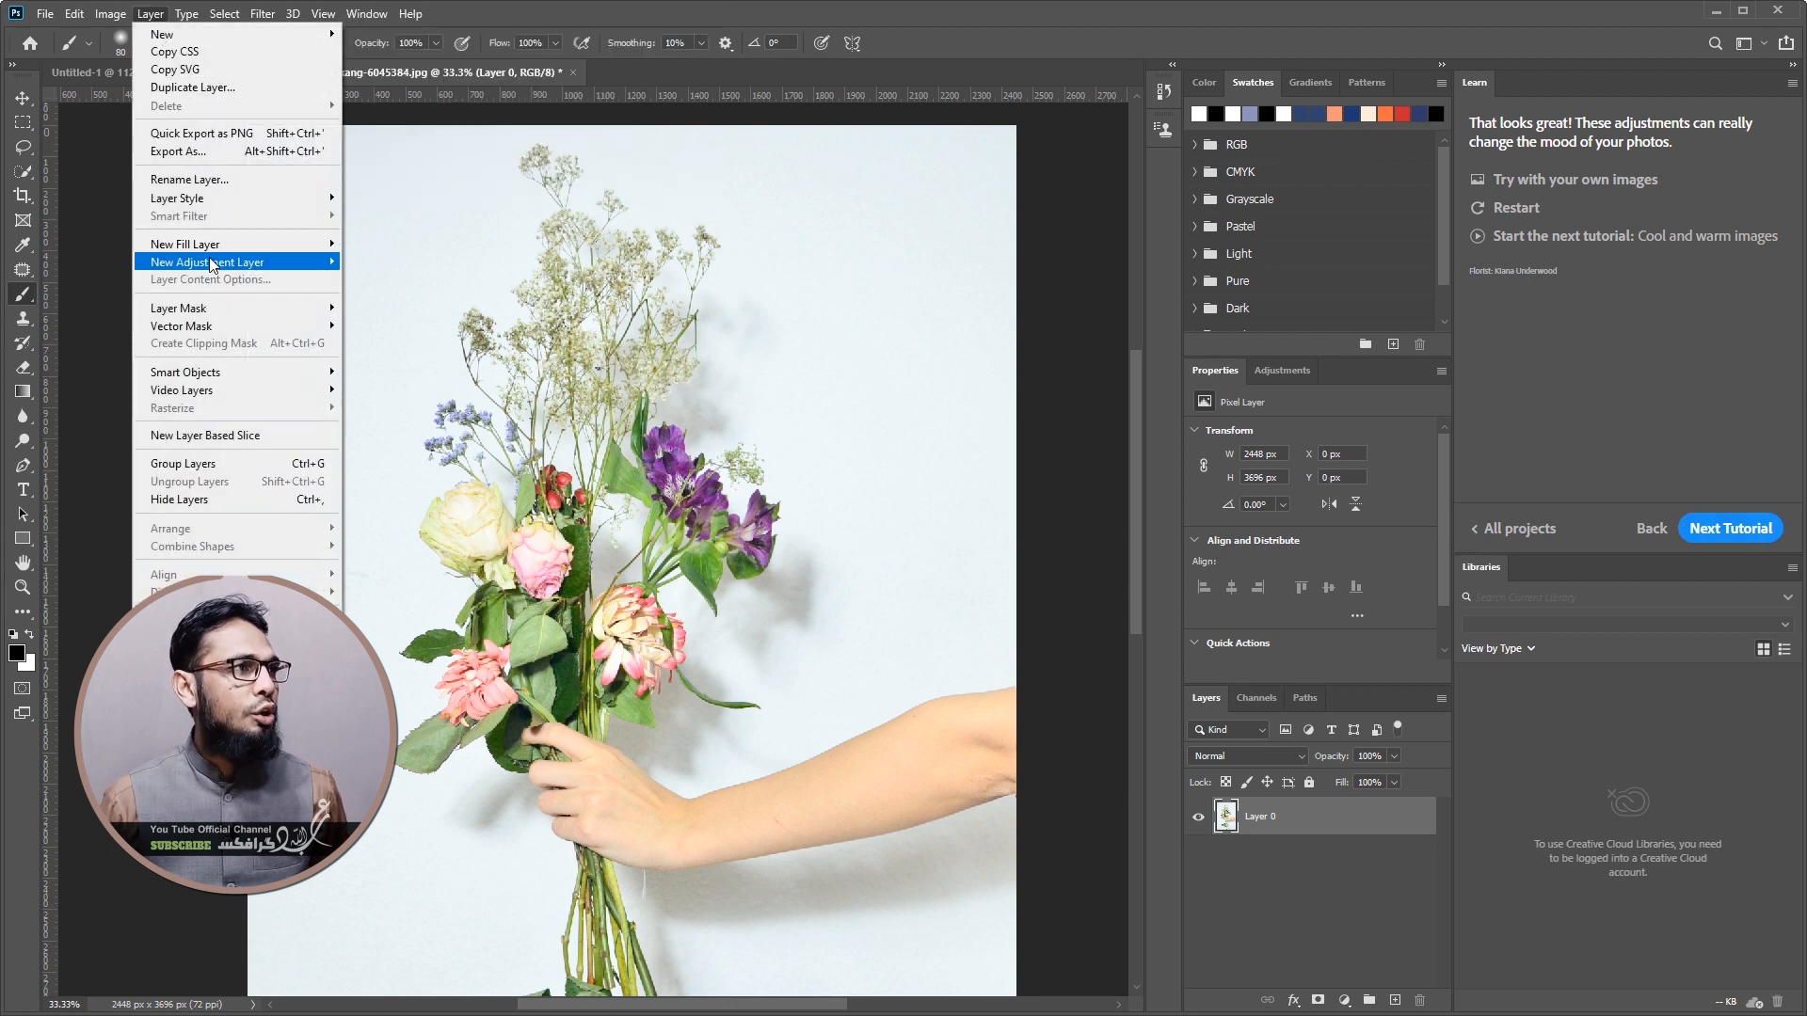
mouse_move(212, 266)
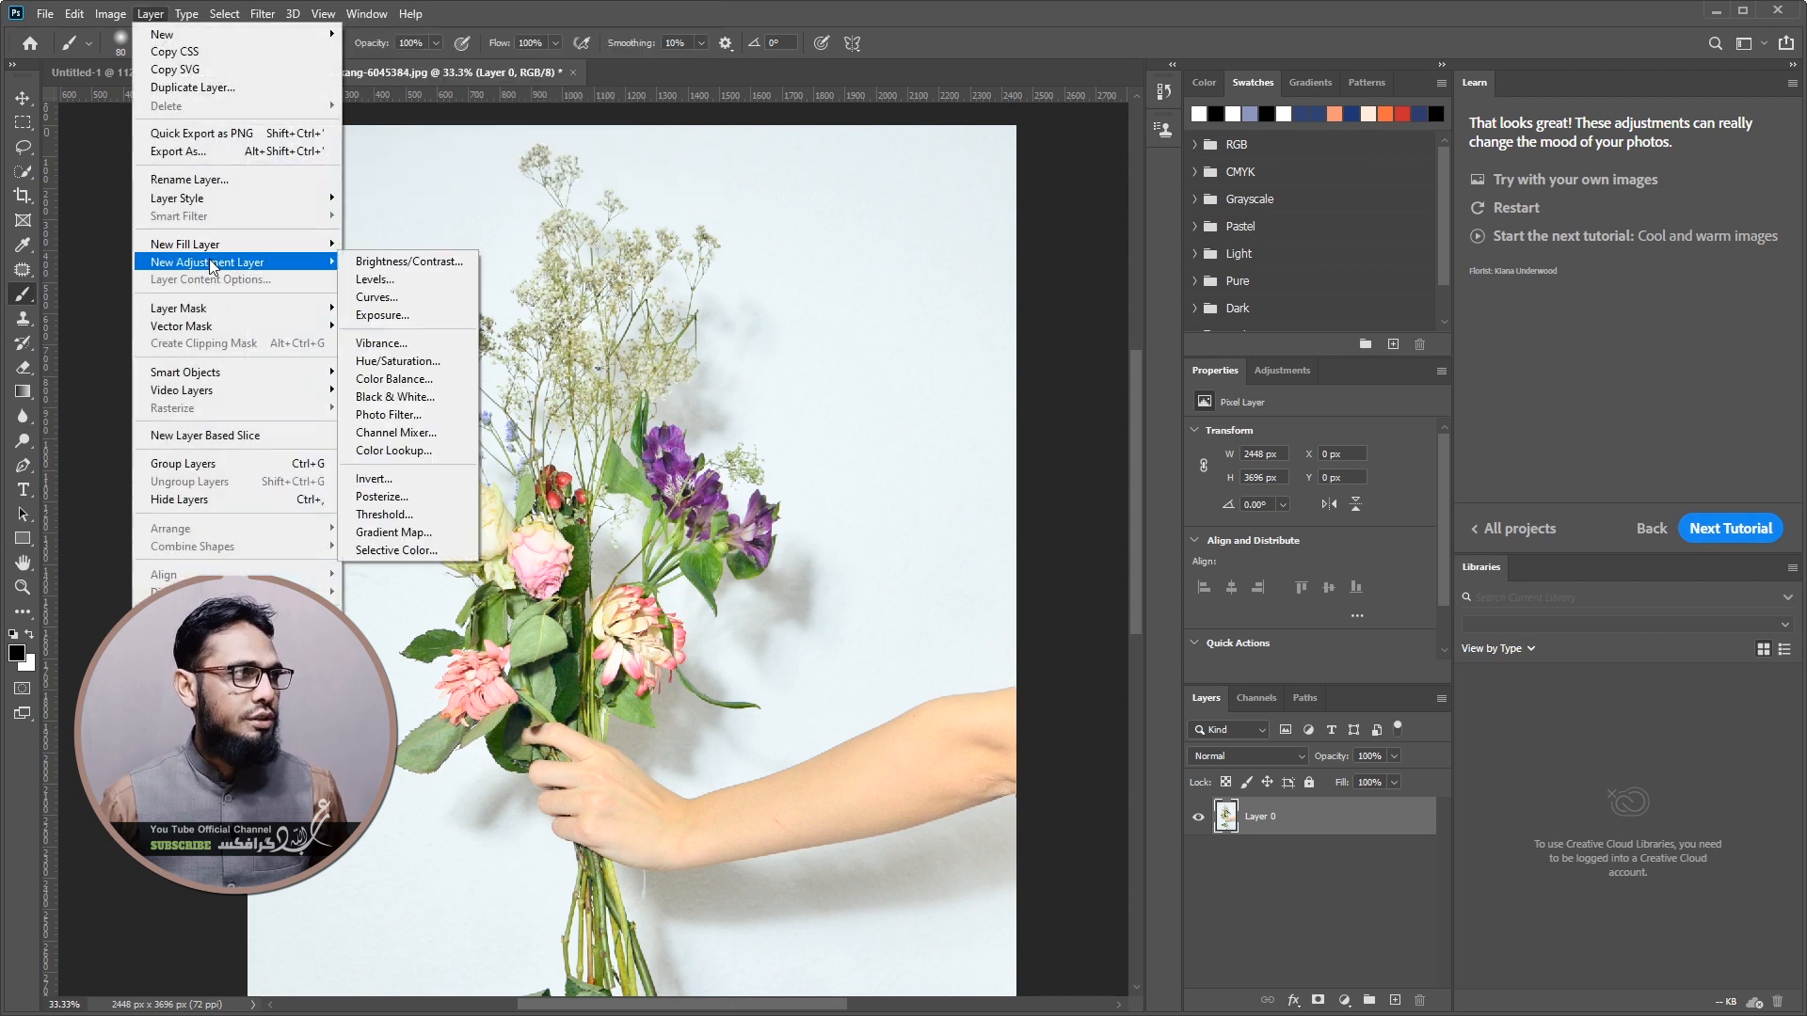
click(399, 347)
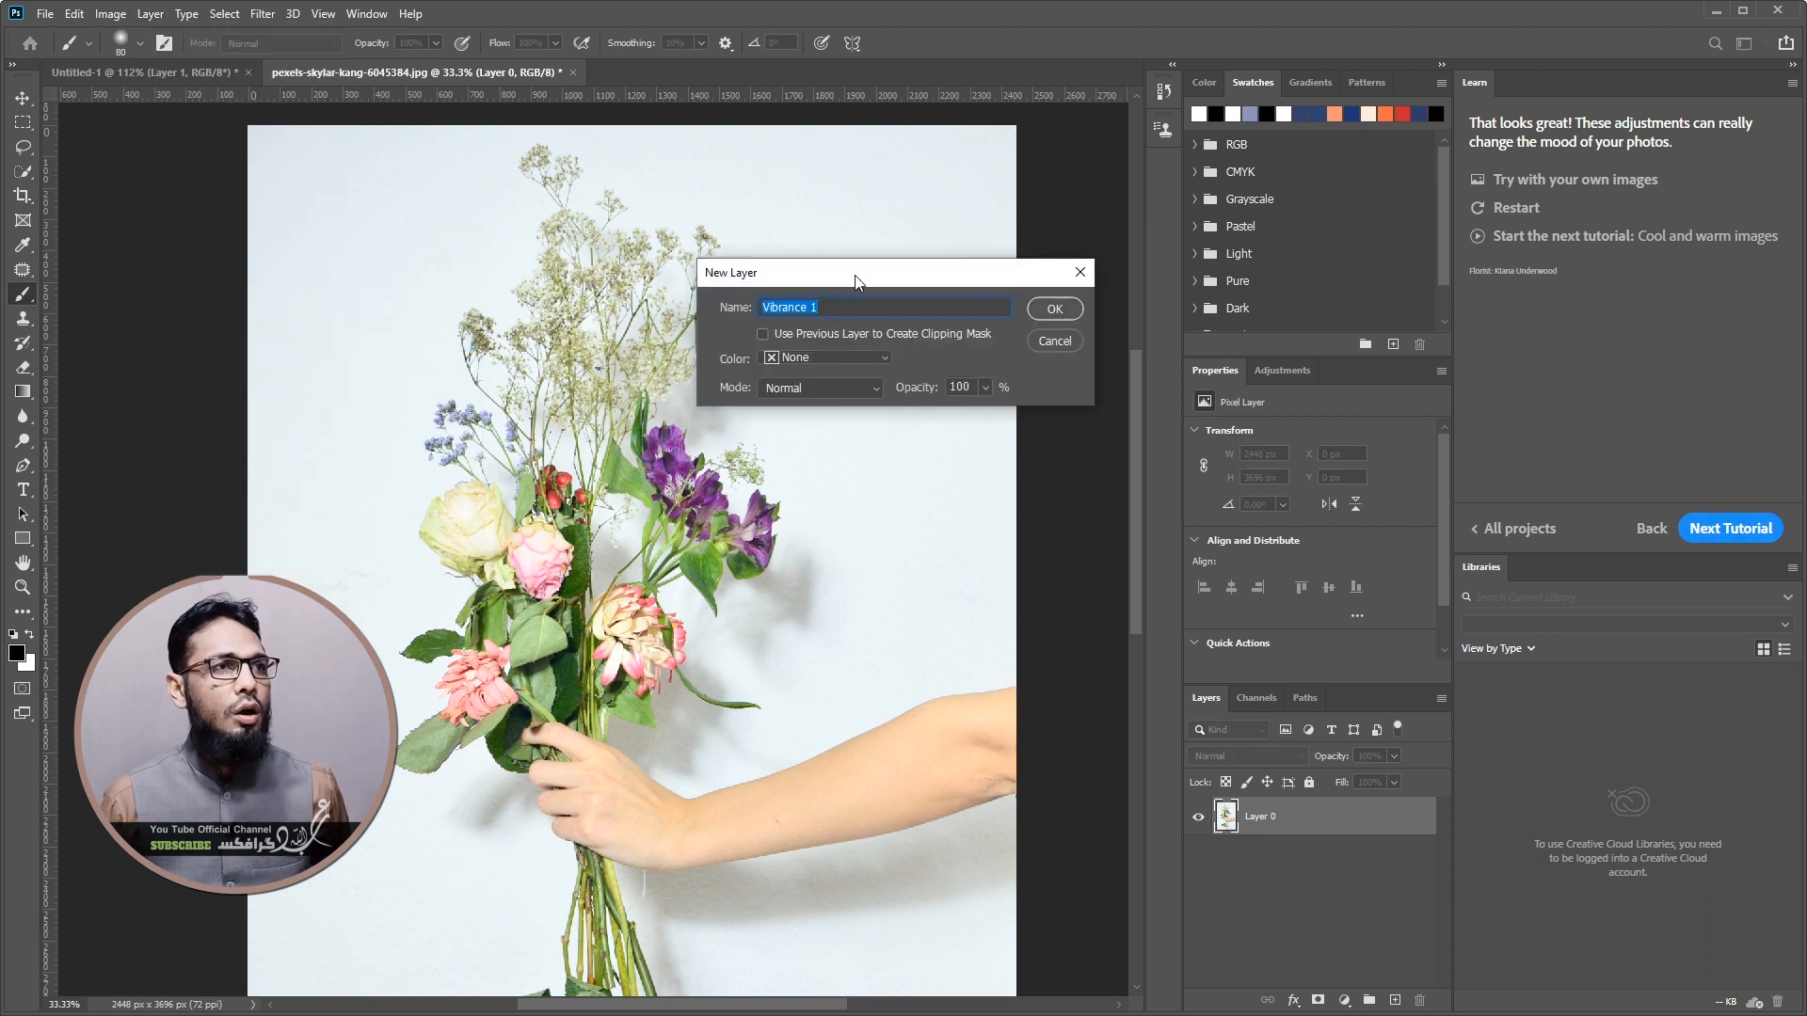
click(1064, 311)
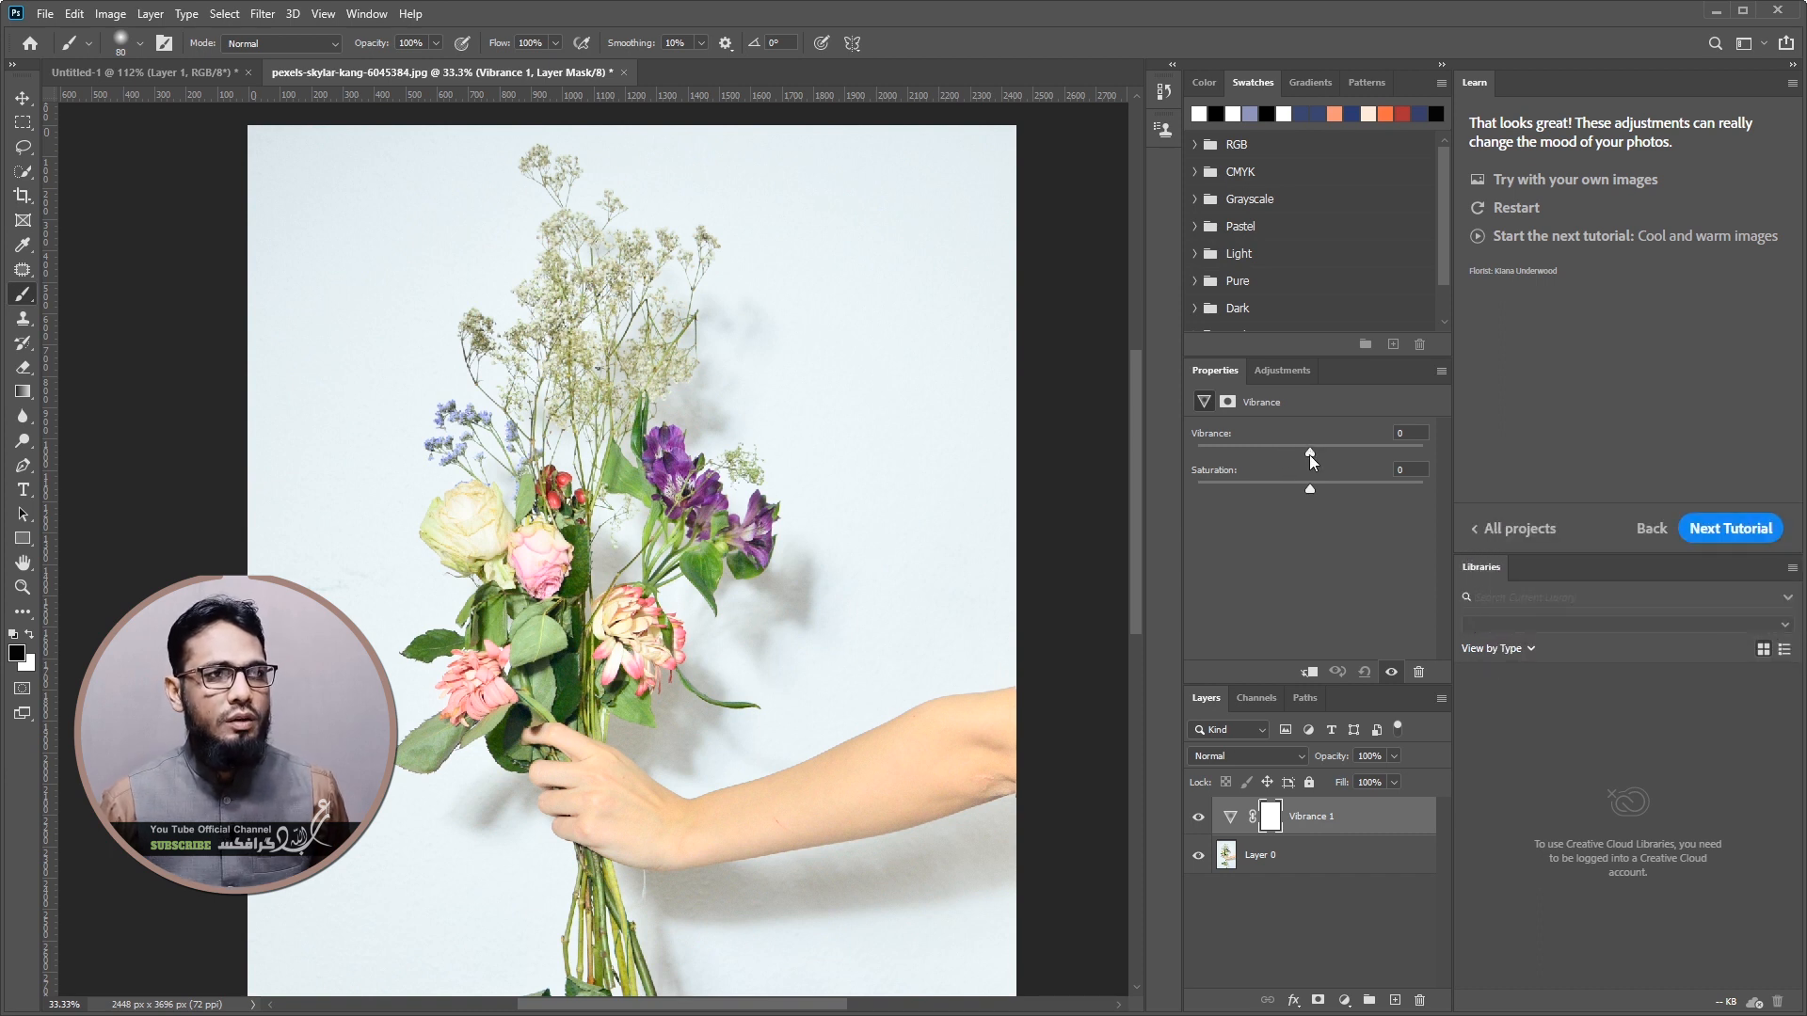
Try vibrance values of +50 and -6 on the bouquet photo and reset the vibrance to 0
drag(1310, 455, 1334, 451)
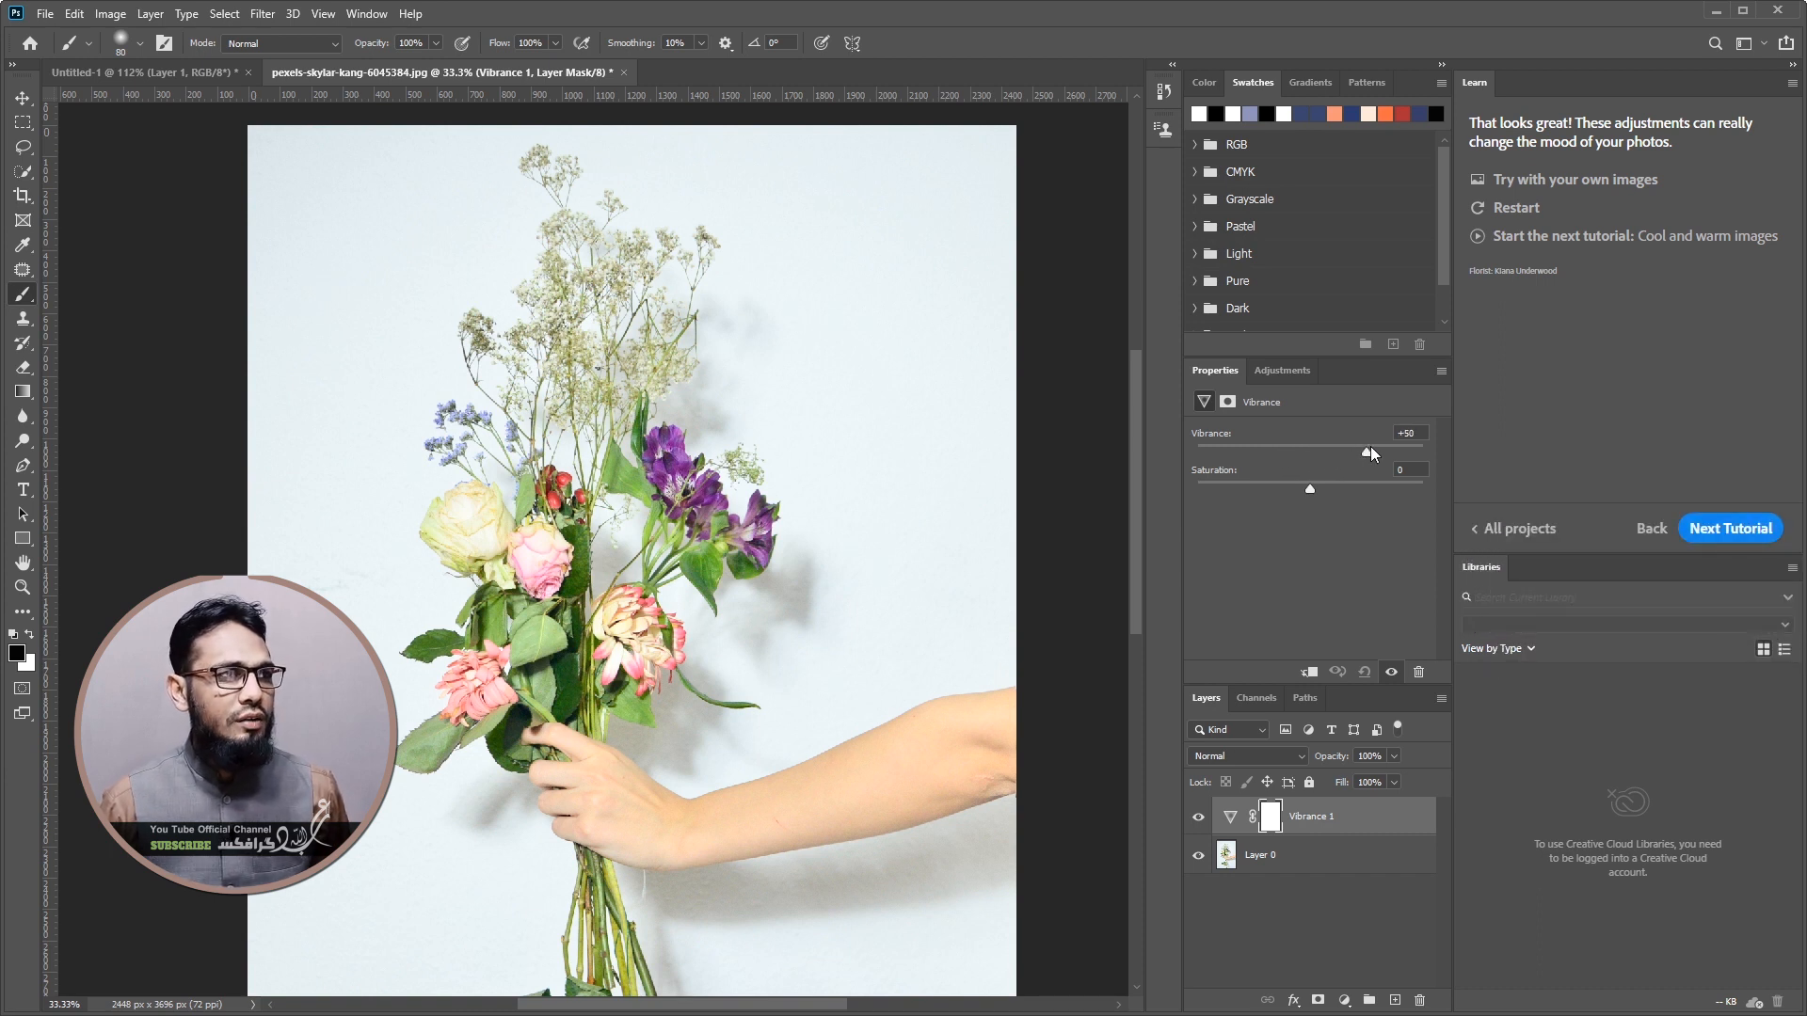
drag(1369, 460, 1303, 453)
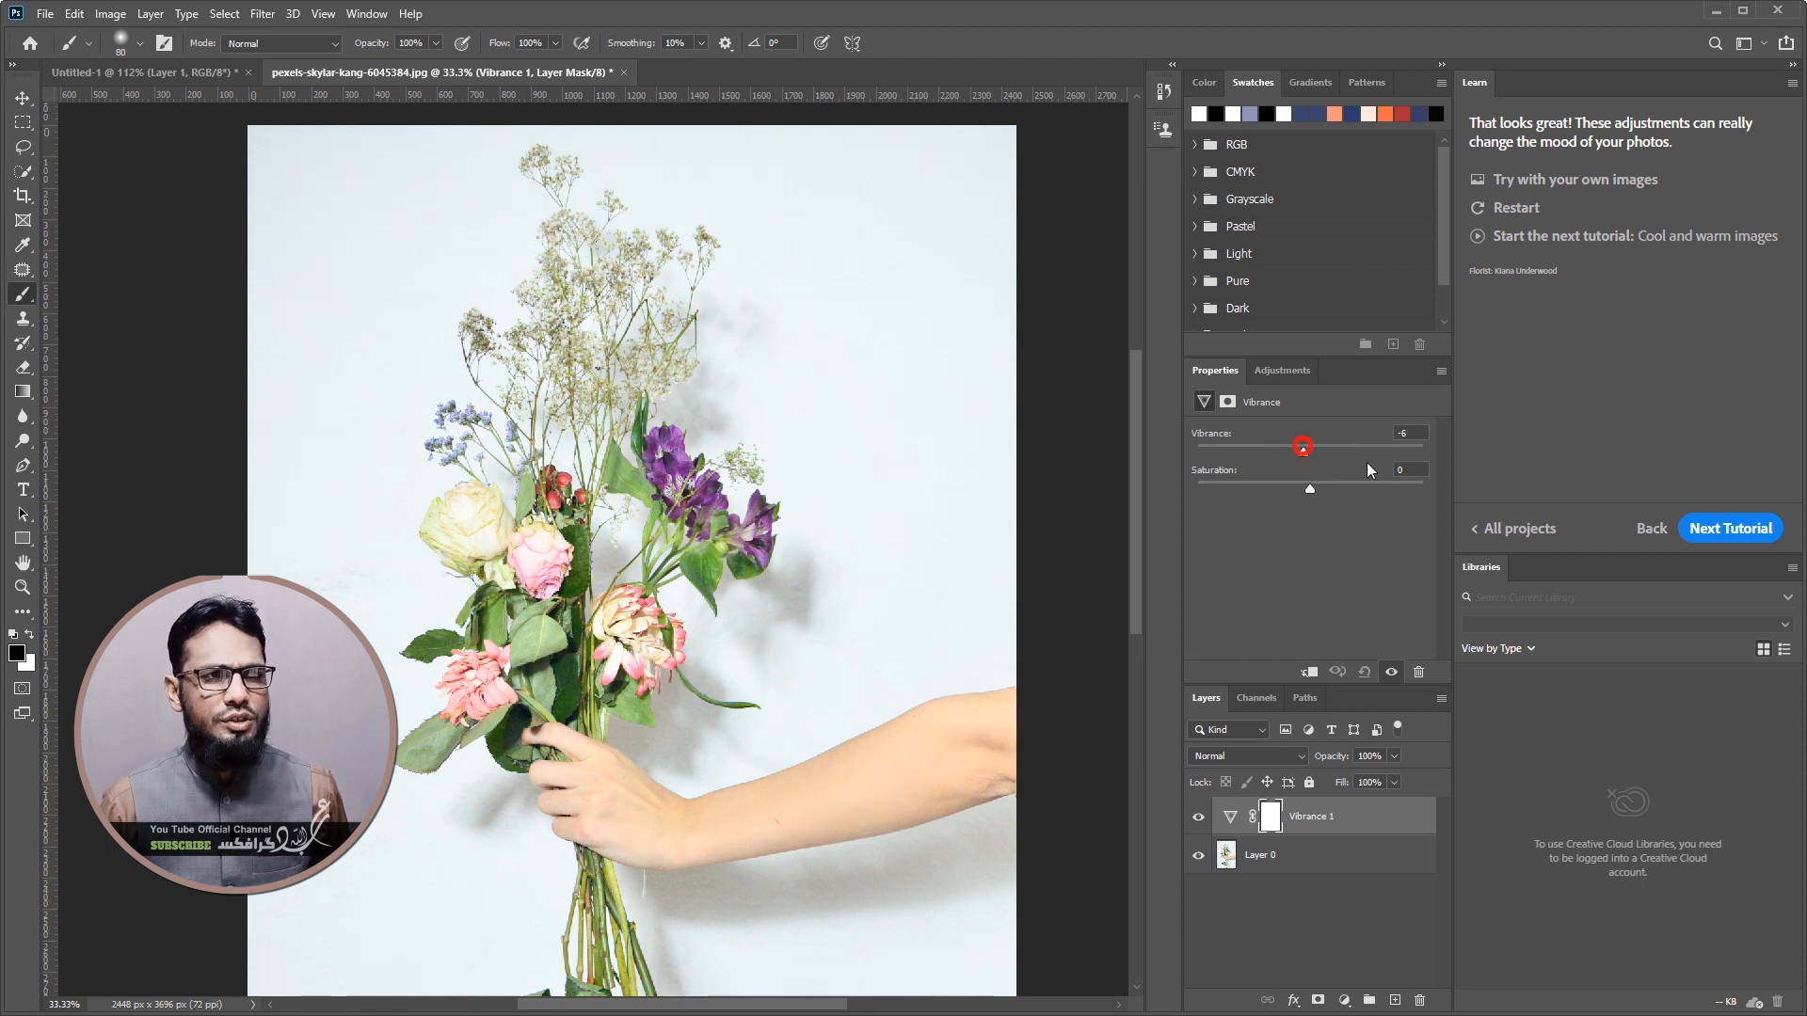
text(0)
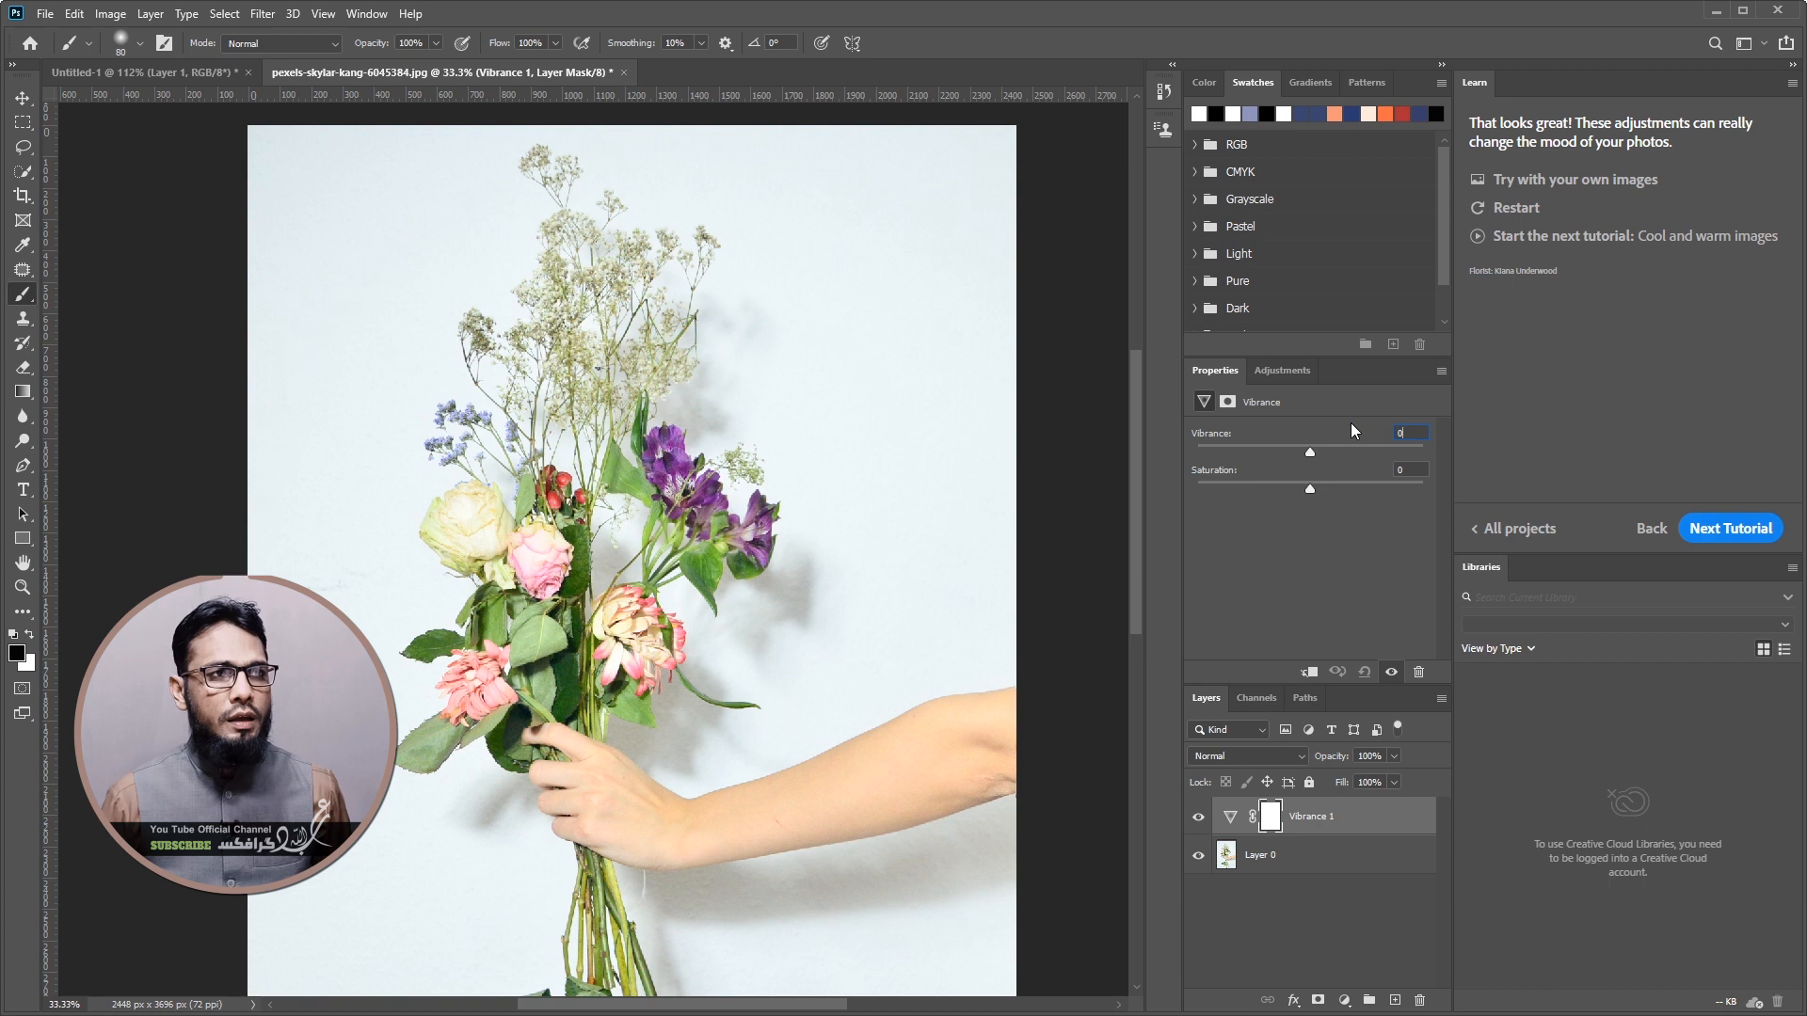
Try raising the saturation to +10 and to a stronger value on the bouquet photo, resetting it to 0 each time
mouse_move(1312, 490)
mouse_down()
mouse_move(1341, 489)
mouse_move(1321, 477)
mouse_up()
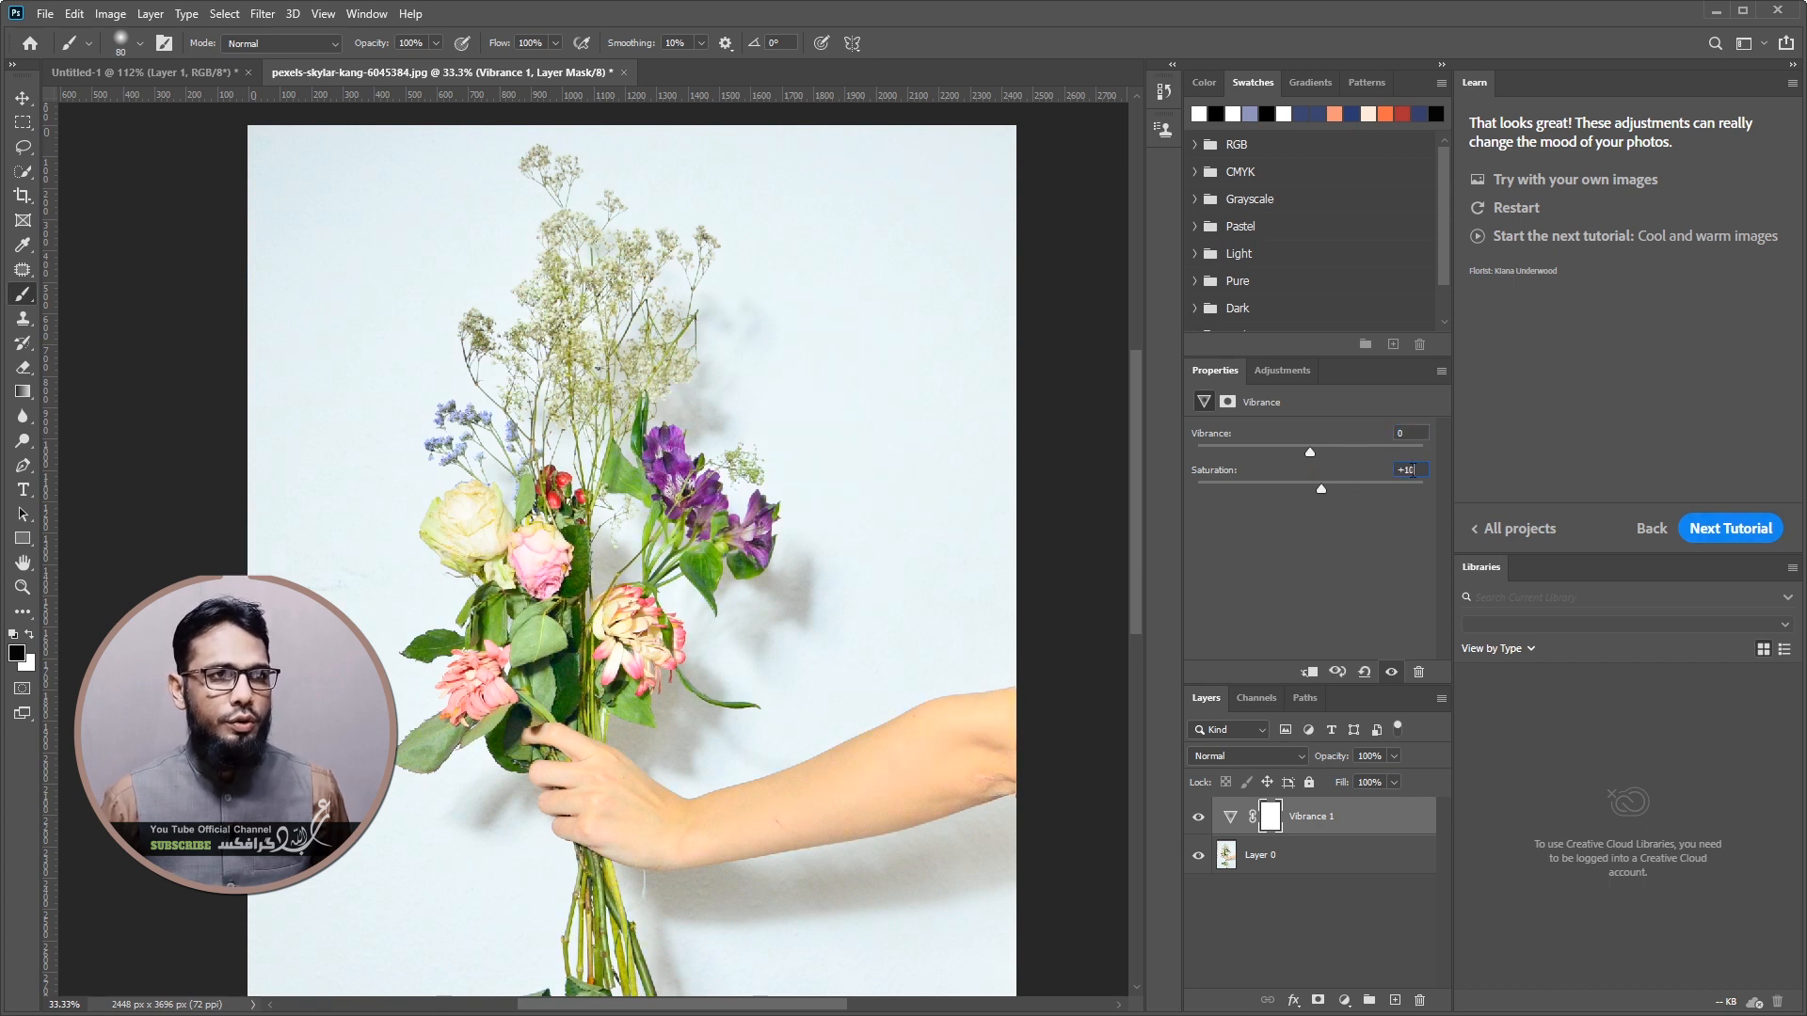
text(0)
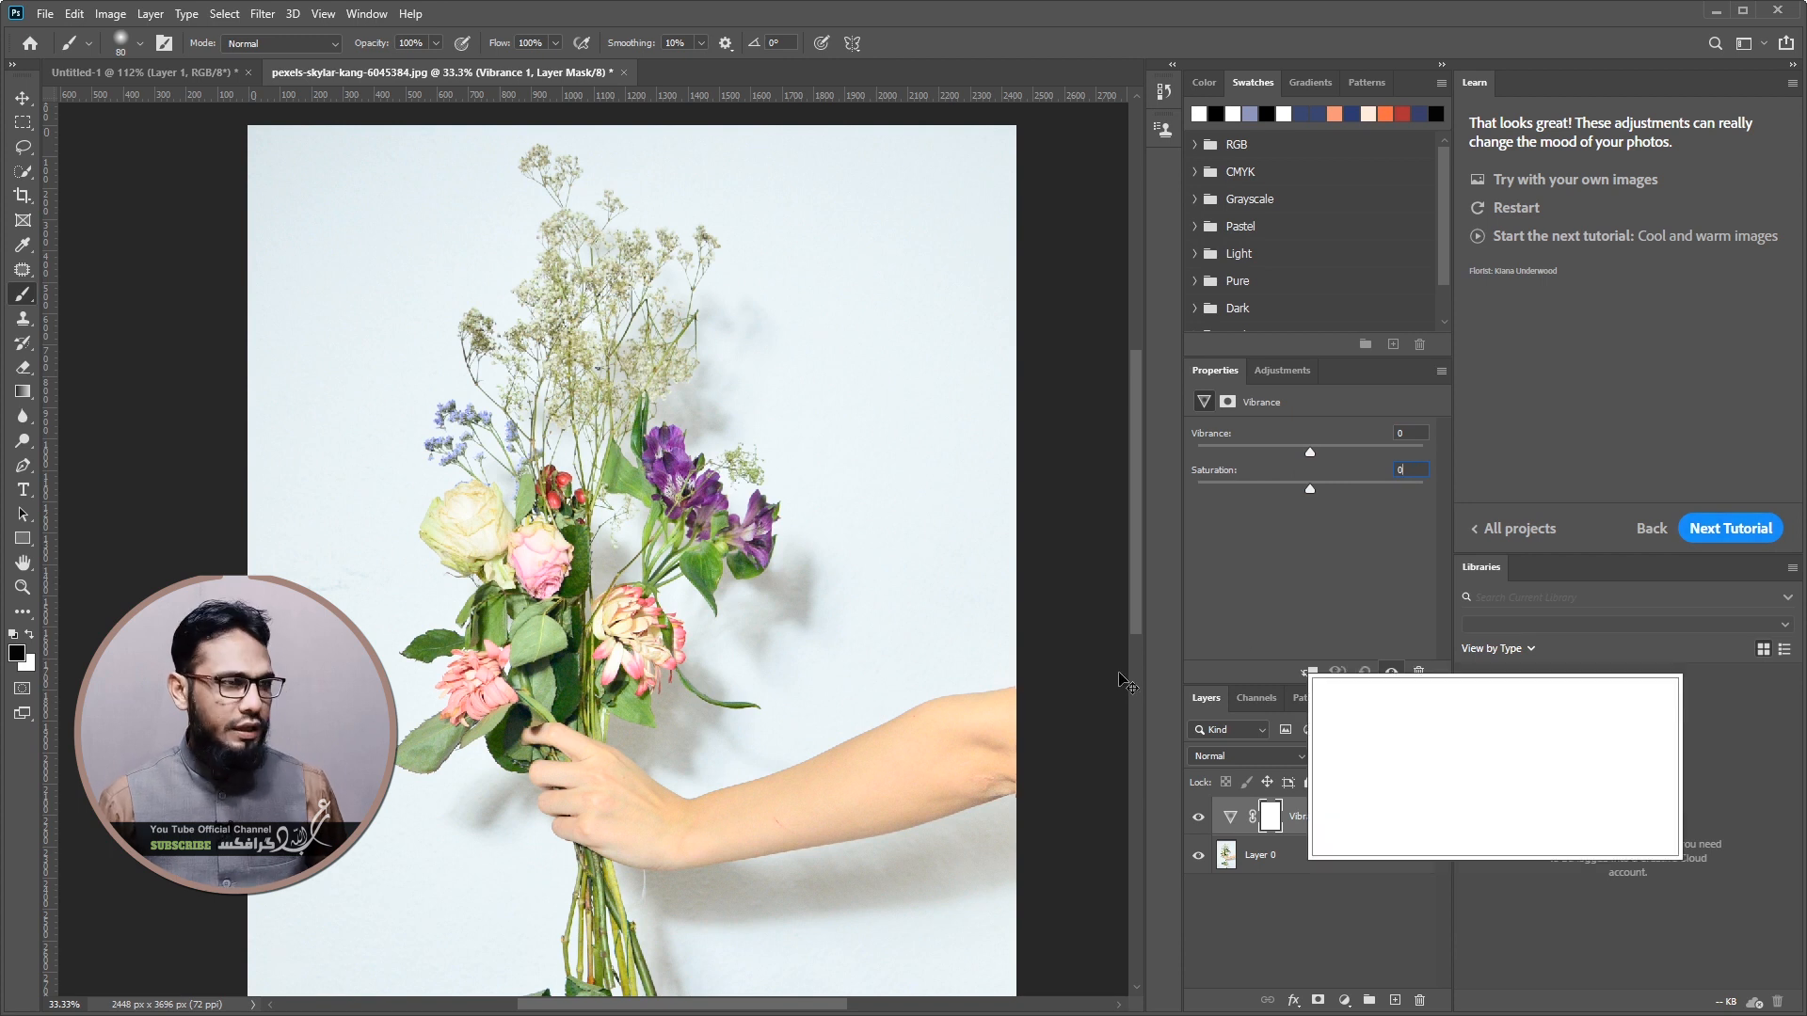
key(ctrl+w)
click(977, 386)
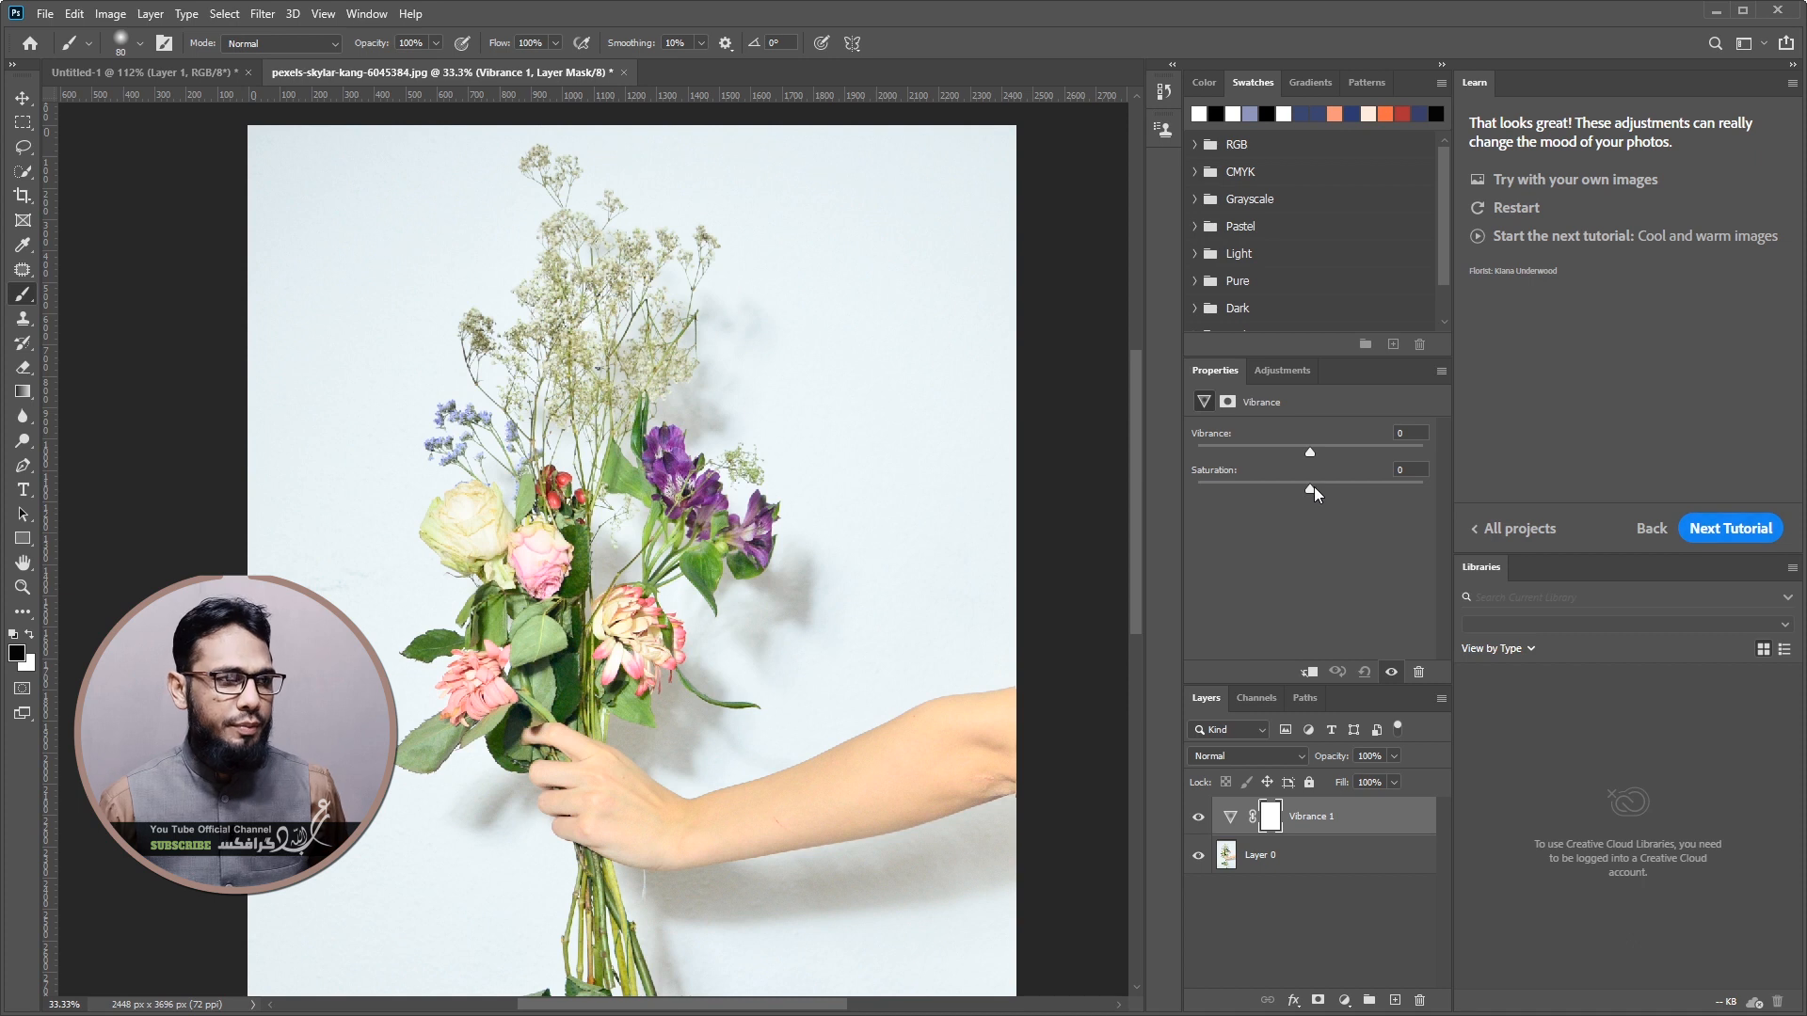
drag(1312, 488, 1375, 460)
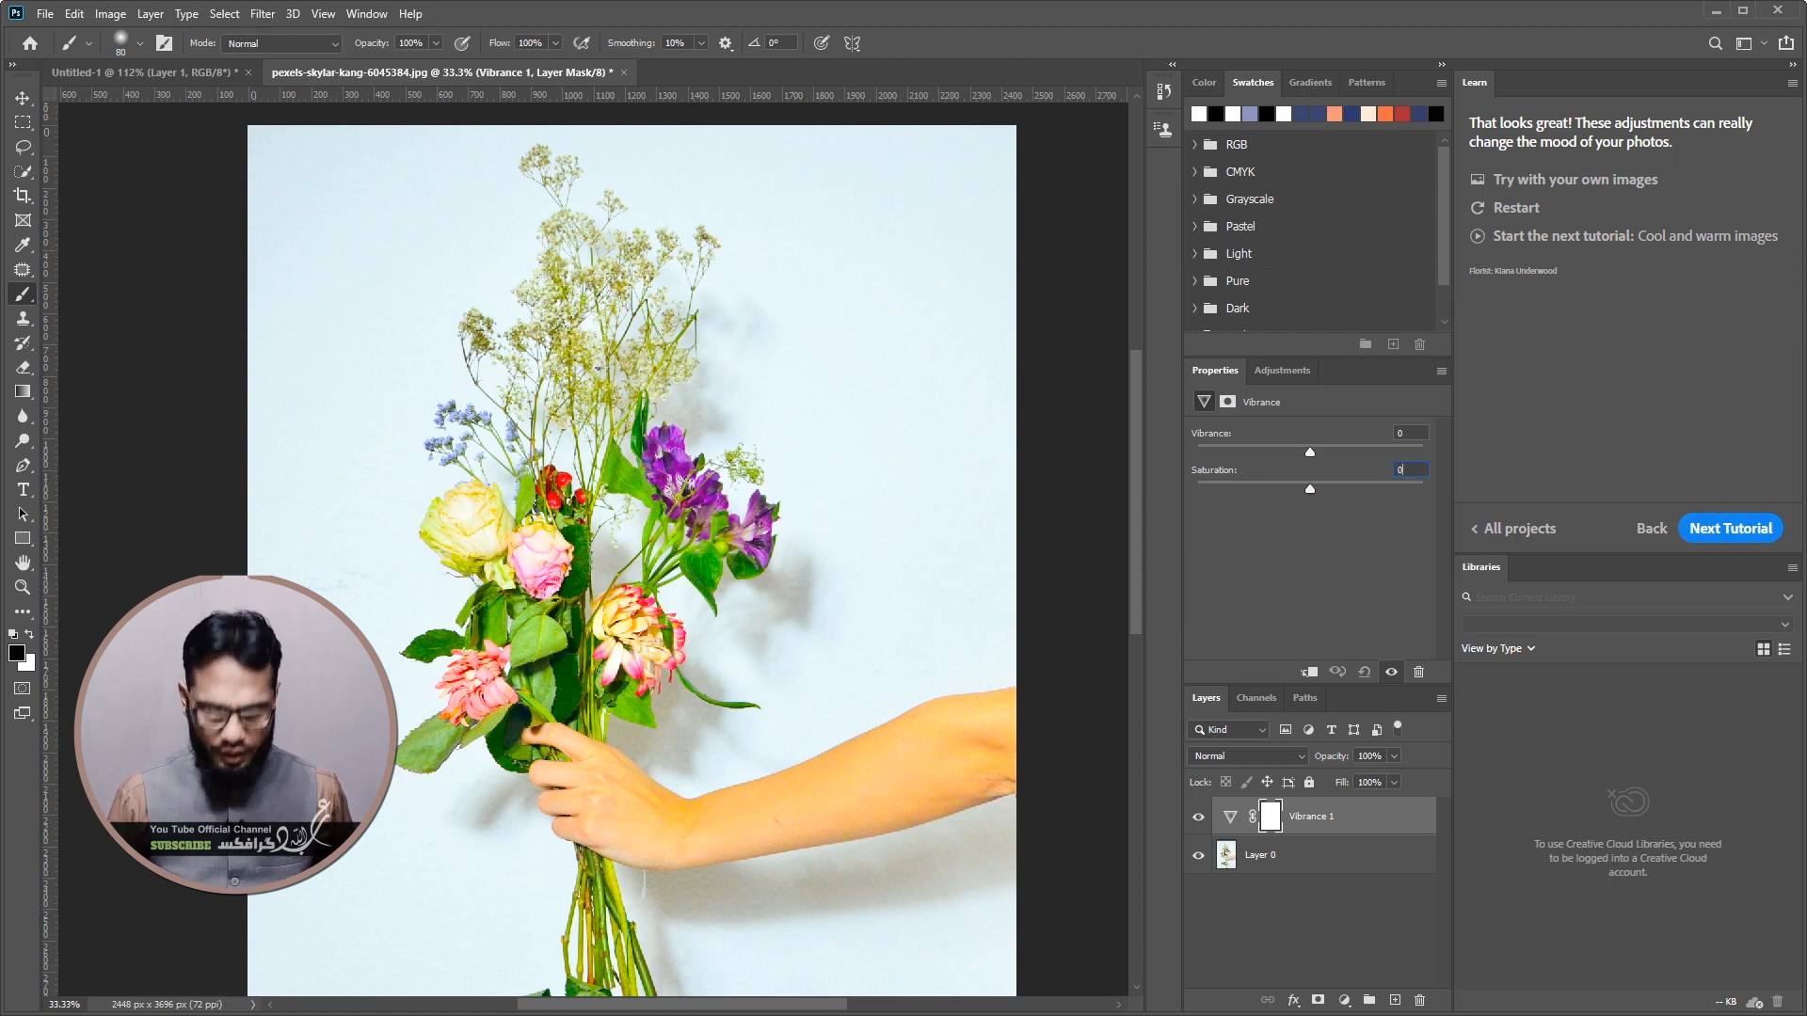
text(0)
key(Return)
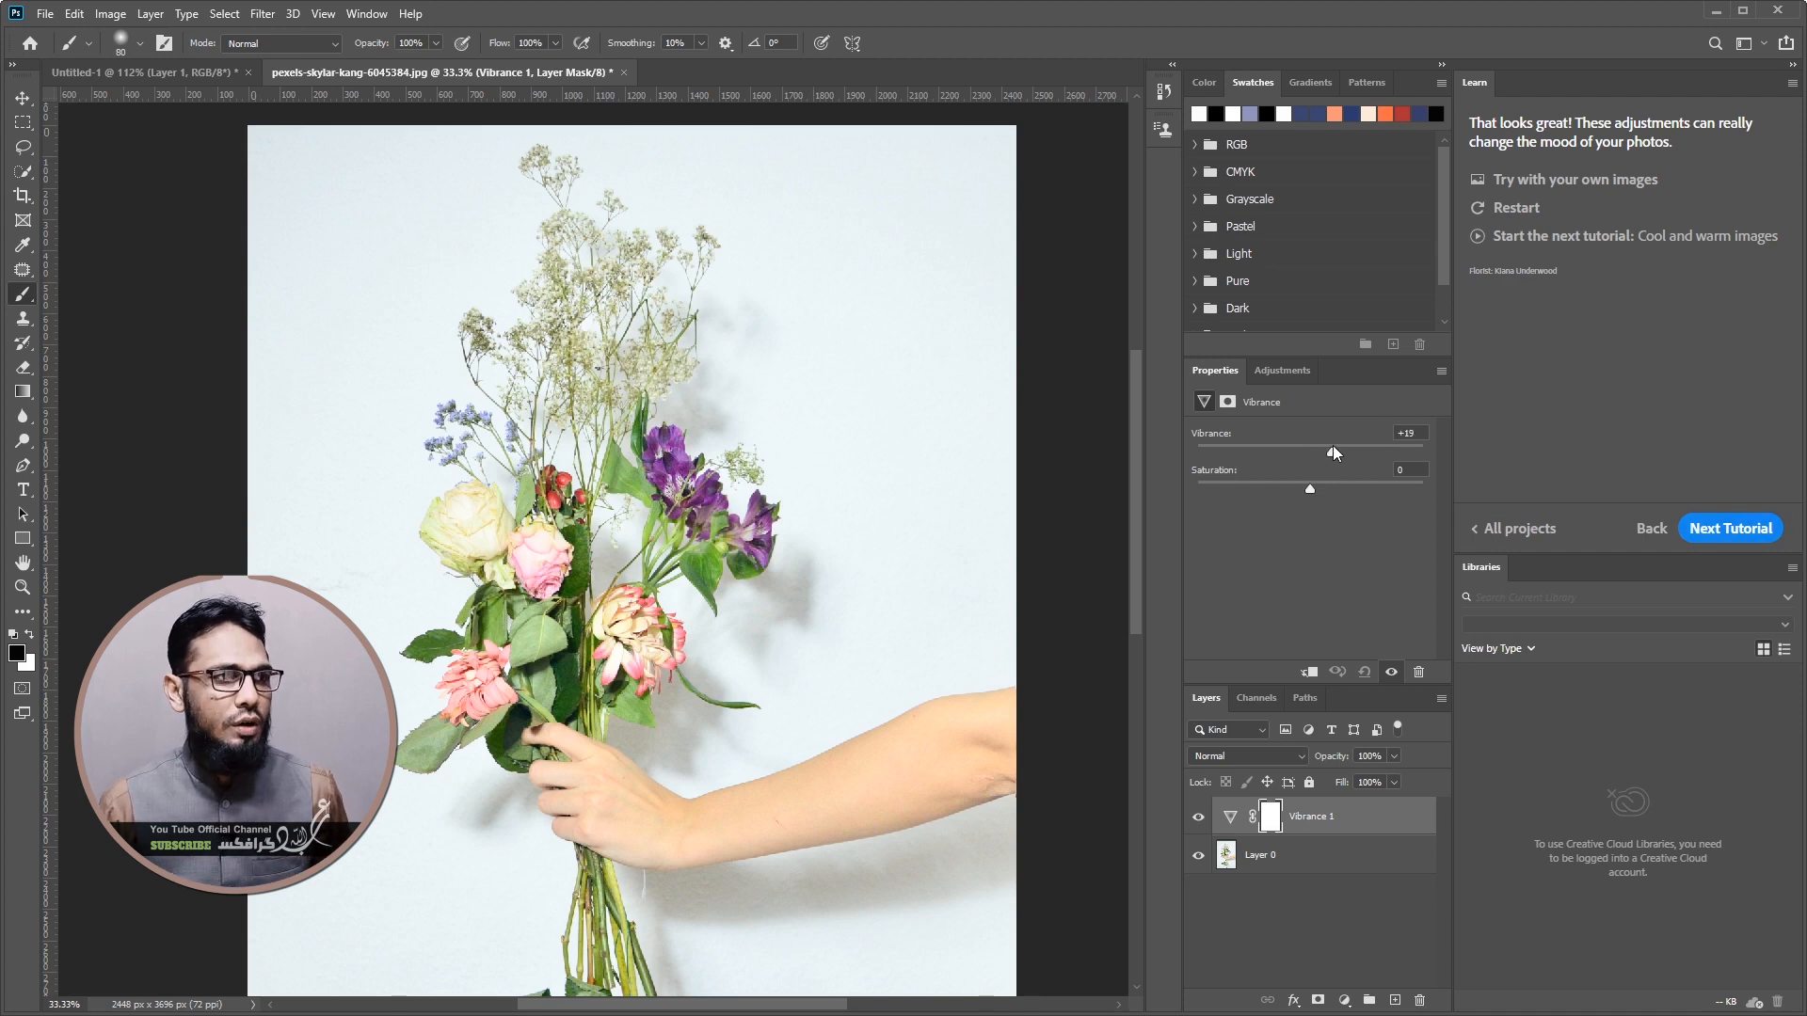
Set the vibrance to +68 and toggle the Vibrance layer's visibility off and on to compare before and after
drag(1359, 441, 1365, 440)
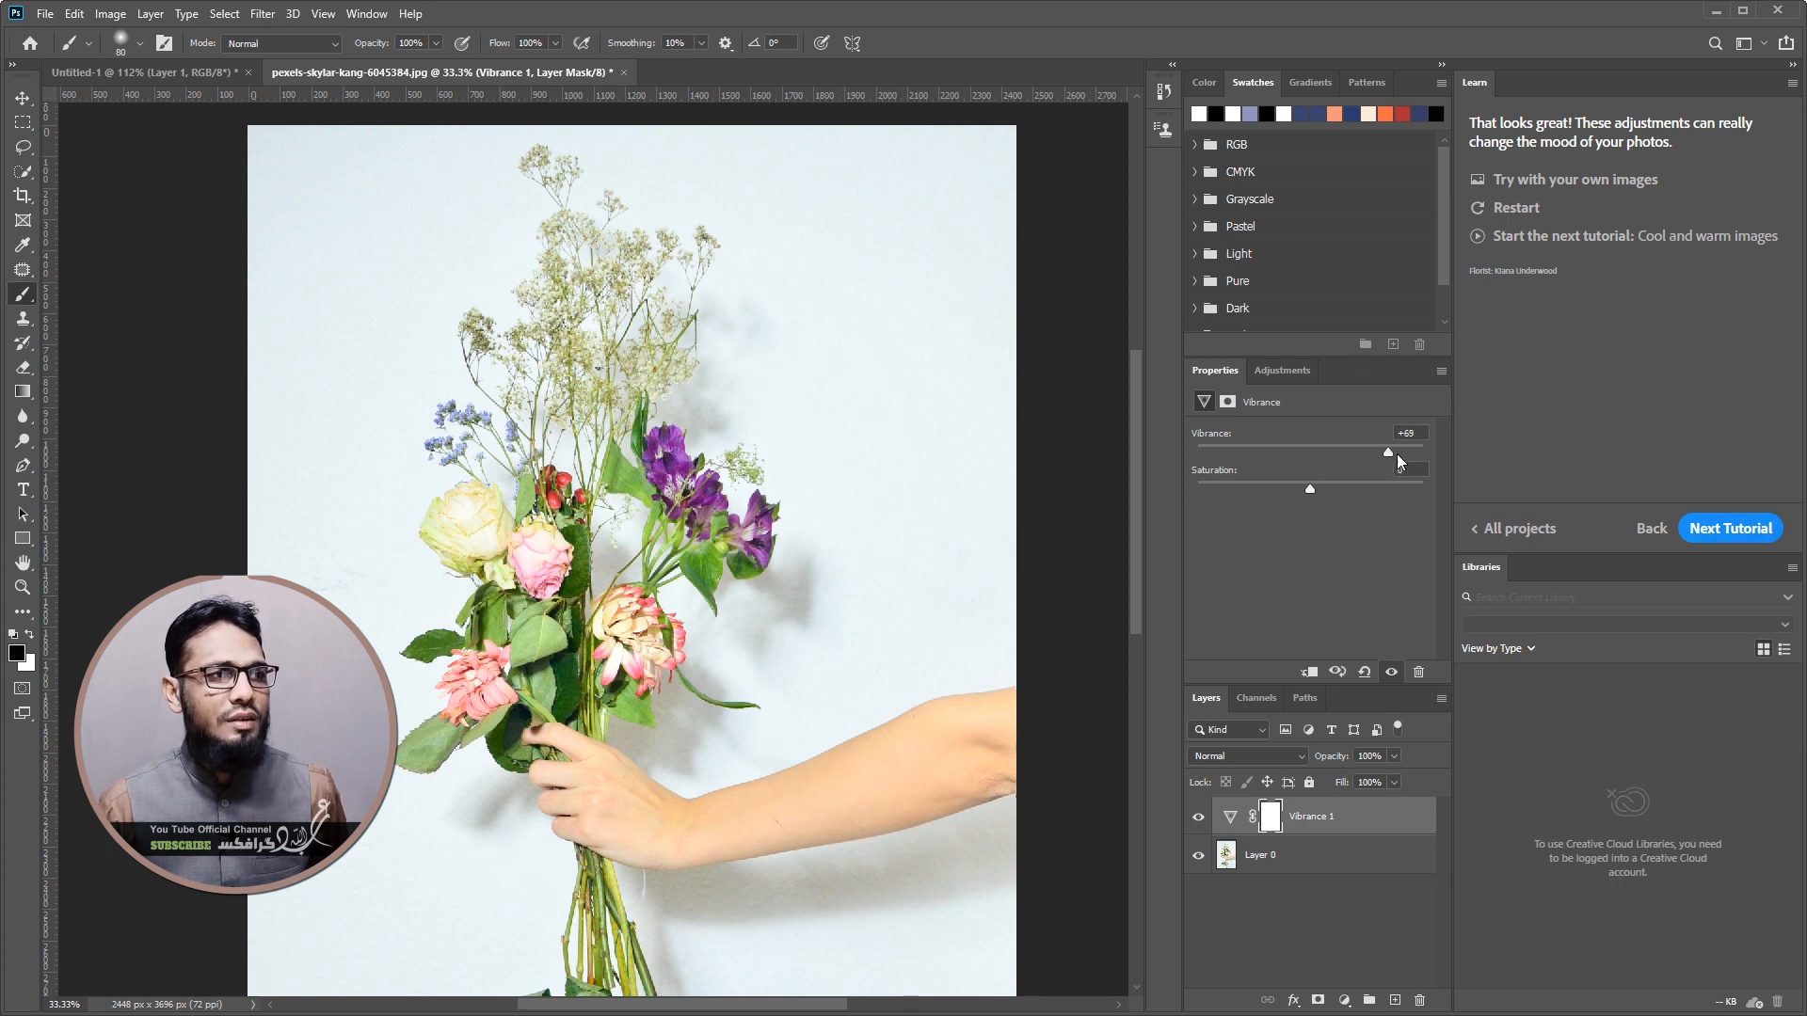
drag(1372, 449, 1391, 450)
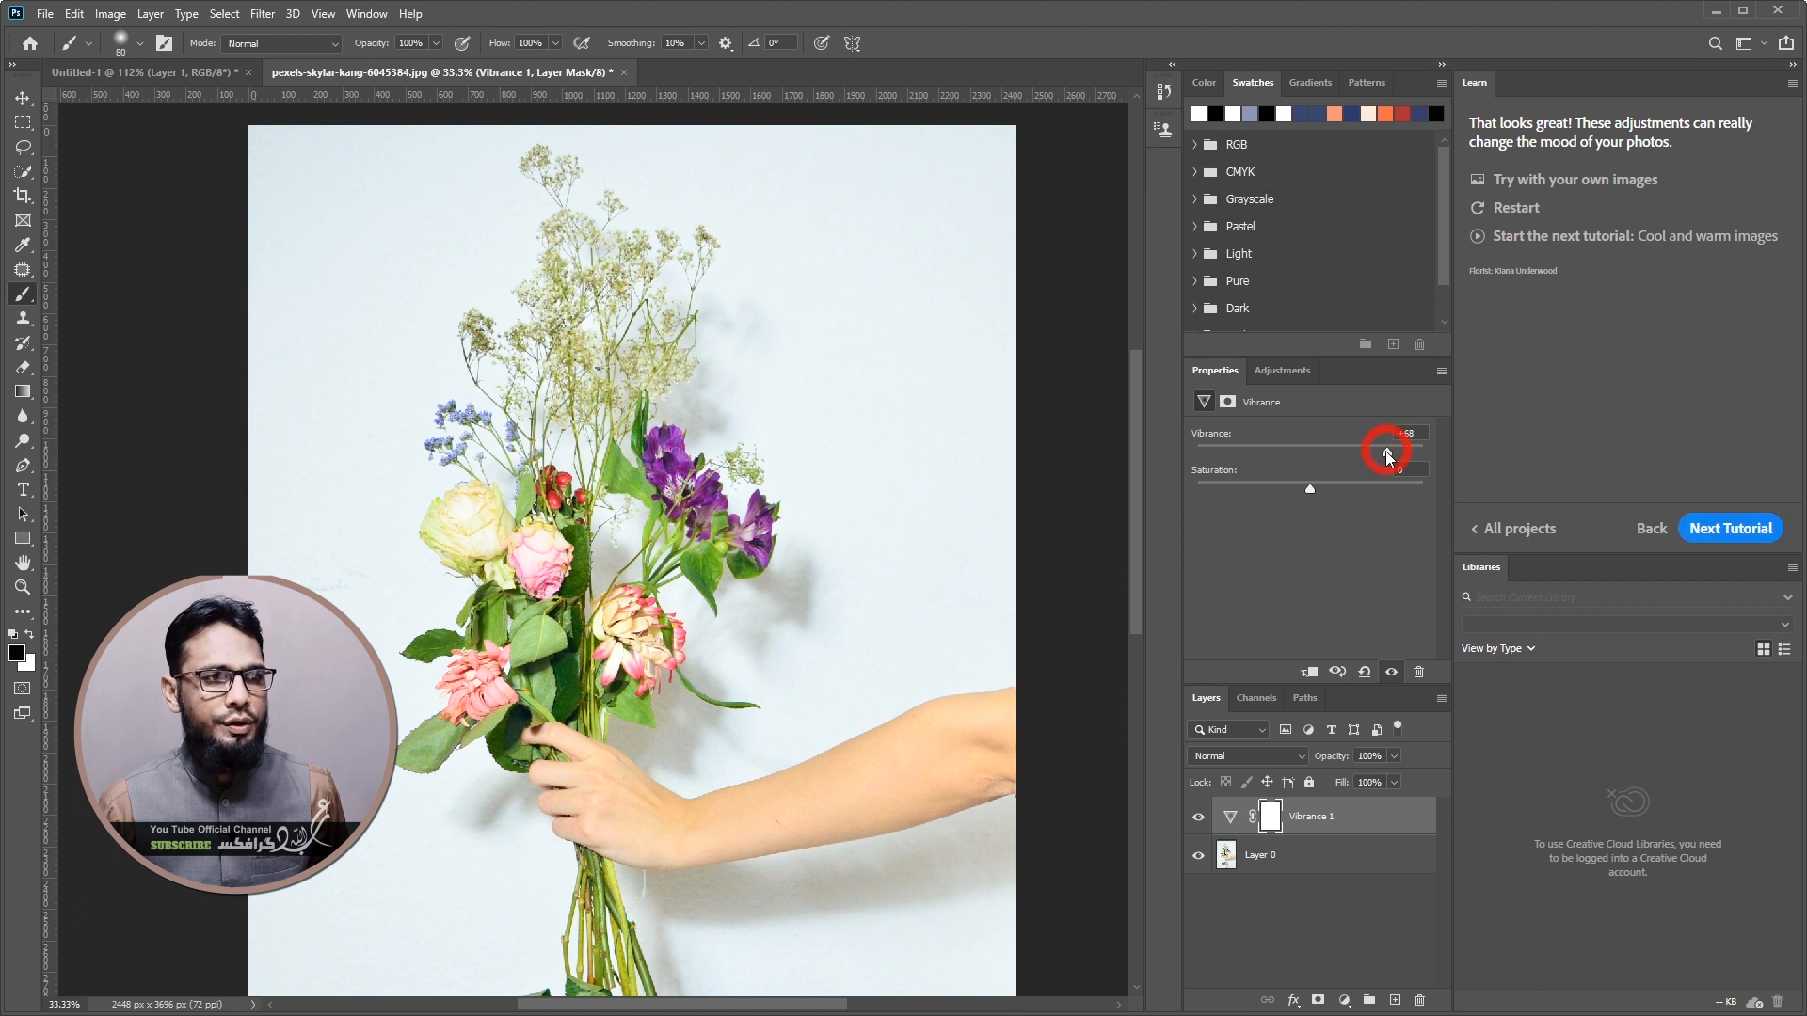
click(1199, 820)
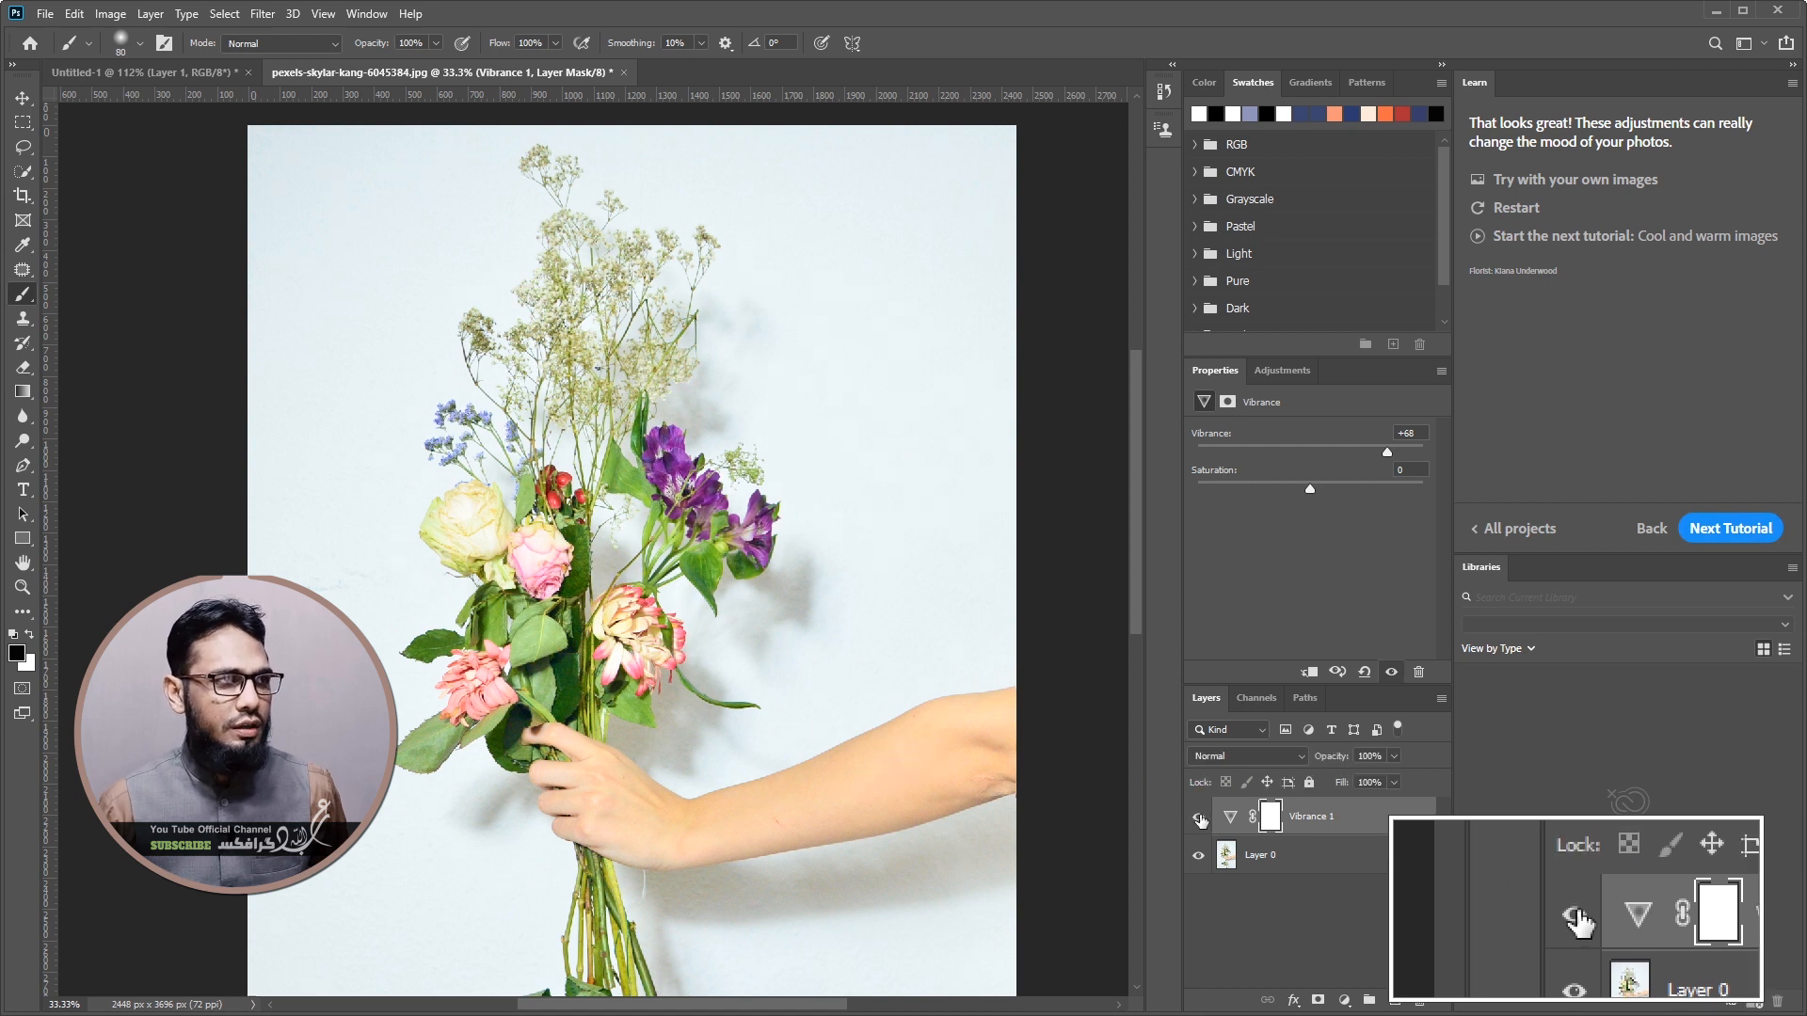
click(1200, 818)
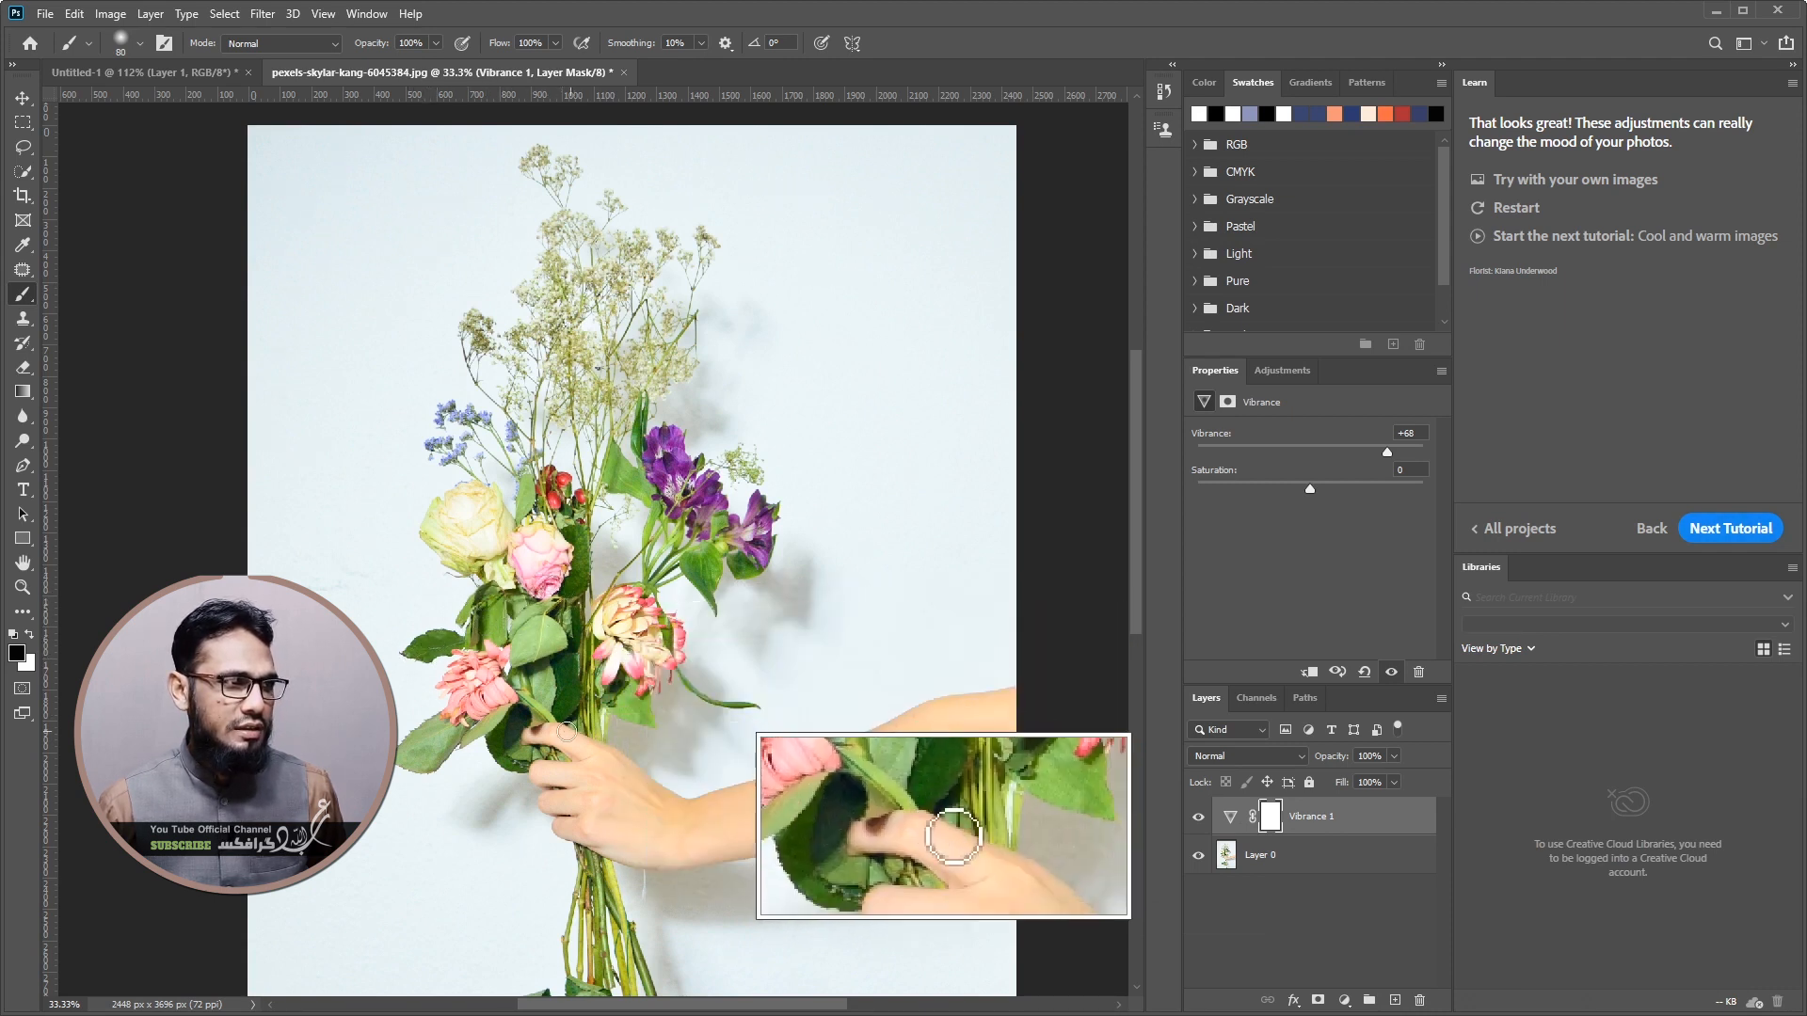
Toggle the Vibrance layer's visibility several times to compare the bouquet photo before and after, leaving the layer shown
click(1199, 819)
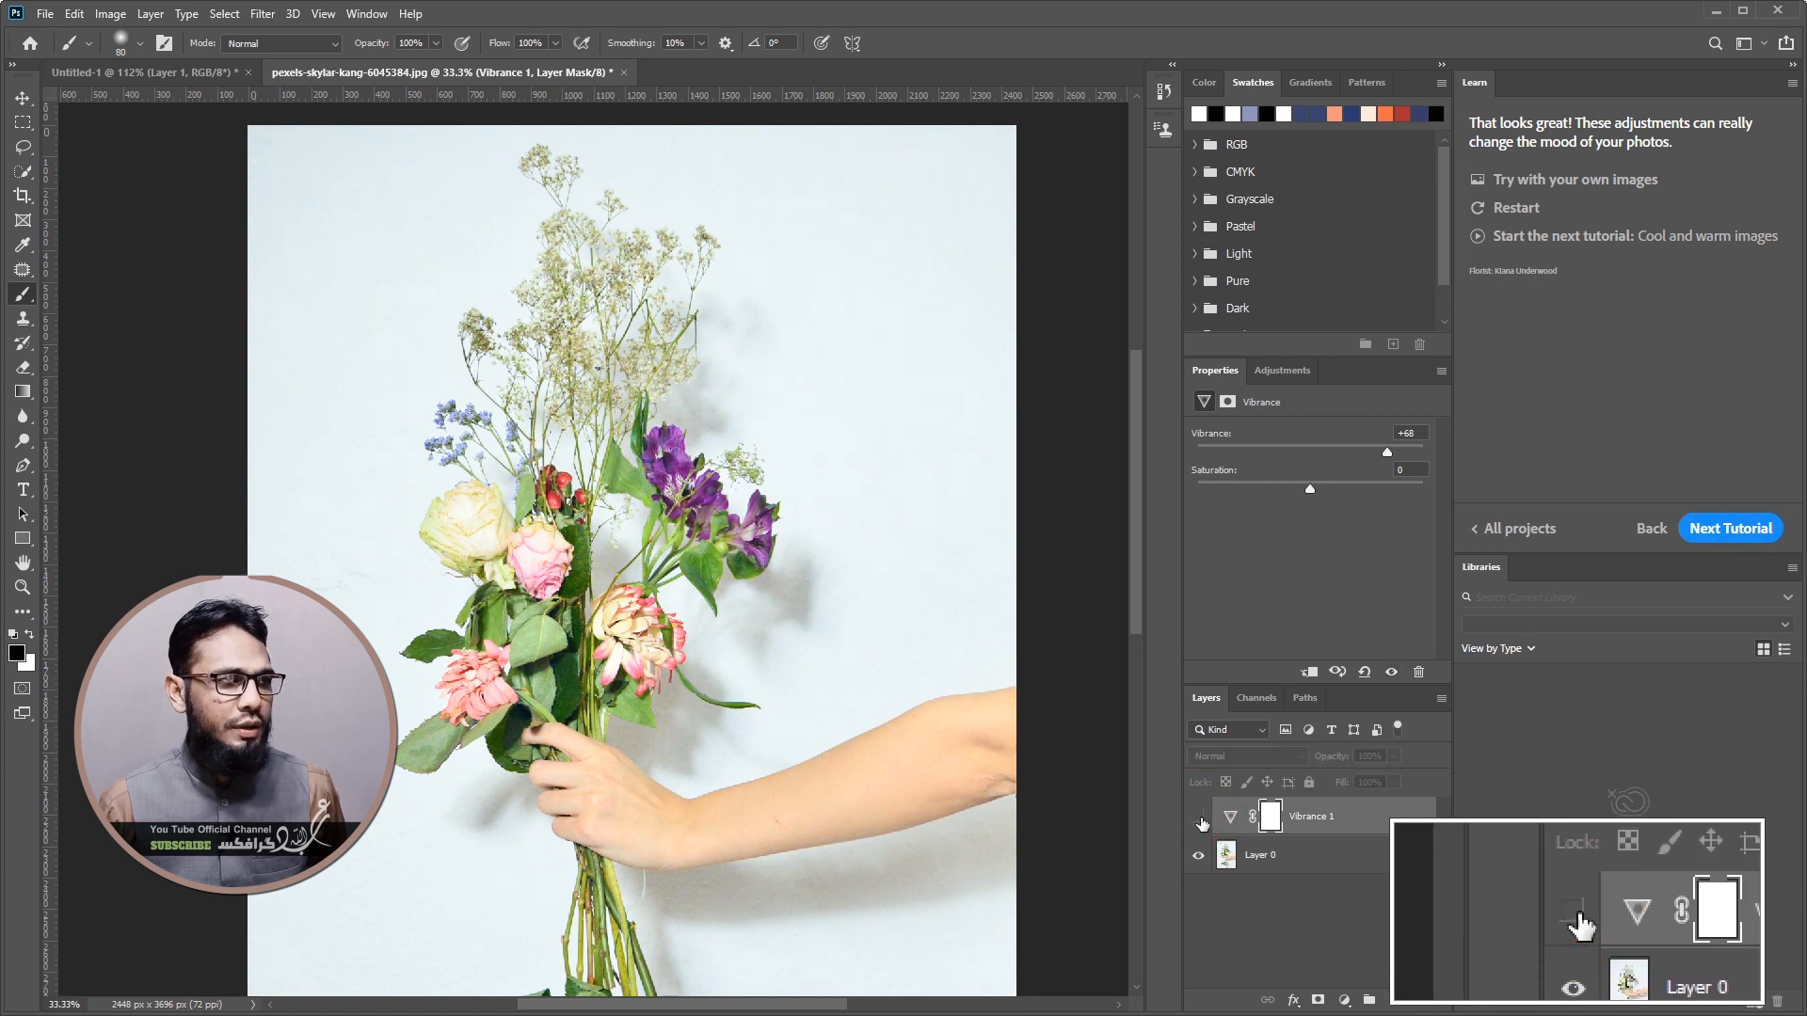
click(1199, 819)
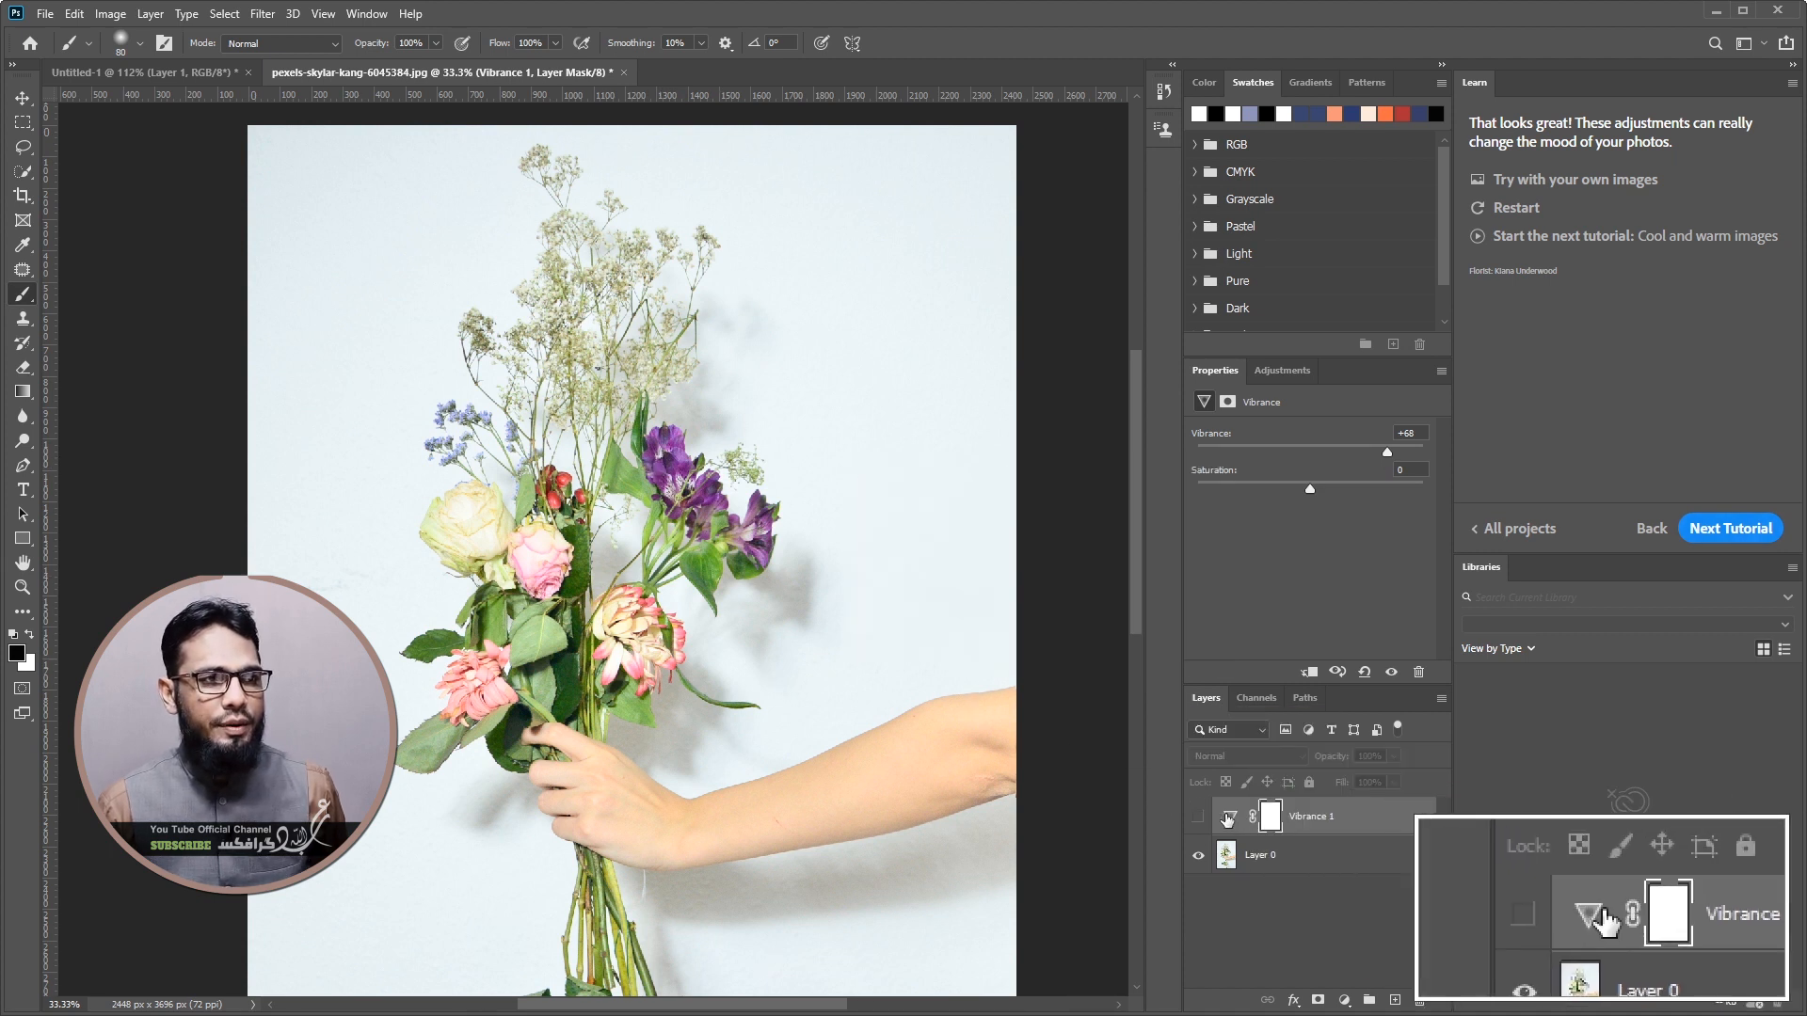
click(1199, 818)
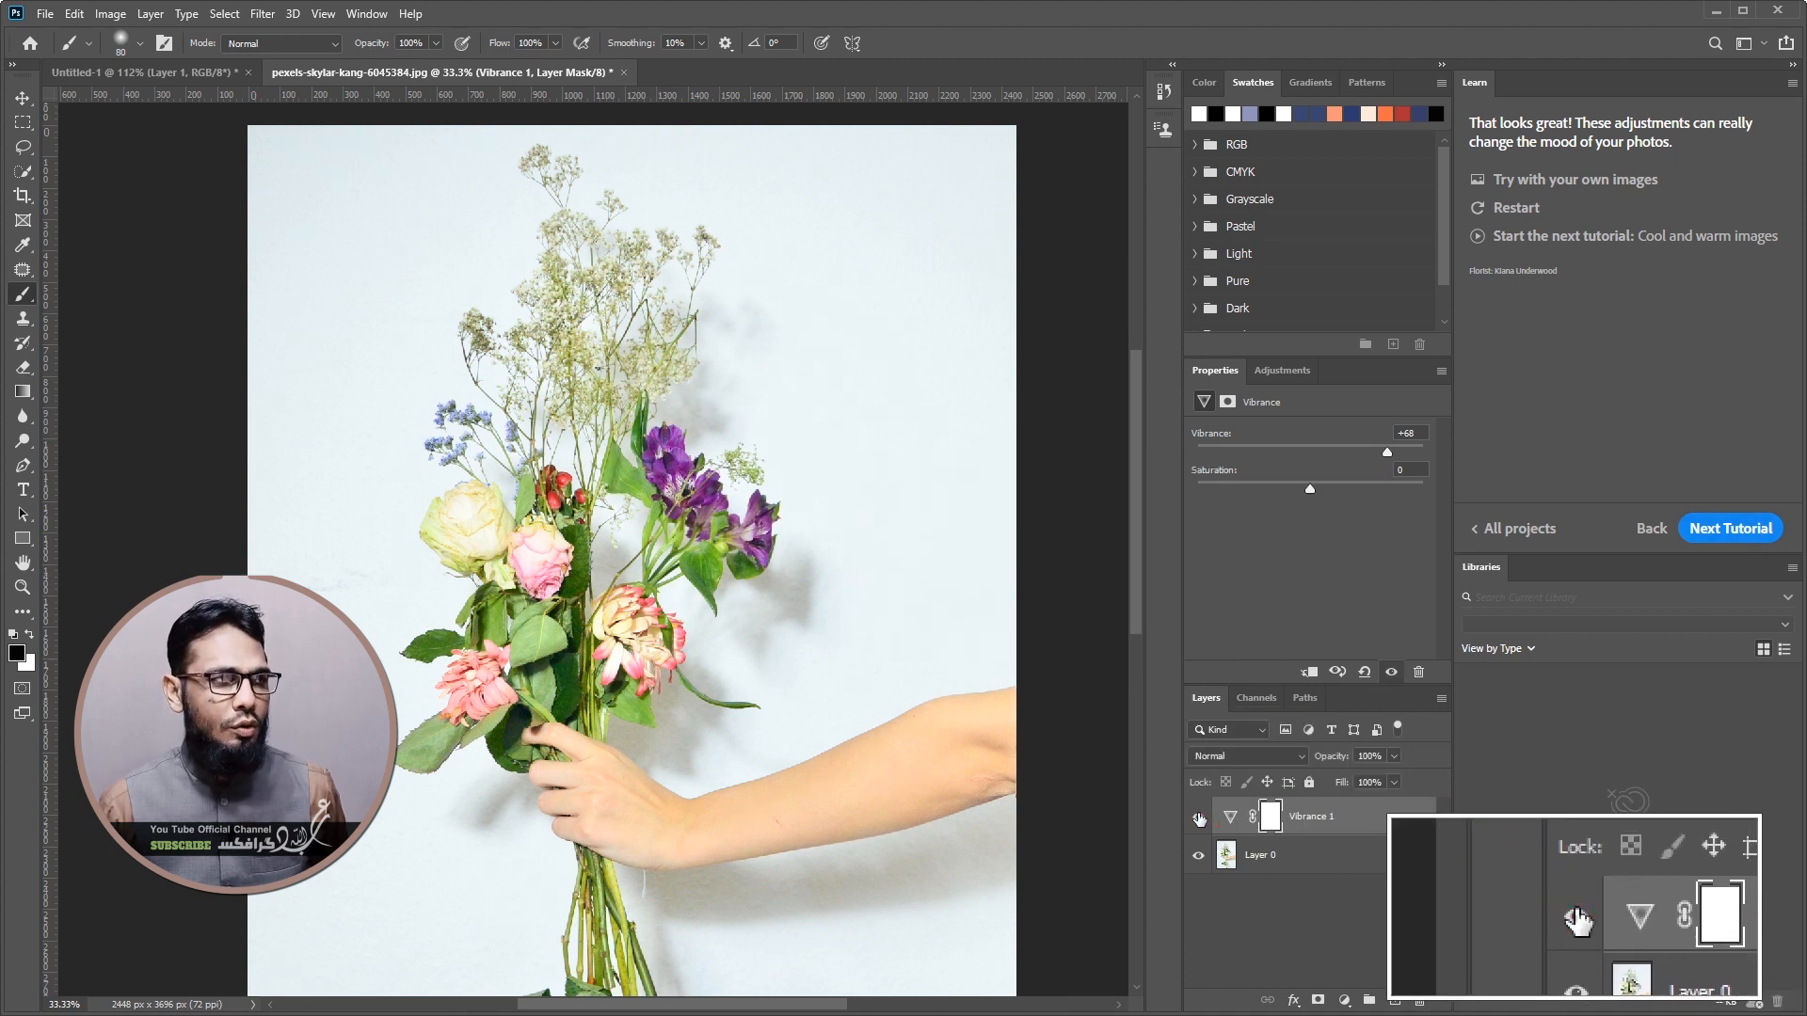
click(1198, 817)
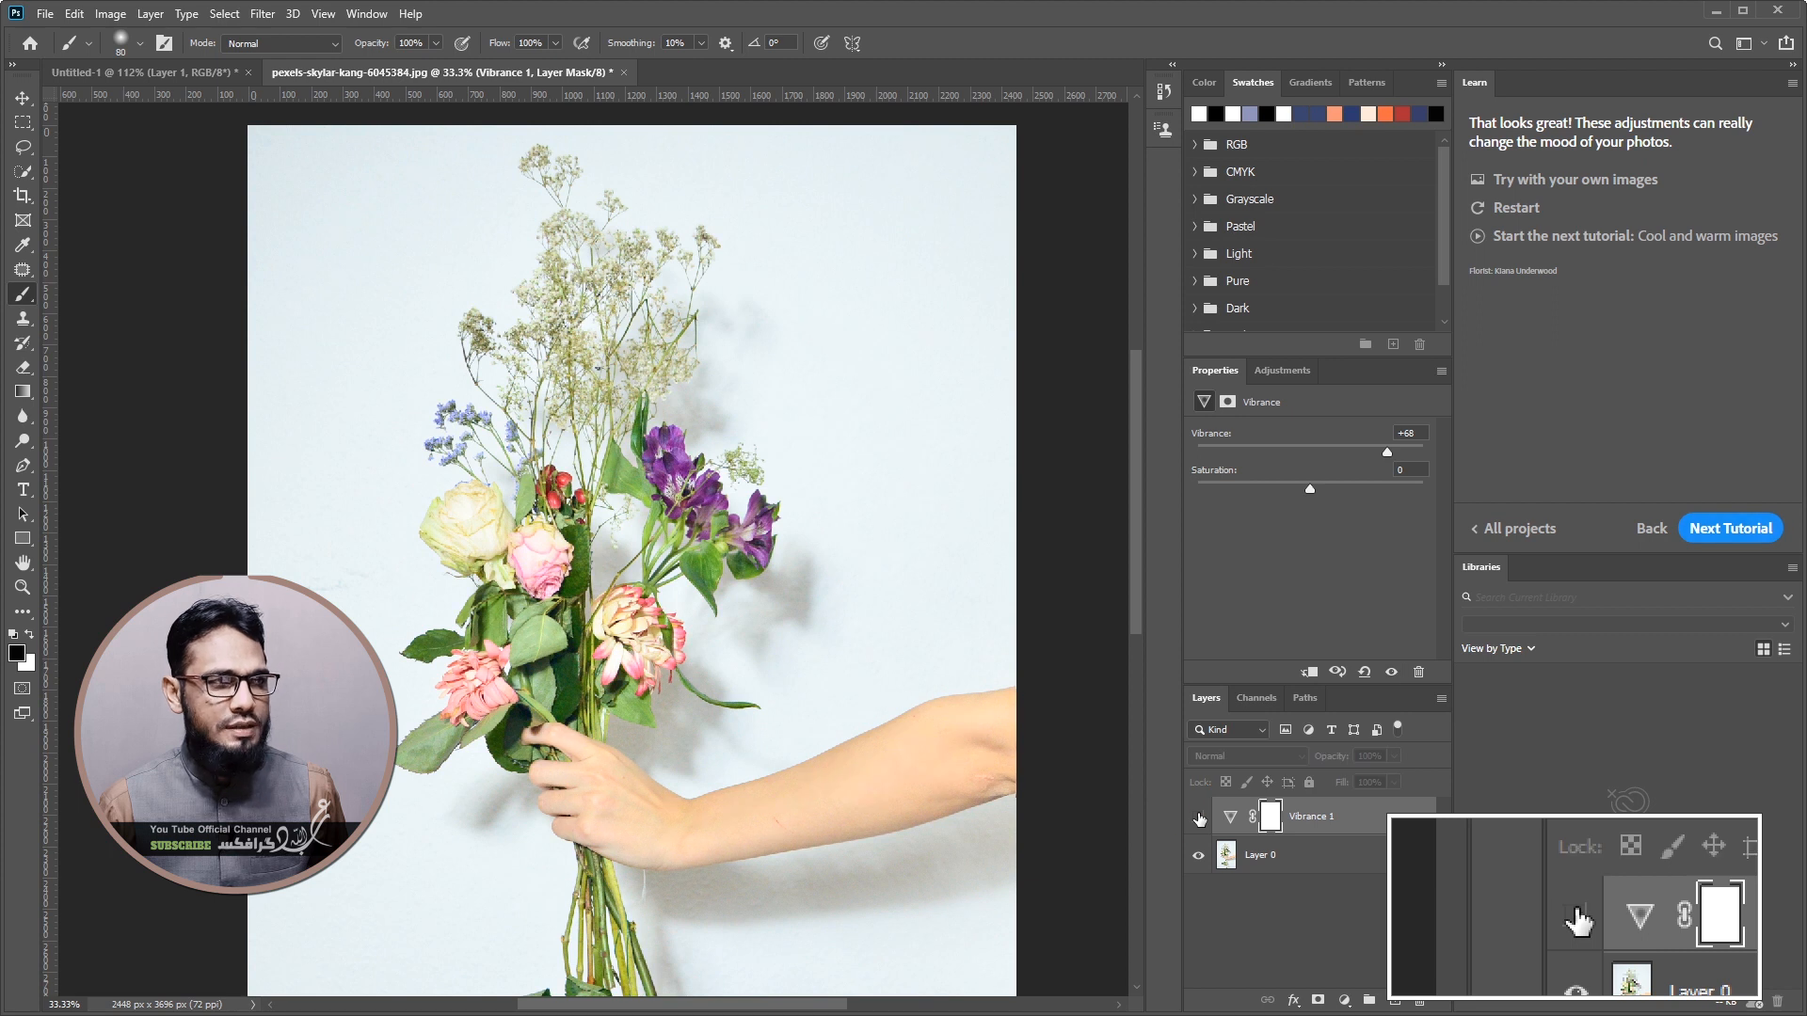
click(1198, 818)
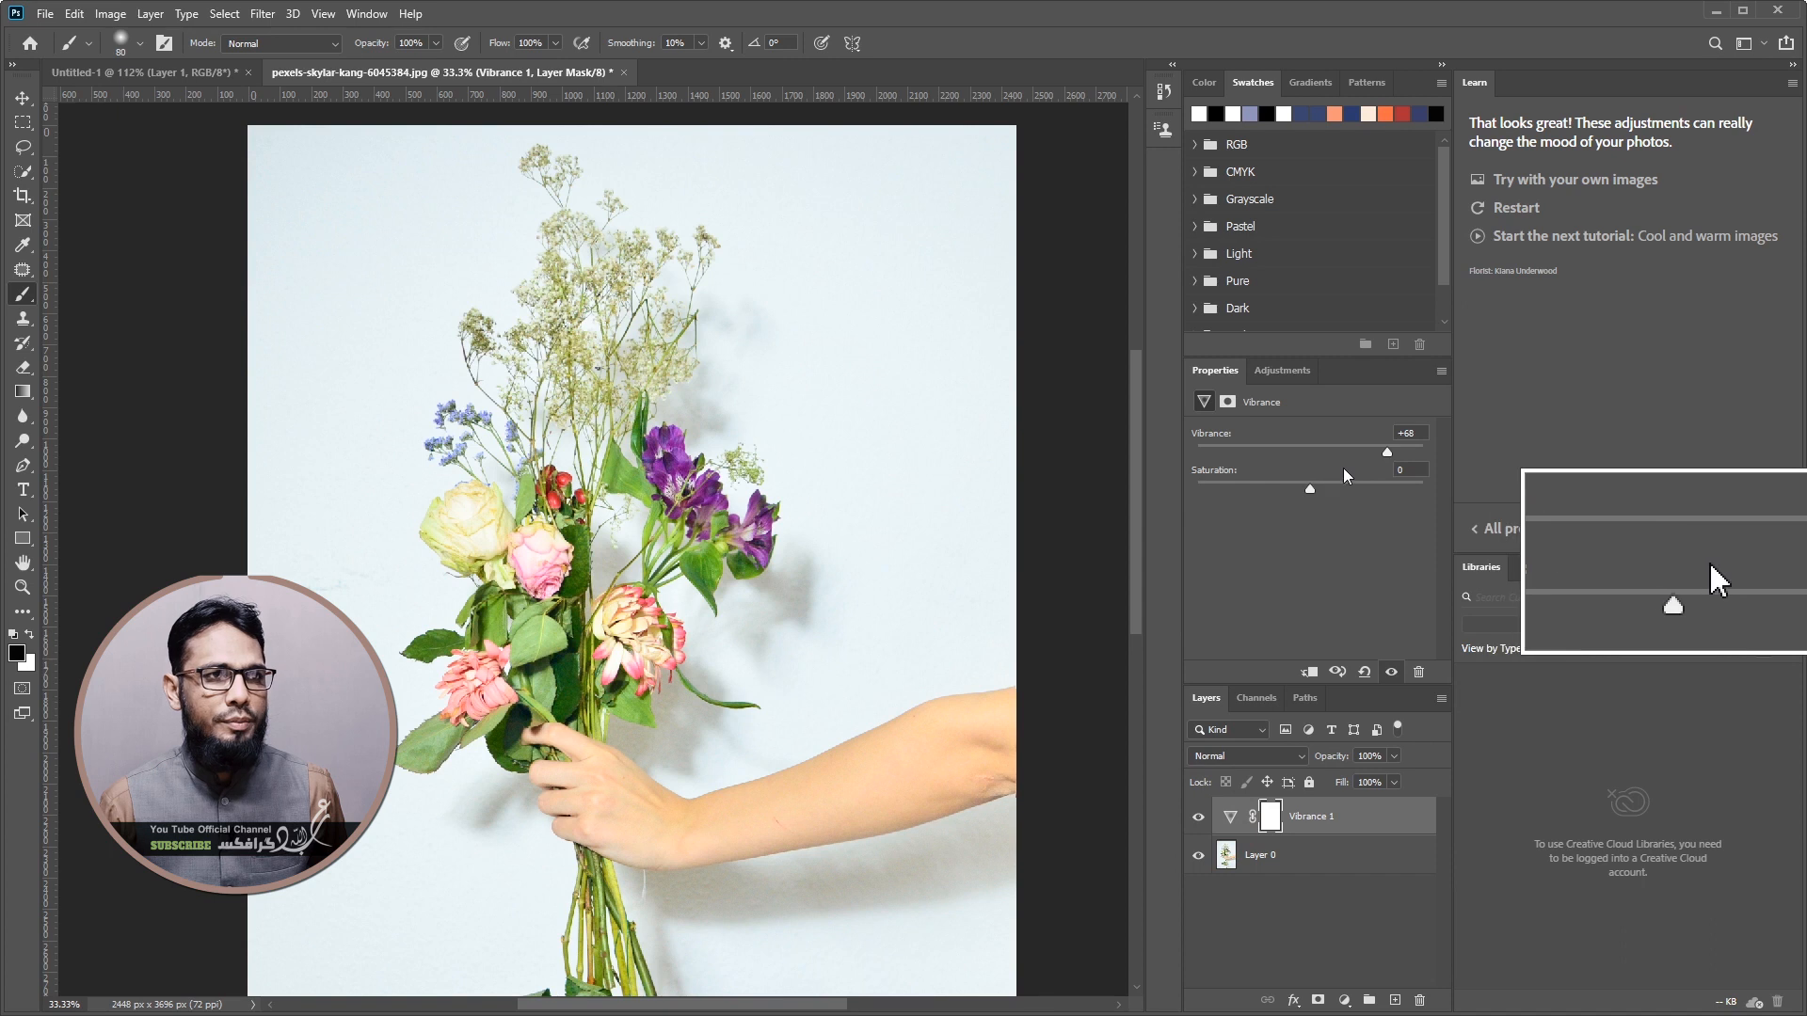
Try the vibrance at +100 and toggle the Vibrance layer's visibility to compare the photo with and without it
drag(1384, 454, 1423, 452)
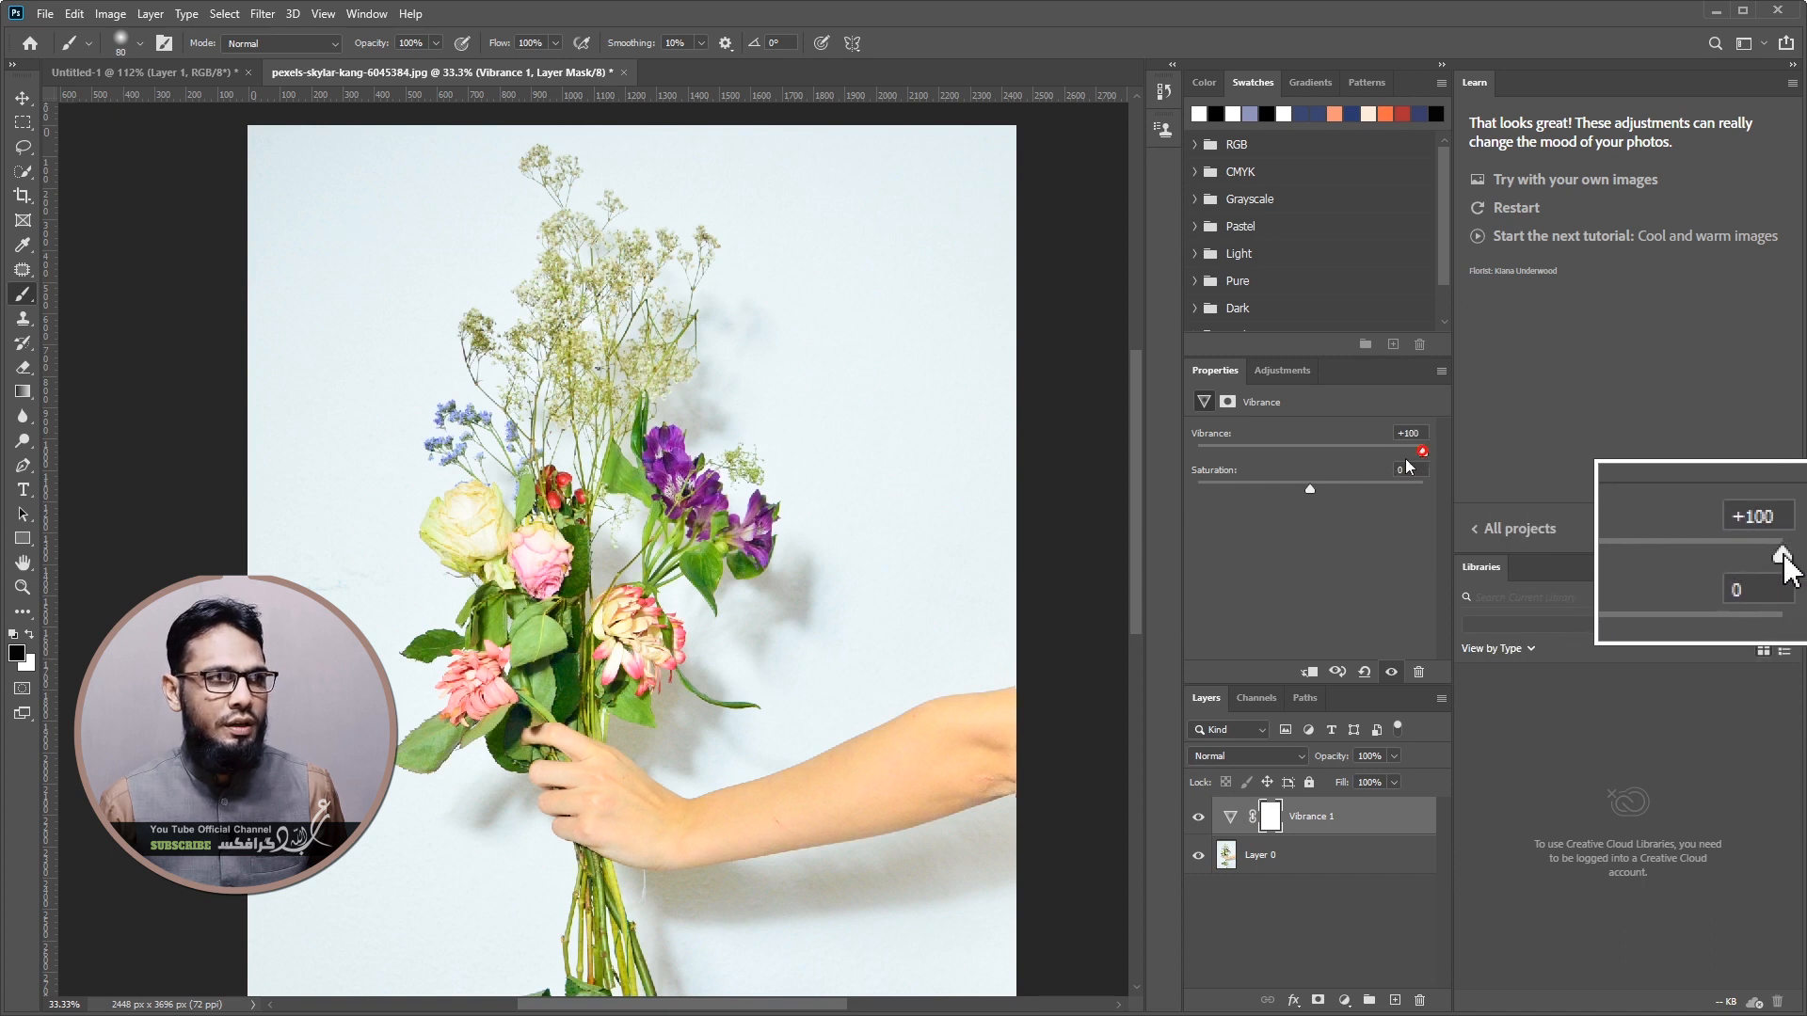
click(1199, 817)
click(1200, 818)
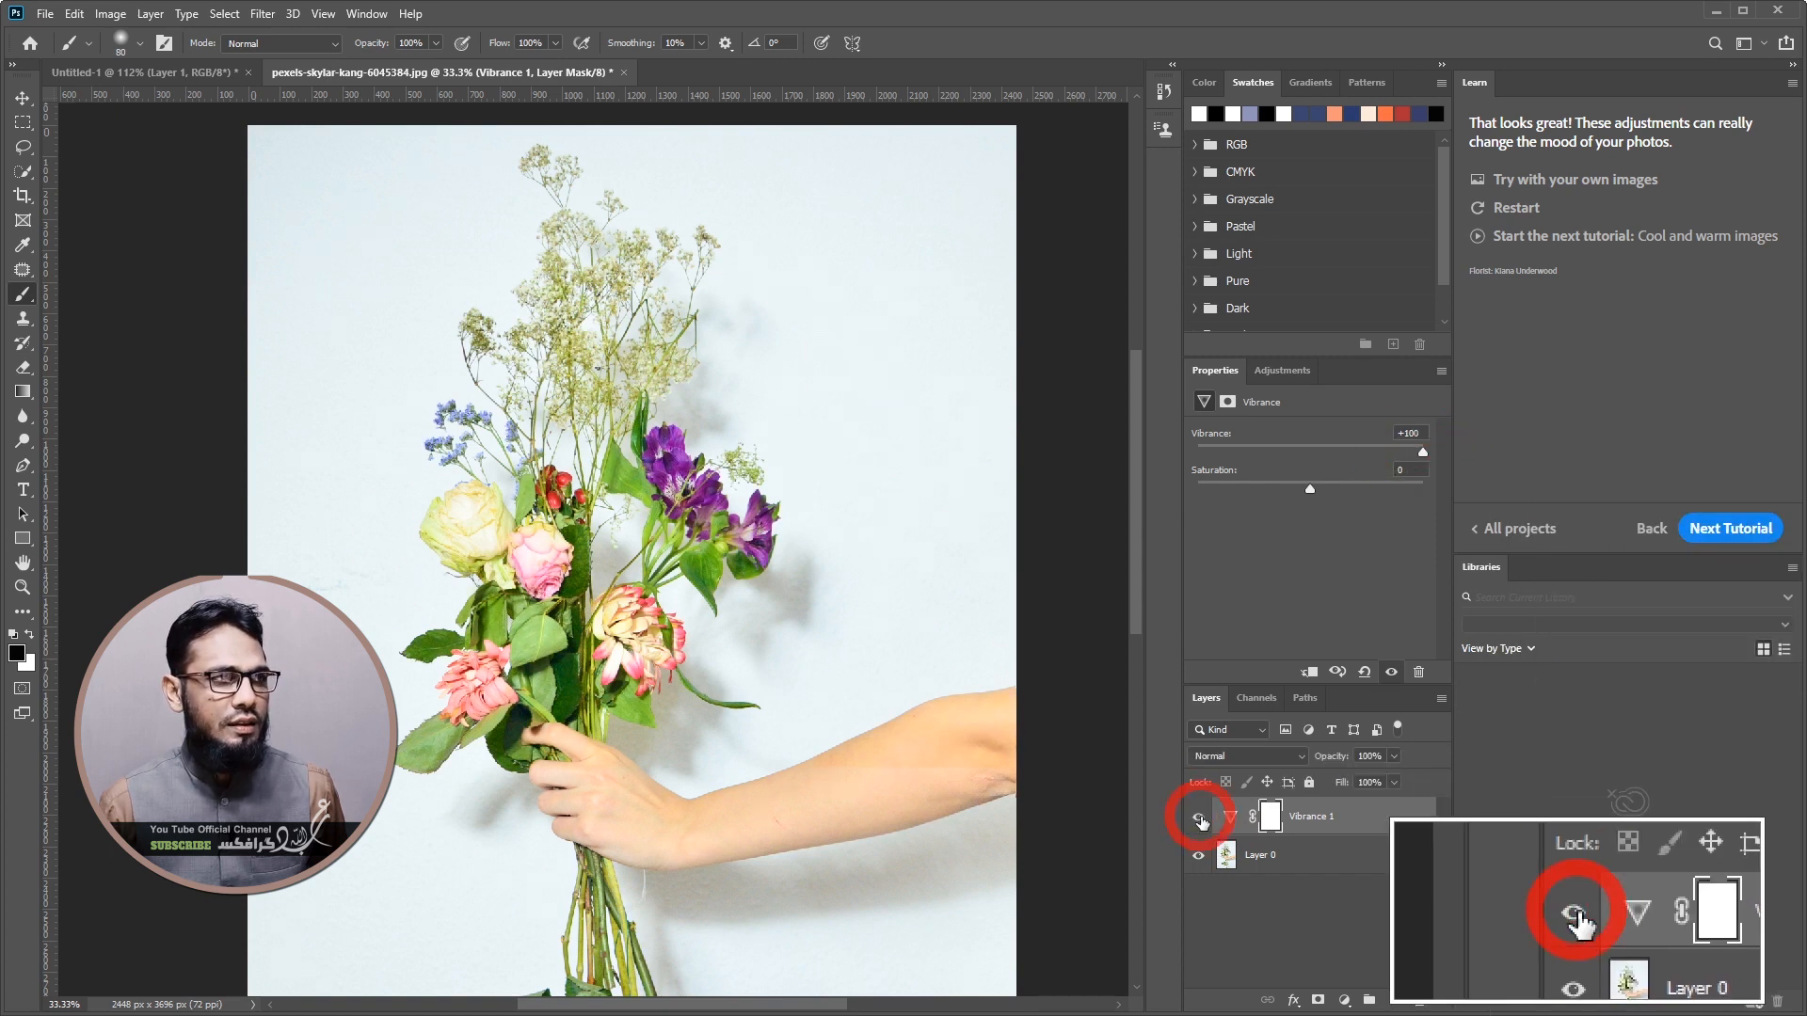
click(1200, 818)
click(1200, 818)
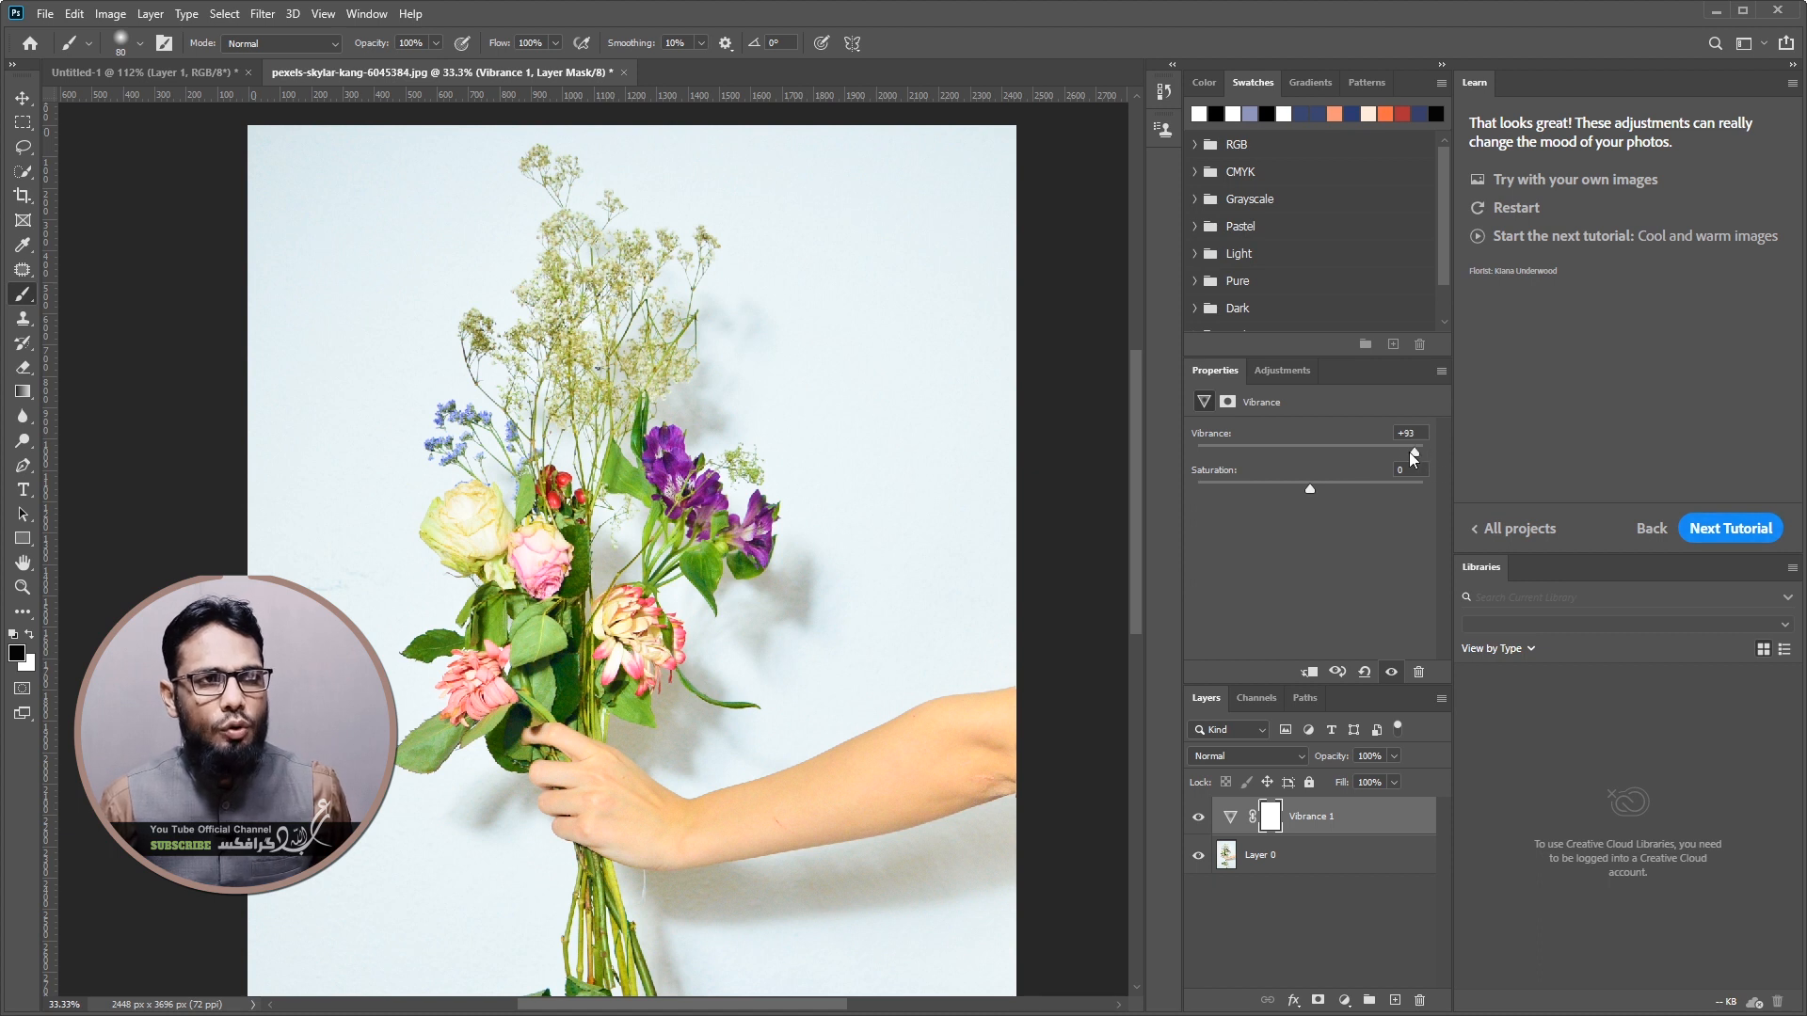
Set the vibrance to +74 and the saturation to +10 on the bouquet photo, keeping the document open
drag(1404, 452, 1394, 452)
click(1389, 468)
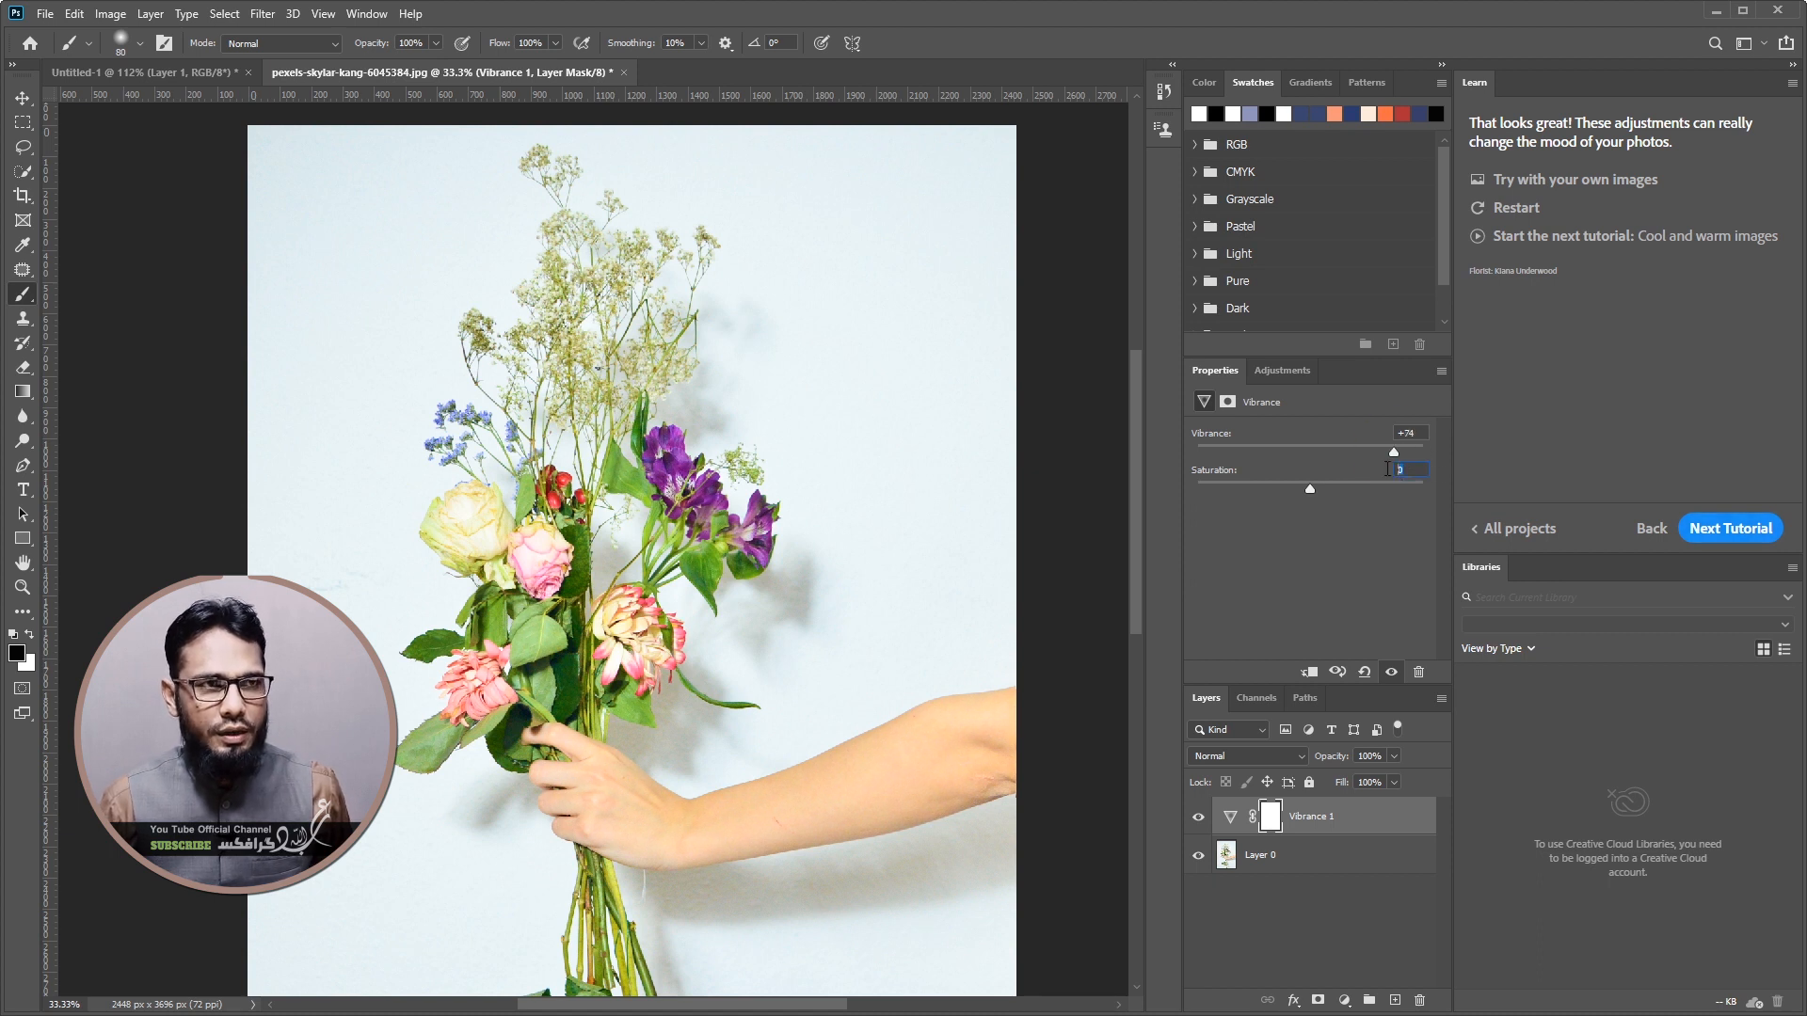
text(+)
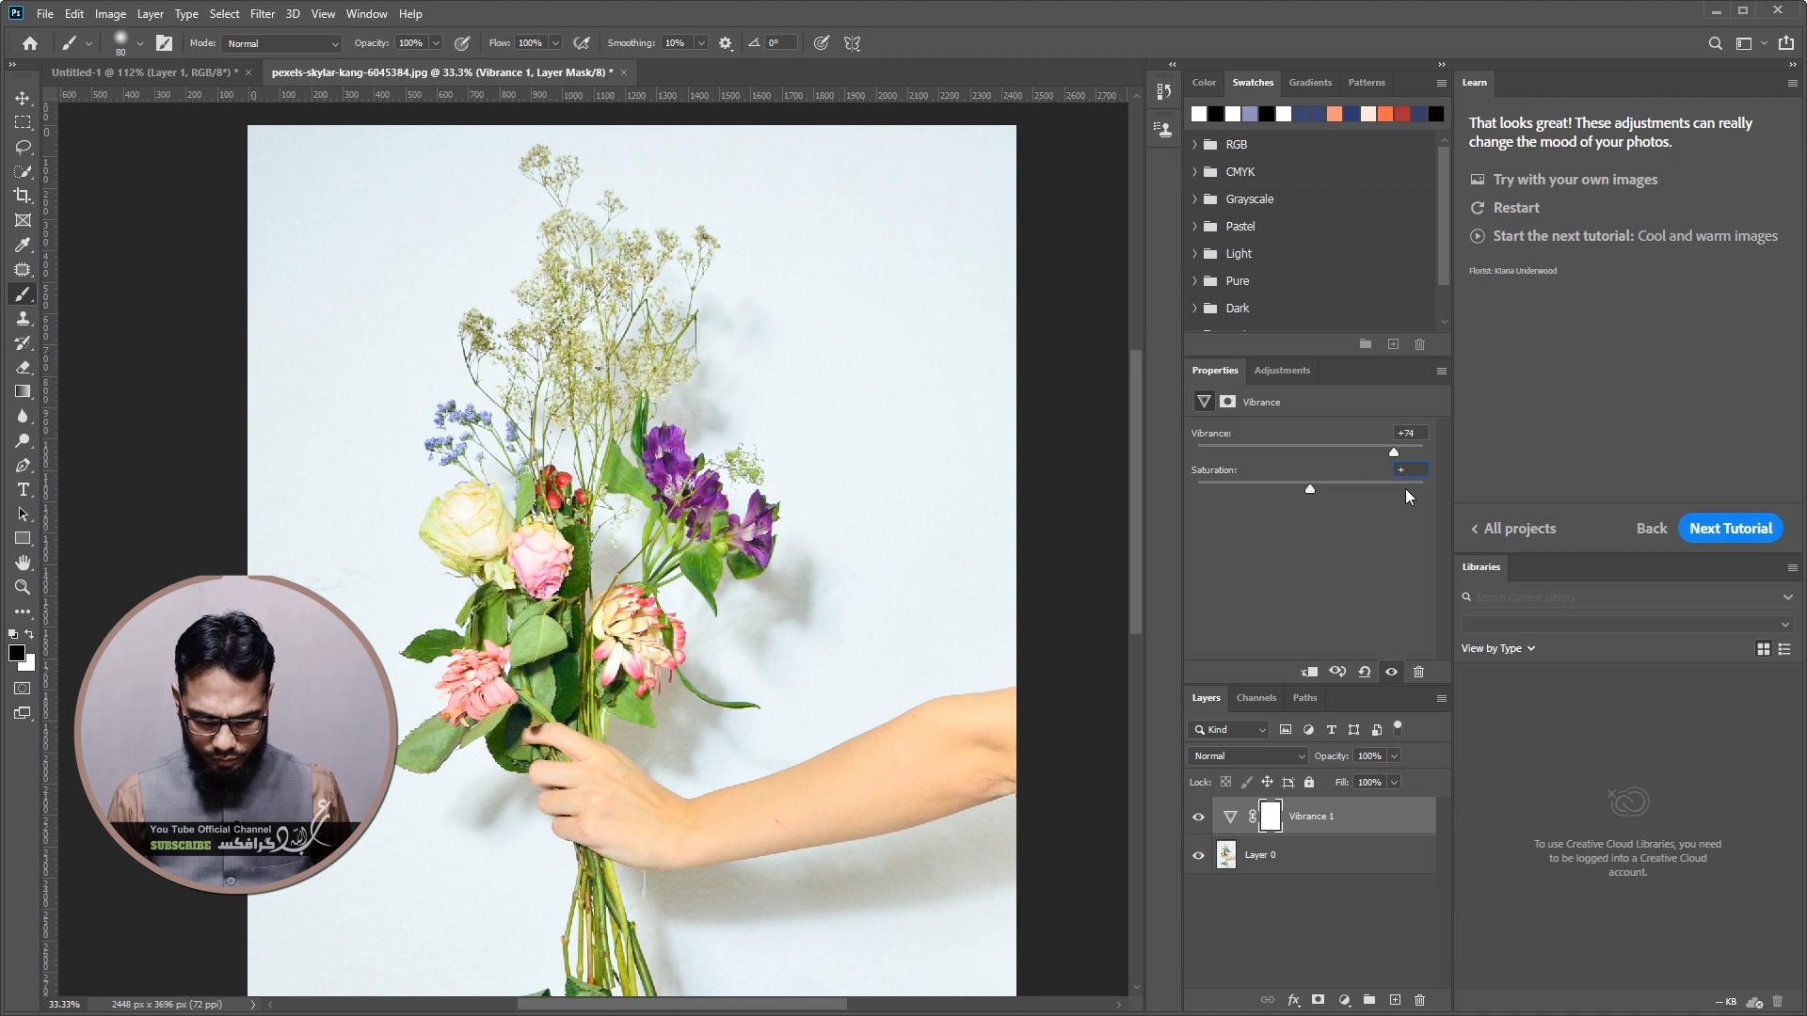
text(10)
click(1411, 432)
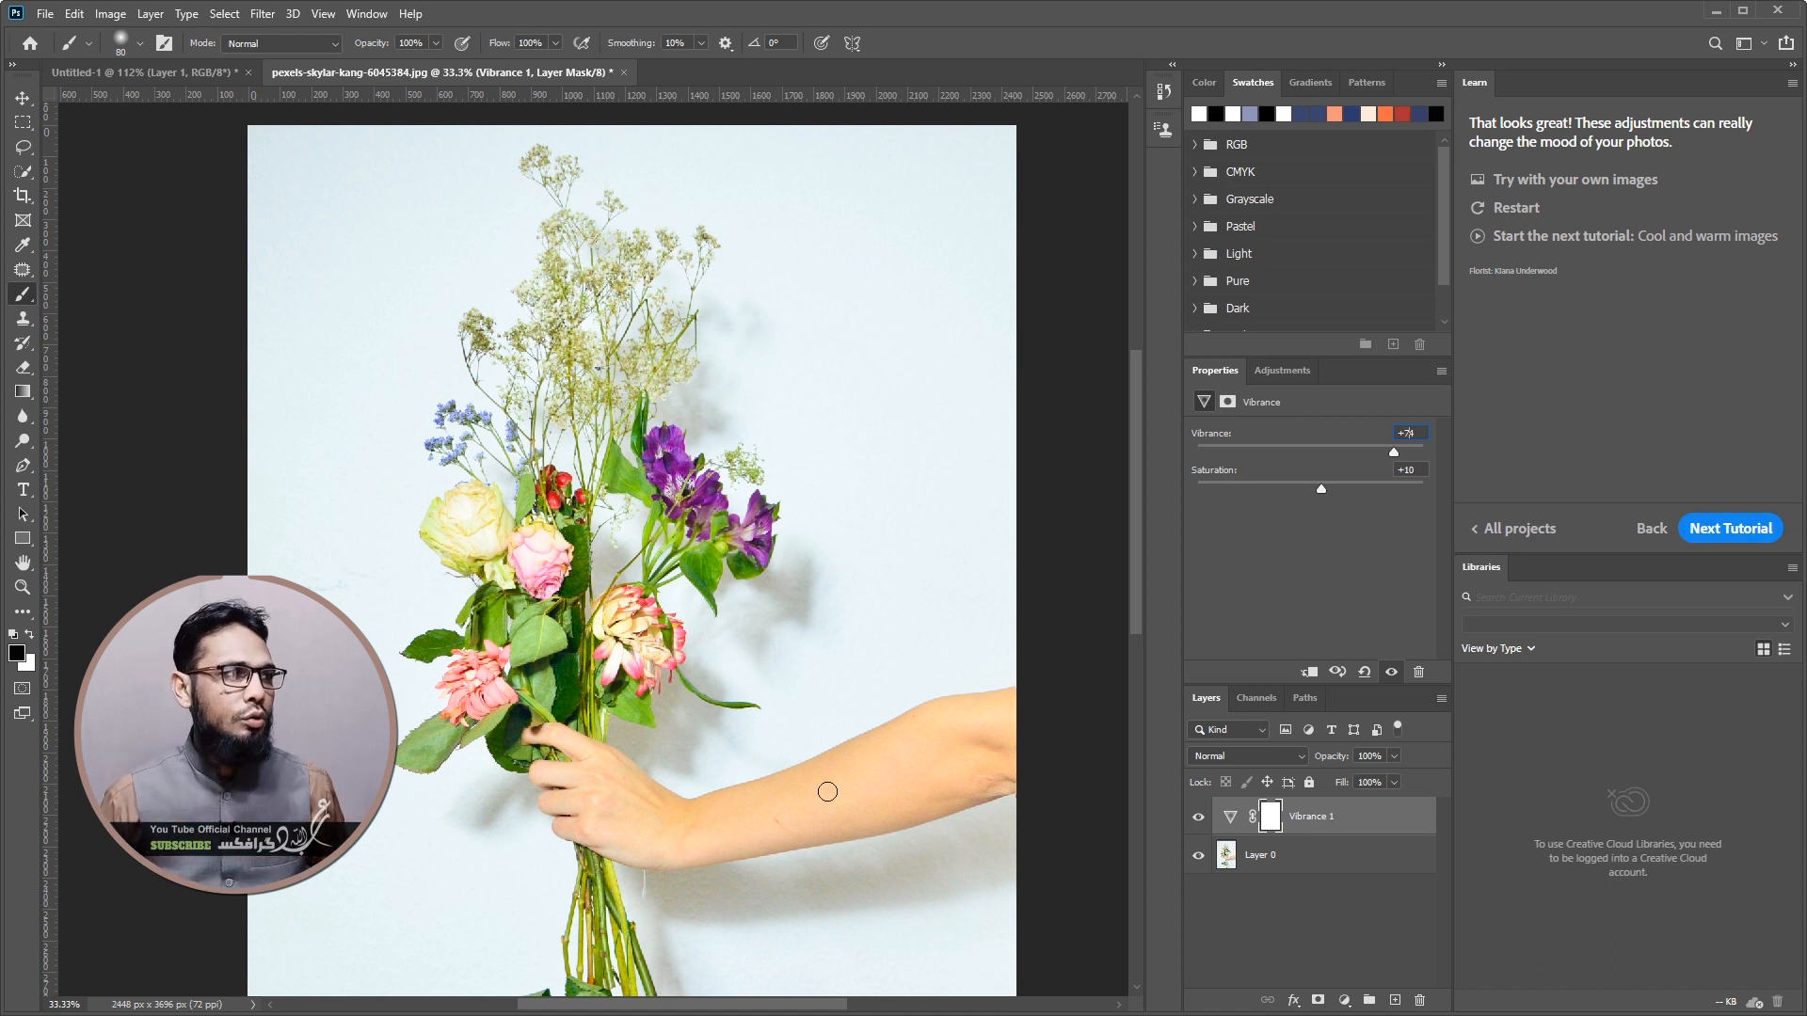
key(ctrl+w)
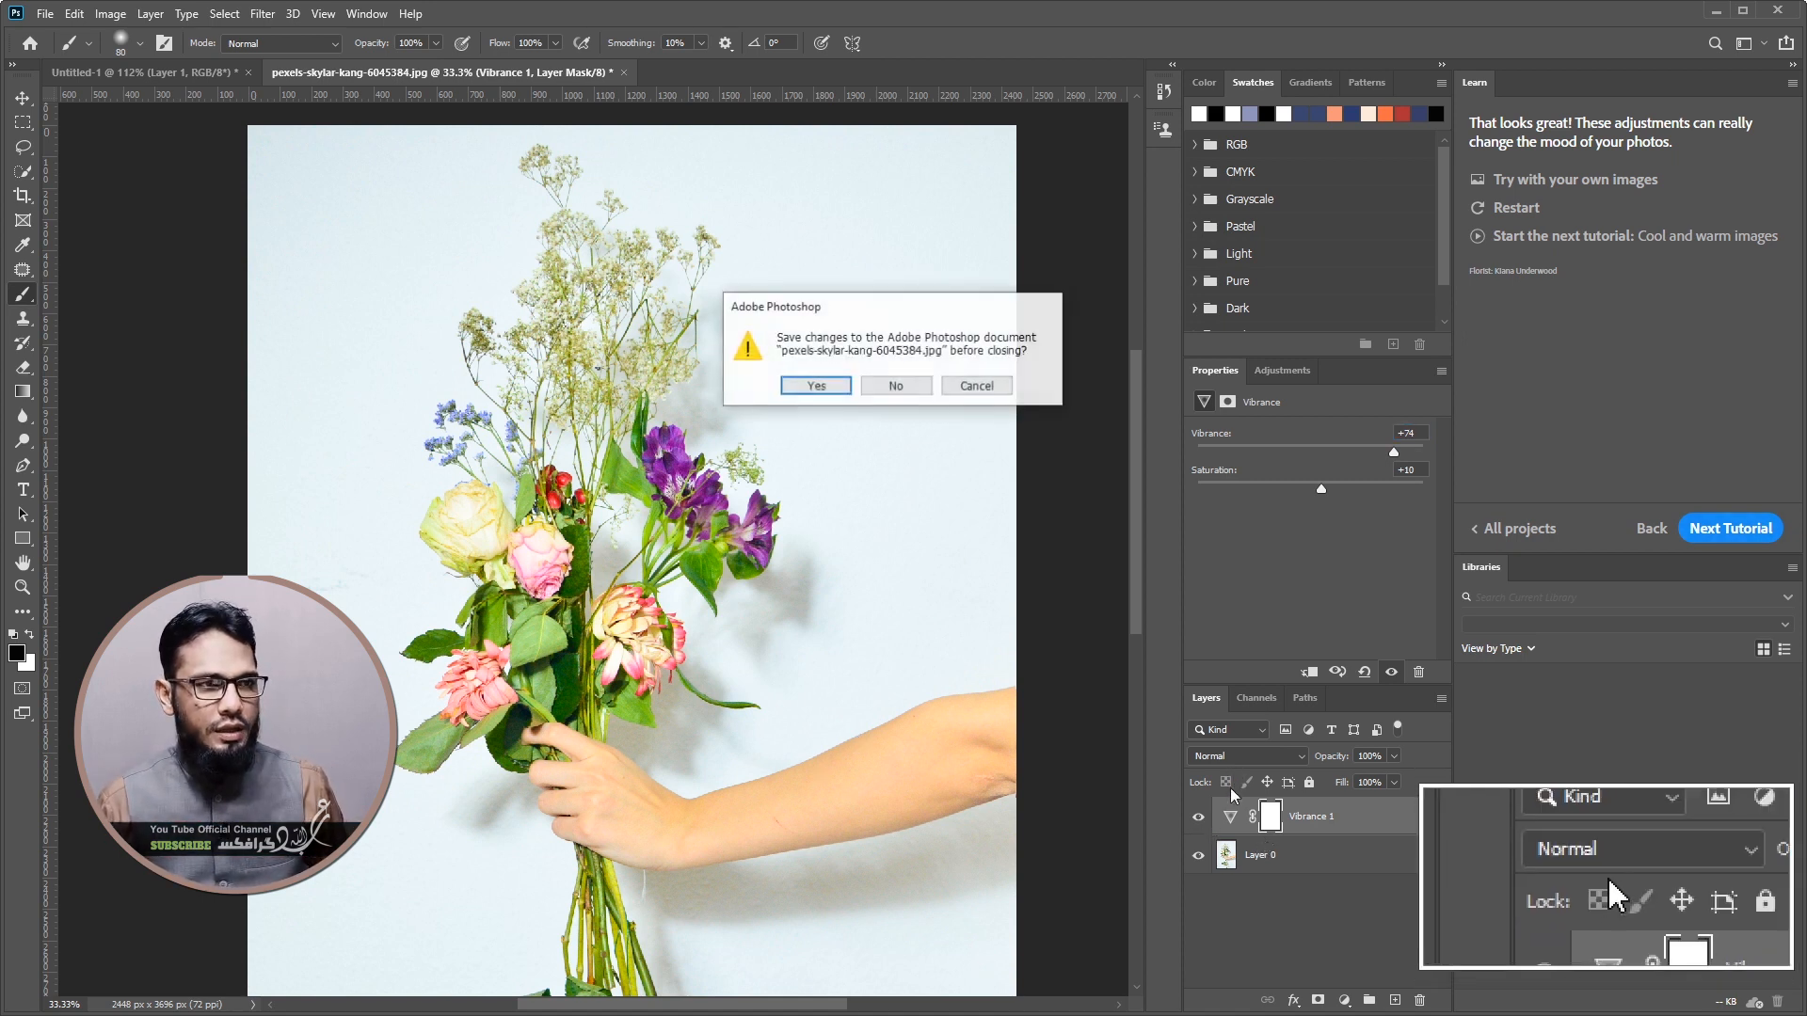
click(981, 378)
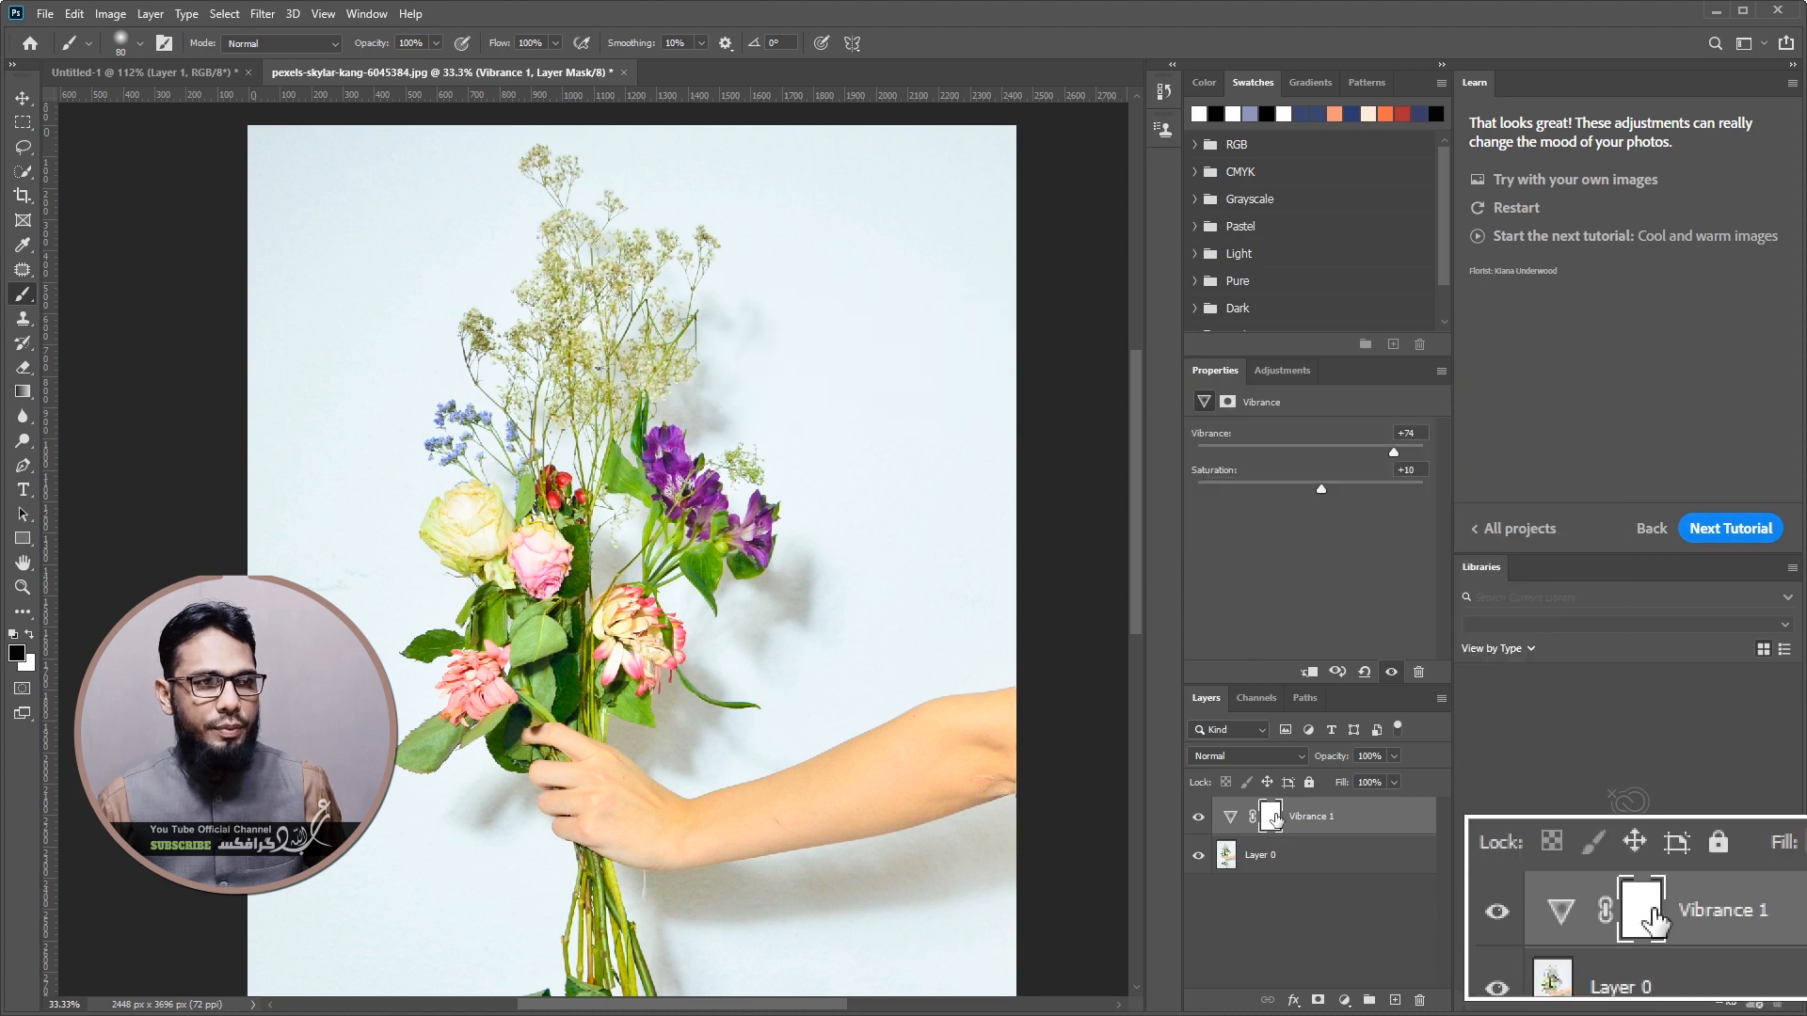
Paint black on the Vibrance layer's mask over the hand and arm with the Brush enlarged to 200 px
click(1271, 816)
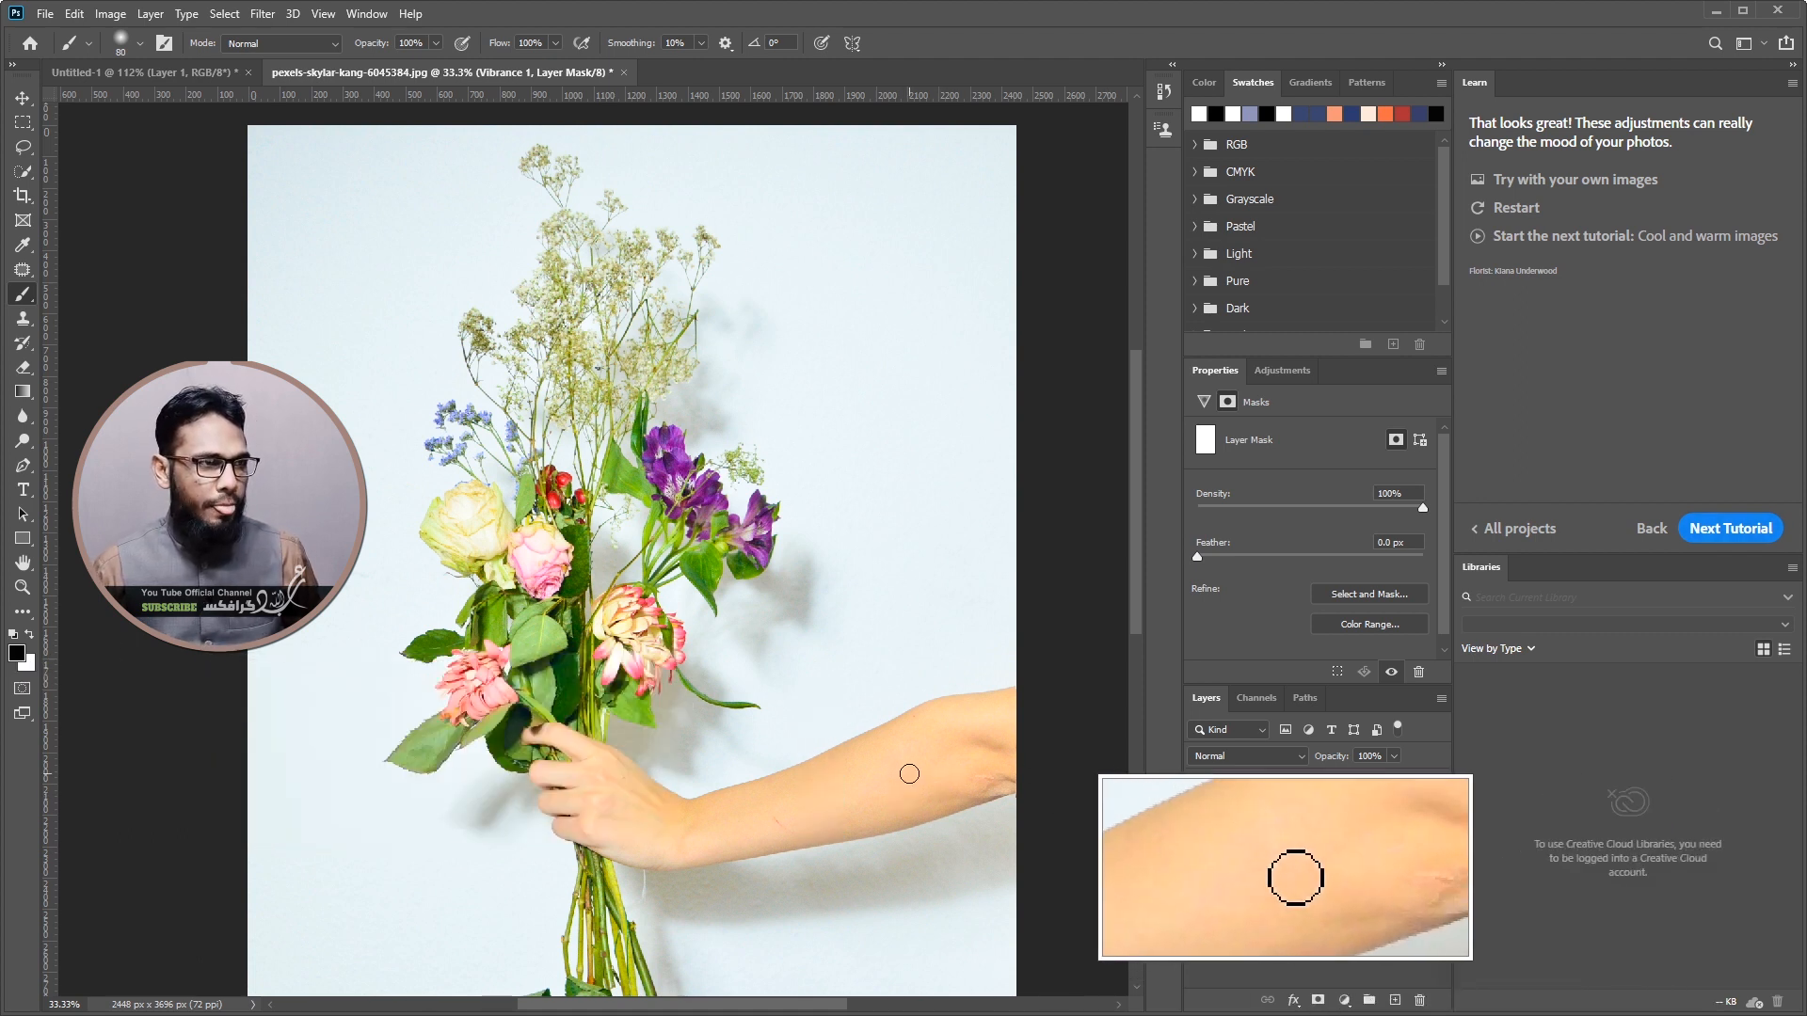
key(bracketright)
key(bracketright)
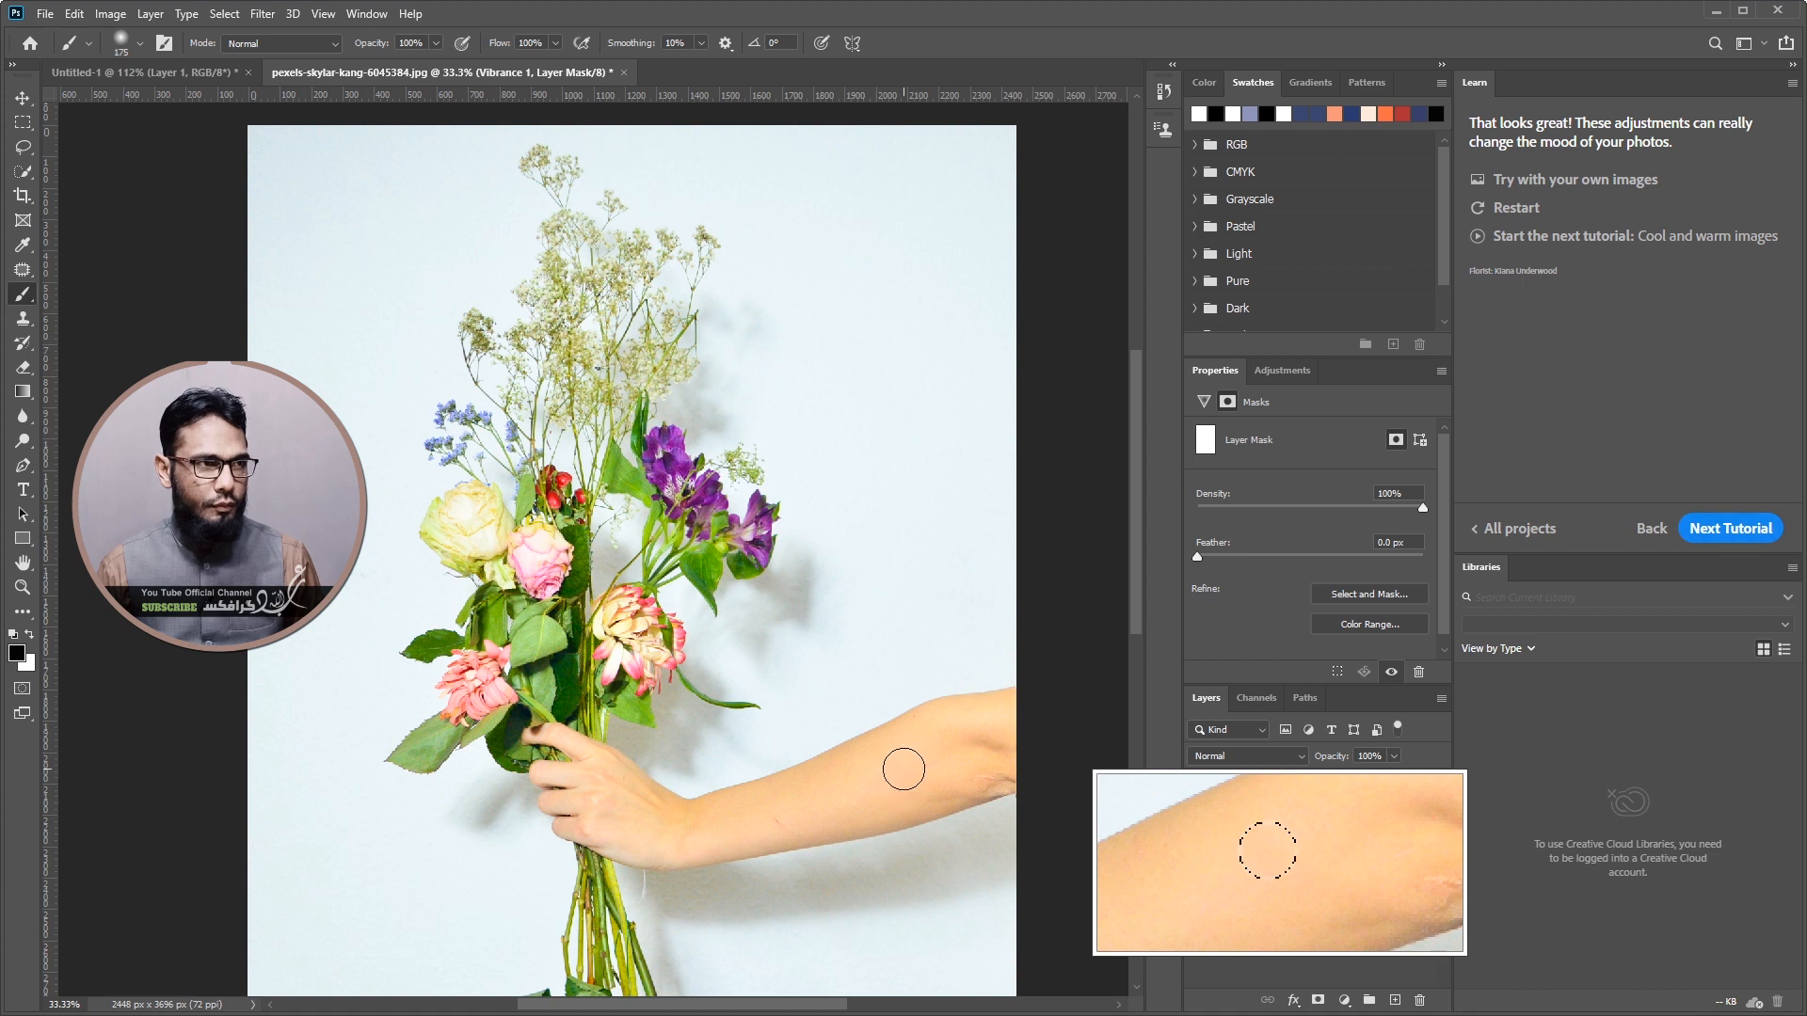
key(bracketright)
key(bracketright)
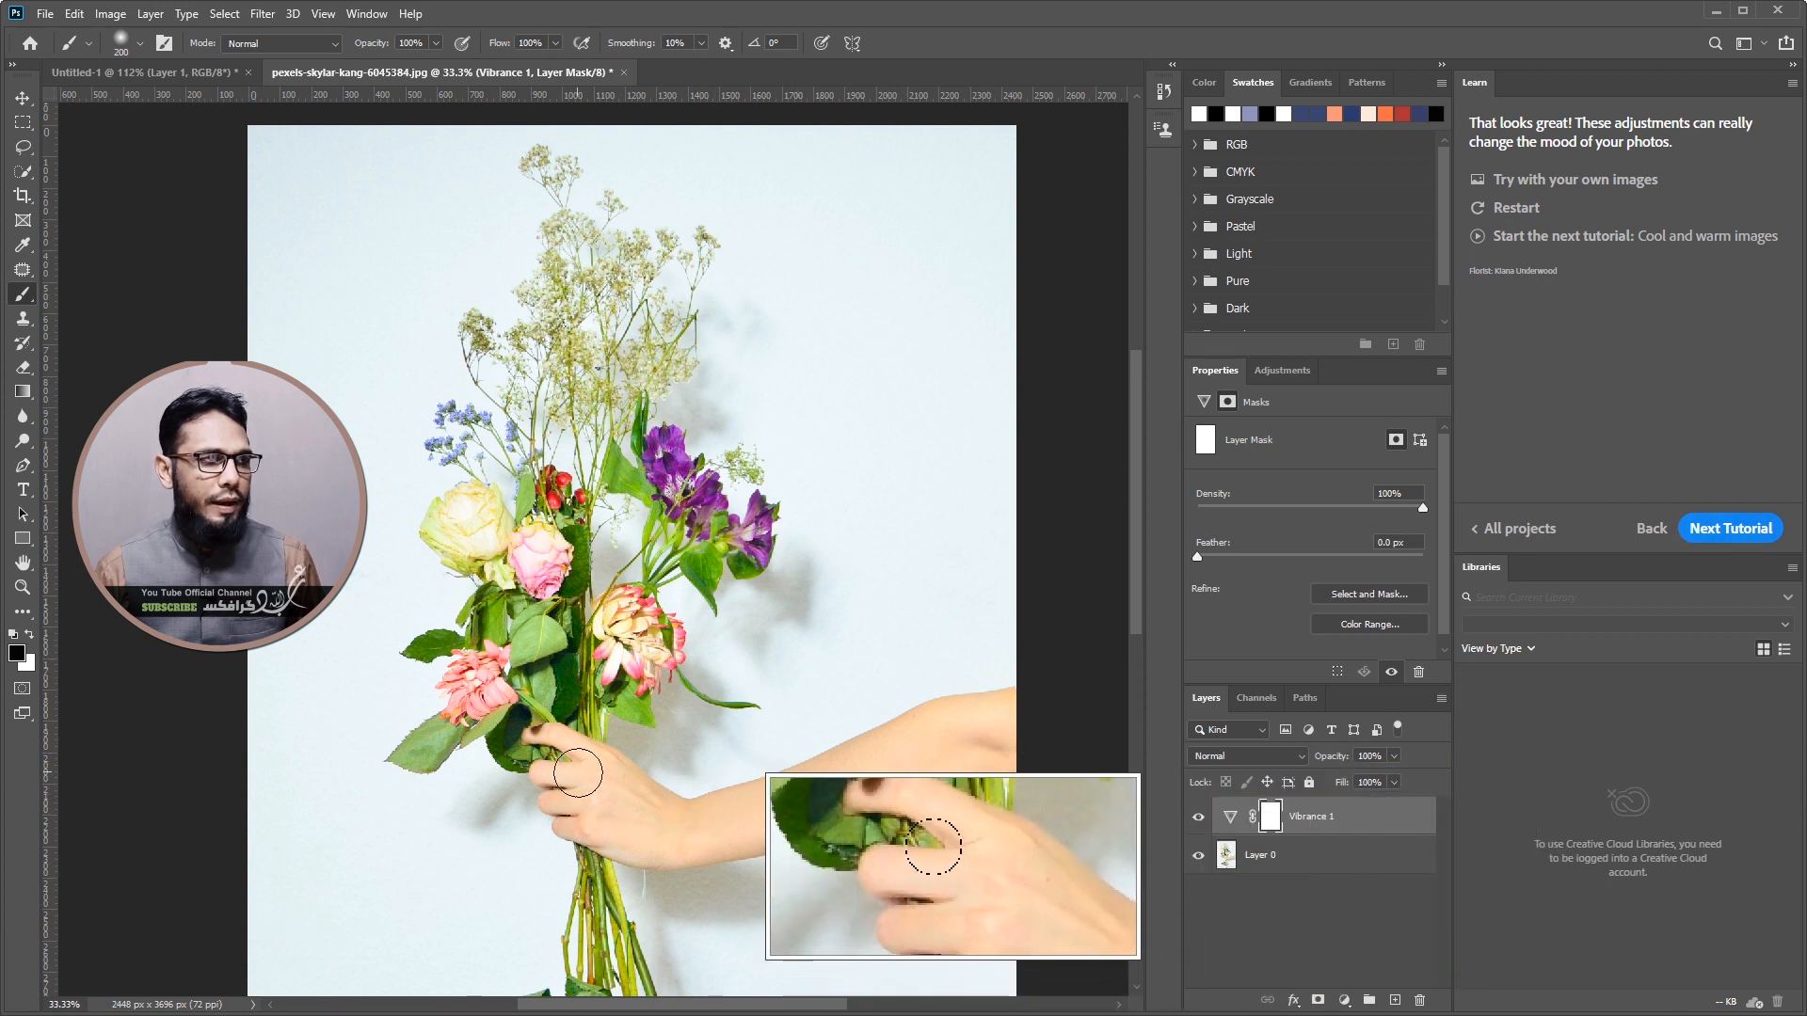
click(720, 802)
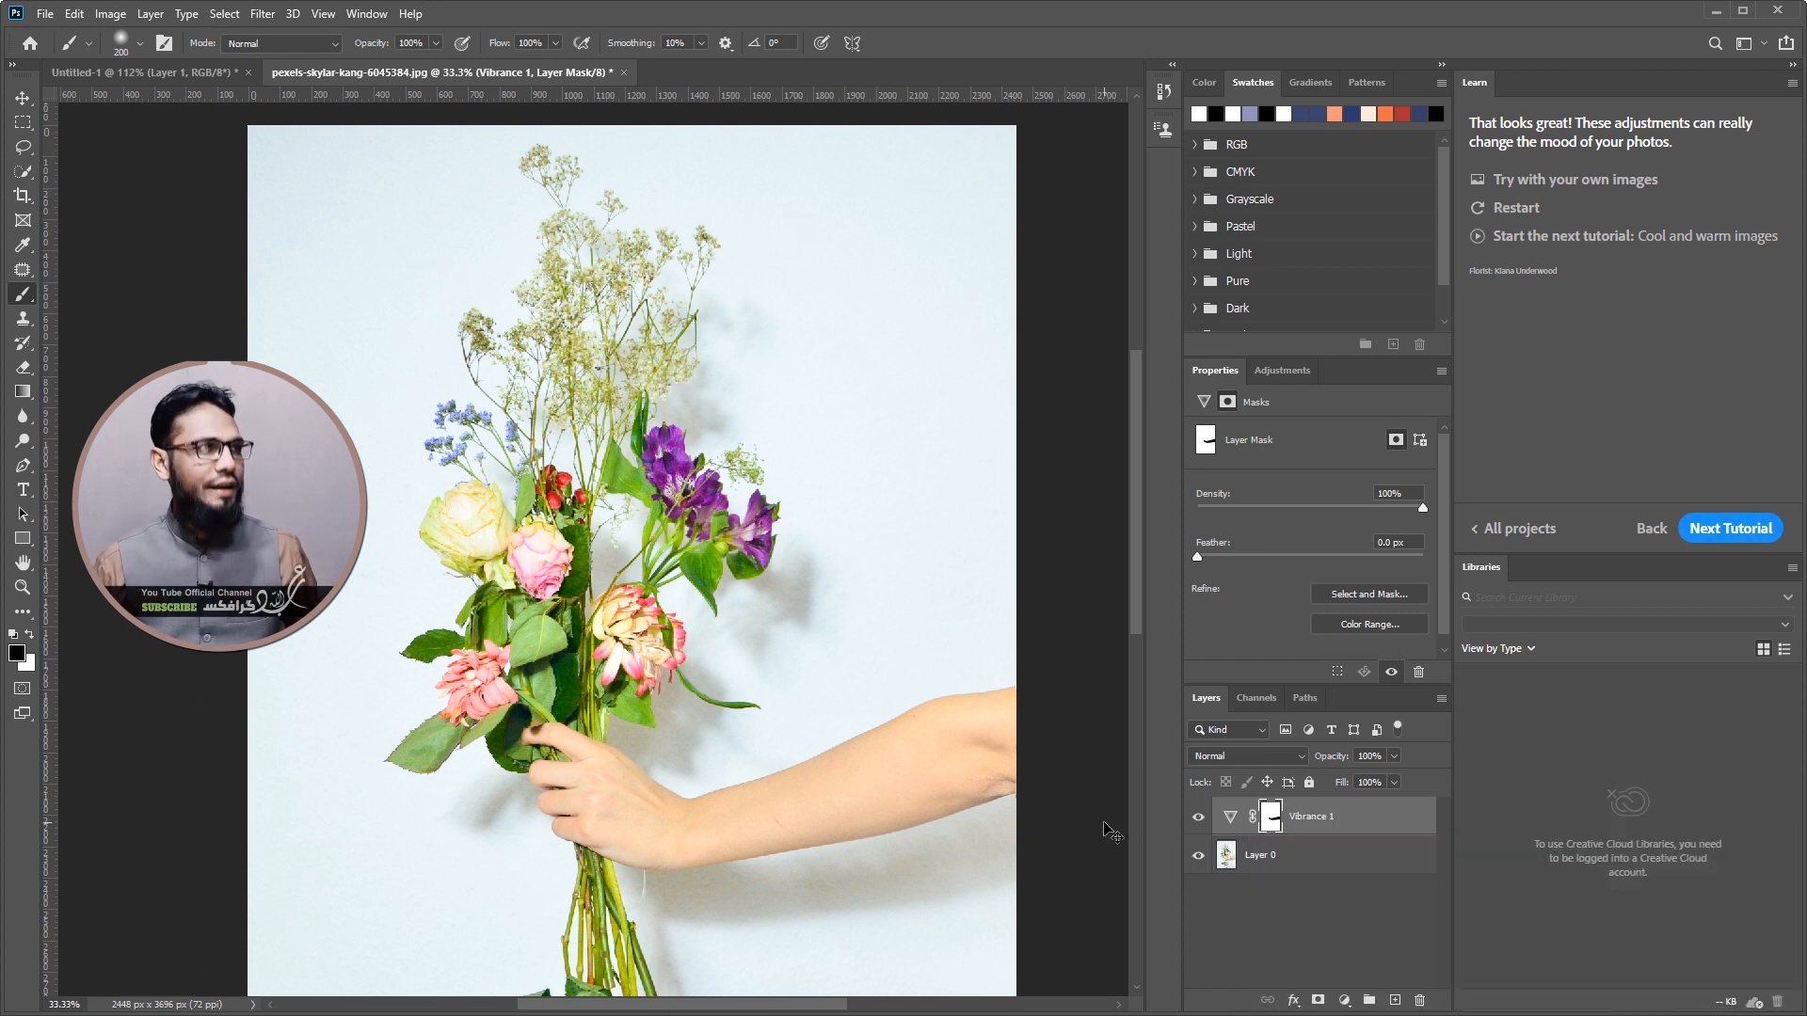
Apply Color Range with fuzziness 40 to the Vibrance layer's mask, sampling the forearm's skin tone and adding the tone near the wrist
click(226, 14)
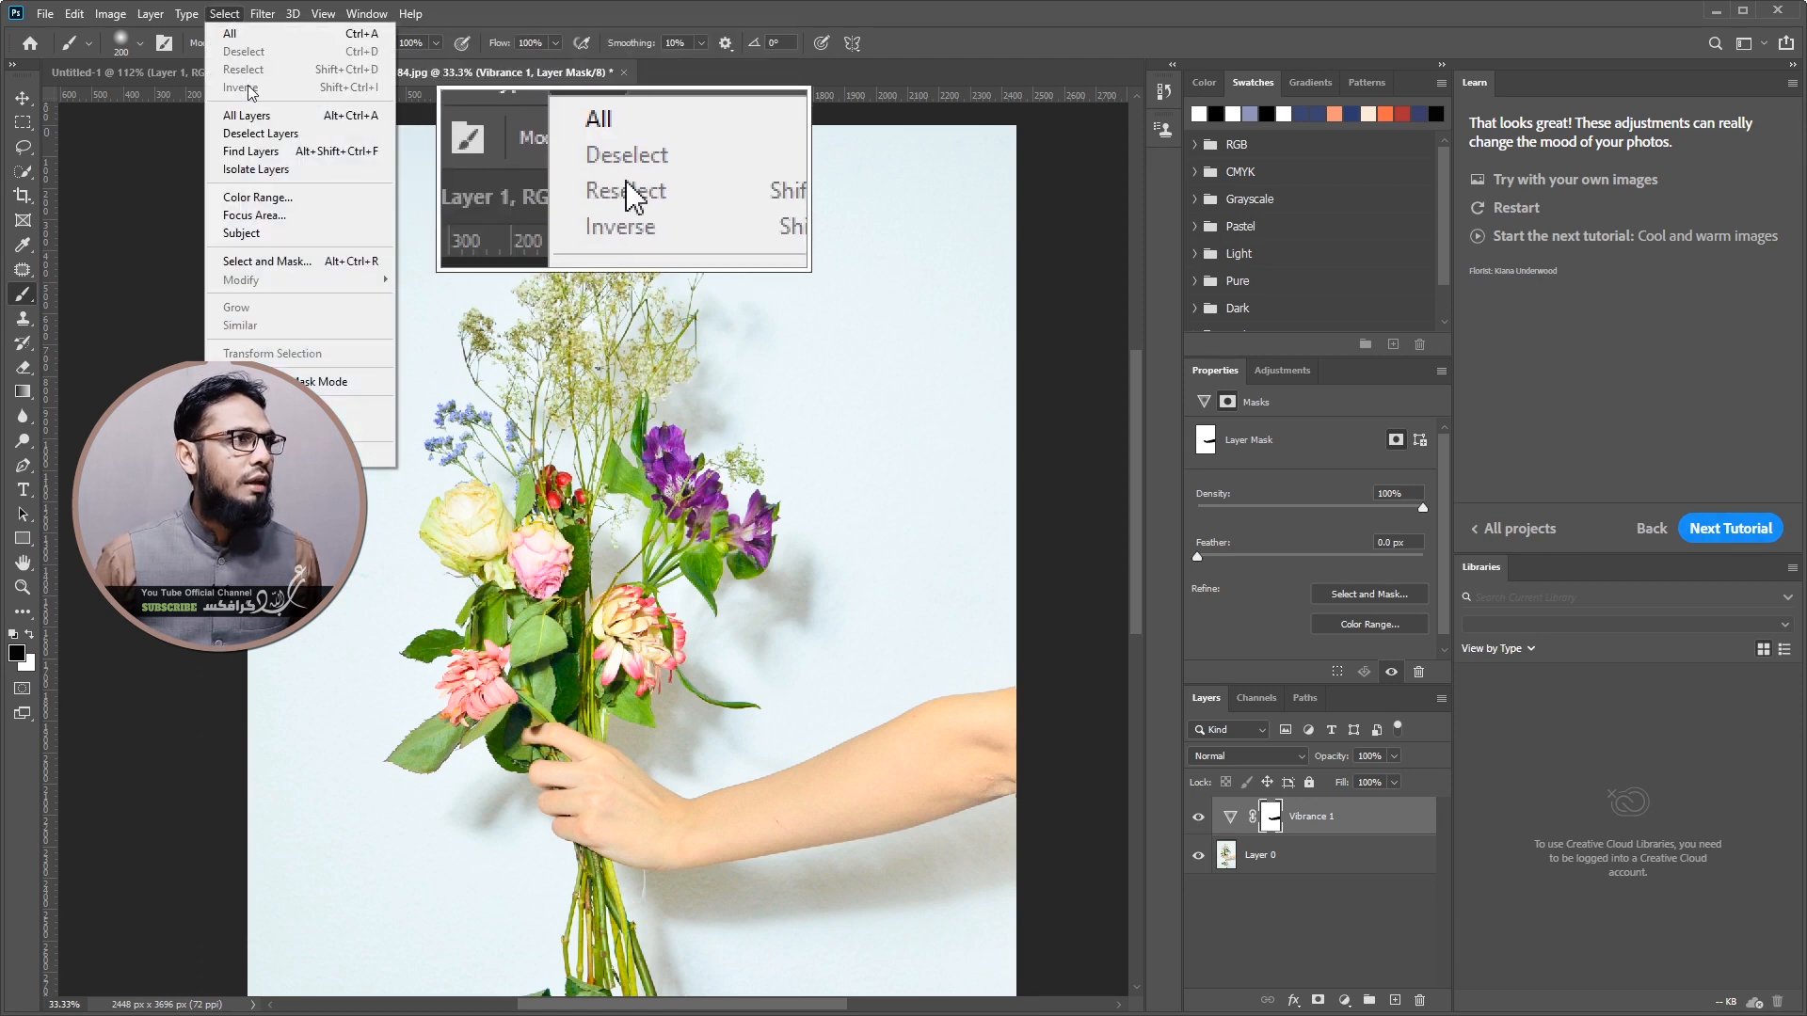
click(264, 199)
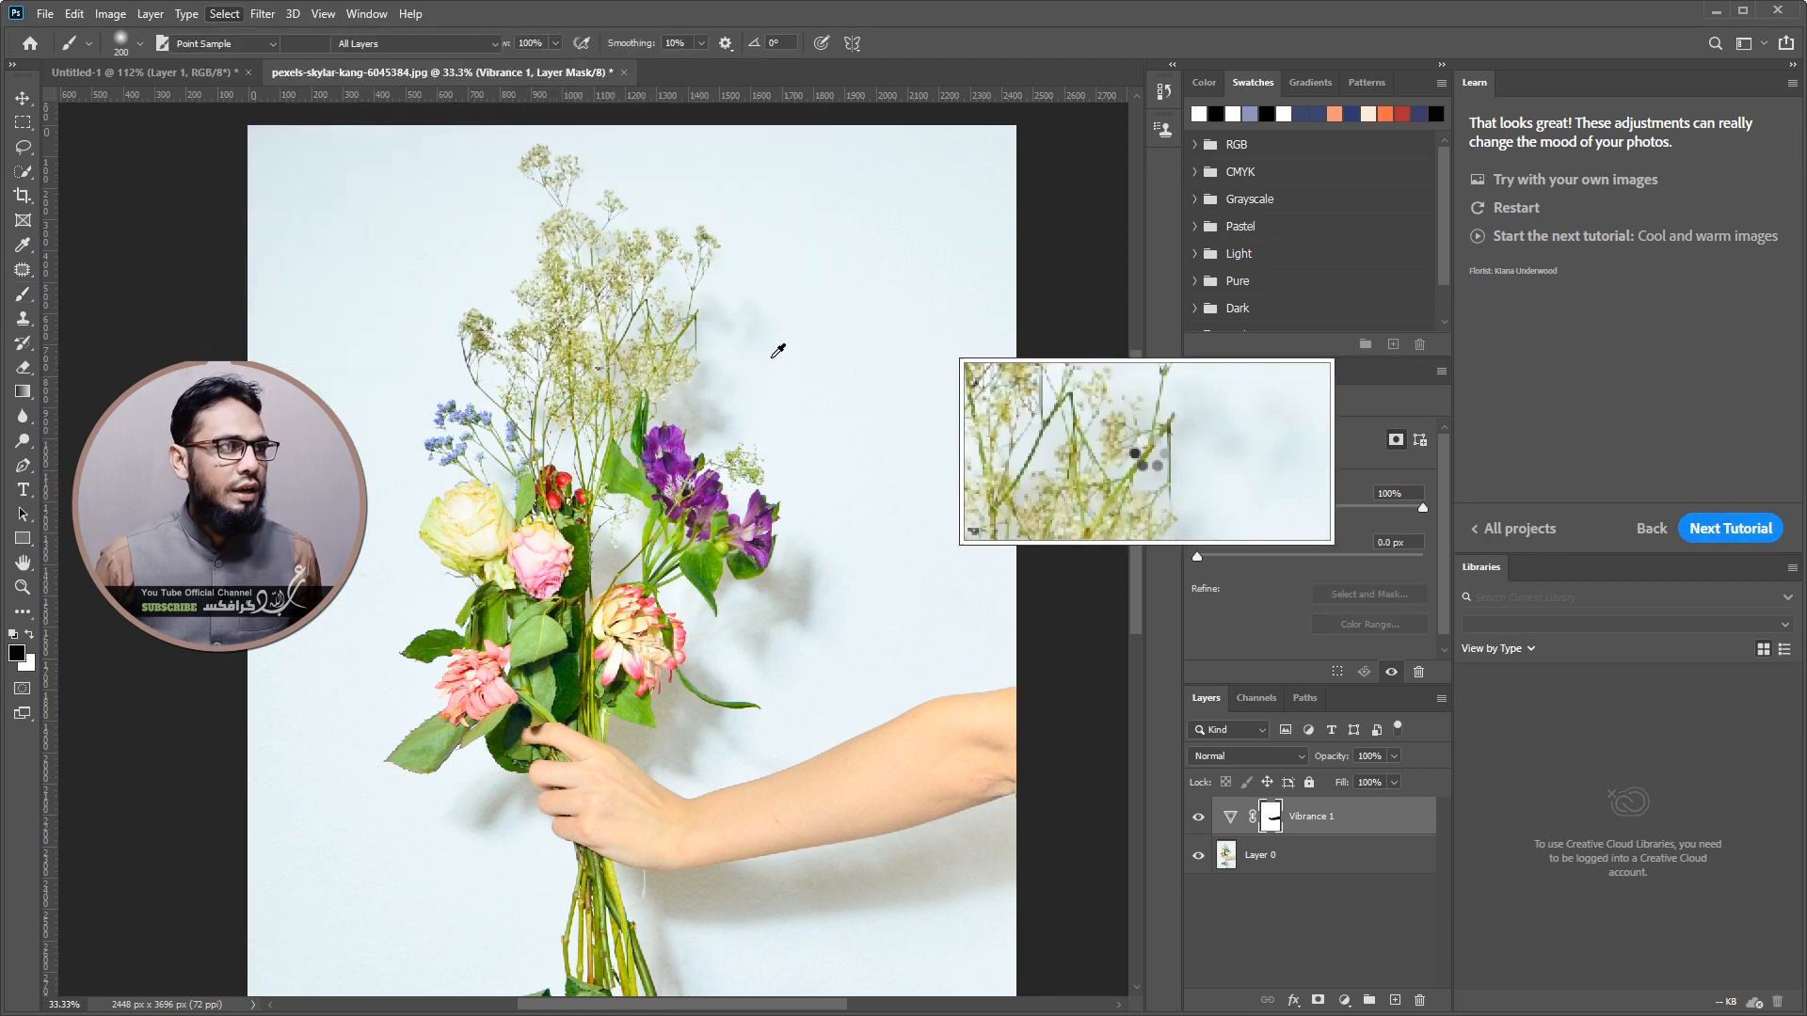
click(885, 782)
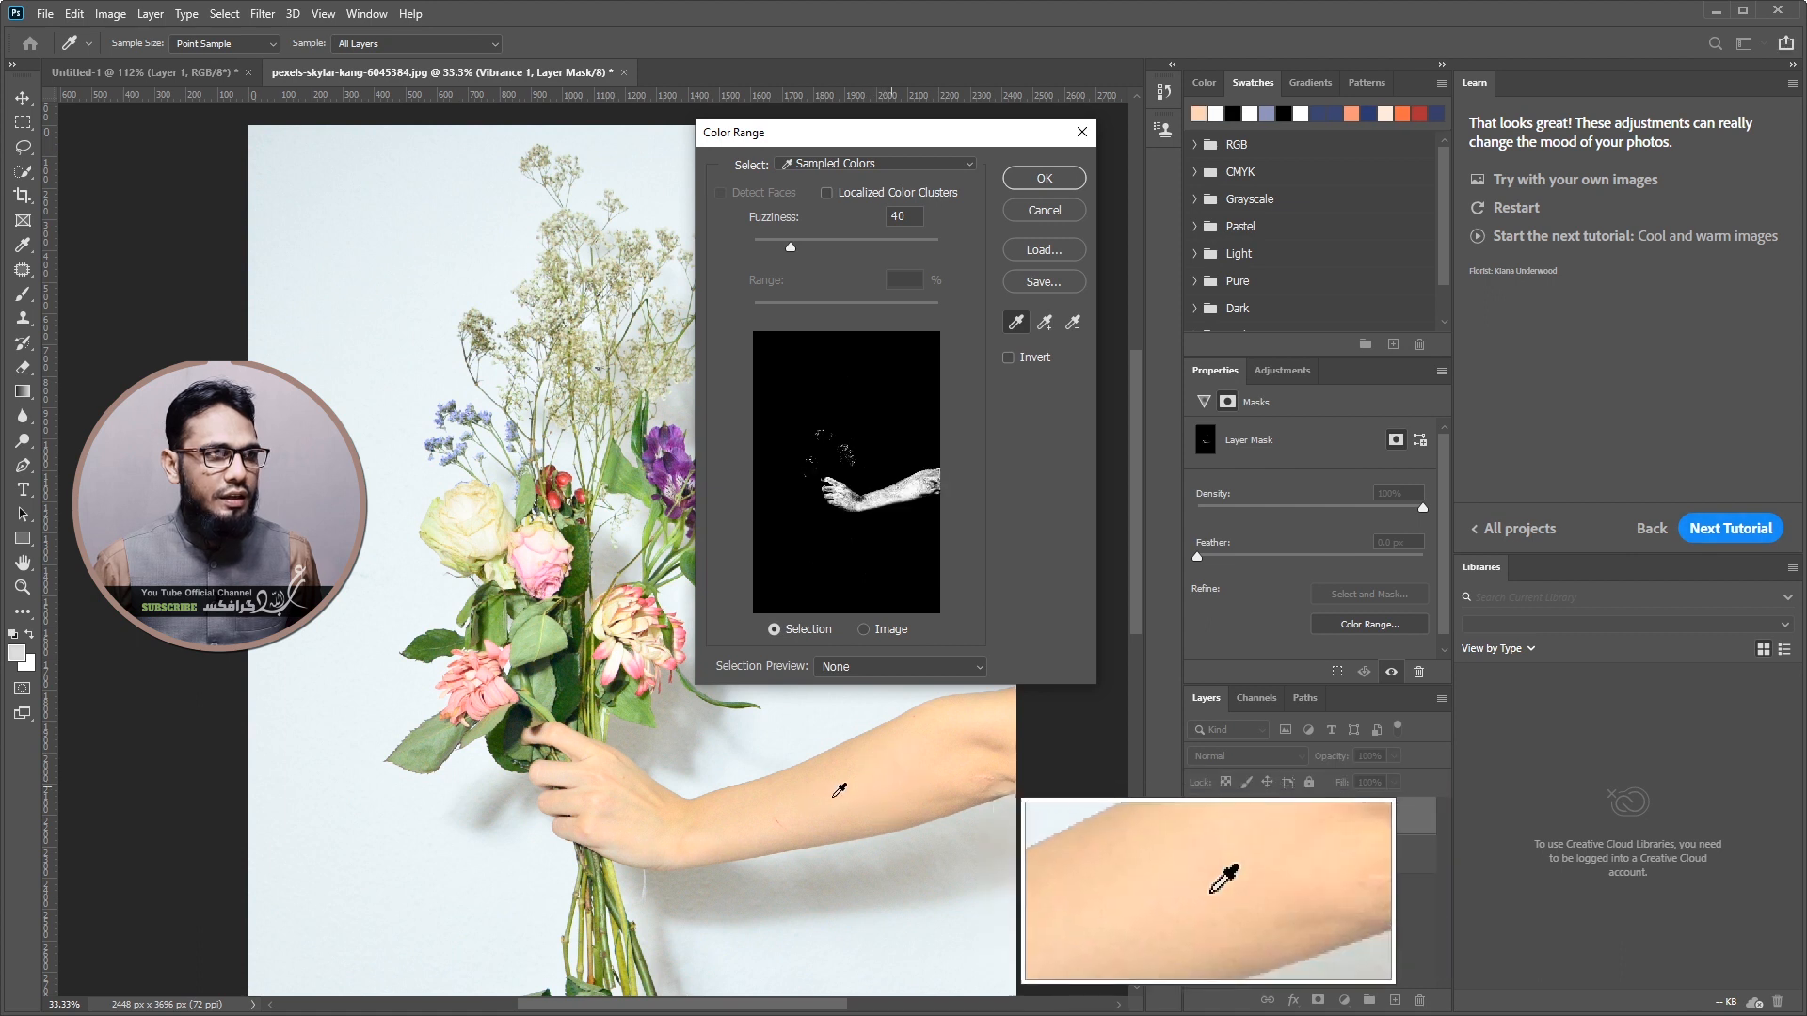
click(1043, 321)
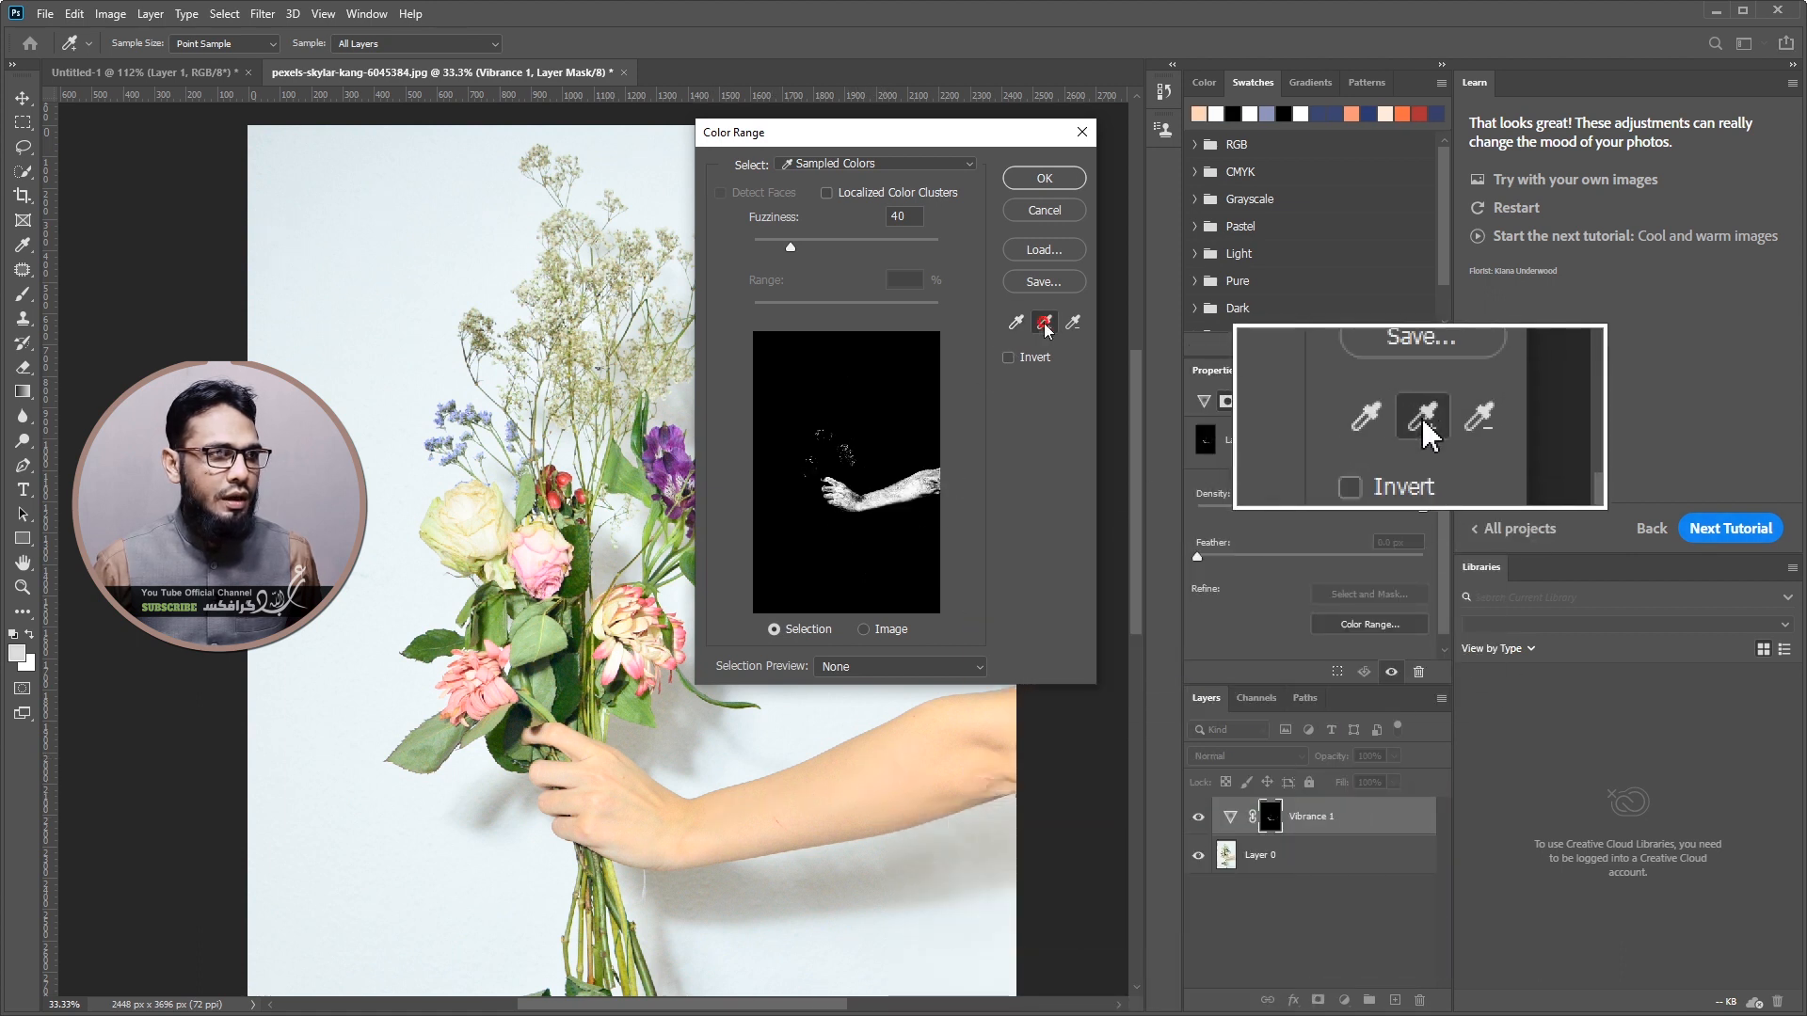
click(692, 801)
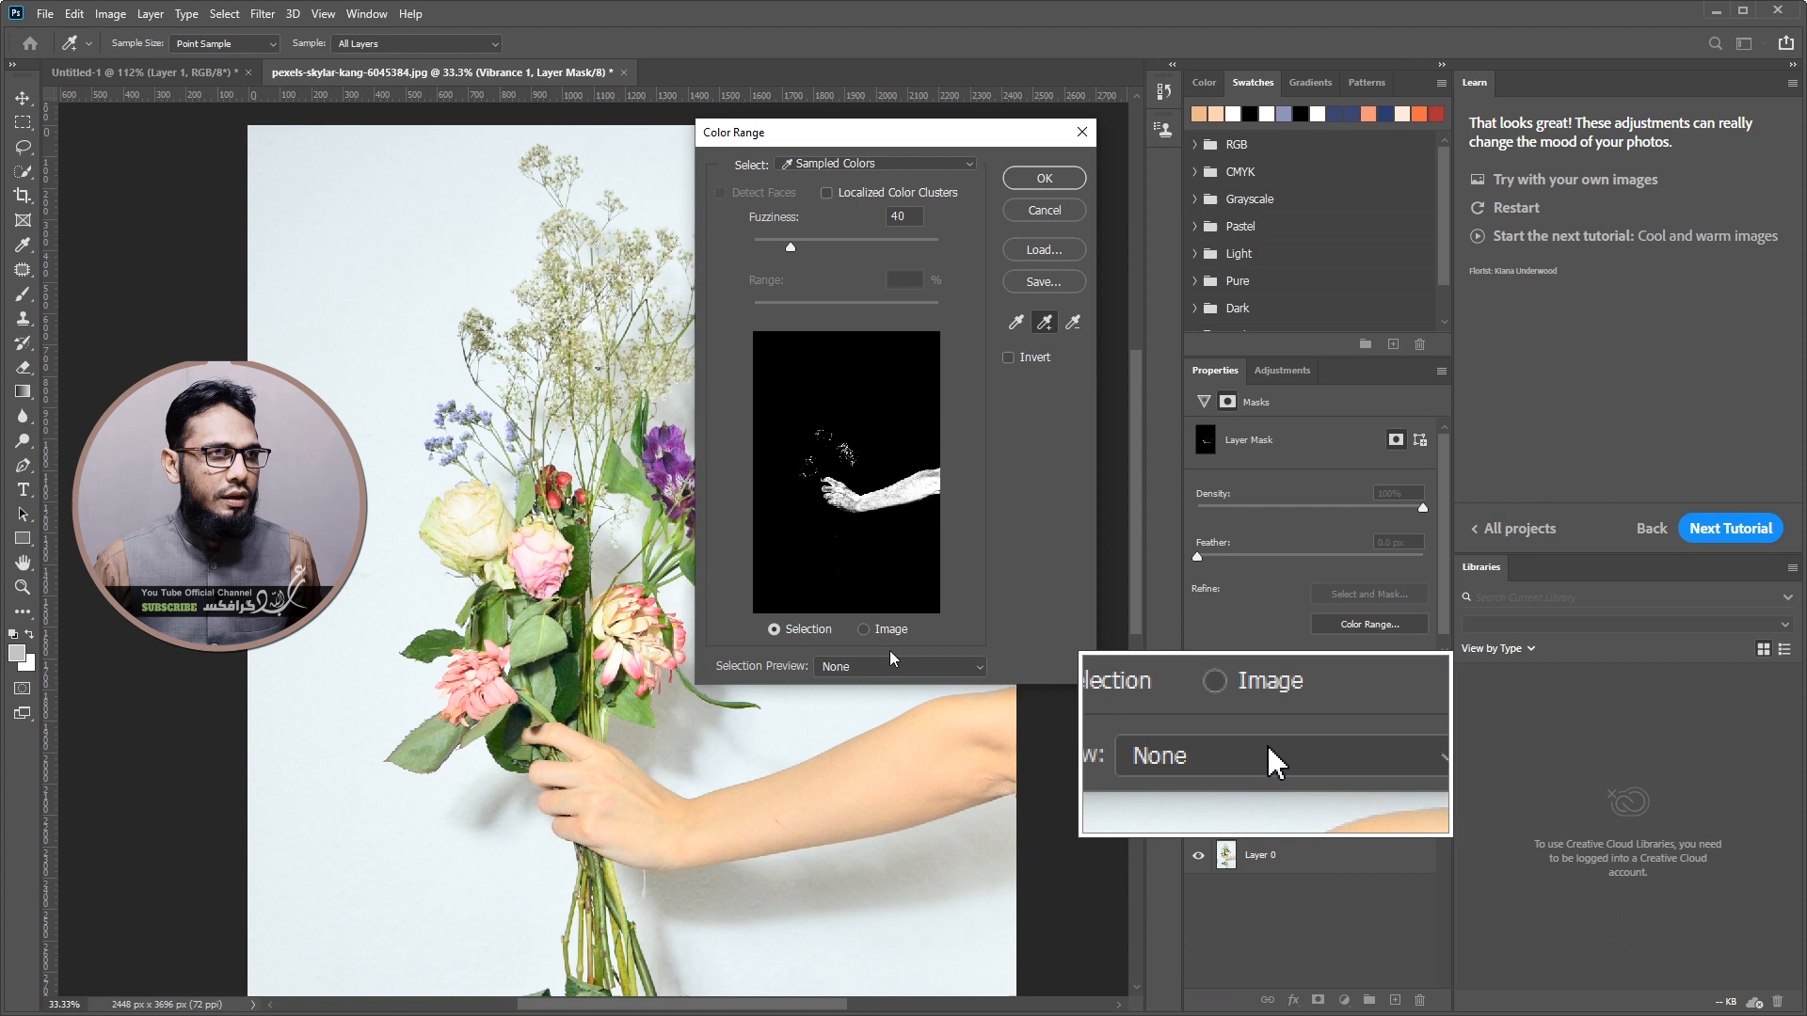
click(1045, 178)
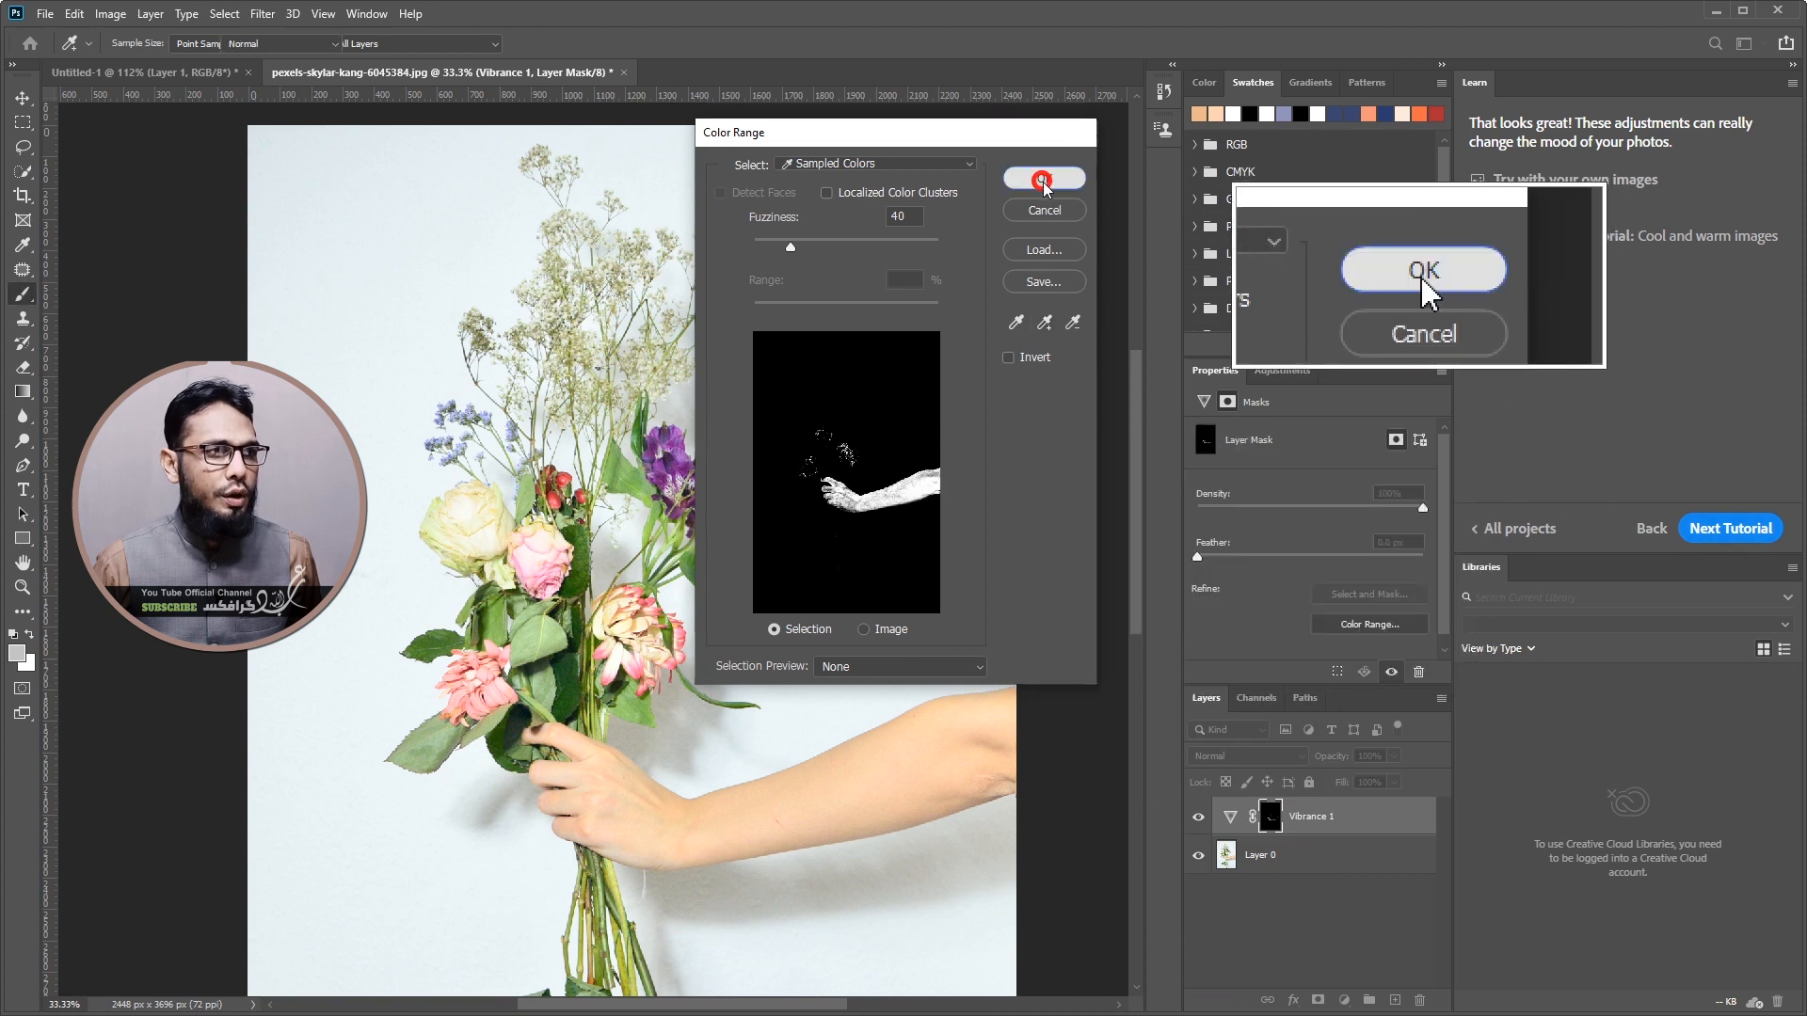
key(b)
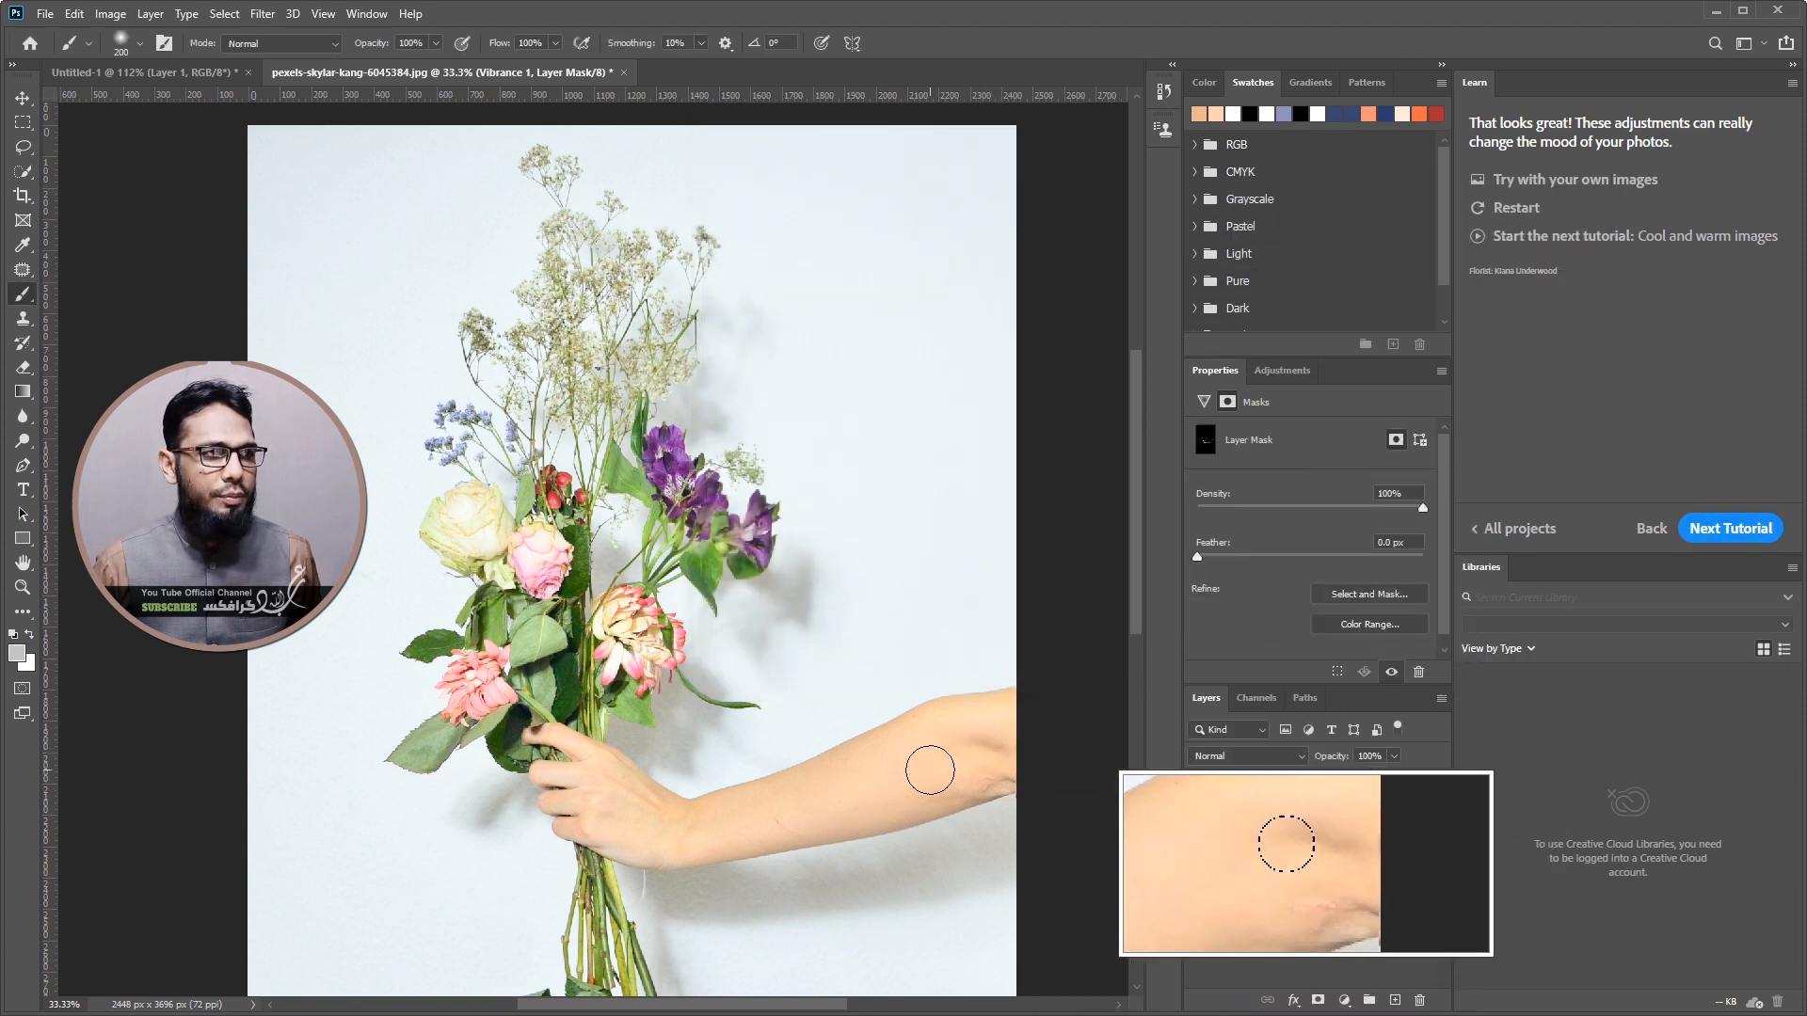
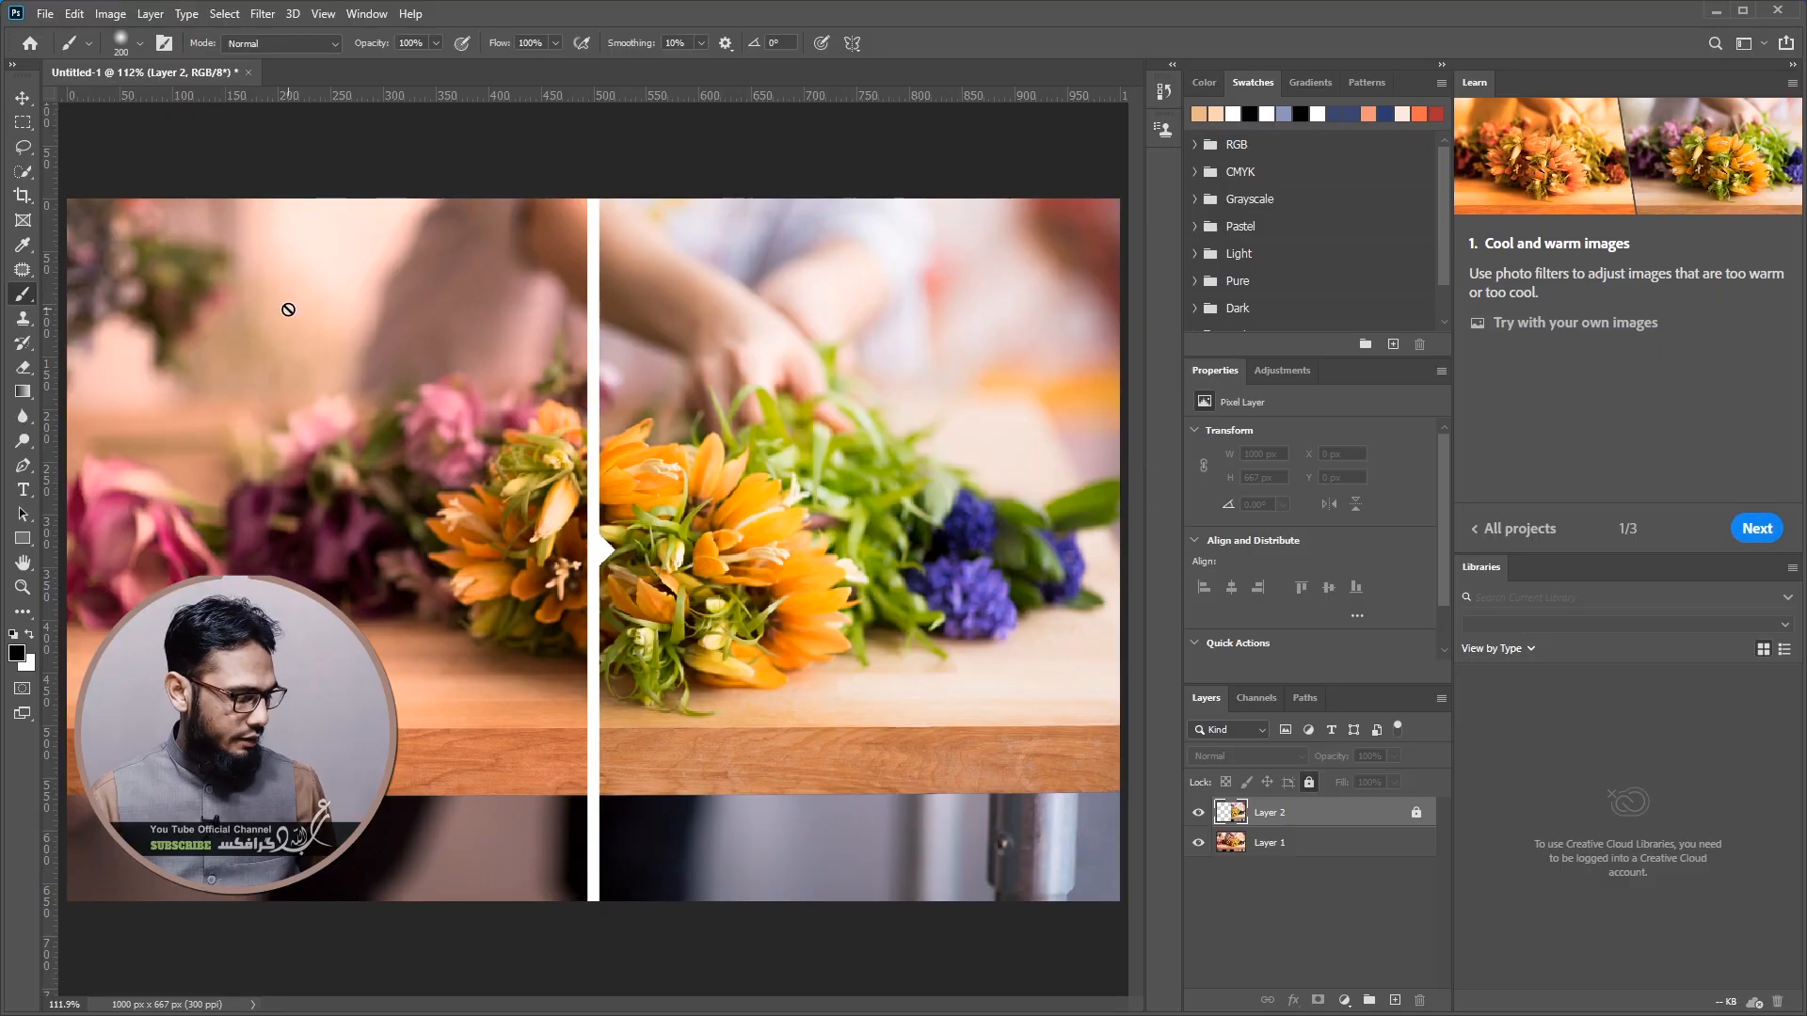
Hide Layer 2 in the flower image and advance the "Cool and warm images" tutorial to its "Add photo filter" step
click(23, 97)
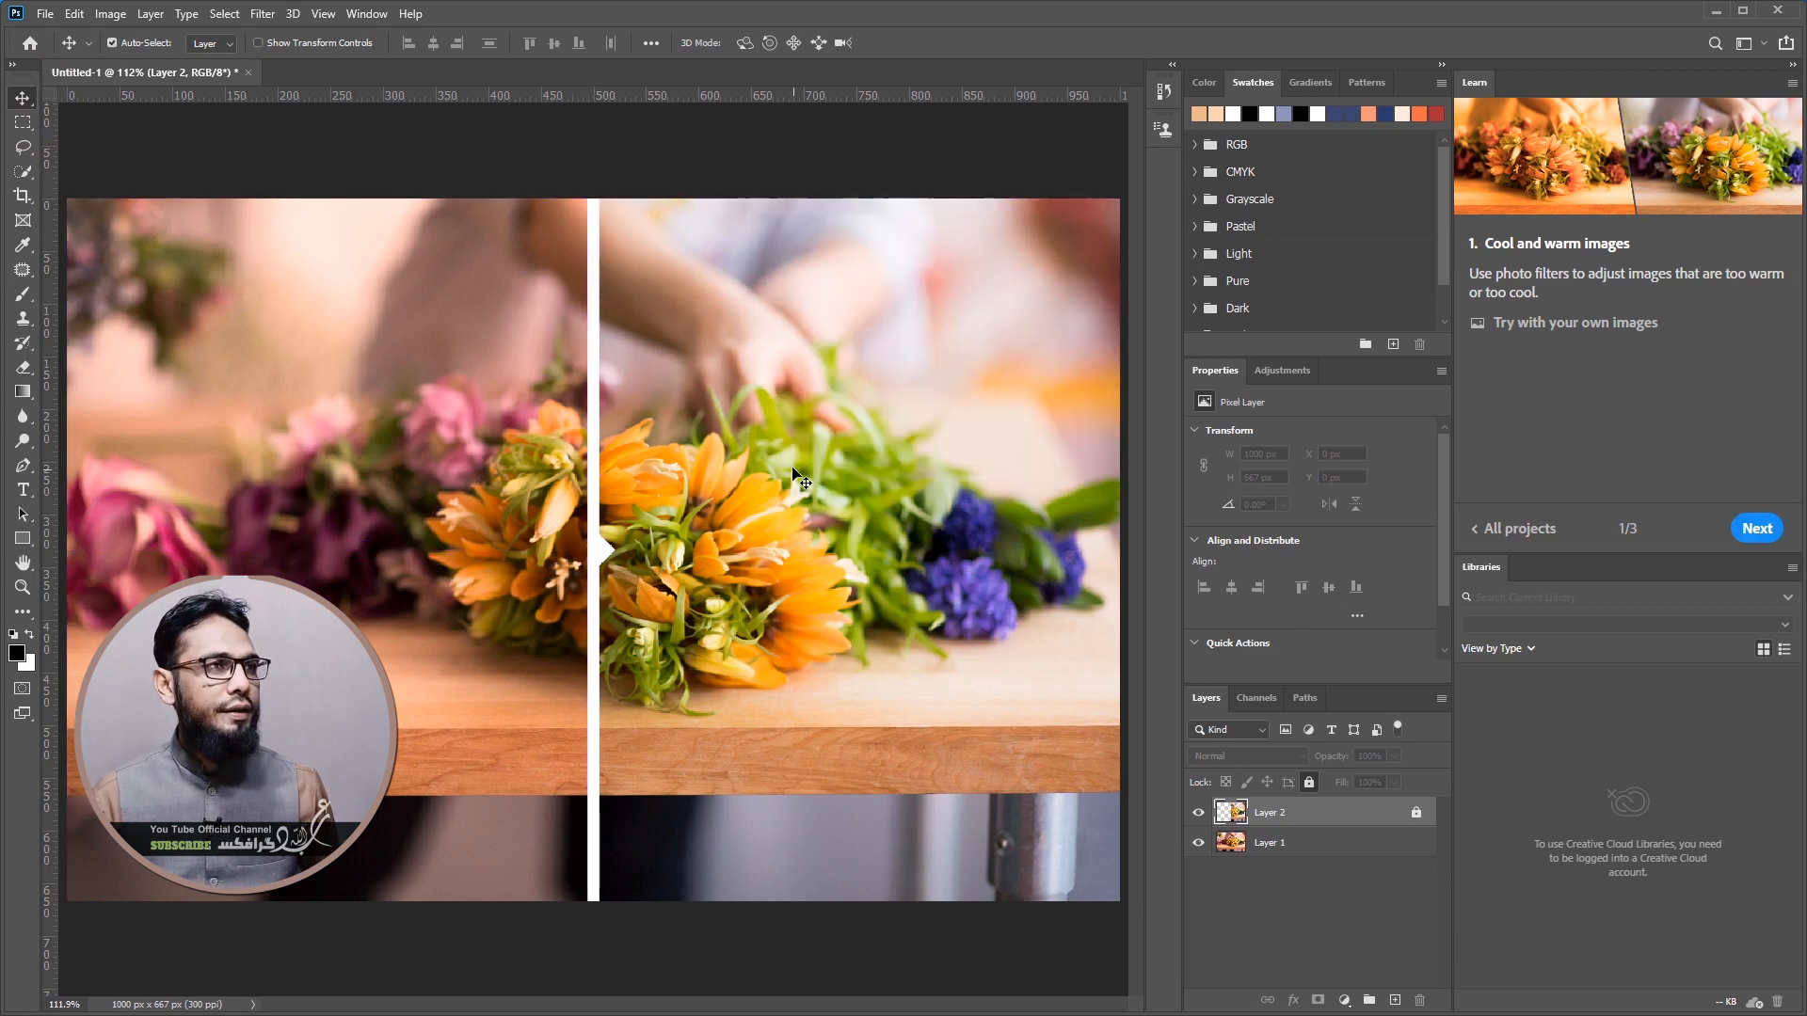
key(ctrl)
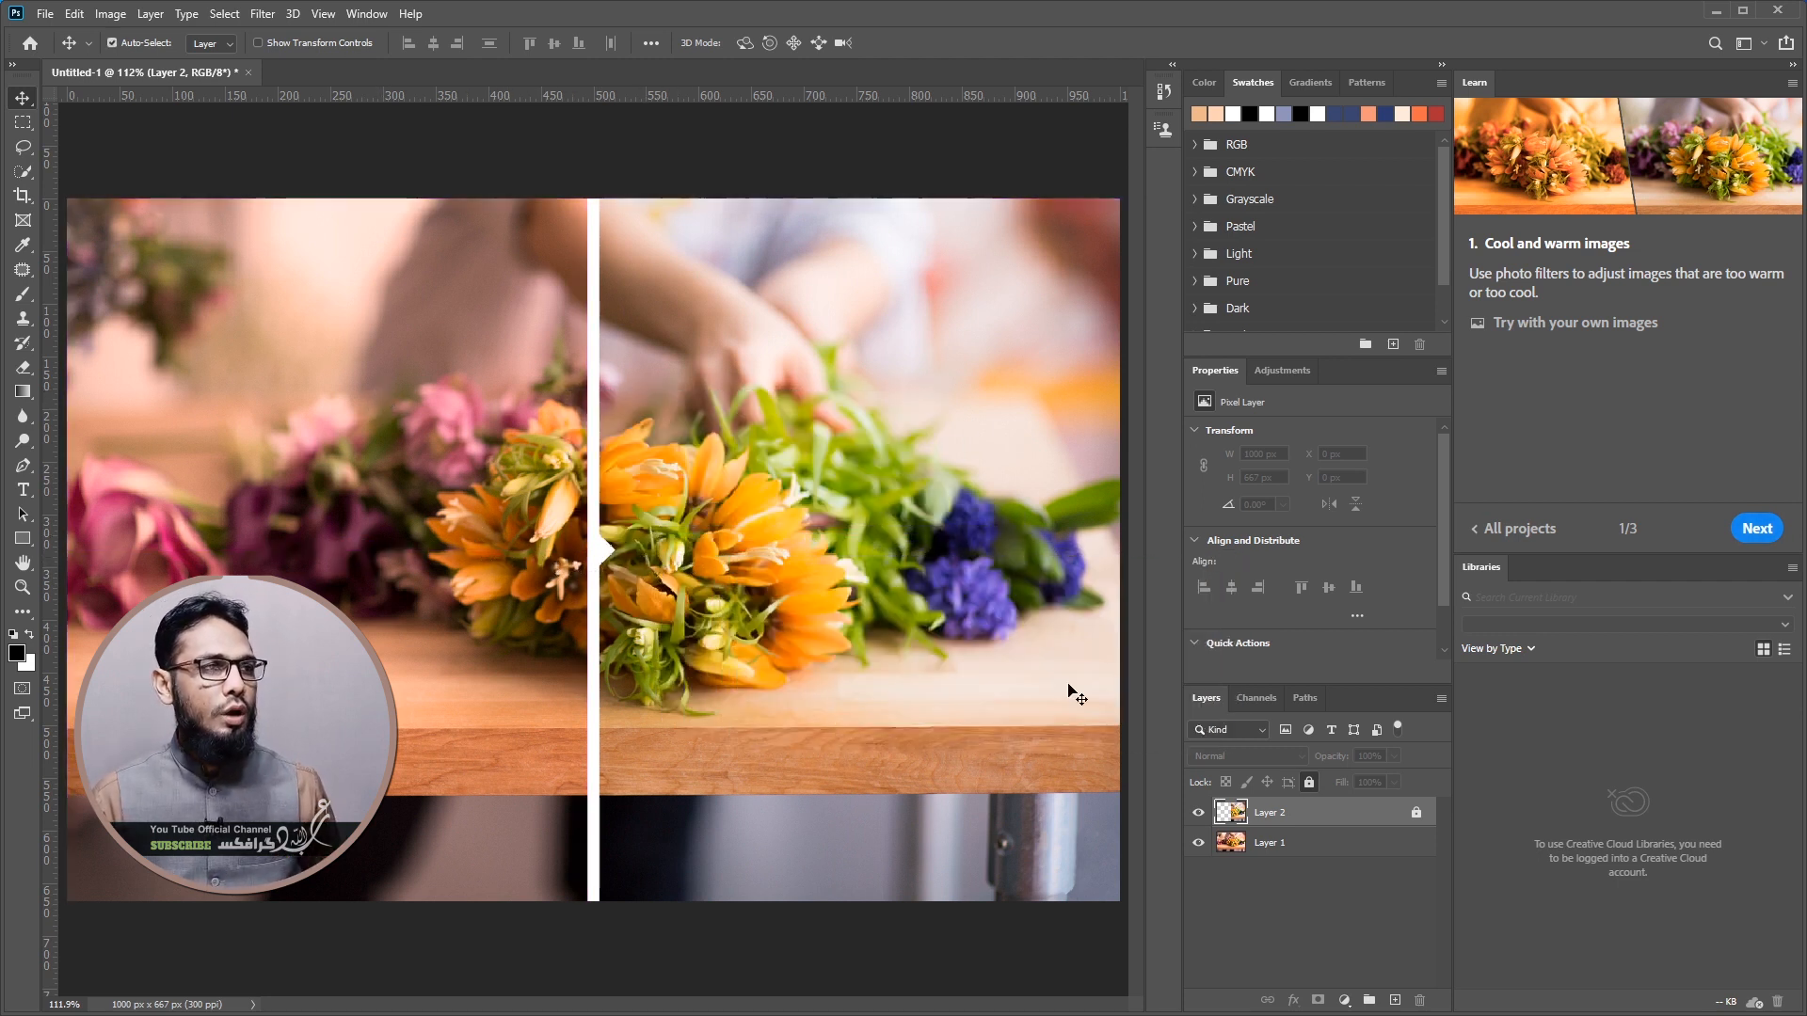
click(1198, 812)
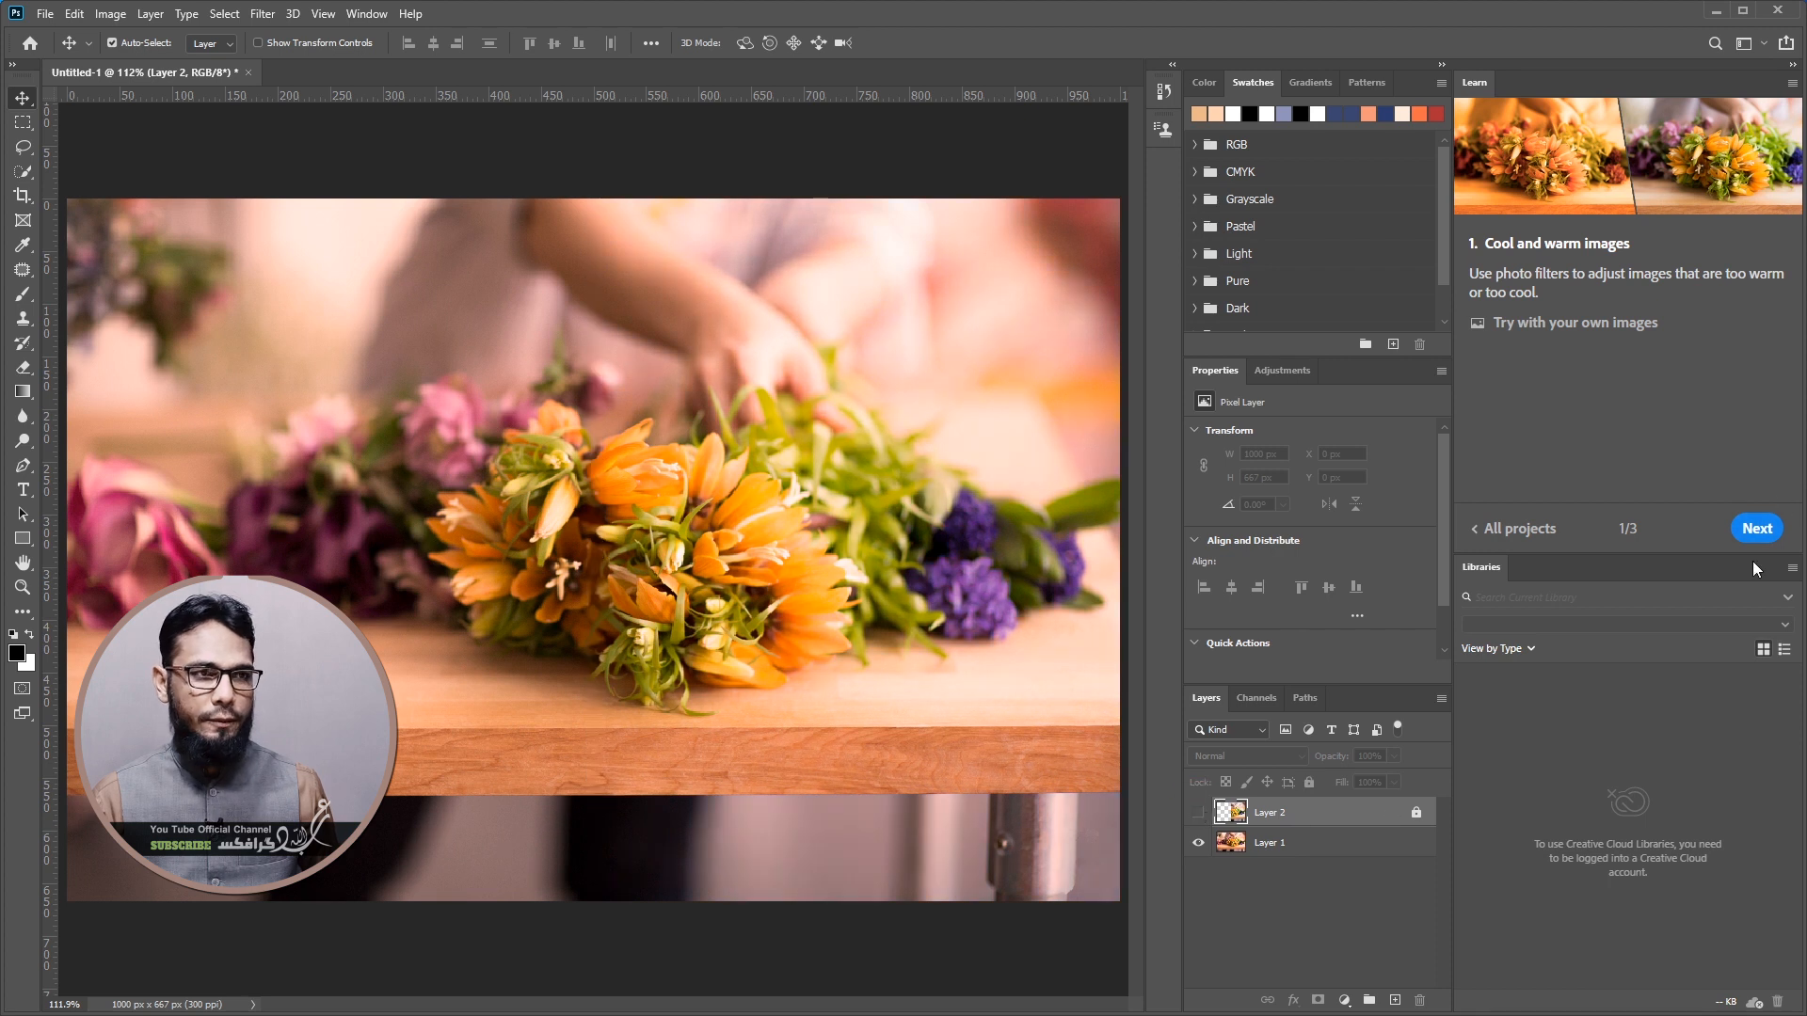
click(1756, 533)
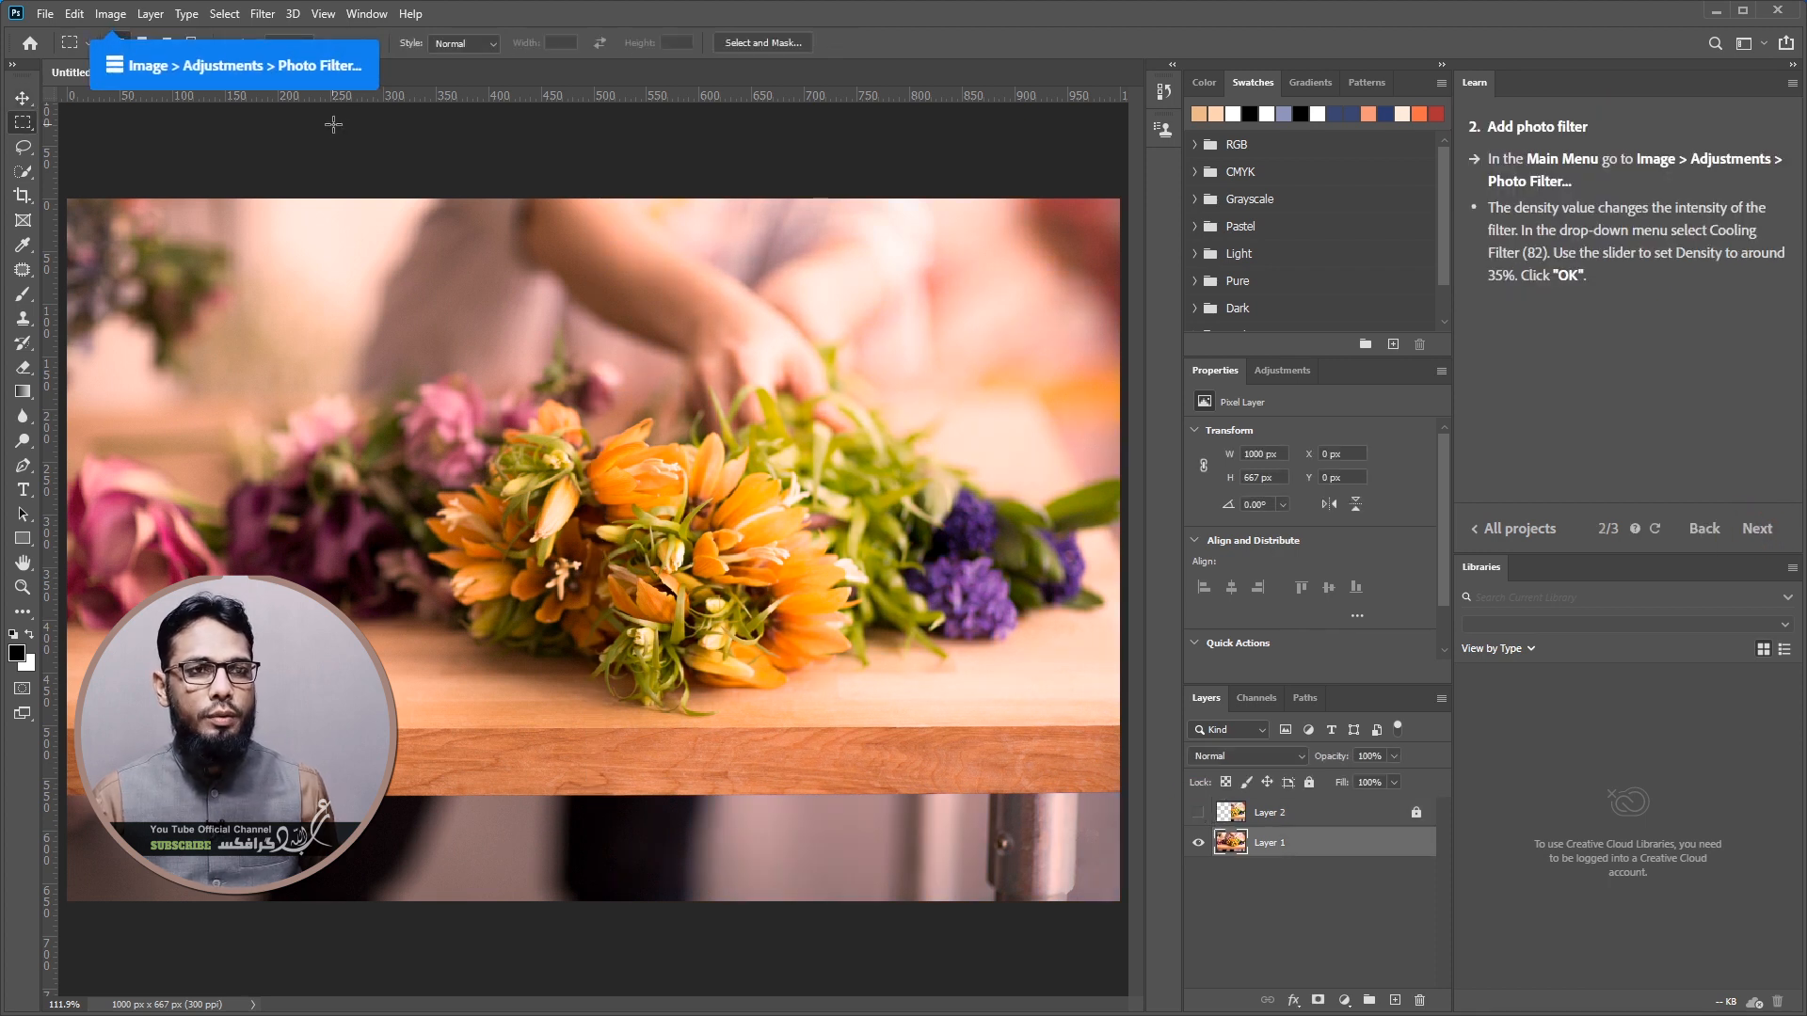
Apply a Photo Filter adjustment to Layer 1 using Cooling Filter (82) at 35% density, with Preserve Luminosity on
click(109, 15)
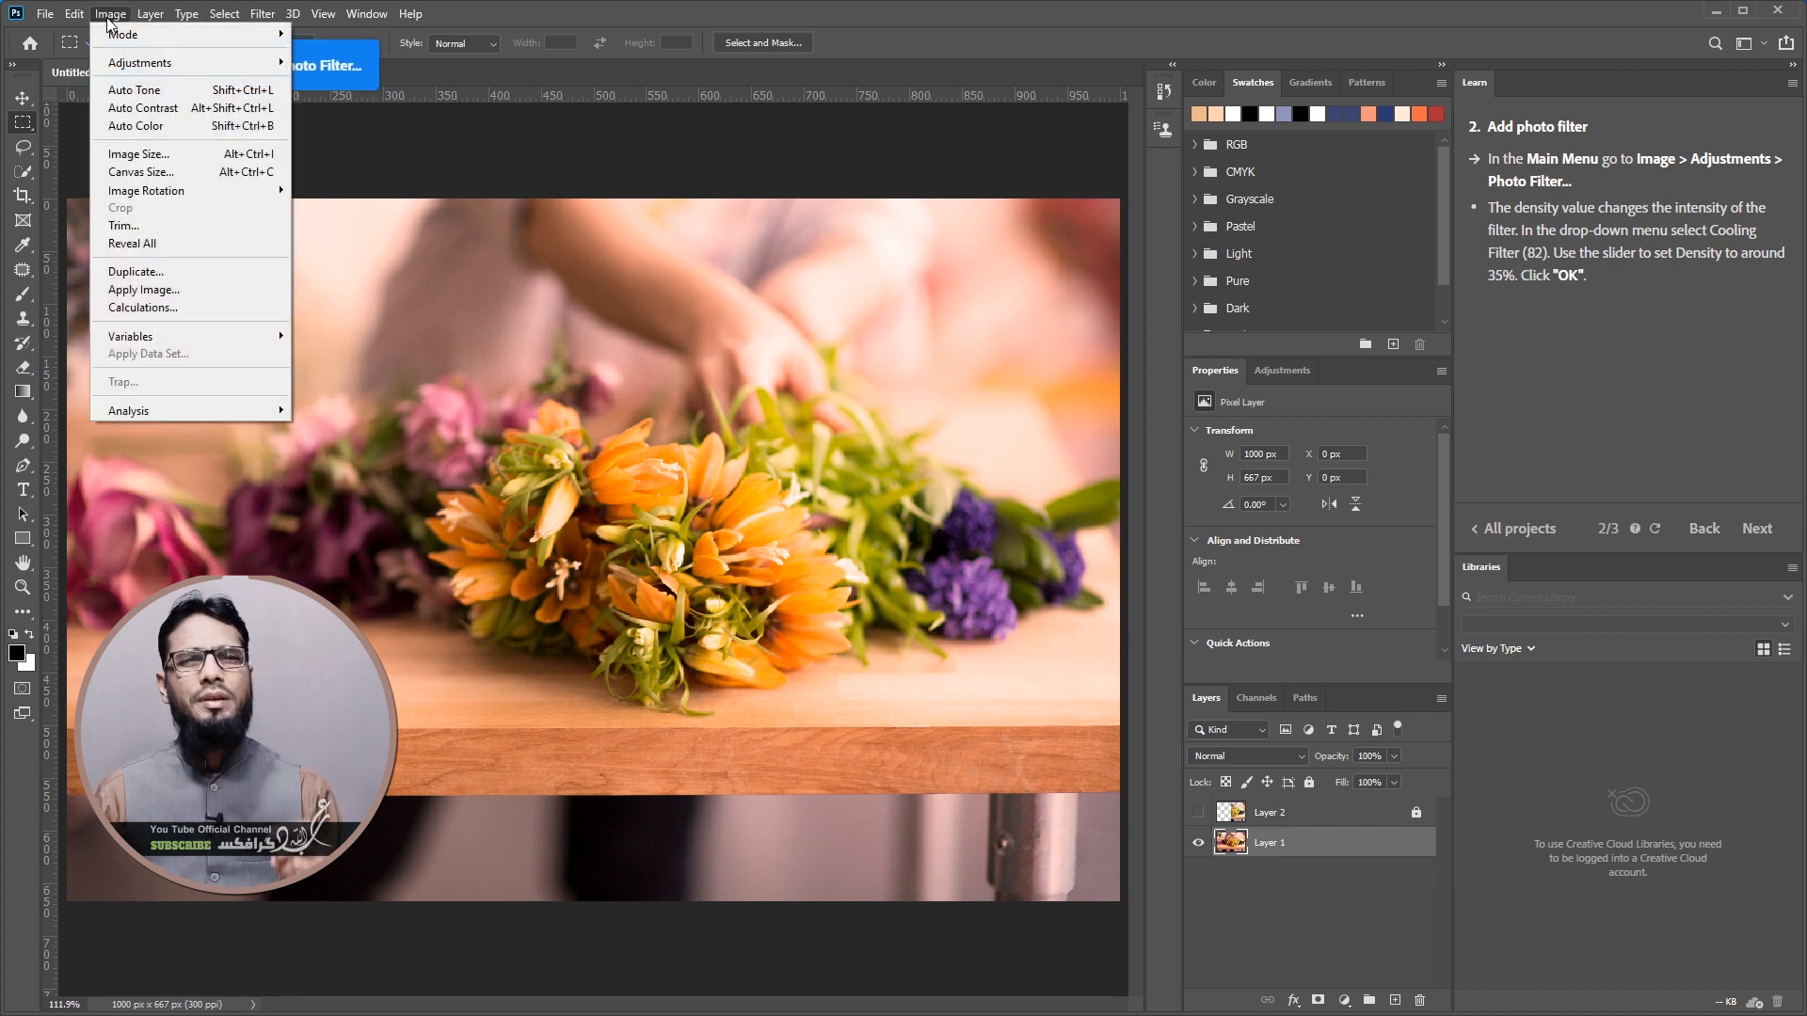
mouse_move(139, 64)
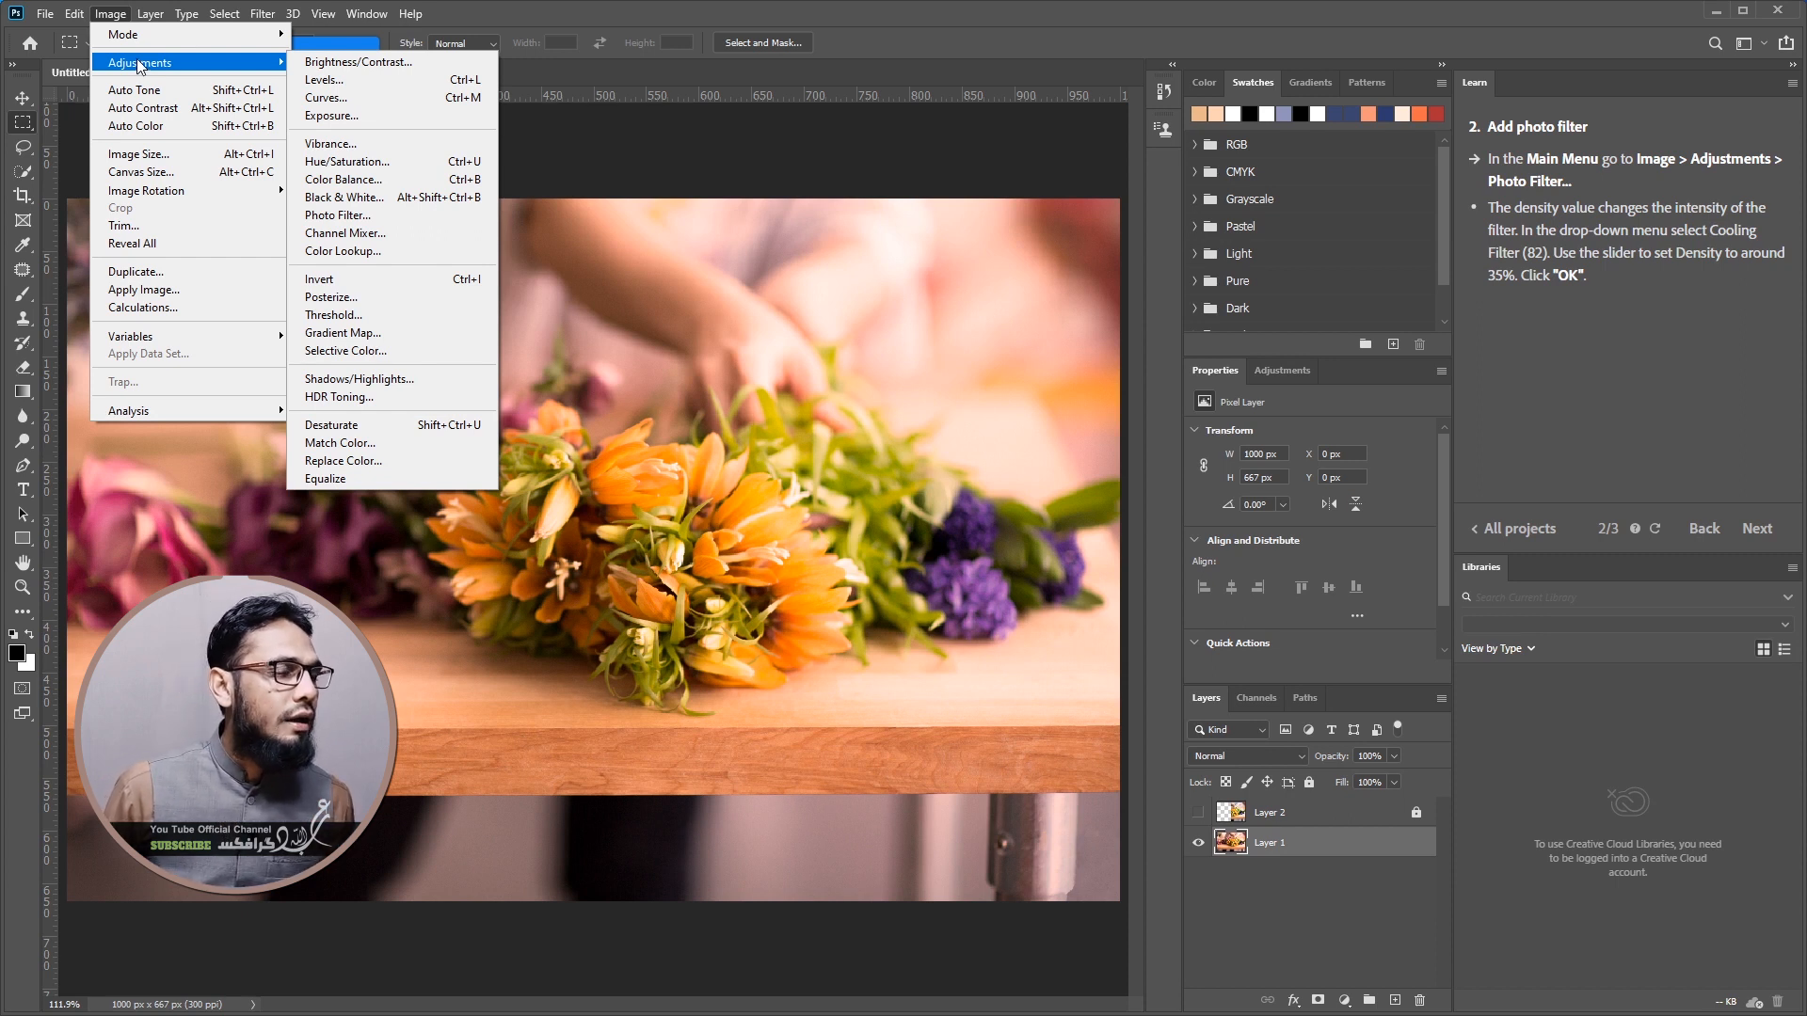
click(110, 15)
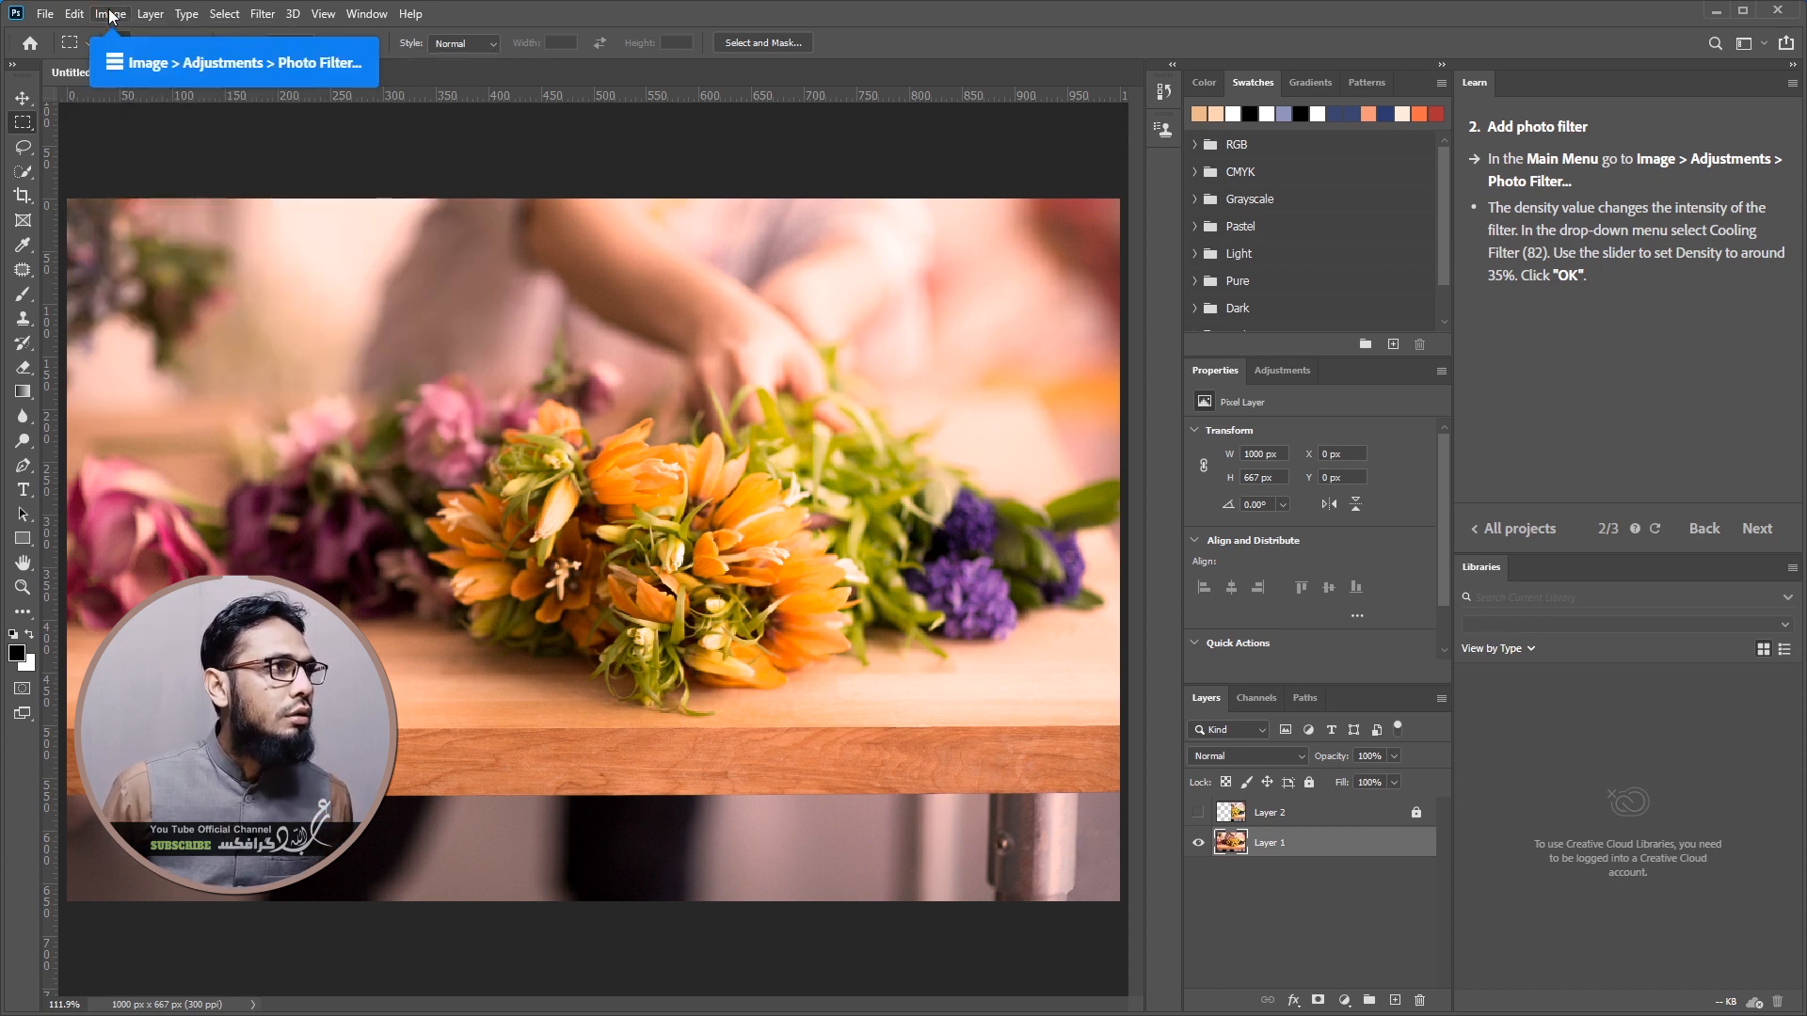
click(110, 15)
mouse_move(273, 63)
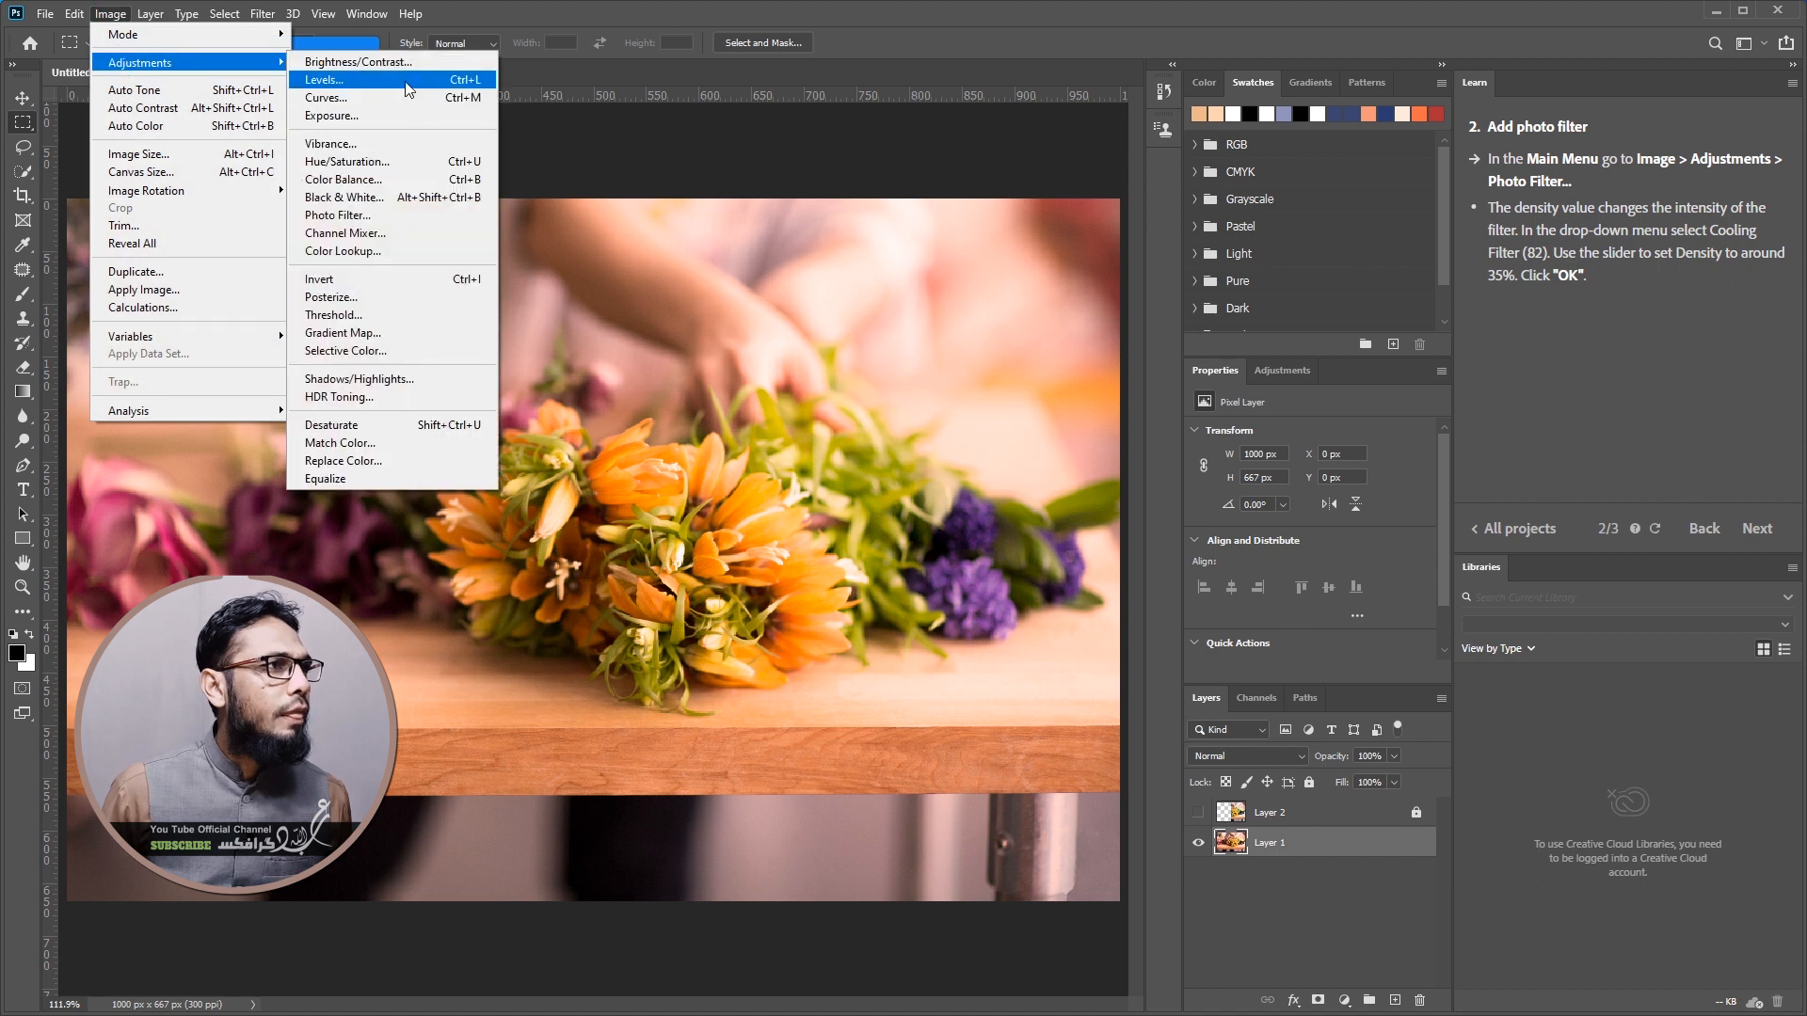
click(384, 218)
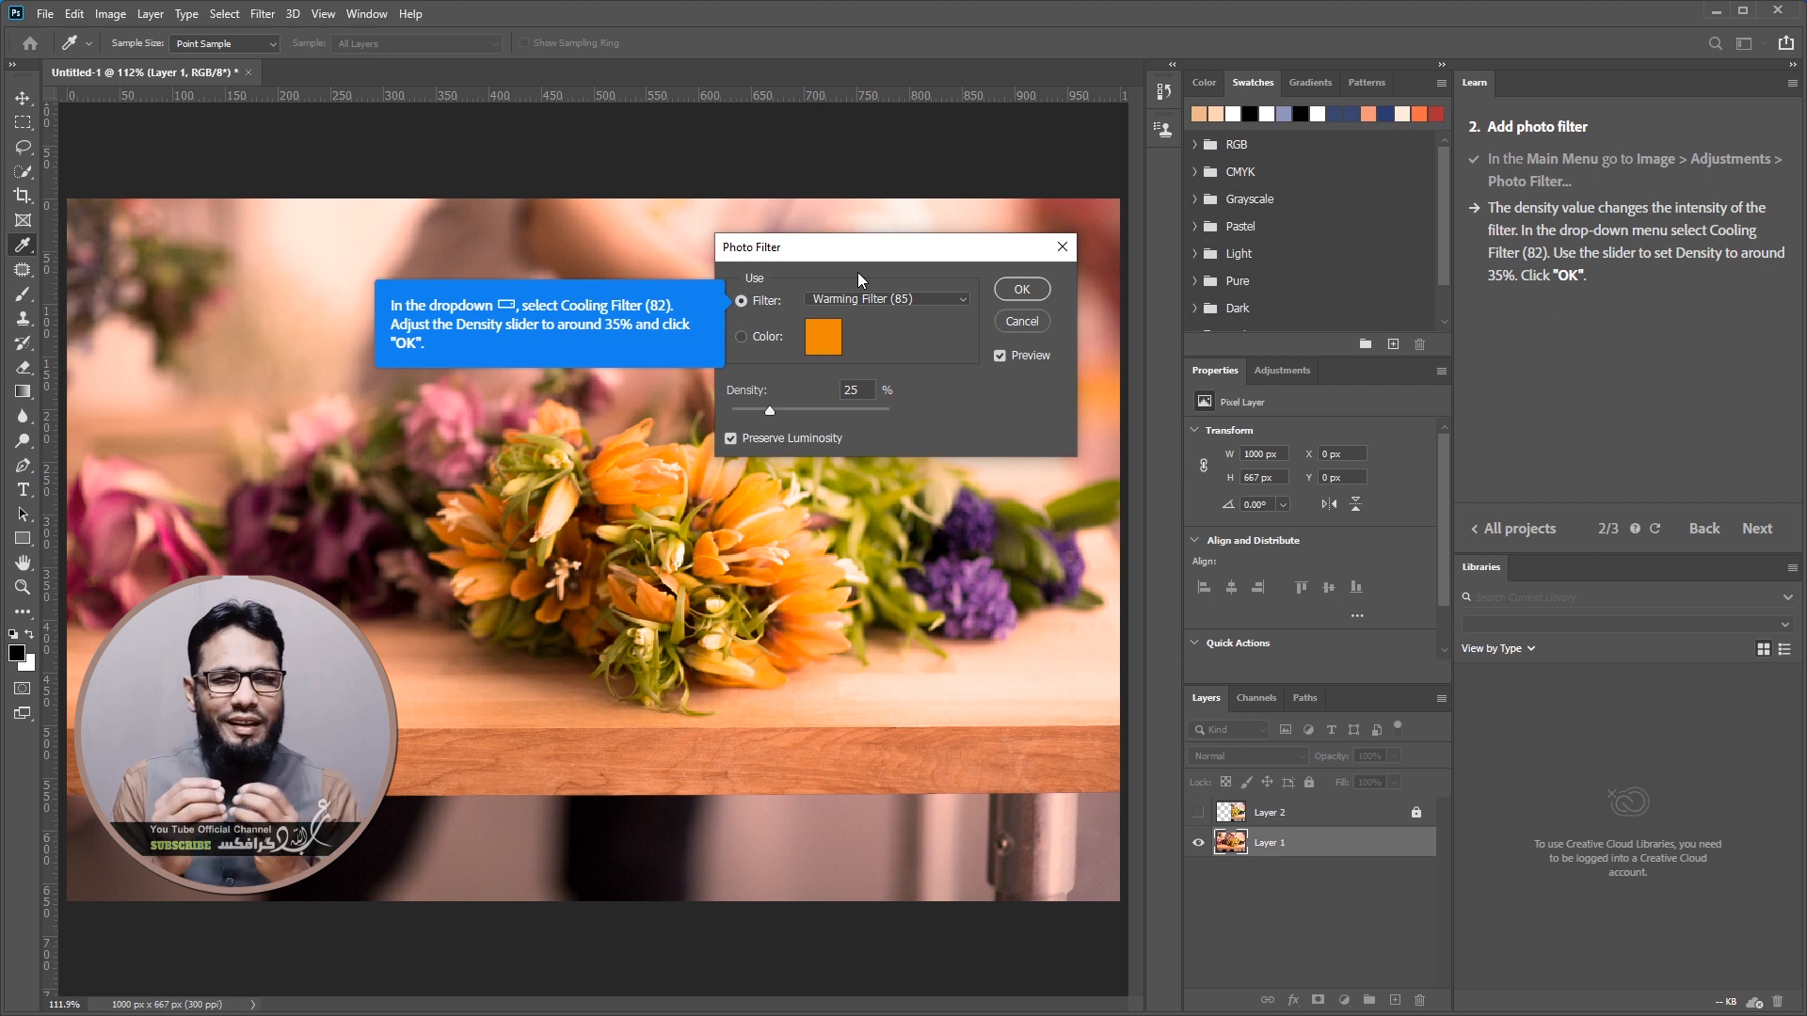
click(912, 299)
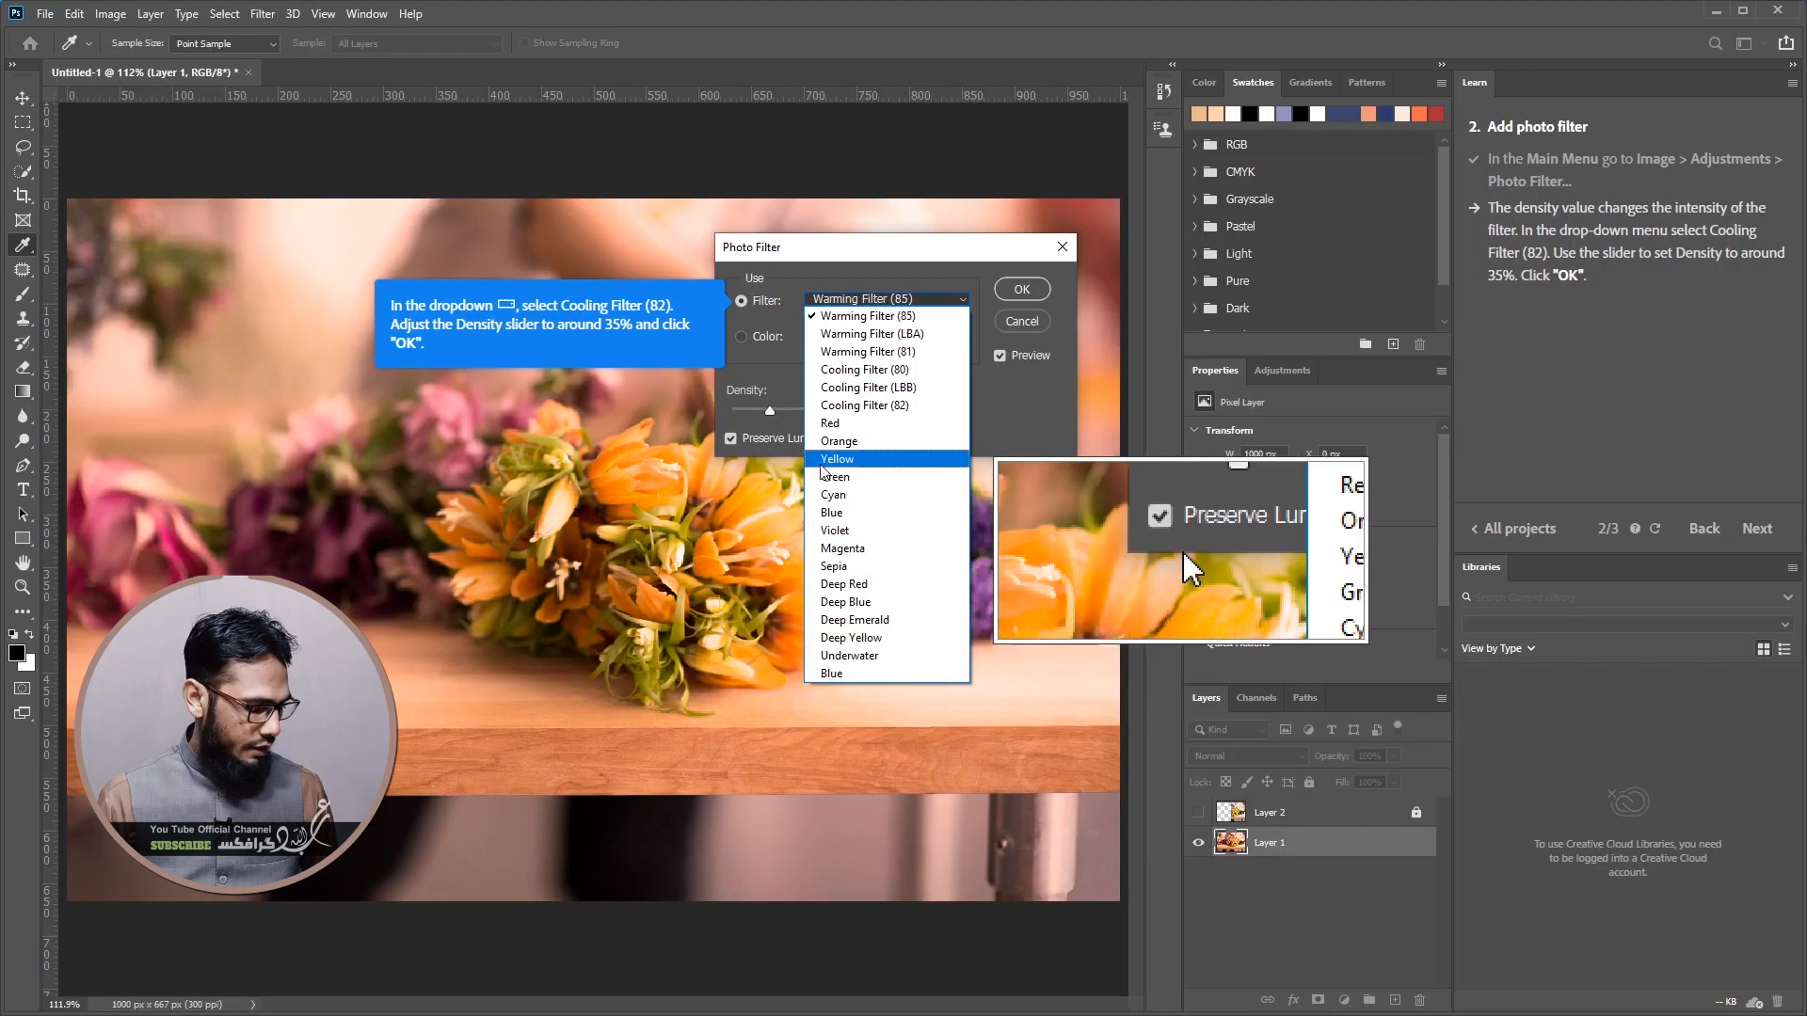
click(854, 407)
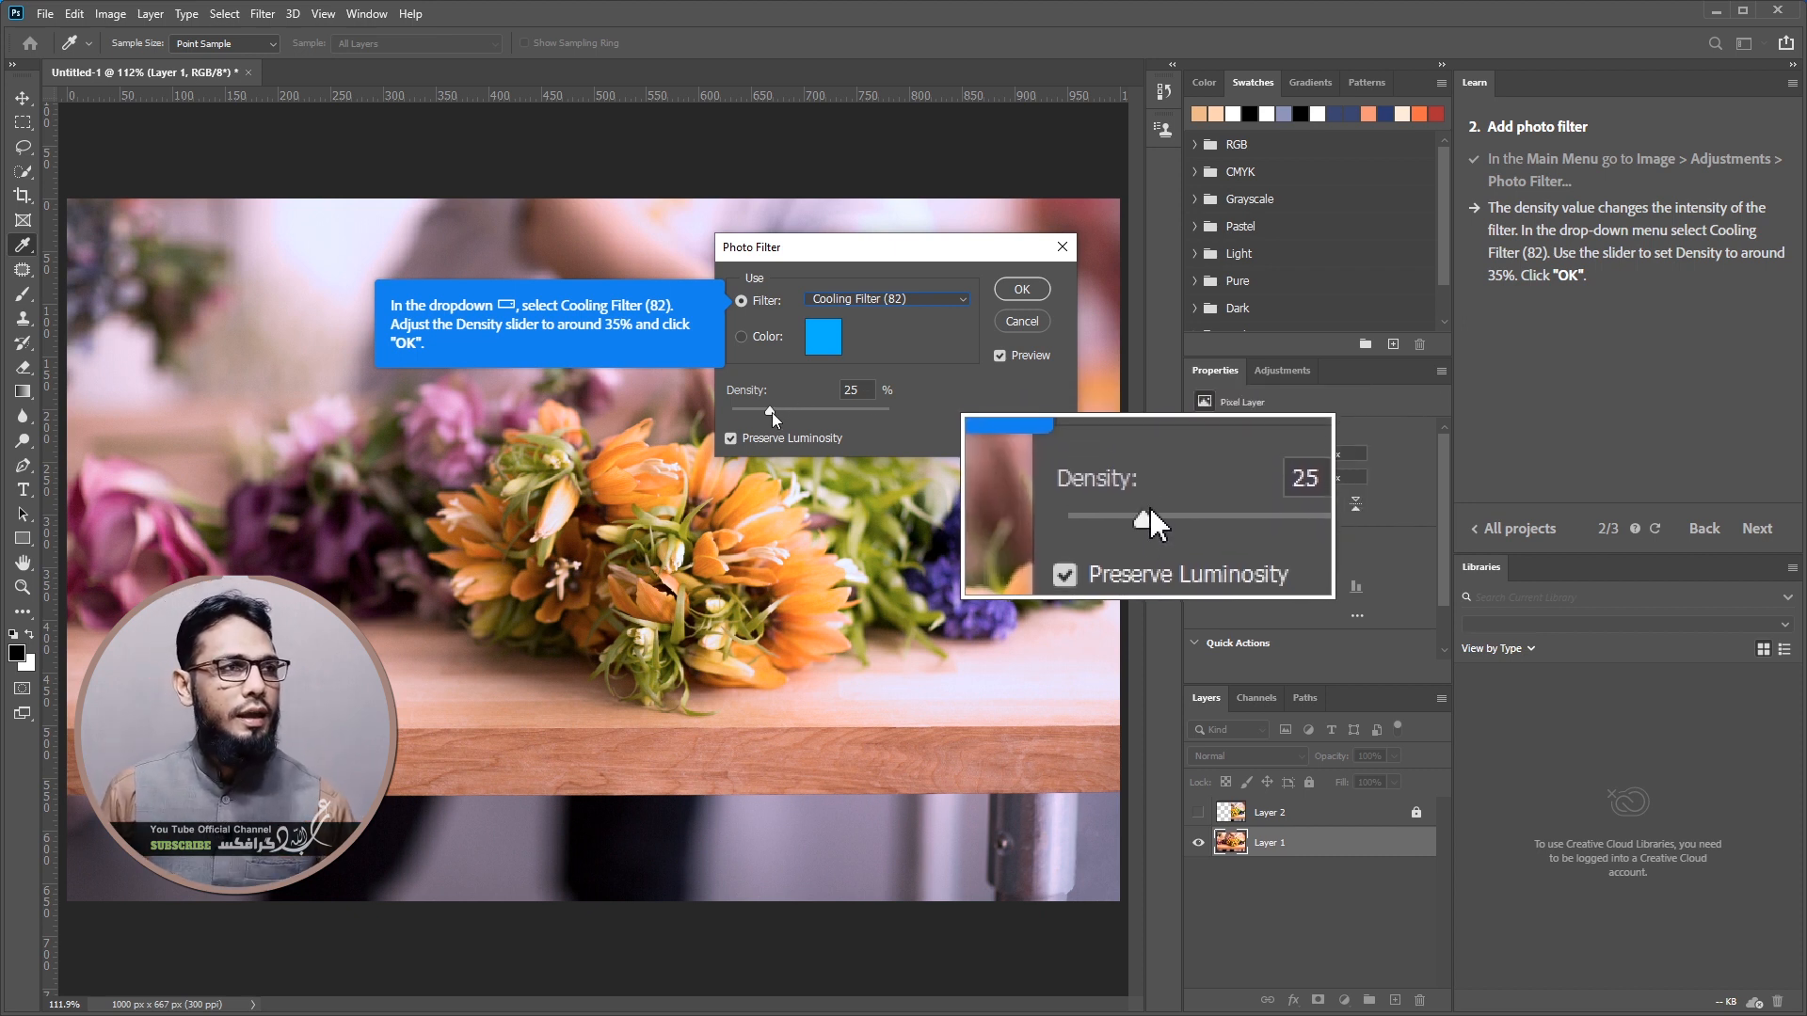
drag(770, 409, 785, 410)
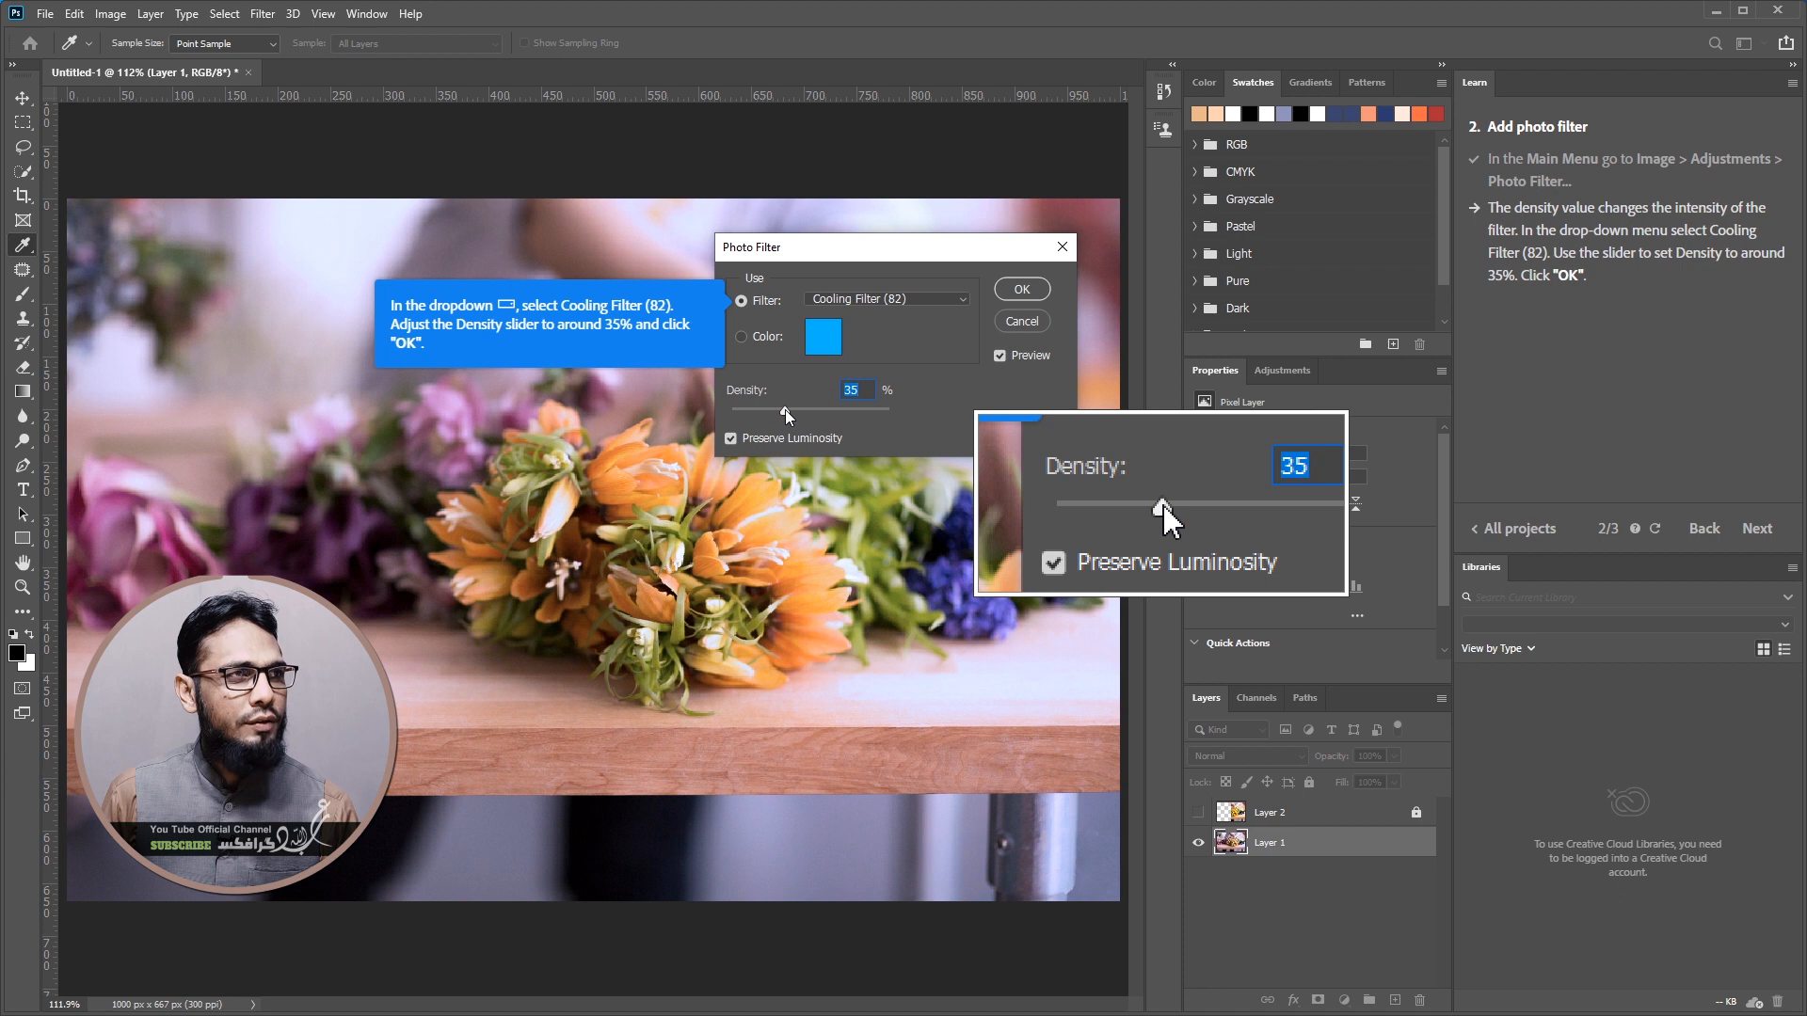
click(1039, 291)
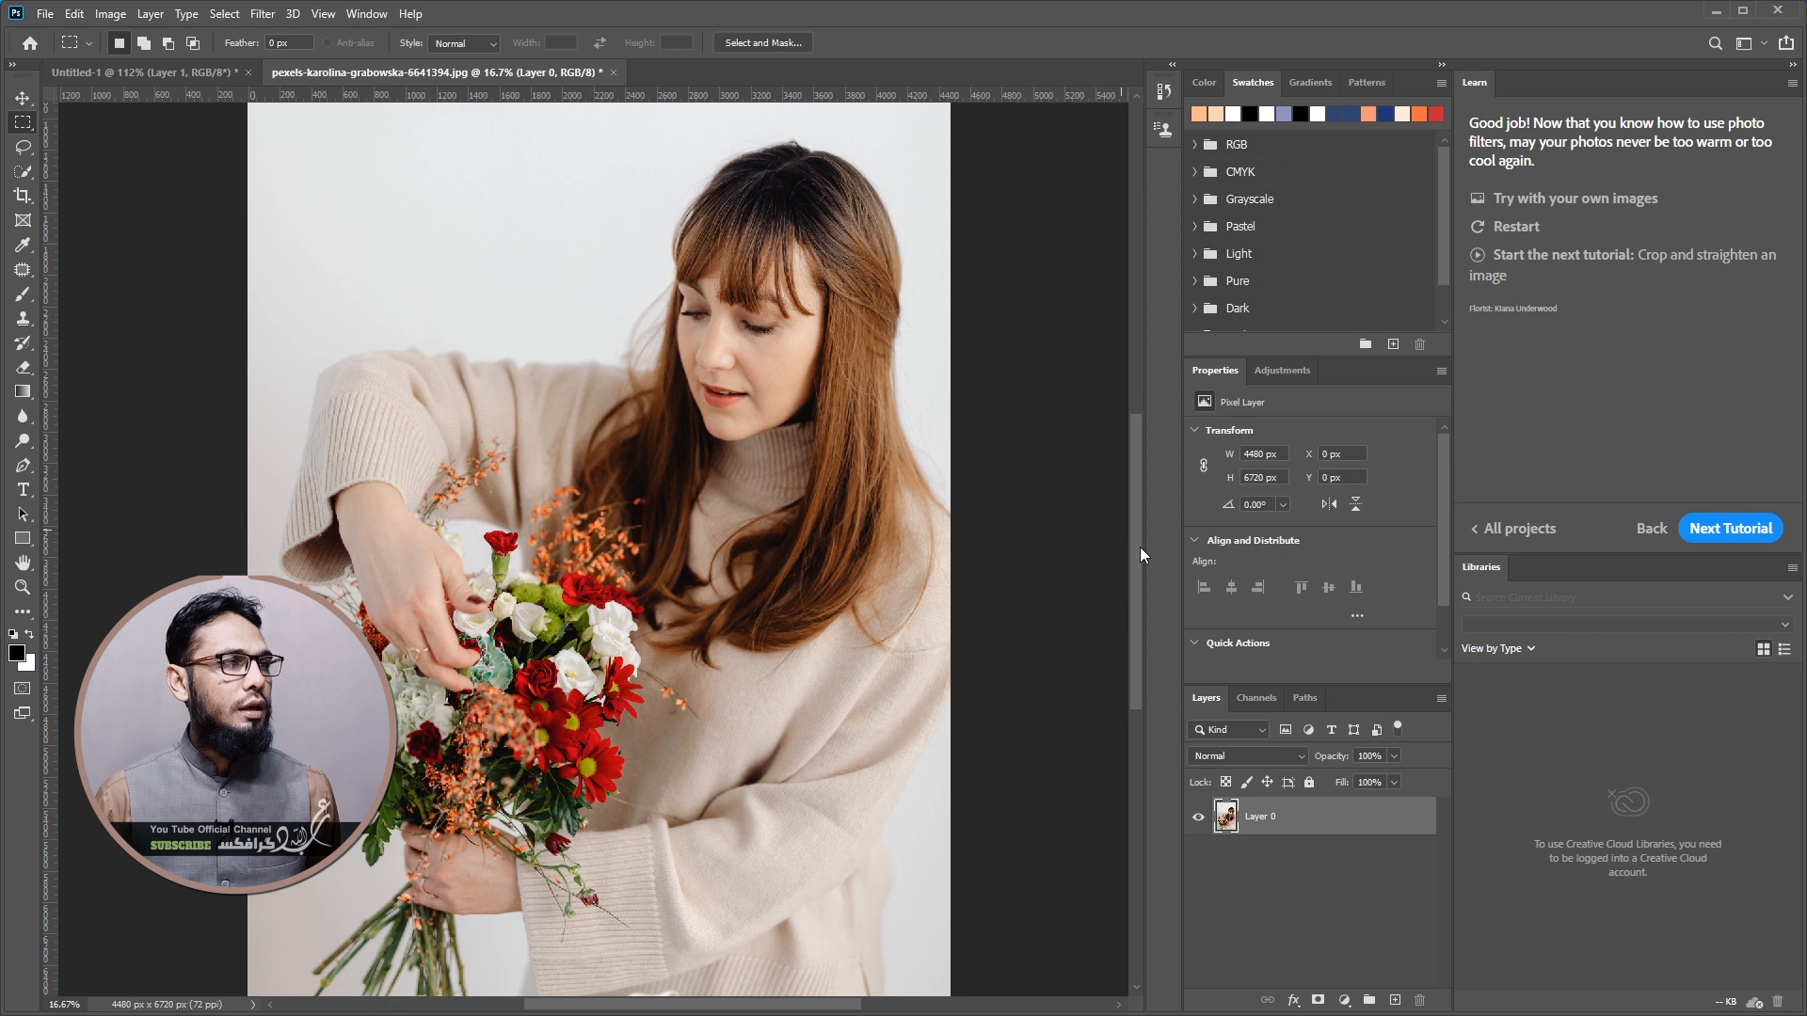
Add a Photo Filter adjustment layer above the portrait layer, keeping the default layer name and options
click(153, 17)
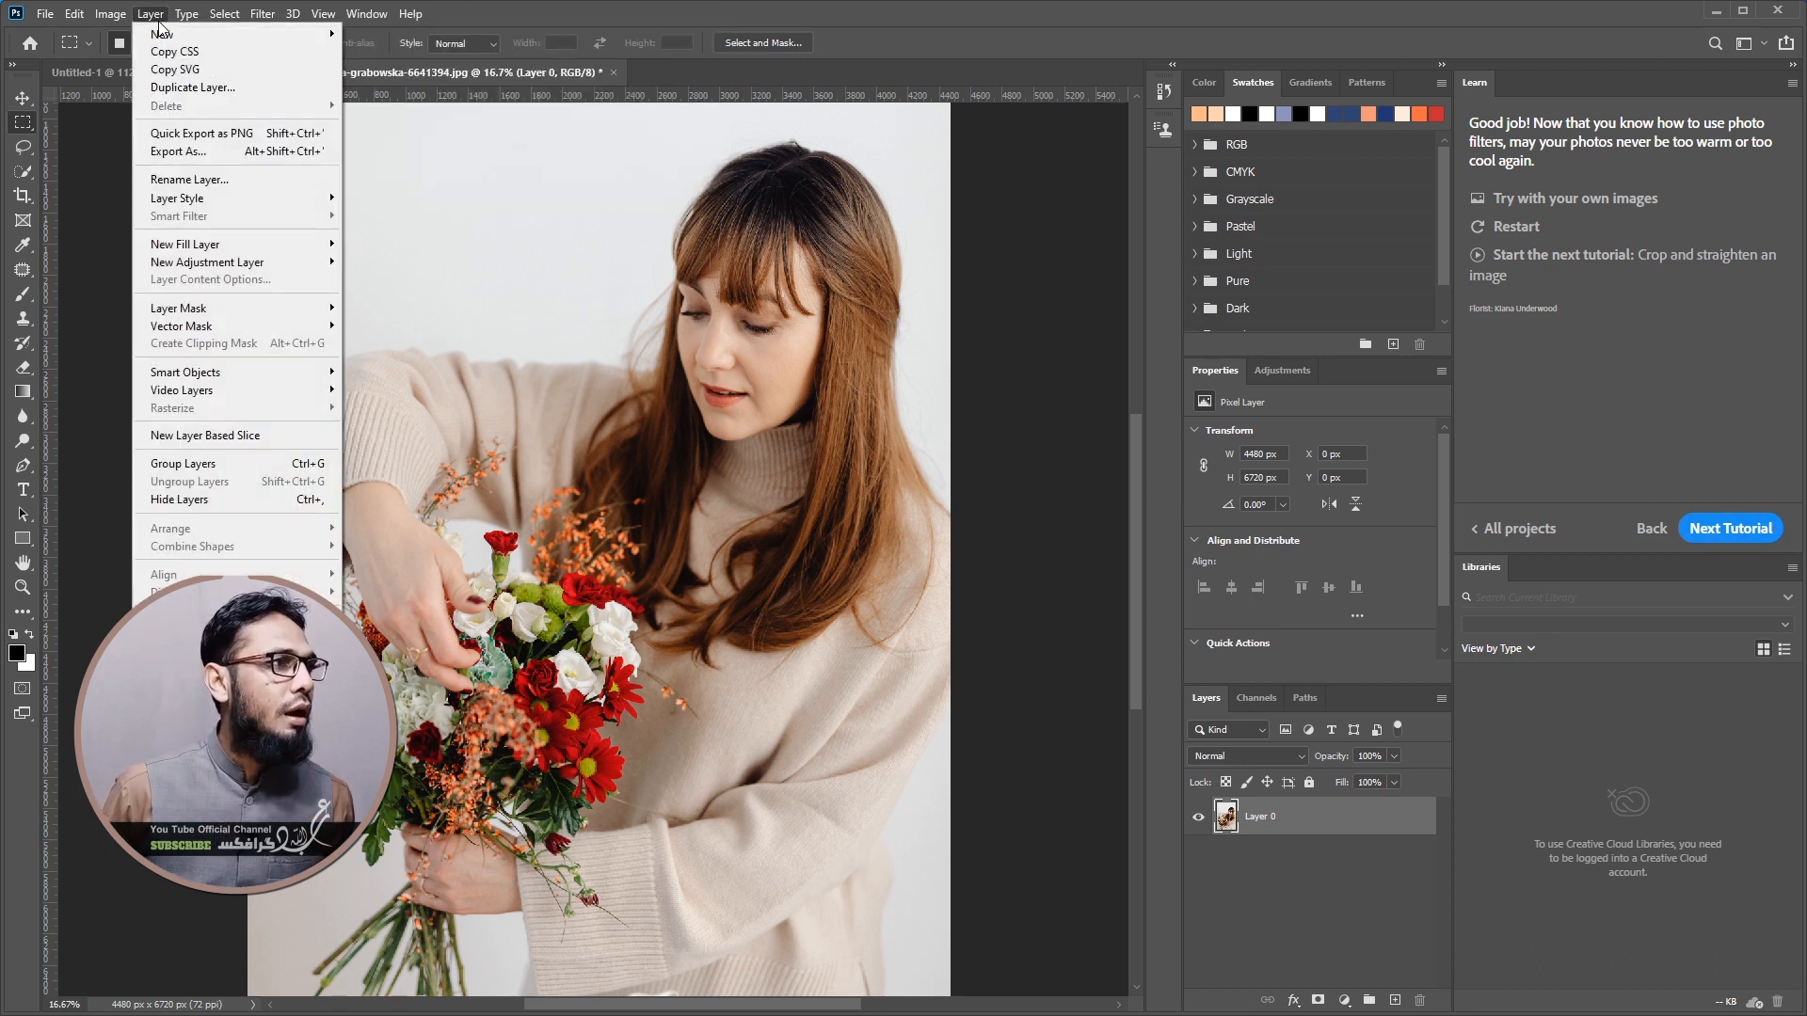
mouse_move(243, 271)
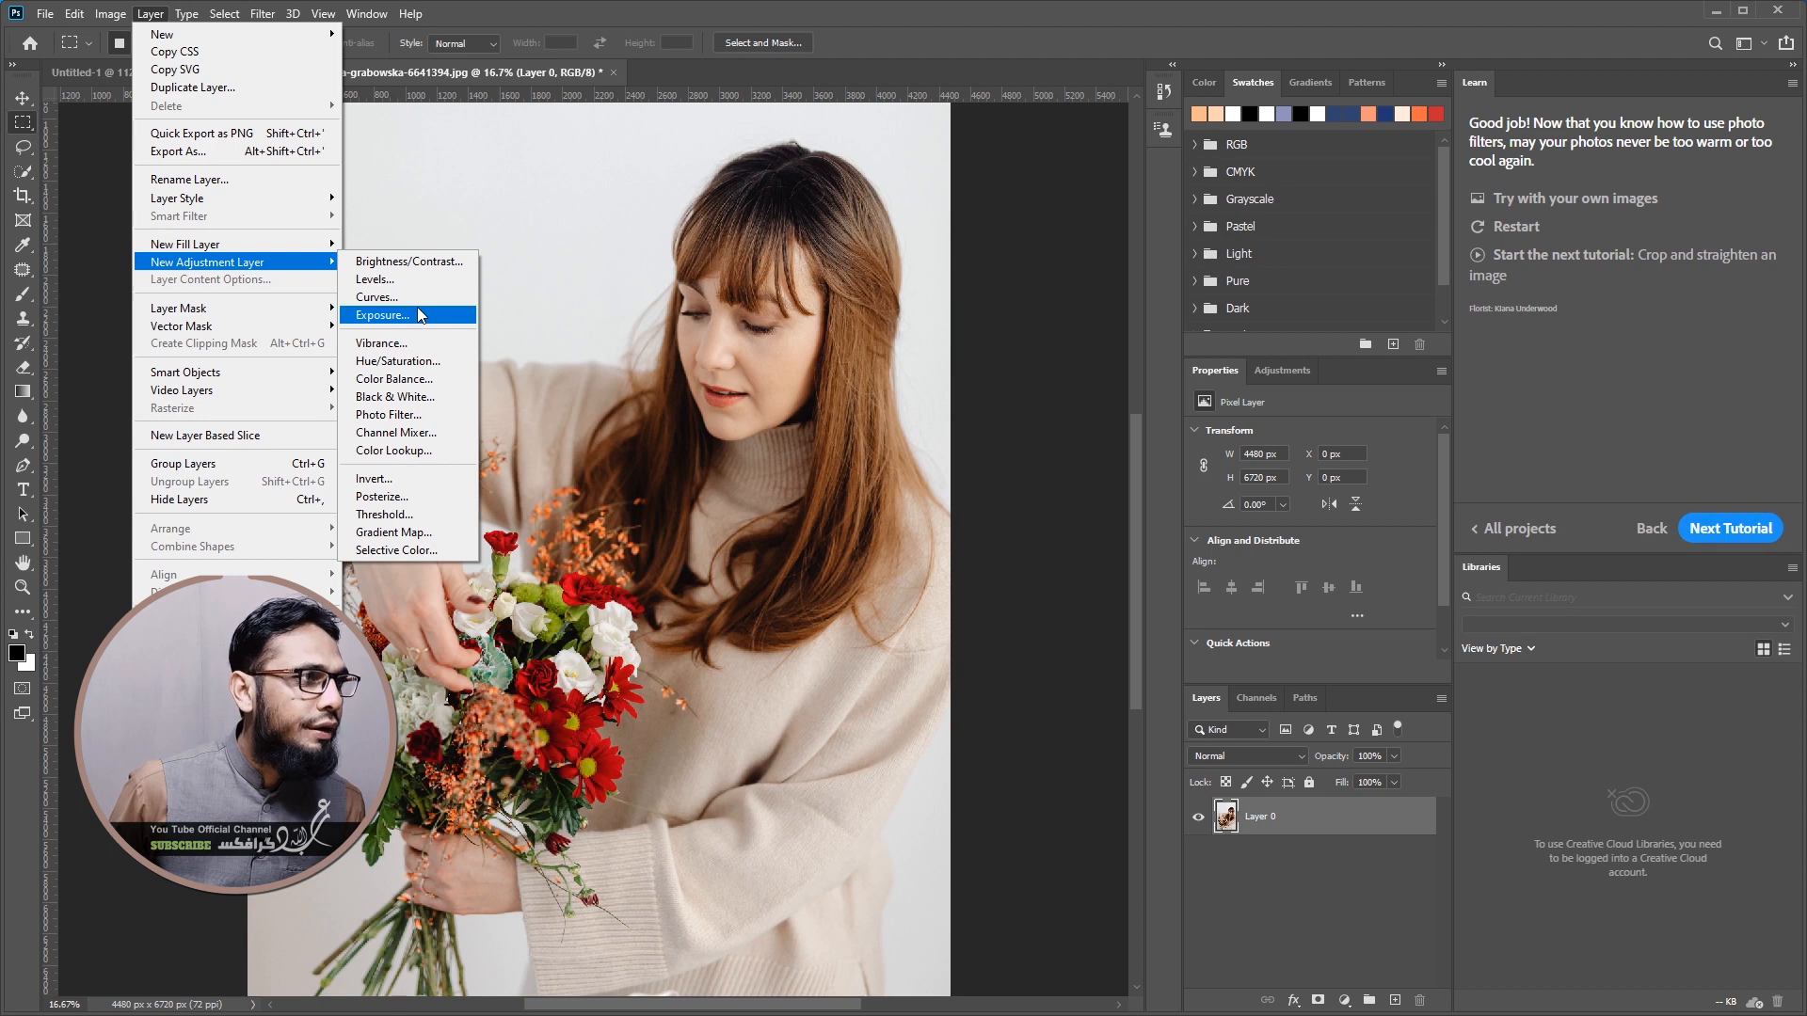
click(410, 418)
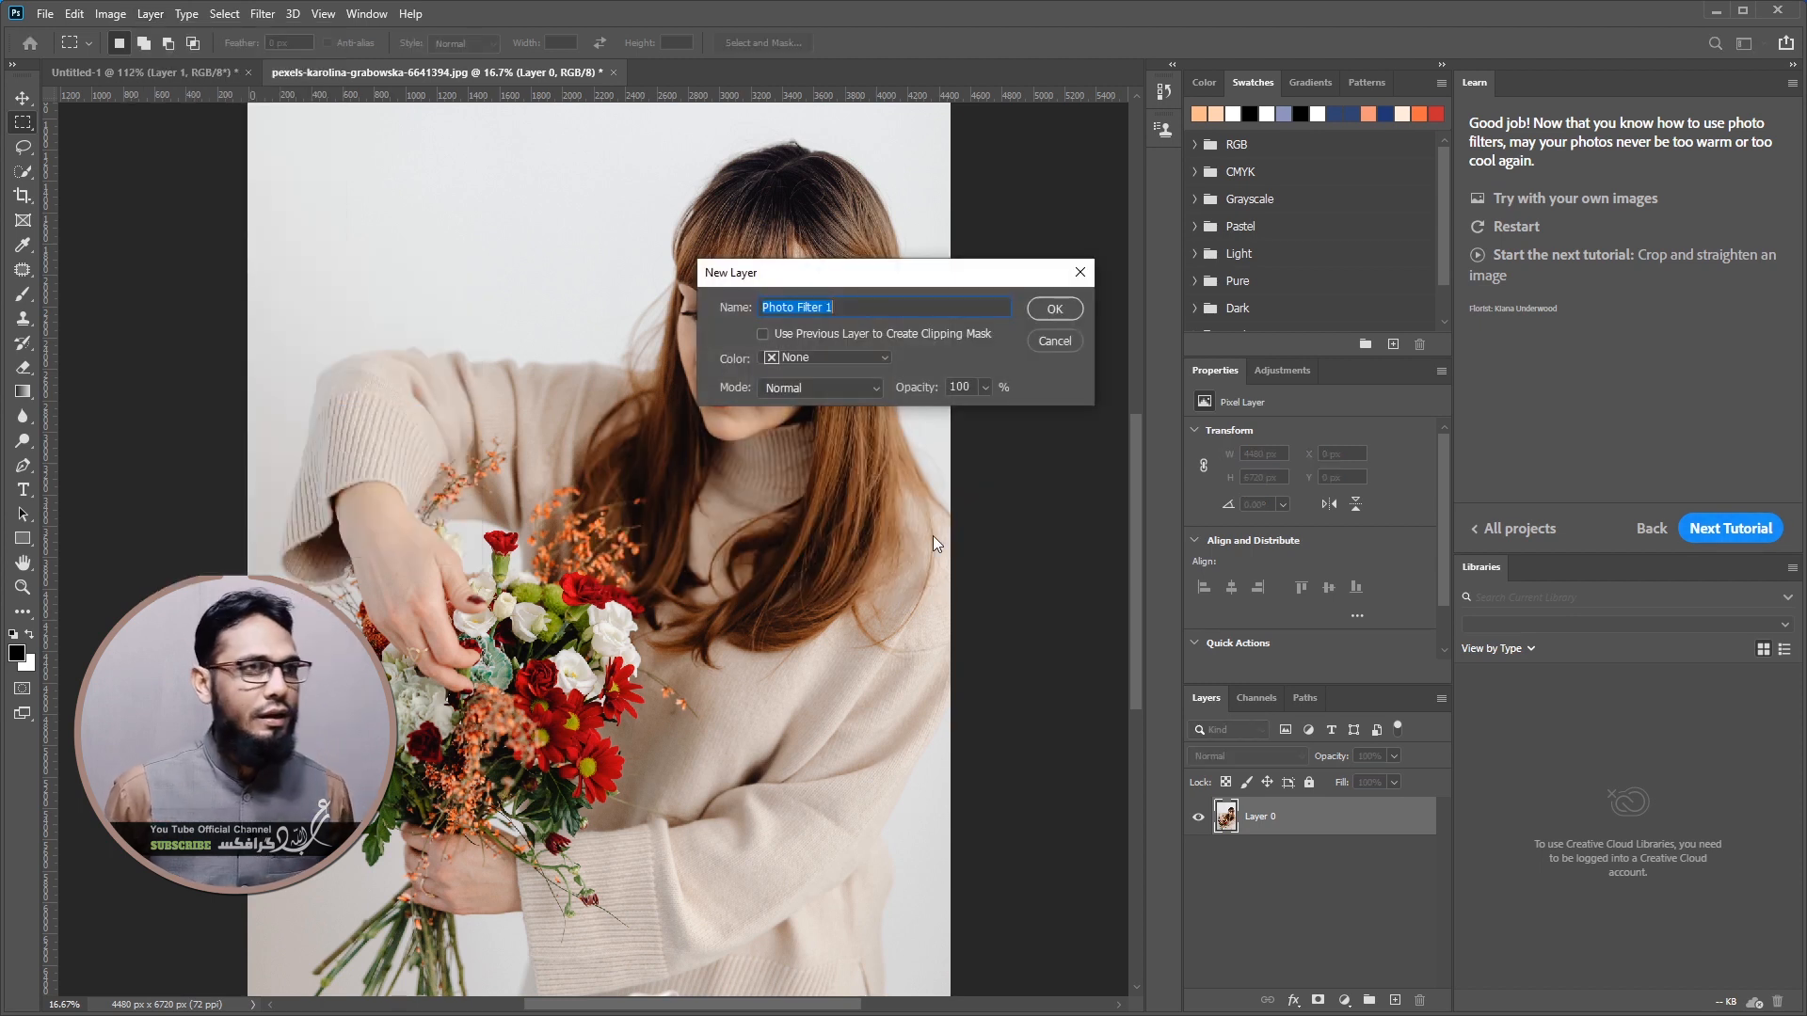
click(1037, 315)
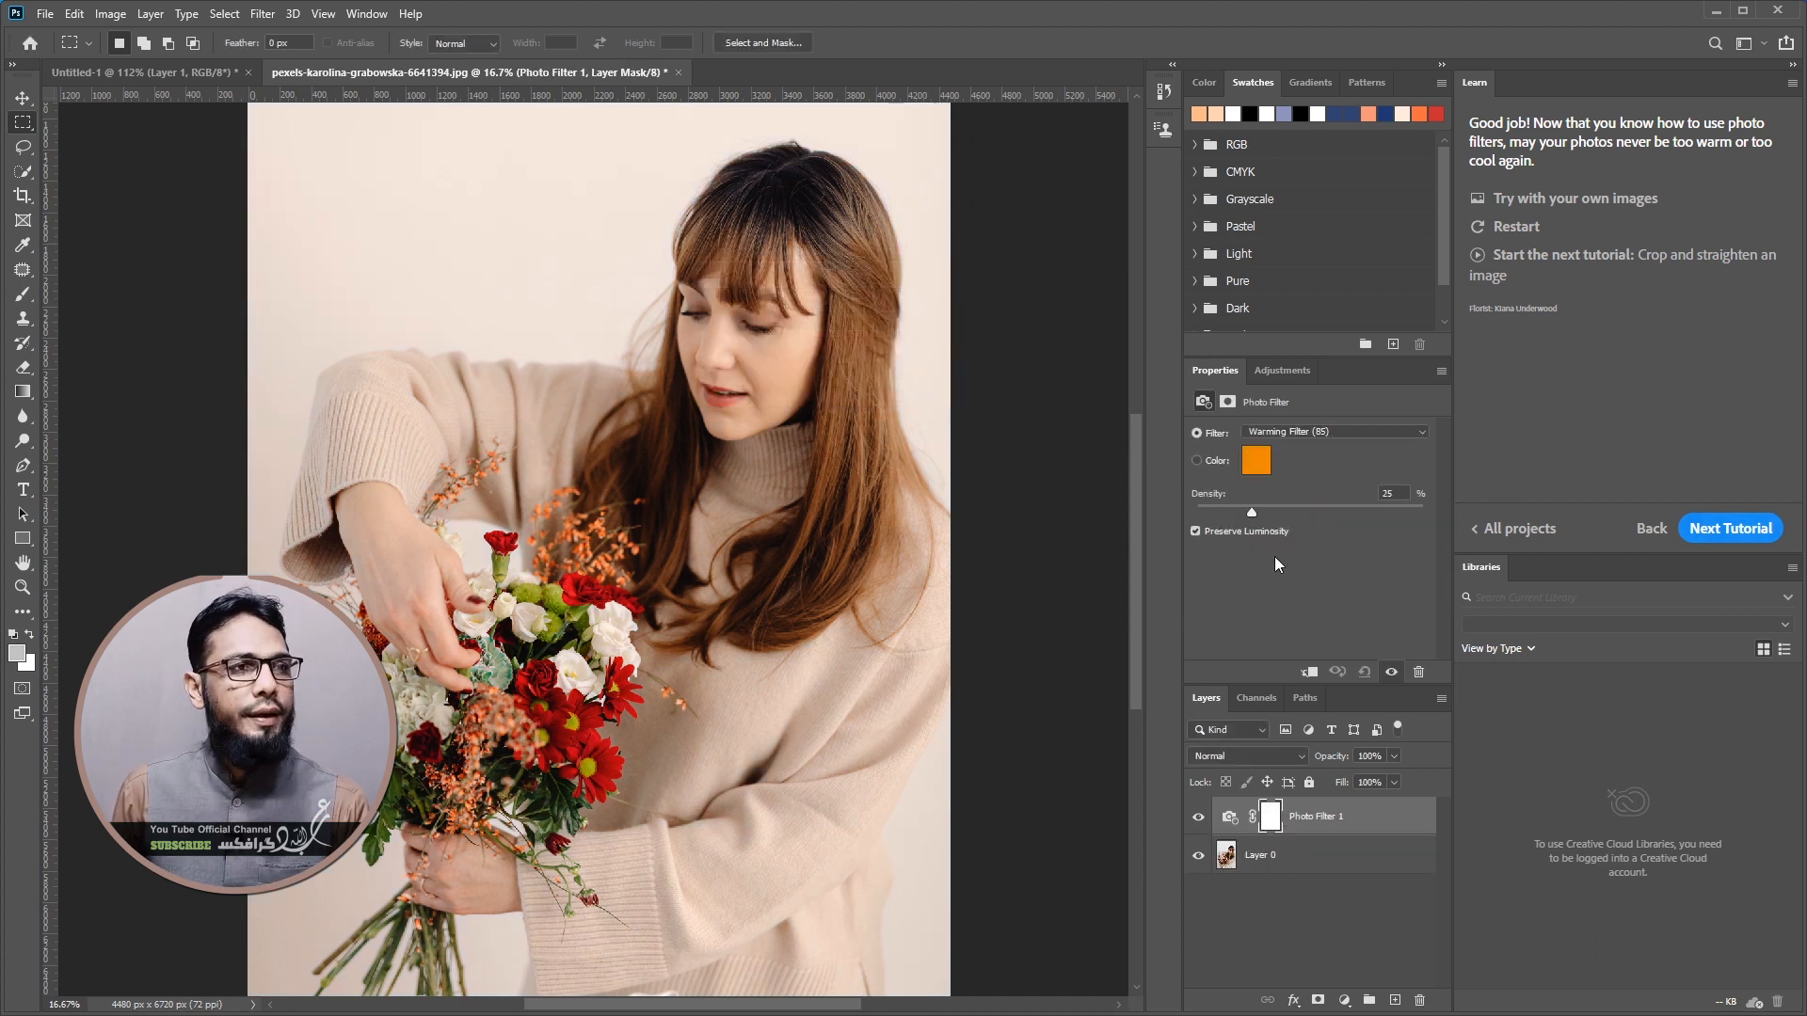
Try Warming Filter (LBA) and Warming Filter (81), the latter at 68% density, and reset the photo filter to its defaults
click(1341, 431)
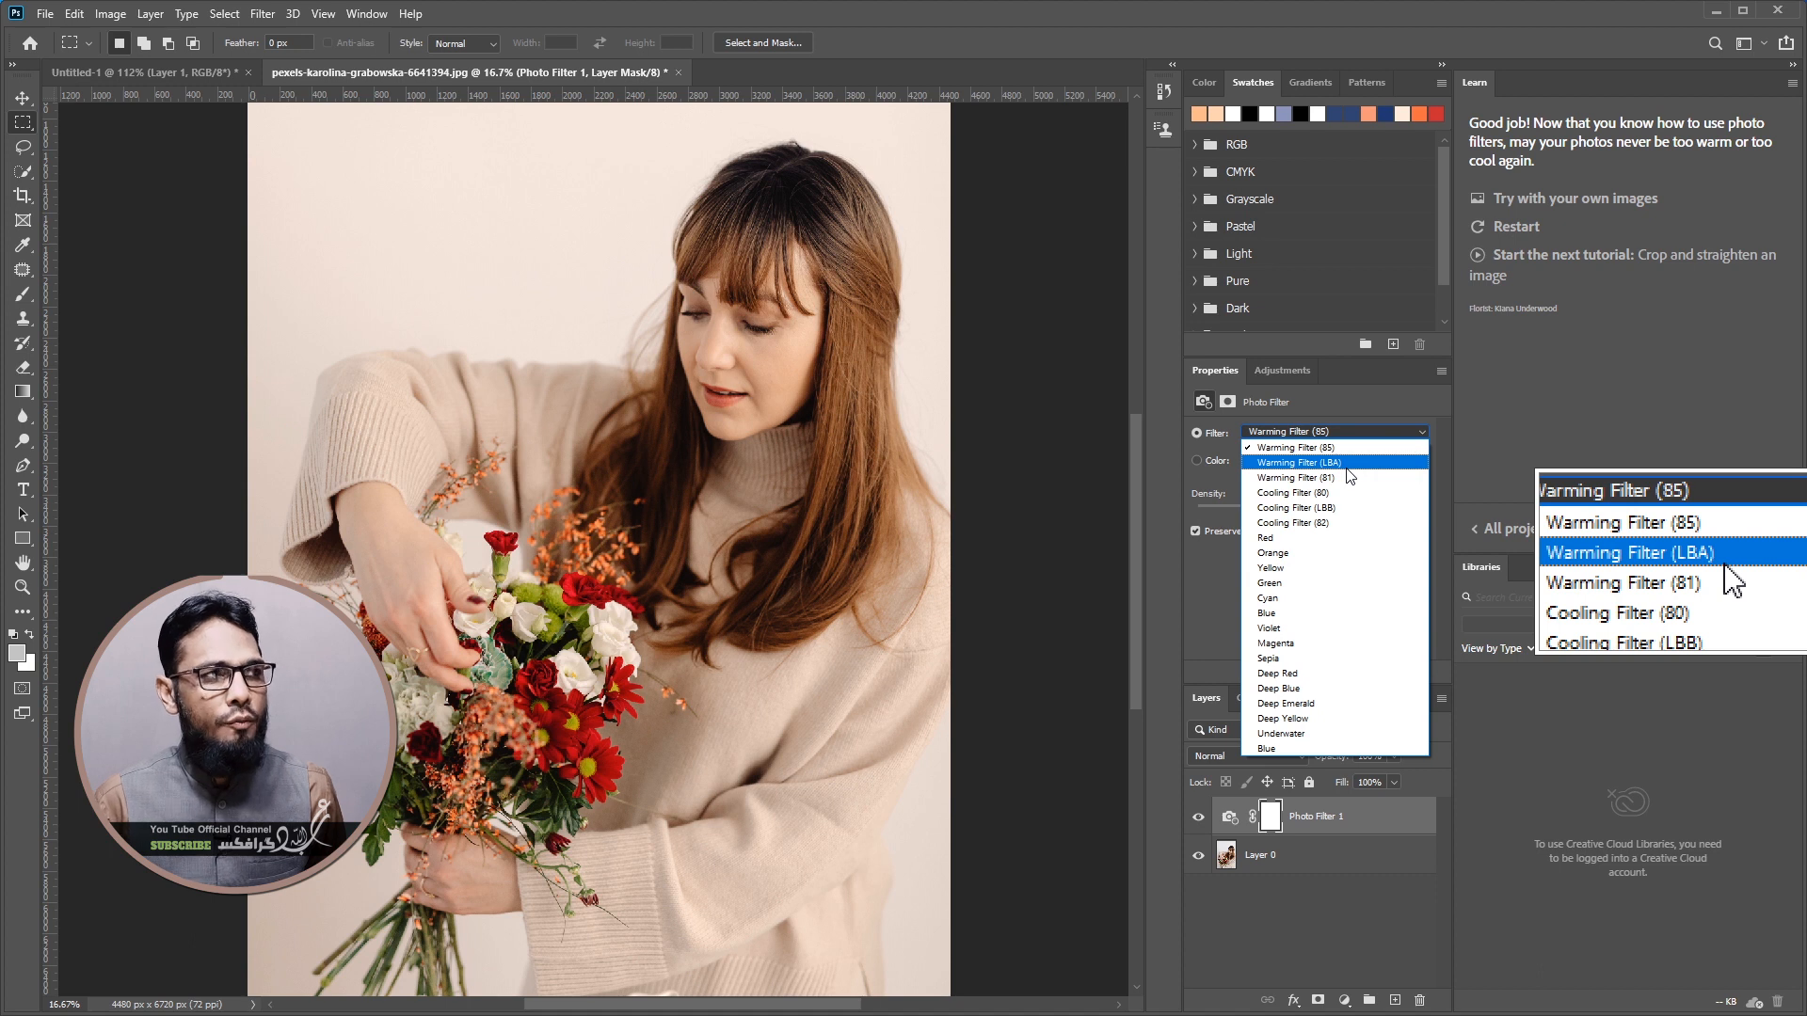
click(1347, 466)
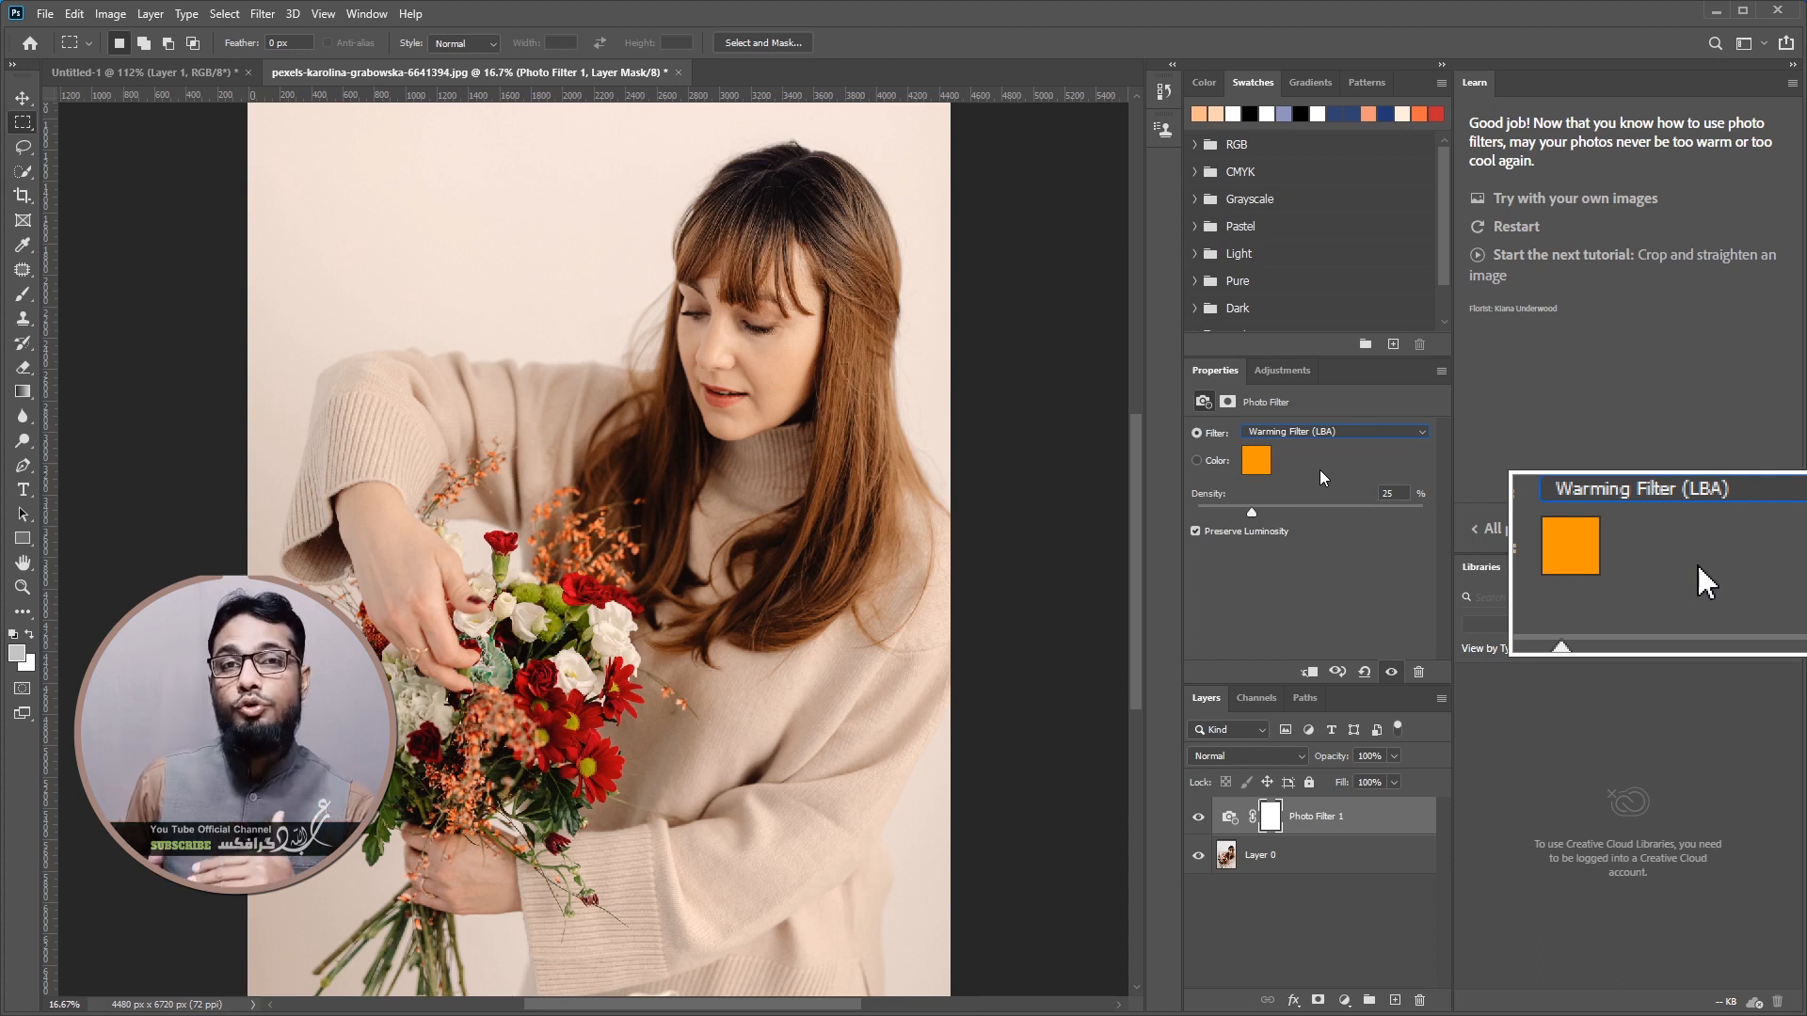
click(1362, 433)
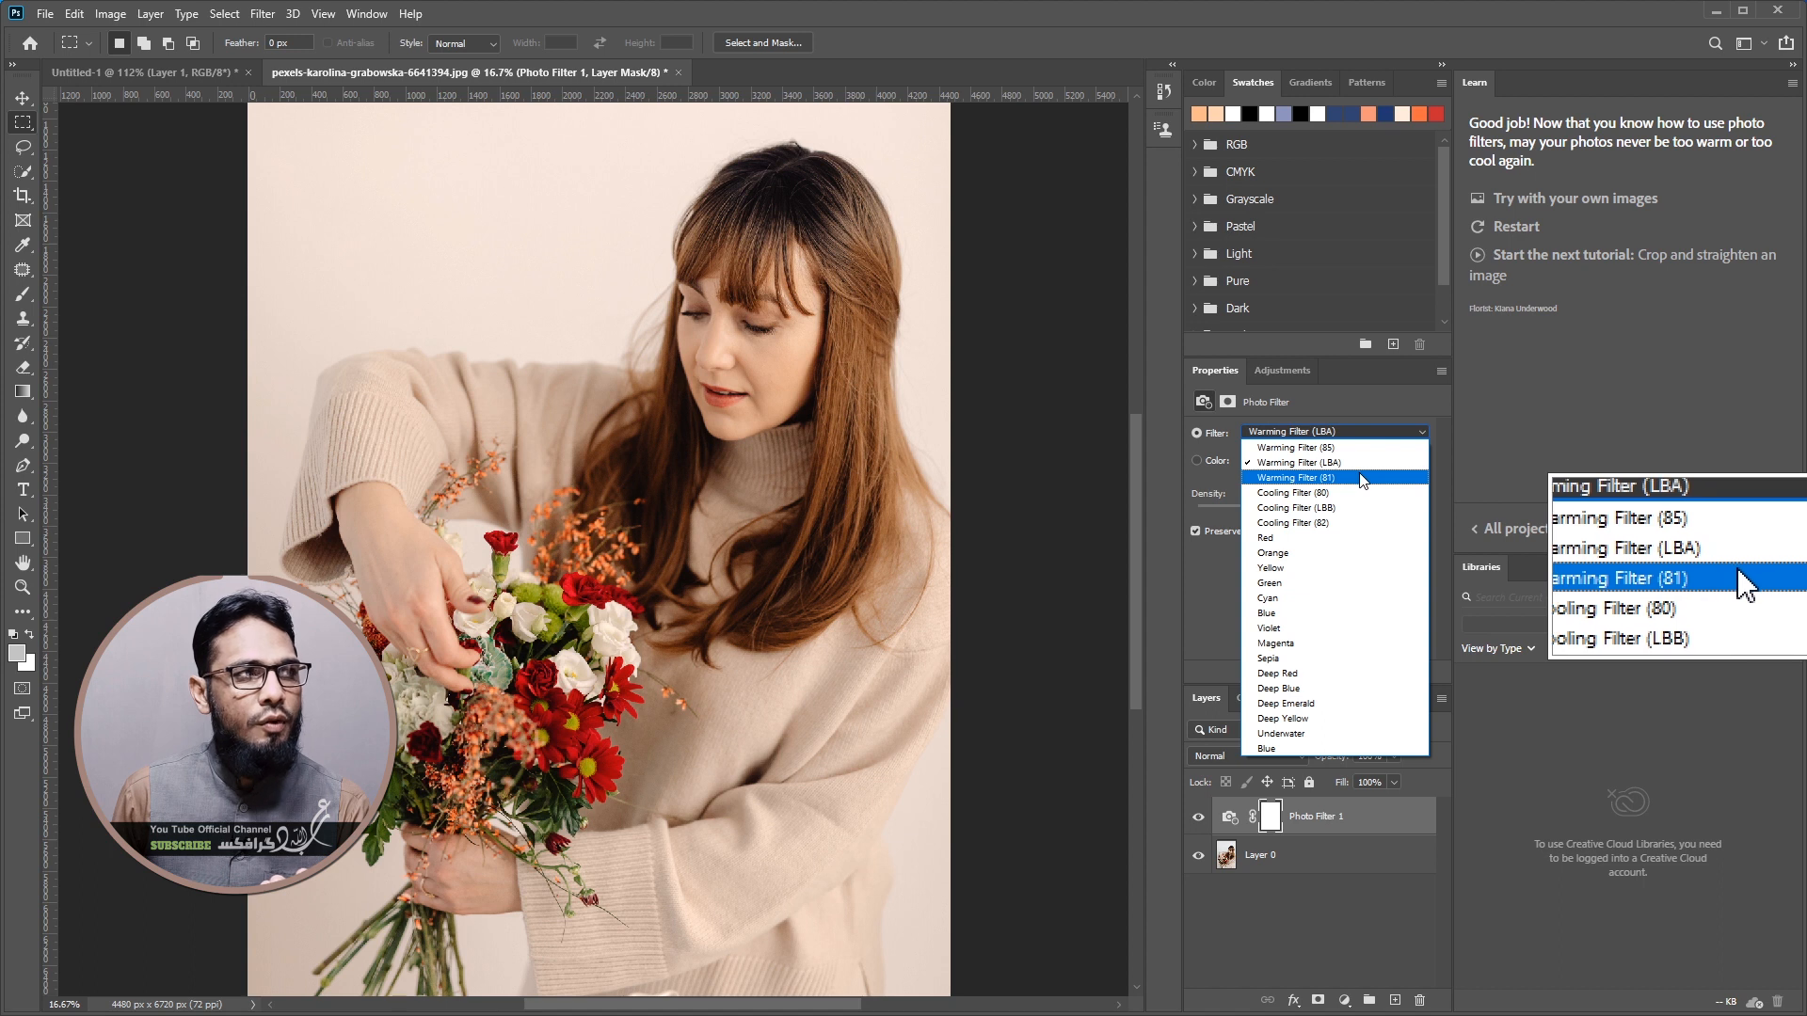
click(1359, 474)
click(1347, 435)
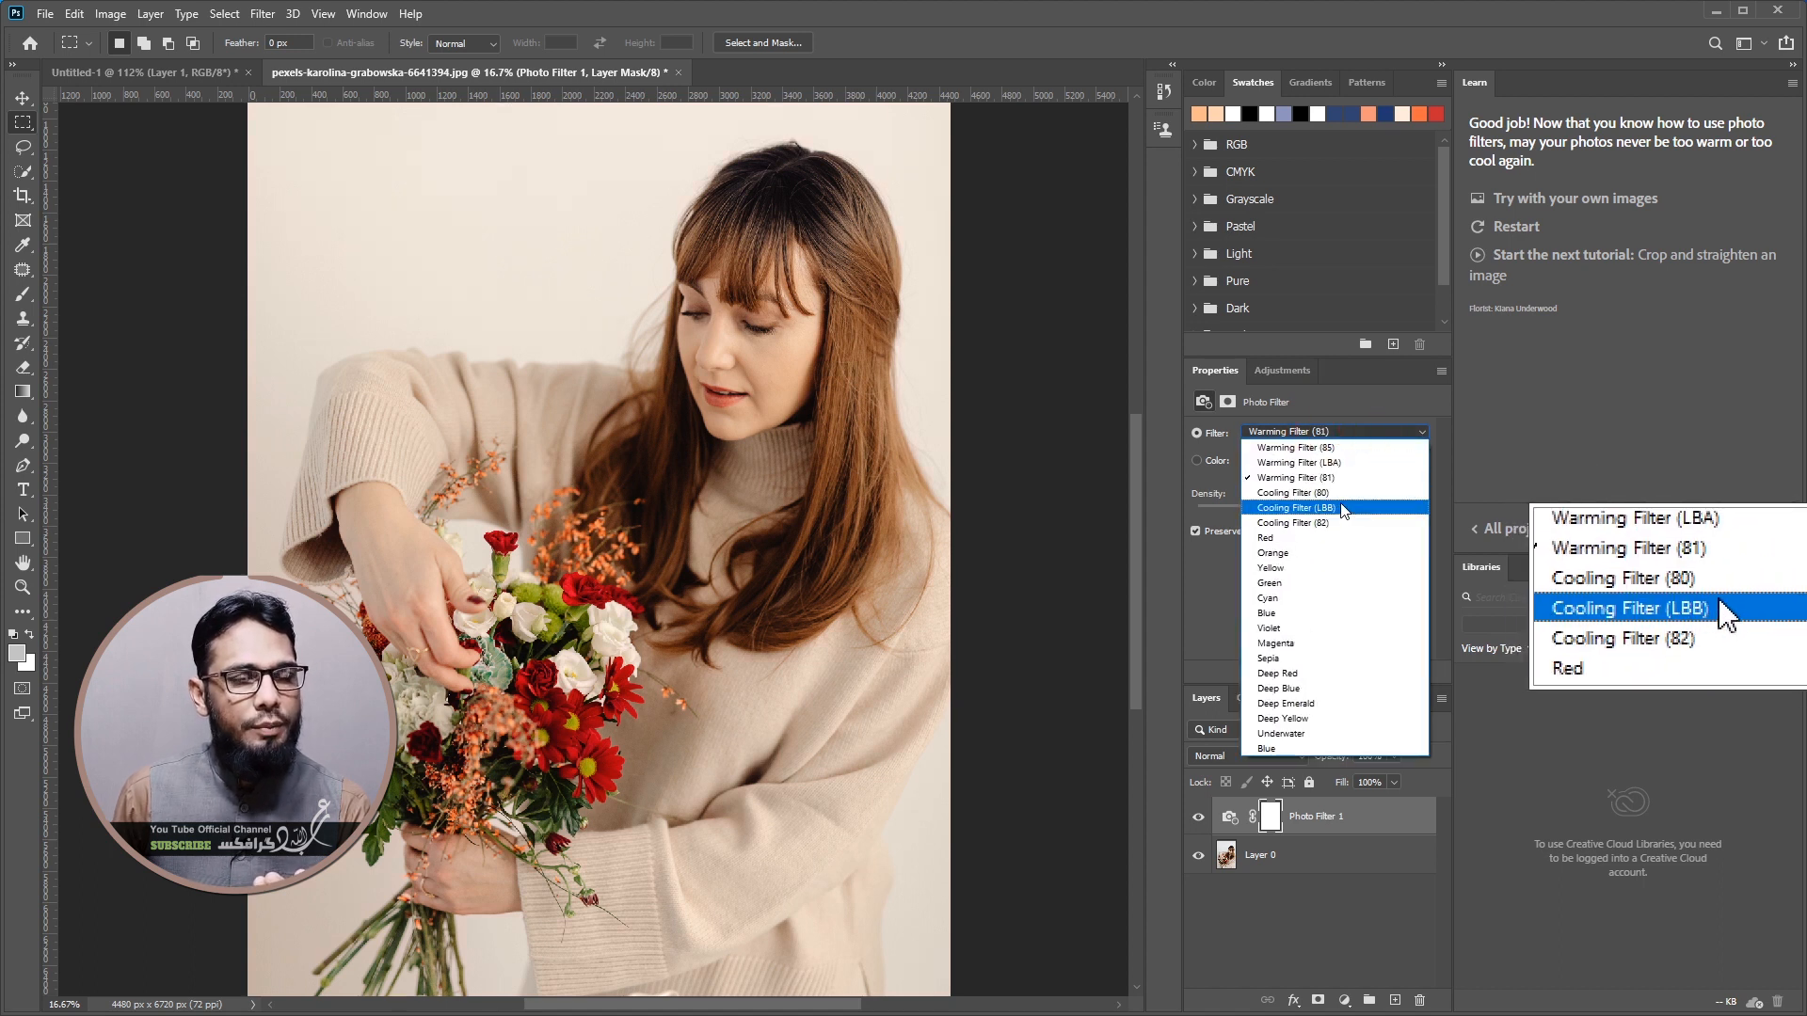
click(1332, 477)
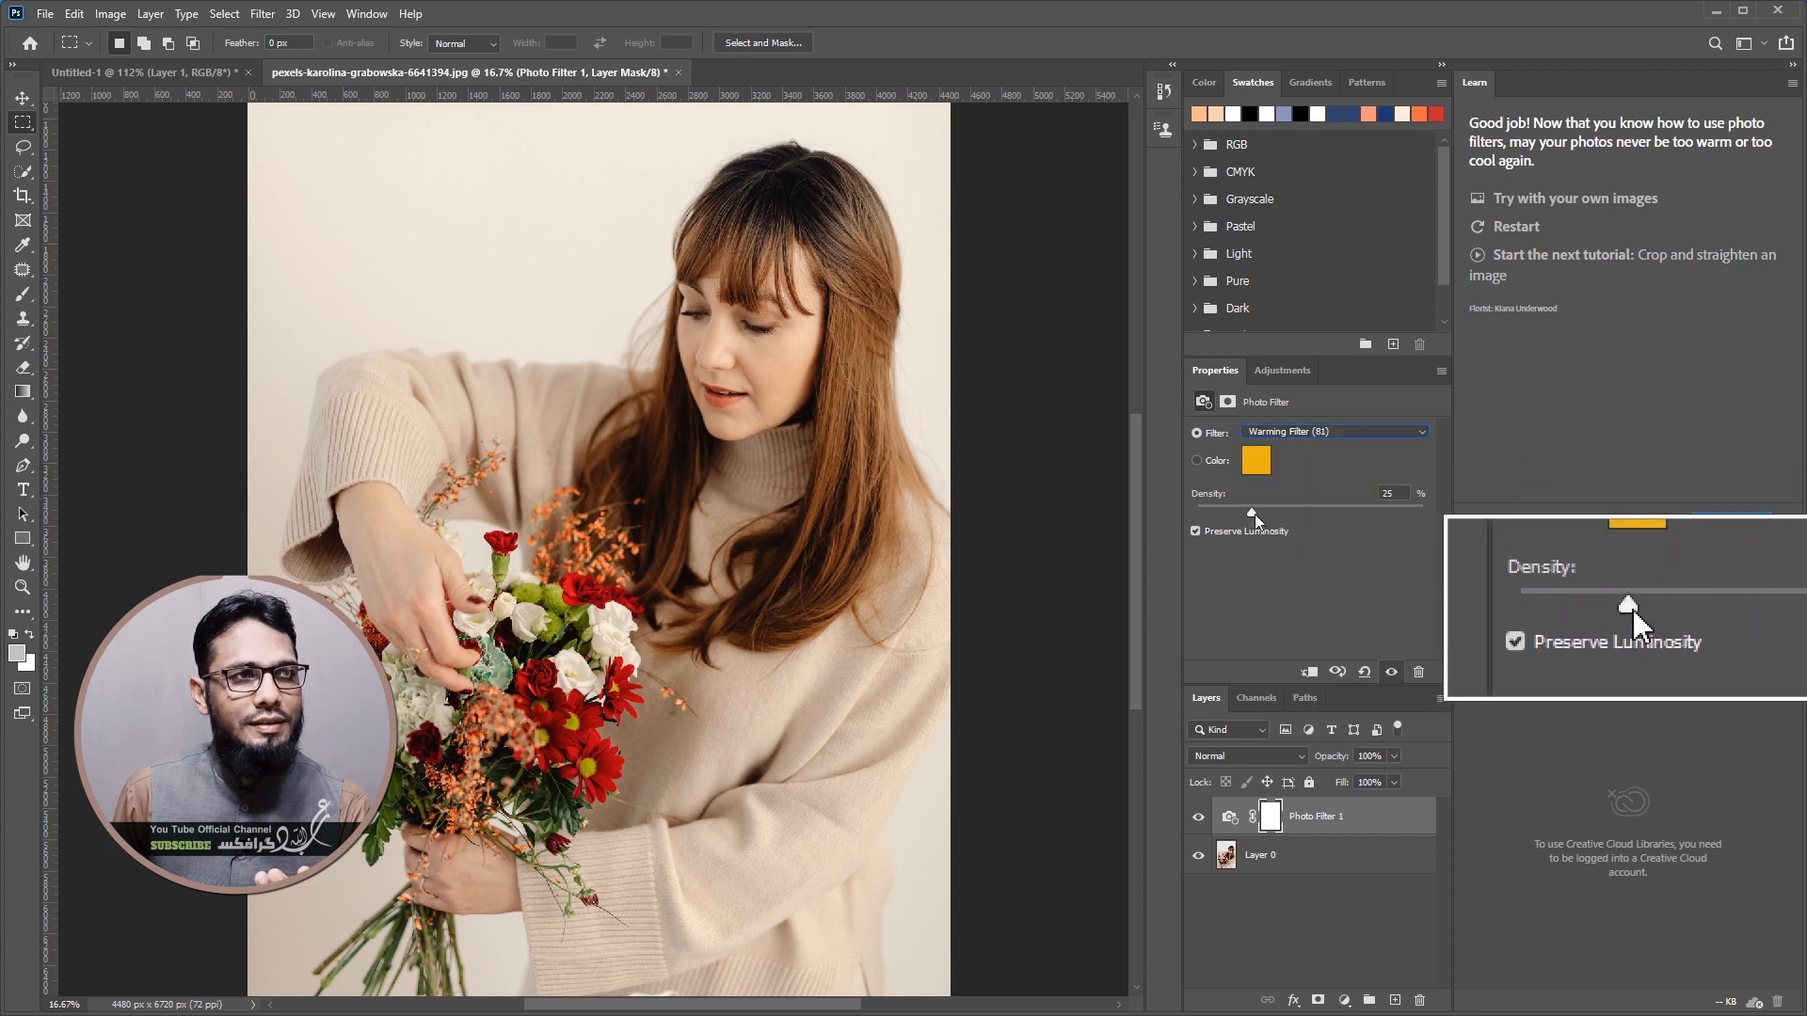
drag(1253, 512, 1351, 513)
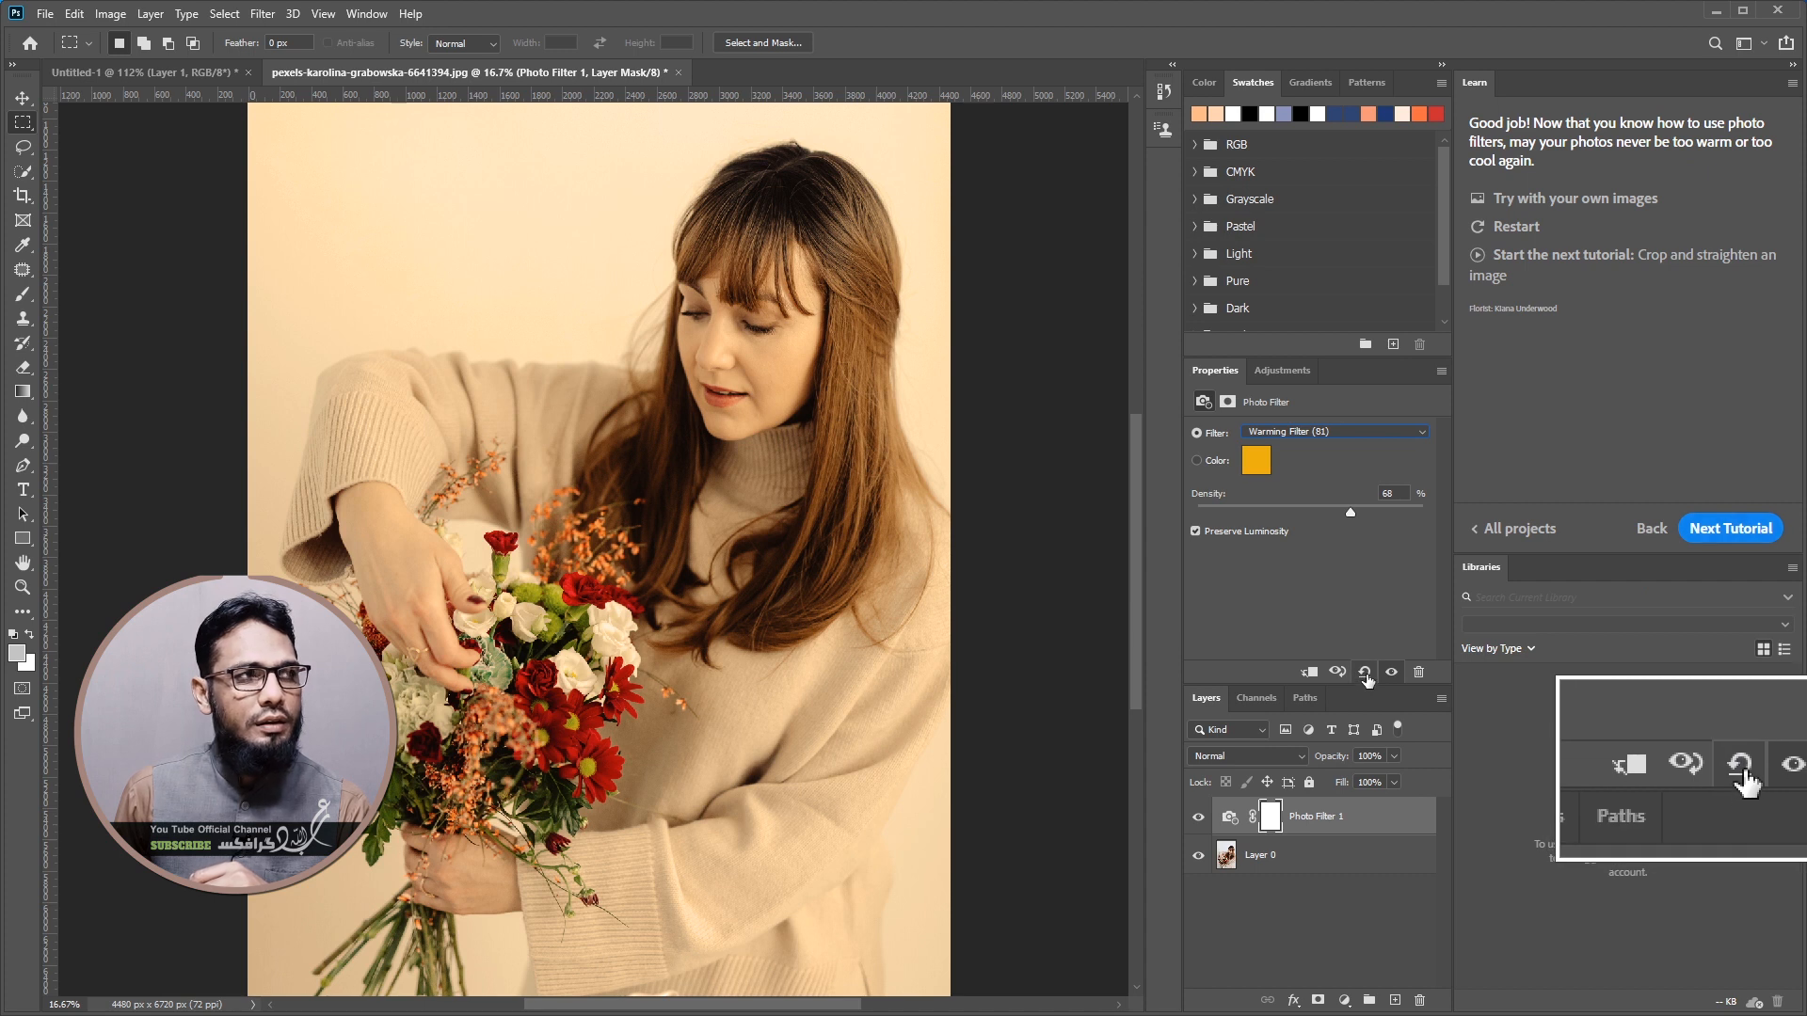
click(1365, 674)
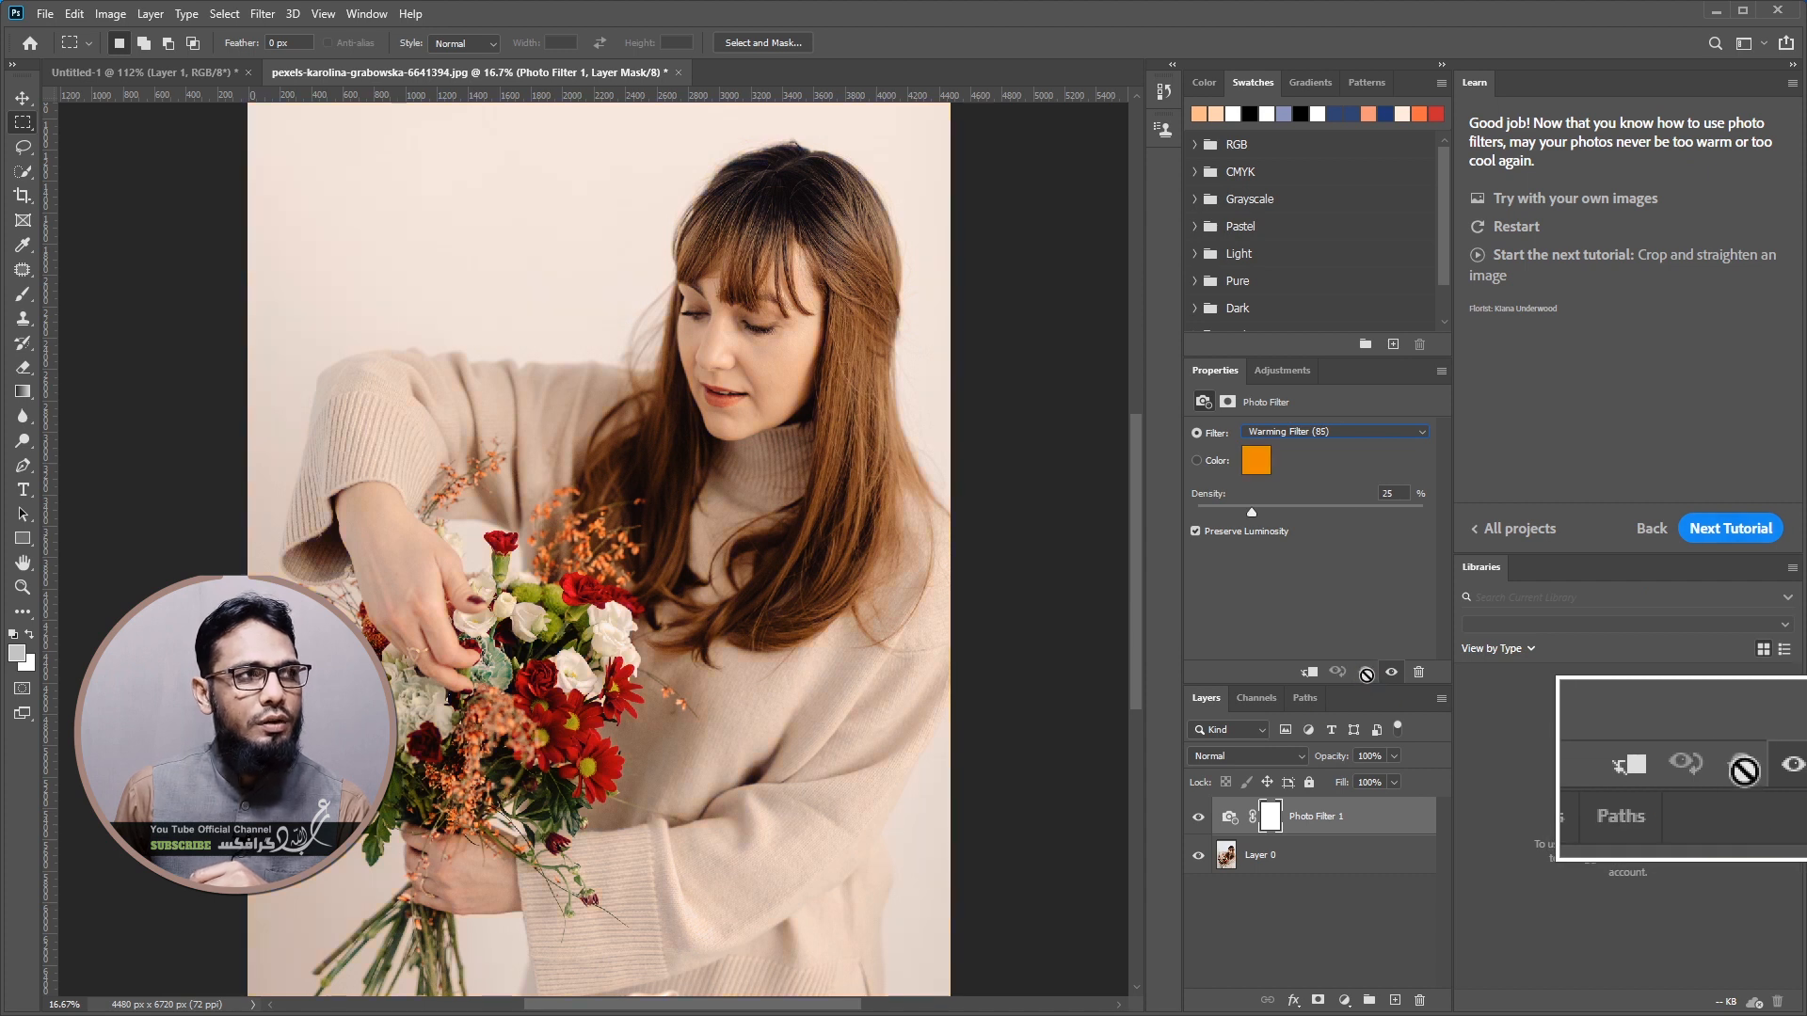
Apply Cooling Filter (82) to the portrait and use its colour as the custom tint at 6% density
click(1276, 432)
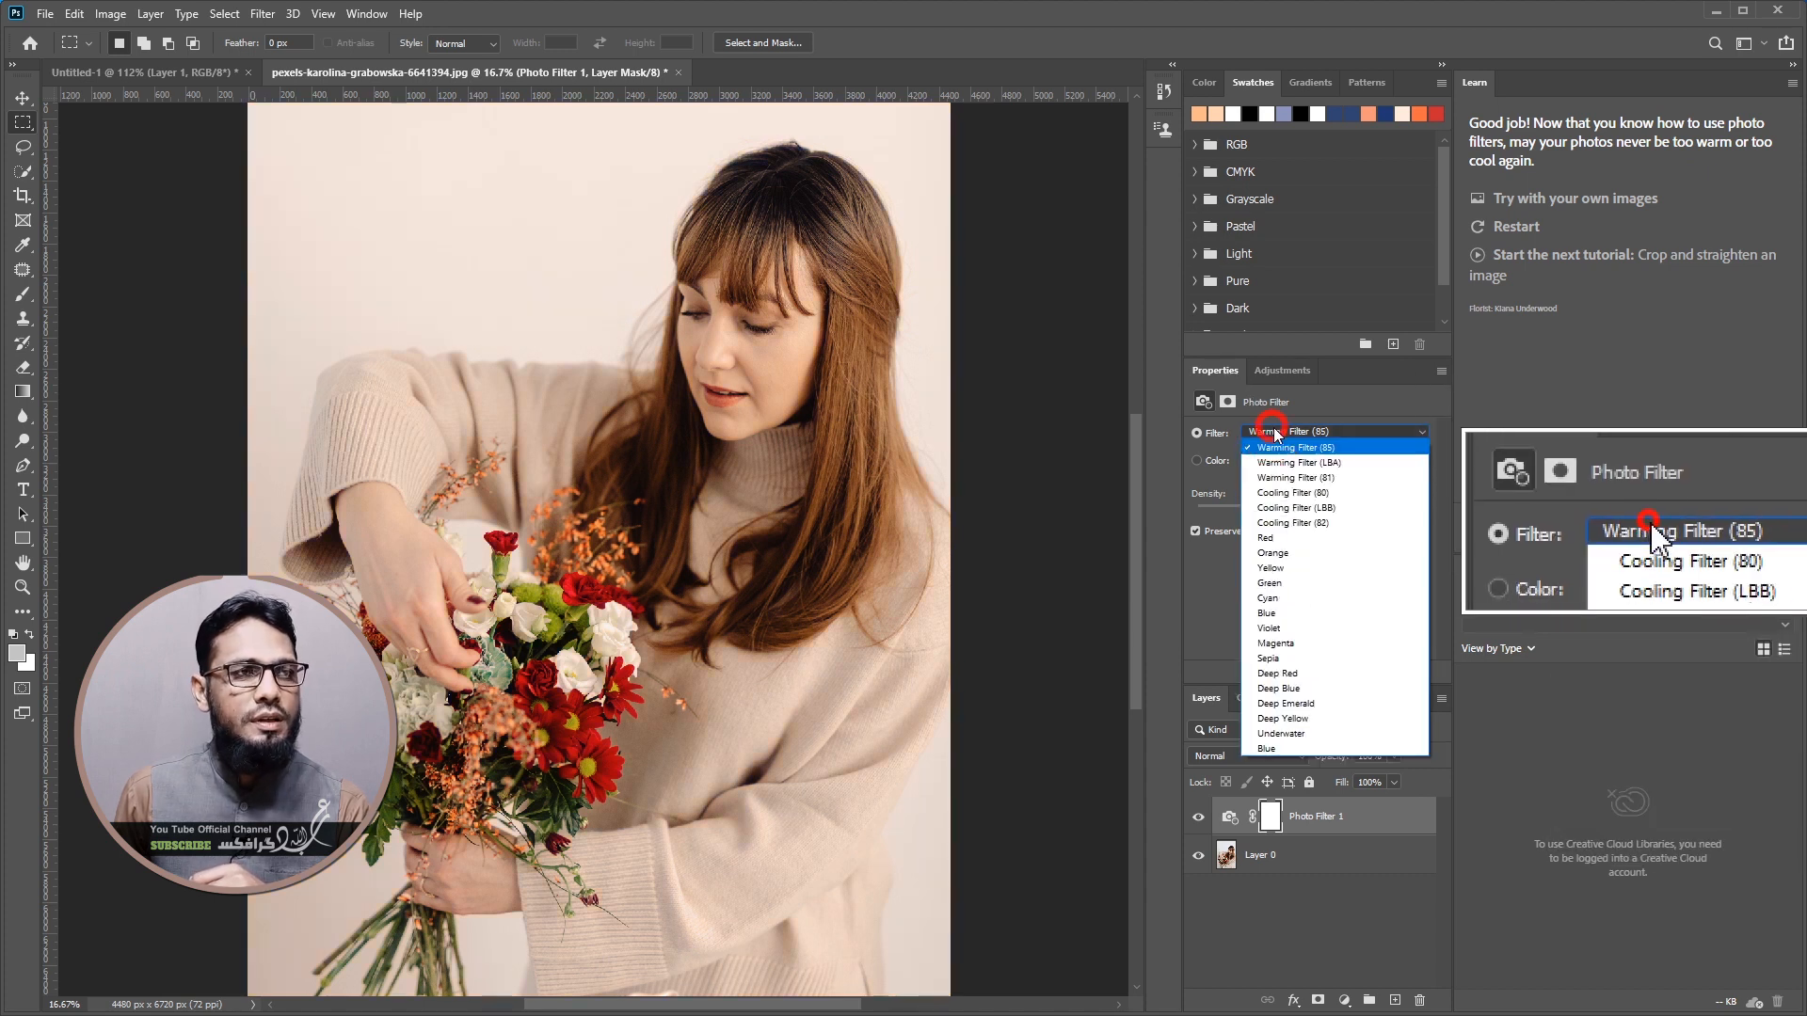
click(1346, 524)
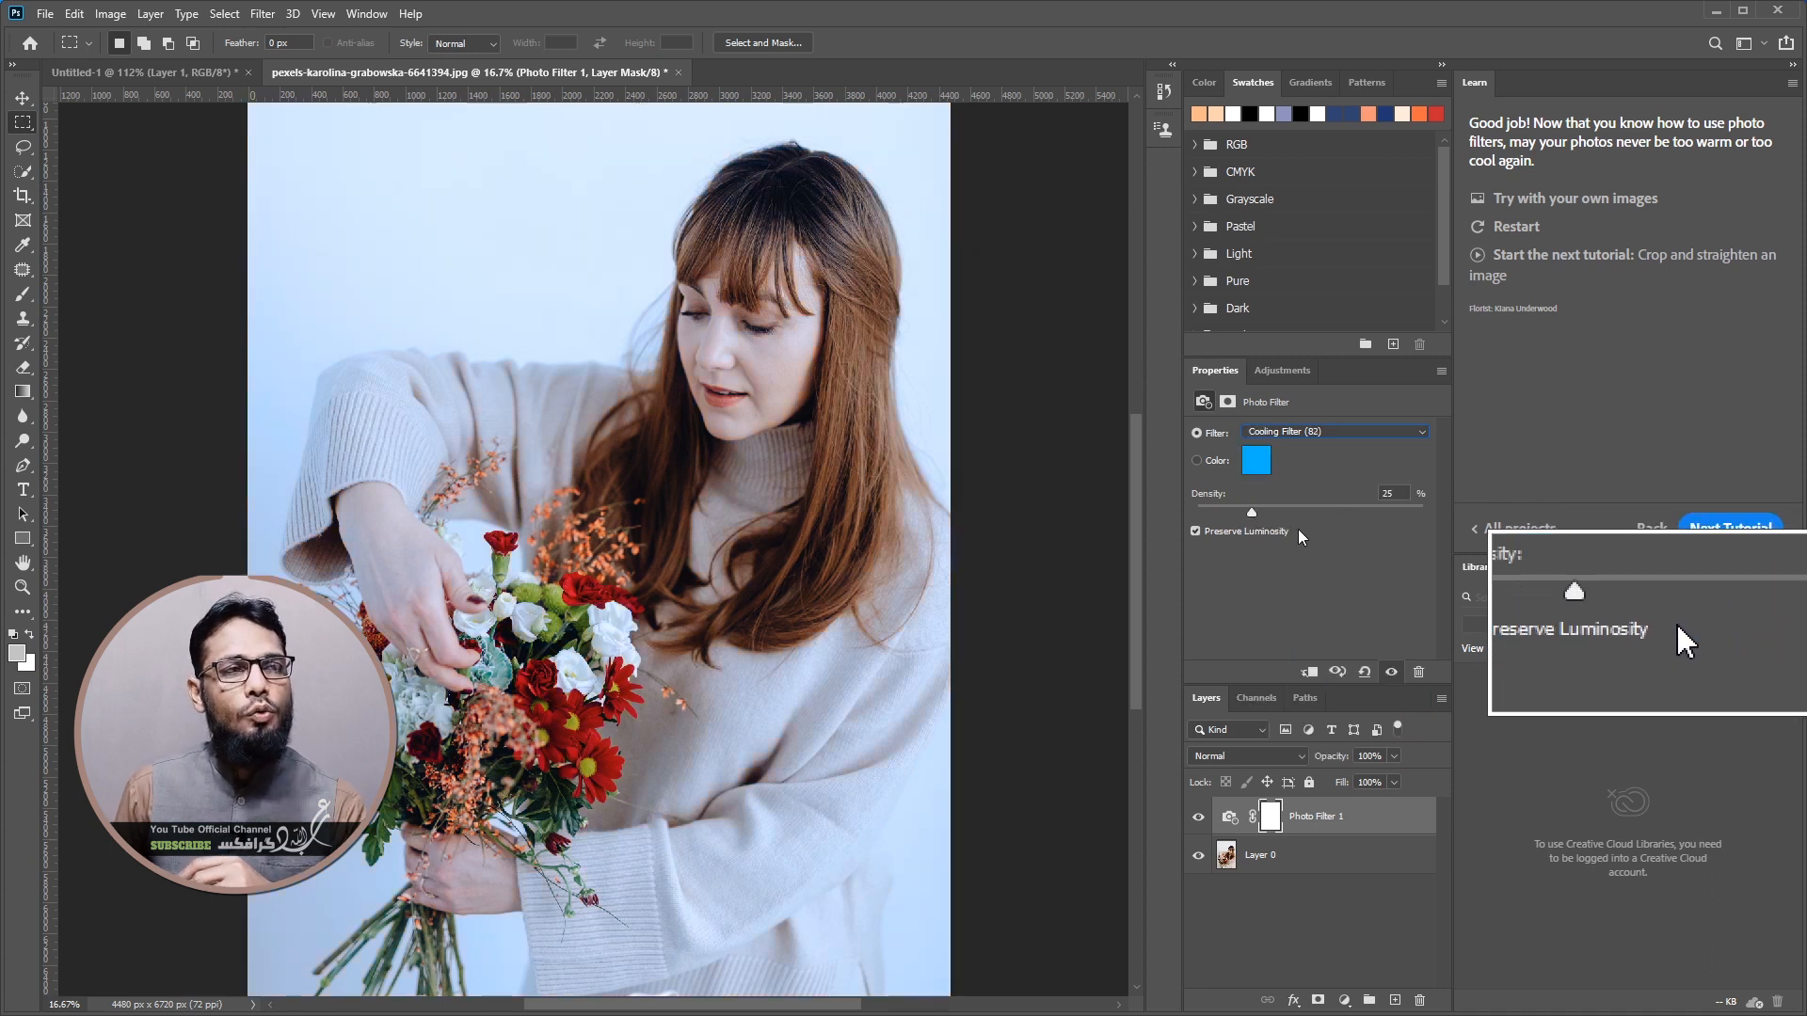
click(1206, 465)
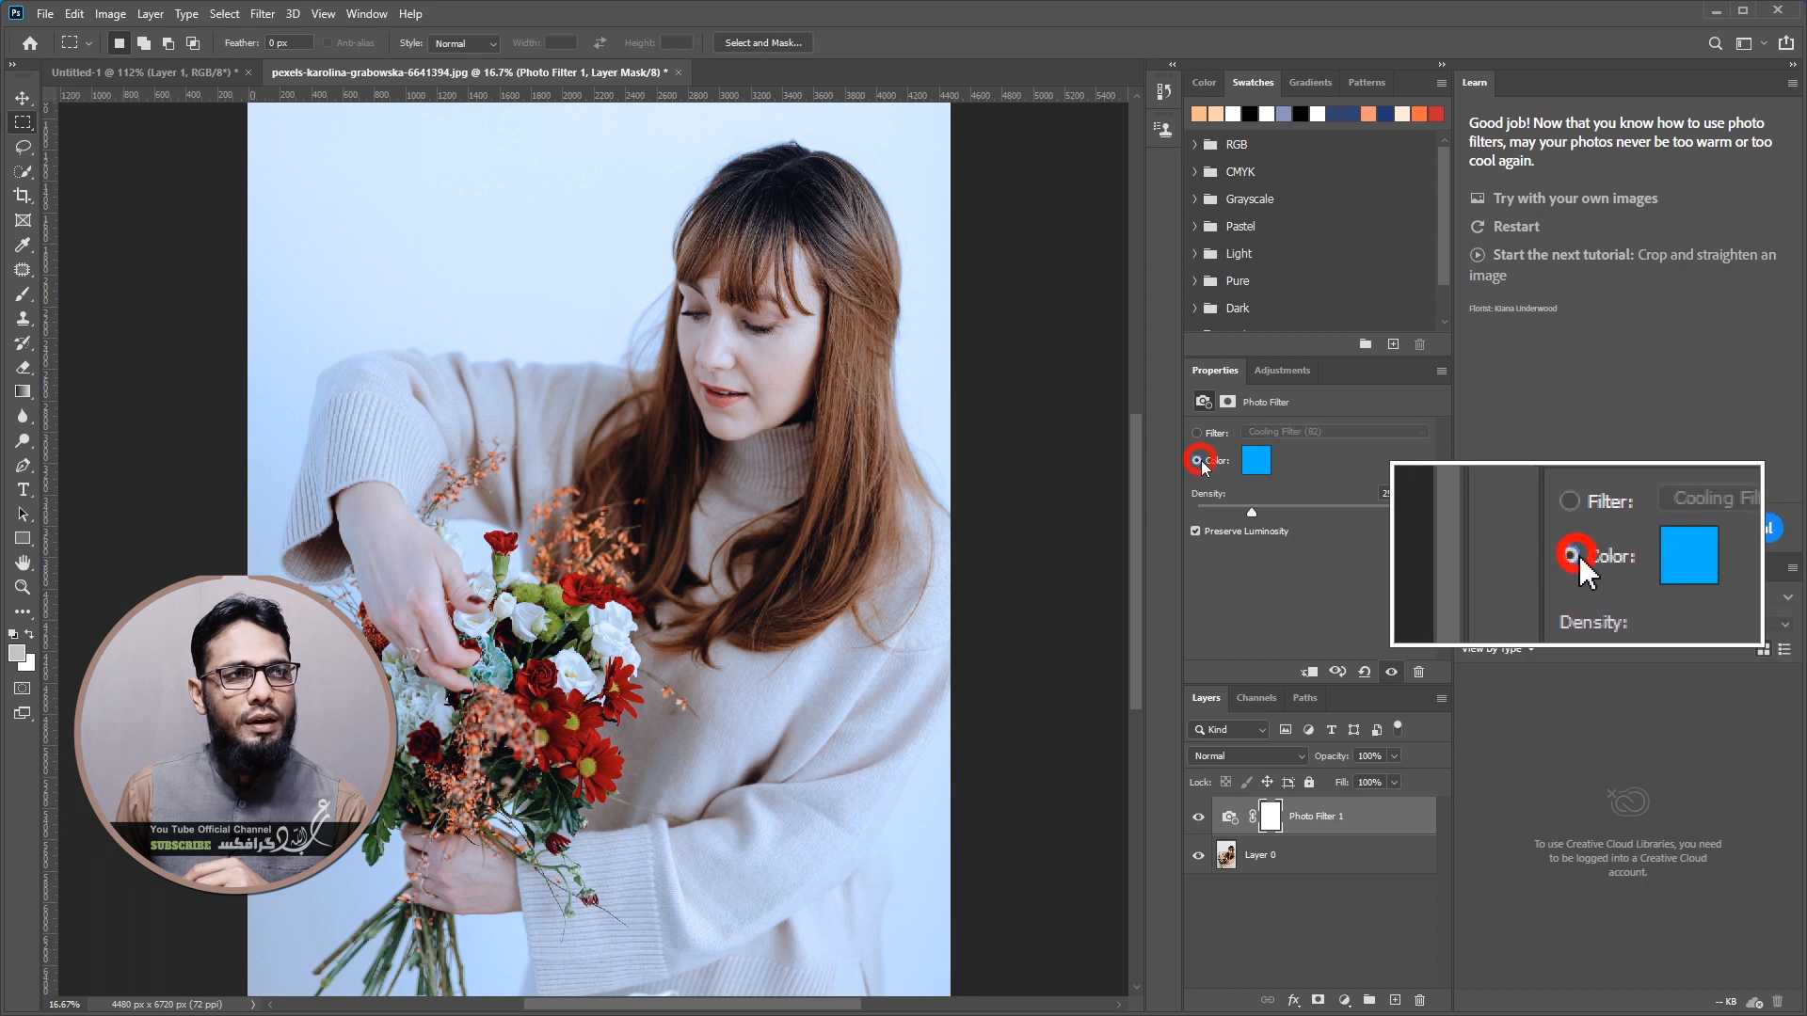
drag(1251, 513, 1210, 517)
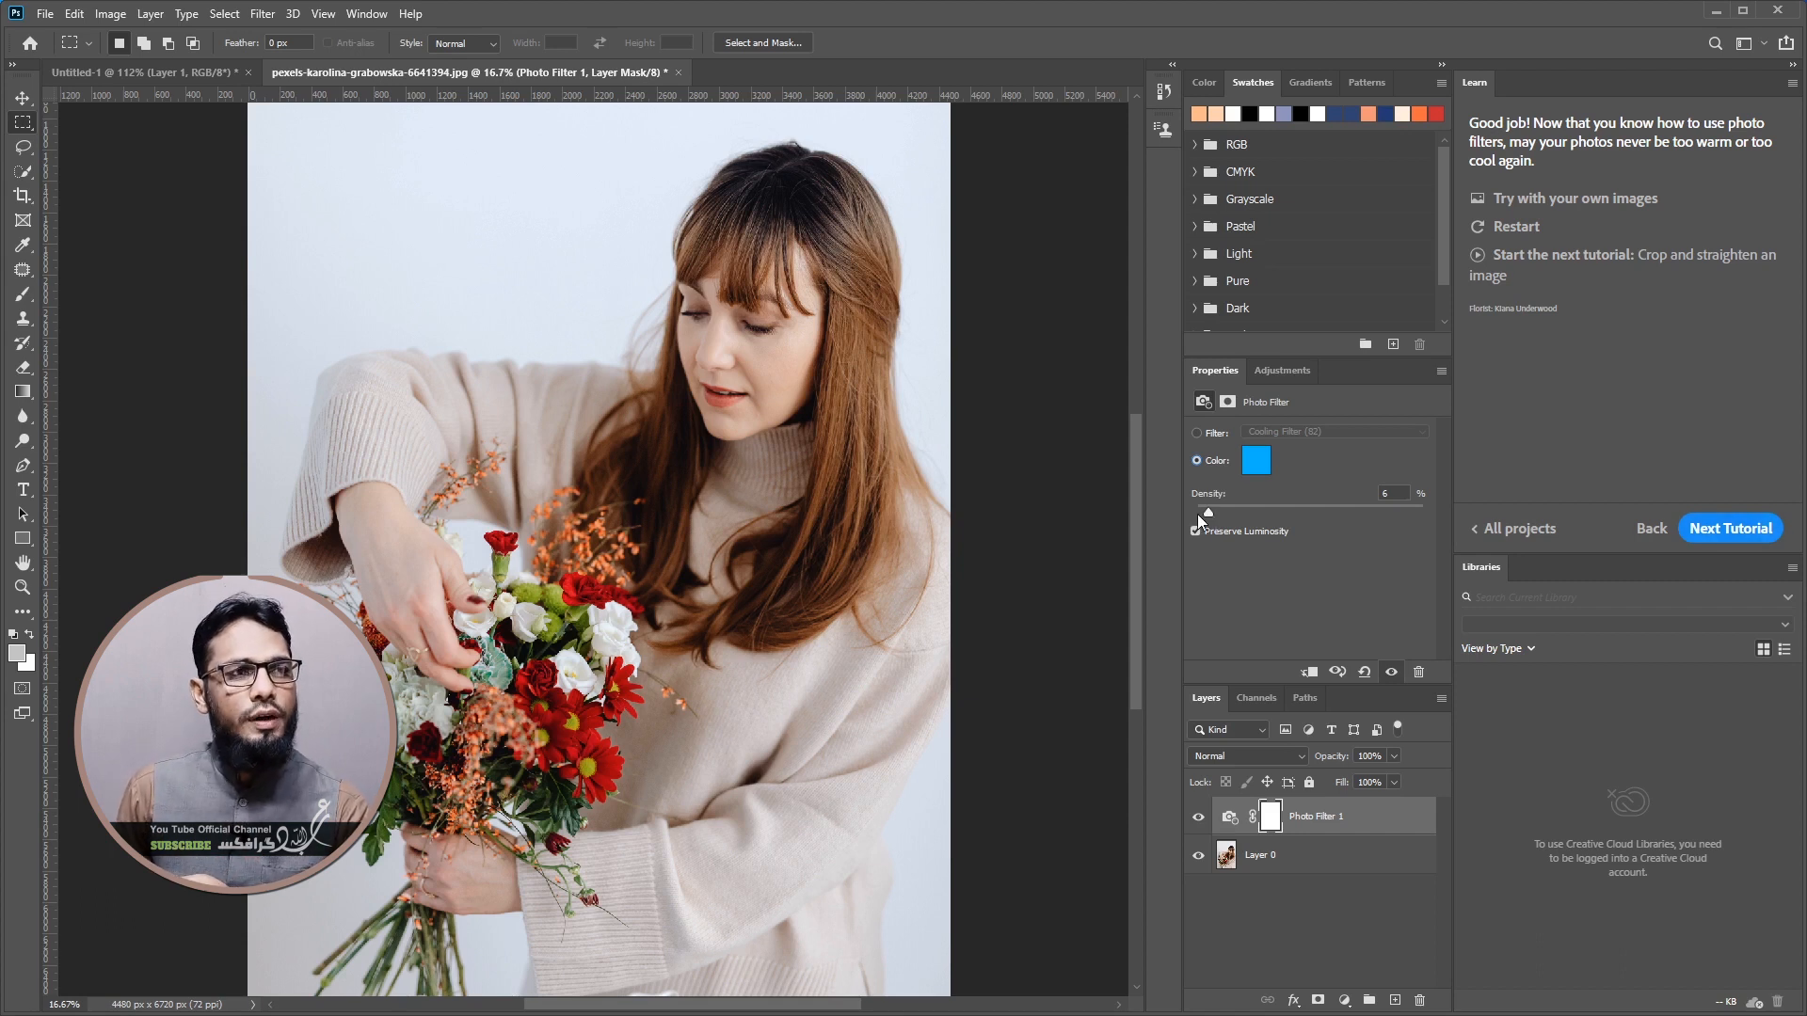
Return the photo filter from custom colour to the preset filters and choose Warming Filter (81)
click(1197, 432)
click(1290, 431)
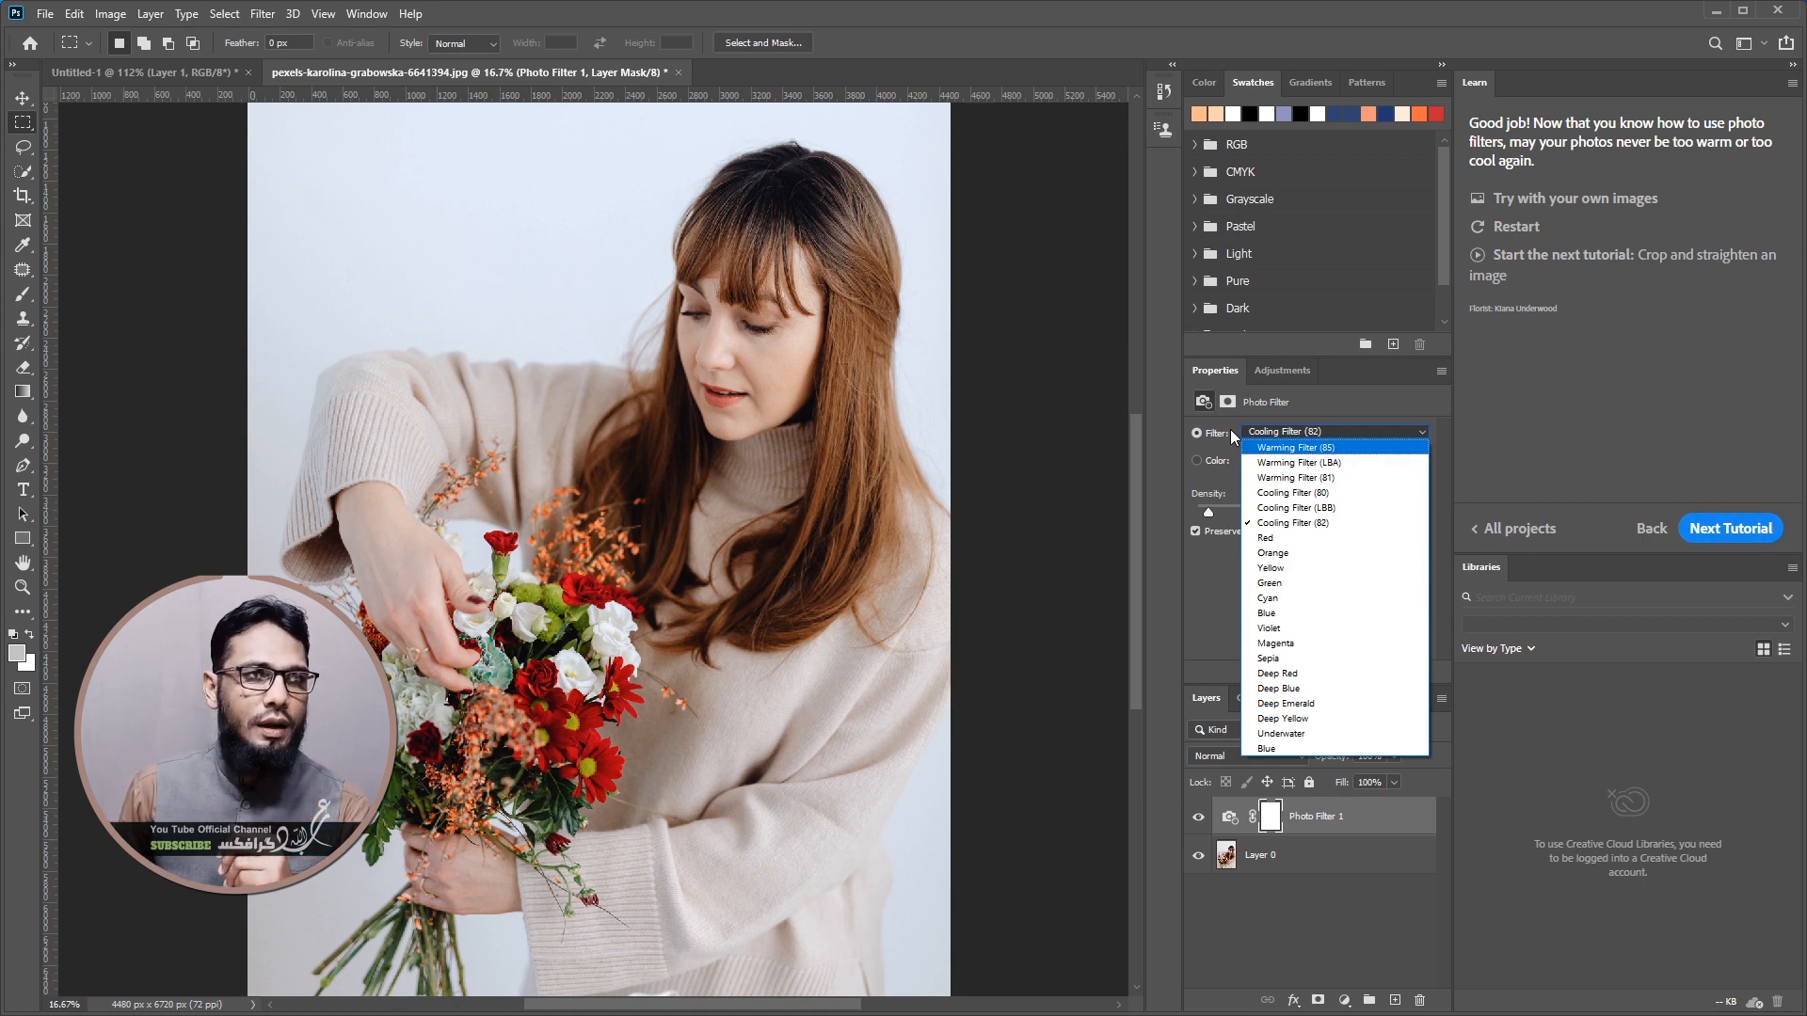
click(1284, 430)
click(1283, 430)
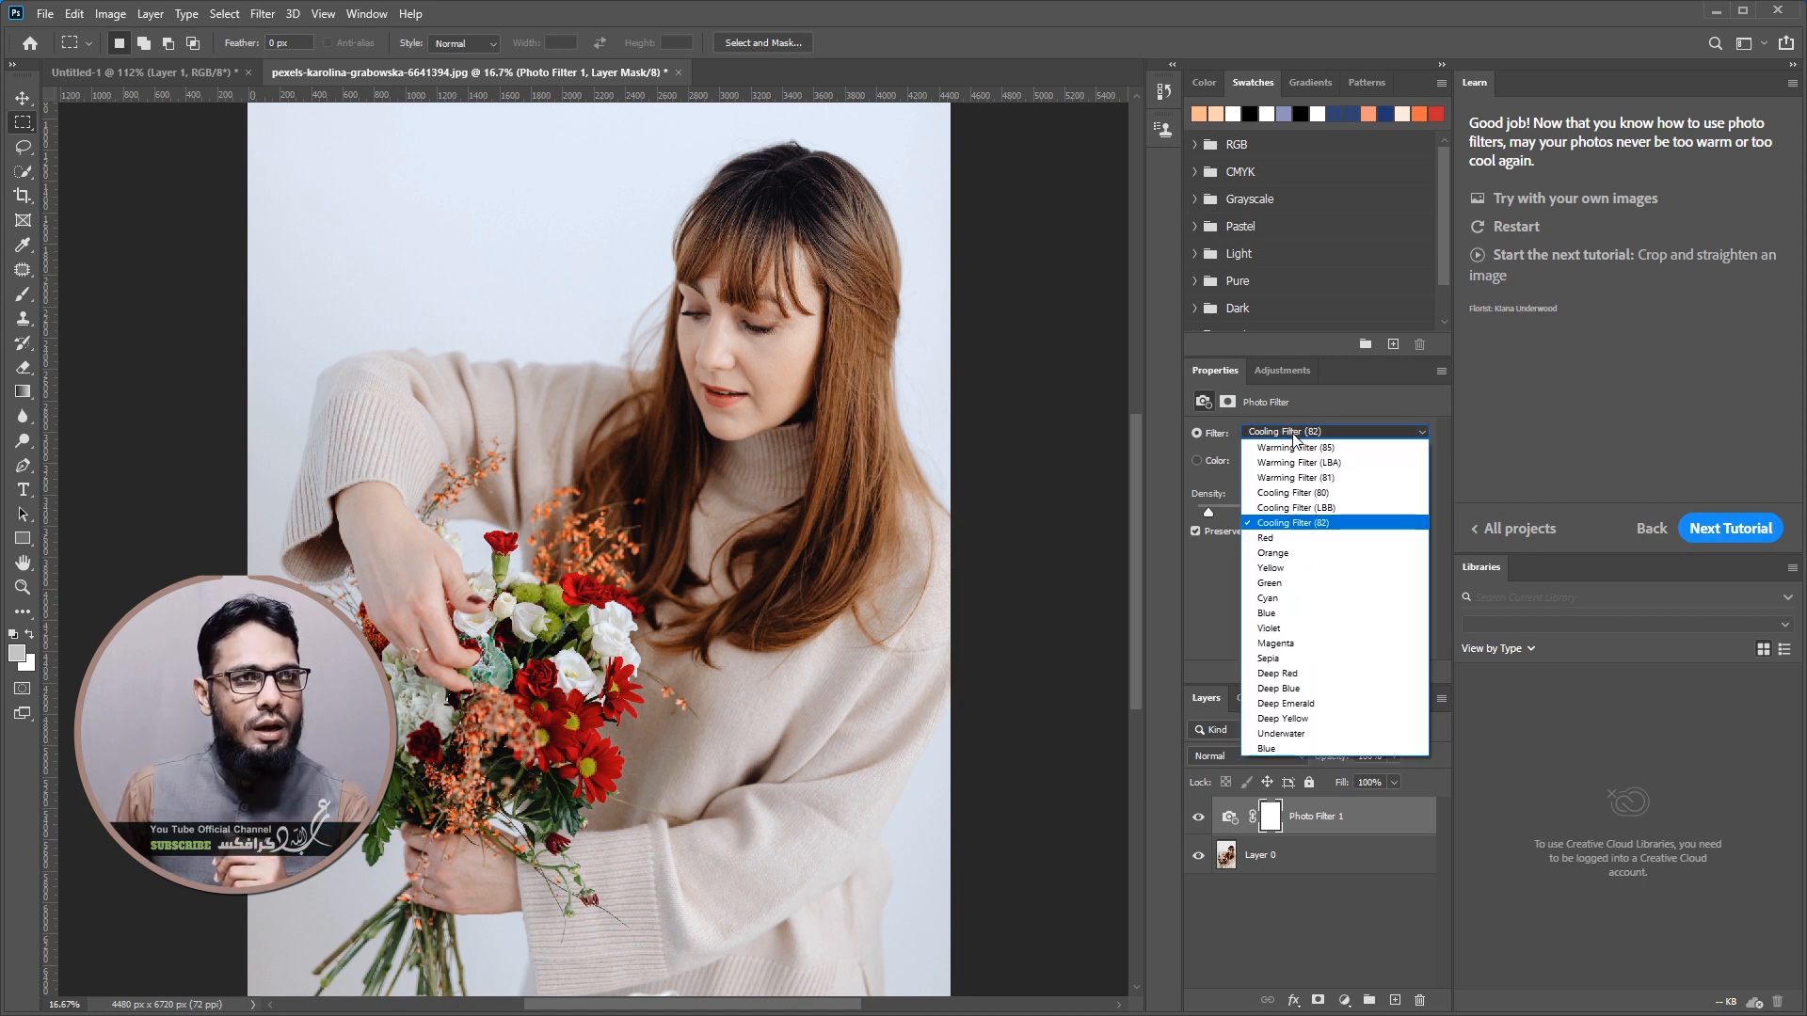
click(1331, 480)
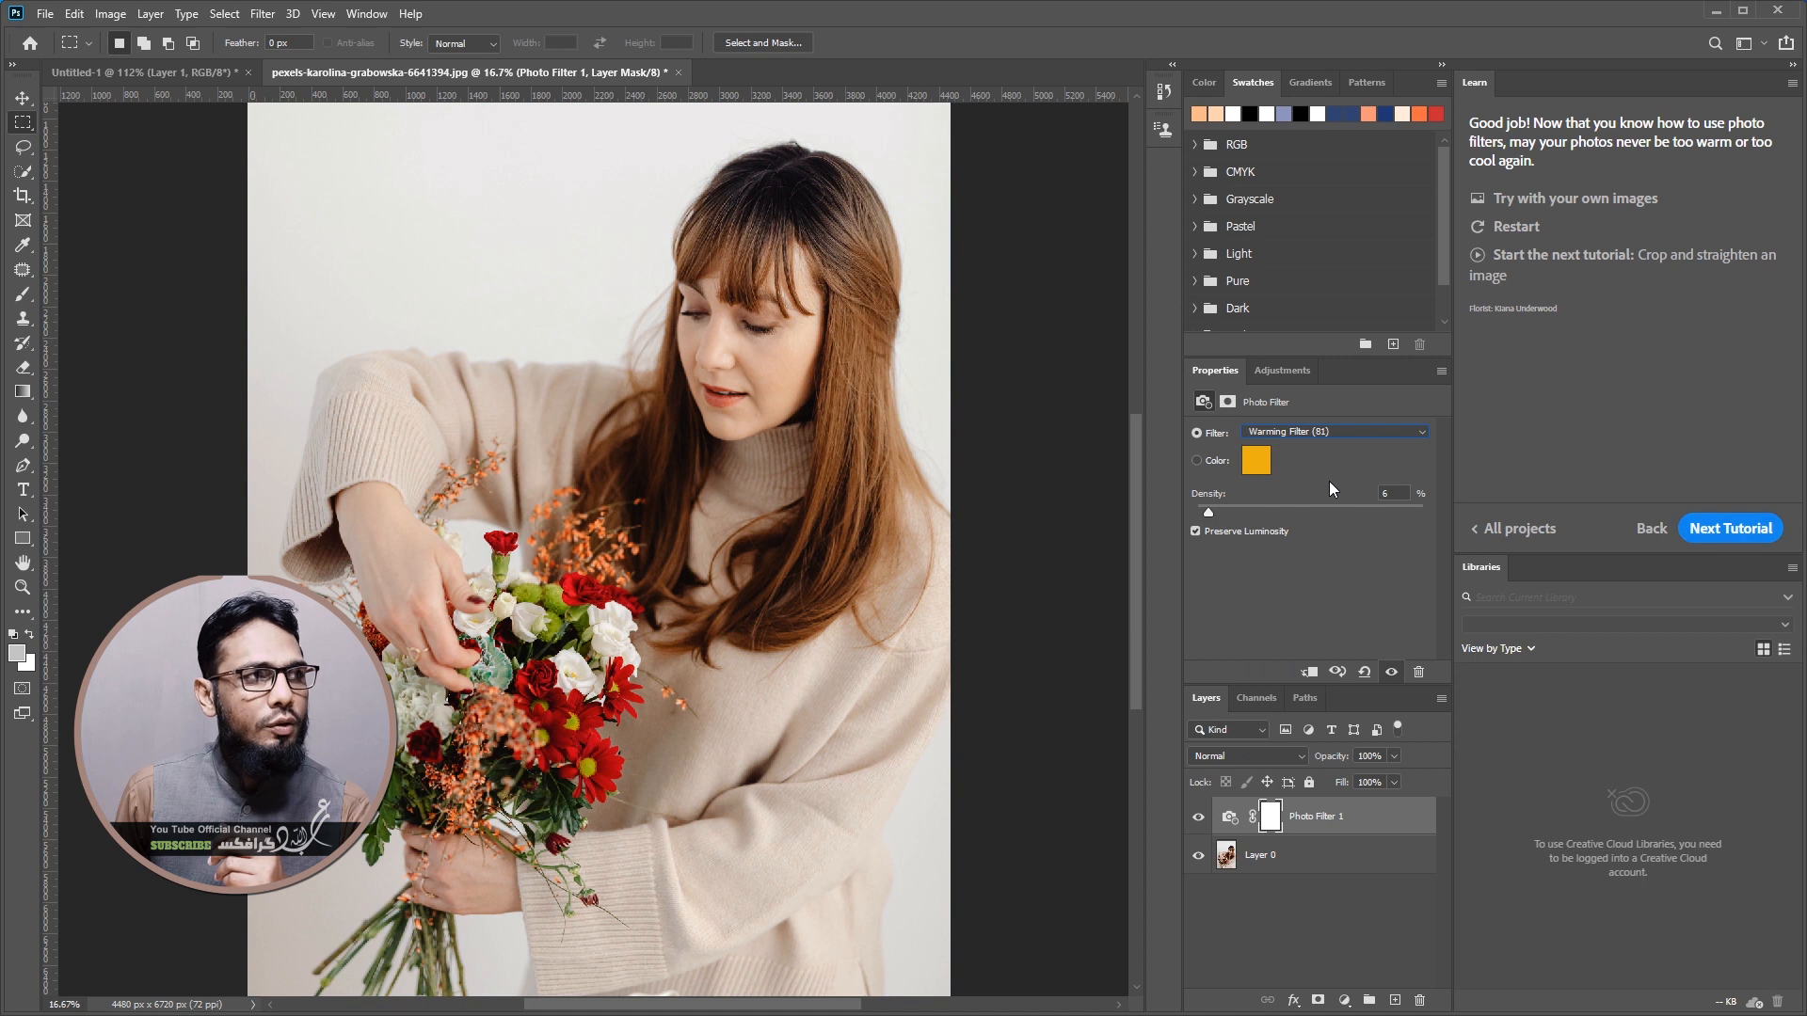
key(ctrl+w)
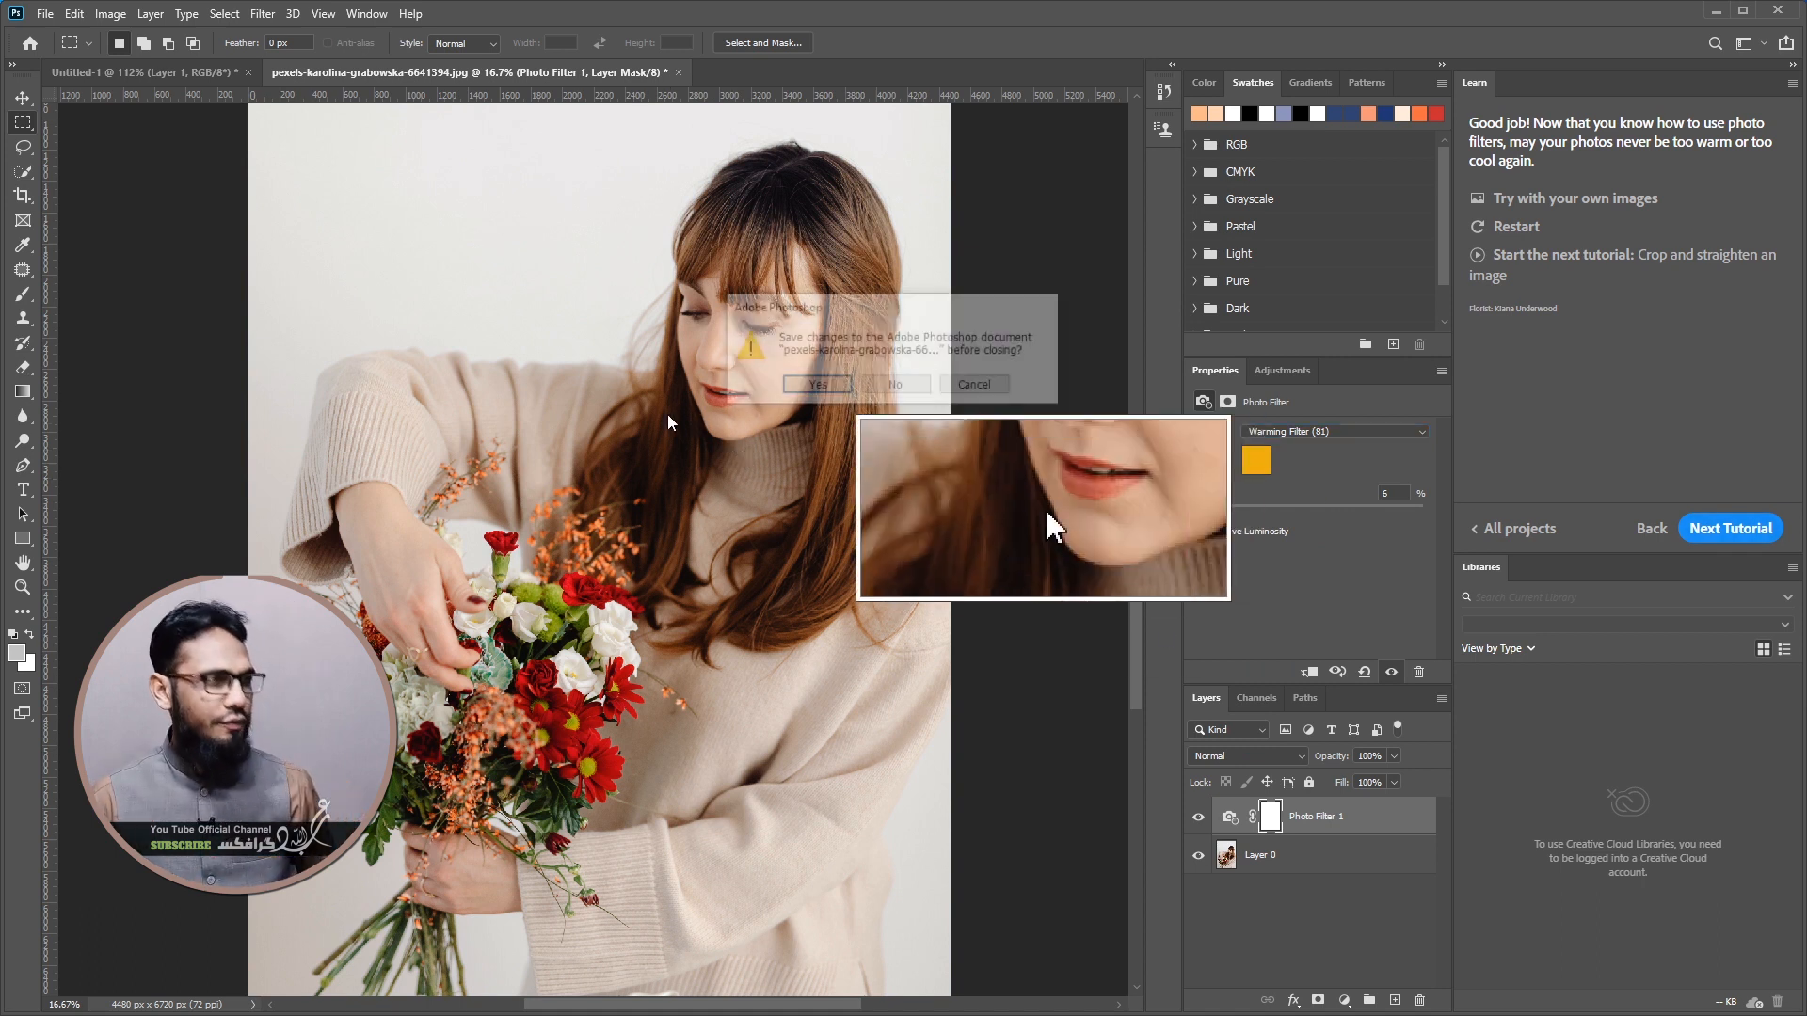
click(962, 391)
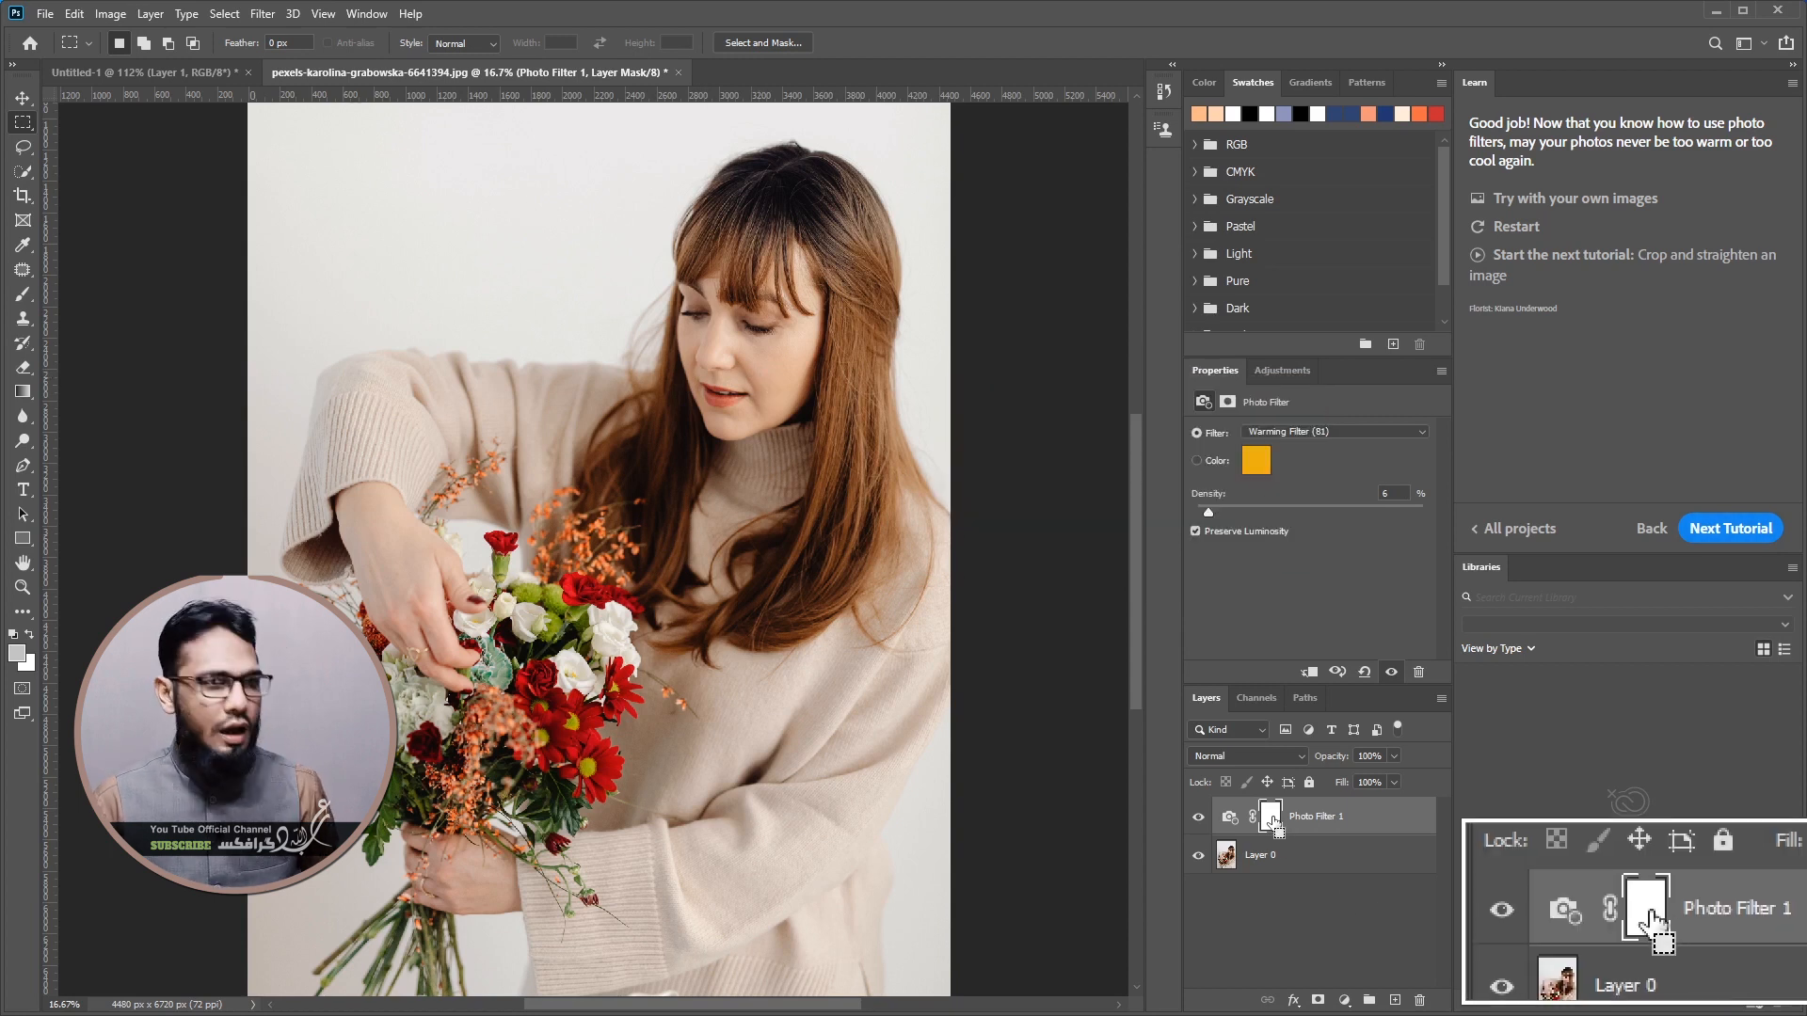
Load the Photo Filter layer's mask as a selection and prepare the Brush with black (000000) as the foreground colour
ctrl+click(1271, 817)
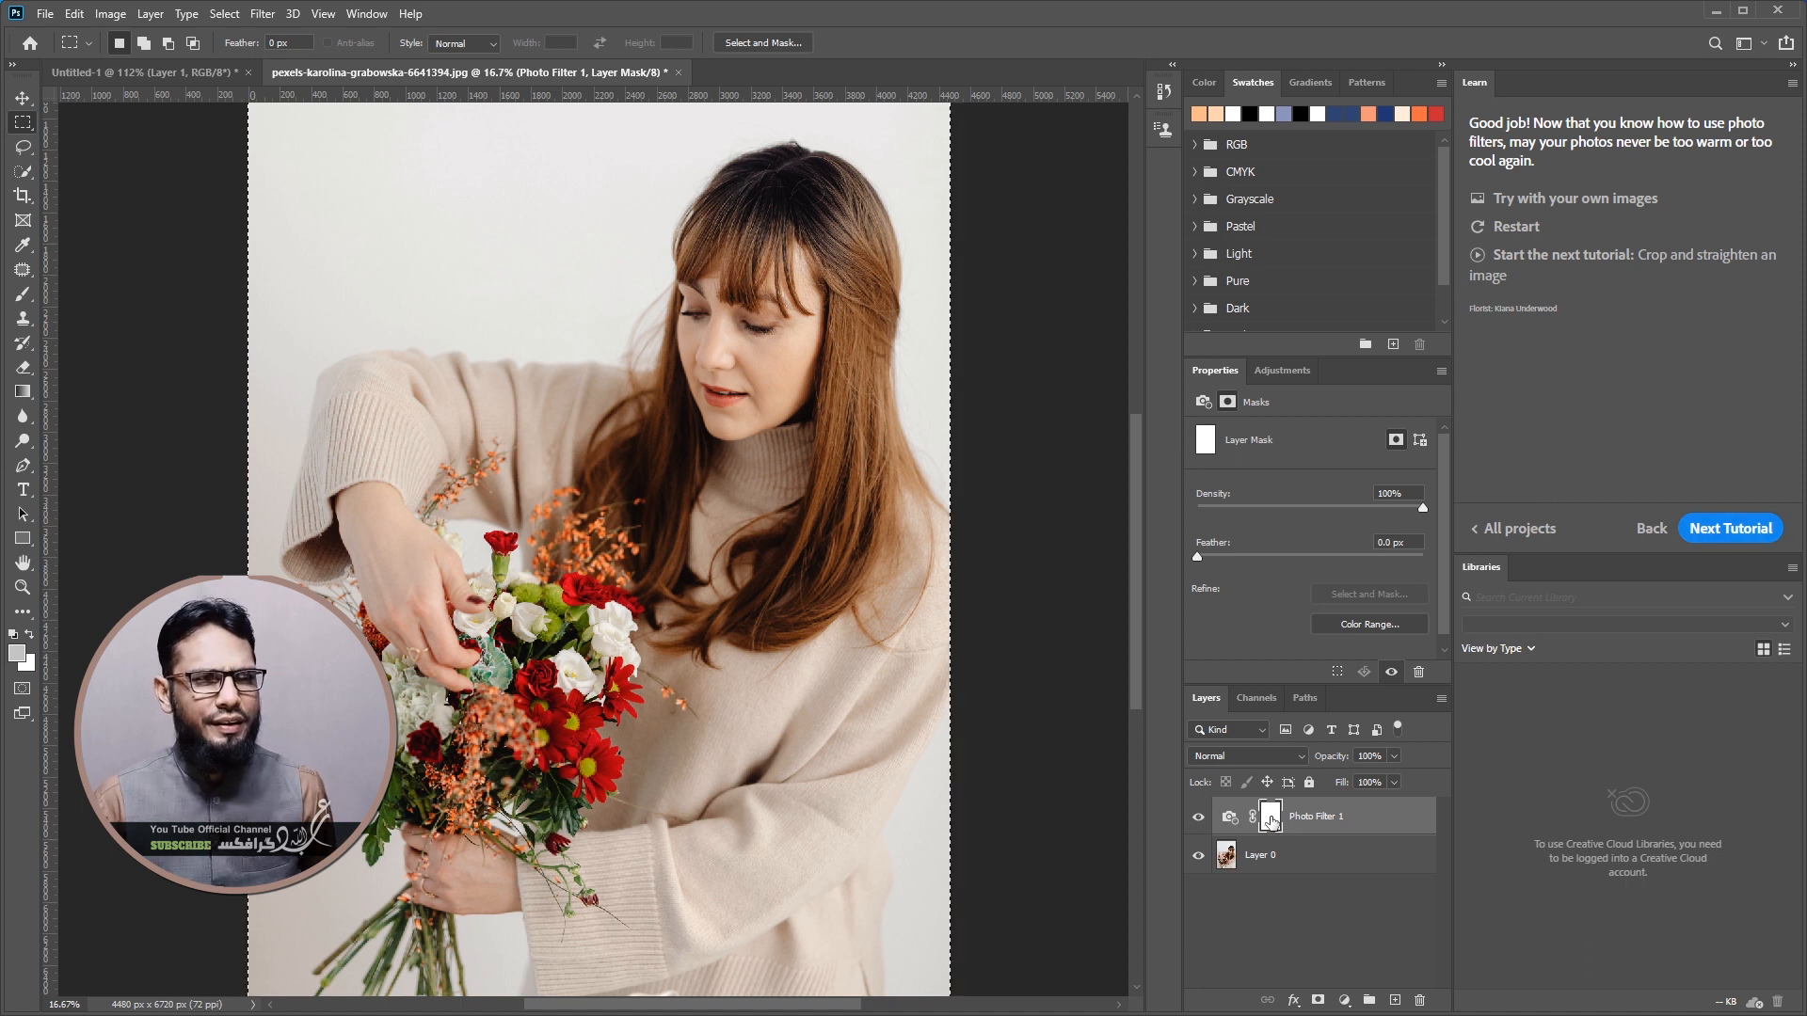
key(b)
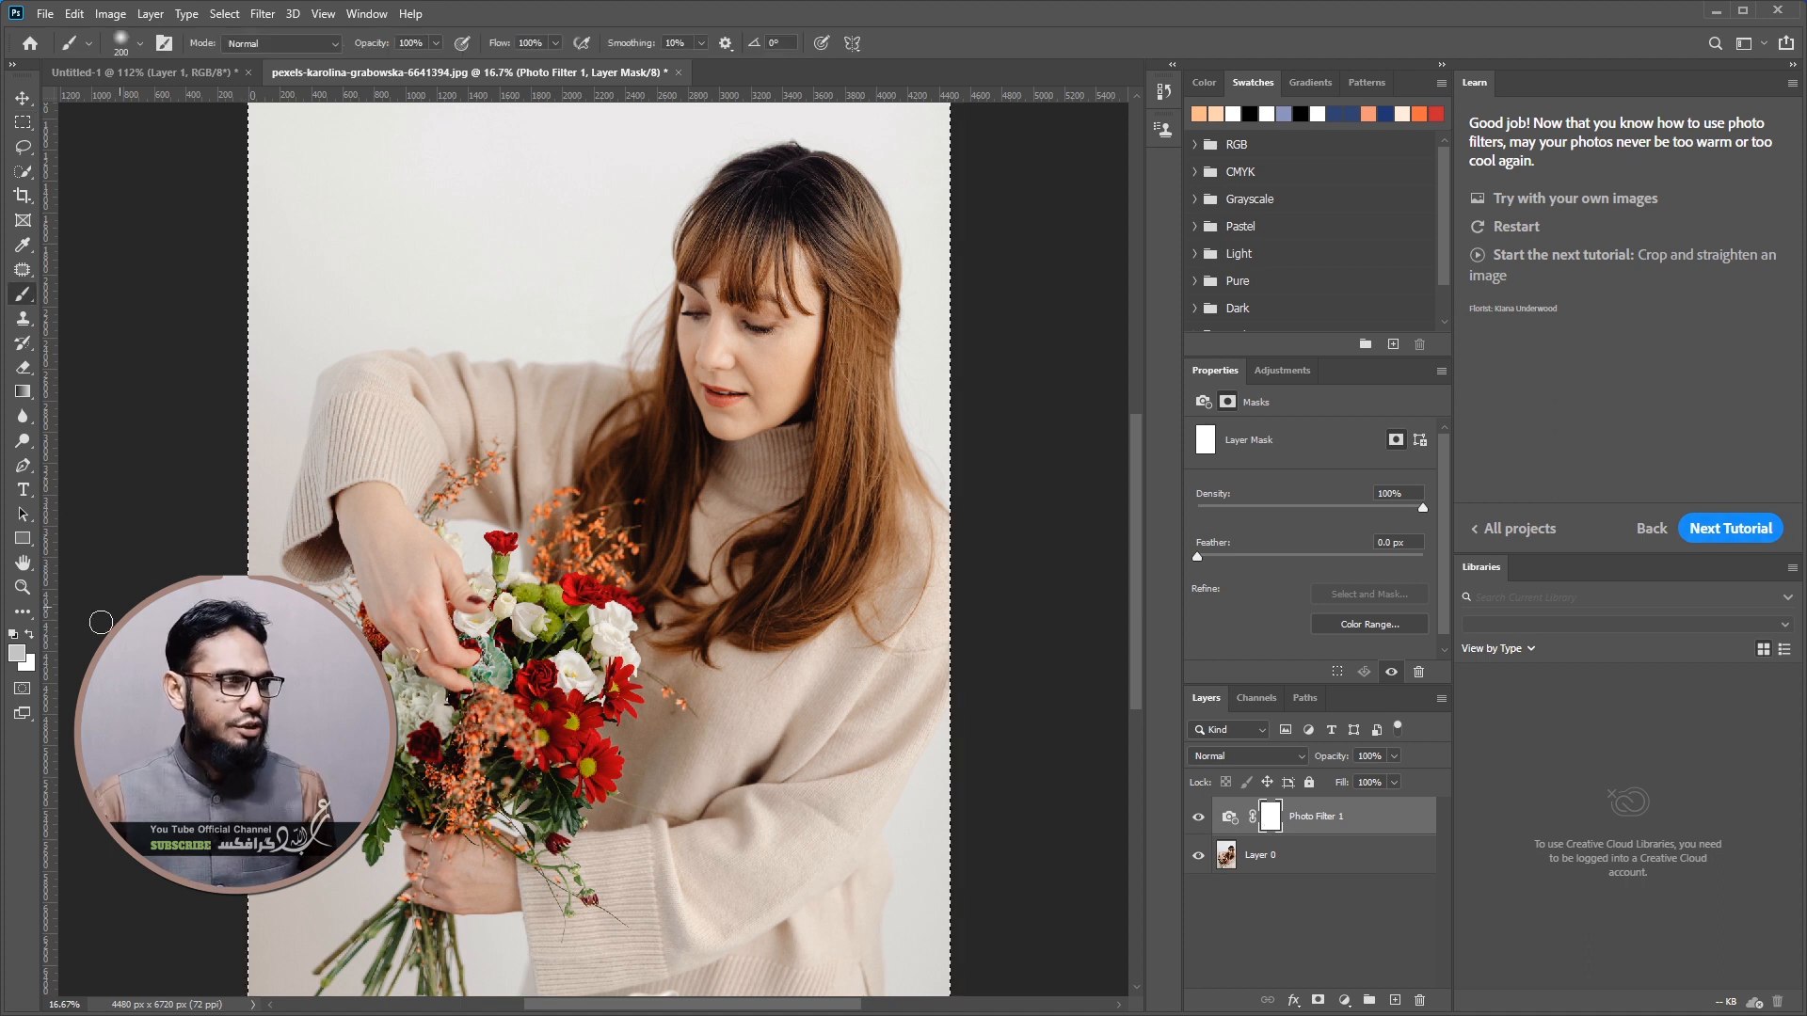
click(17, 653)
click(664, 475)
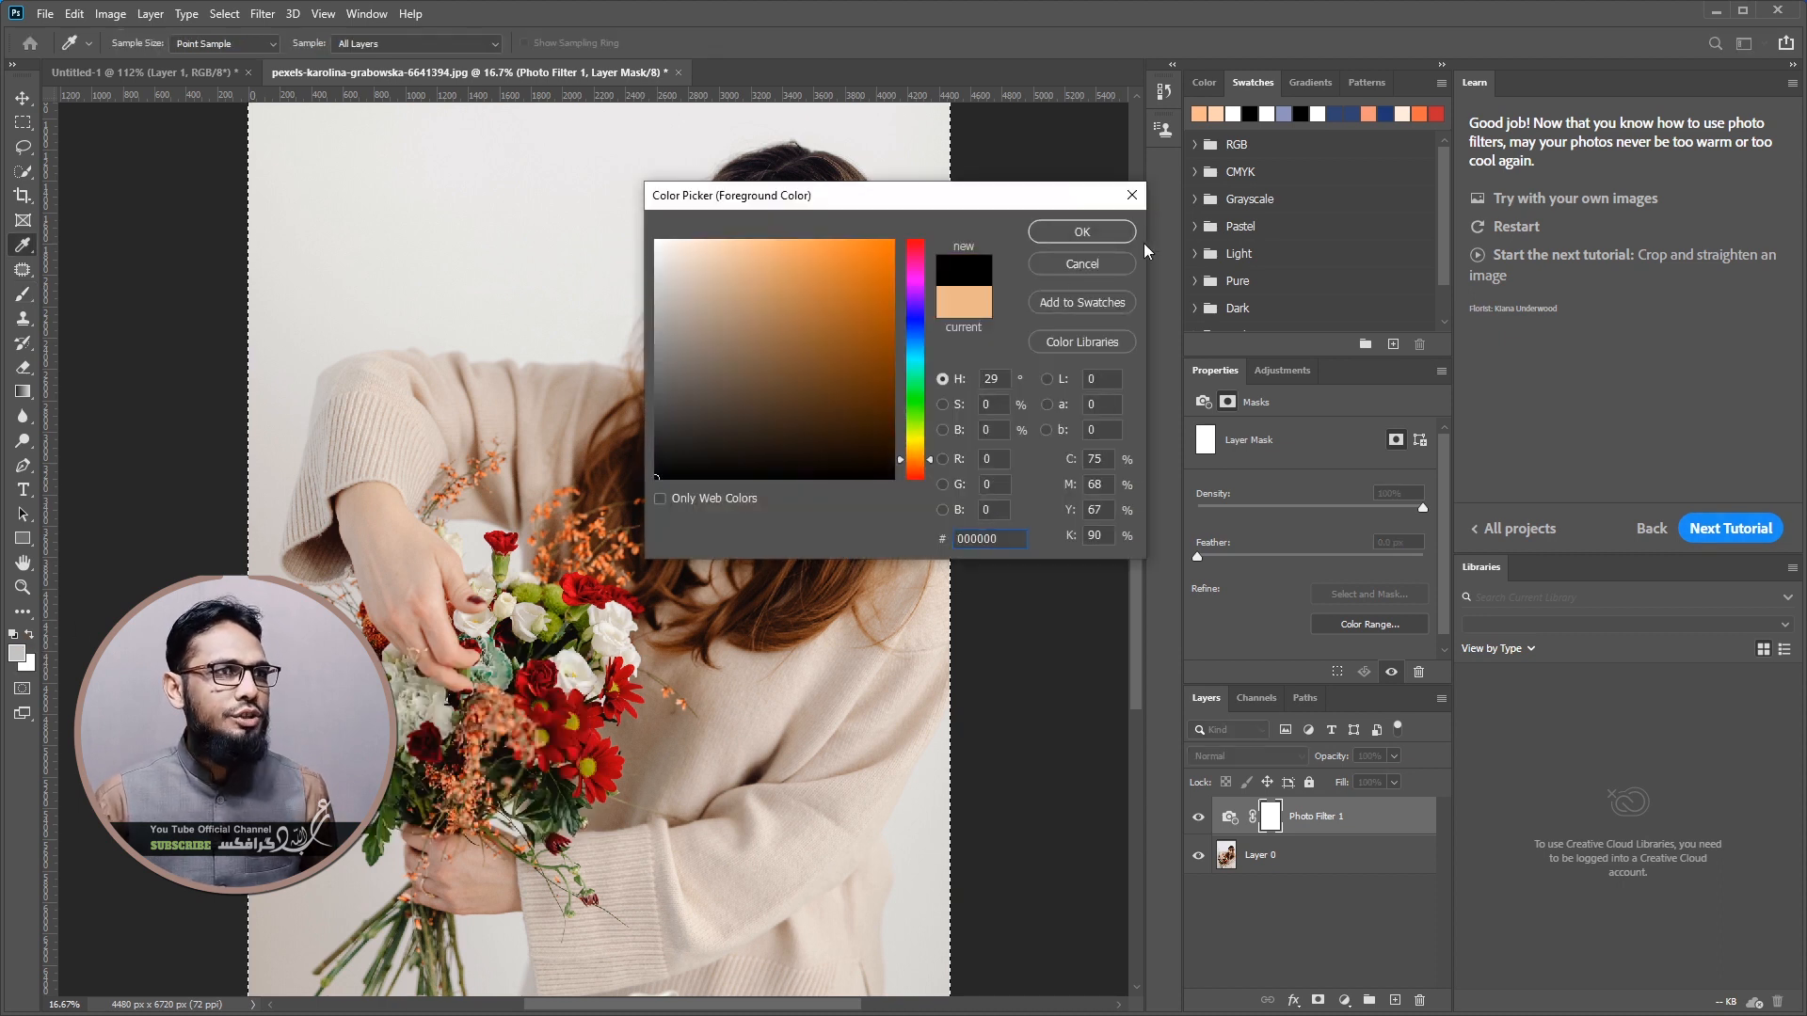
click(1092, 236)
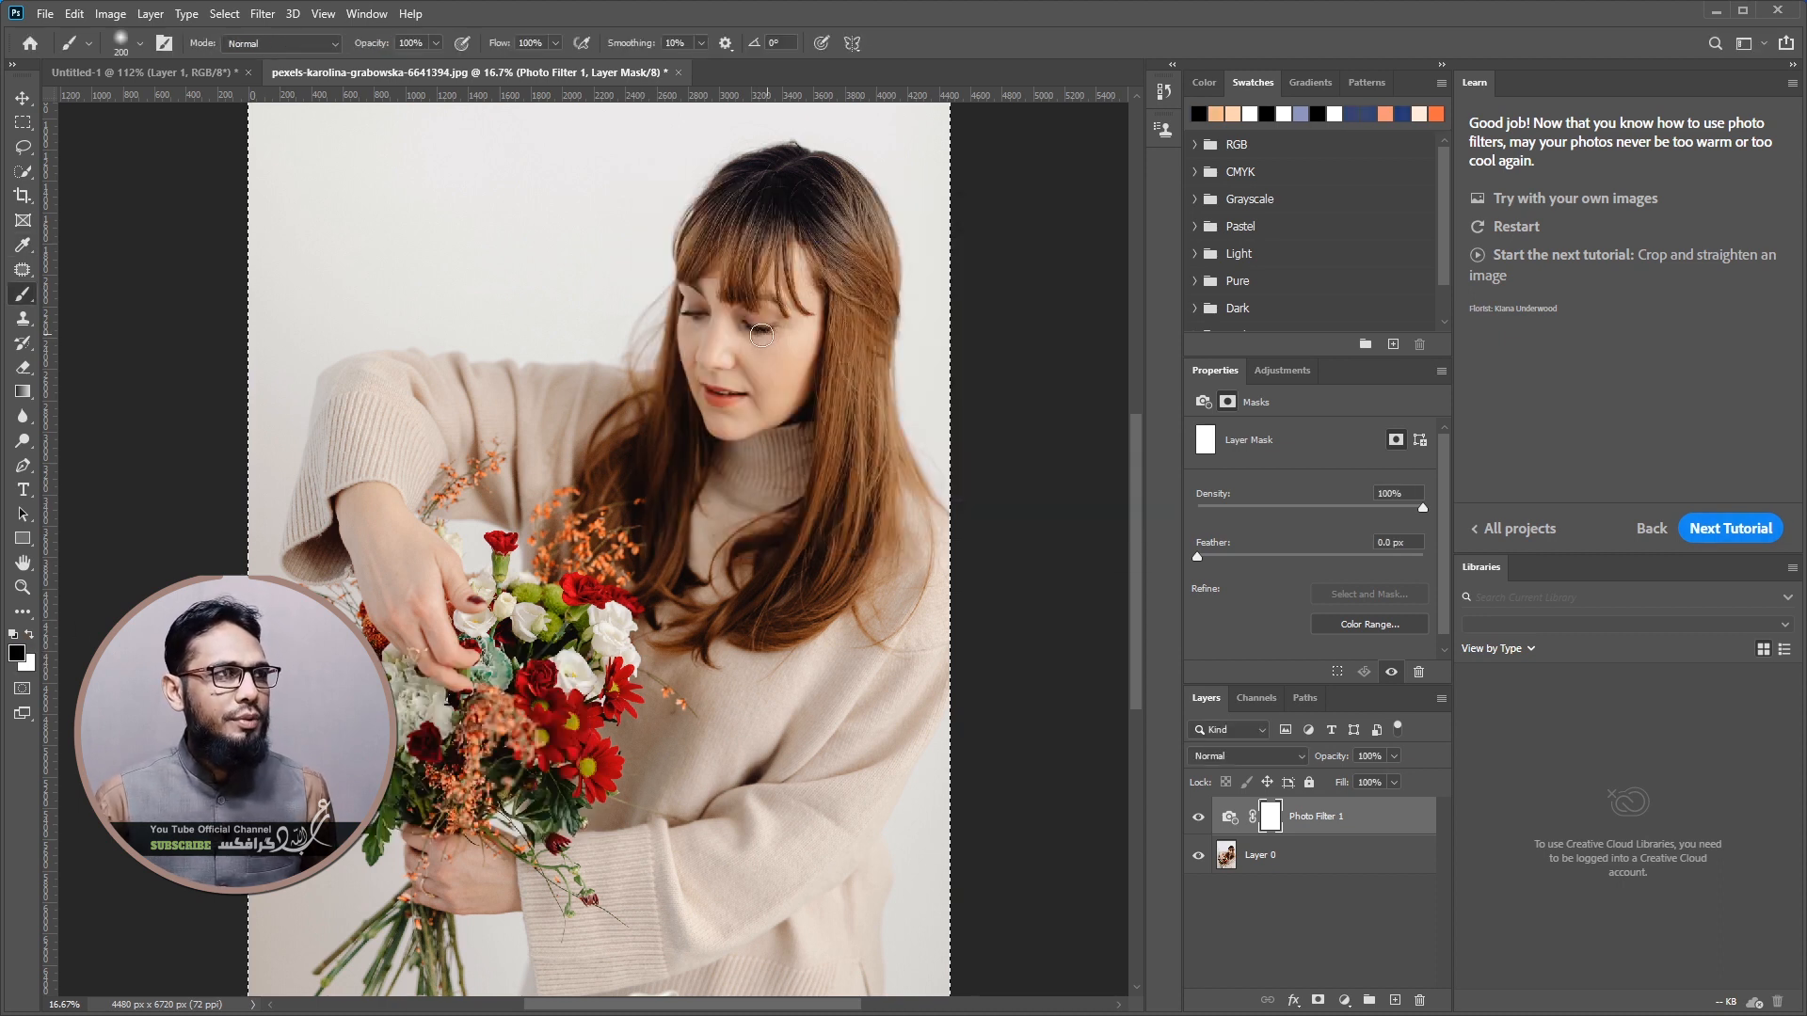
Enlarge the brush to 600 and paint black on the filter mask over the woman's face and hair
key(bracketright)
key(bracketright)
key(bracketright)
mouse_move(735, 361)
mouse_down()
mouse_move(786, 346)
mouse_move(772, 339)
mouse_up()
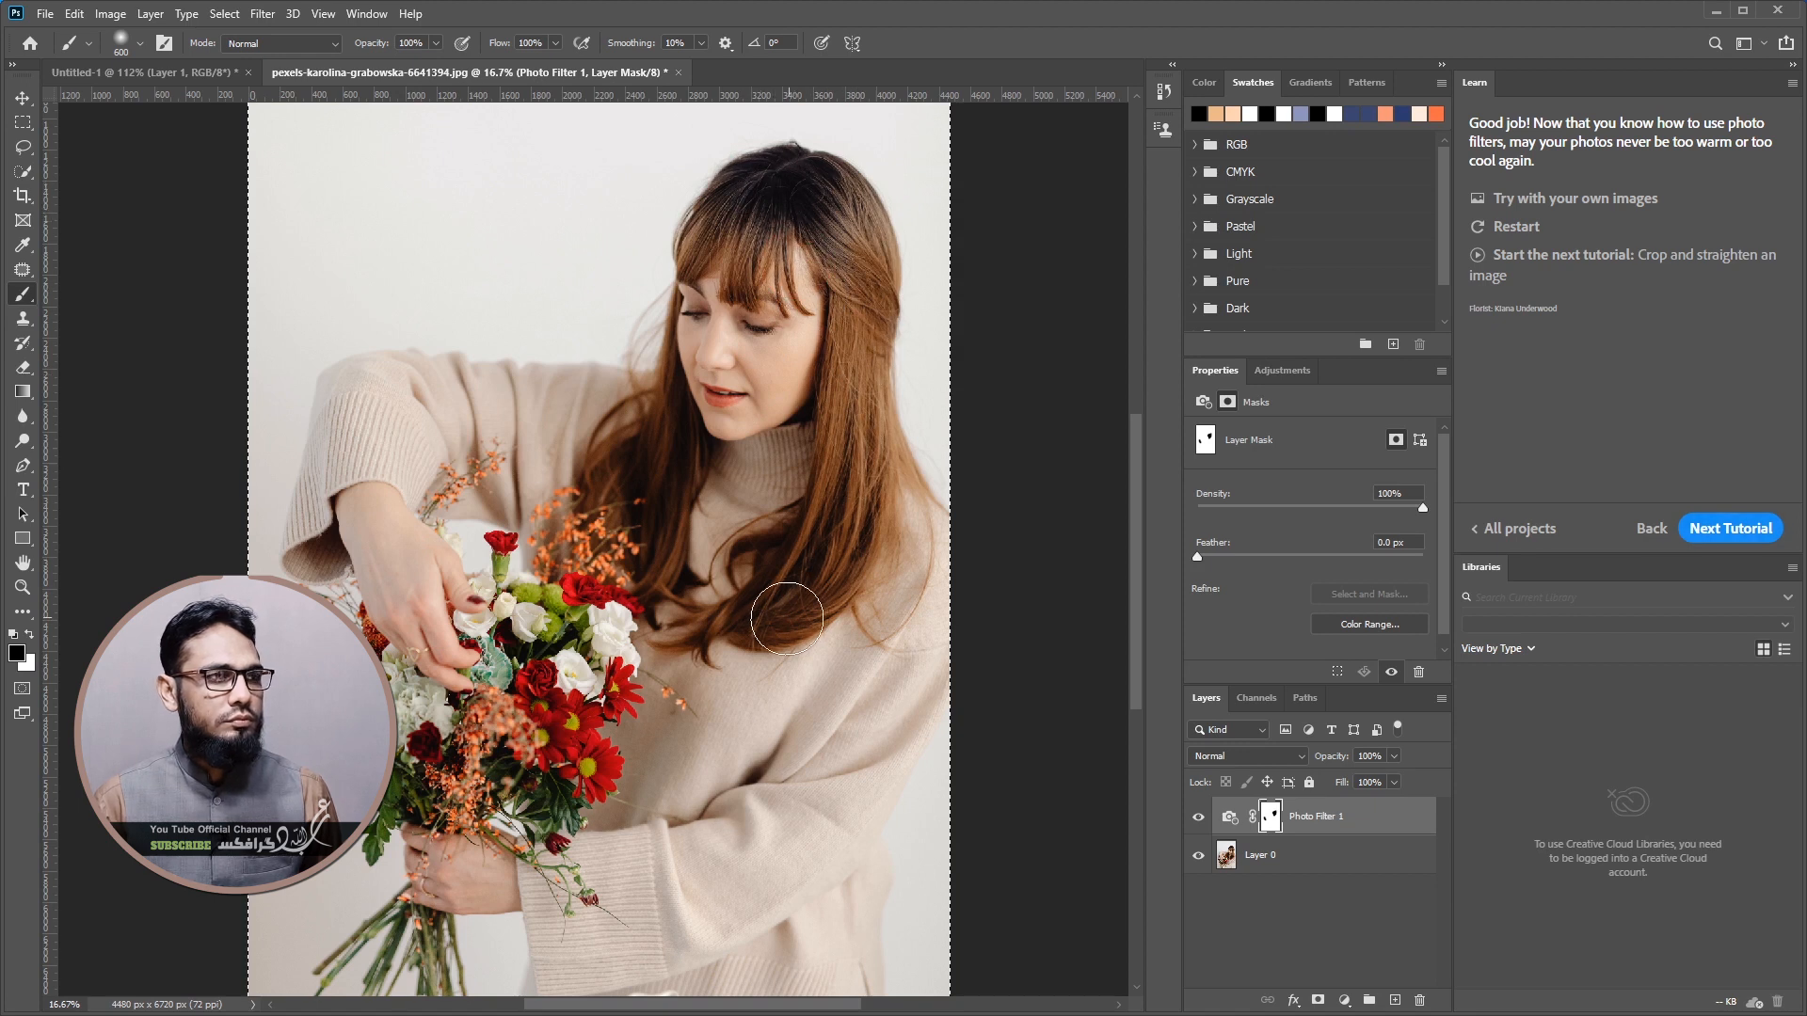
drag(812, 549, 779, 577)
drag(692, 387, 712, 423)
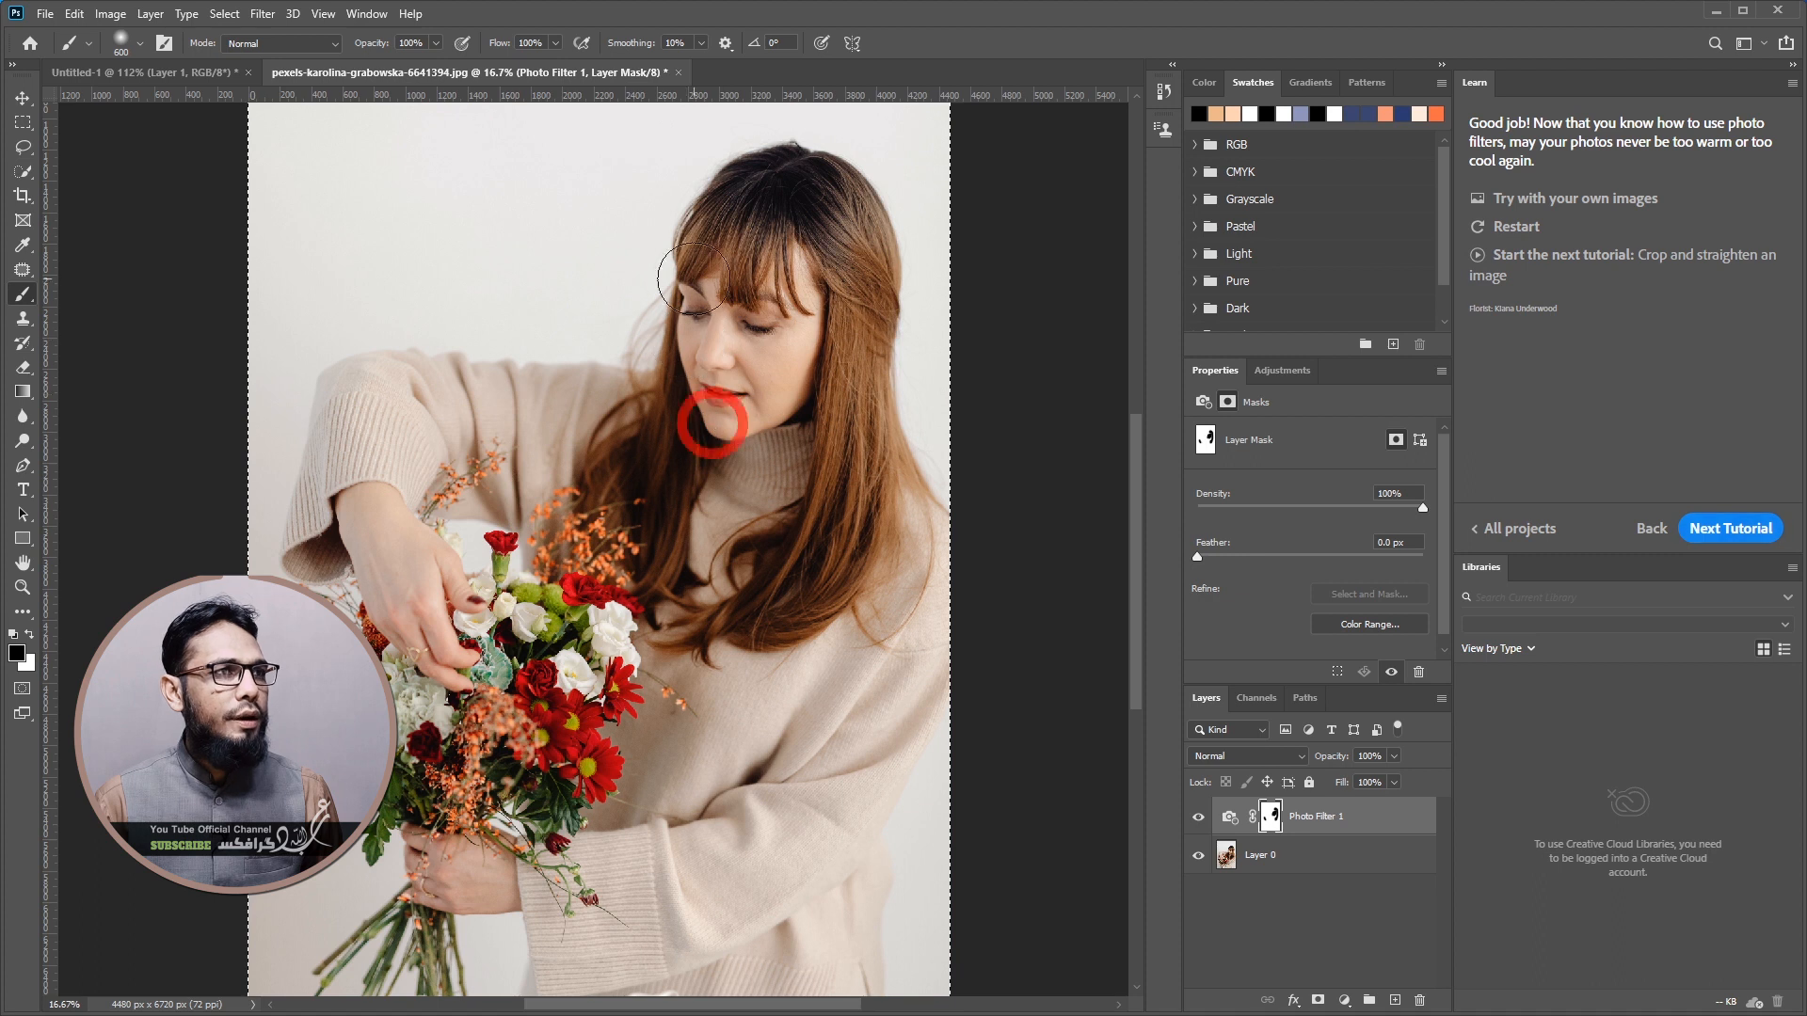
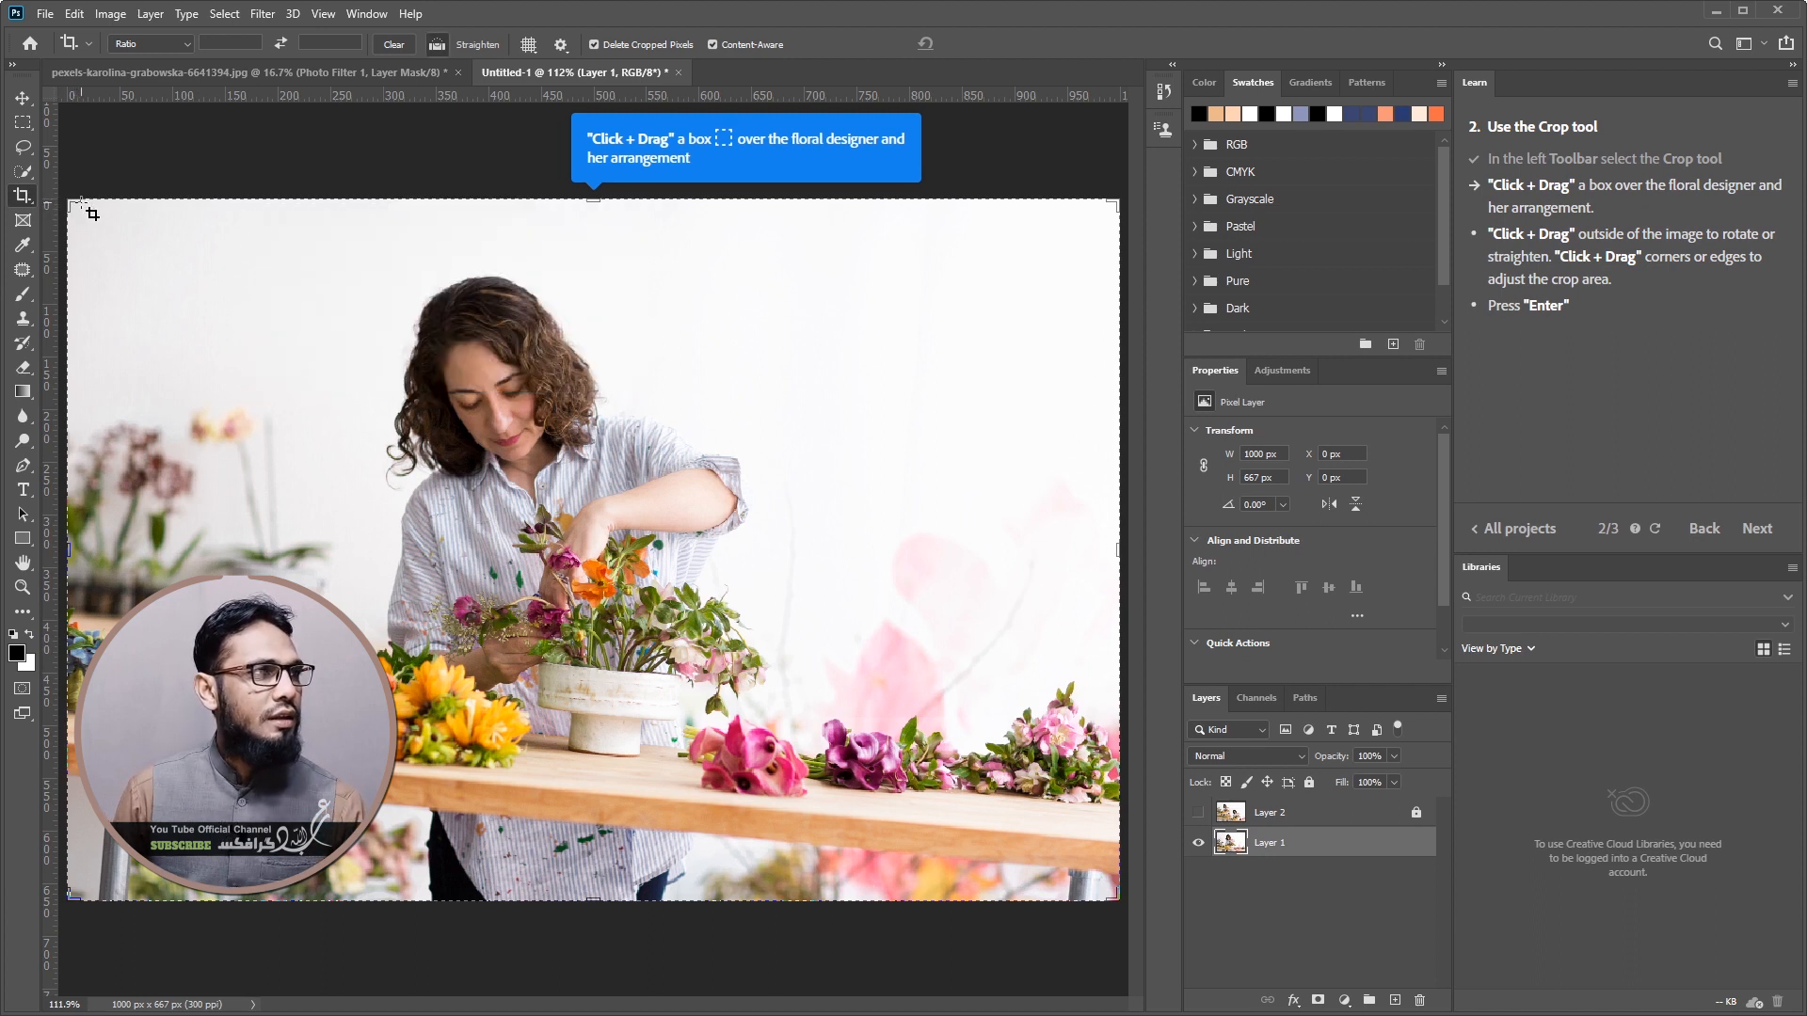
Crop the florist photo to about 539 × 483 px around the floral designer and her arrangement
drag(77, 201, 137, 217)
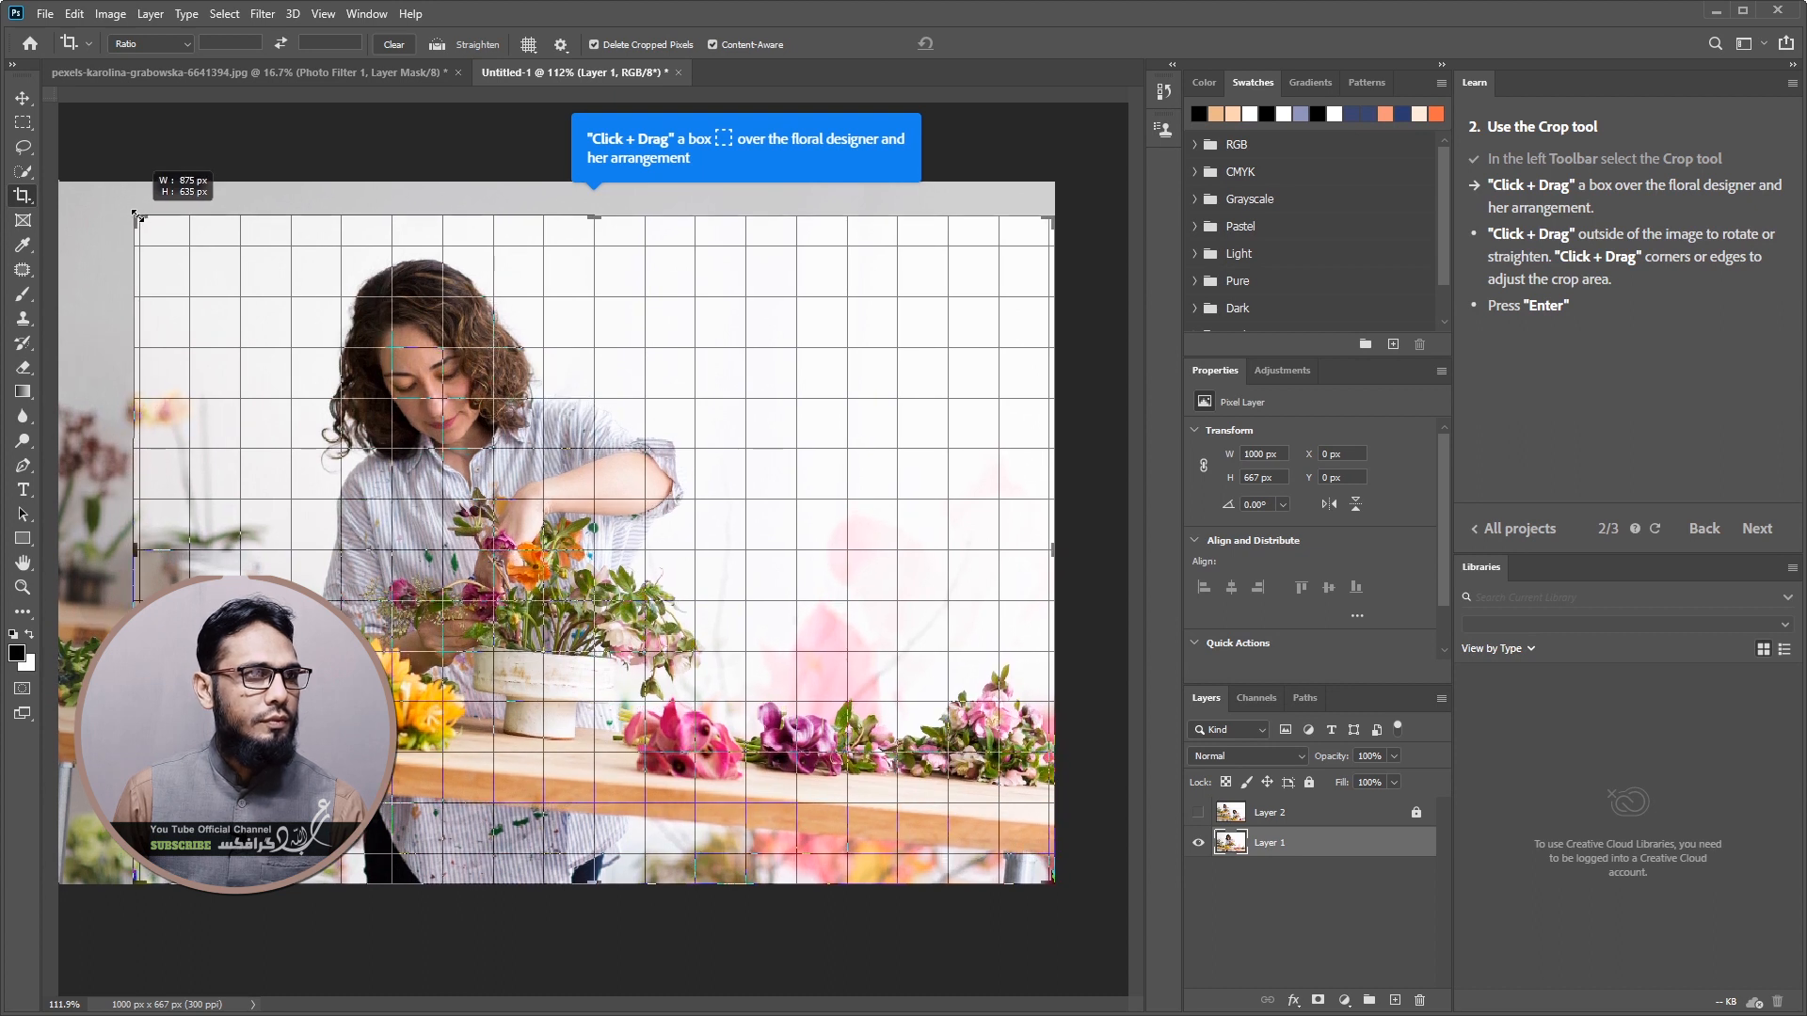
drag(137, 214, 137, 215)
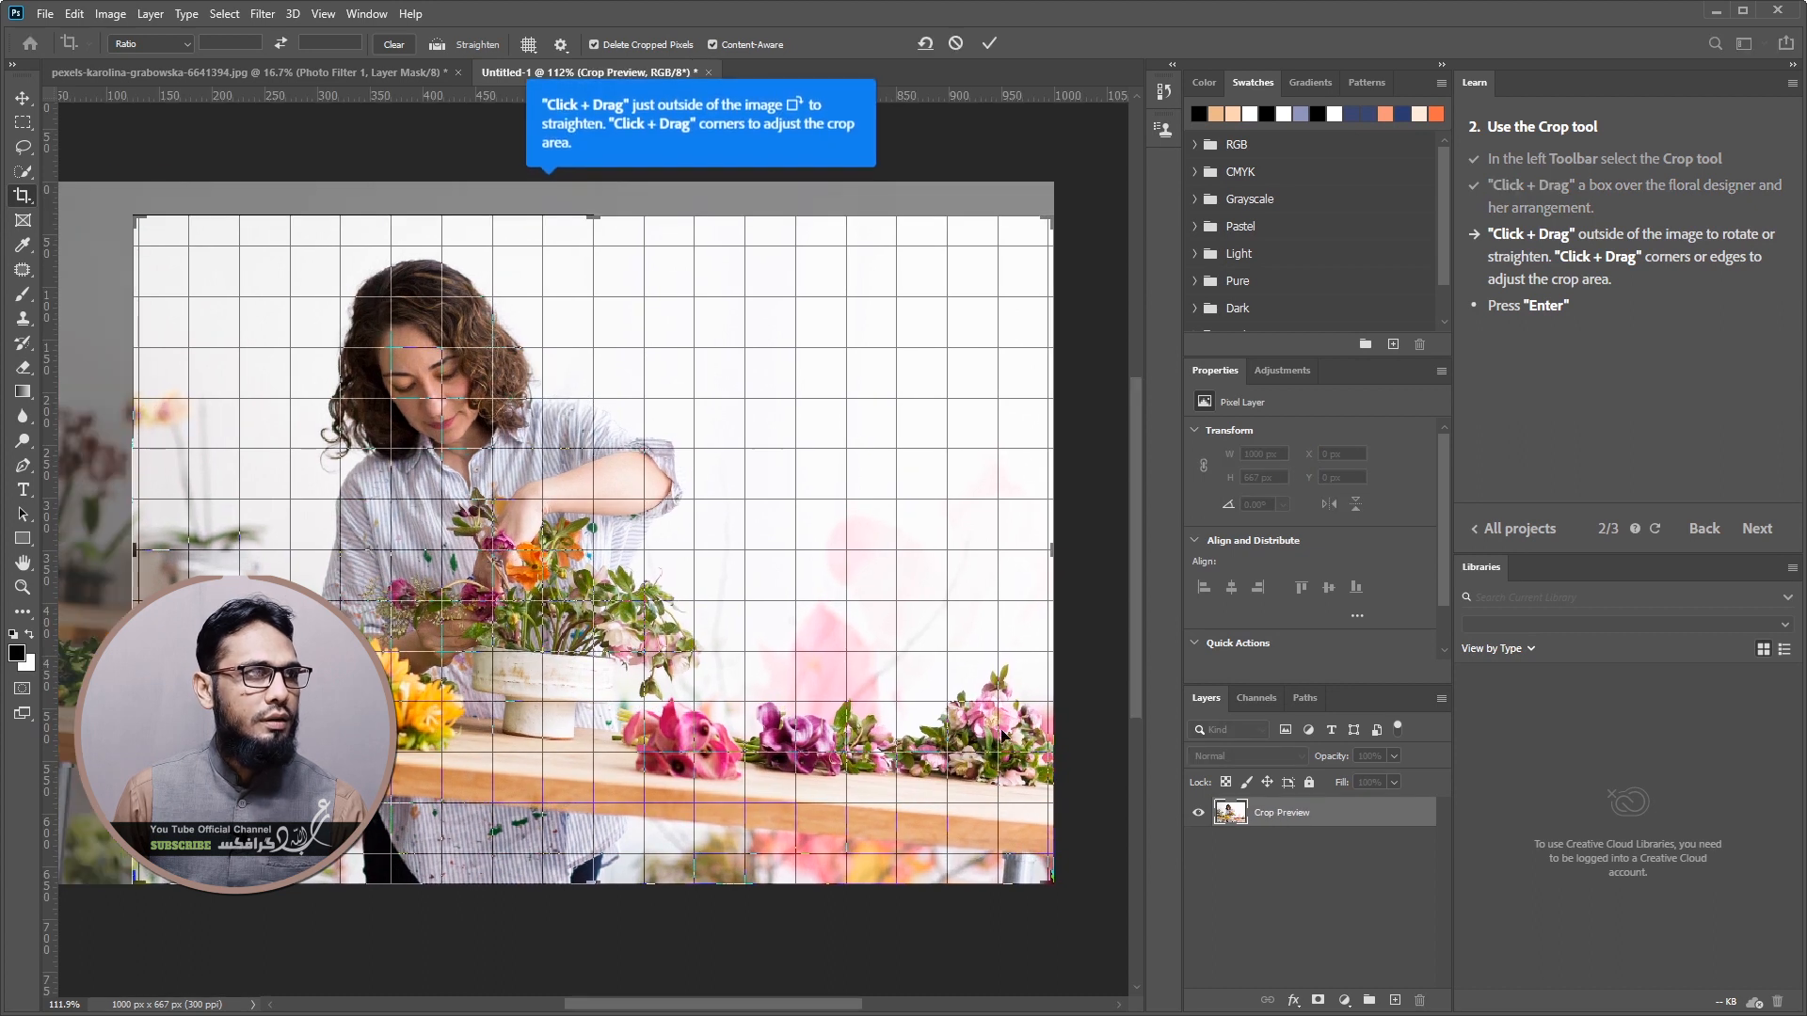
drag(1052, 551, 885, 528)
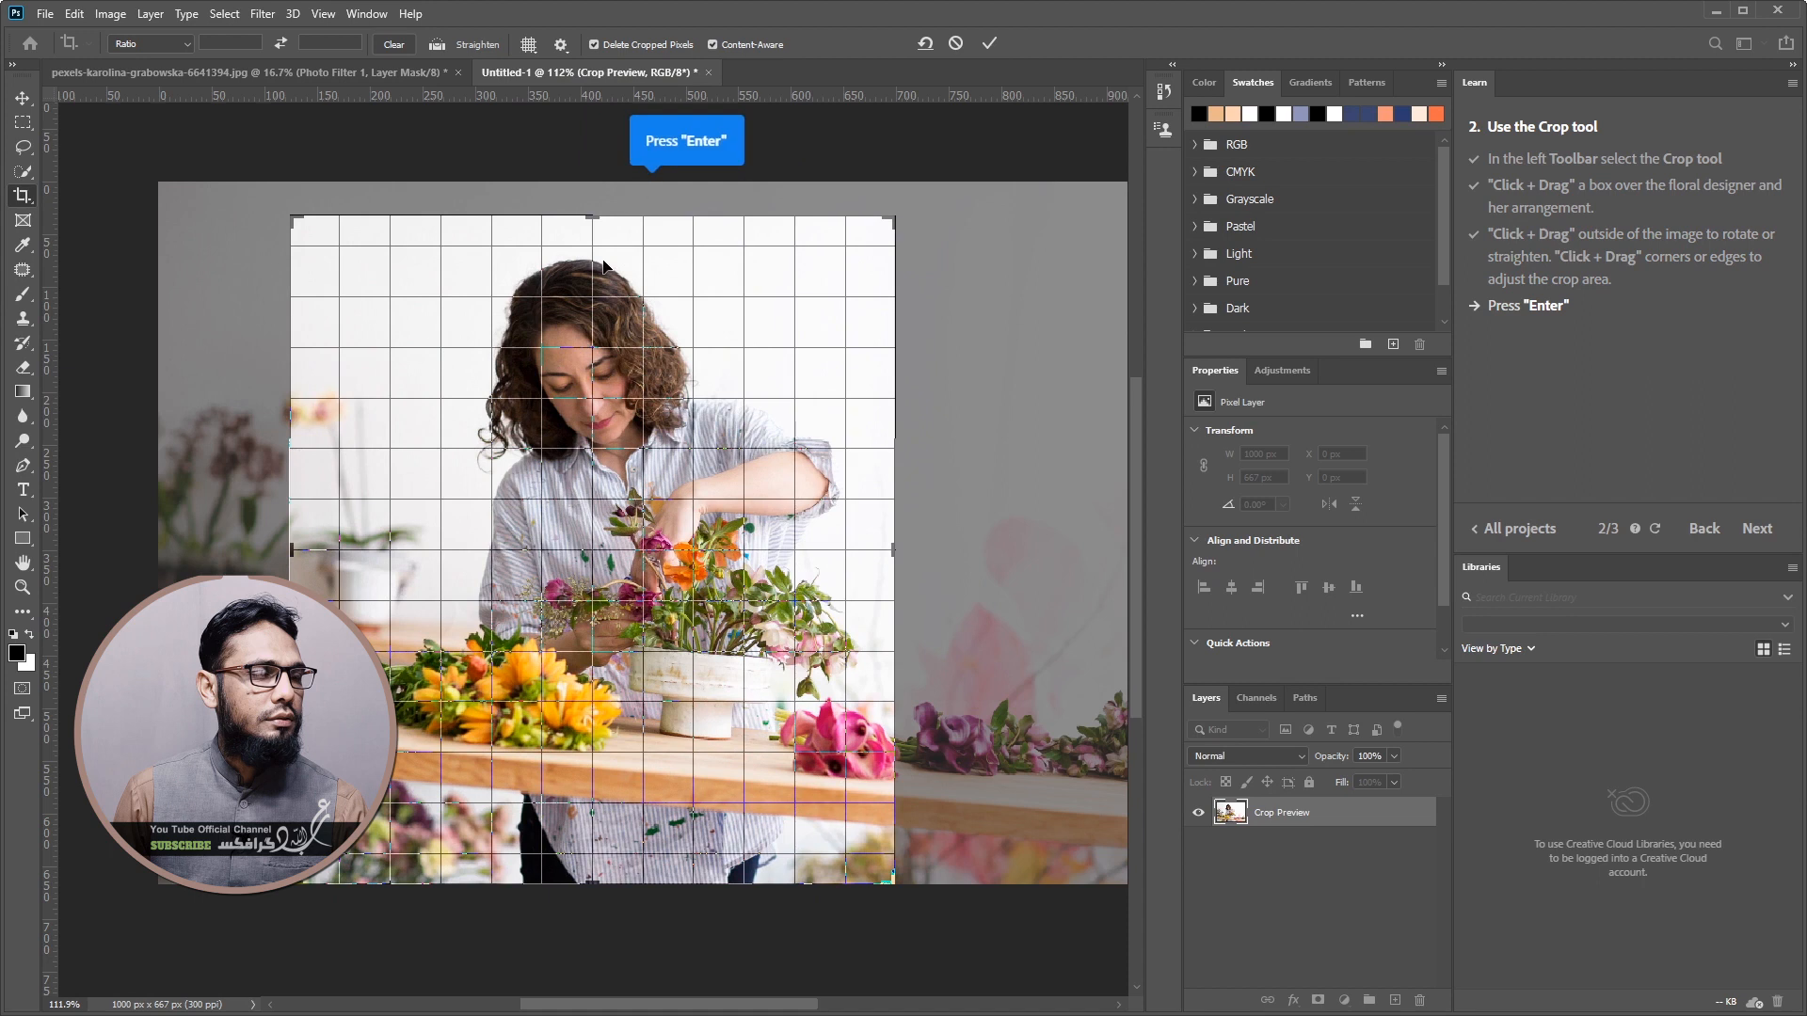
drag(596, 225, 593, 235)
drag(584, 868, 592, 803)
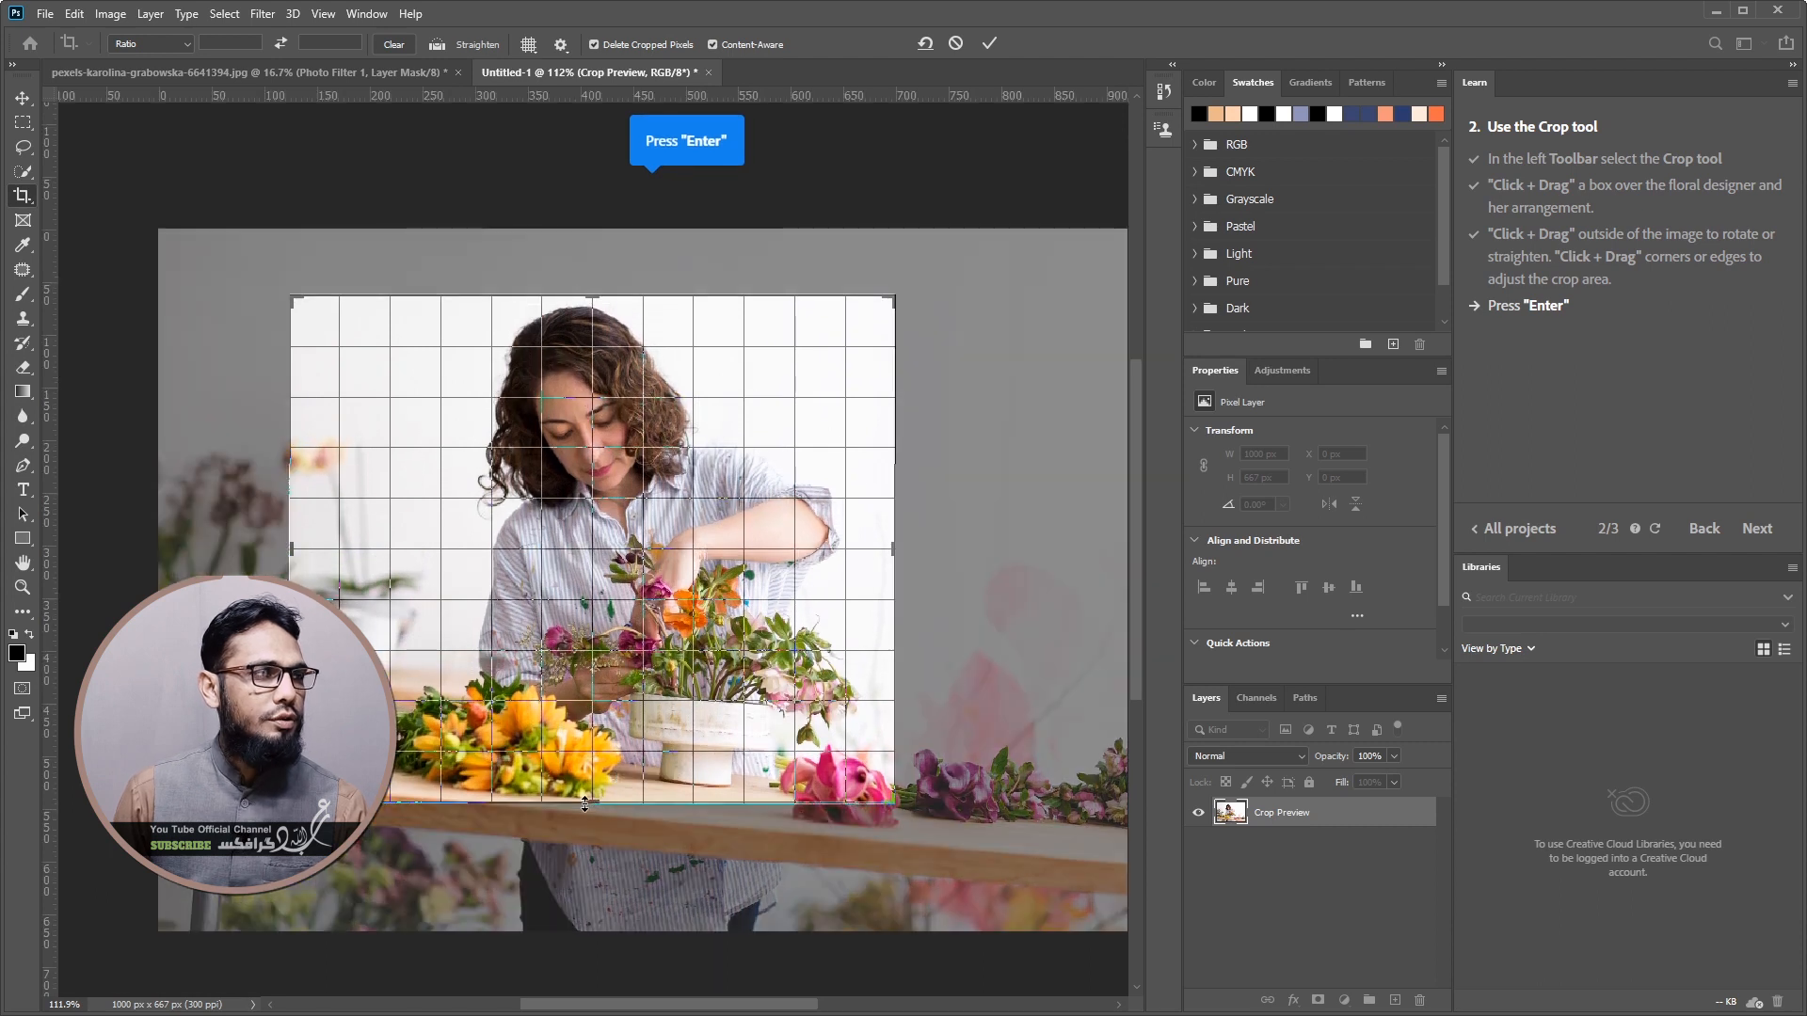
drag(296, 553, 312, 544)
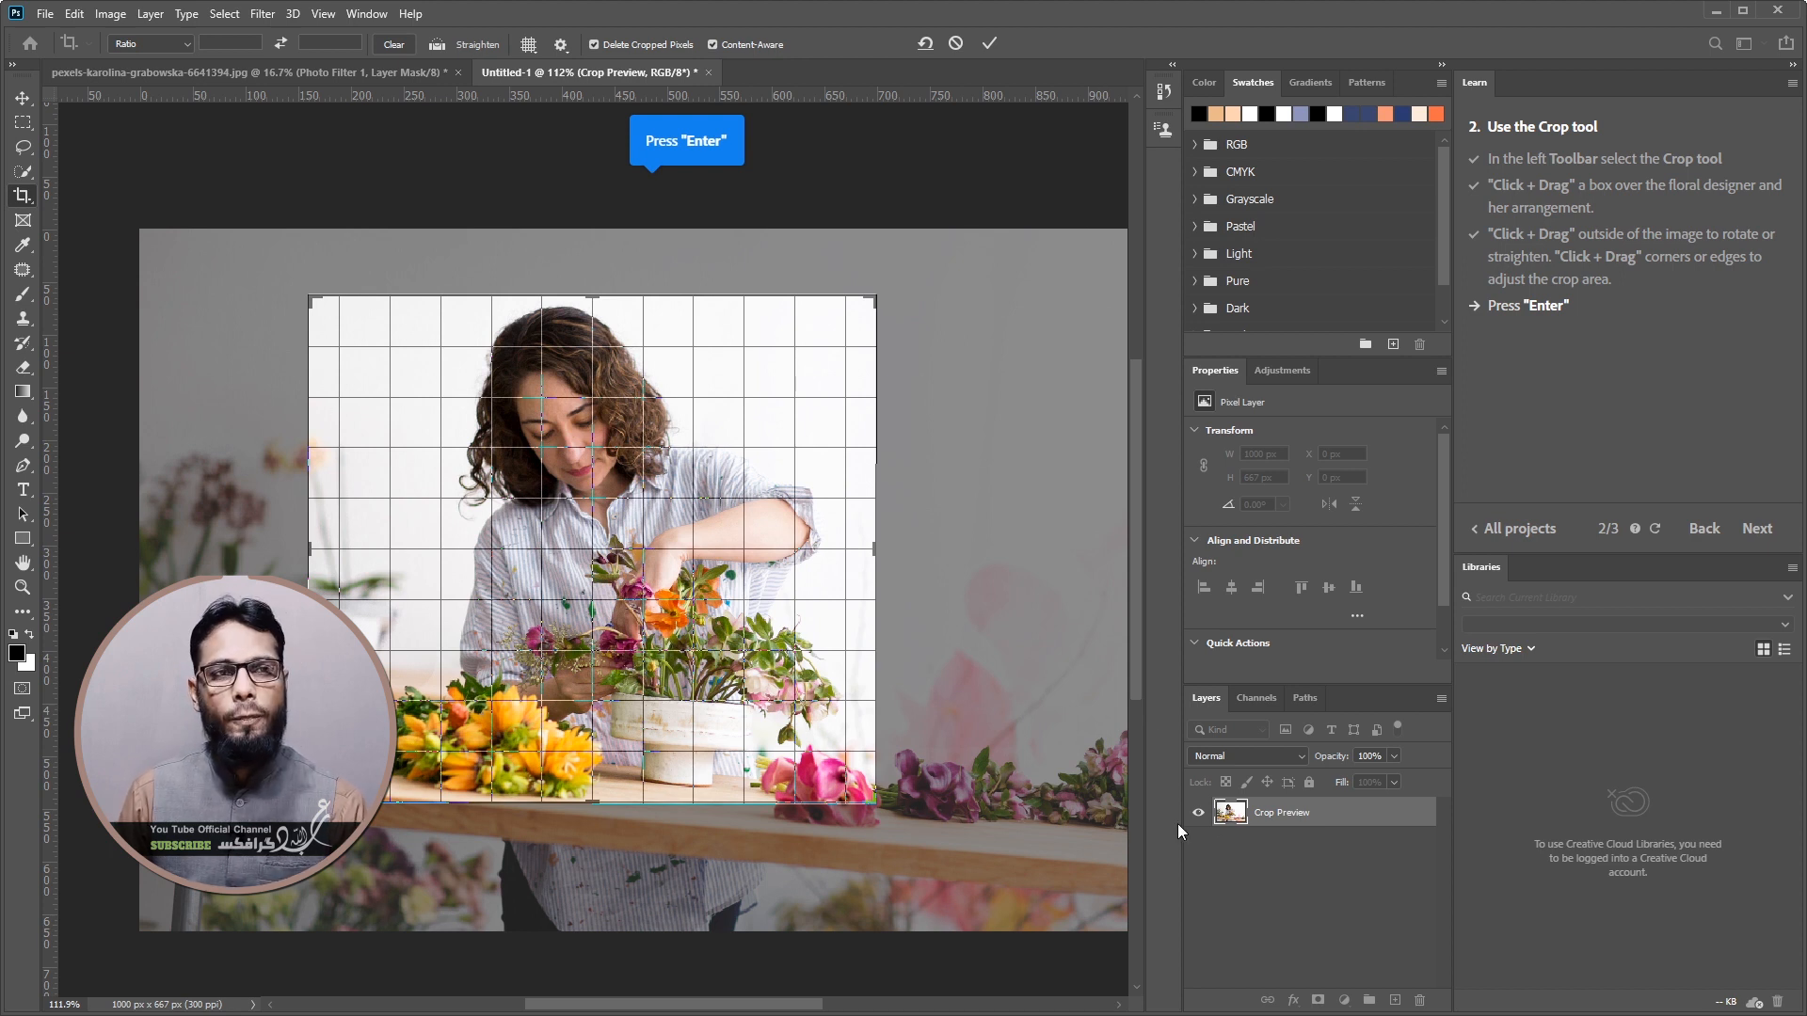
key(Return)
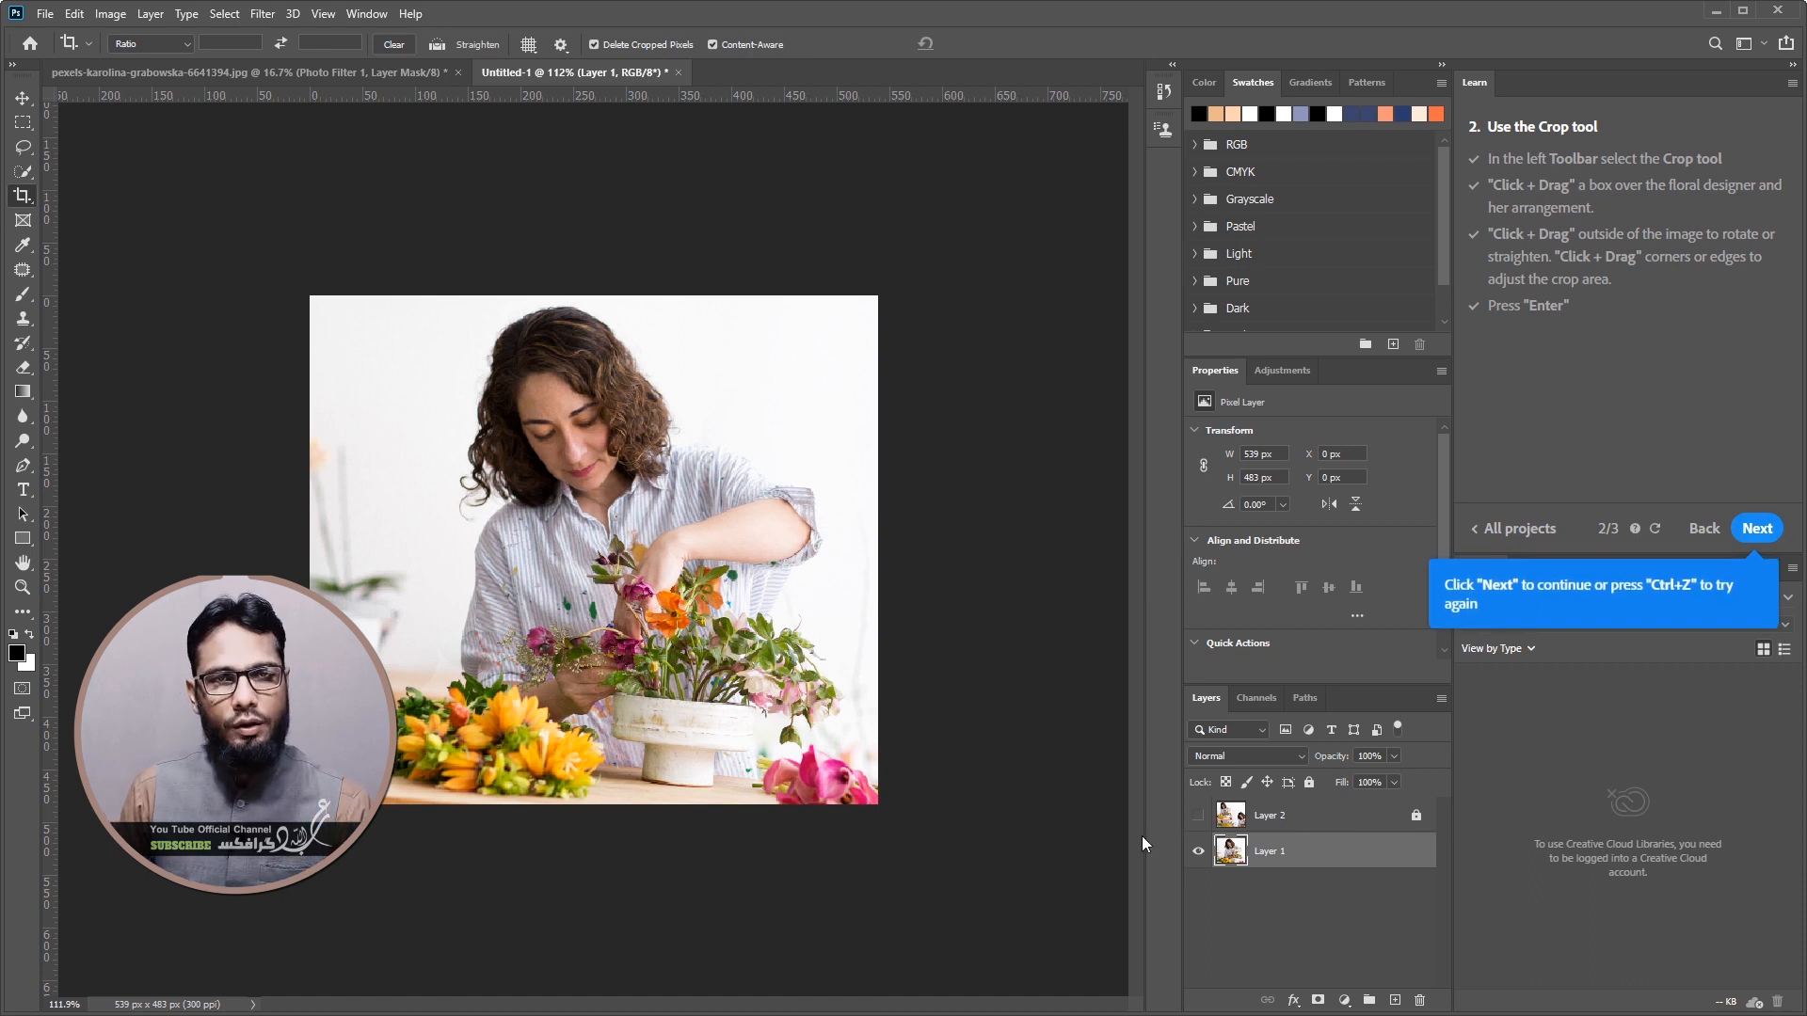
Undo the crop of the florist photo and reselect the Crop tool
key(ctrl+z)
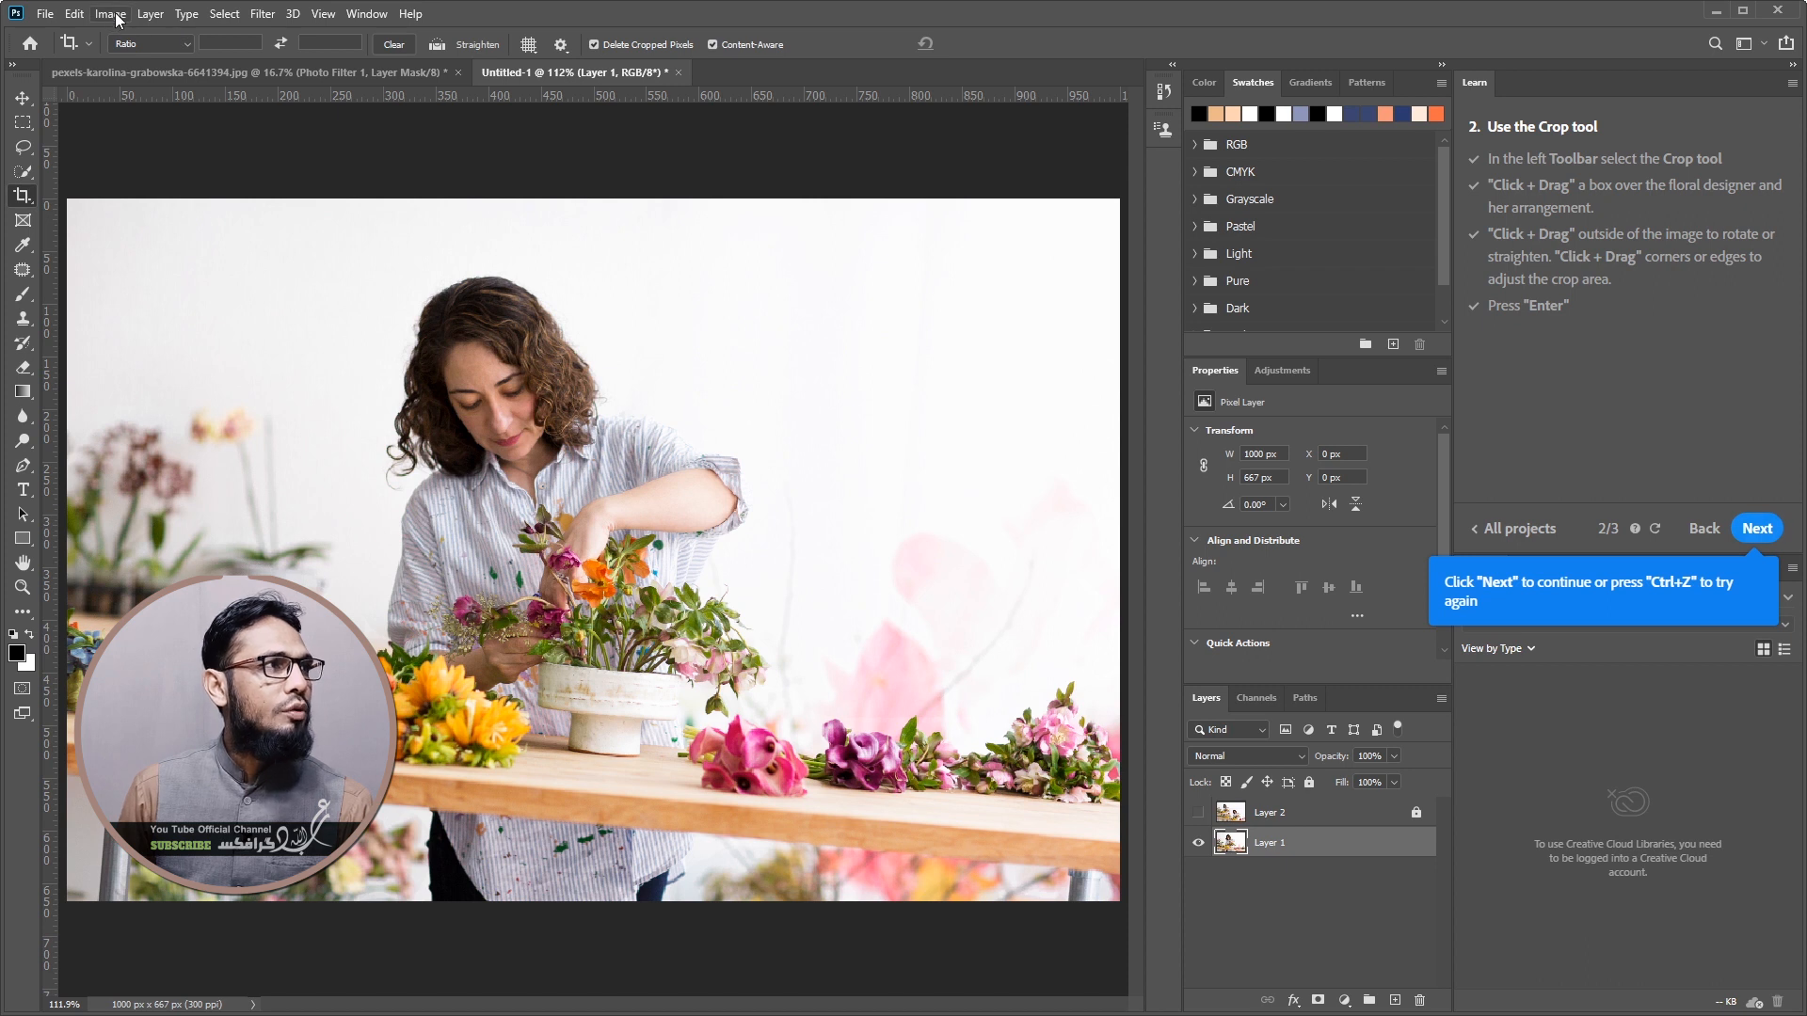
click(24, 196)
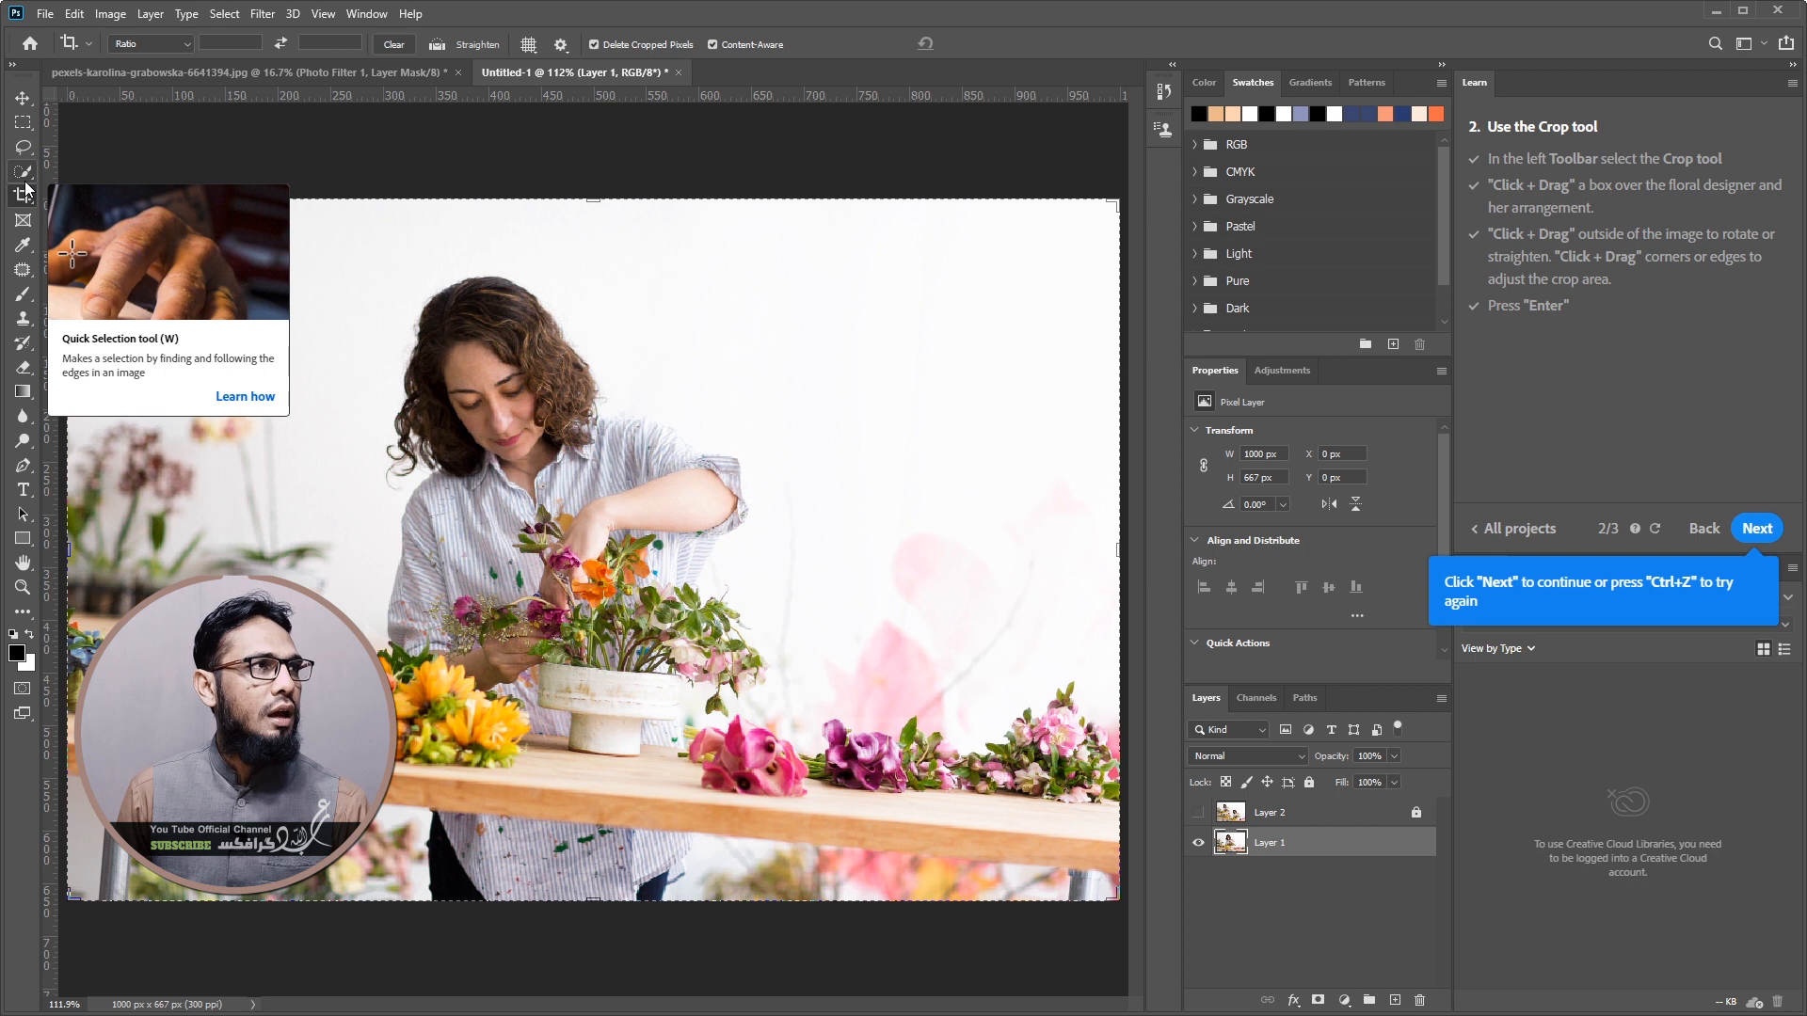
Preview the crop ratio presets 1 : 1 (Square), 4 : 5 (8 : 10), 5 : 7 and 2 : 3 (4 : 6), returning to 5 : 7
click(186, 47)
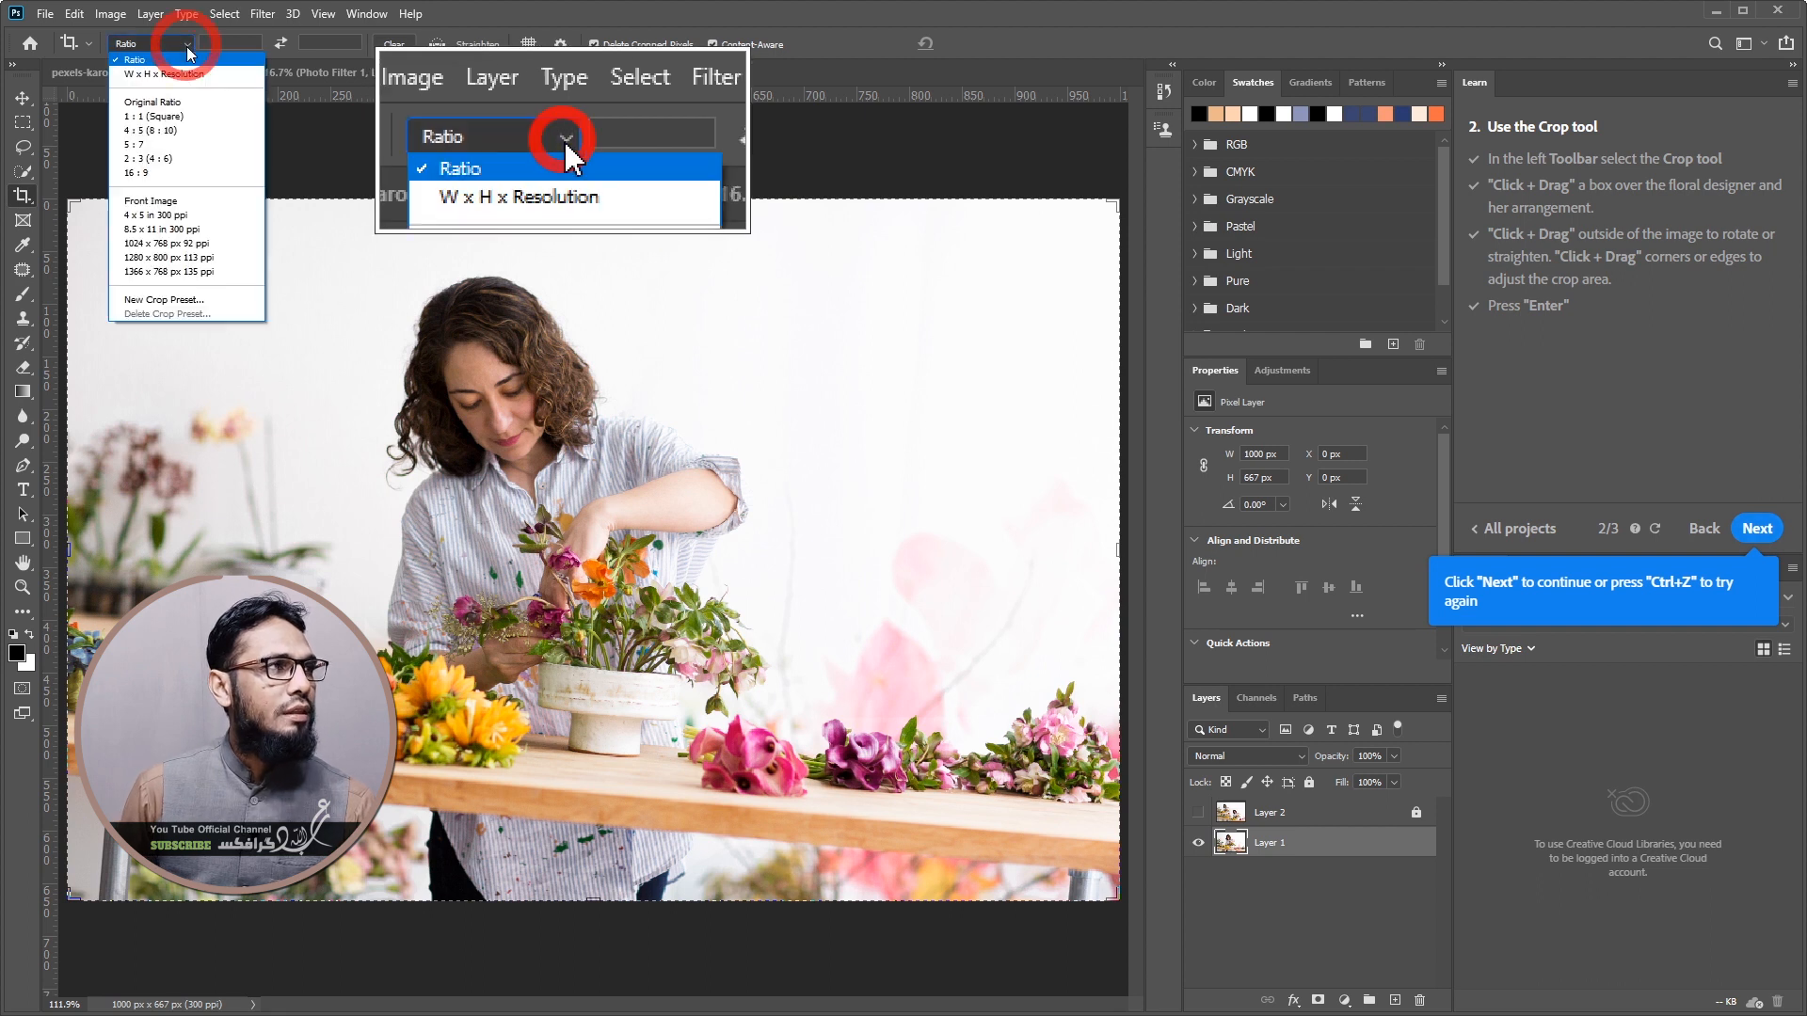
click(179, 116)
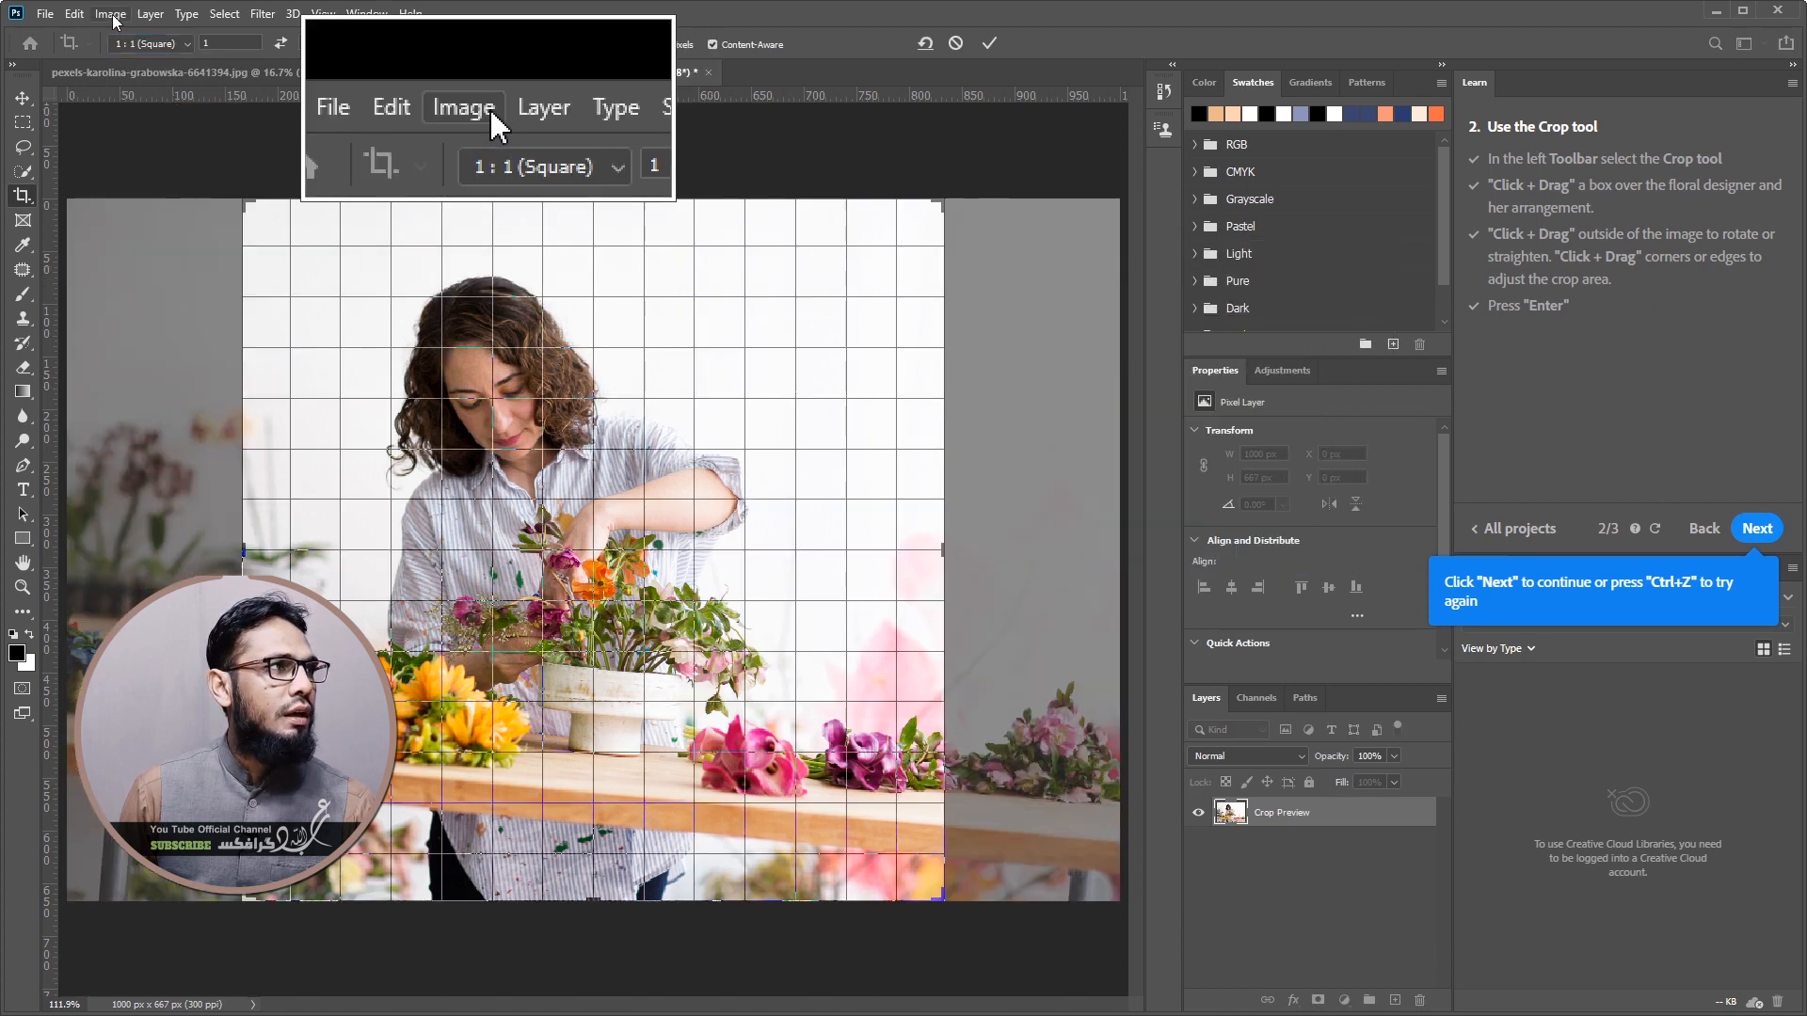
click(188, 44)
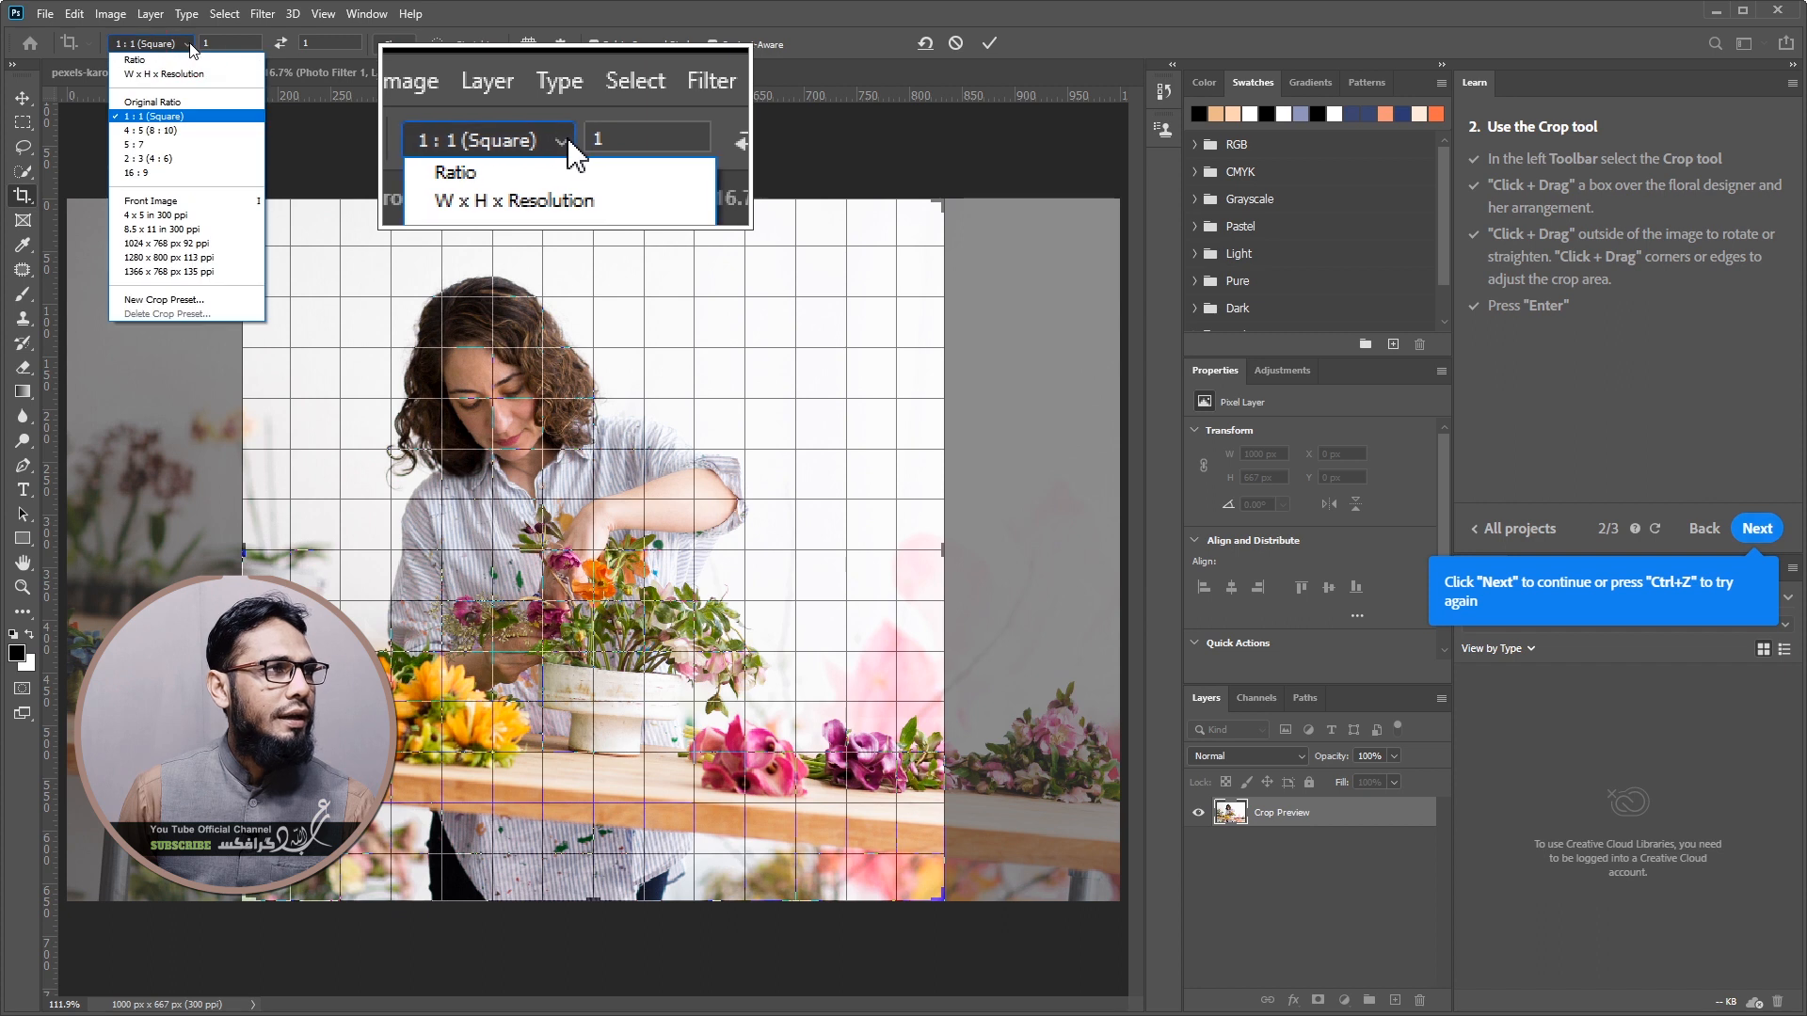
click(181, 130)
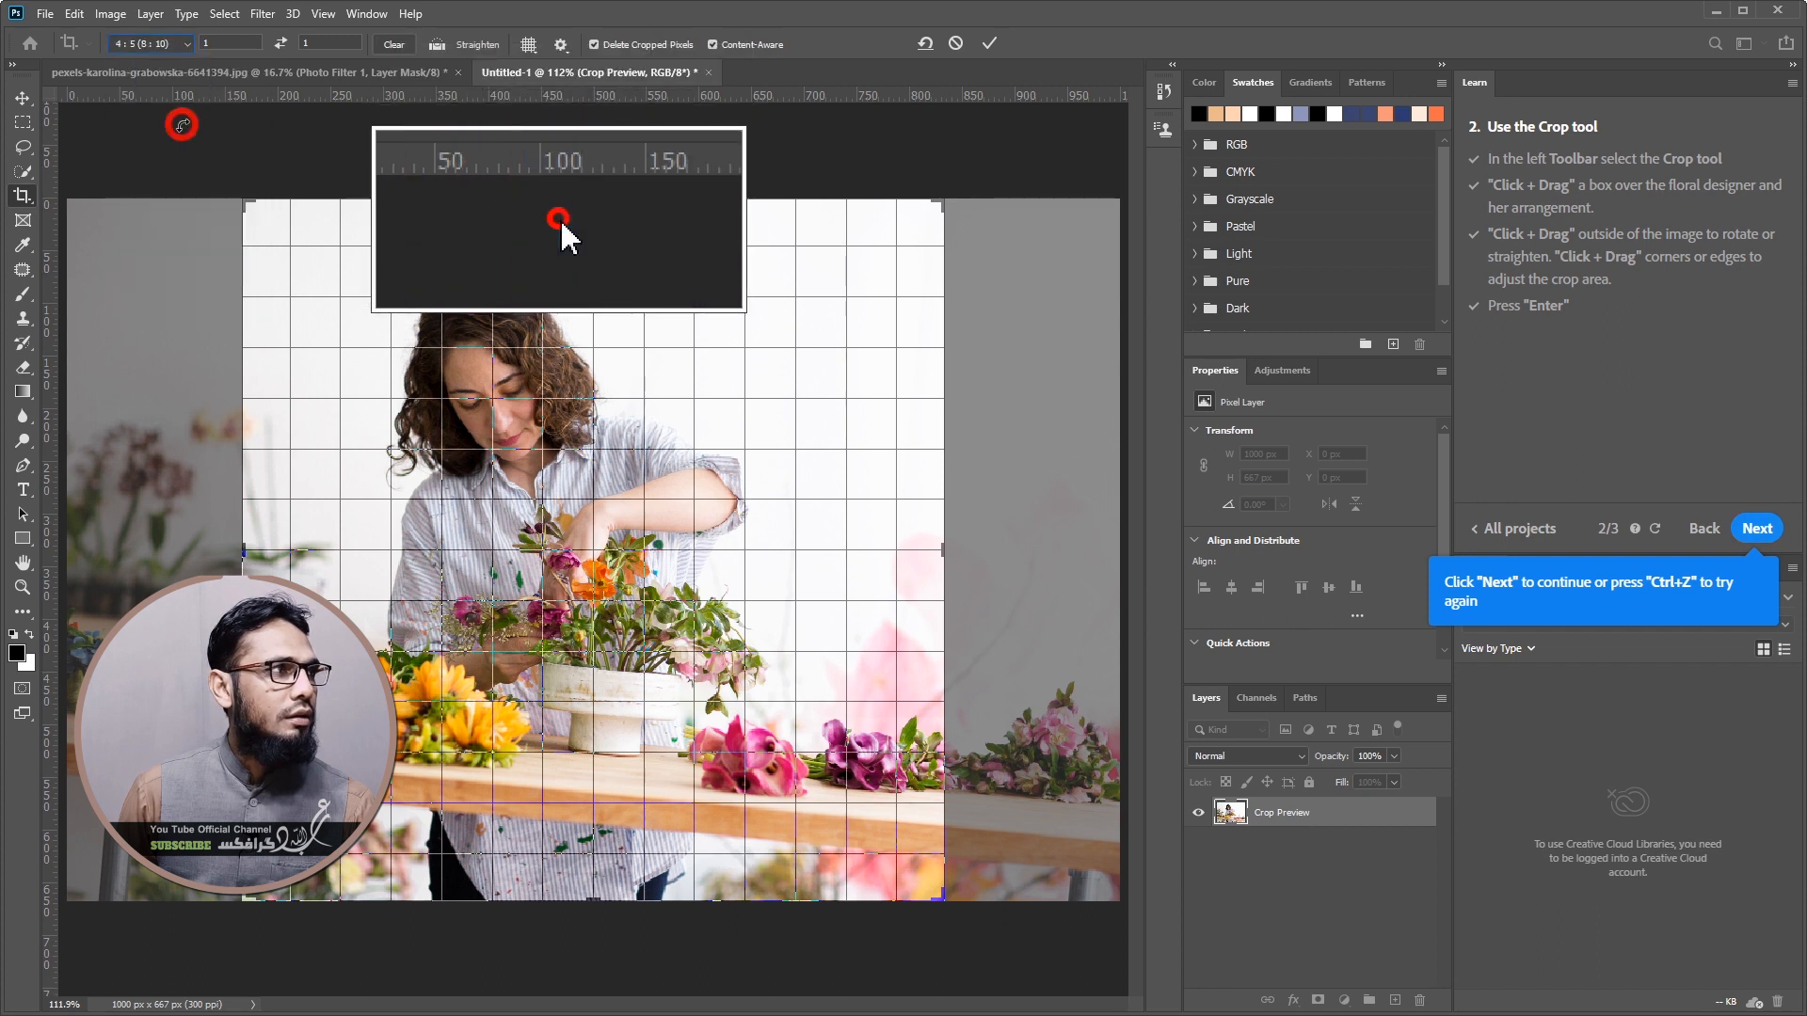
click(182, 45)
click(170, 146)
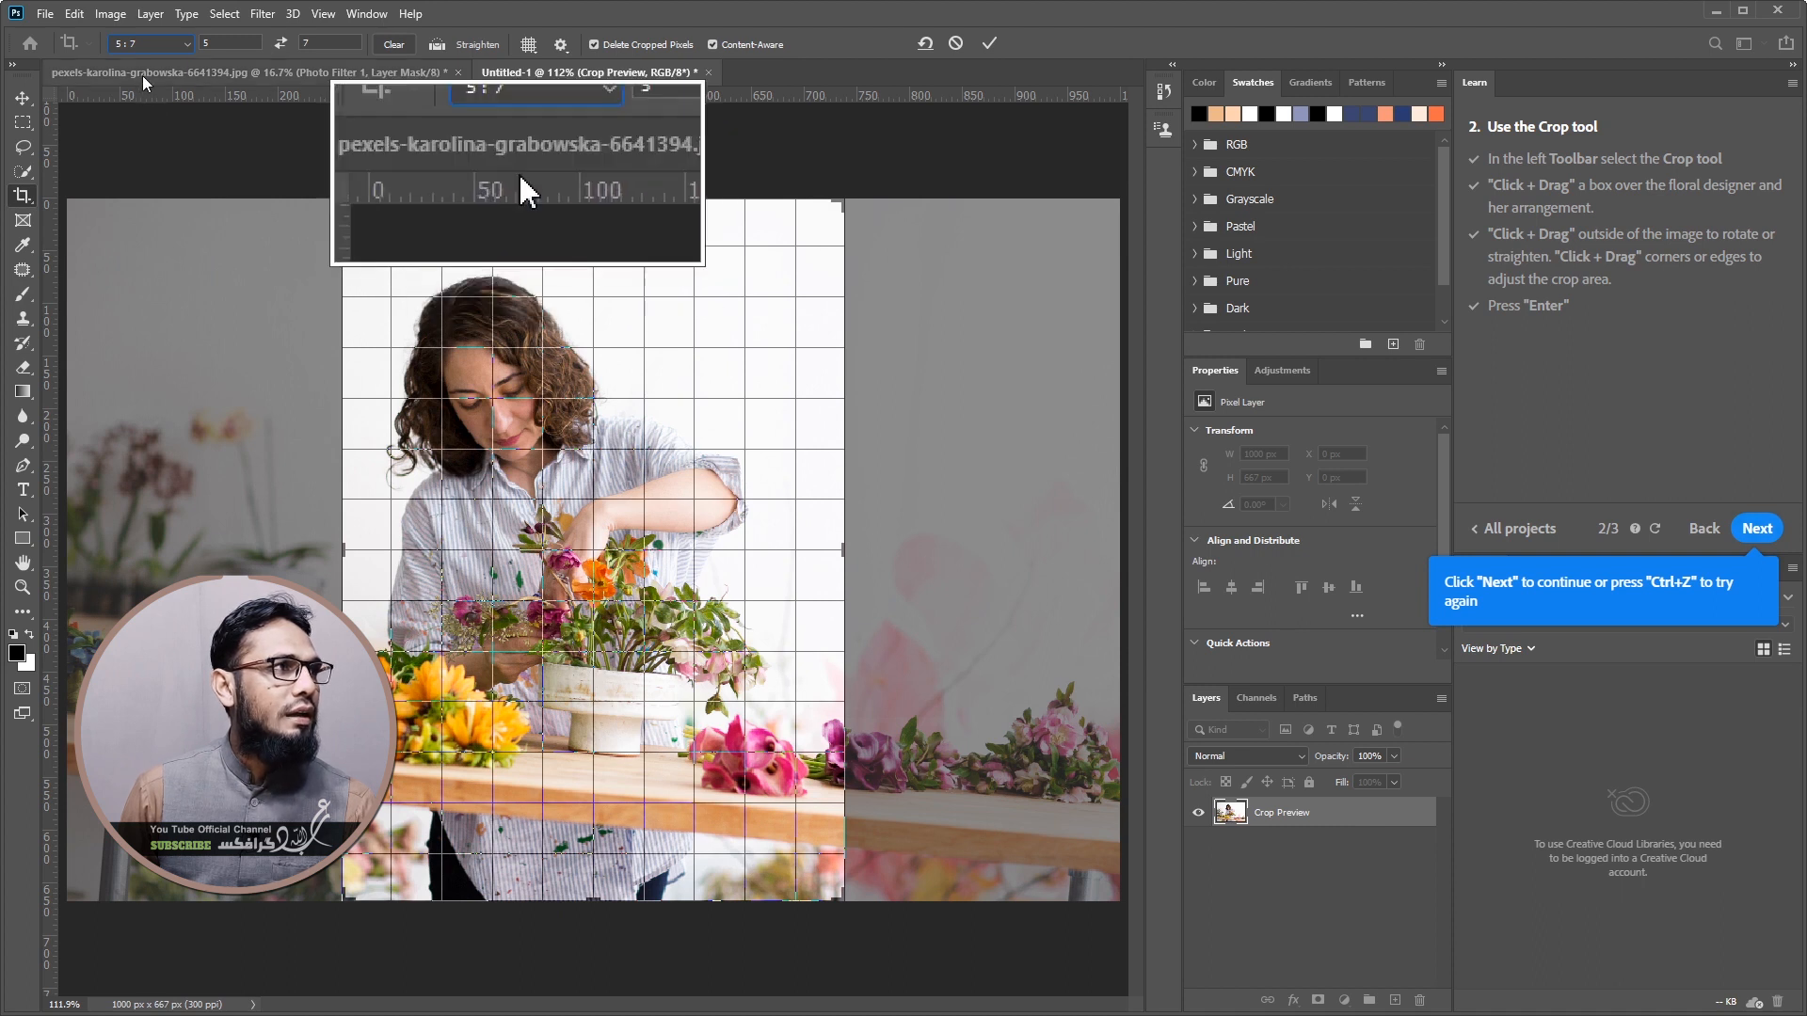
click(183, 45)
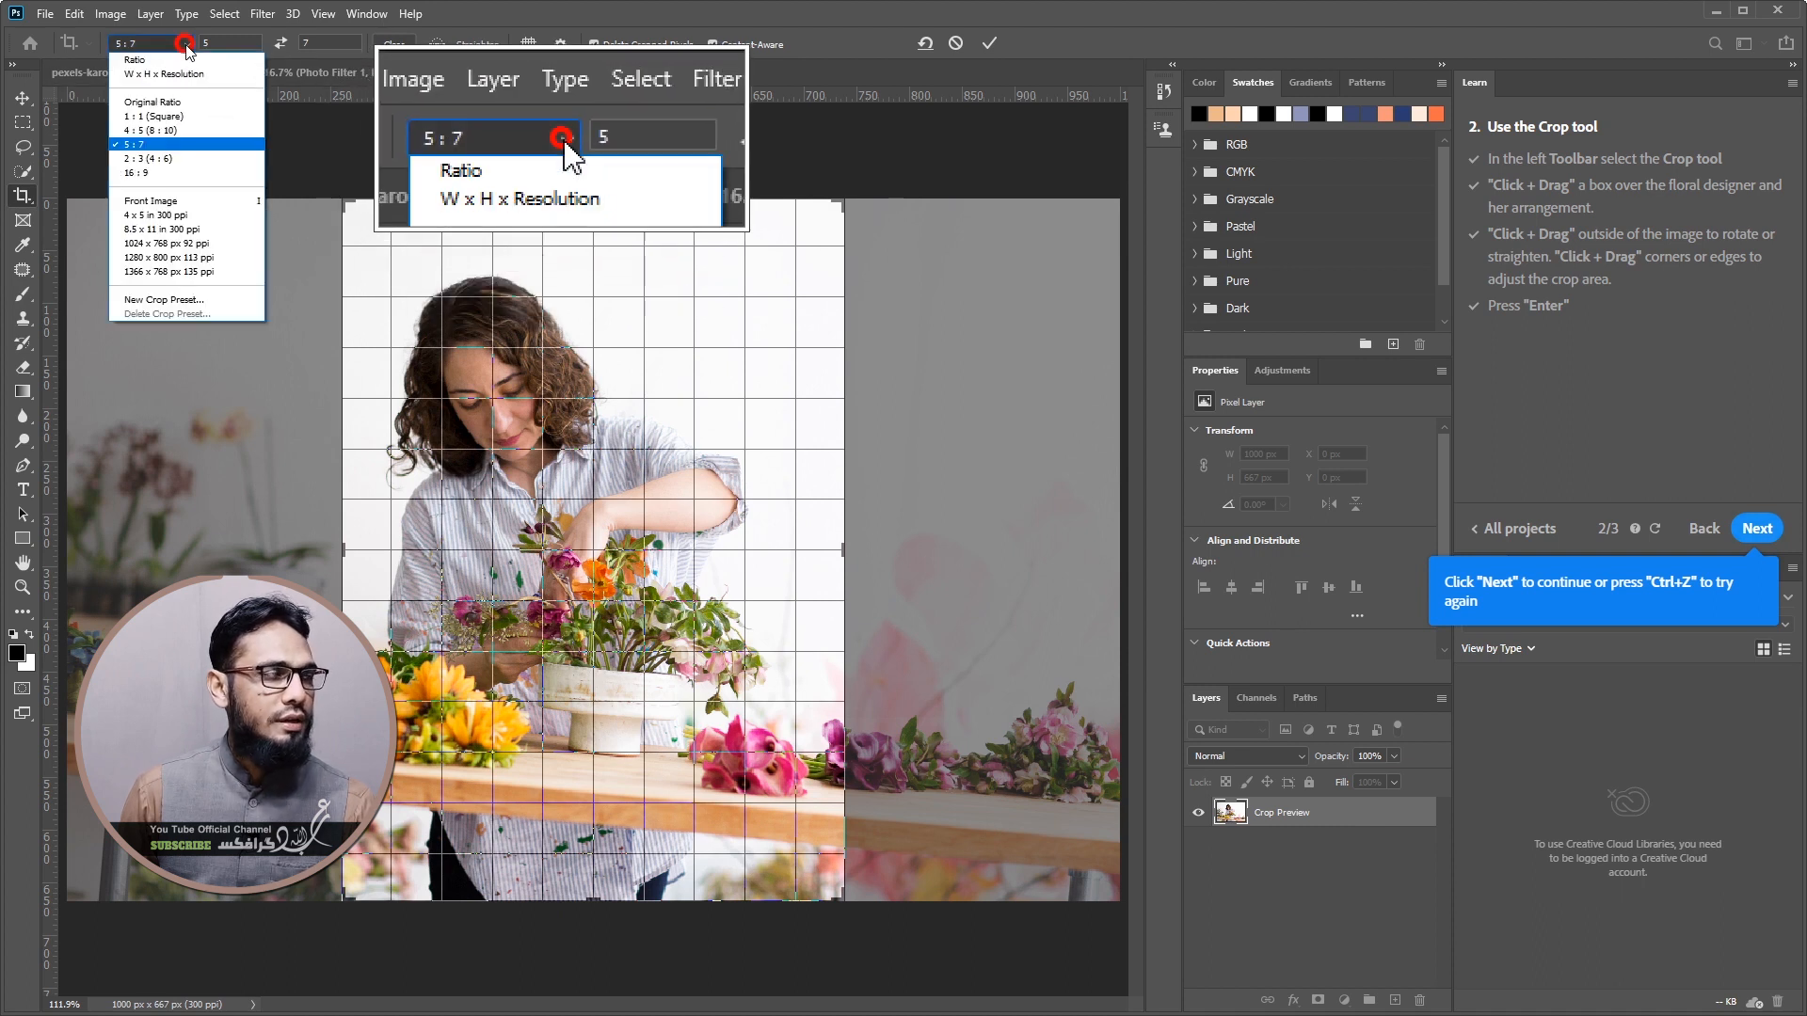
click(166, 158)
click(183, 46)
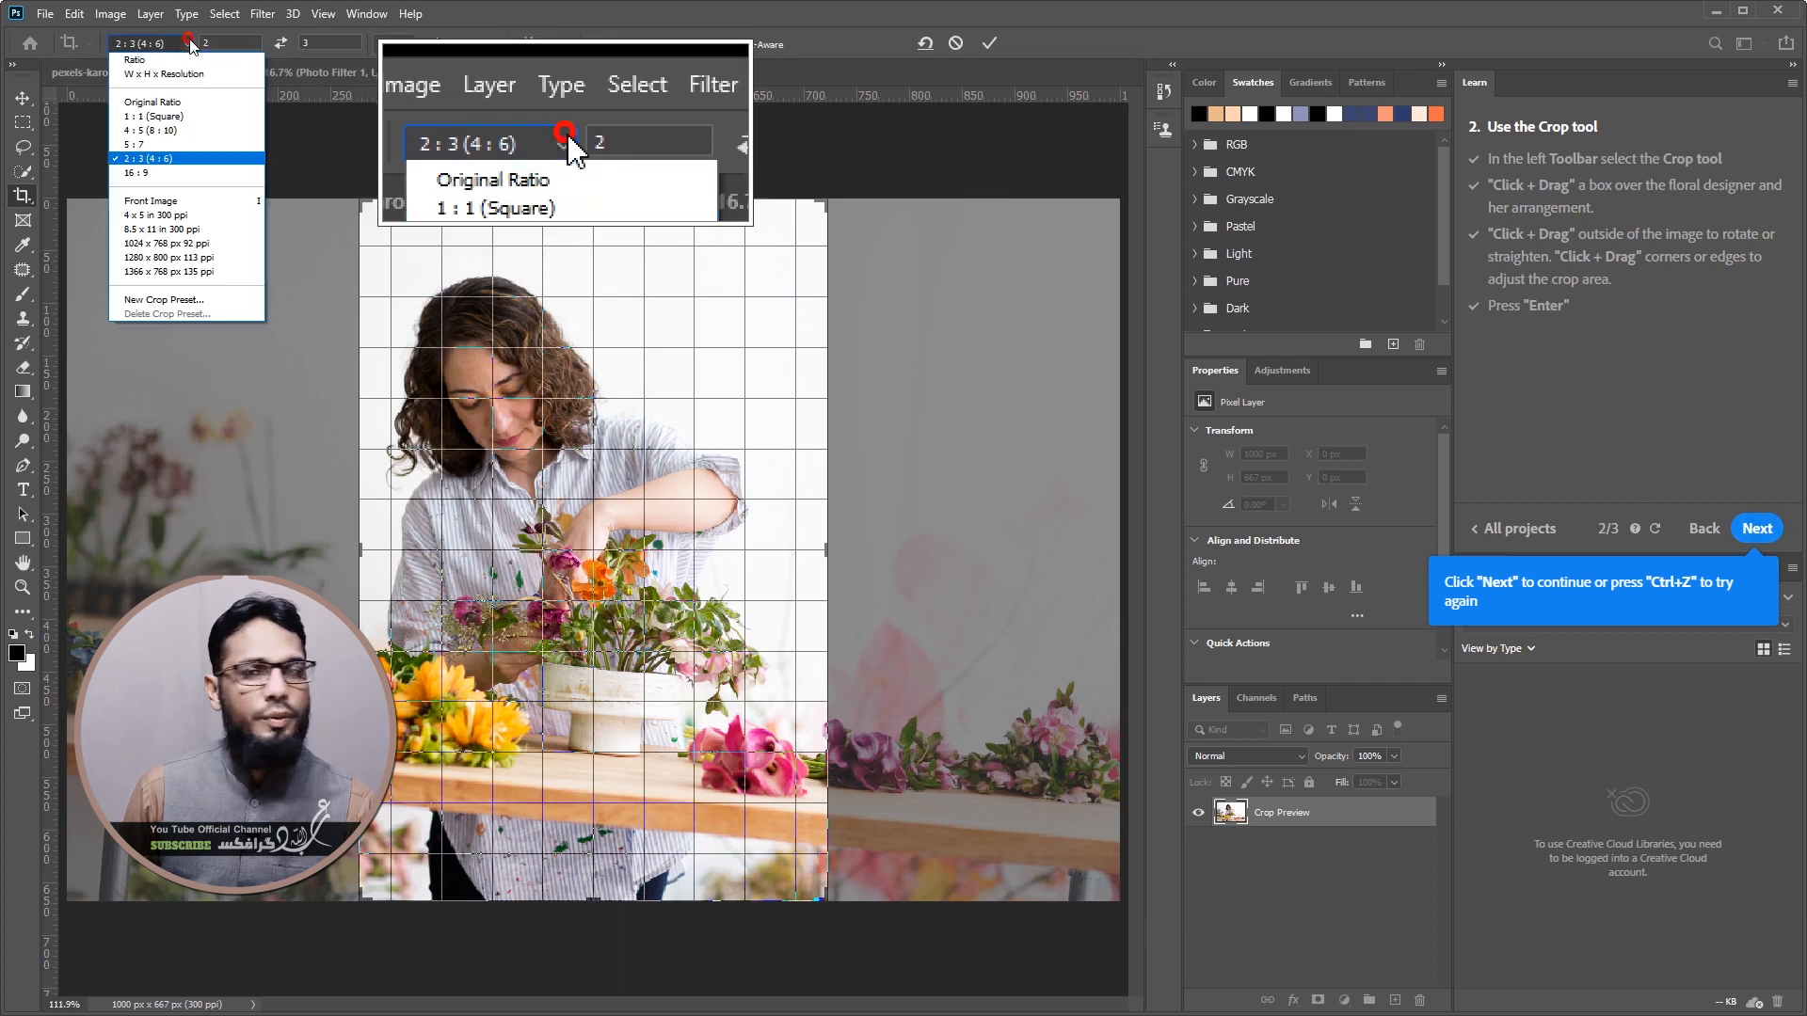
click(170, 144)
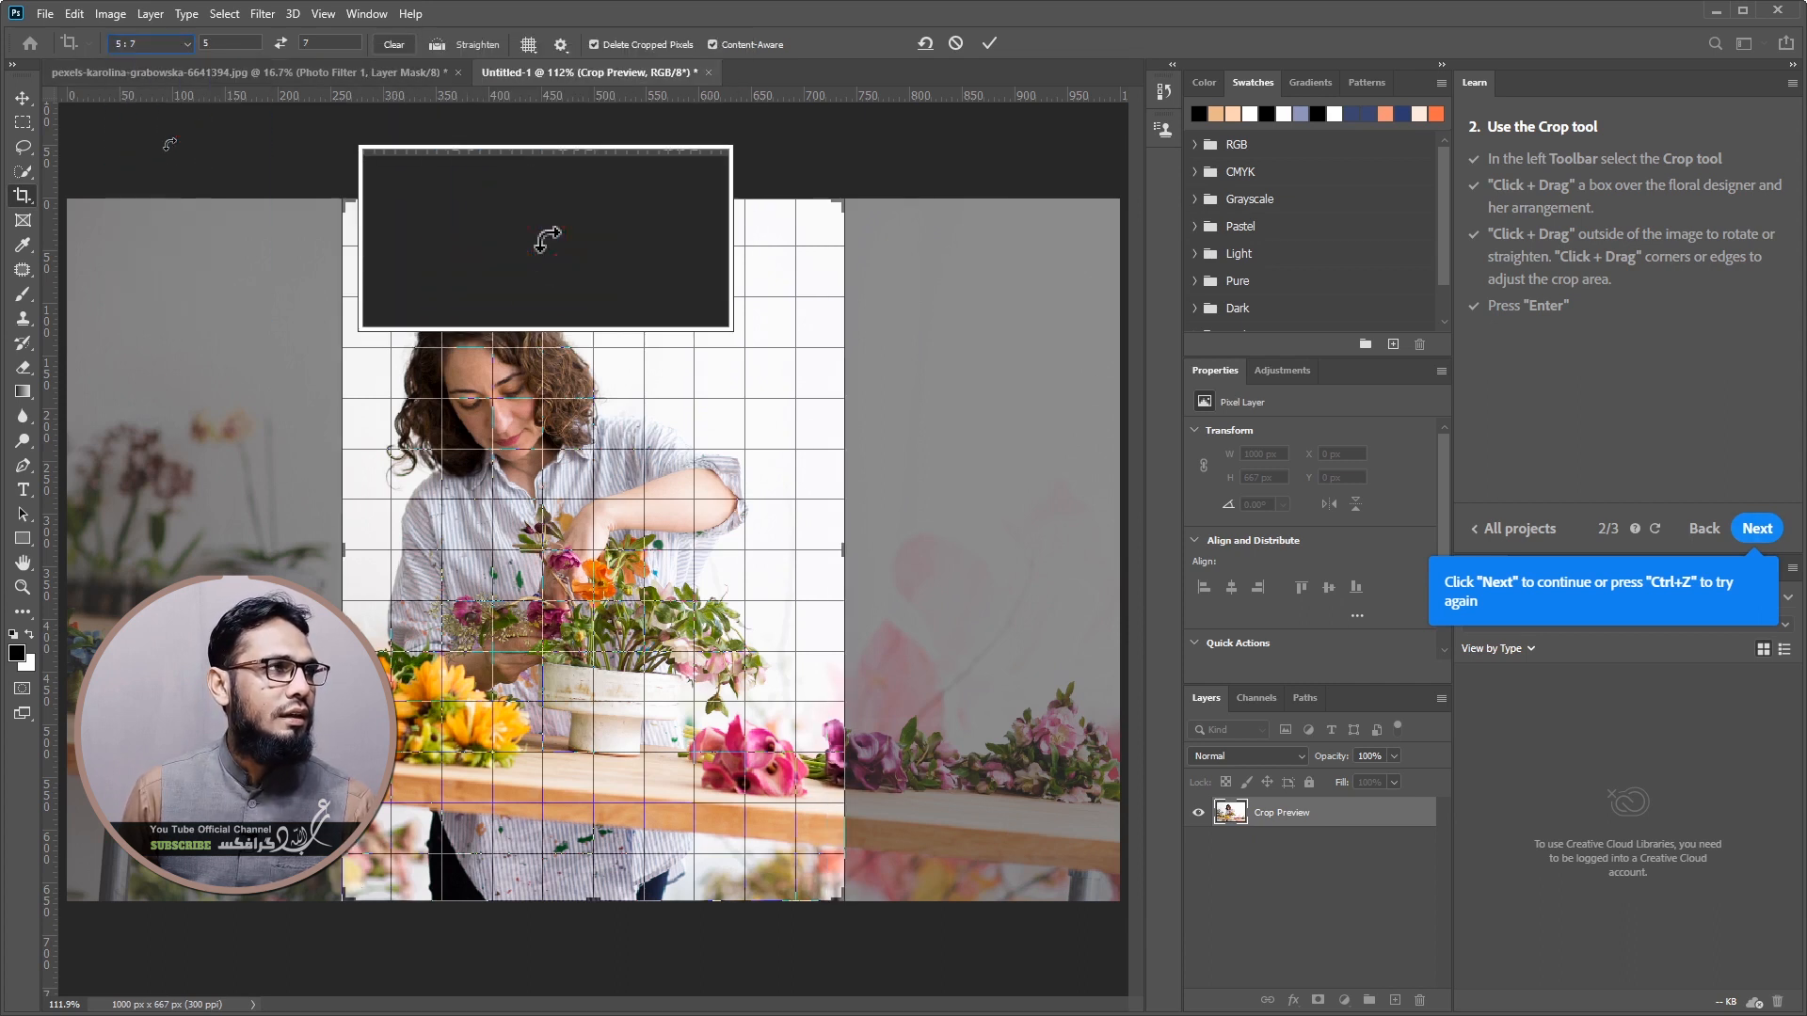
Switch the crop preset to Ratio and enter a custom crop proportion of 3 to 4
click(187, 46)
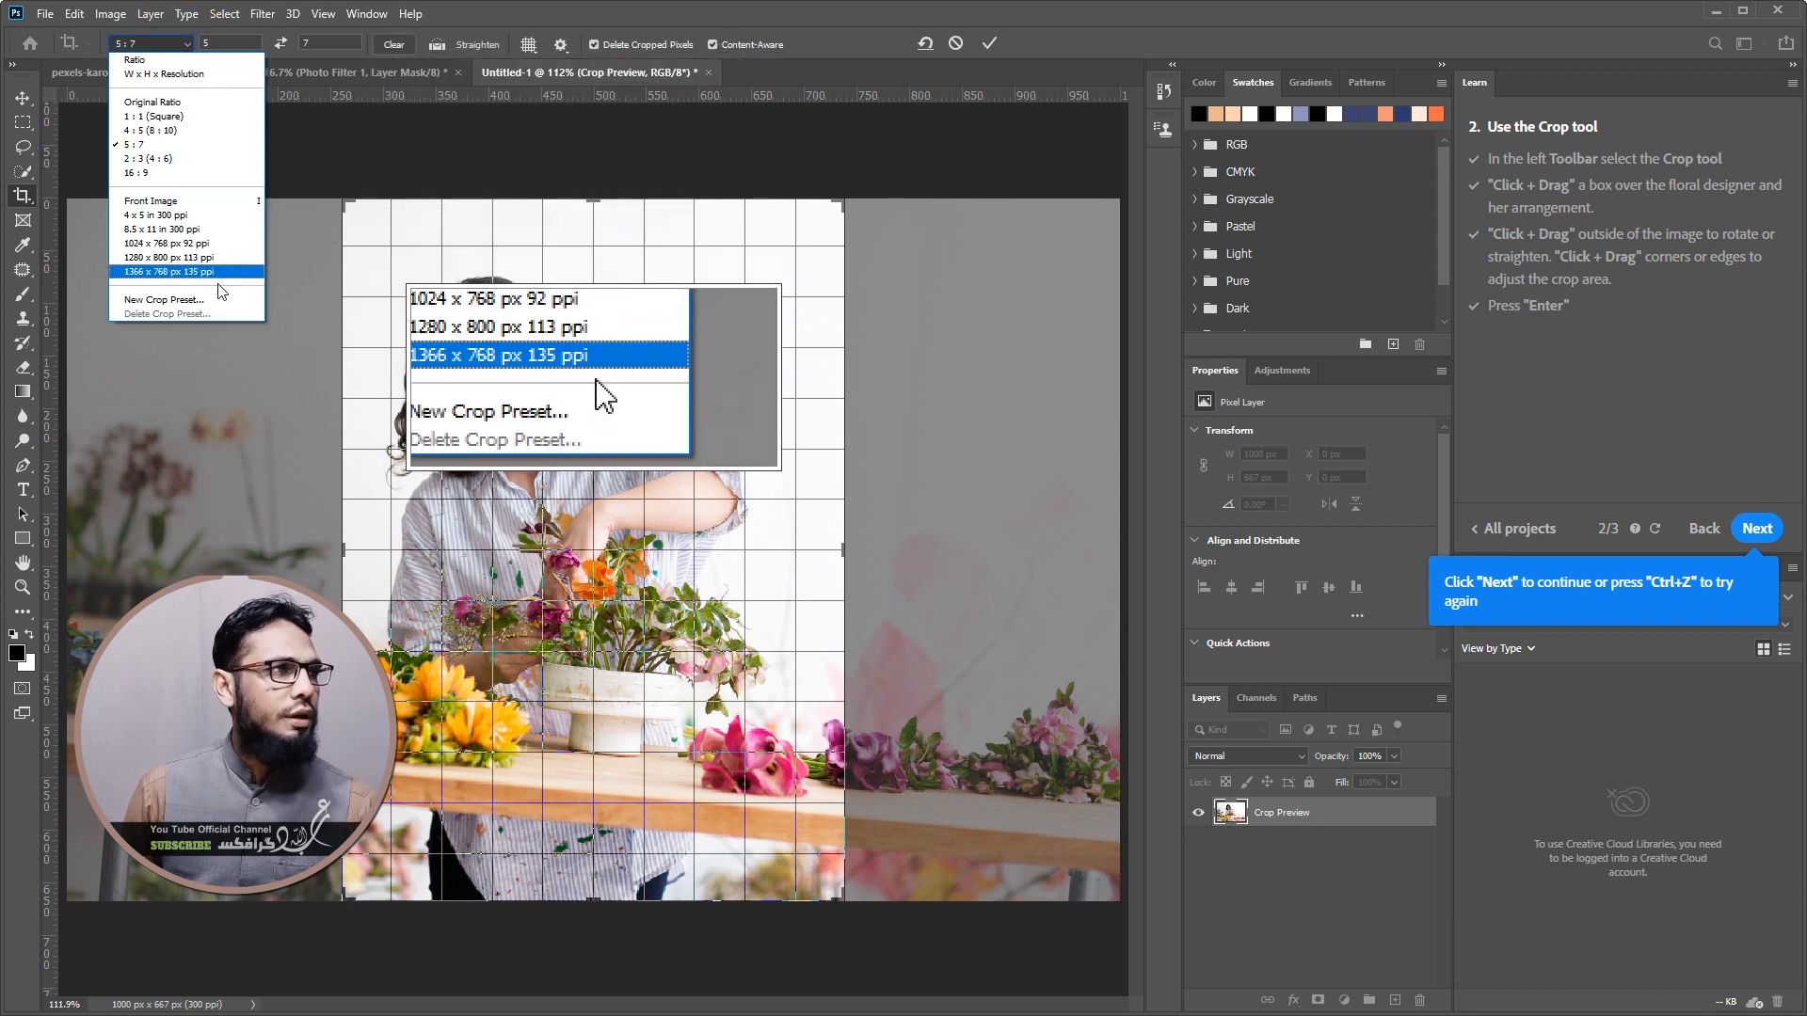
click(141, 60)
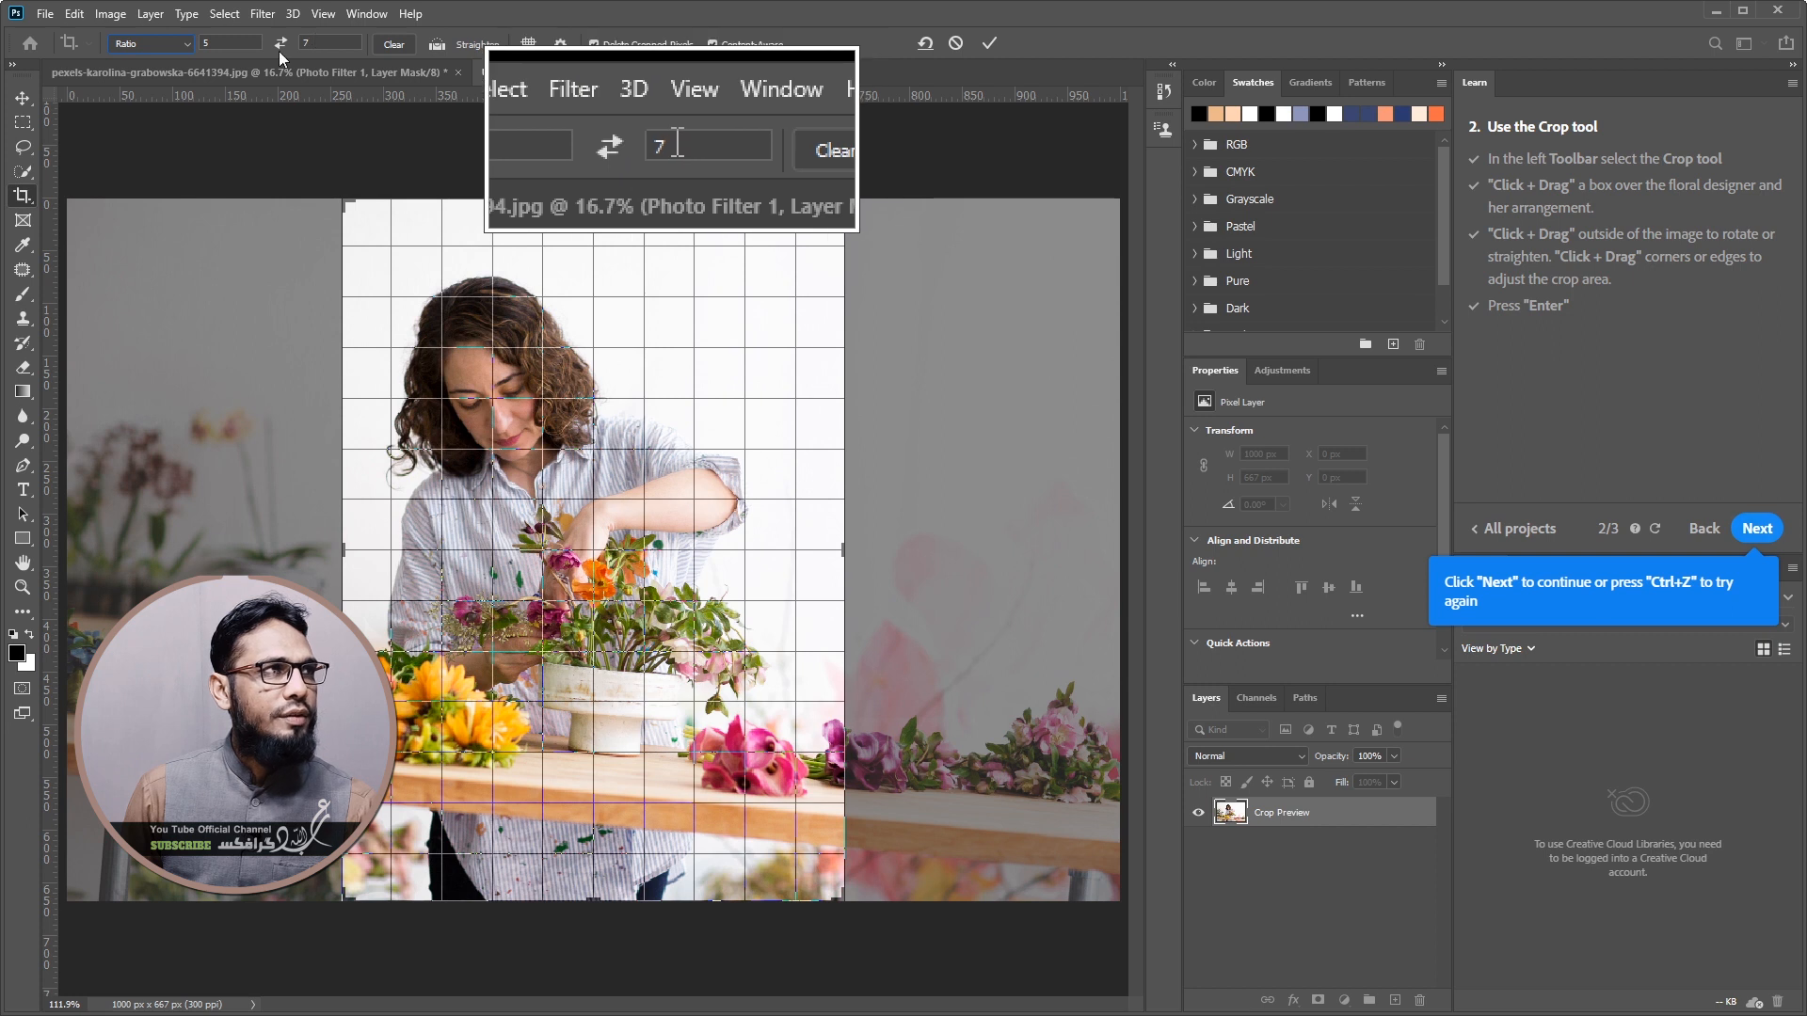
double_click(224, 43)
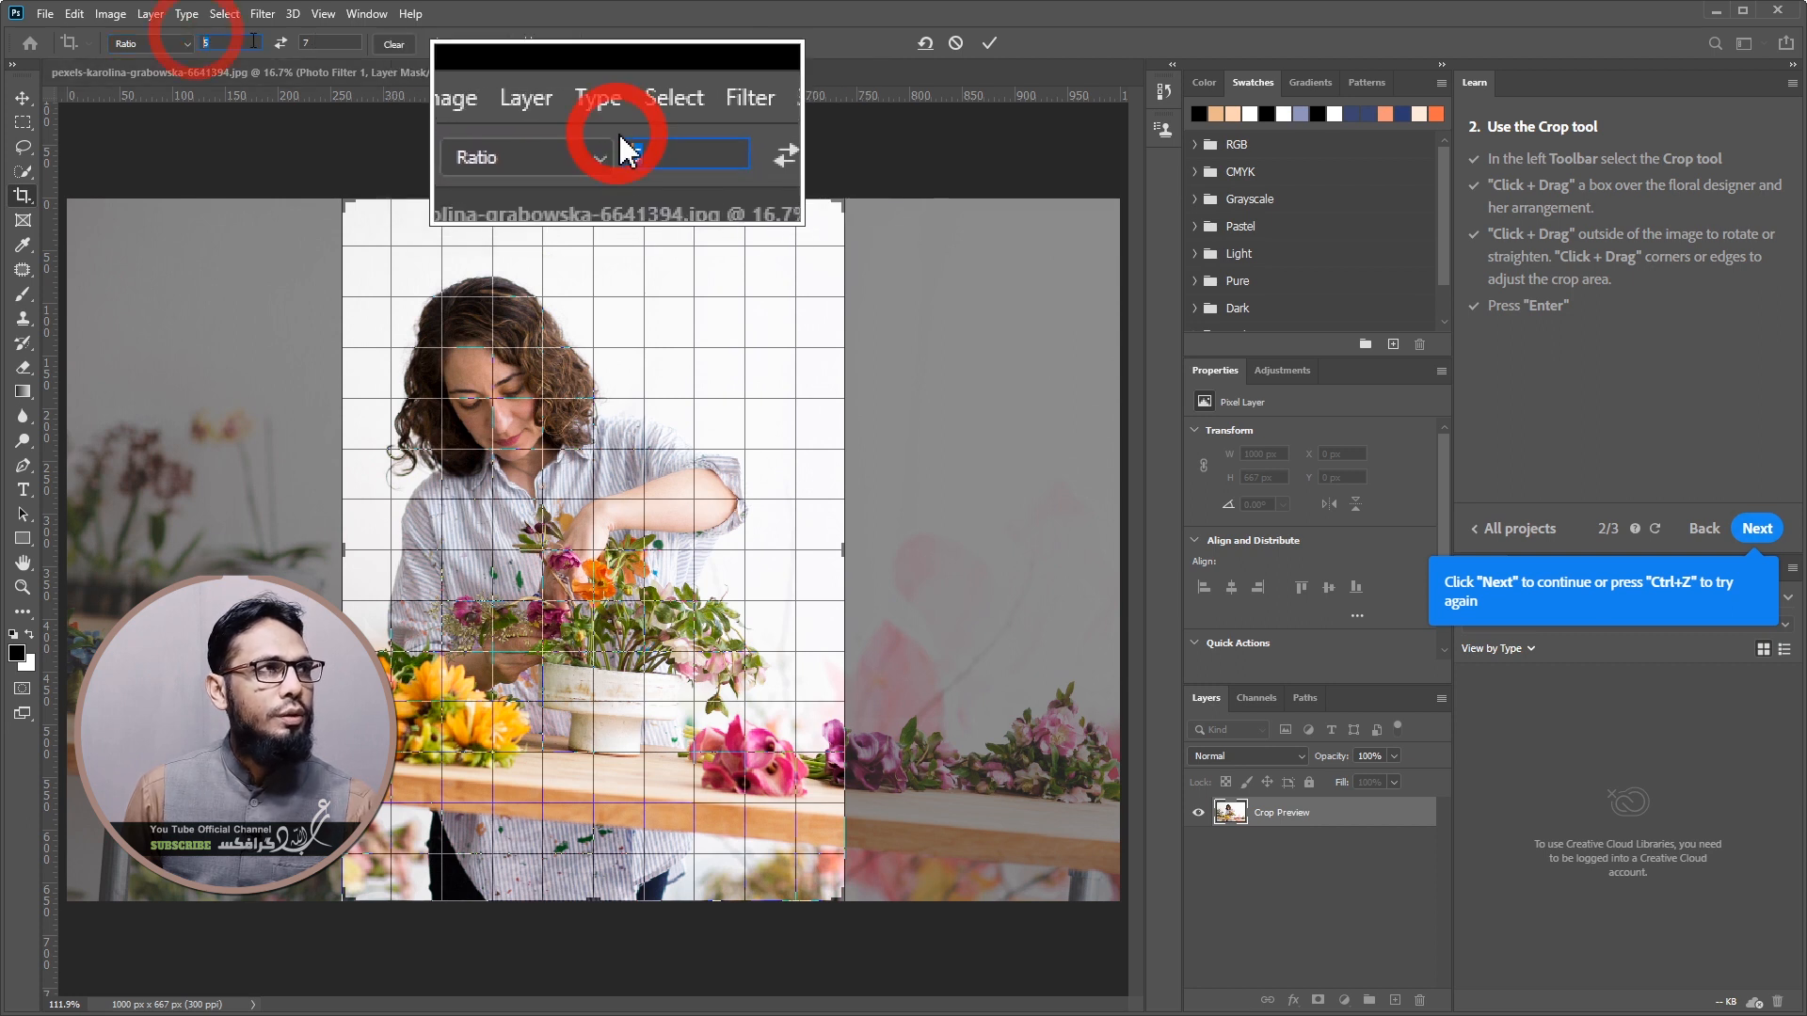
drag(325, 41, 293, 37)
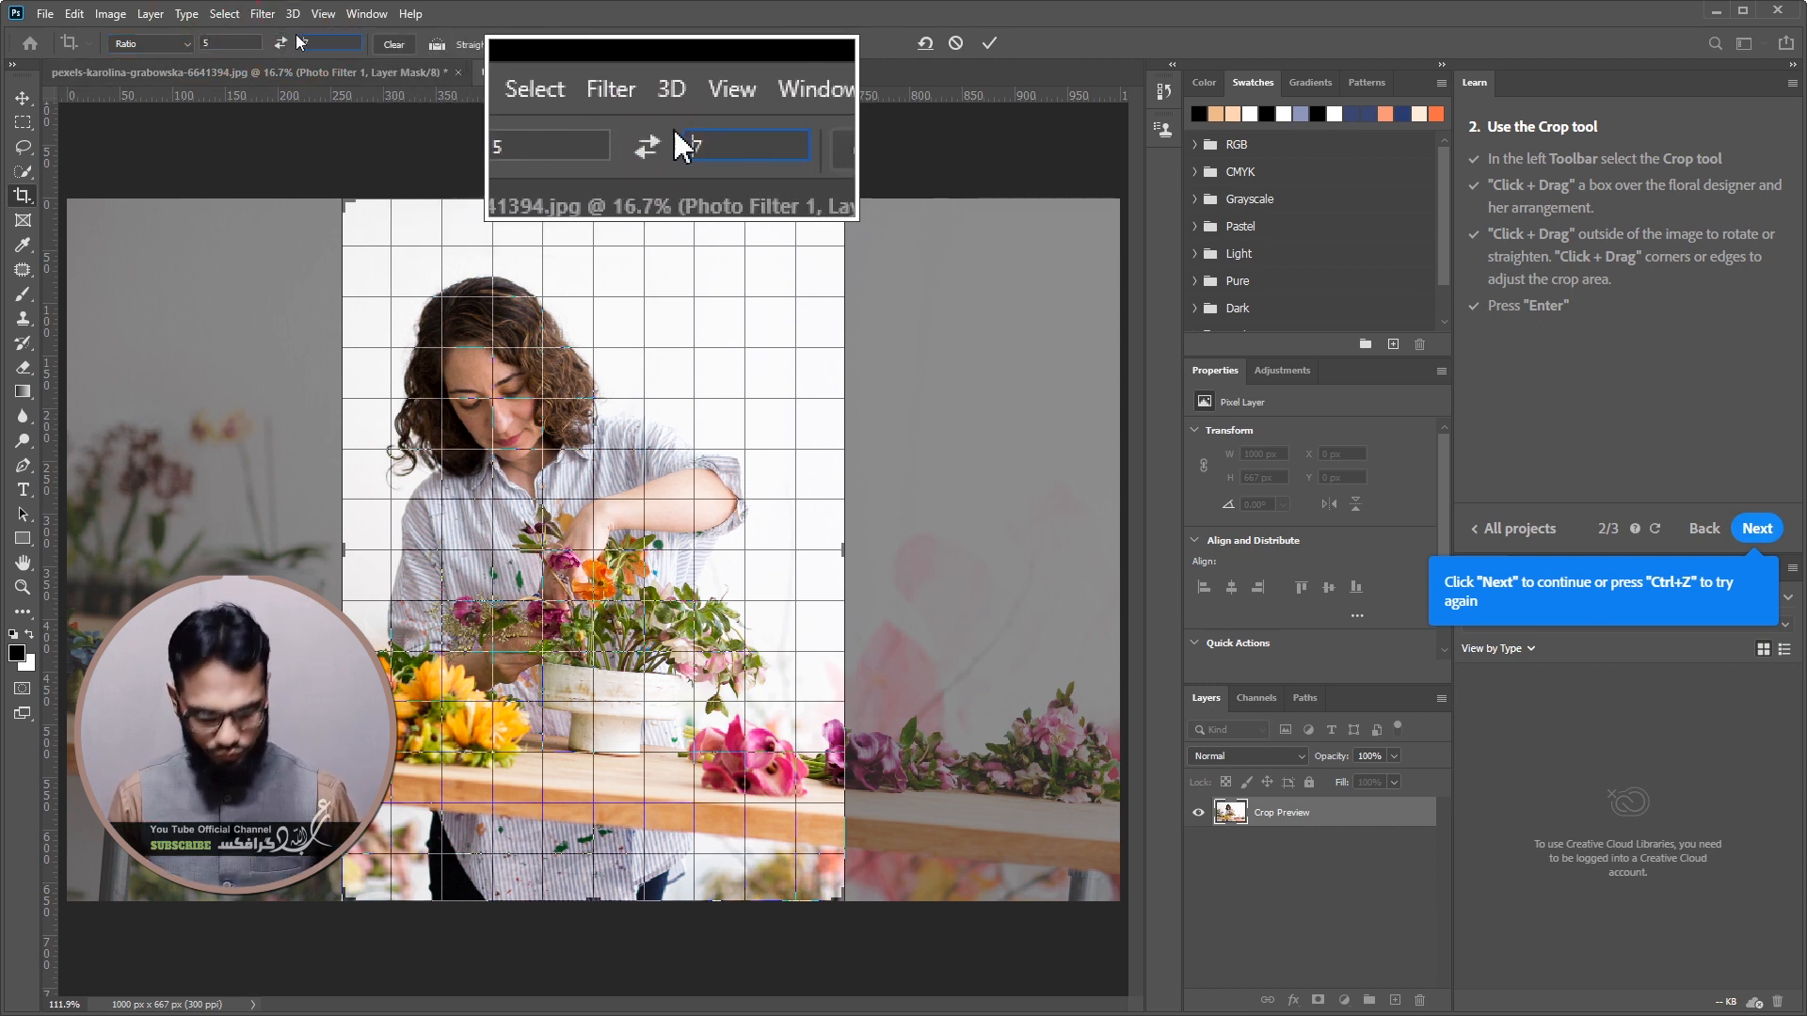
double_click(220, 42)
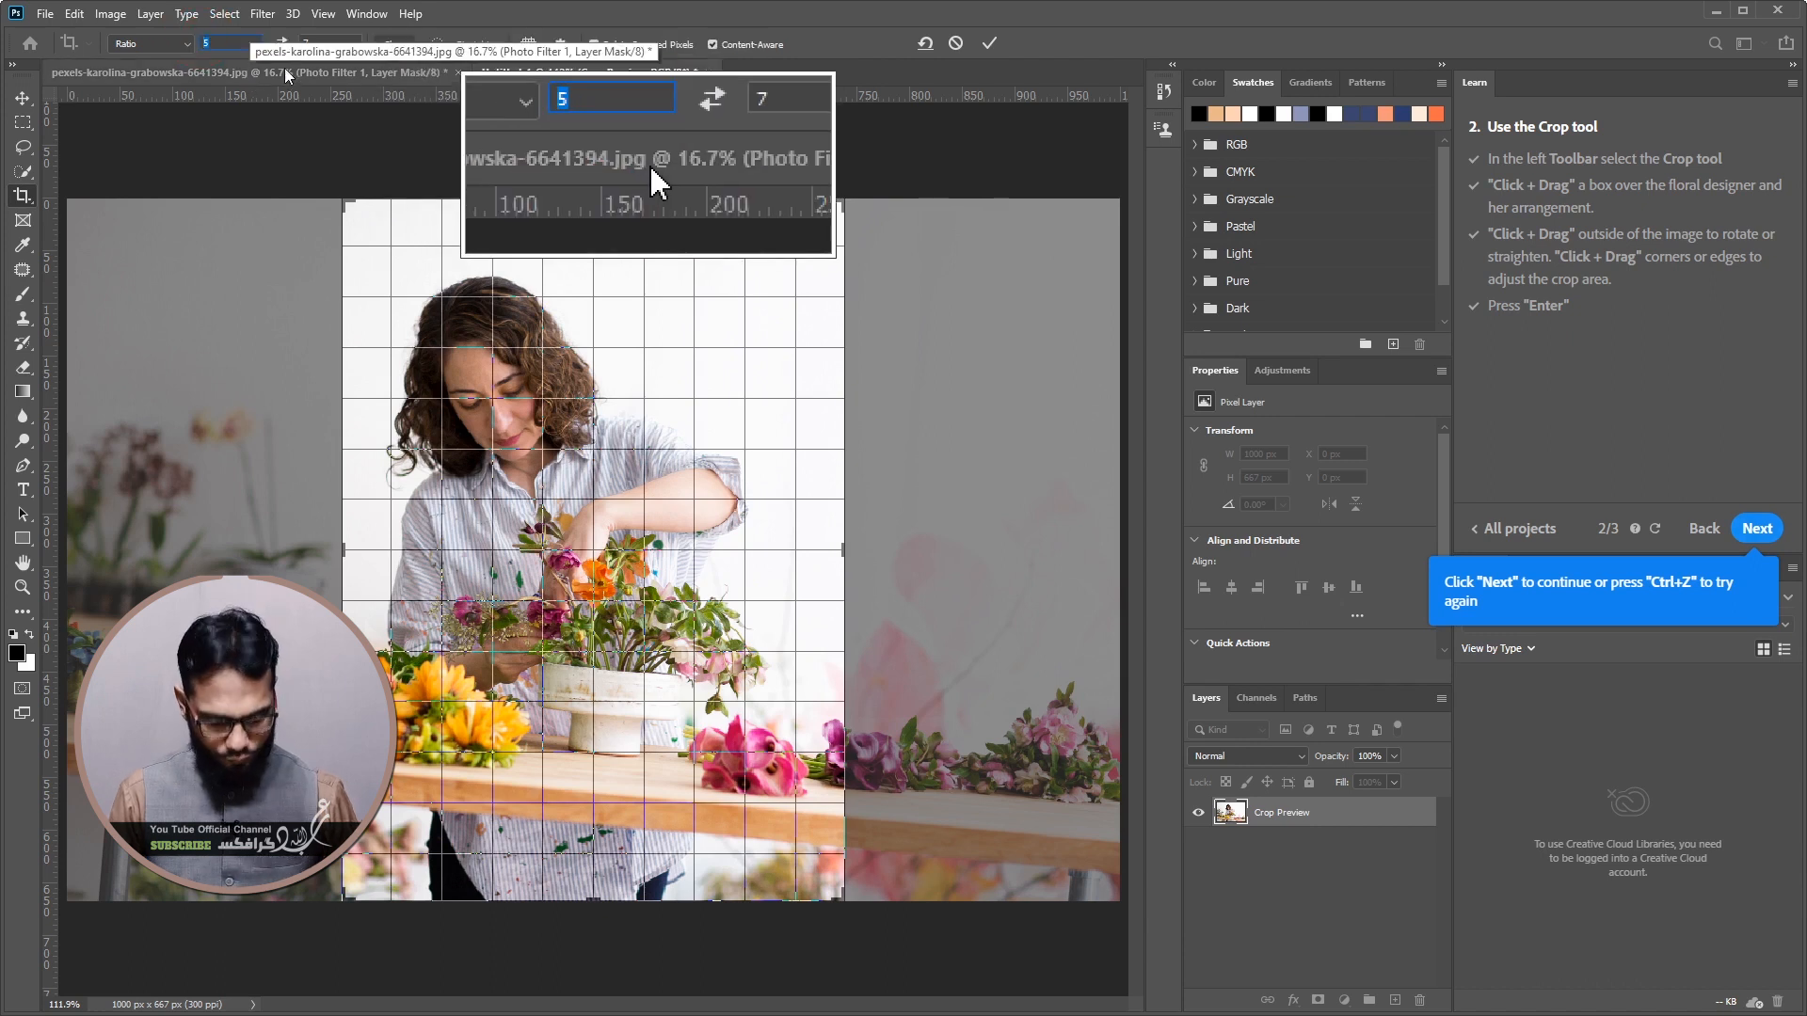
text(3)
double_click(338, 42)
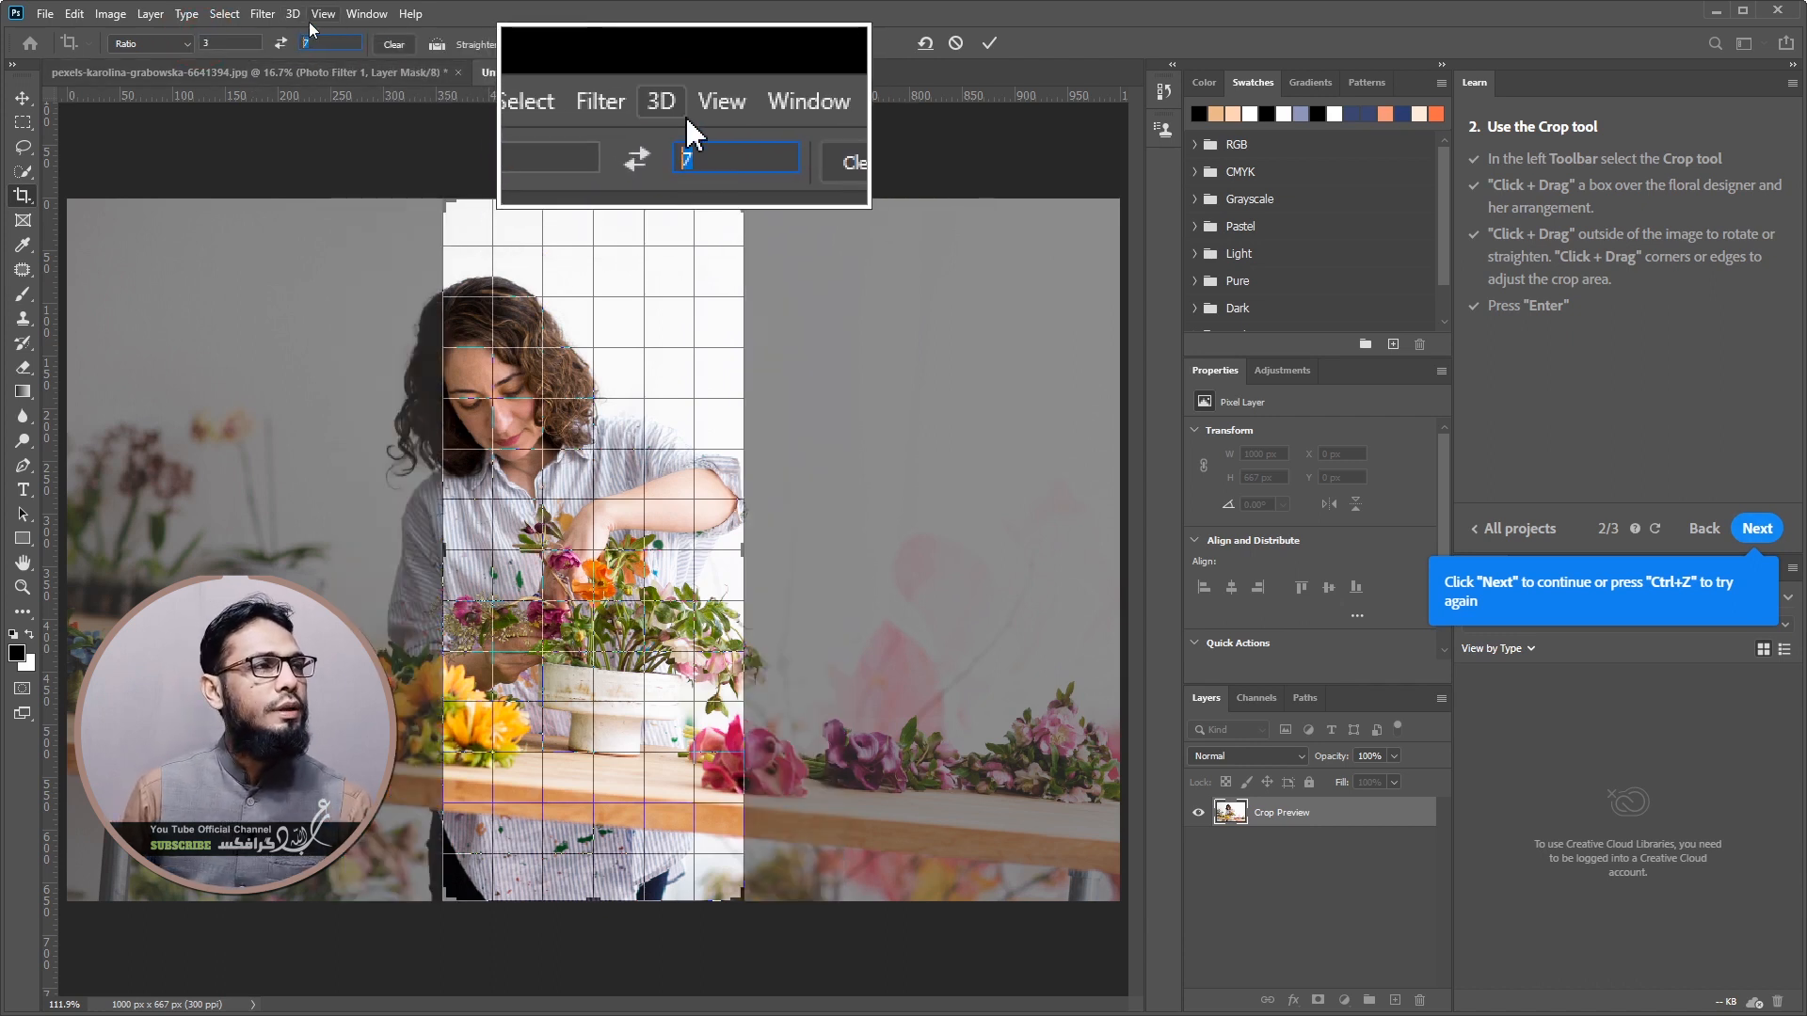
text(4)
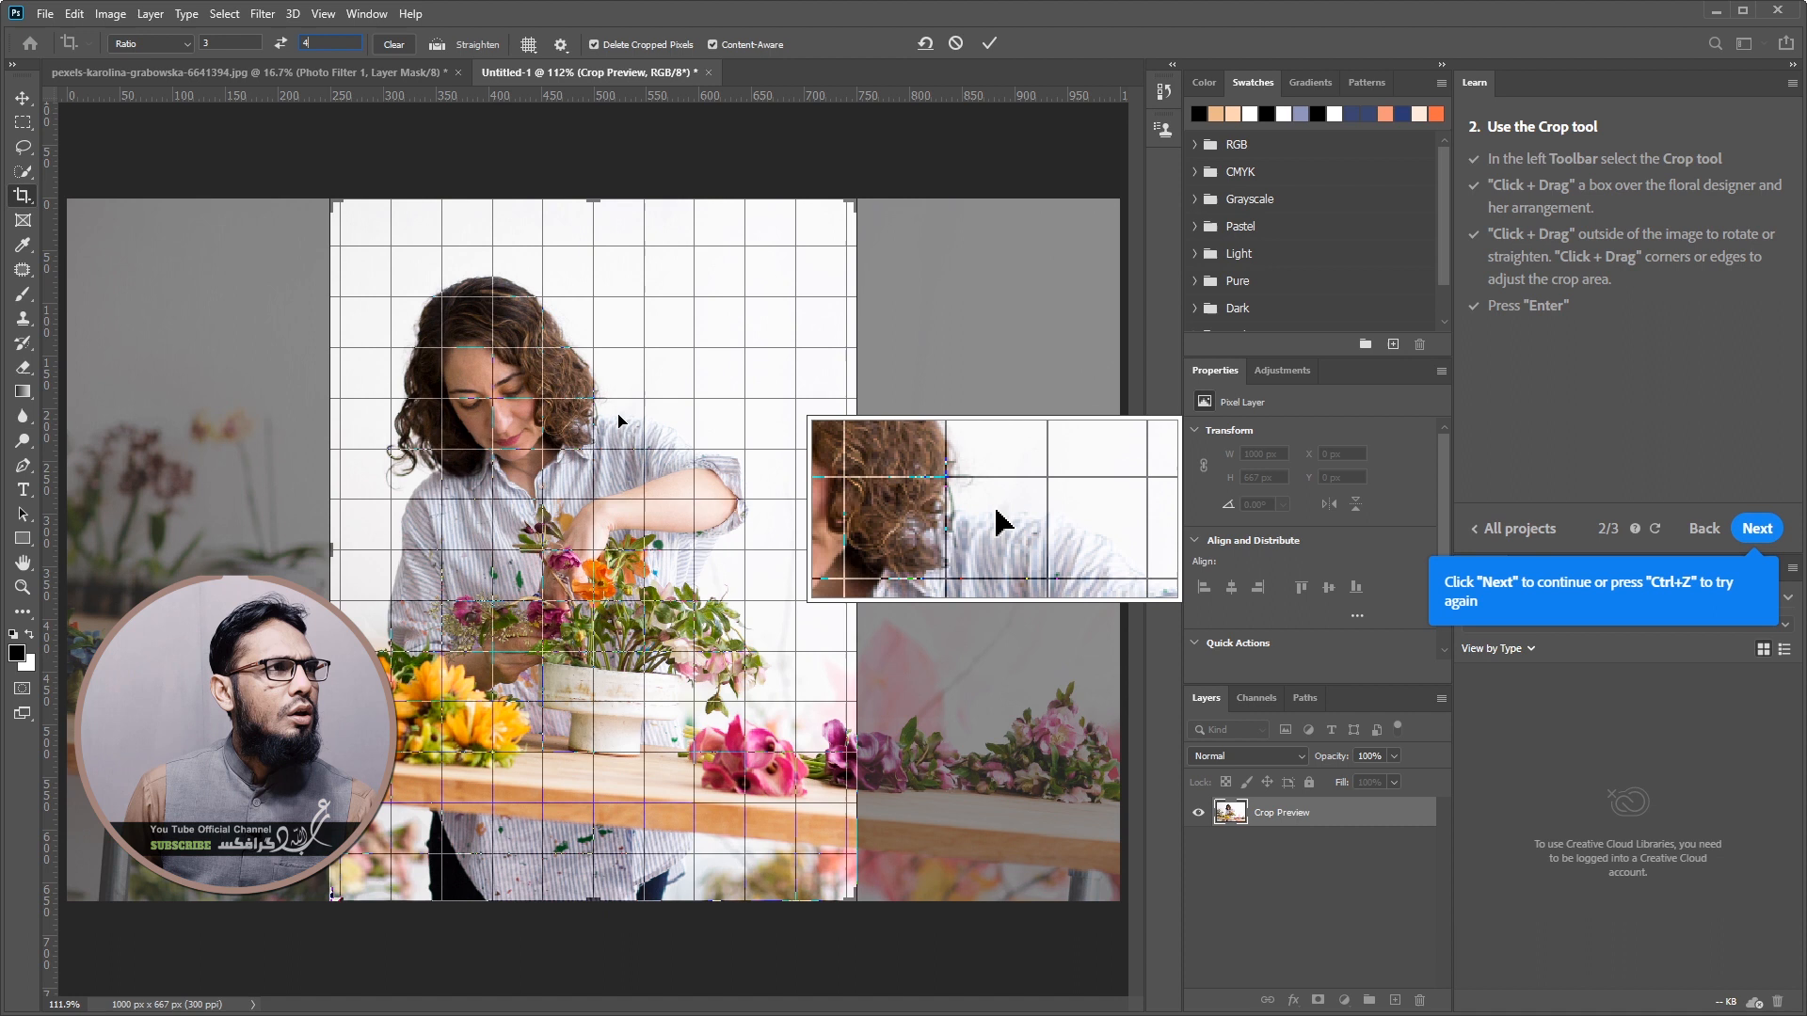
Clear the crop ratio values, discard the pending crop of the florist photo and reselect the Crop tool
click(396, 44)
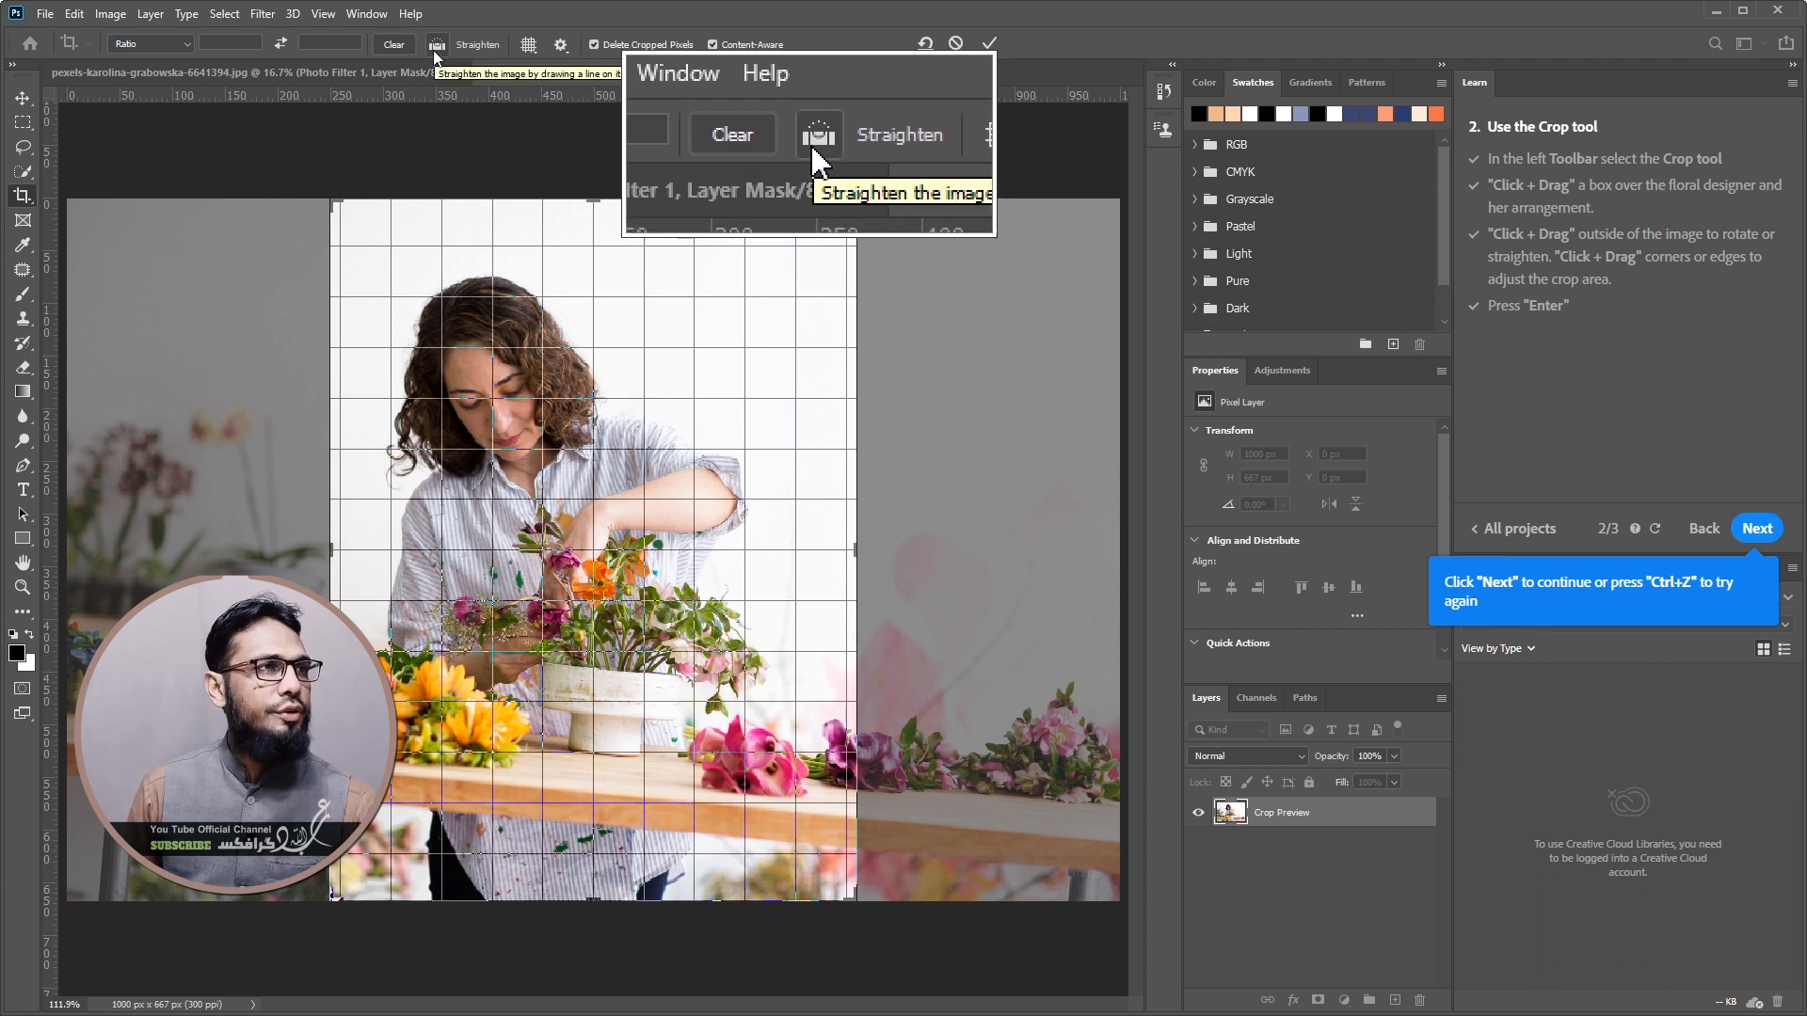
click(438, 52)
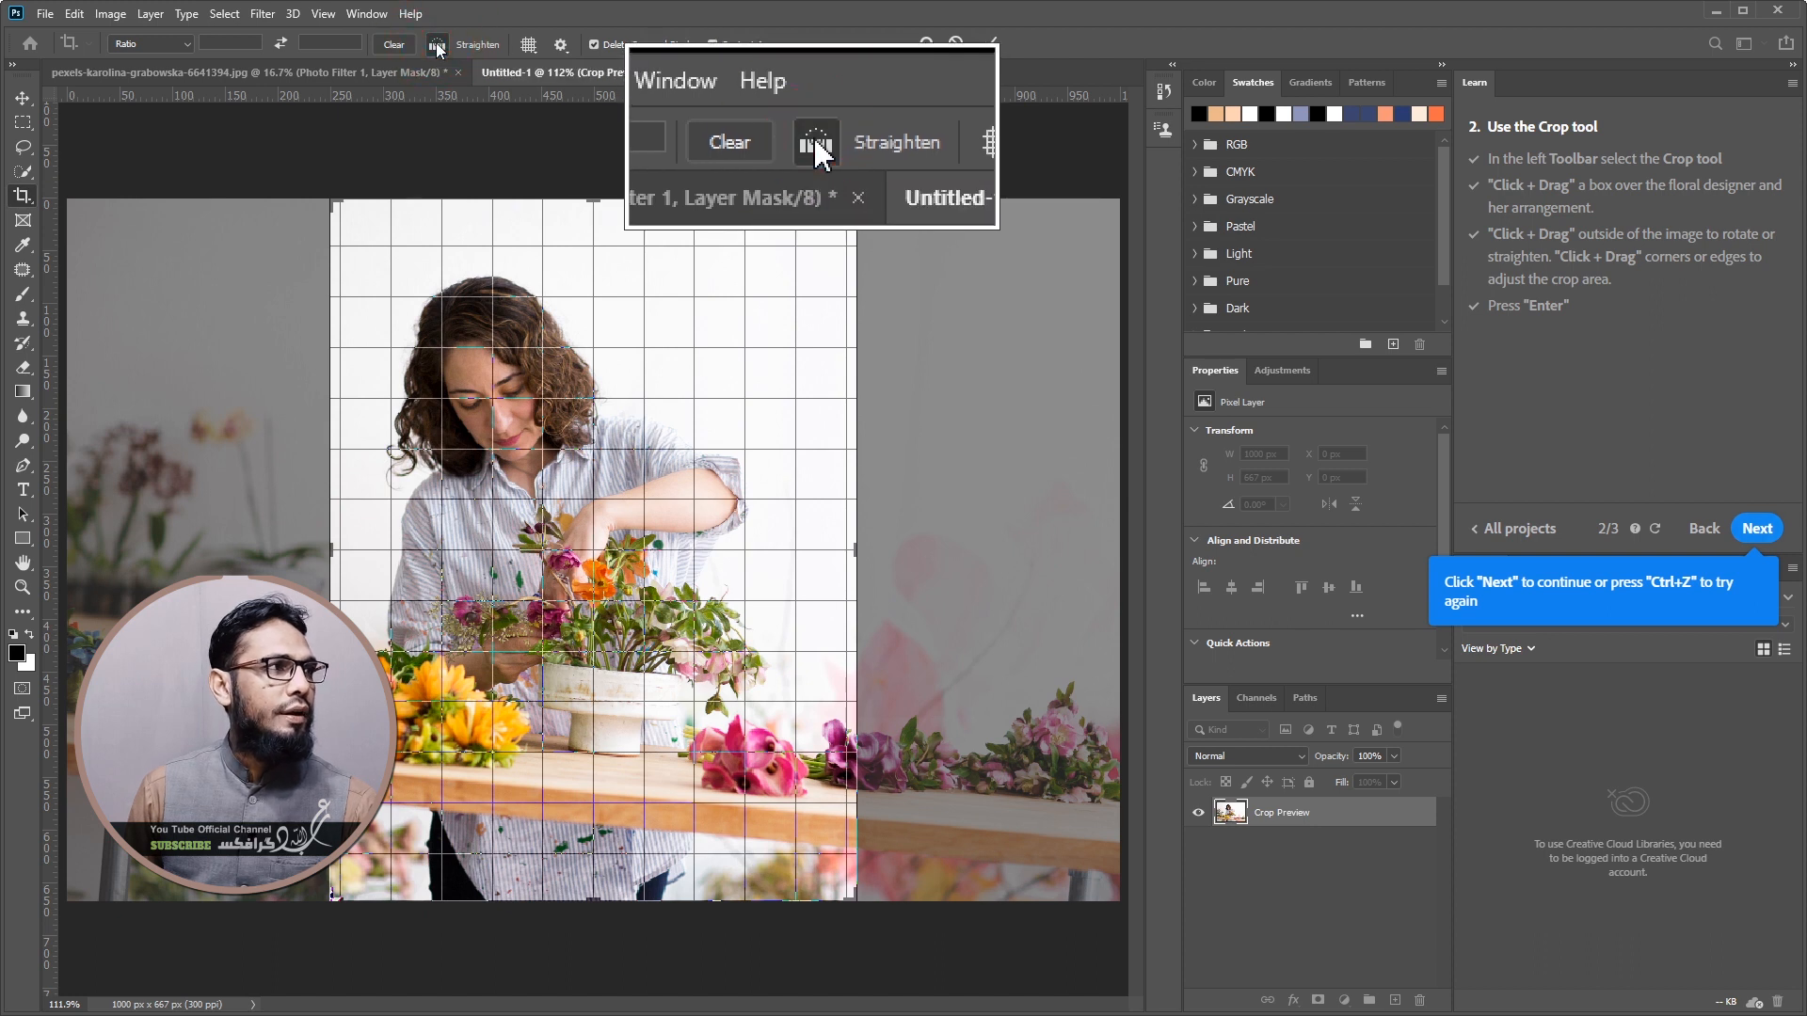
click(25, 100)
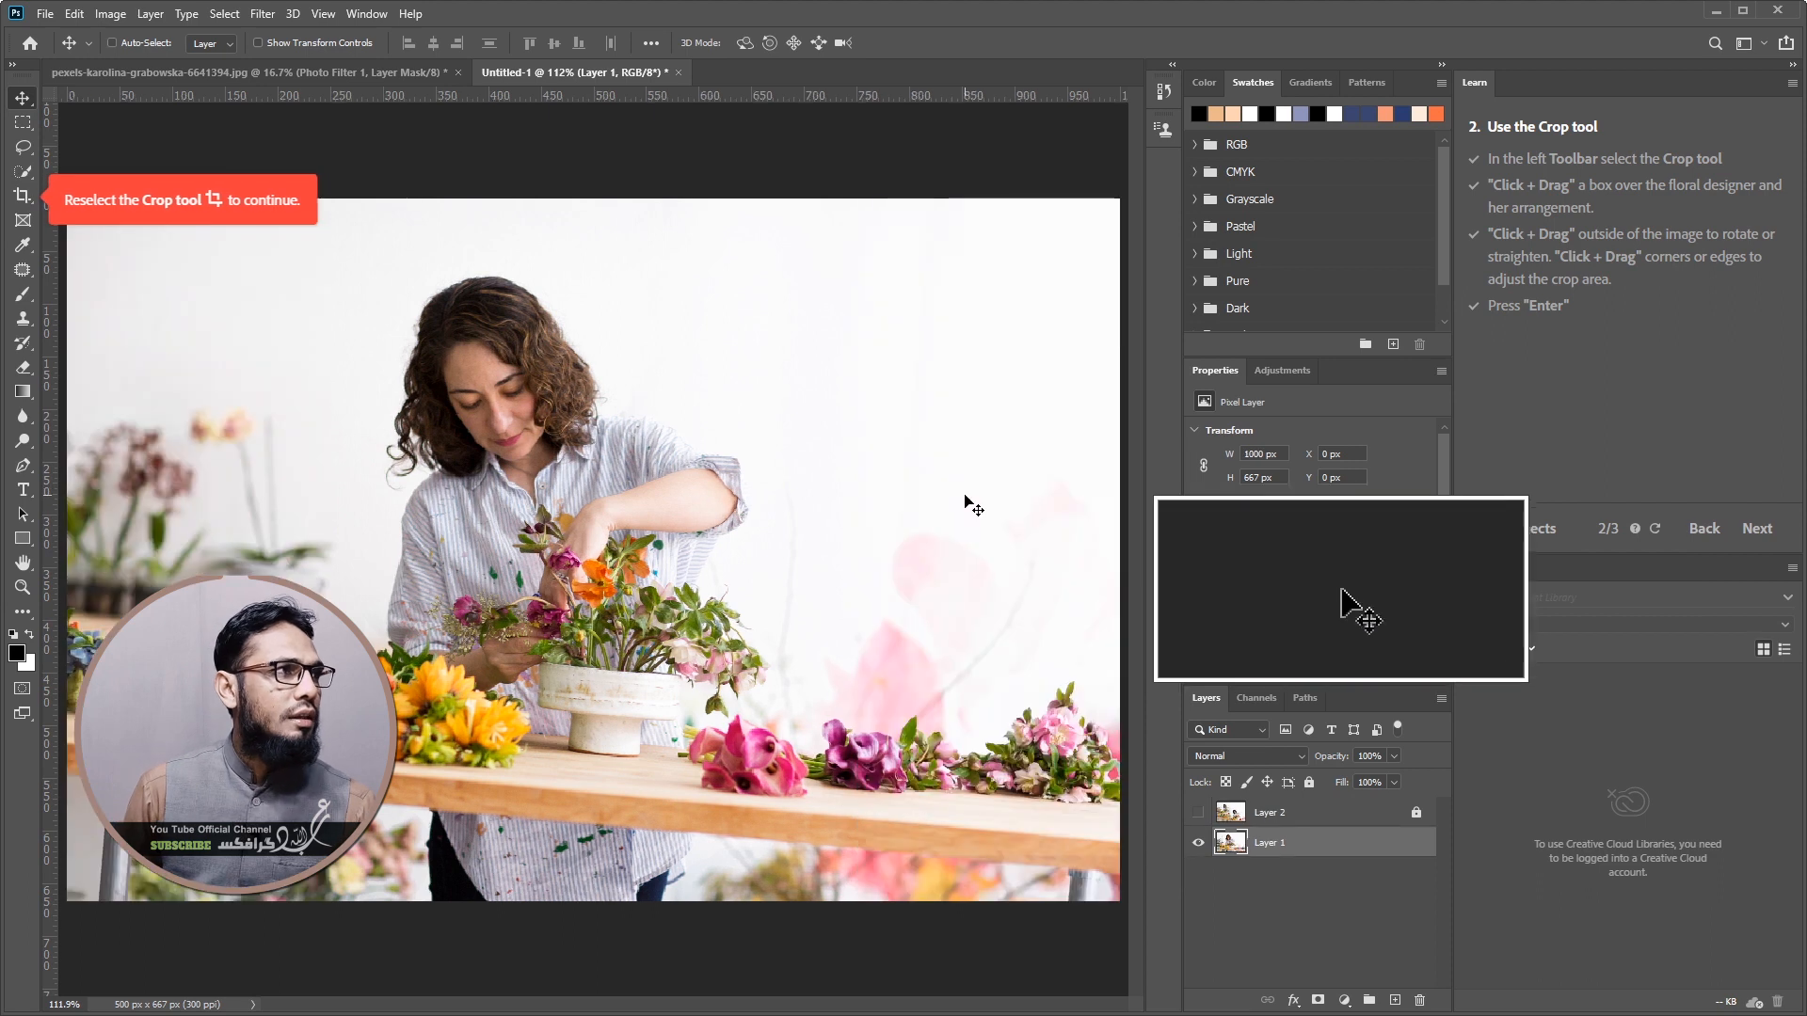
click(23, 195)
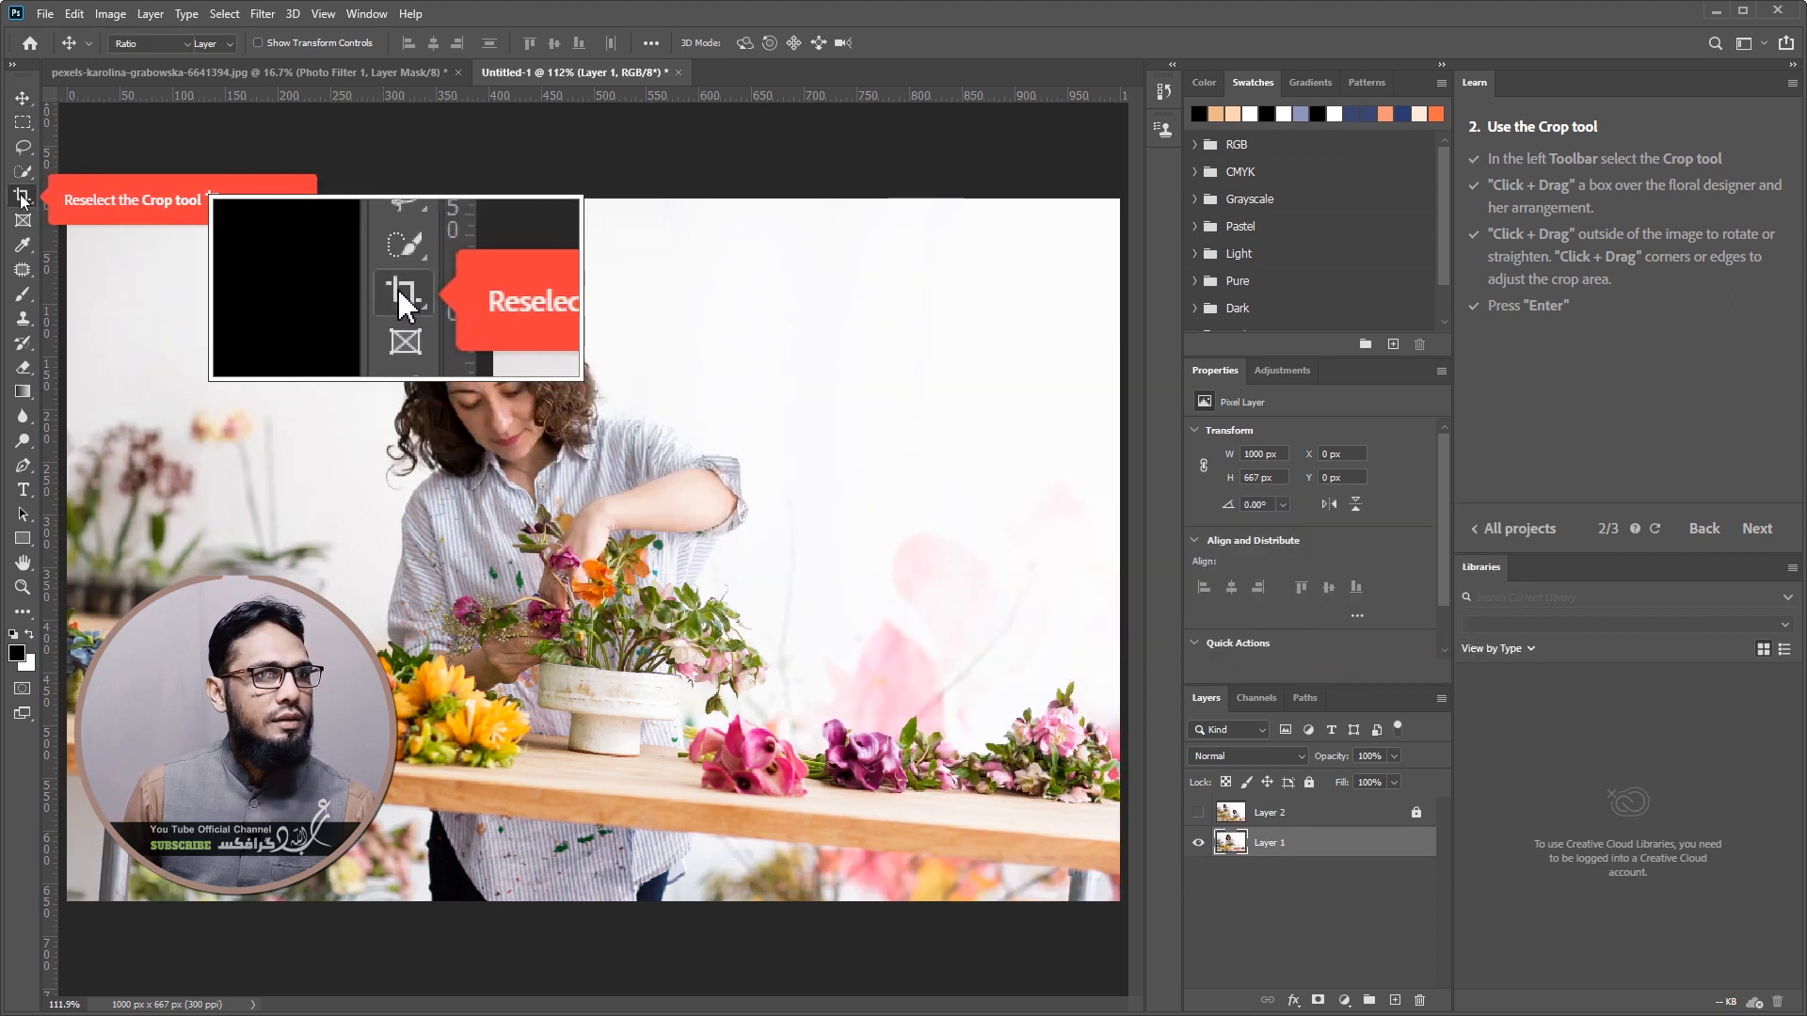
Try straightening the florist photo along a sloping line and cropping it to about 482 × 506 px around the woman, and undo it
click(459, 45)
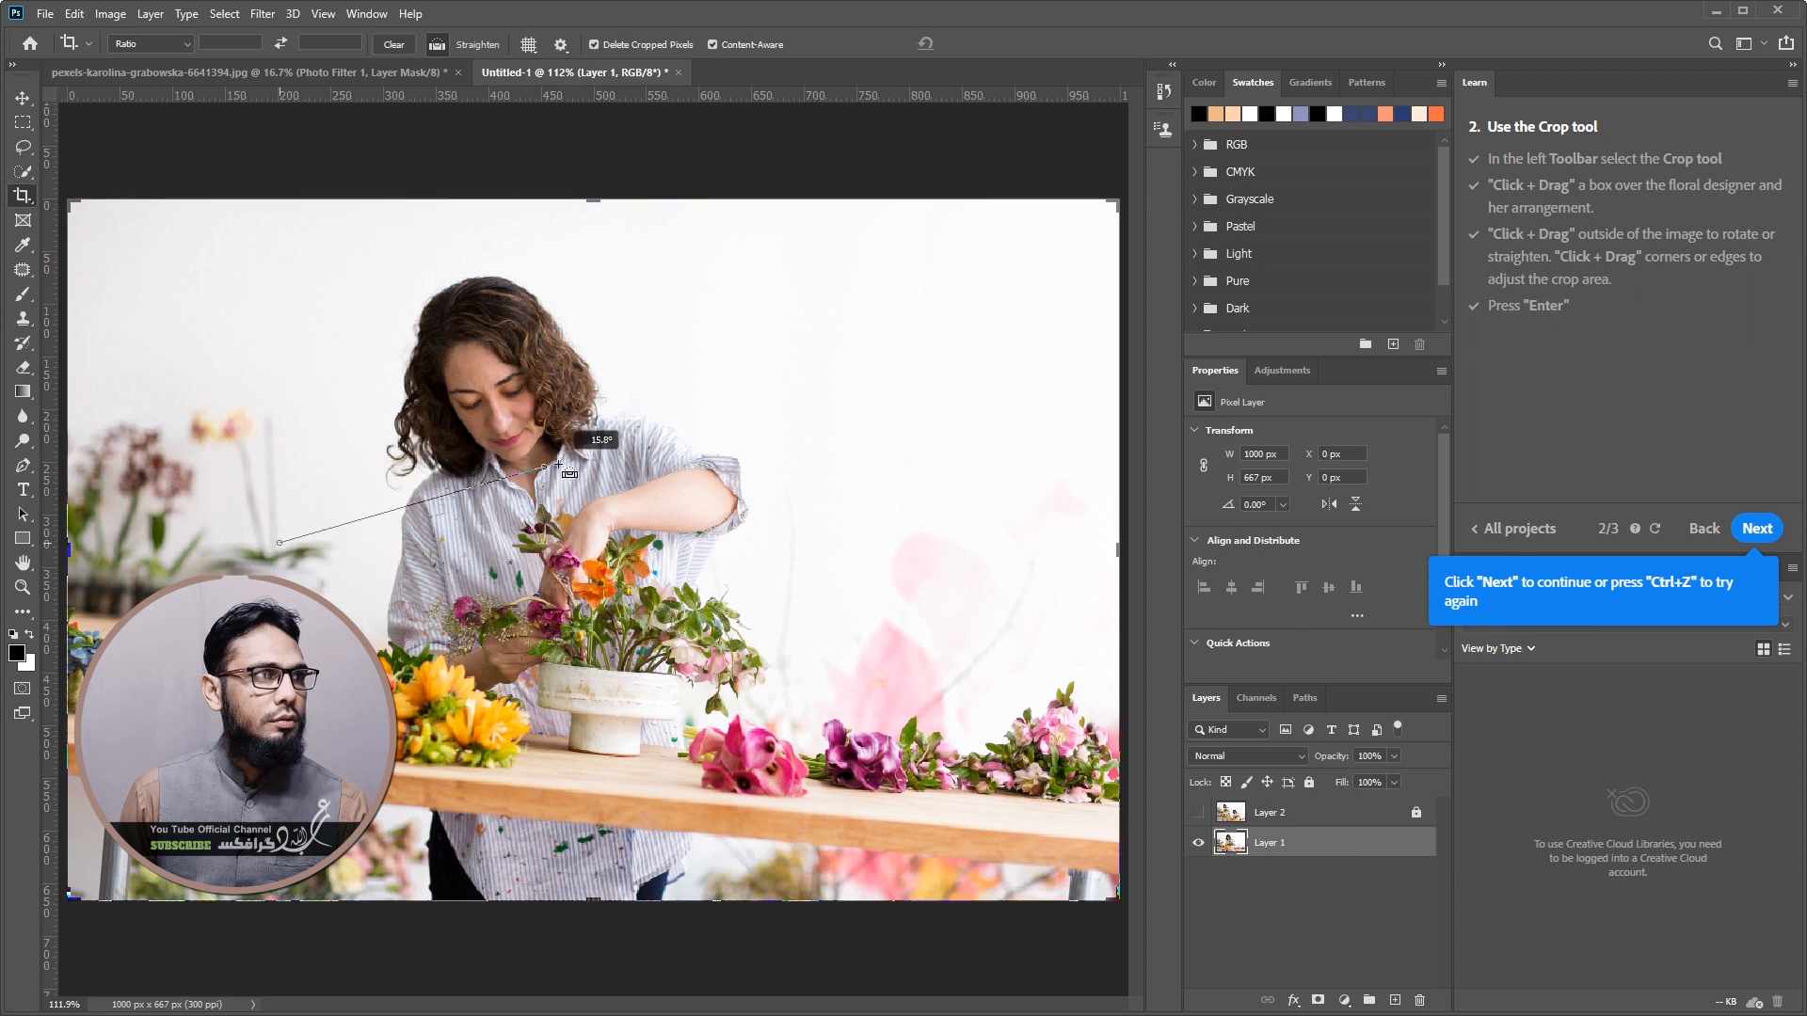
drag(964, 347, 963, 348)
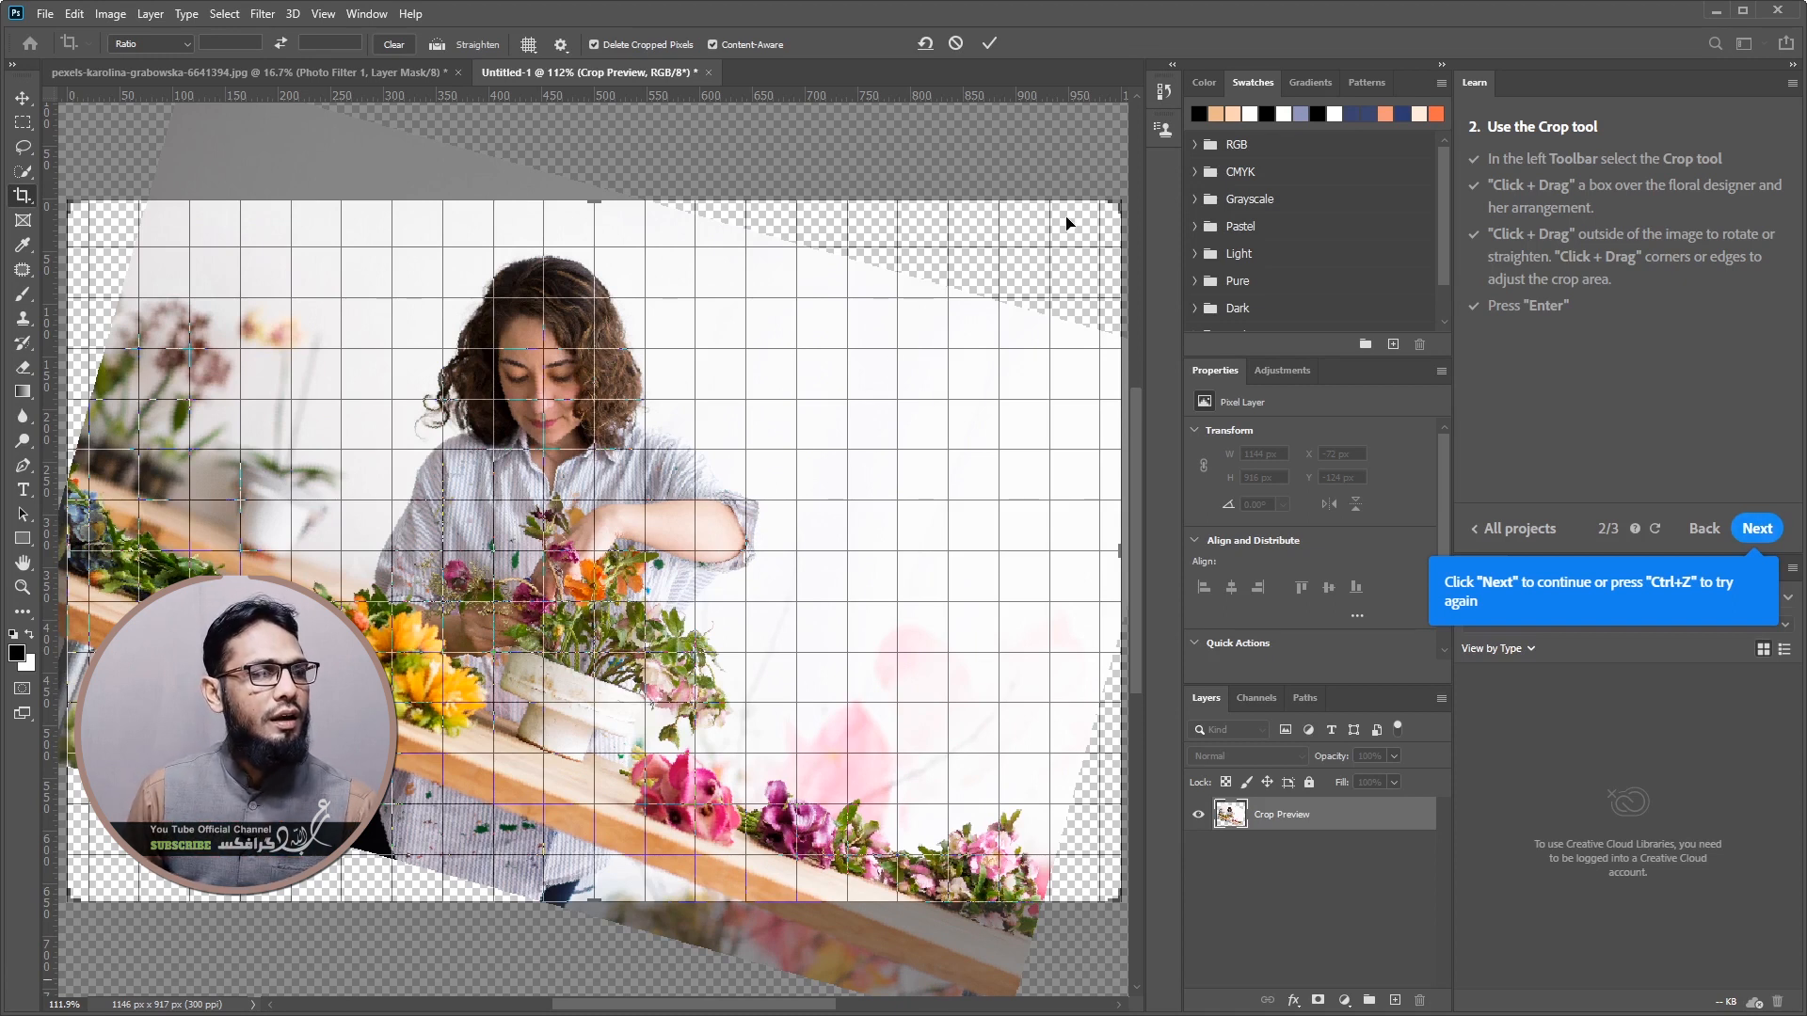
drag(1123, 203, 1009, 222)
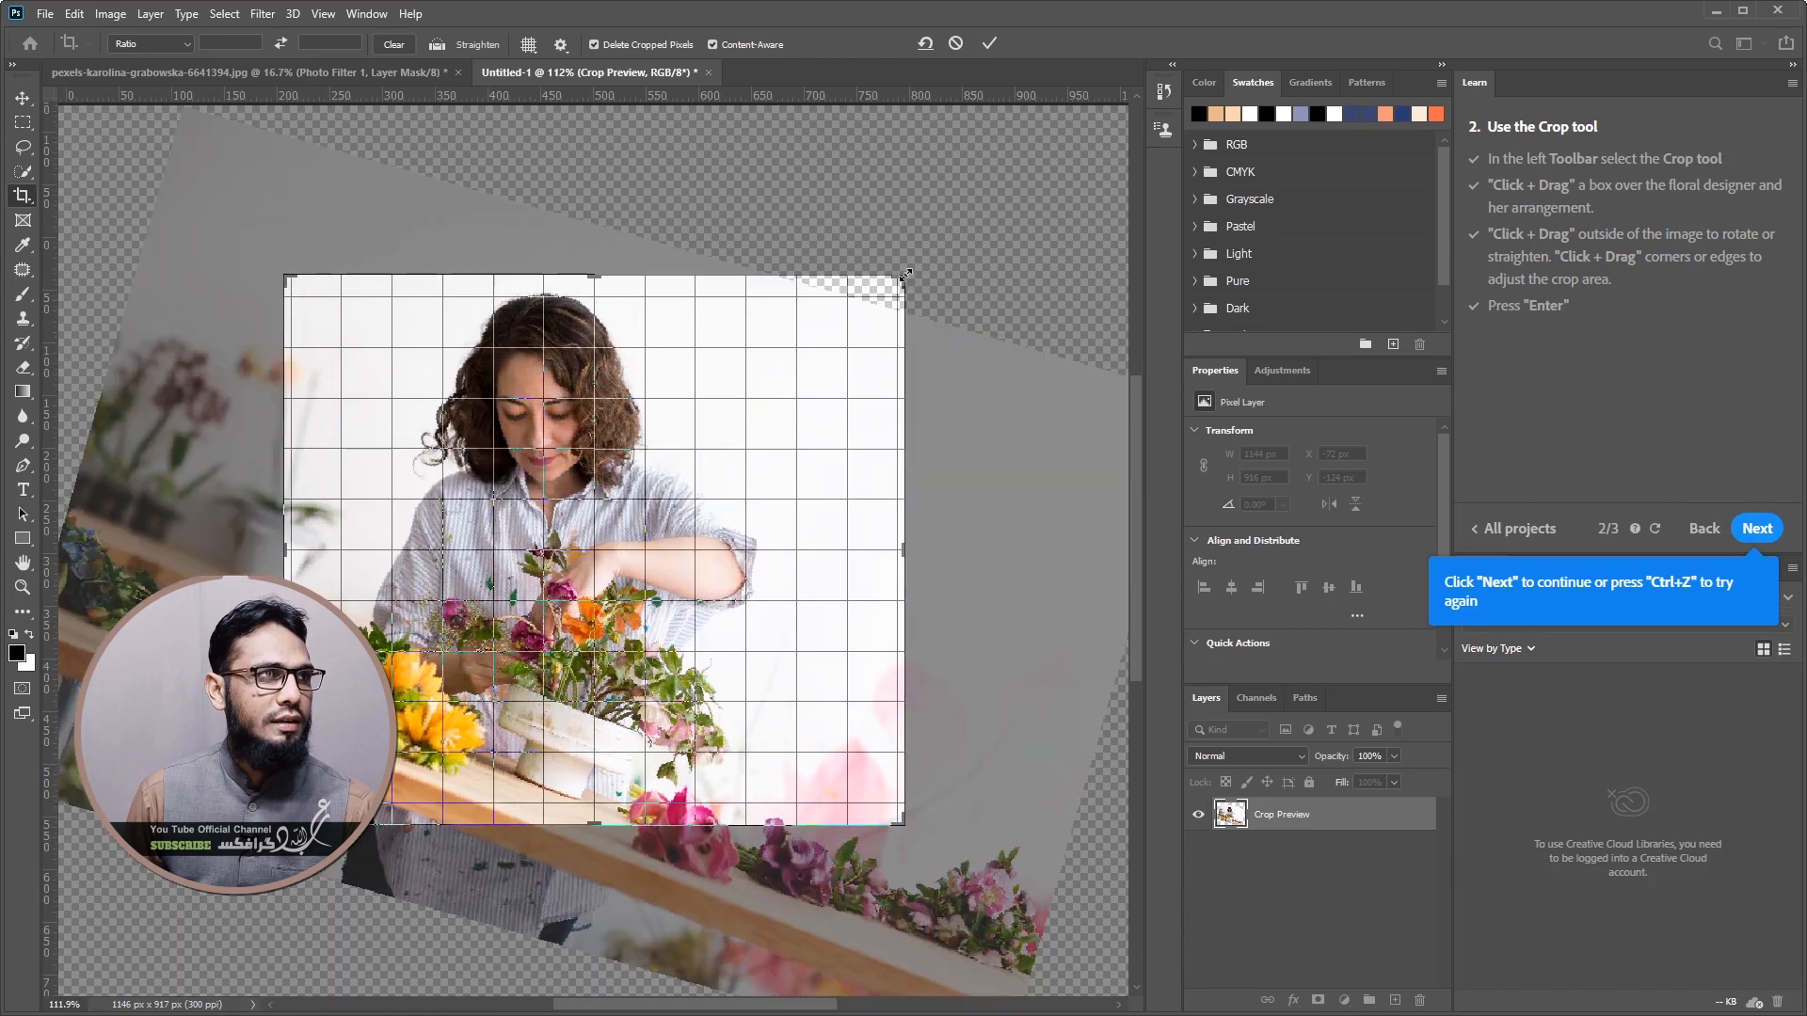
drag(905, 277, 850, 281)
drag(713, 395, 693, 363)
drag(688, 417, 665, 415)
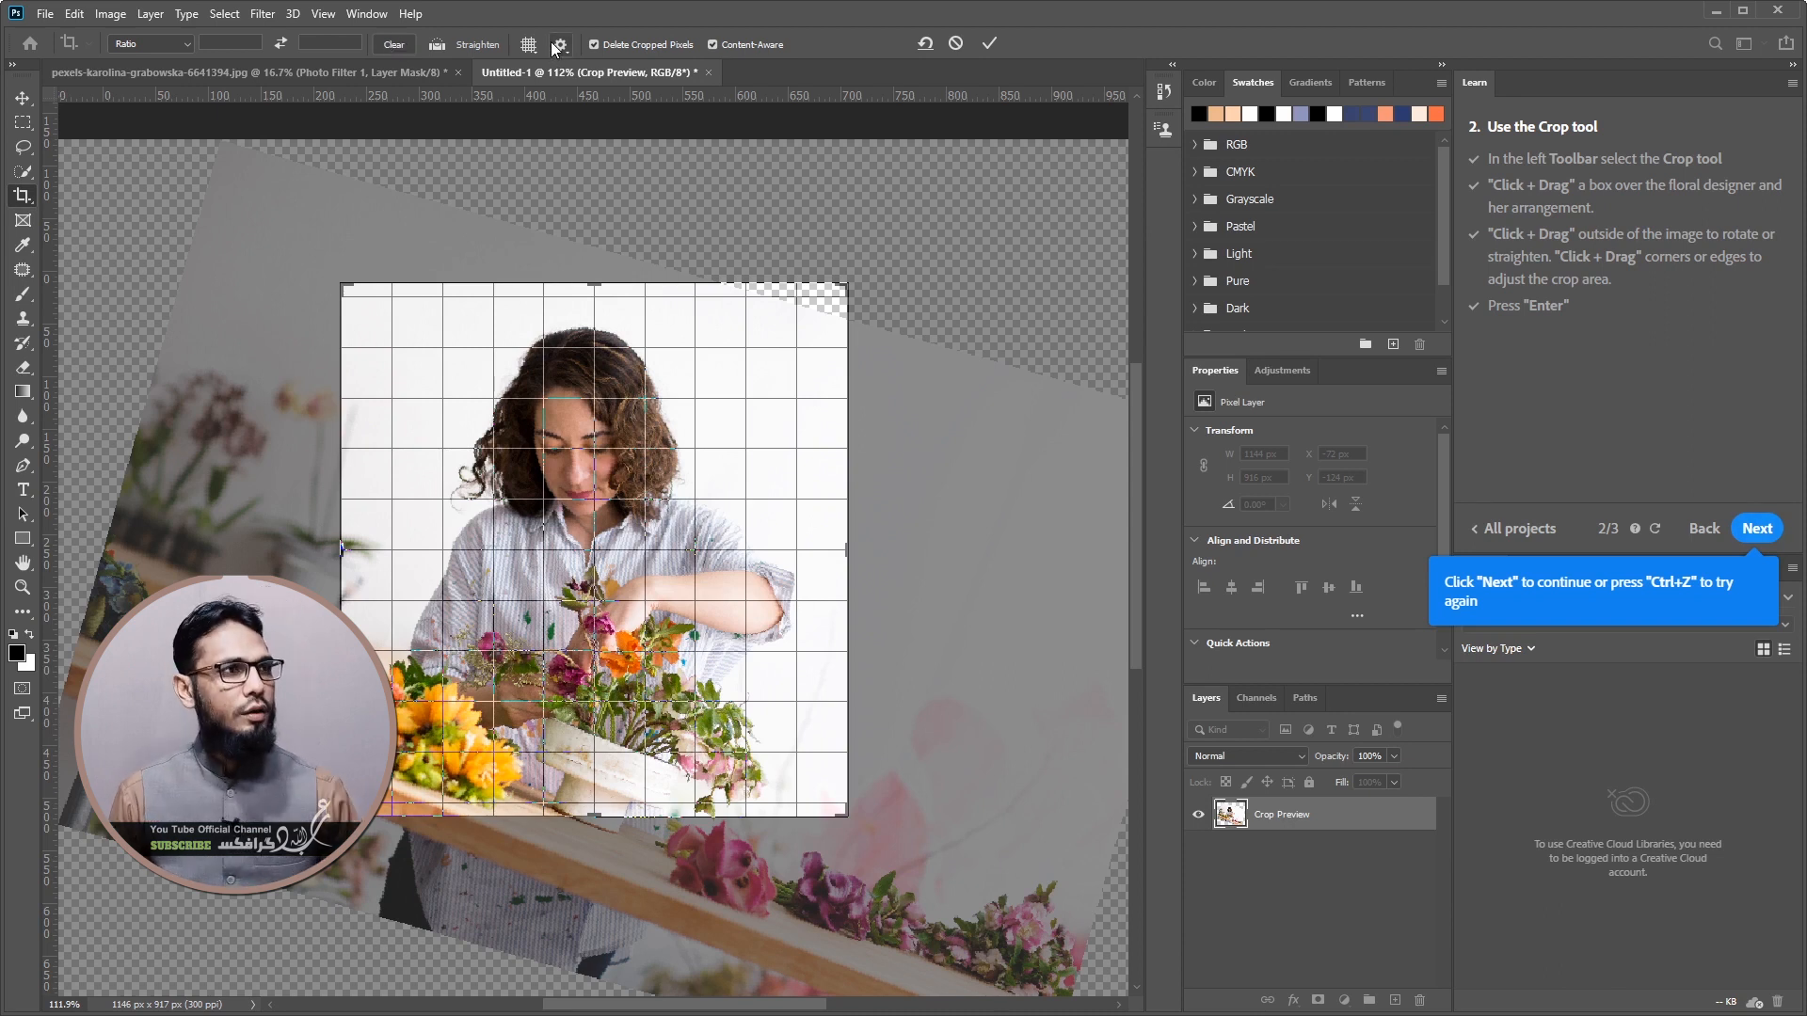
key(Return)
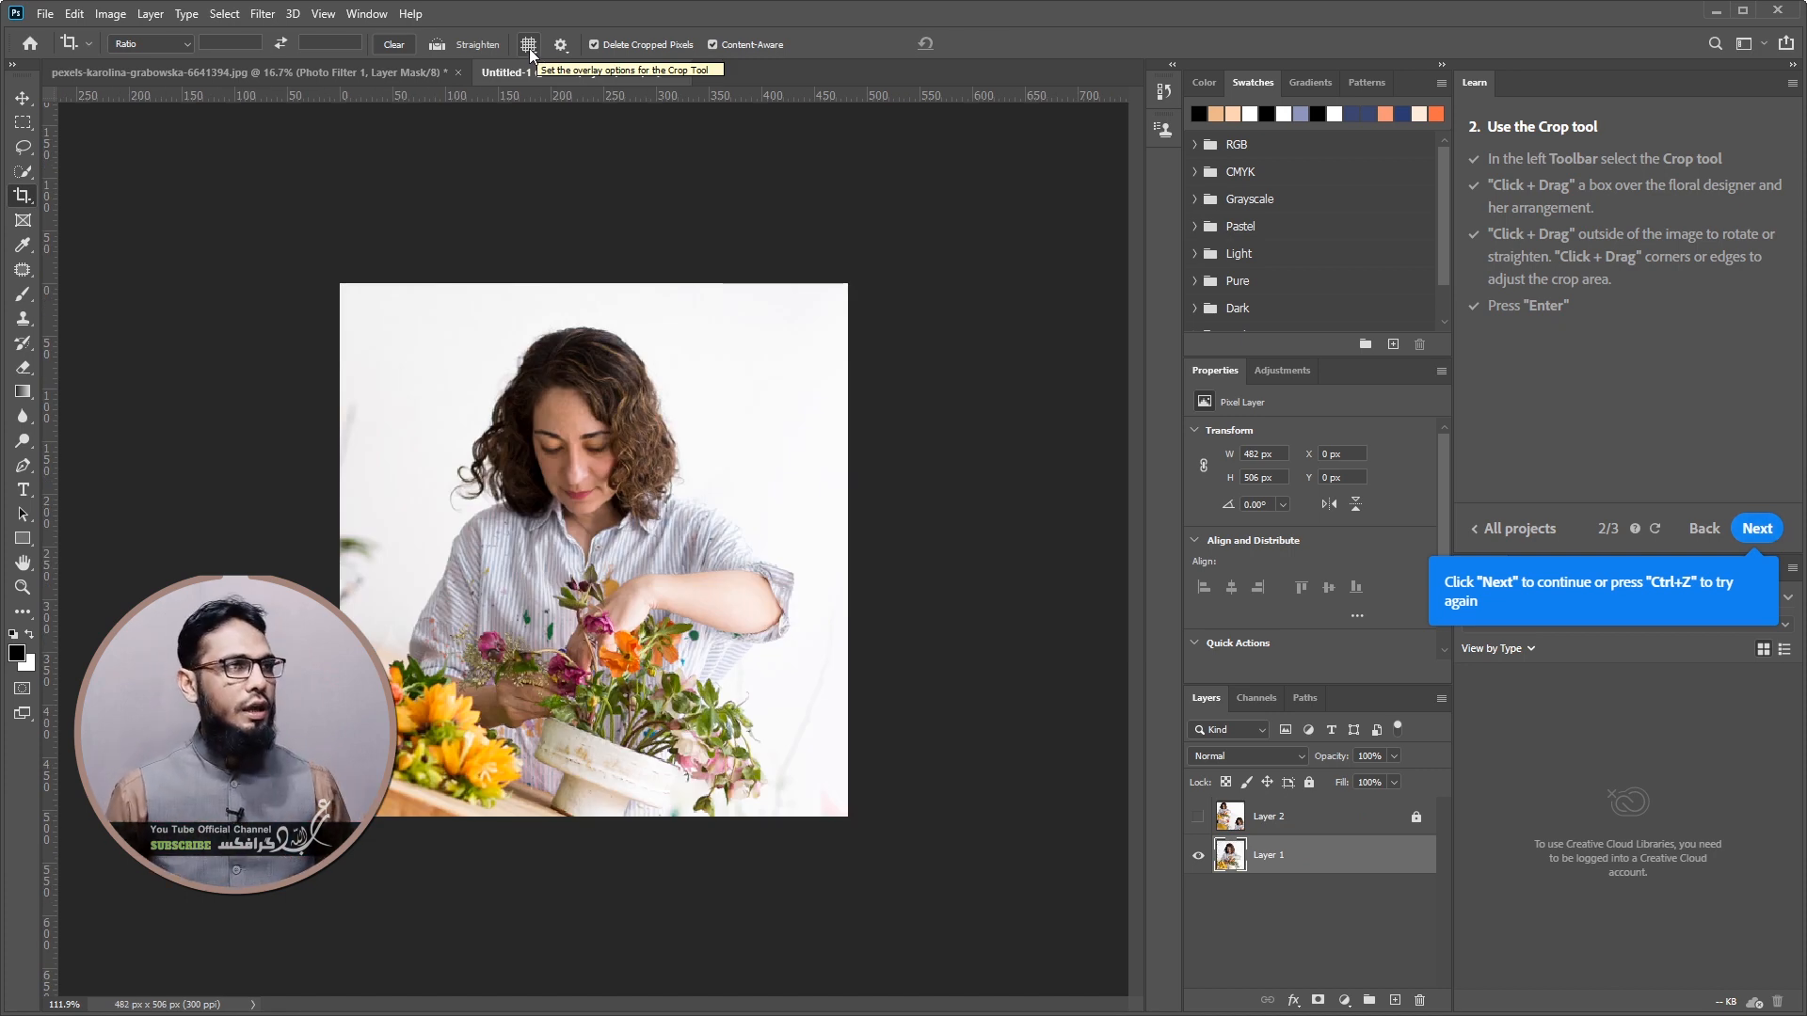
key(ctrl+z)
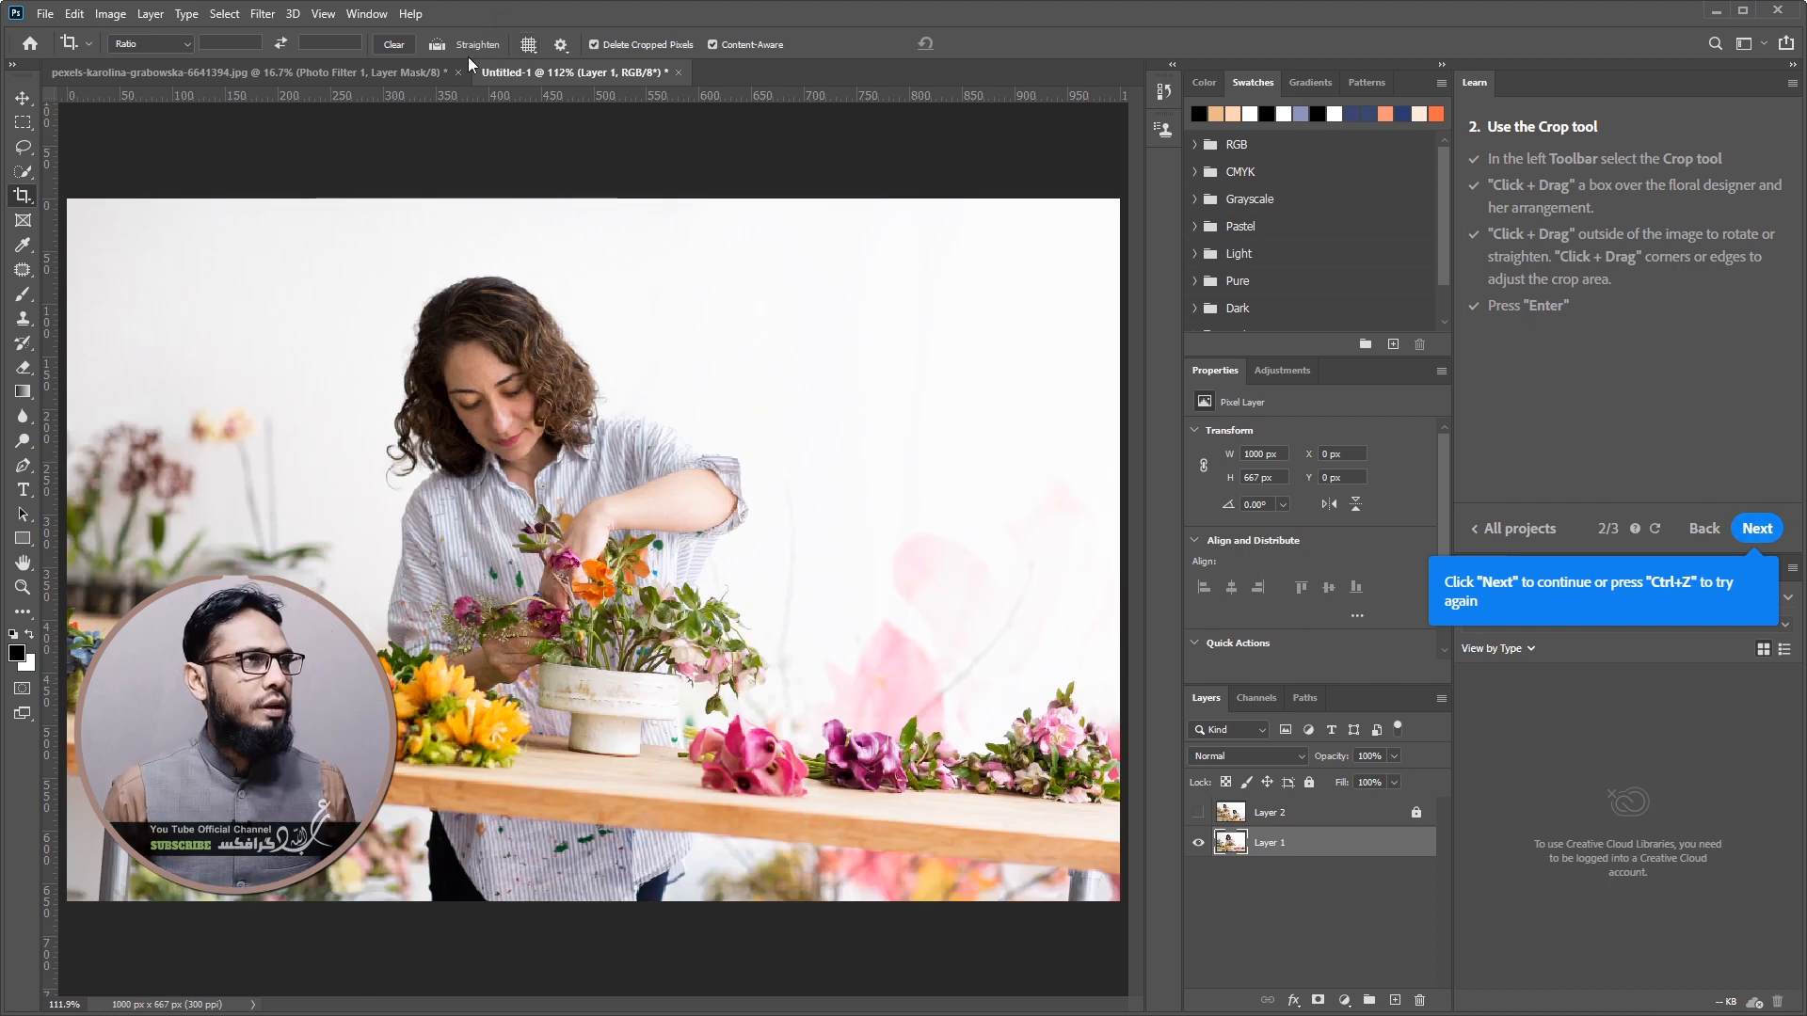
Set the Crop tool's overlay to Golden Spiral
click(533, 47)
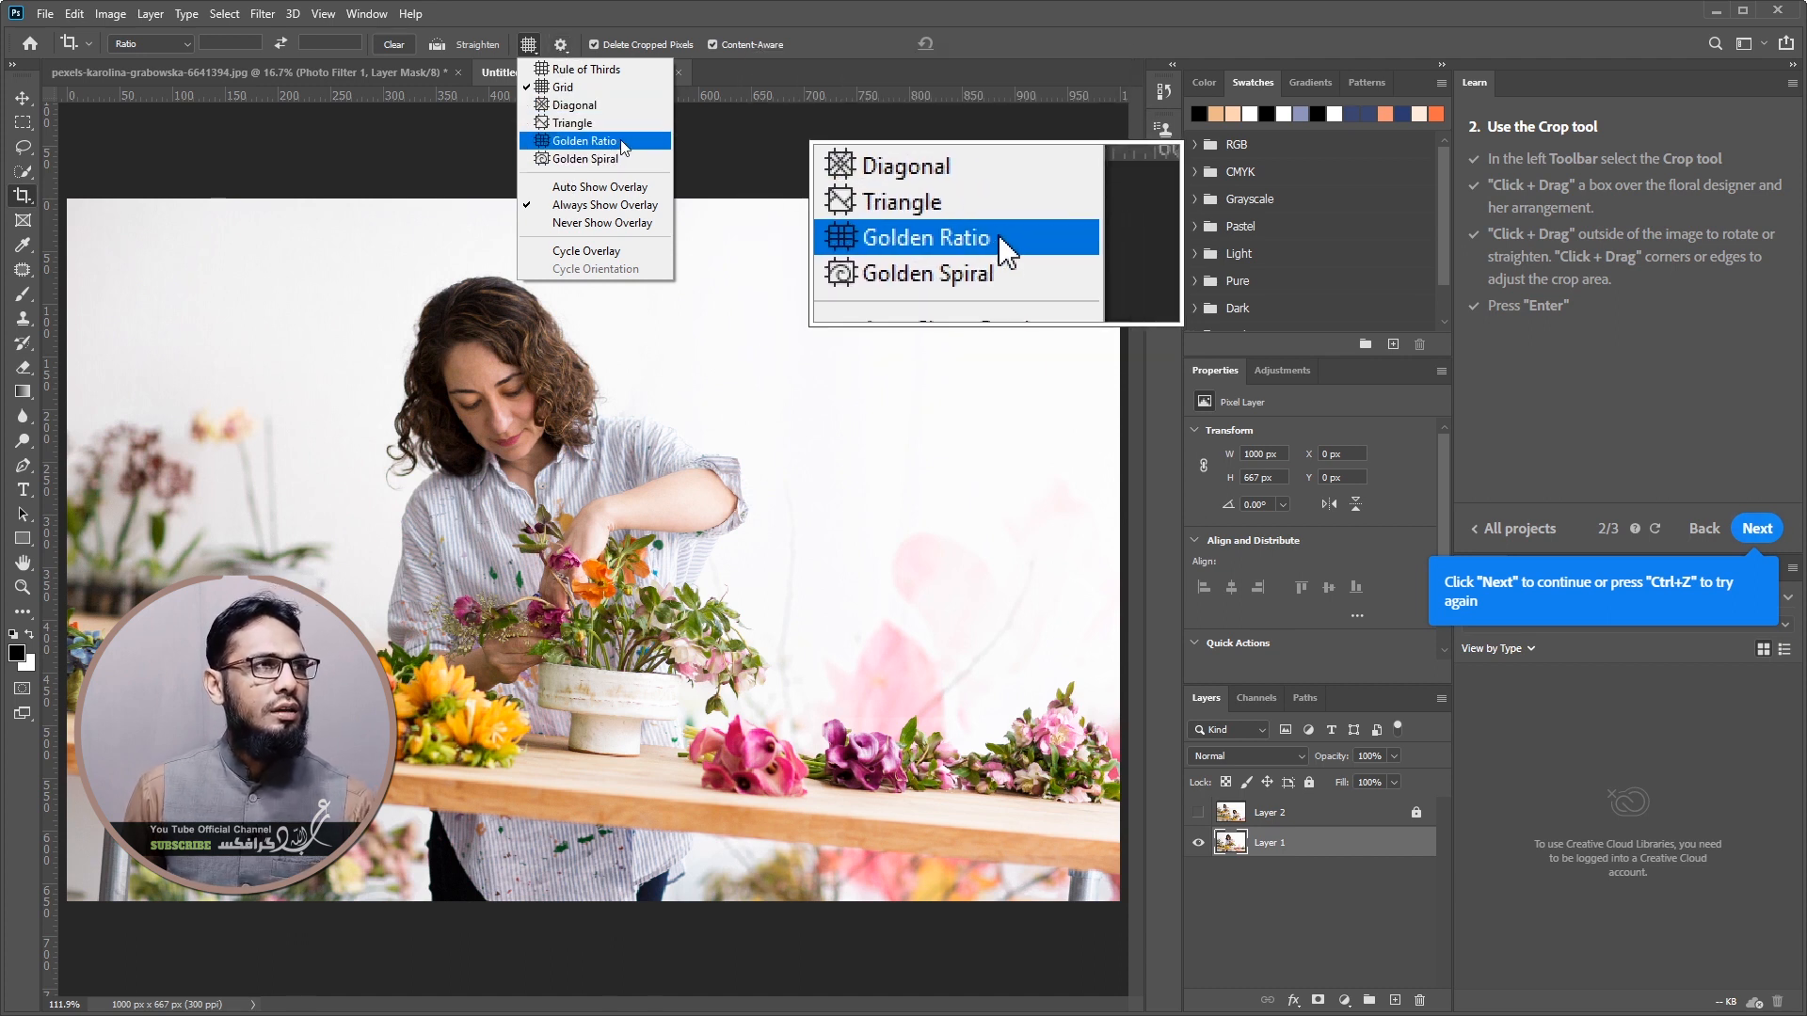
click(603, 158)
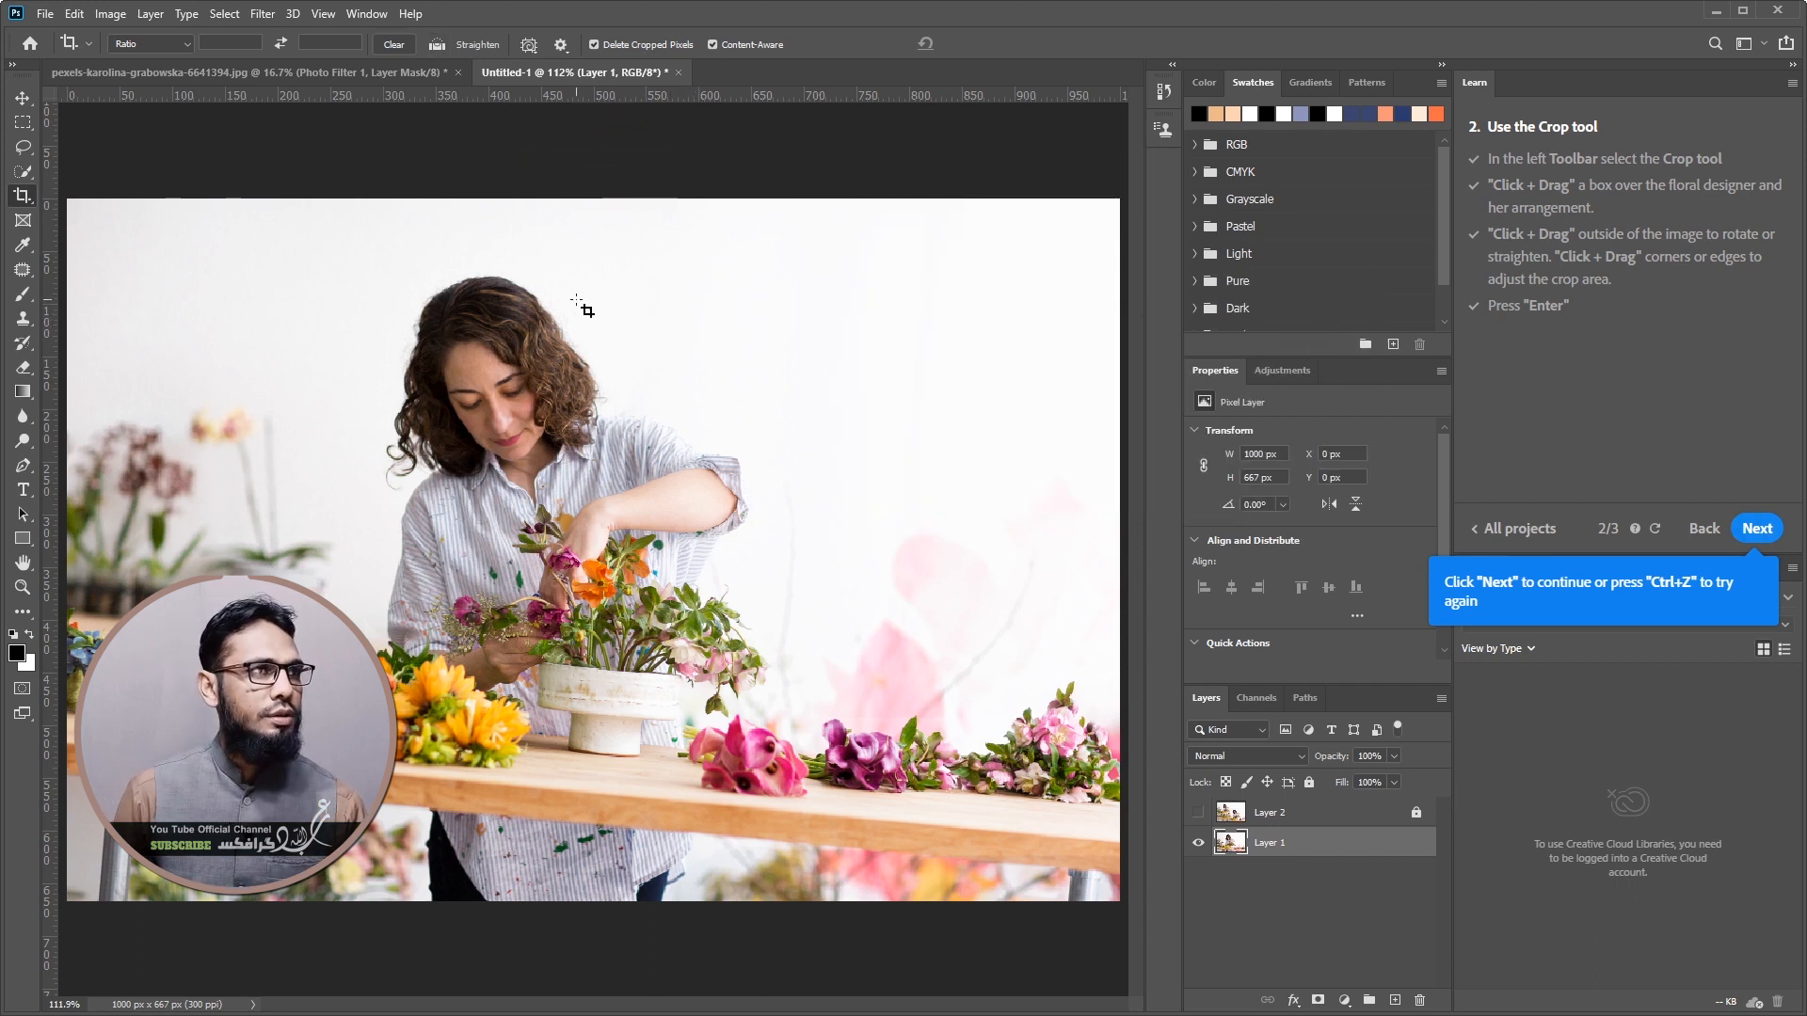
Try framing the woman's upper body and flowers in a crop box with the spiral overlay, and cancel the crop
drag(762, 640, 766, 663)
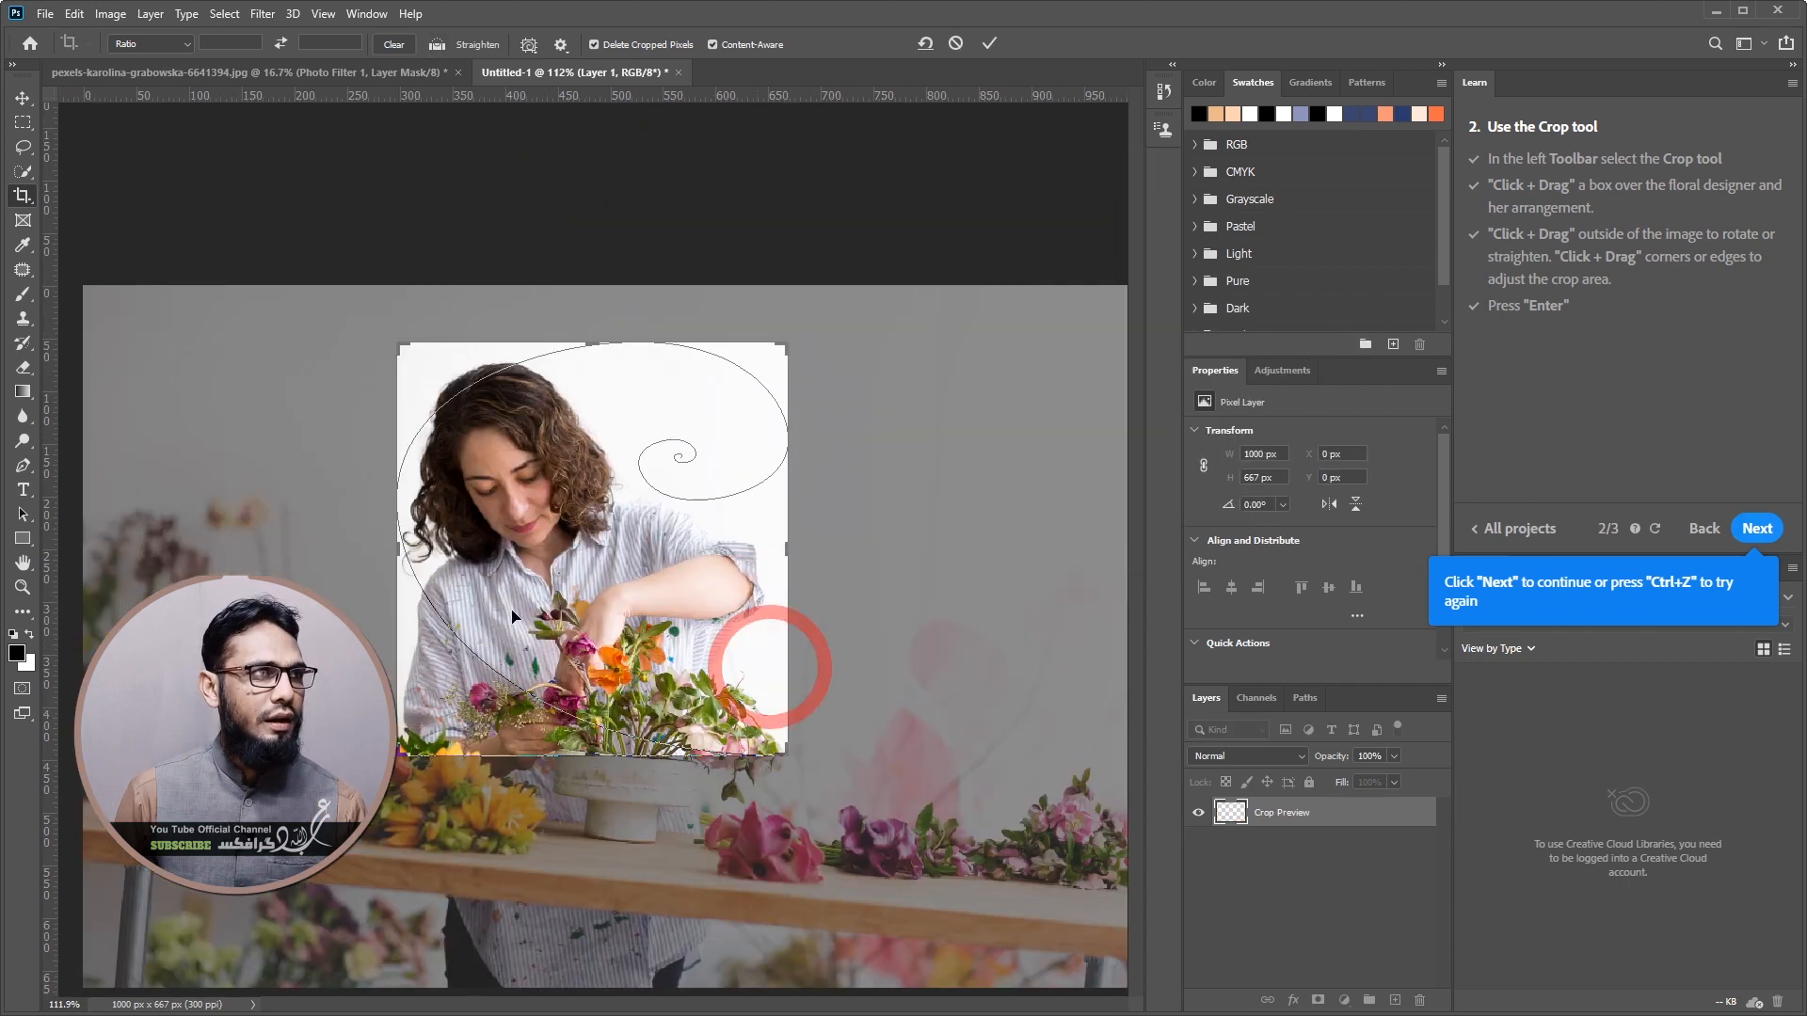
drag(638, 403, 686, 434)
mouse_move(594, 341)
mouse_down()
mouse_move(593, 358)
mouse_move(603, 324)
mouse_move(578, 322)
mouse_up()
drag(402, 549, 401, 546)
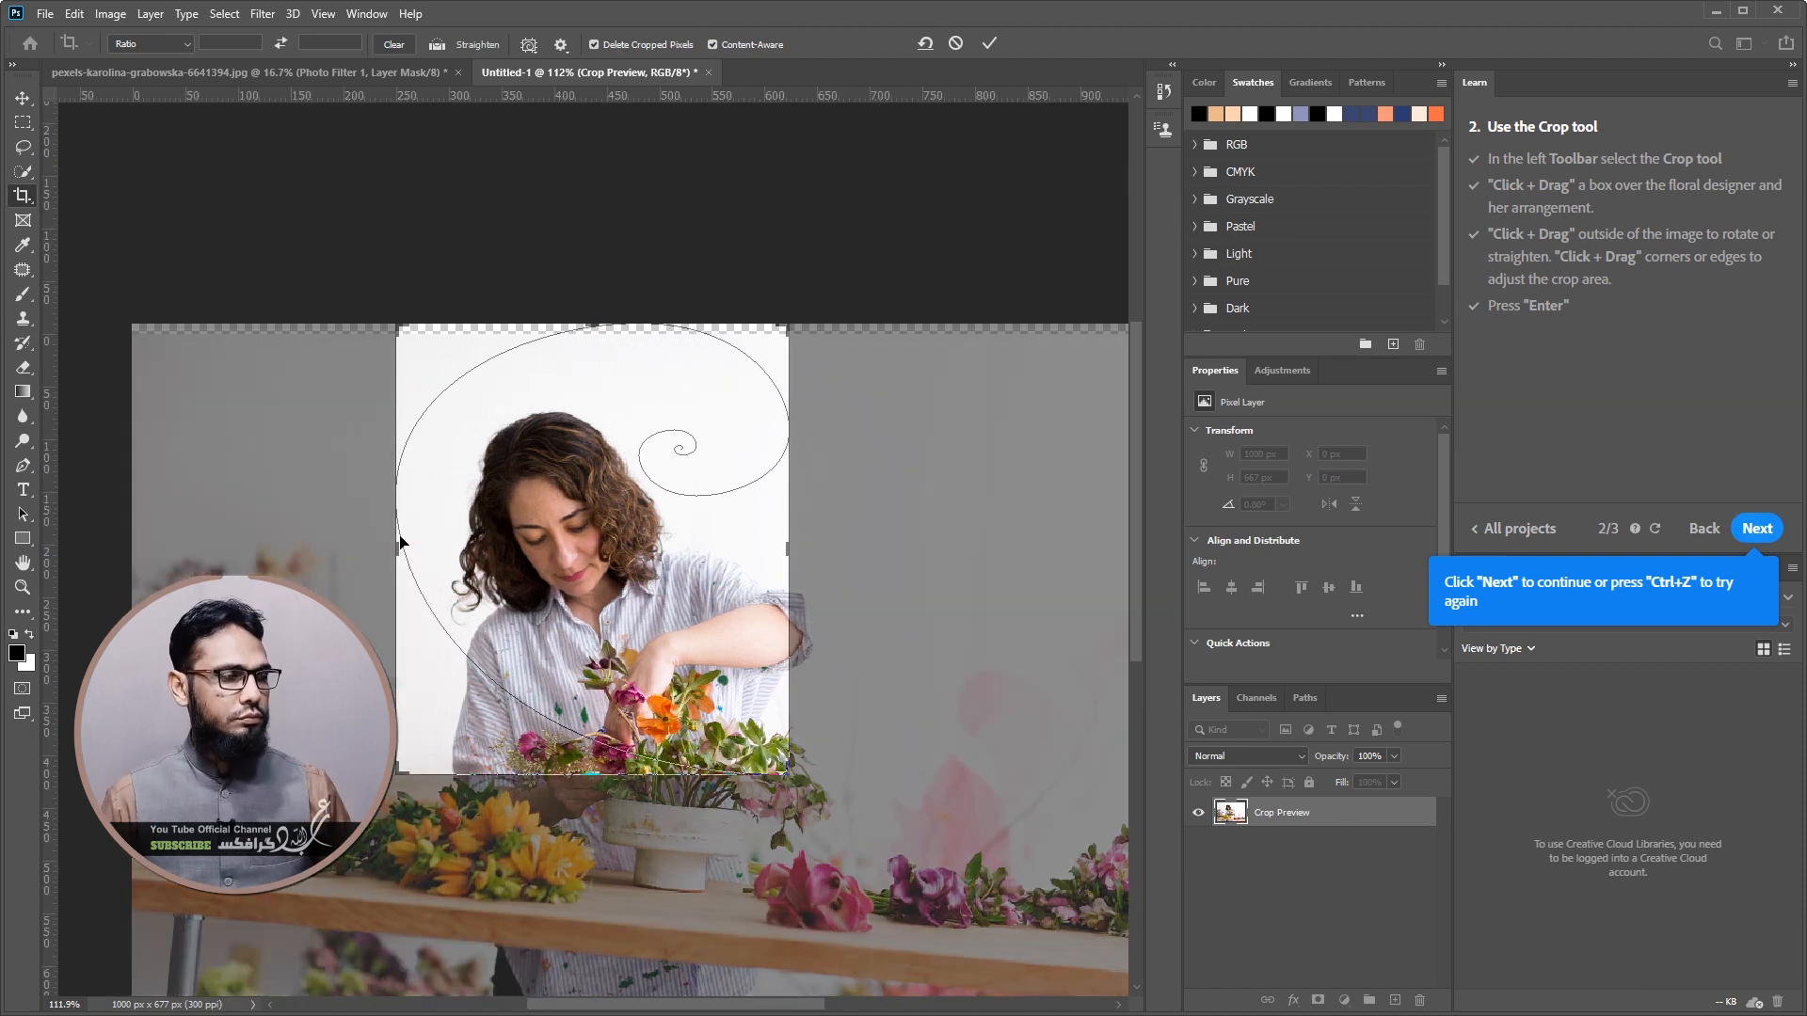
key(Escape)
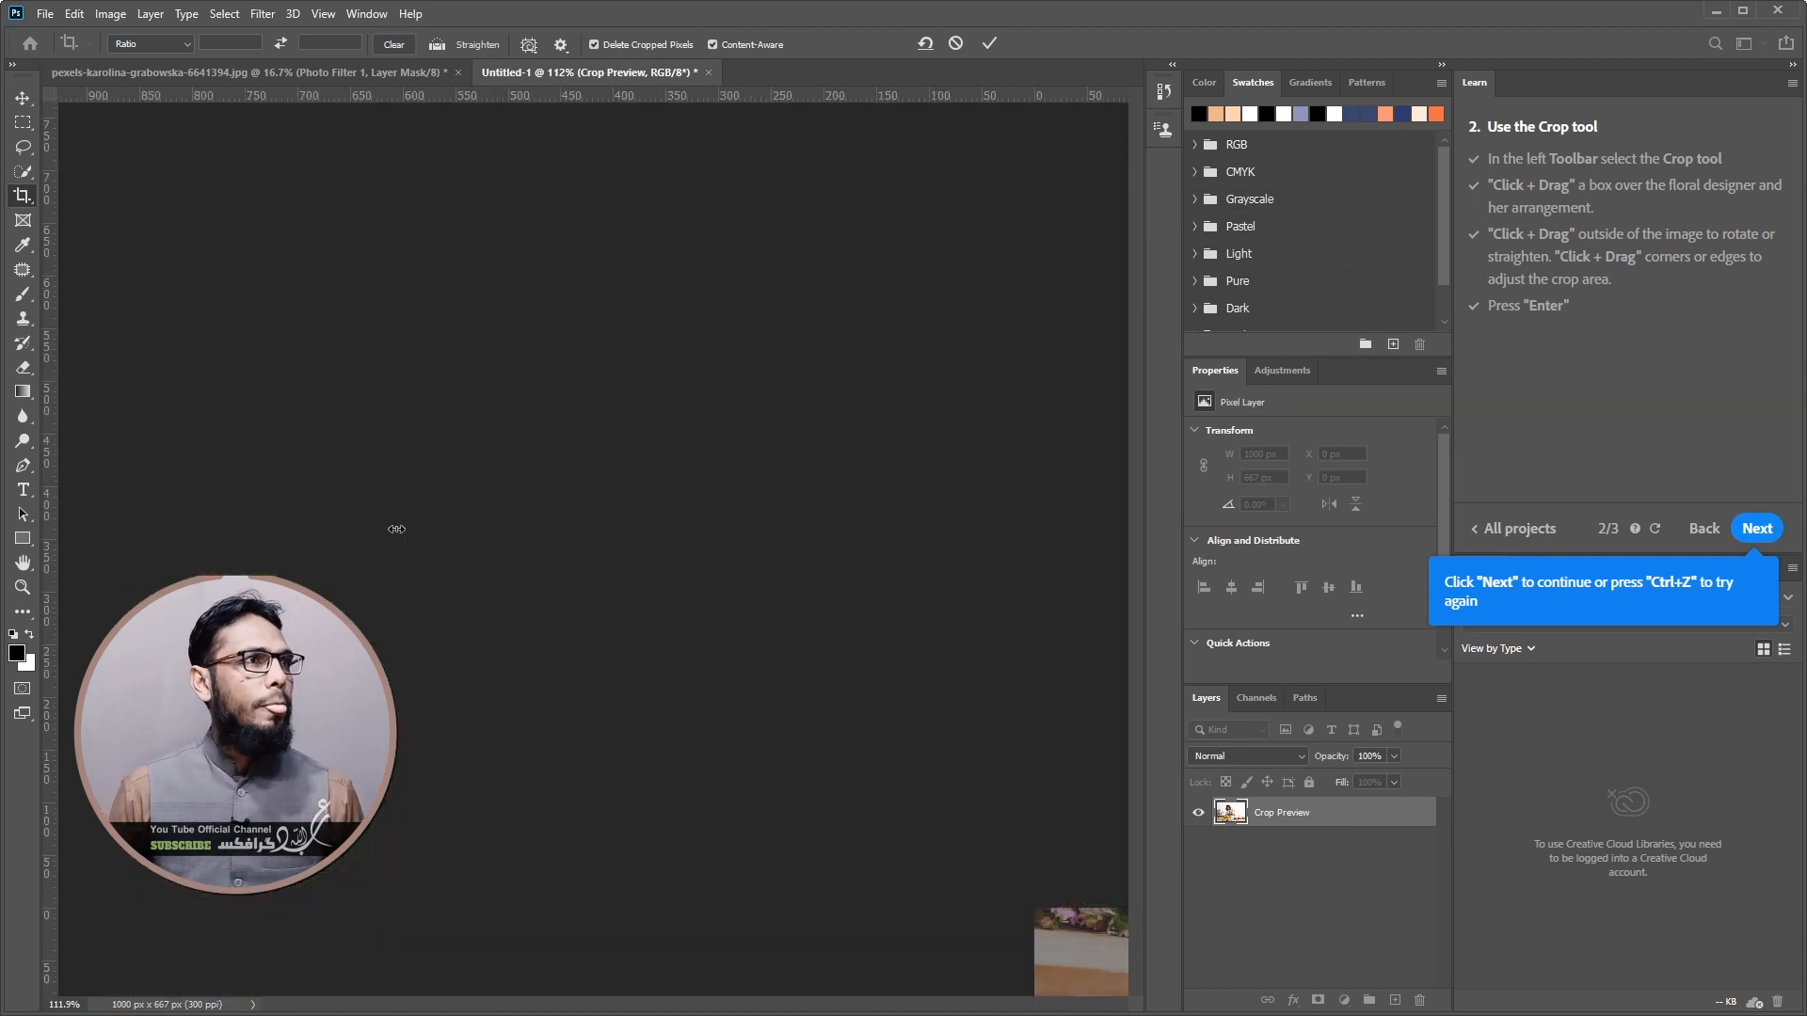
Examine the additional crop options, toggling Use Classic Mode on and off and checking the crop shield colour choices
click(566, 52)
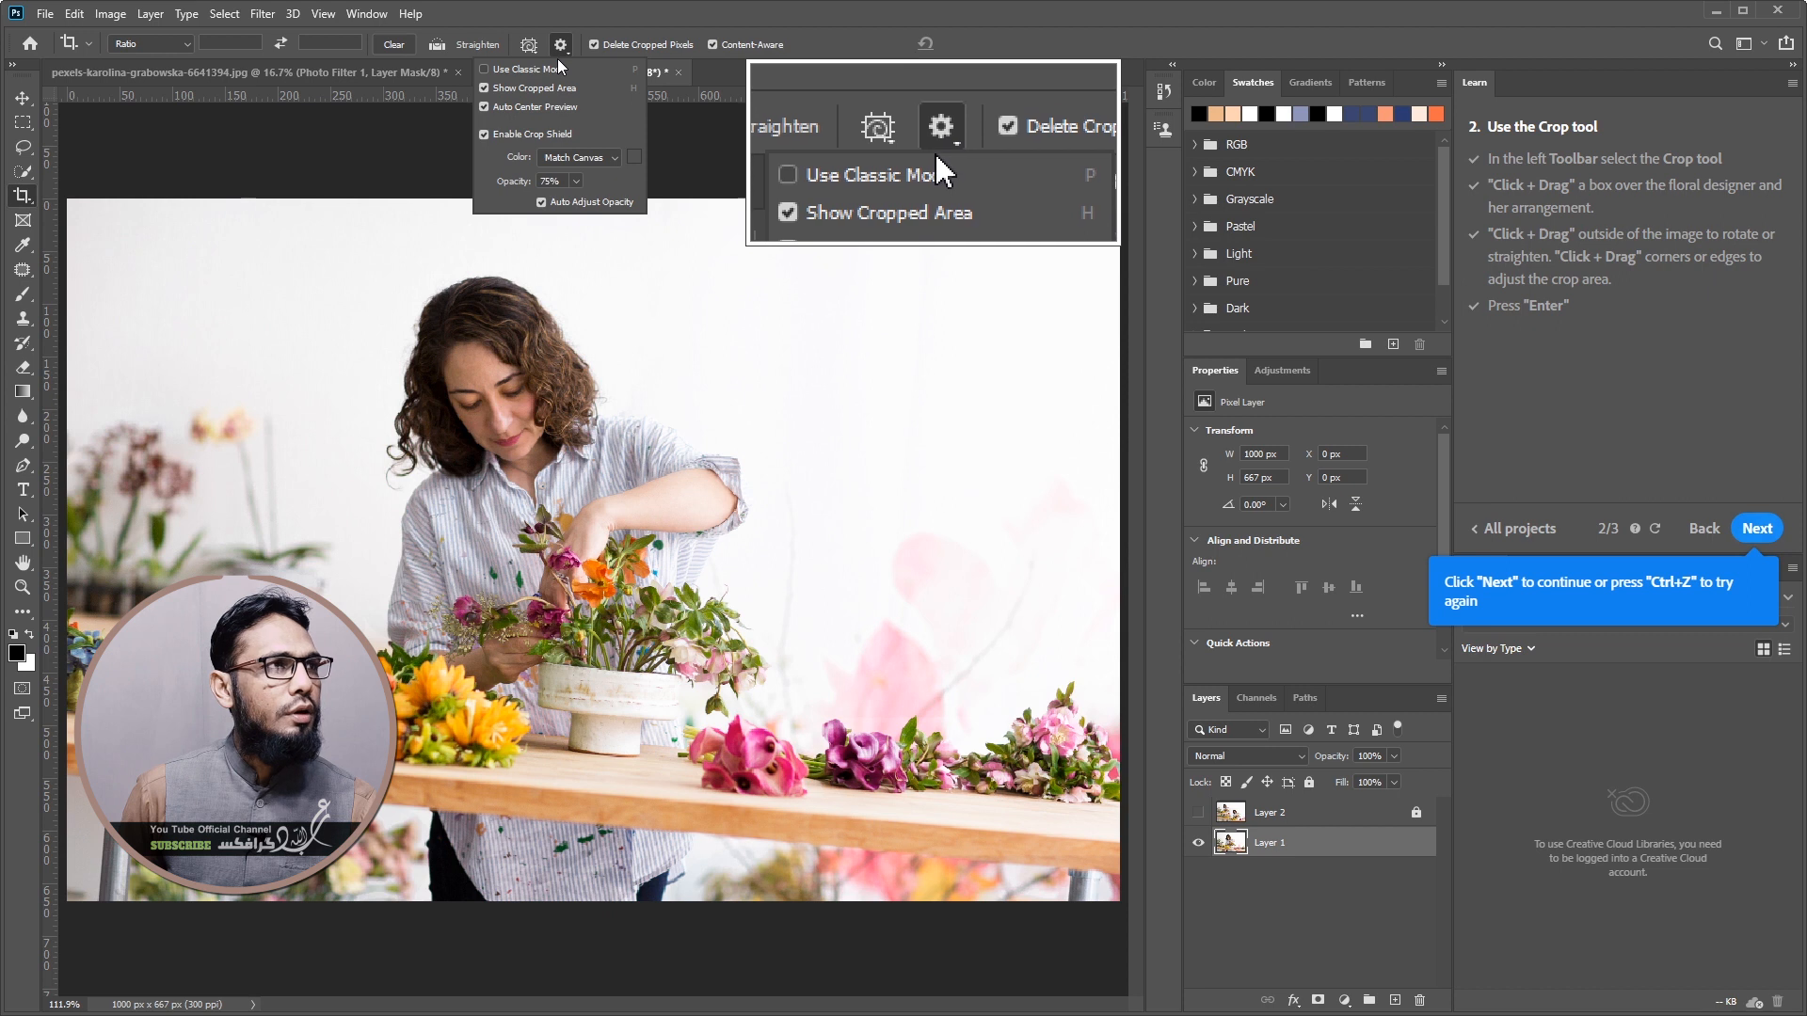
click(553, 72)
click(552, 72)
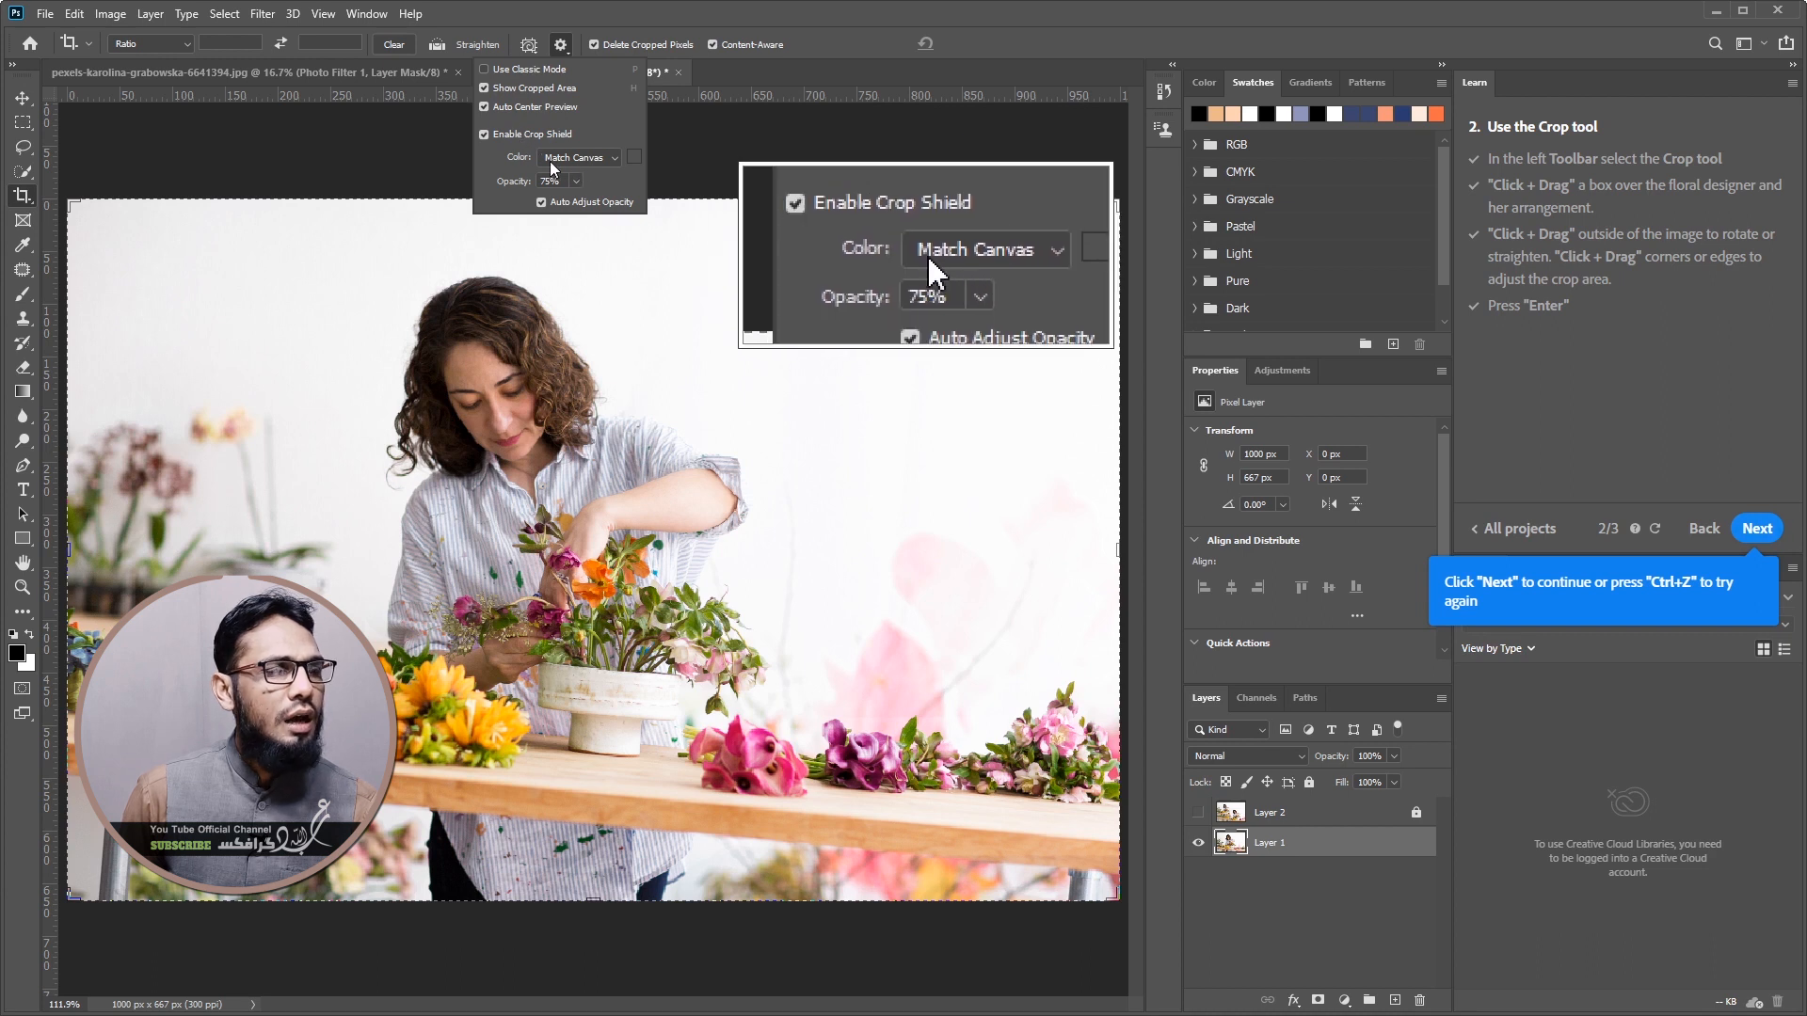
click(611, 160)
click(613, 167)
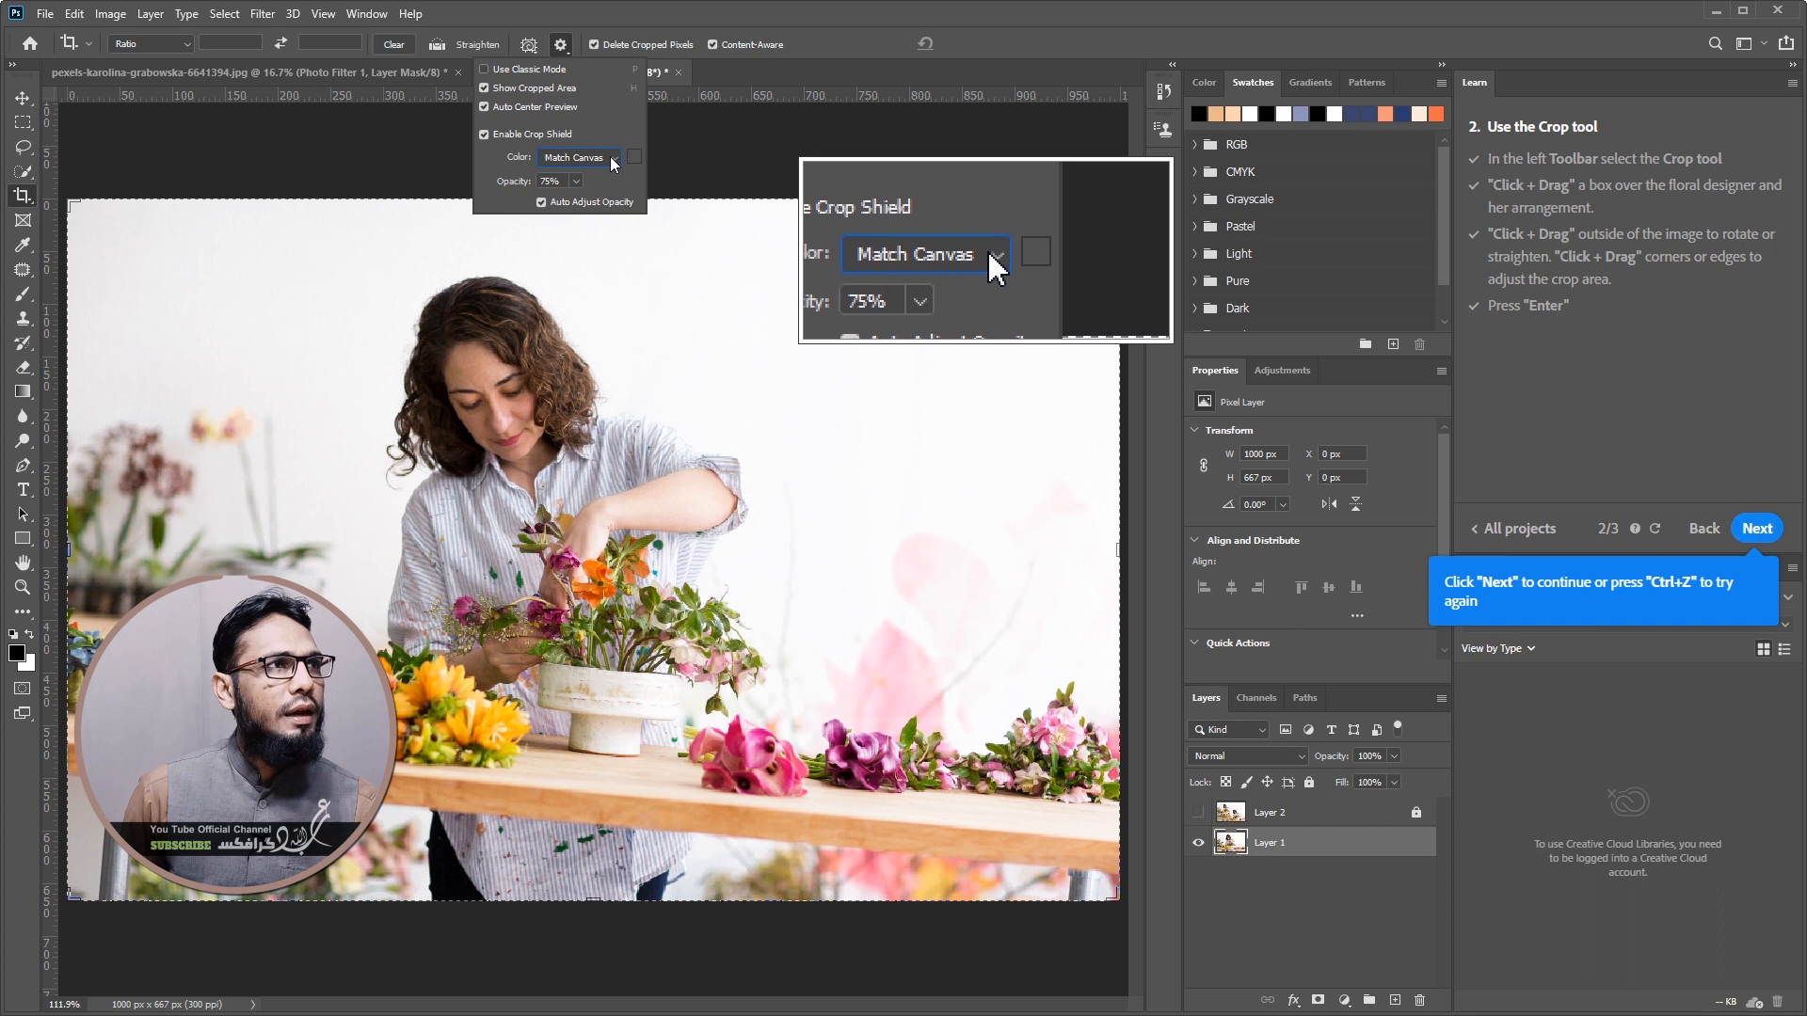
Turn the Delete Cropped Pixels option off and back on
click(664, 47)
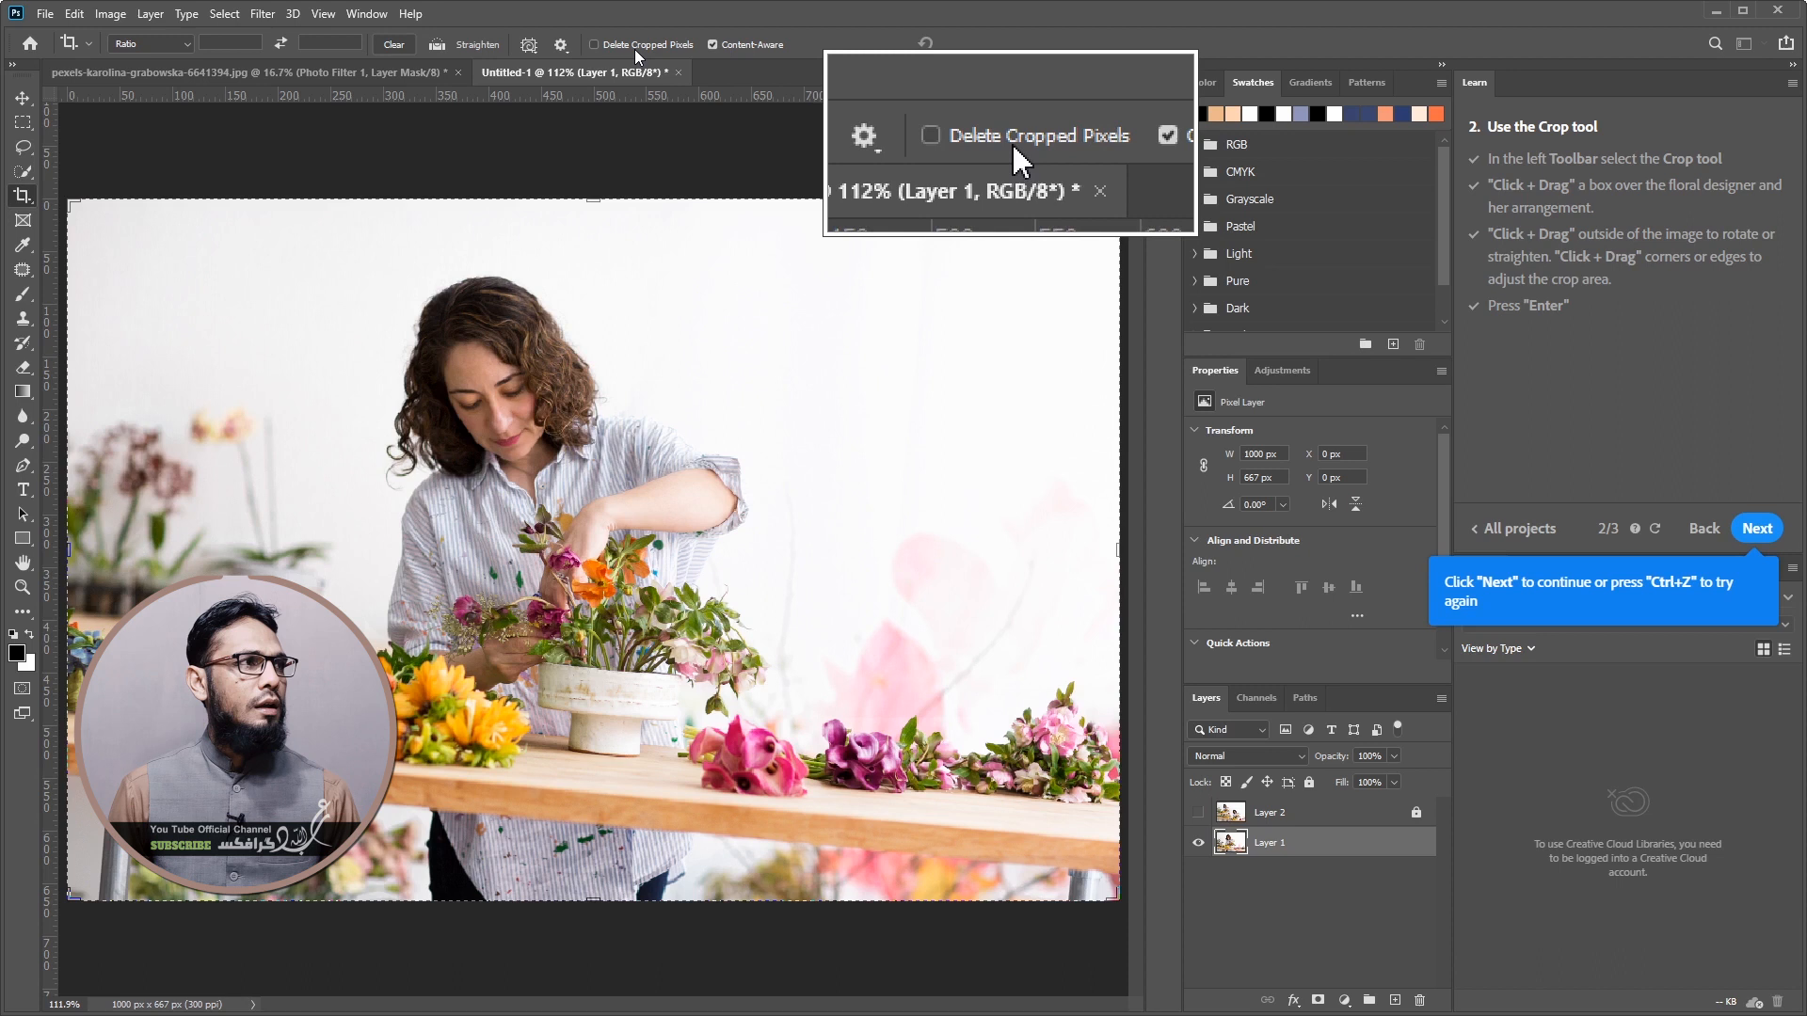
click(636, 45)
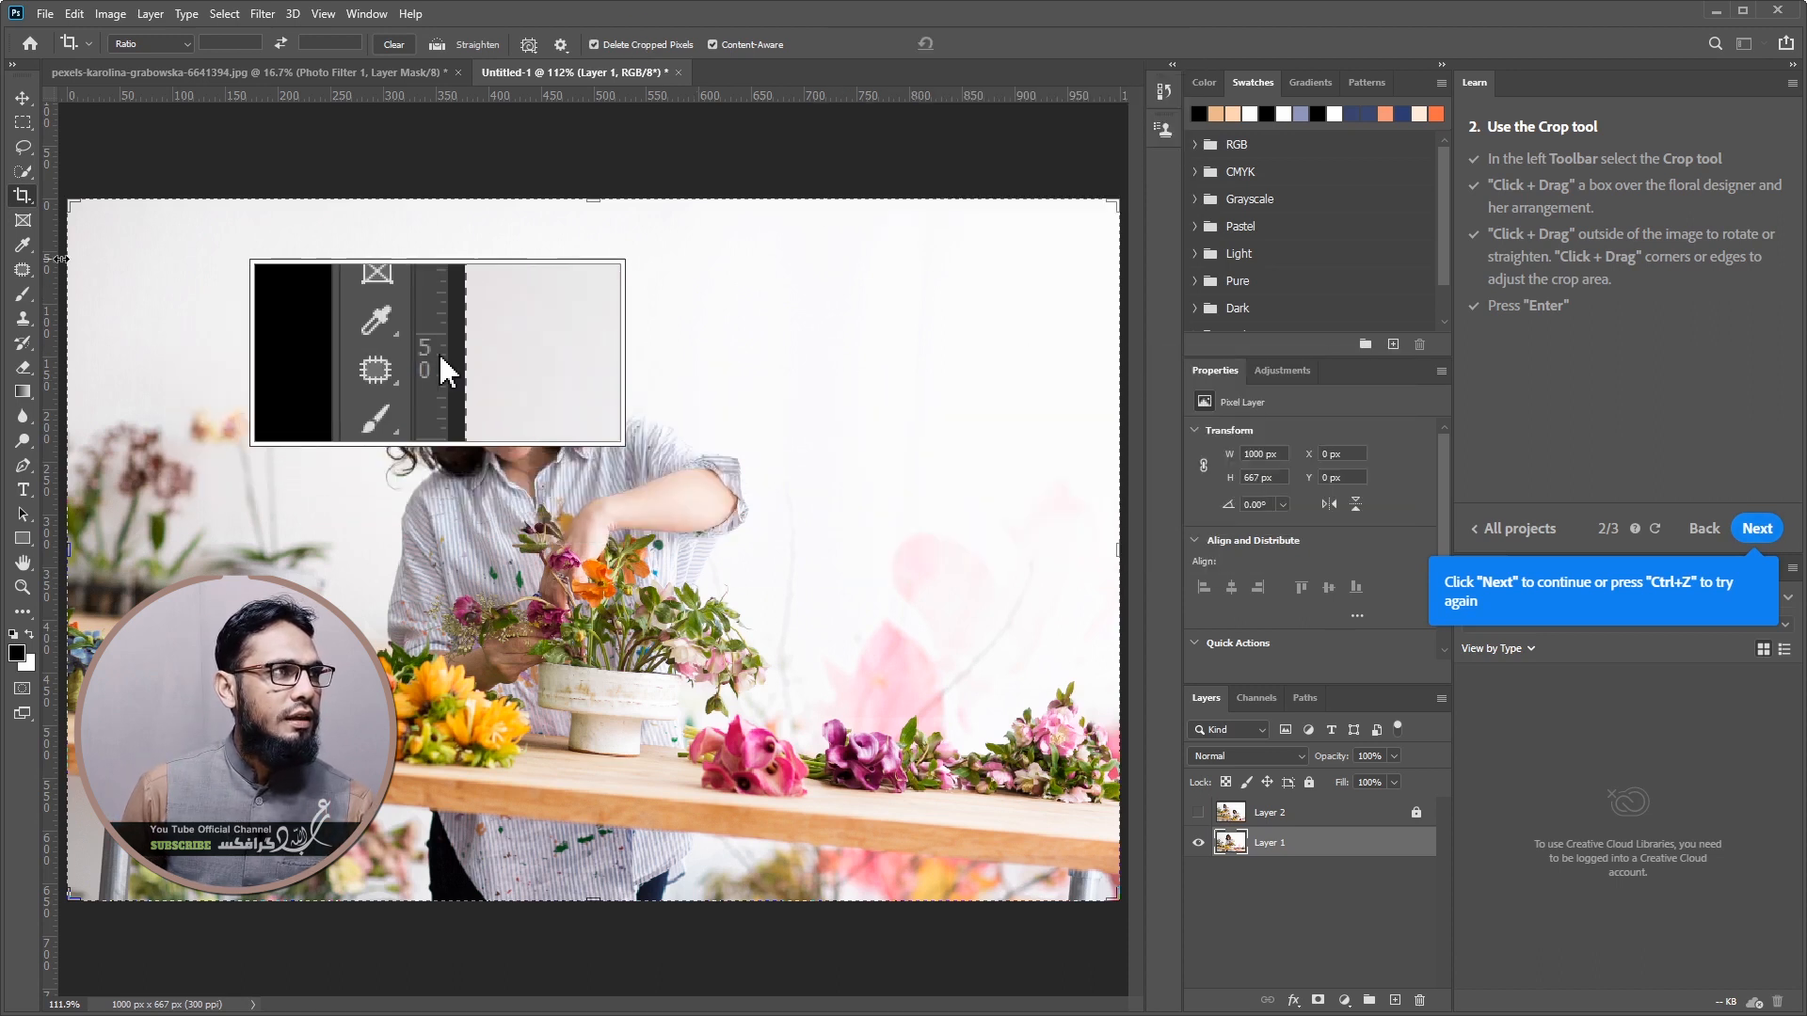
Try cropping in from the photo's upper-left corner with the overlay set to Grid, and undo the crop
drag(73, 204, 223, 254)
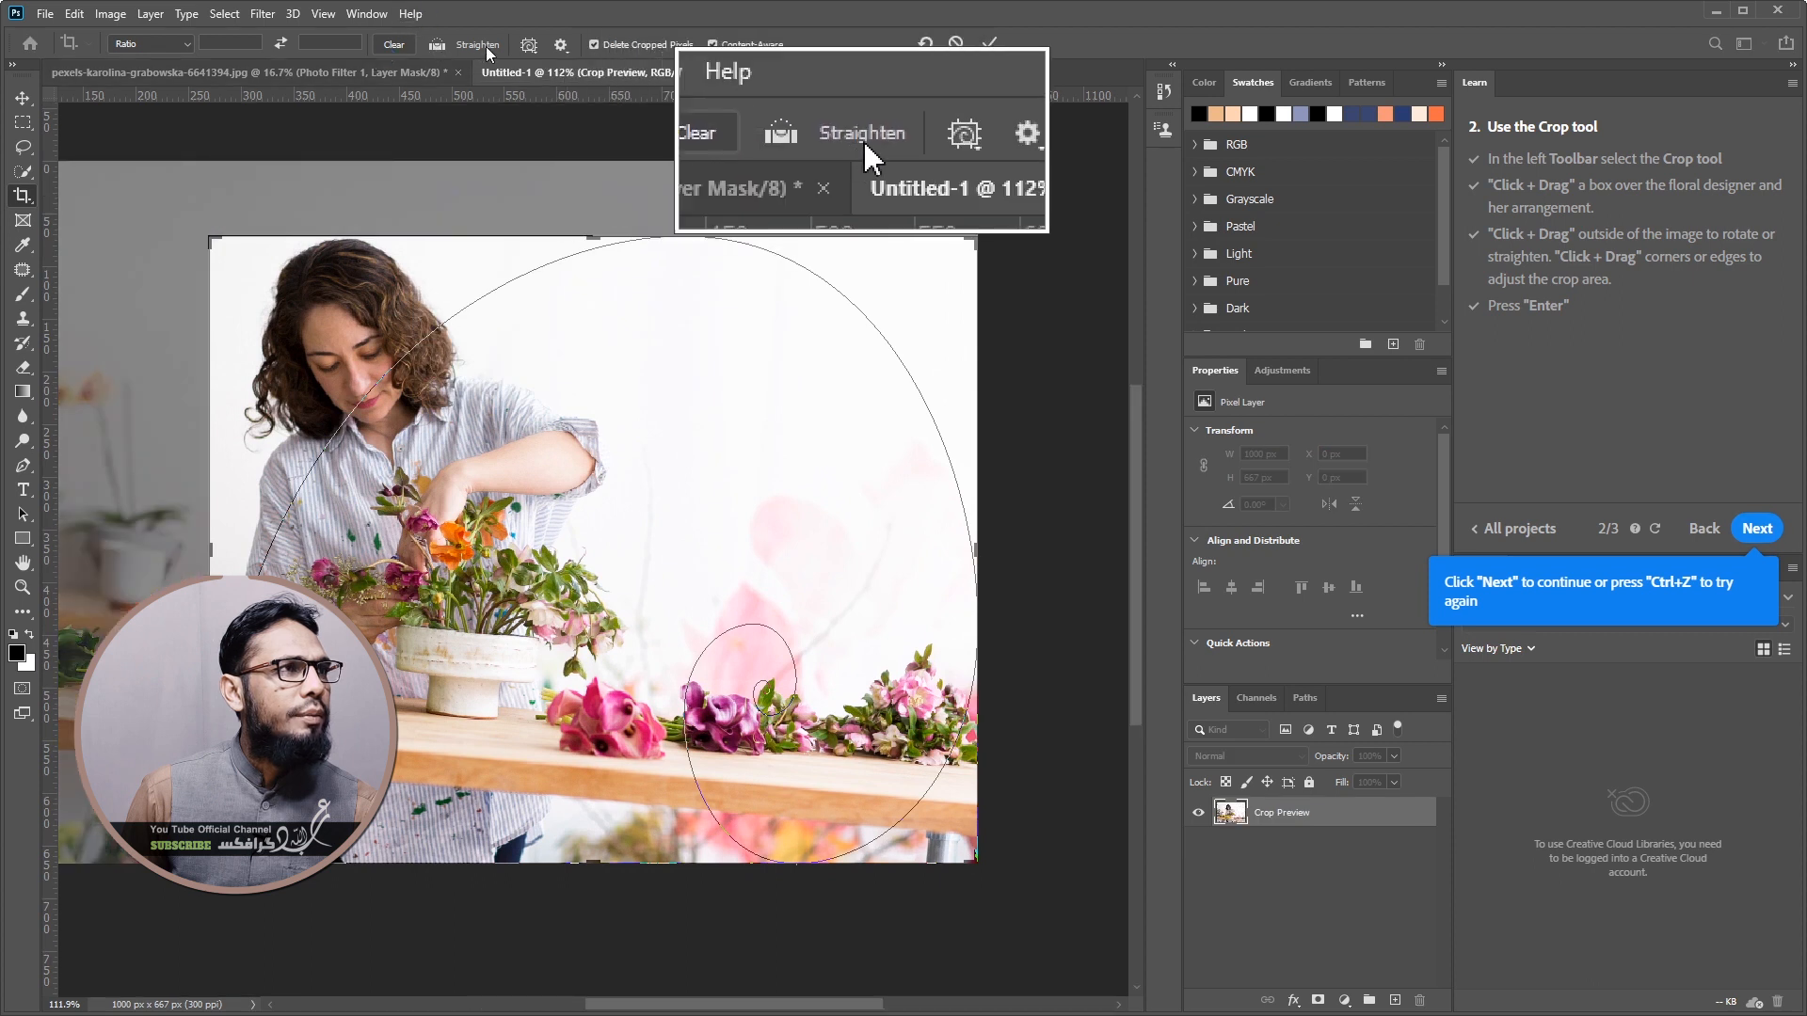
click(533, 47)
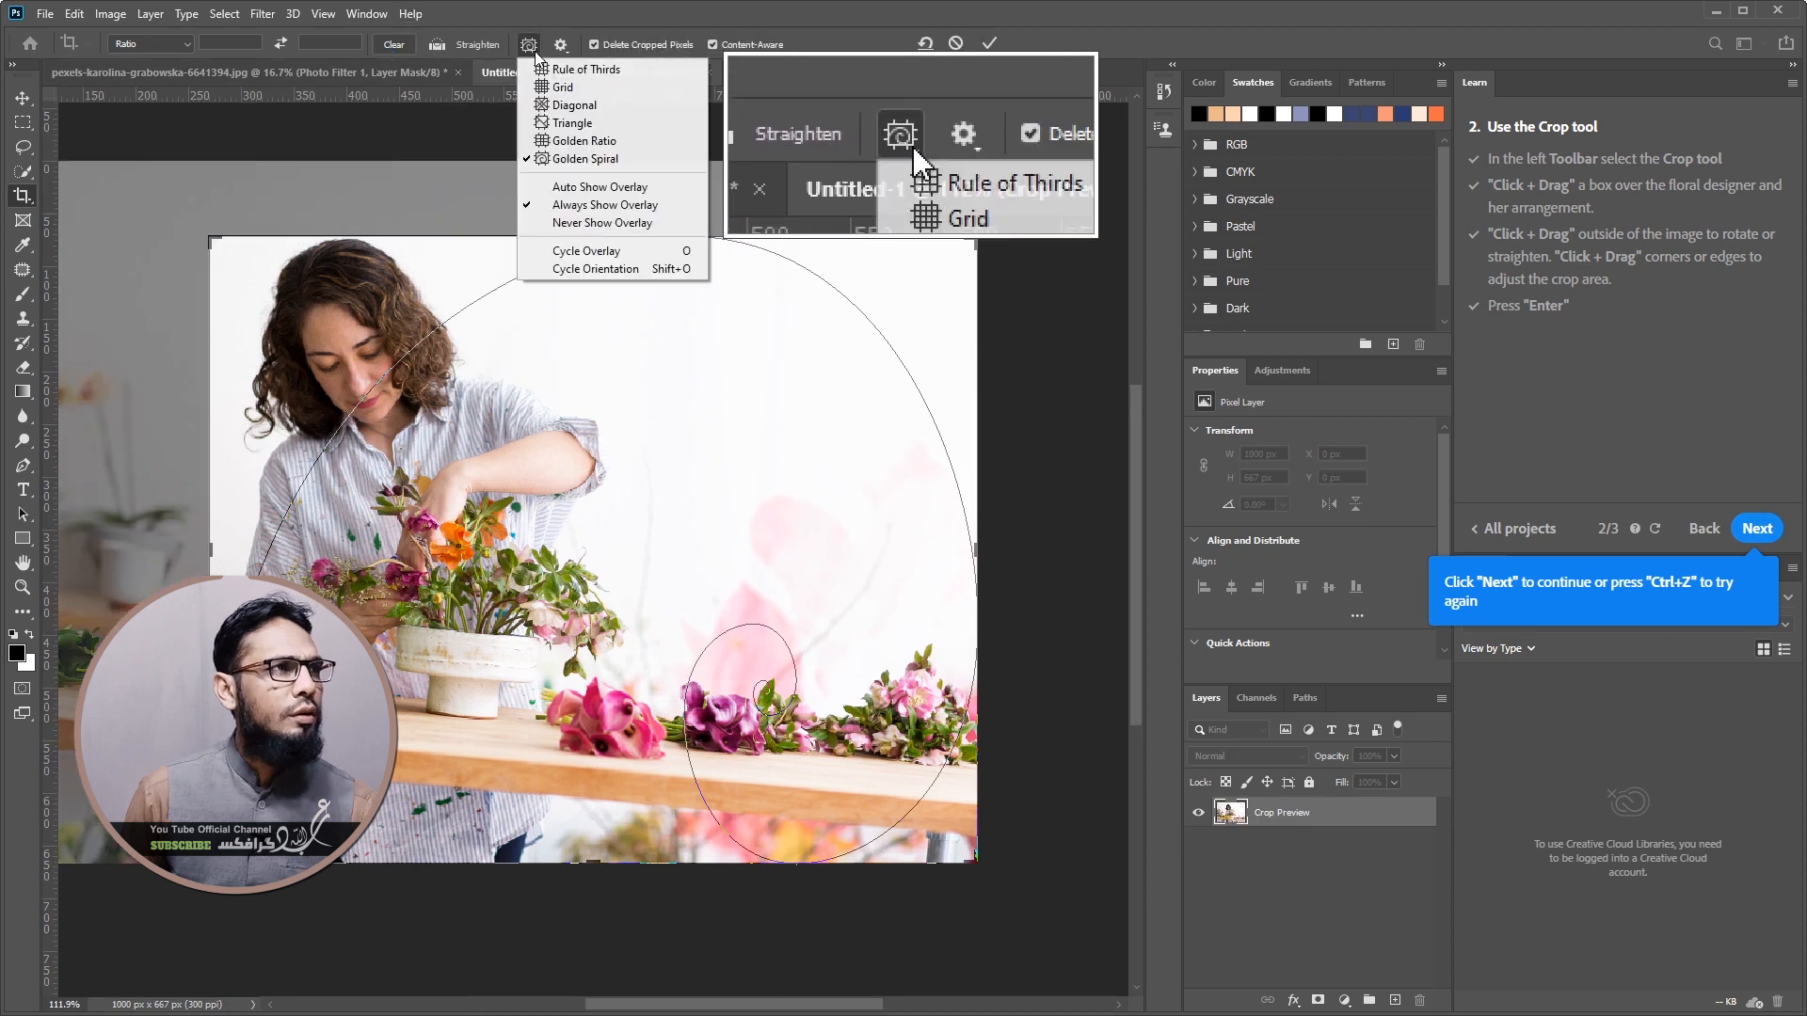
click(593, 88)
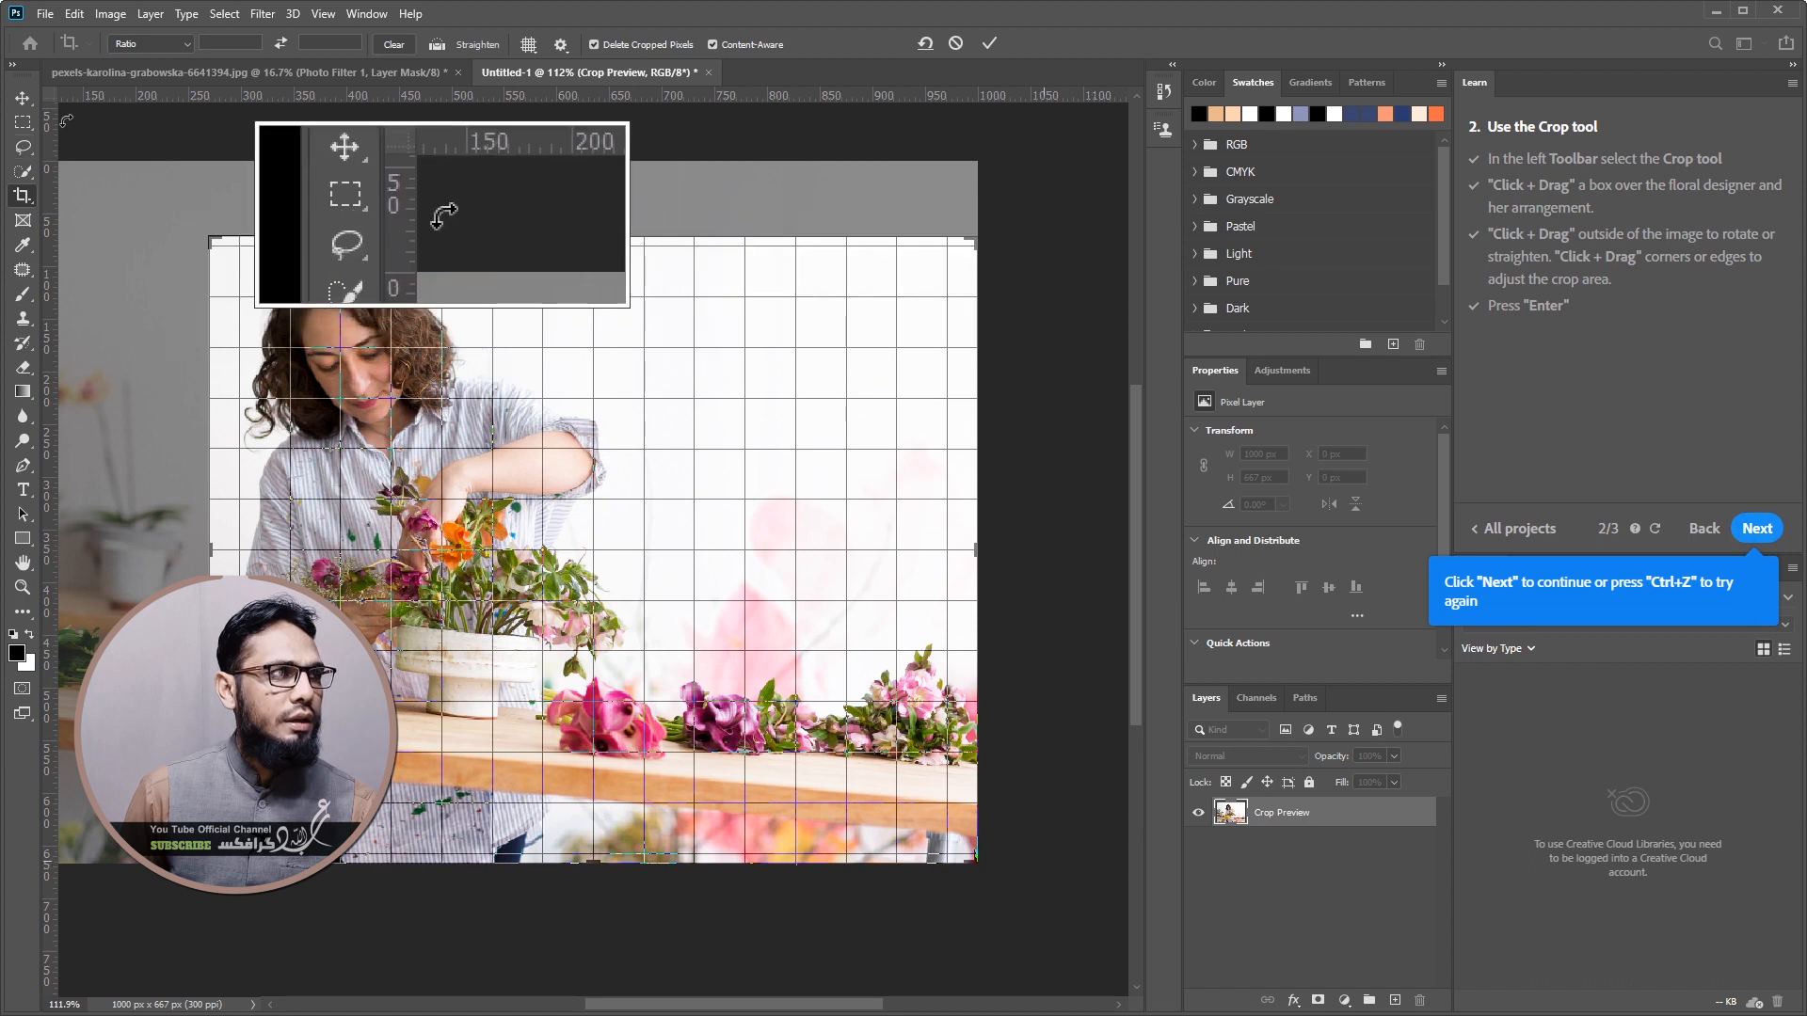
key(ctrl+z)
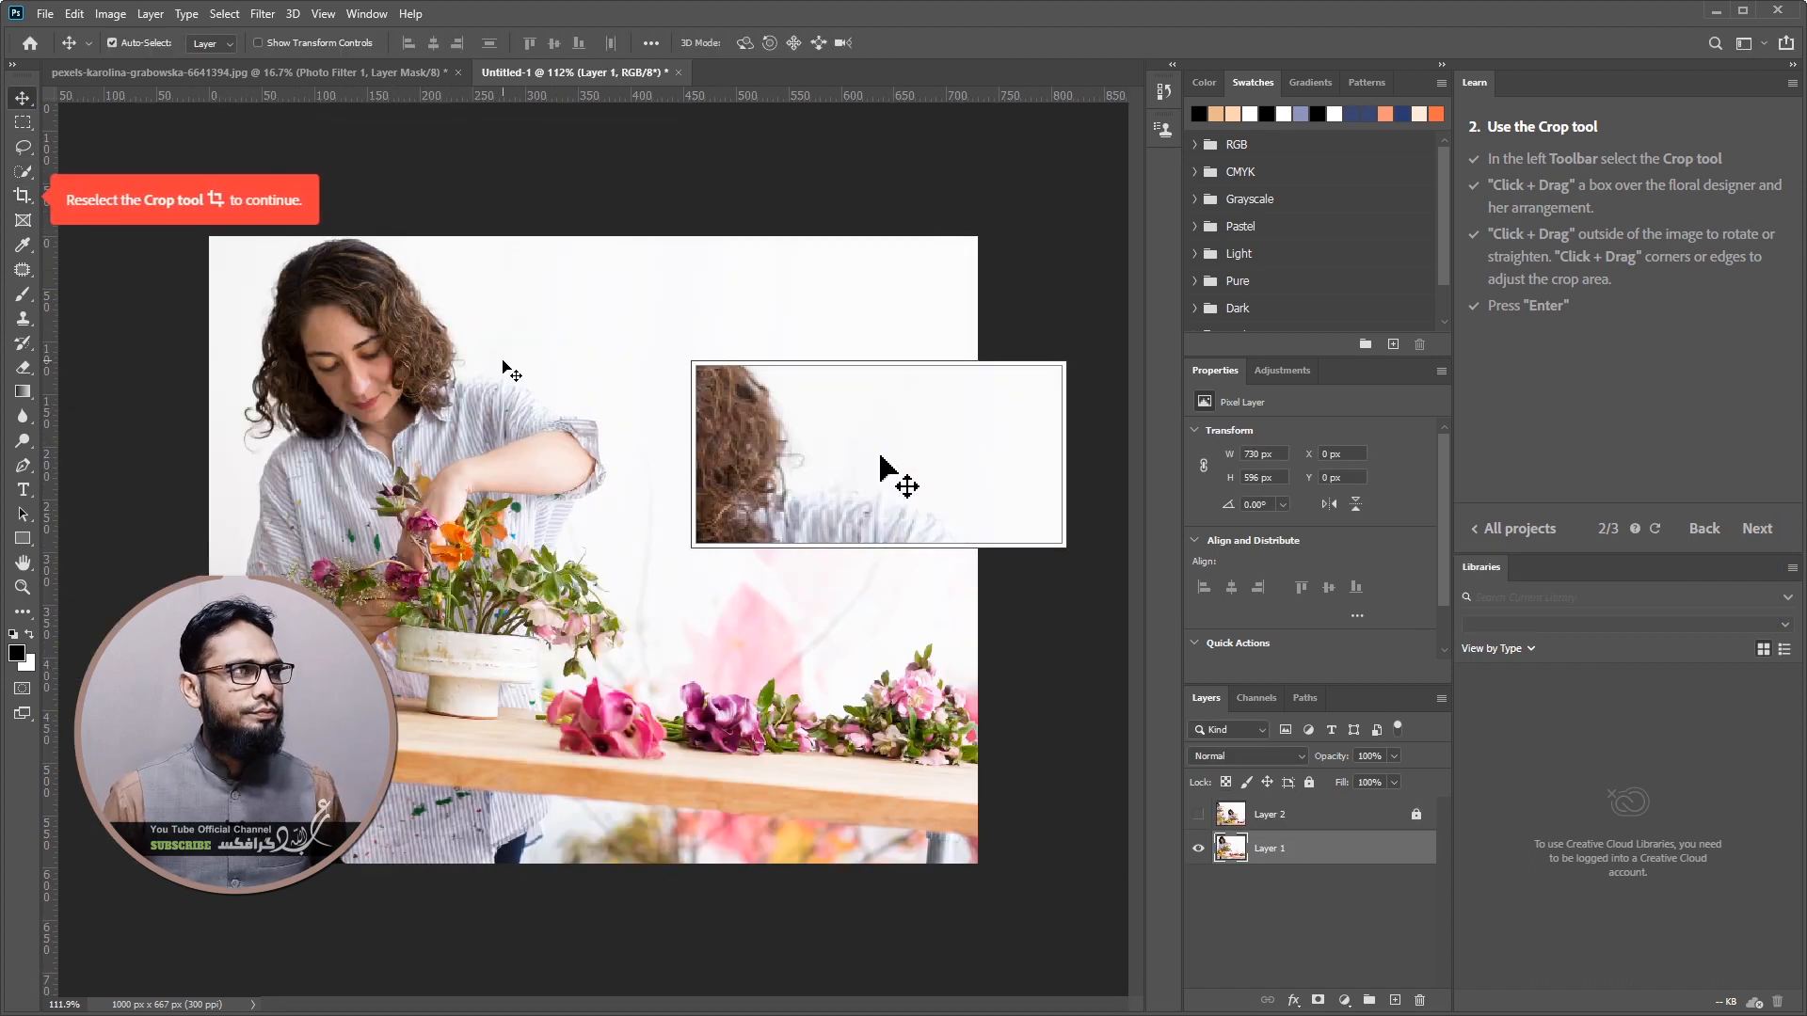
key(ctrl+z)
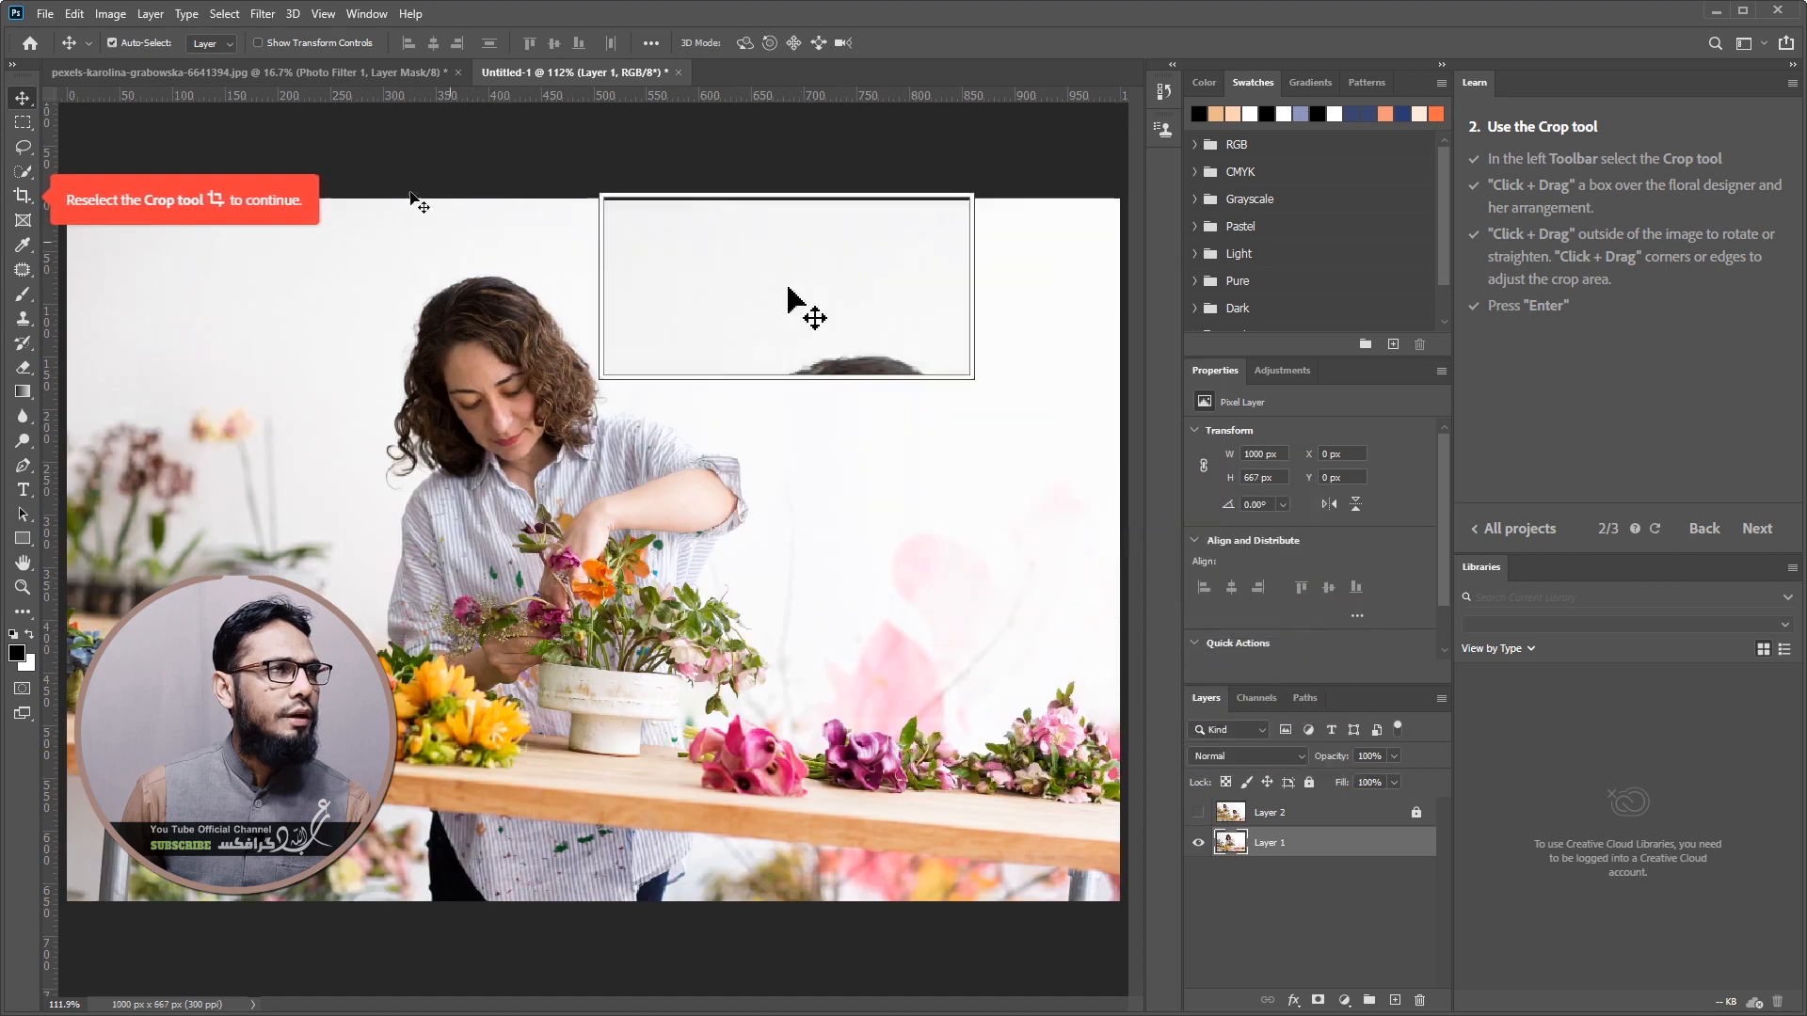
Turn off Delete Cropped Pixels while cropping to the woman and flowers at about 449 px wide, and undo the crop
click(22, 195)
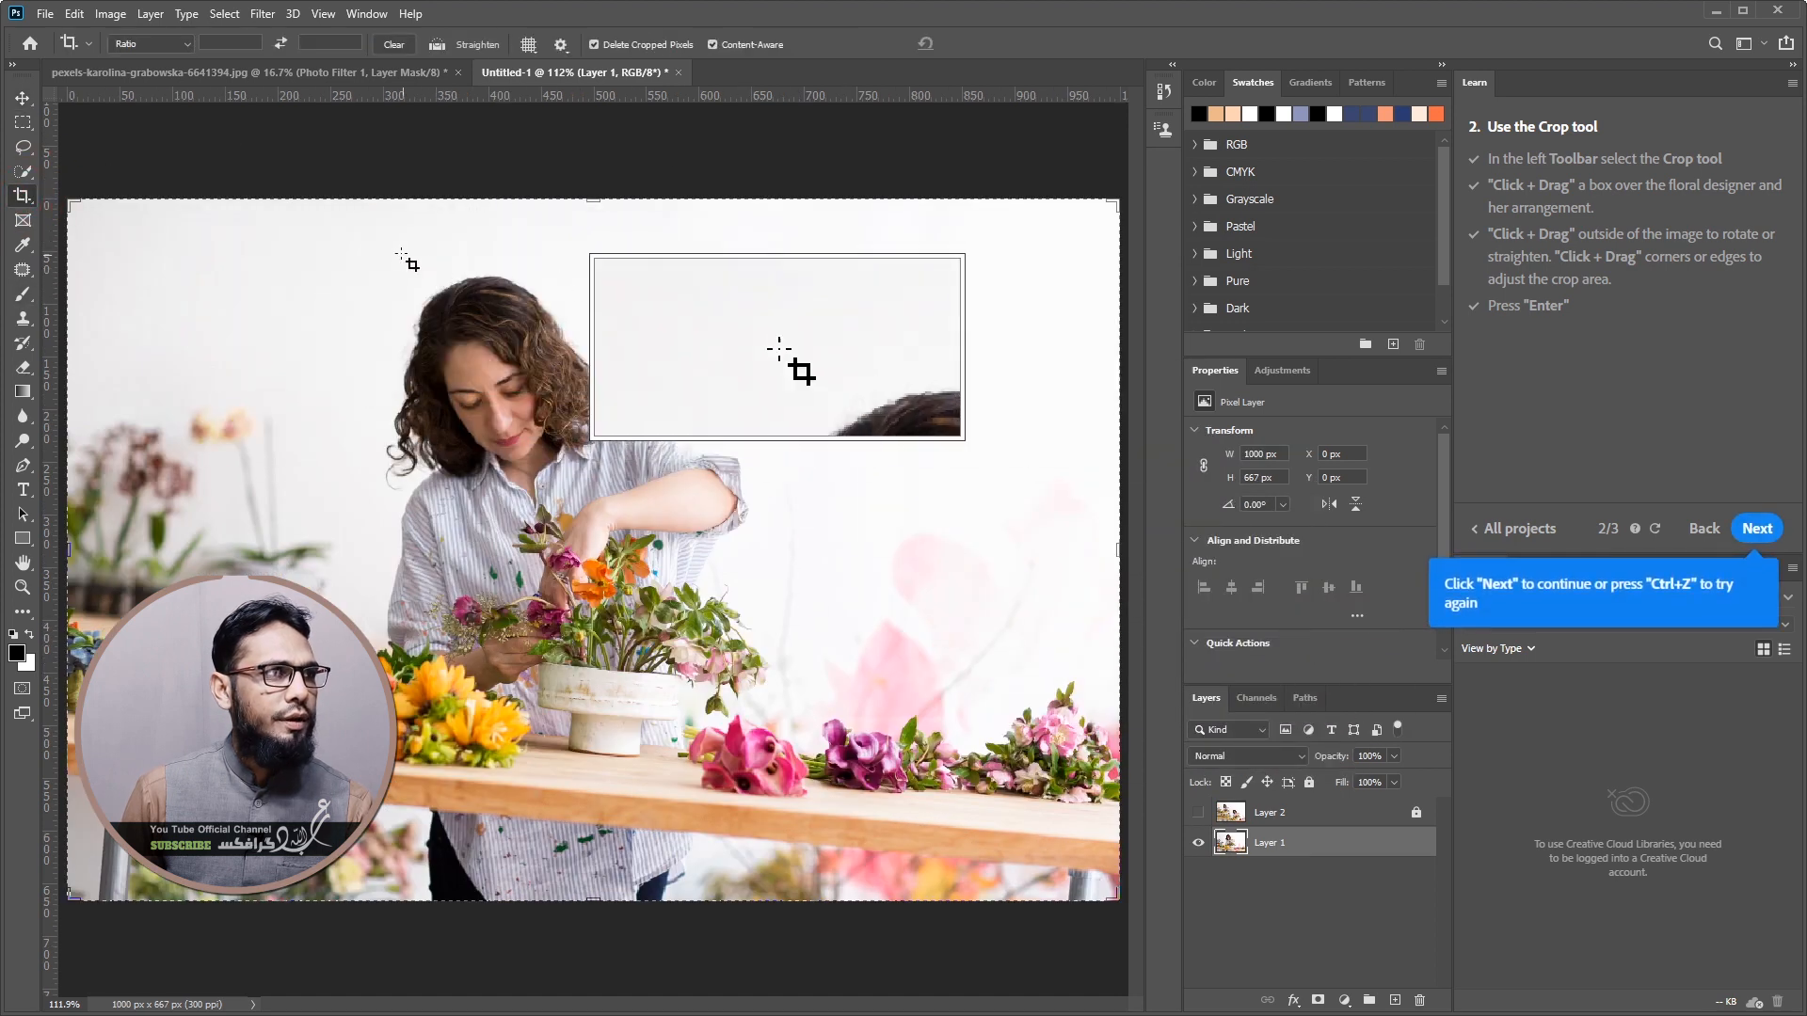
drag(303, 243, 783, 762)
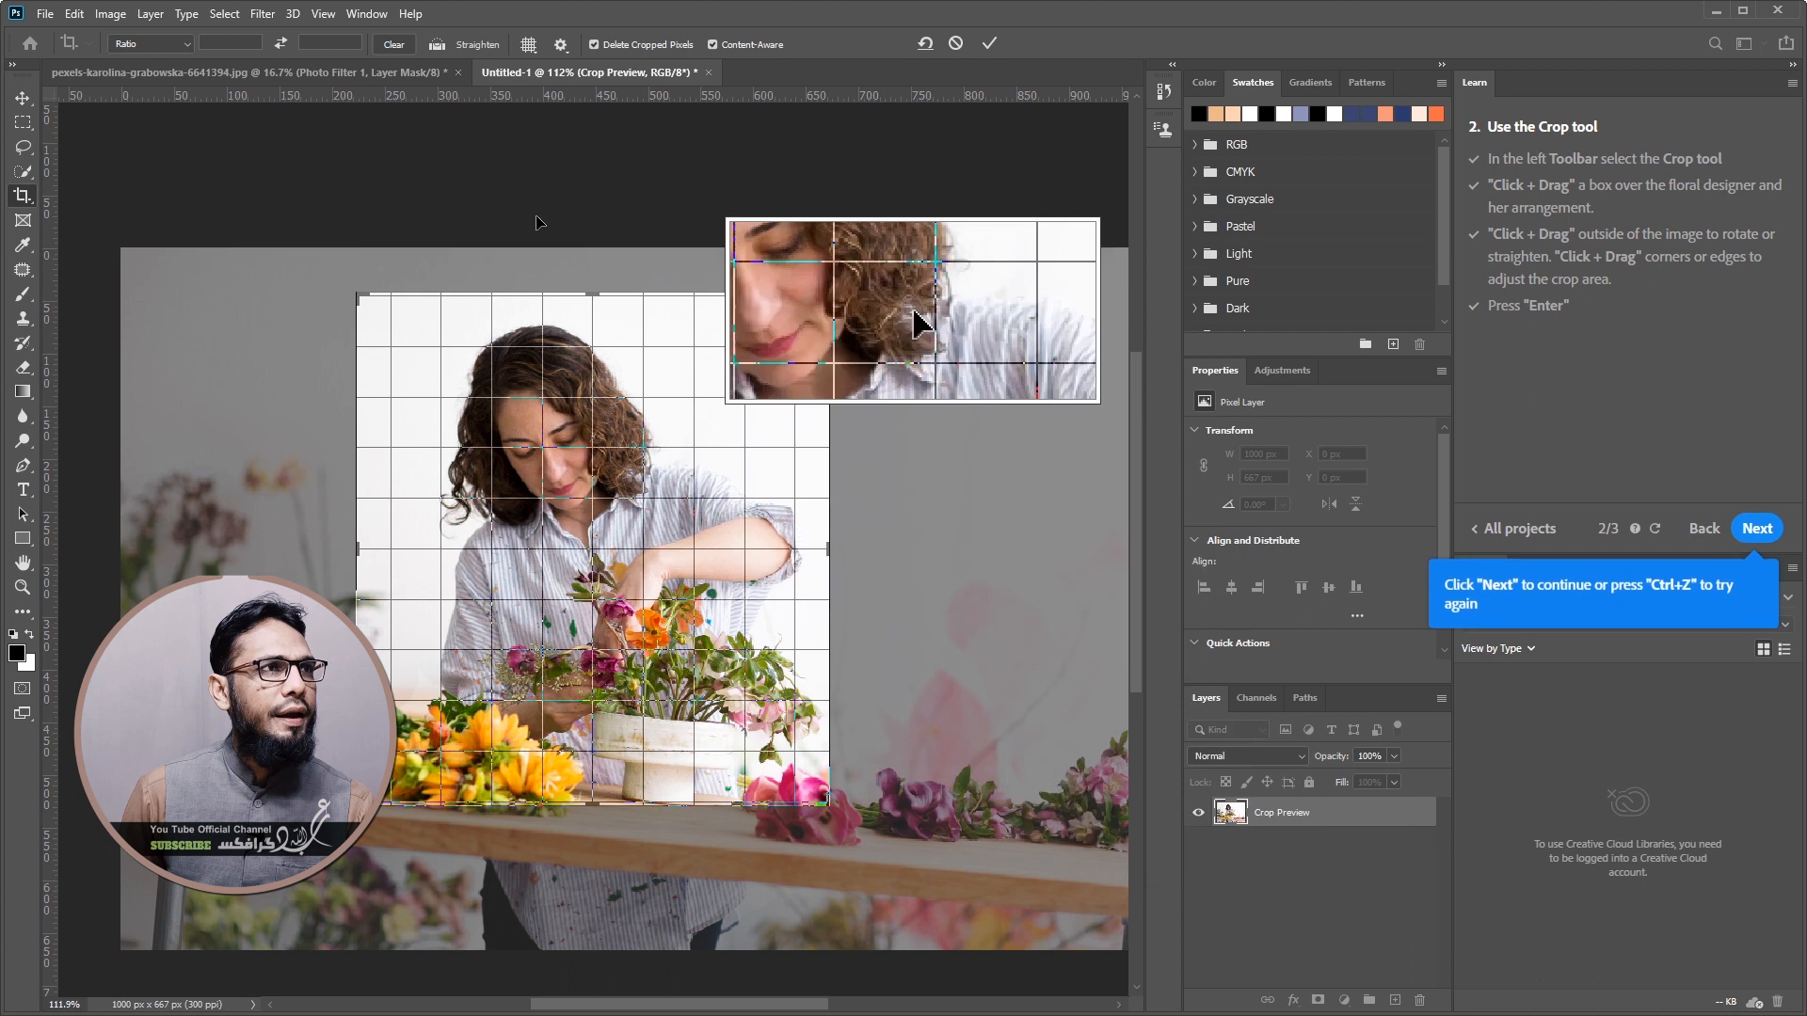
click(595, 43)
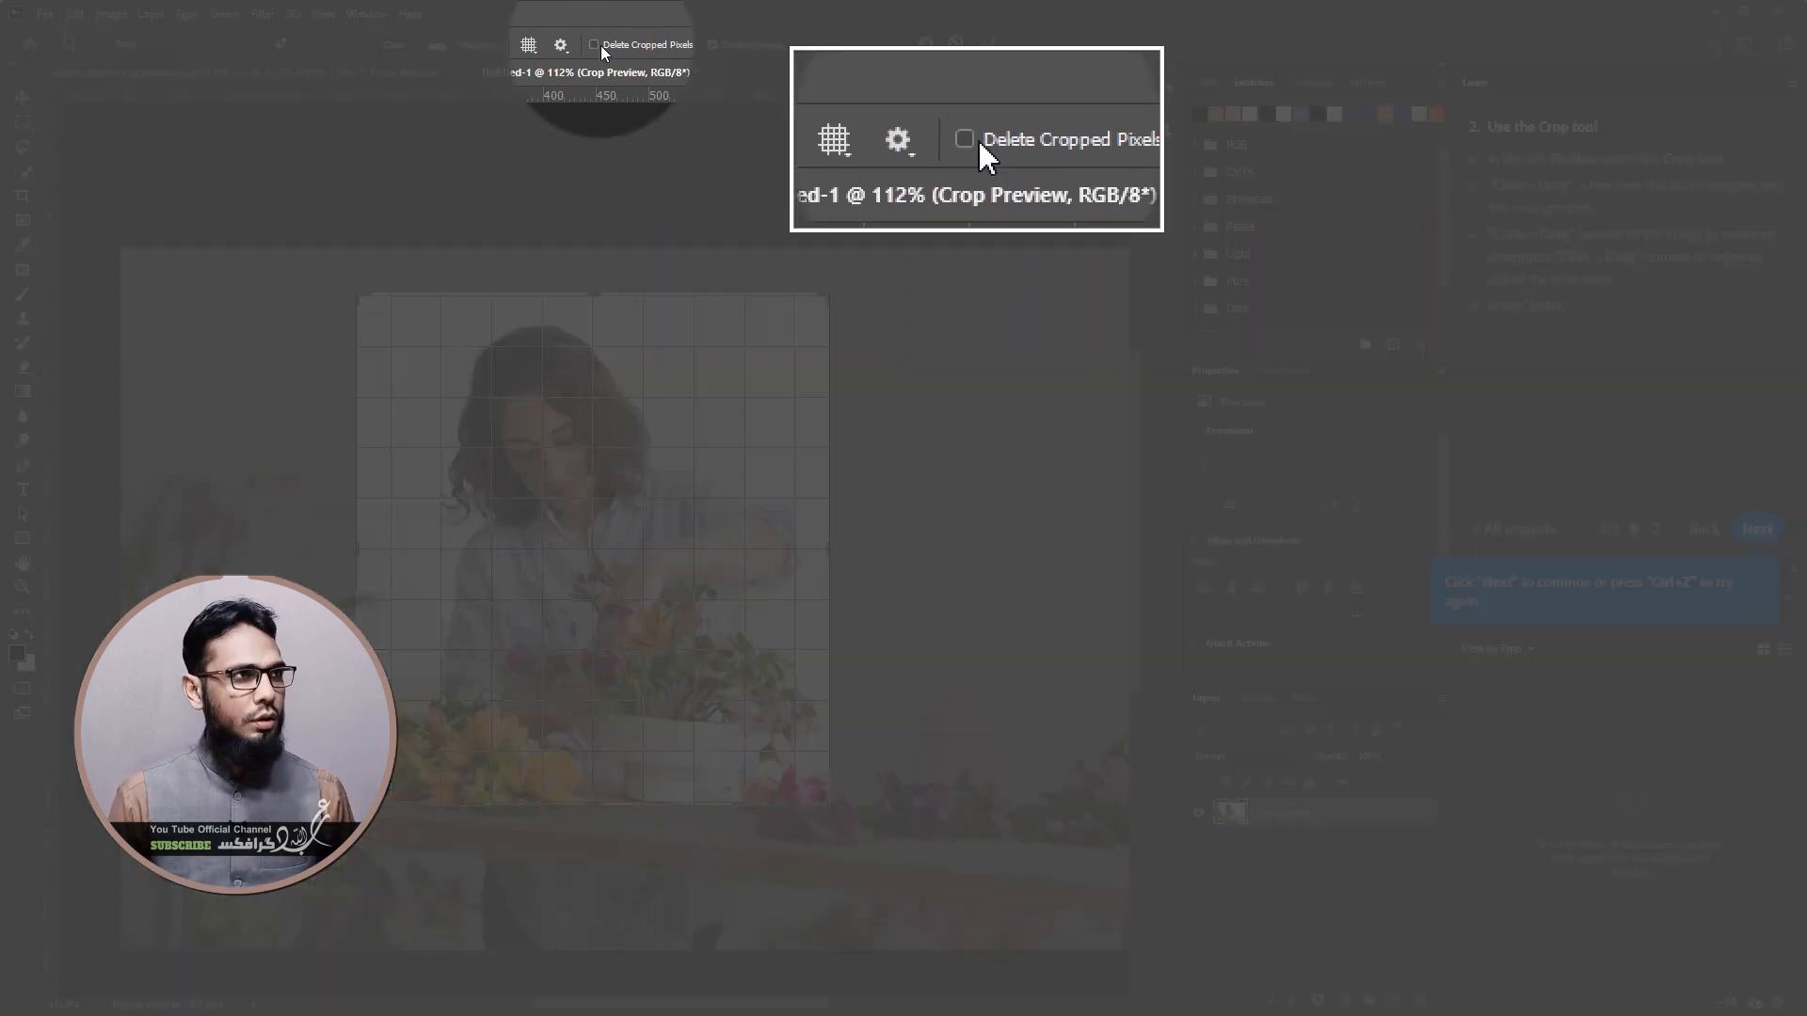
key(Return)
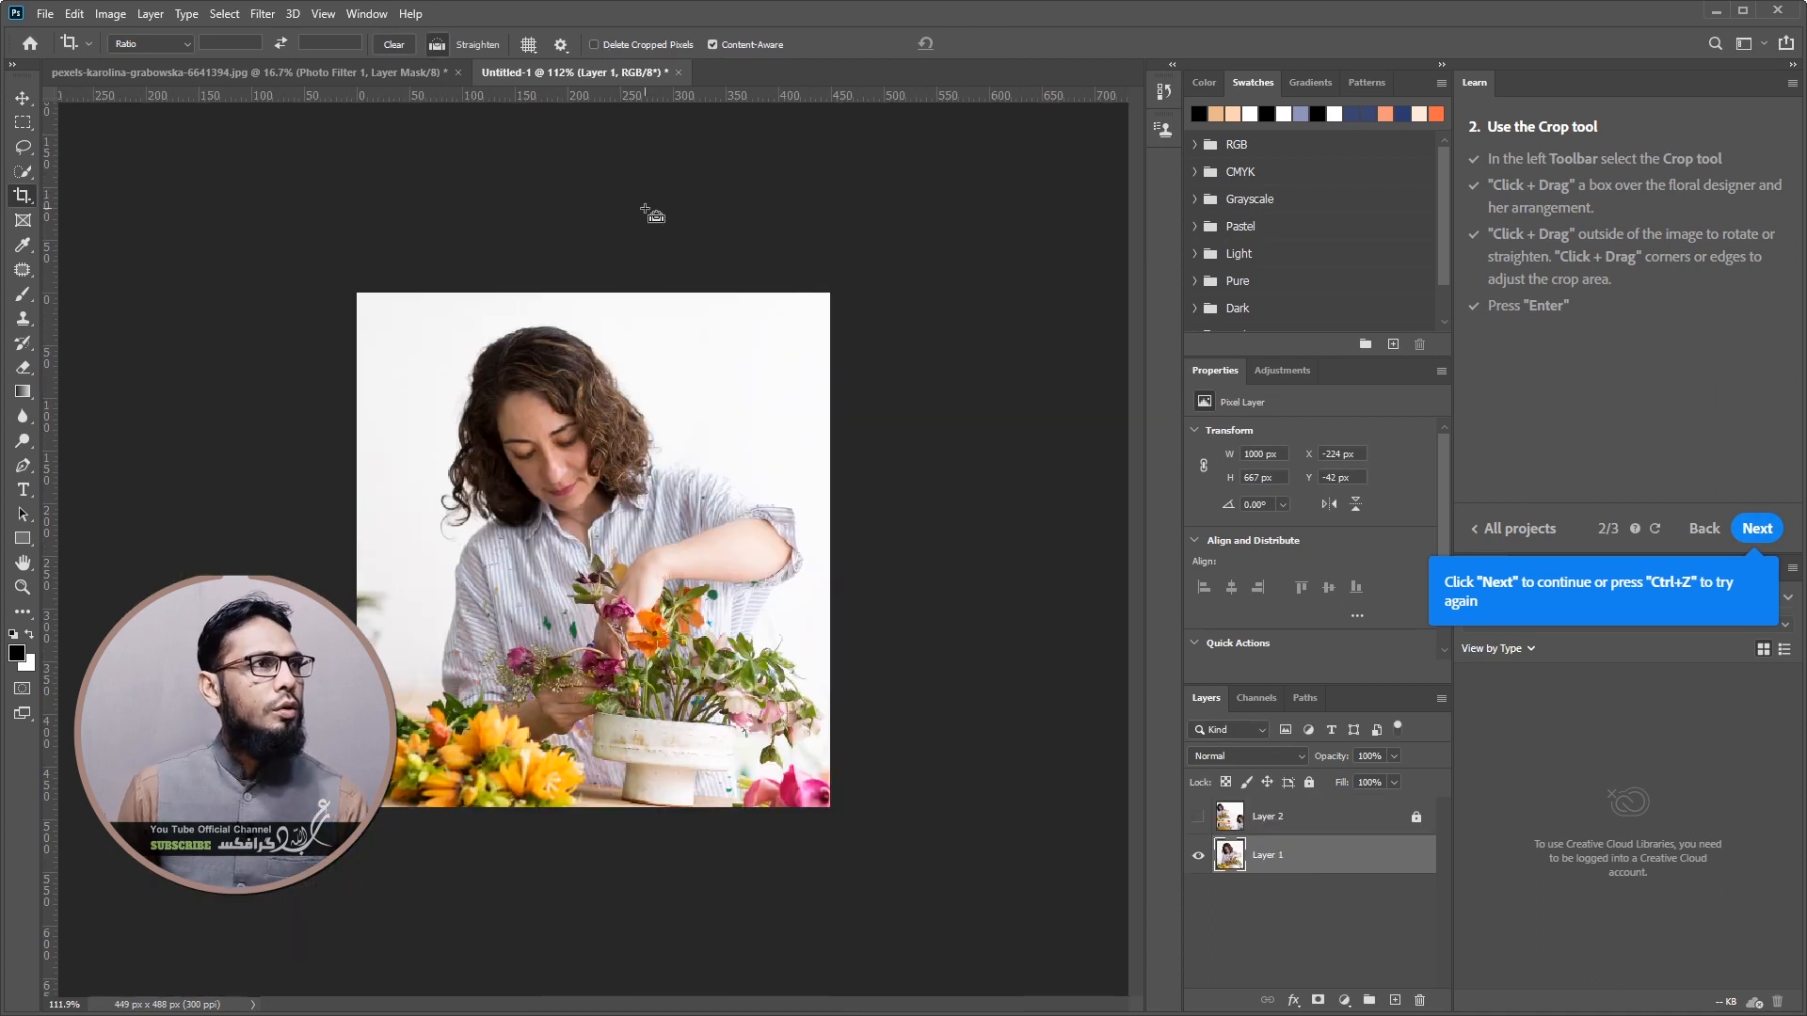
key(ctrl+z)
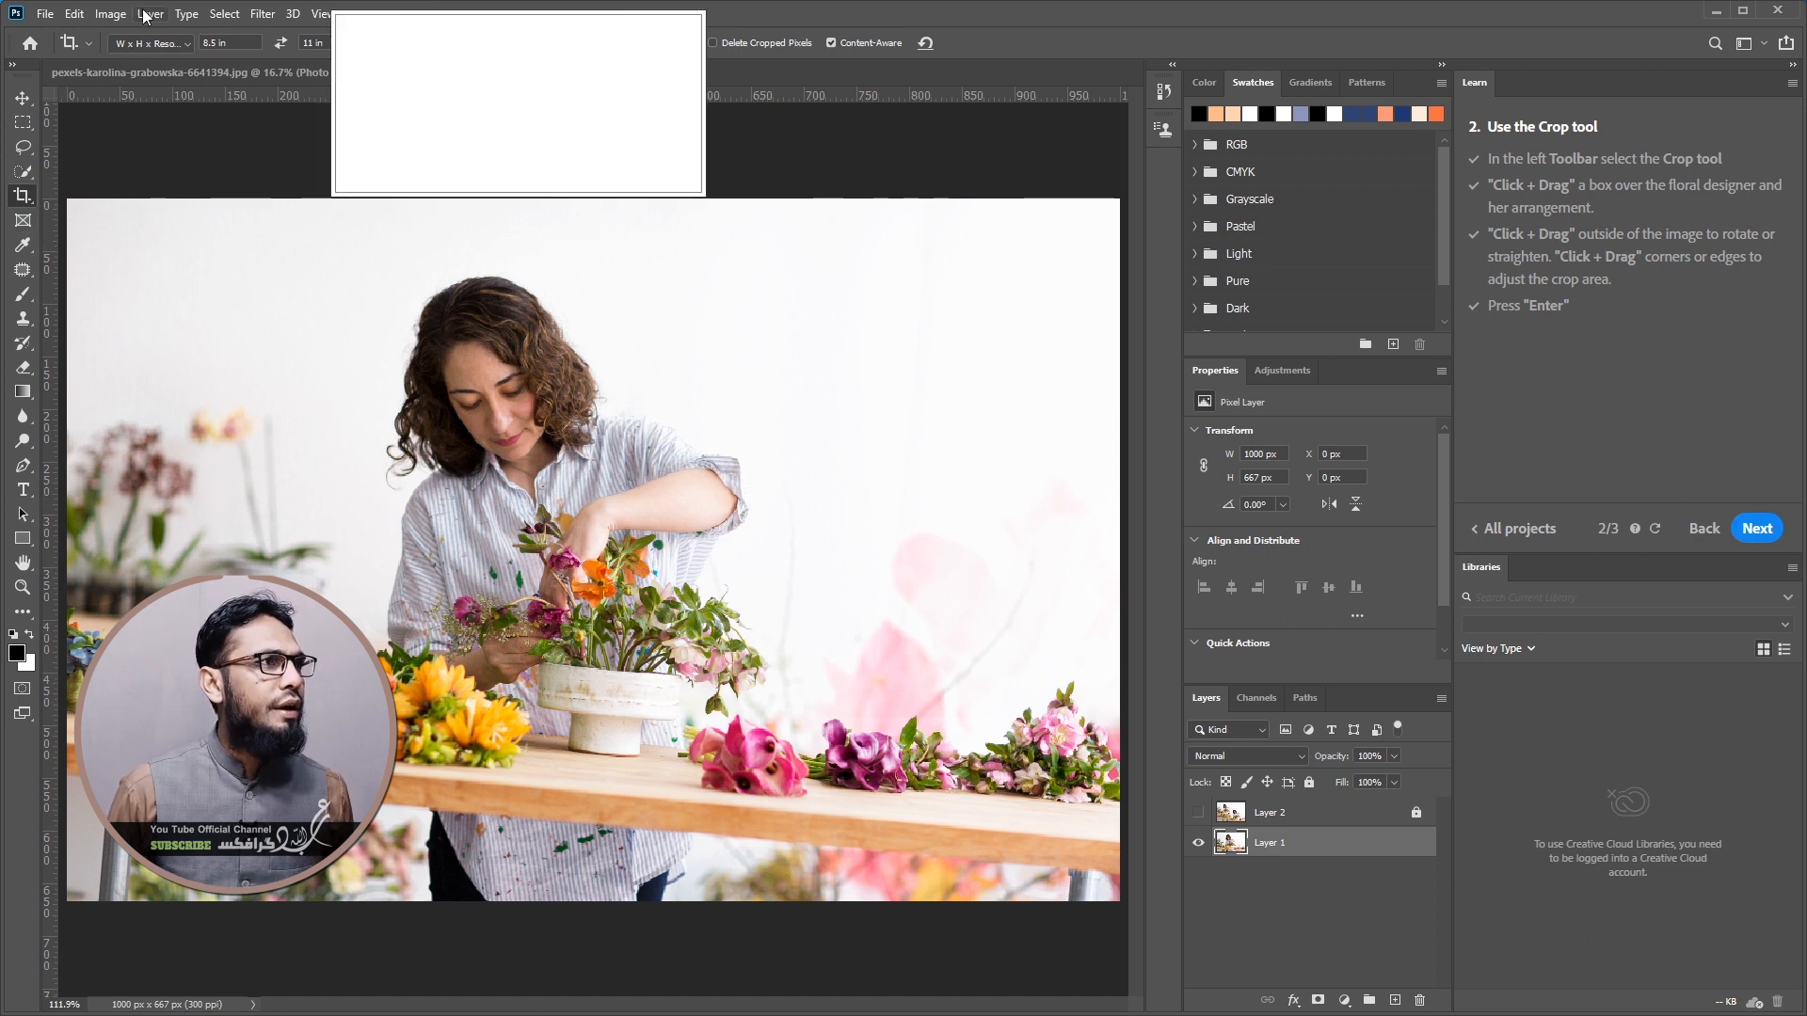
Examine the crop ratio and size presets, keeping W x H x Resolution, and leave the document open
click(185, 43)
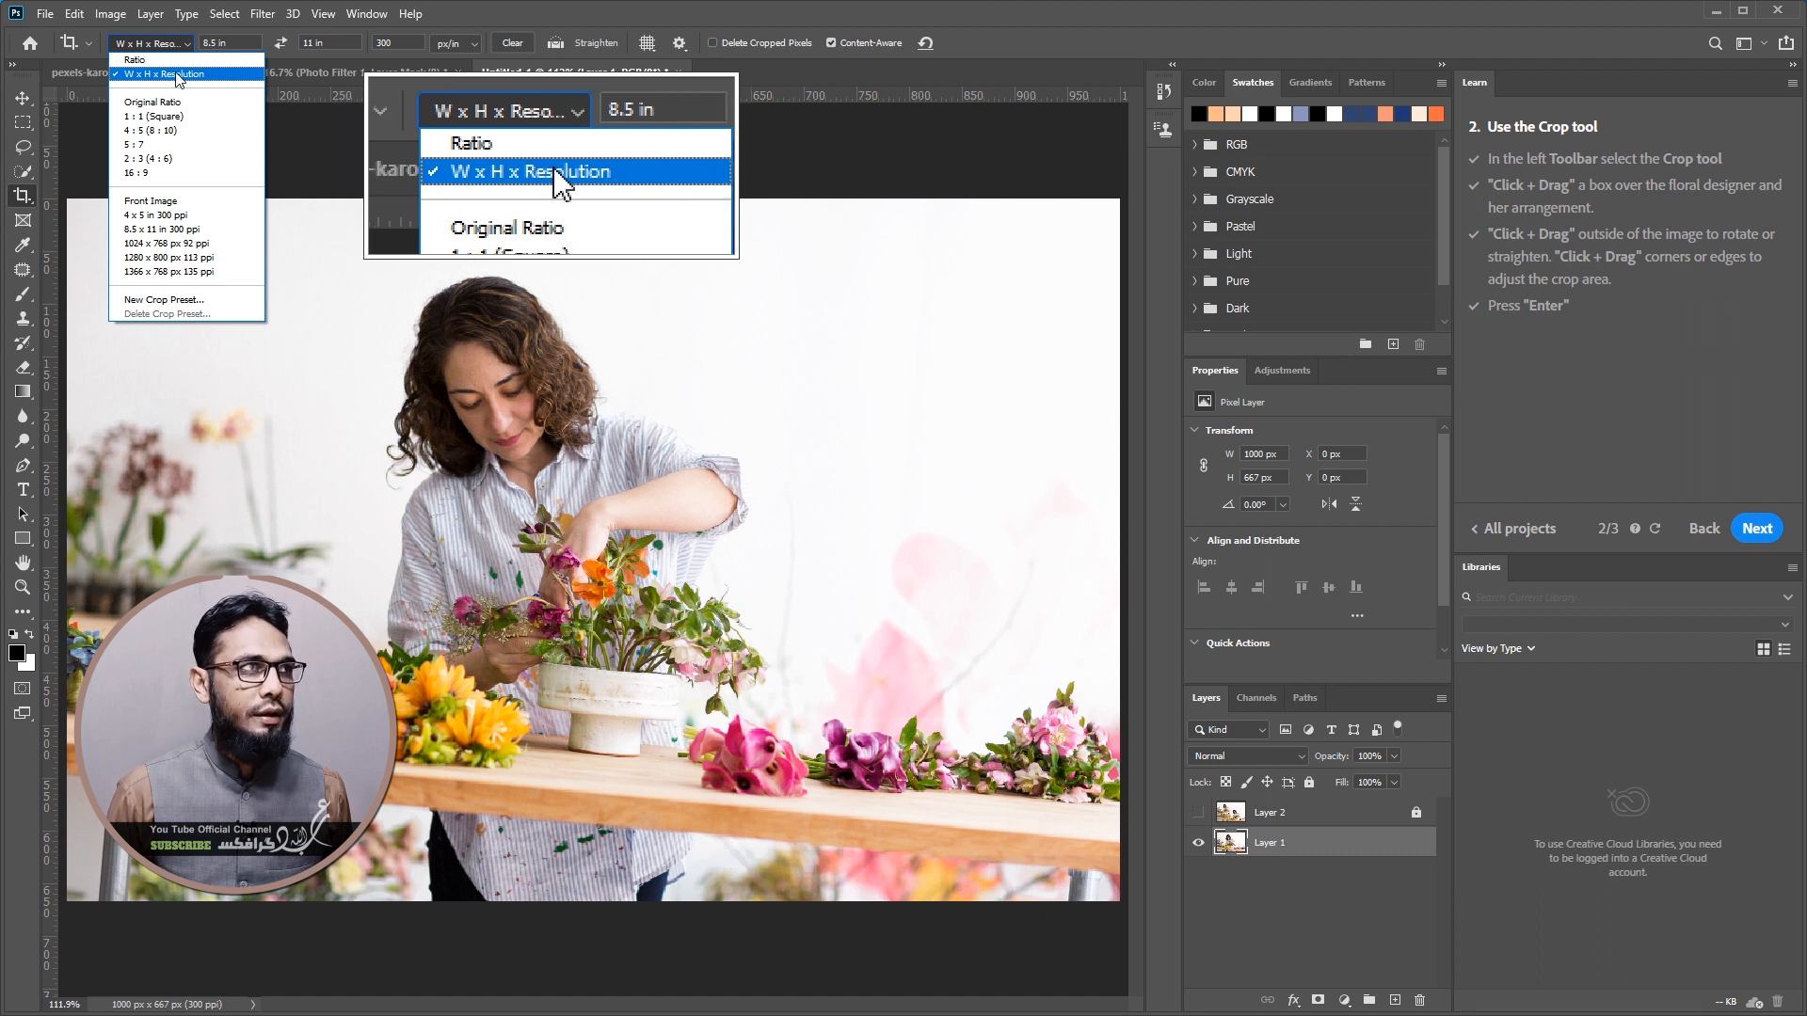
click(156, 77)
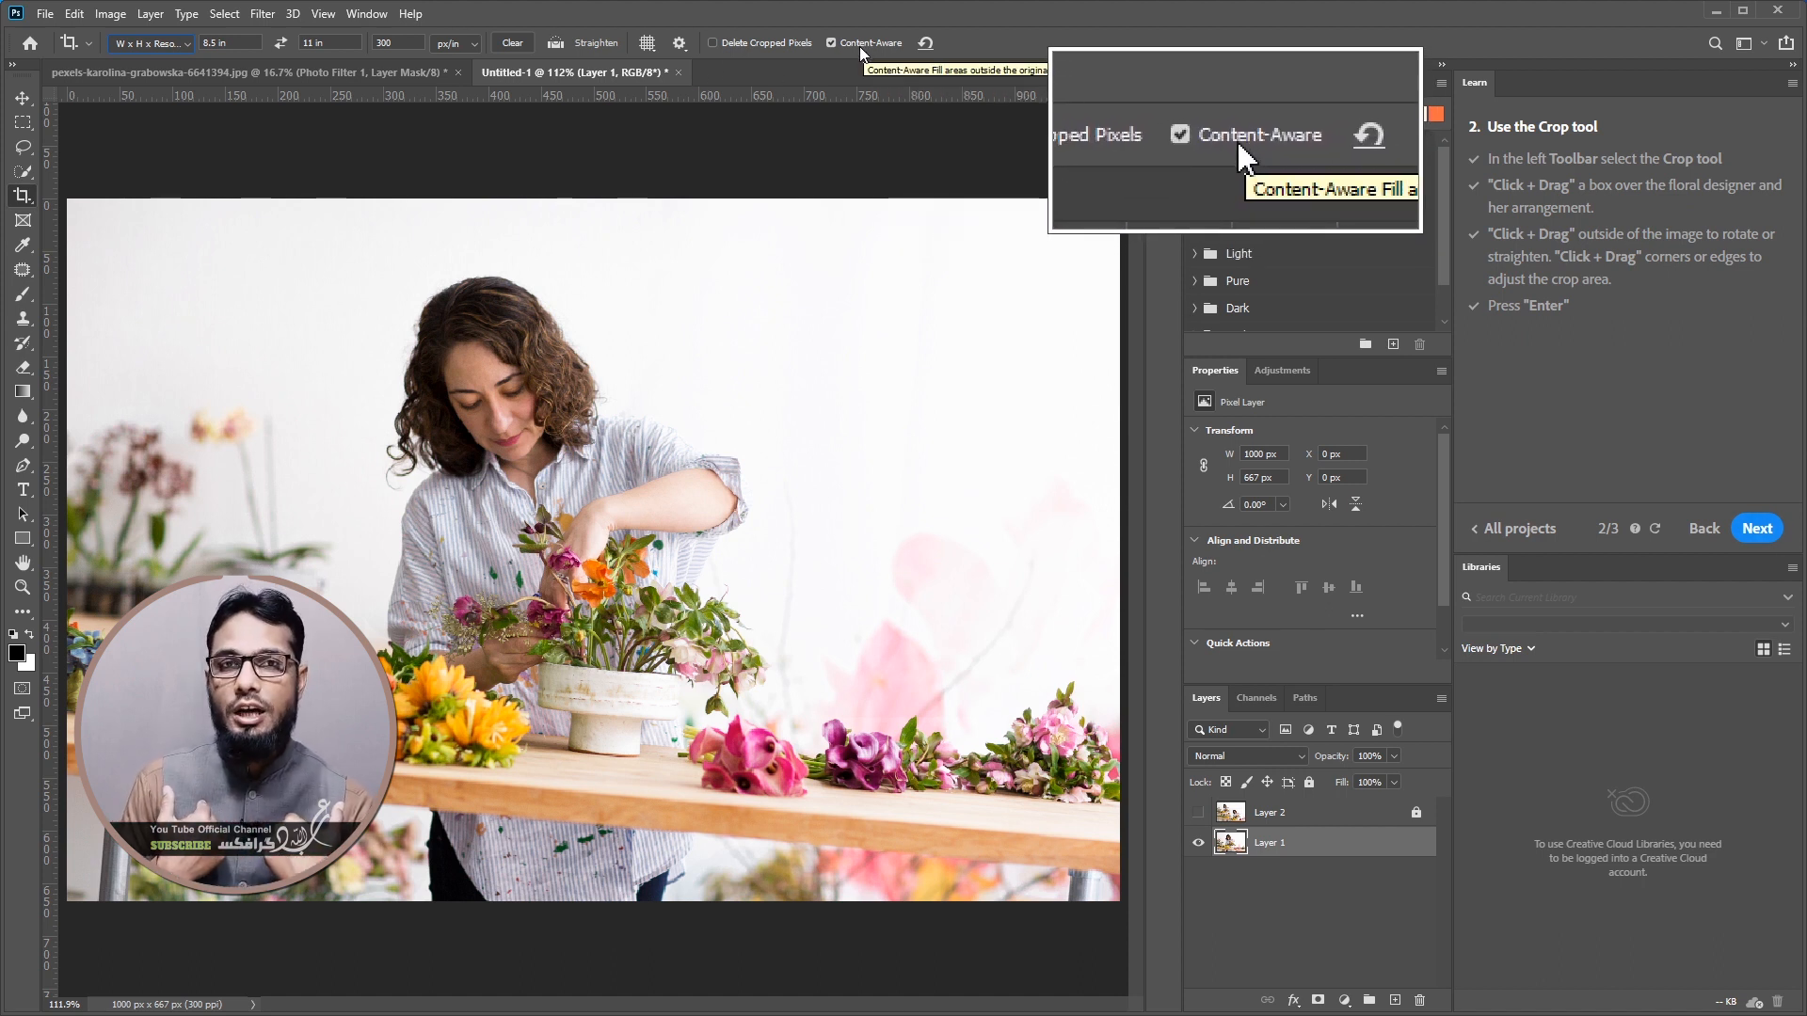
click(151, 43)
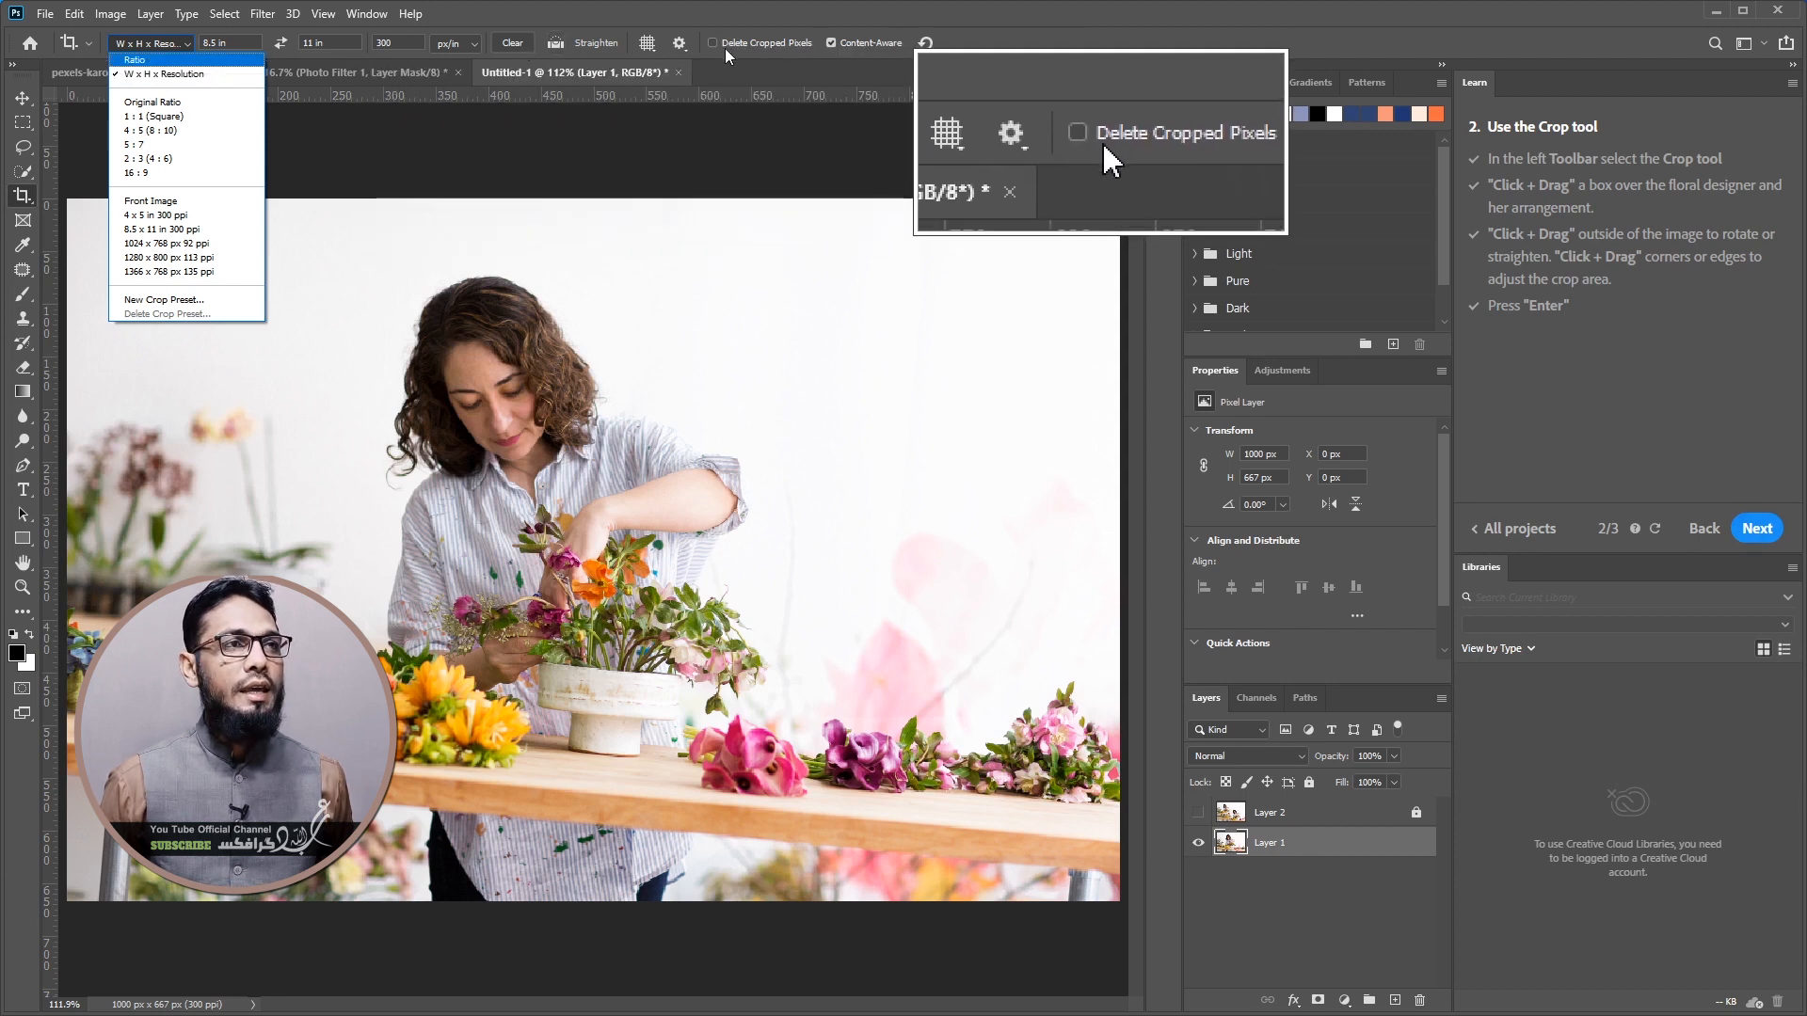
click(753, 48)
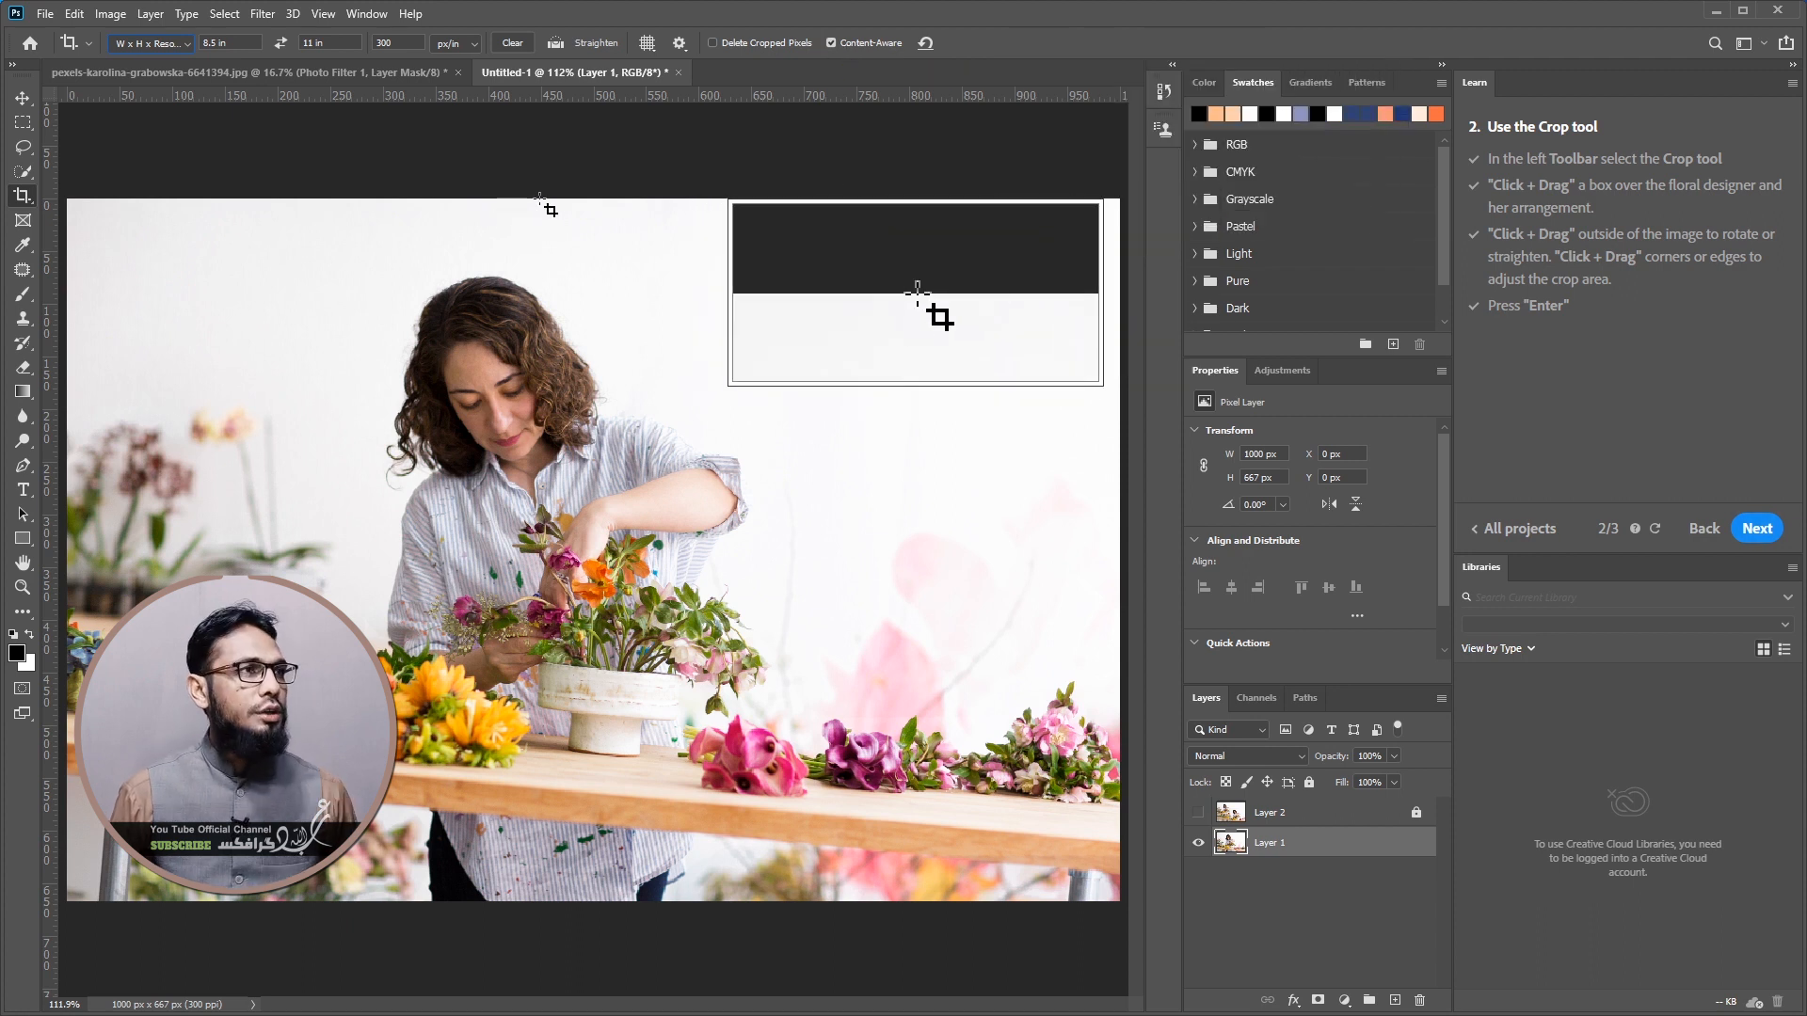
key(ctrl+w)
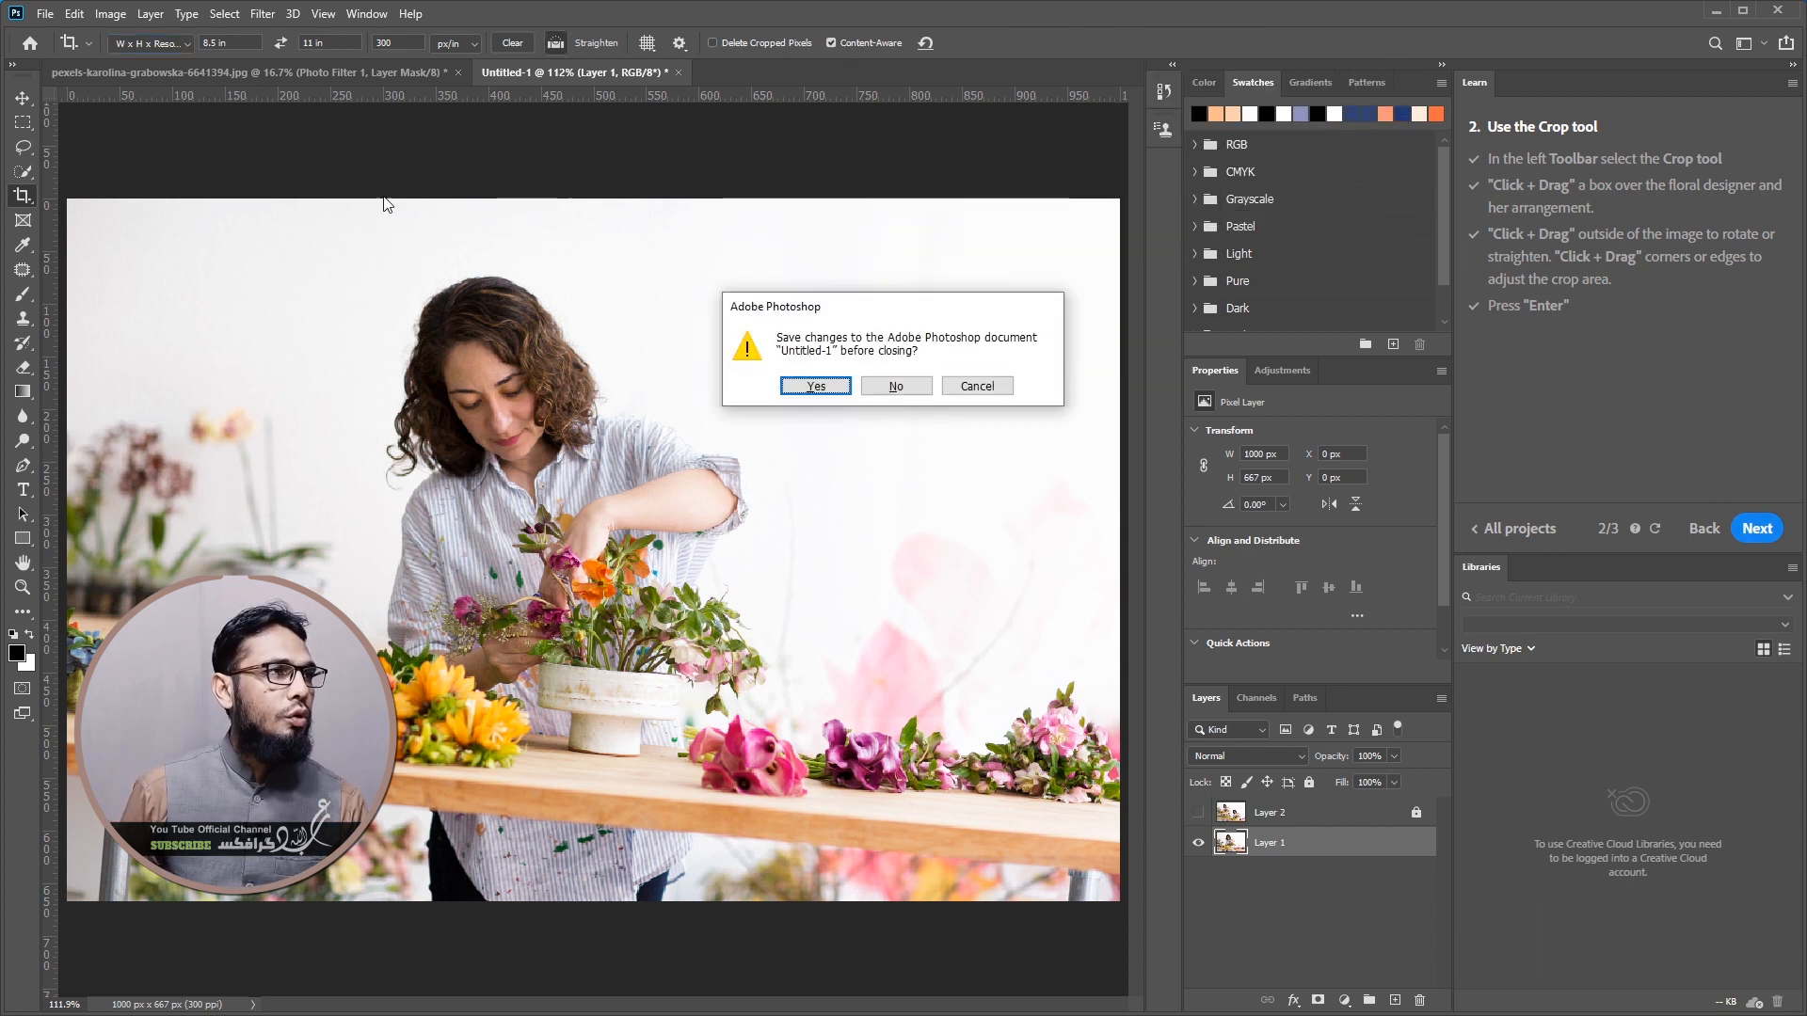
click(974, 386)
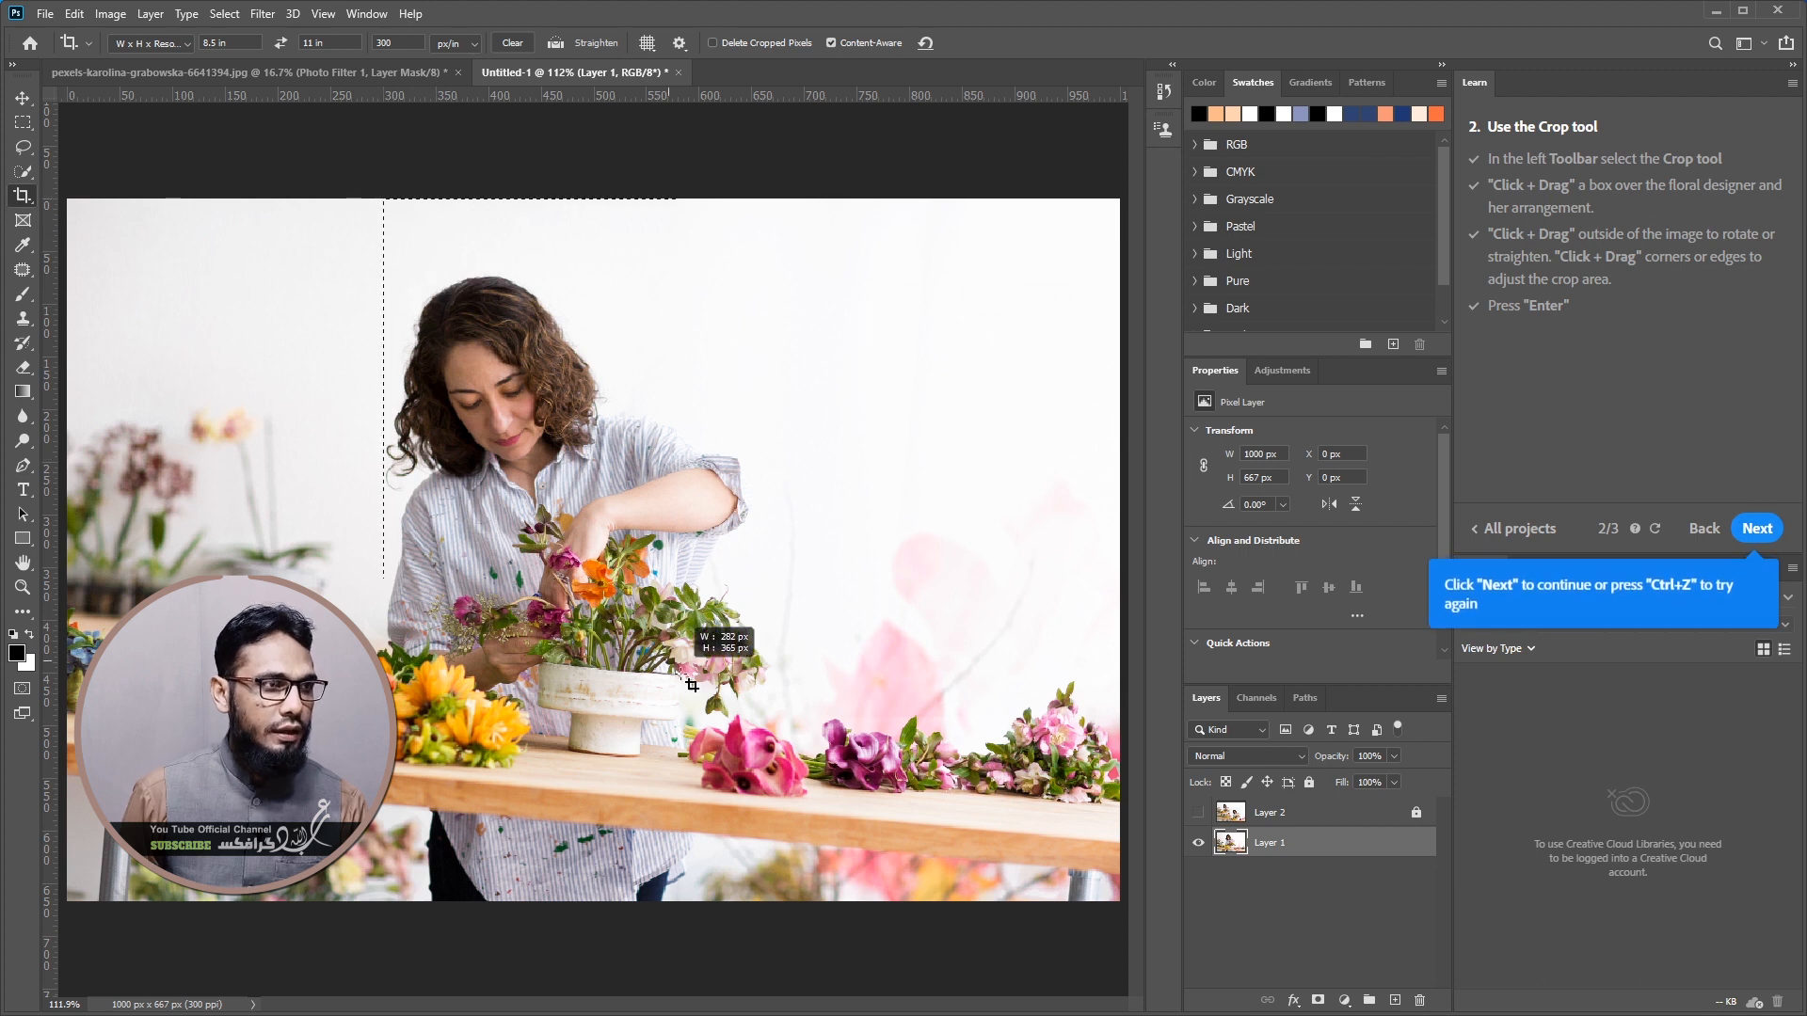
Crop the photo with an 8.5 x 11 in, 300 px/in frame extended above its upper edge, using Content-Aware fill
drag(756, 887, 763, 951)
drag(605, 303, 605, 206)
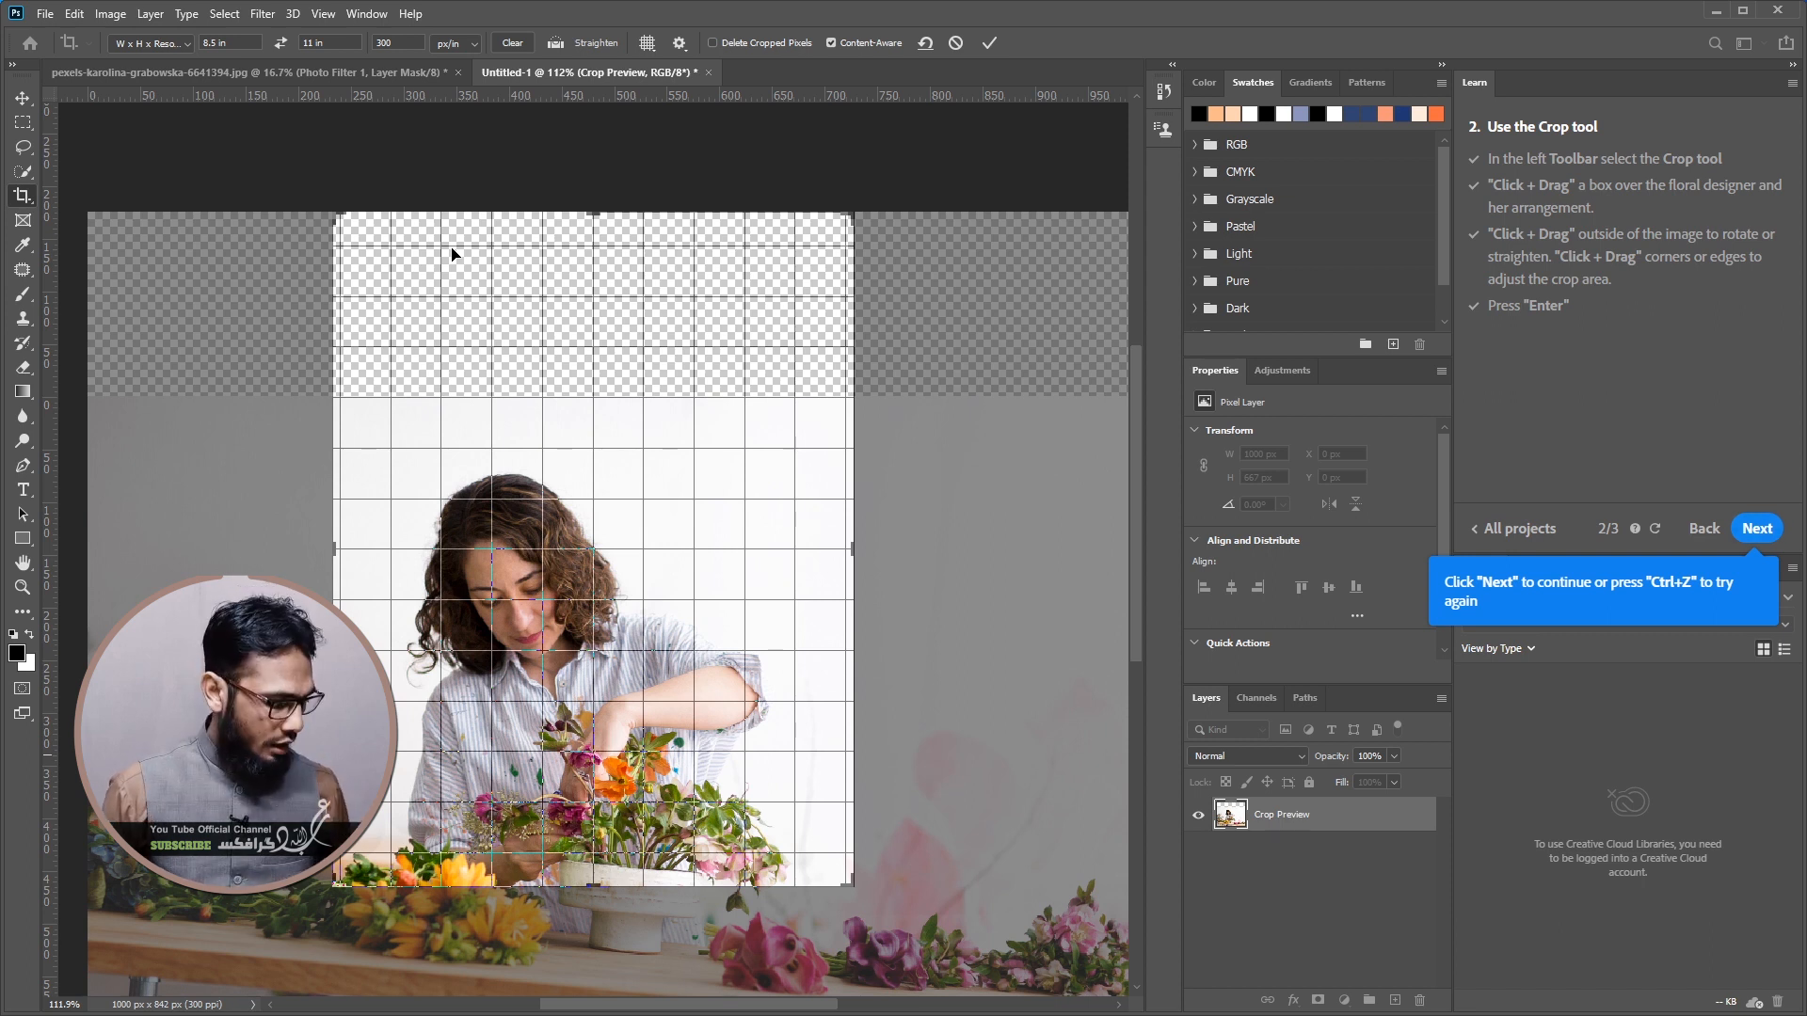
click(991, 43)
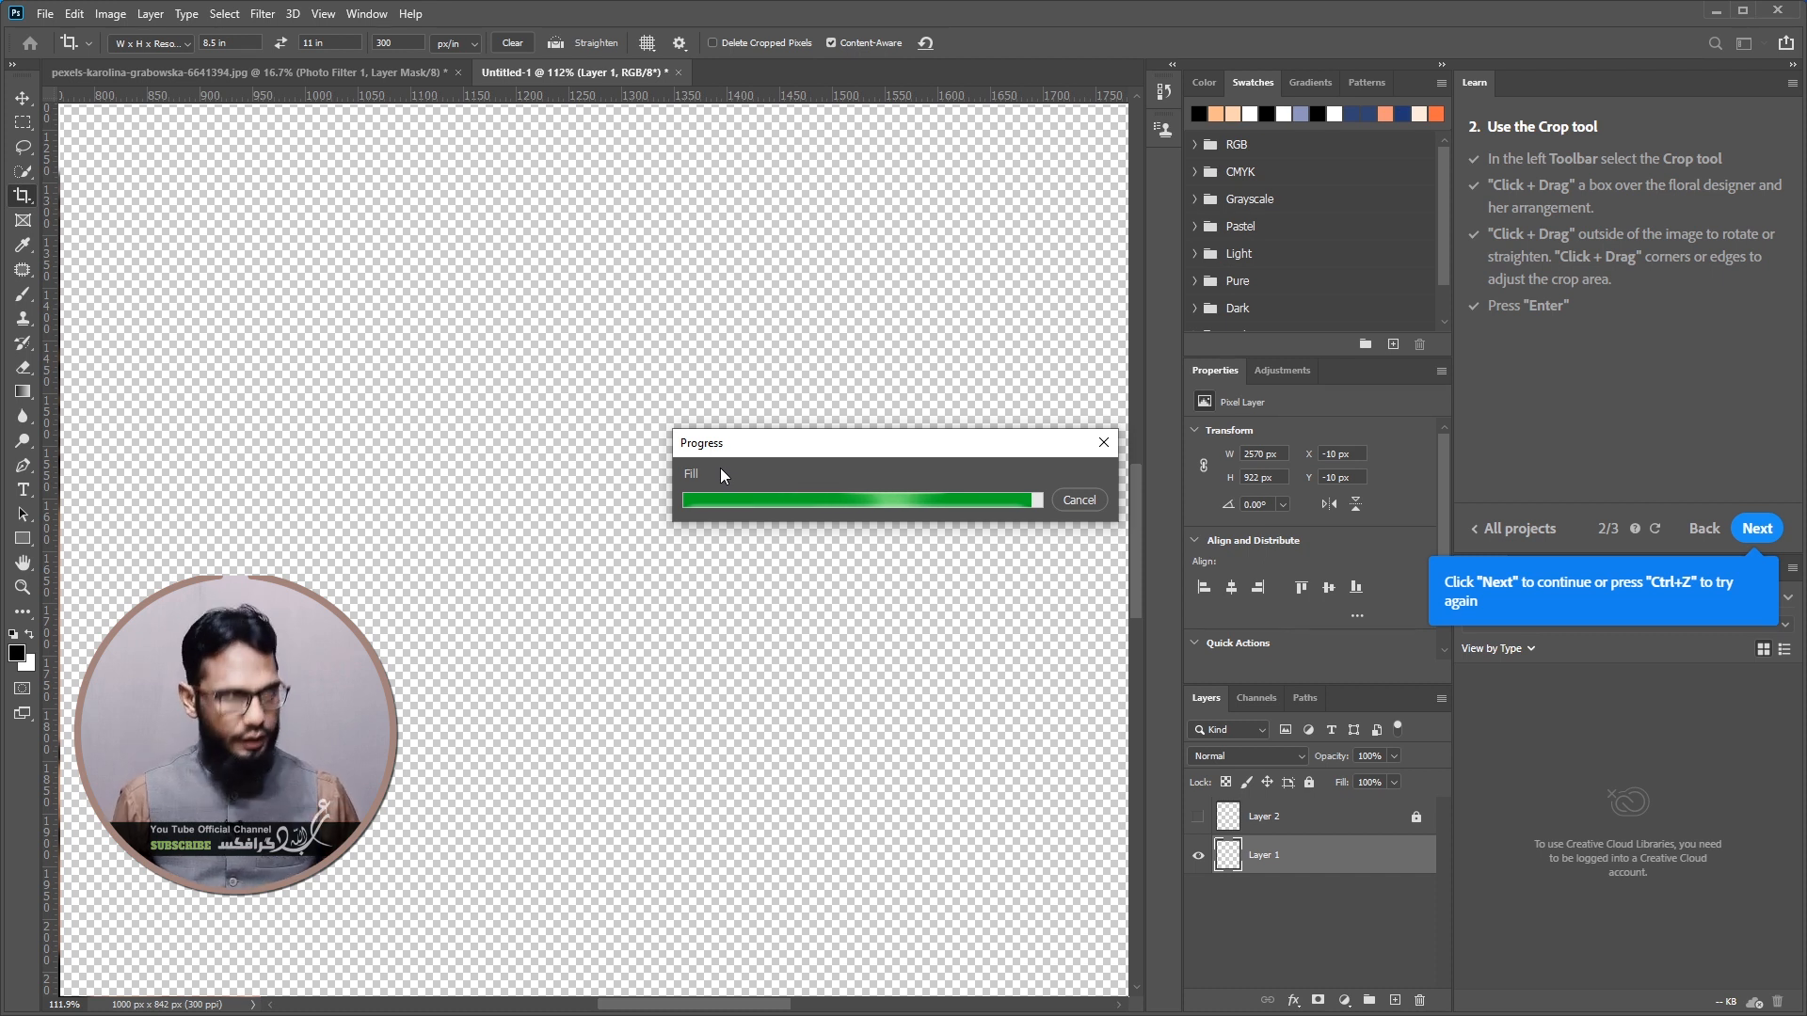
key(ctrl+minus)
key(ctrl+minus)
key(ctrl+minus)
key(ctrl+minus)
key(ctrl+minus)
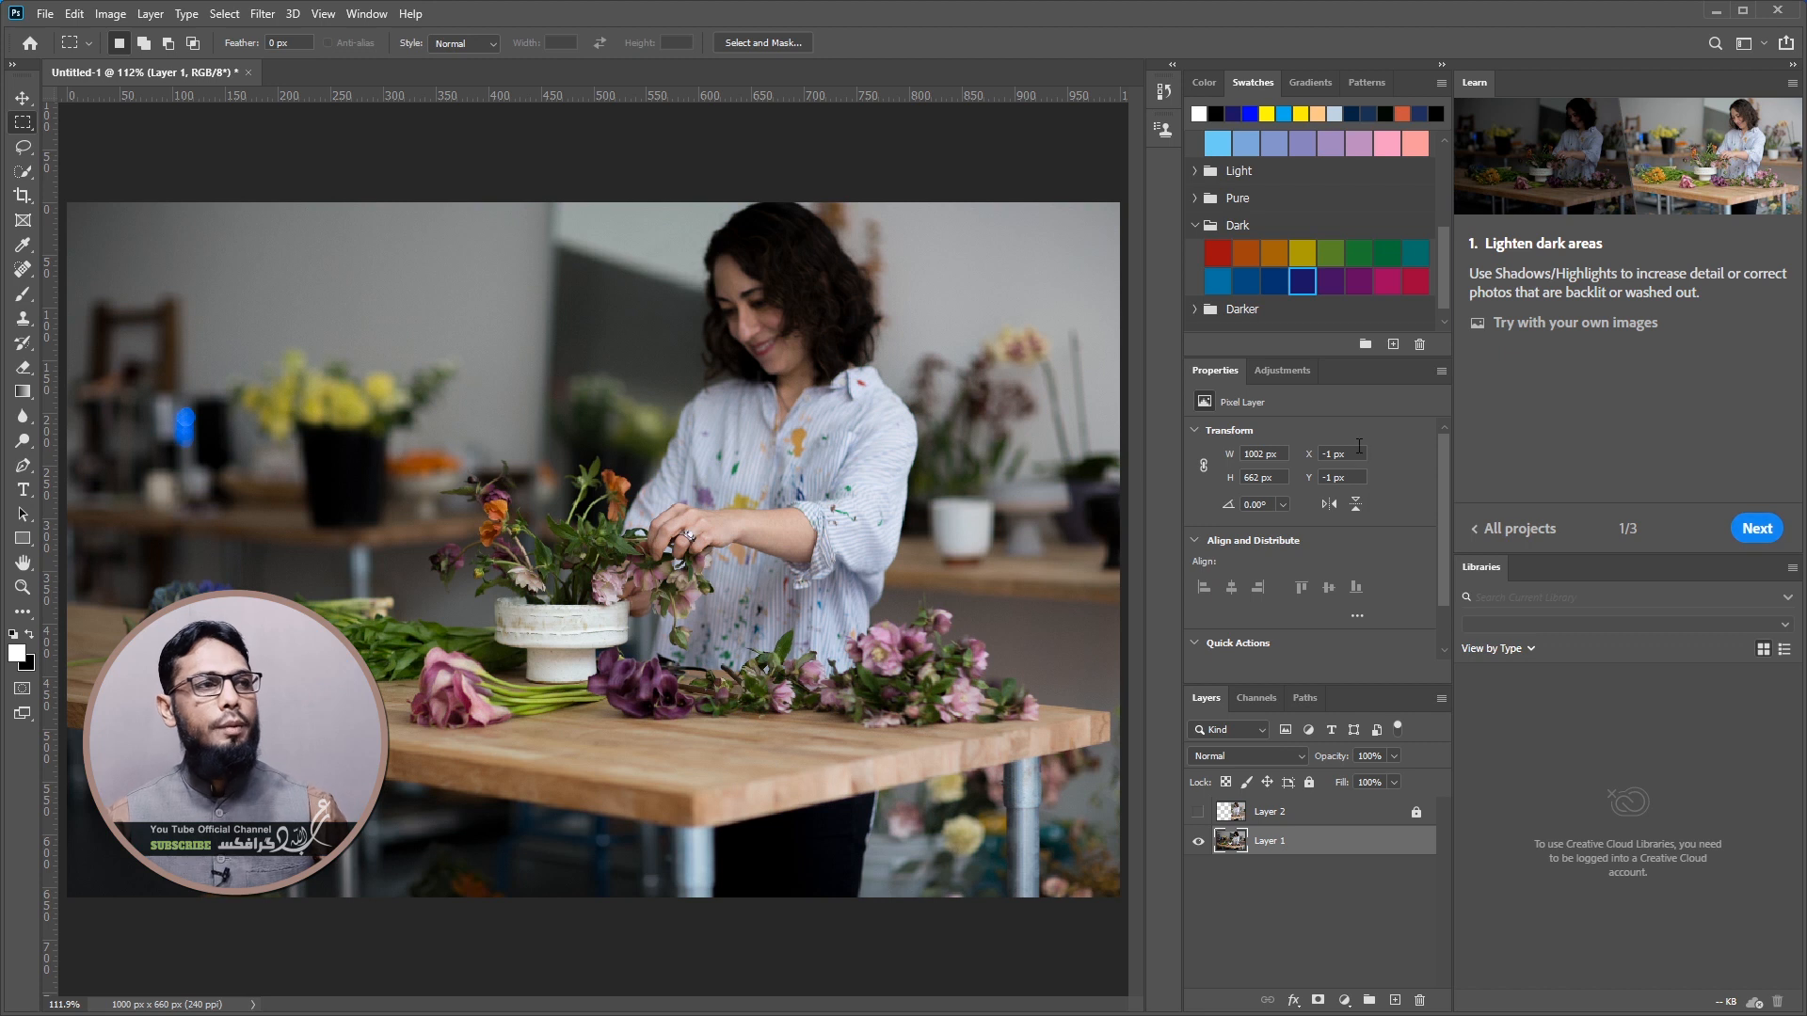
Continue to the Shadows/Highlights exercise, set the Highlights amount to 0%, and fine-tune the Shadows amount
click(1757, 532)
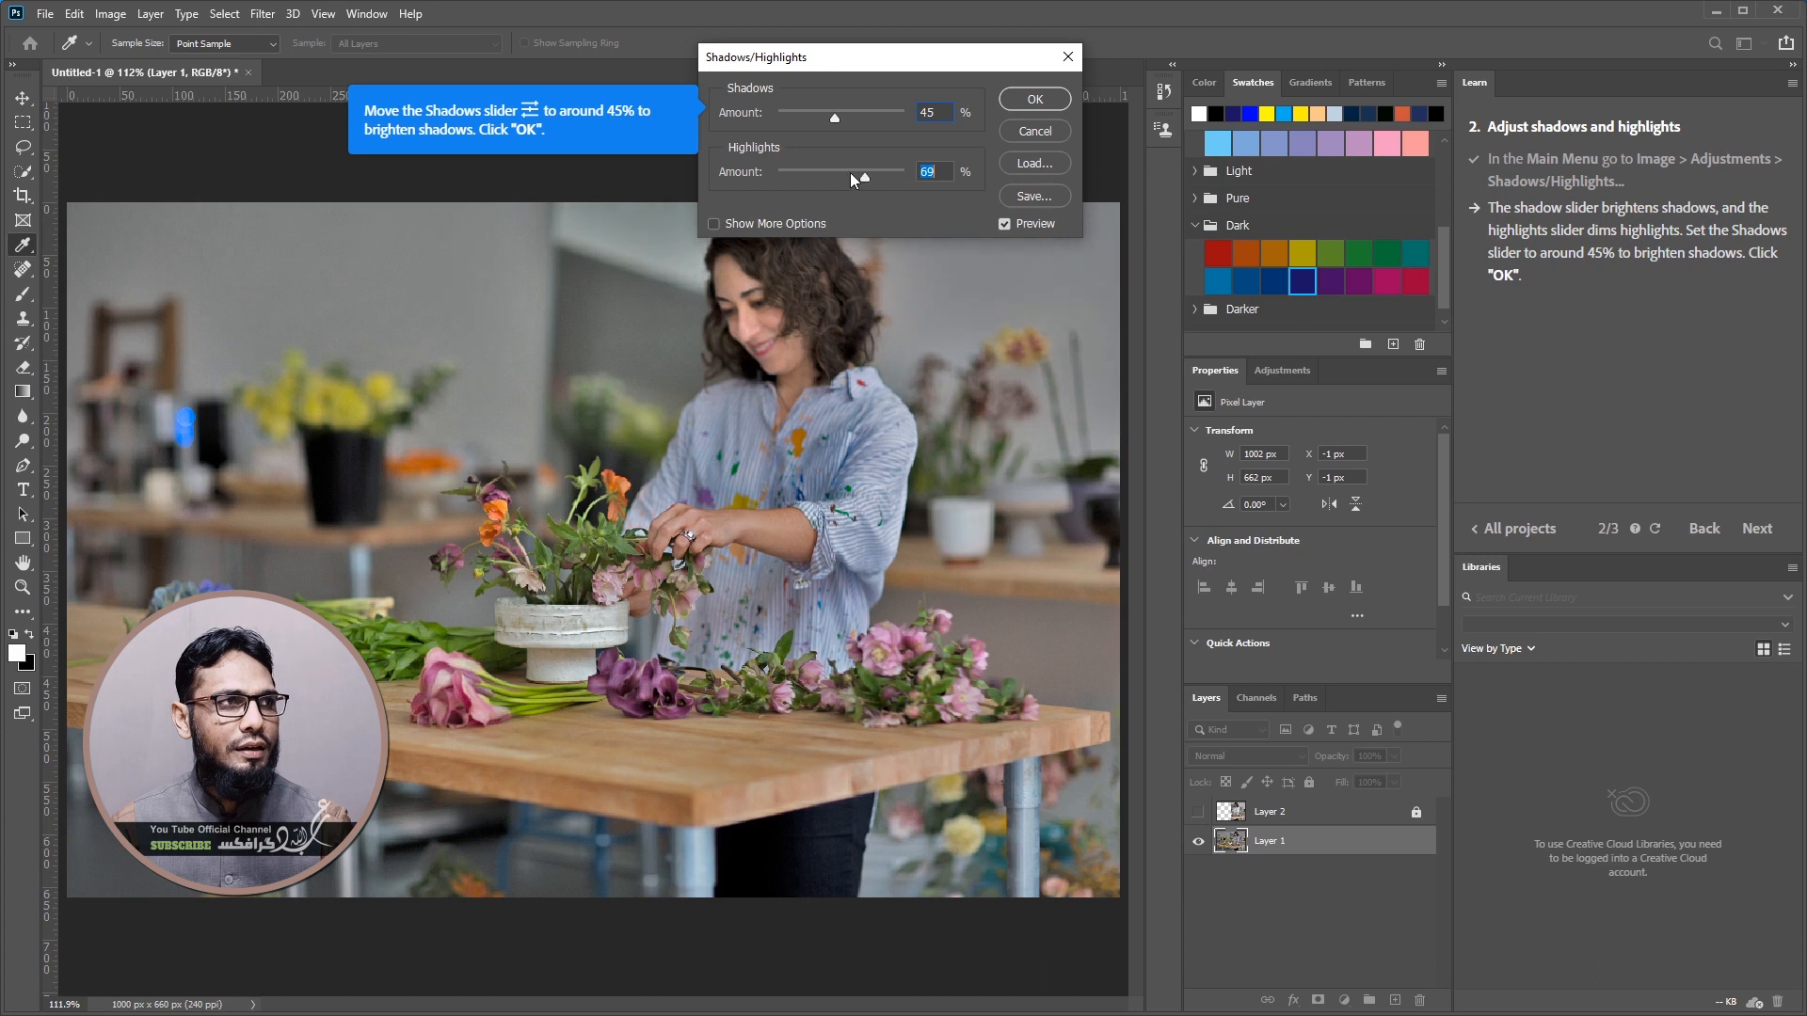
drag(853, 173, 773, 171)
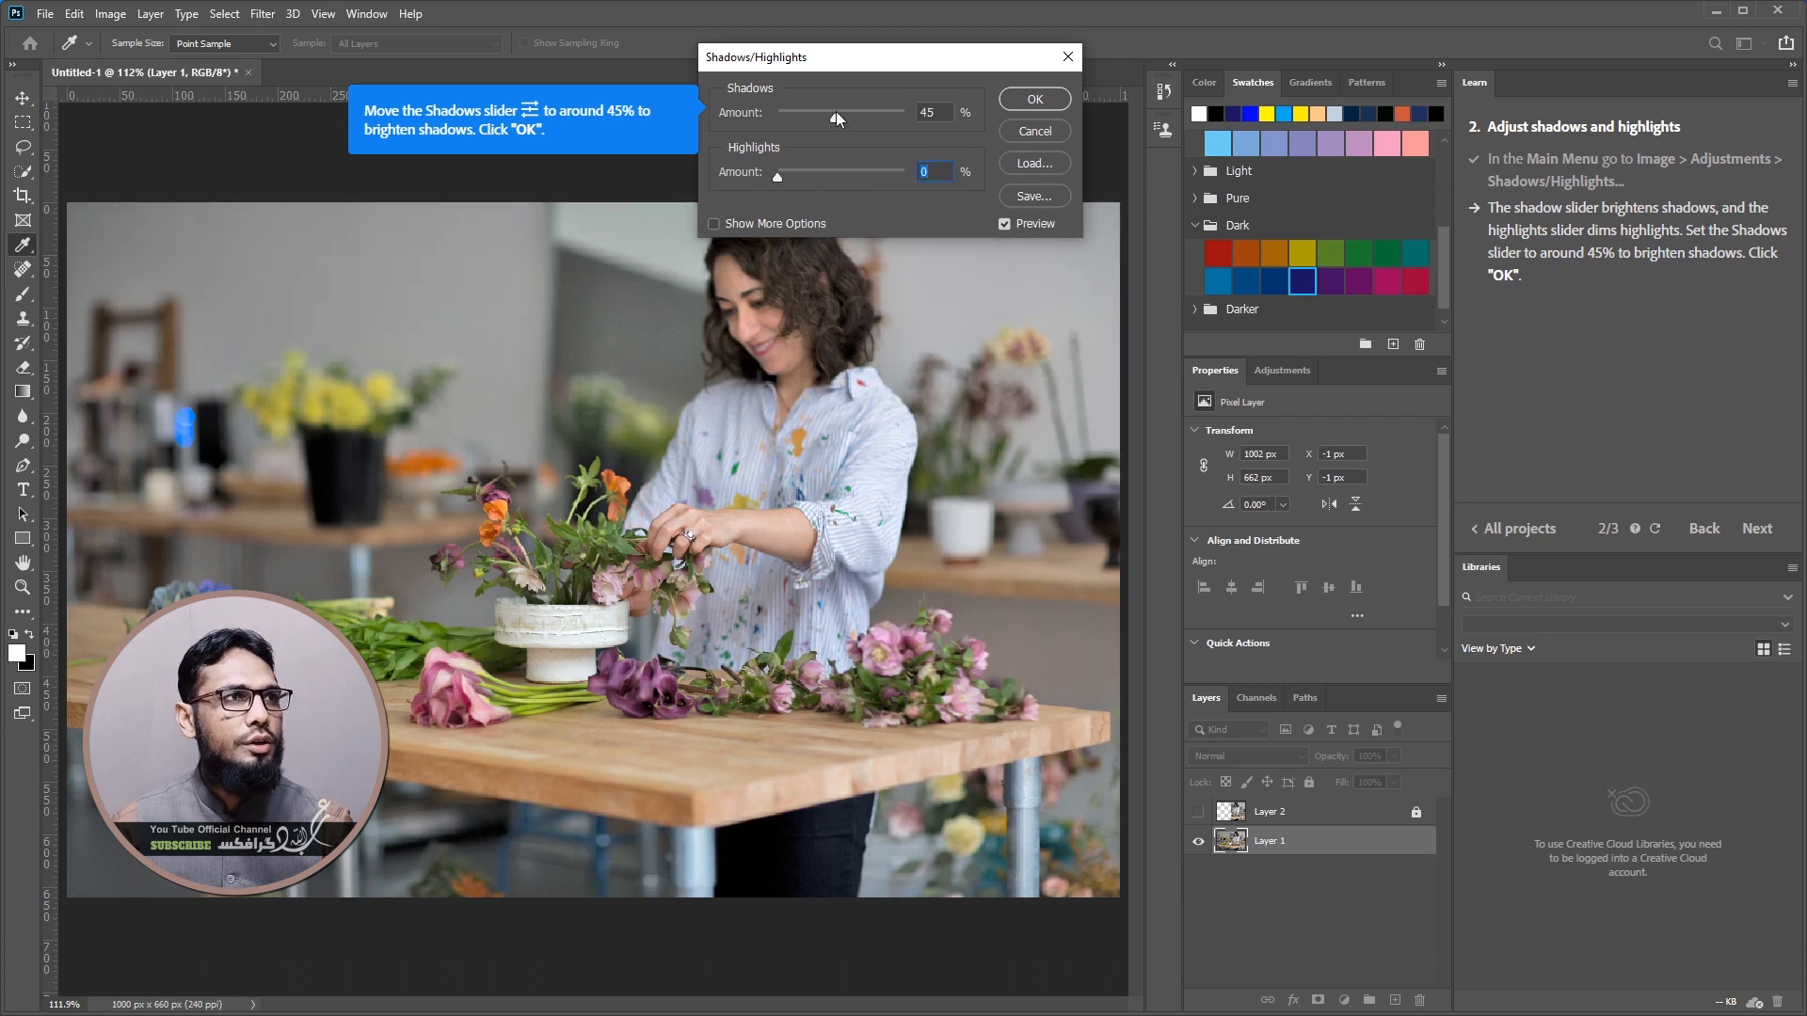
drag(839, 115, 847, 114)
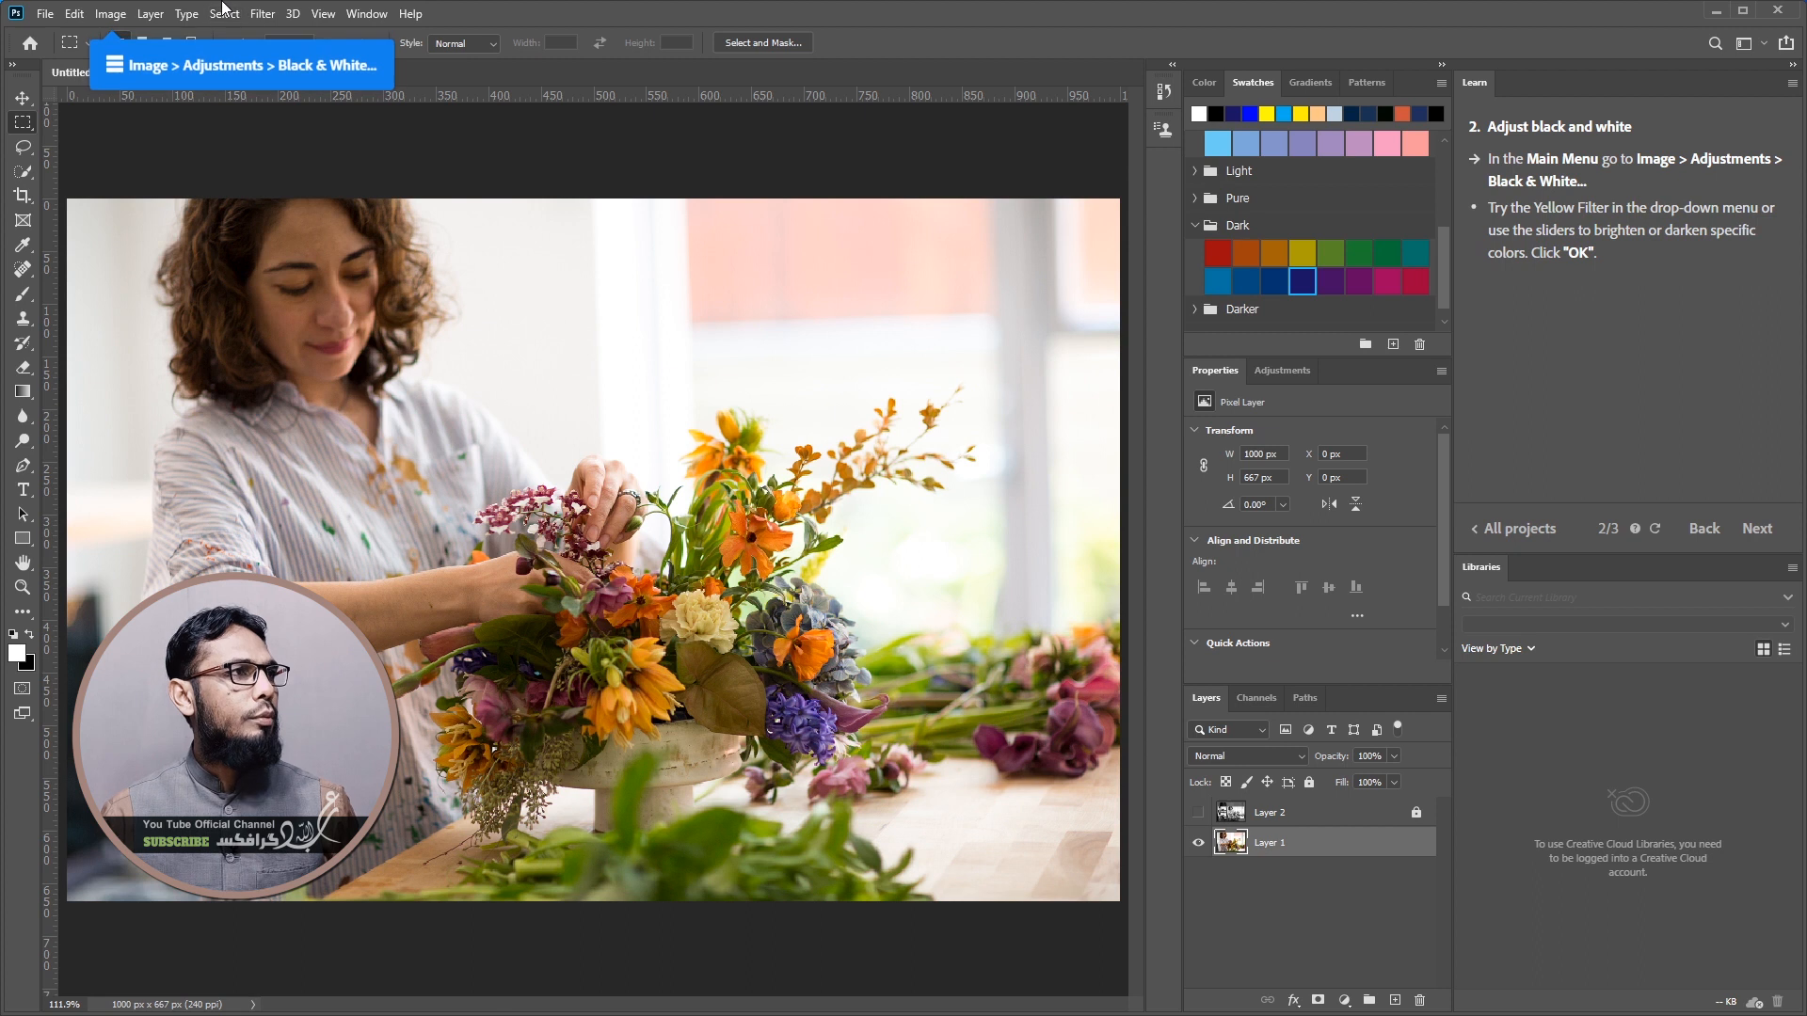
Try the Black & White adjustment with automatic values on the flower photo, compare the preview with the original, and cancel it
click(112, 14)
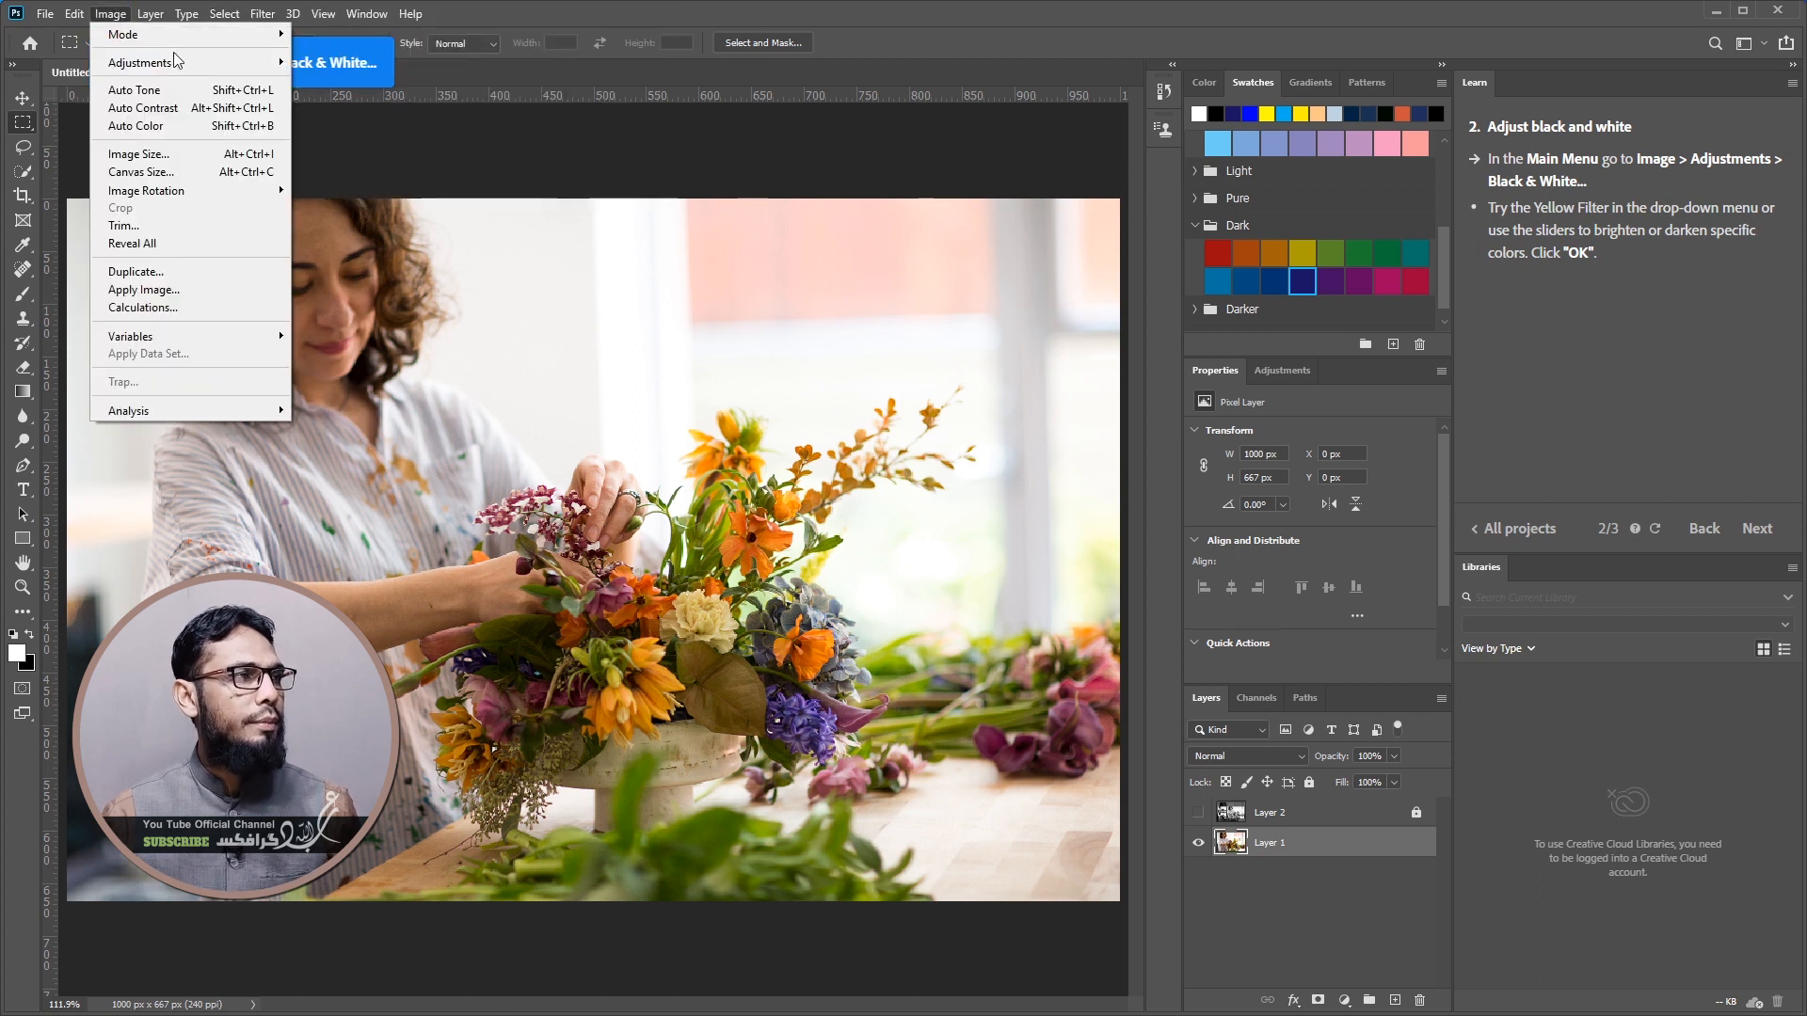
mouse_move(175, 60)
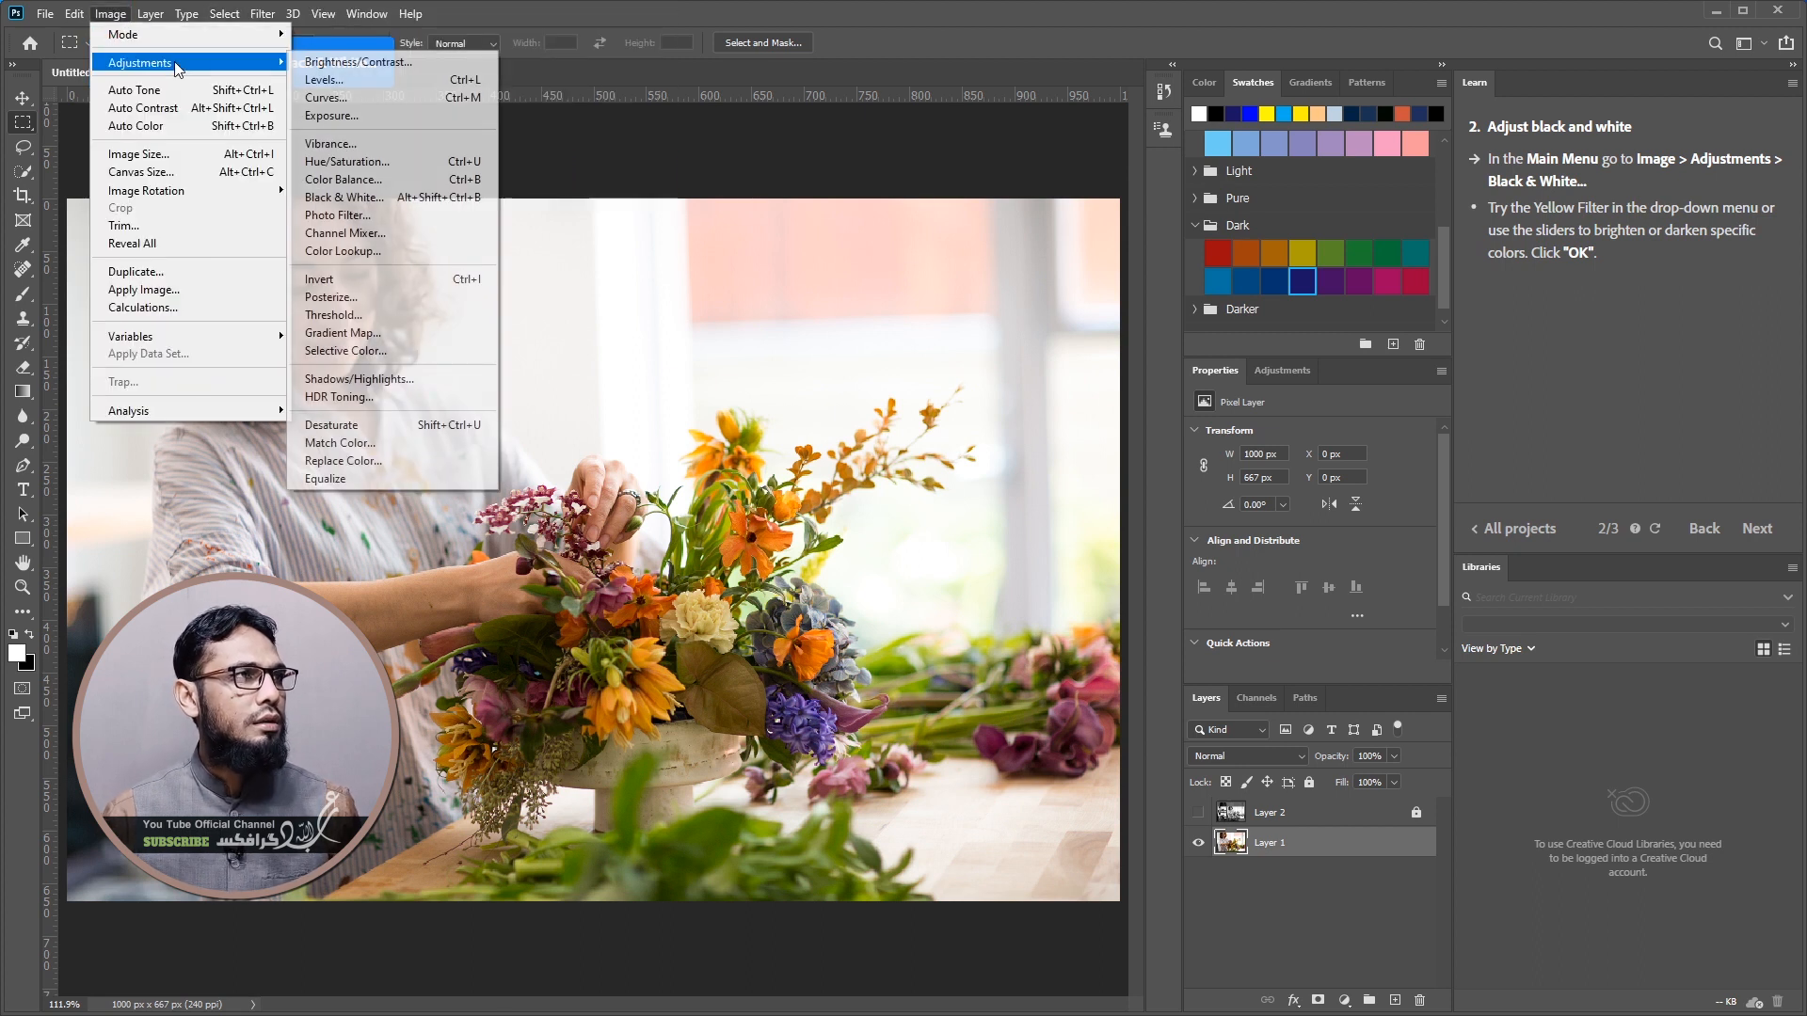
click(405, 205)
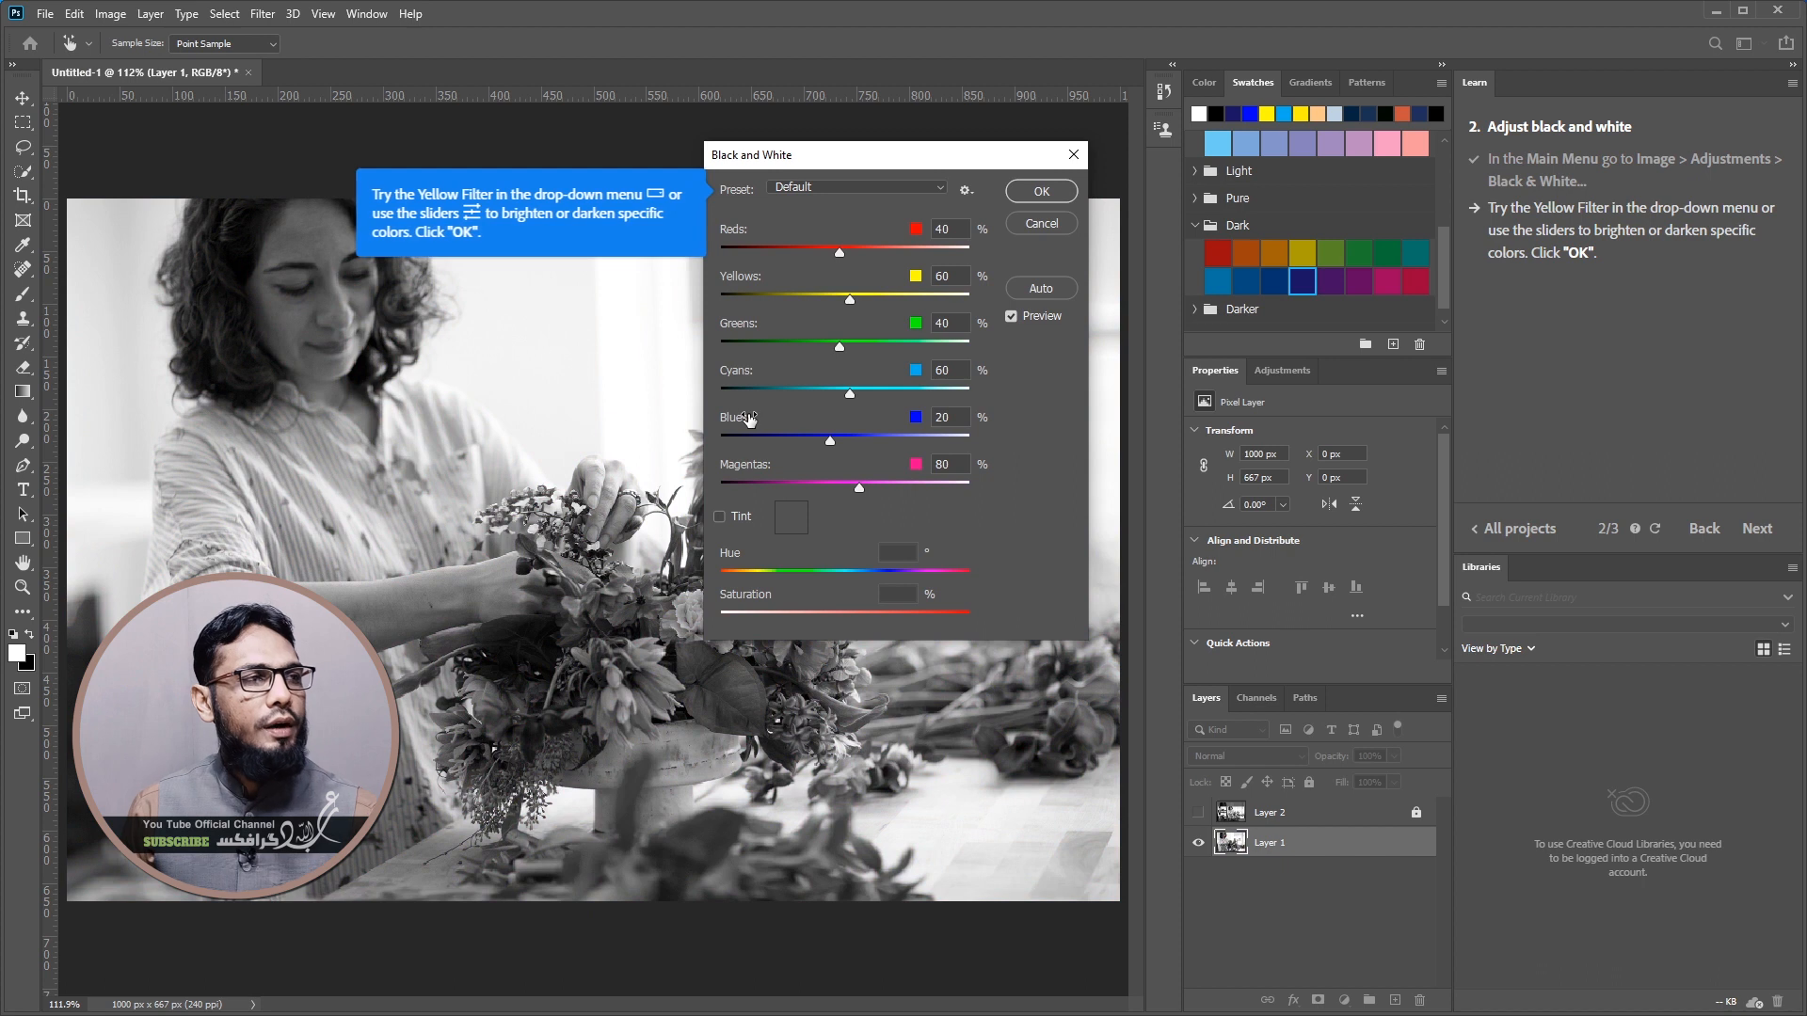
click(1045, 317)
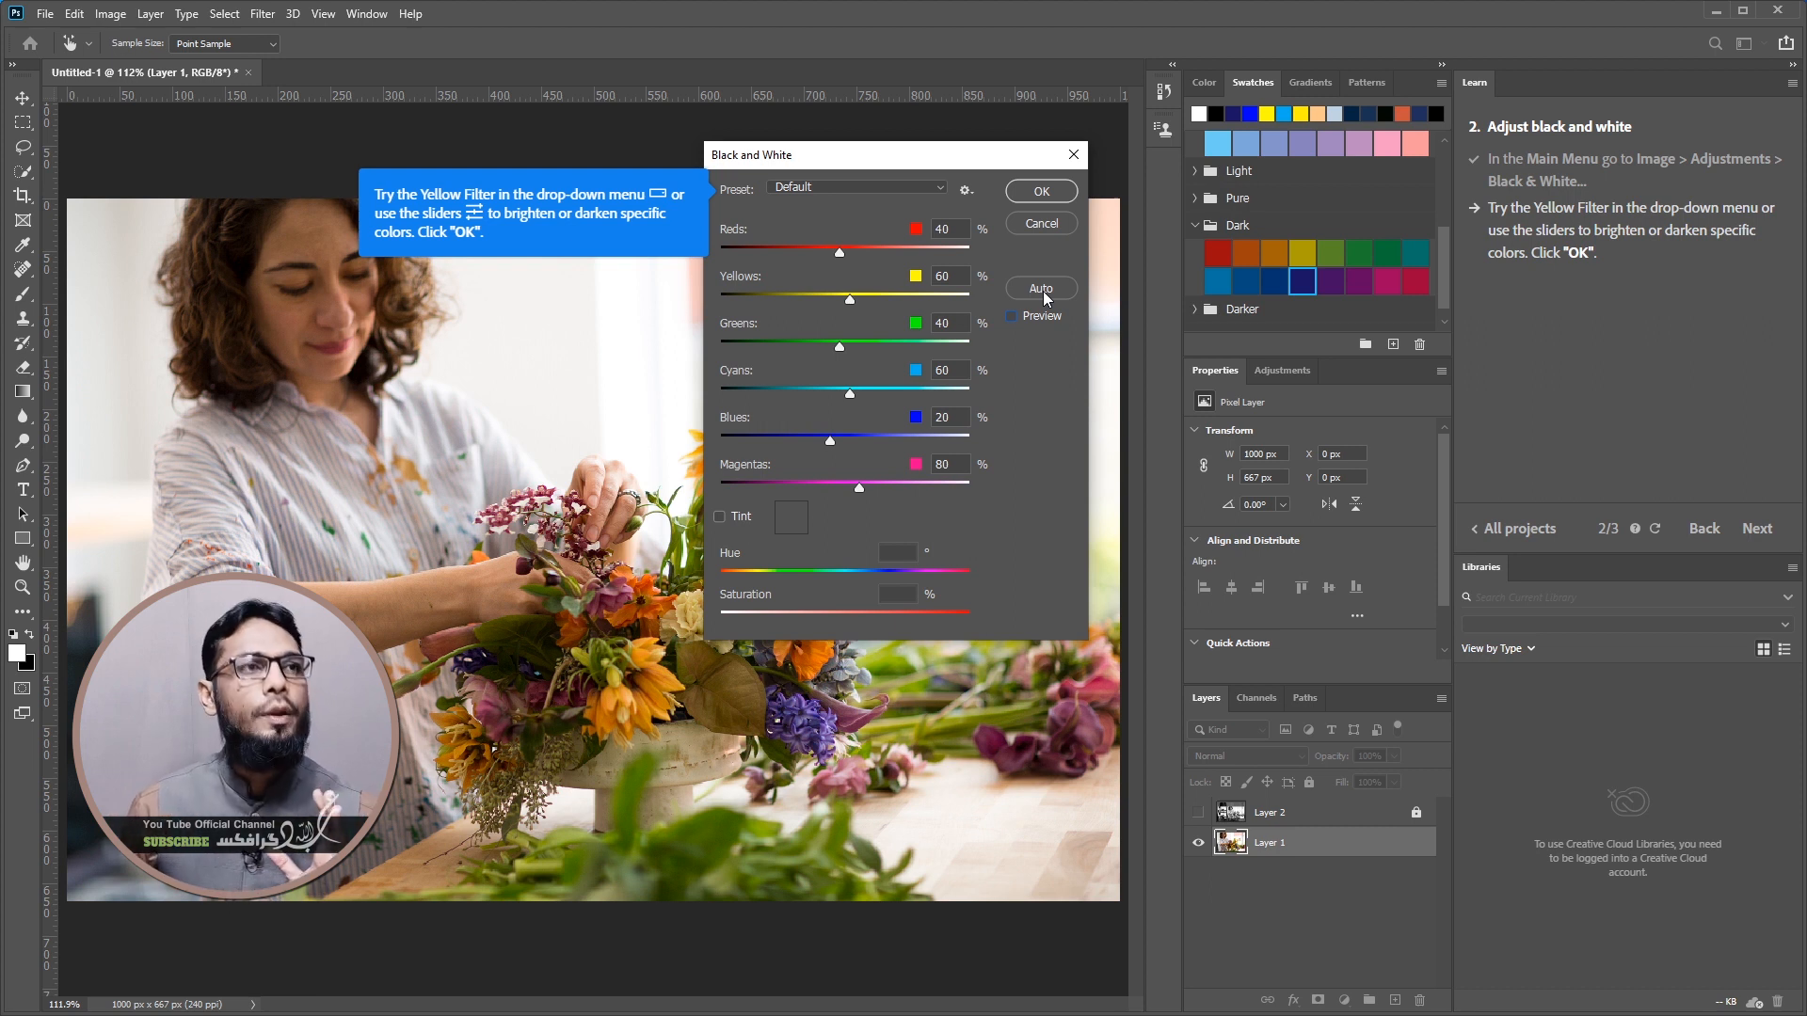
click(1045, 318)
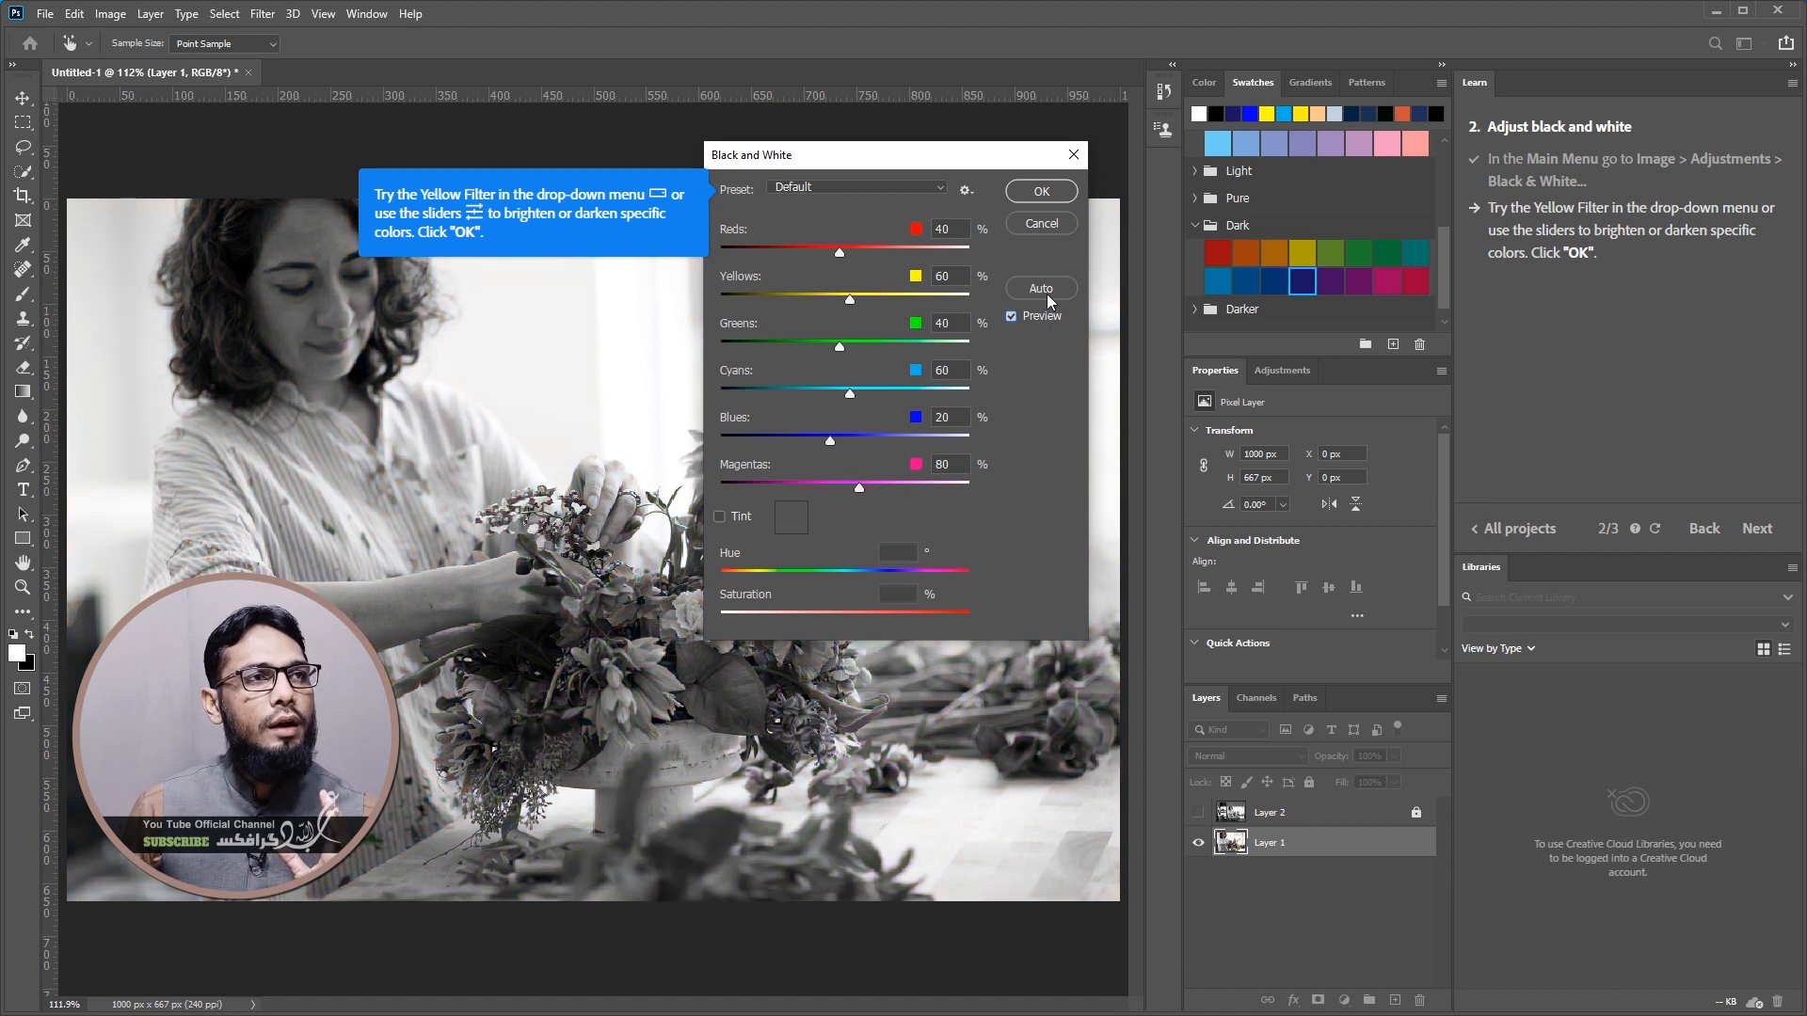
click(1047, 291)
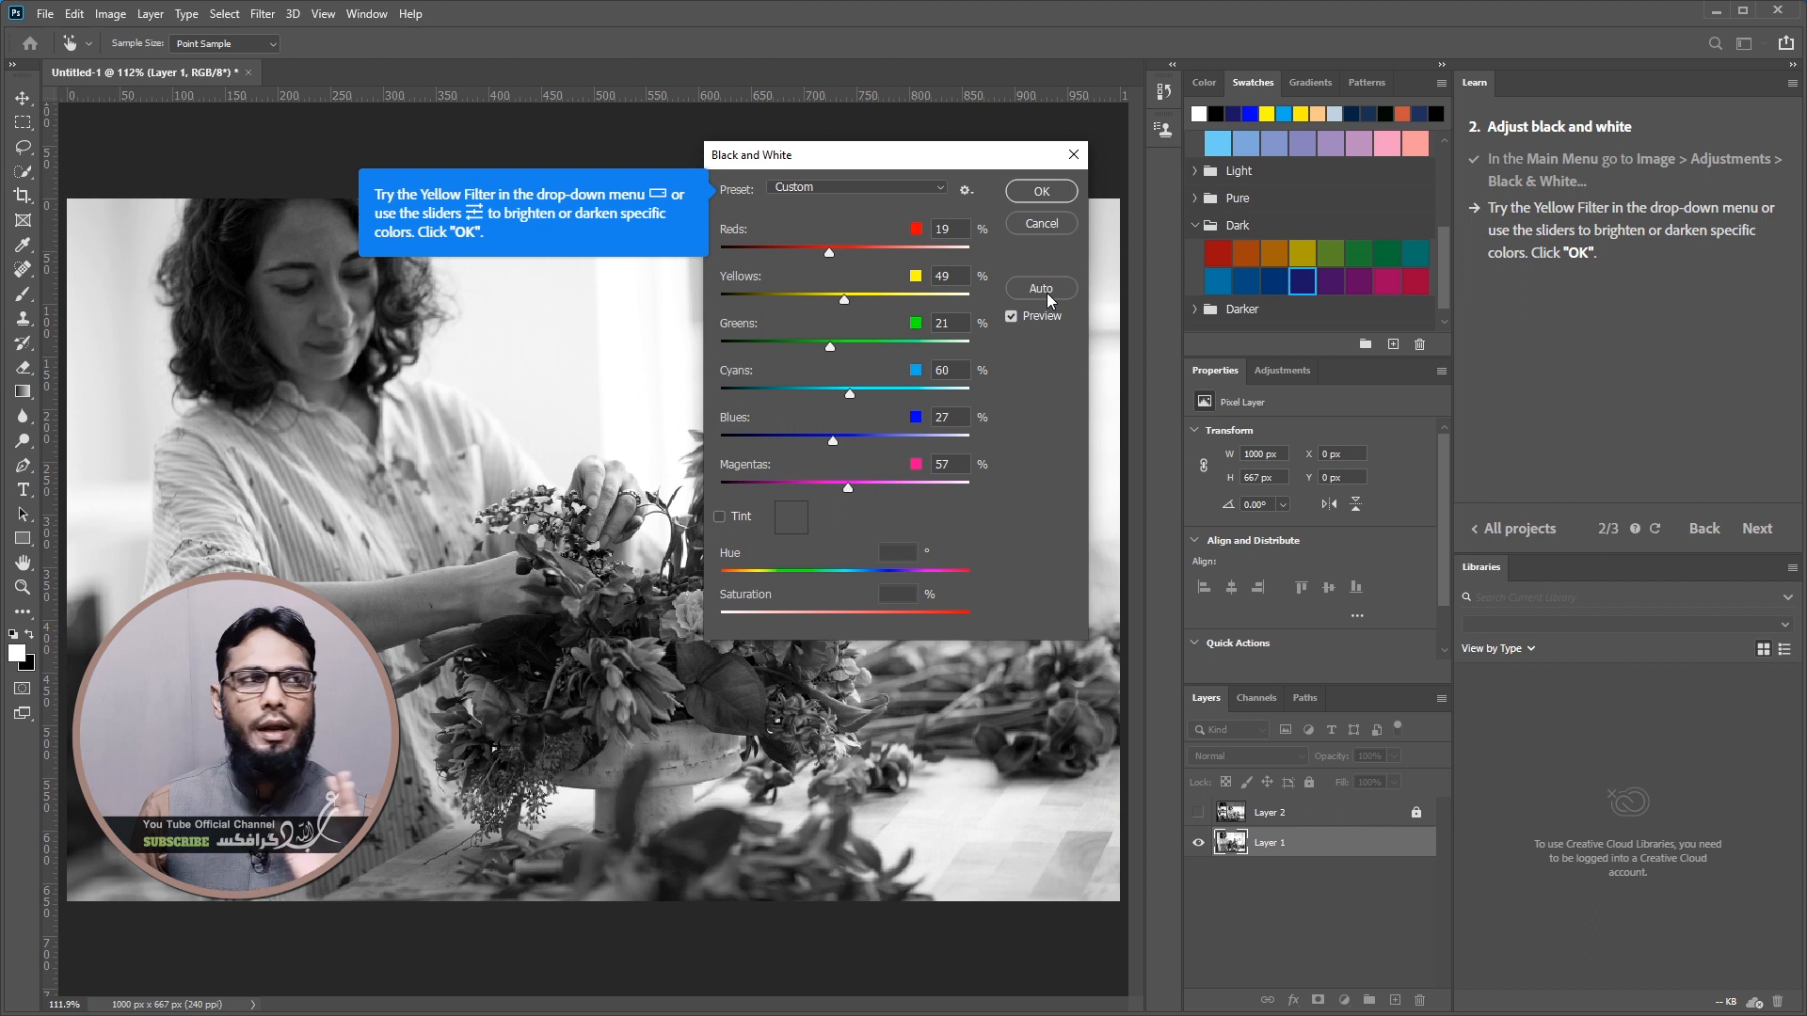
click(1017, 224)
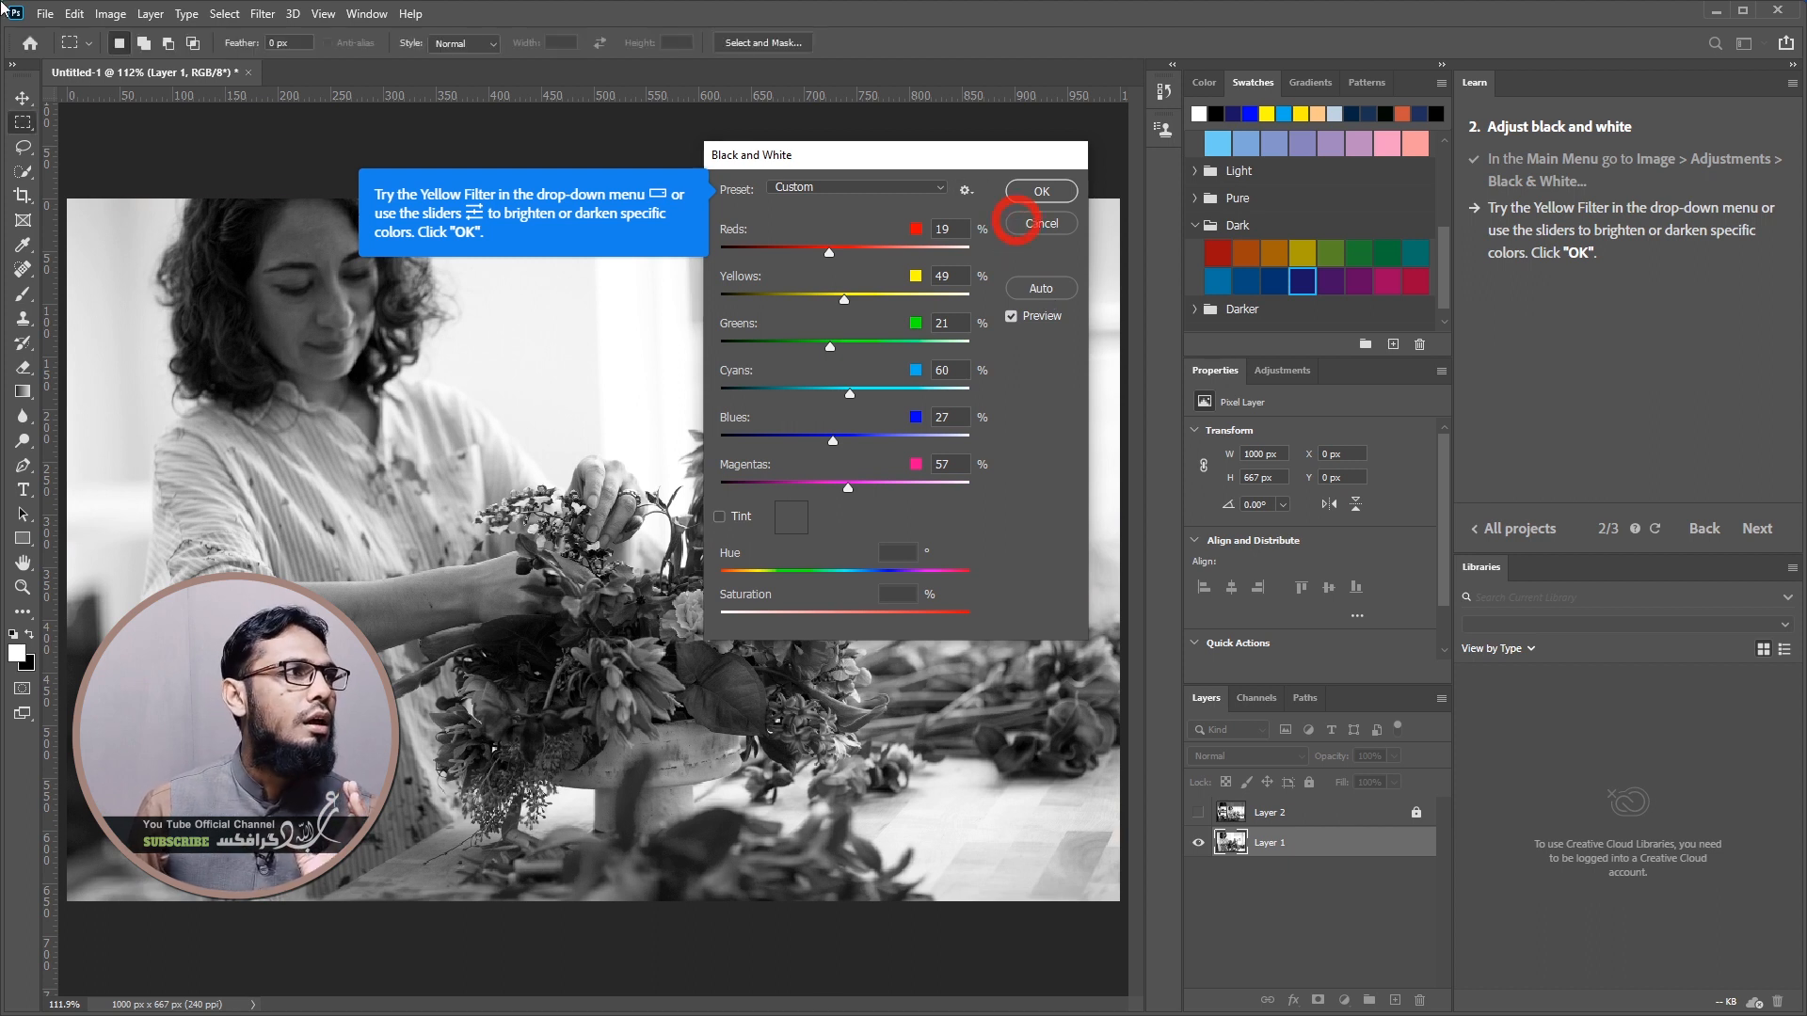
Convert the flower photo with the Black & White adjustment, compare it with the original, and set Blues to -8% and Yellows to 28%
click(110, 14)
click(131, 62)
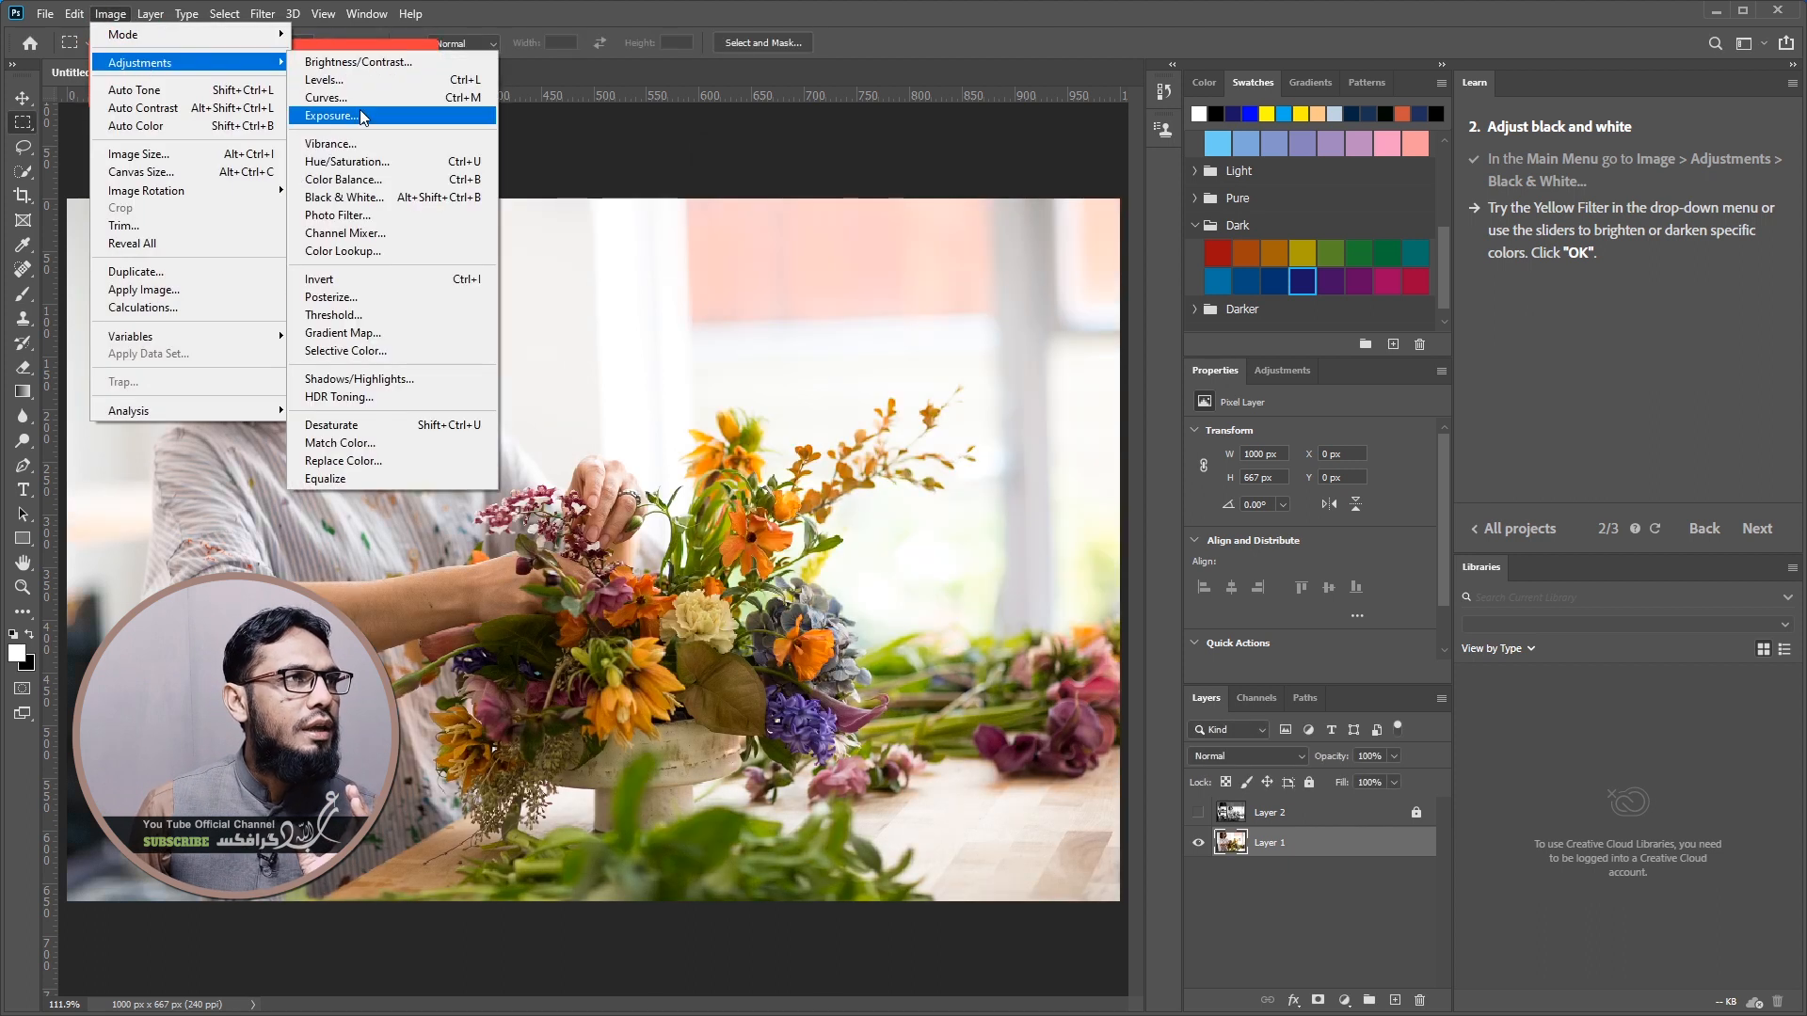
click(396, 197)
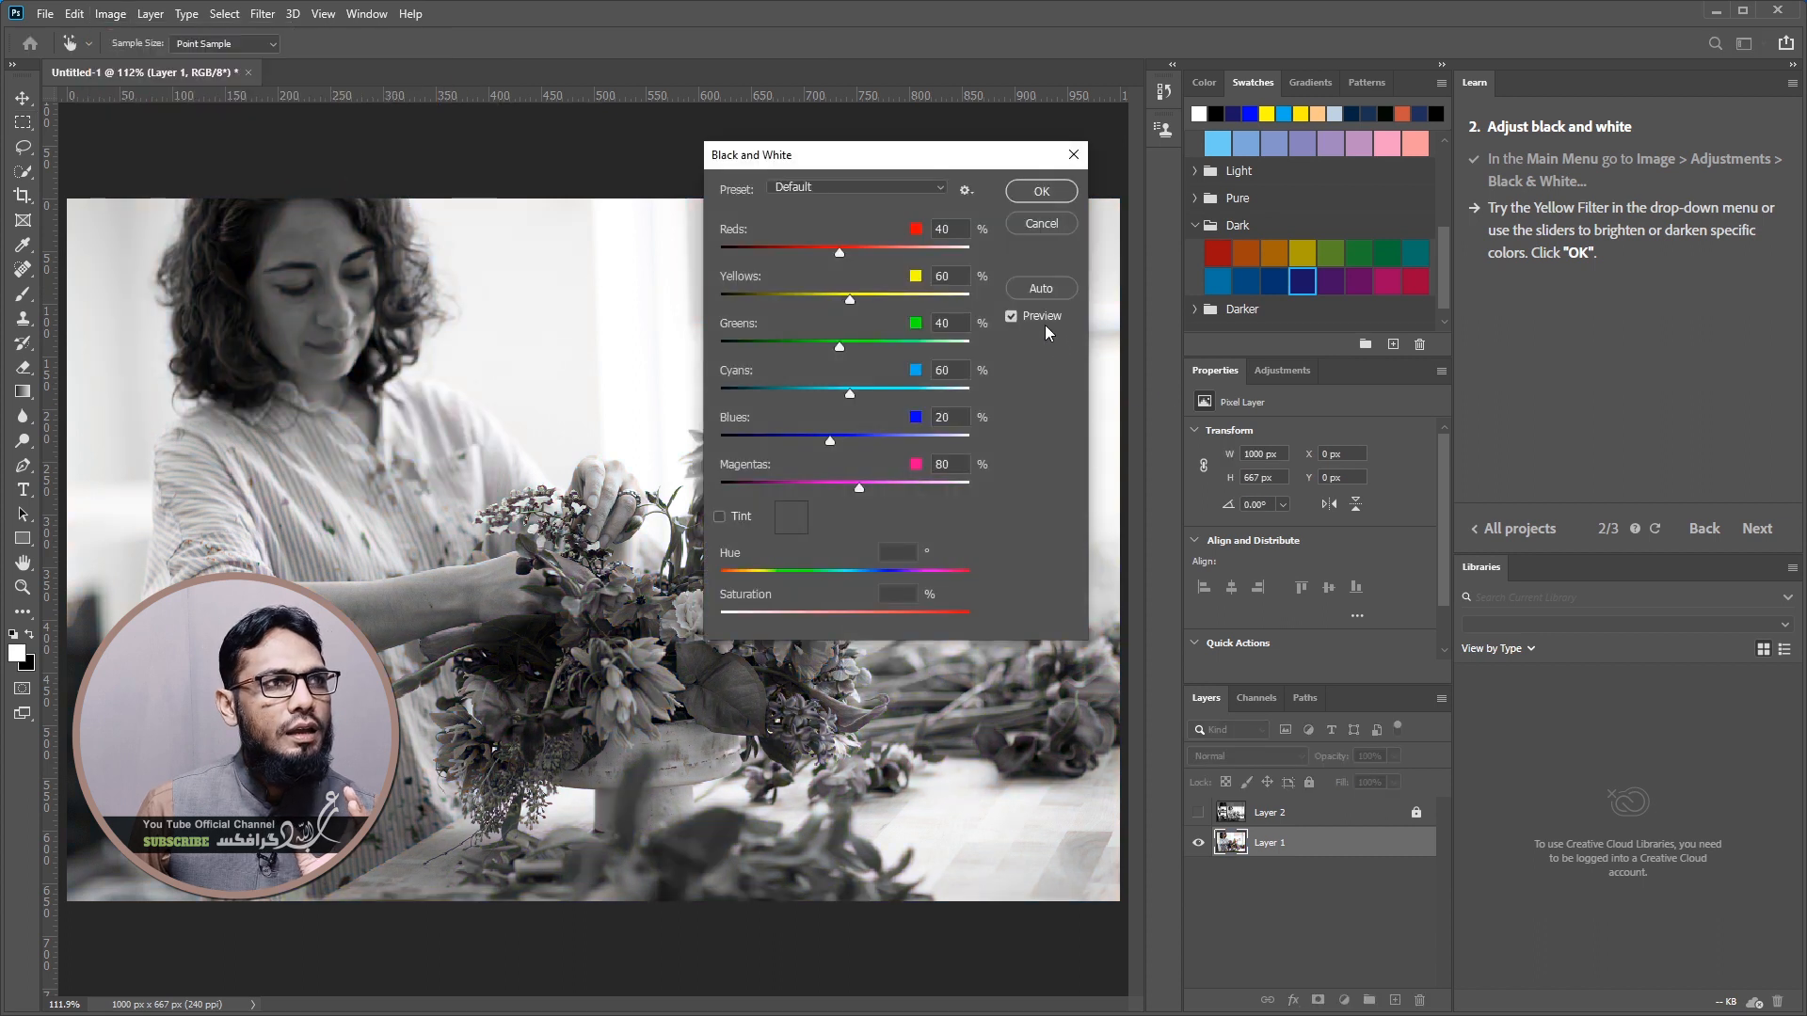
click(1037, 317)
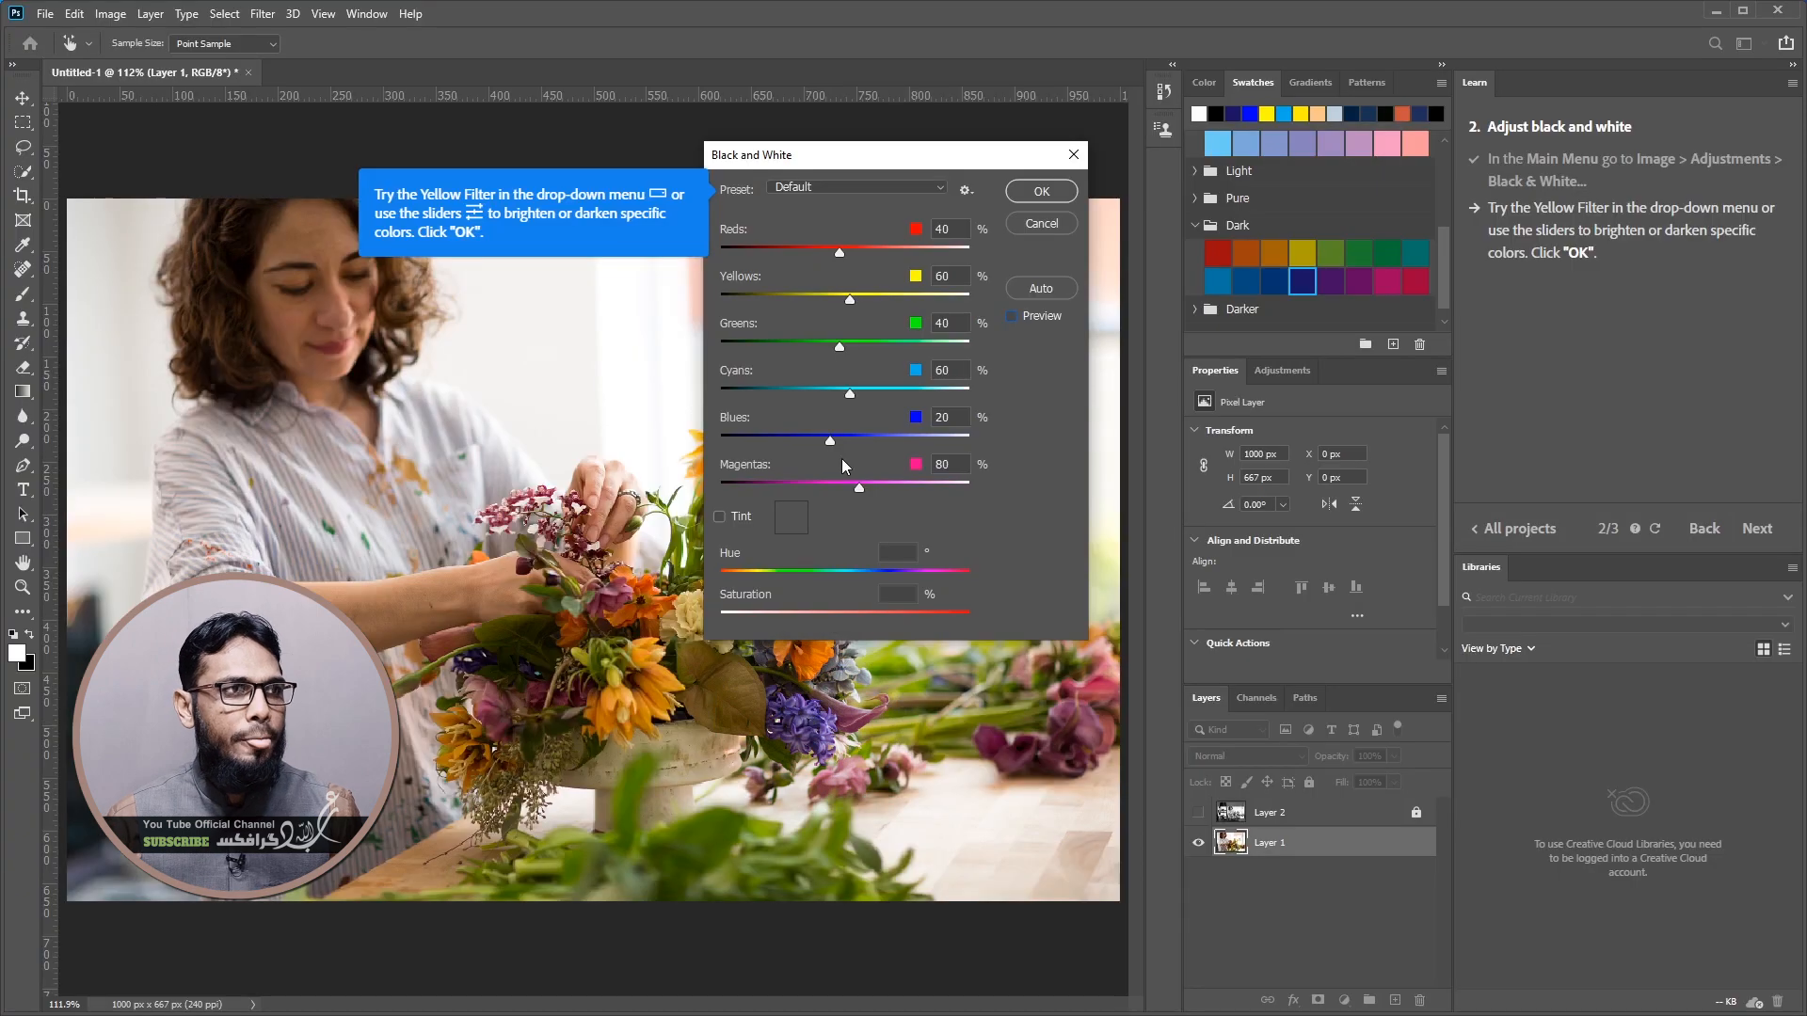
click(1013, 317)
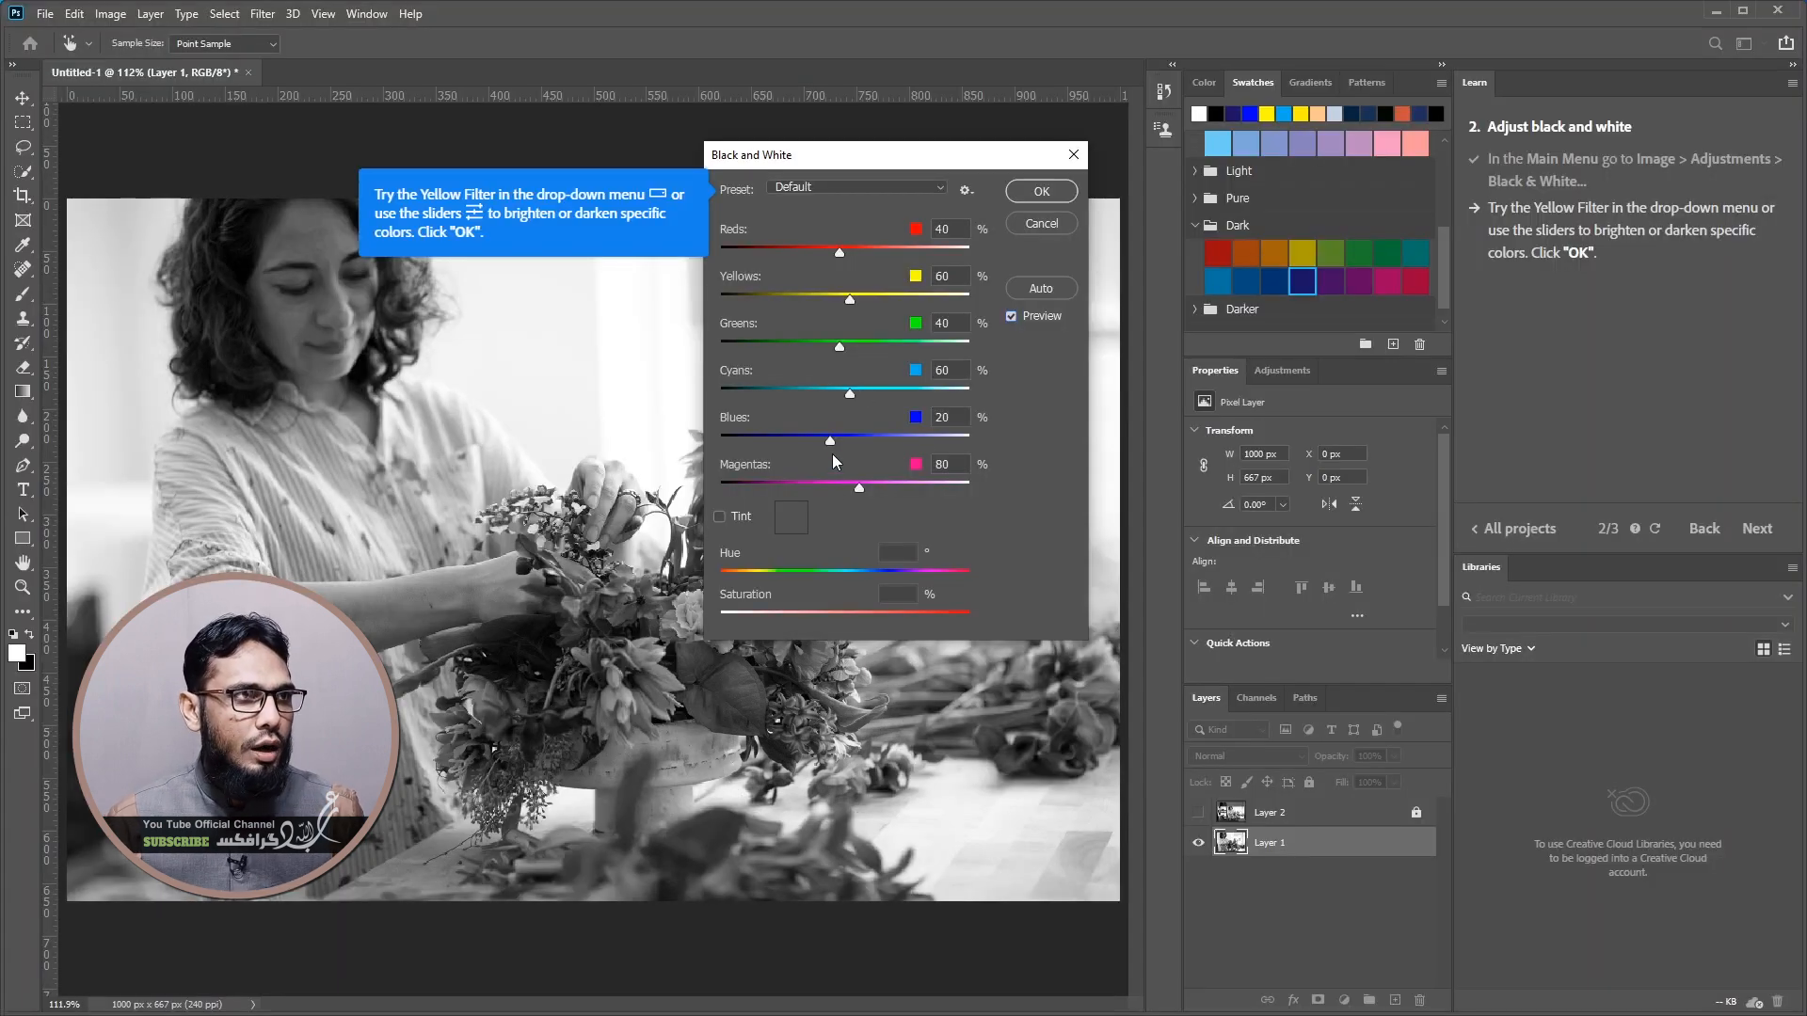
drag(830, 440, 816, 440)
click(1010, 319)
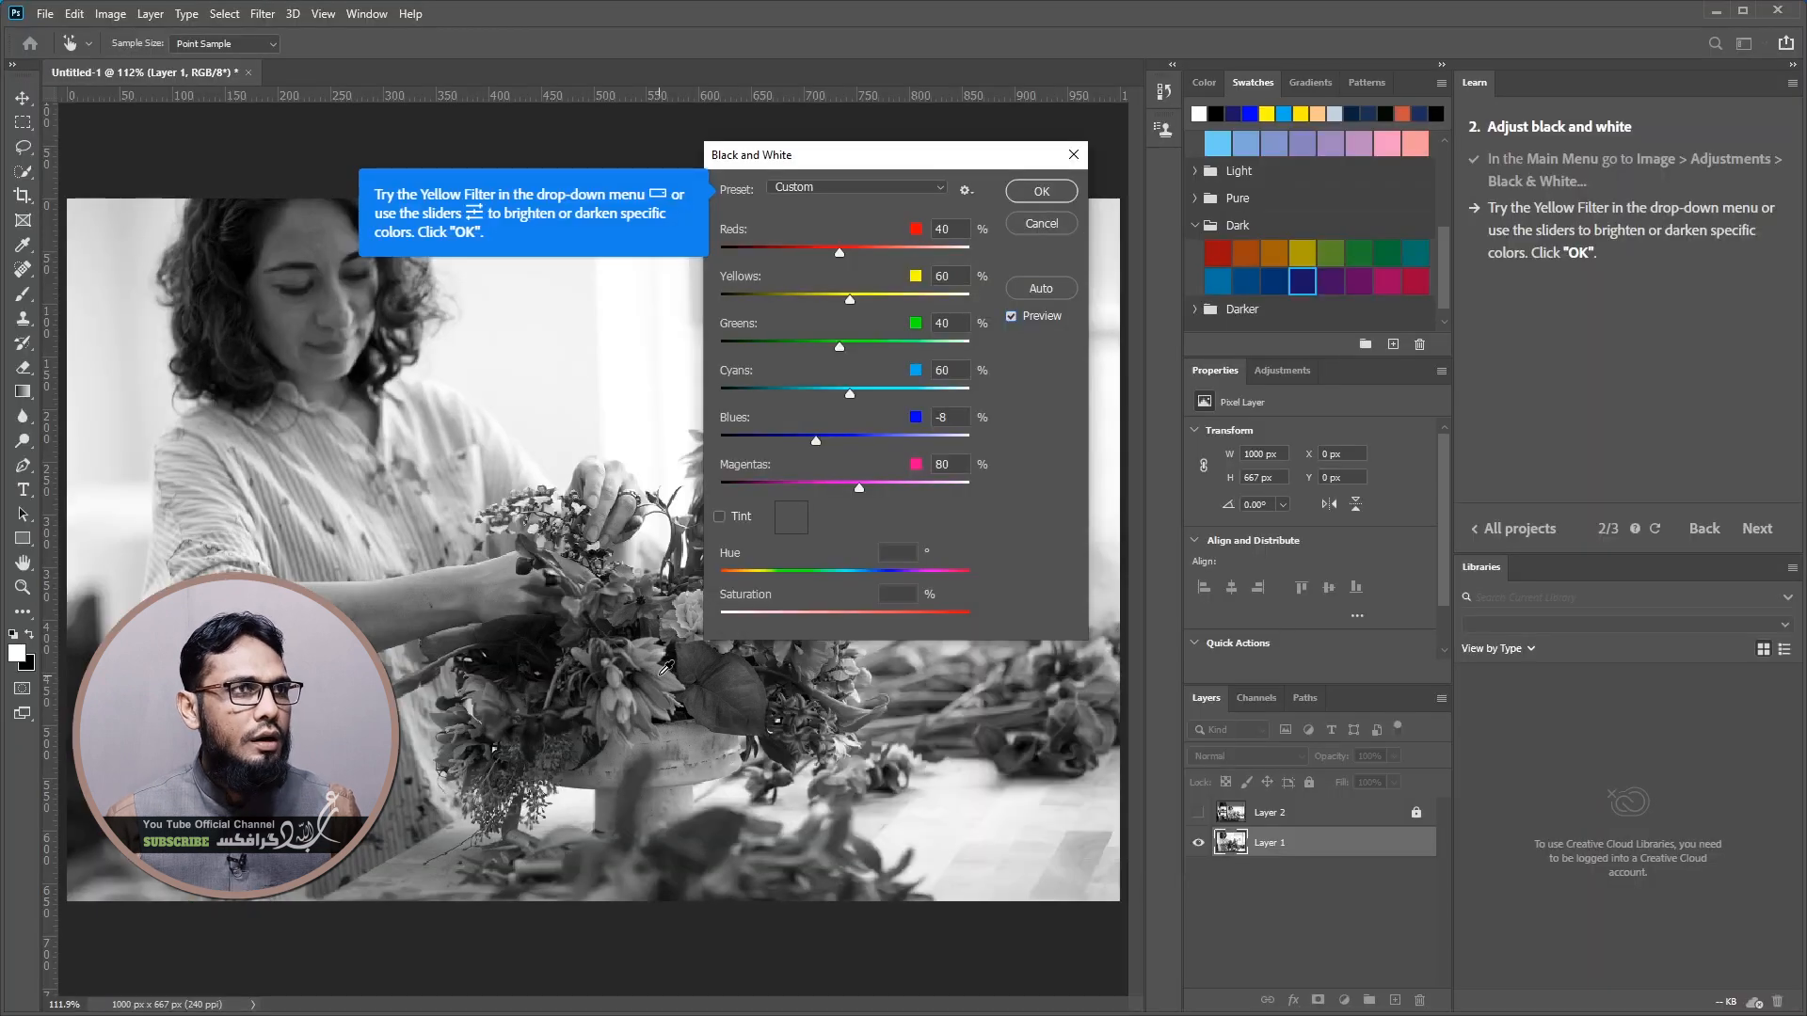
drag(832, 299, 834, 302)
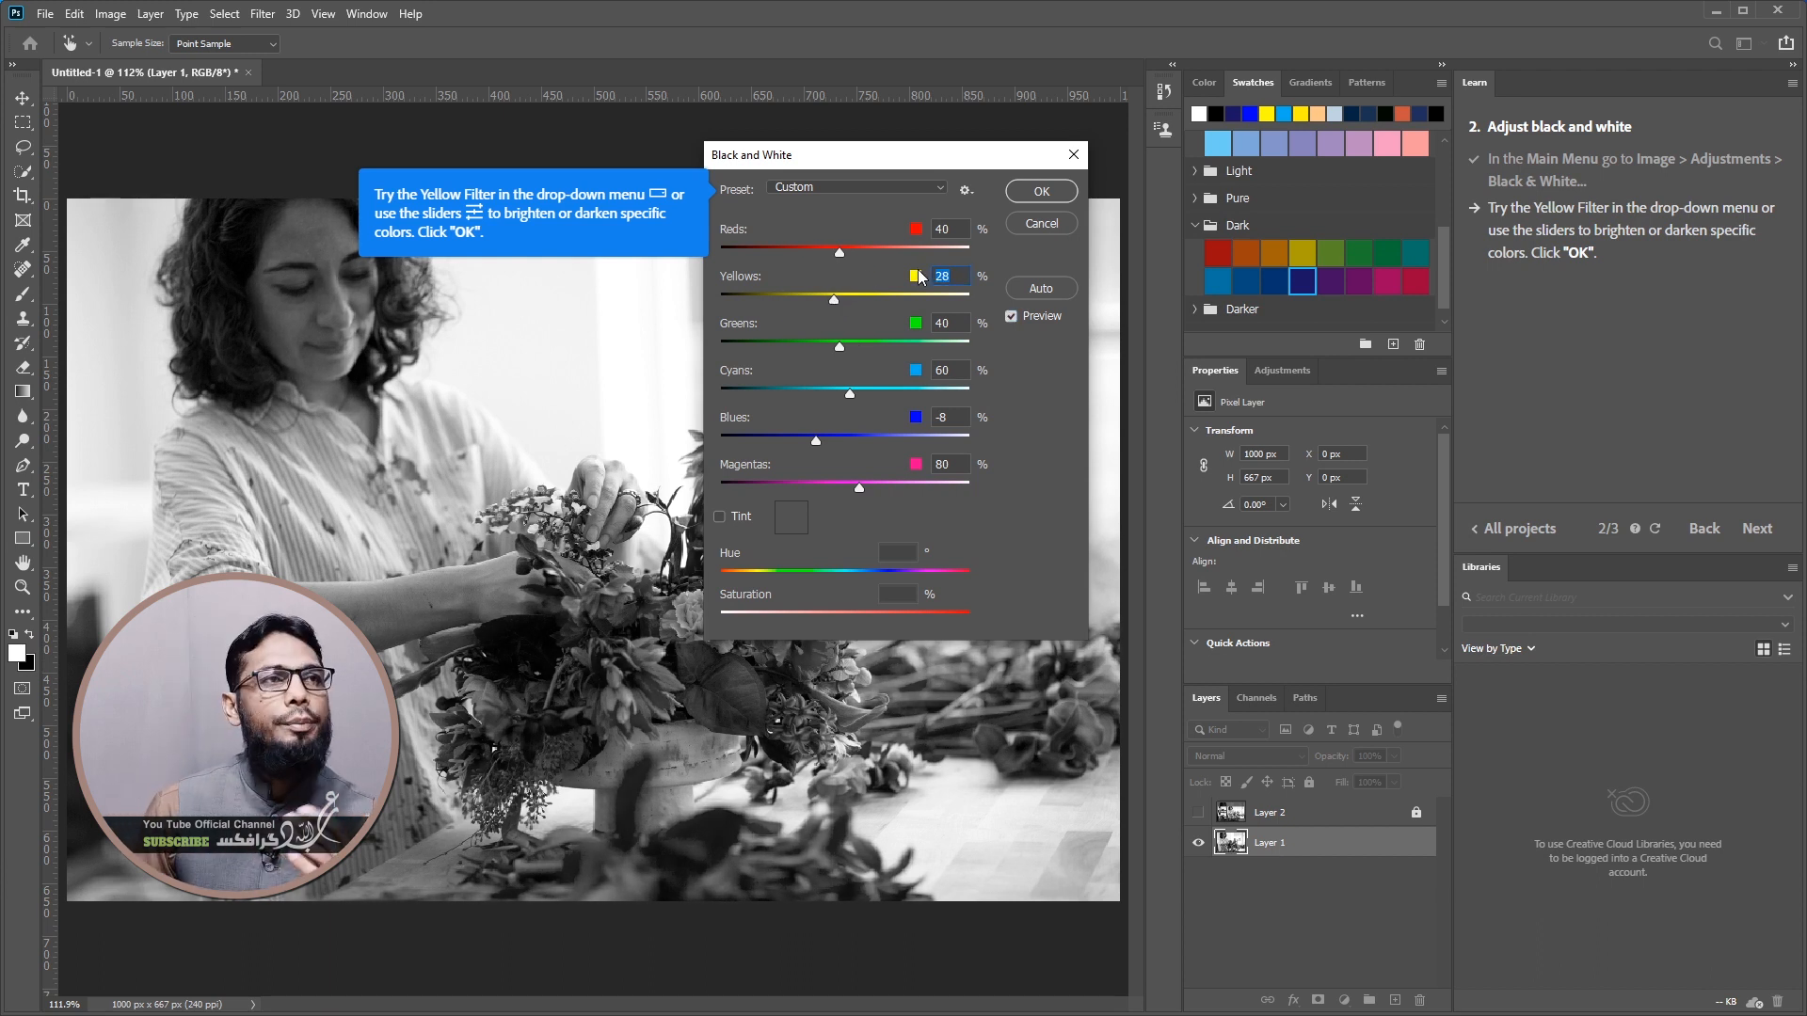
Apply the Black & White conversion directly to the flower photo and undo it
click(1036, 195)
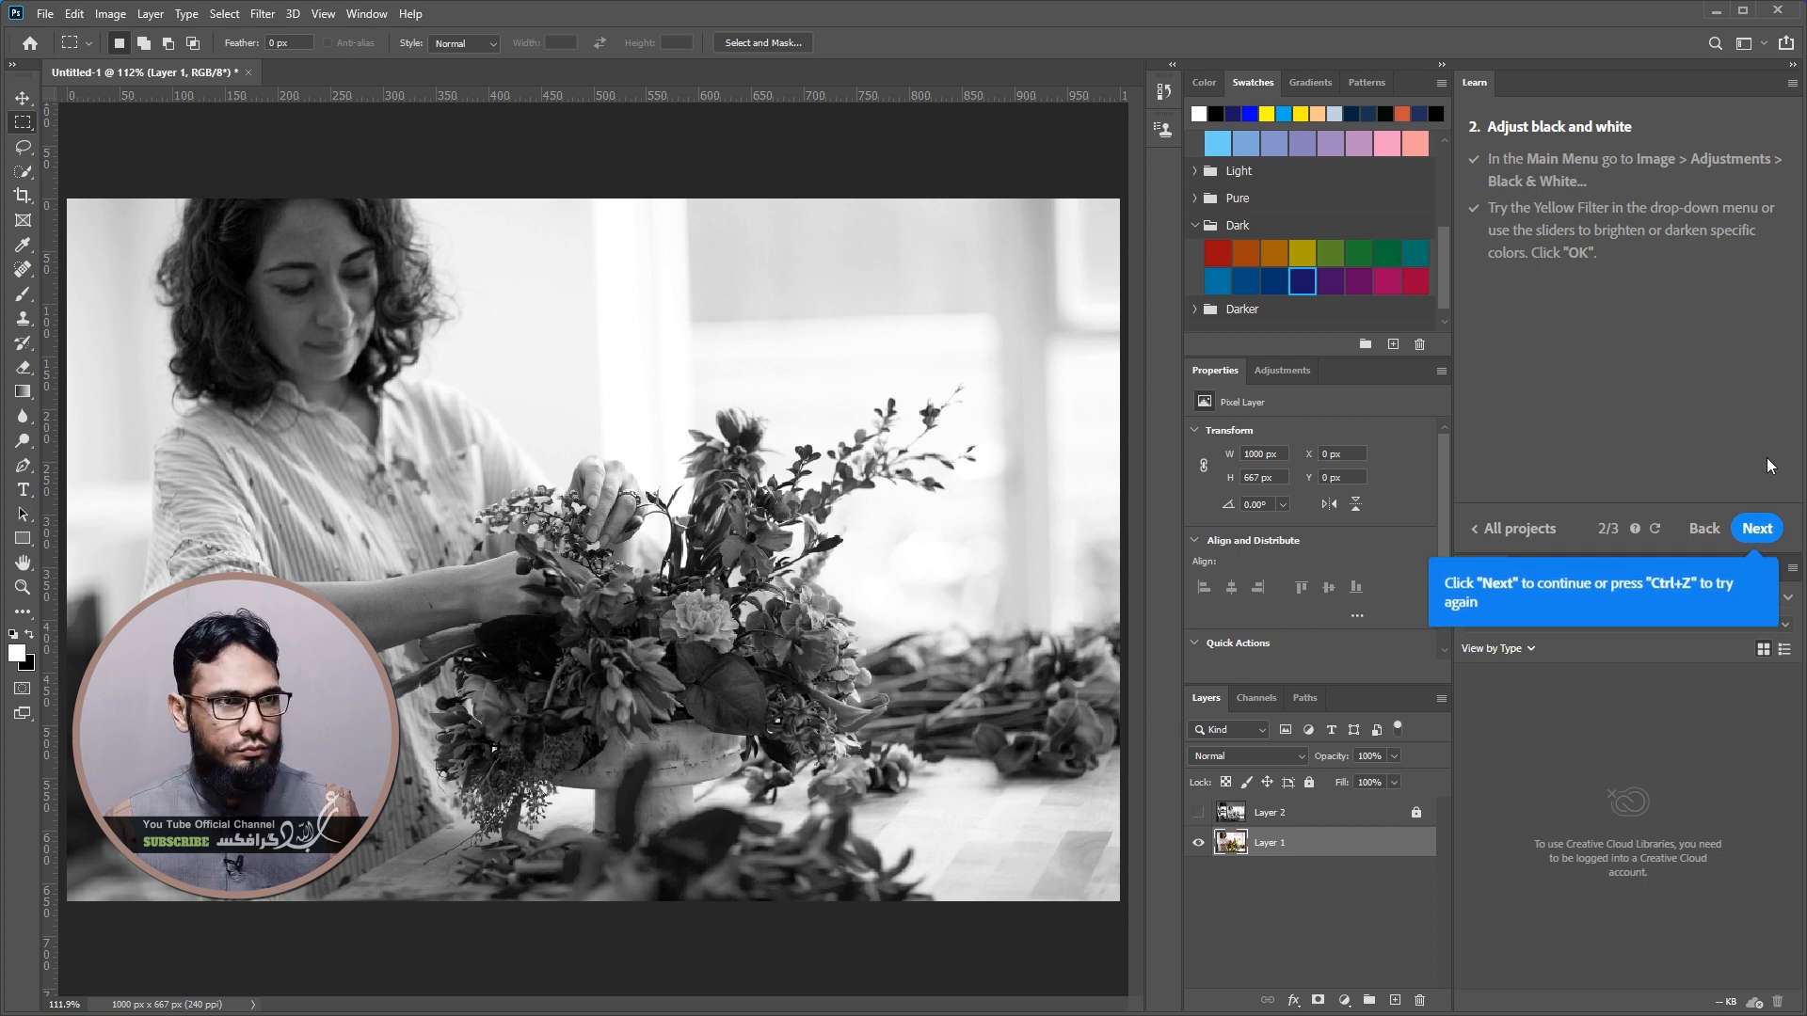
key(ctrl+z)
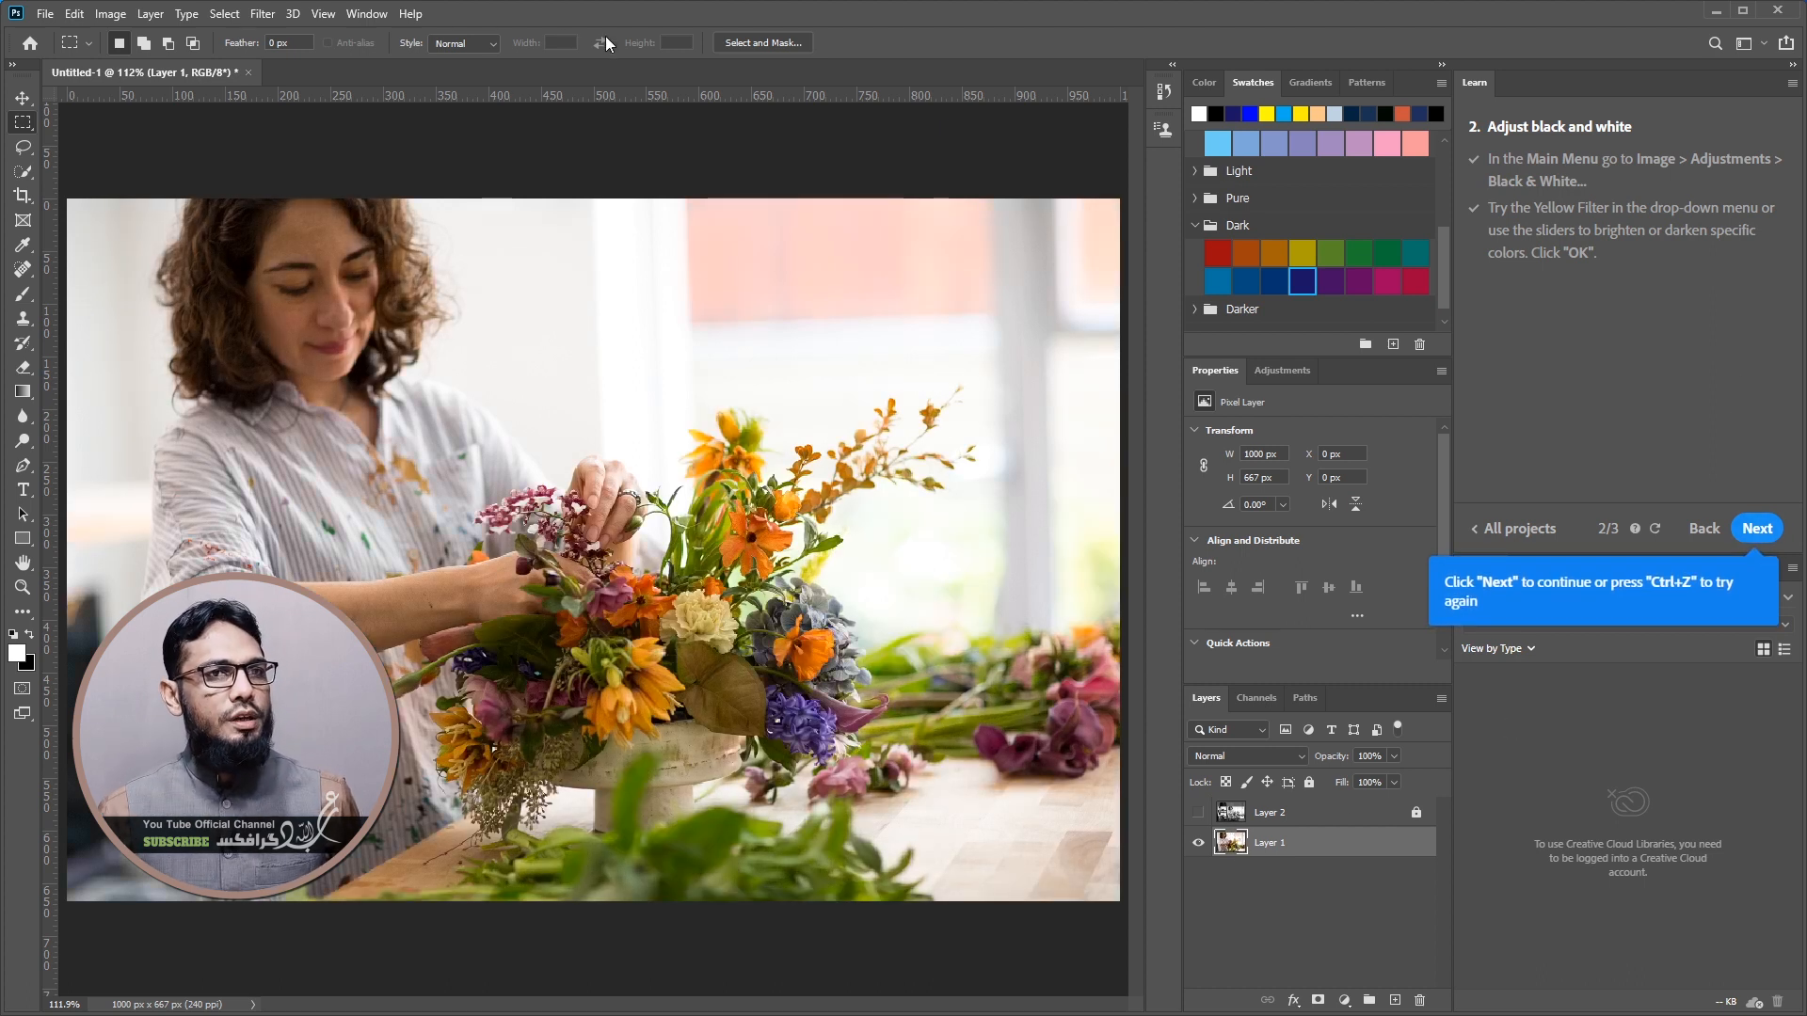
Add a Black & White adjustment layer above the flower photo with the default name and normal mode
click(151, 14)
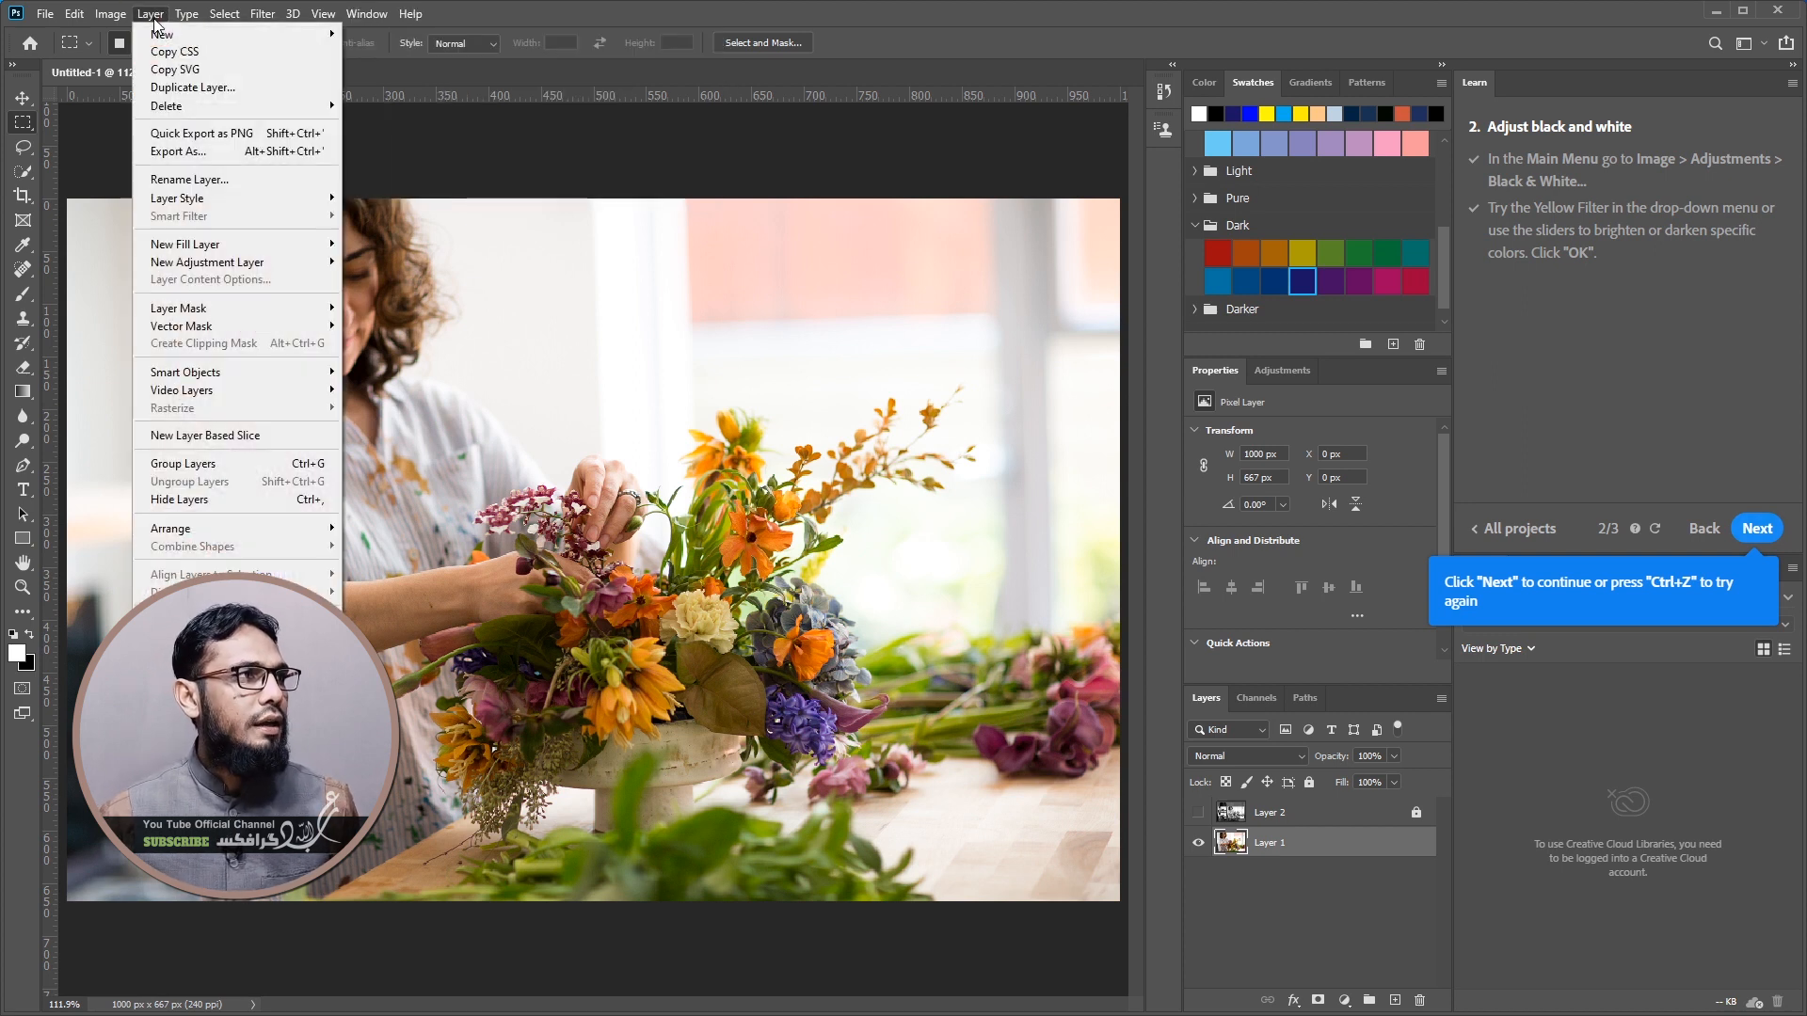
mouse_move(282, 271)
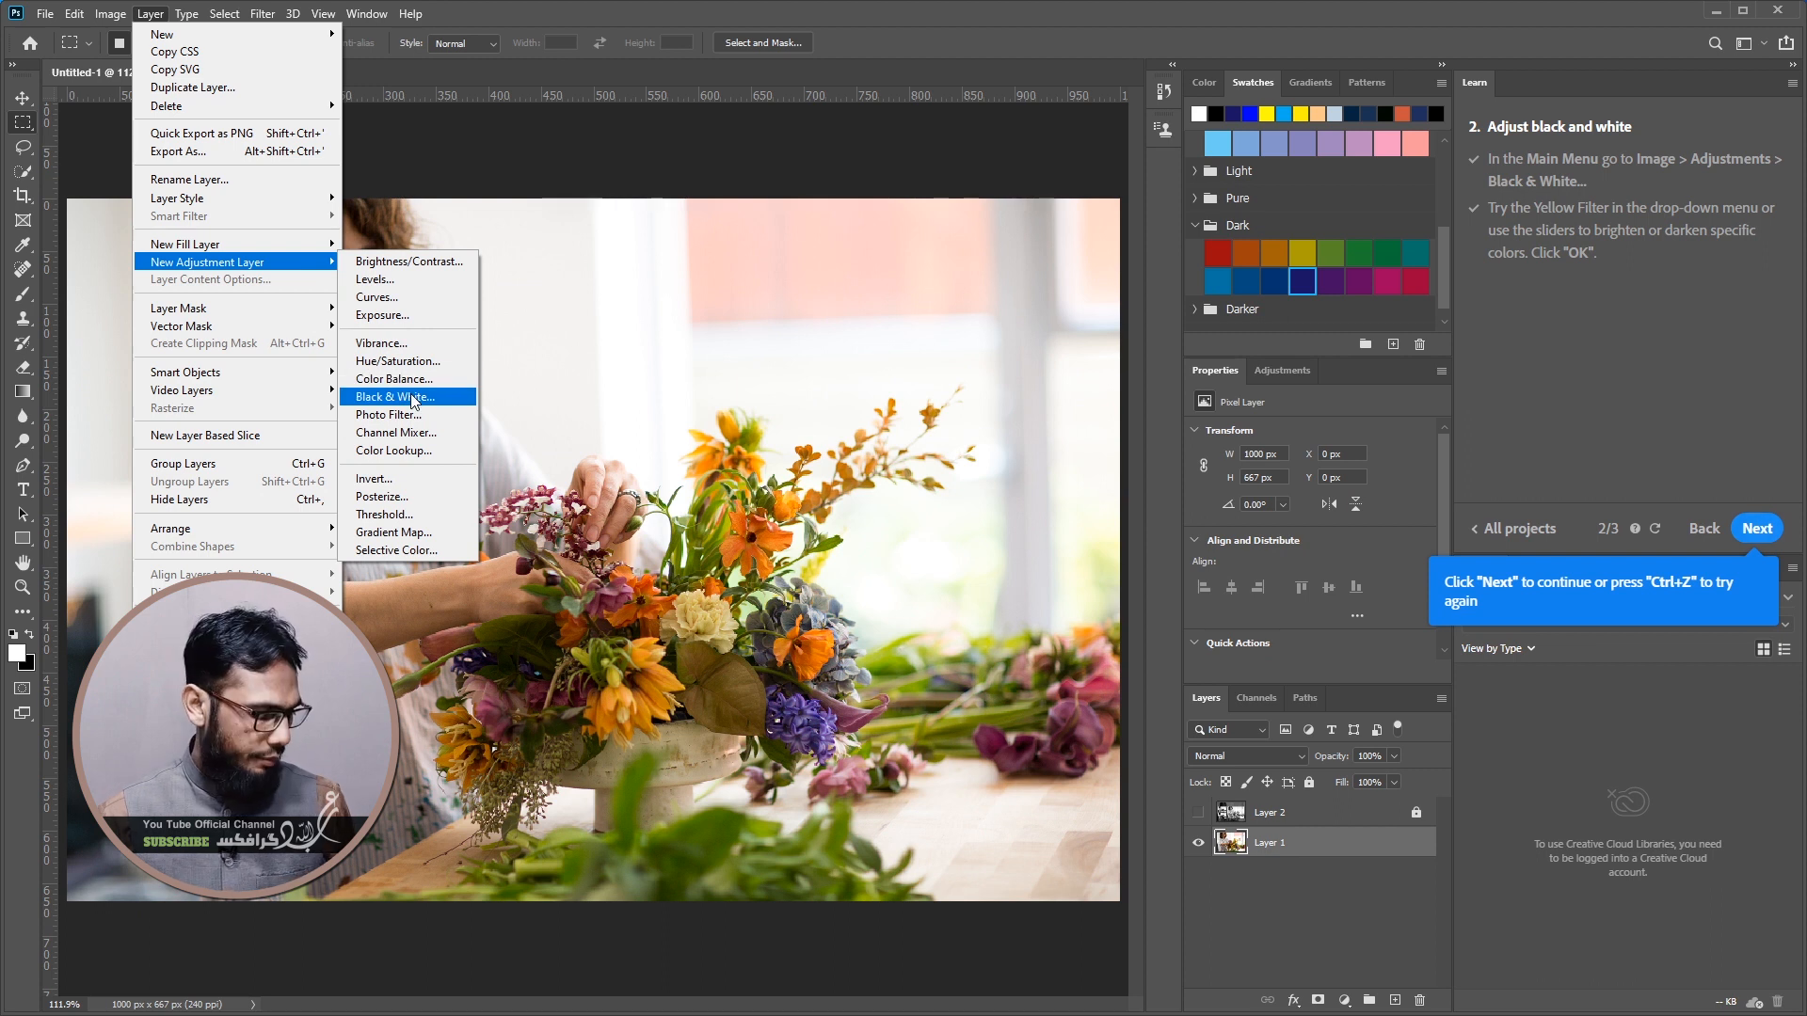
click(414, 397)
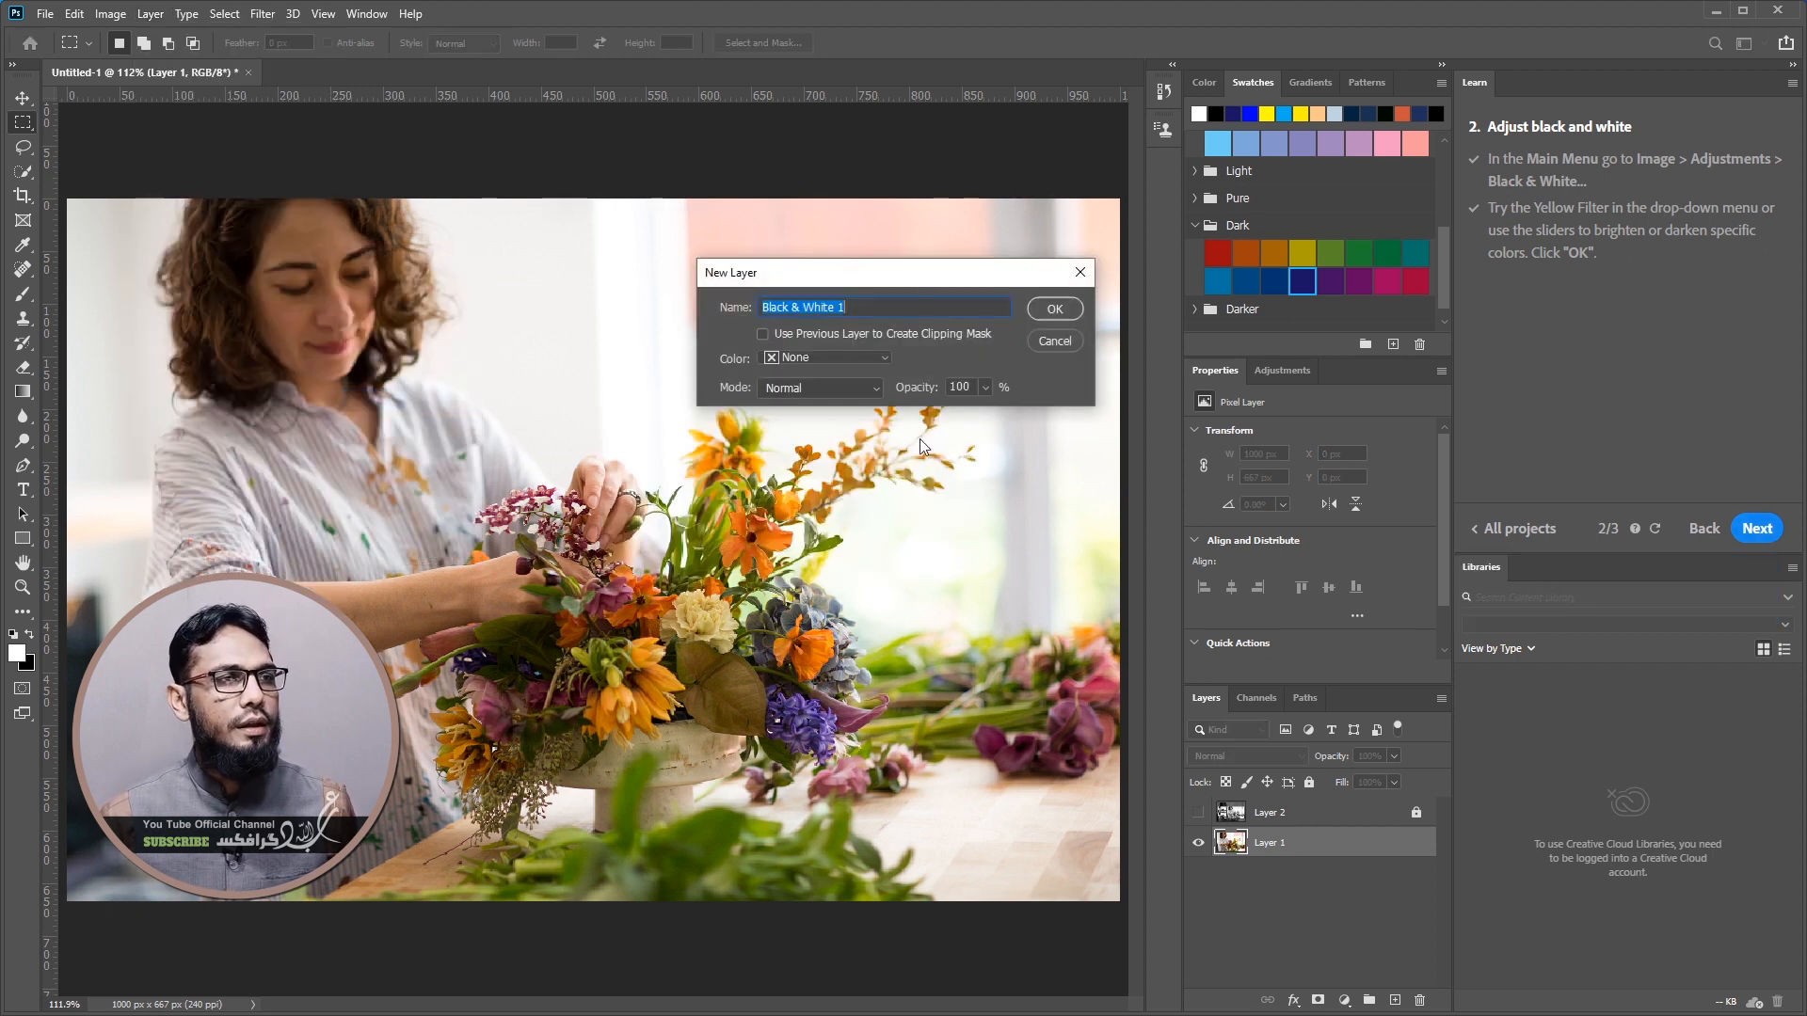
click(1051, 310)
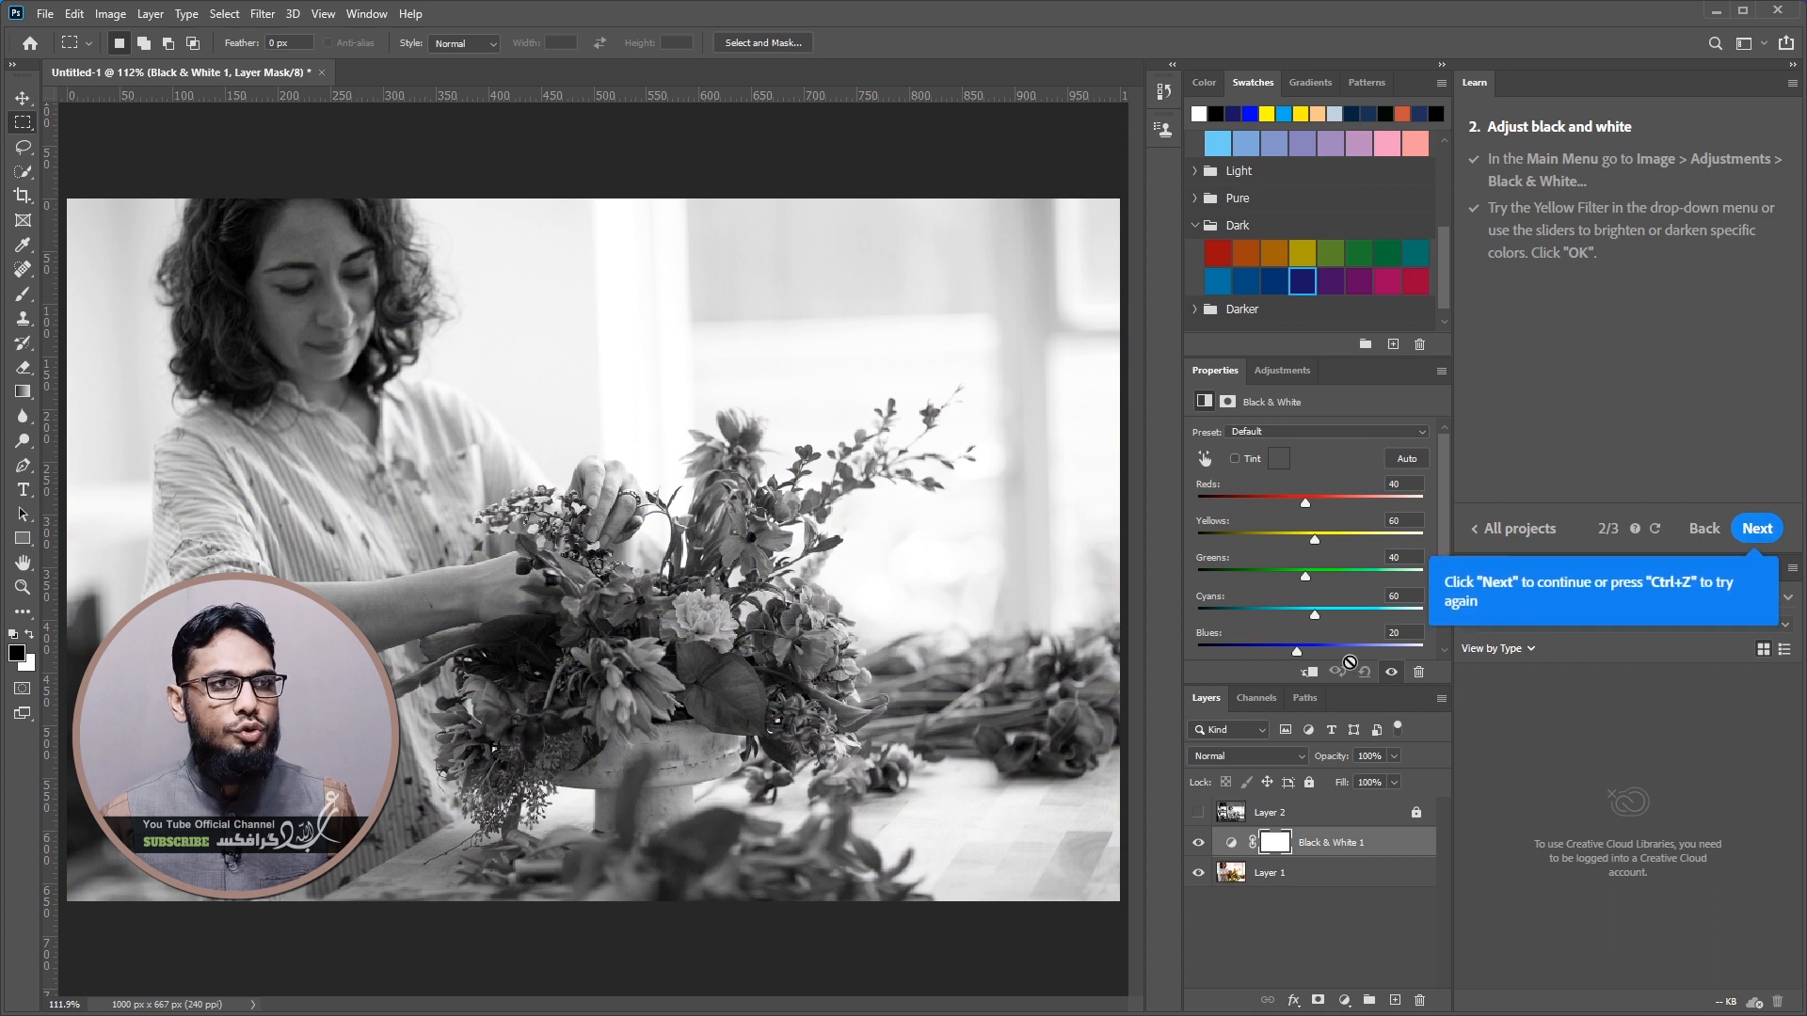
Compare the Black & White layer with the original colours and set its Blues to -25, Yellows to 33 and Cyans to 50
scroll(1294, 640, down, 1)
click(1198, 842)
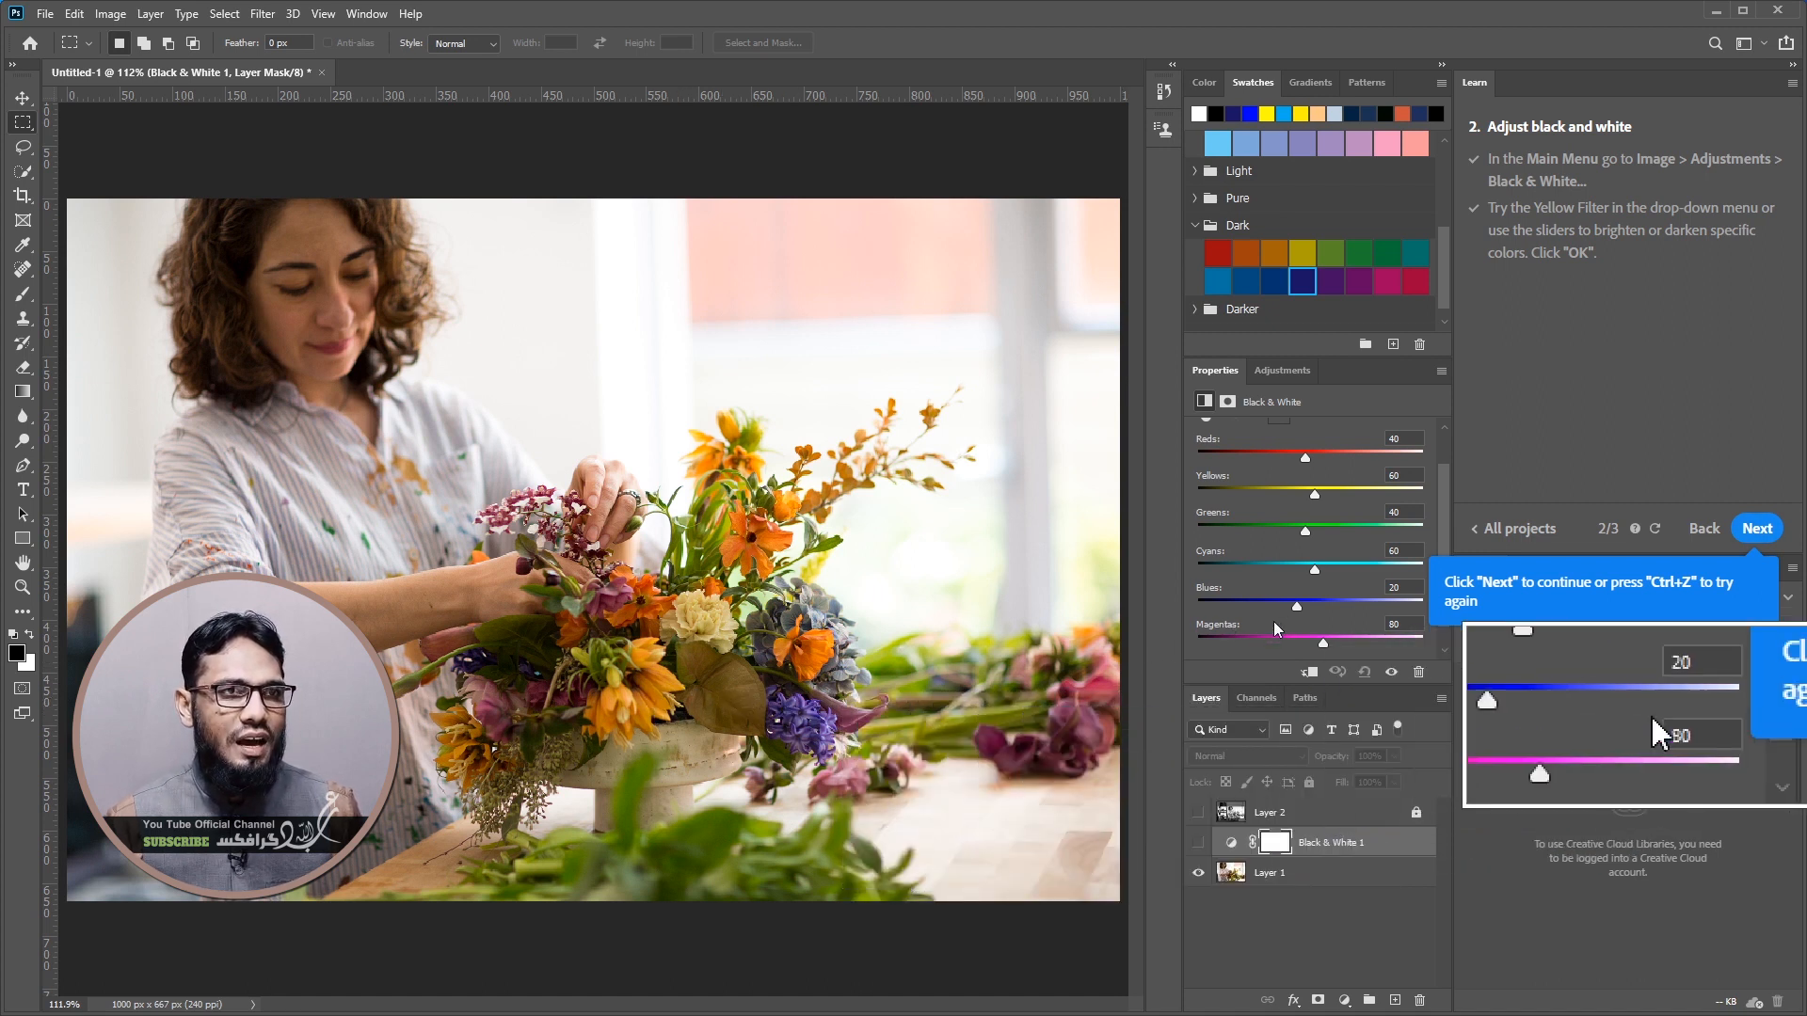
drag(1297, 606, 1293, 606)
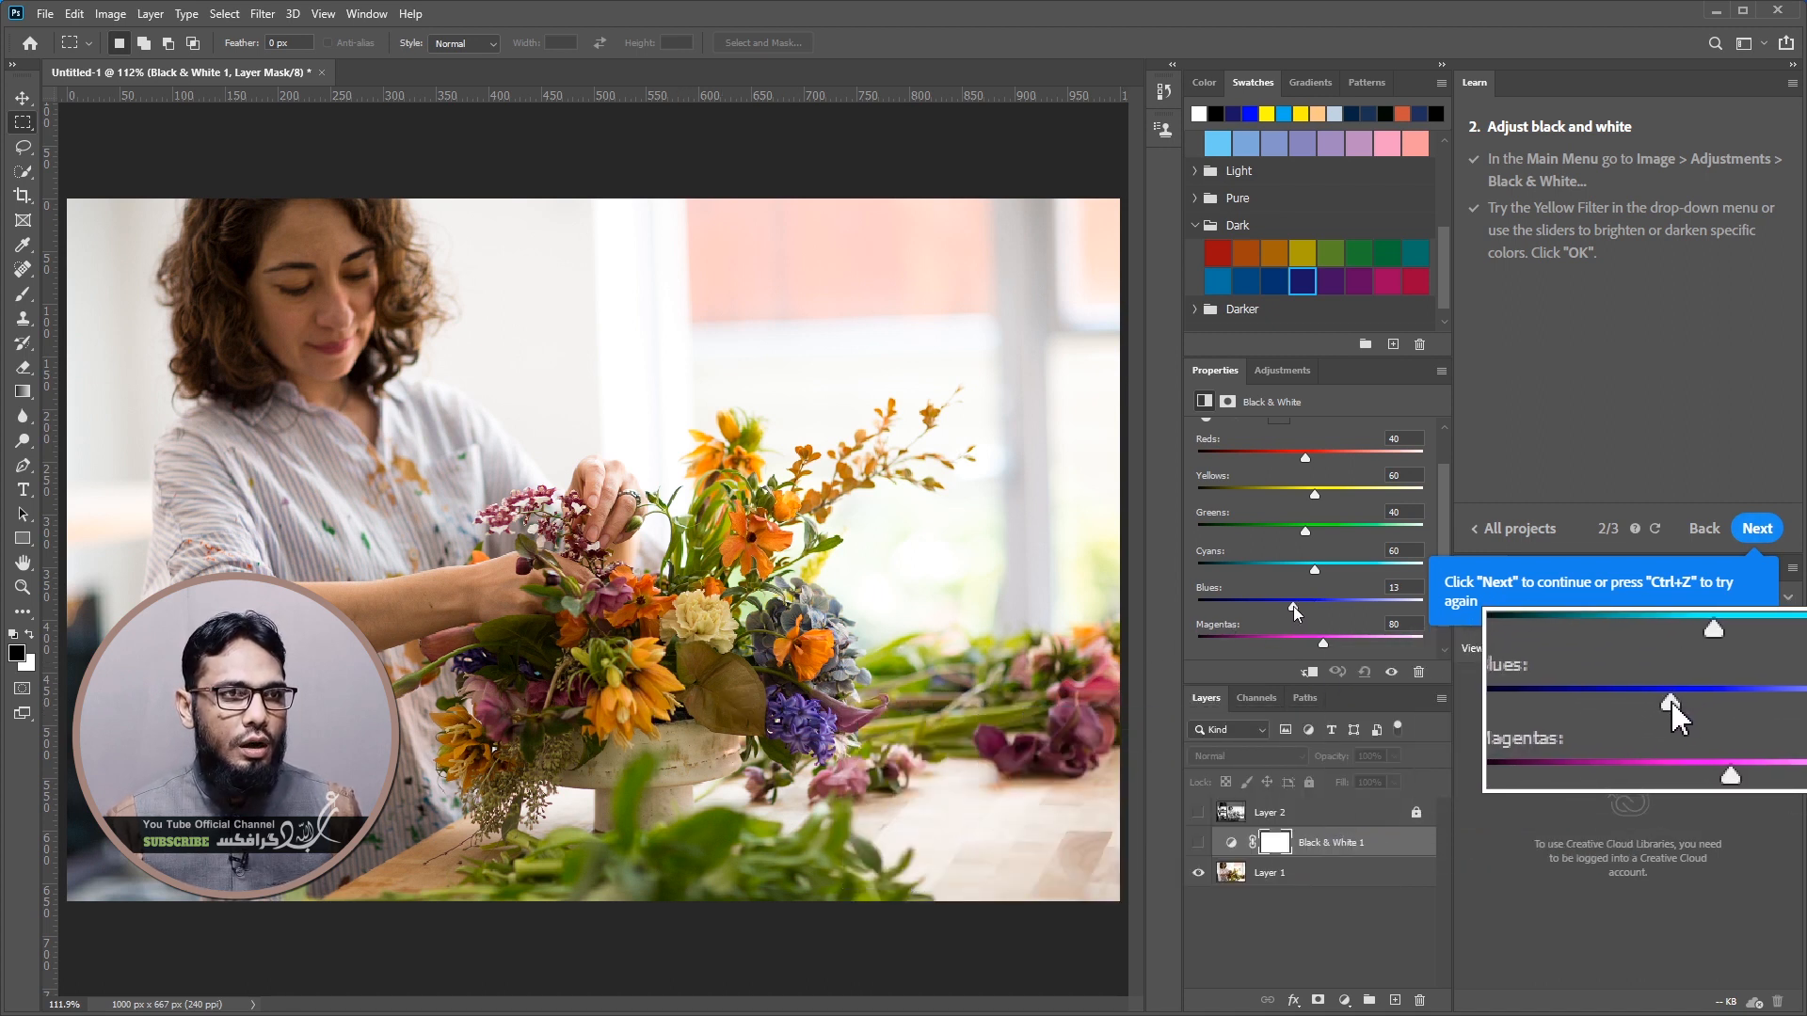
click(1199, 844)
drag(1292, 607, 1278, 612)
drag(1315, 494, 1304, 496)
drag(1315, 565, 1311, 569)
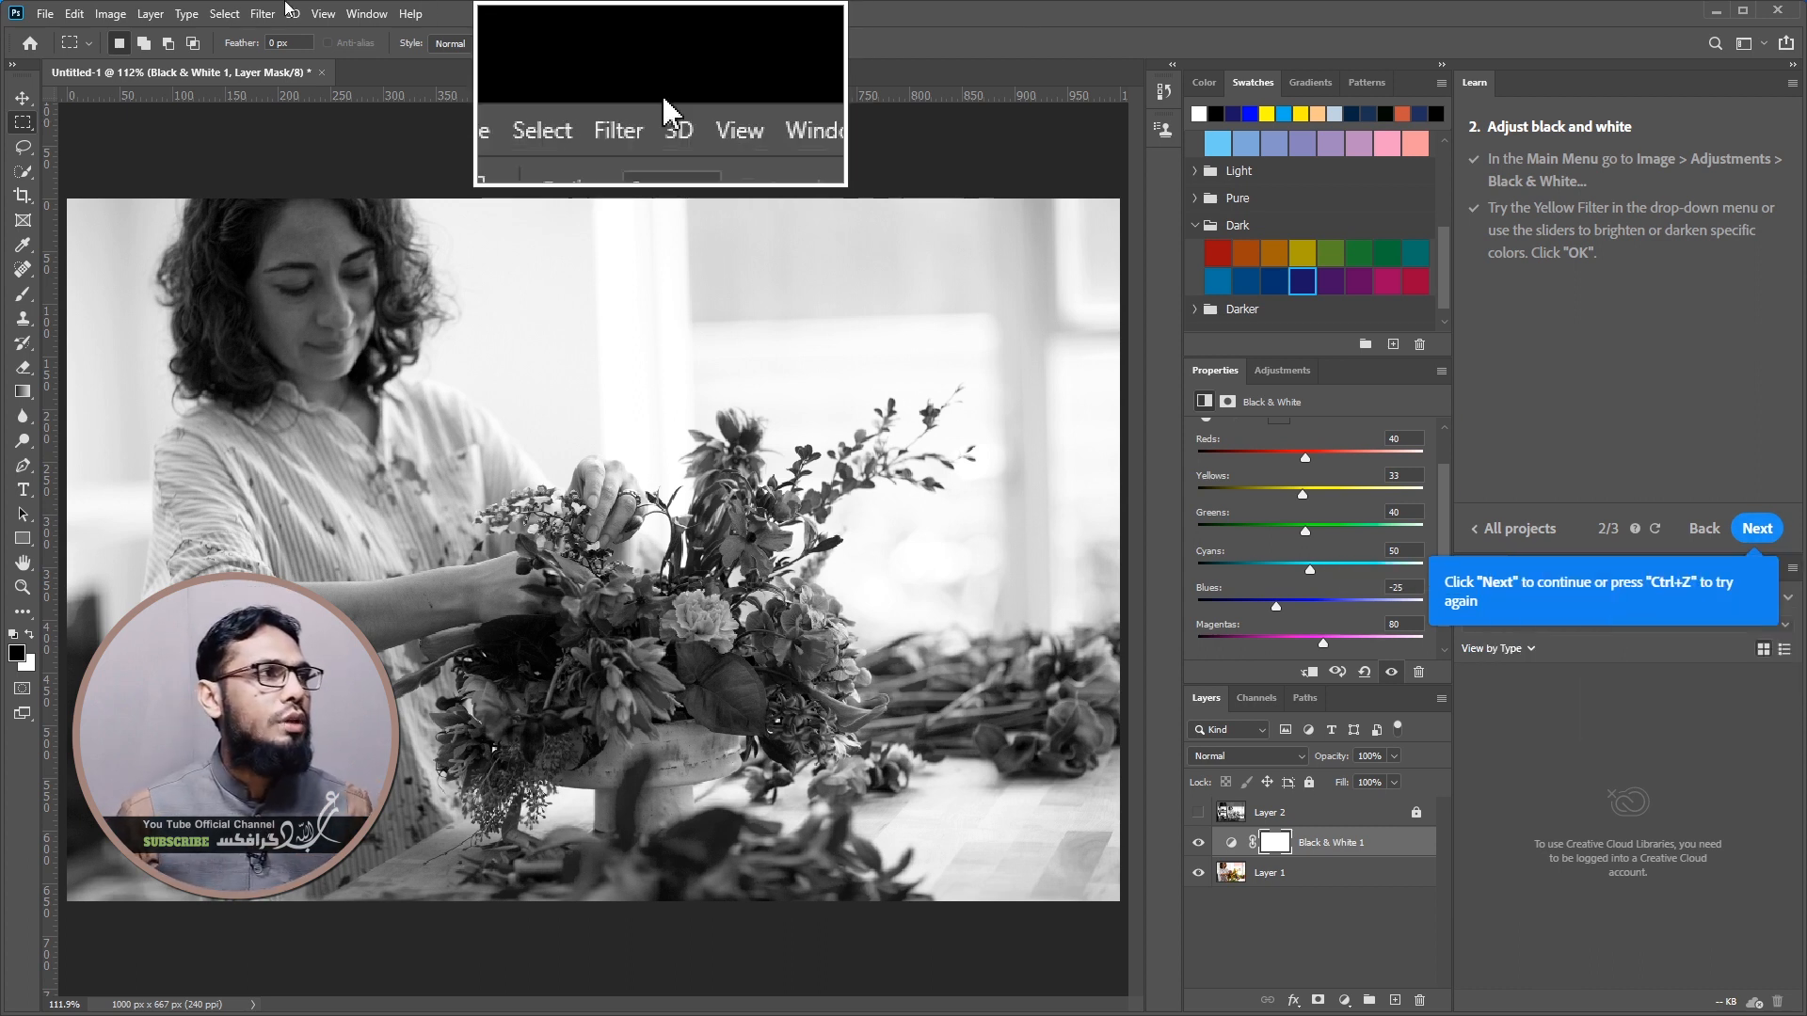
Add a Levels adjustment layer with input levels 27, 1.17 and 221 and output levels 17 and 227
click(150, 13)
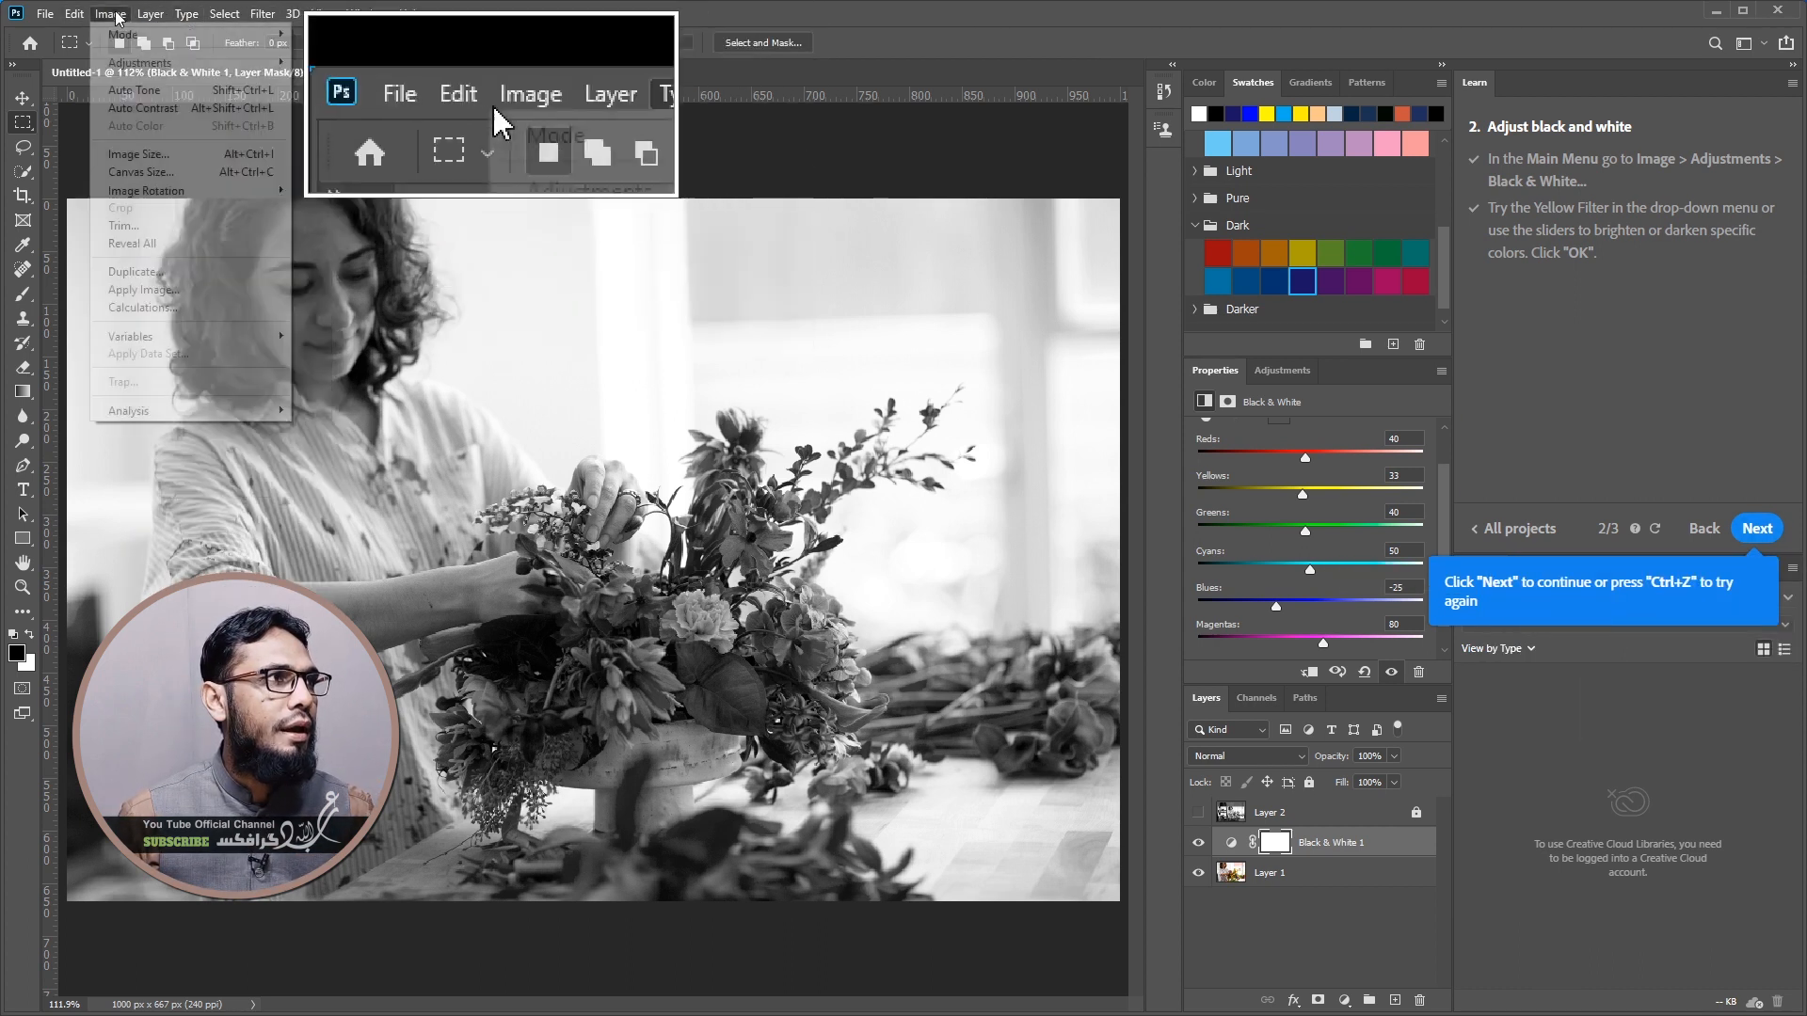
mouse_move(216, 272)
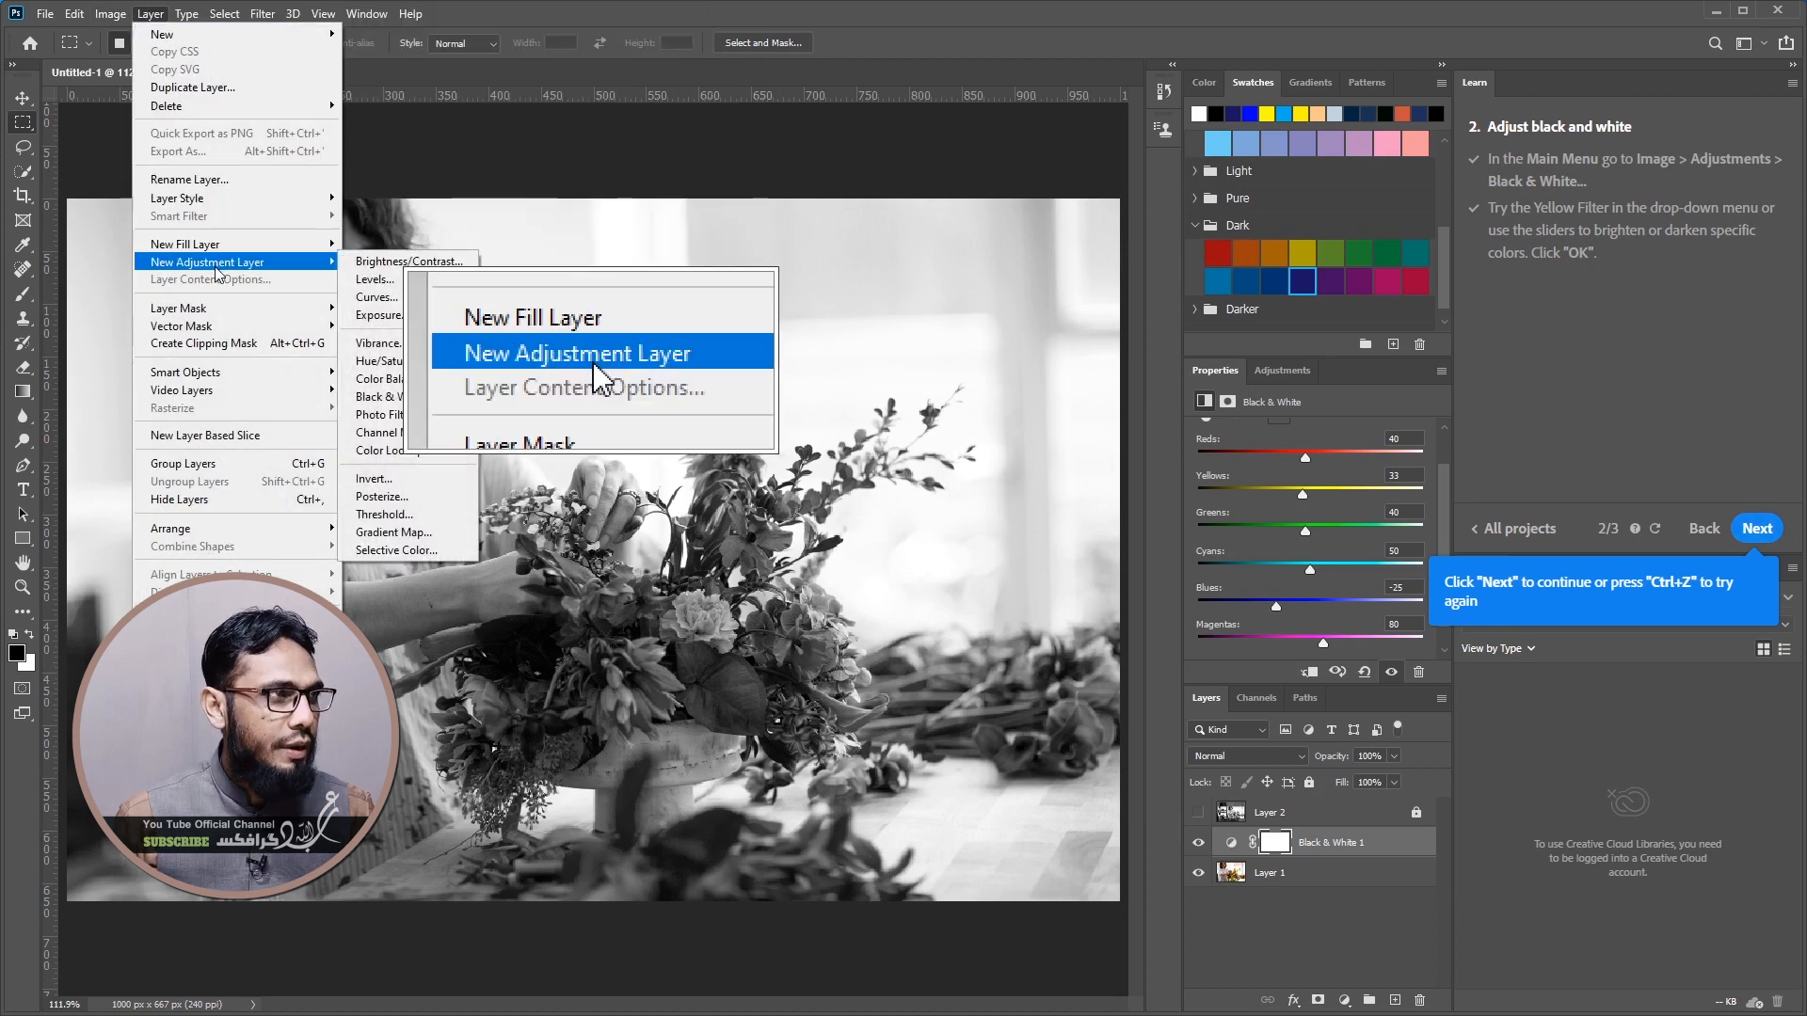
click(385, 280)
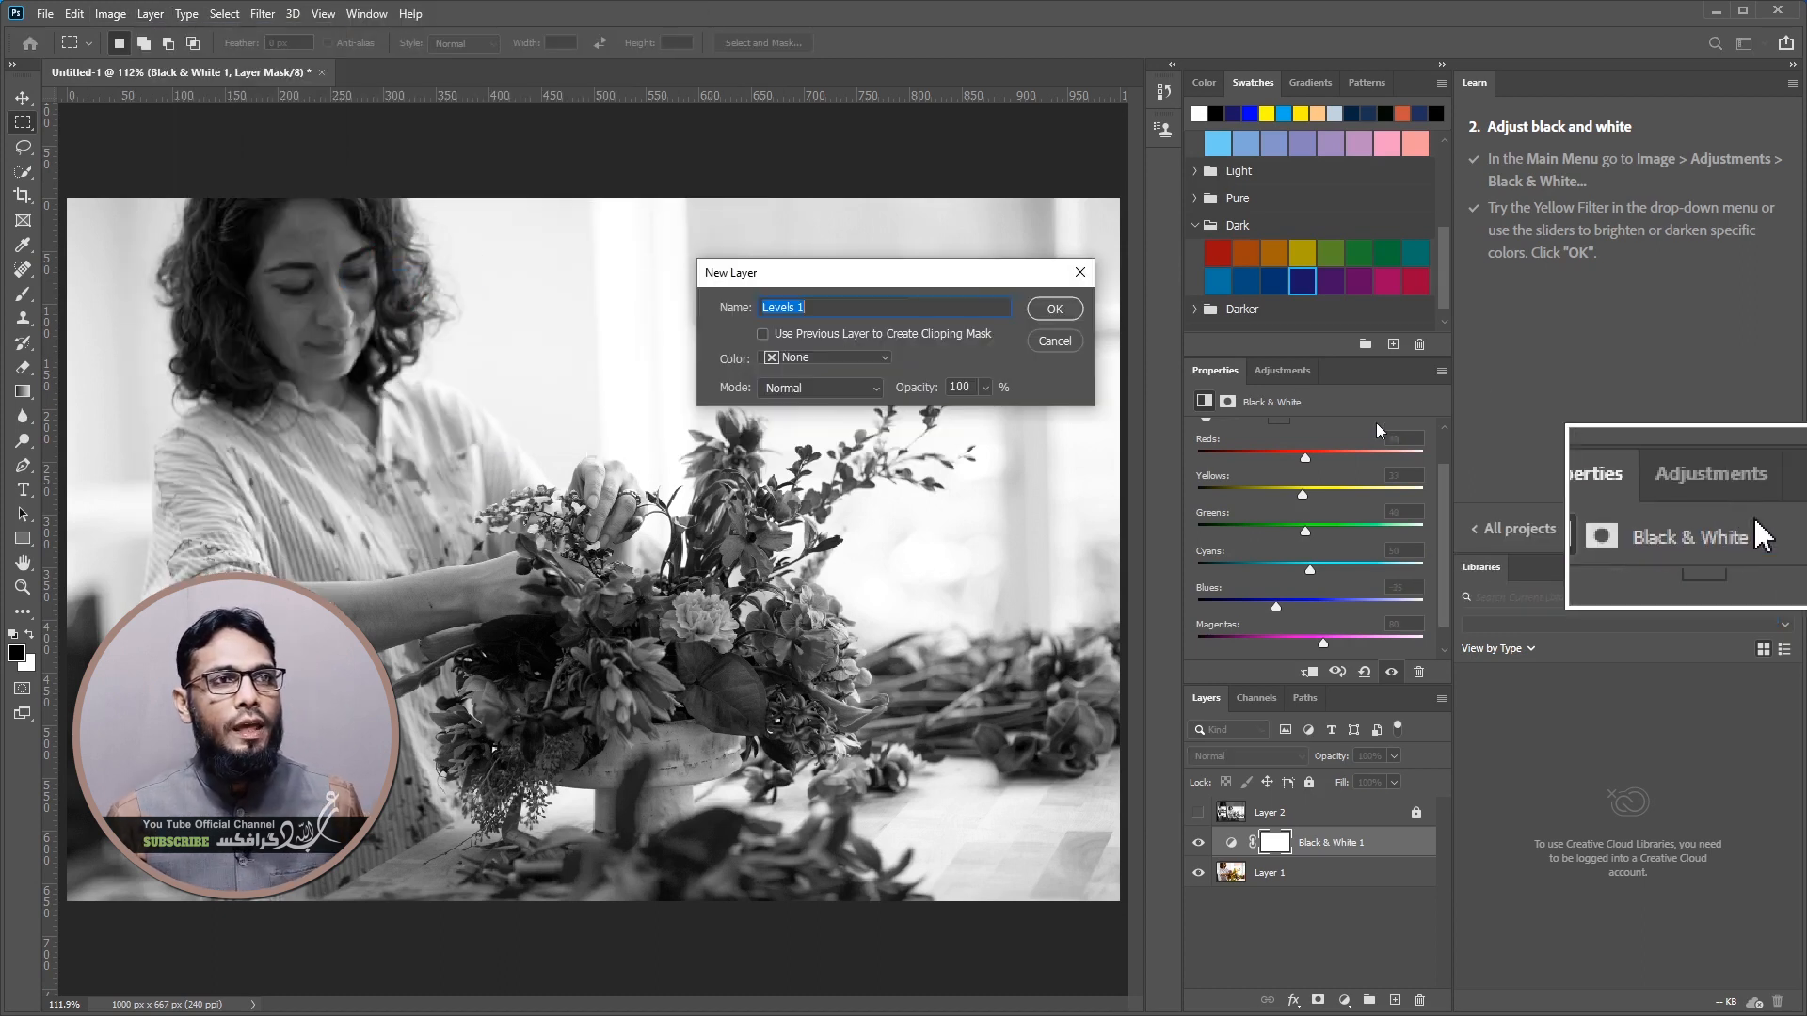
click(1055, 309)
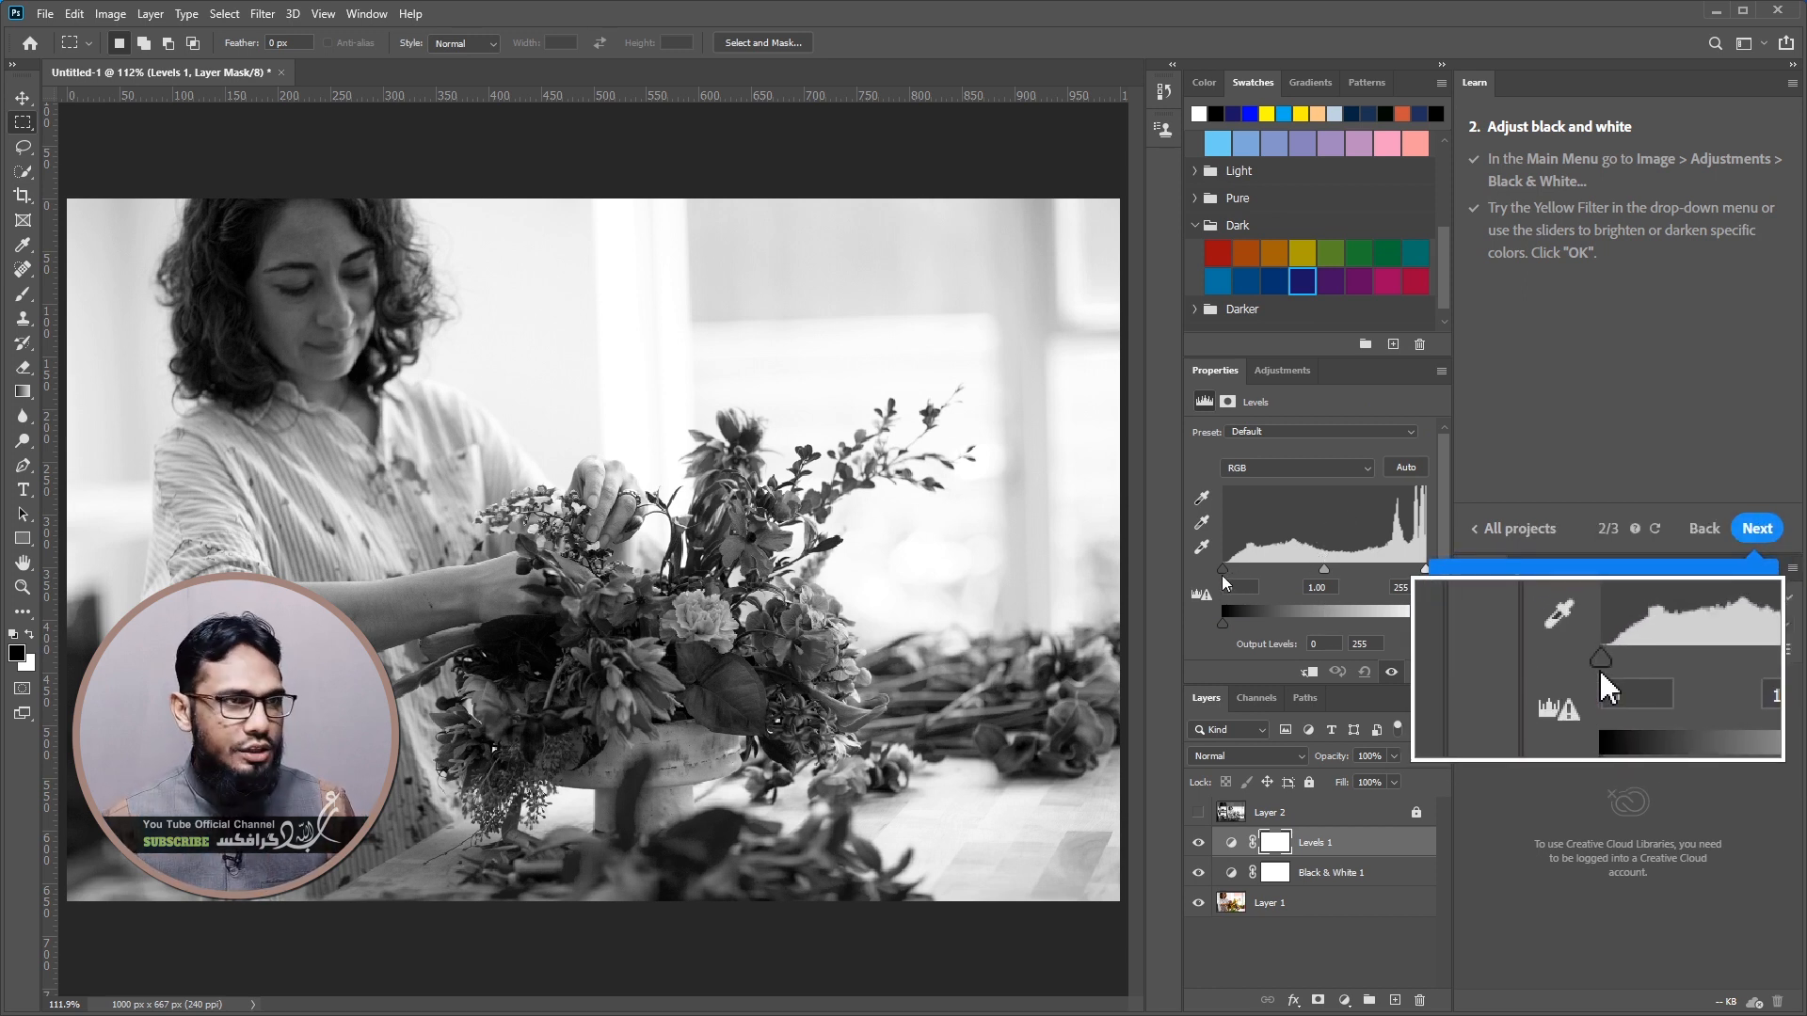
drag(1223, 570, 1235, 625)
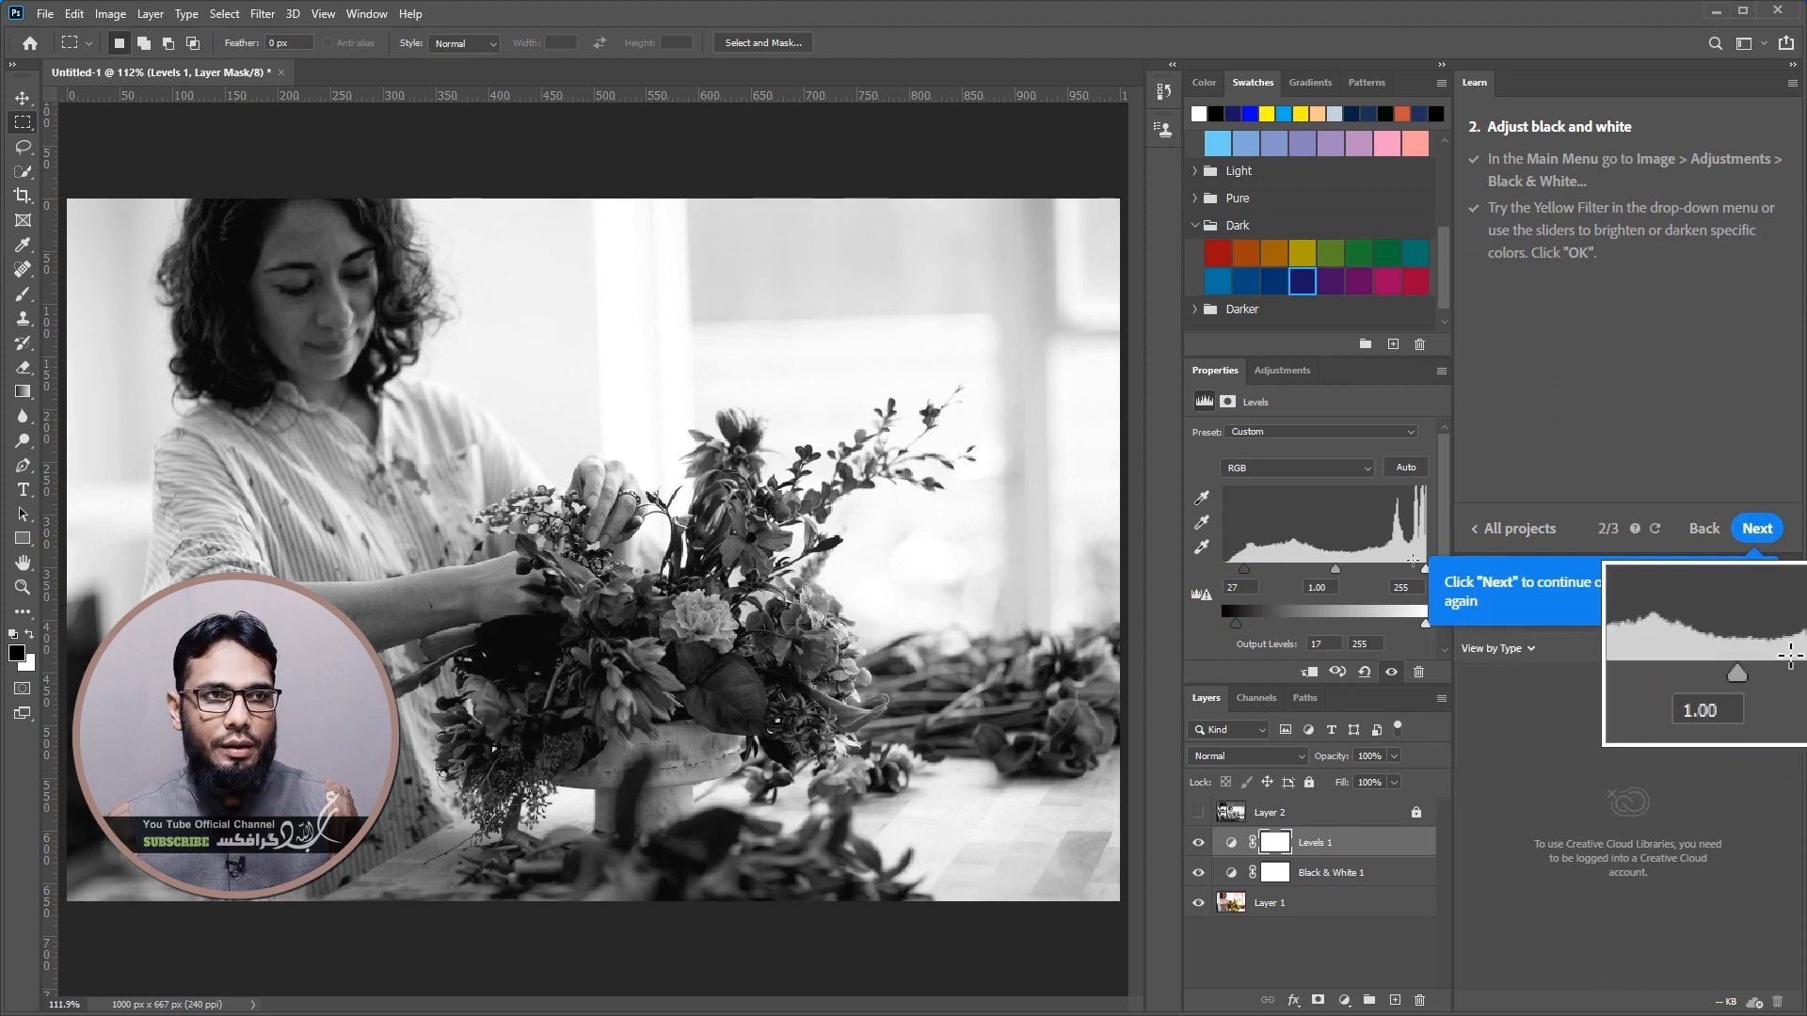
drag(1427, 568, 1404, 614)
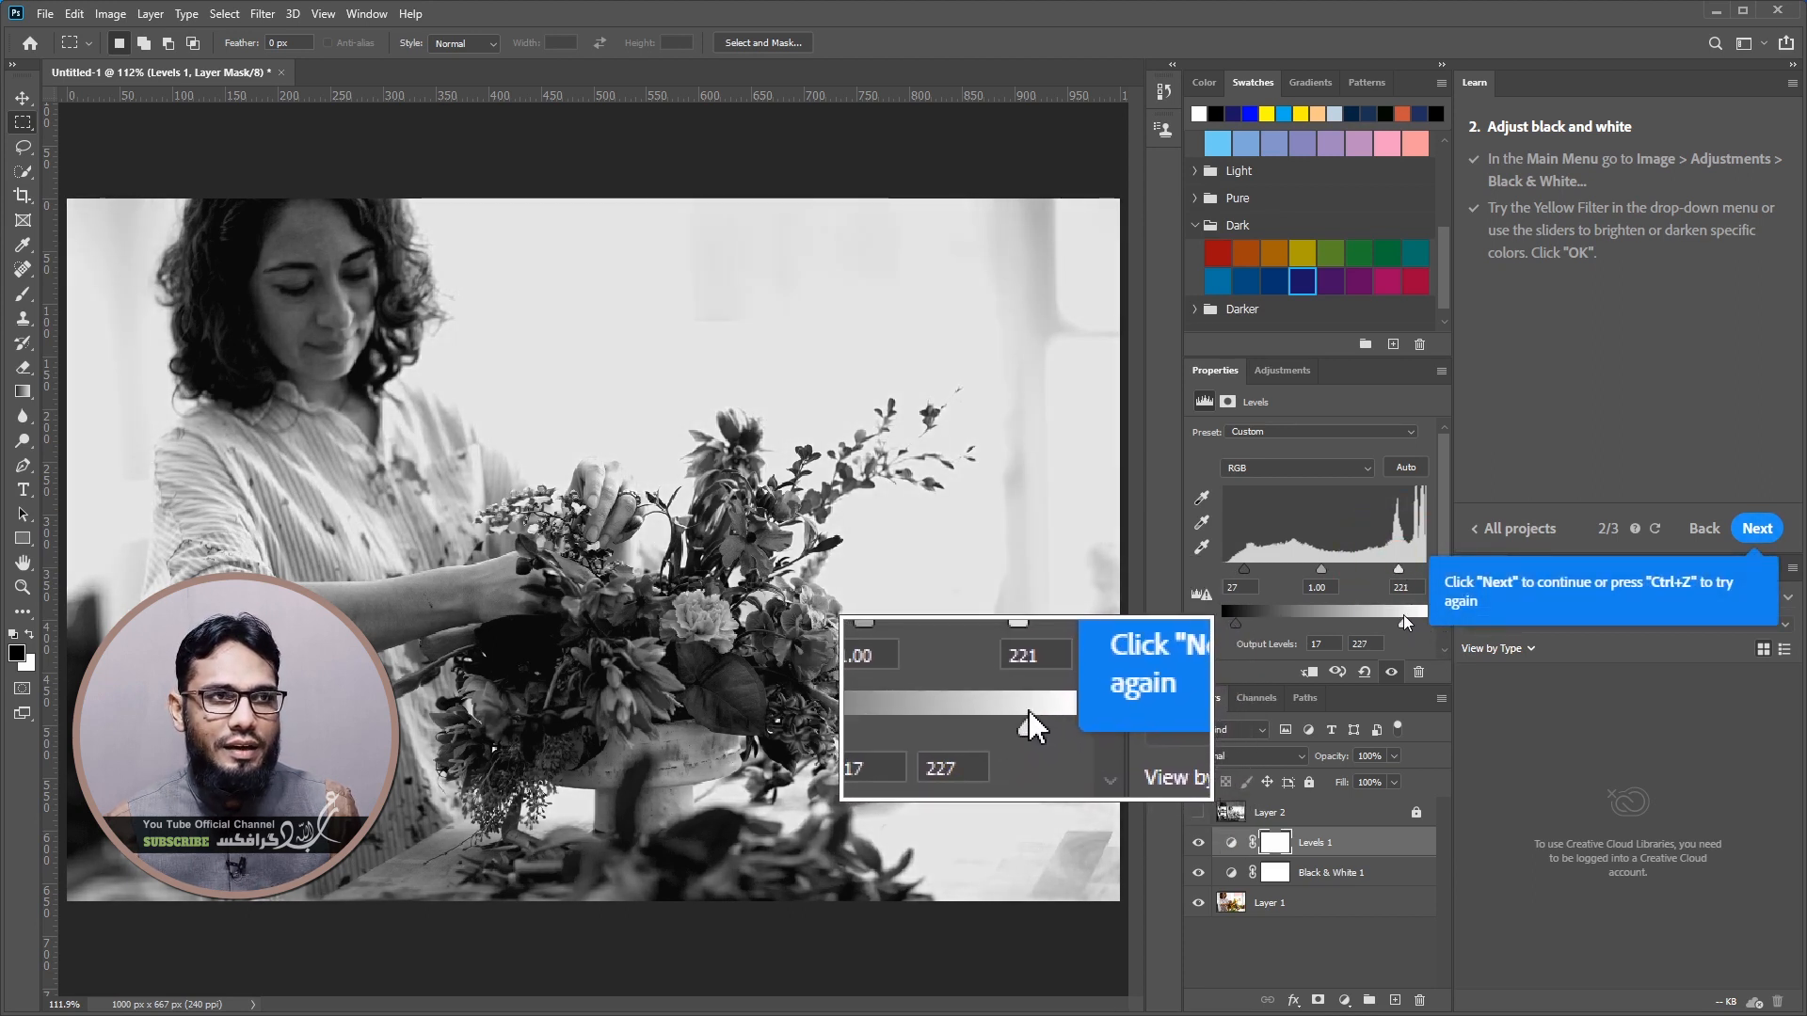
drag(1323, 568, 1313, 557)
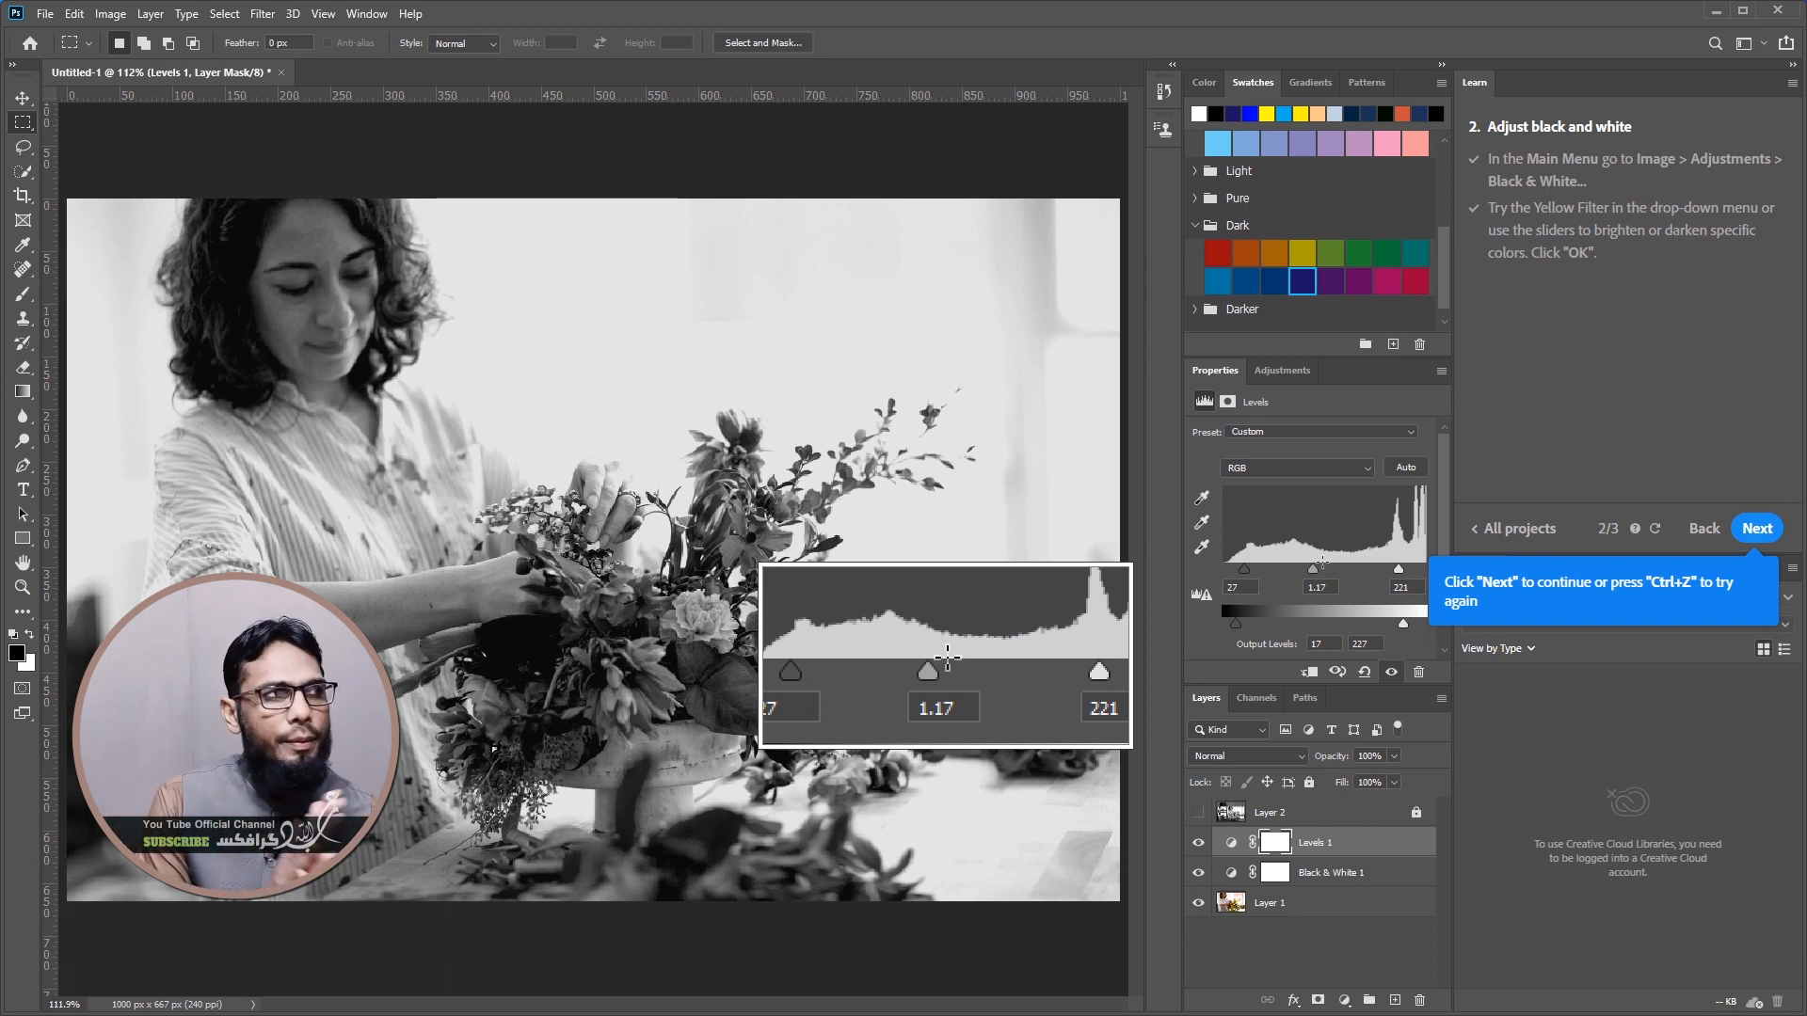
Add a second Levels adjustment layer and darken the photo by lowering its white output level to 169
click(151, 13)
mouse_move(271, 263)
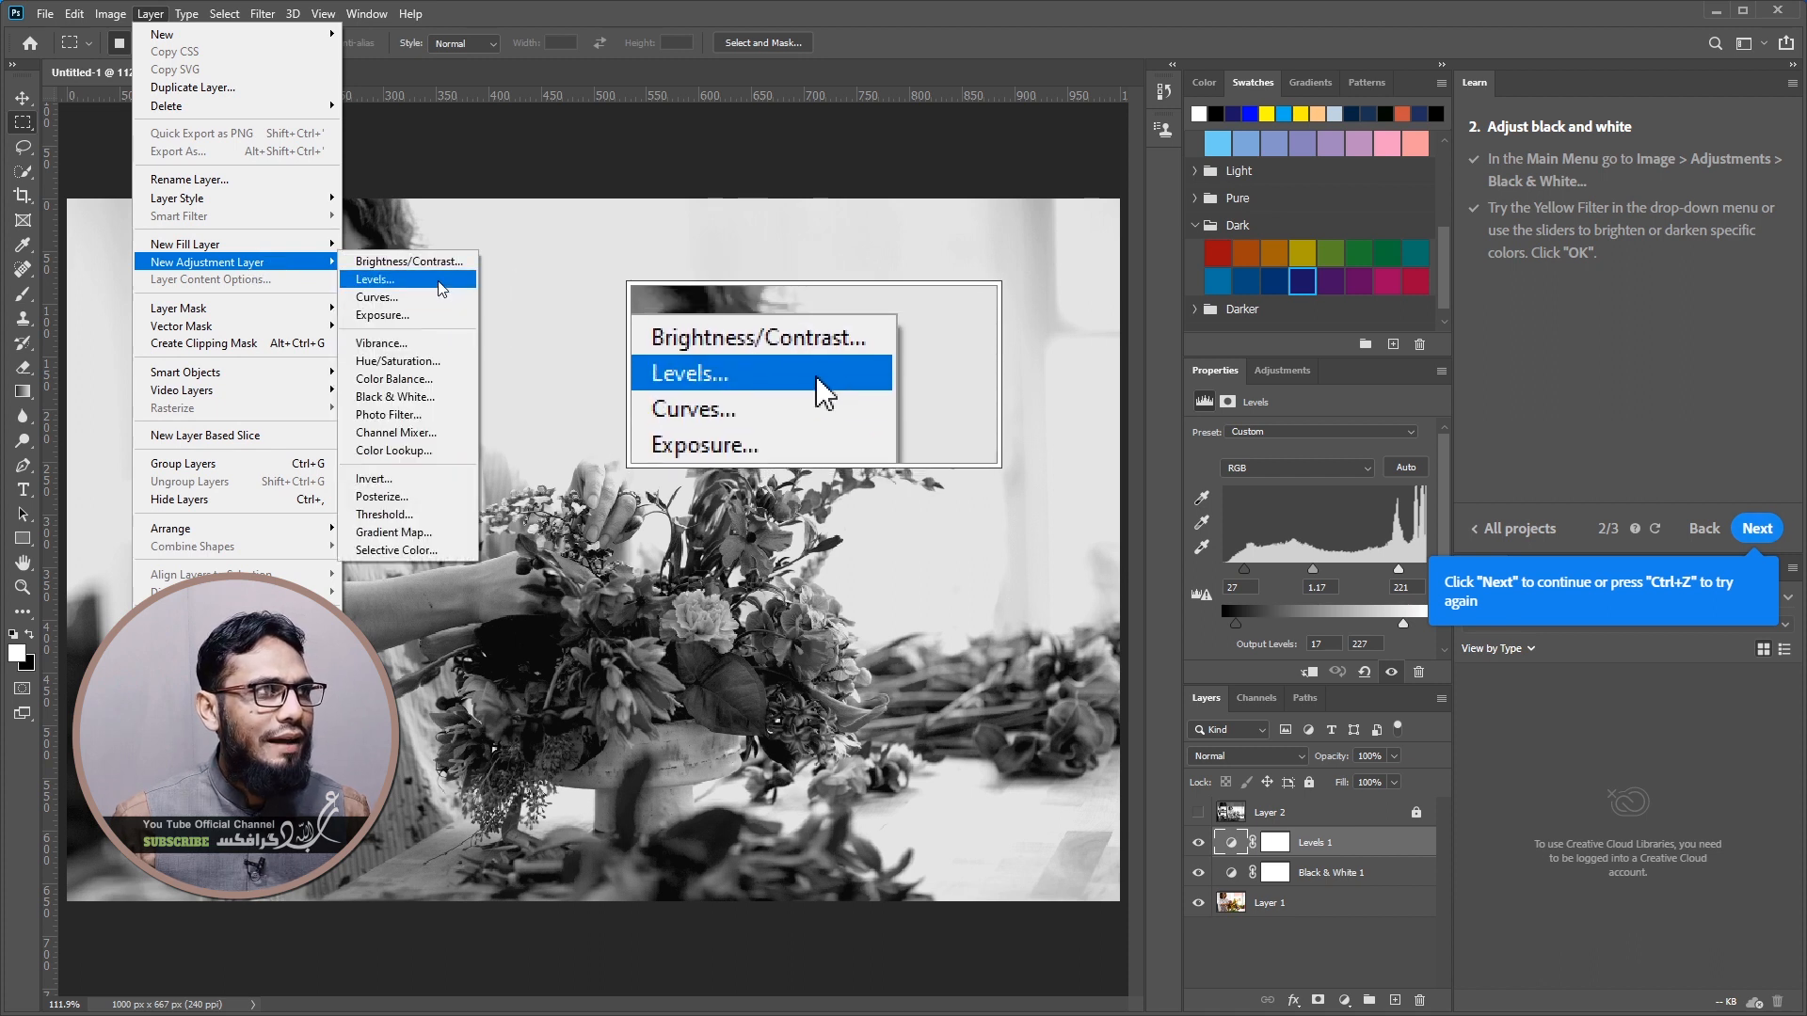
click(439, 281)
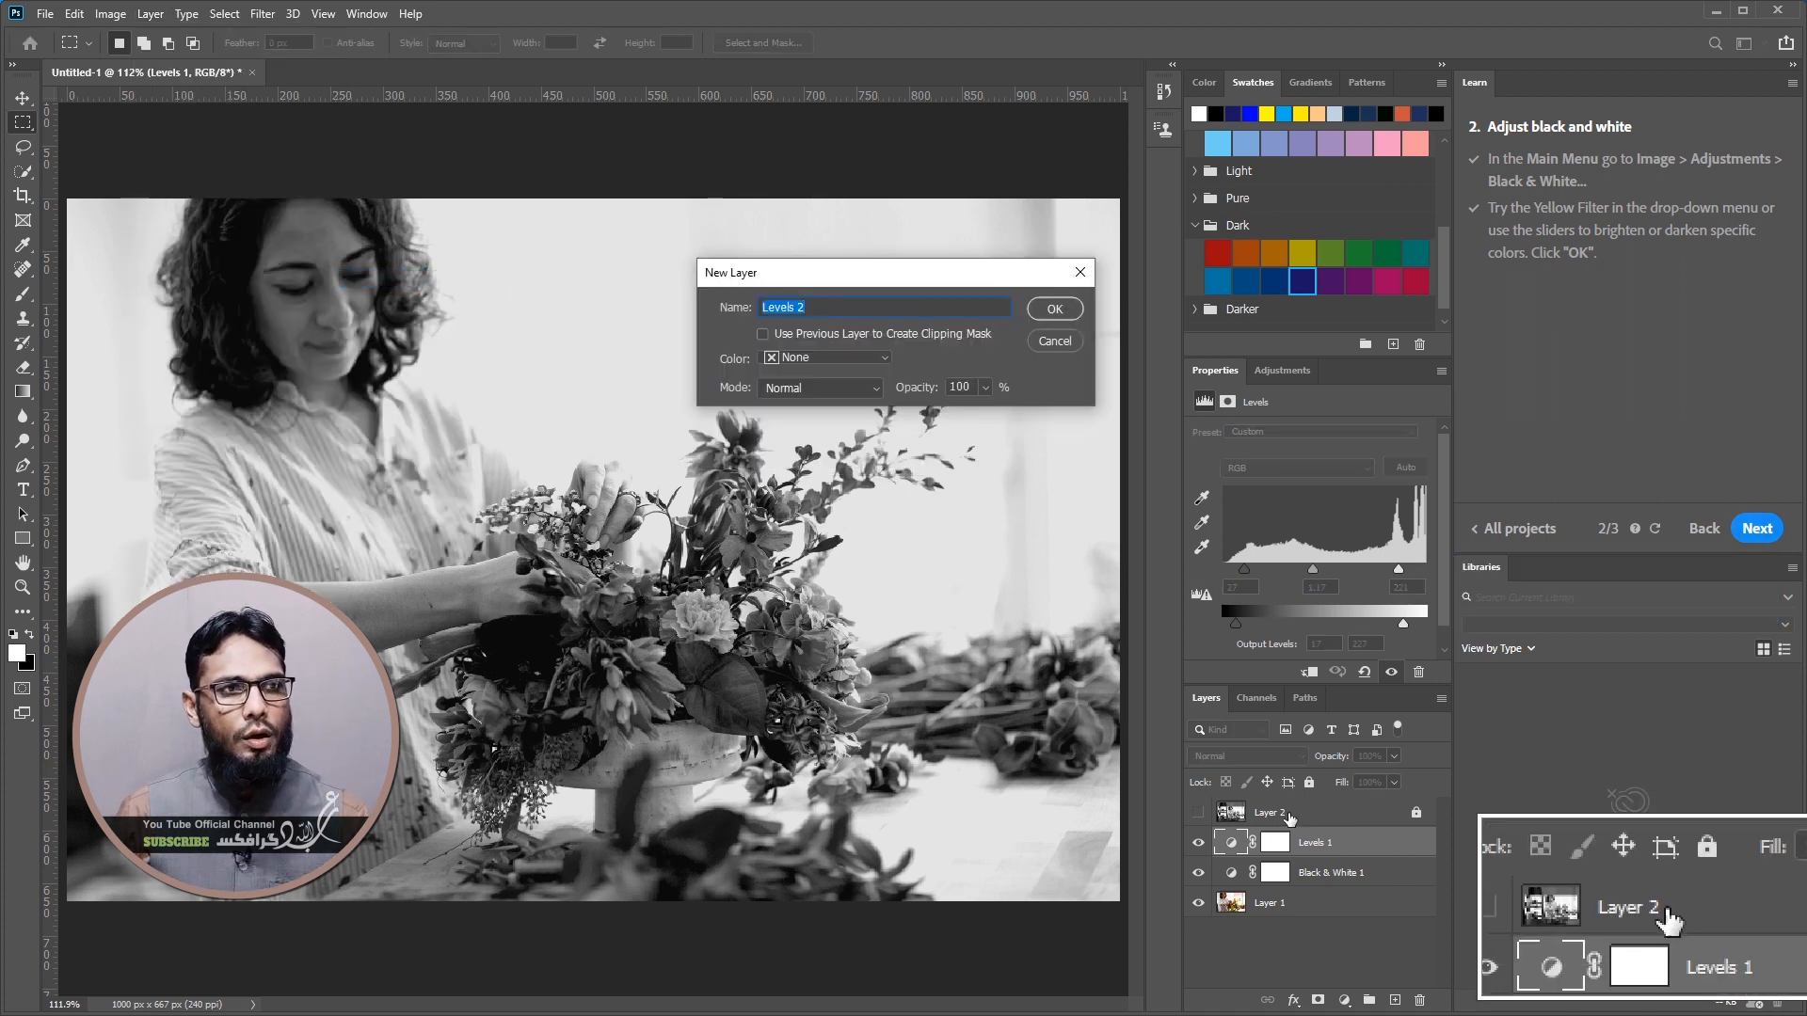
click(1055, 309)
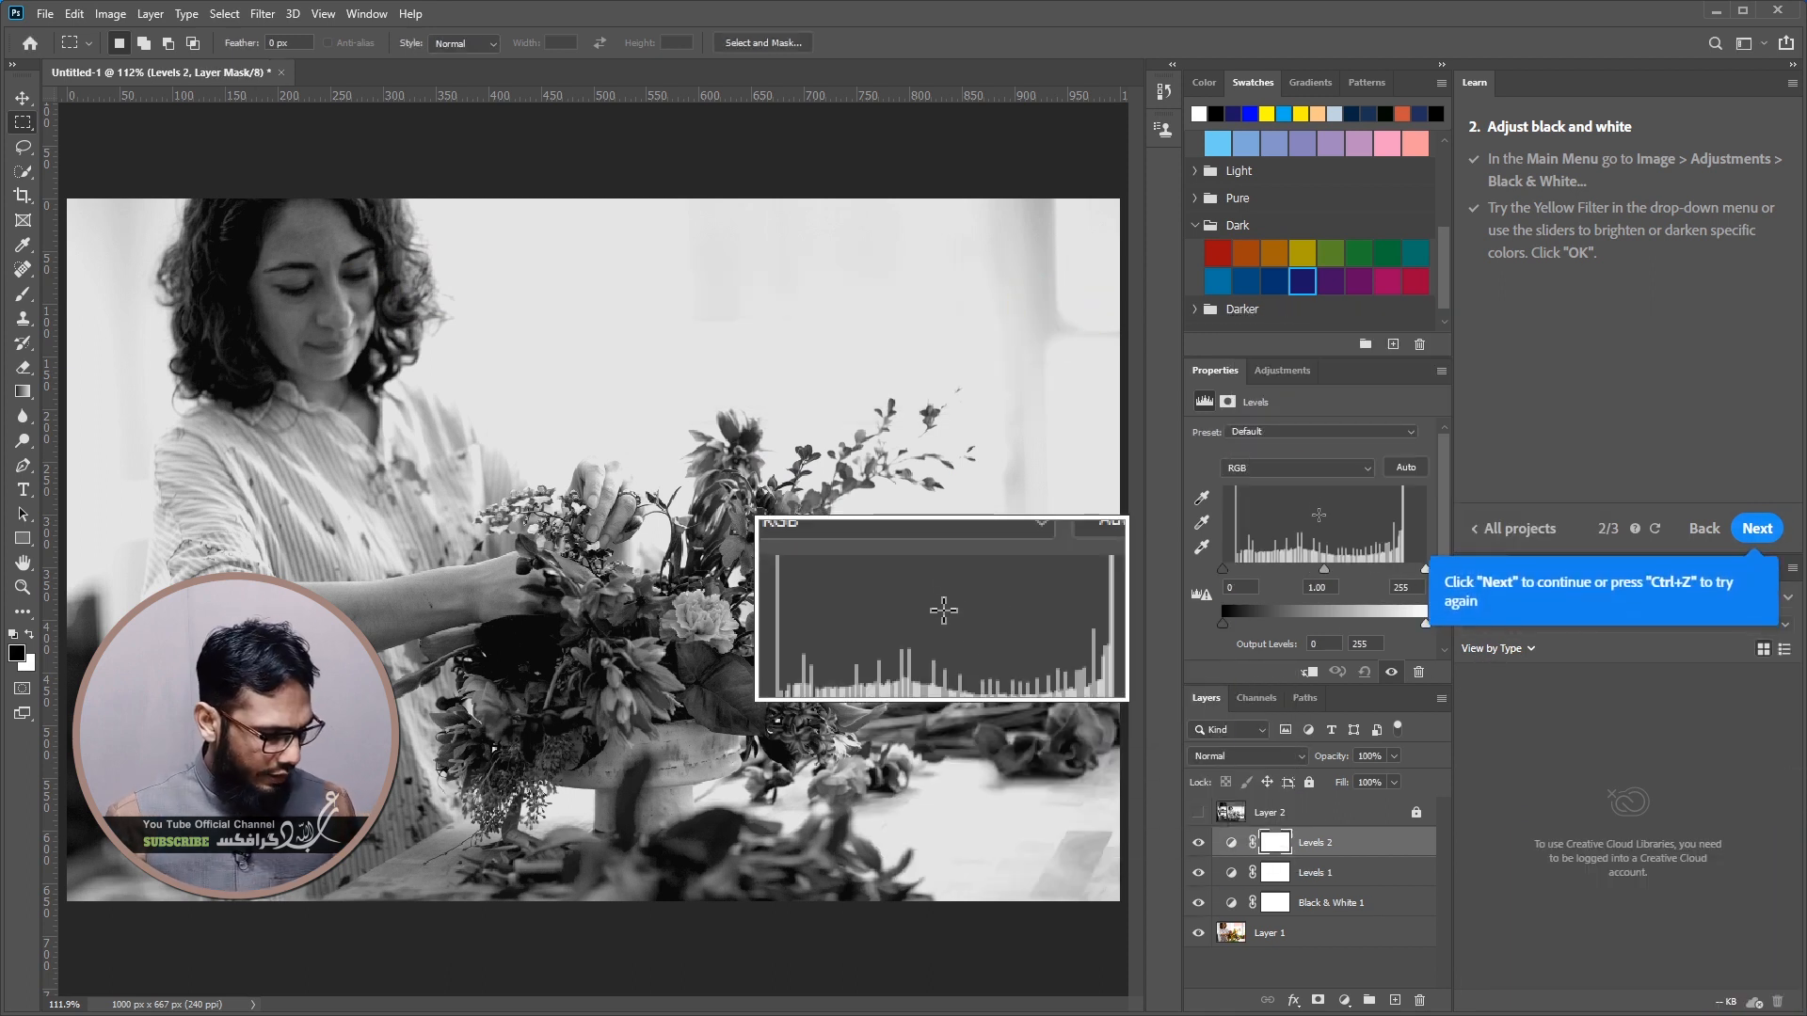
drag(1426, 626, 1355, 618)
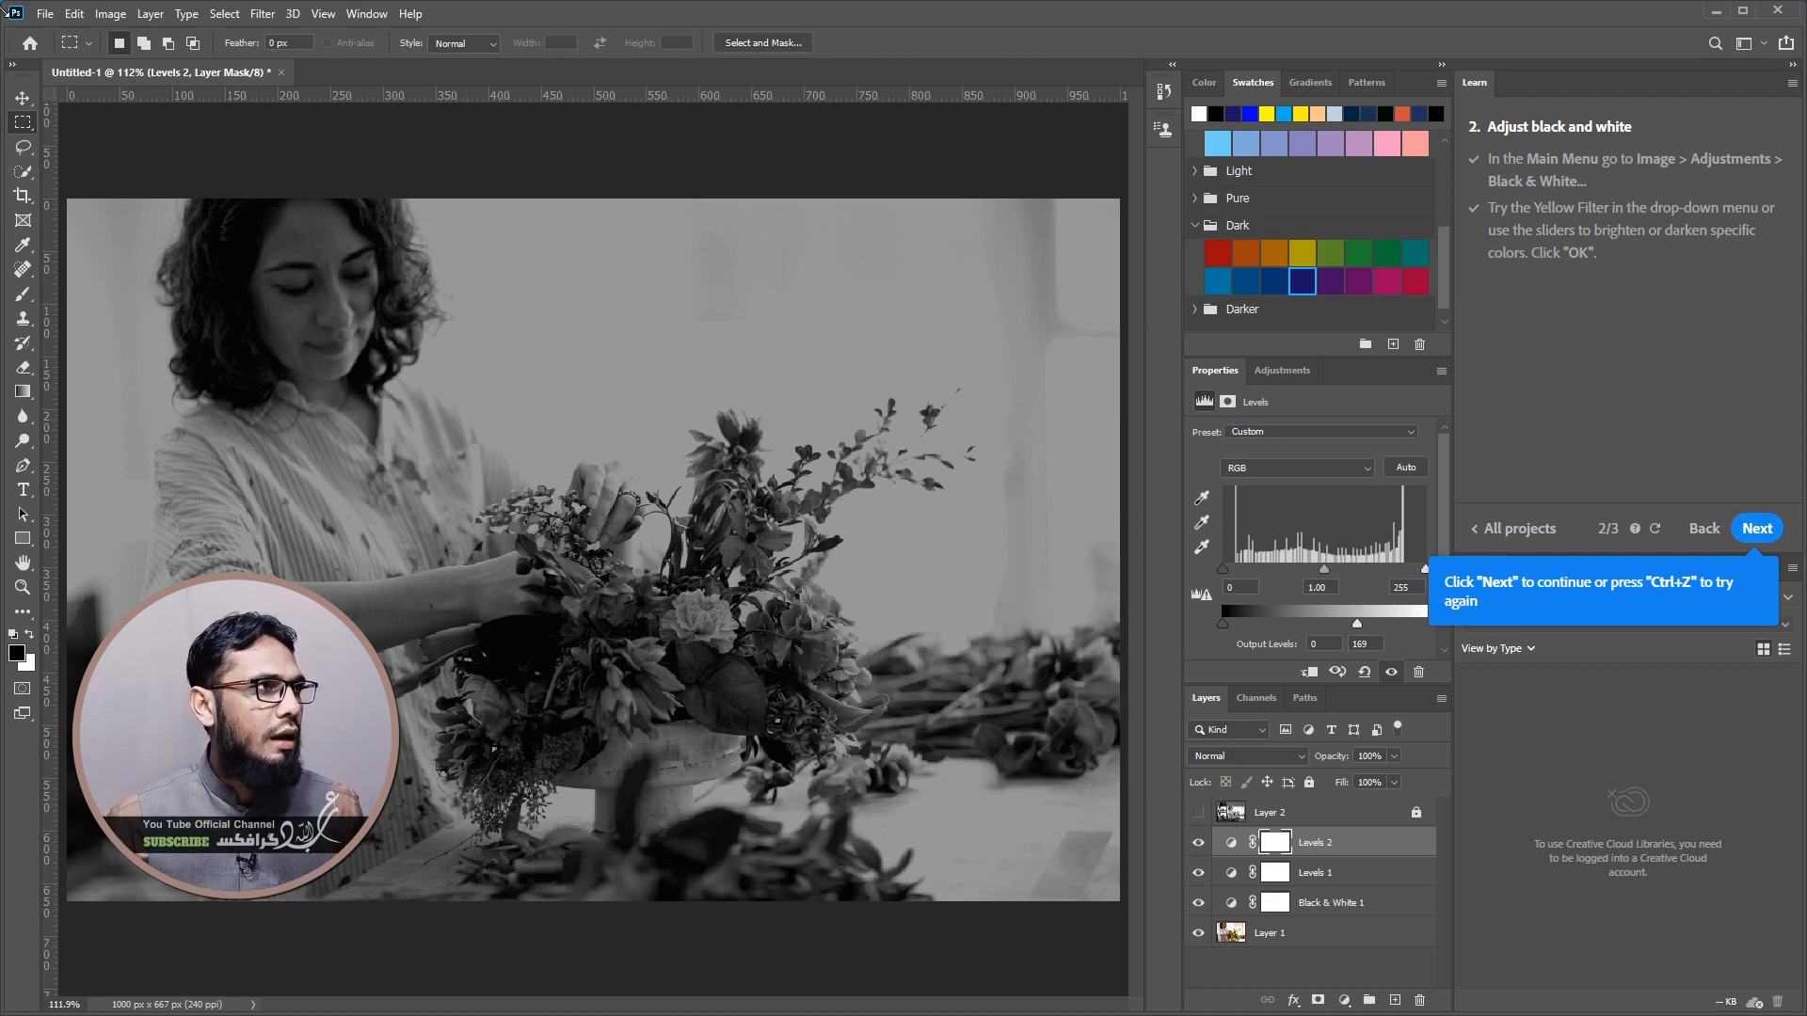
Fill a large ellipse around the woman and bouquet with black on the second Levels layer's mask, and deselect
right_click(31, 129)
click(68, 144)
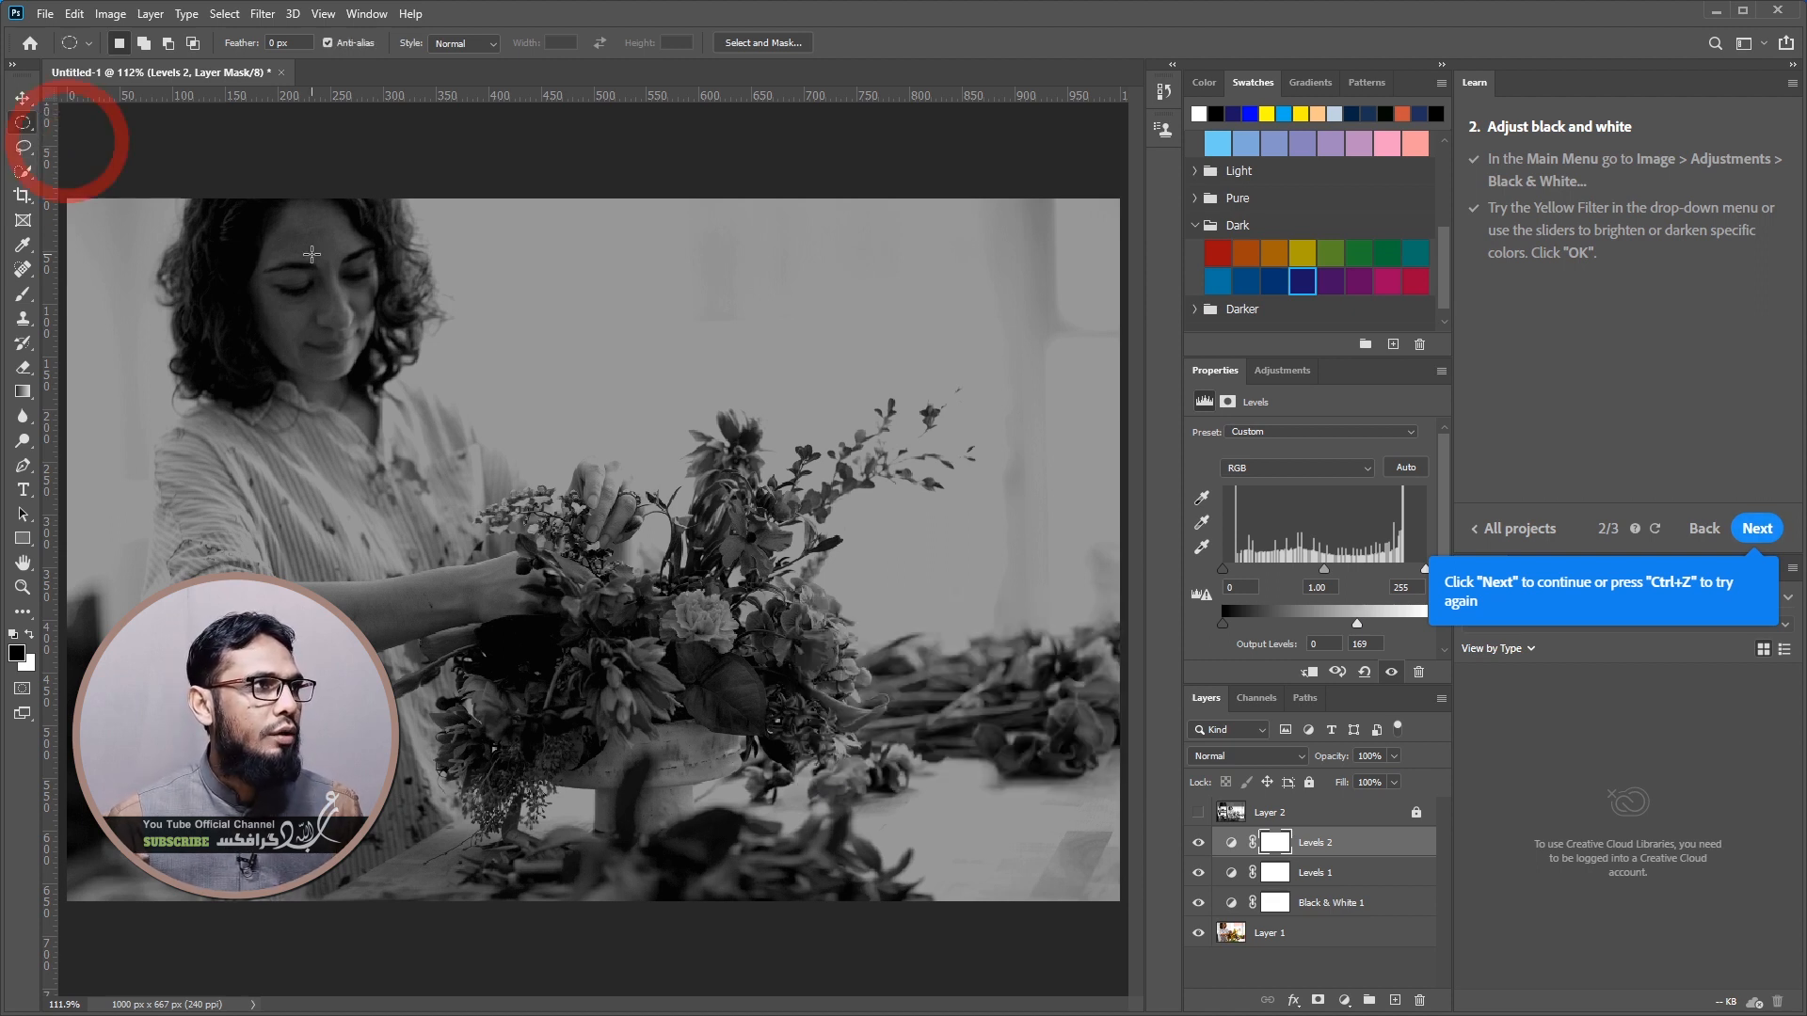
drag(309, 437, 1009, 924)
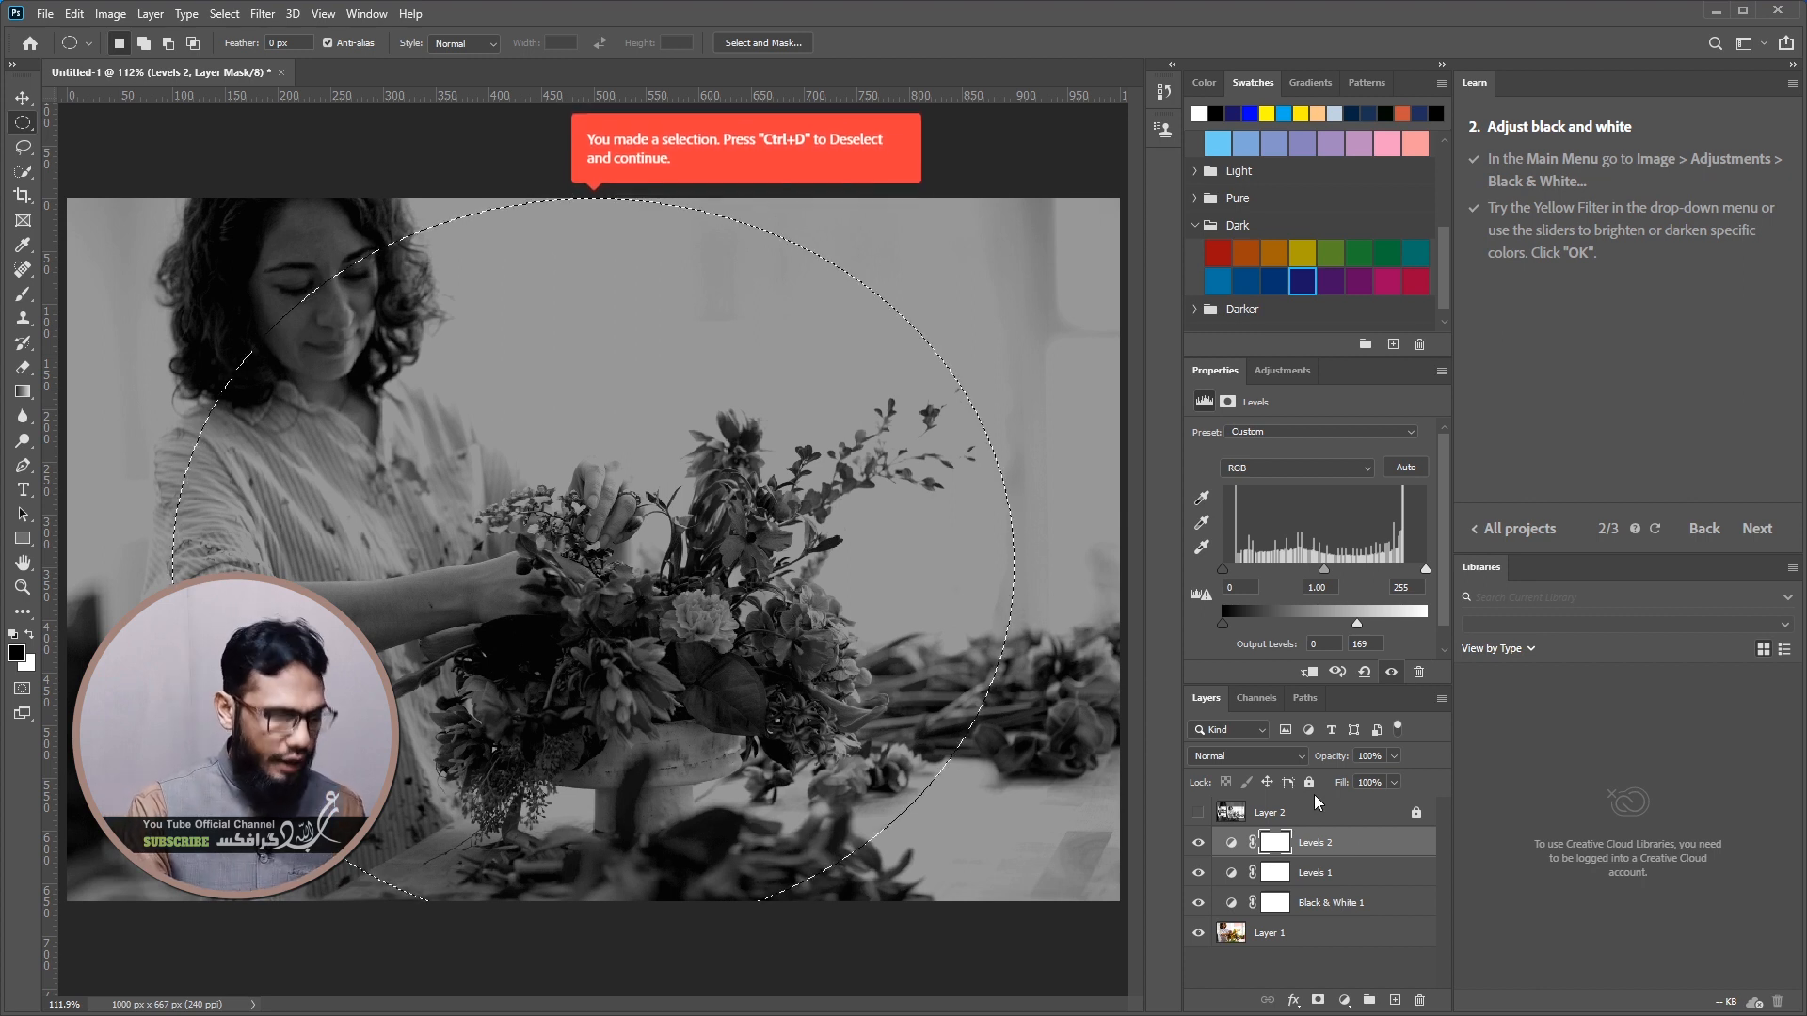
key(alt+BackSpace)
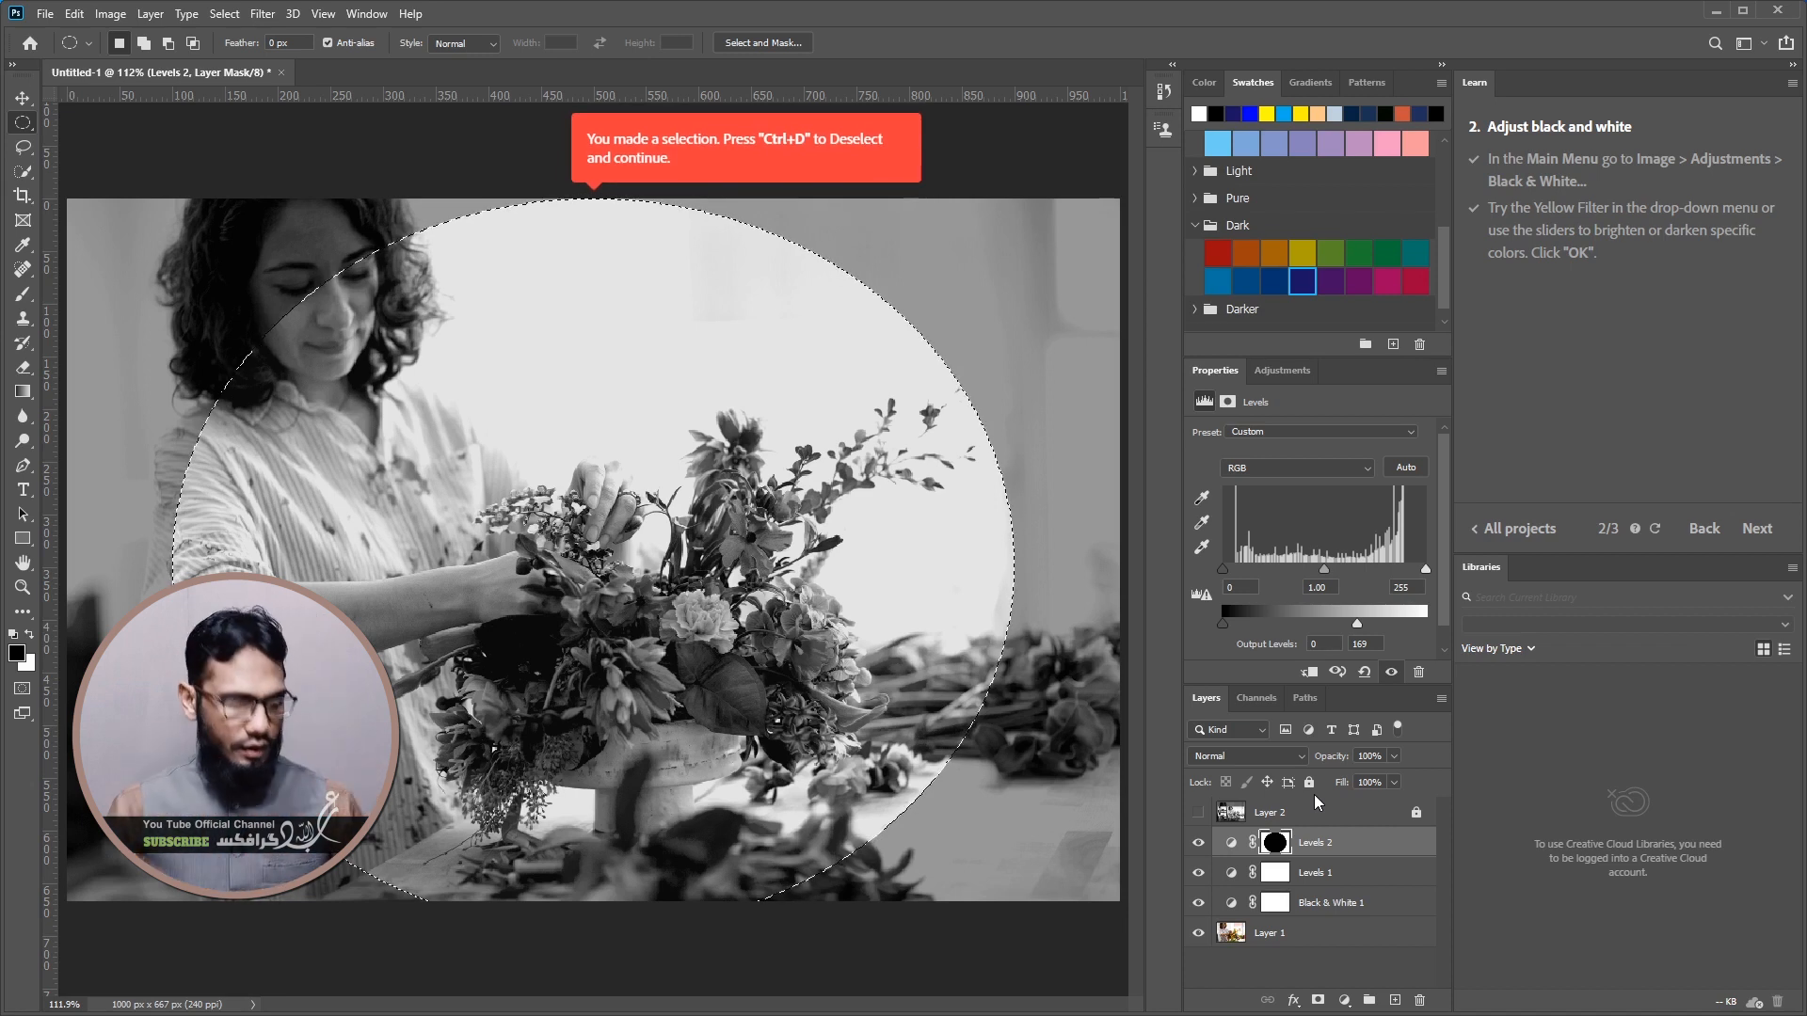
key(ctrl+d)
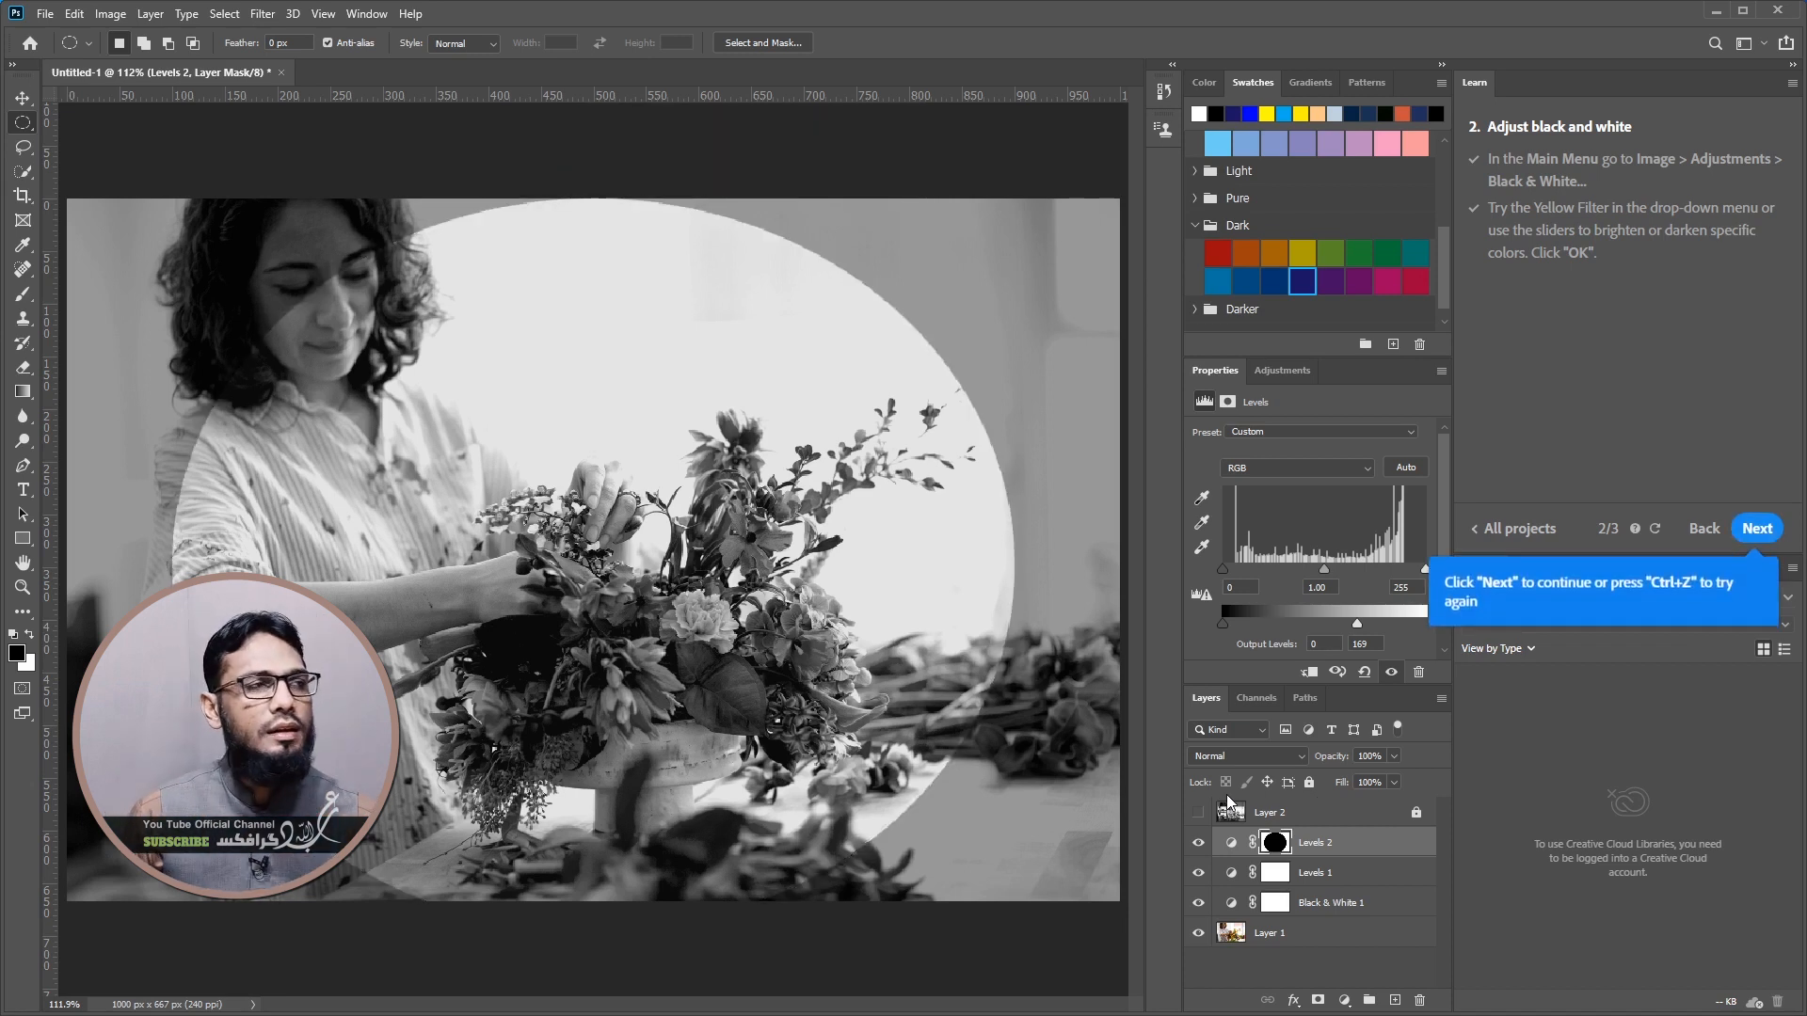
Soften the ellipse's edge on the second Levels layer's mask with a large-radius Gaussian Blur
click(263, 14)
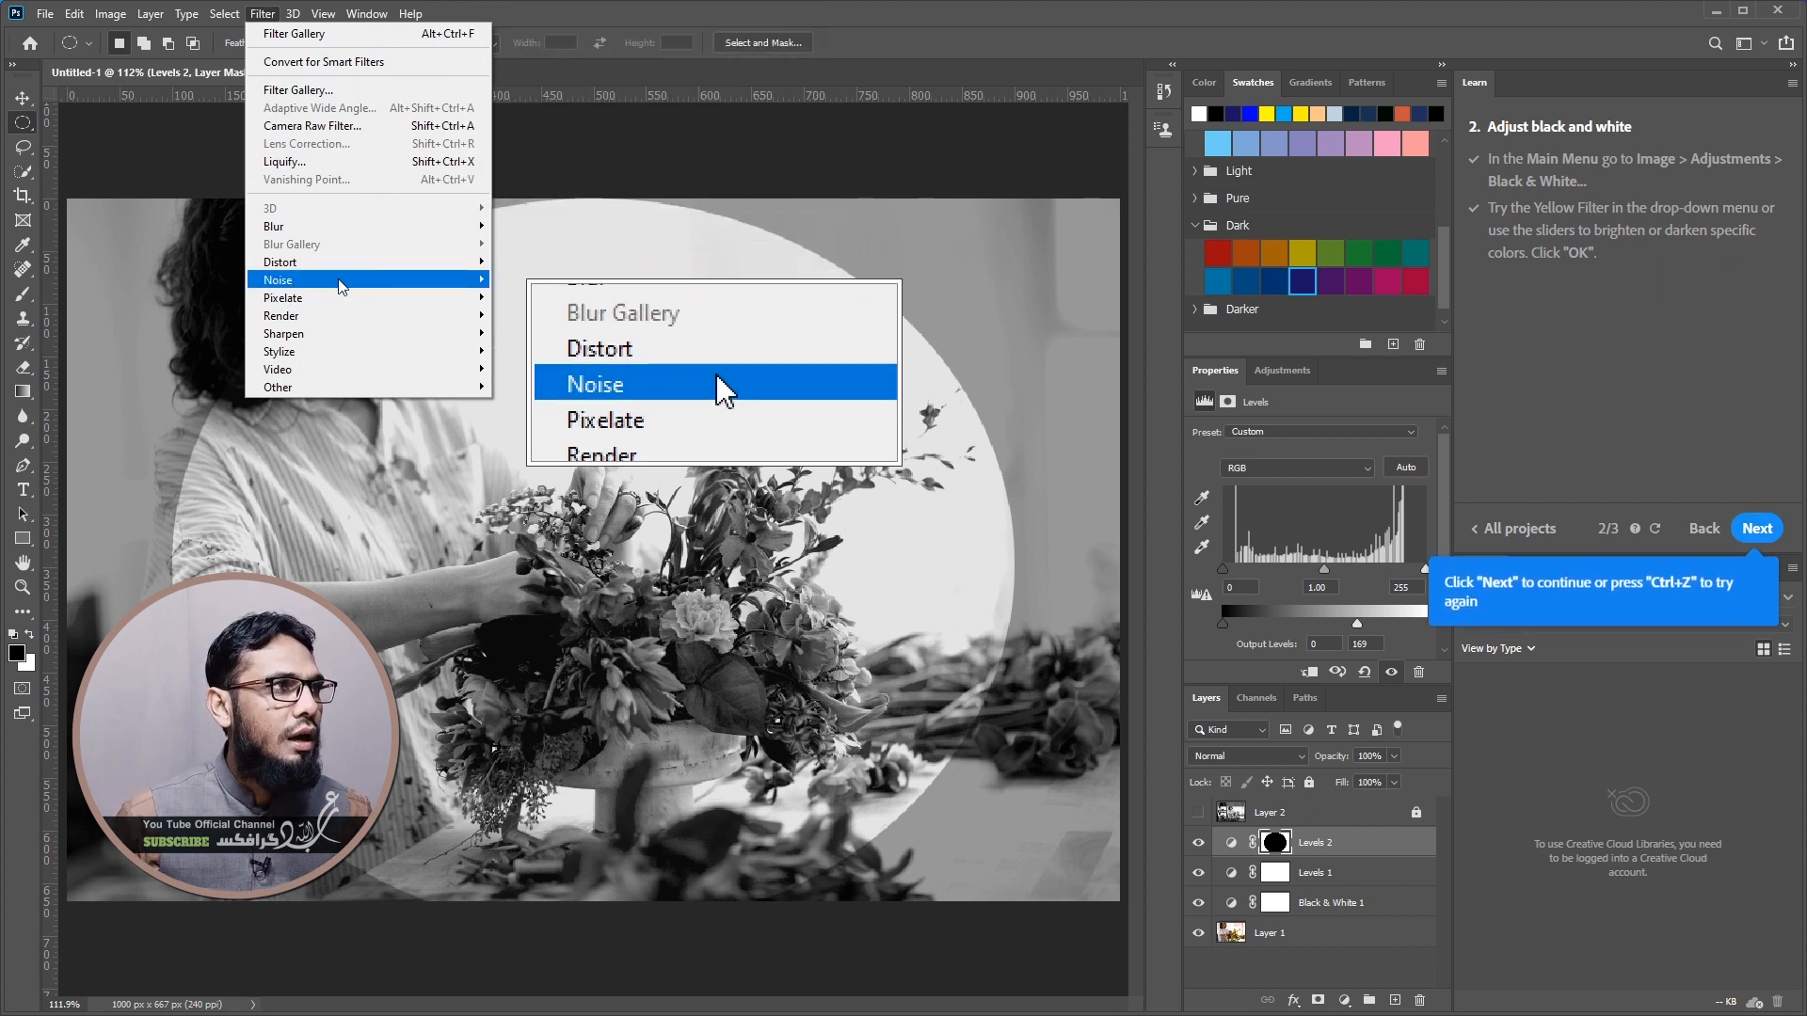
mouse_move(273, 227)
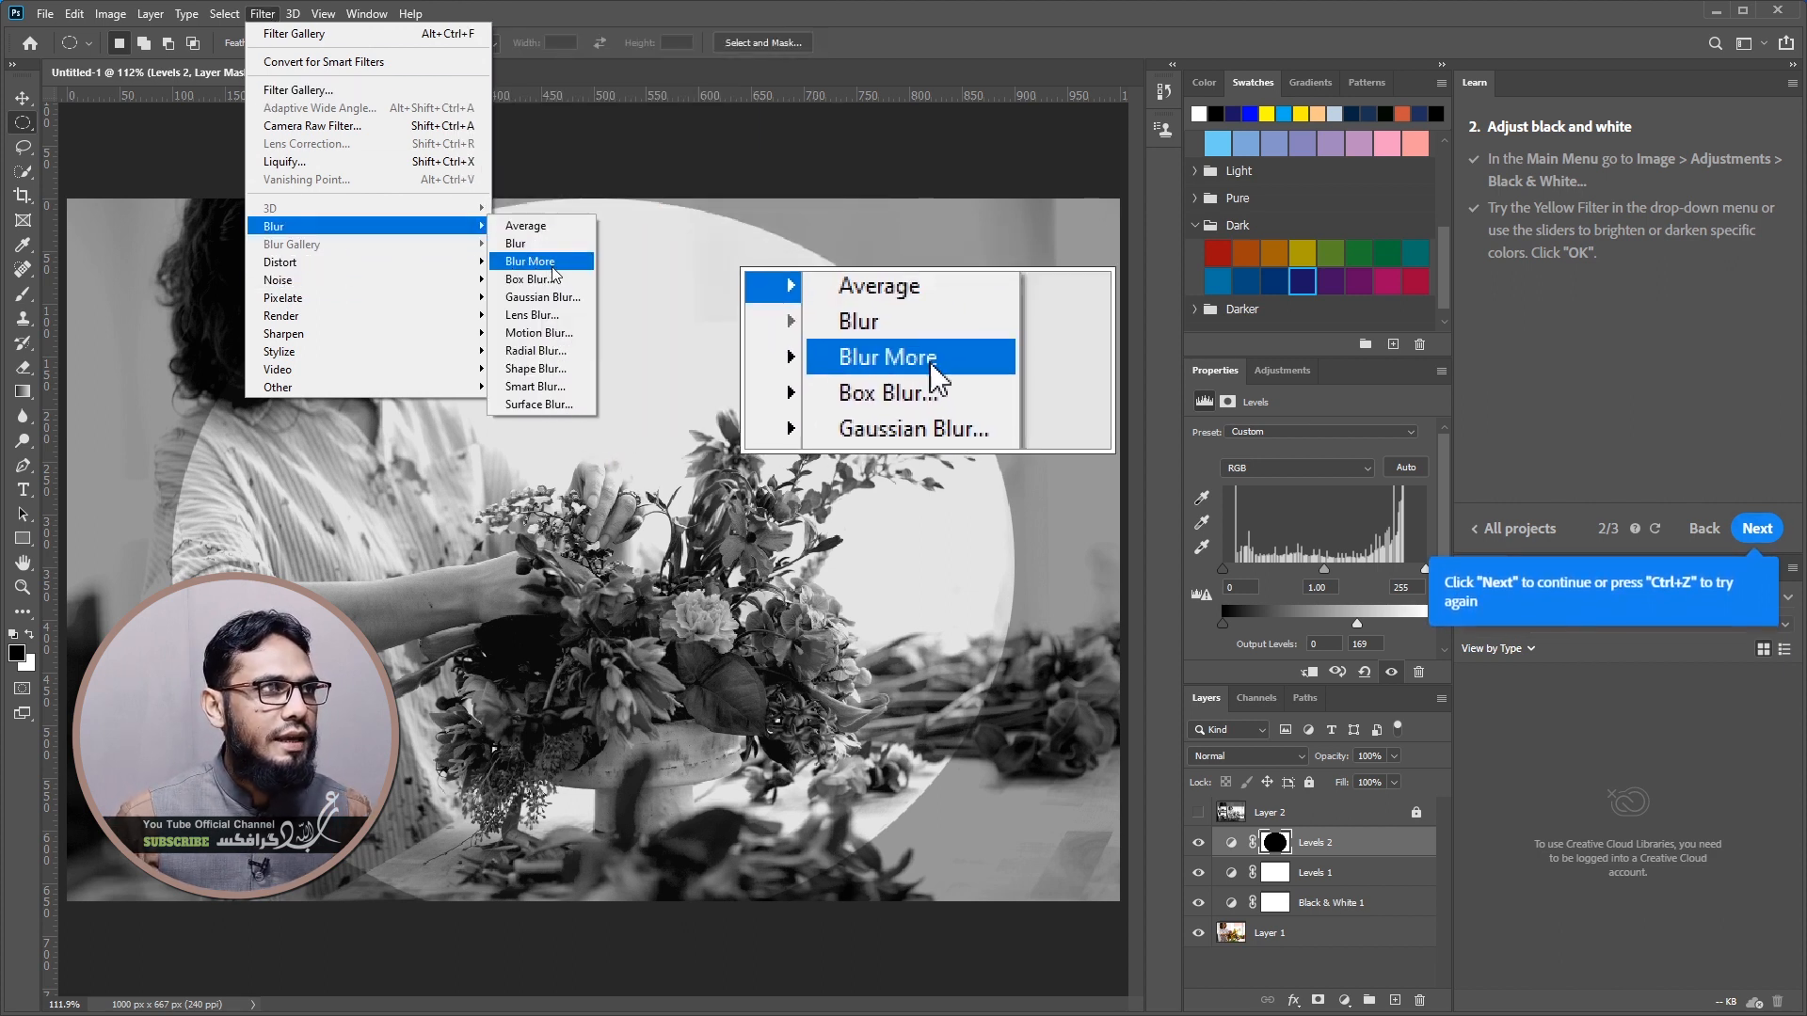
click(541, 297)
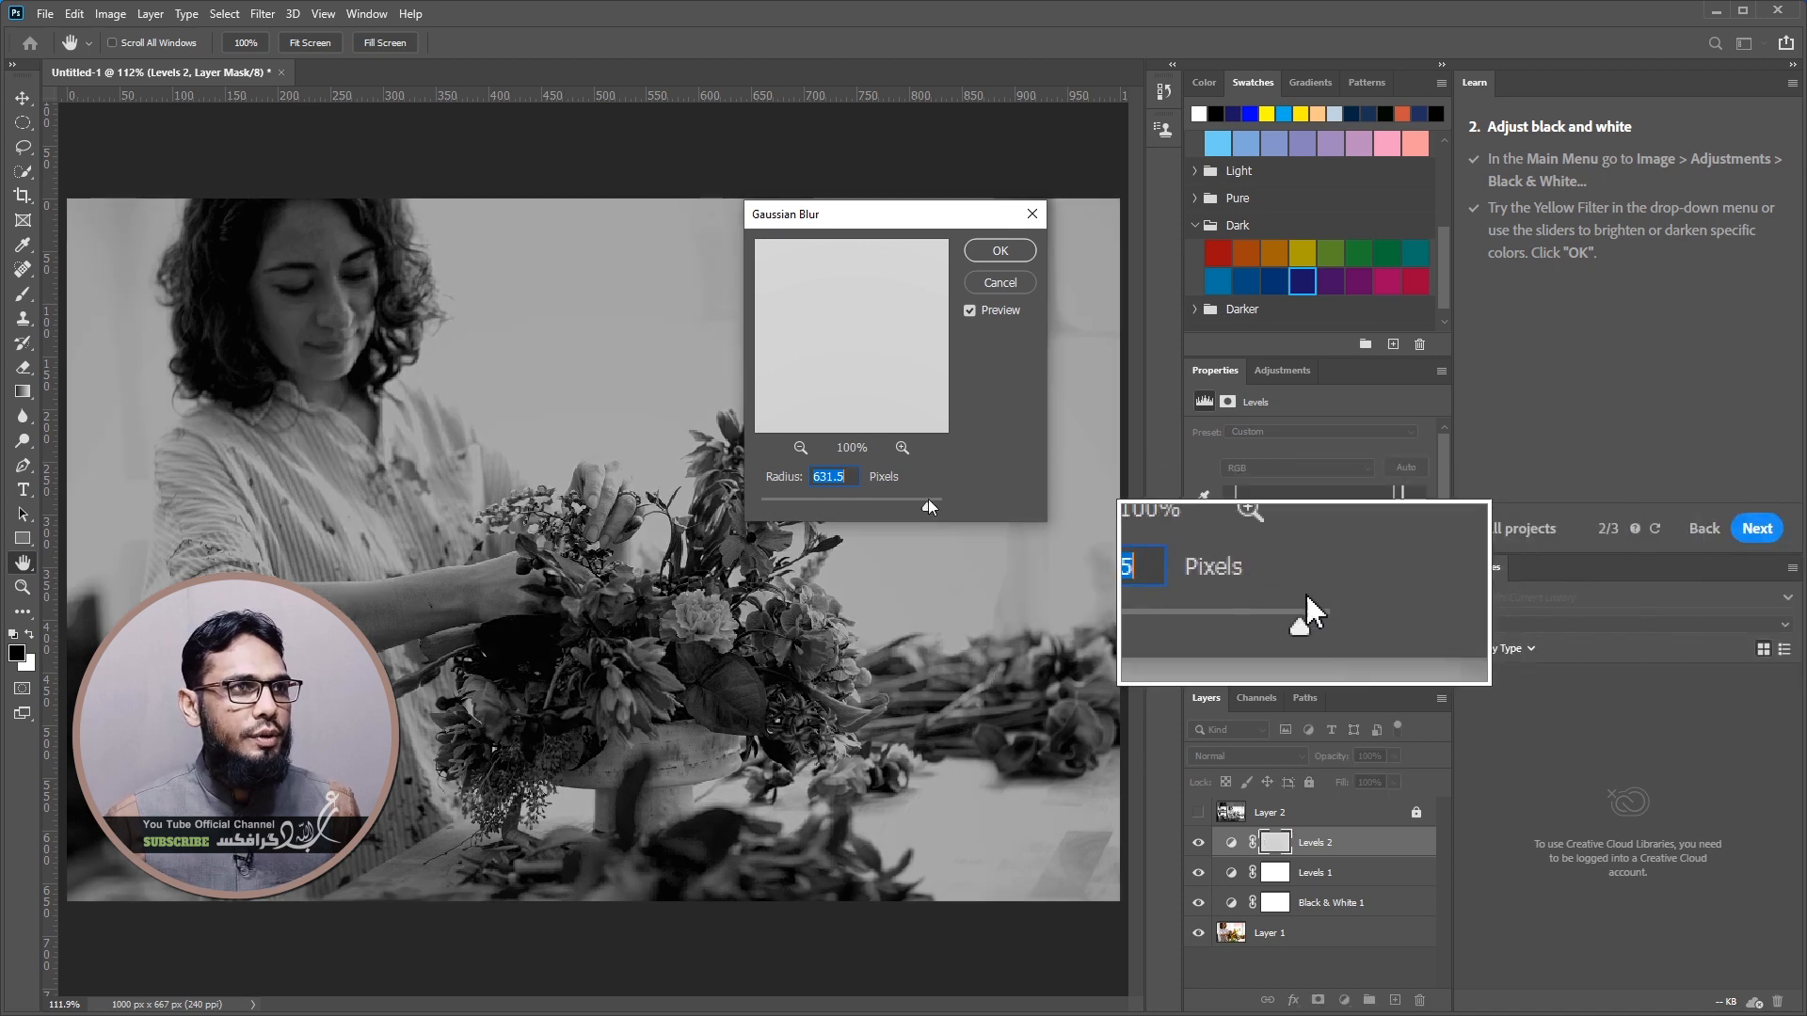
drag(926, 513, 914, 506)
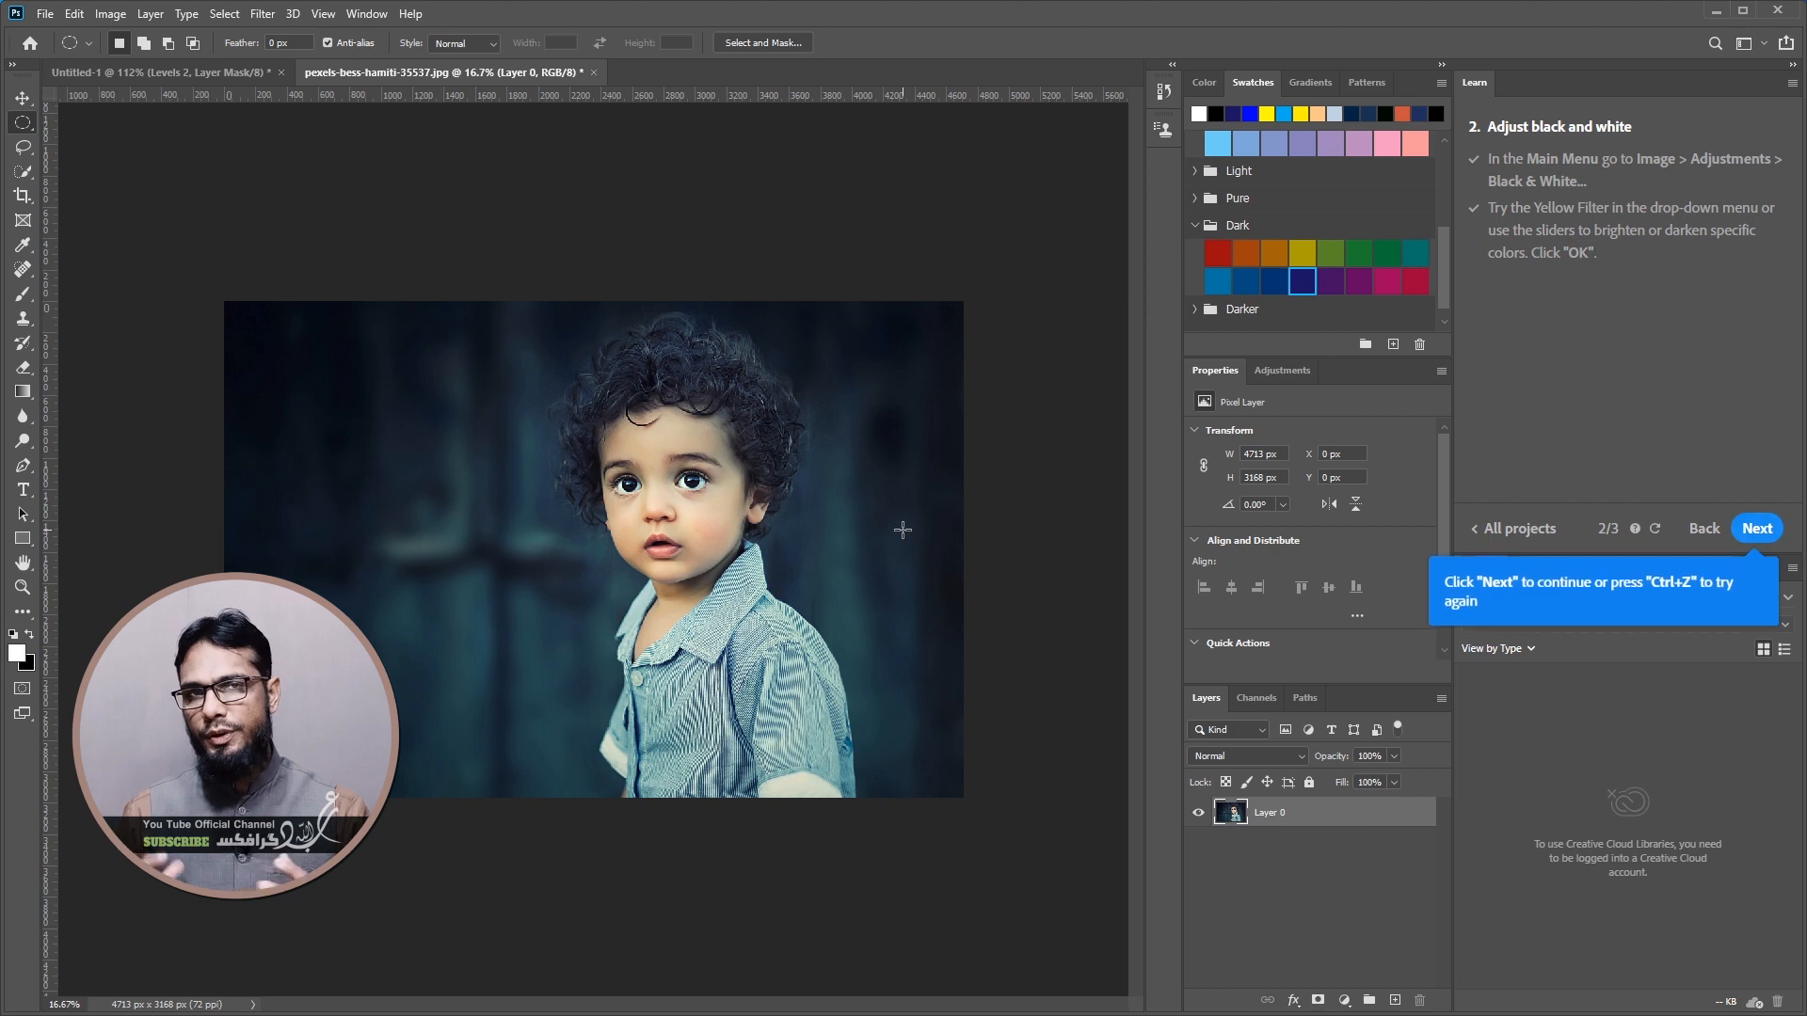
Add a Black & White adjustment layer to the child's portrait, check it against the original, and set Yellows to 25
click(110, 13)
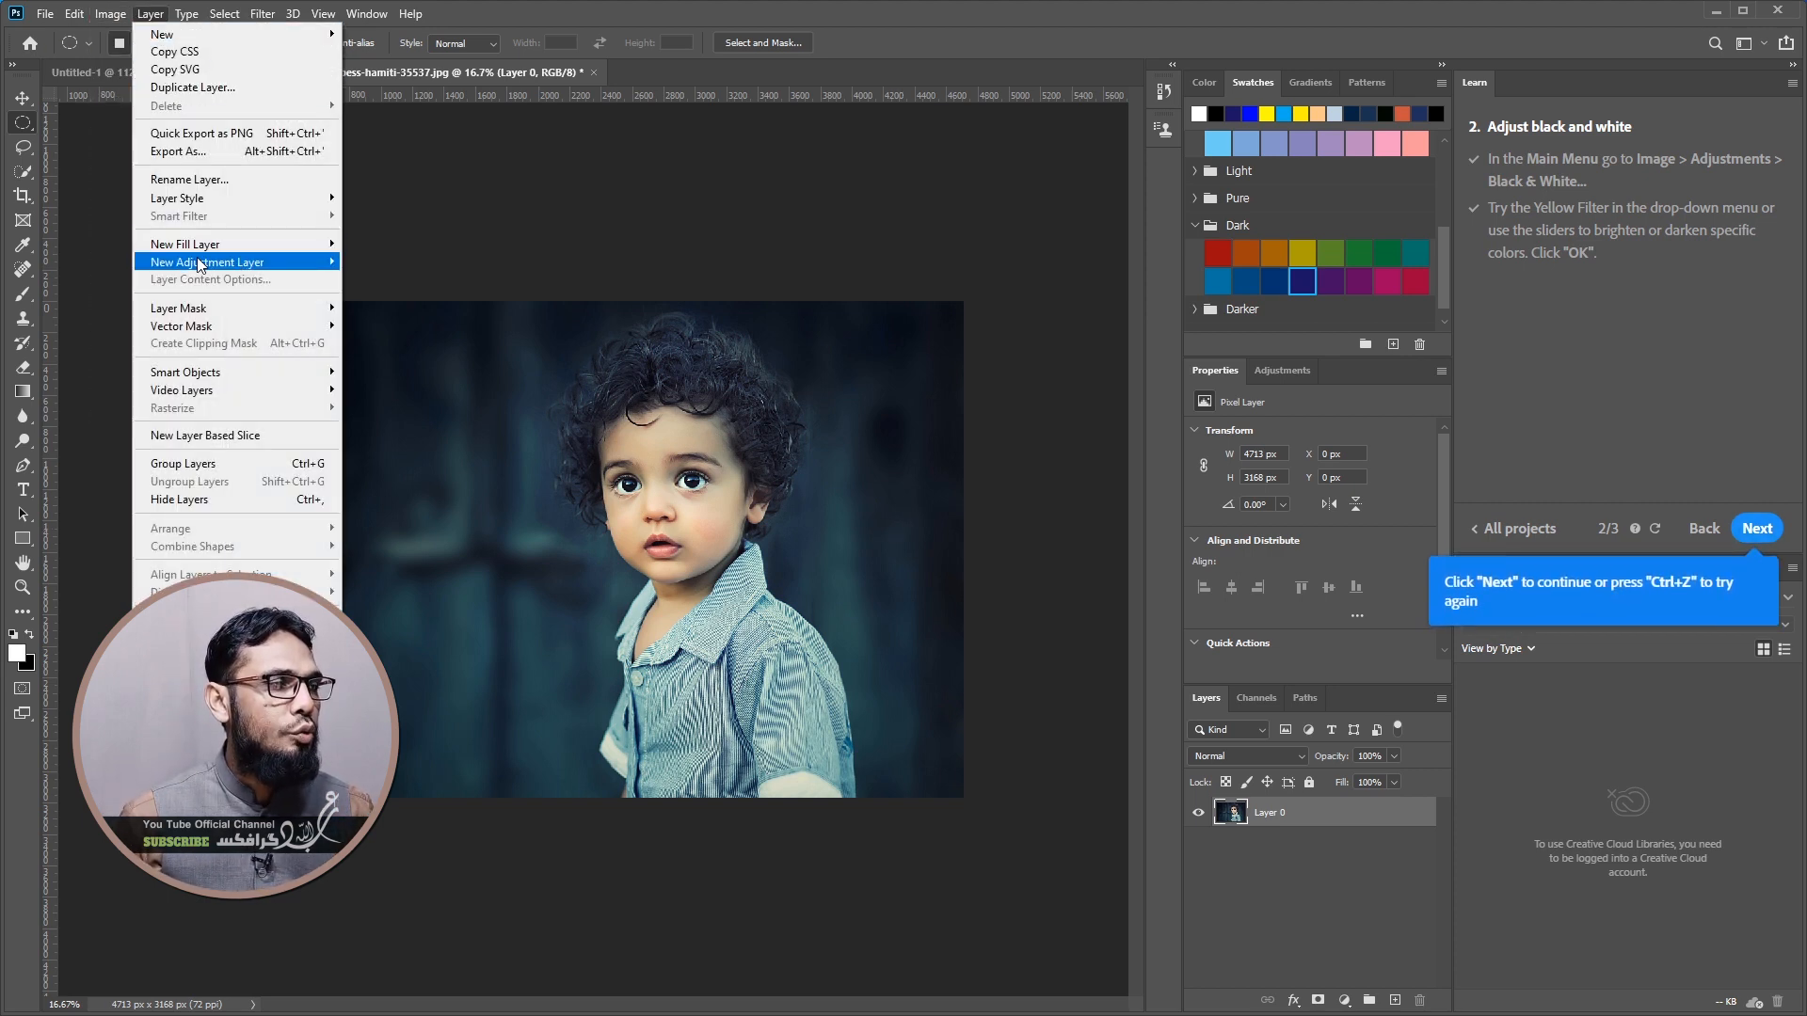
mouse_move(200, 265)
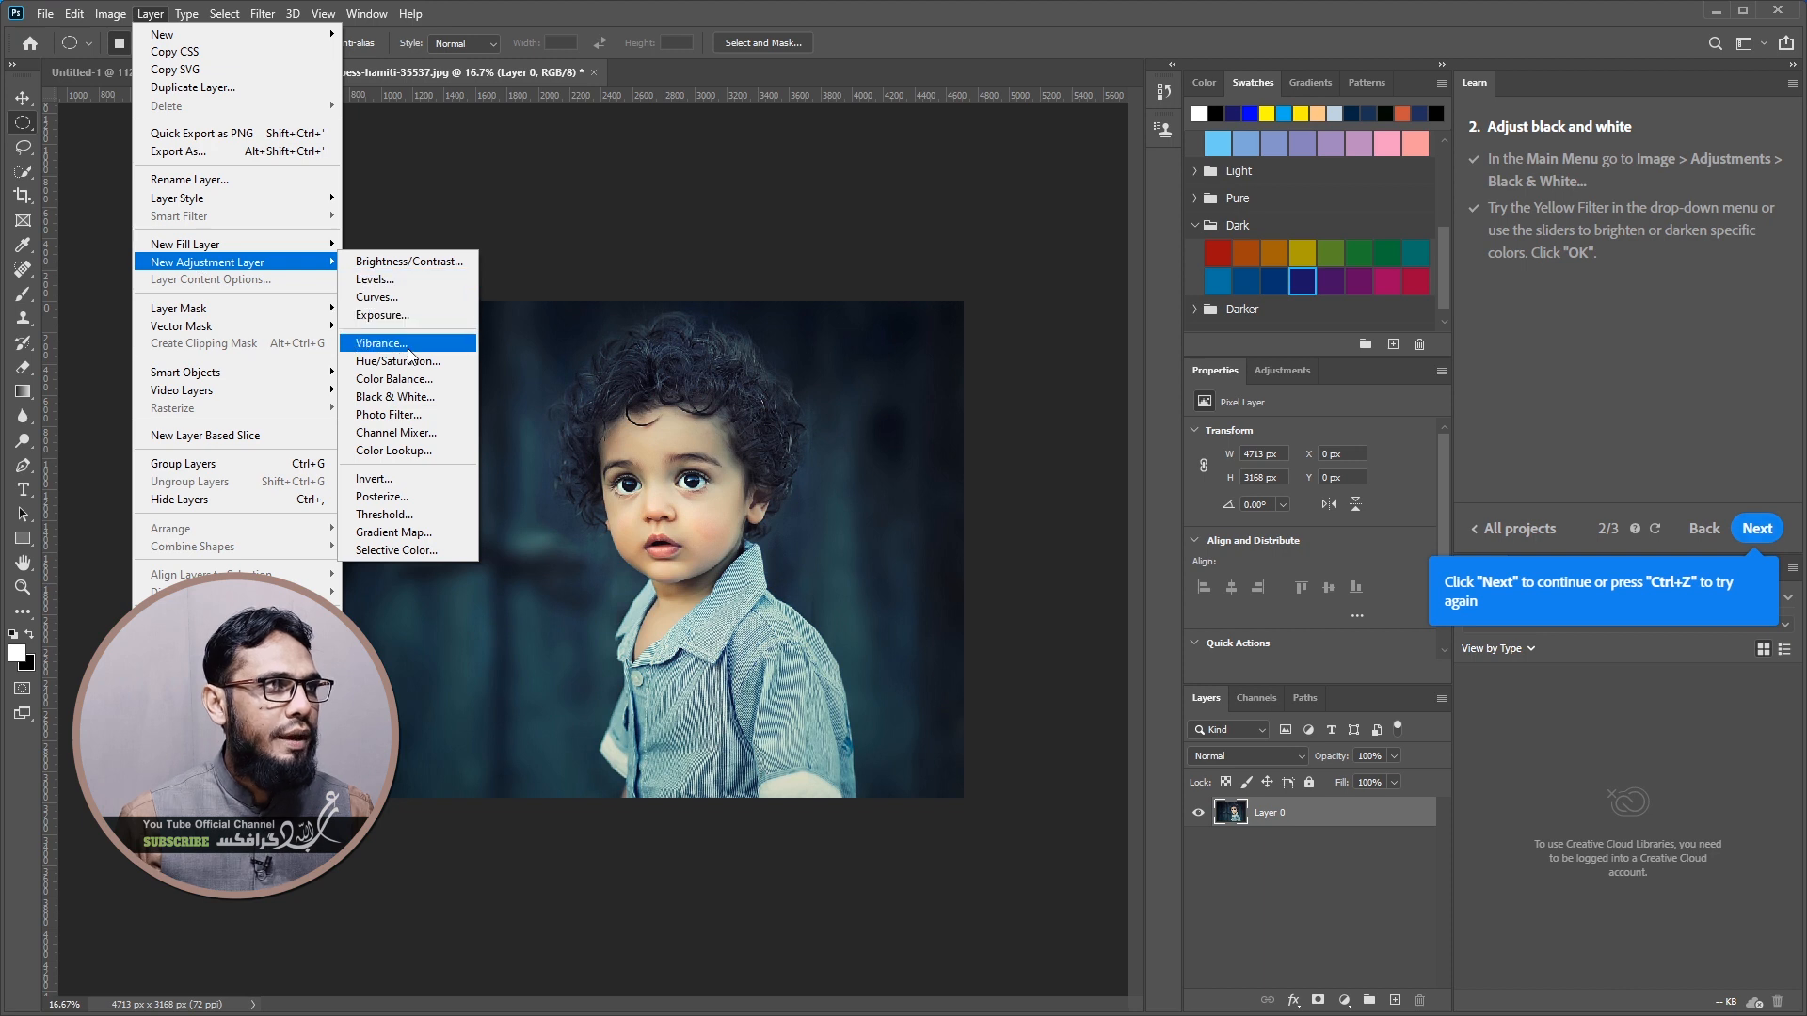
click(403, 397)
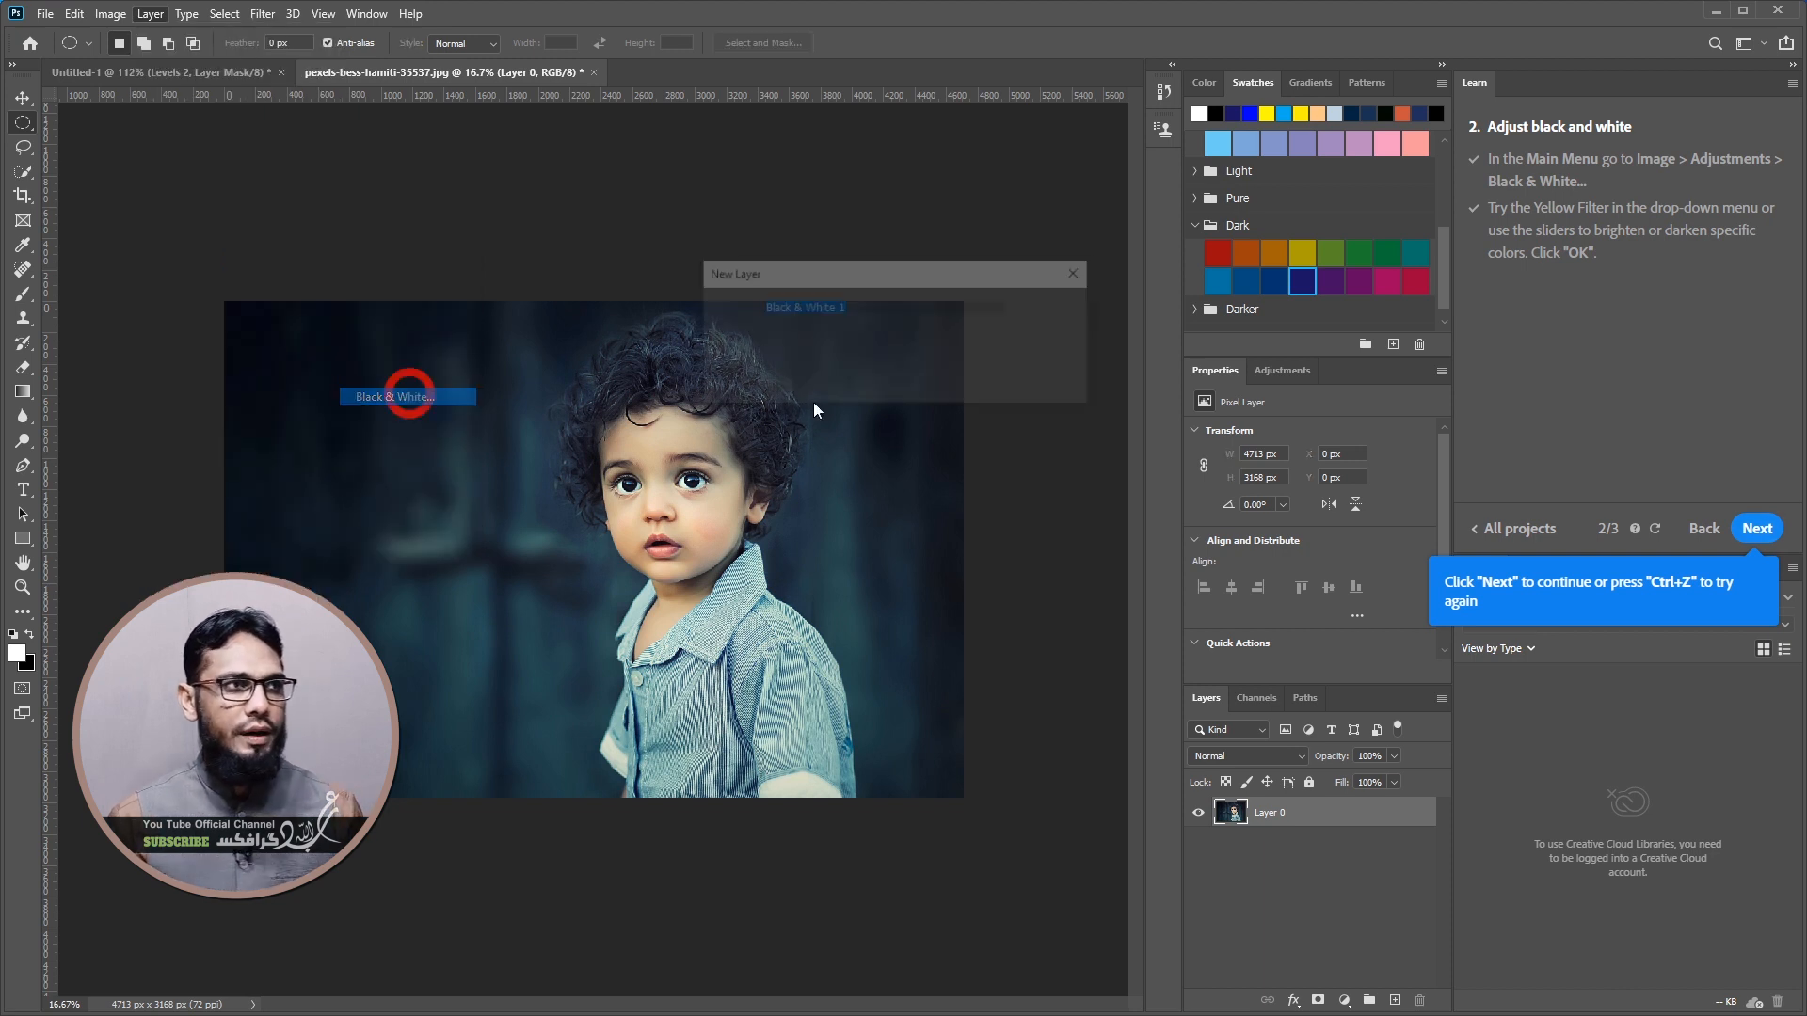
drag(886, 267, 905, 203)
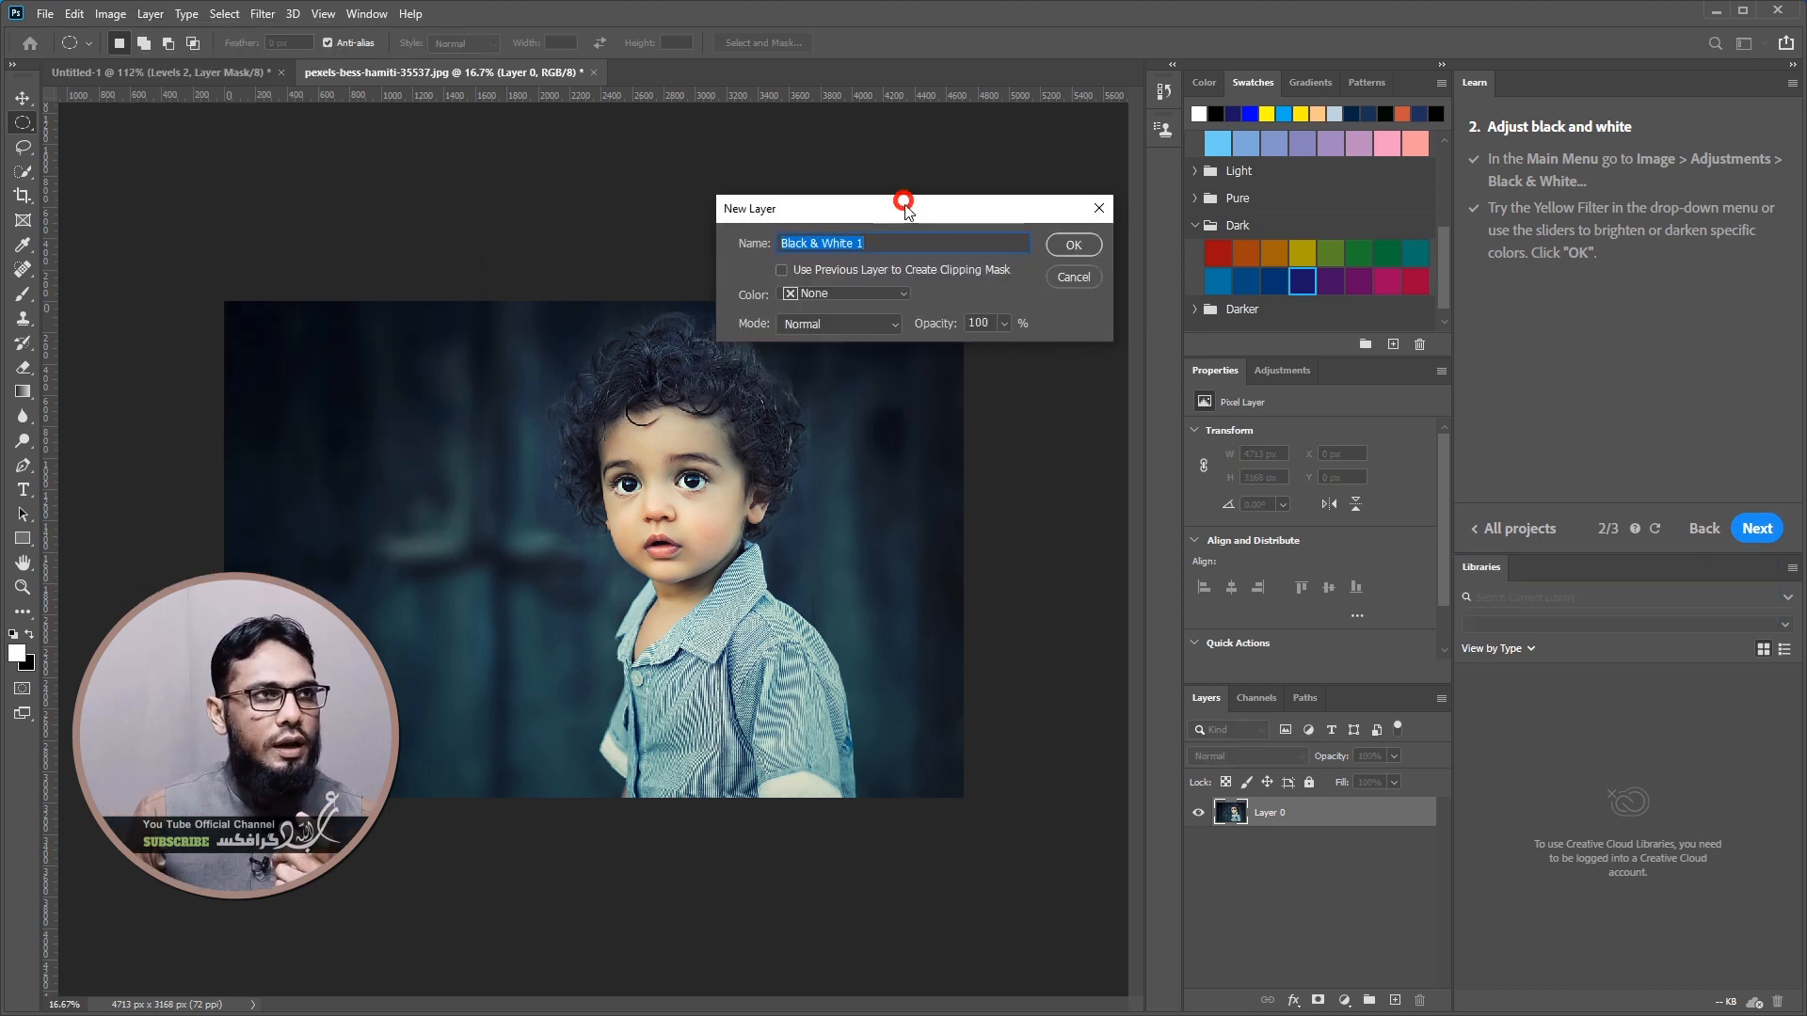
click(1084, 251)
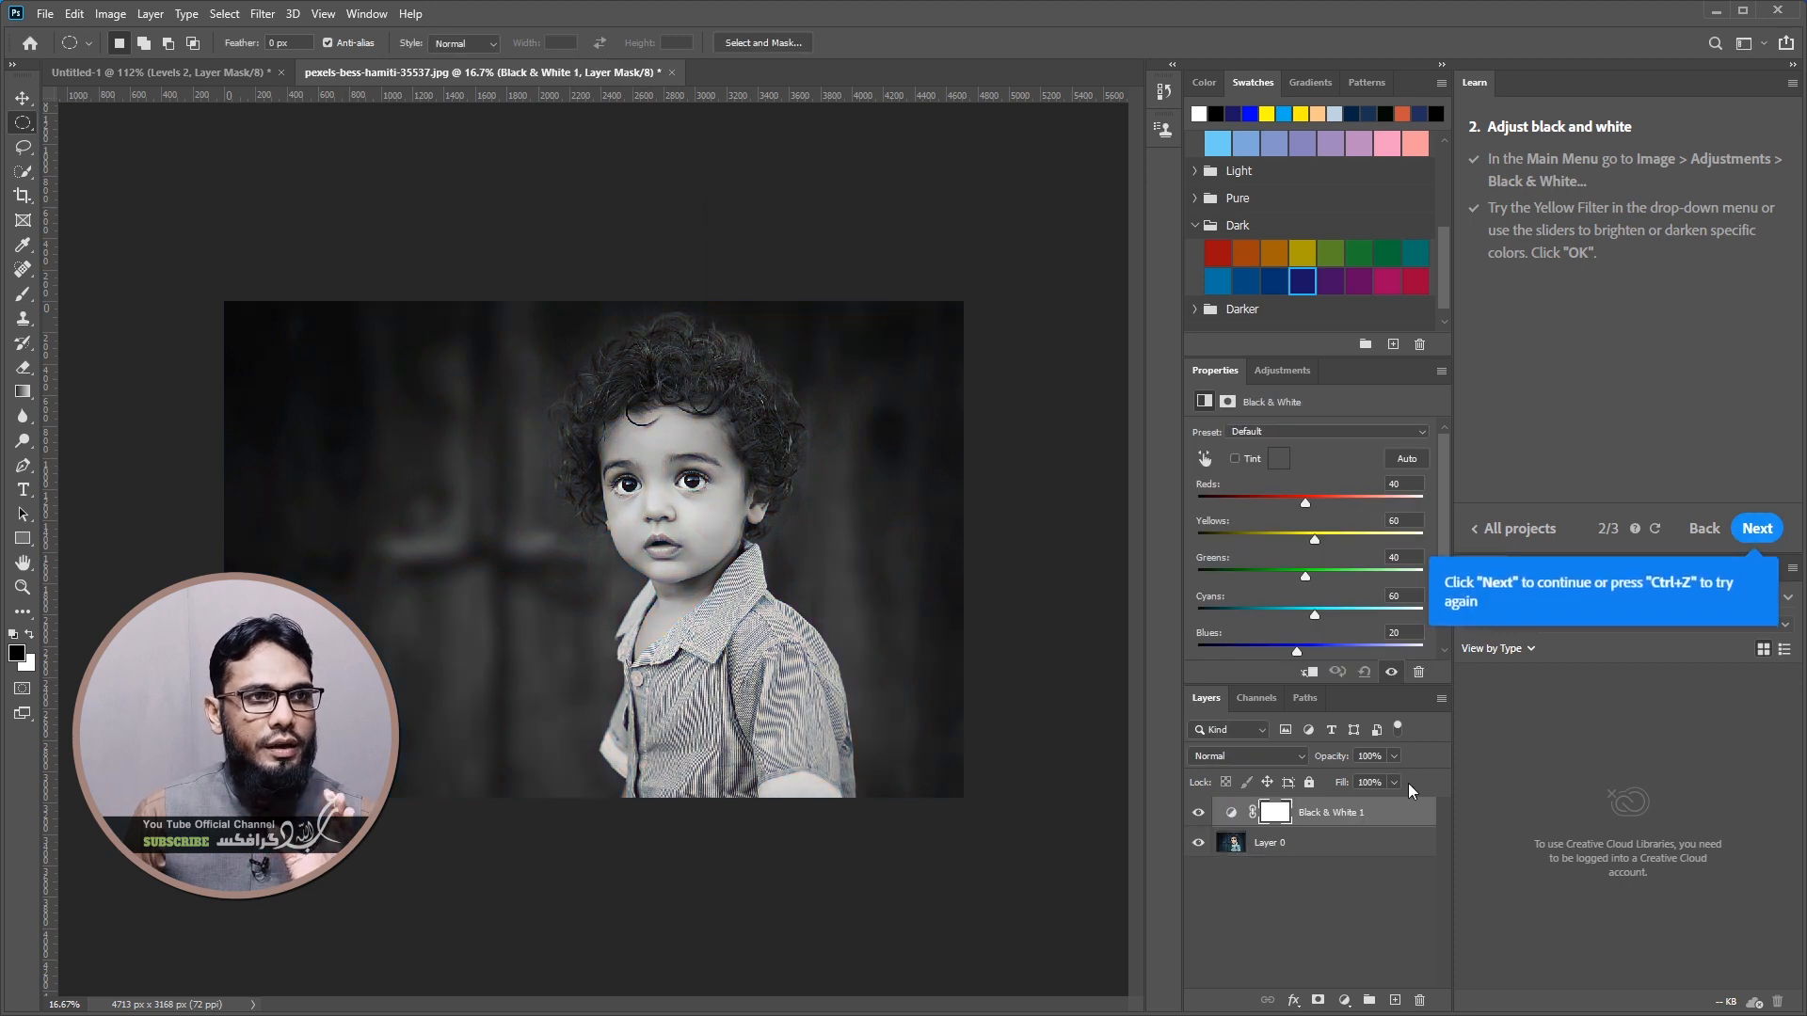
click(1198, 813)
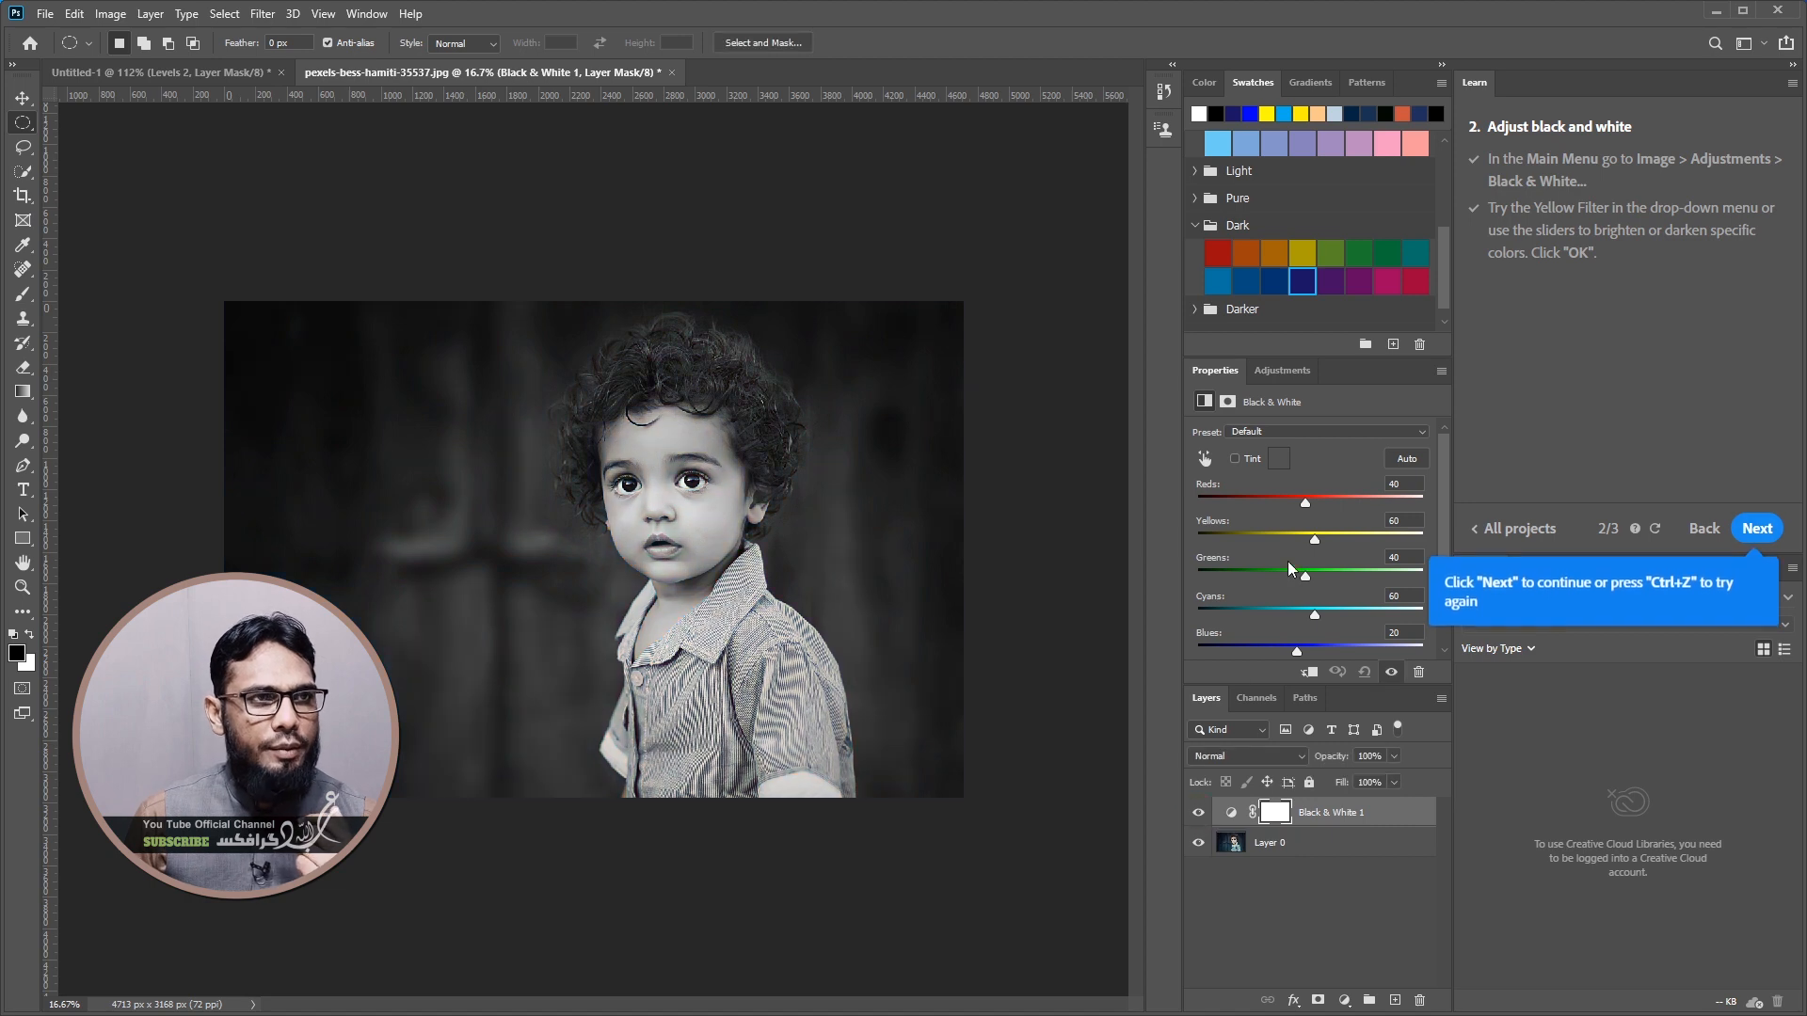
drag(1315, 540, 1269, 529)
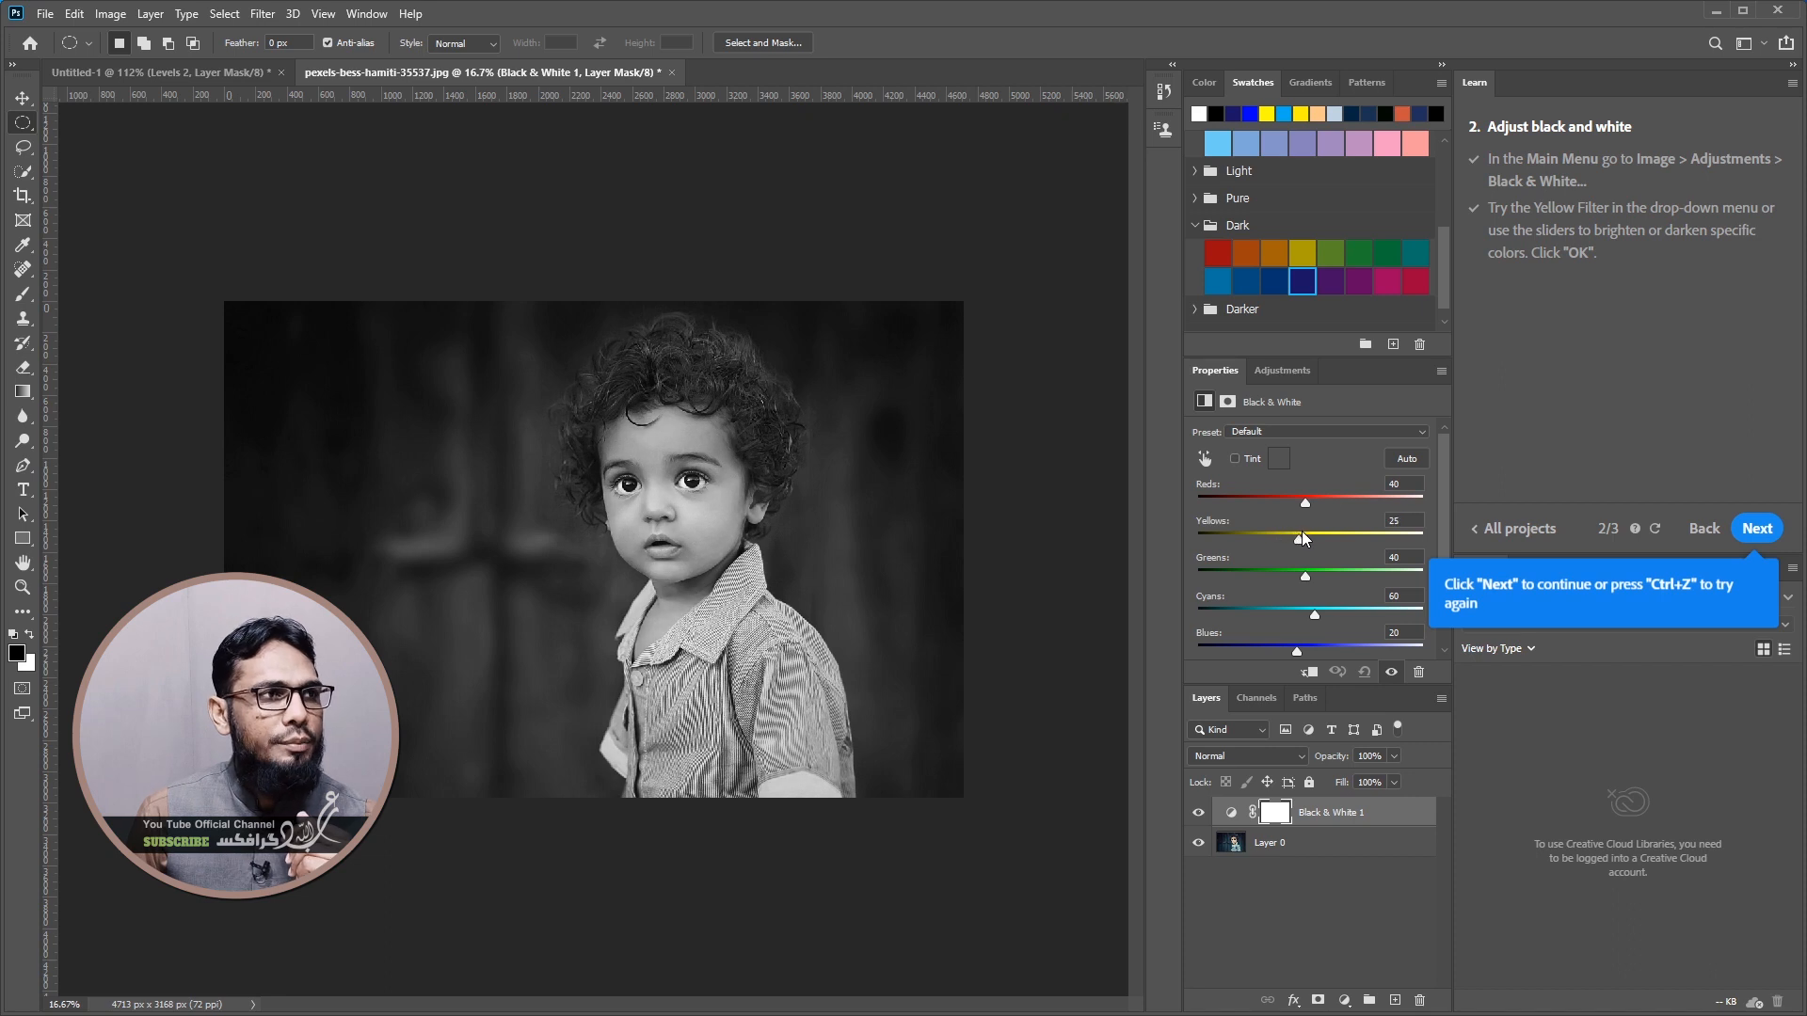
Adjust the child's Black & White layer to Reds 23, Yellows 81 and Blues -37
drag(1325, 527, 1297, 502)
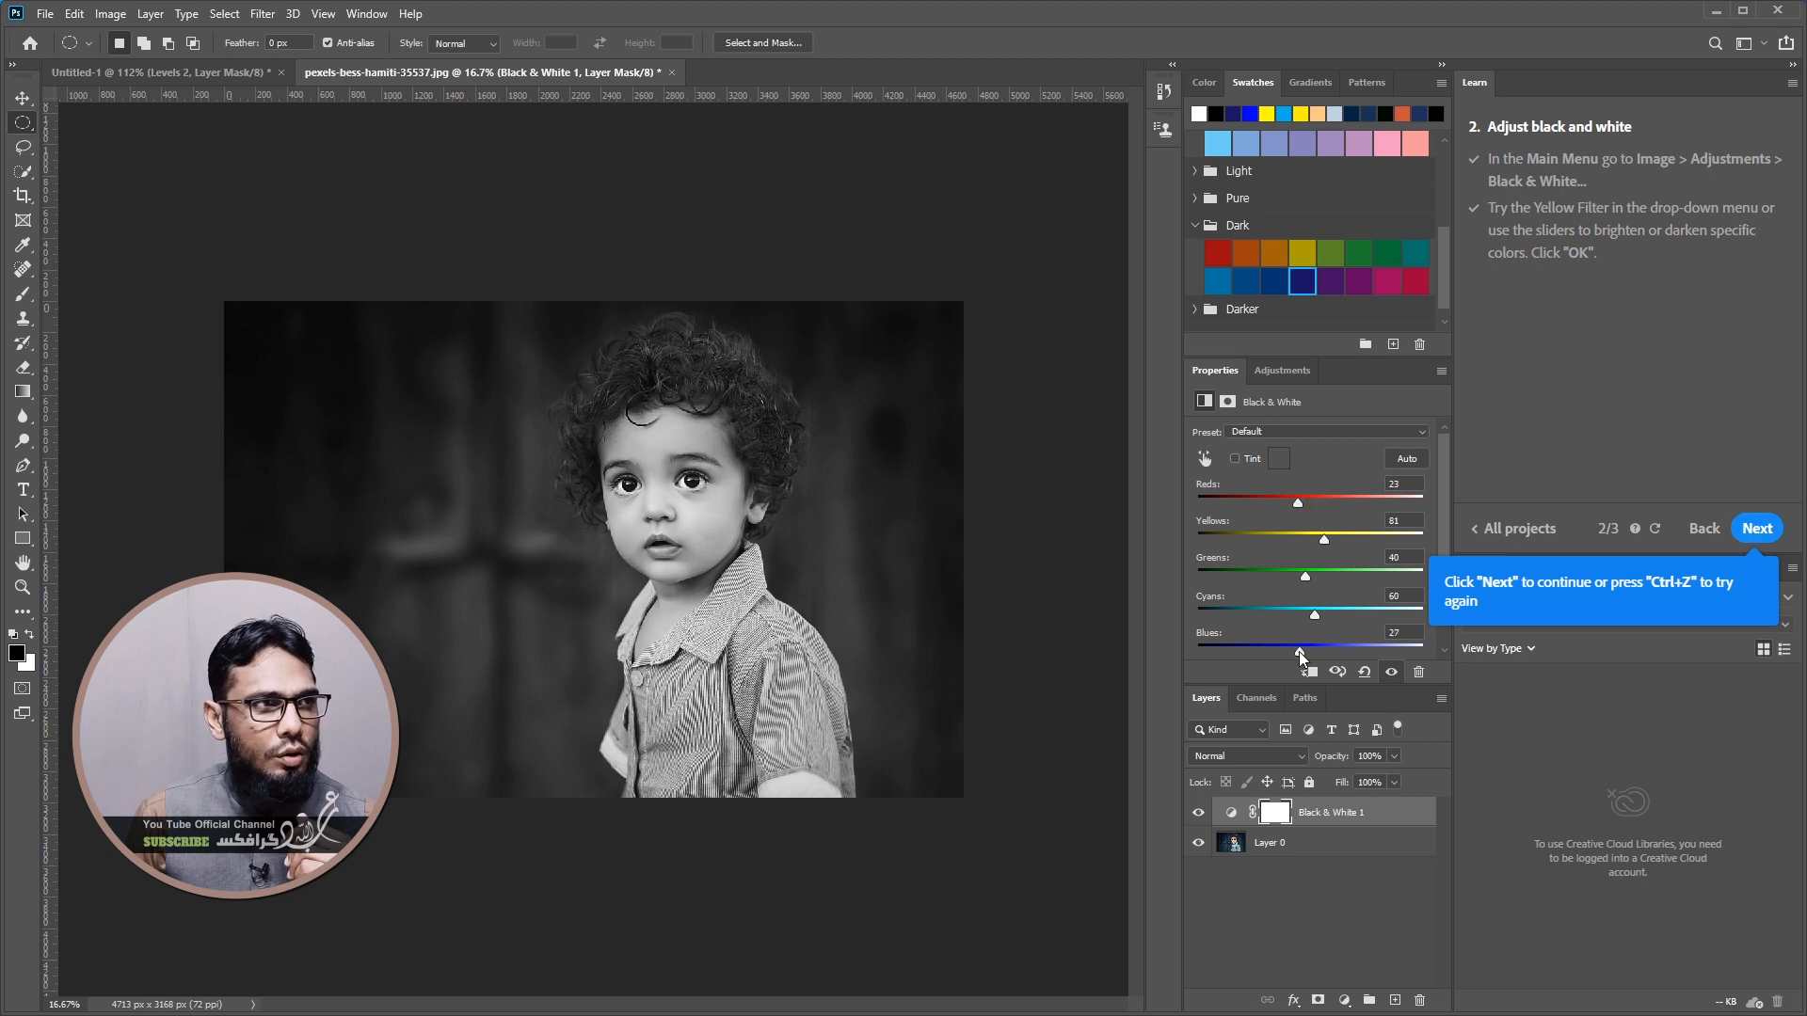
drag(1270, 635, 1273, 636)
Add a Levels adjustment layer above the Black & White layer, with black input level 9 and black output level 19
click(150, 13)
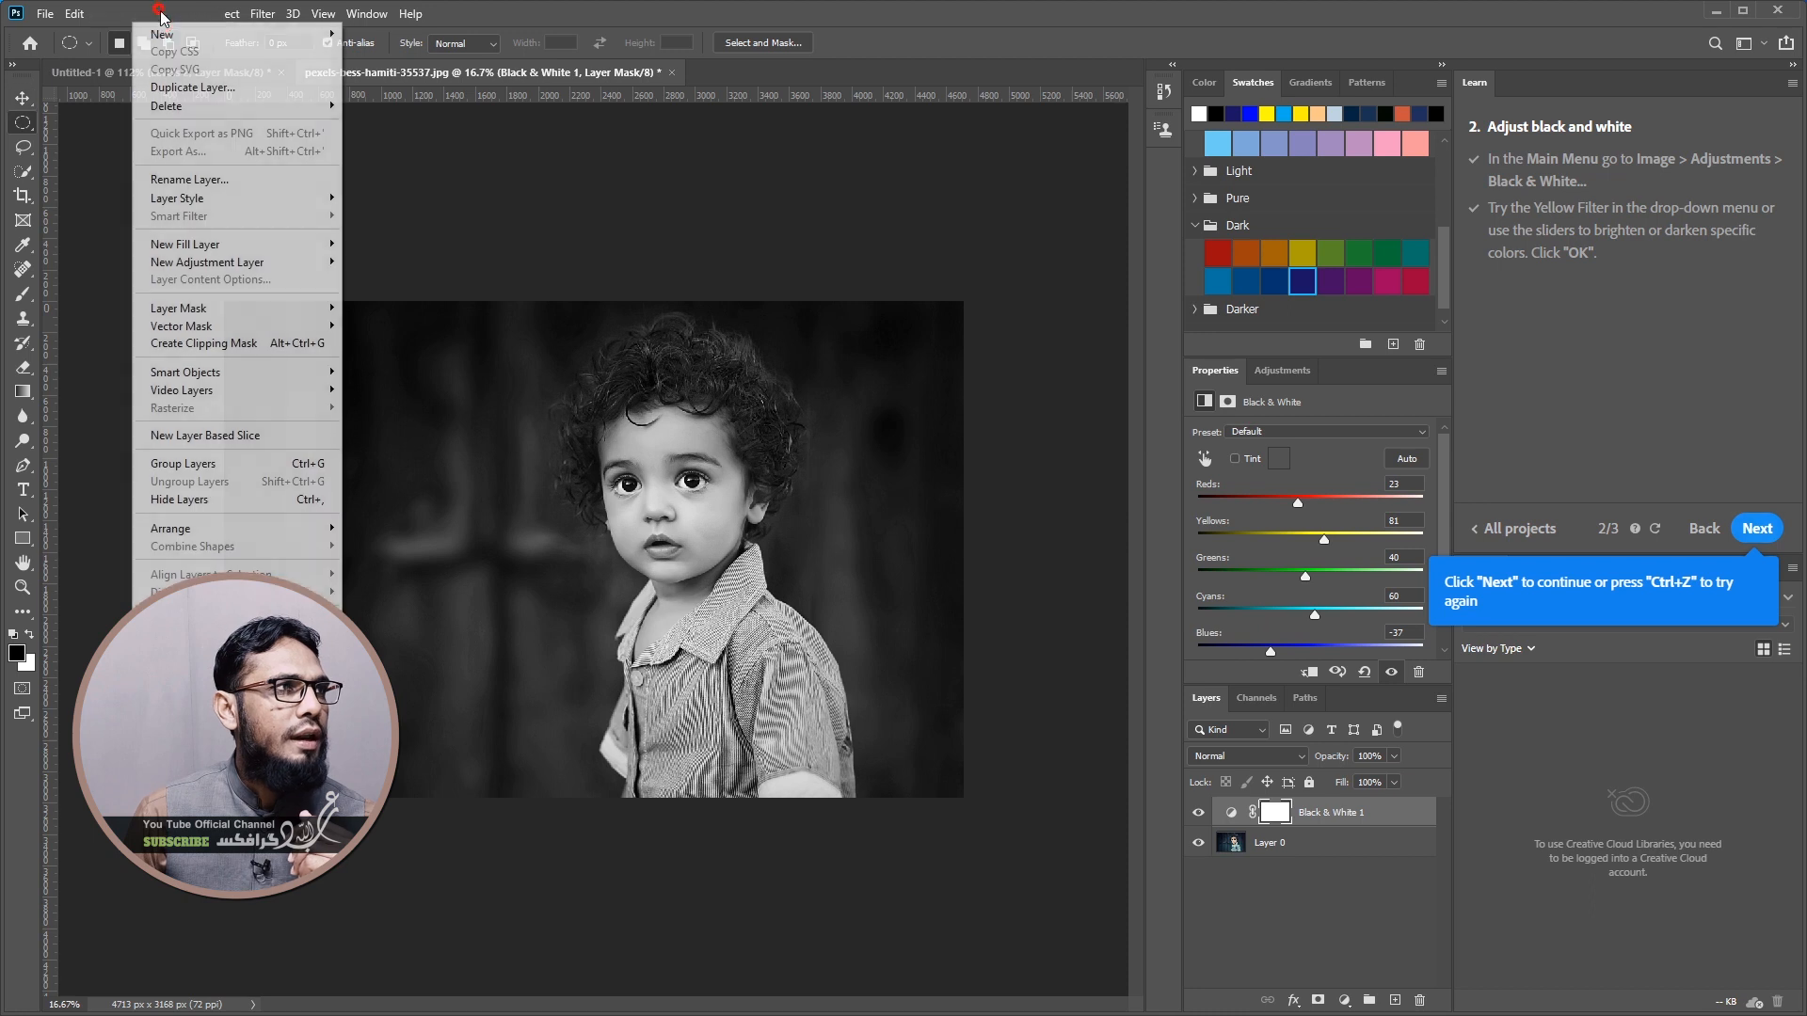
click(224, 261)
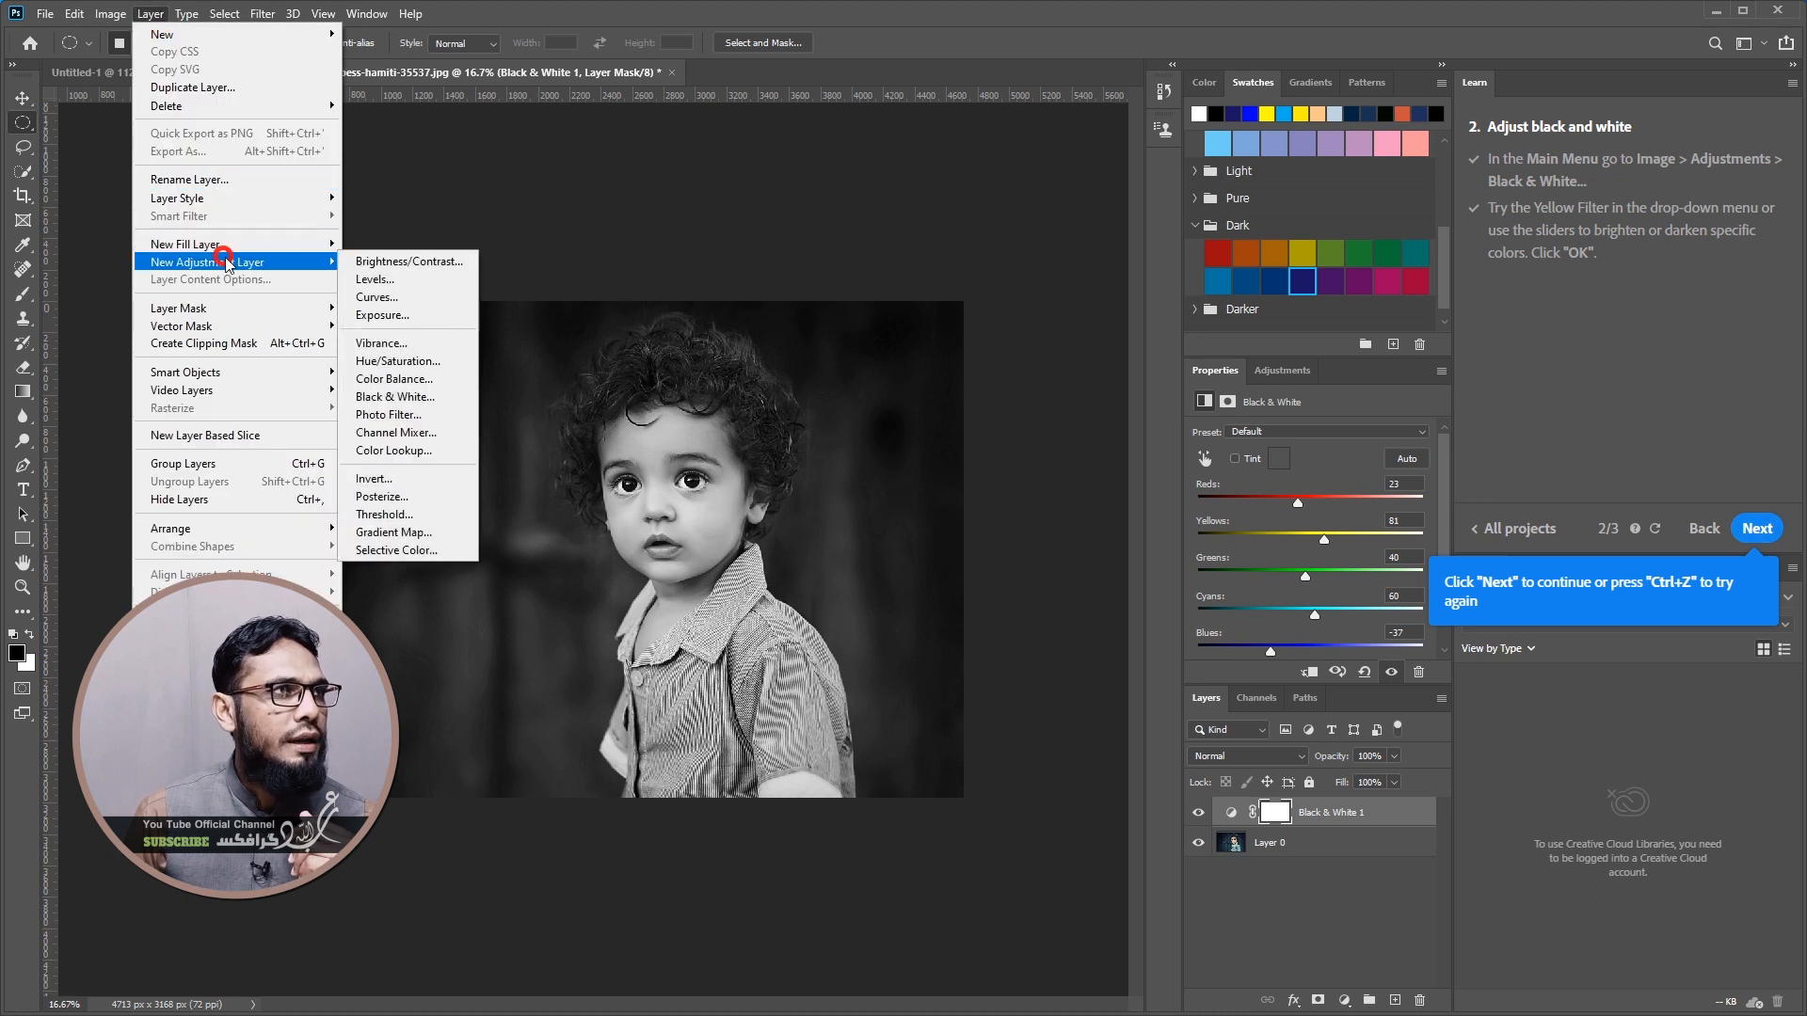
click(419, 280)
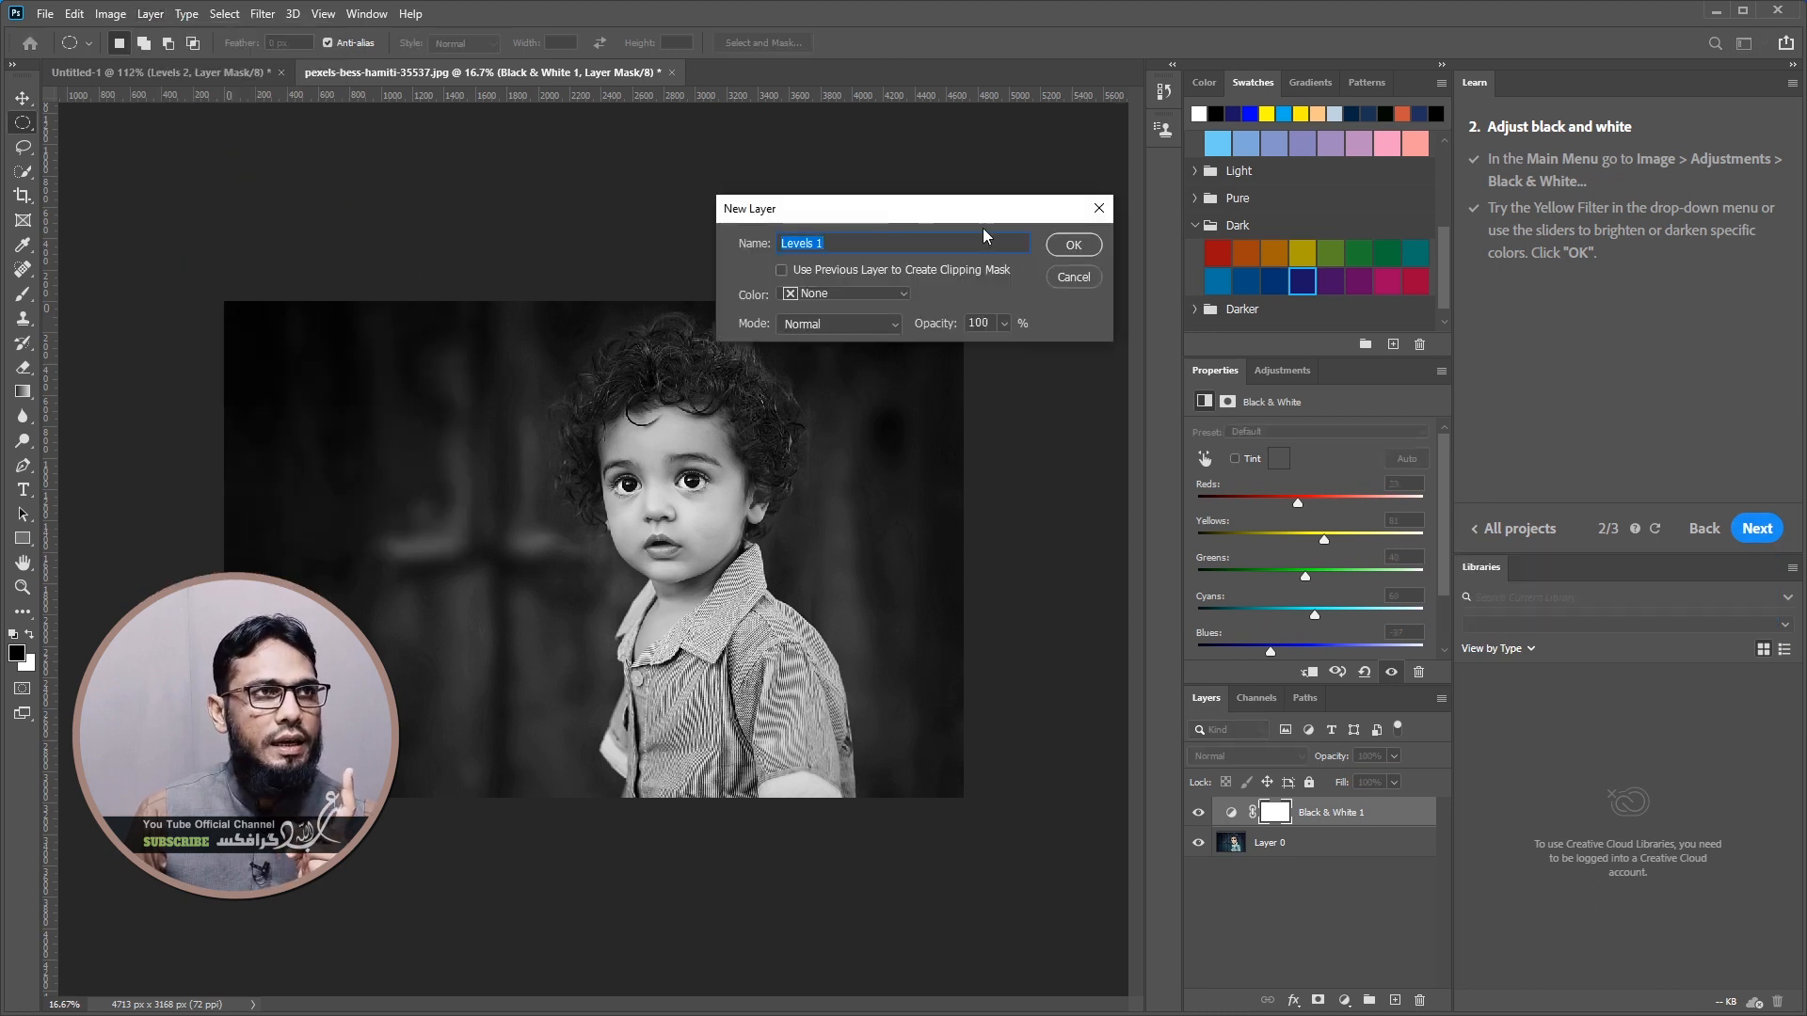
click(1069, 248)
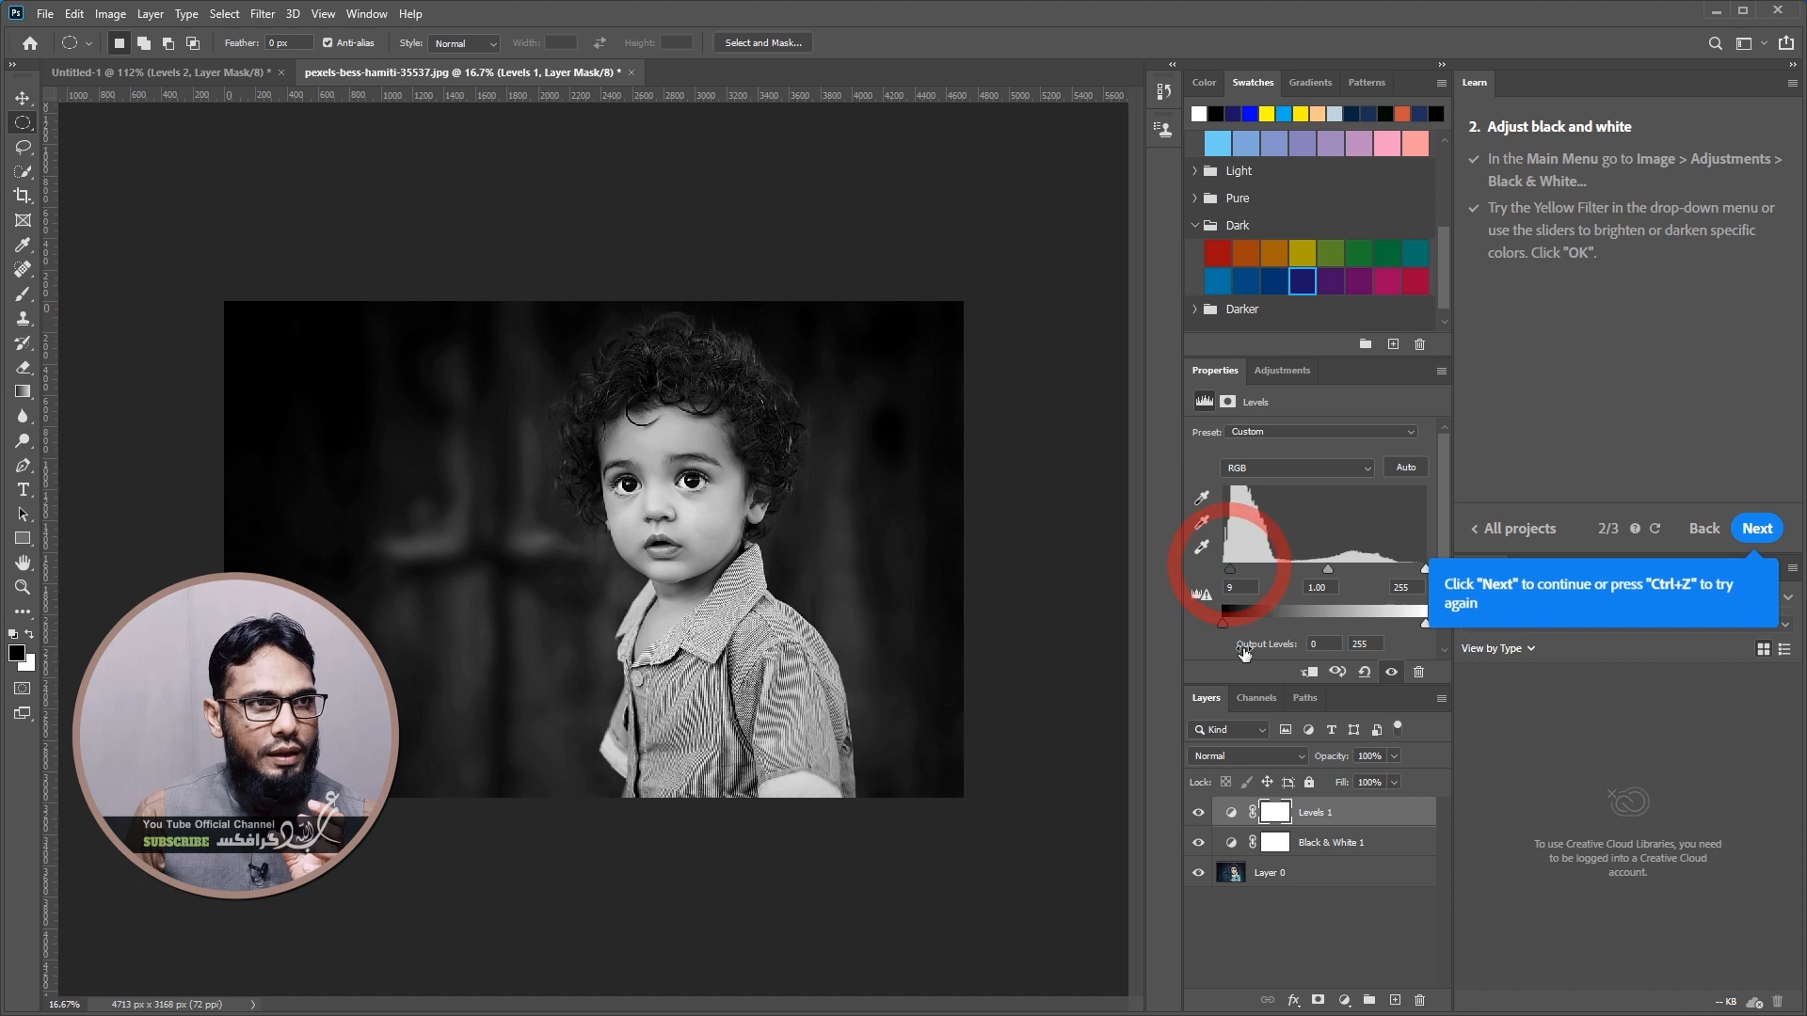
drag(1222, 623, 1233, 628)
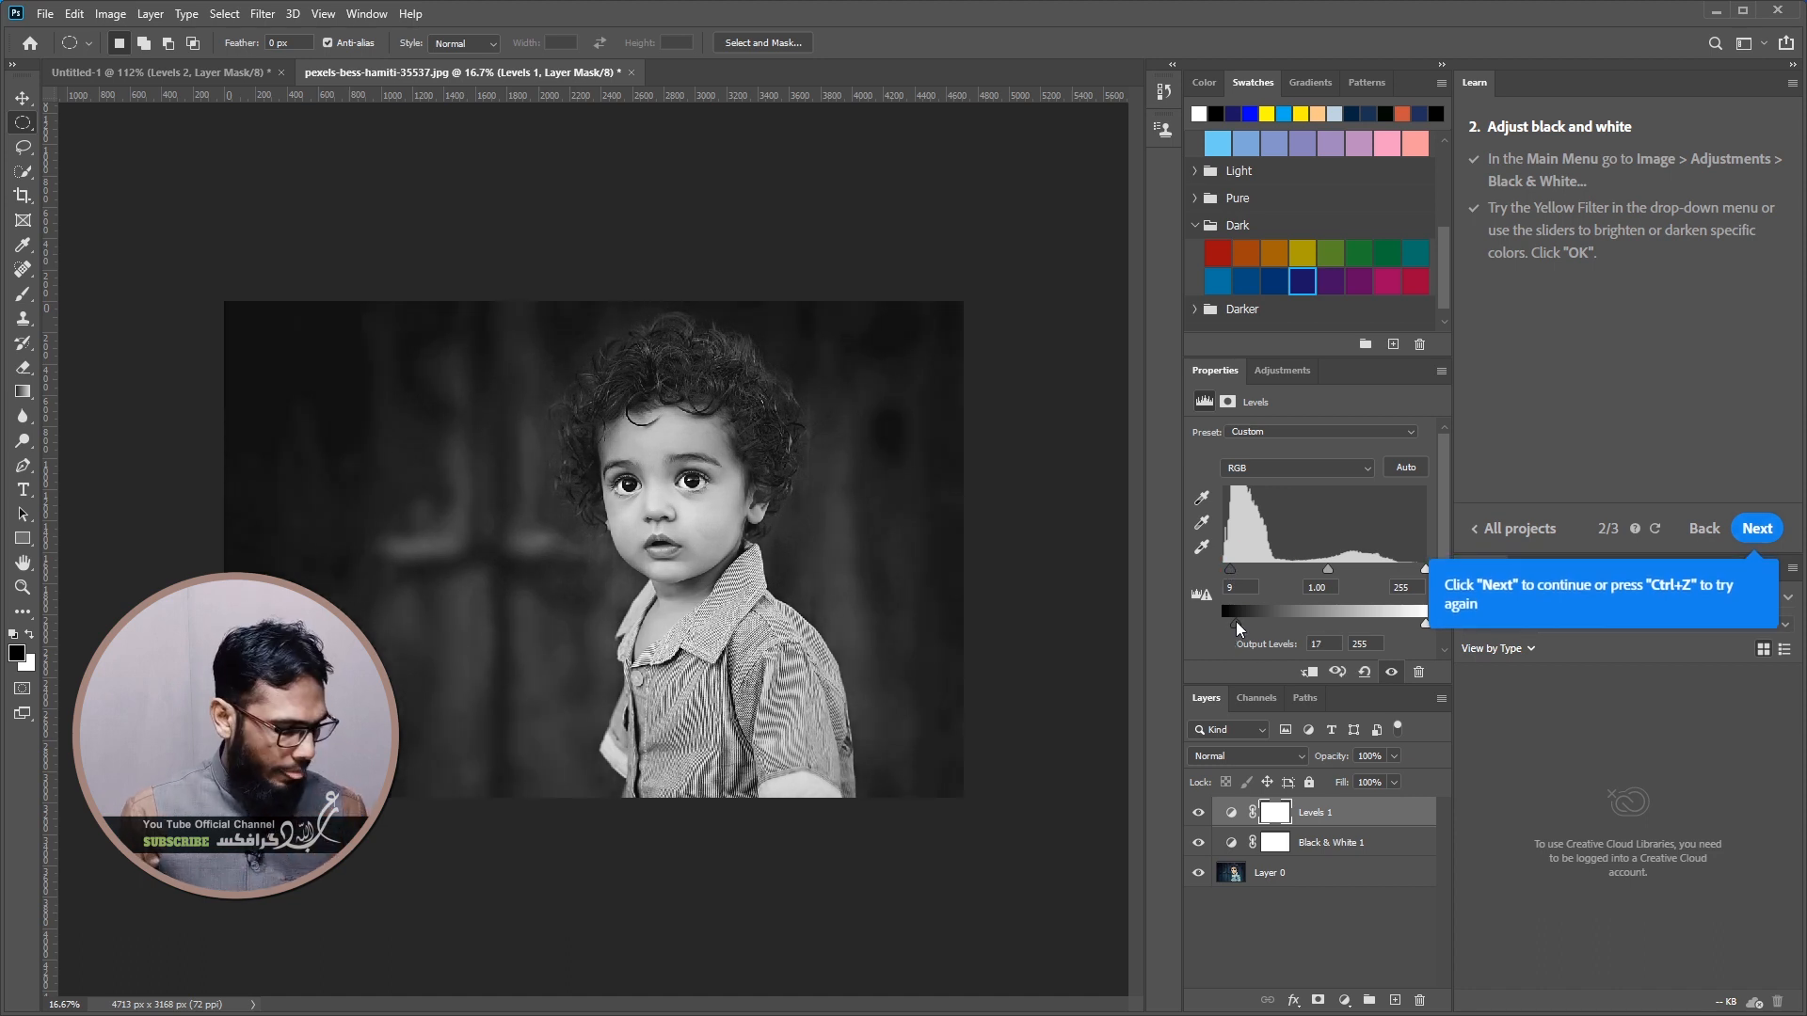
drag(1235, 621, 1237, 629)
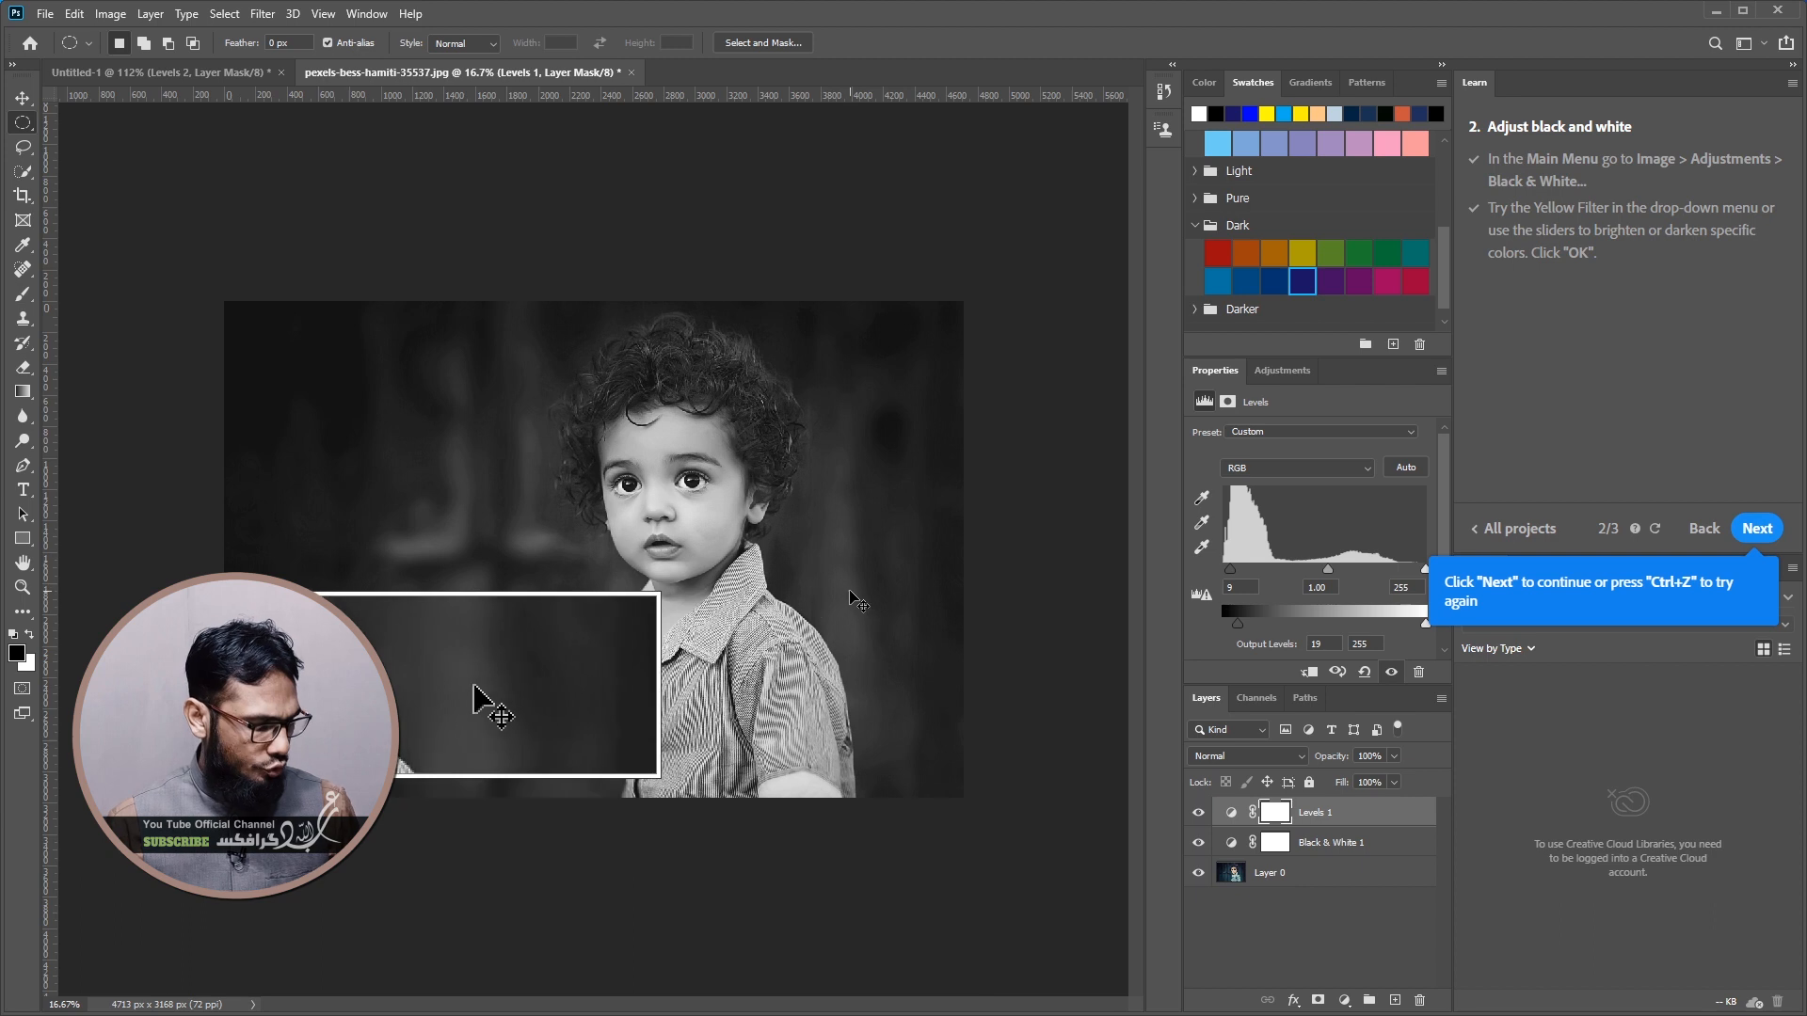
Add a second Levels adjustment layer and darken the child's portrait by lowering its white output level to 198
click(150, 14)
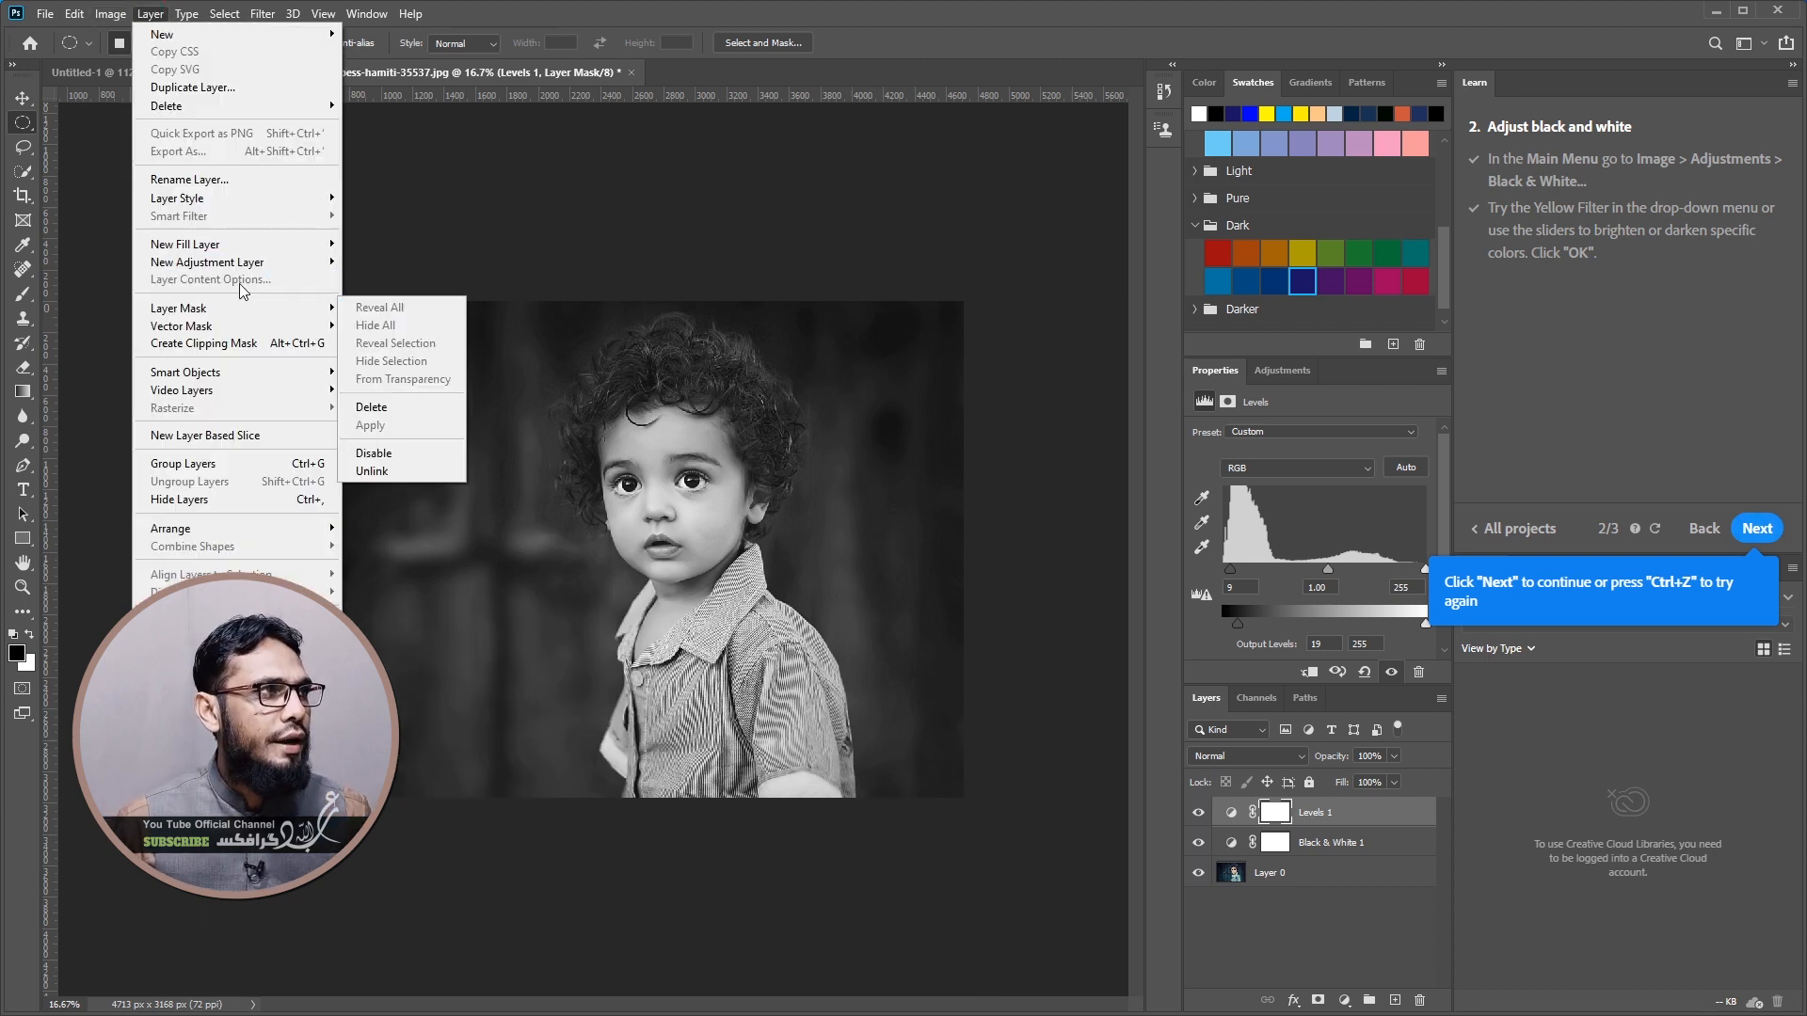
mouse_move(282, 262)
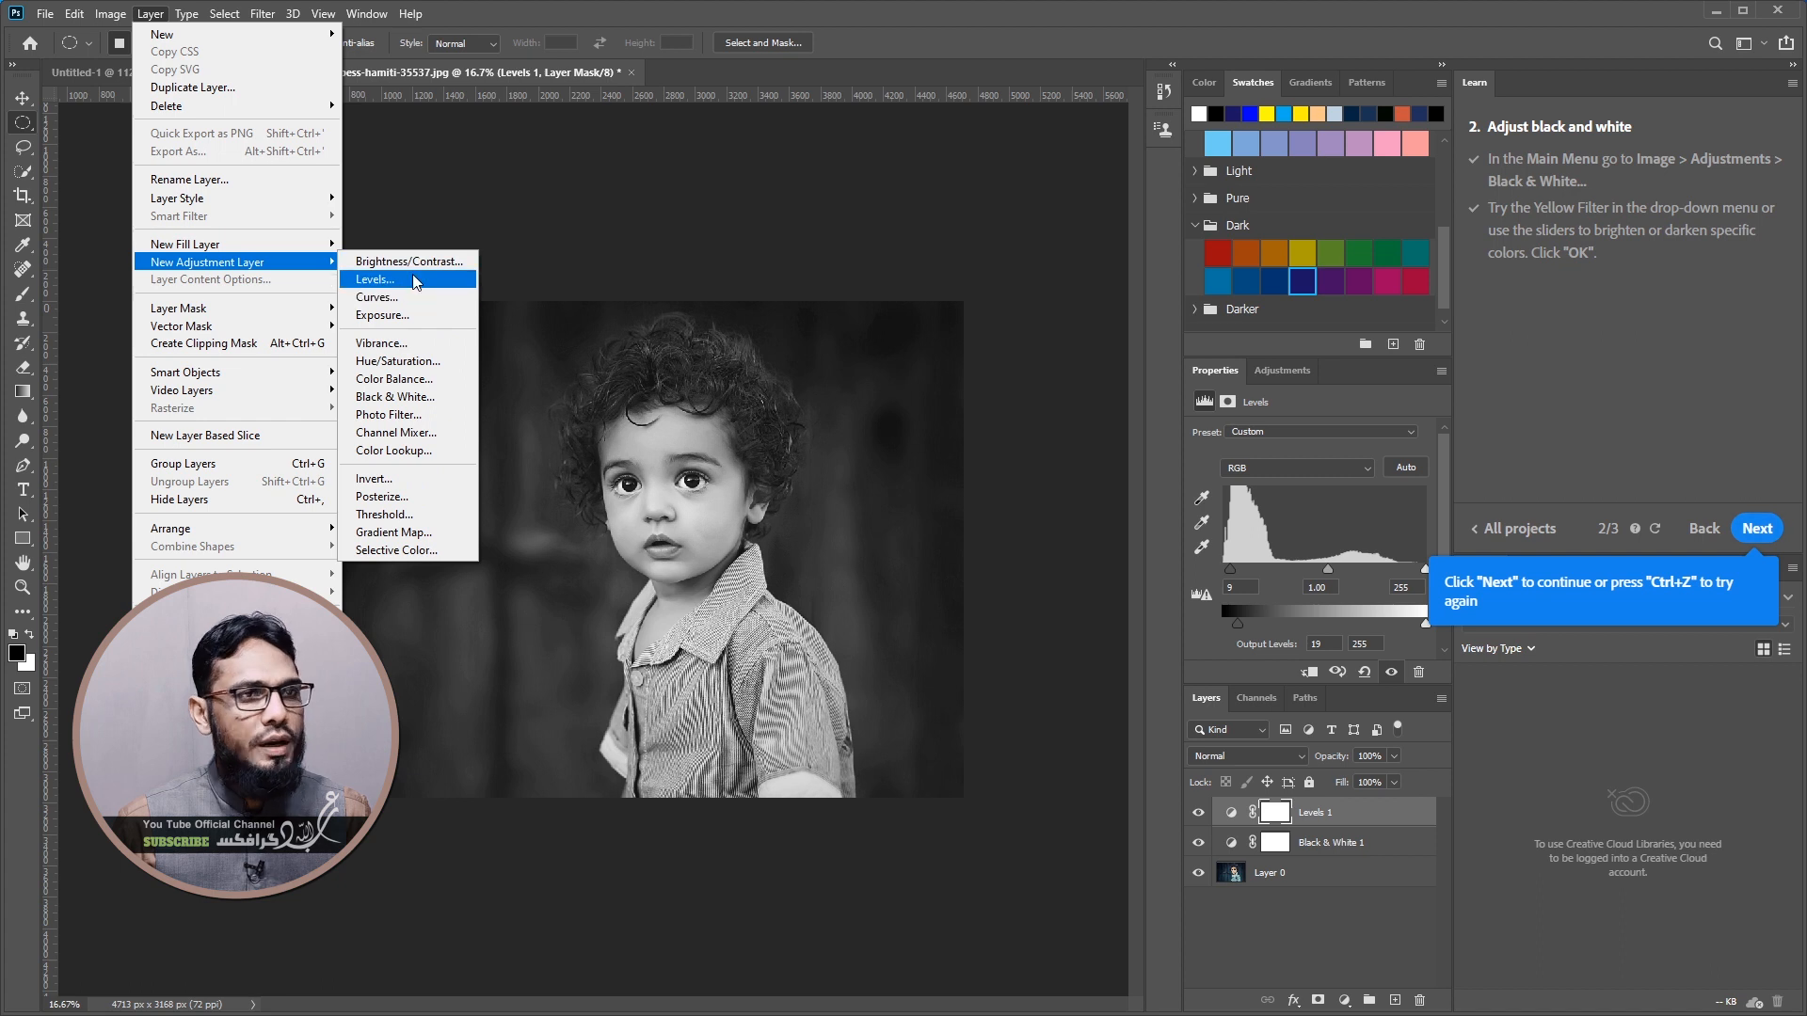
click(375, 280)
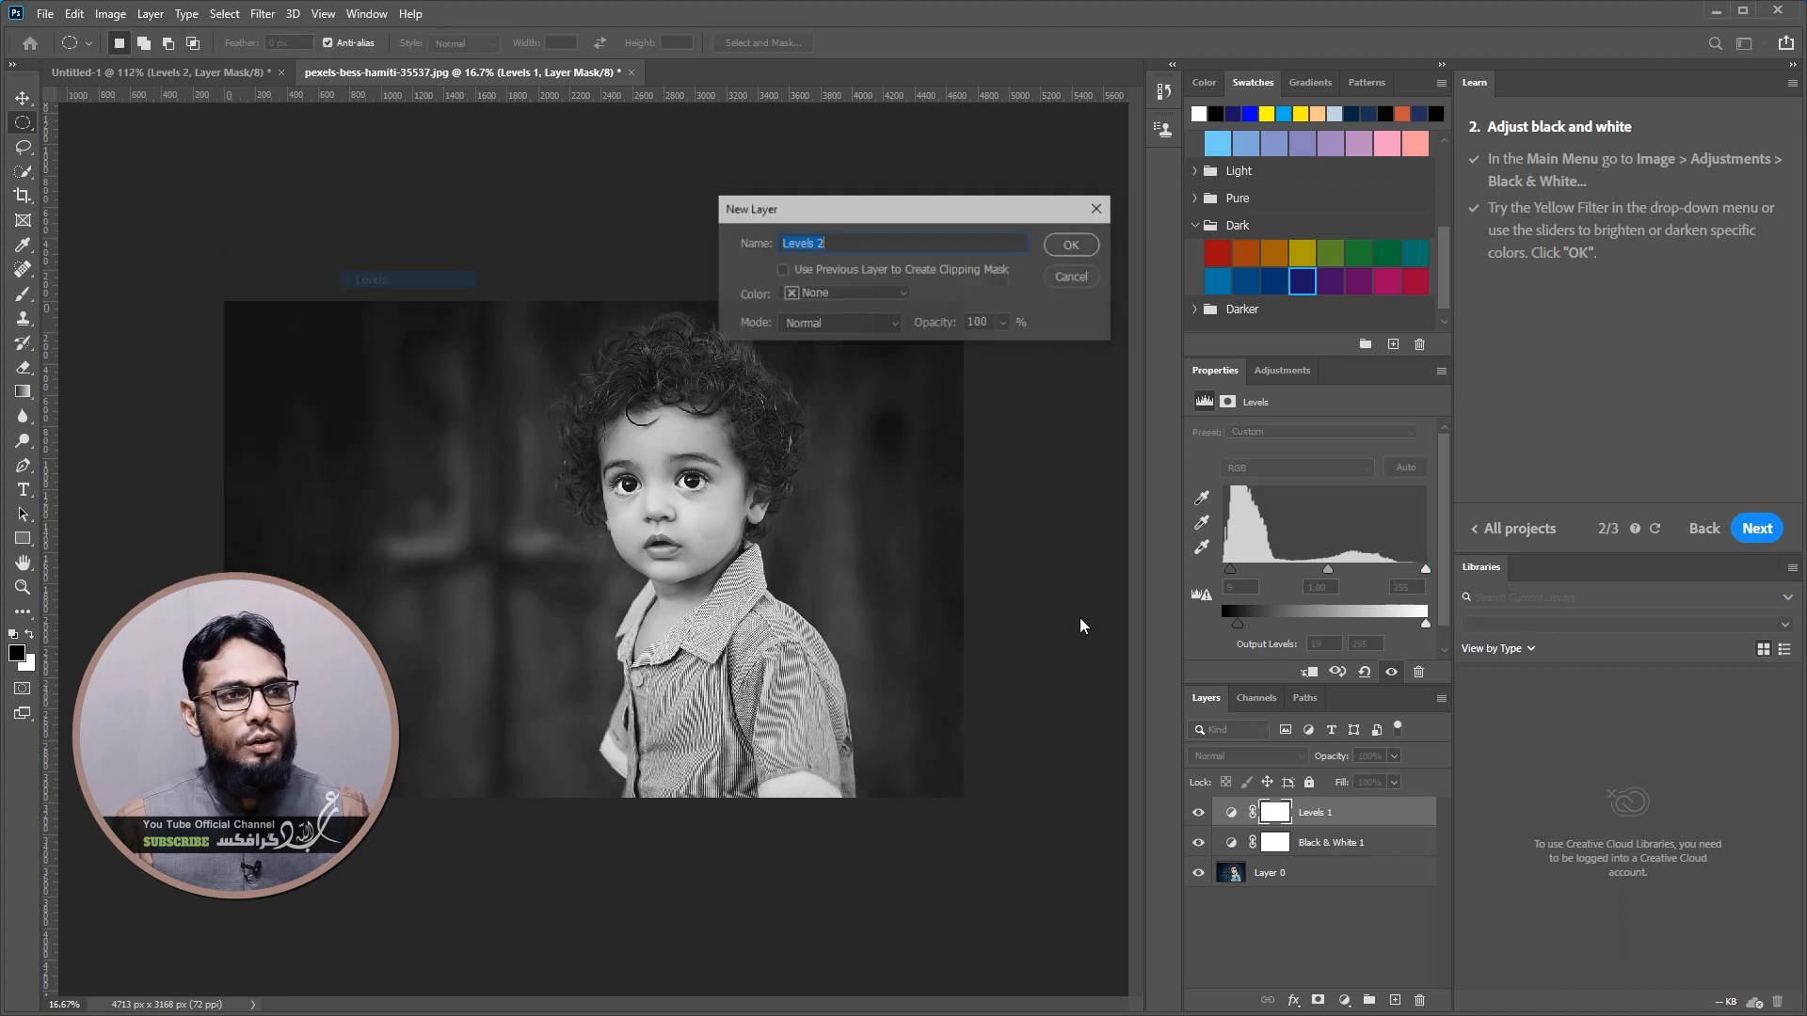
click(1075, 242)
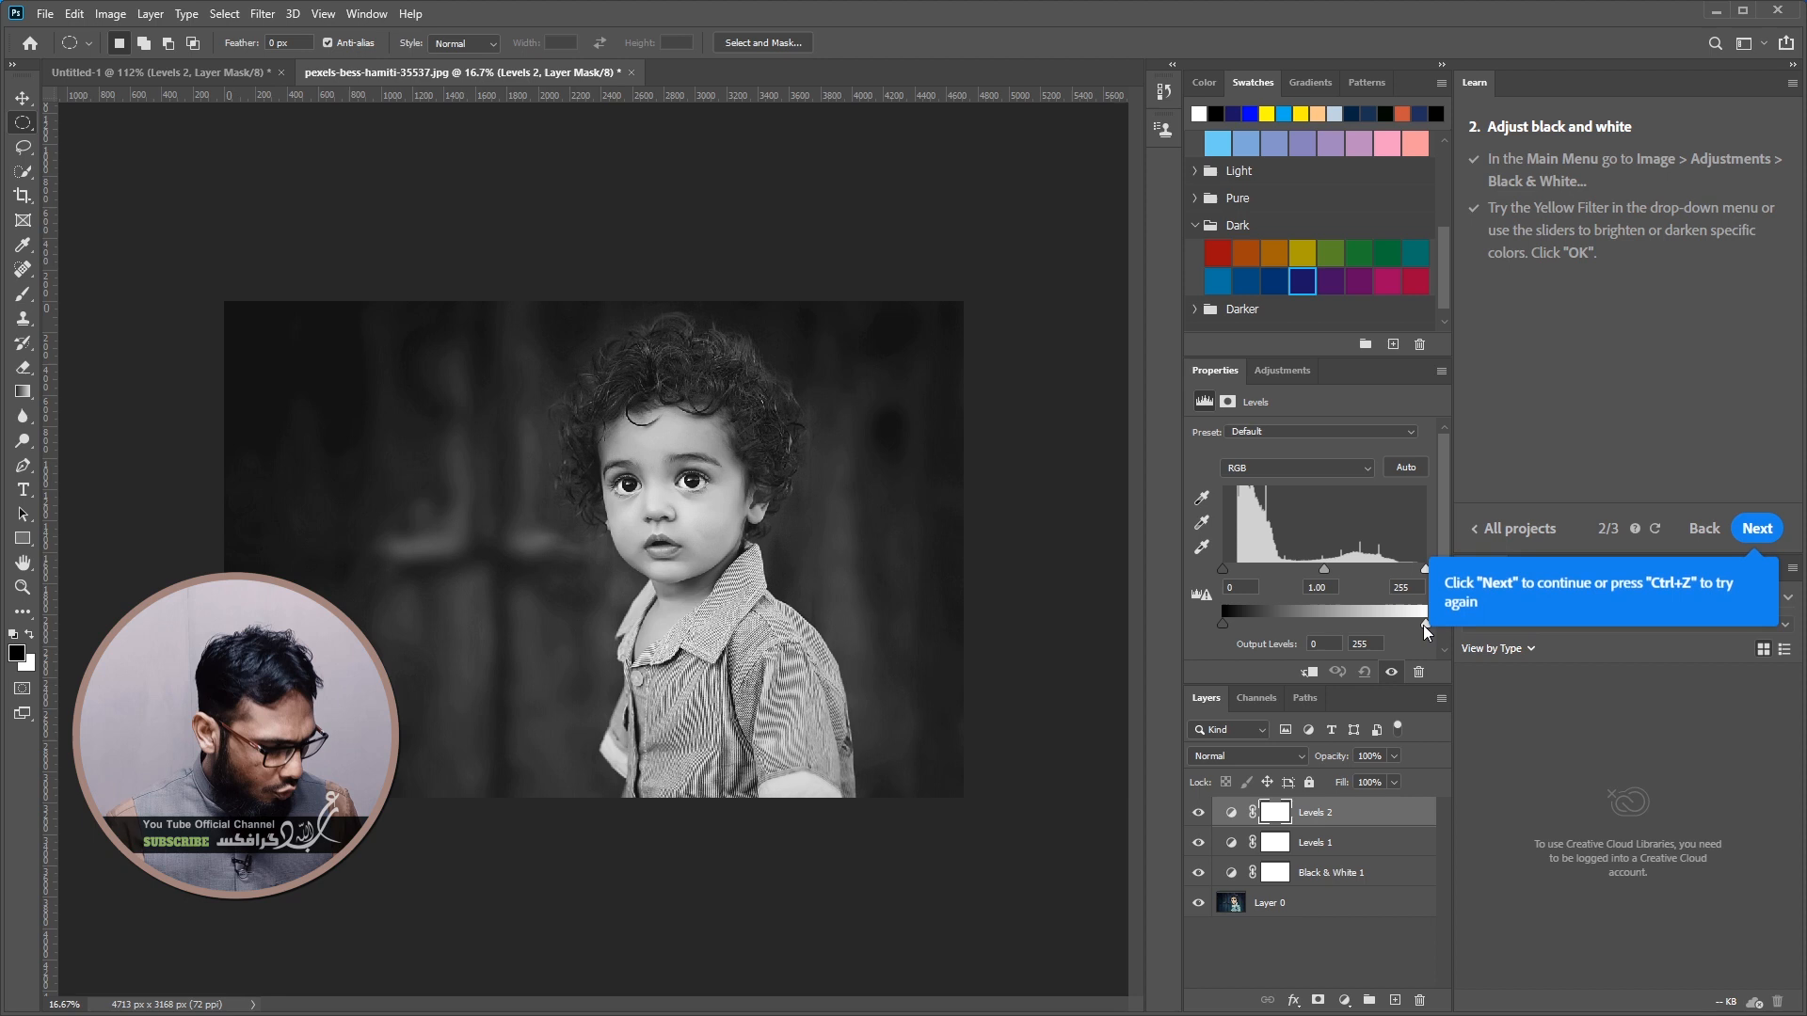
drag(1428, 624, 1381, 623)
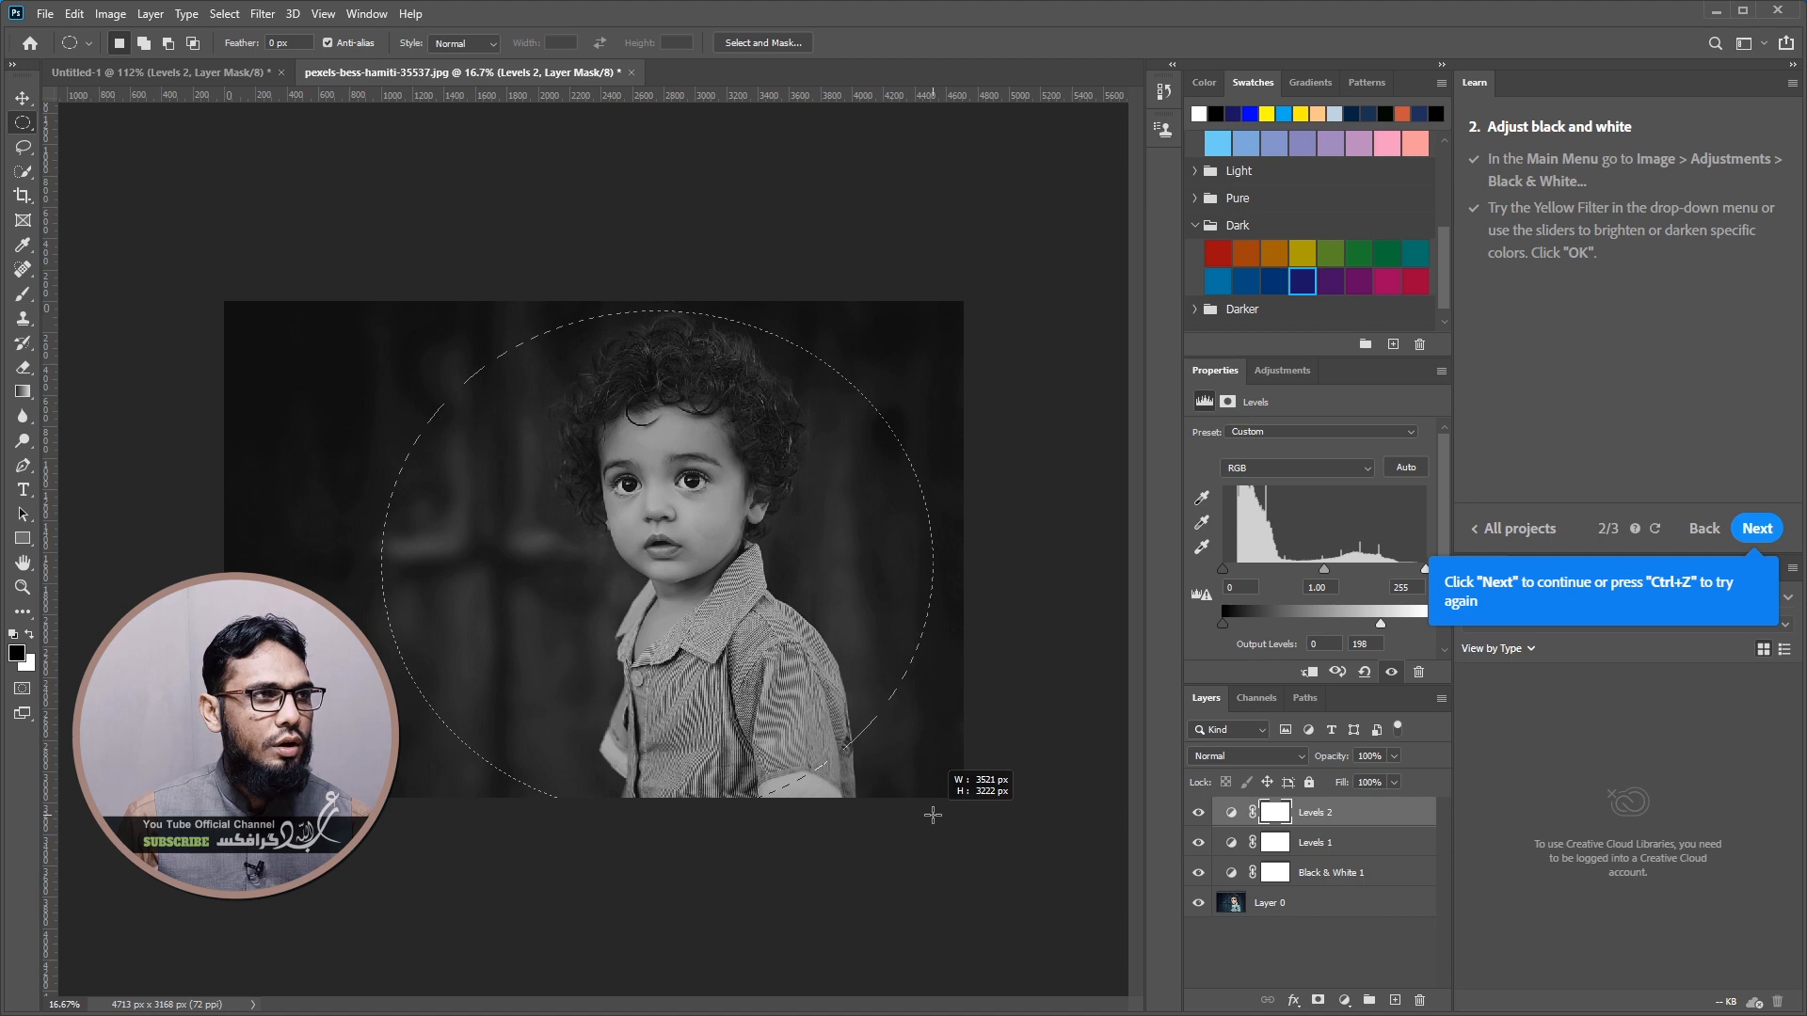
Fill an ellipse of about 3521 × 3222 px around the child with black on the second Levels layer's mask, and deselect
drag(932, 815, 933, 815)
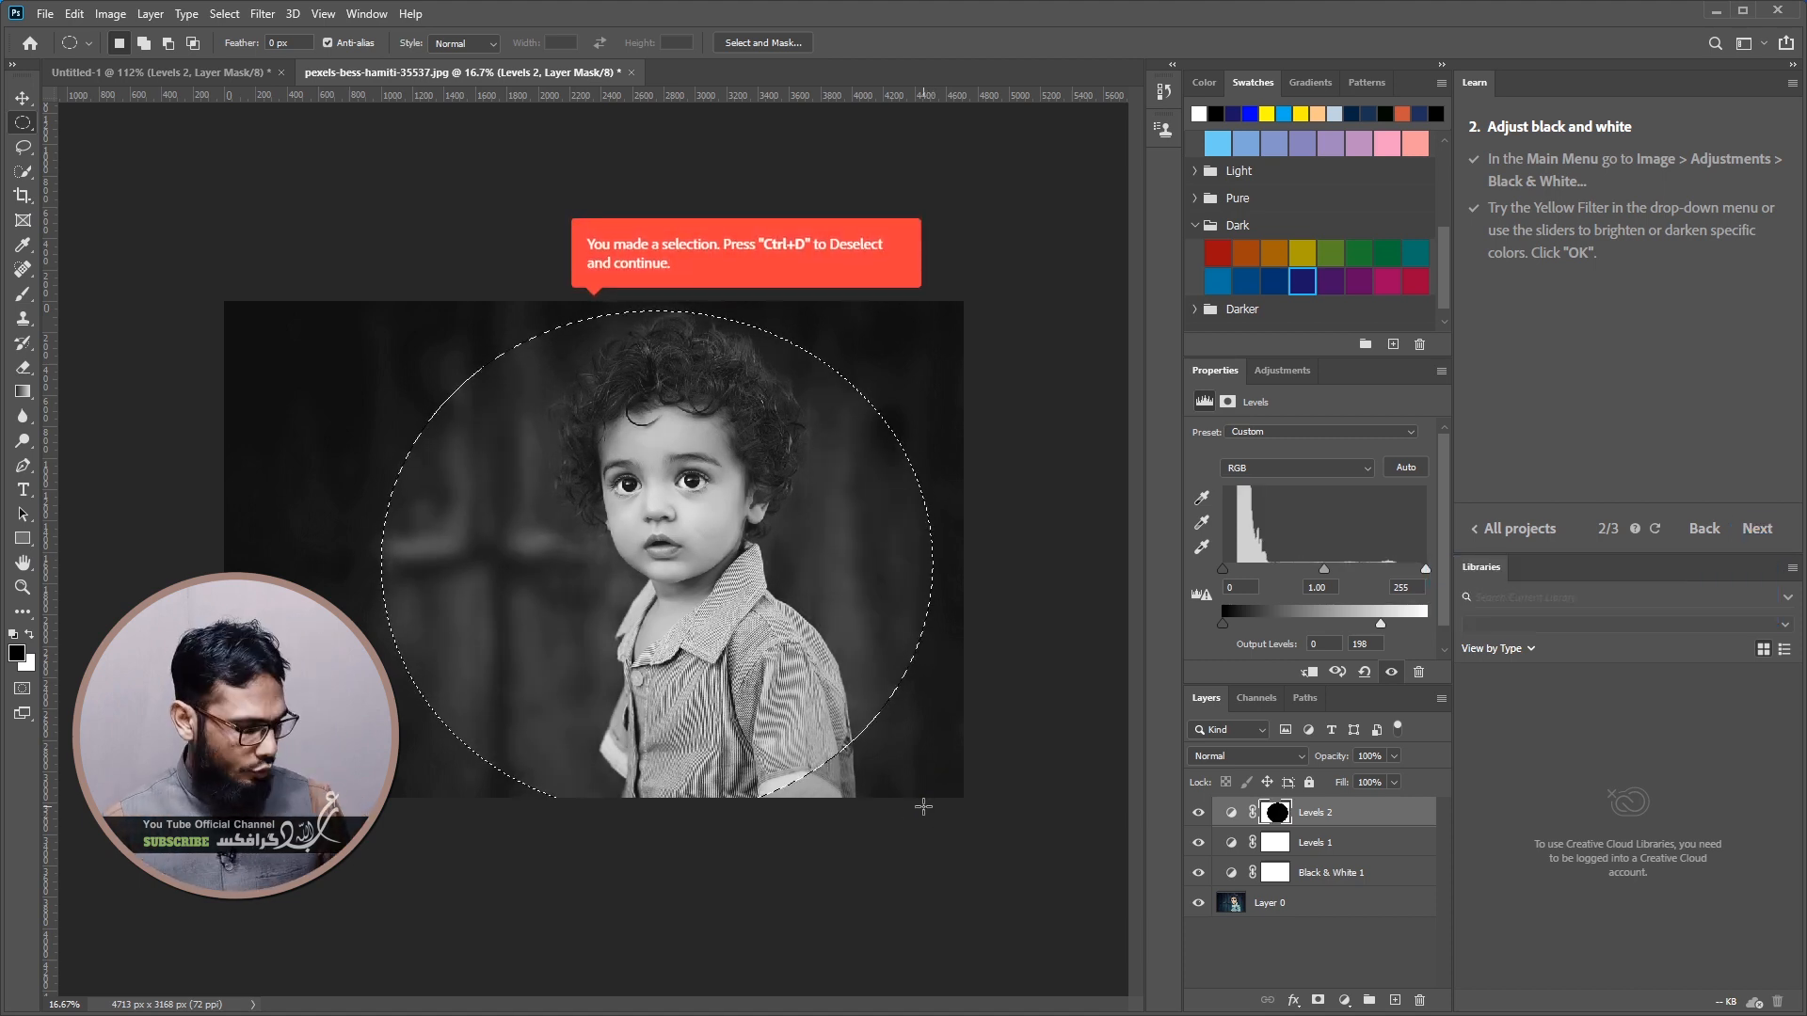
key(ctrl+d)
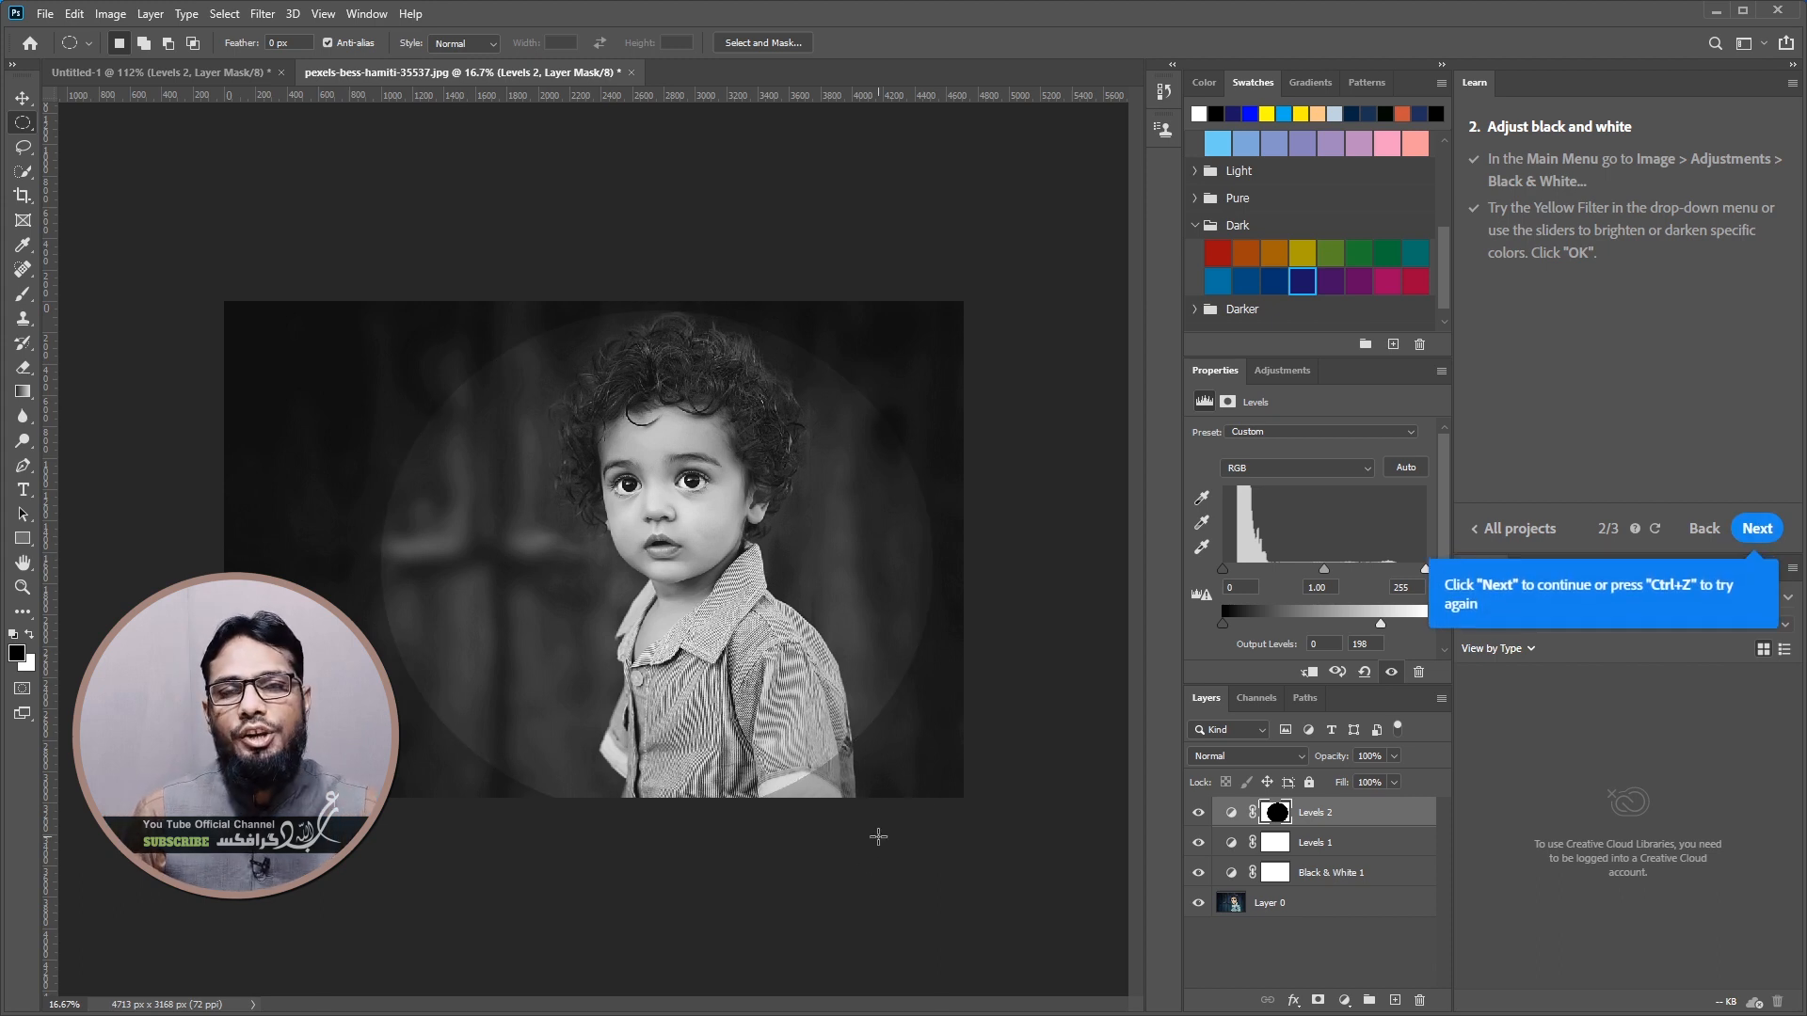
Soften the ellipse on the child's second Levels mask with a Gaussian Blur radius of about 539 pixels
click(264, 15)
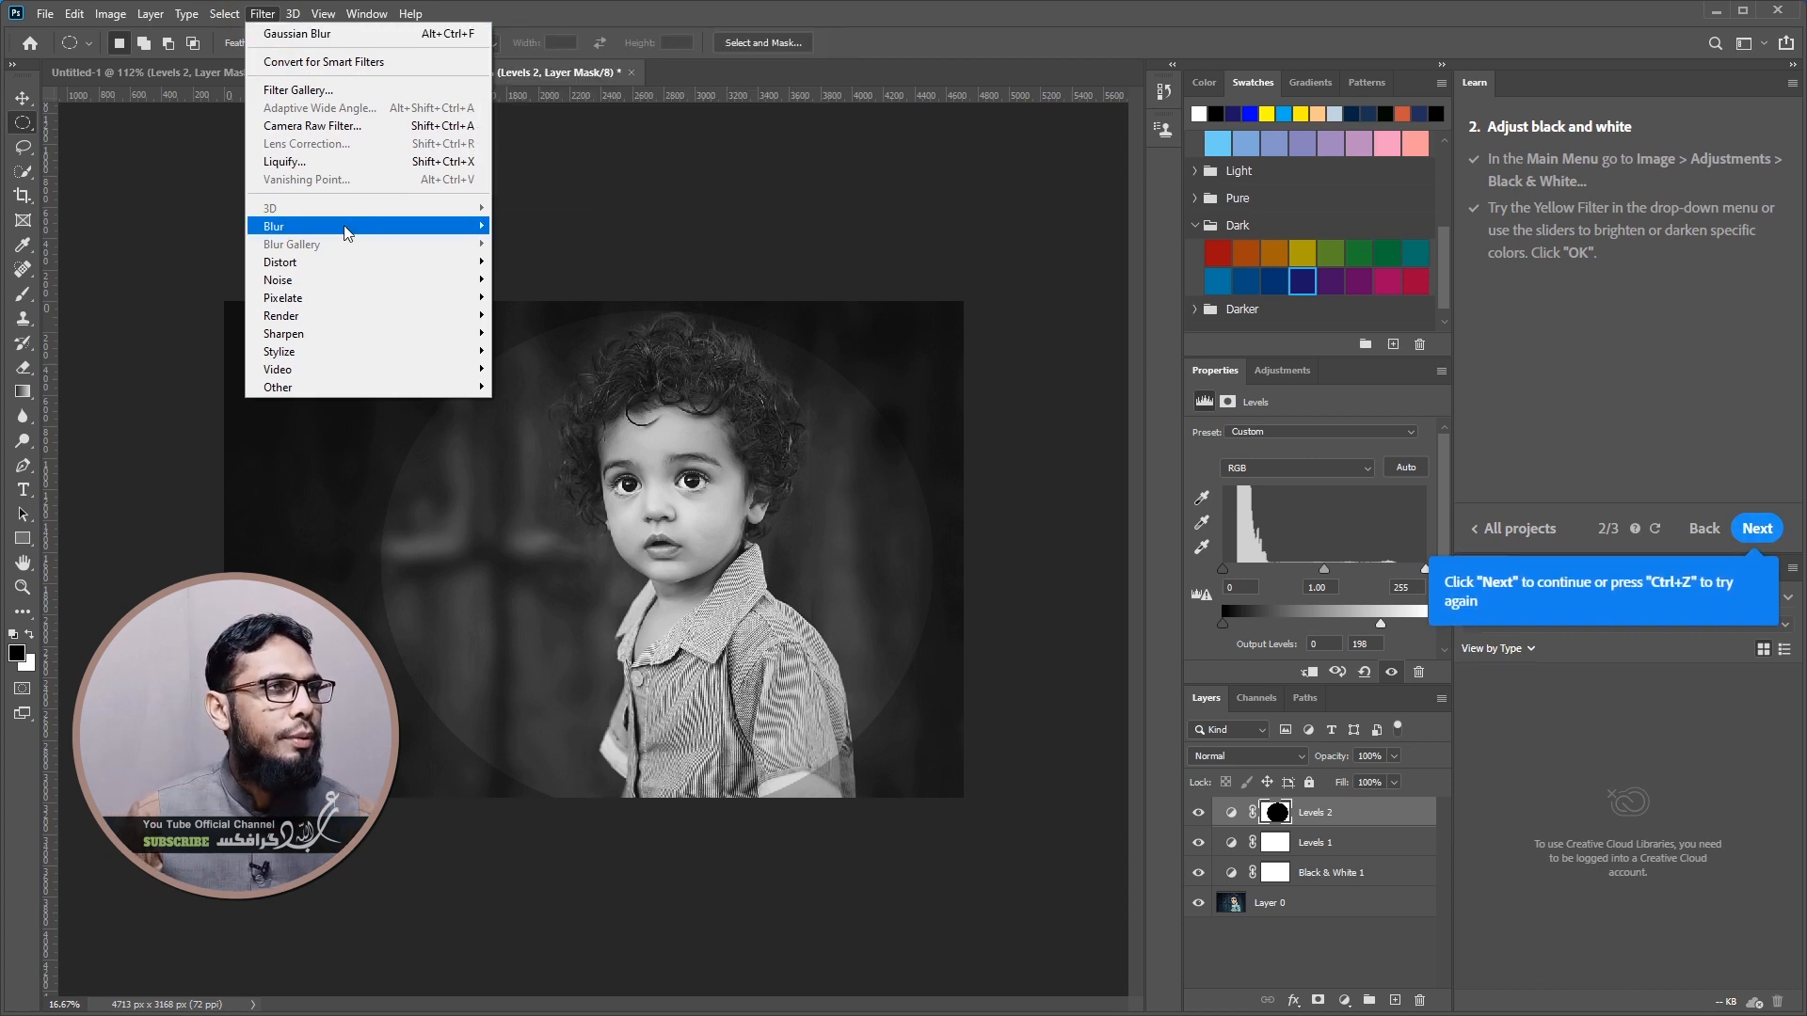
mouse_move(346, 233)
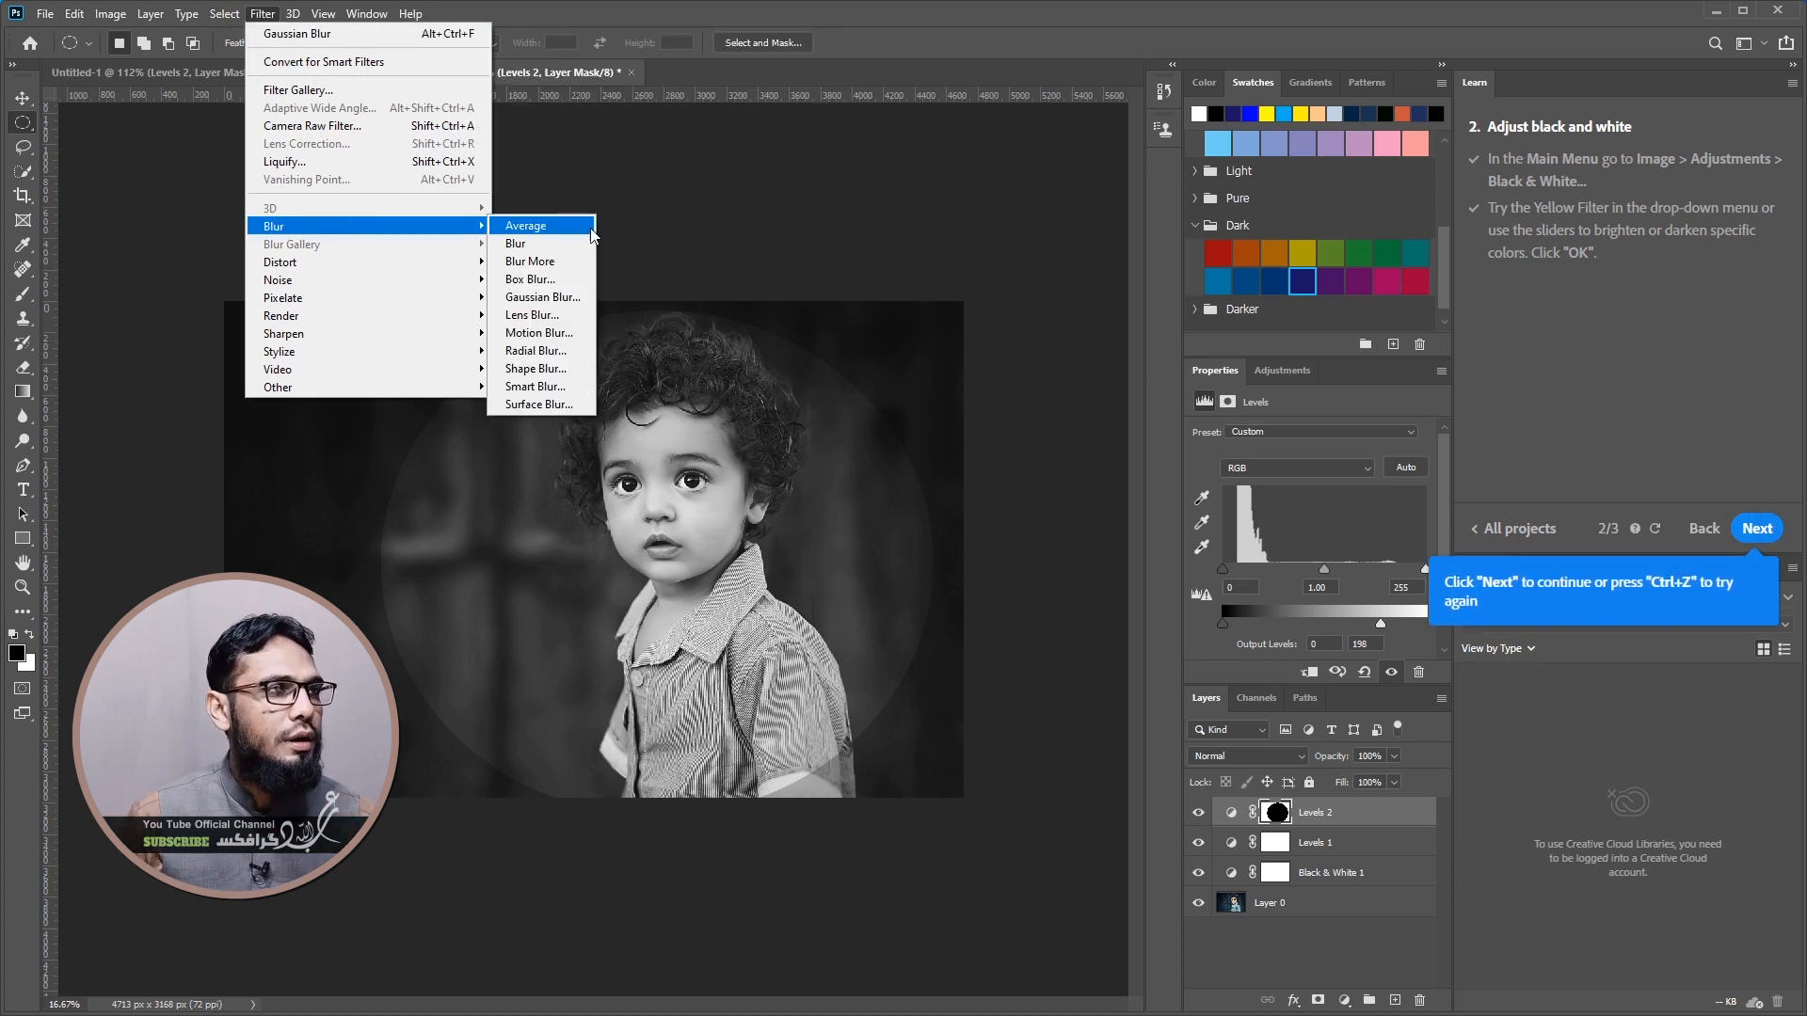
click(568, 299)
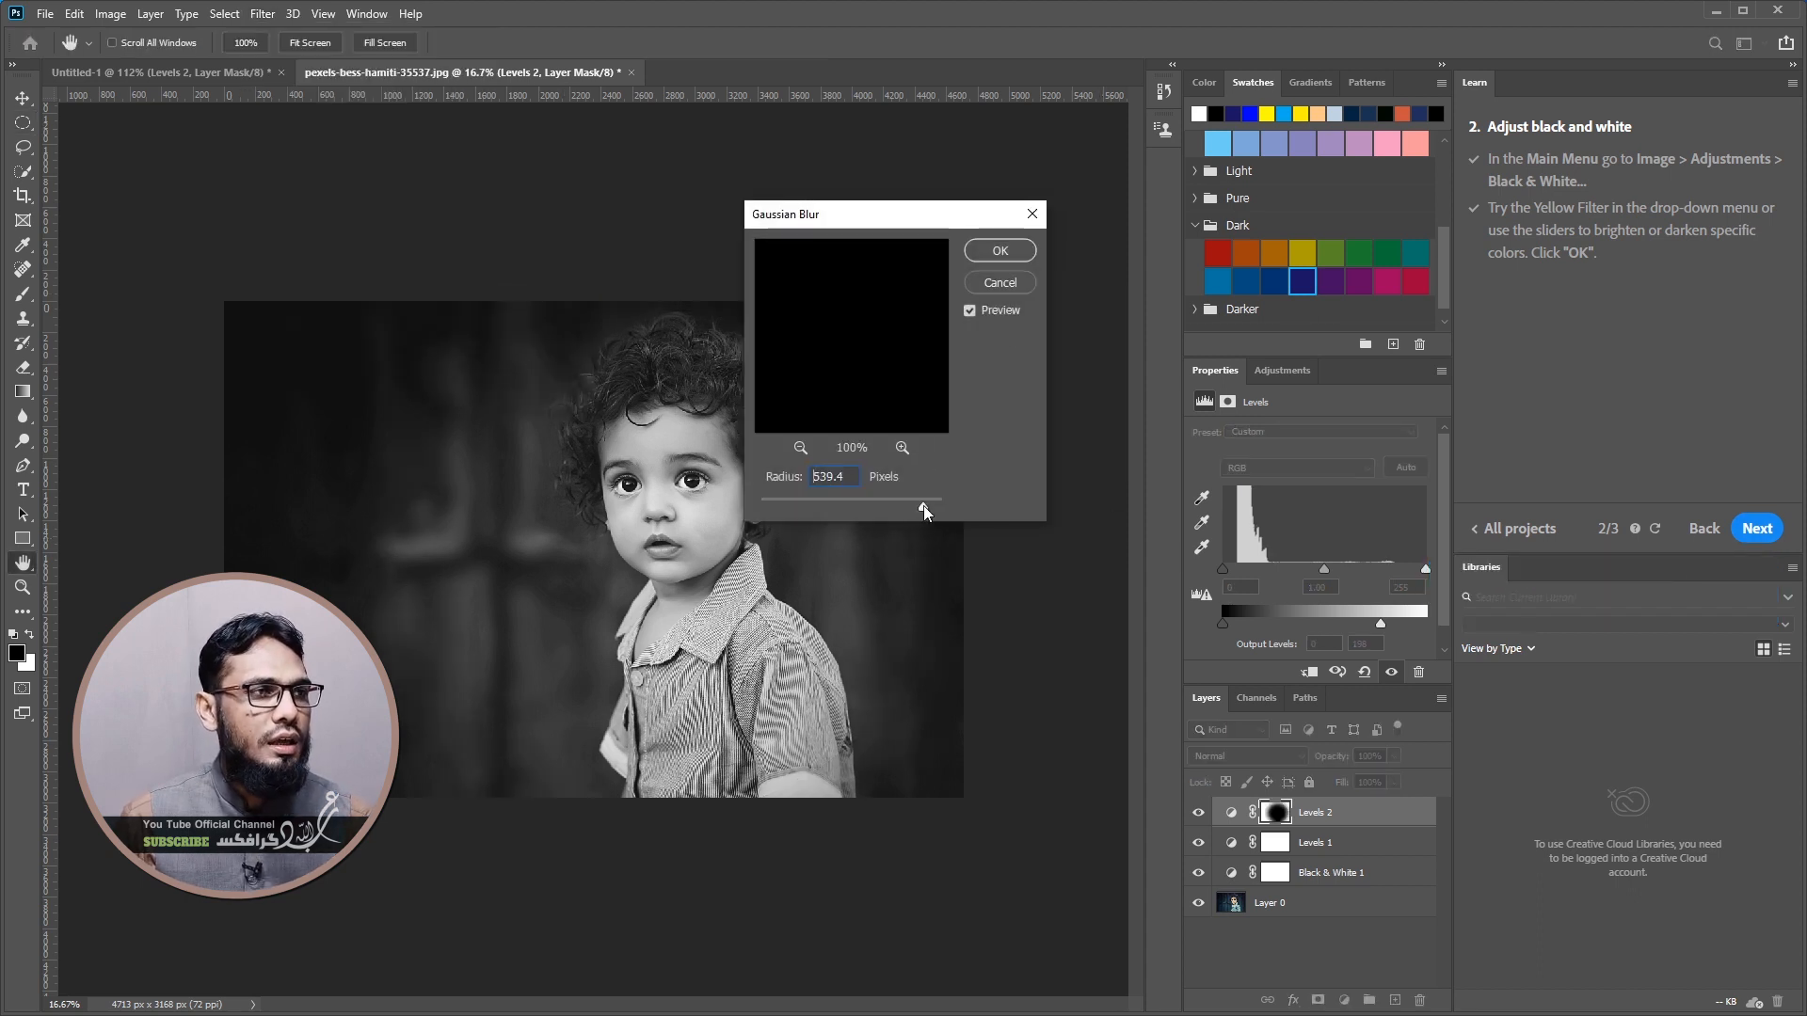
click(984, 249)
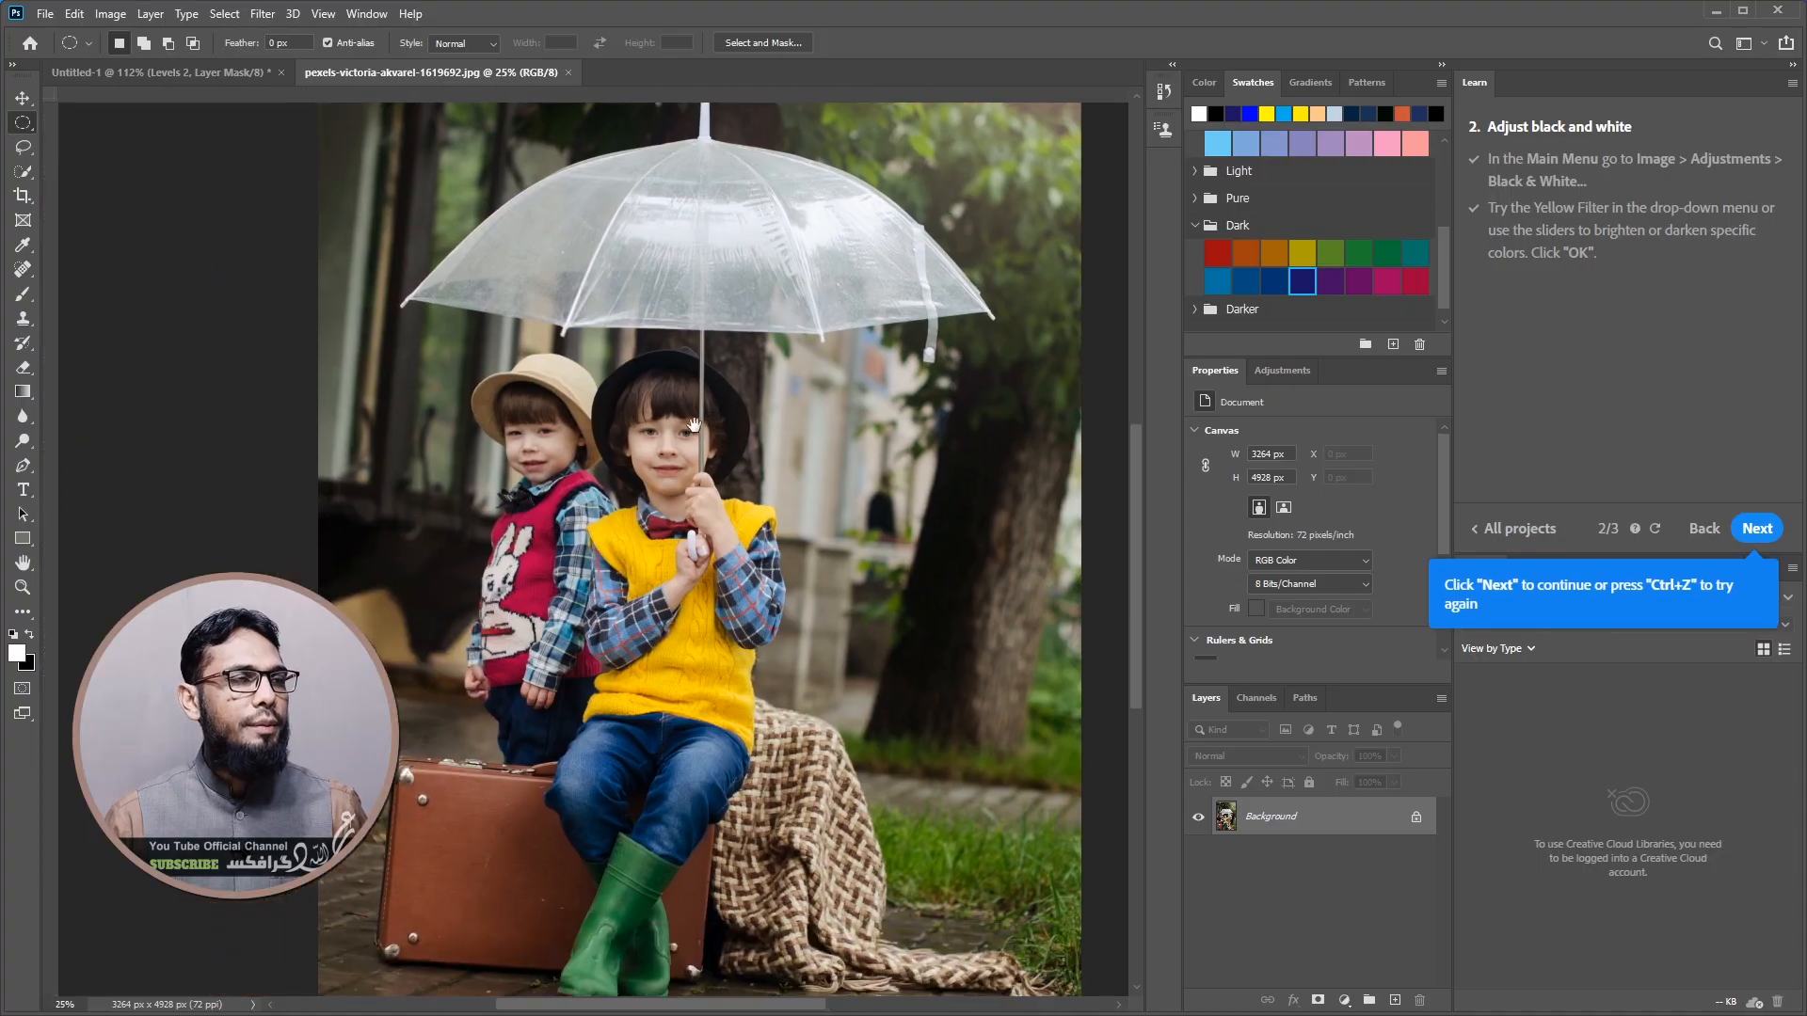
Show the rulers and unlock the Background layer of the photo of two children under the umbrella
key(ctrl+r)
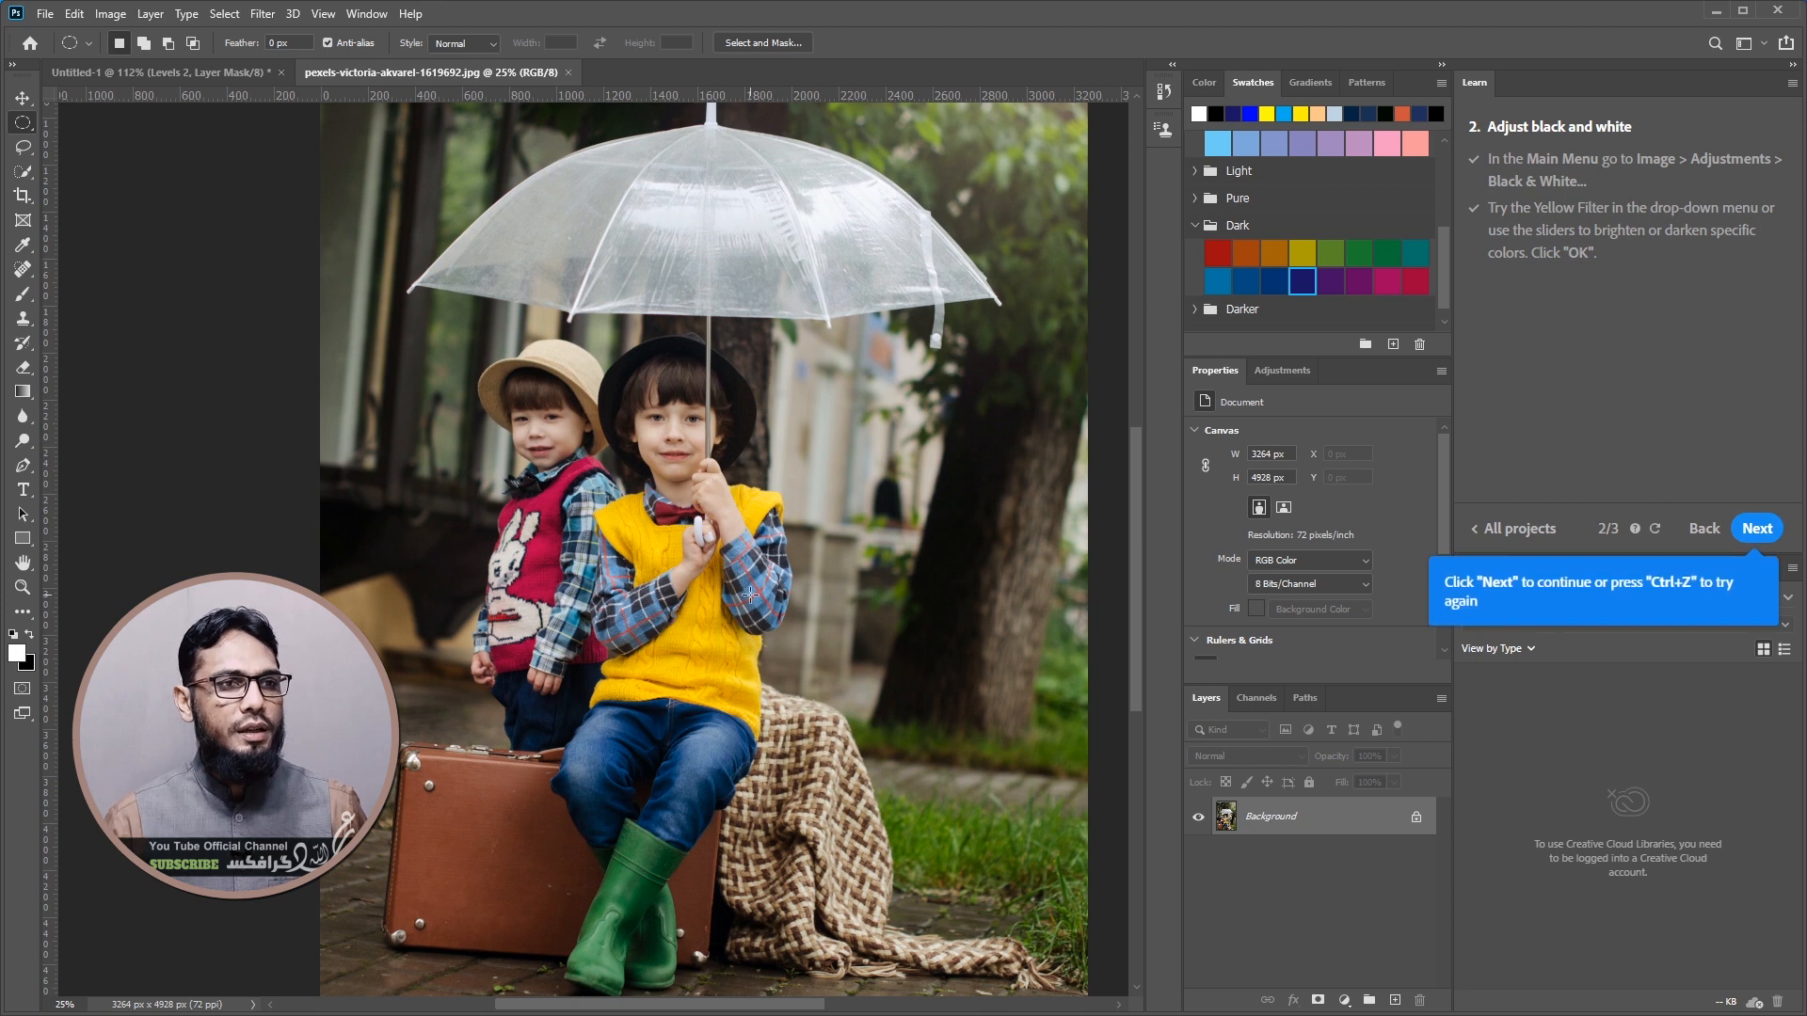
click(1412, 818)
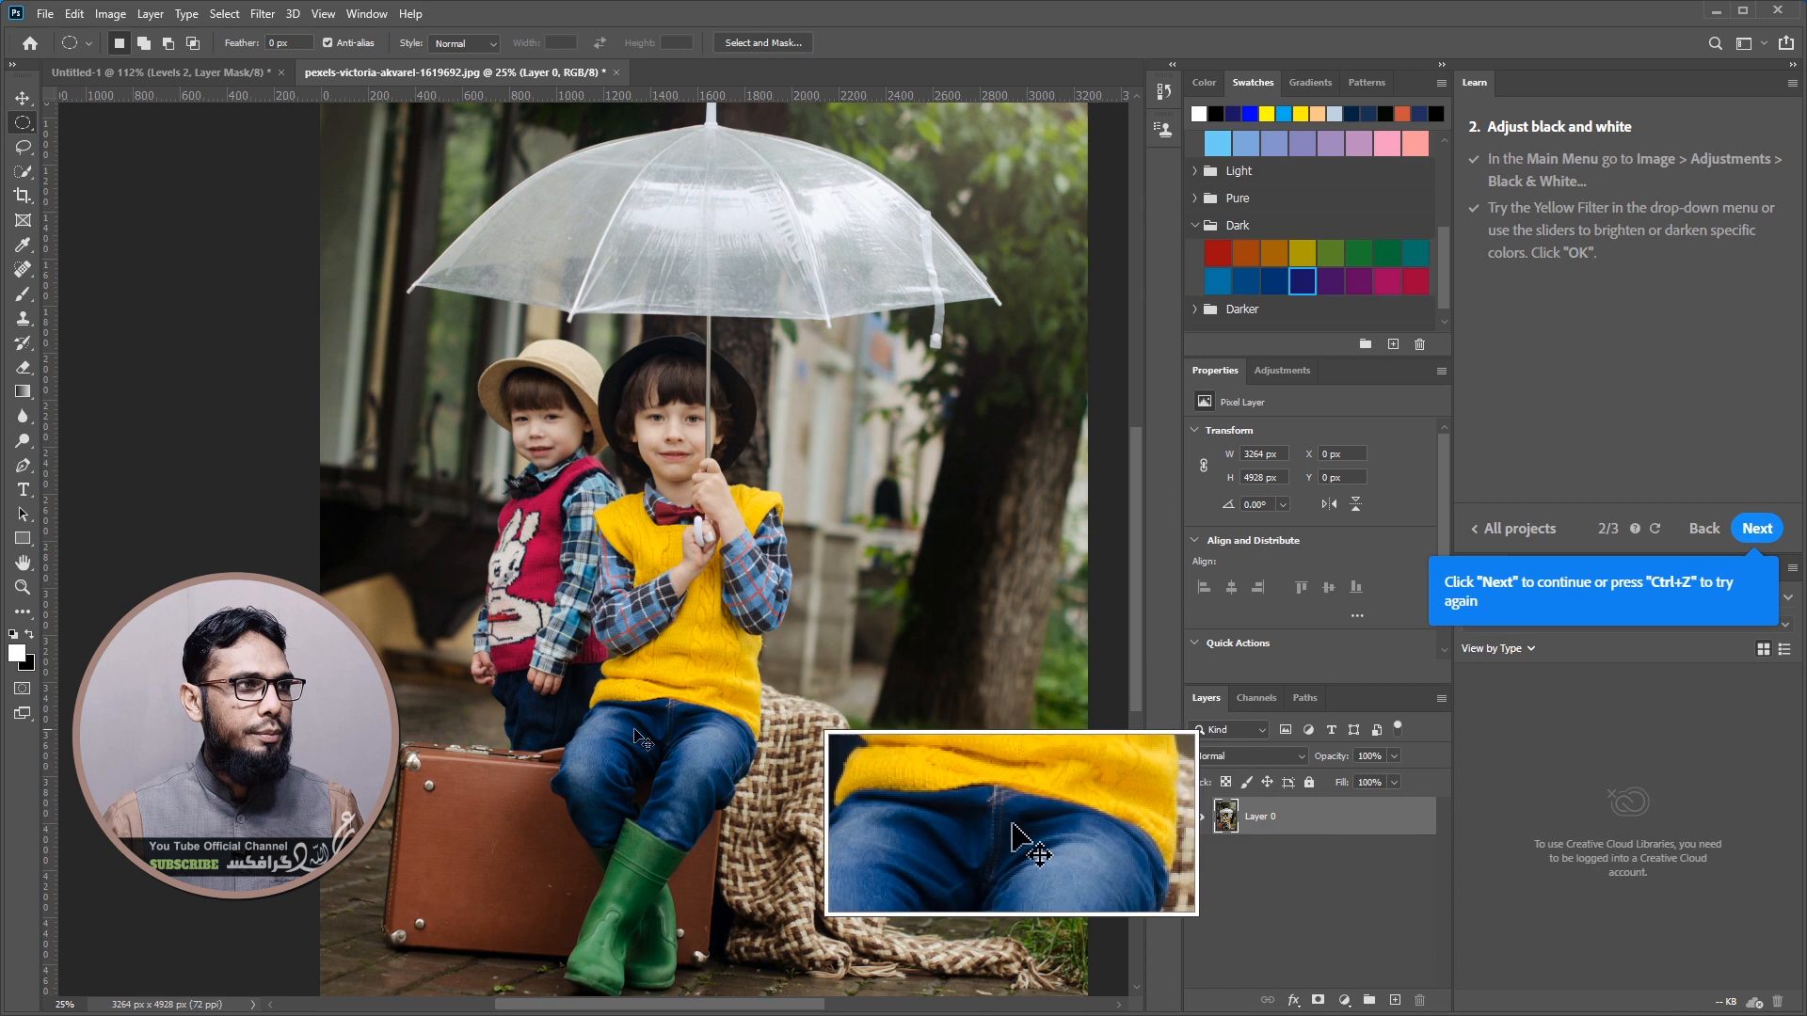
Add a Black & White adjustment layer to the umbrella photo, with Reds 21, Yellows 44 and Blues -12
click(151, 14)
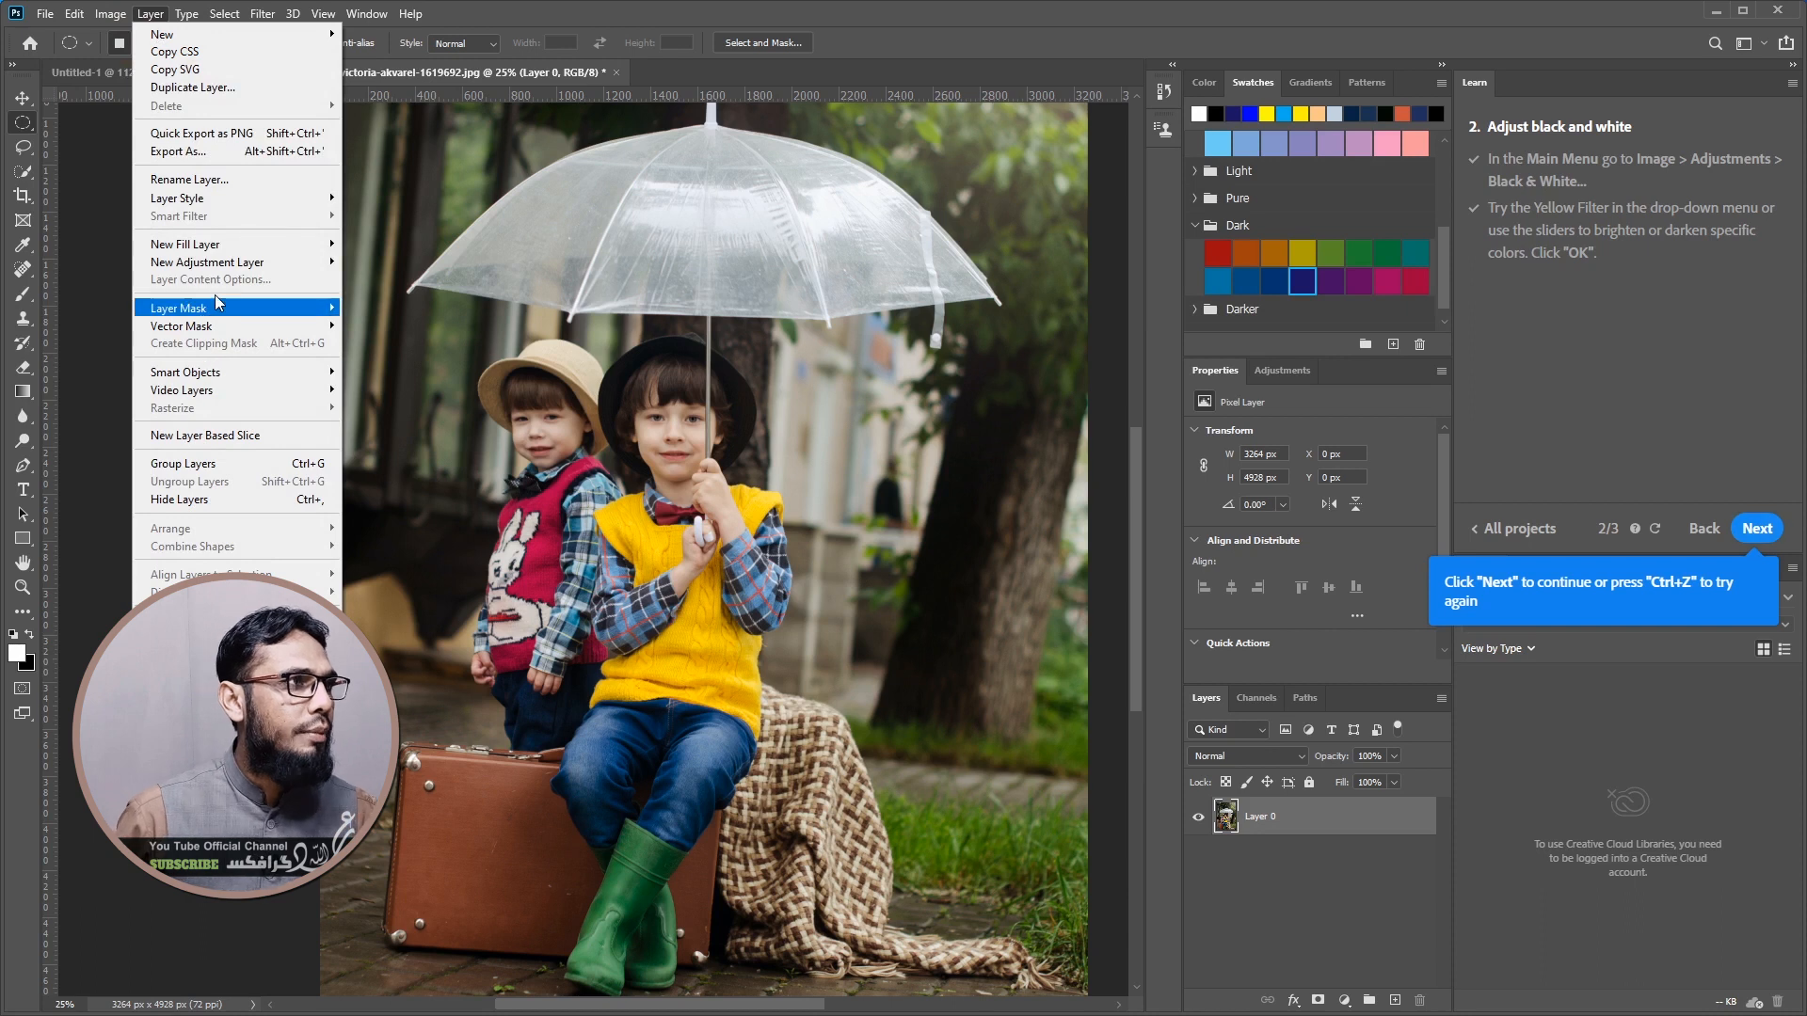
mouse_move(236, 266)
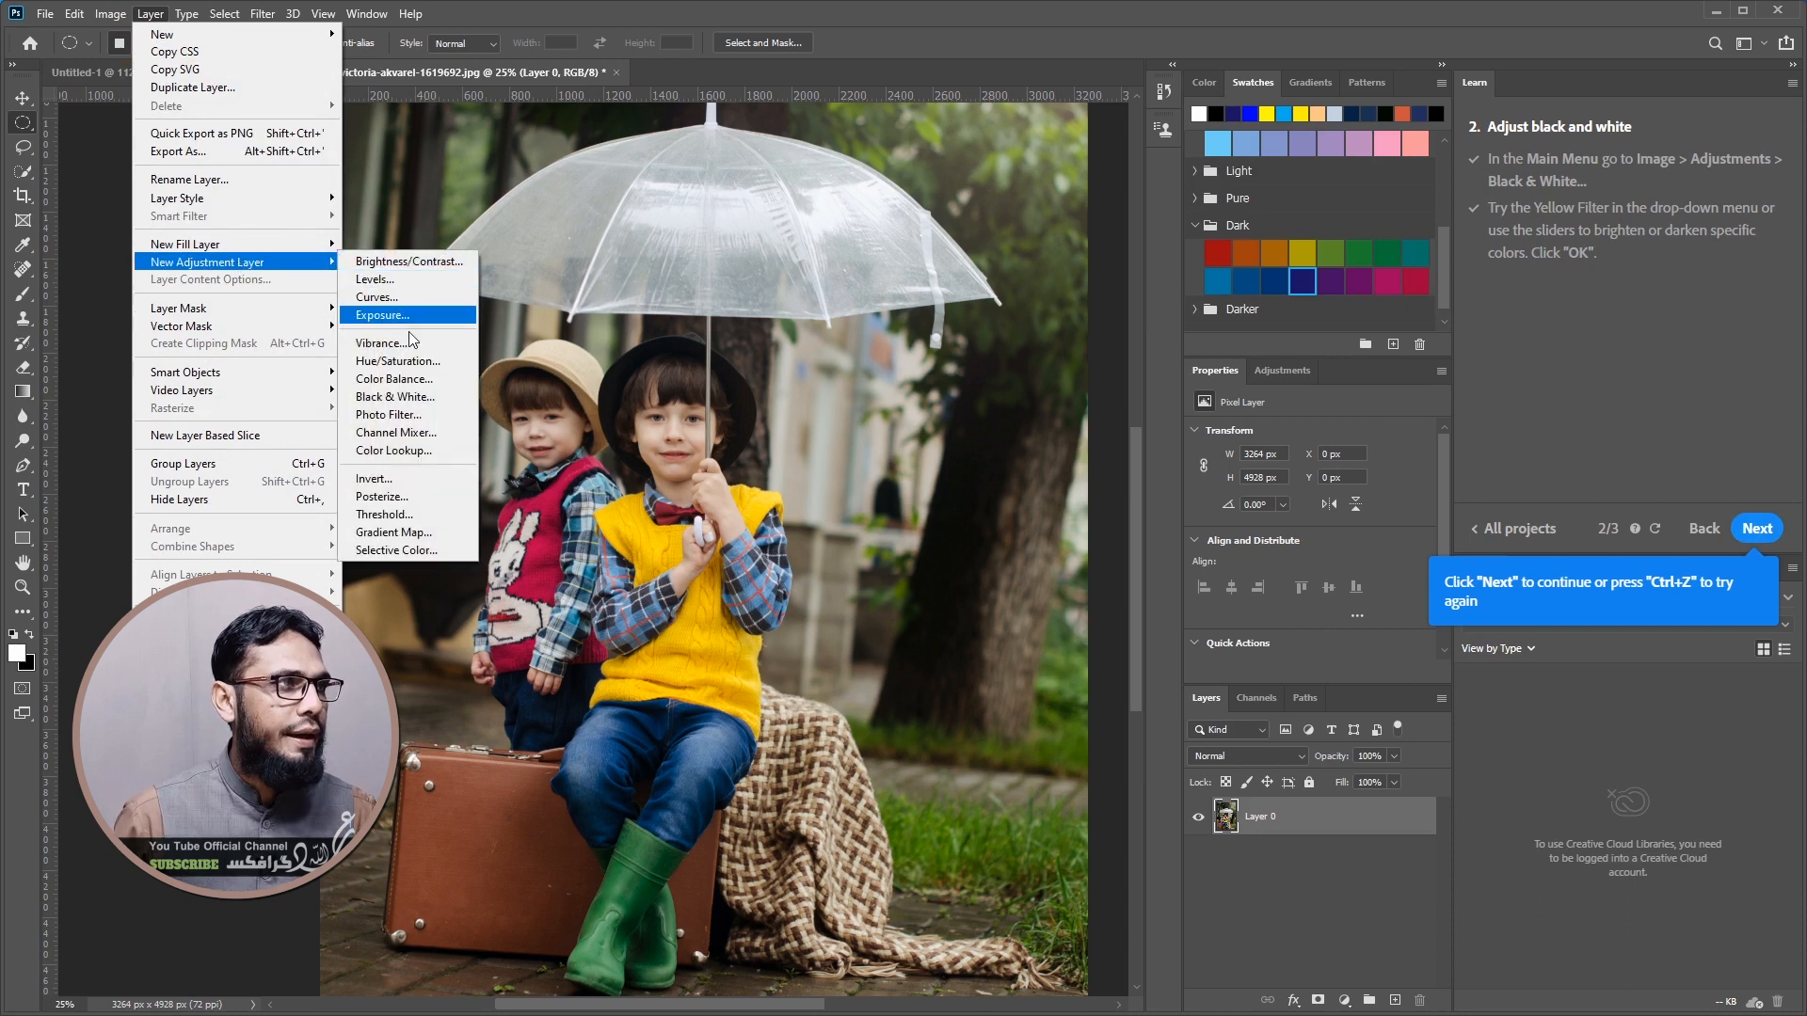
click(420, 403)
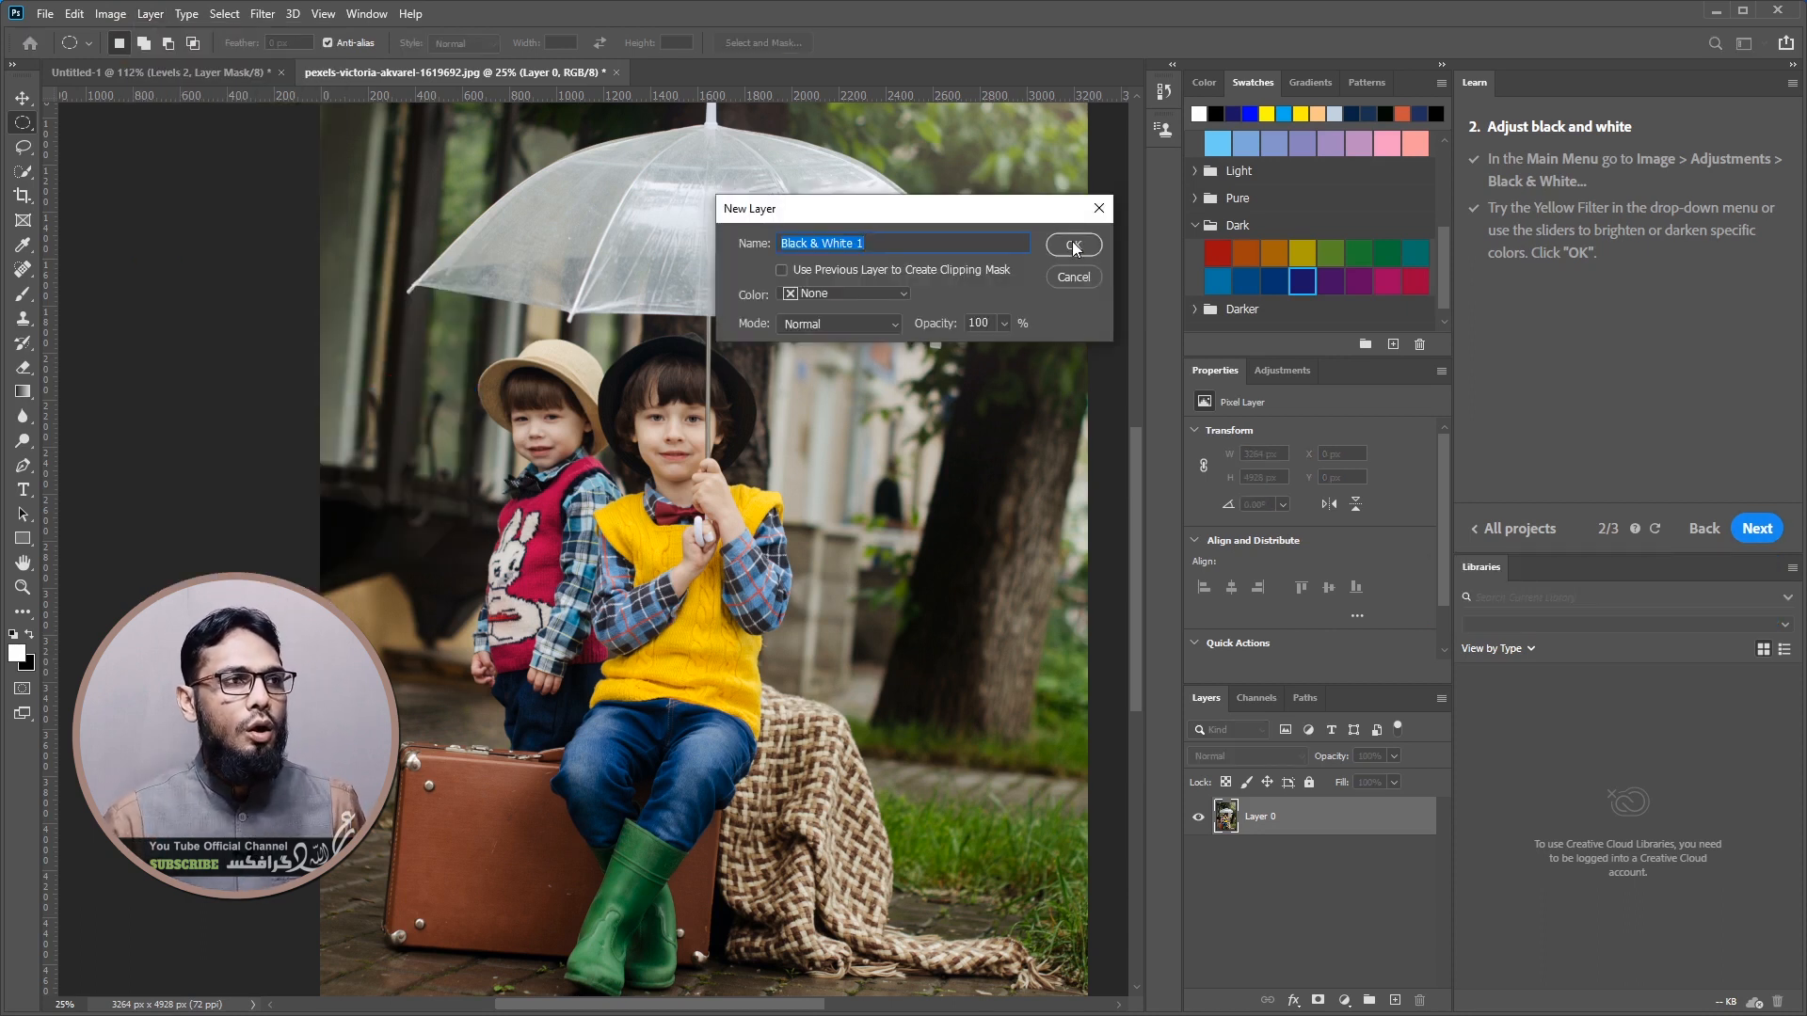
click(1073, 246)
drag(1312, 542, 1306, 544)
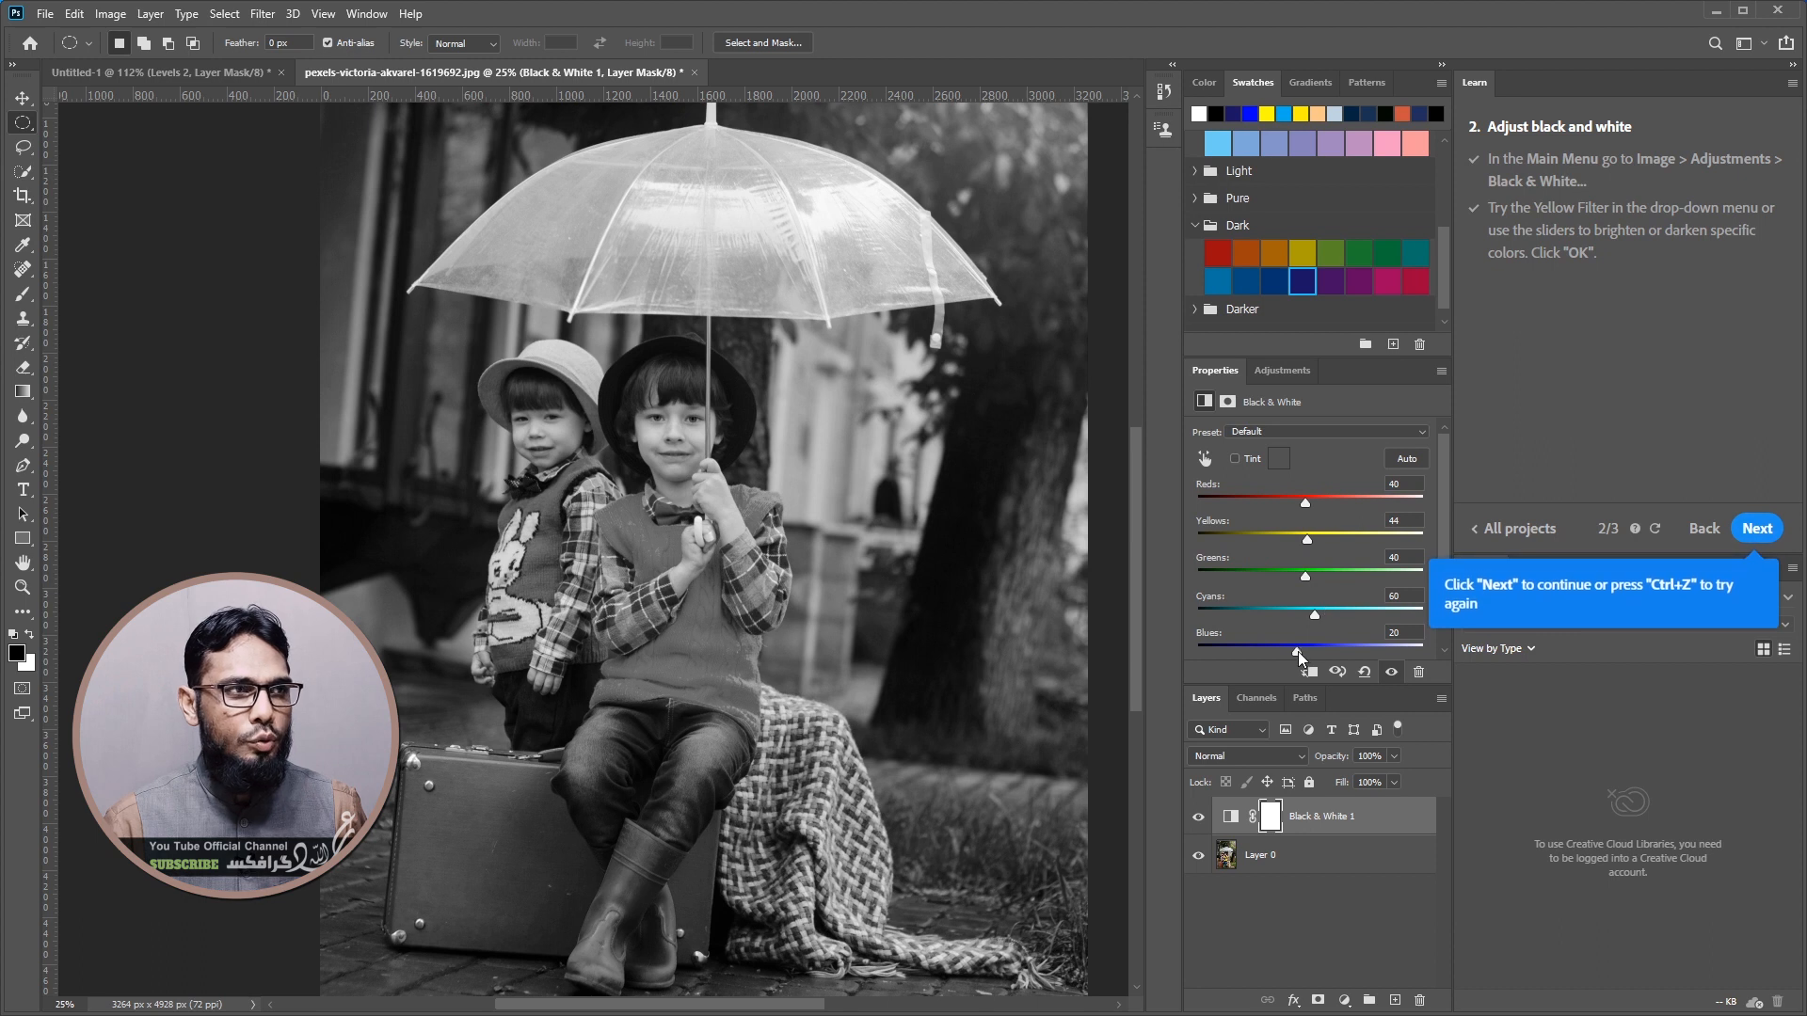
drag(1283, 647, 1281, 648)
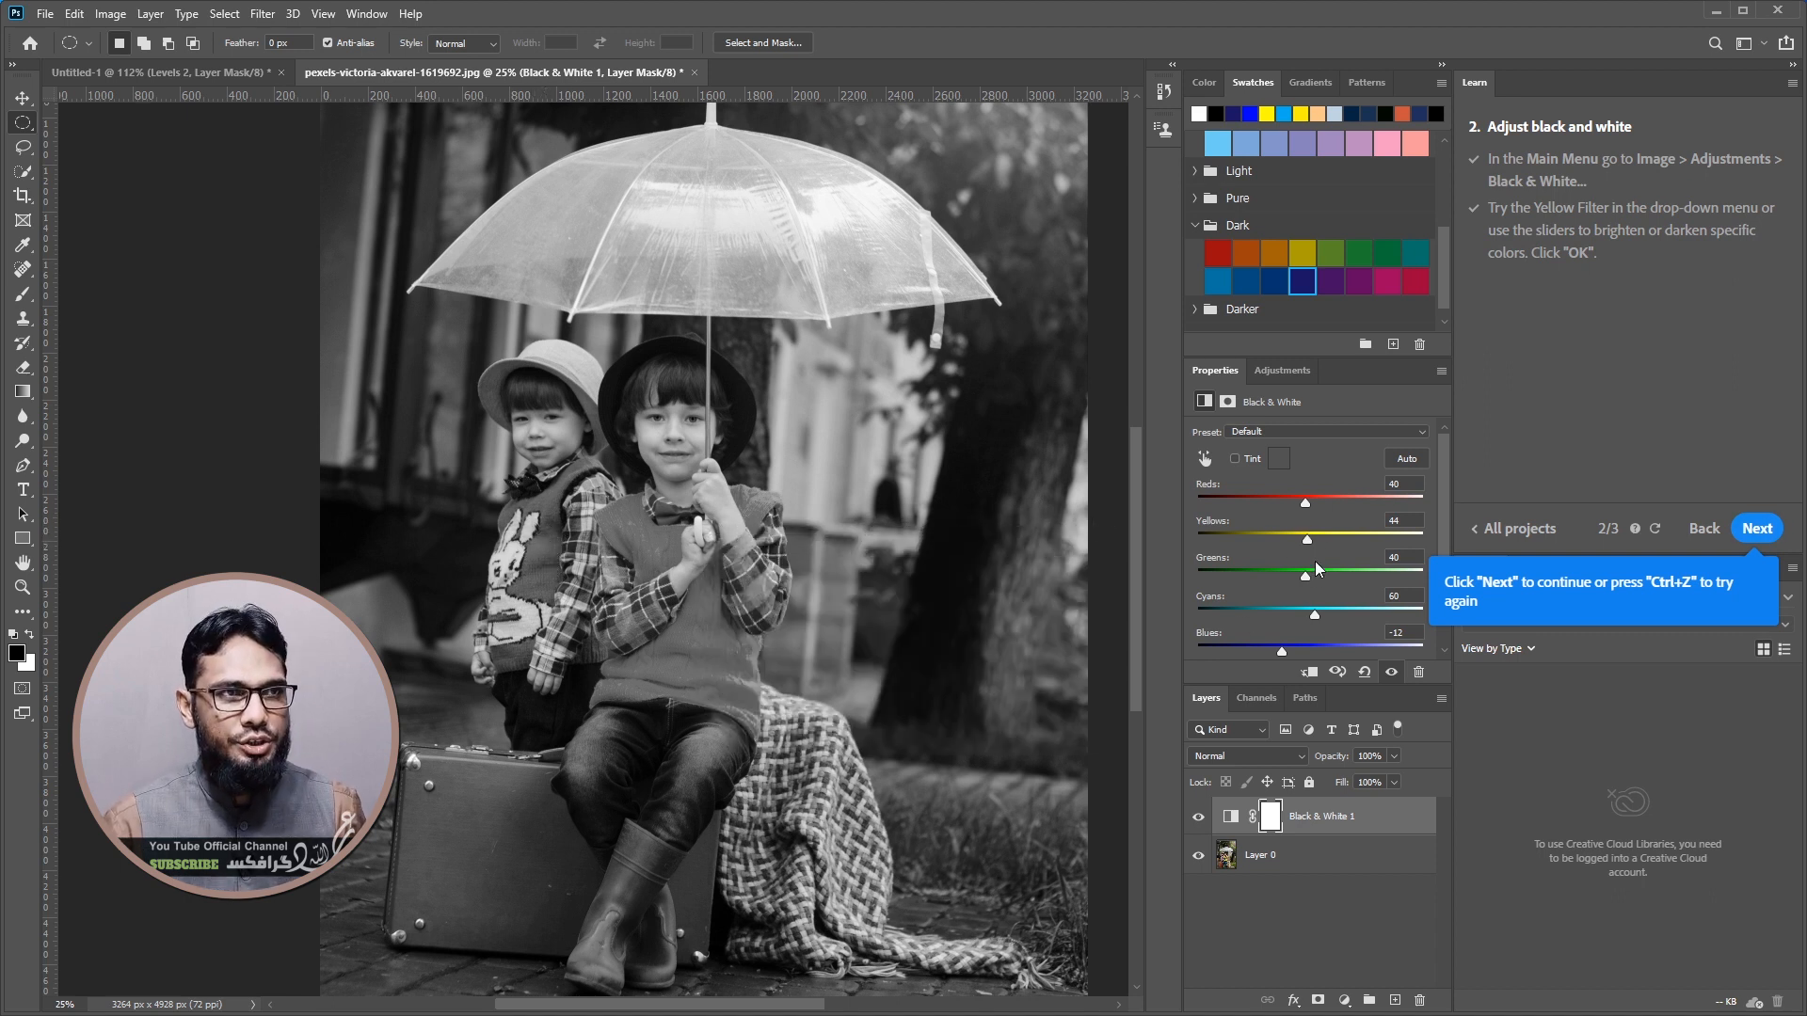
drag(1304, 504, 1296, 505)
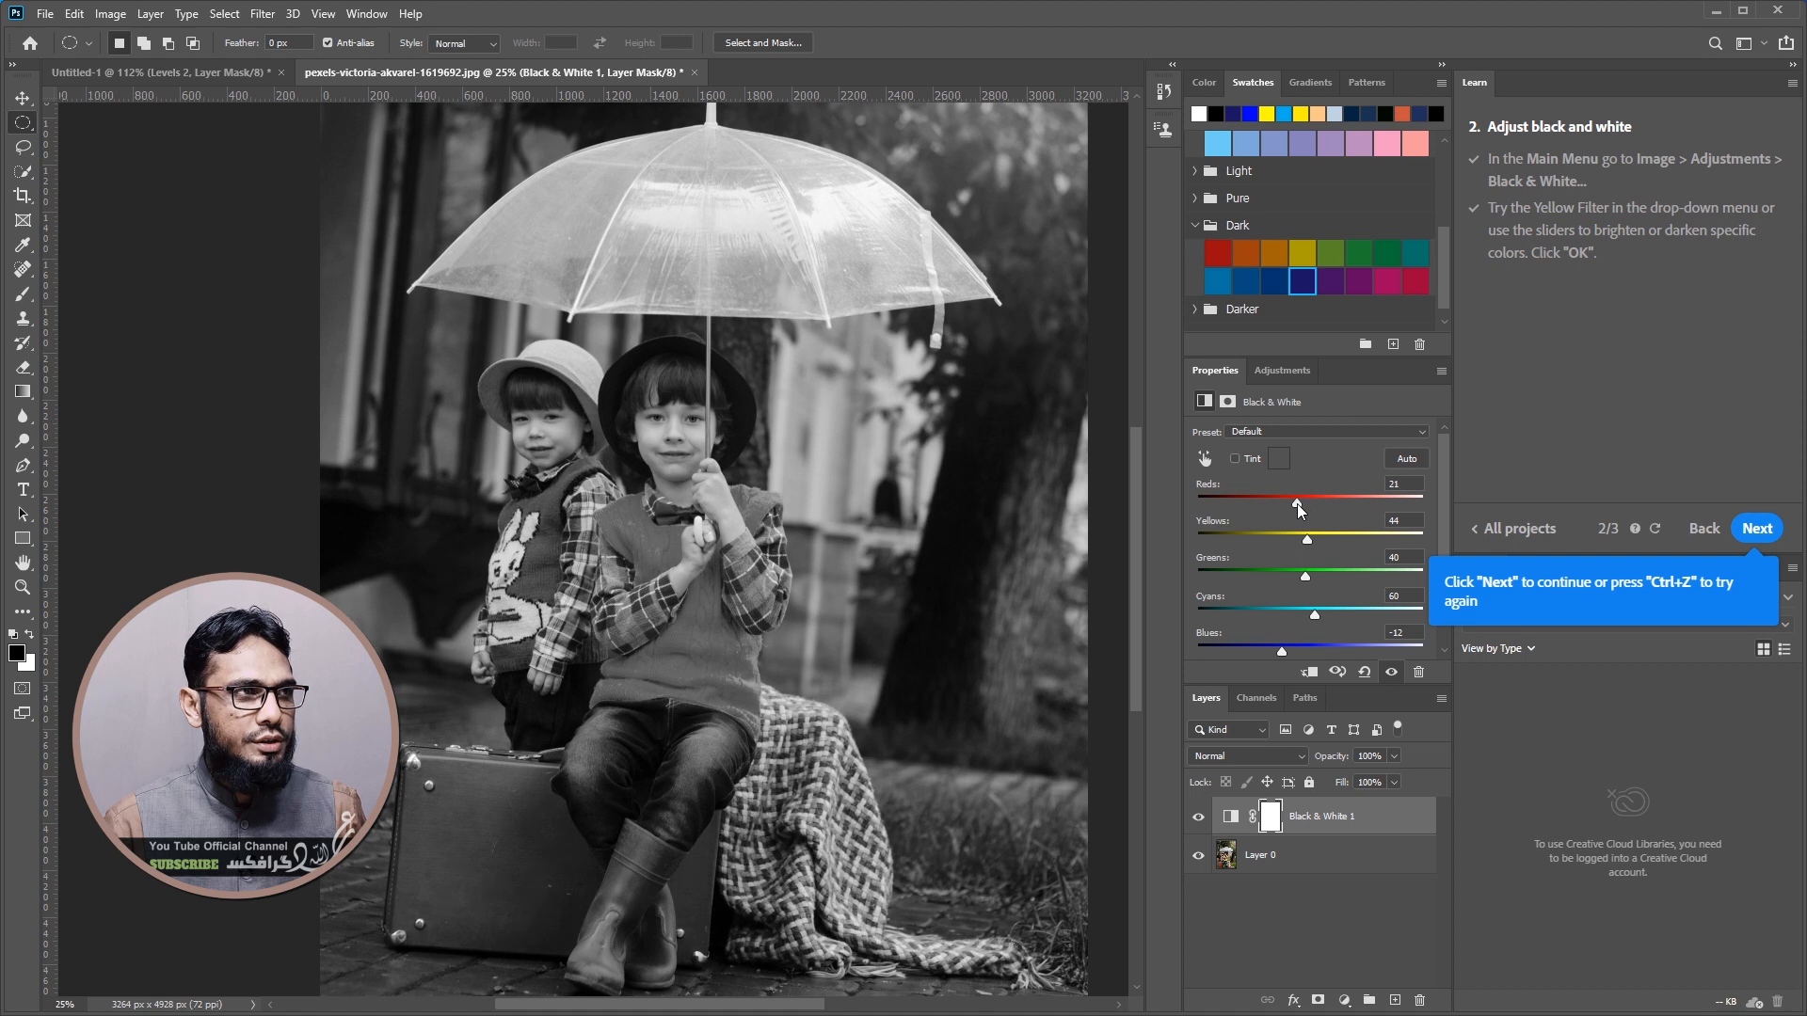
Add a Levels adjustment layer to the umbrella photo, with black input level 26 and black output level 9
click(150, 13)
mouse_move(283, 261)
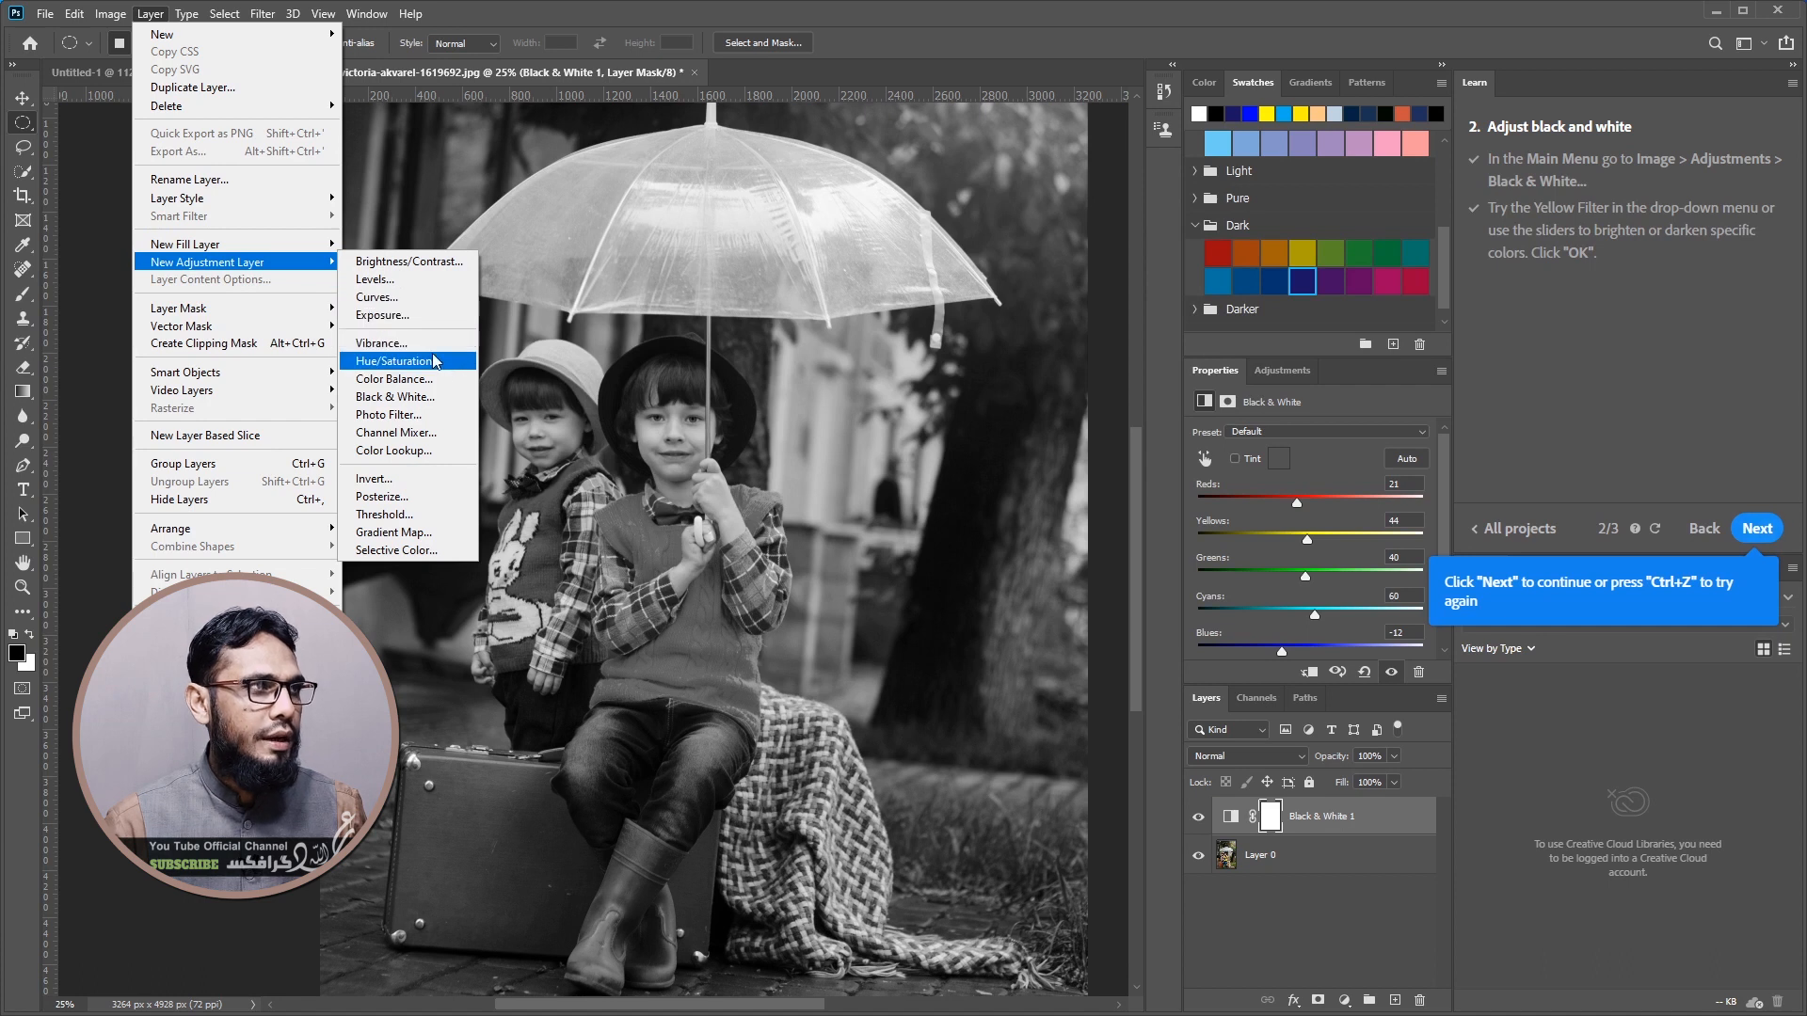
click(376, 282)
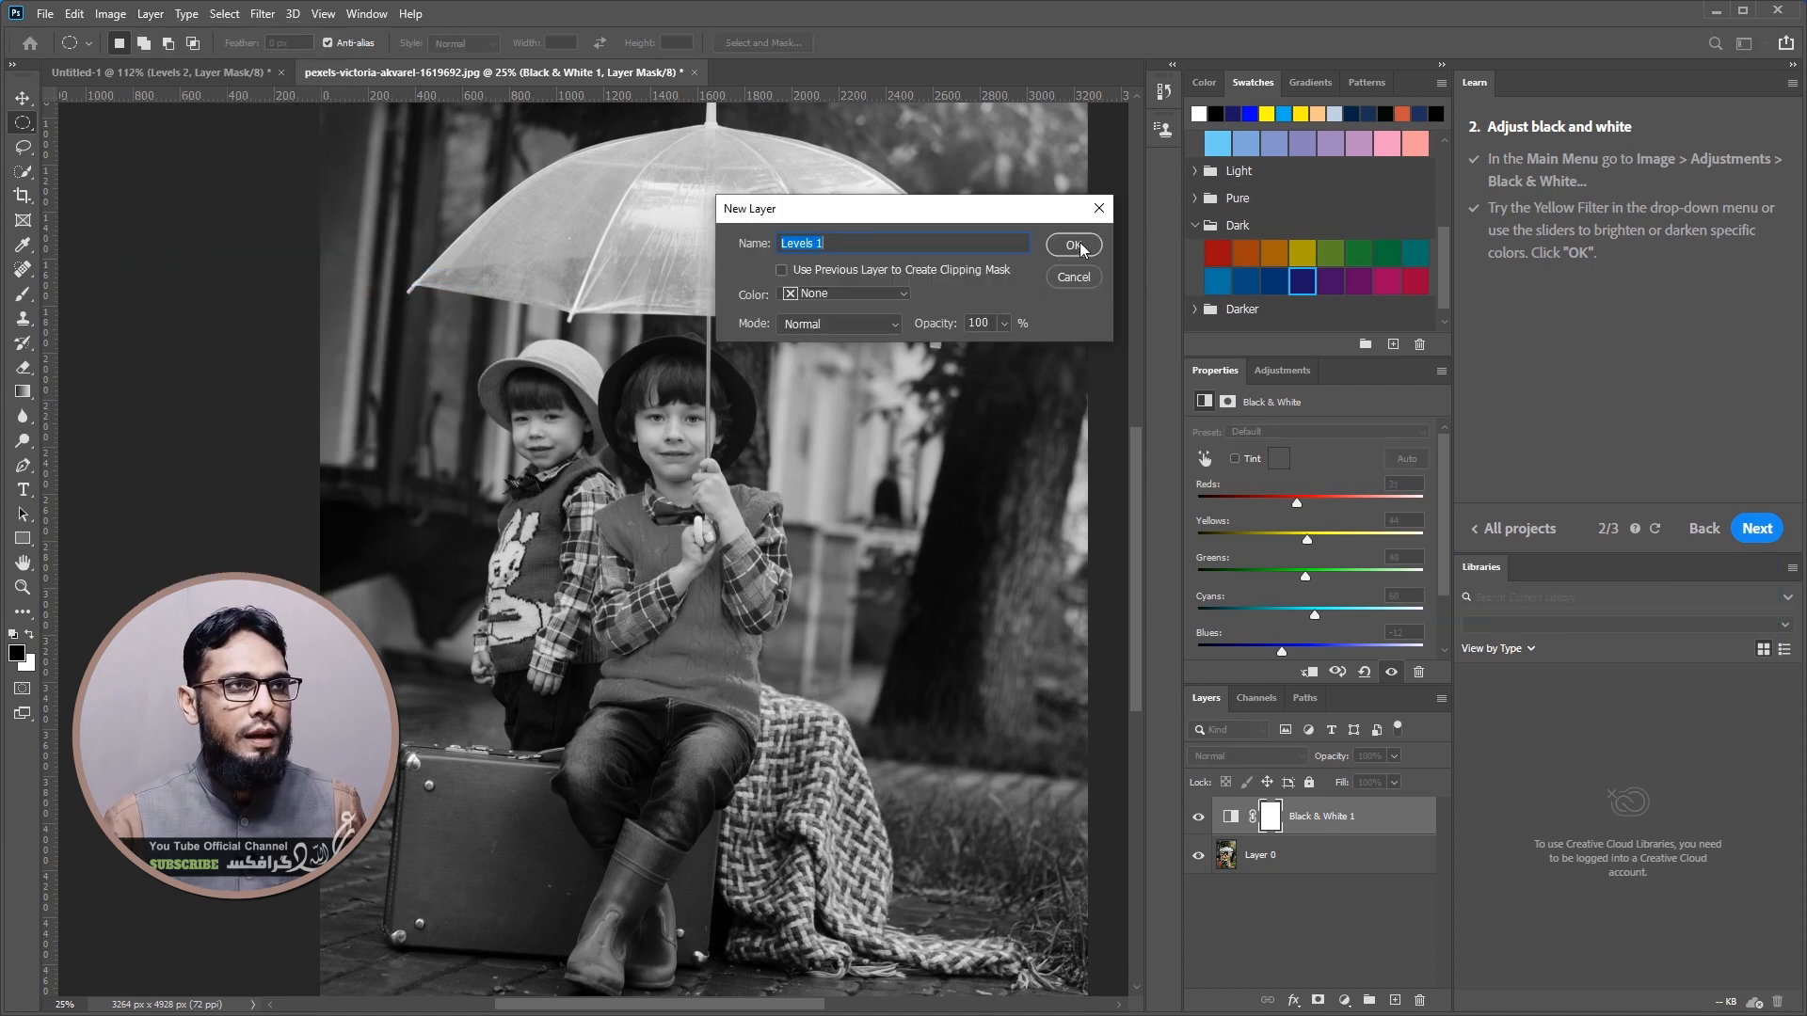
click(1079, 245)
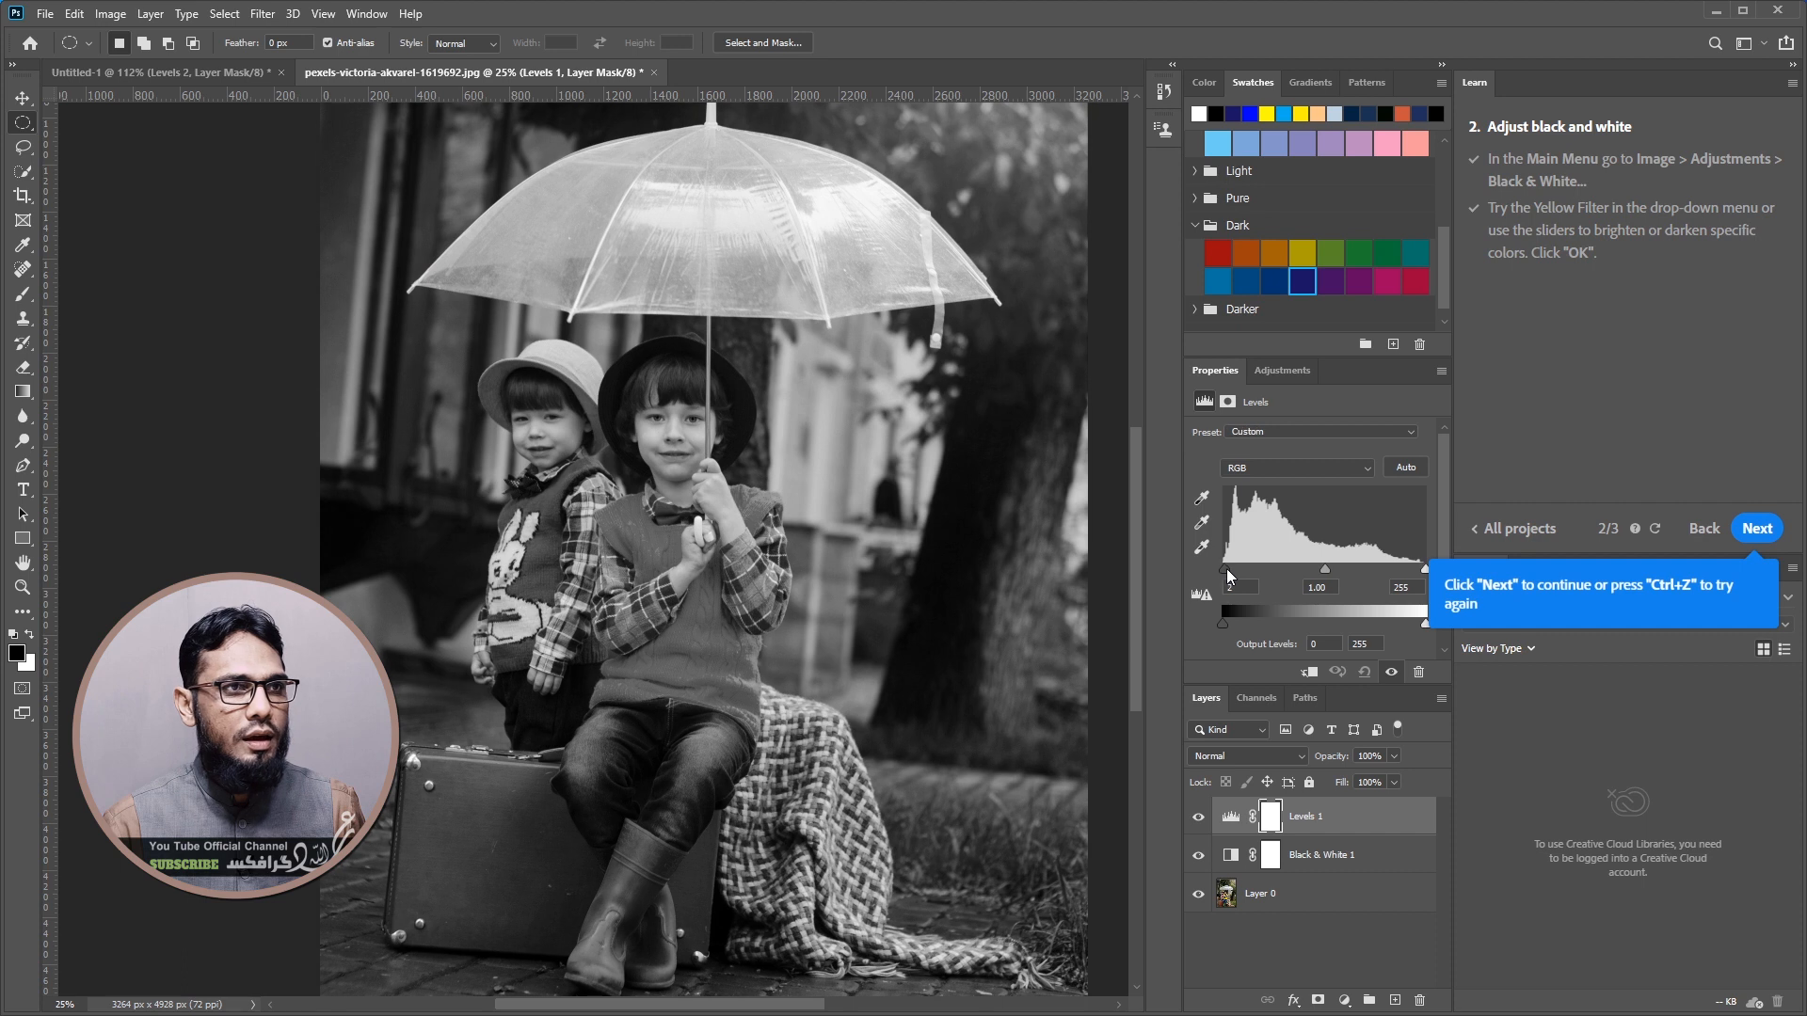
drag(1236, 574, 1248, 567)
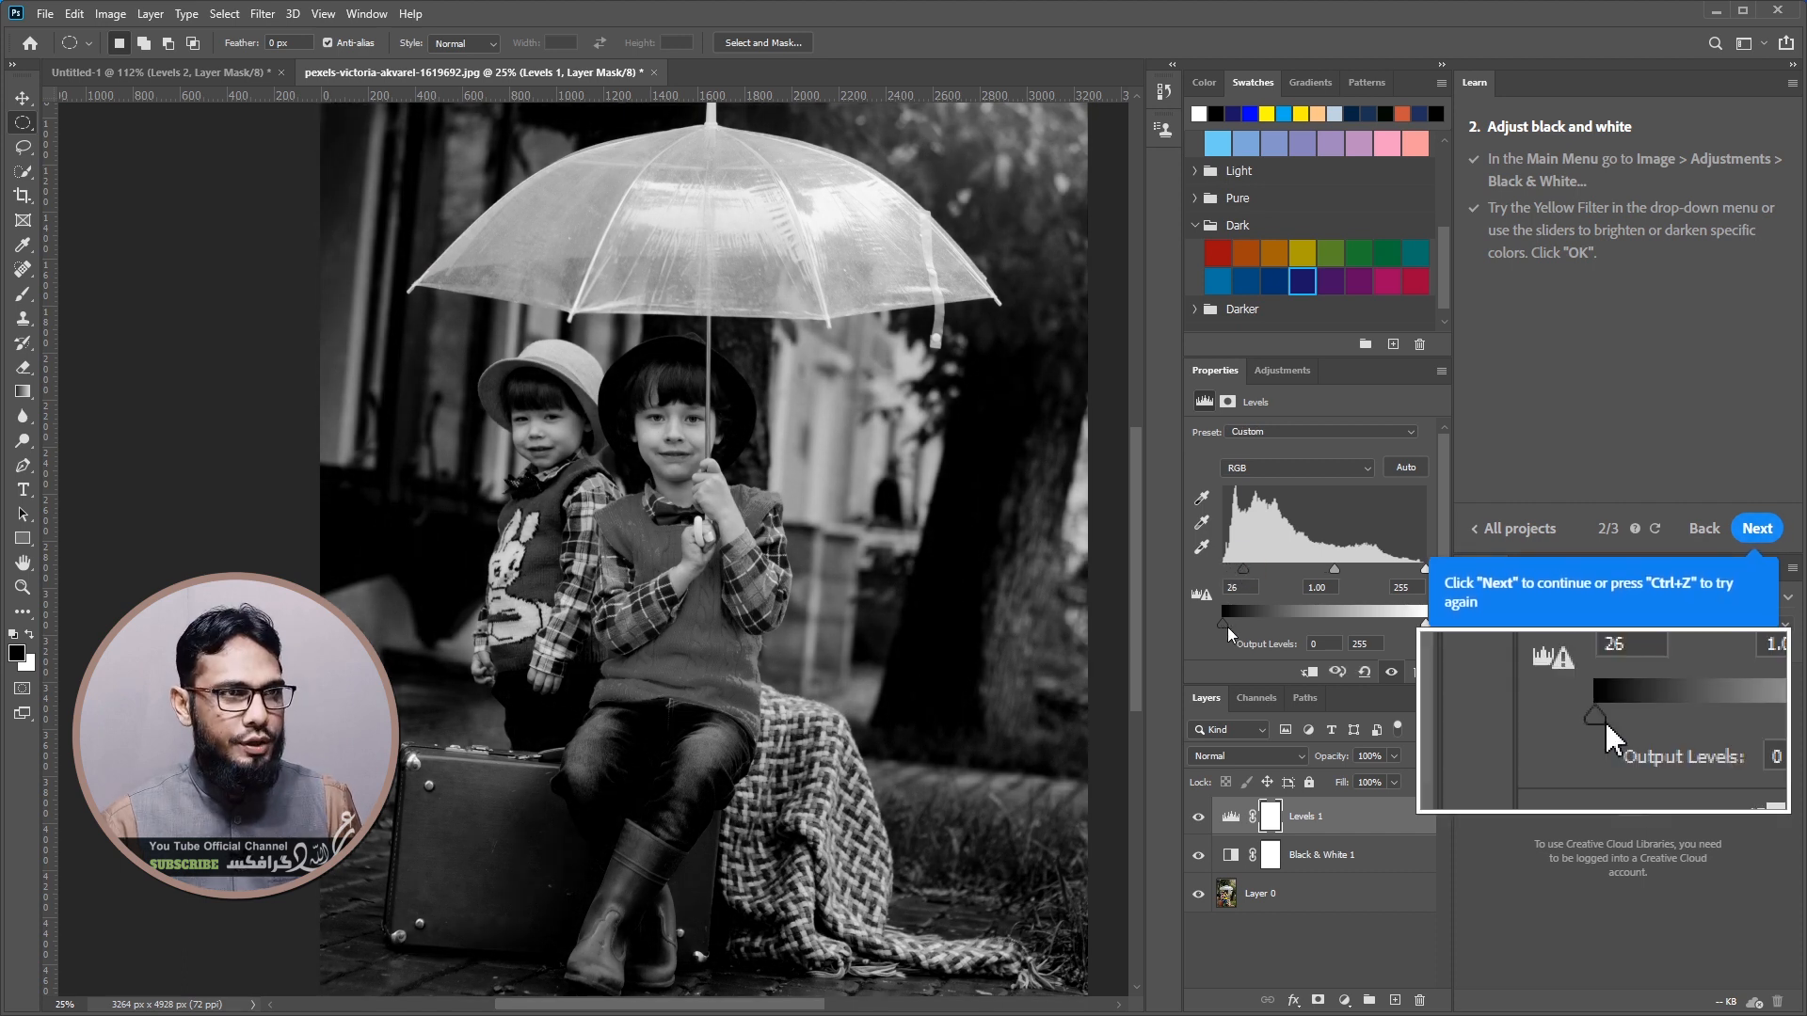
drag(1224, 623, 1230, 624)
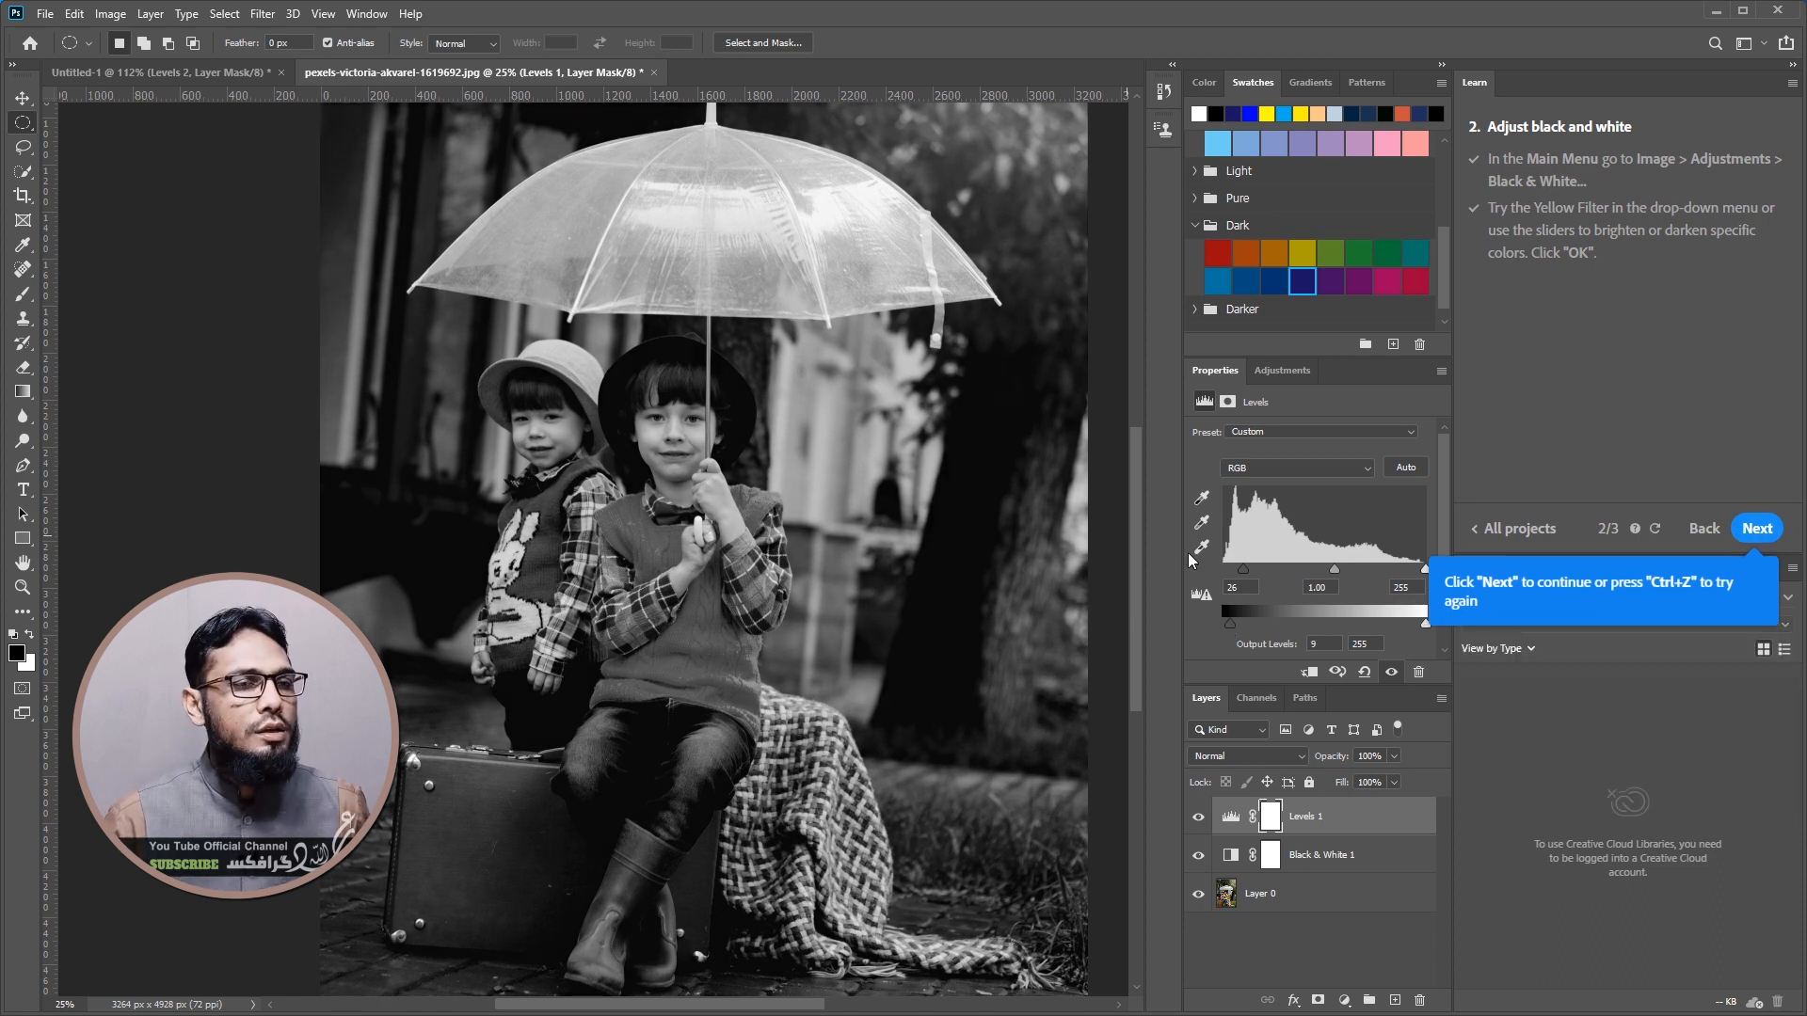
Add a second Levels adjustment layer on top of the umbrella photo's layers
click(113, 14)
mouse_move(150, 14)
mouse_move(243, 269)
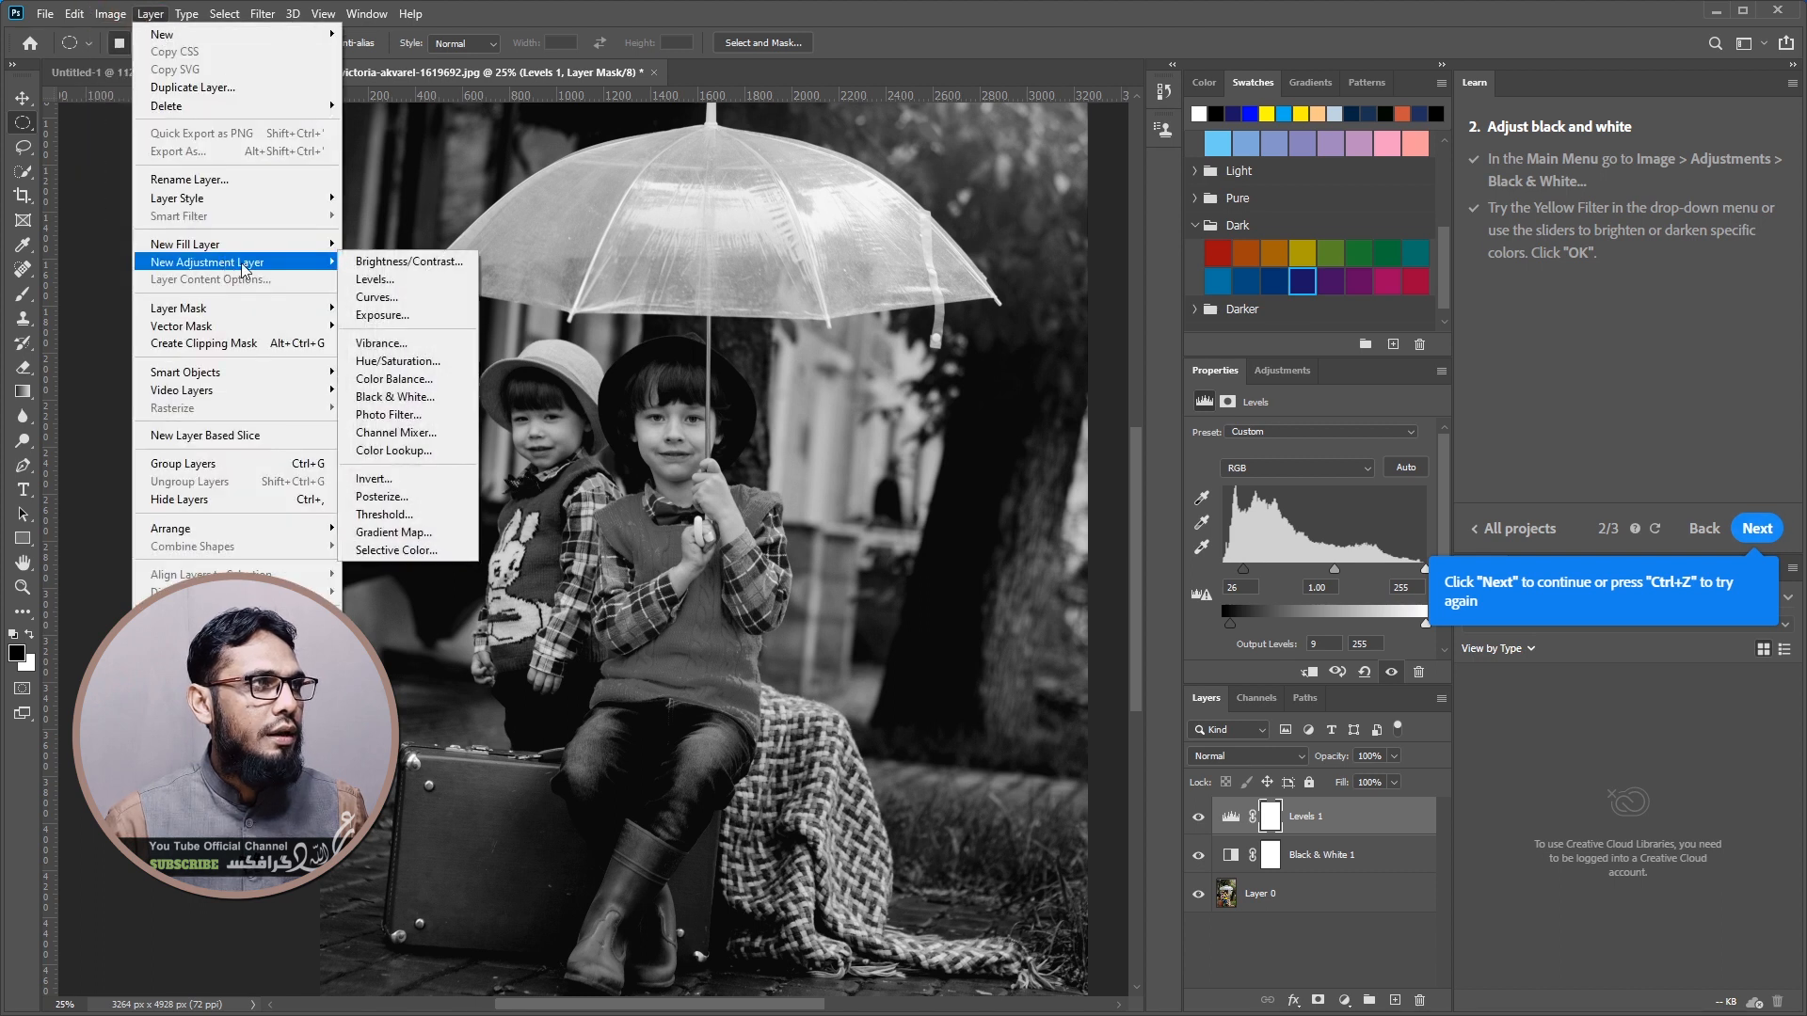
click(412, 279)
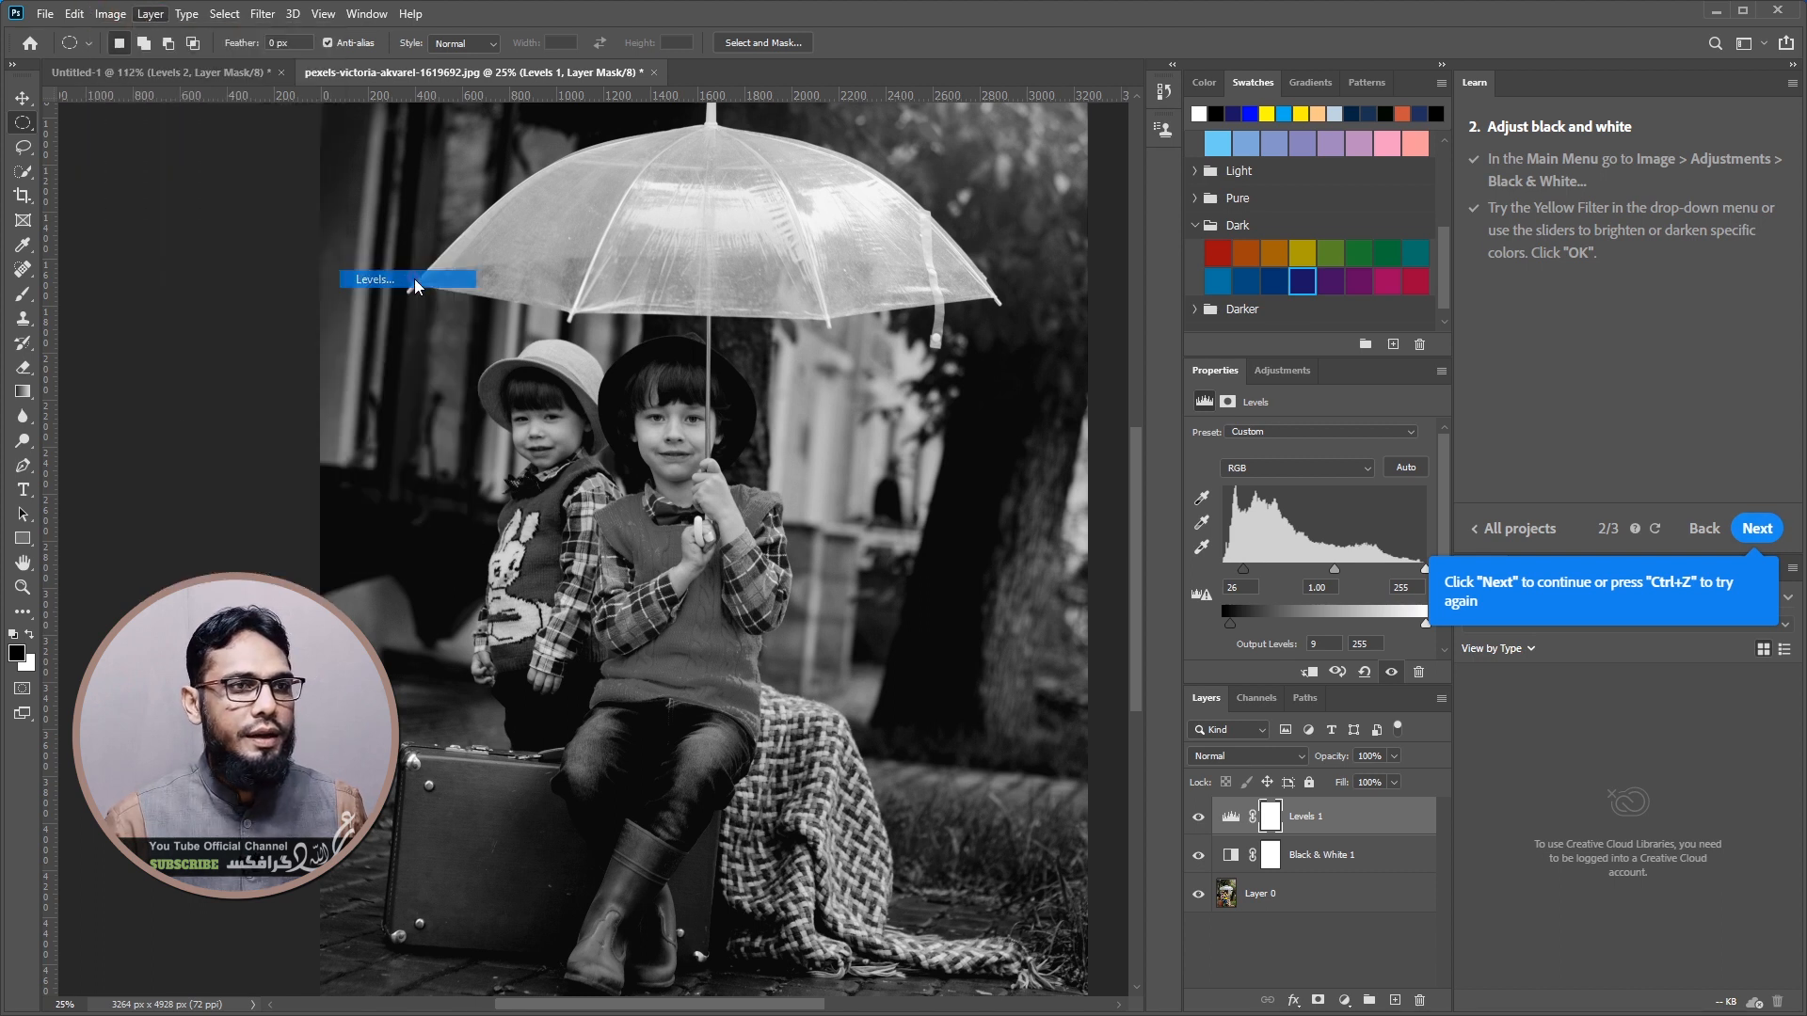
key(Return)
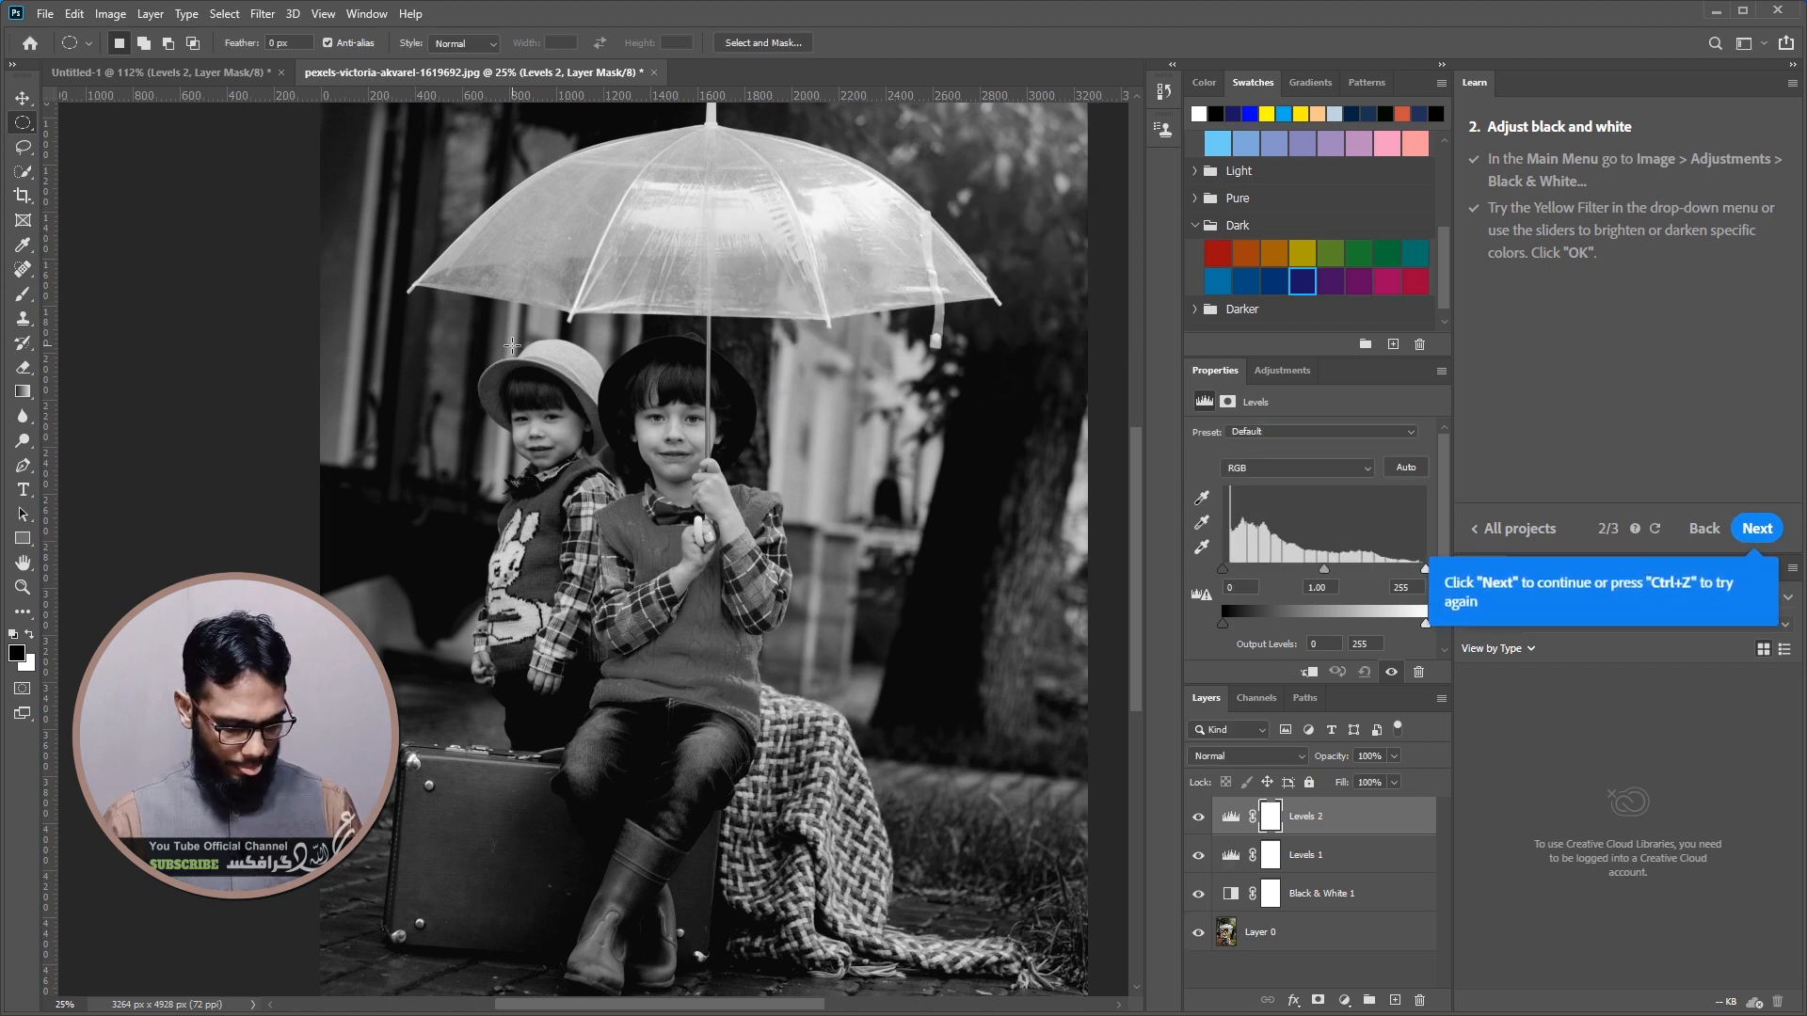
Draw an elliptical selection about 2868 by 5024 px around the two children and the umbrella
key(ctrl+minus)
drag(380, 162, 583, 496)
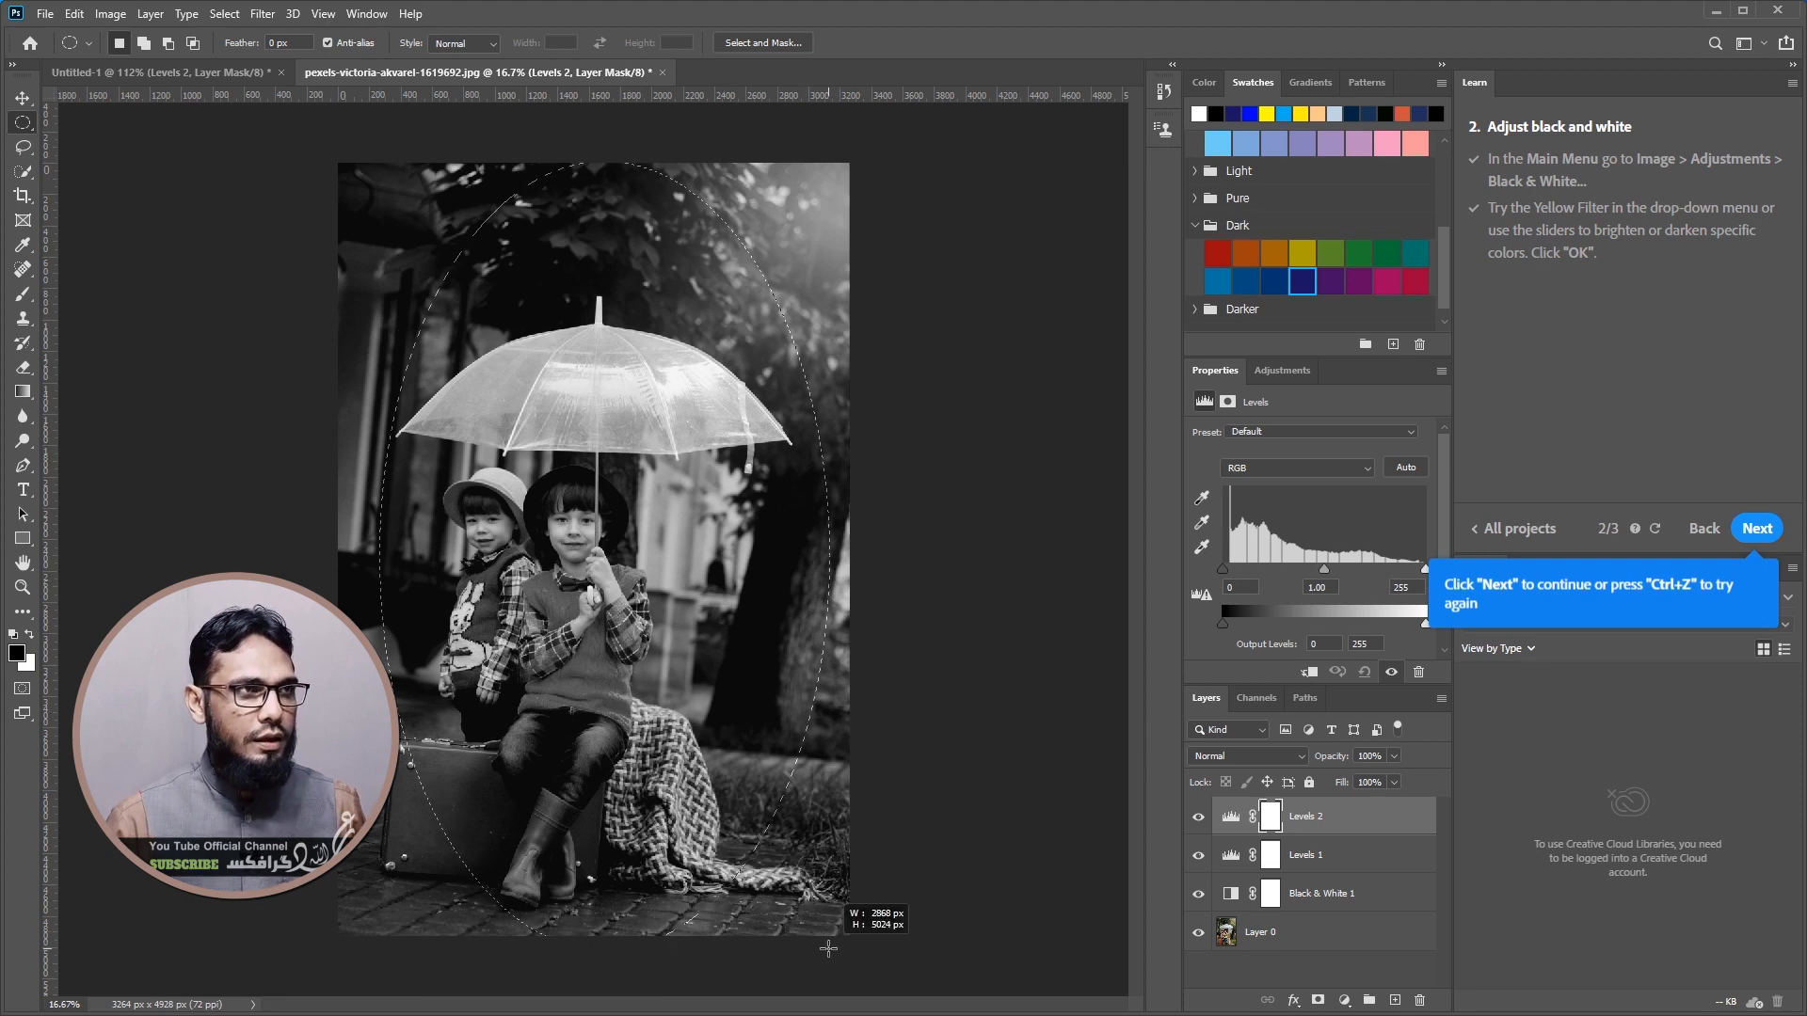
drag(829, 949, 829, 949)
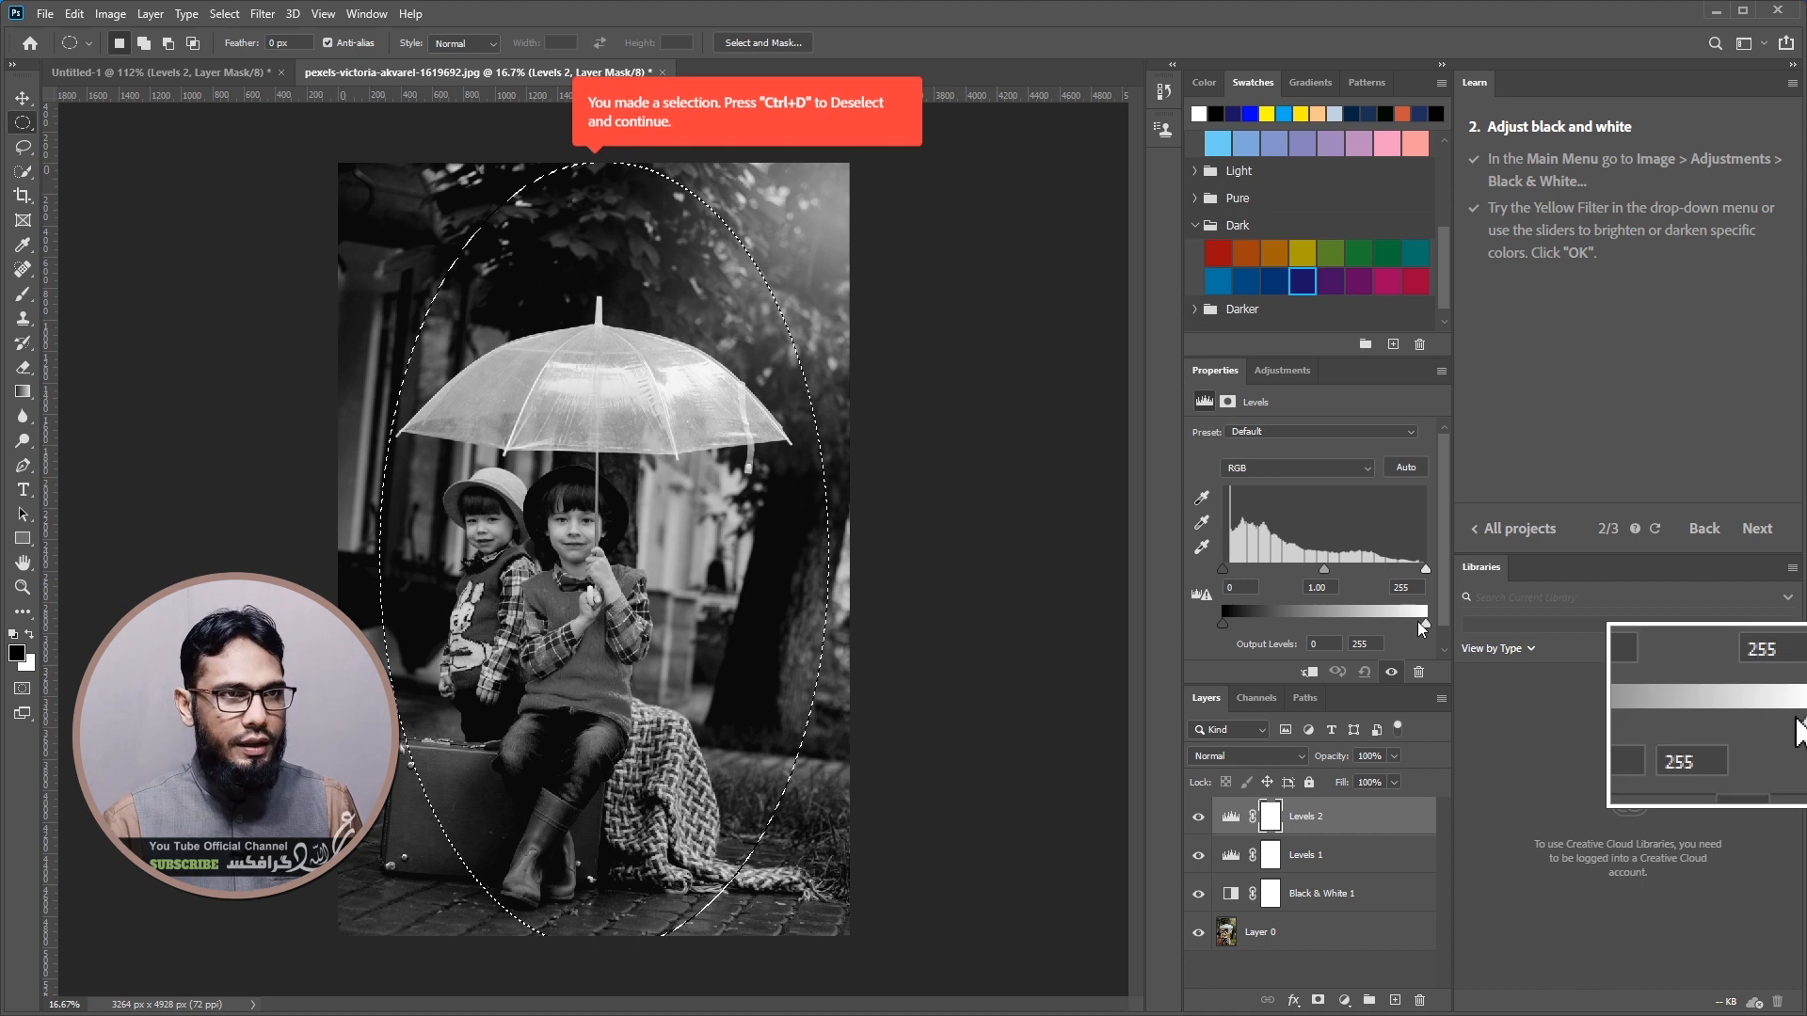
Set the second Levels layer's white output level to 191, fill the ellipse on its mask with black, and deselect
drag(1422, 626, 1375, 618)
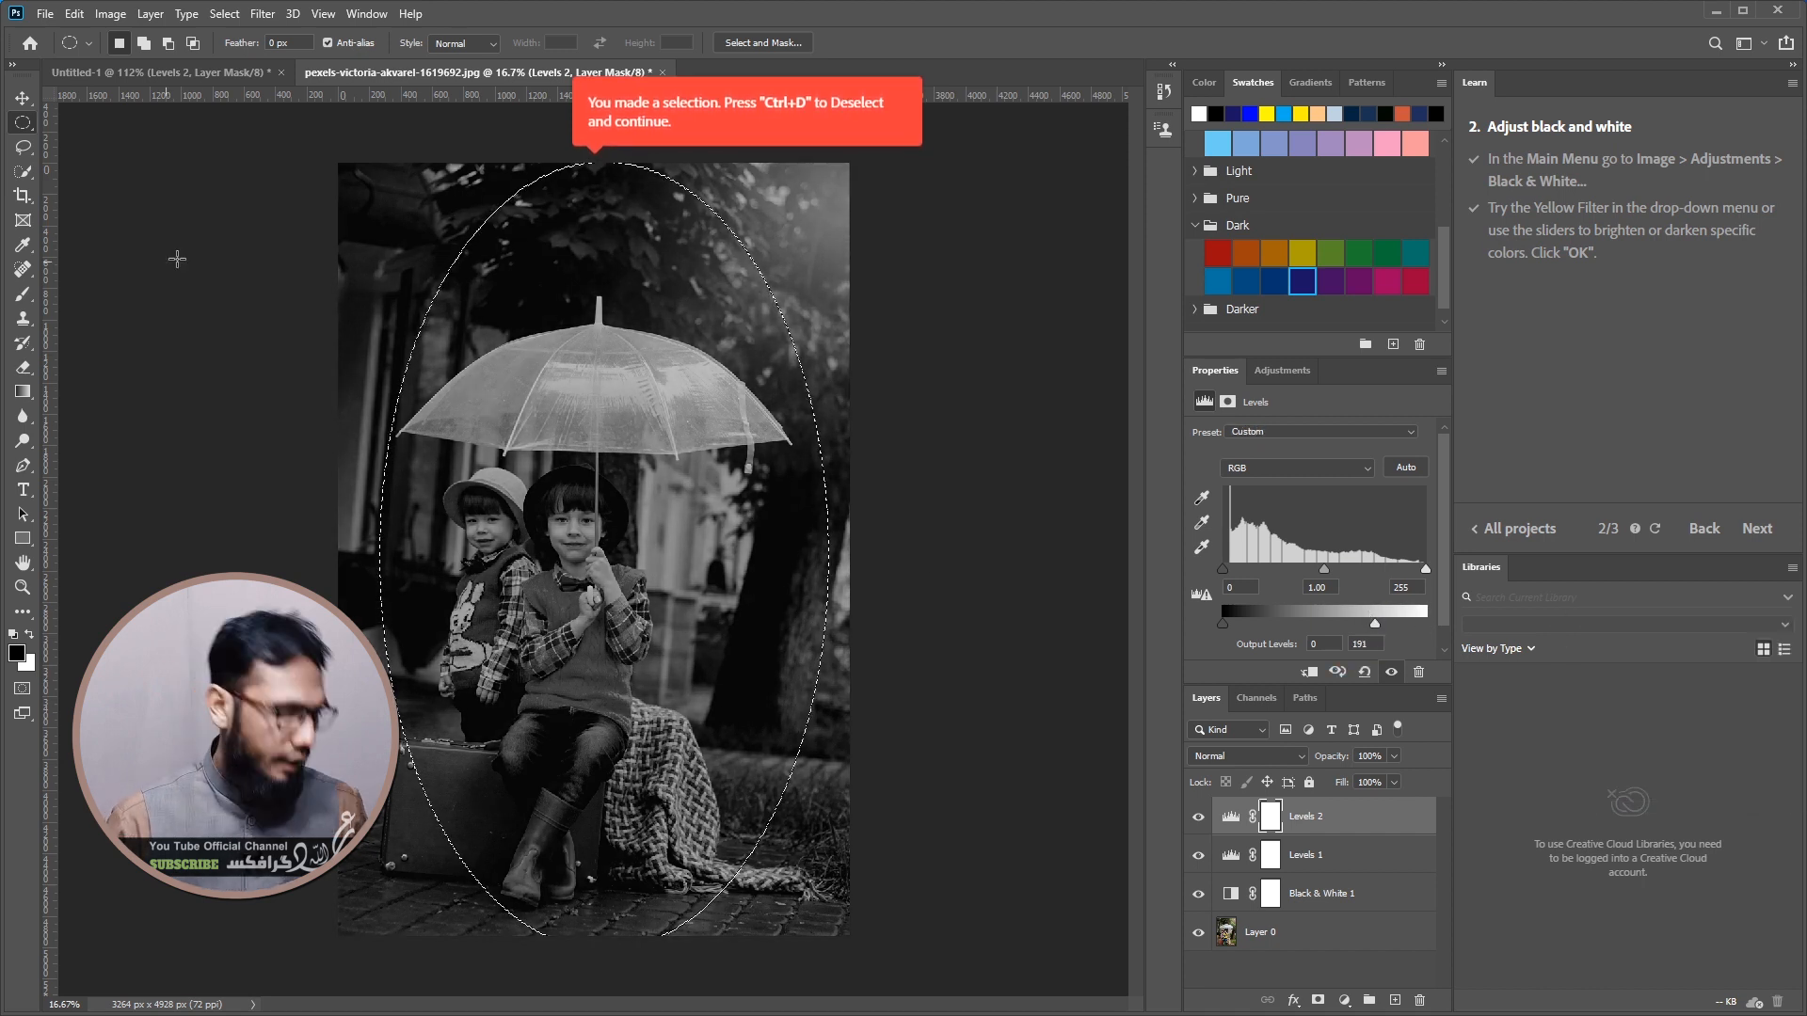
key(alt+BackSpace)
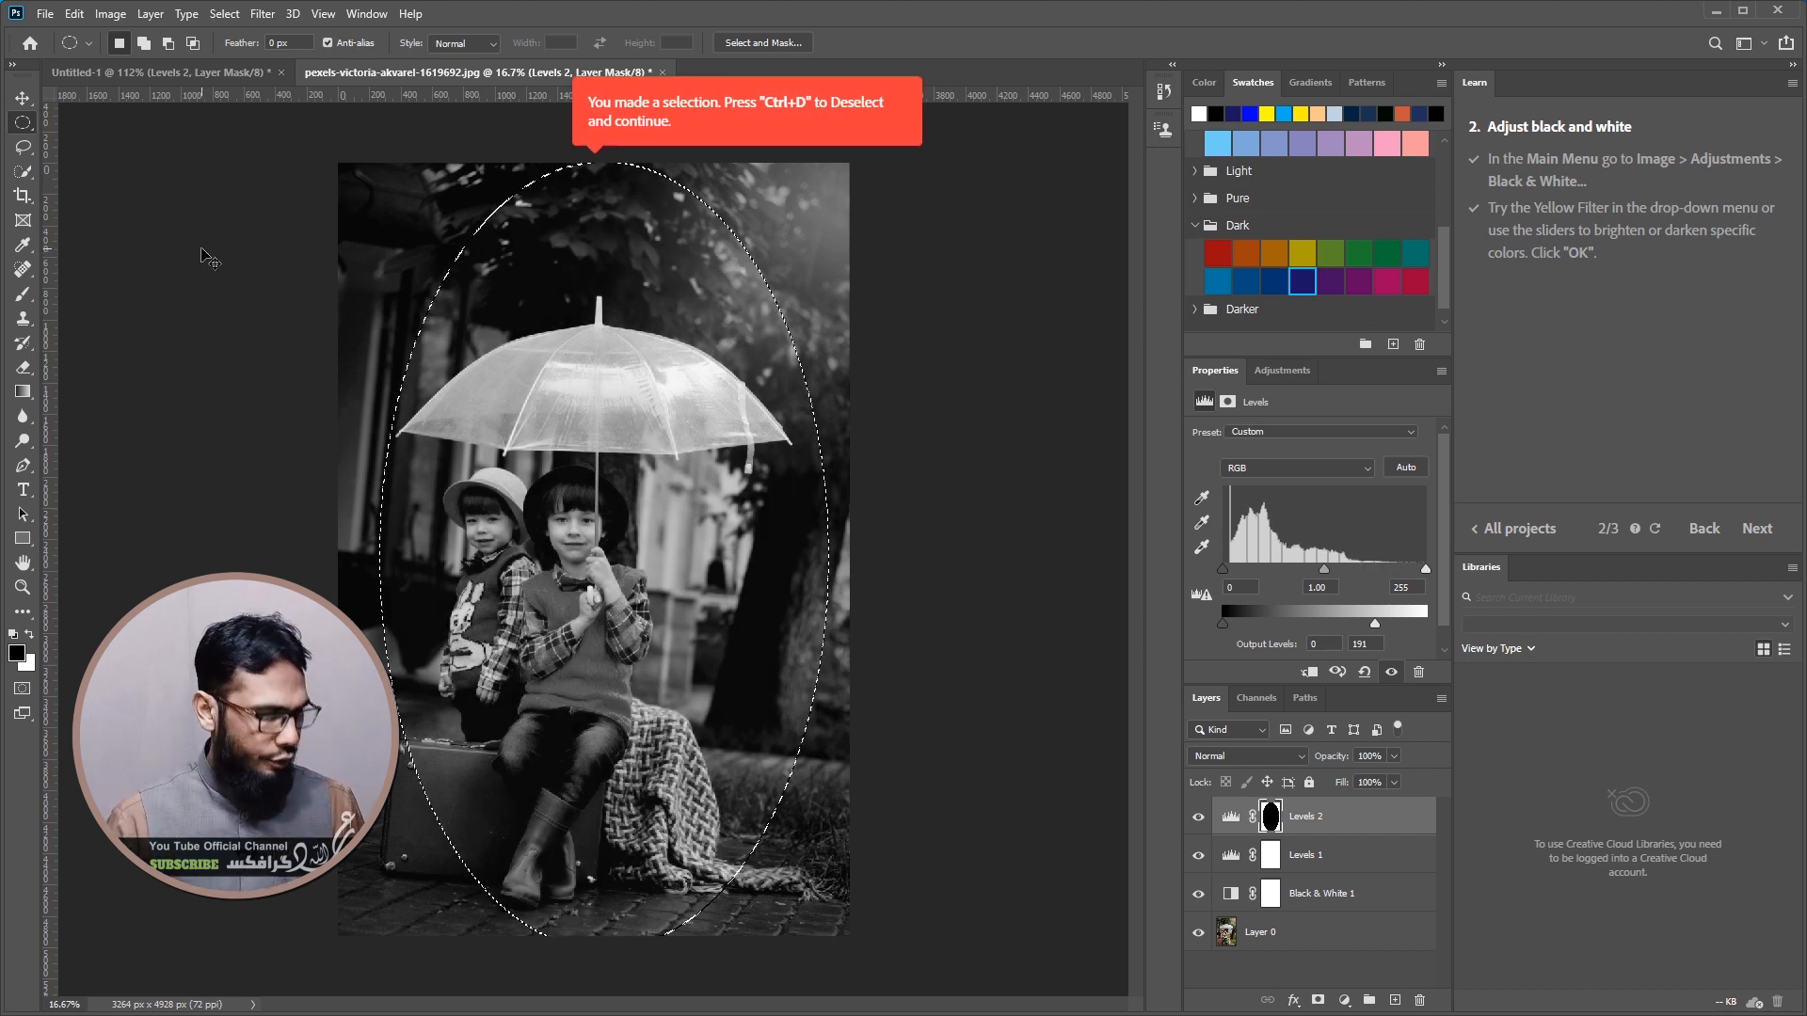
key(ctrl+d)
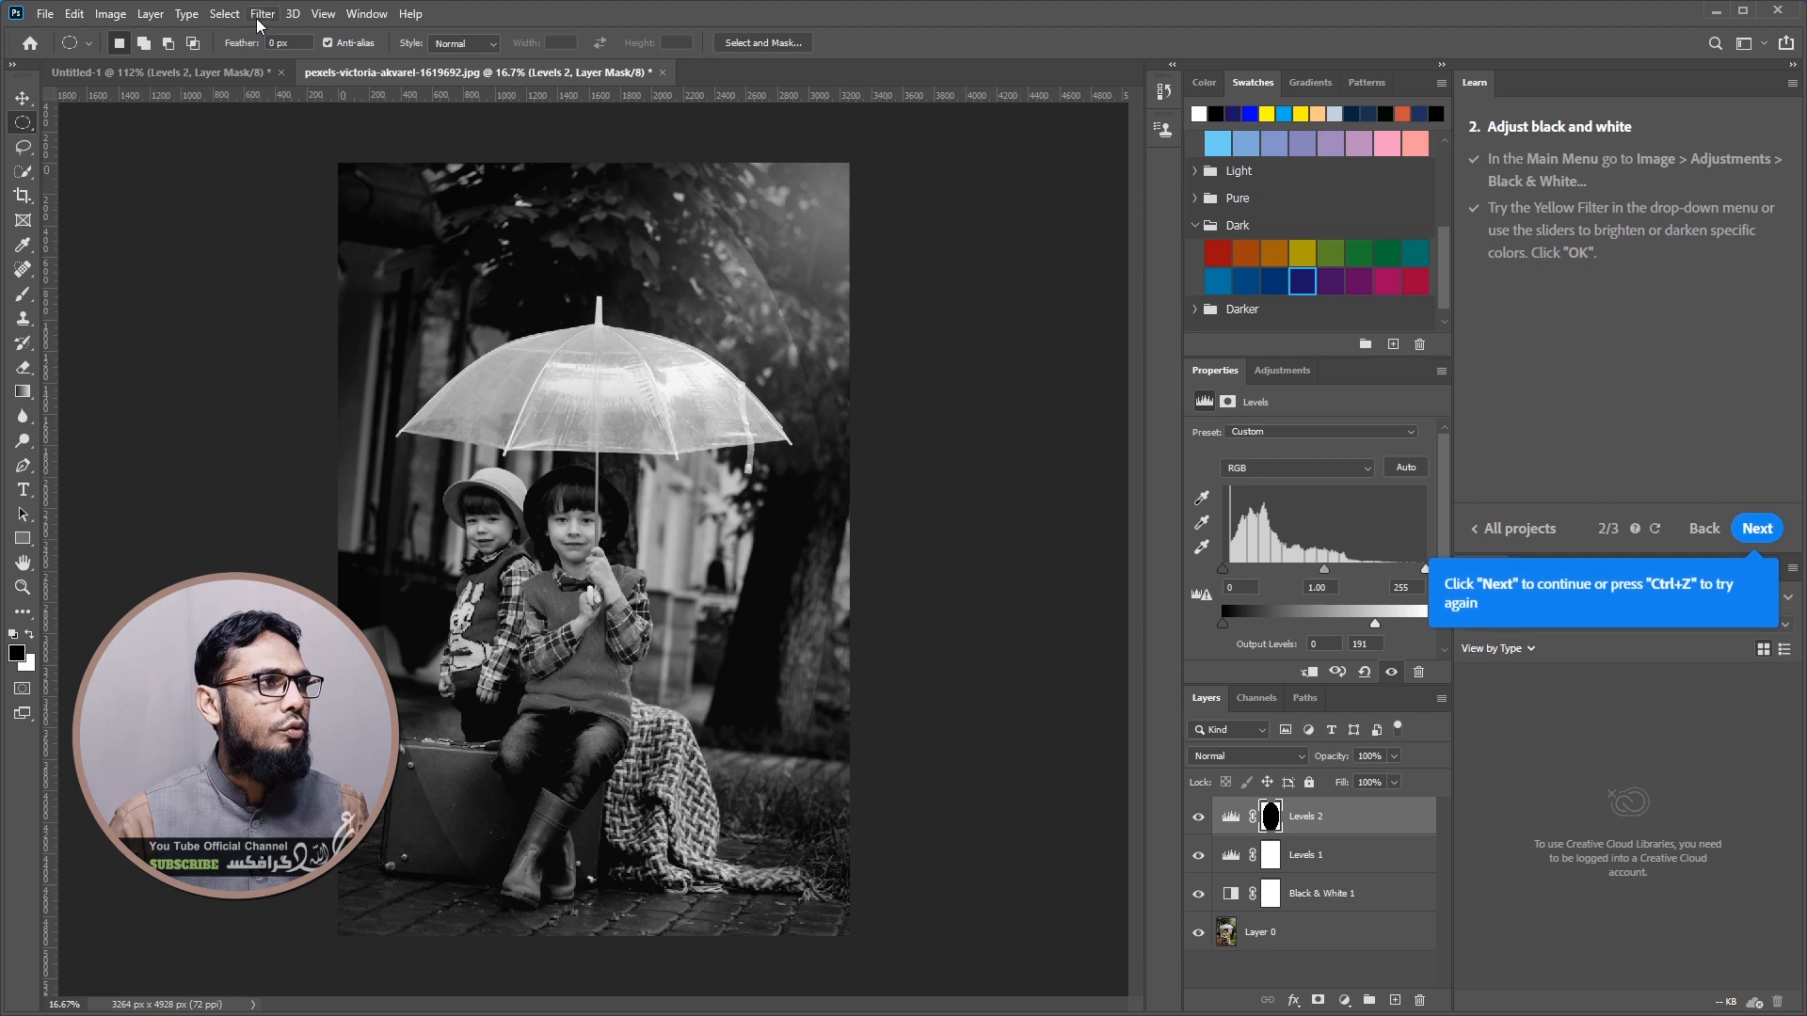
Blur the second Levels layer's mask with a Gaussian Blur of 286.1 pixels radius
click(261, 14)
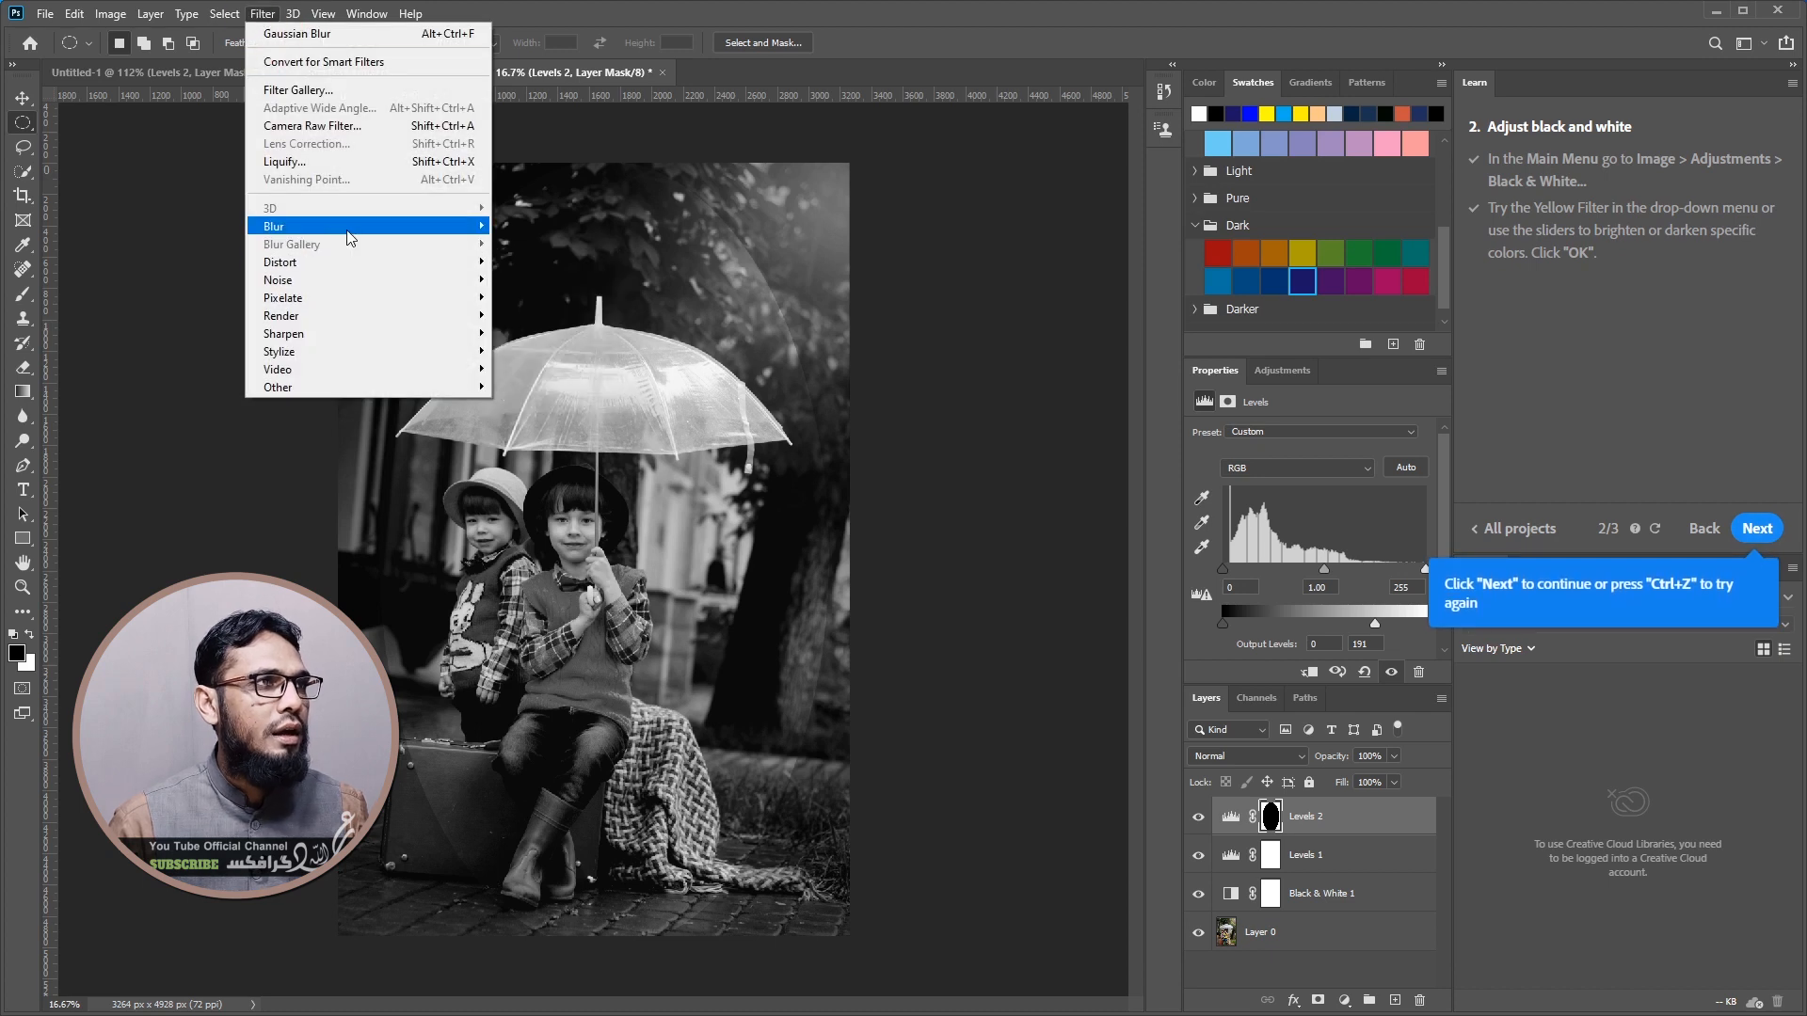
mouse_move(348, 237)
click(531, 301)
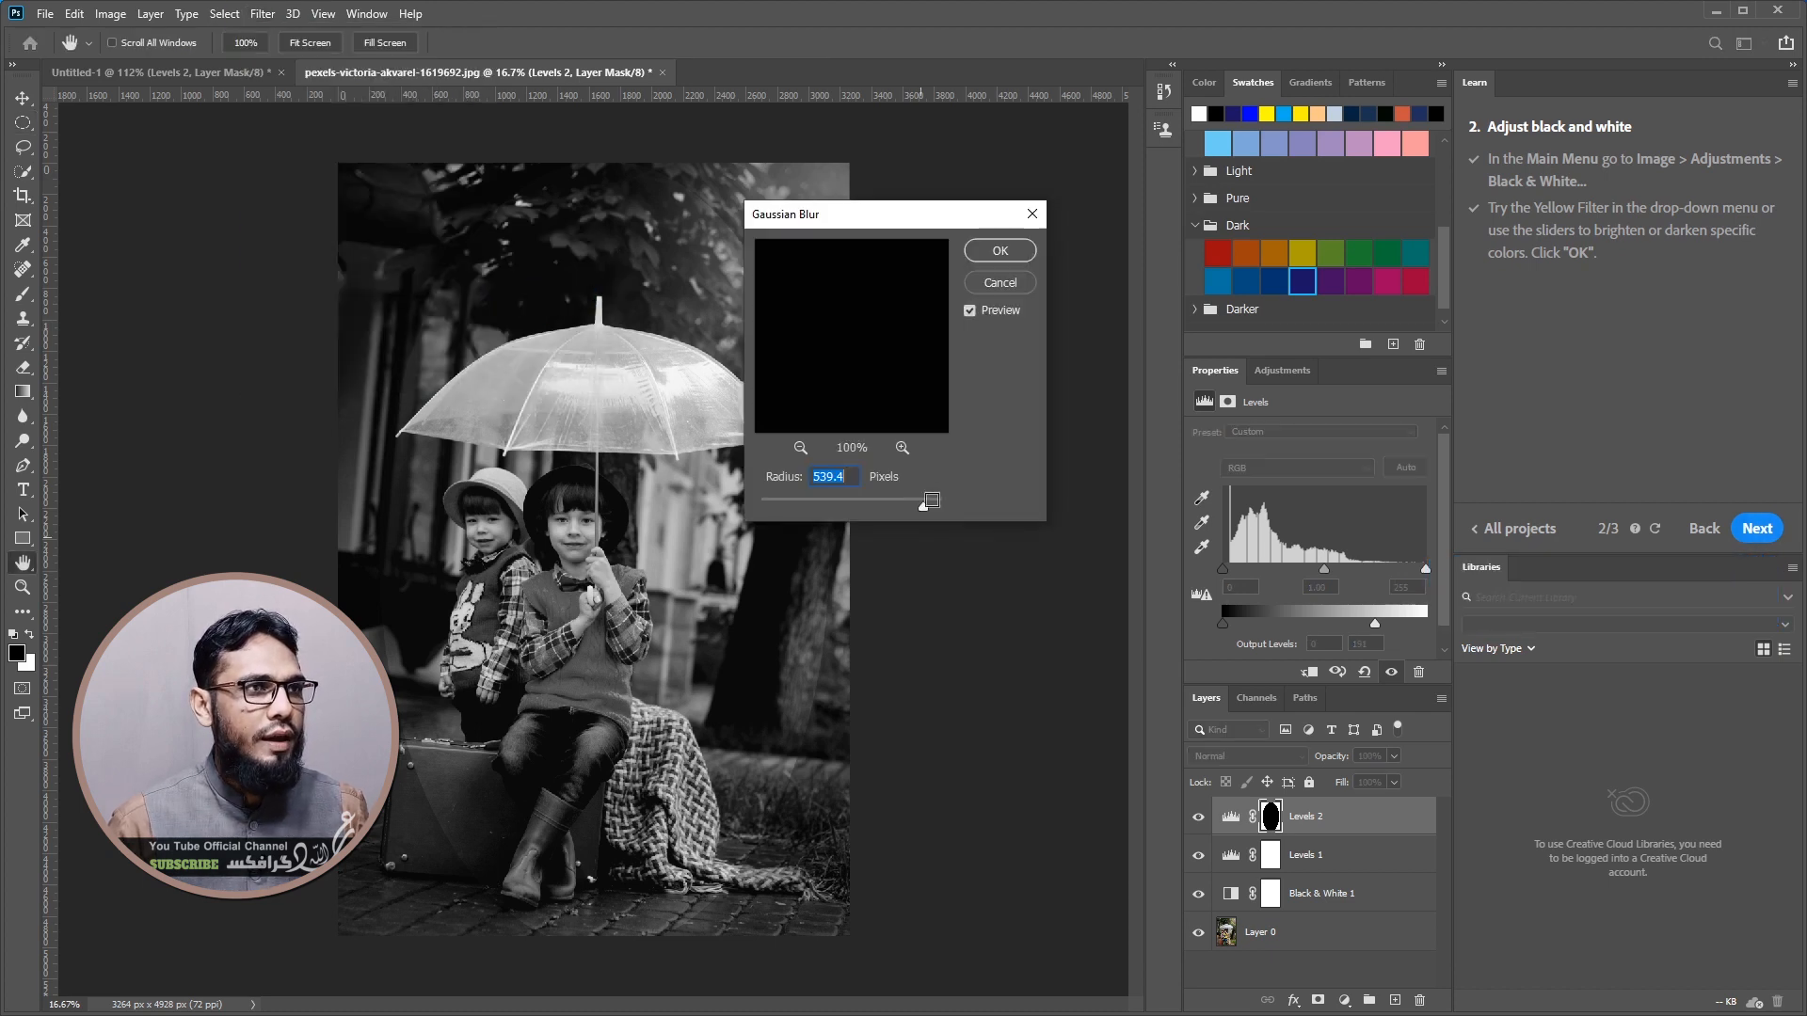
drag(923, 504, 913, 505)
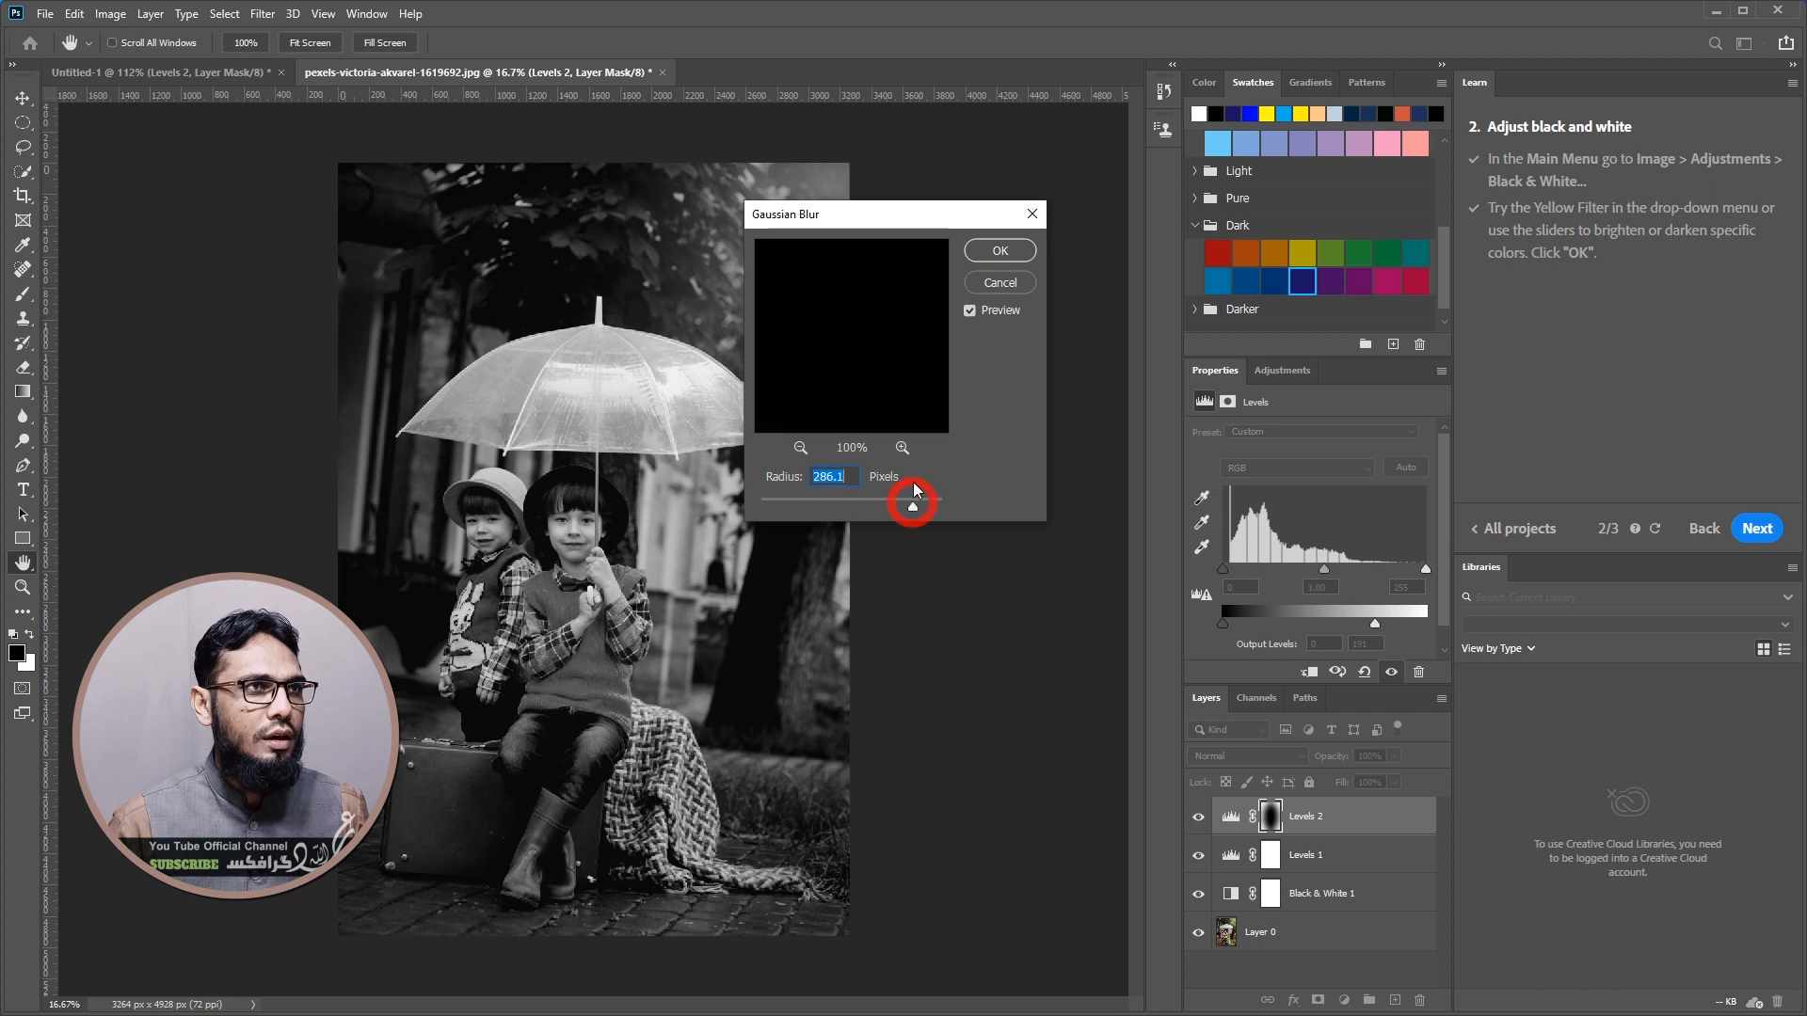
click(1009, 250)
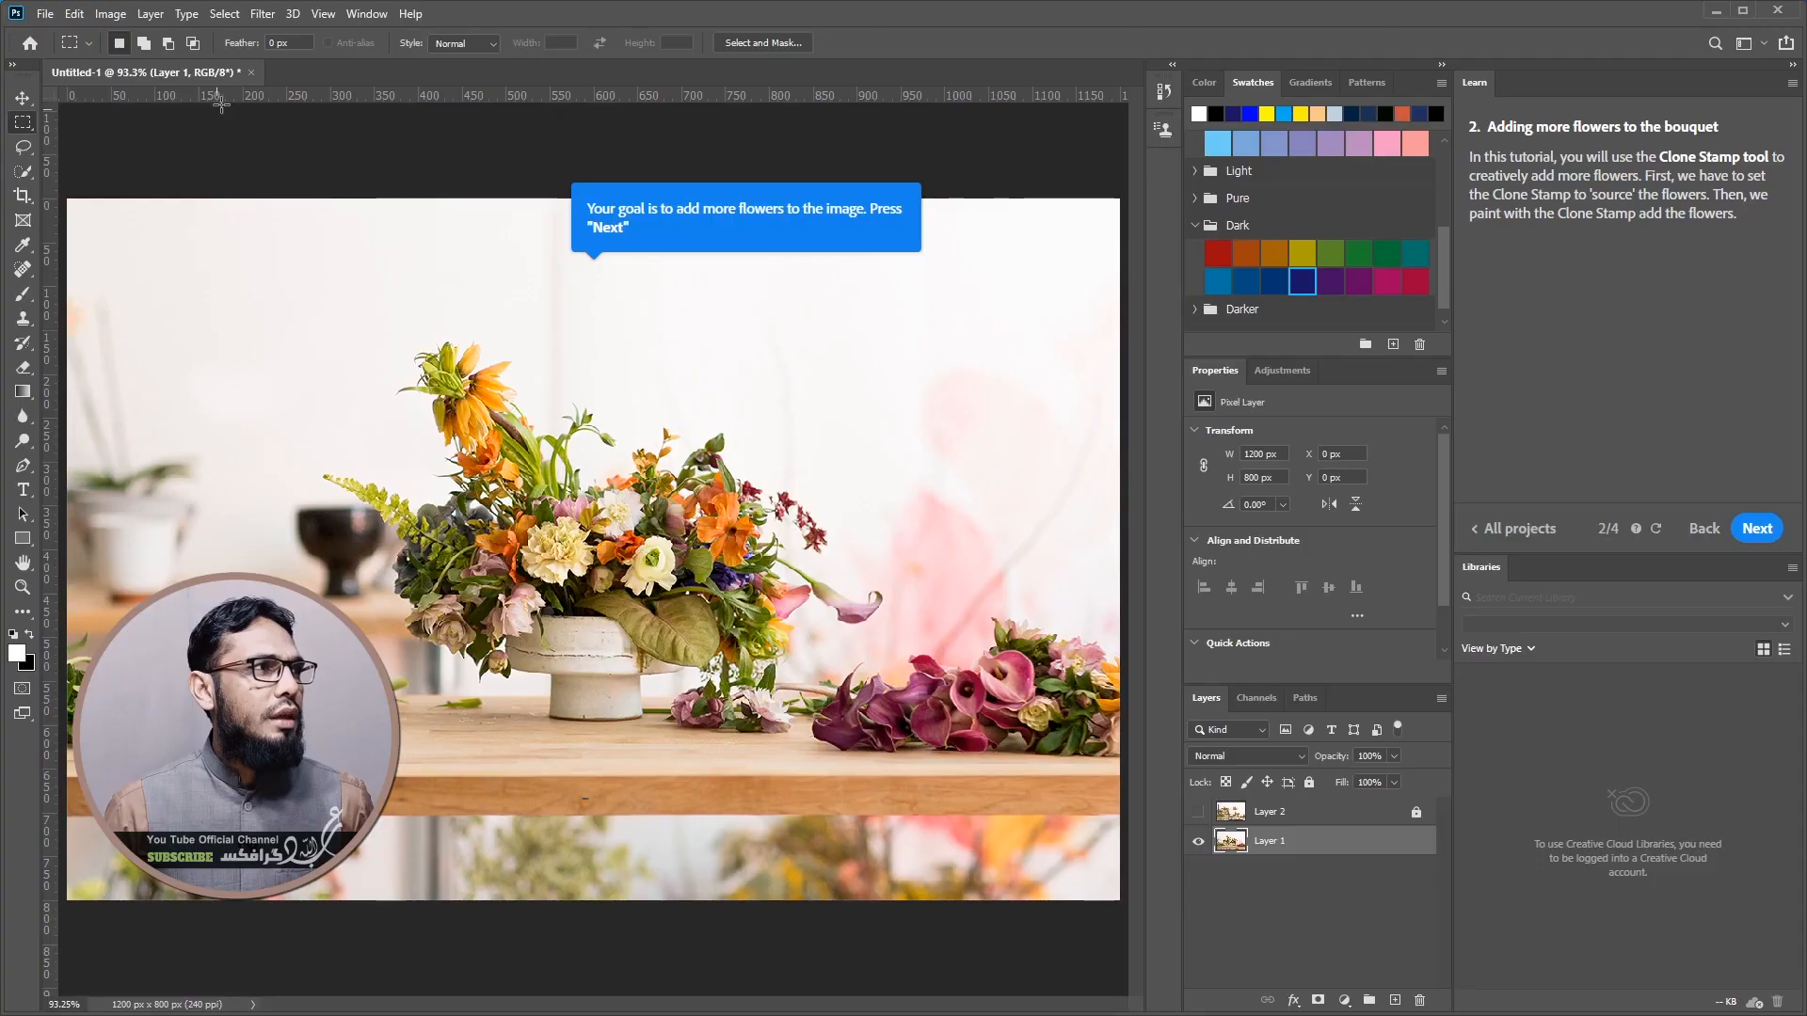
Look at the Clone Stamp brush settings and advance the flower tutorial to its step on using the Clone Stamp tool
click(23, 319)
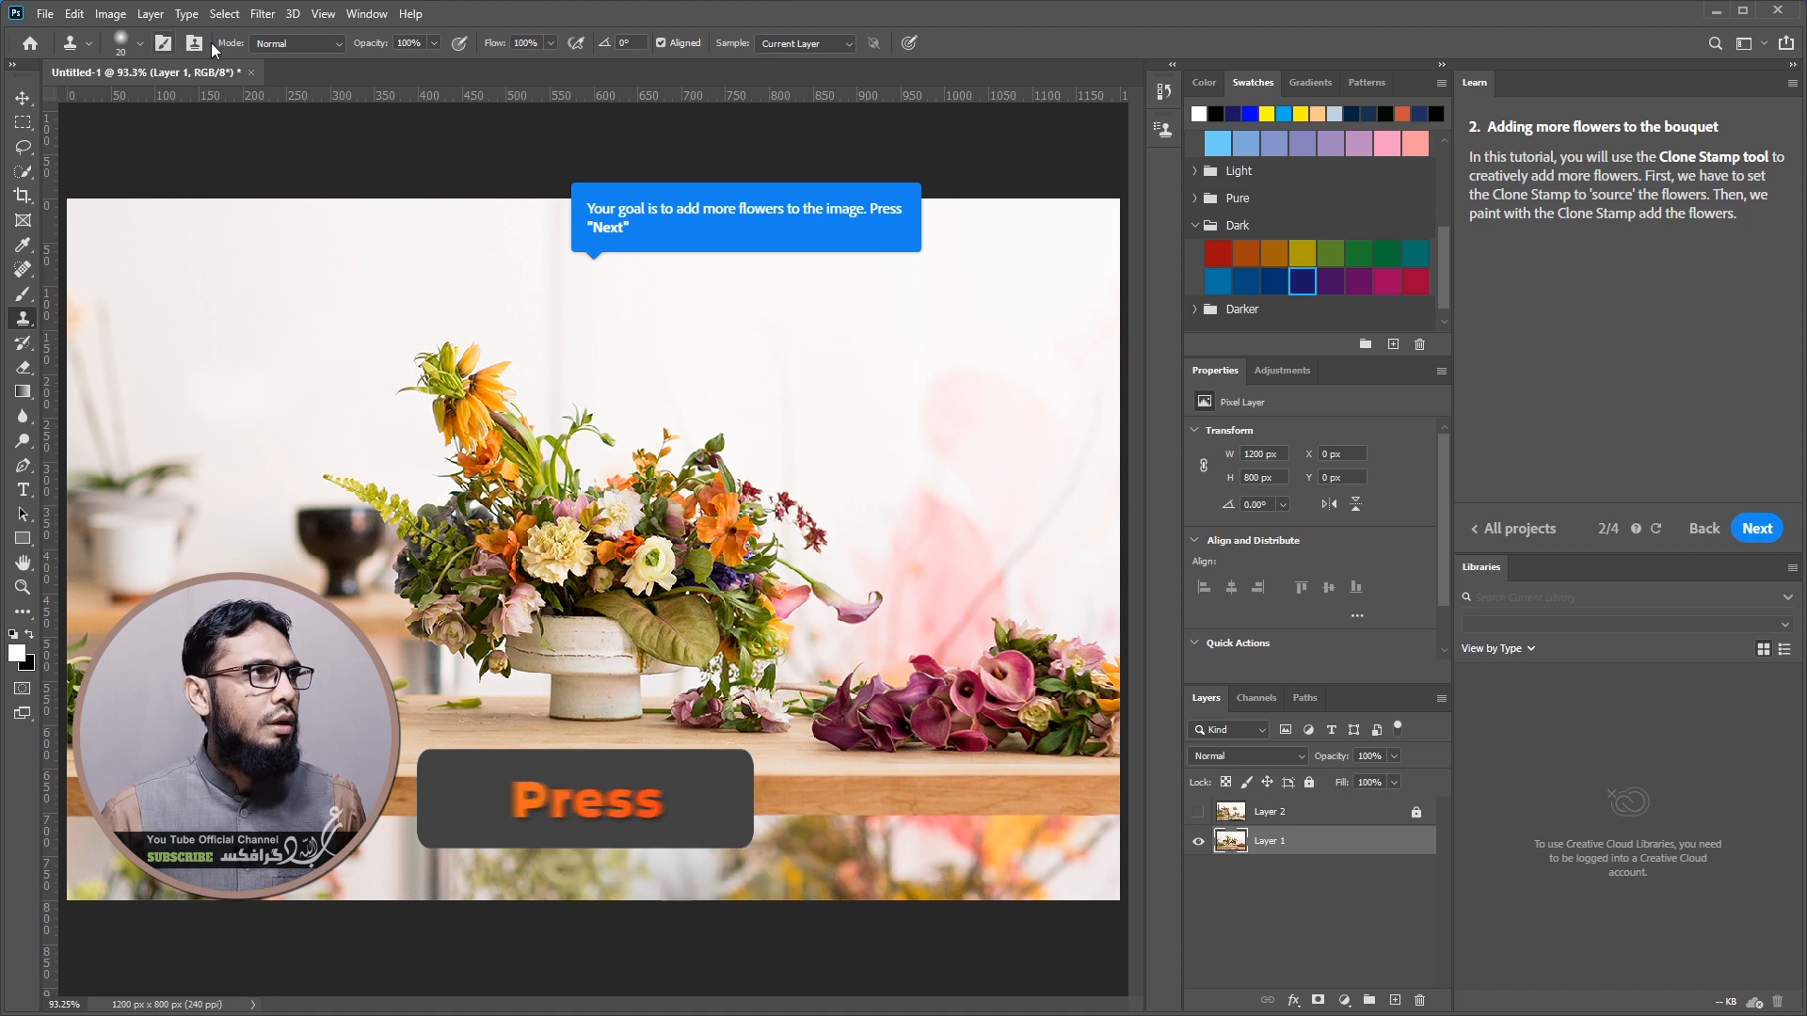
click(140, 43)
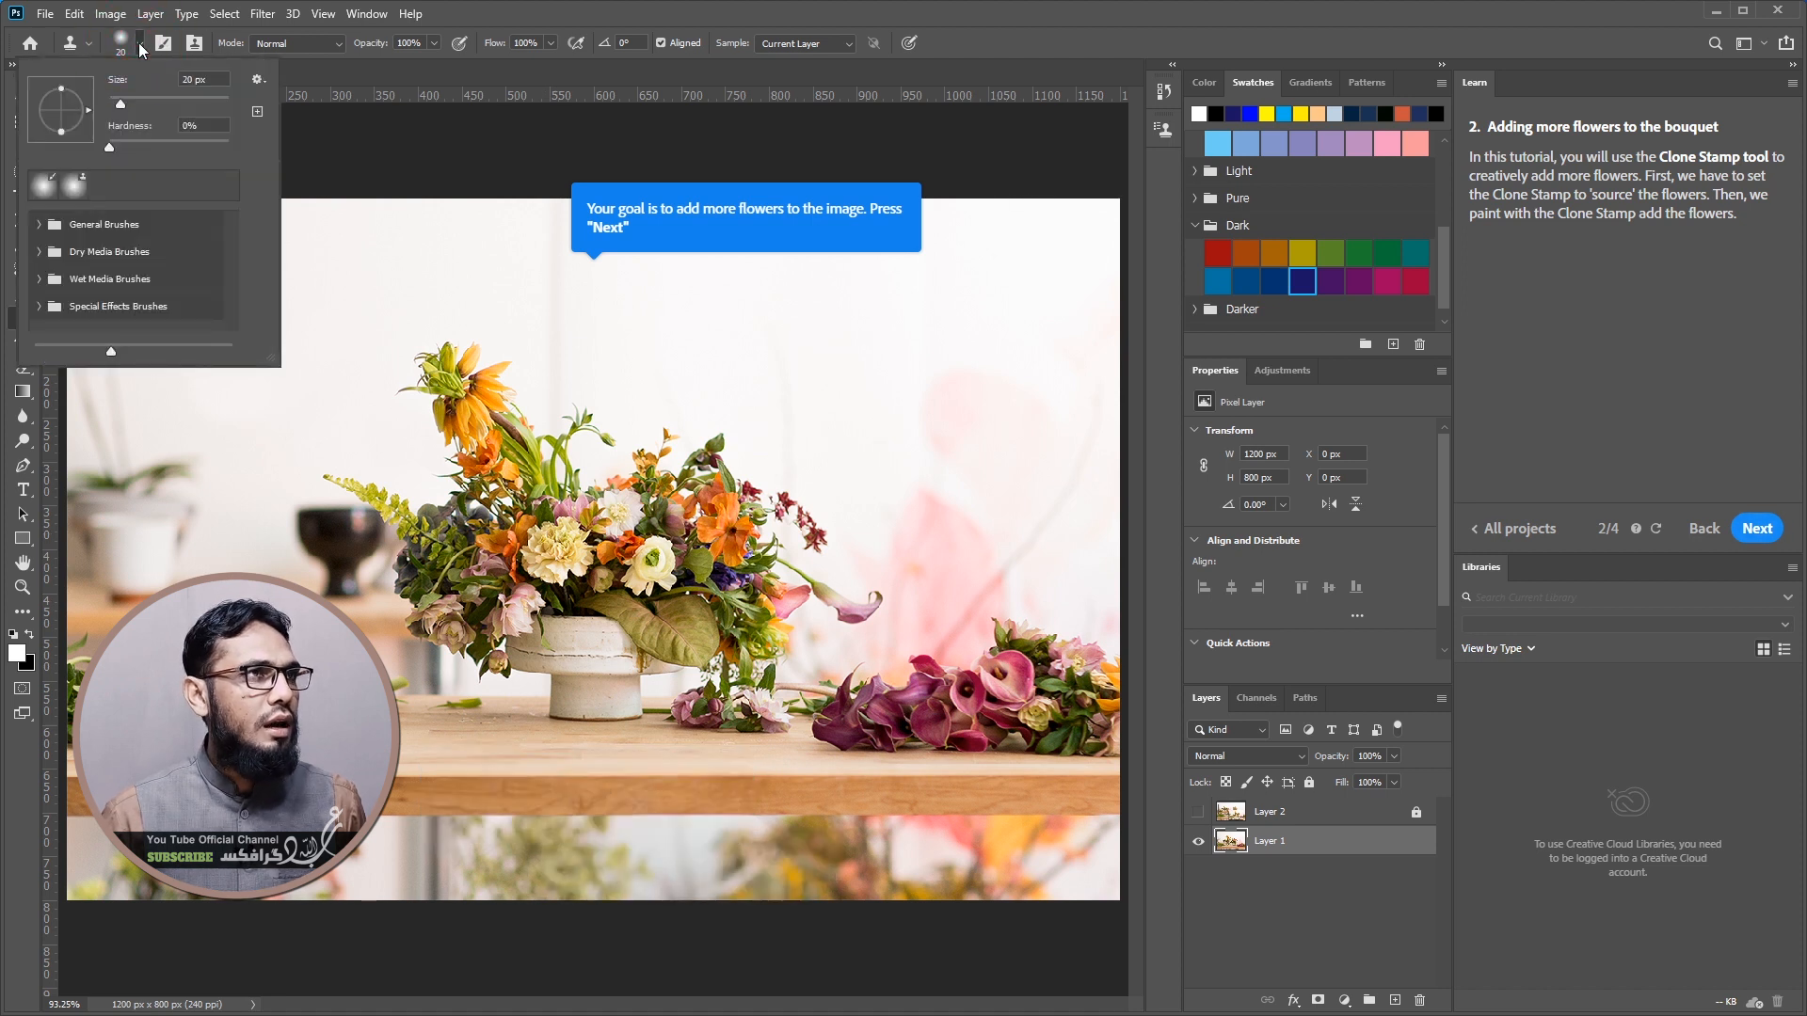
click(140, 44)
click(1787, 528)
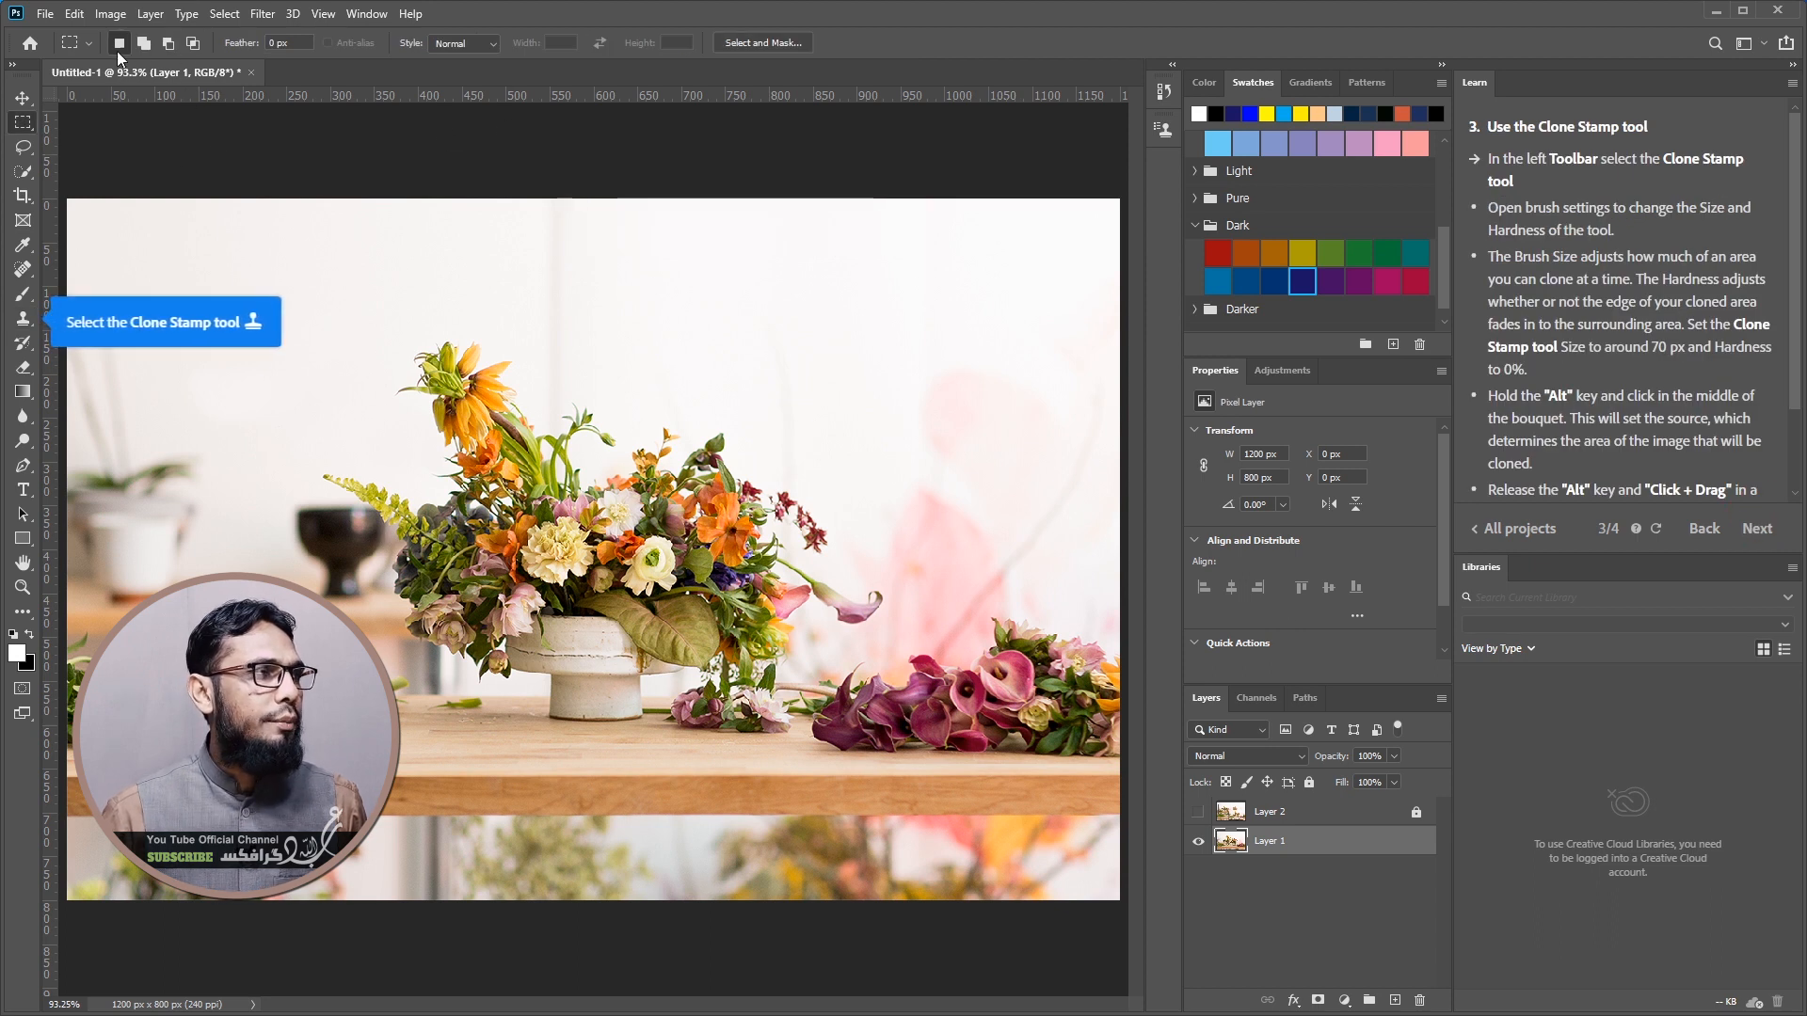
Activate the Clone Stamp tool and set its brush size to 70 px
click(23, 319)
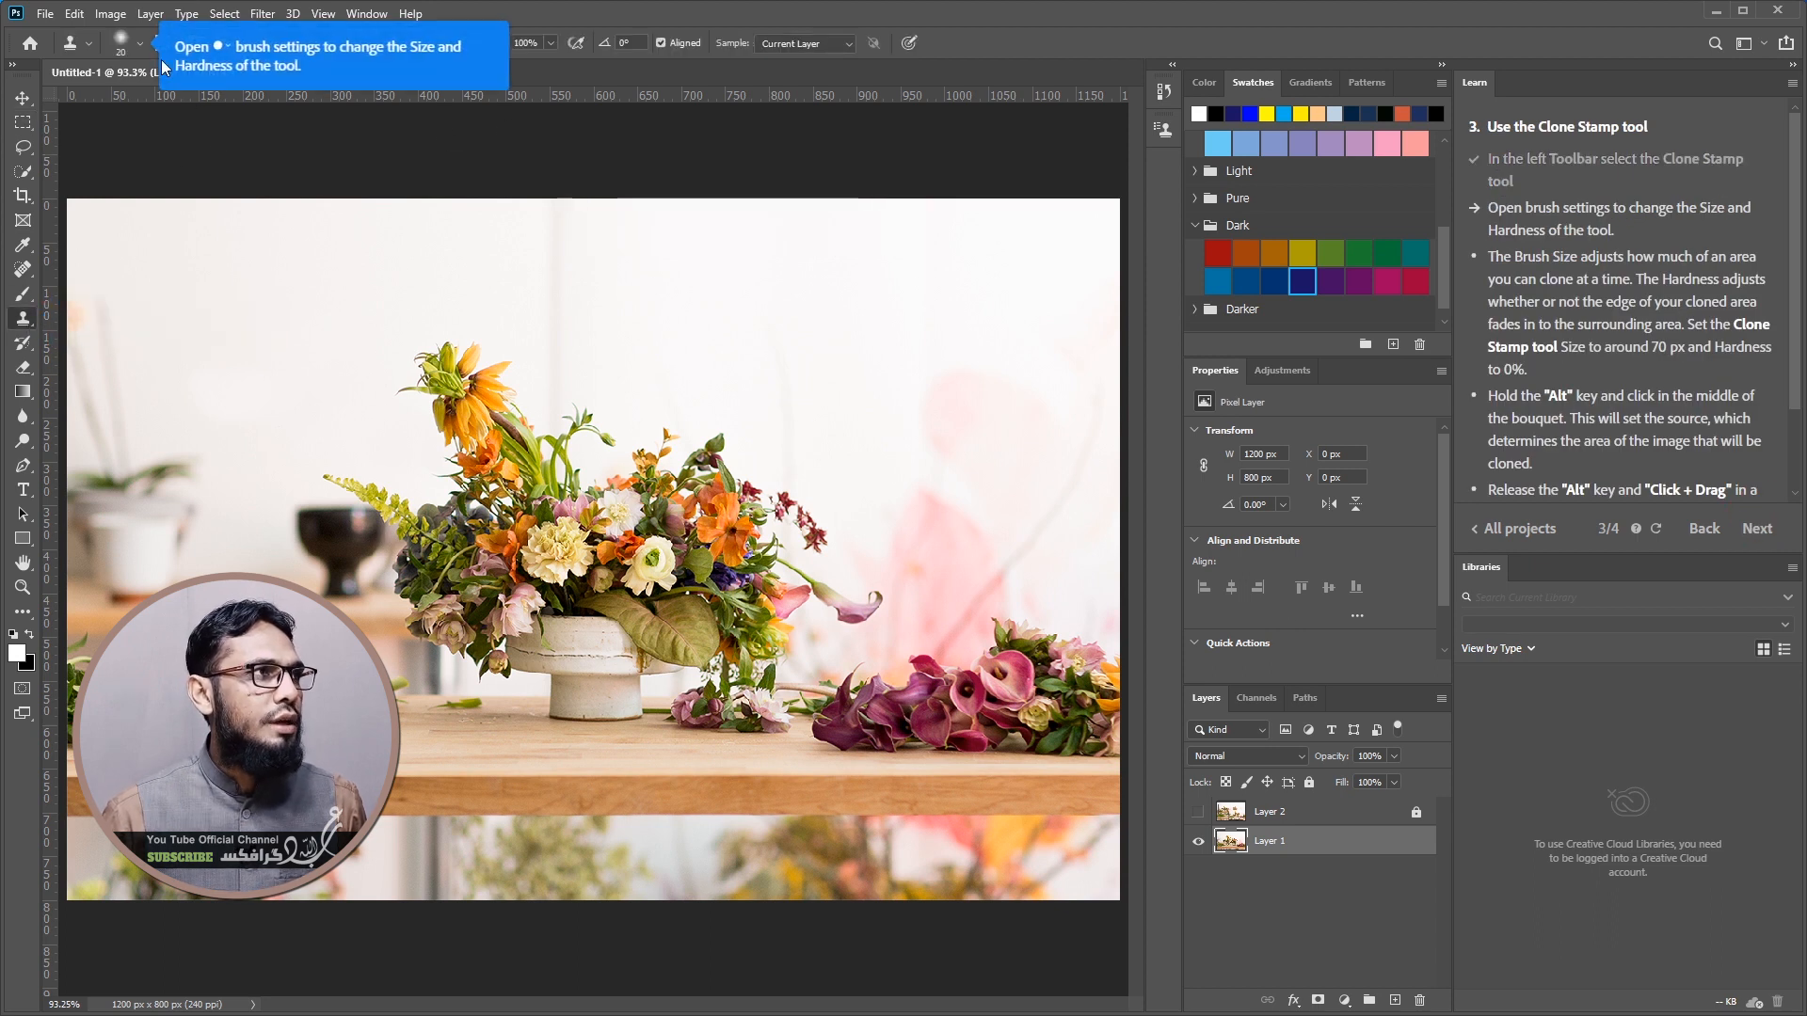
click(140, 43)
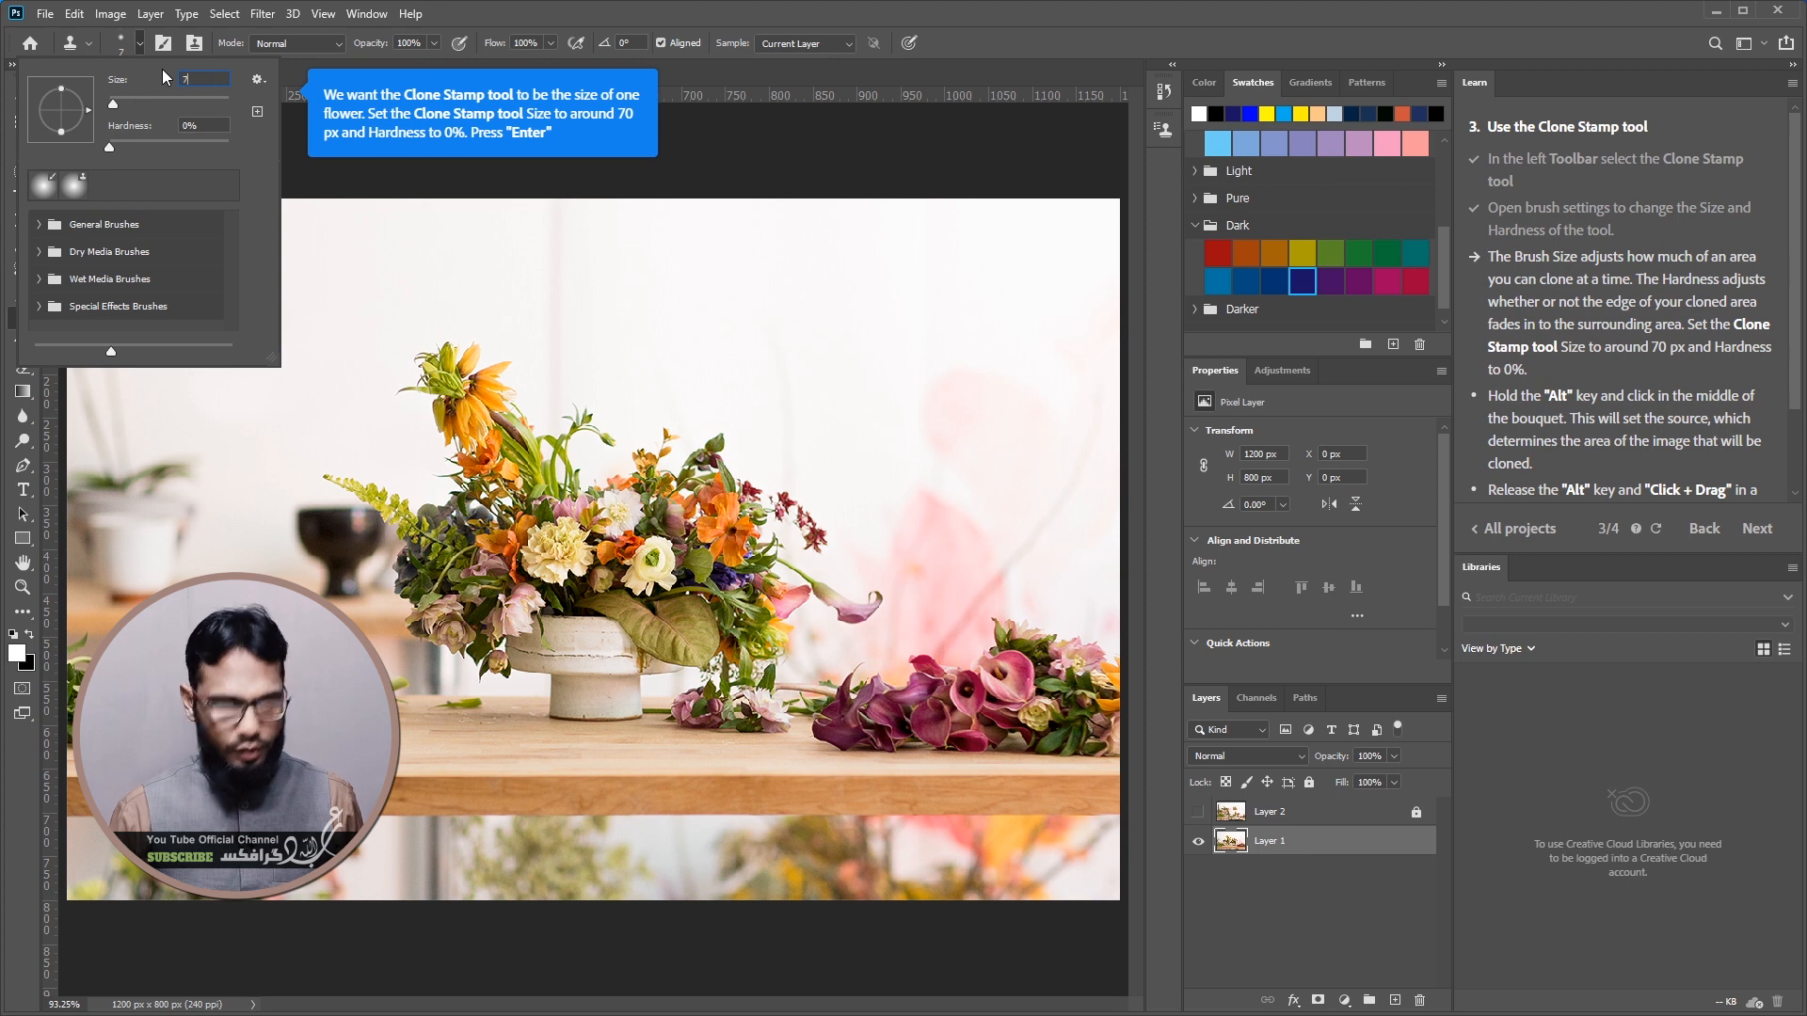
text(0)
key(Return)
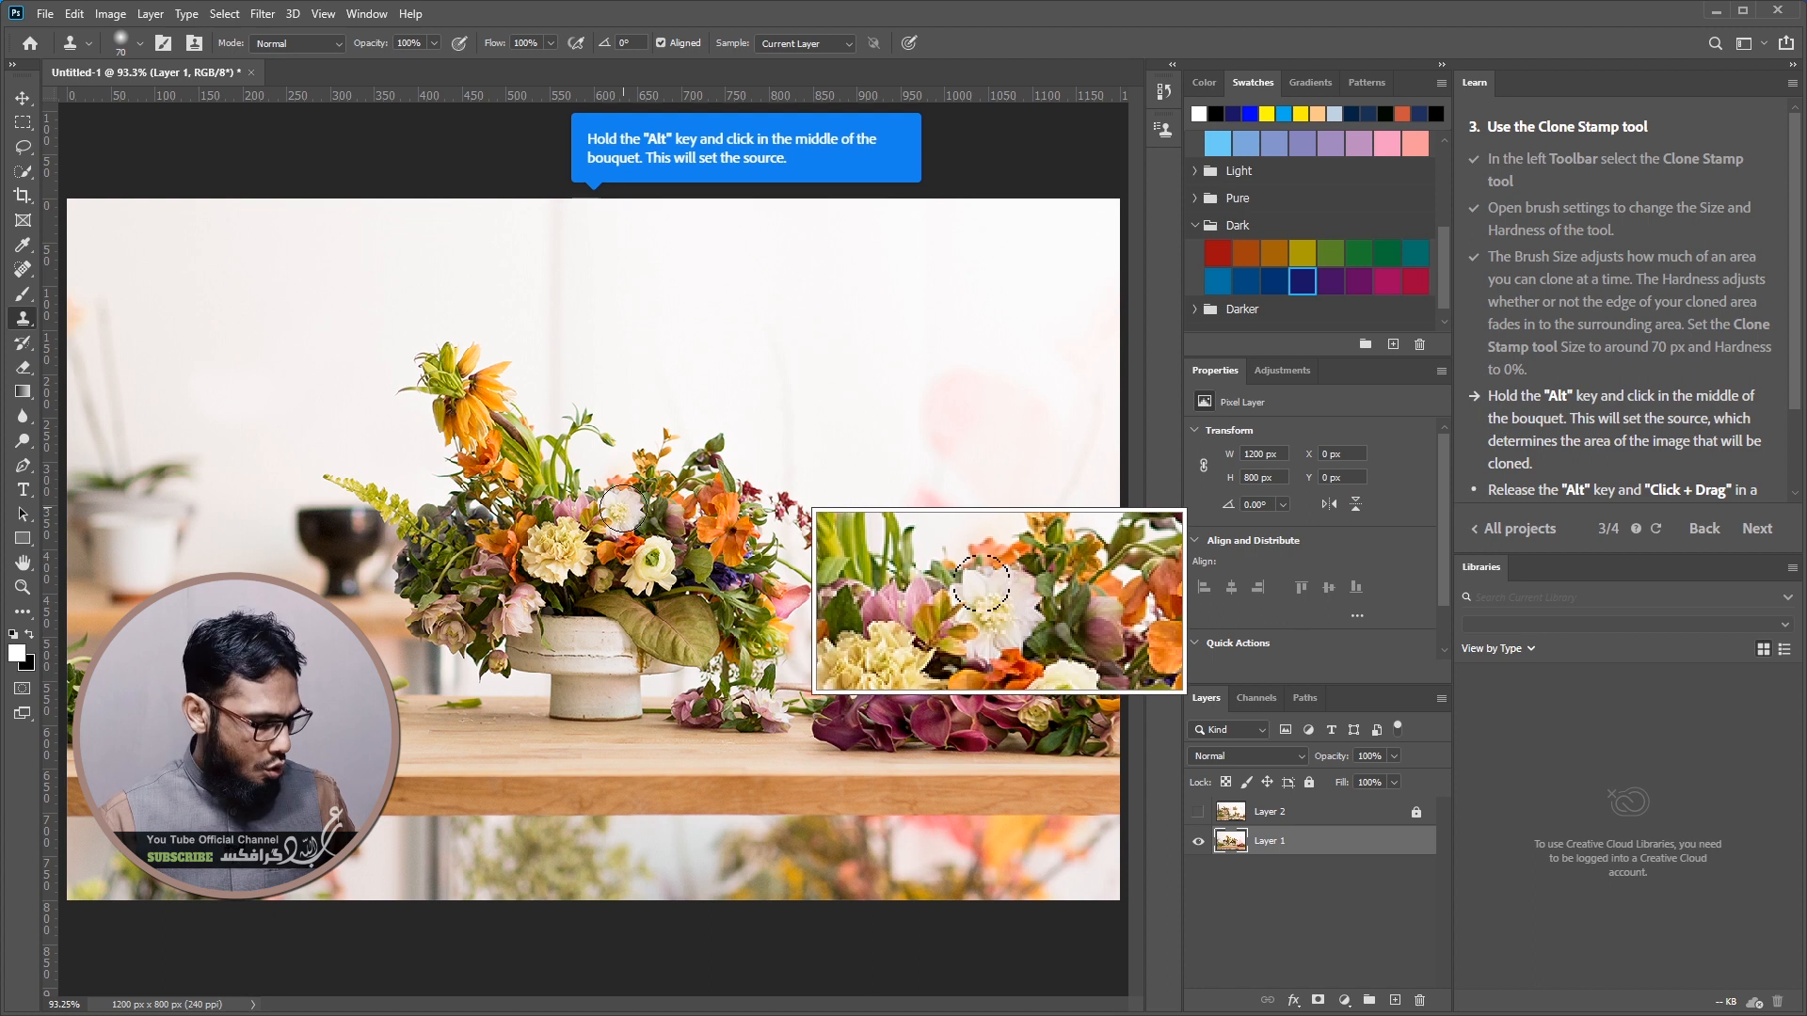
Clone flowers from the middle of the bouquet onto the area just above it, and sample another source among its lower flowers
alt+click(618, 510)
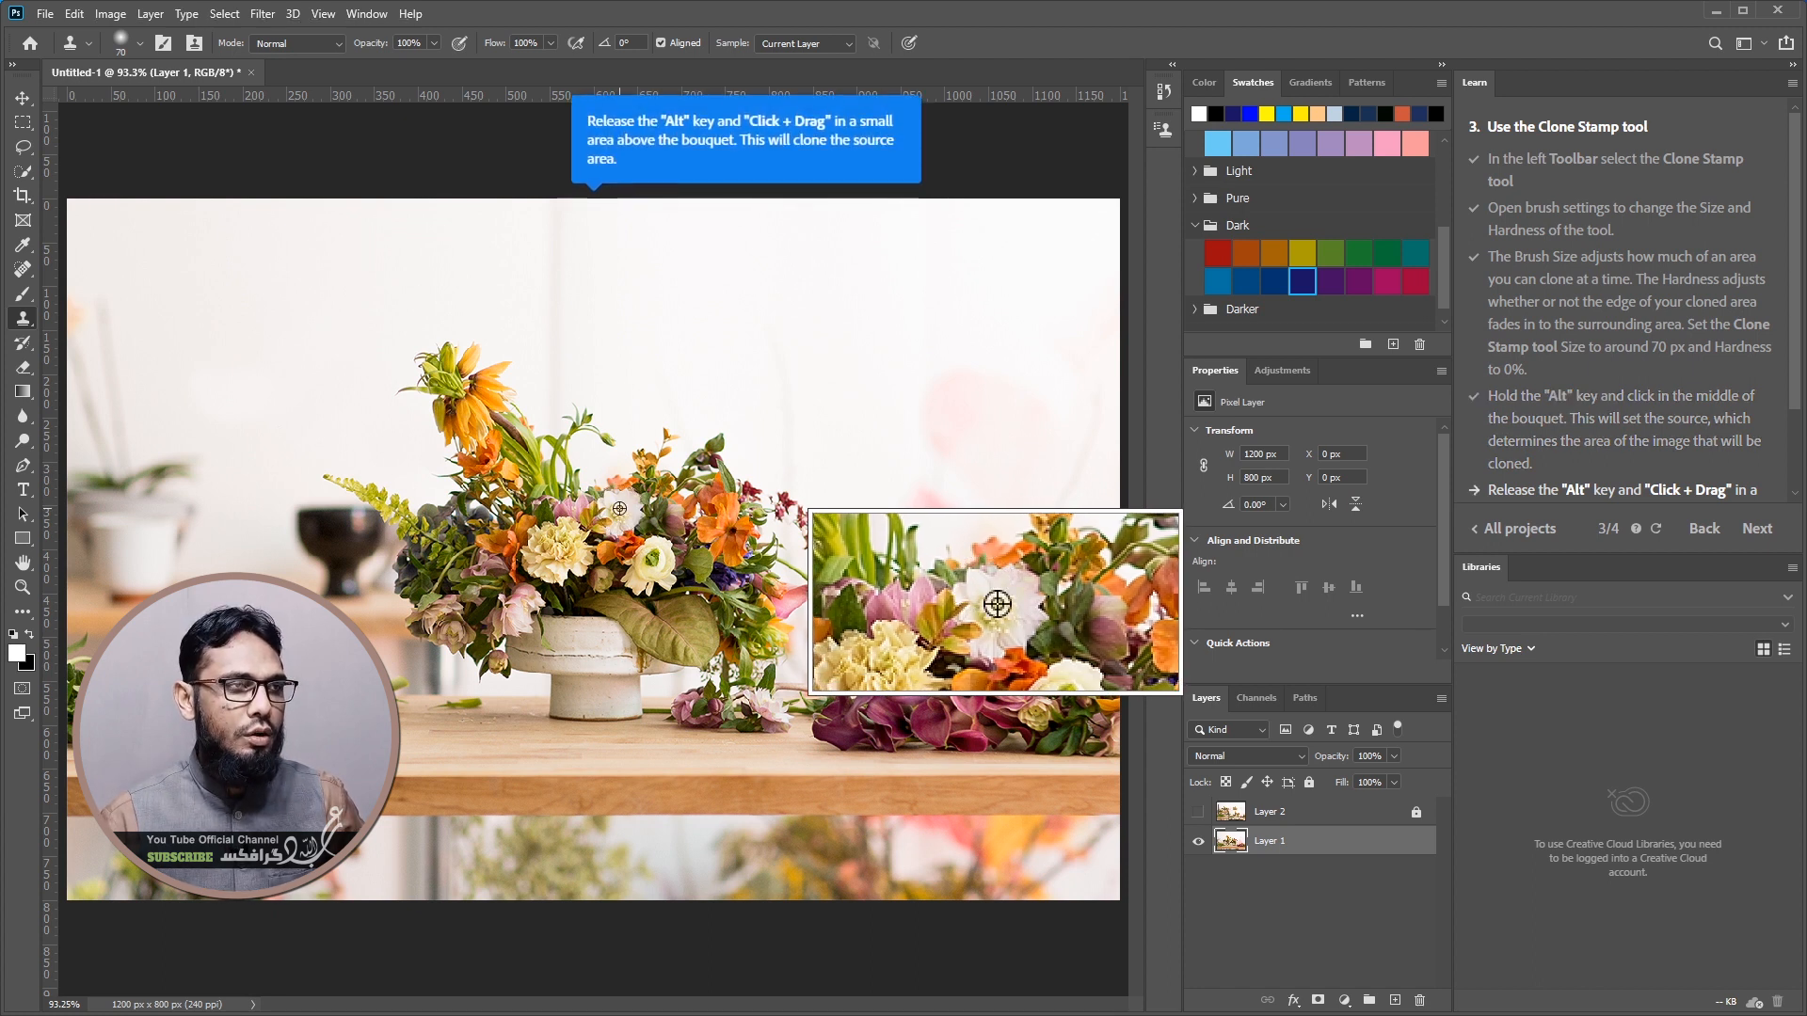
drag(608, 471, 581, 448)
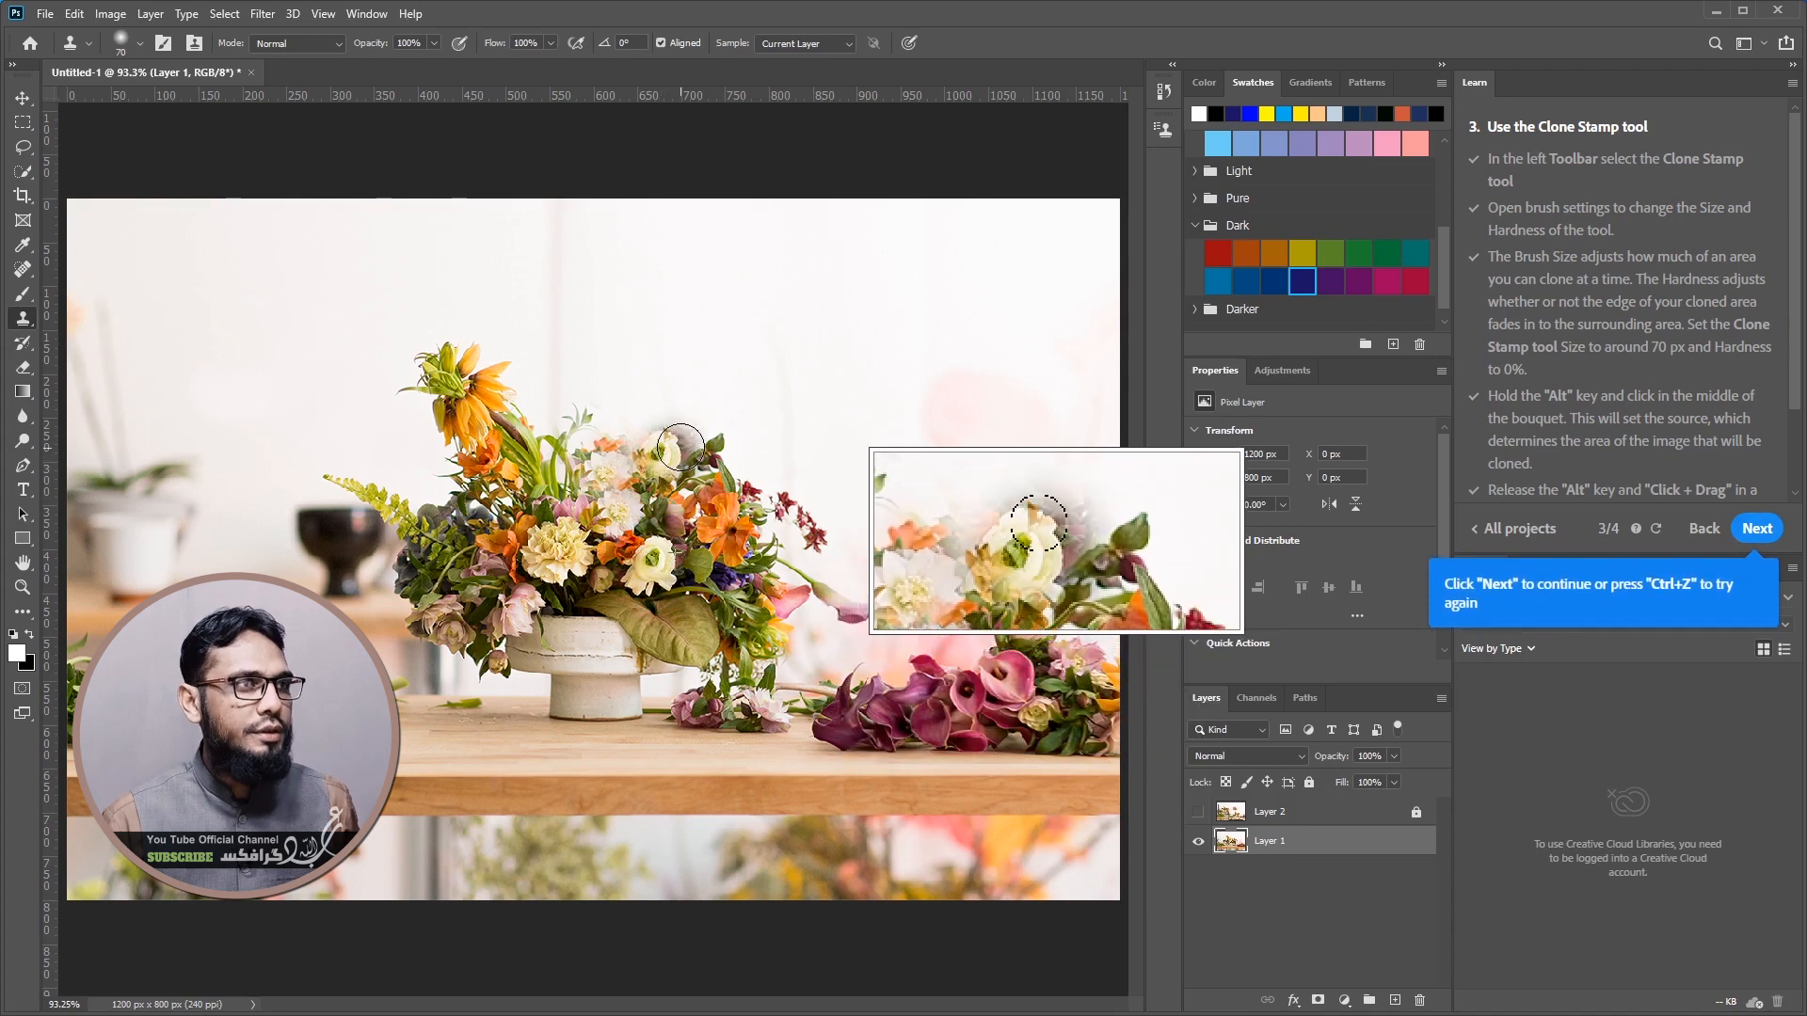
alt+click(524, 604)
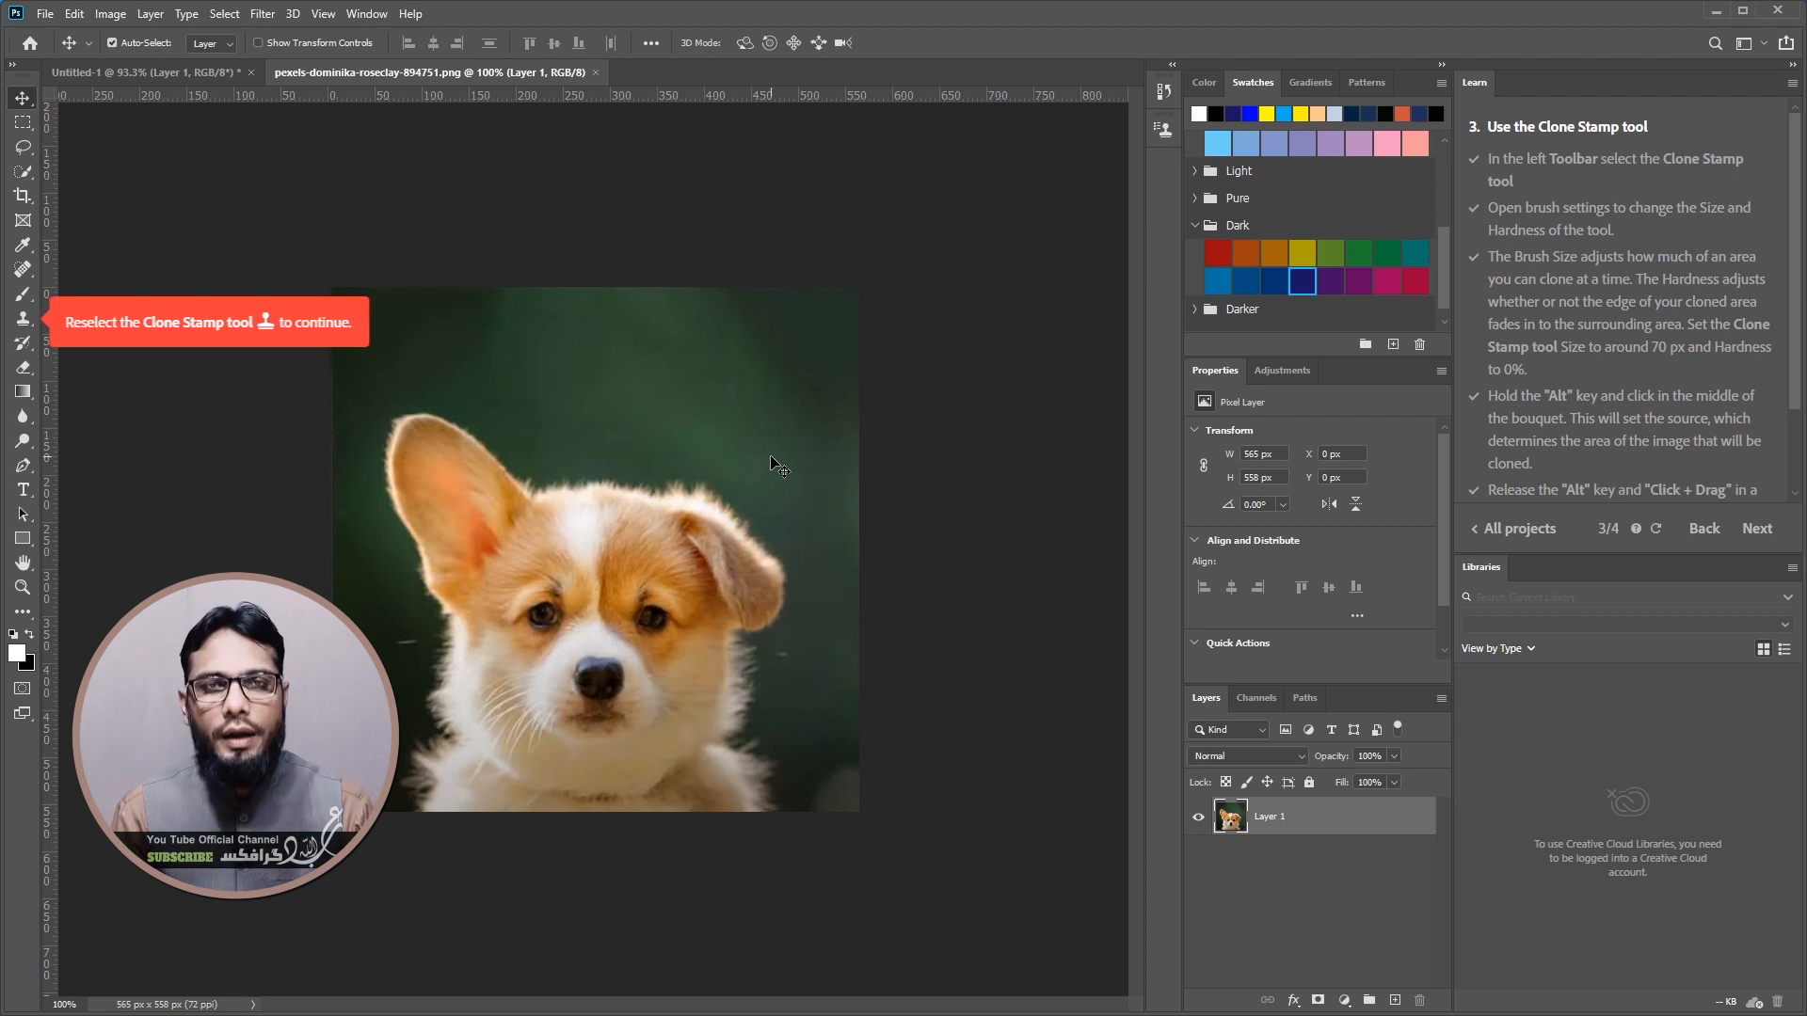
Activate the Clone Stamp tool for the corgi photo and show the Clone Source settings
click(24, 324)
click(366, 14)
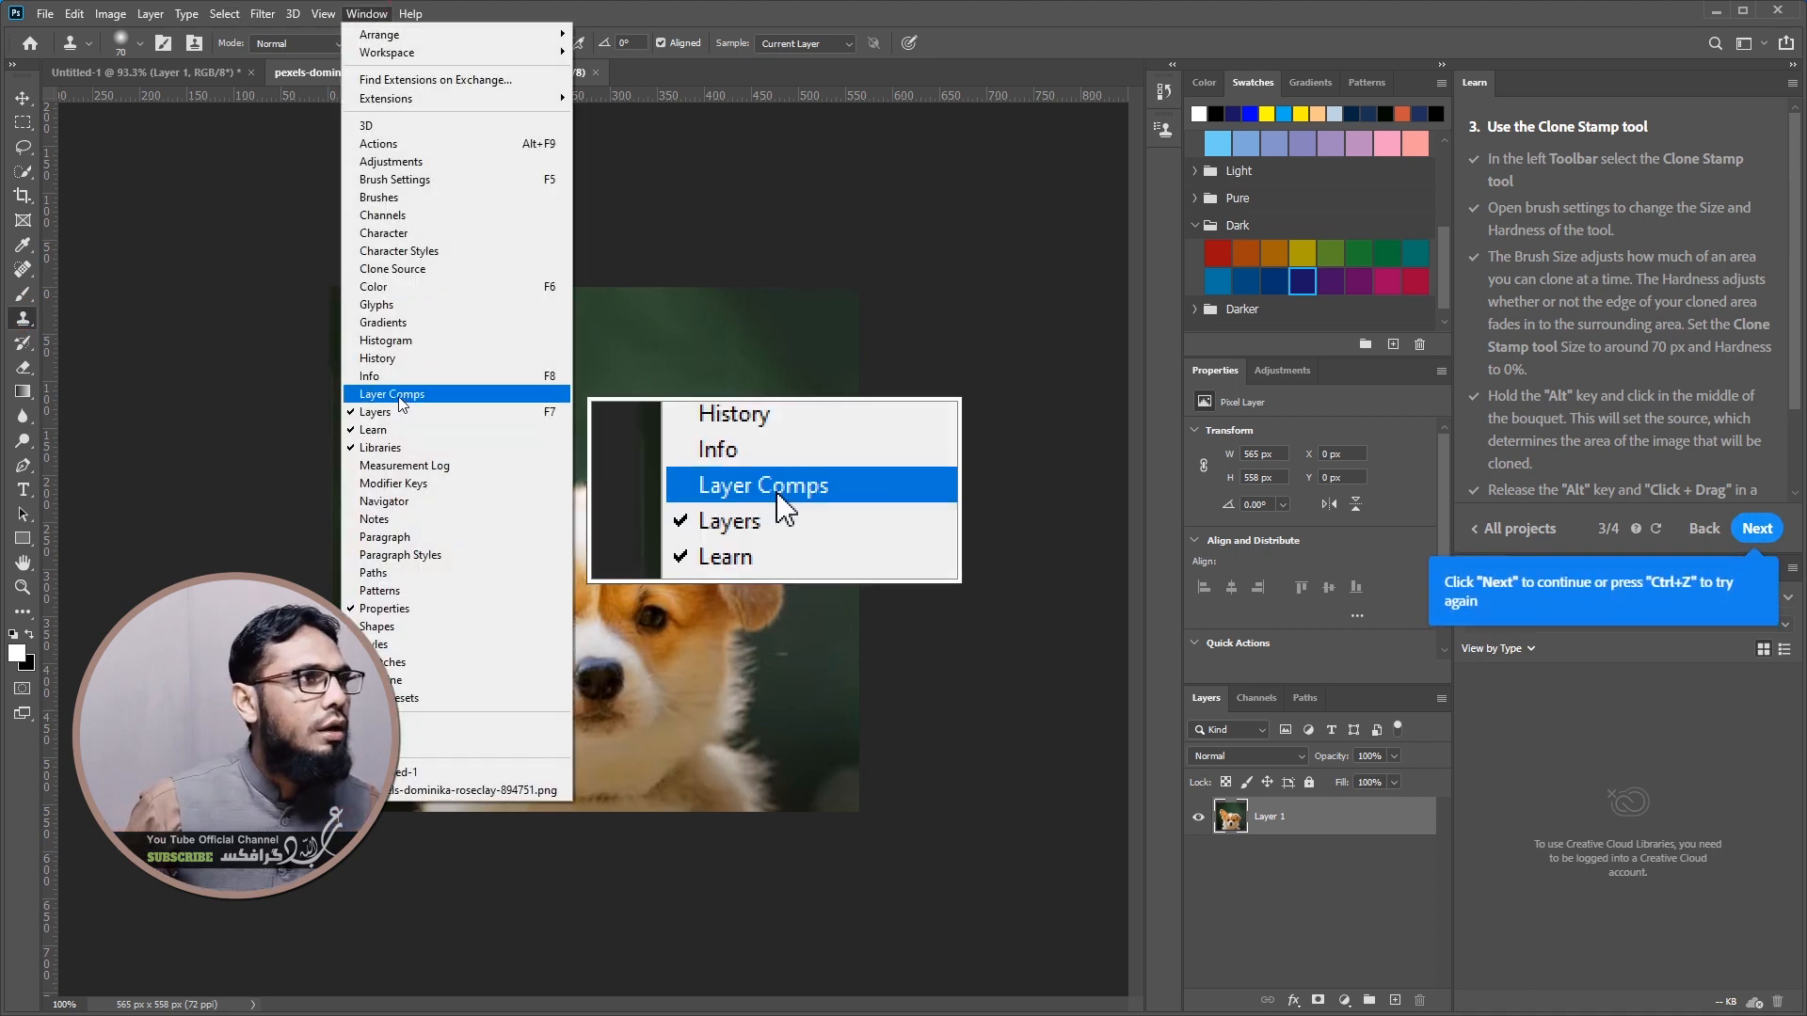
click(429, 269)
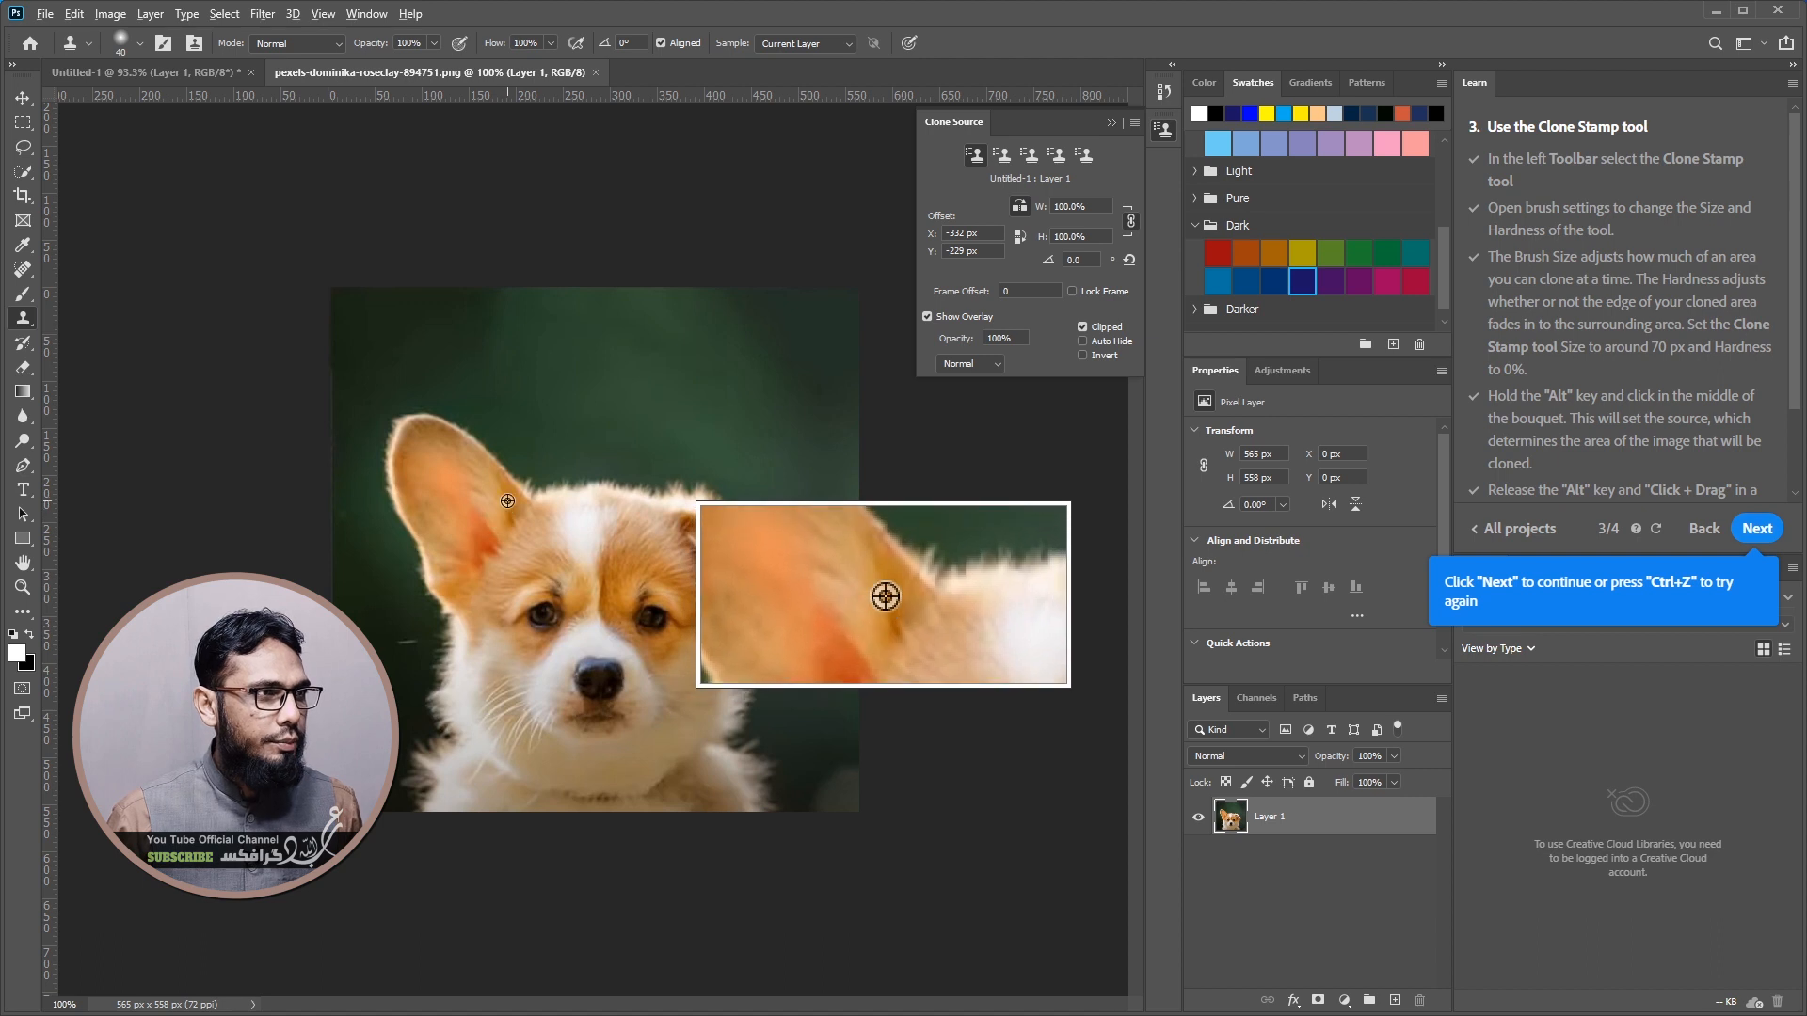
Clone a mirrored copy of the corgi's upright ear over its folded ear, sampling from the upright ear's inner base
alt+click(520, 504)
mouse_move(692, 502)
mouse_down()
mouse_move(712, 461)
mouse_move(757, 454)
mouse_move(718, 499)
mouse_move(737, 476)
mouse_move(714, 565)
mouse_up()
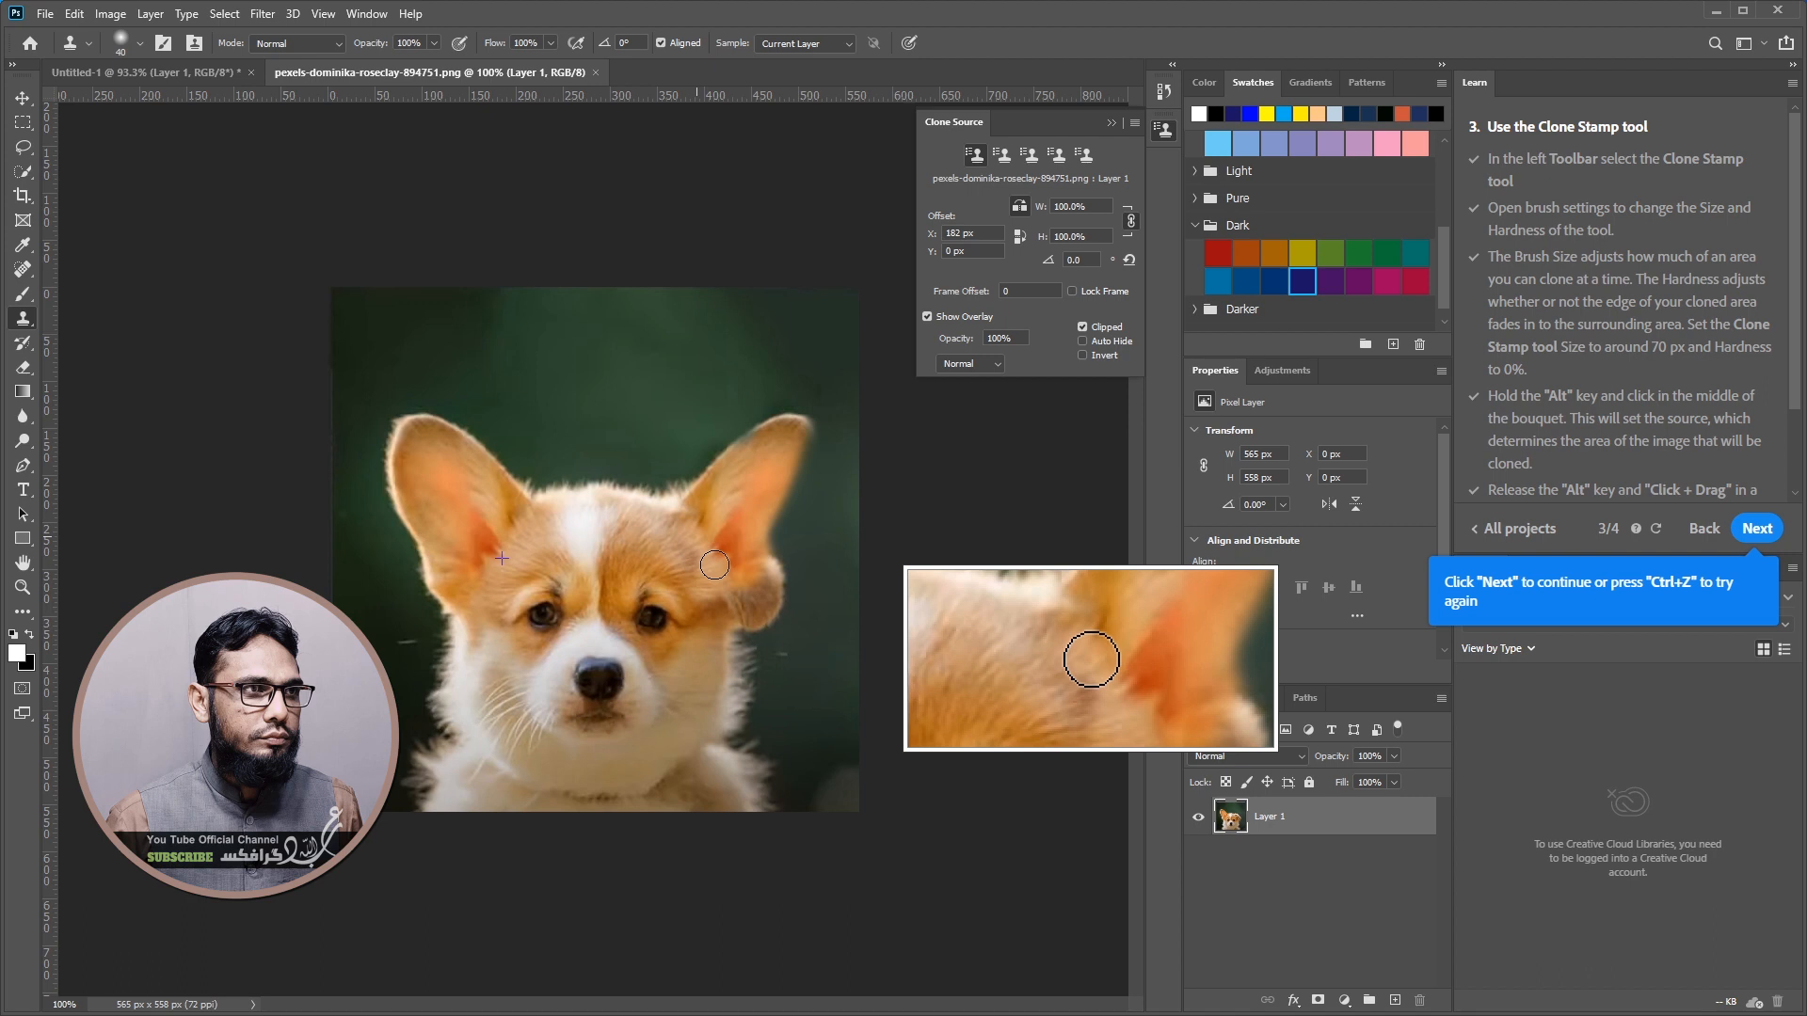
mouse_move(715, 565)
mouse_down()
mouse_move(762, 608)
mouse_move(776, 494)
mouse_up()
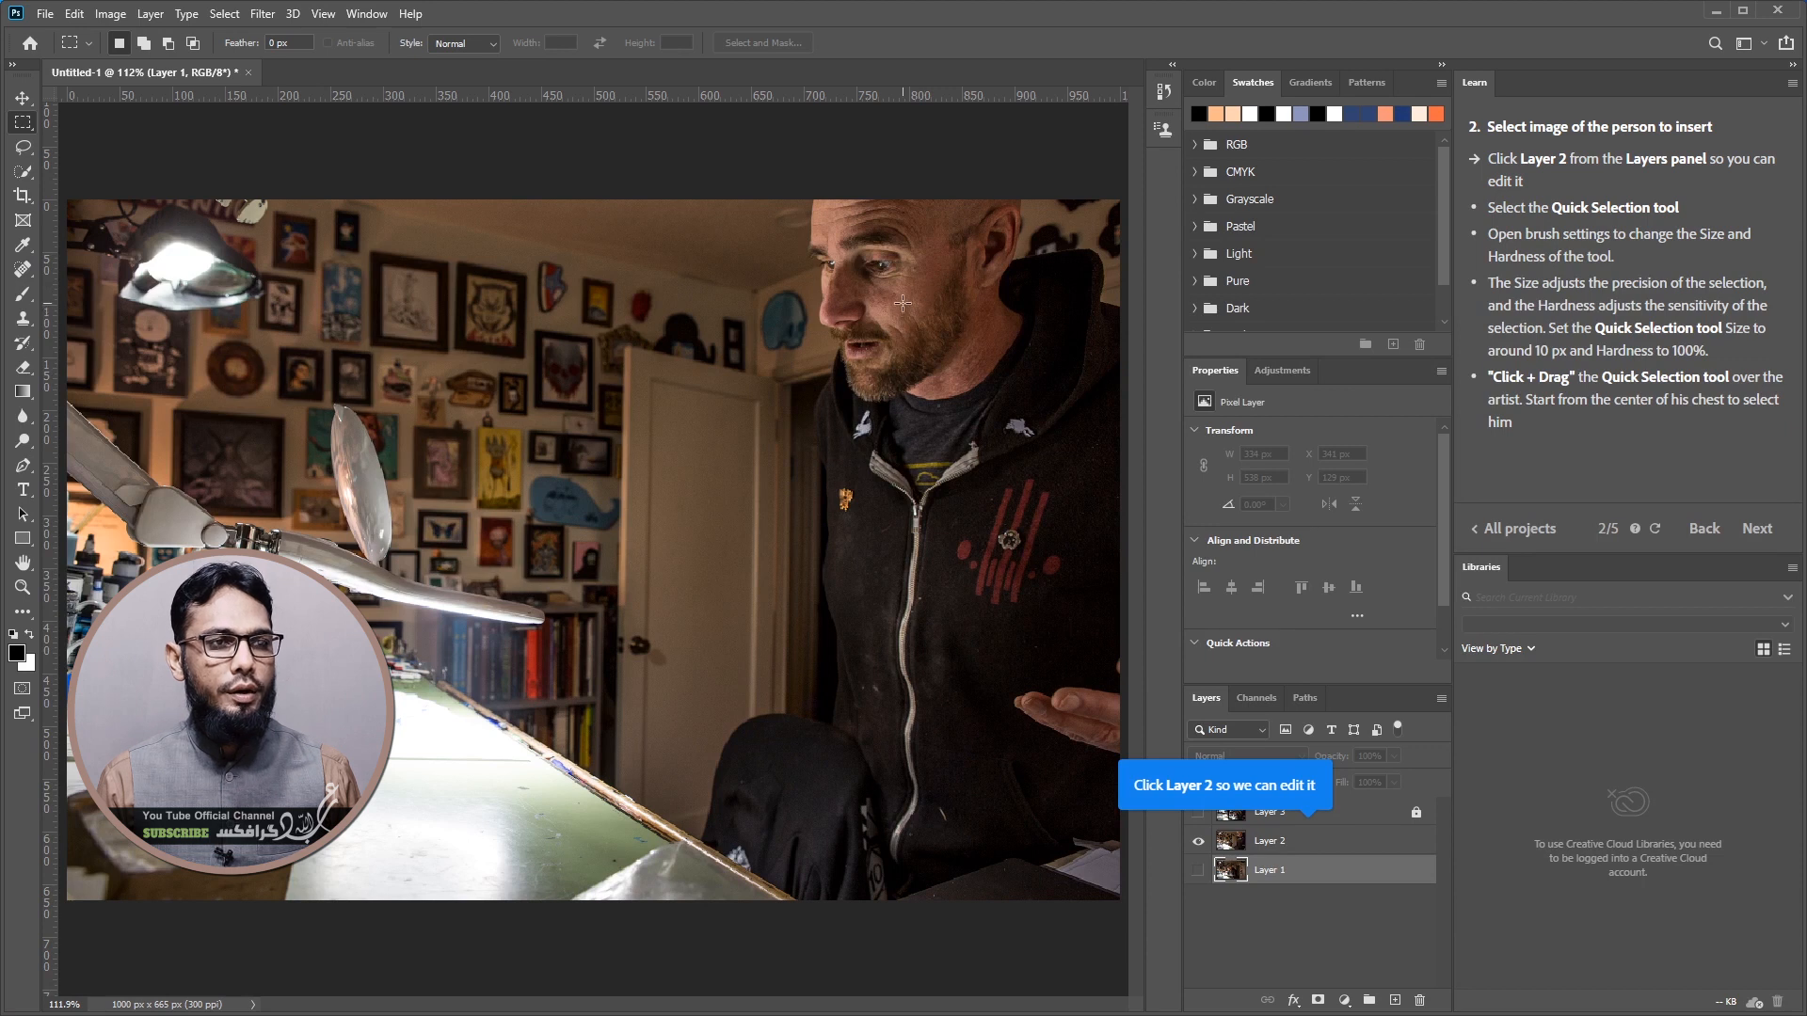
Make Layer 2 active and select the artist from head to torso with the Quick Selection tool
click(1327, 843)
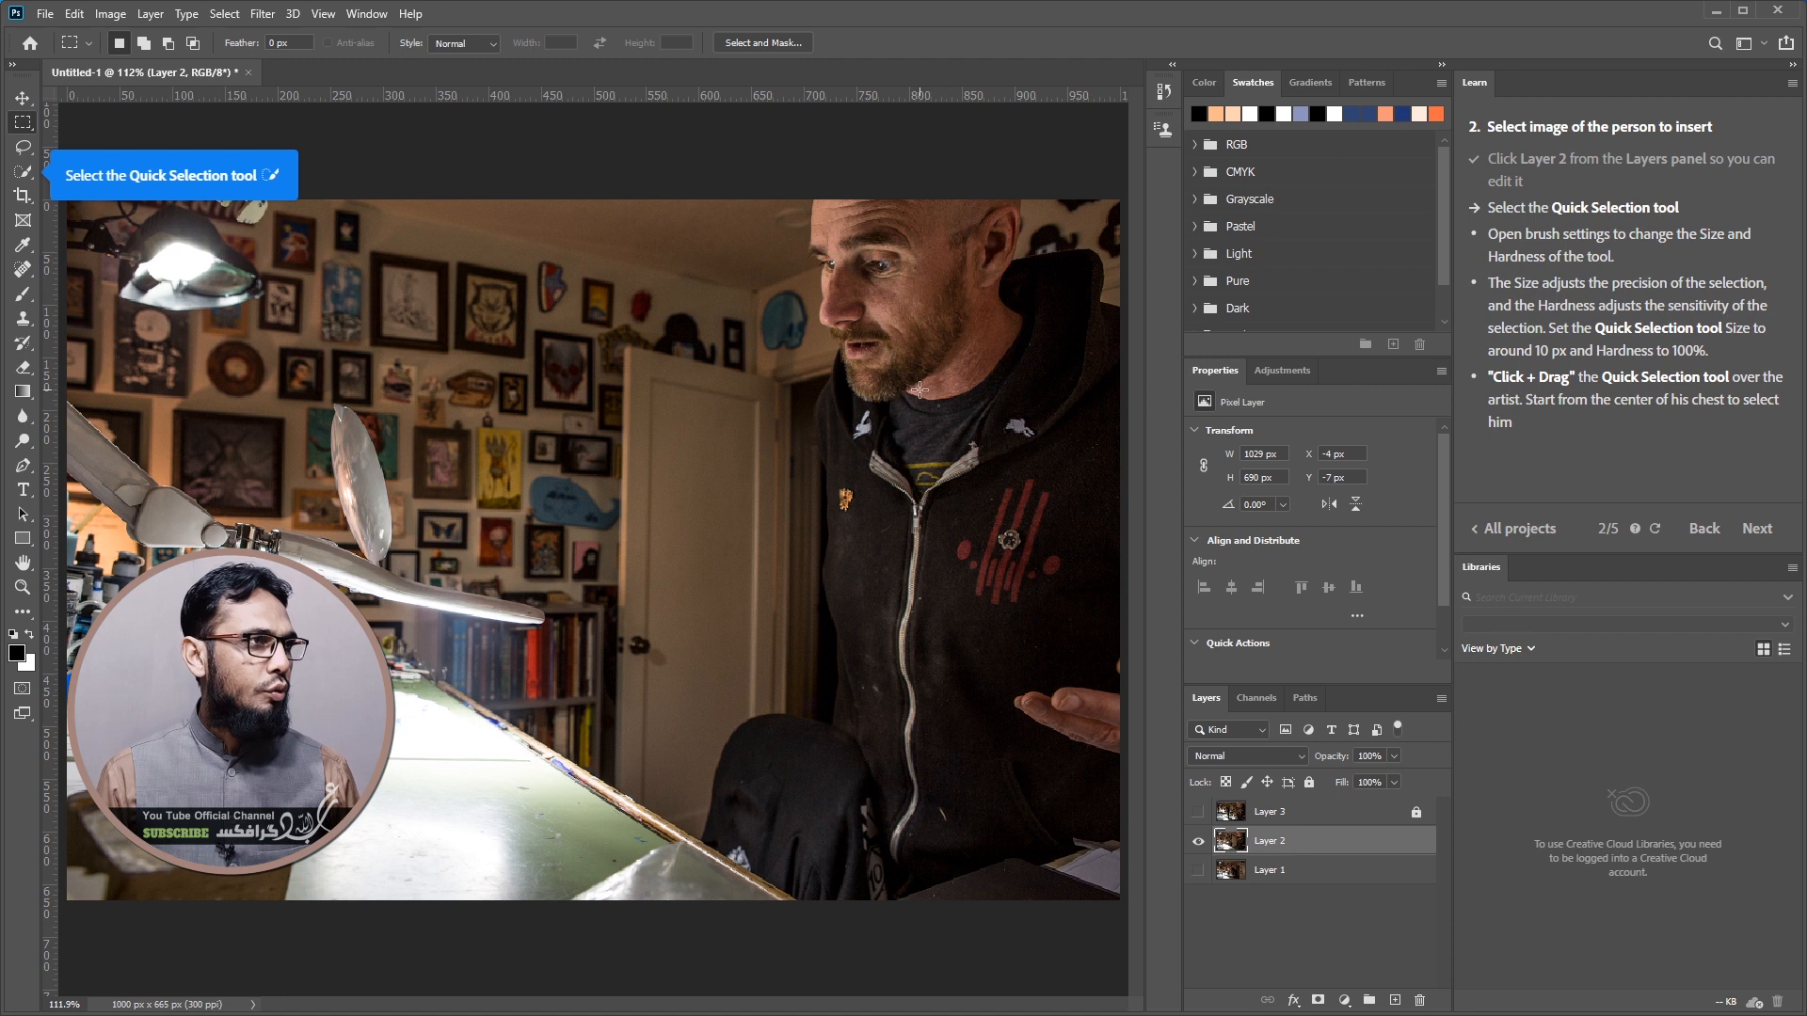
click(23, 172)
mouse_move(833, 212)
mouse_down()
mouse_move(890, 273)
mouse_move(930, 283)
mouse_move(953, 226)
mouse_move(966, 323)
mouse_move(999, 338)
mouse_move(1042, 296)
mouse_move(945, 527)
mouse_move(913, 534)
mouse_move(880, 497)
mouse_move(847, 394)
mouse_move(917, 746)
mouse_up()
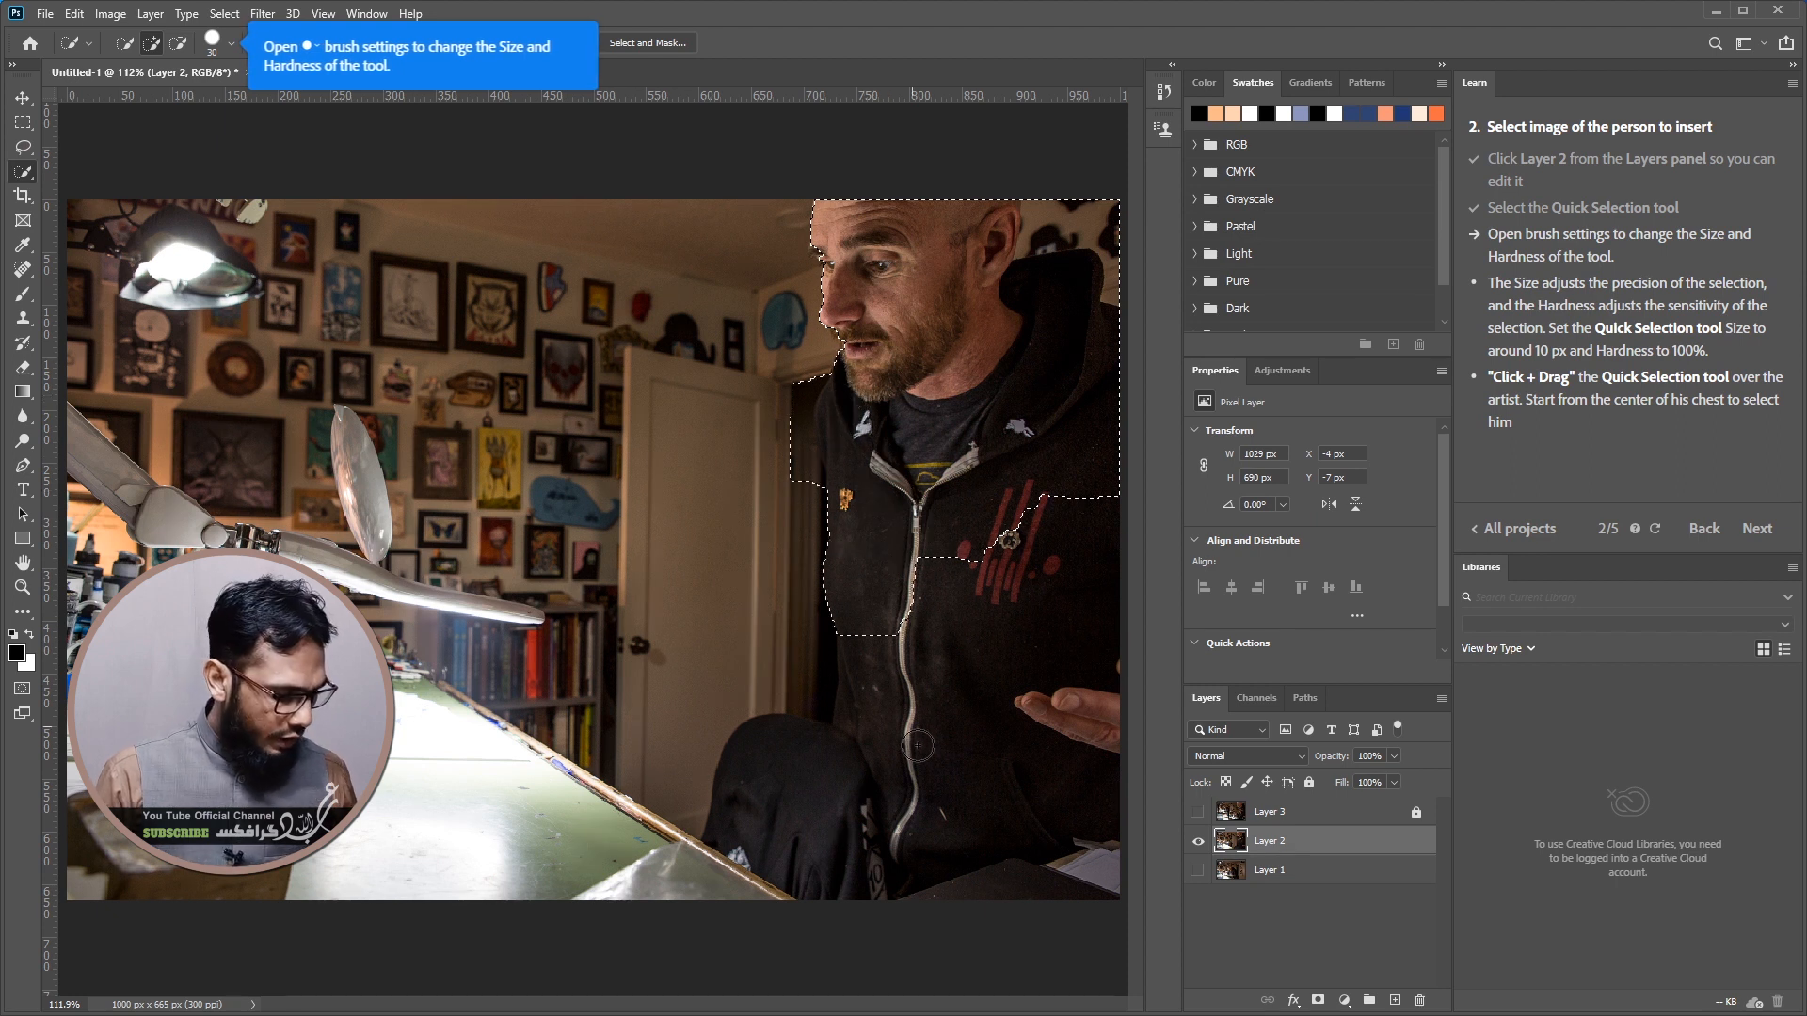
click(918, 746)
Reduce the Quick Selection brush to 9 px and subtract the background around the artist's head and body from the selection
key(bracketleft)
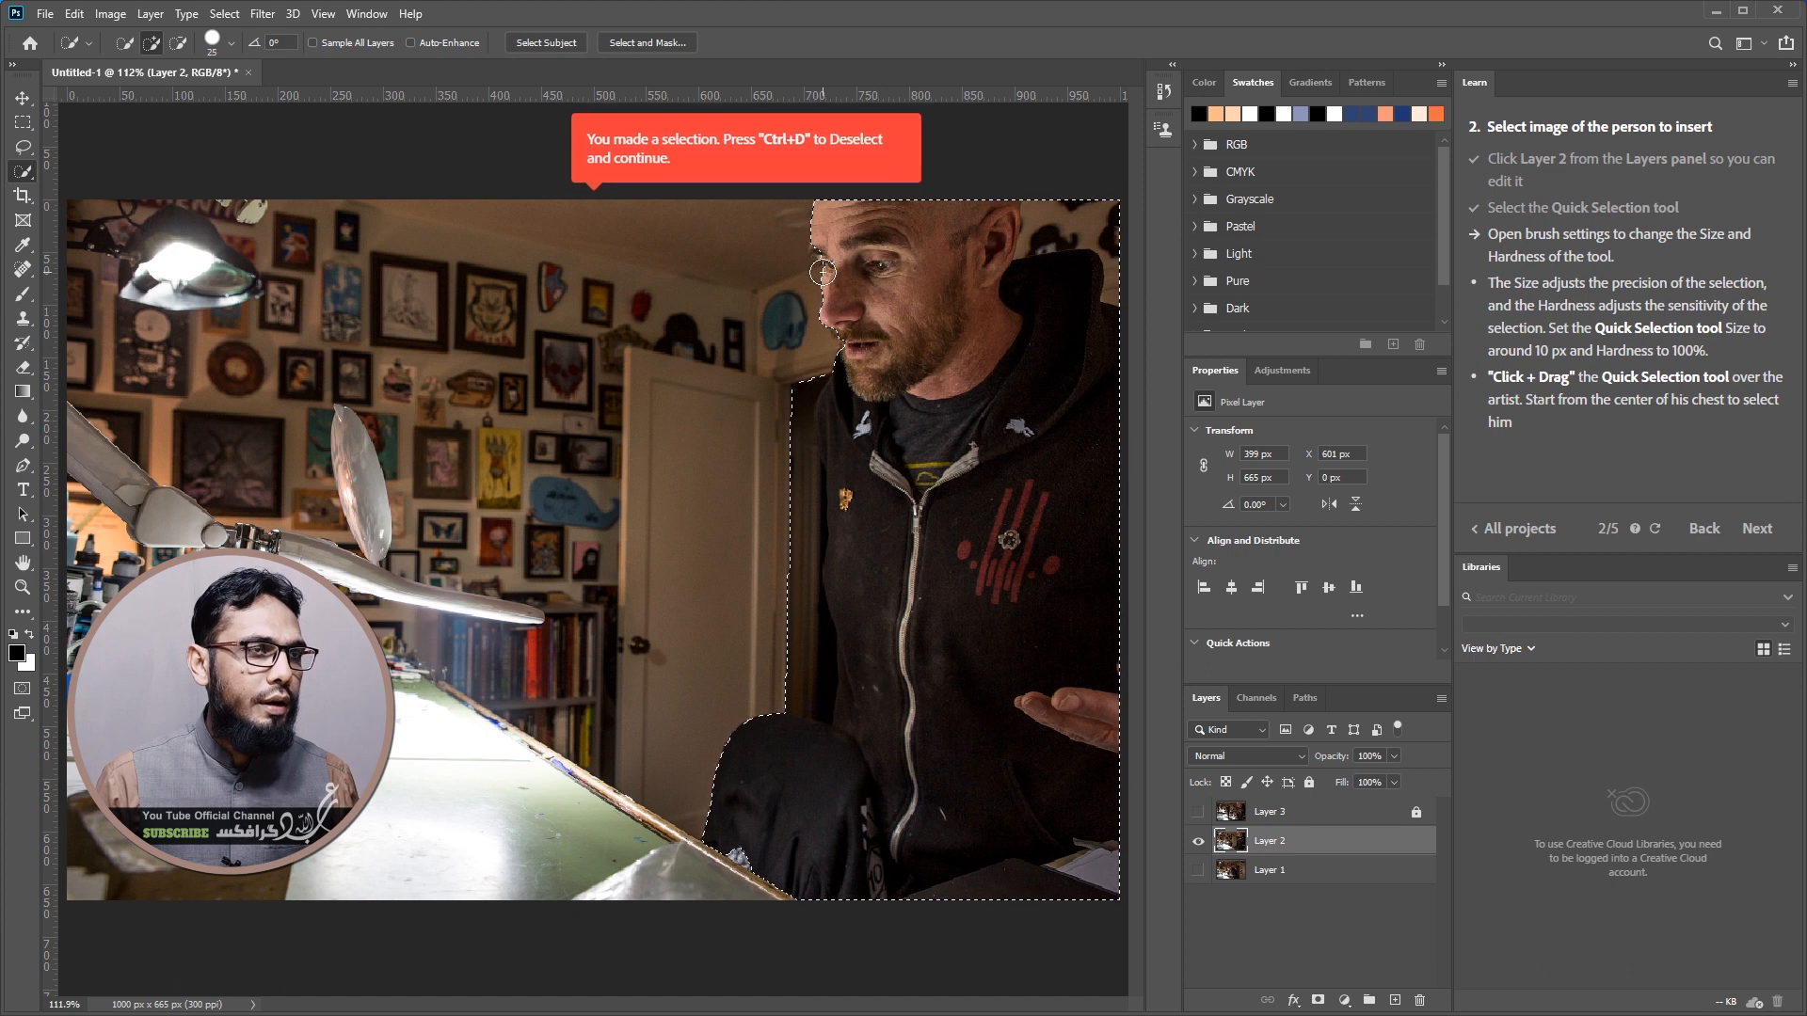
key(ctrl+d)
key(bracketleft)
key(bracketleft)
key(bracketleft)
key(bracketleft)
key(ctrl+z)
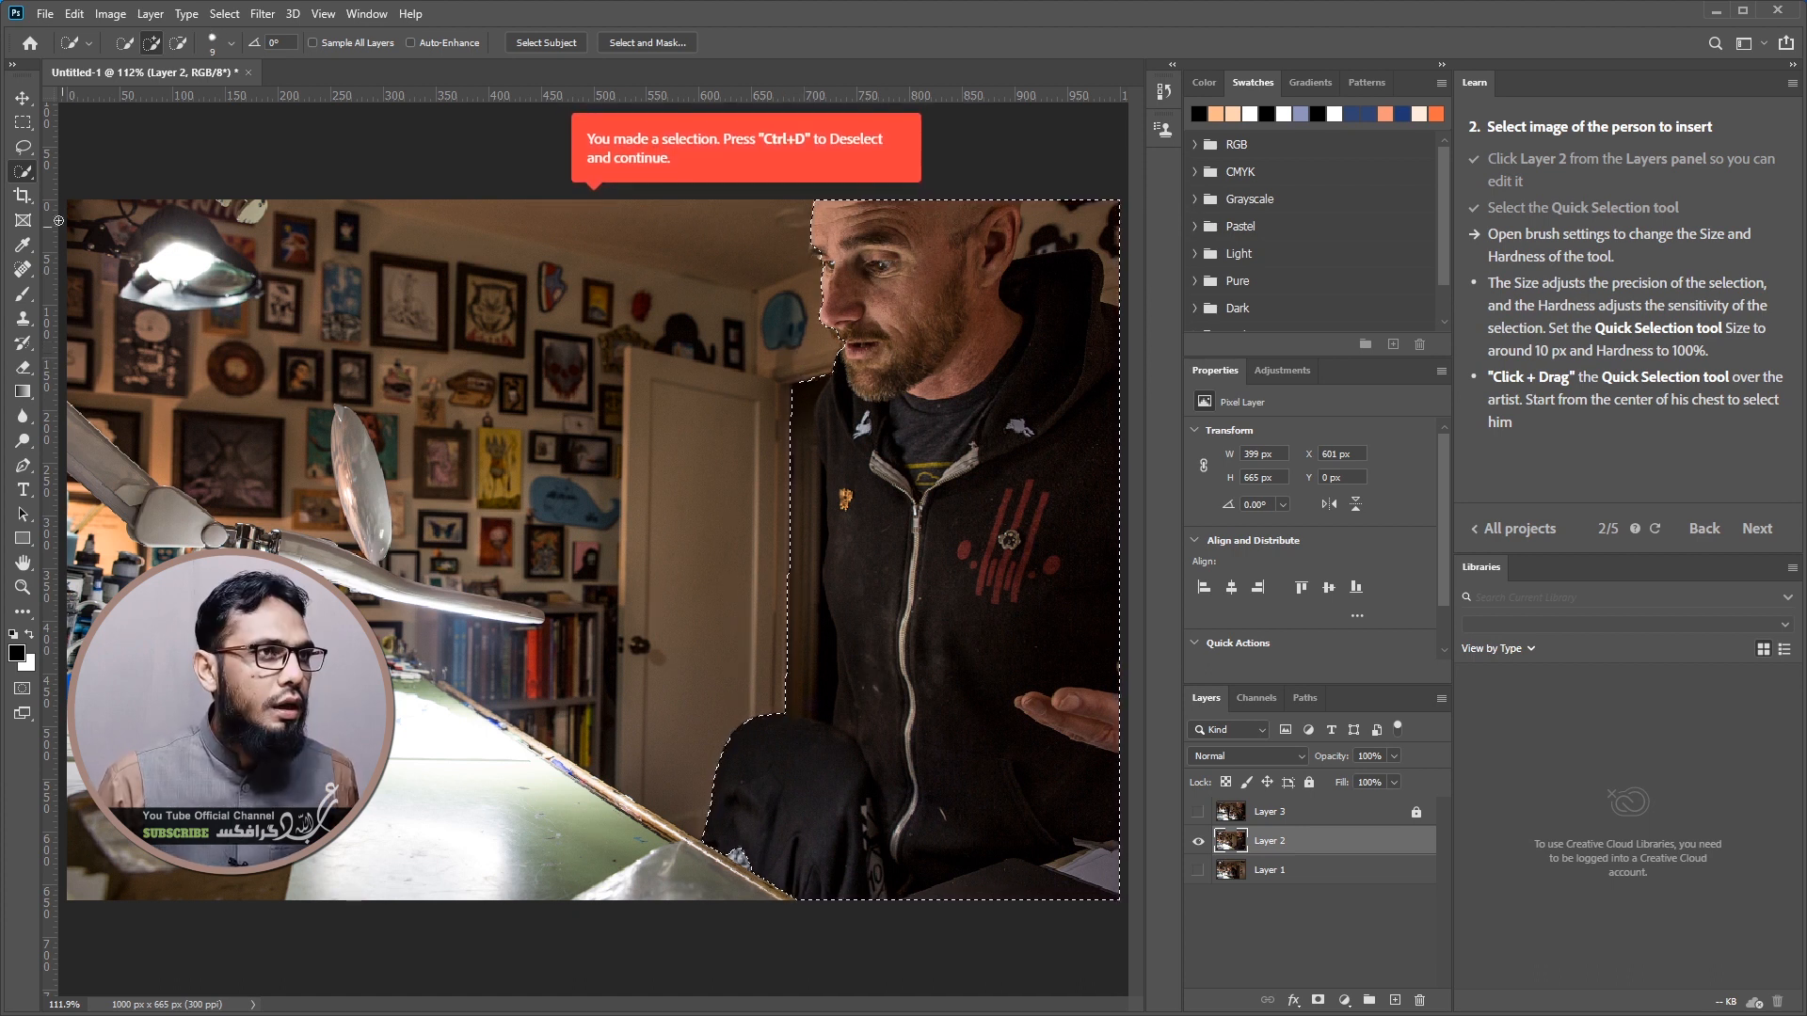
key(alt)
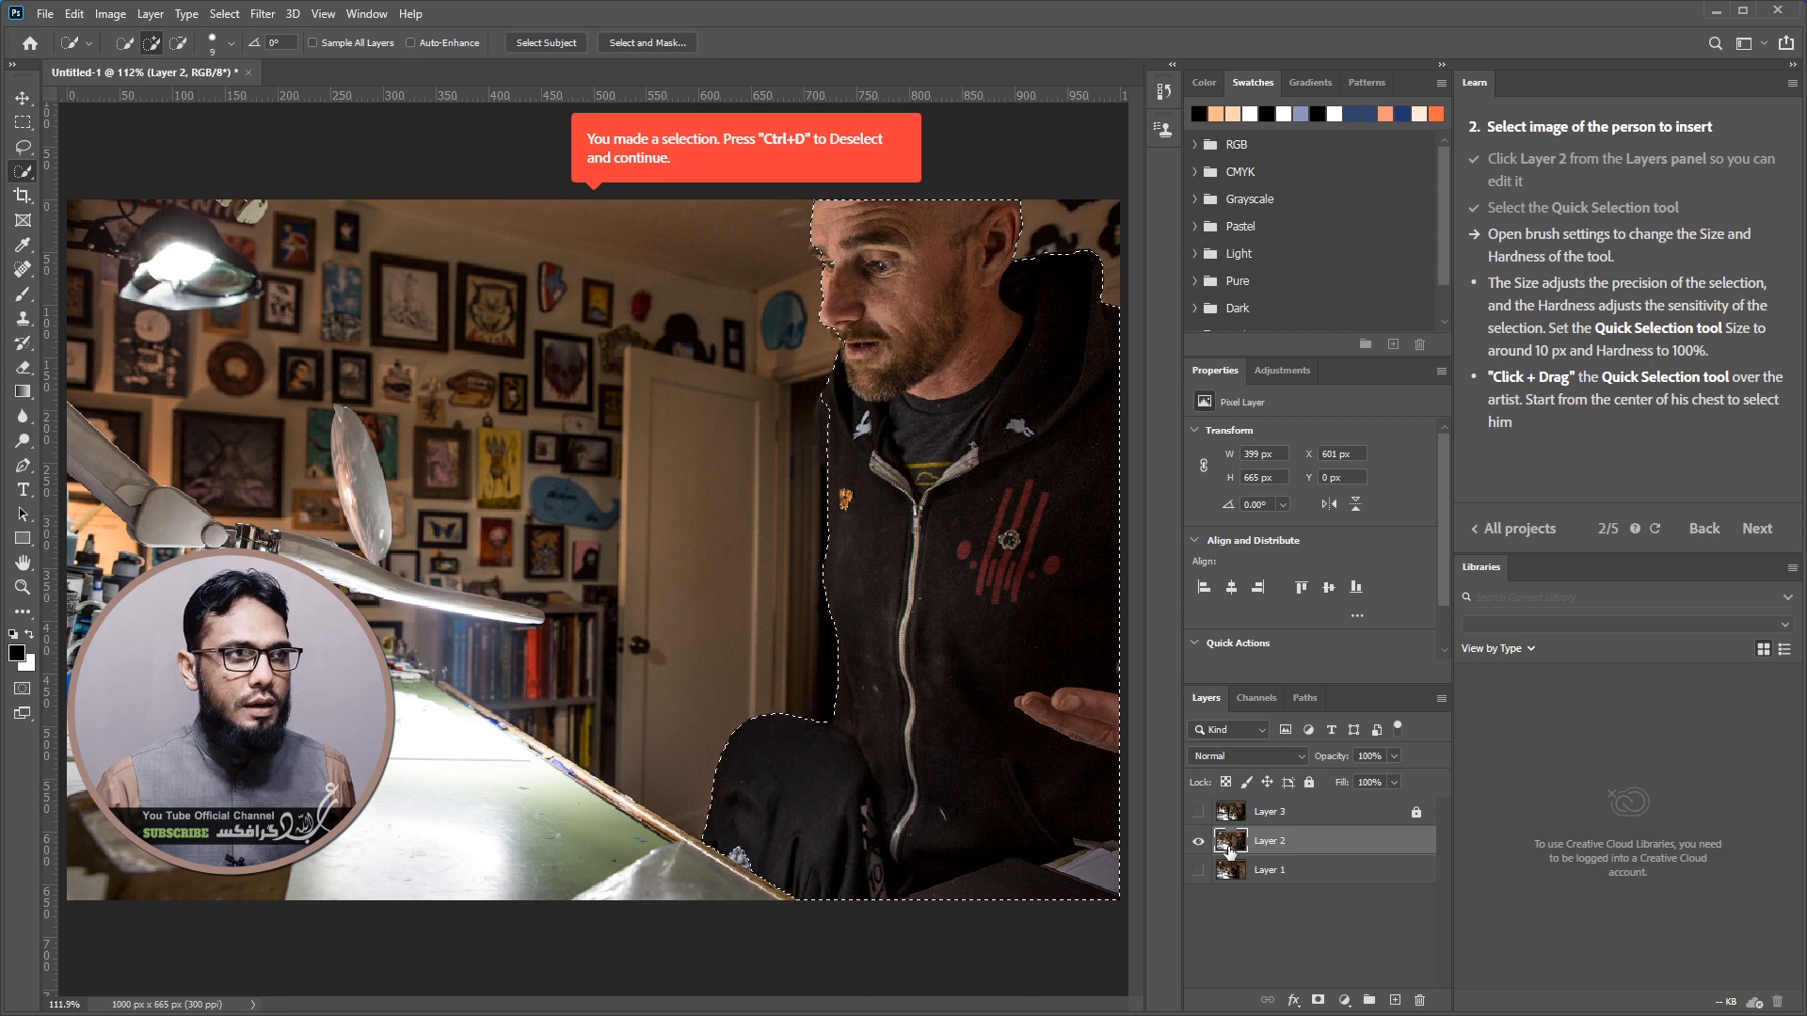
Add a layer mask to Layer 2 from the artist's selection and switch on the visibility of Layer 1
click(1319, 1000)
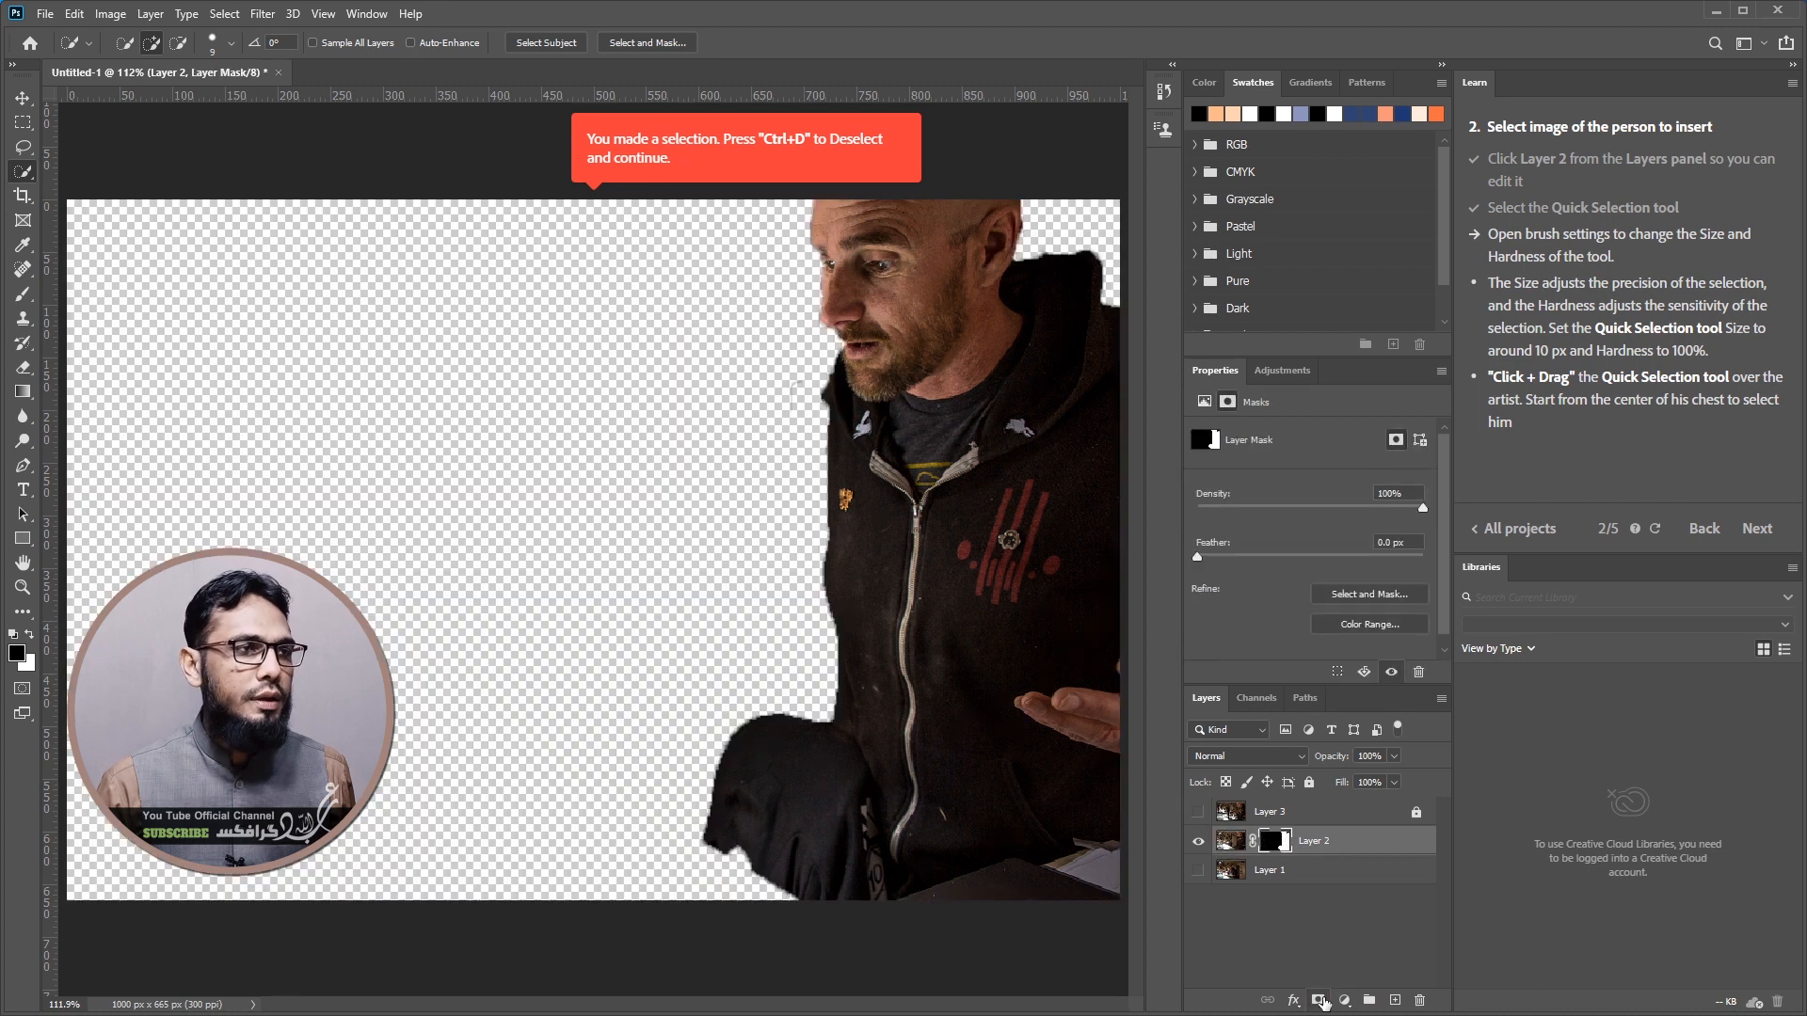
click(1198, 873)
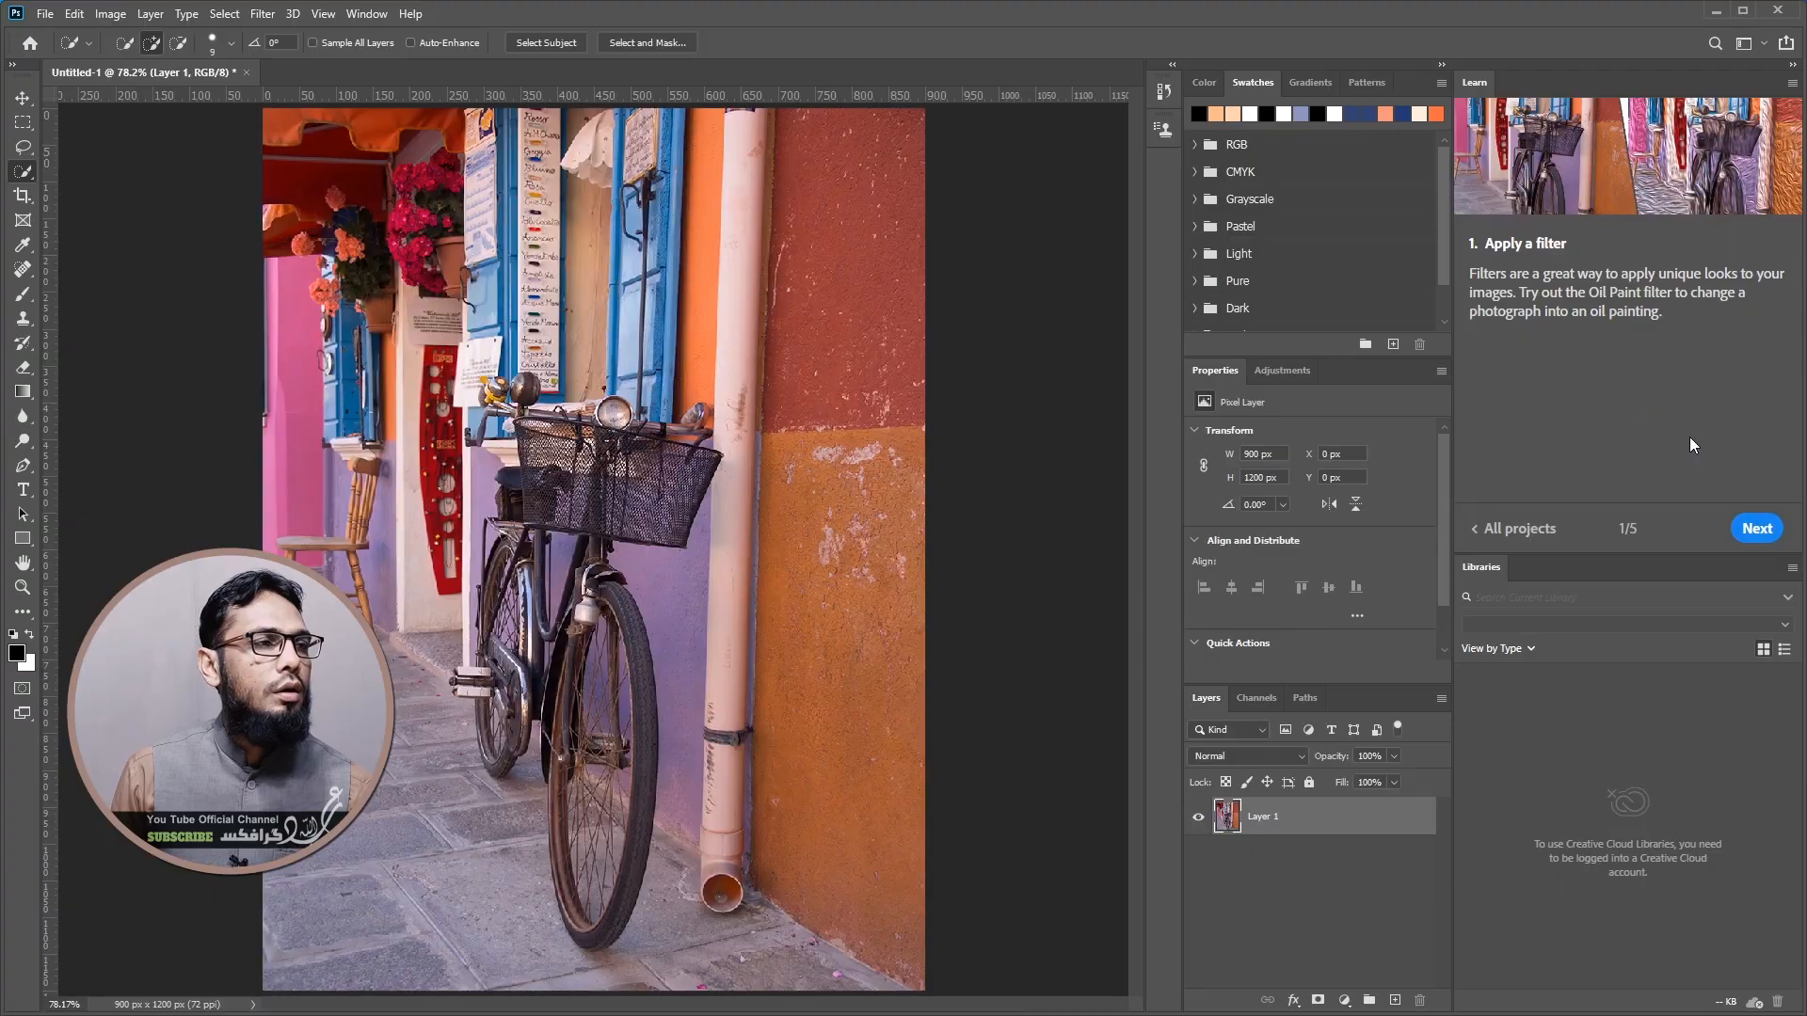
Advance the filter tutorial to its second step and convert the bicycle photo's Layer 1 to a smart object
click(1758, 530)
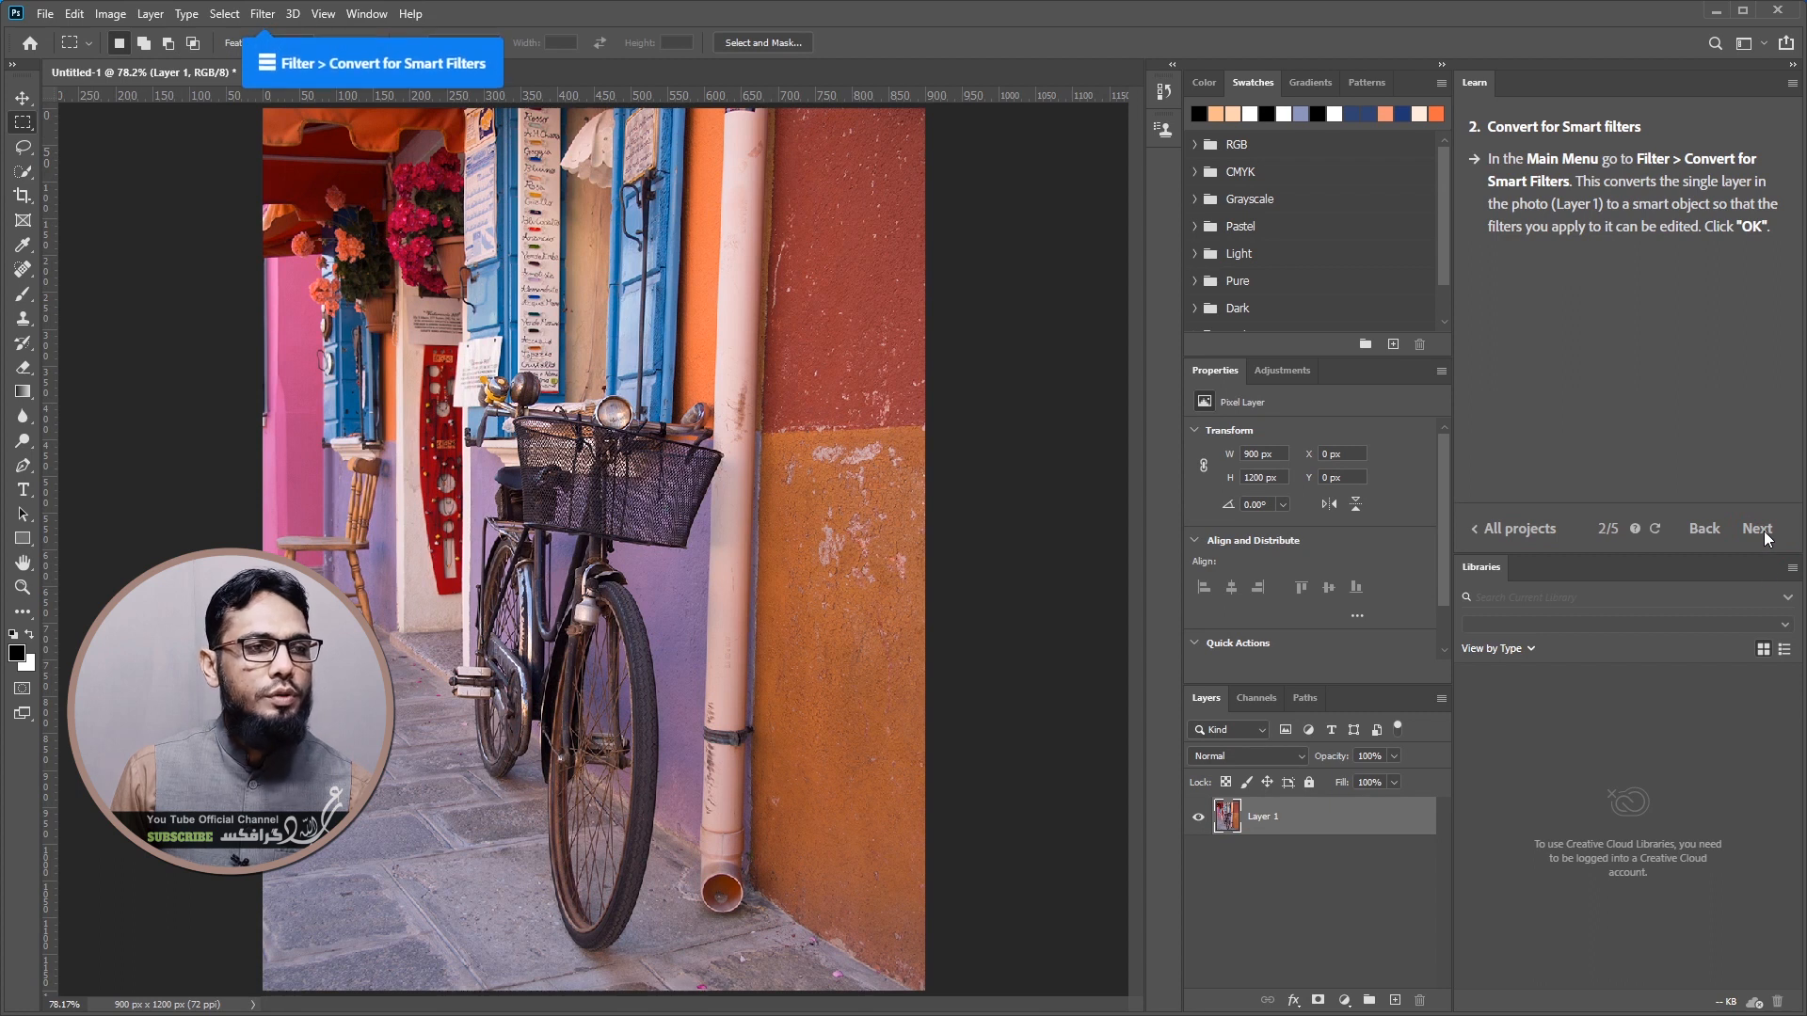
right_click(1406, 829)
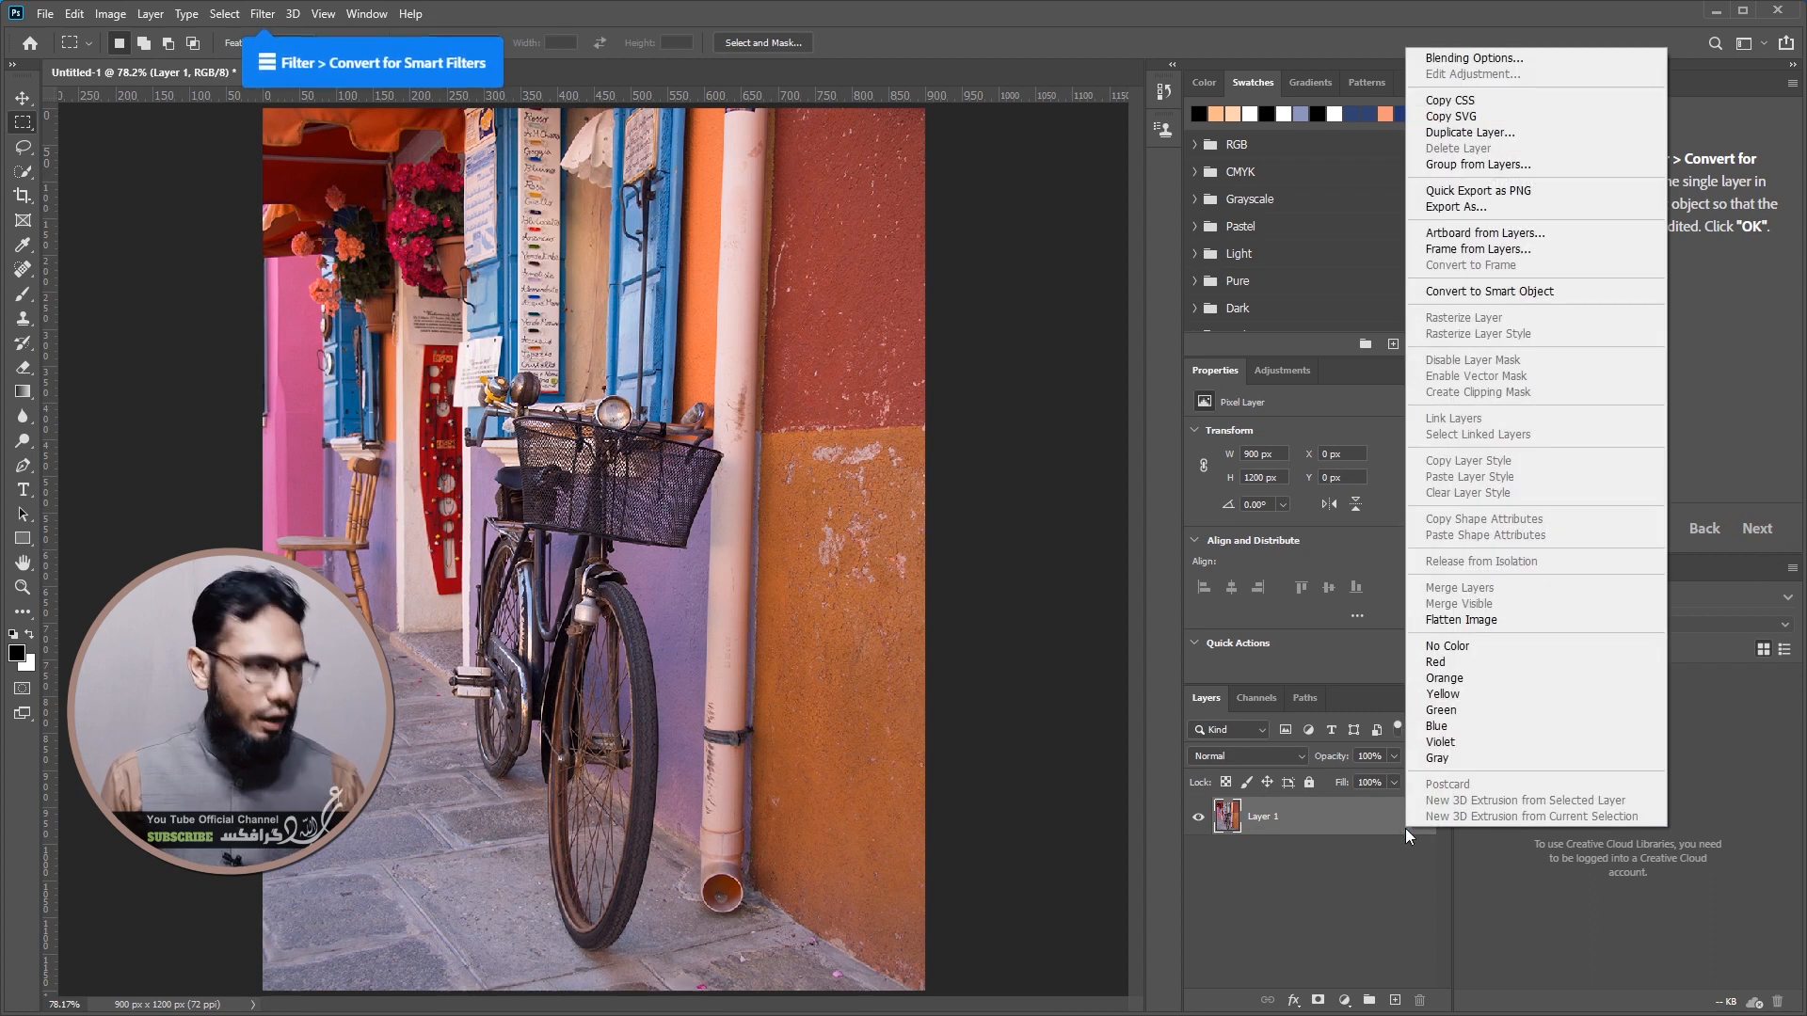
click(1489, 292)
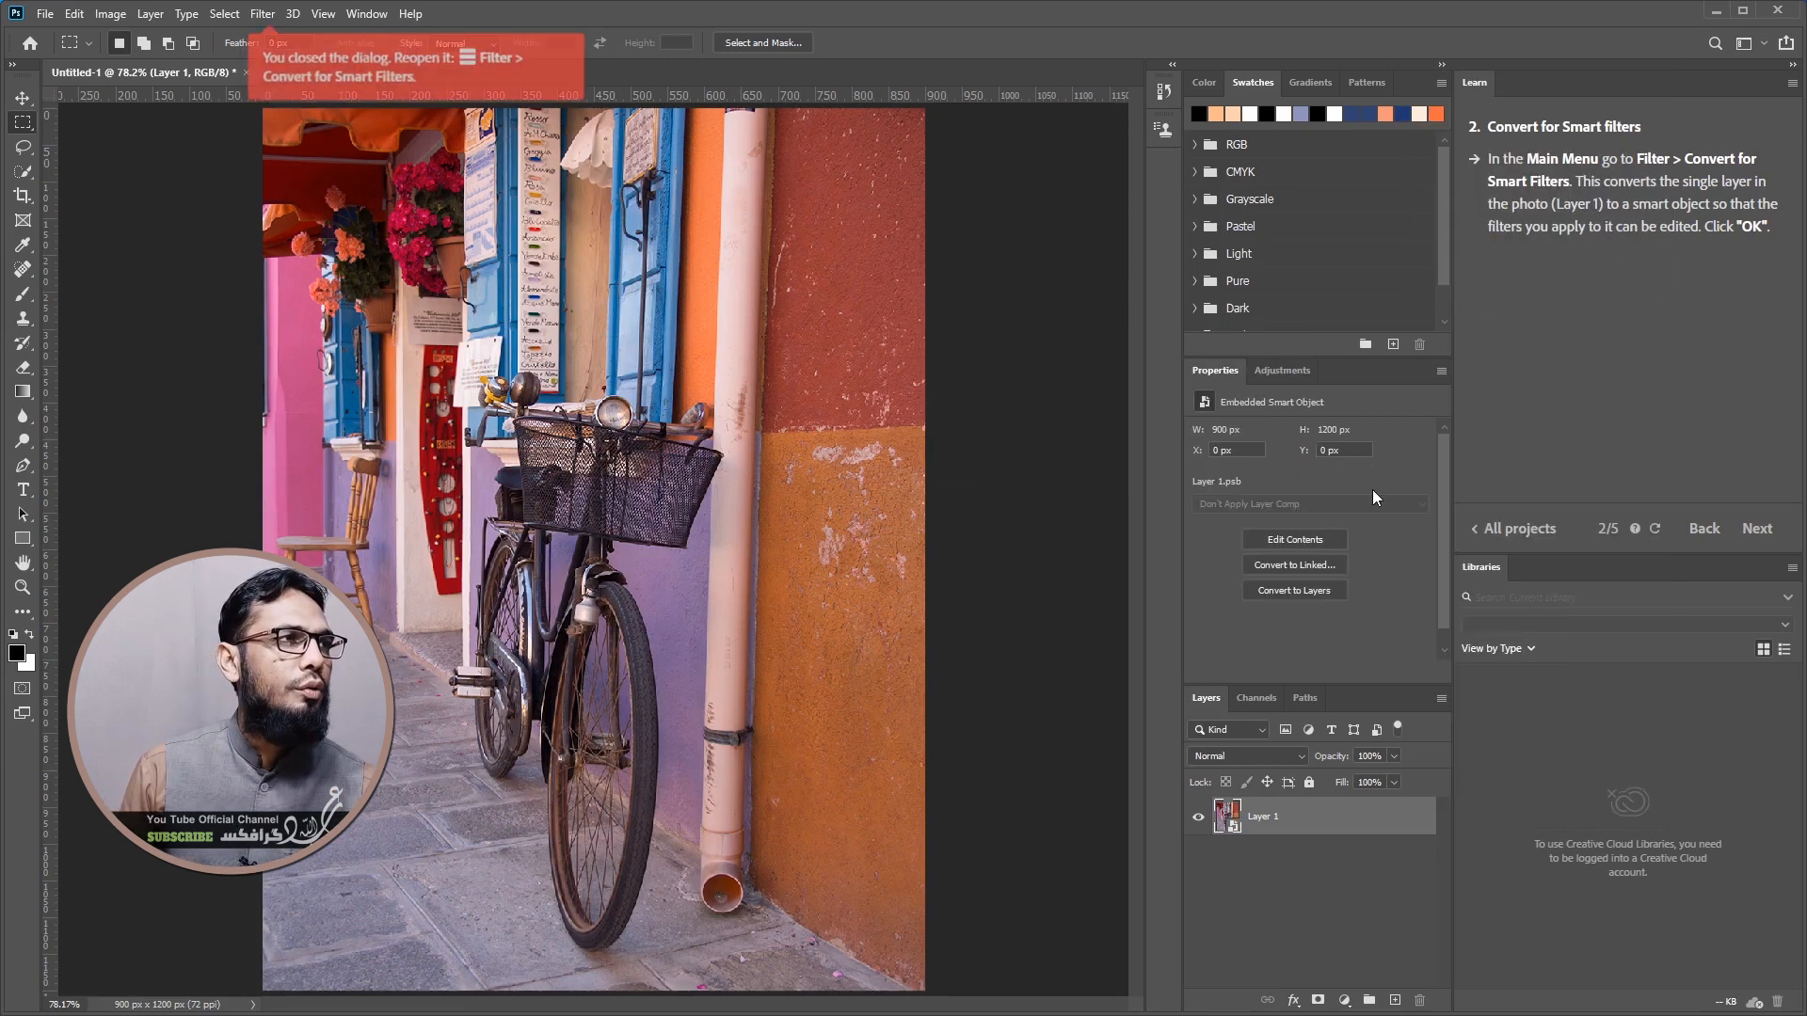
Open the Filter Gallery for the bicycle photo and preview the Cutout, Fresco, Film Grain and Paint Daubs artistic filters
click(262, 14)
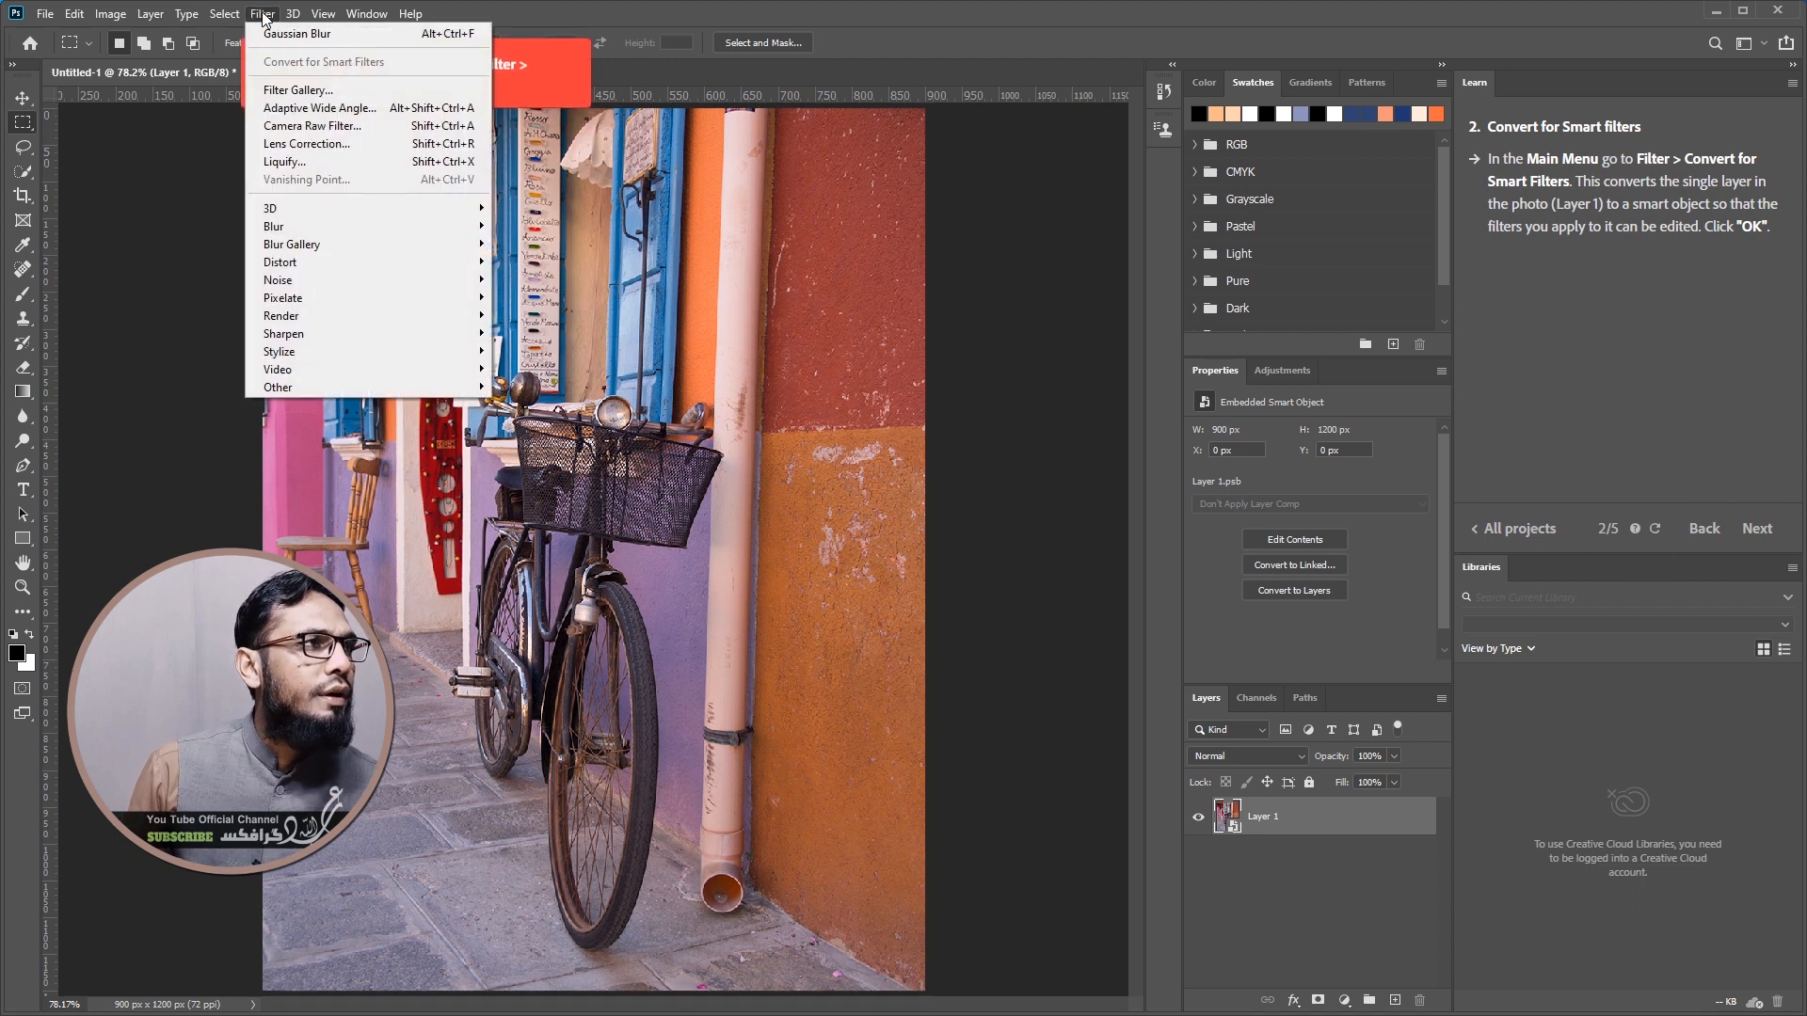
click(295, 91)
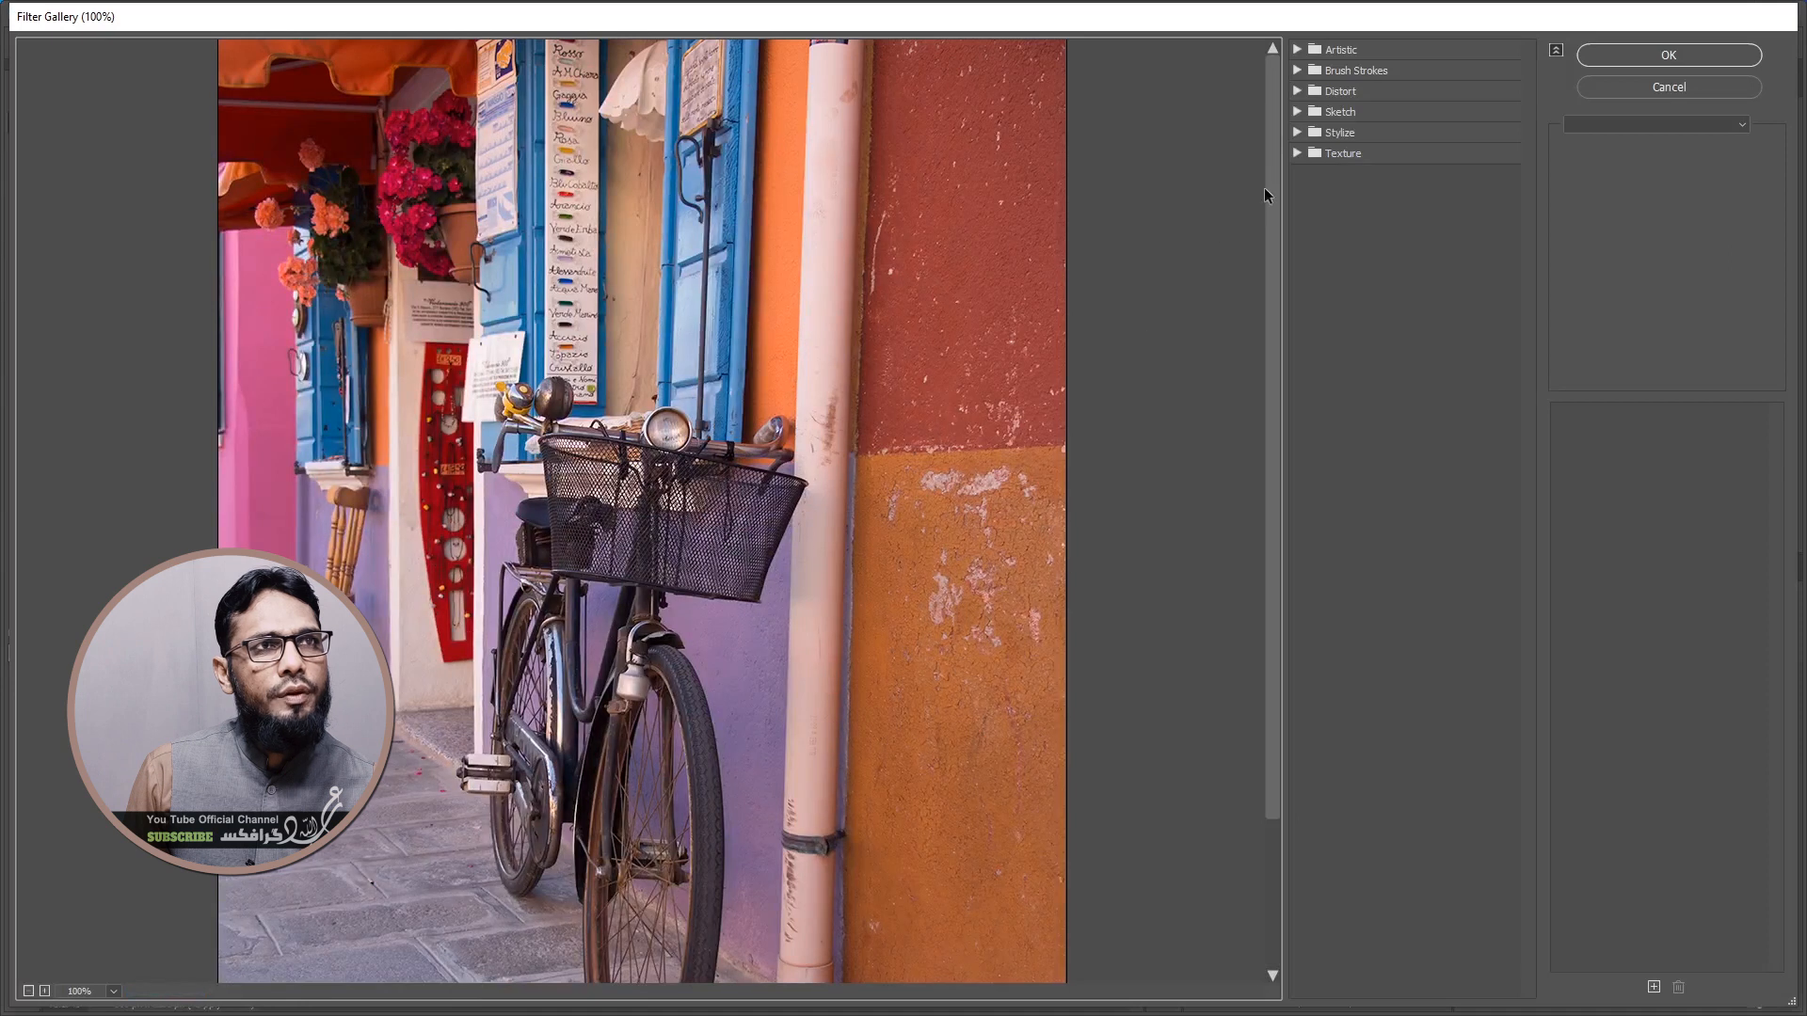
click(1297, 50)
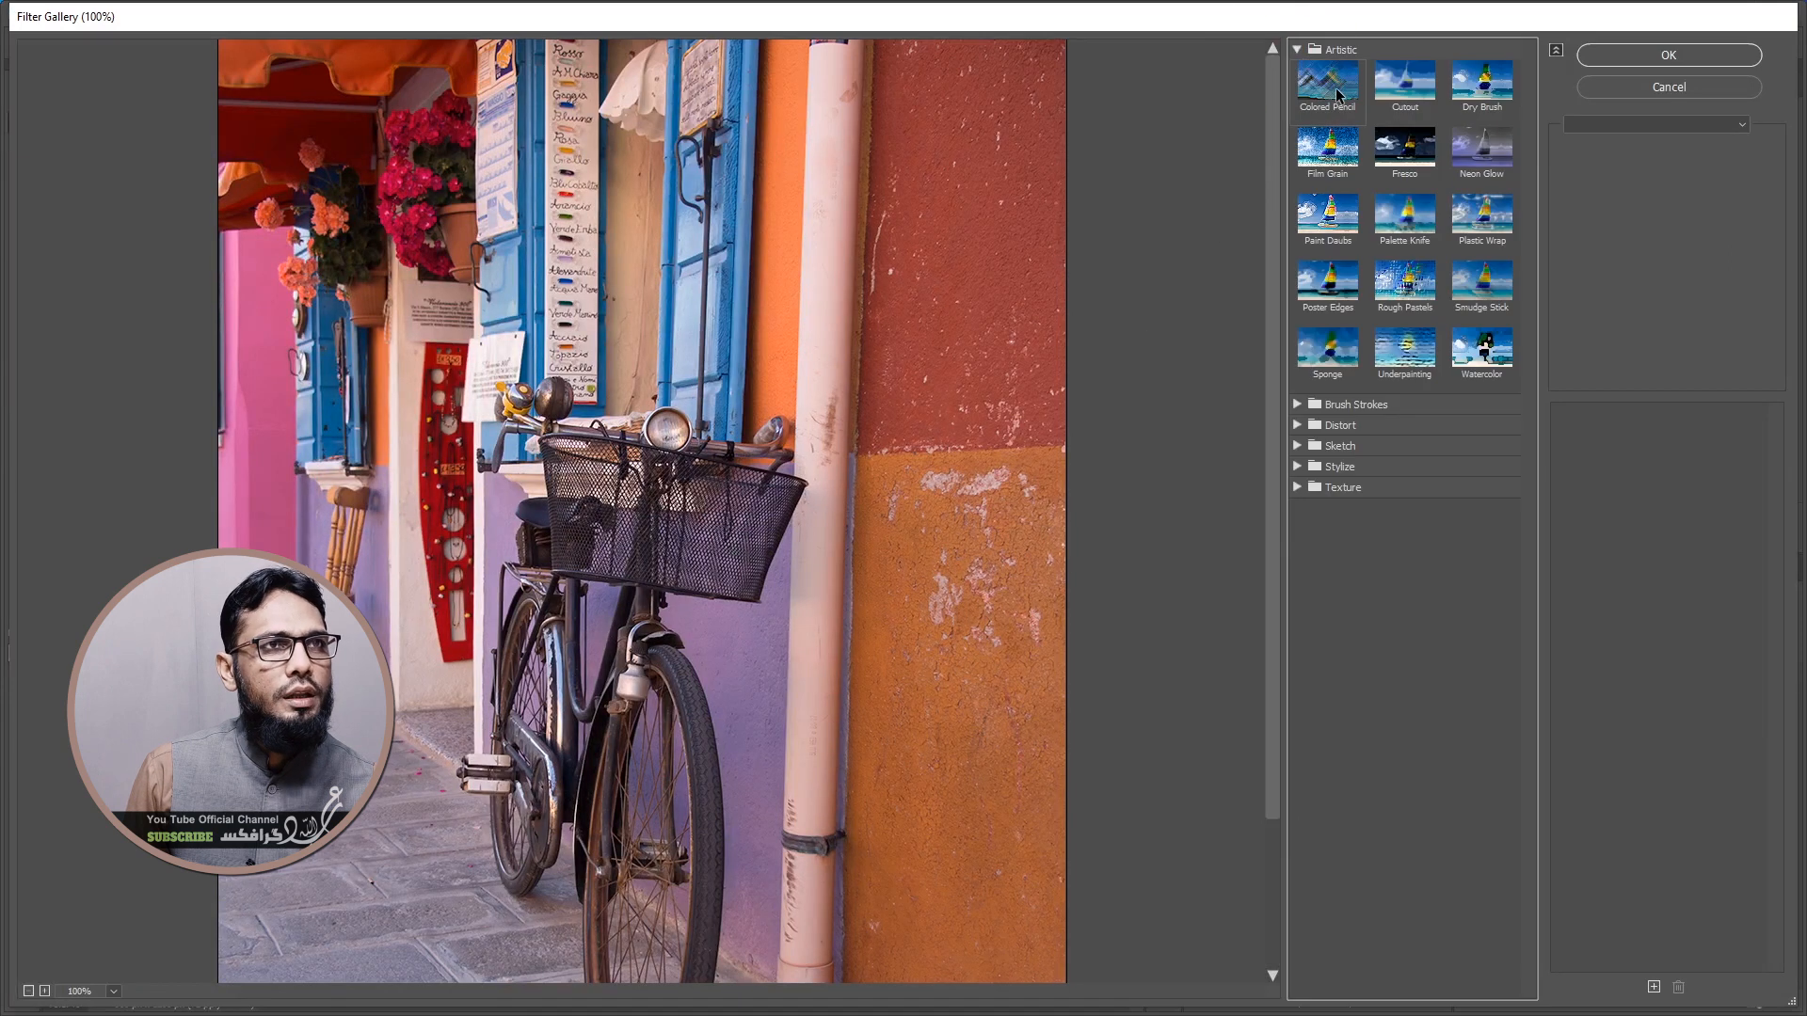
click(1405, 111)
click(1414, 167)
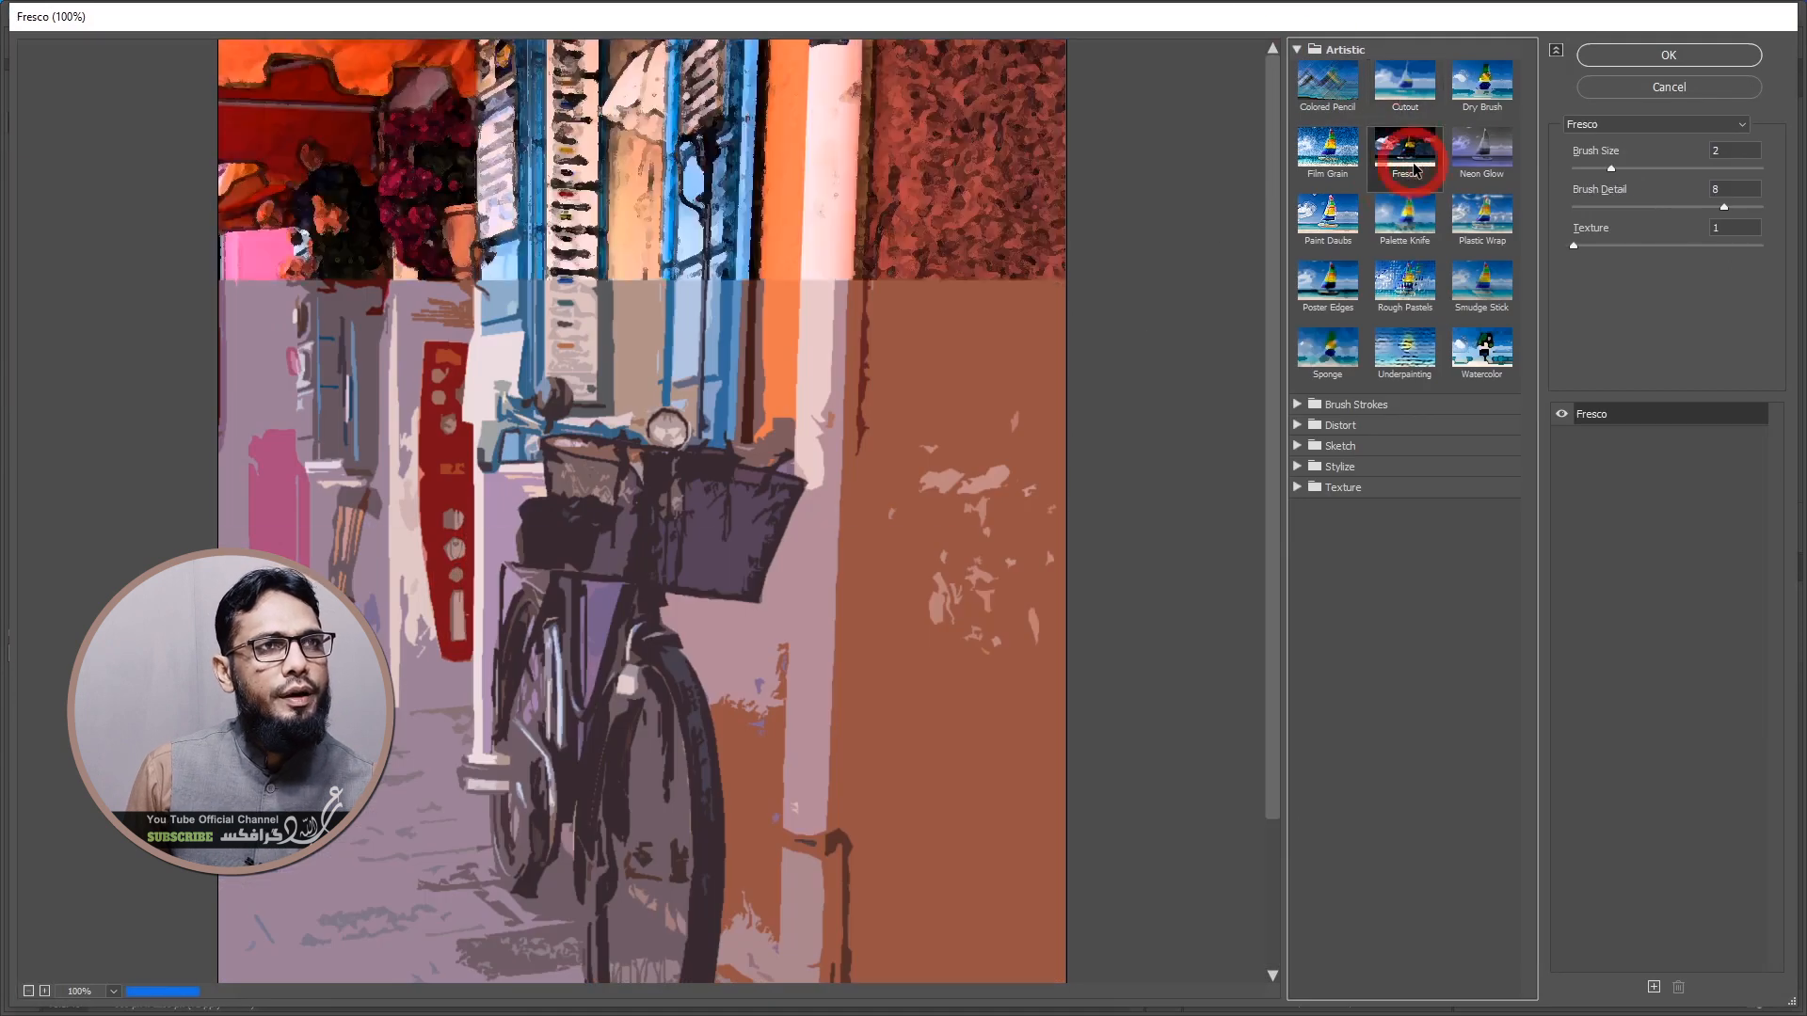
click(1344, 153)
click(1335, 206)
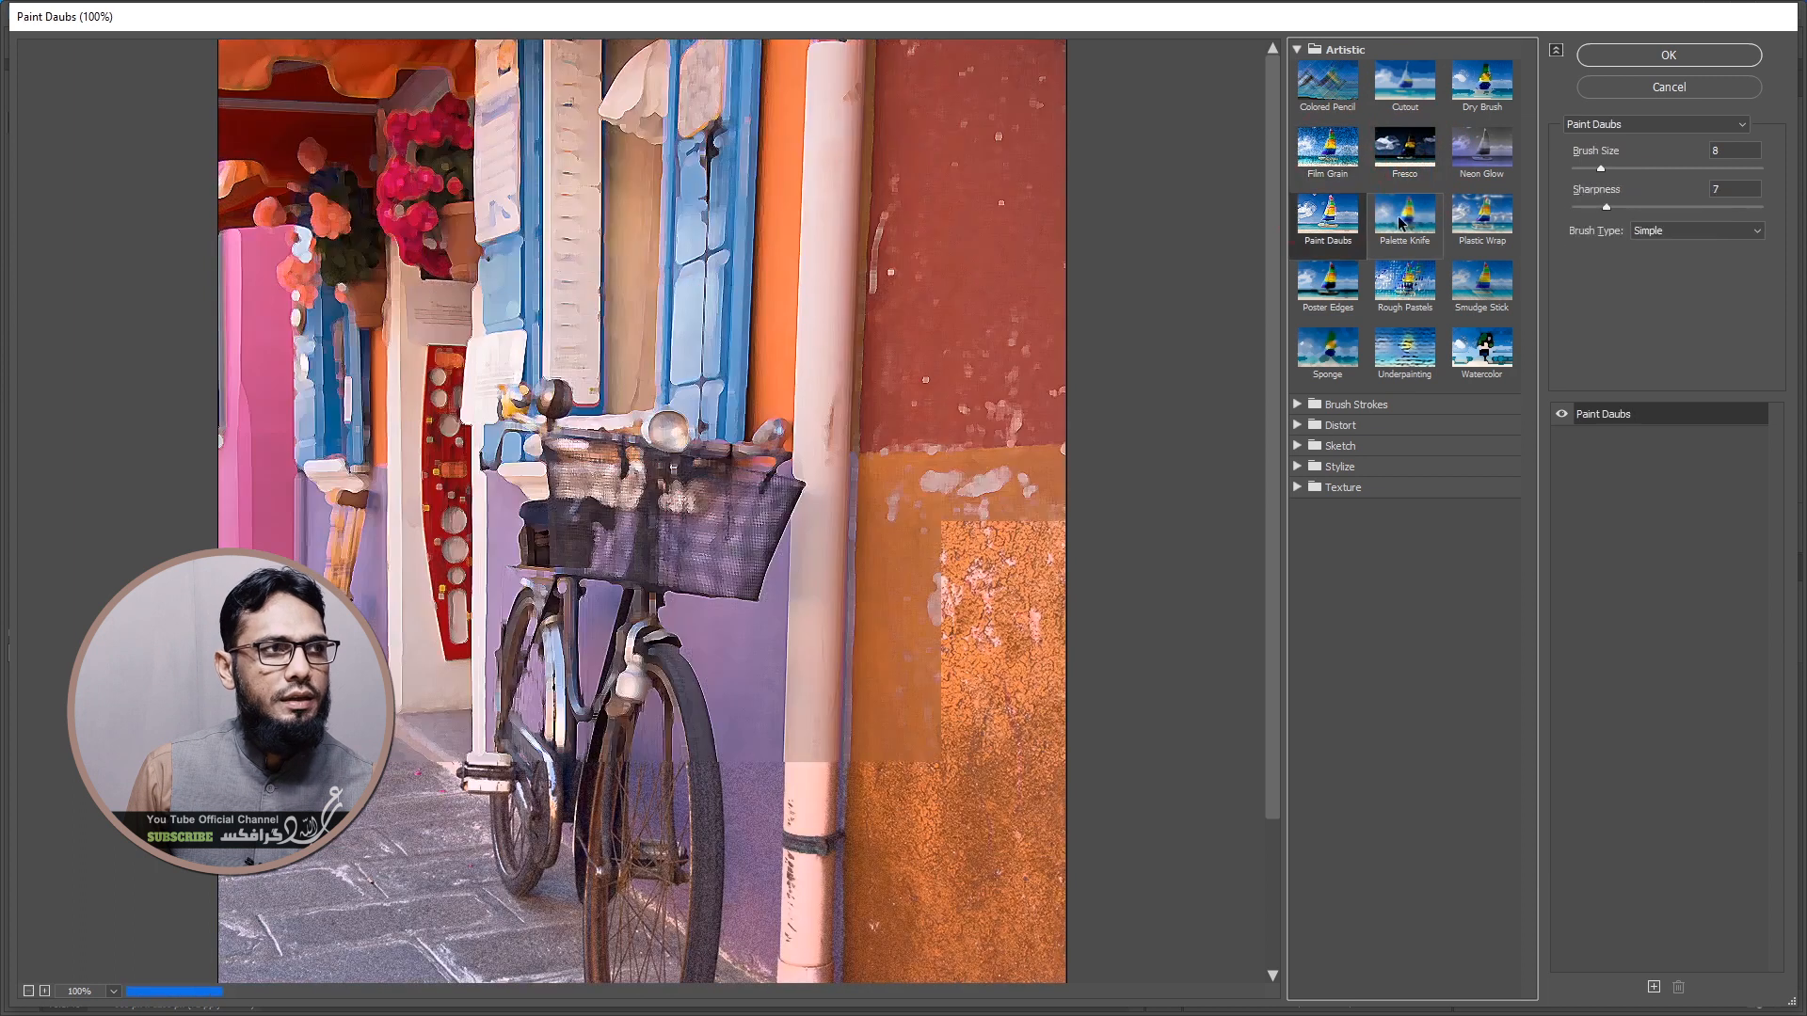
Preview the Palette Knife, Plastic Wrap, Rough Pastels, Poster Edges, Sponge, Underpainting and Watercolor filters on the photo
click(1404, 213)
click(1477, 213)
click(1391, 305)
click(1328, 282)
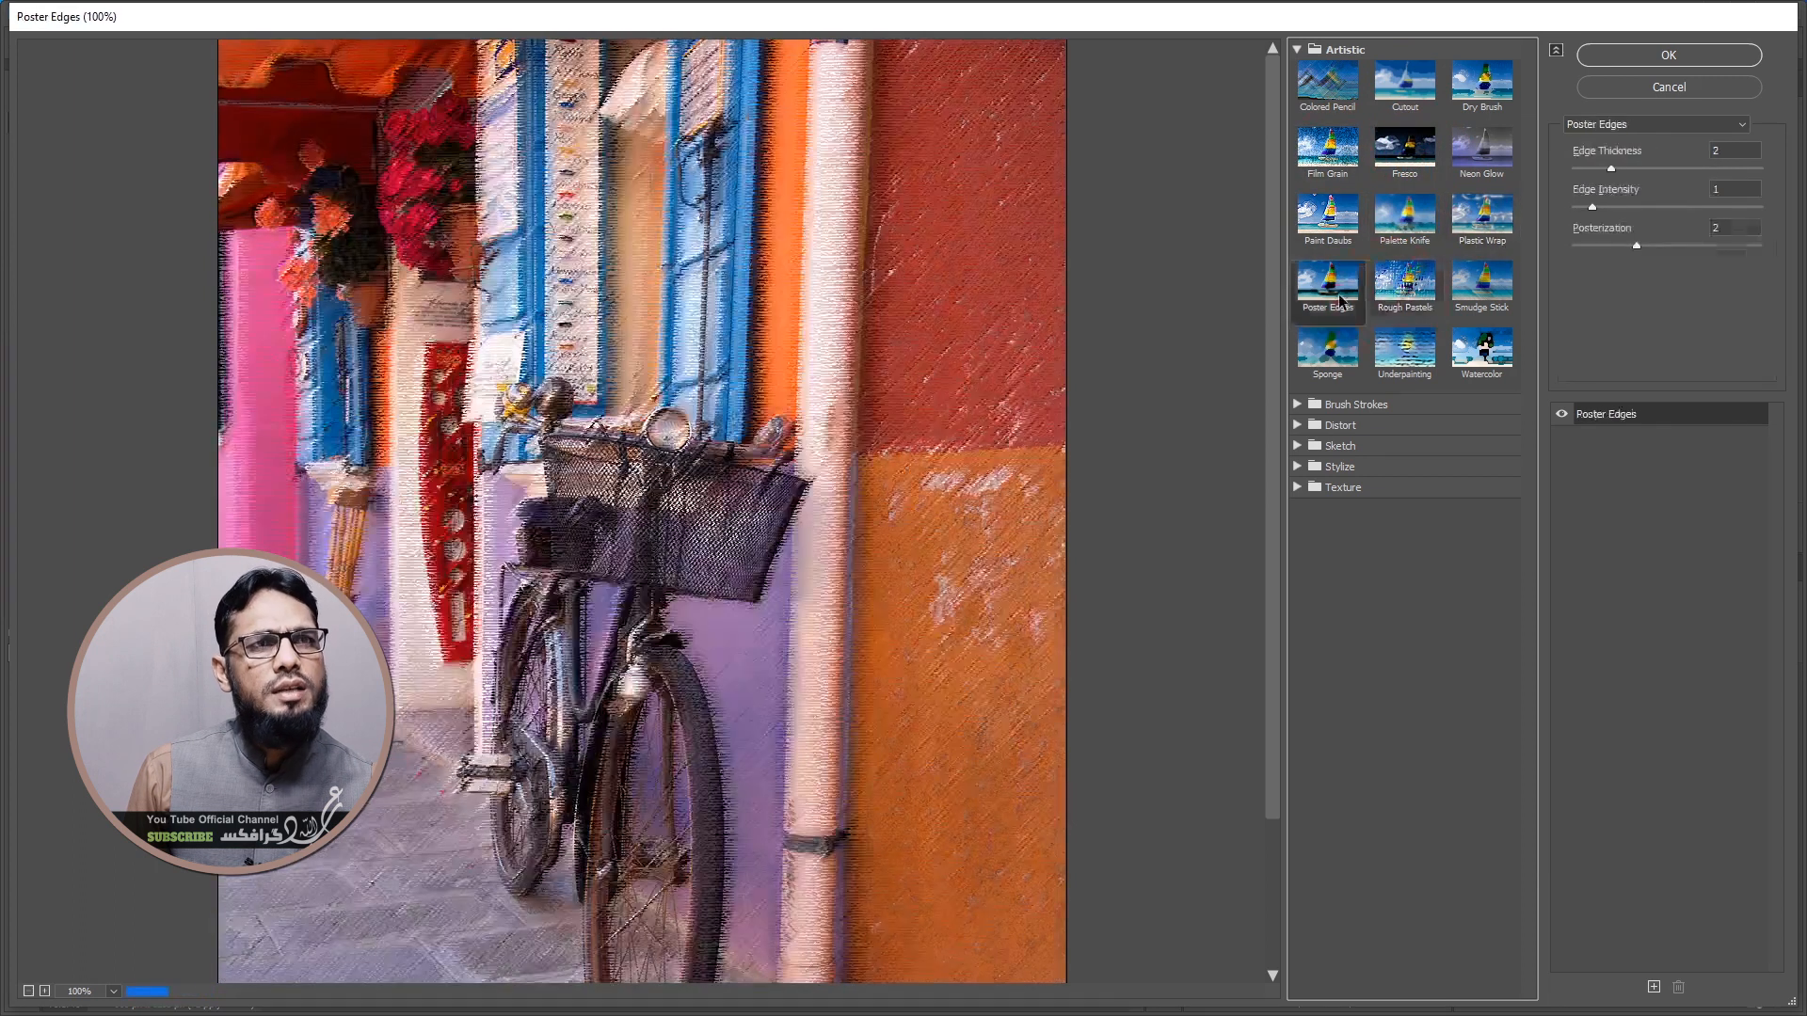
click(1328, 353)
click(1402, 374)
click(1482, 353)
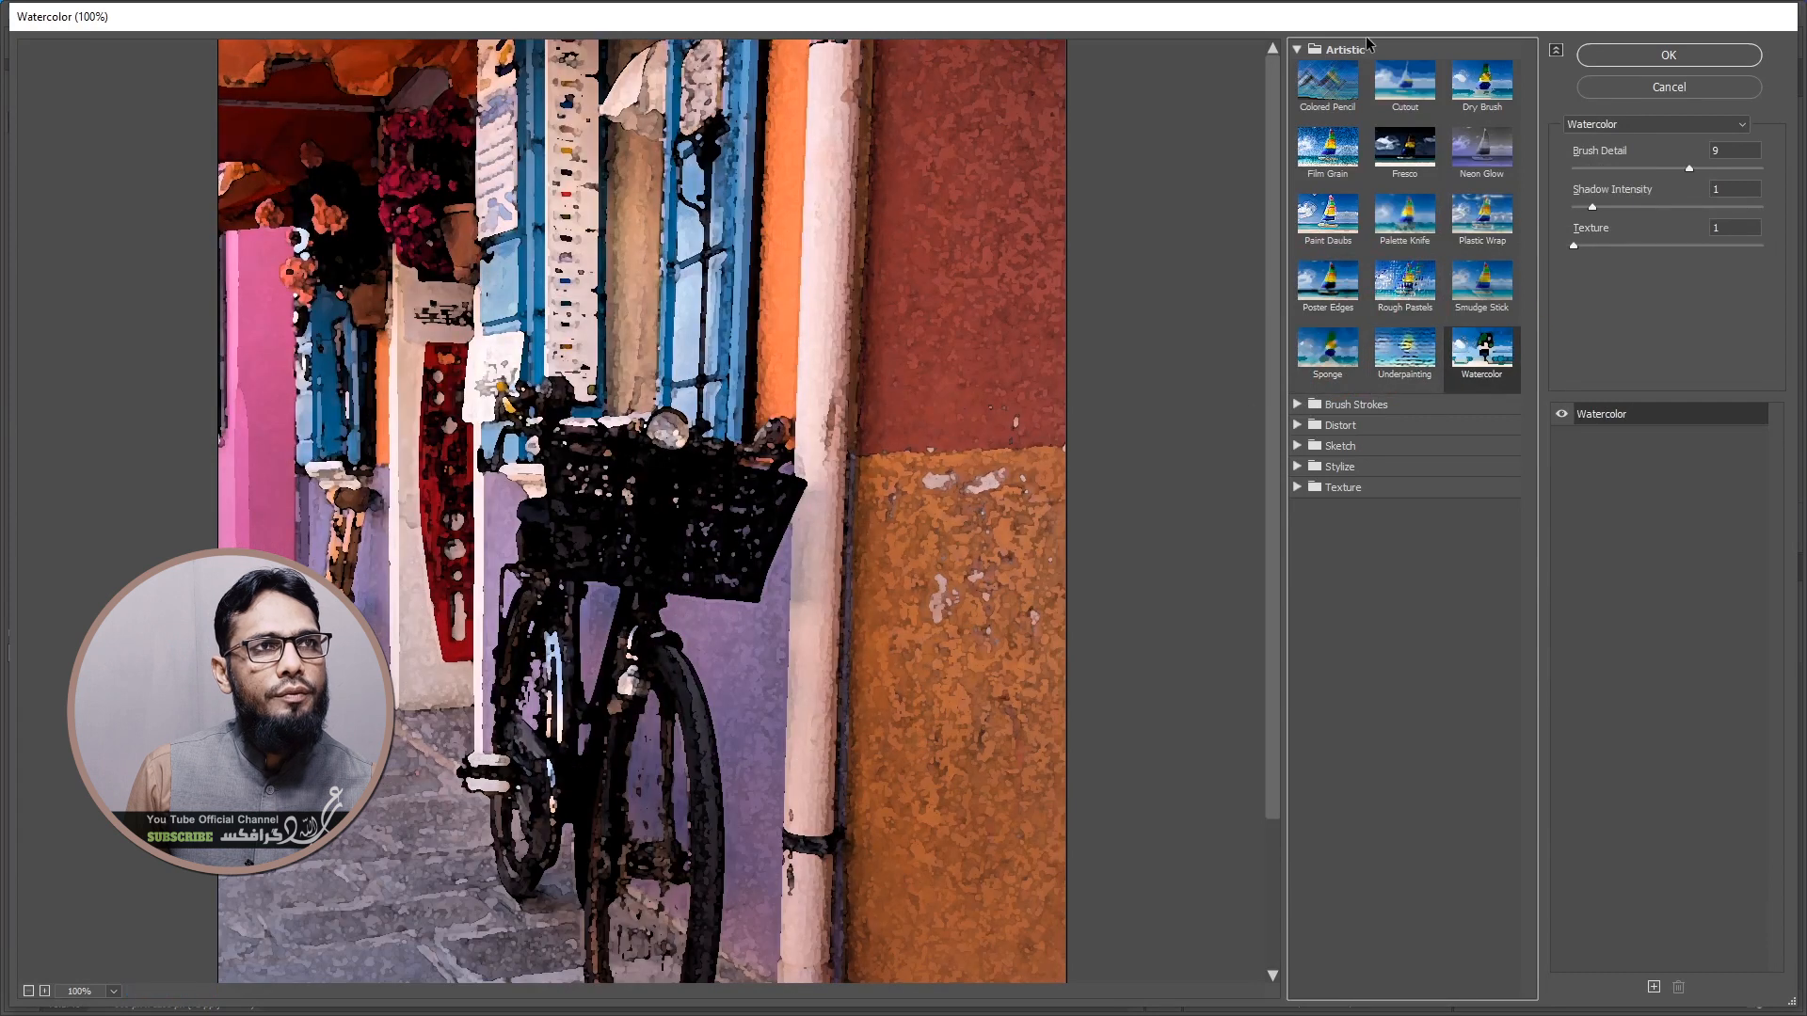
Preview all the Brush Strokes filters on the photo, from Accented Edges through Sumi-e
click(1298, 52)
click(1298, 72)
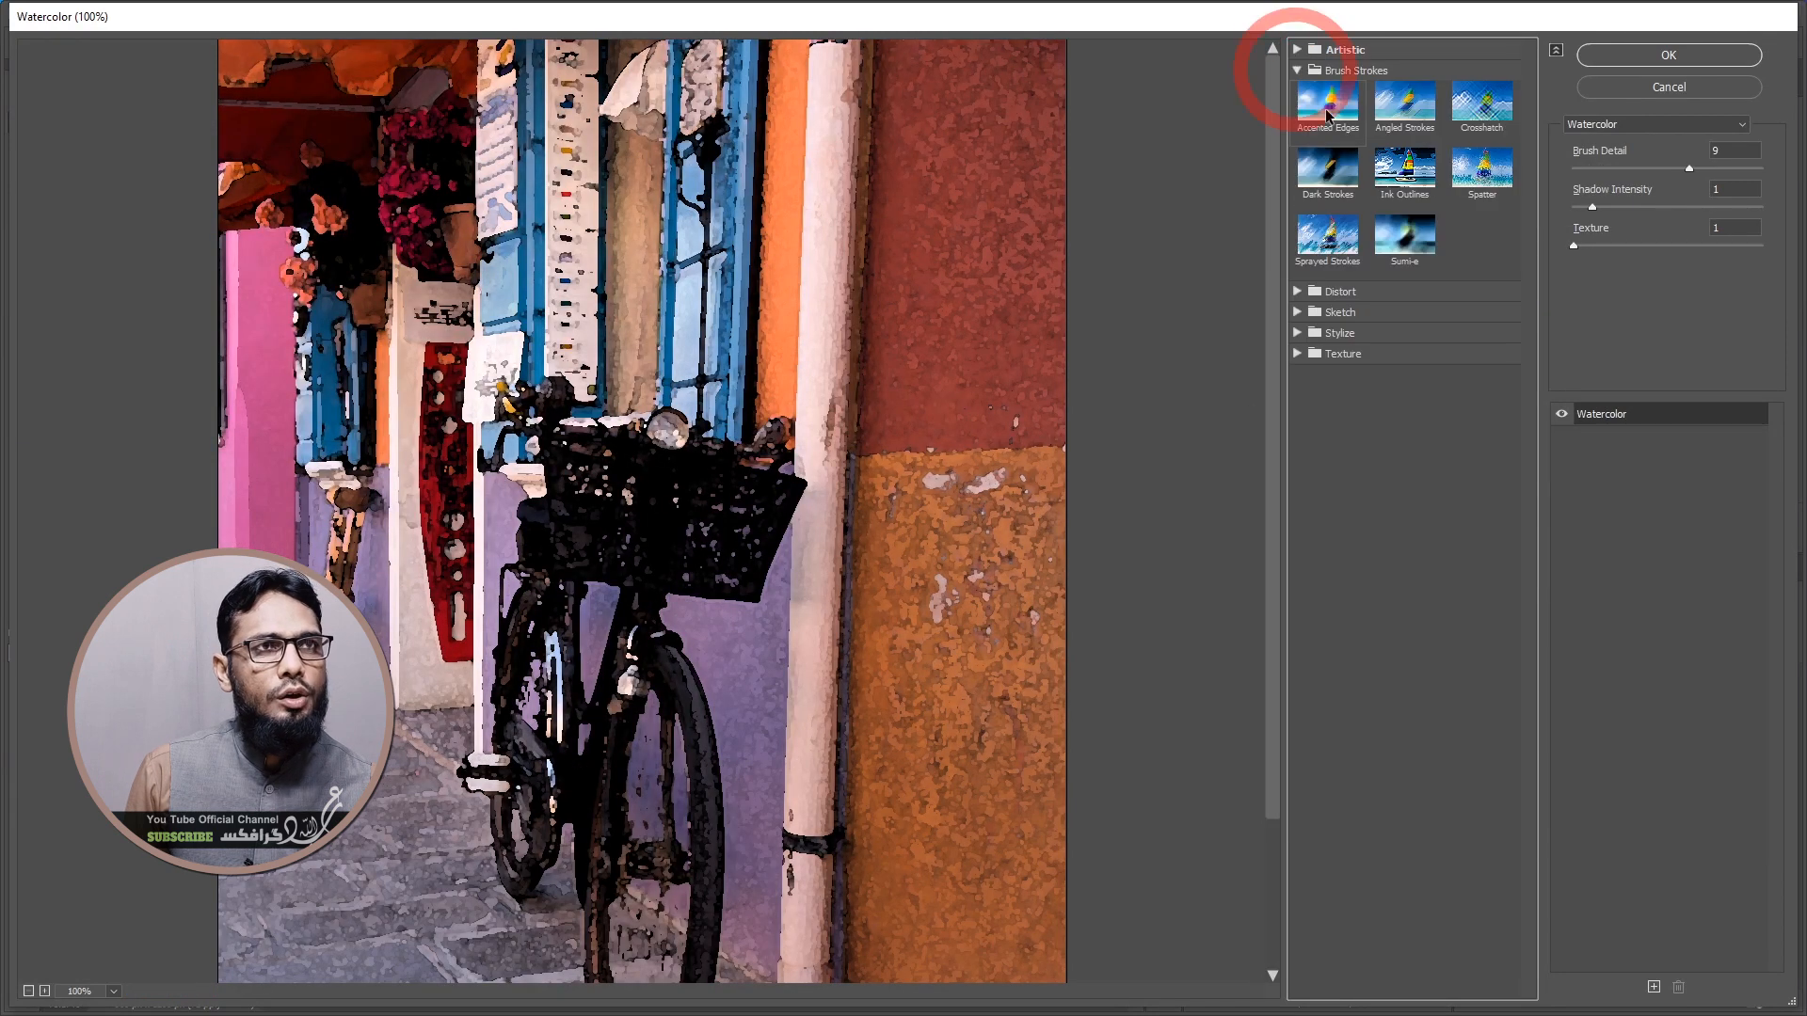
click(1328, 101)
click(1408, 104)
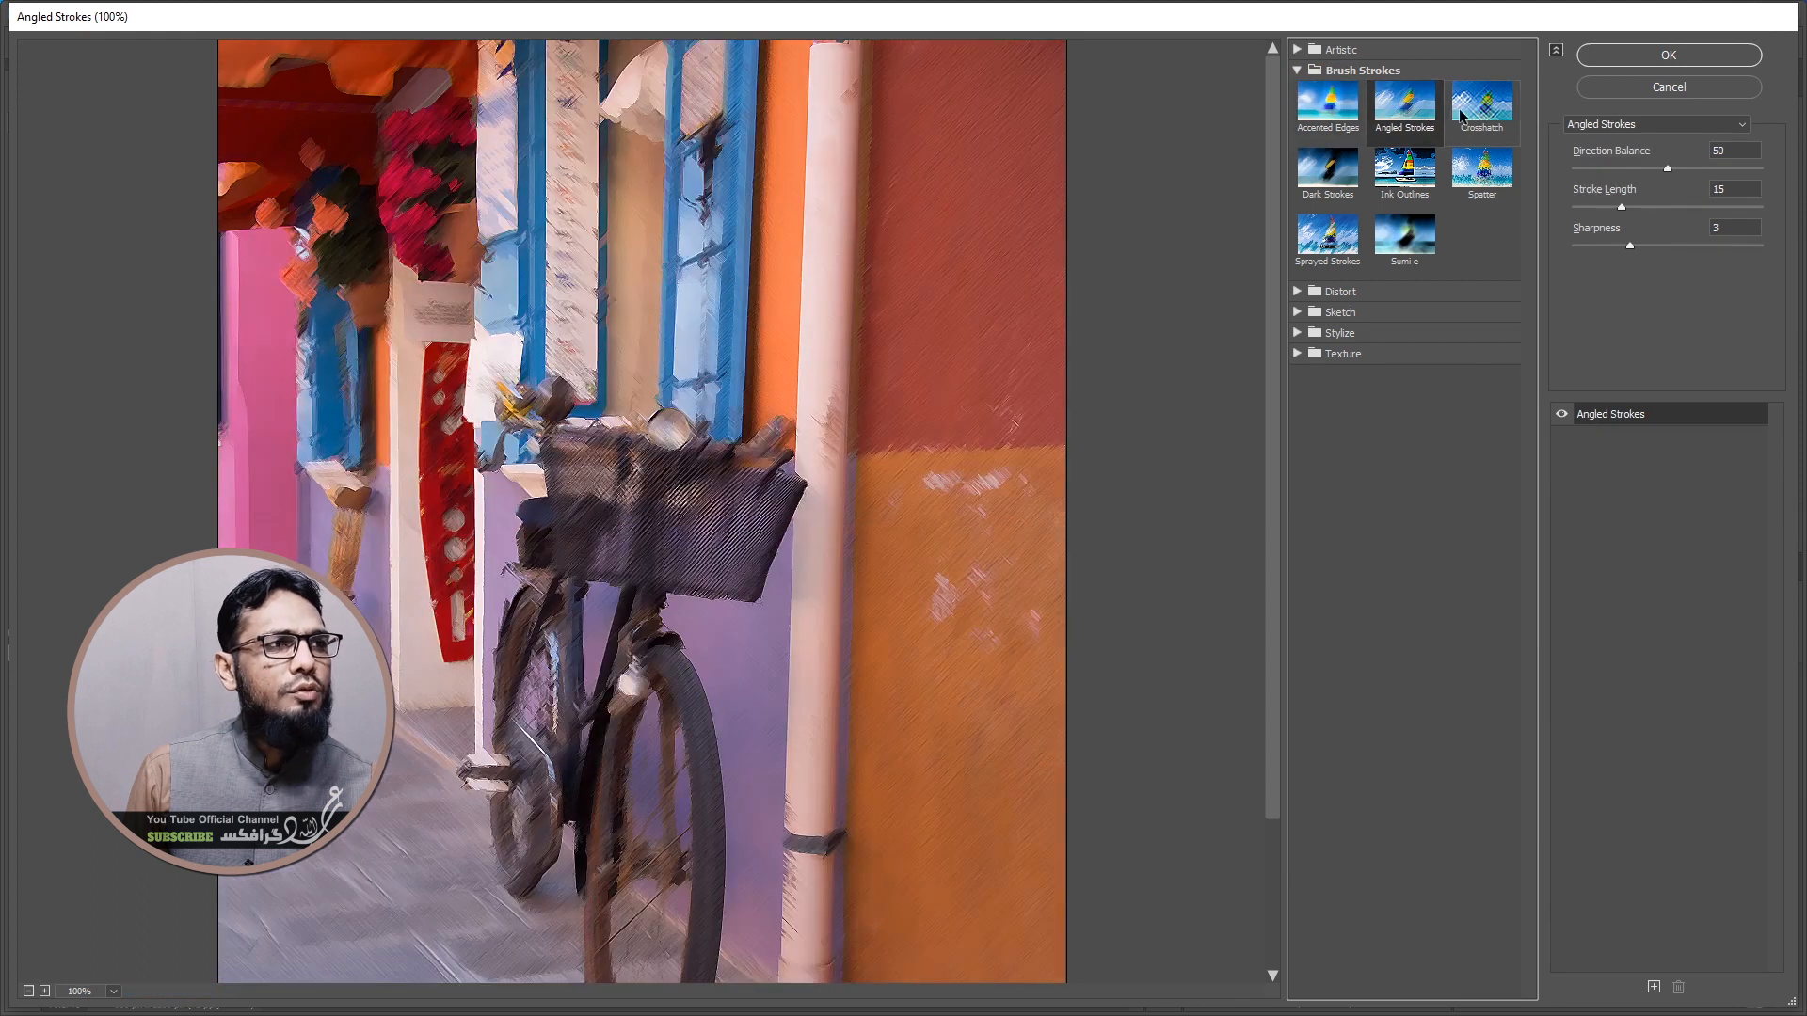
click(1461, 116)
click(1328, 168)
click(1405, 168)
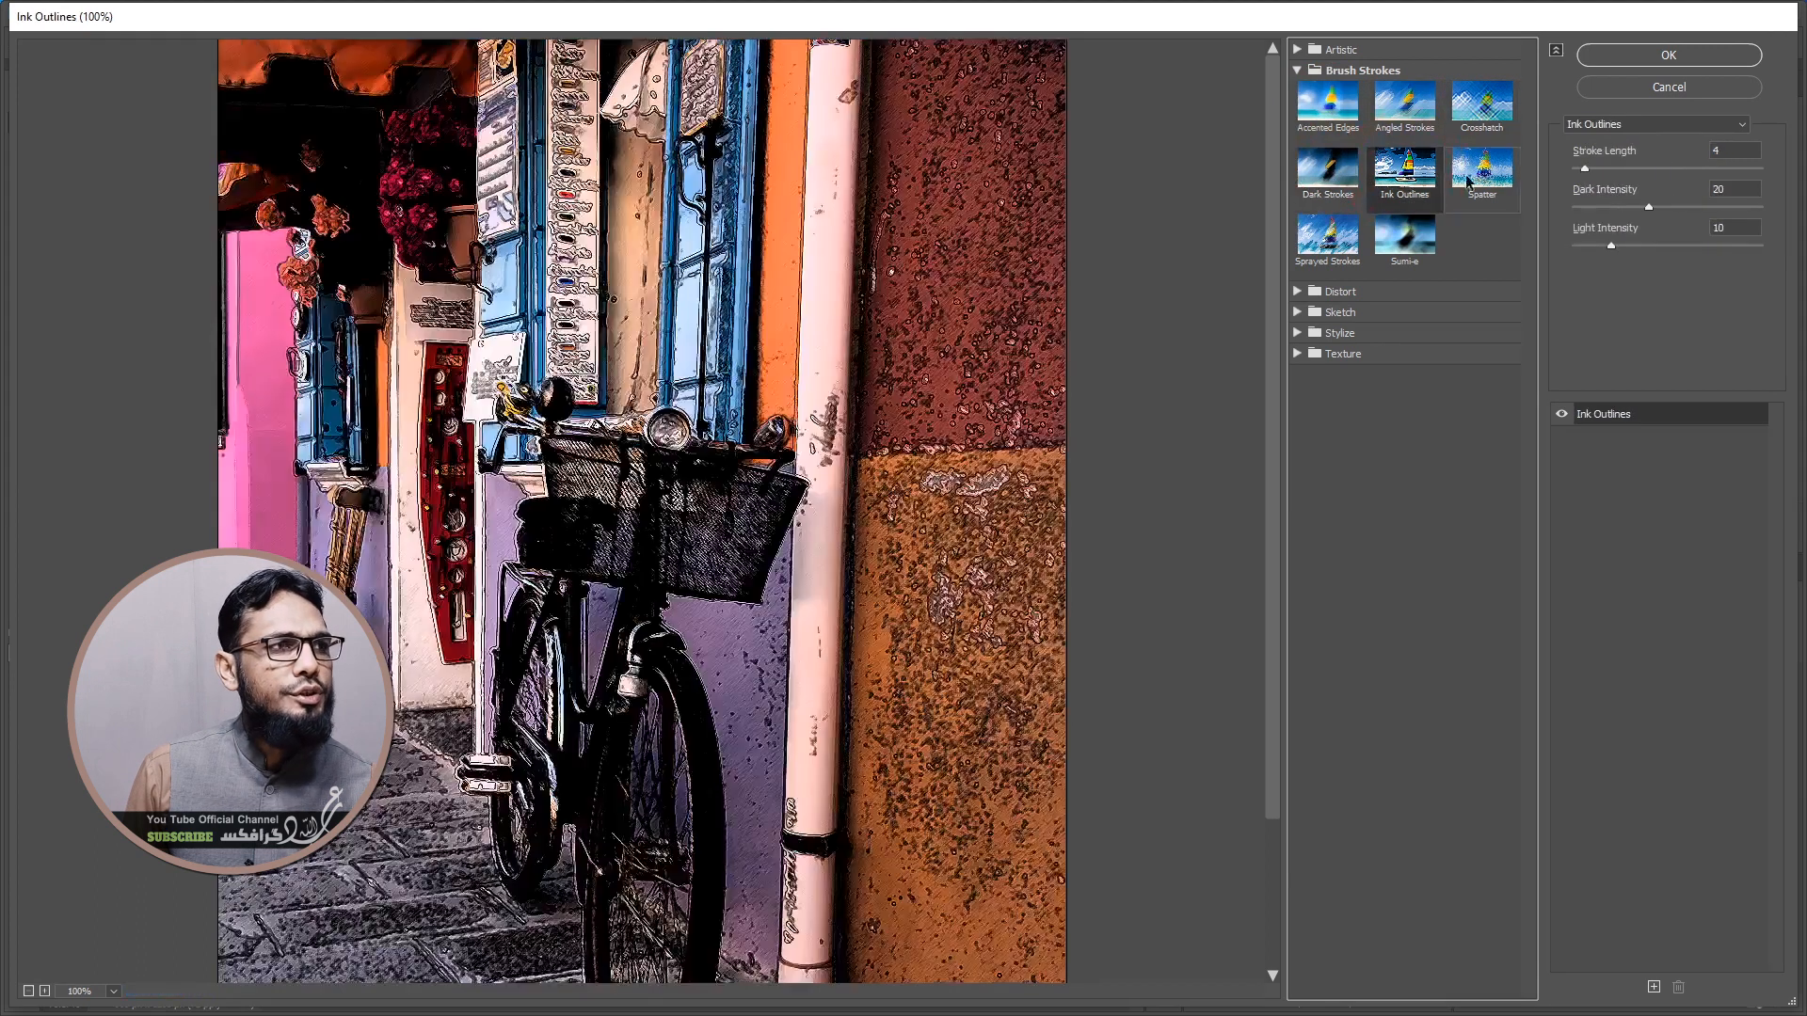
click(1468, 179)
click(1328, 234)
click(1409, 248)
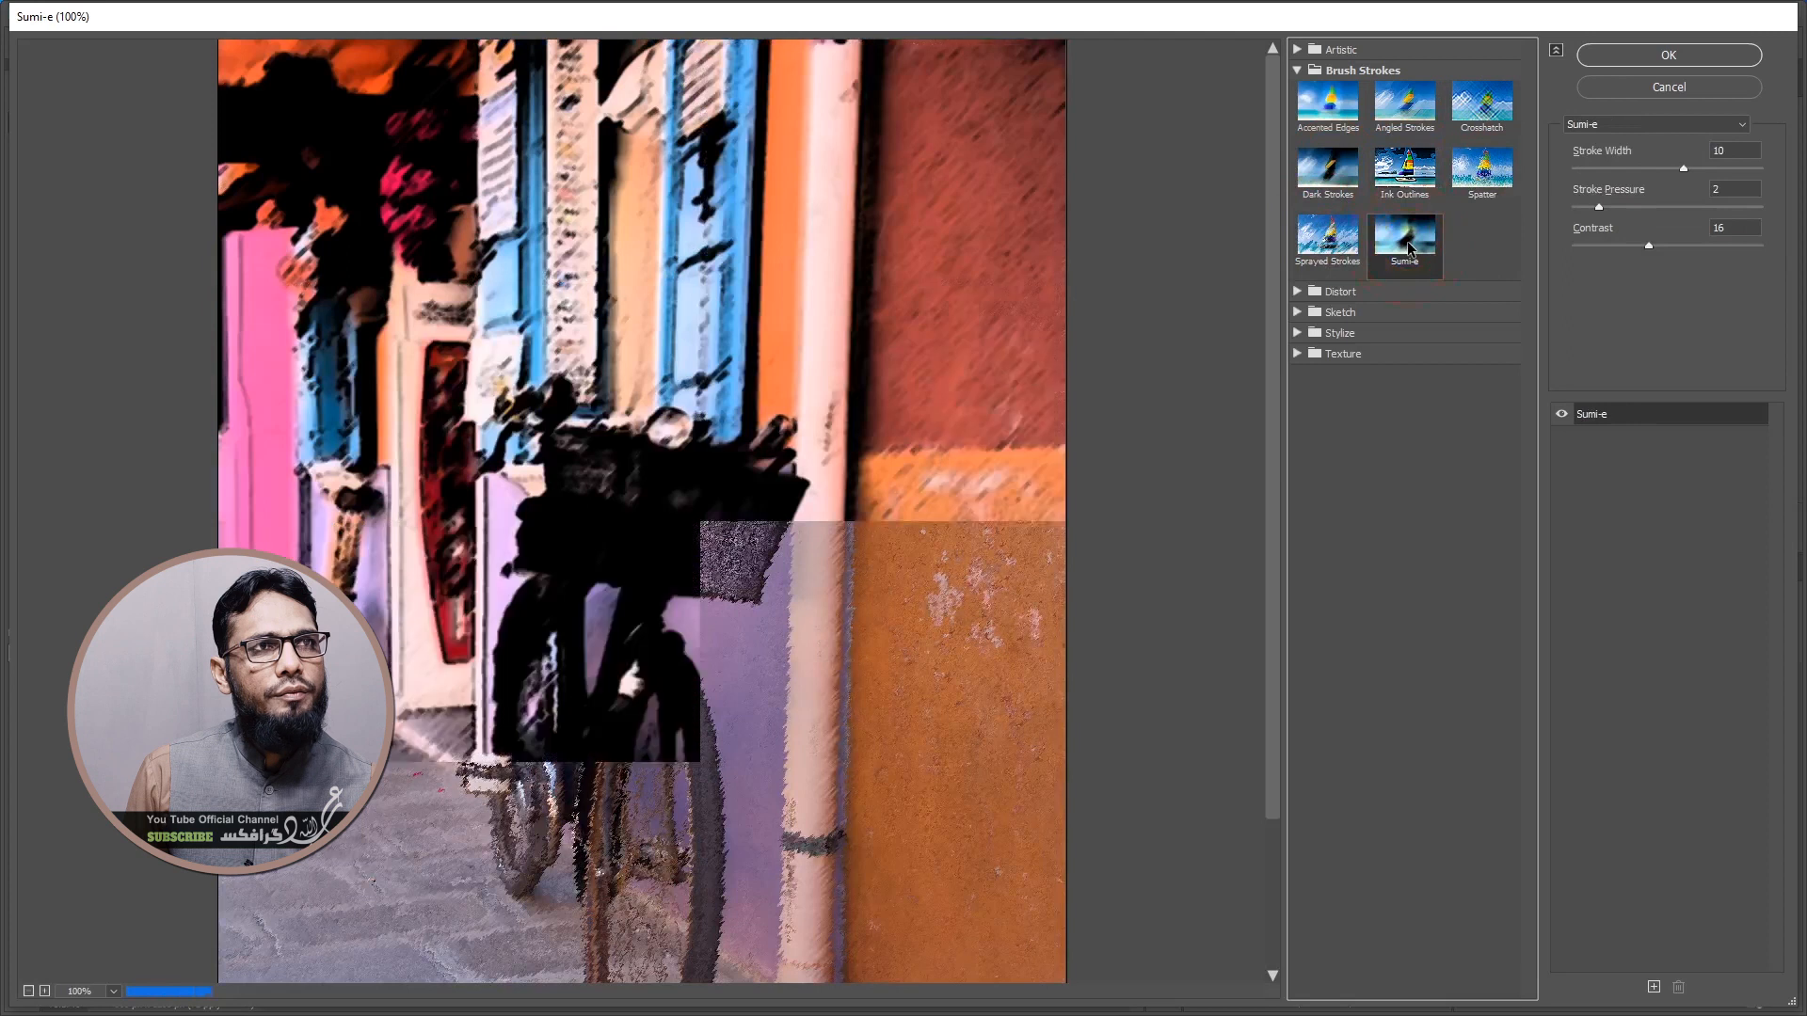
click(1297, 72)
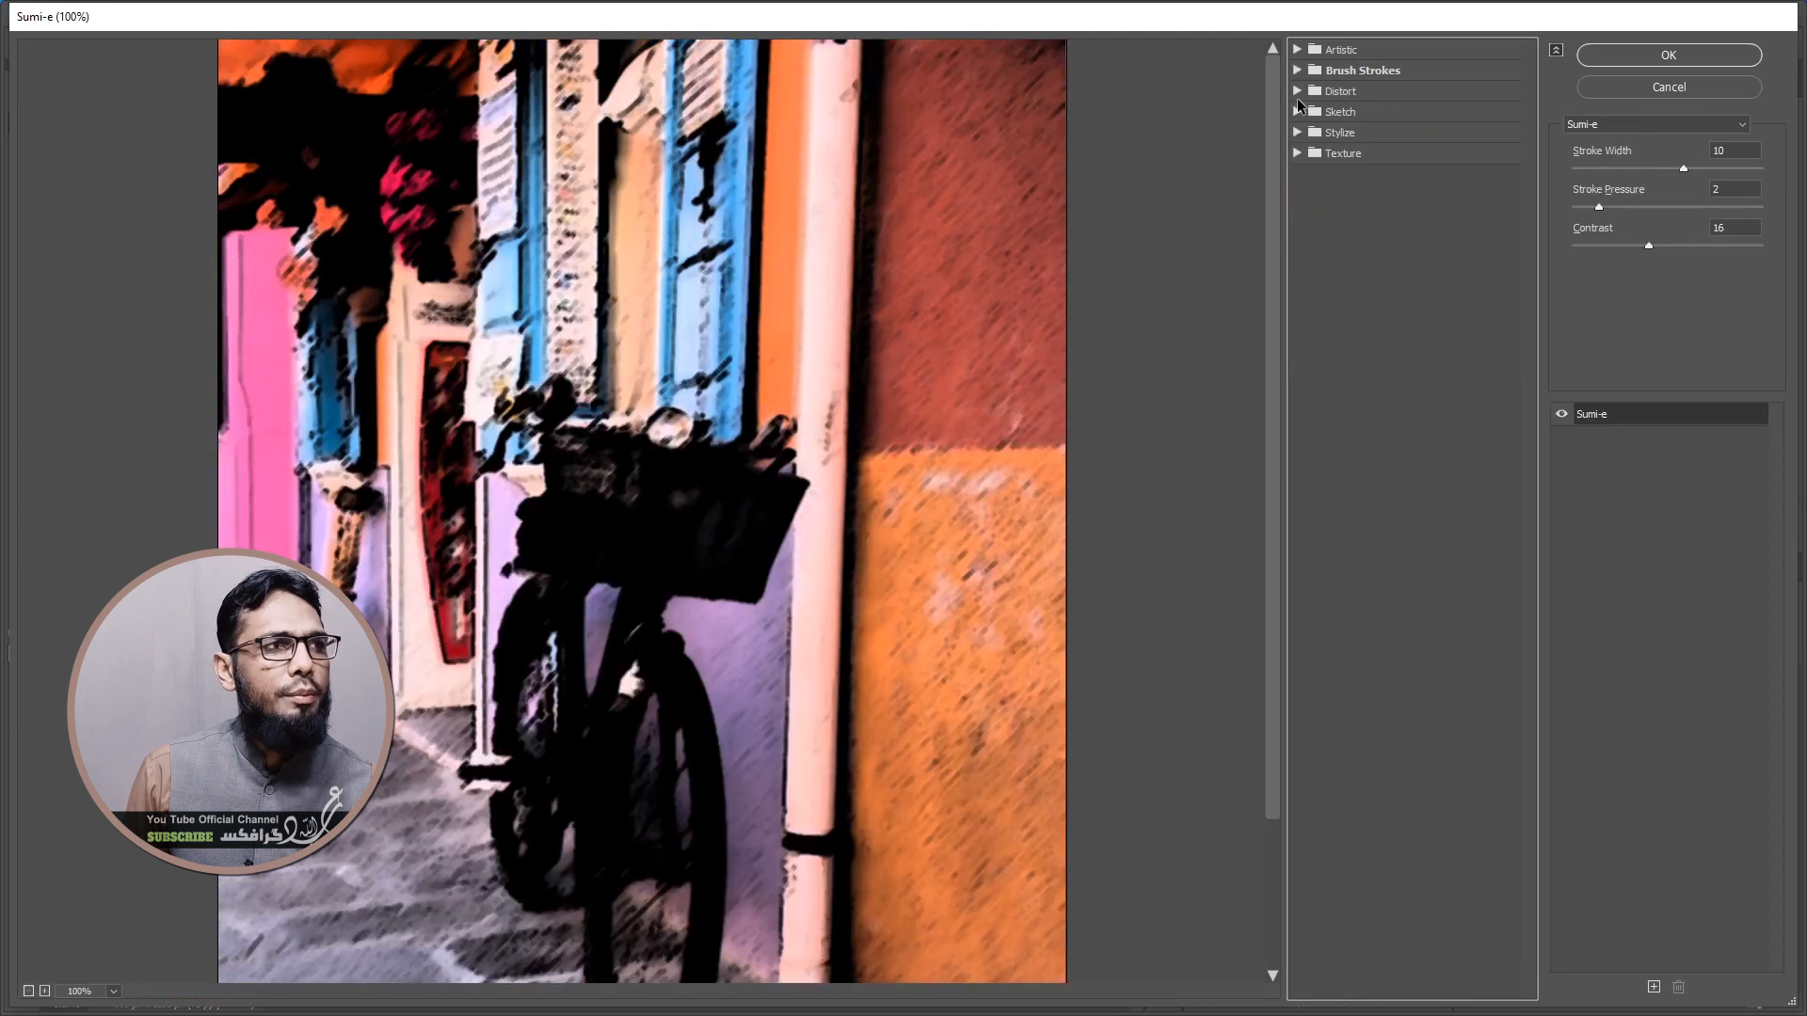
Try the Diffuse Glow distort filter on the bicycle photo and close the Filter Gallery
click(1297, 91)
click(1328, 123)
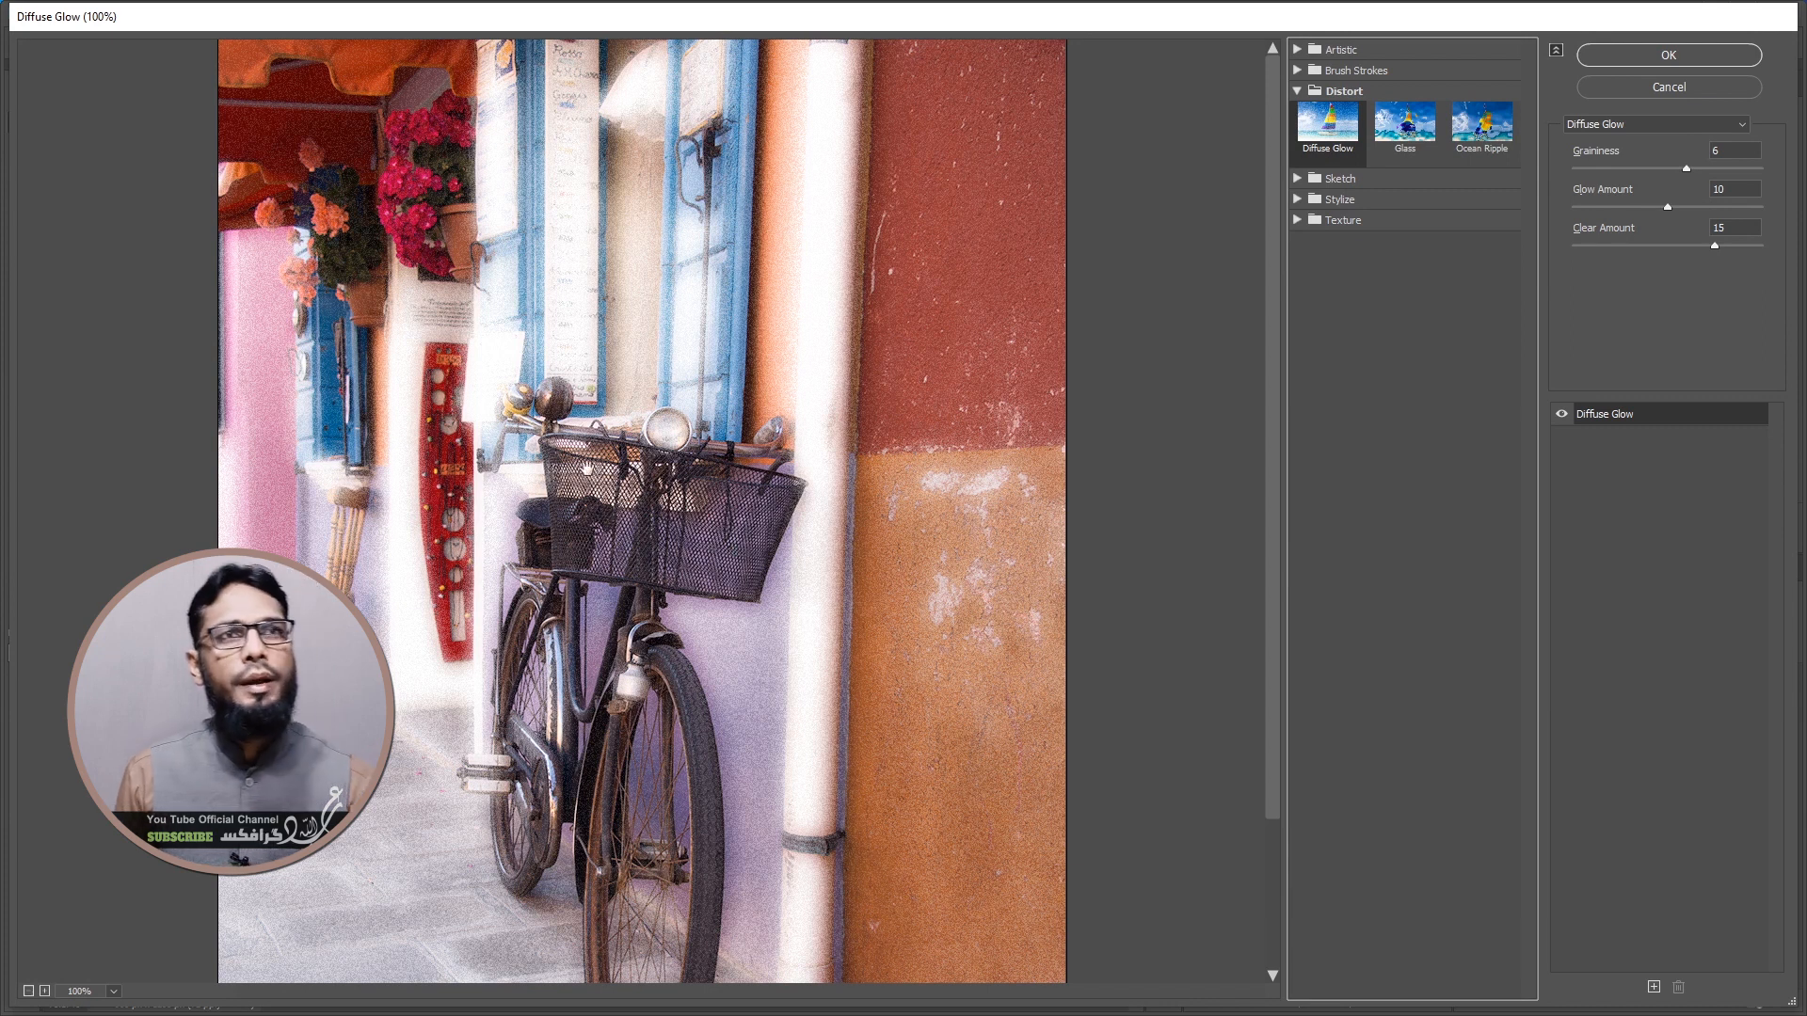
click(1683, 58)
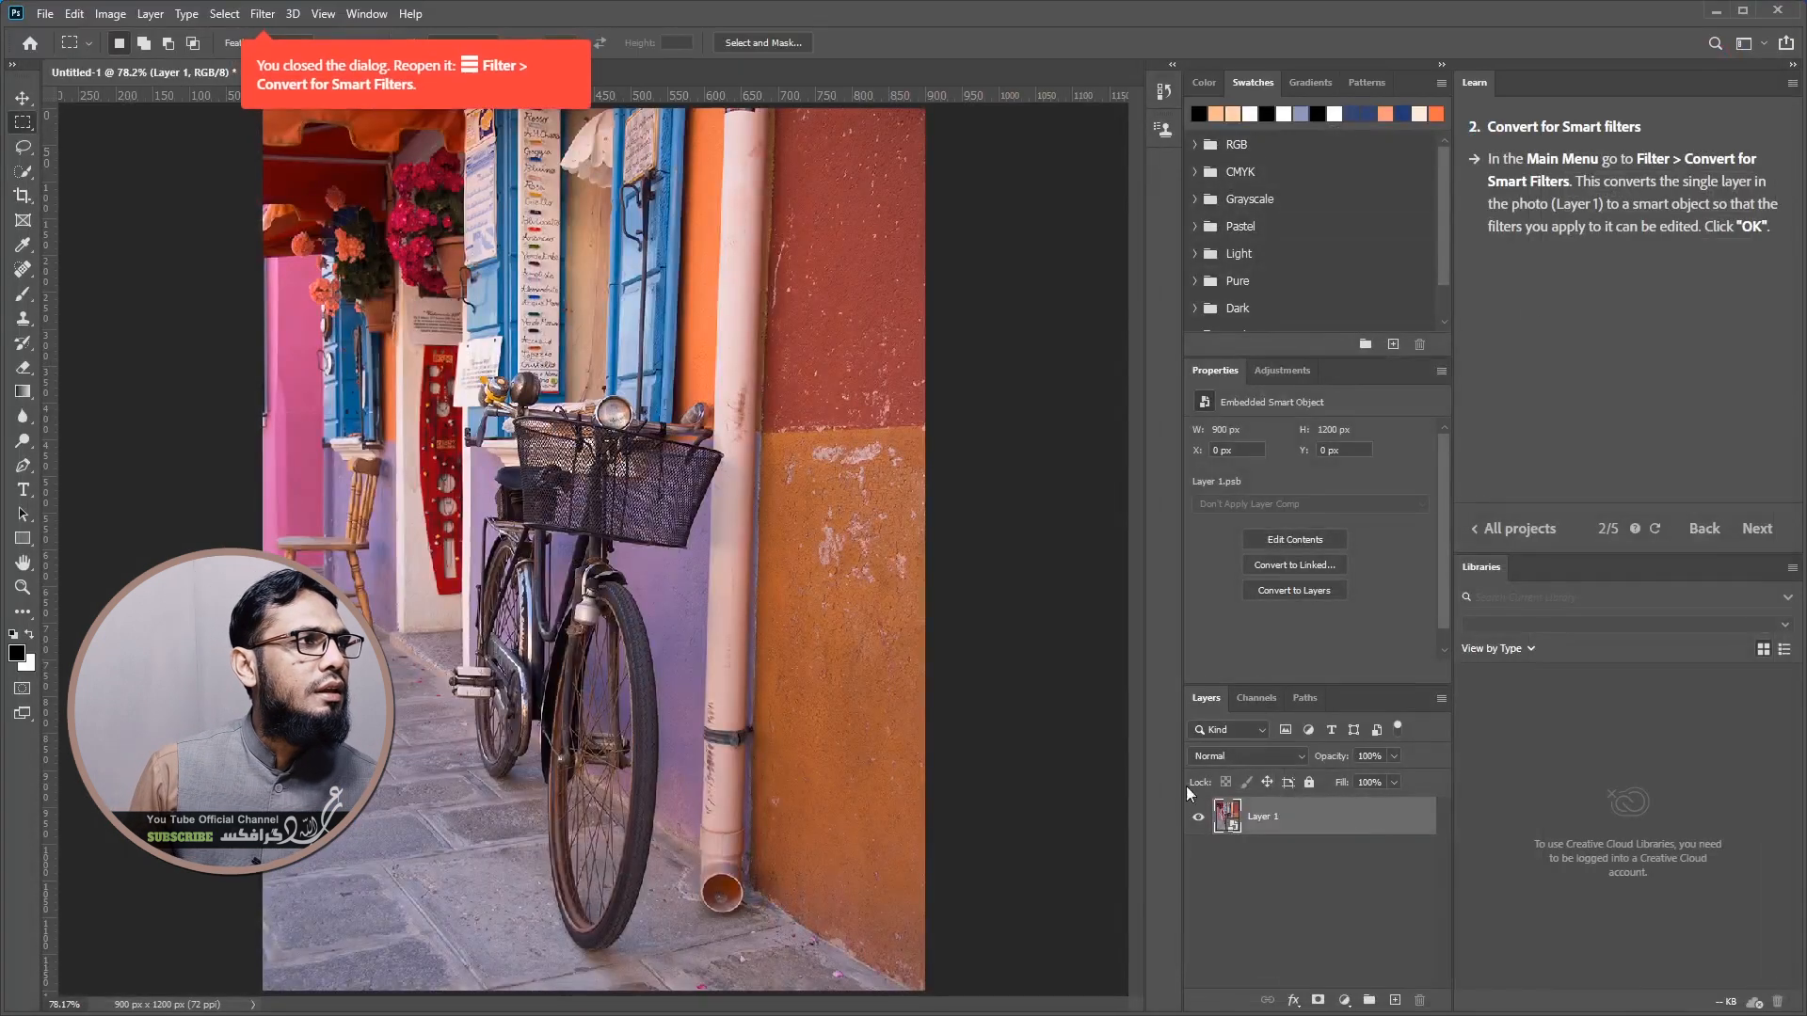
click(151, 13)
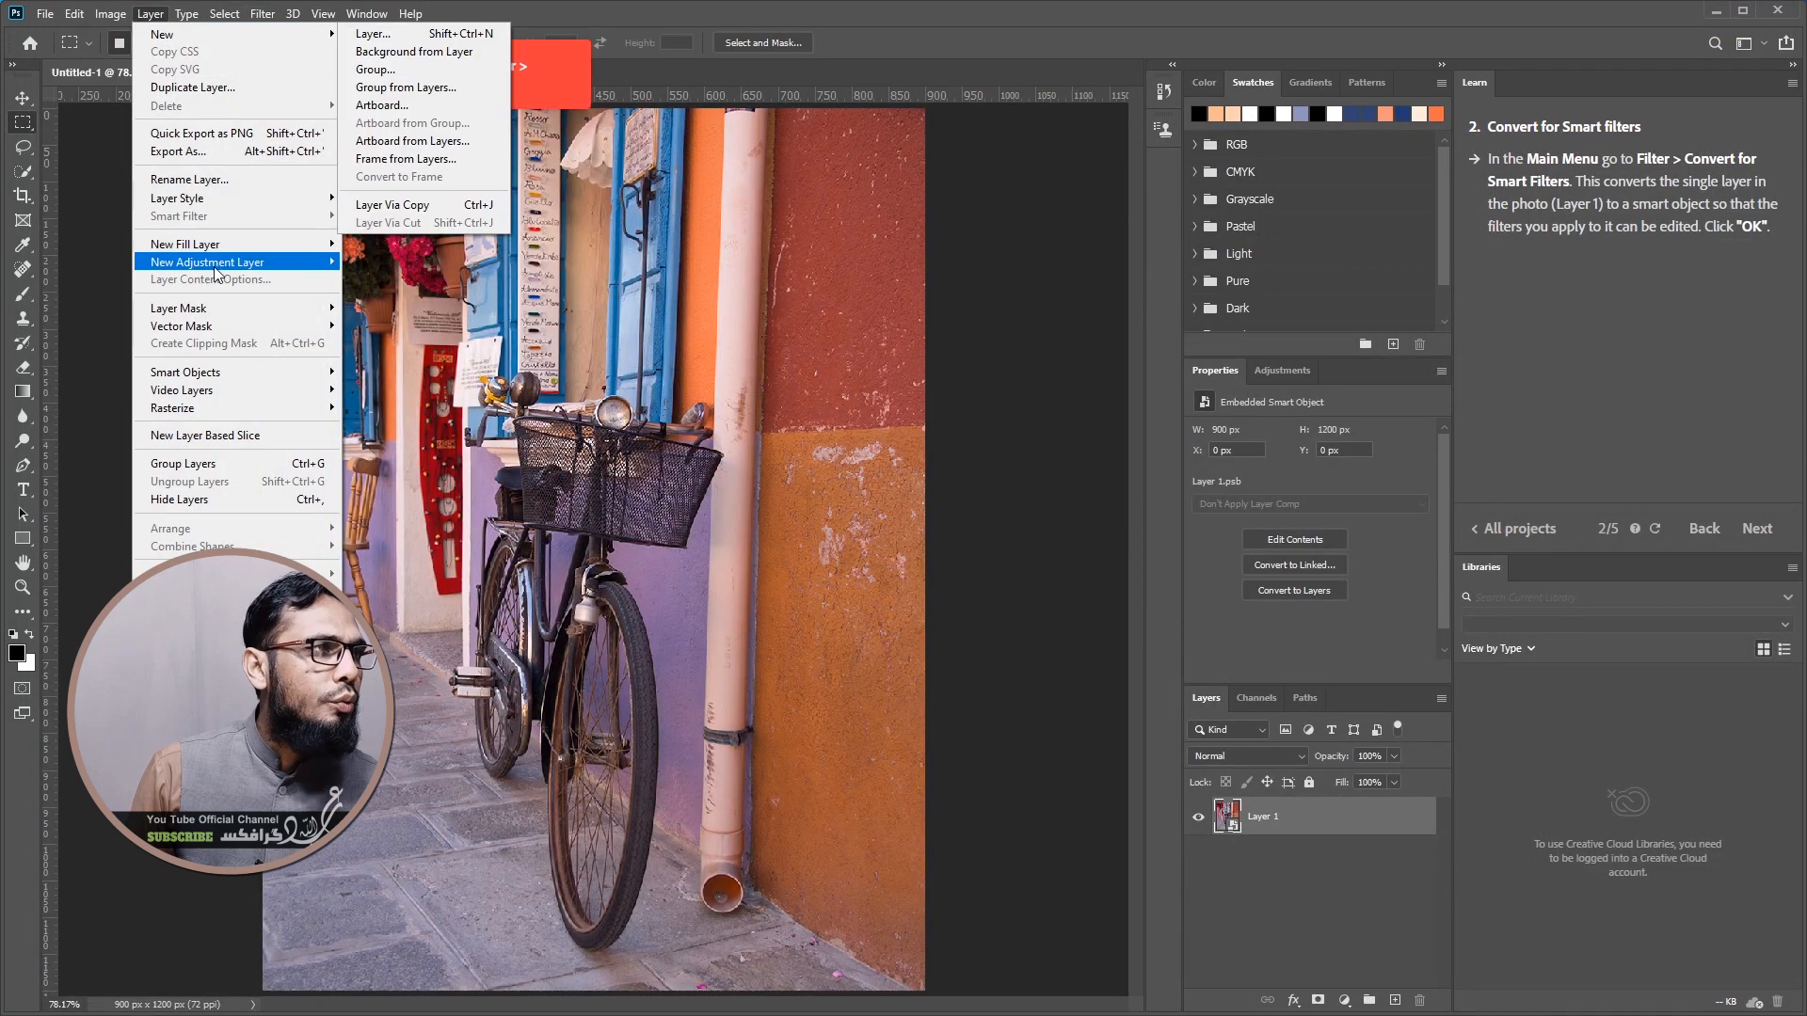
mouse_move(223, 271)
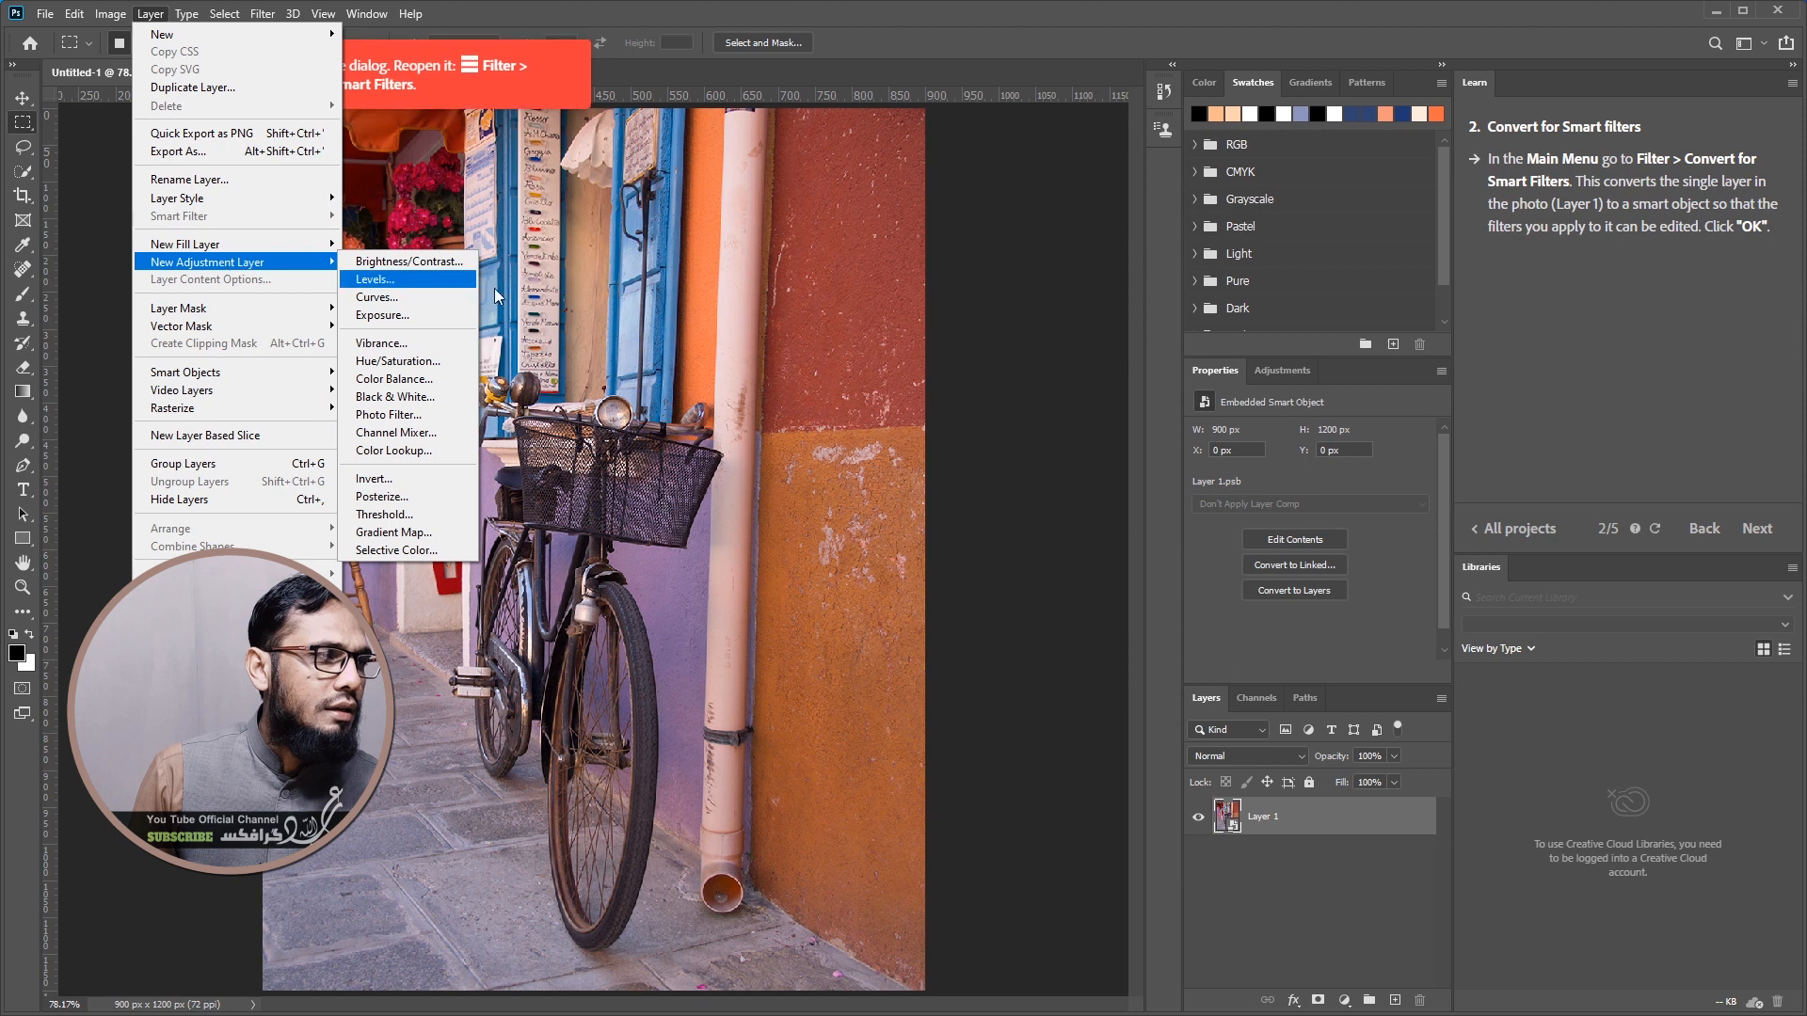
key(Up)
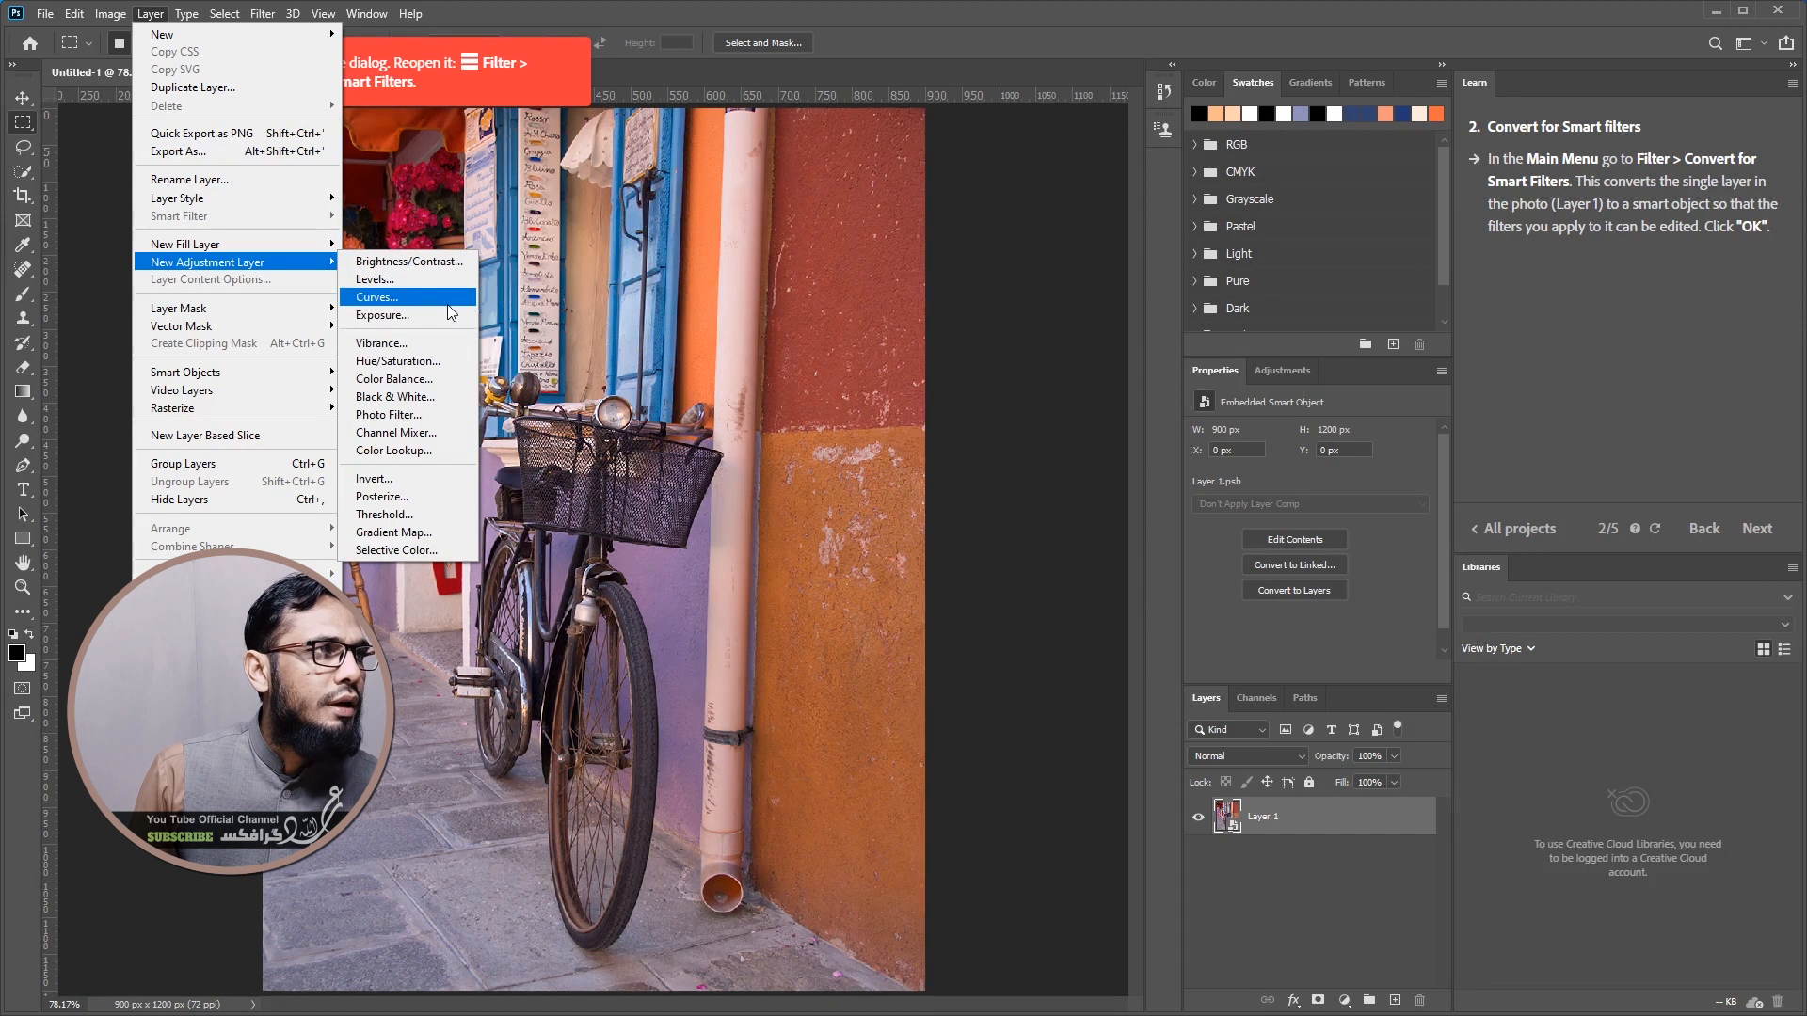
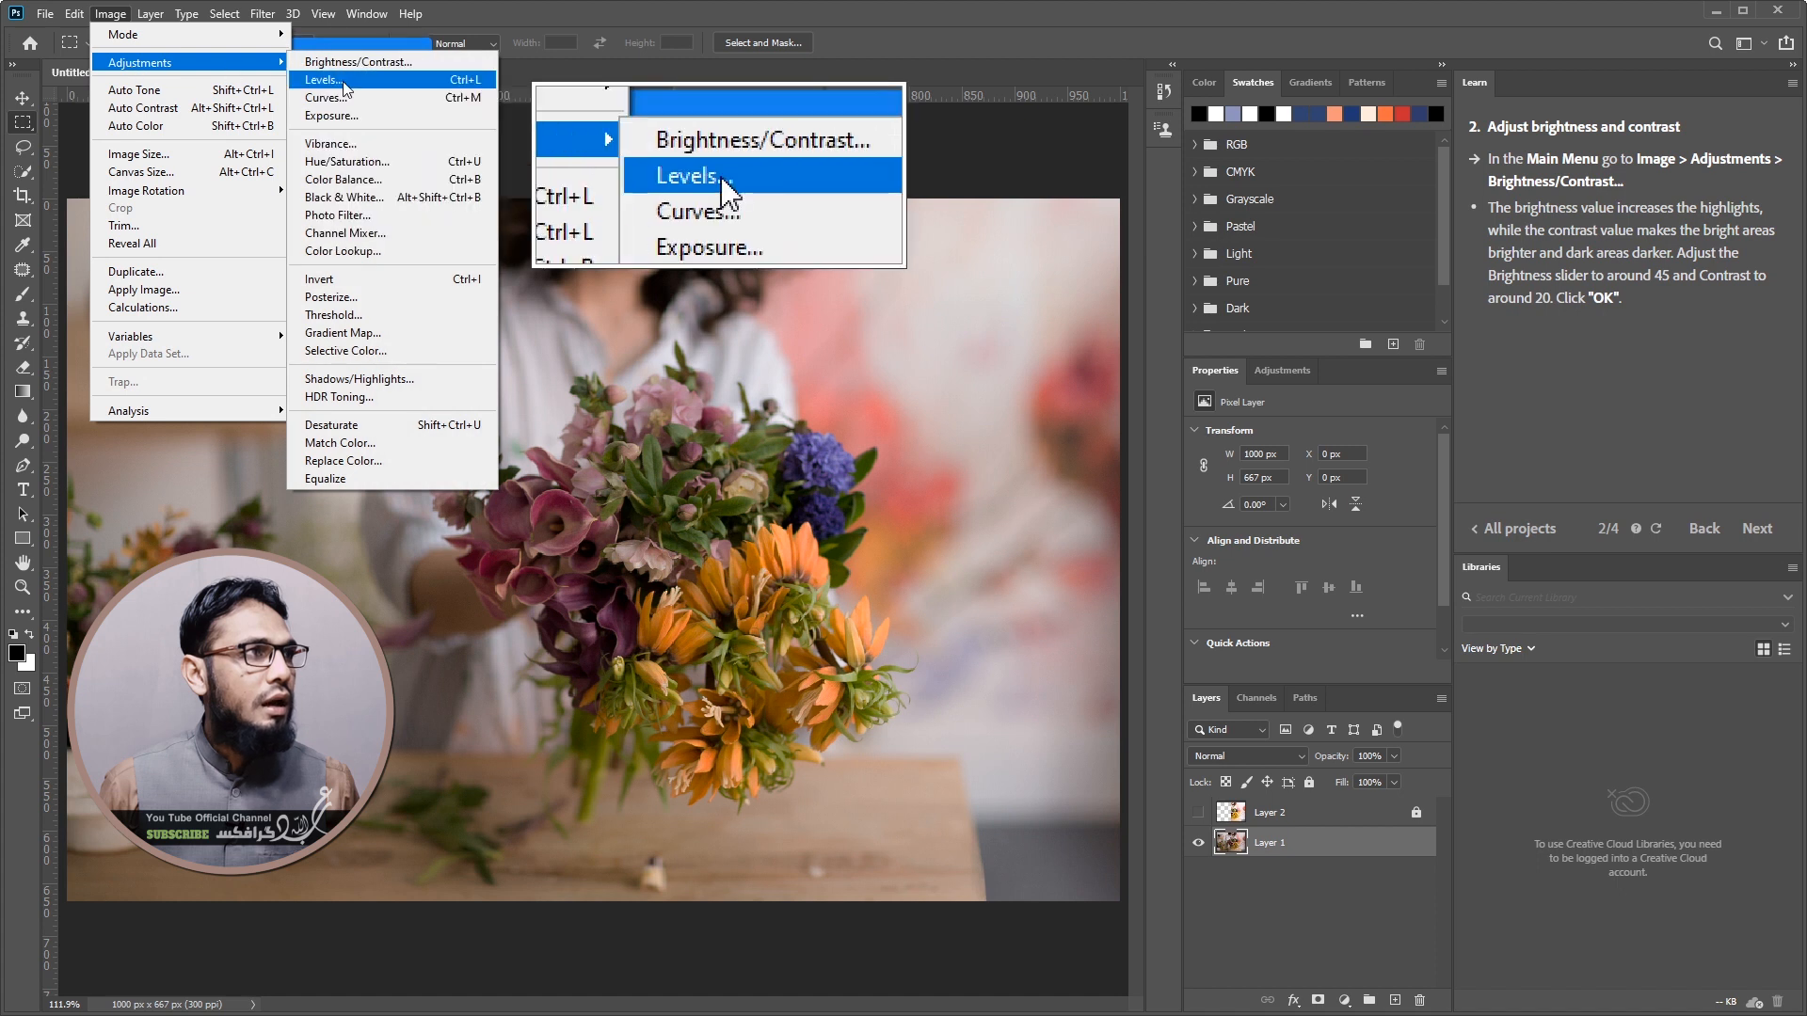
Open the Brightness/Contrast adjustment for the flower photo's Layer 1 and set Brightness to 45 and Contrast to 20
click(365, 63)
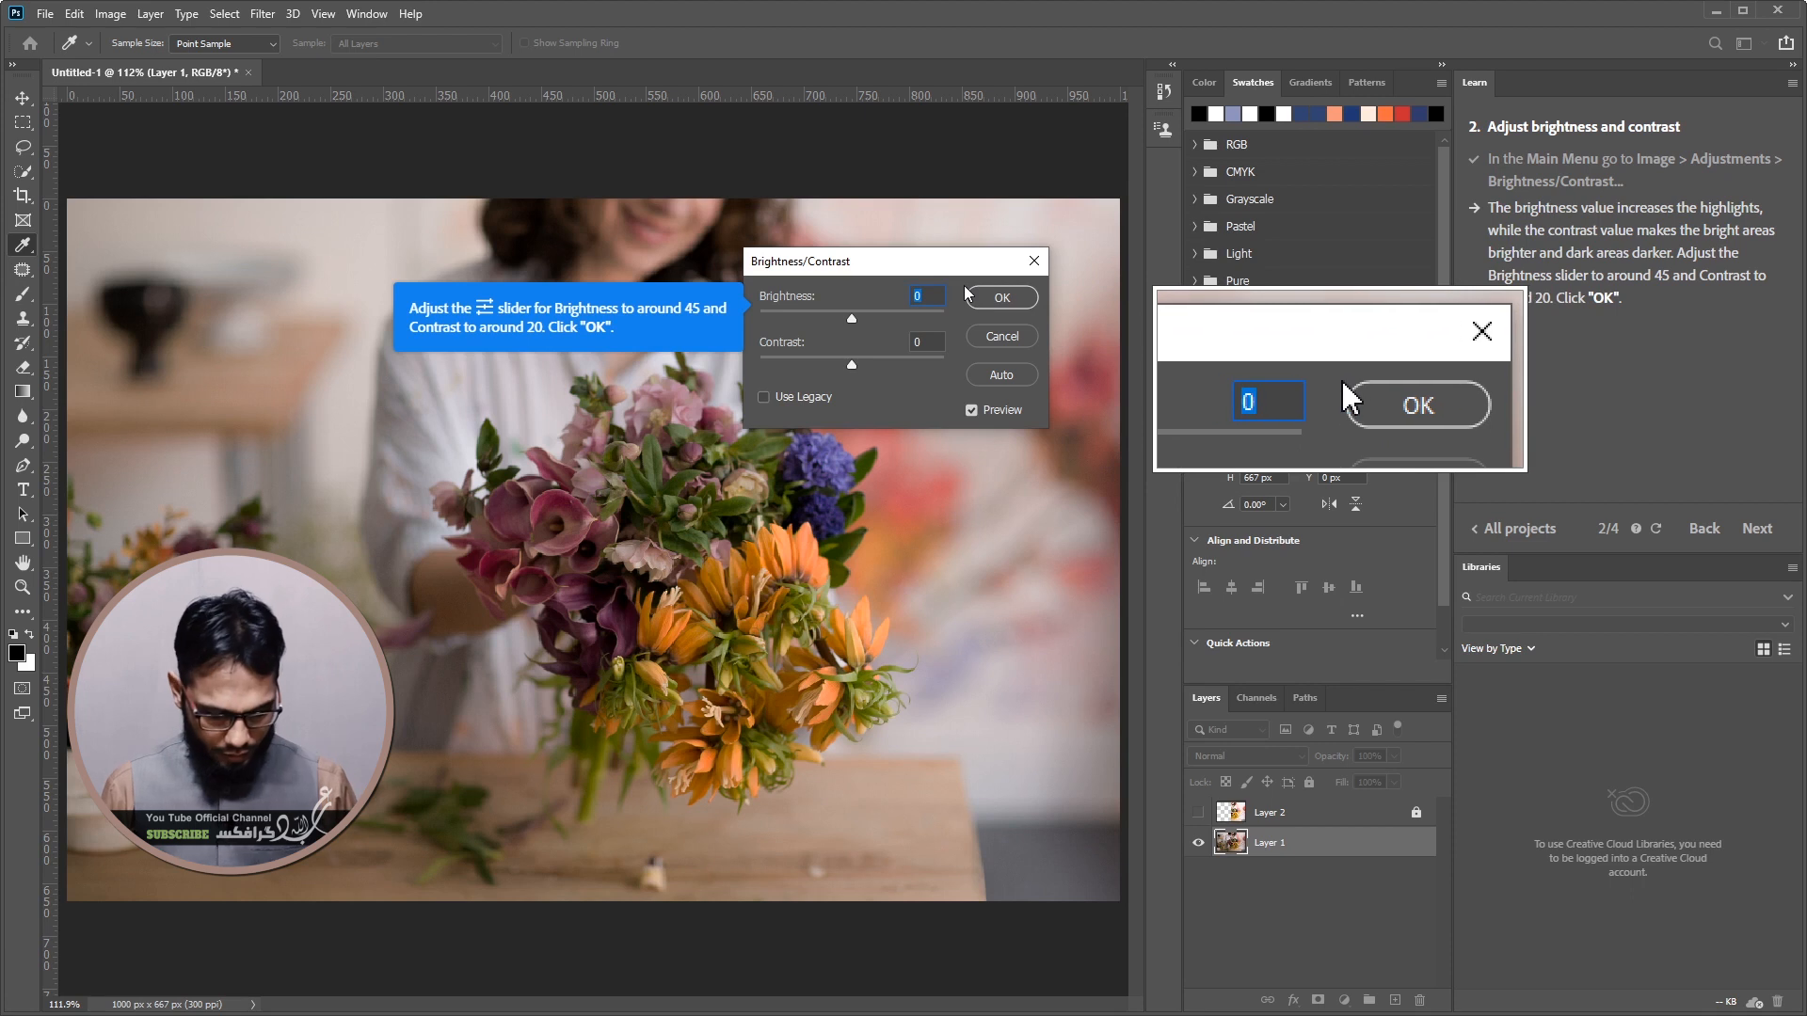
text(4)
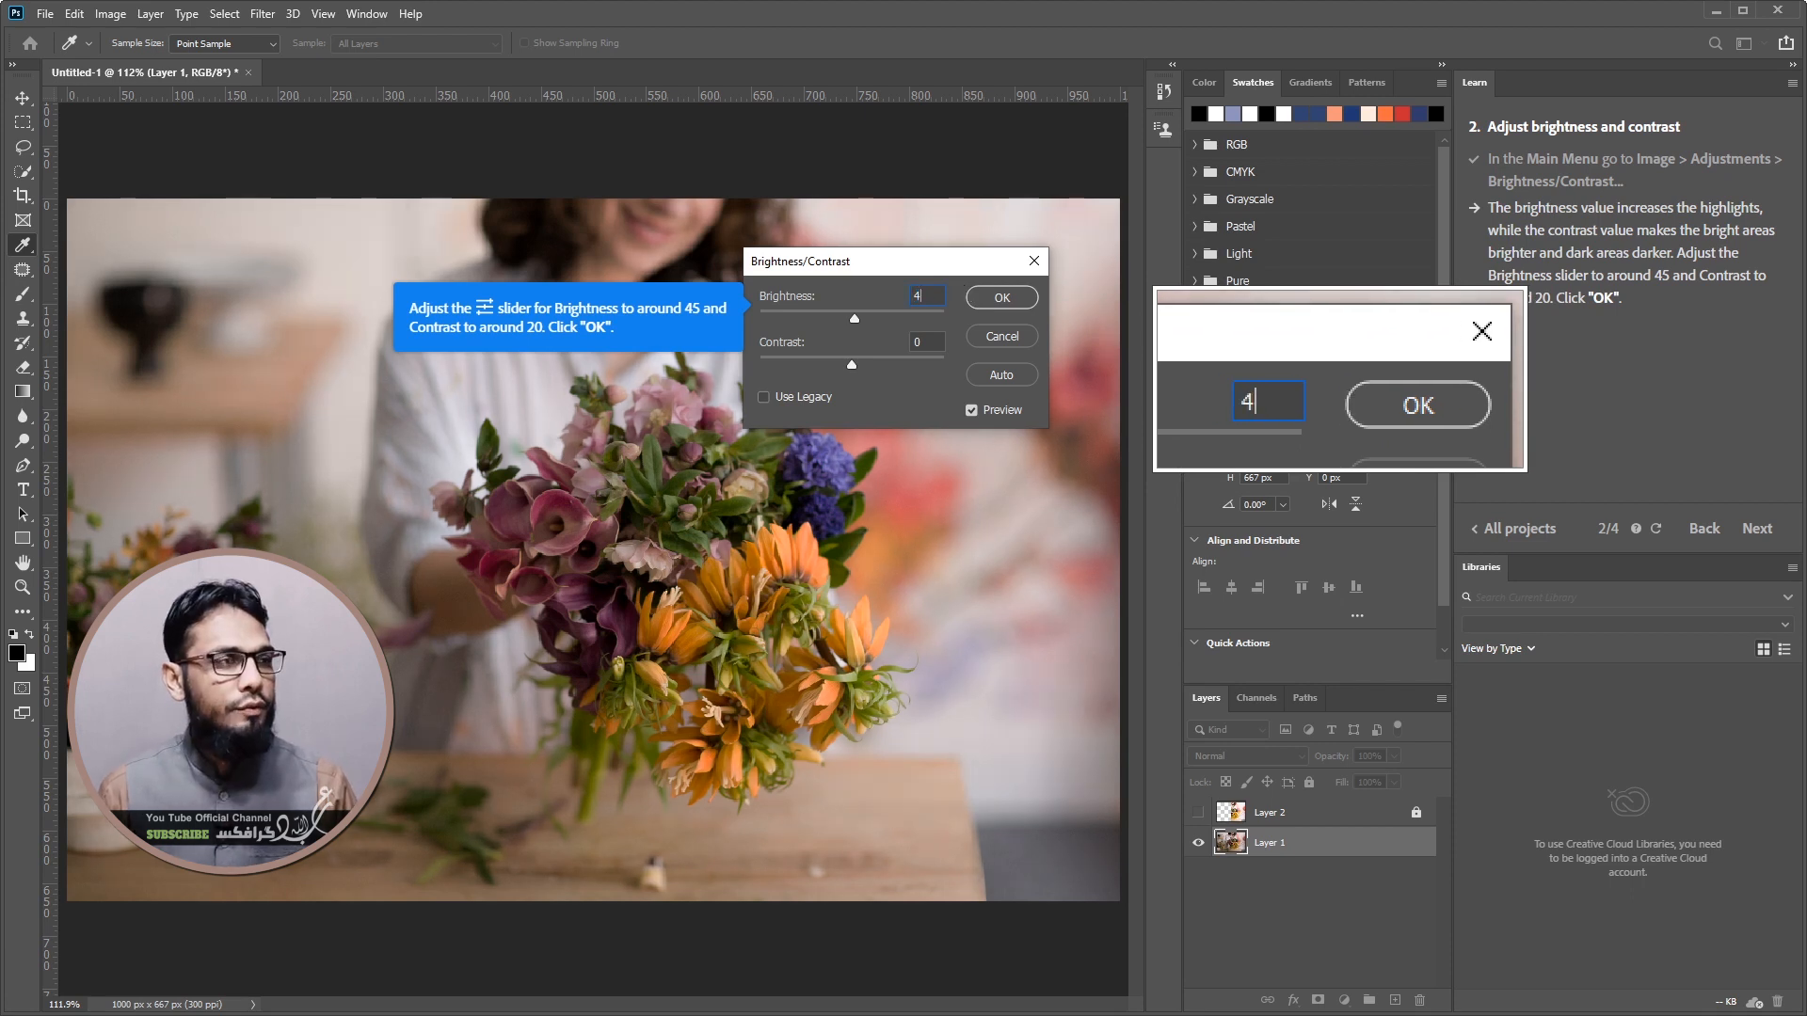
text(5)
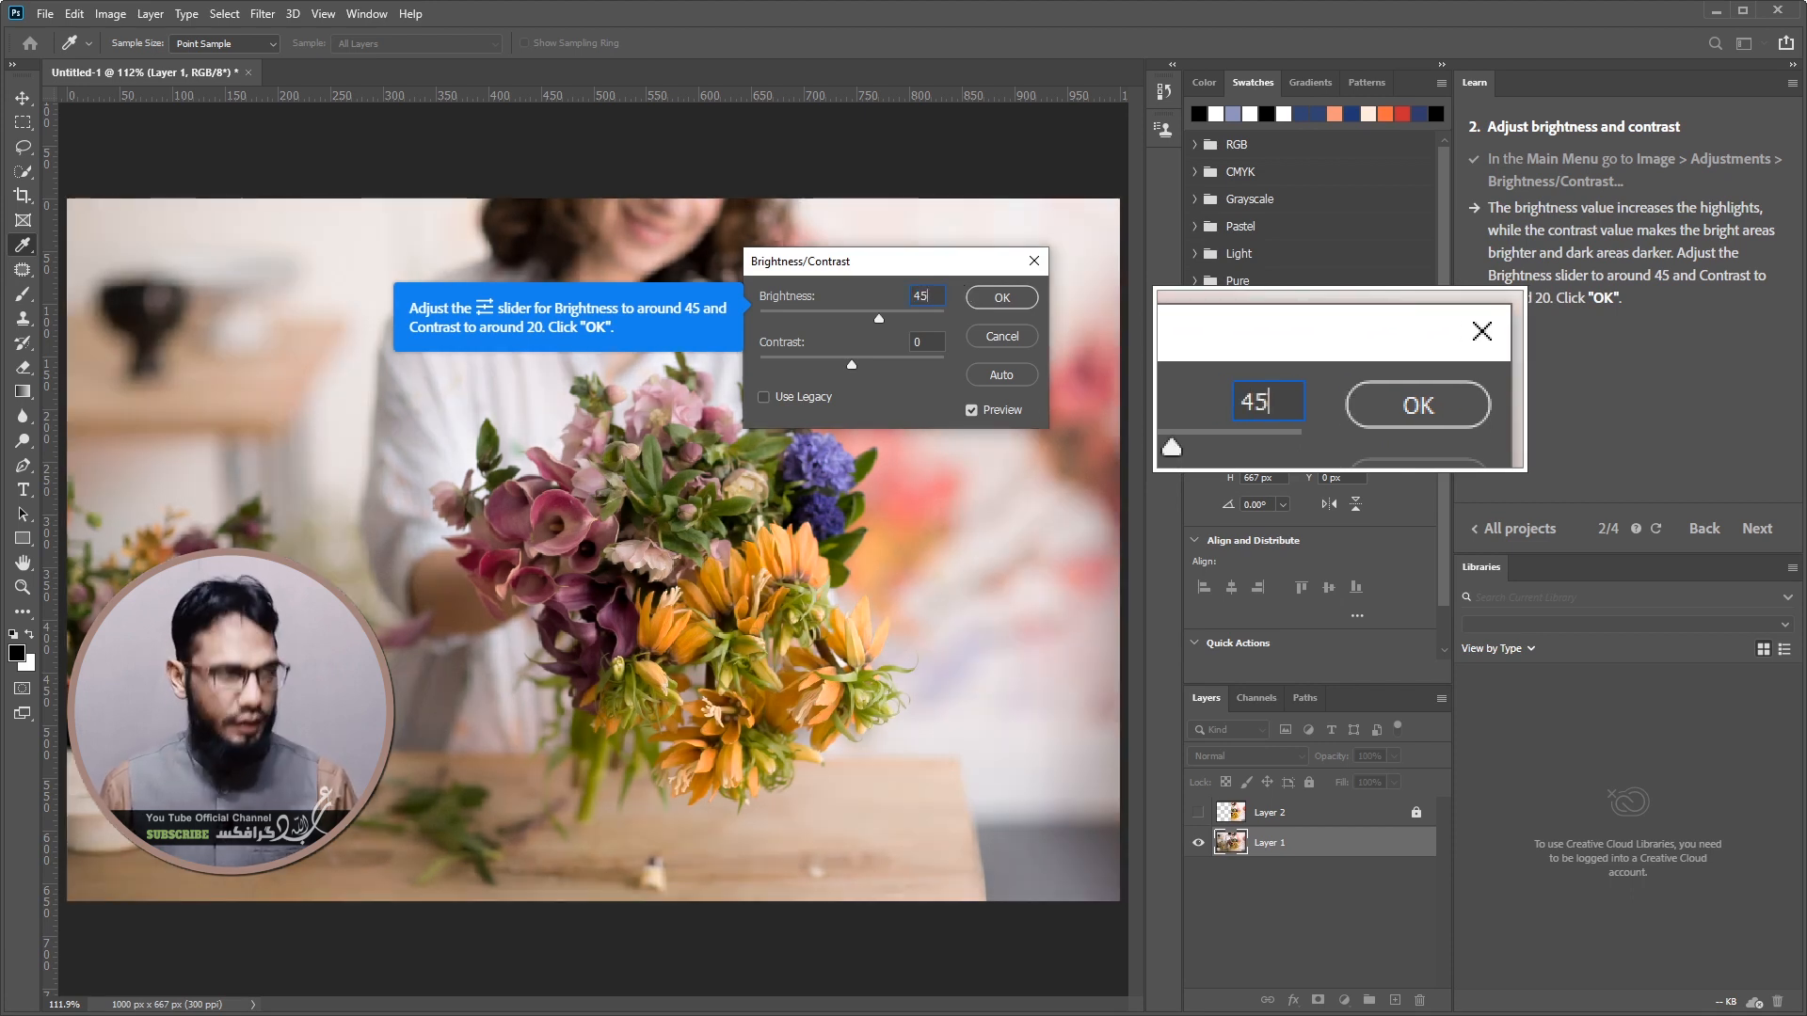
key(BackSpace)
key(BackSpace)
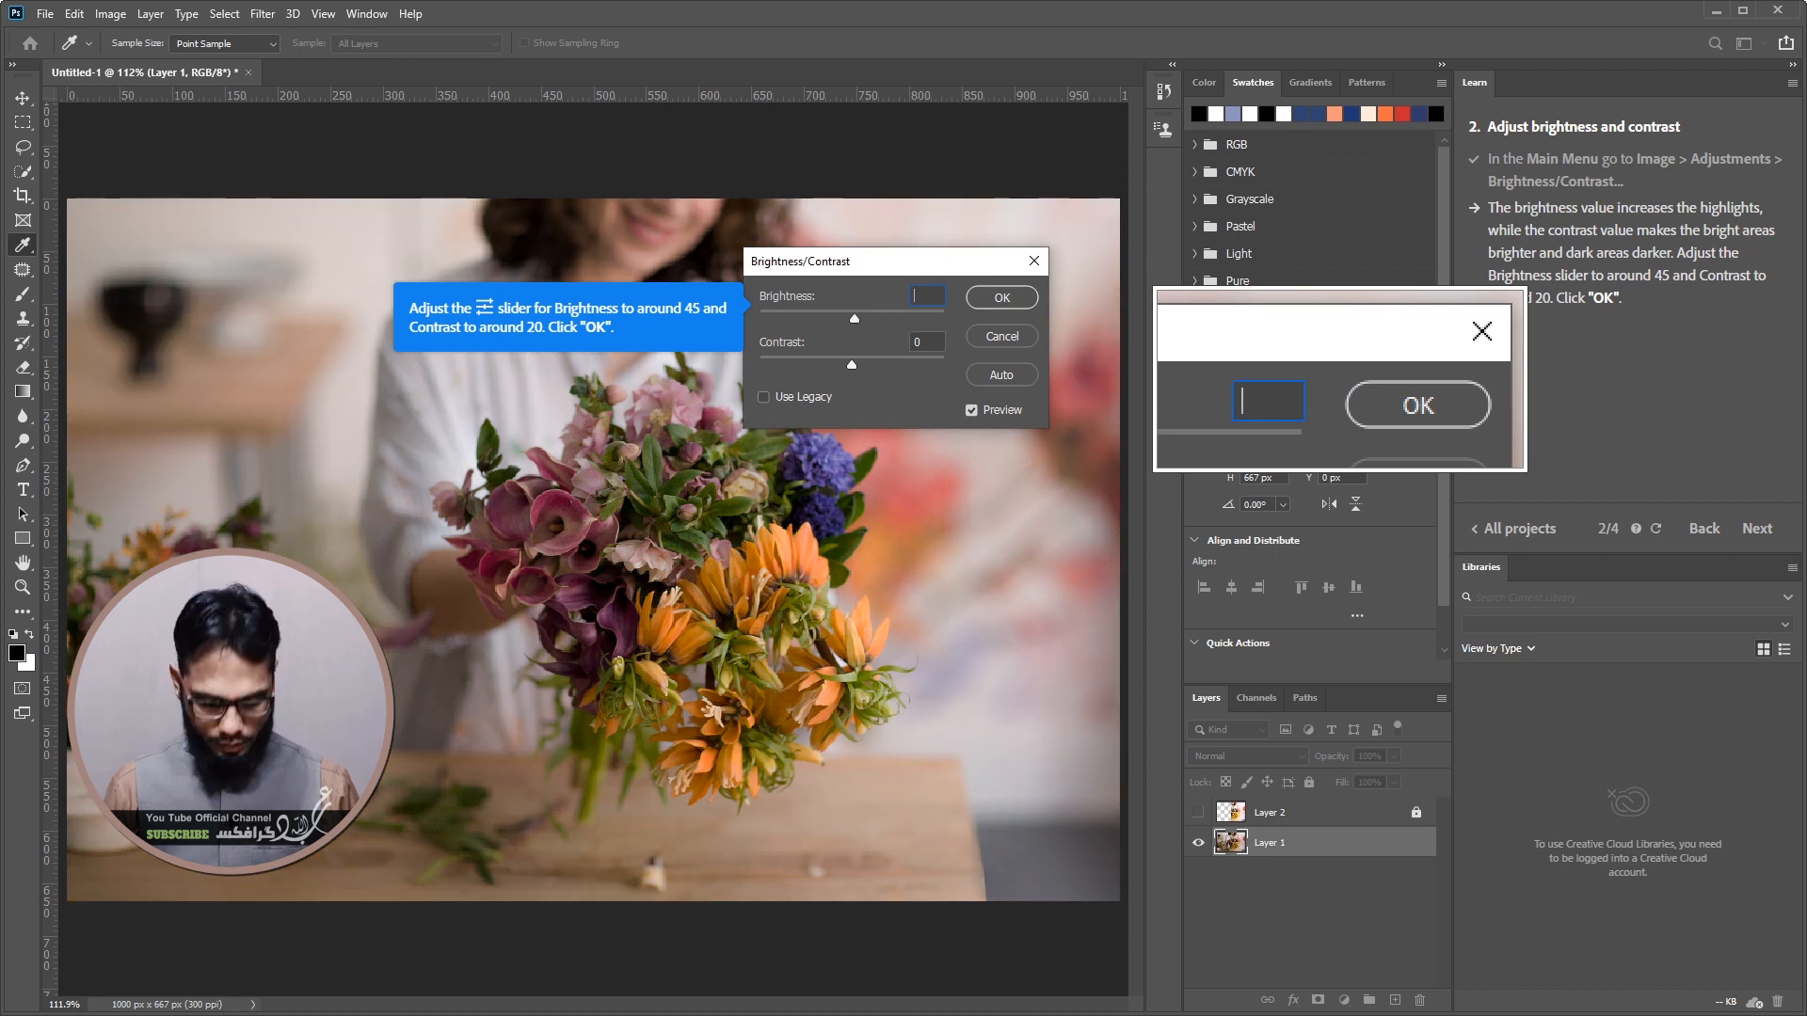
text(45)
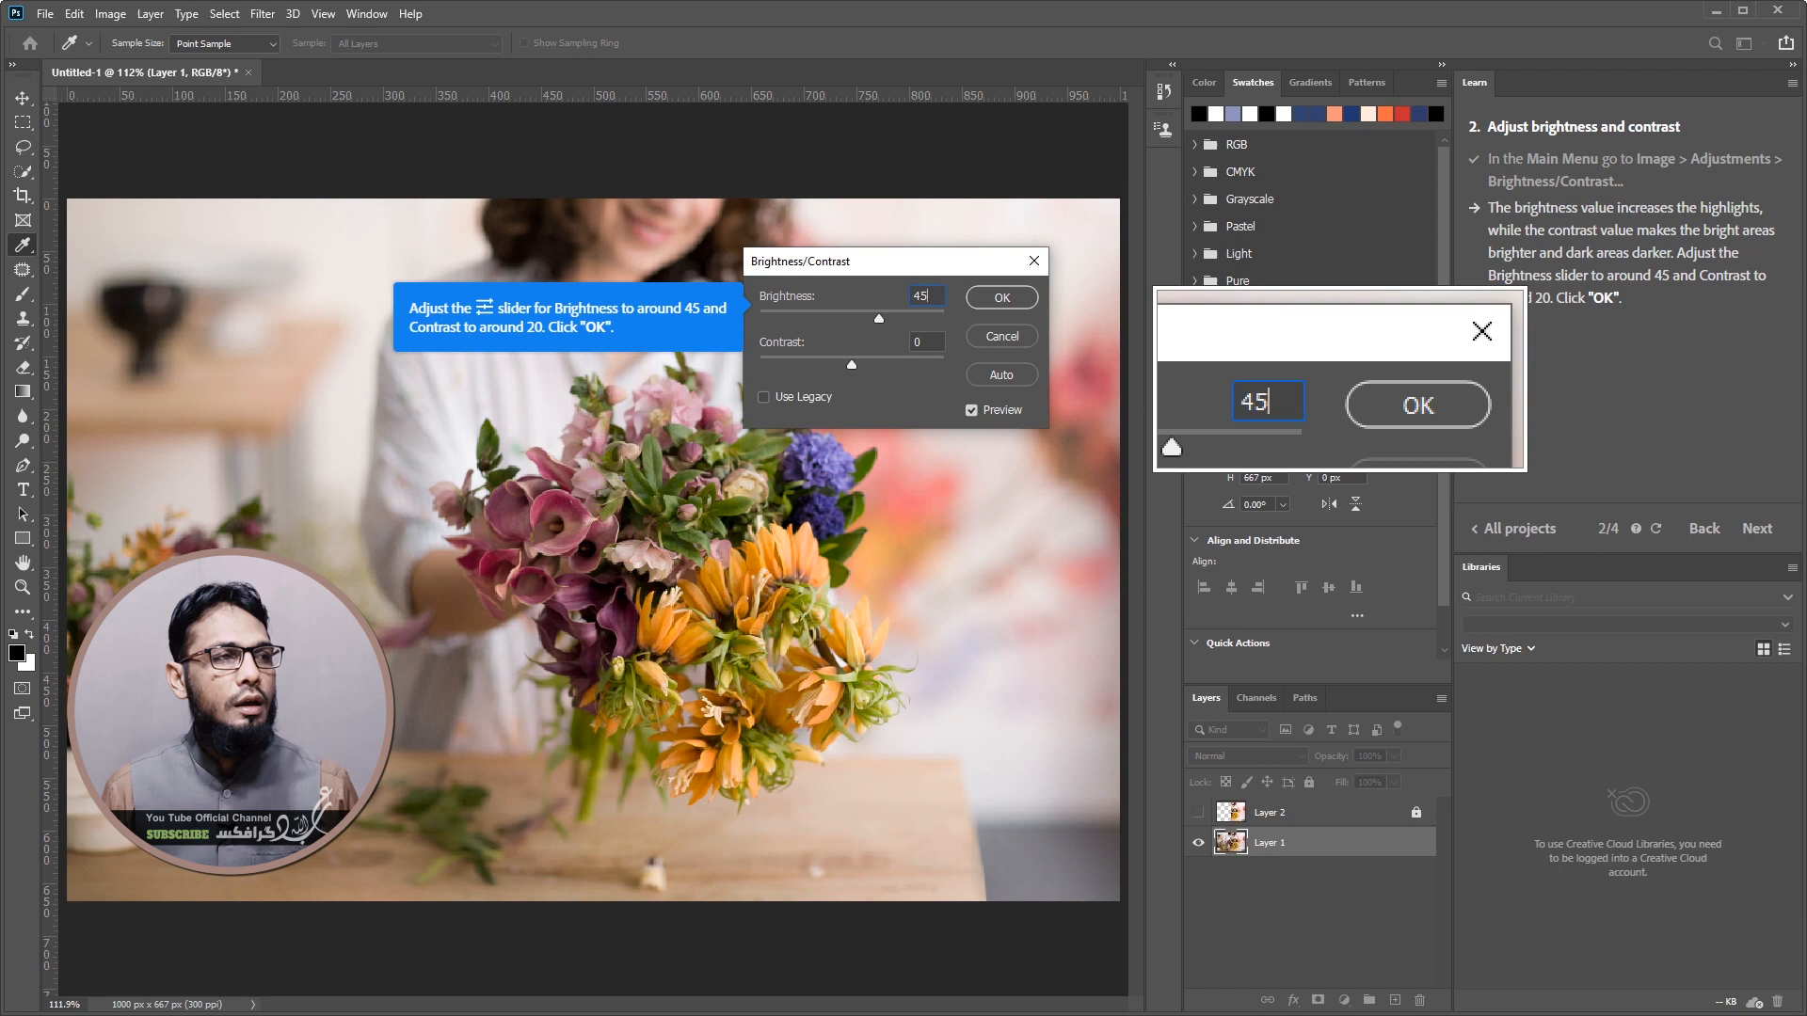
click(916, 340)
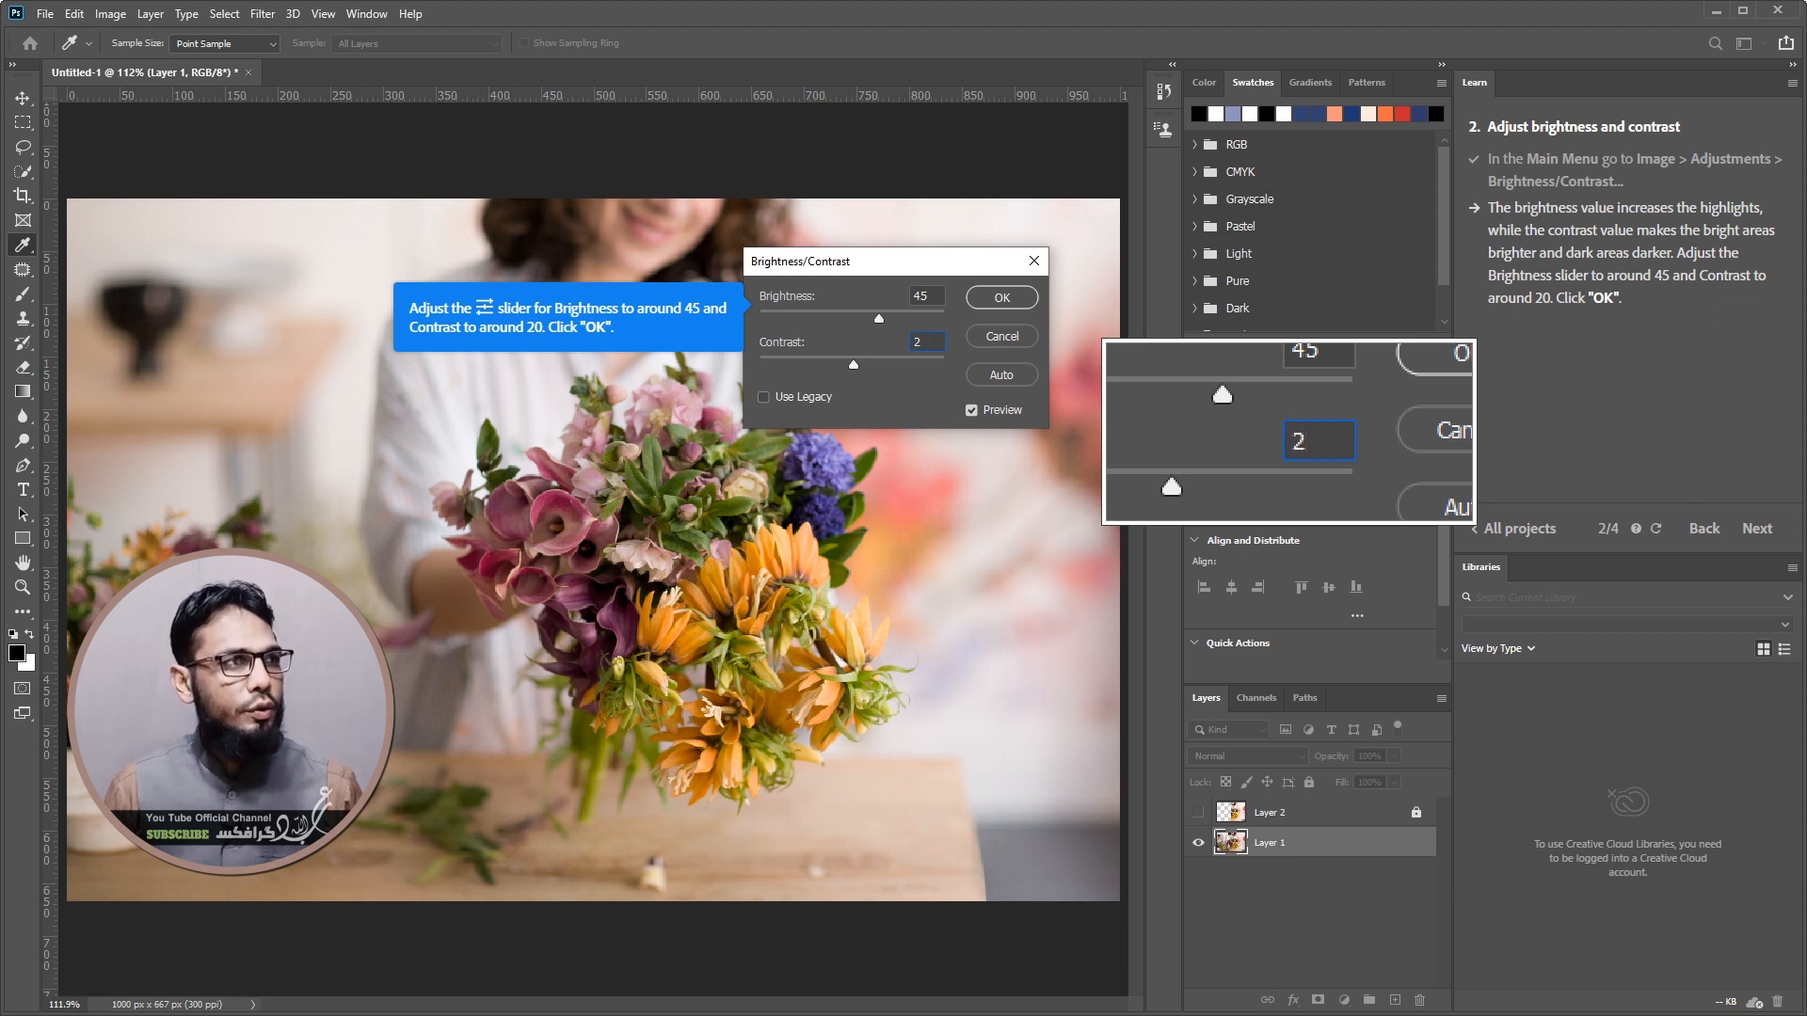
text(0)
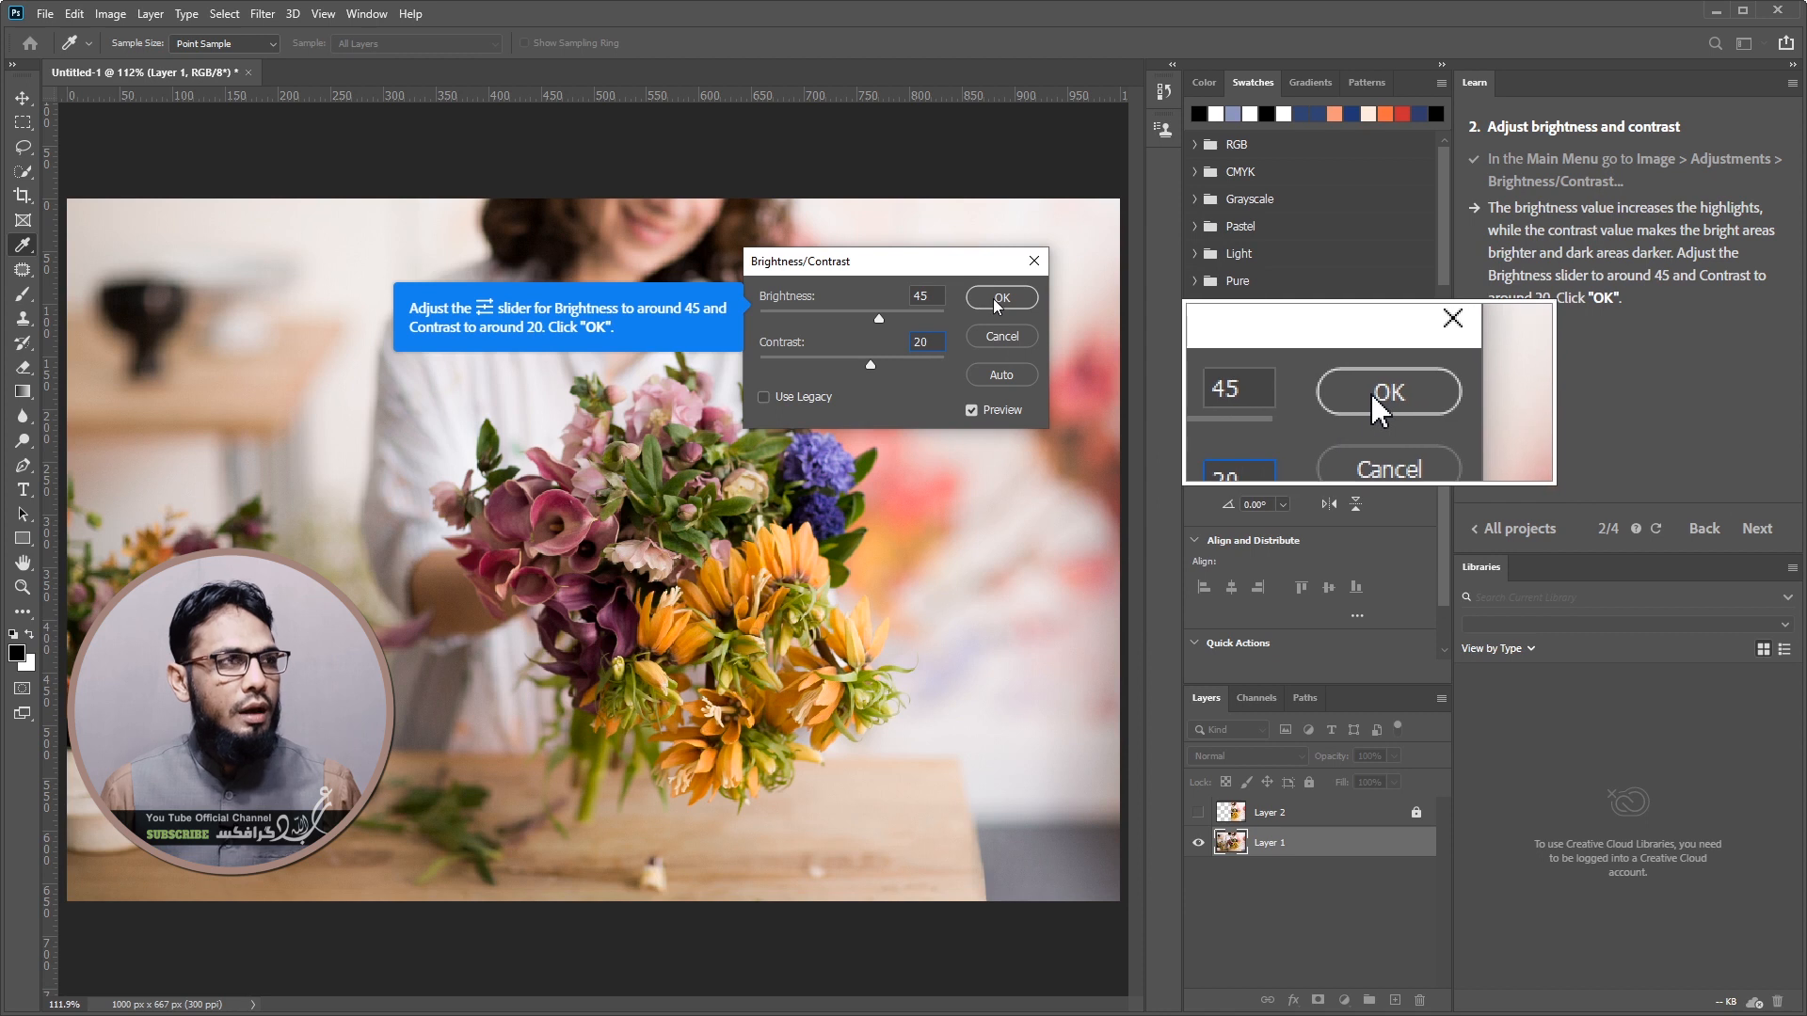
Try stronger contrast values of 98 and 76 on the flower photo to compare their effect
double_click(940, 297)
double_click(944, 349)
drag(873, 364, 942, 366)
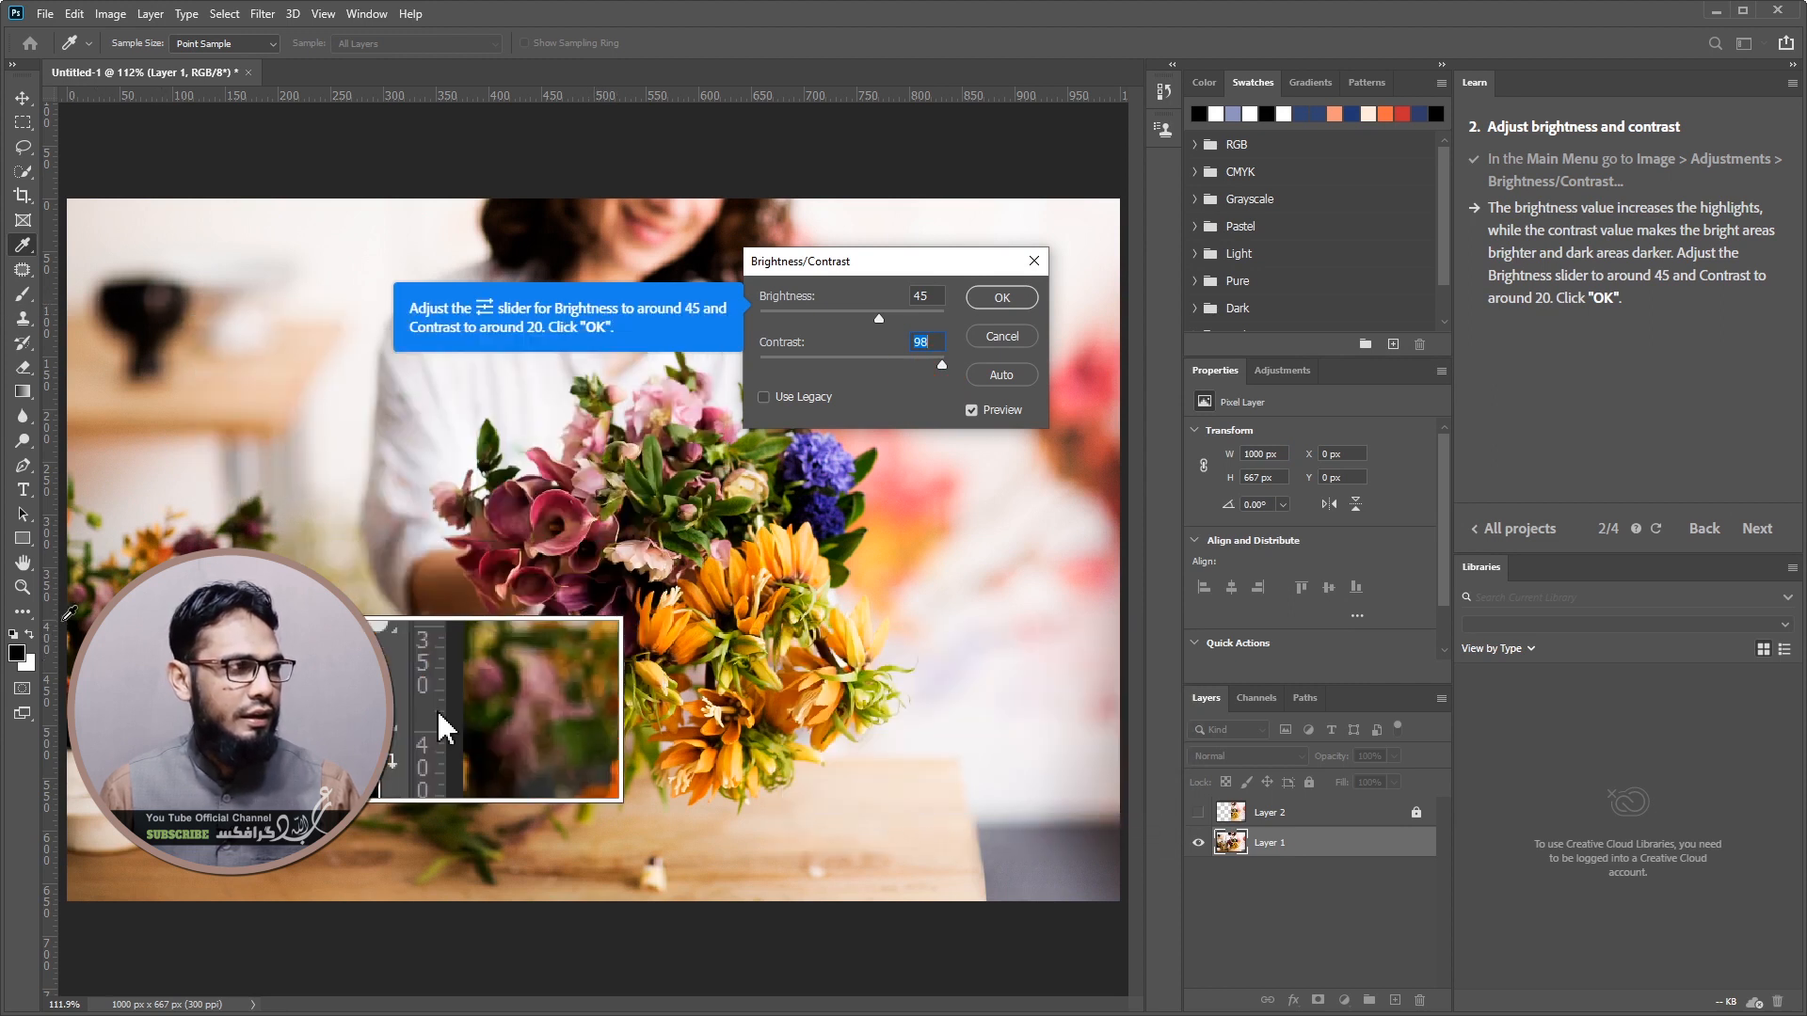
mouse_move(941, 366)
mouse_down()
mouse_move(896, 370)
mouse_move(922, 369)
mouse_up()
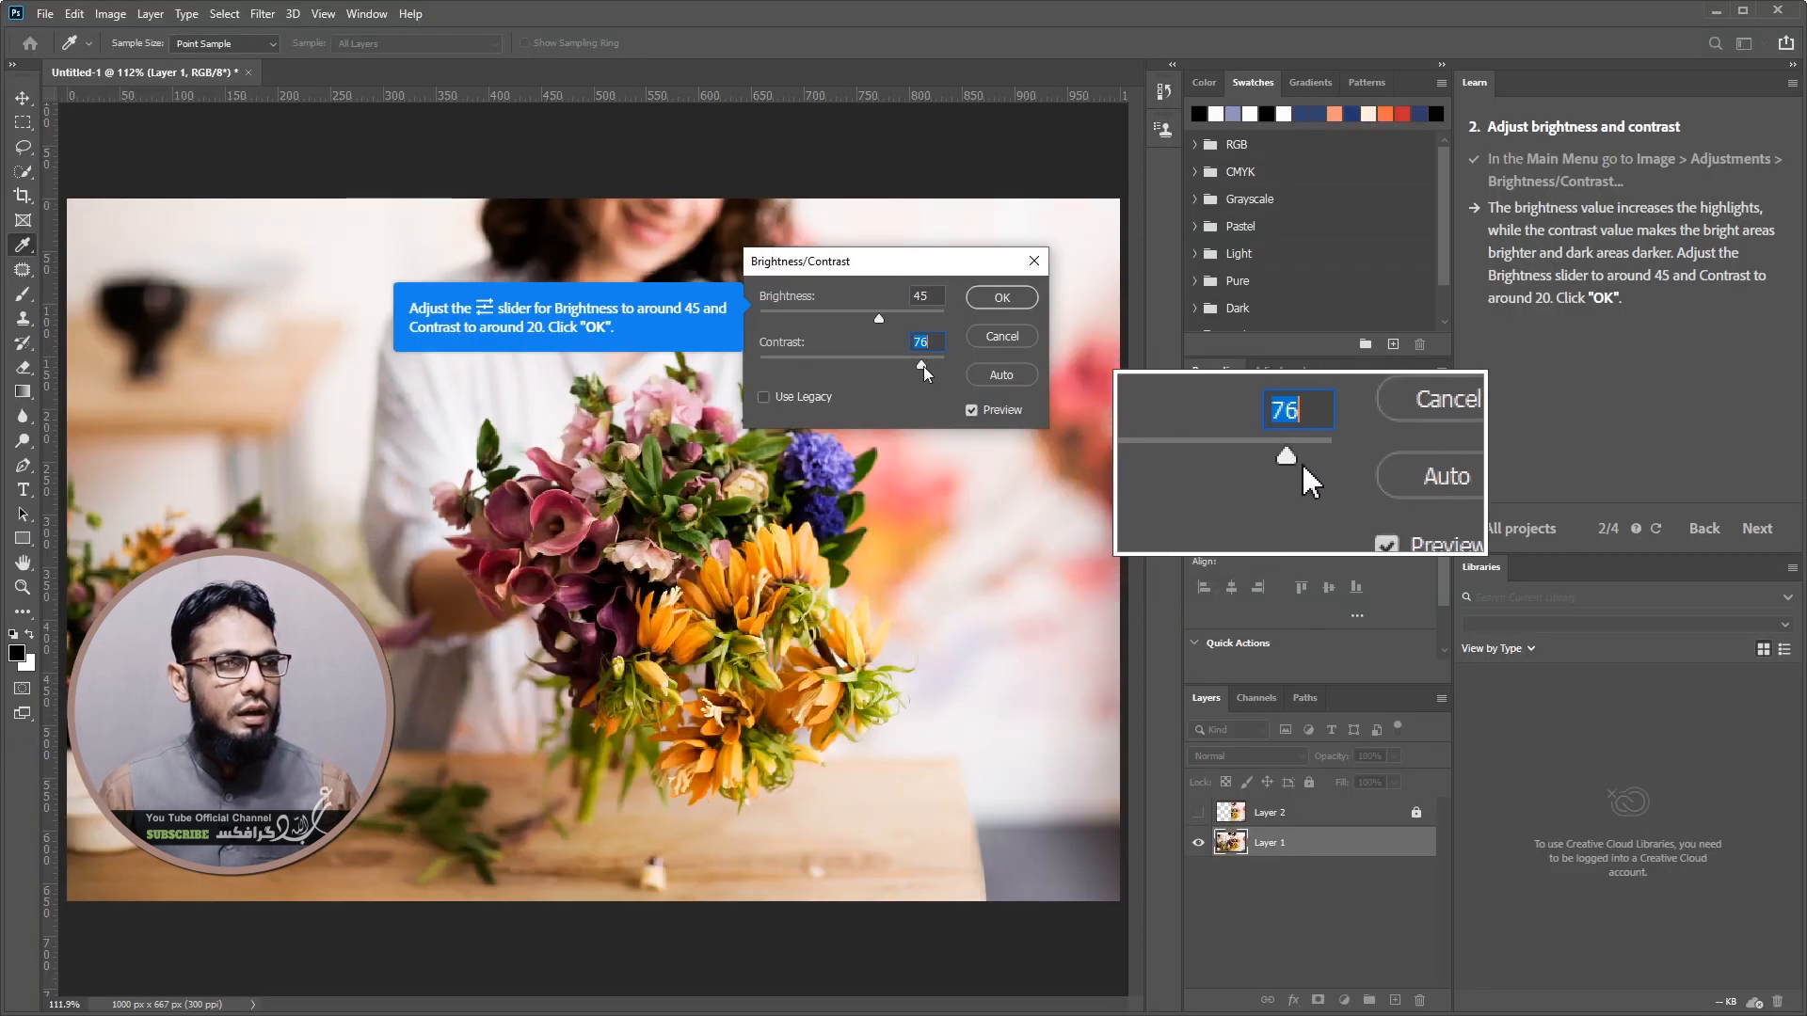
mouse_move(924, 367)
mouse_down()
mouse_move(906, 363)
mouse_move(951, 365)
mouse_move(878, 360)
mouse_move(928, 365)
mouse_up()
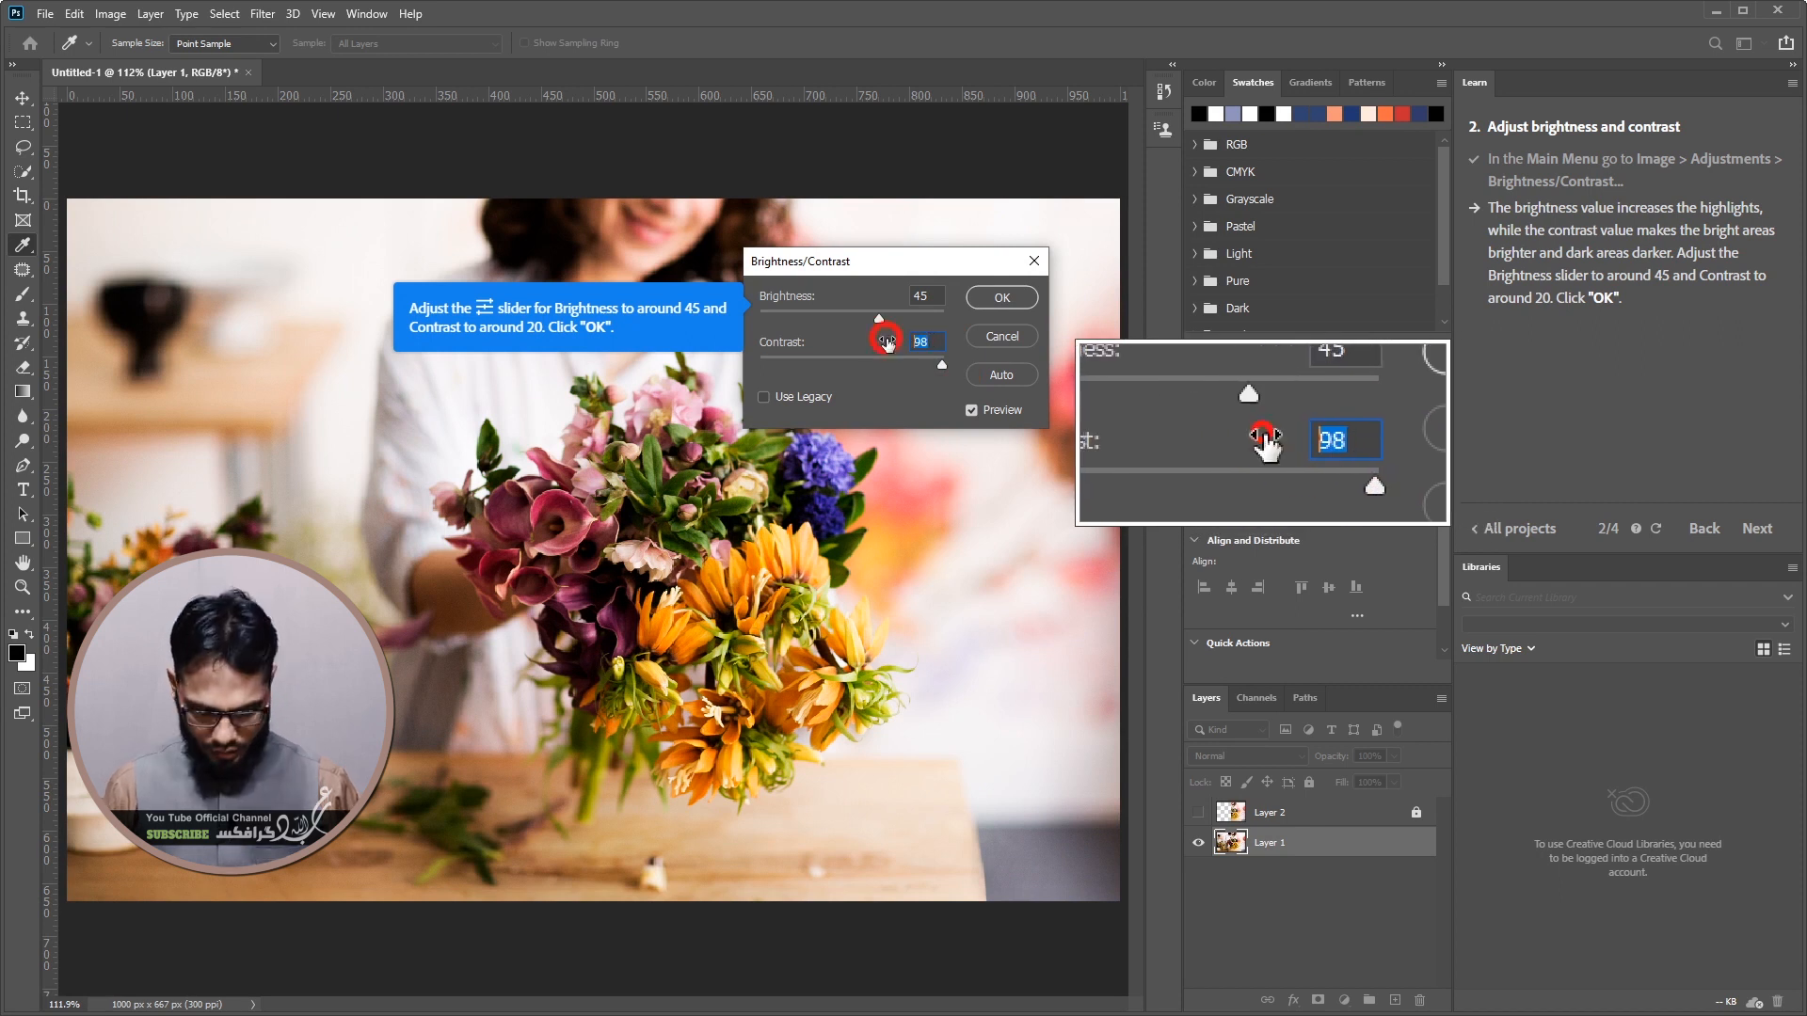
Set the contrast back to 20 and apply the brightness and contrast adjustment to Layer 1
text(20)
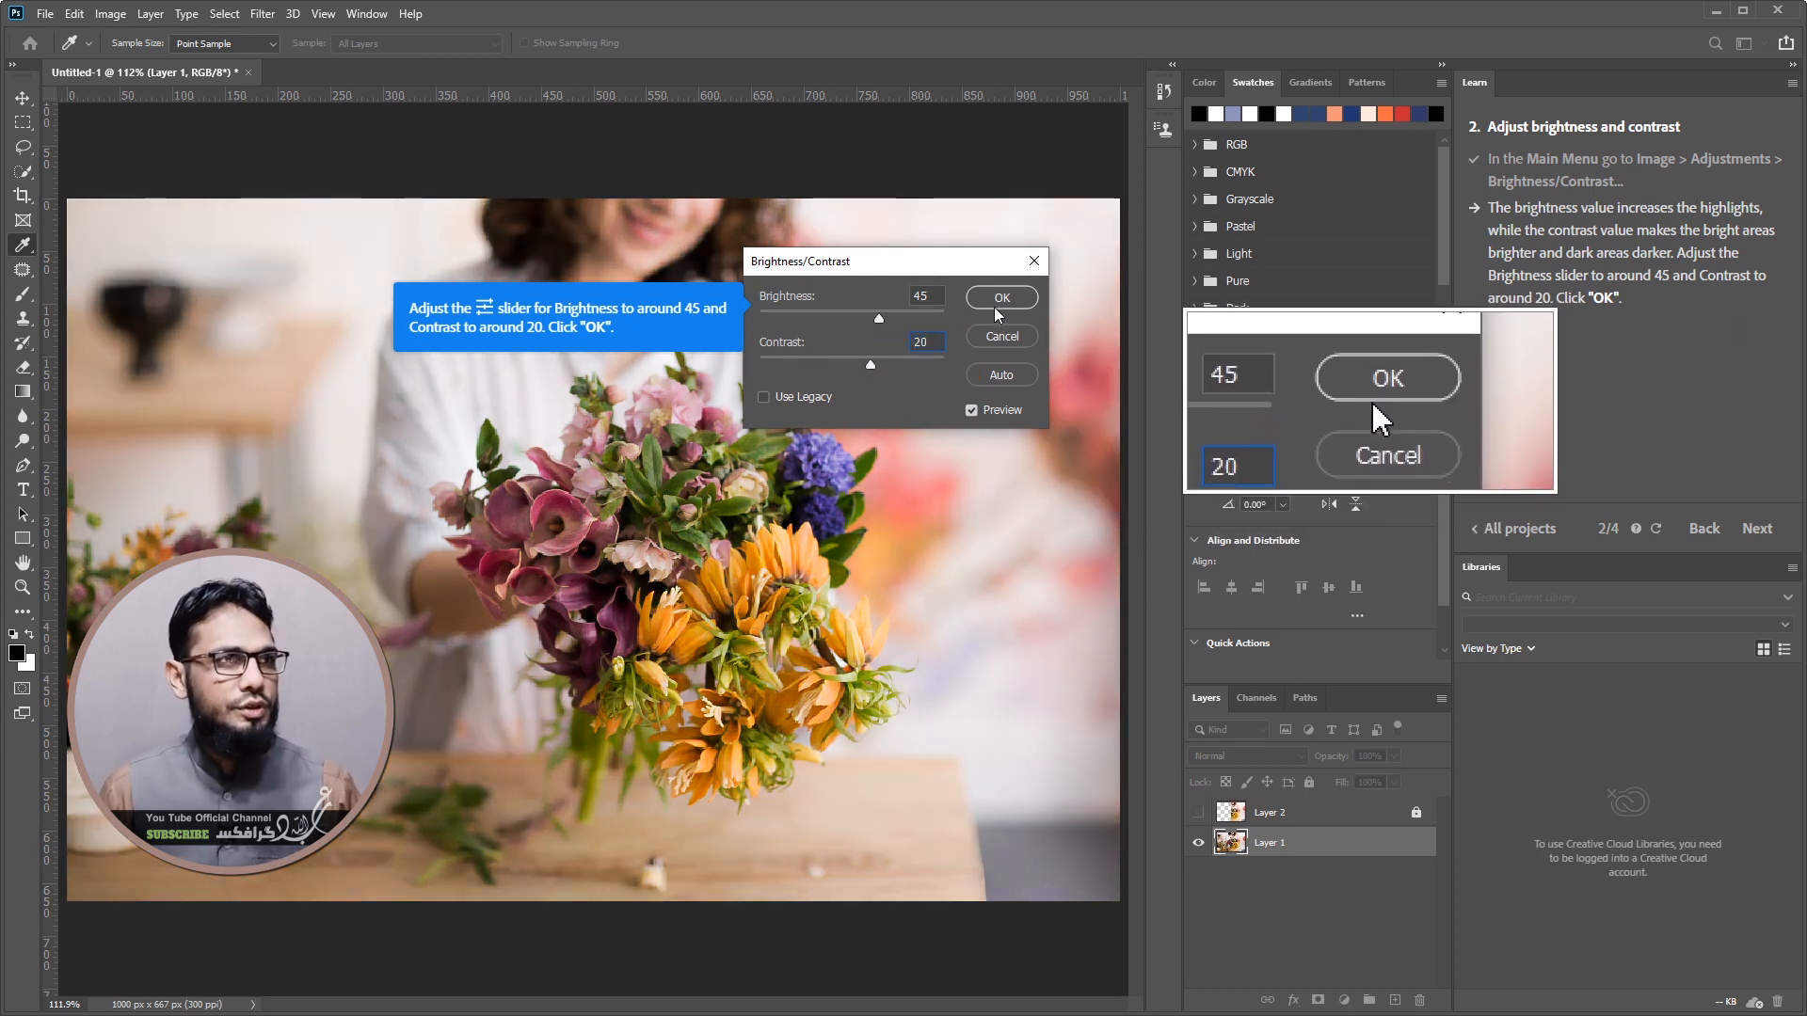
click(996, 302)
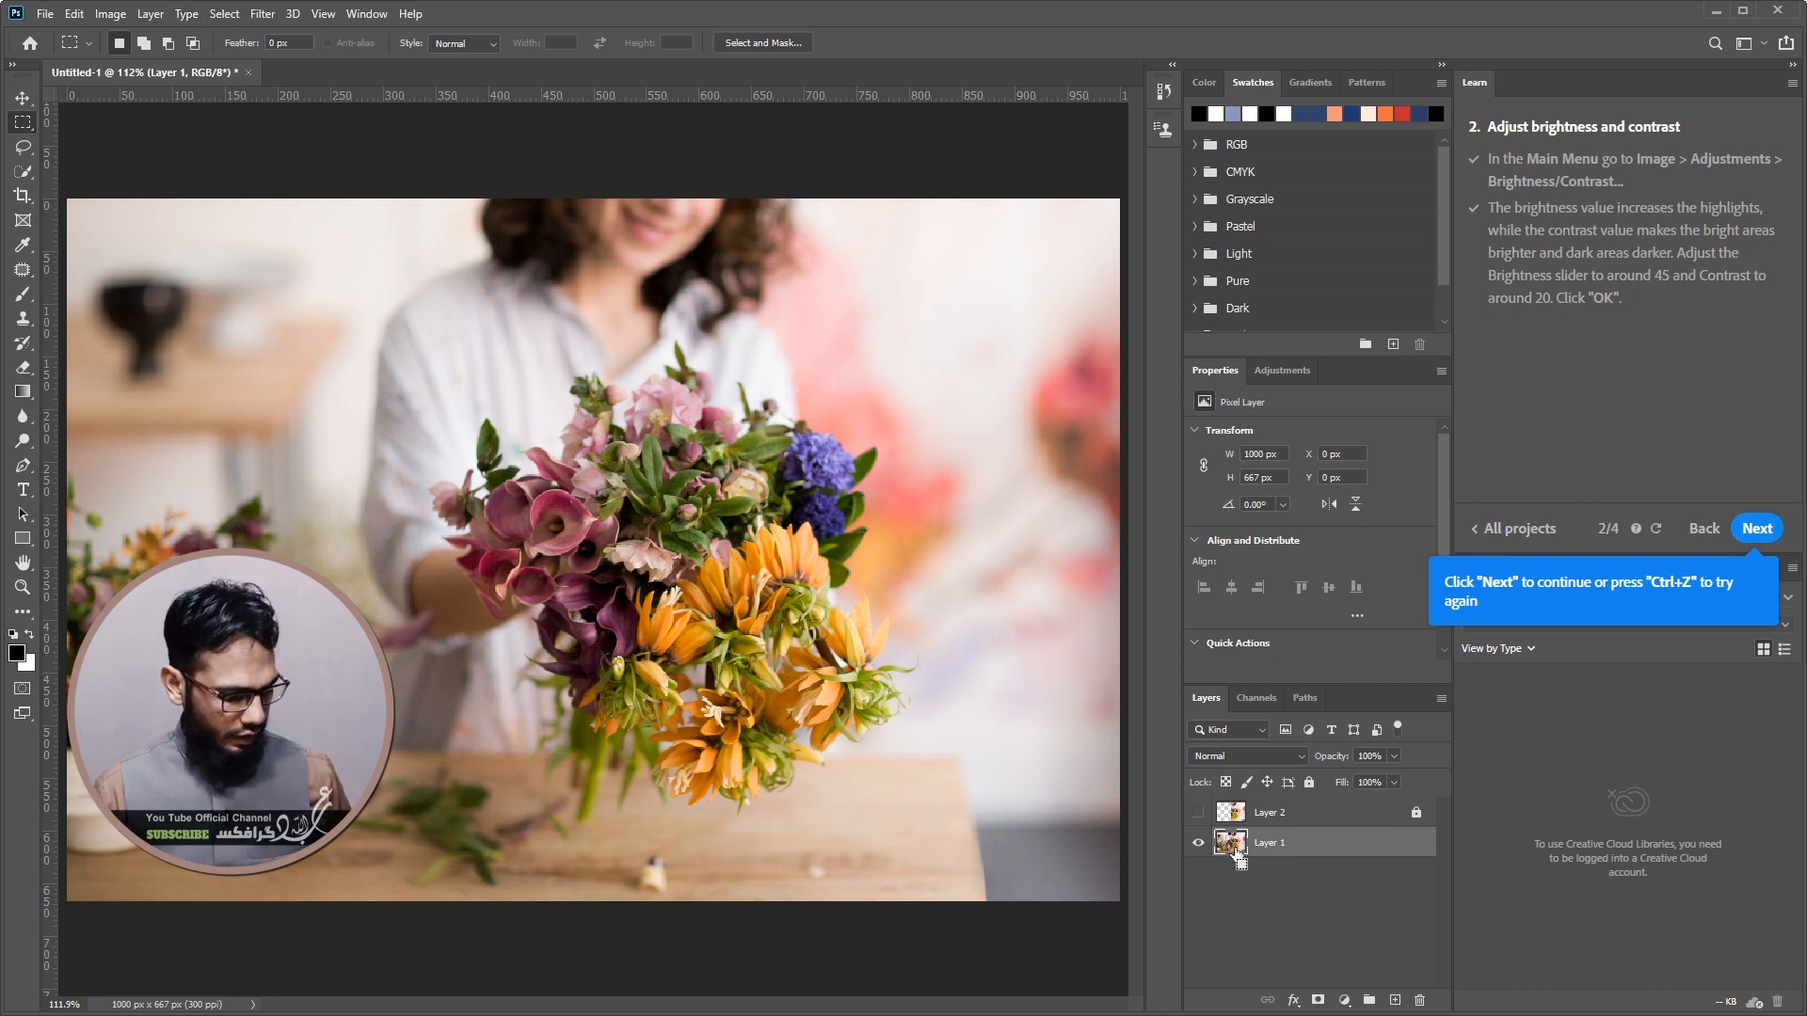
Duplicate the adjusted Layer 1 and hide the copy
drag(1239, 858, 1230, 862)
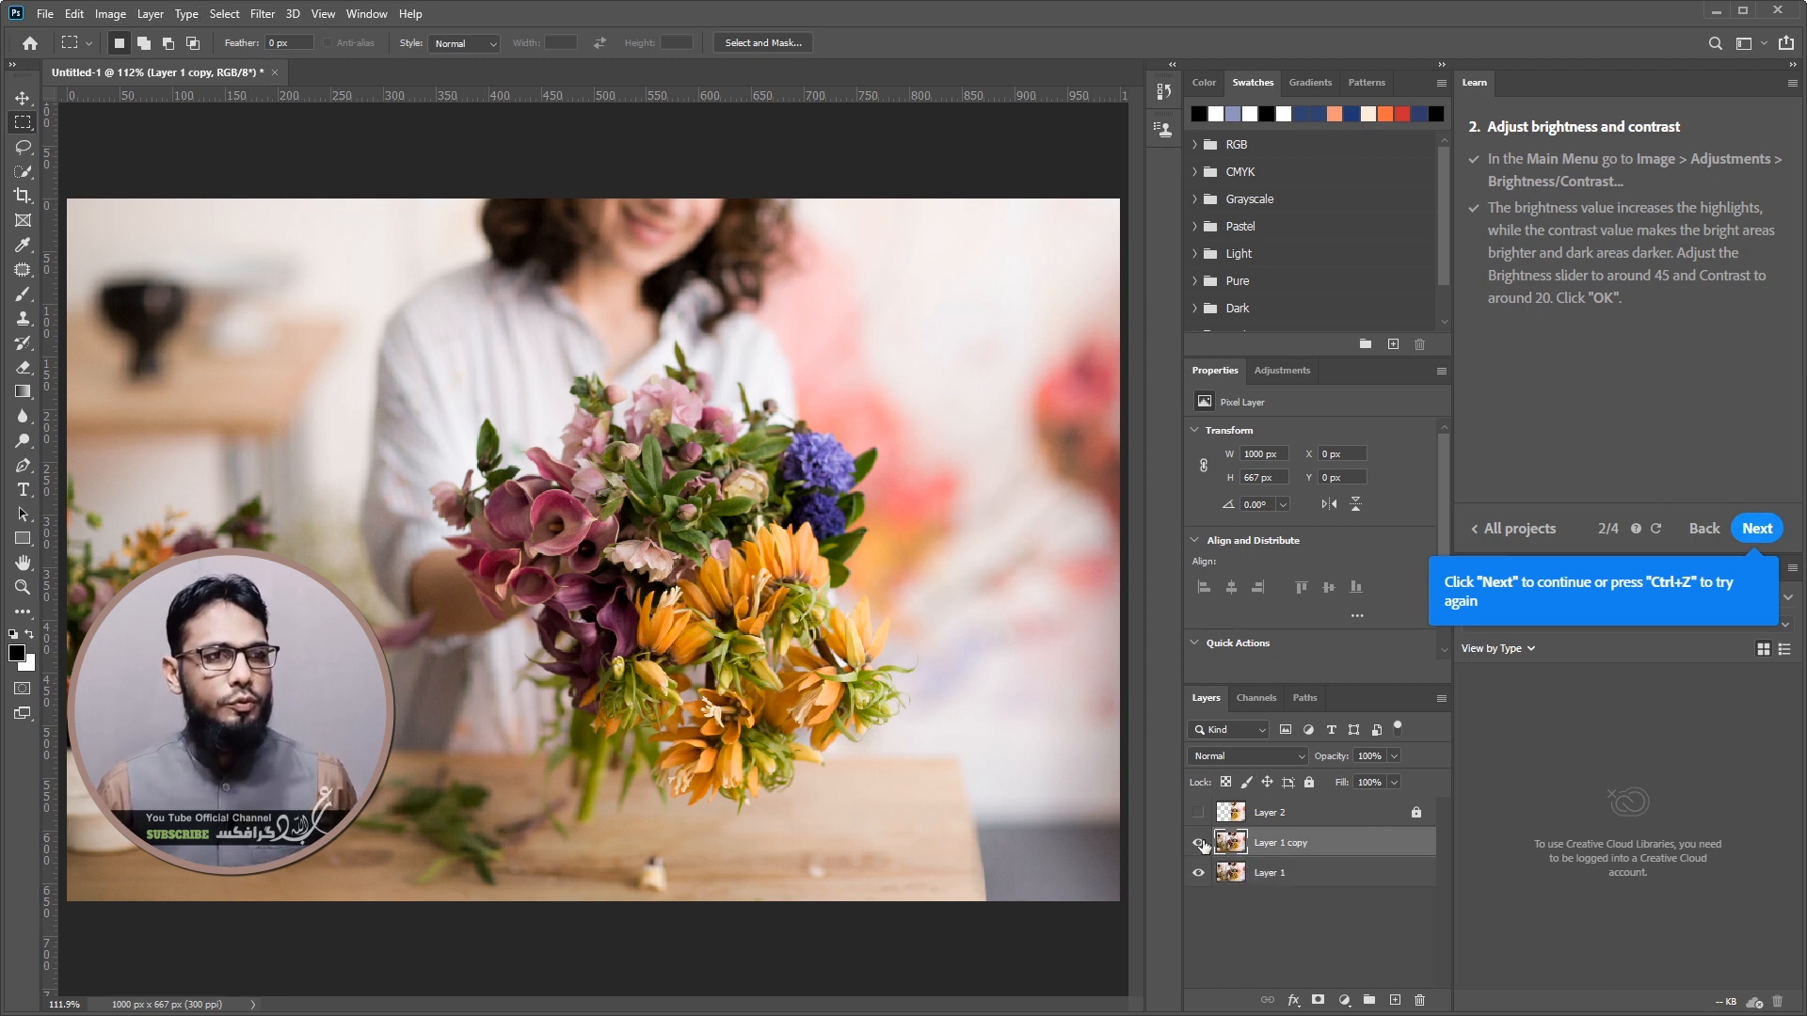
click(1199, 843)
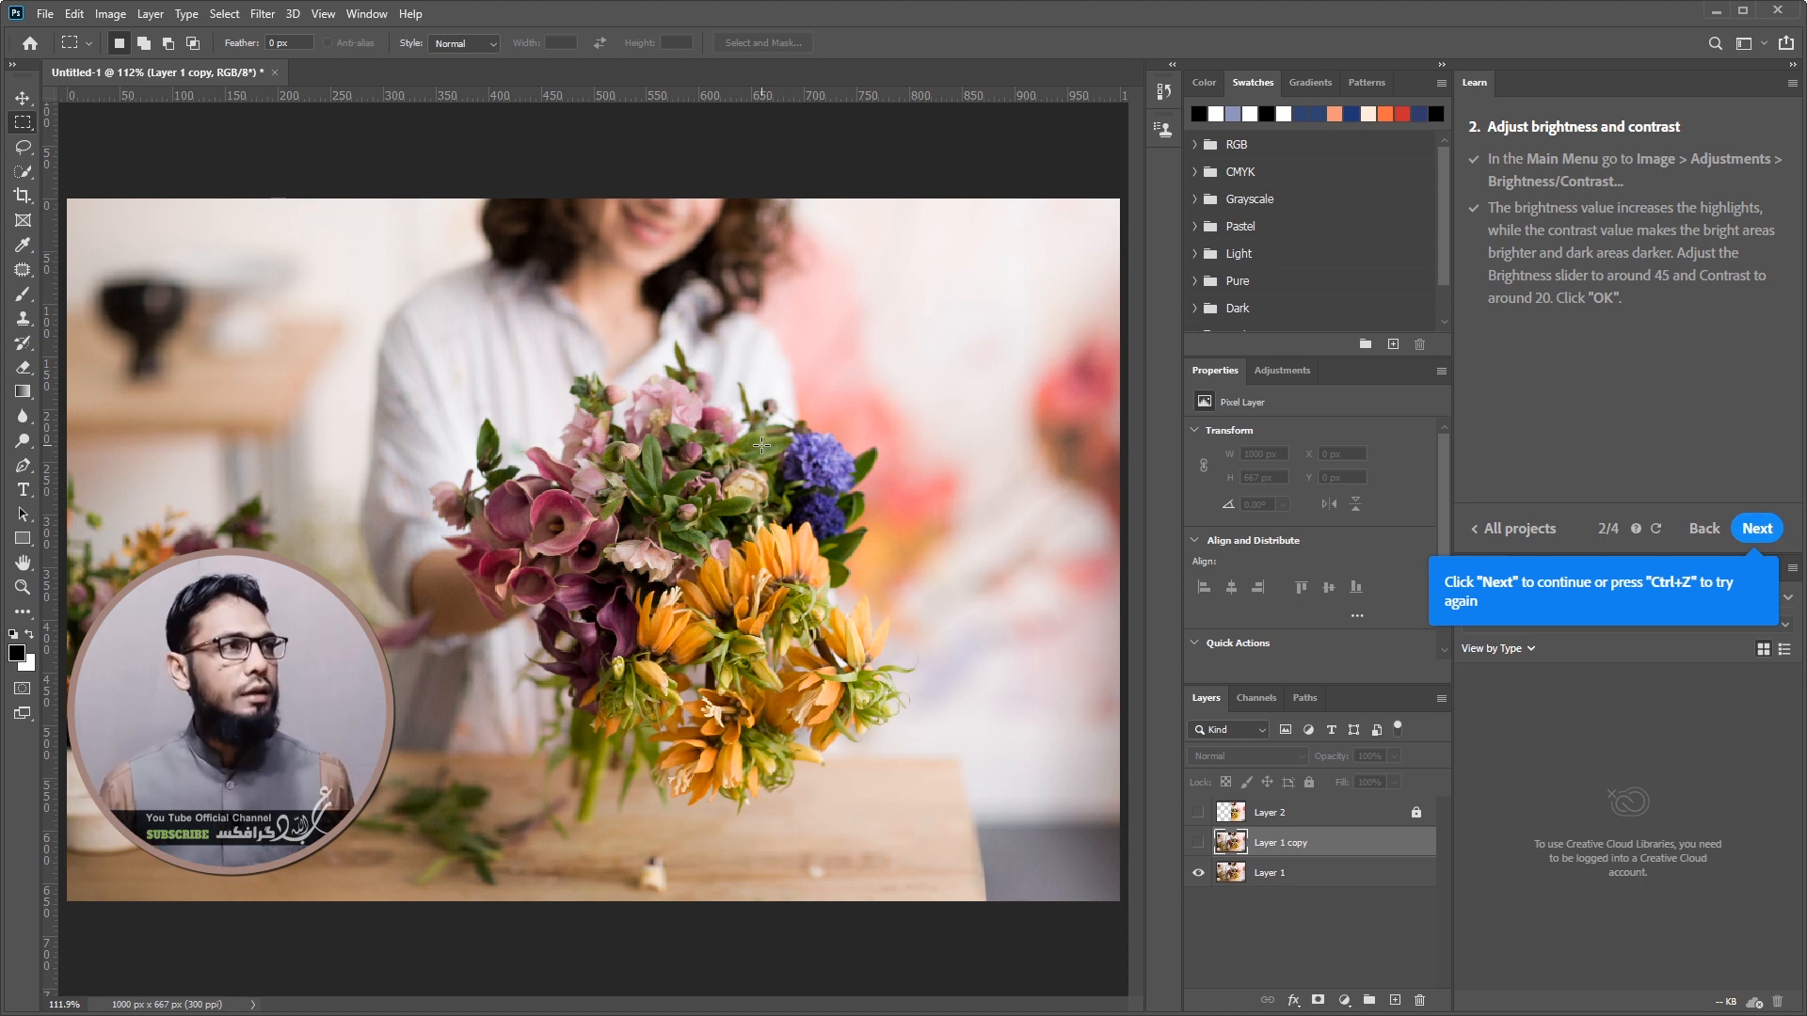
Add a Brightness/Contrast adjustment layer above Layer 1 copy, keeping the default name and Normal mode
click(174, 12)
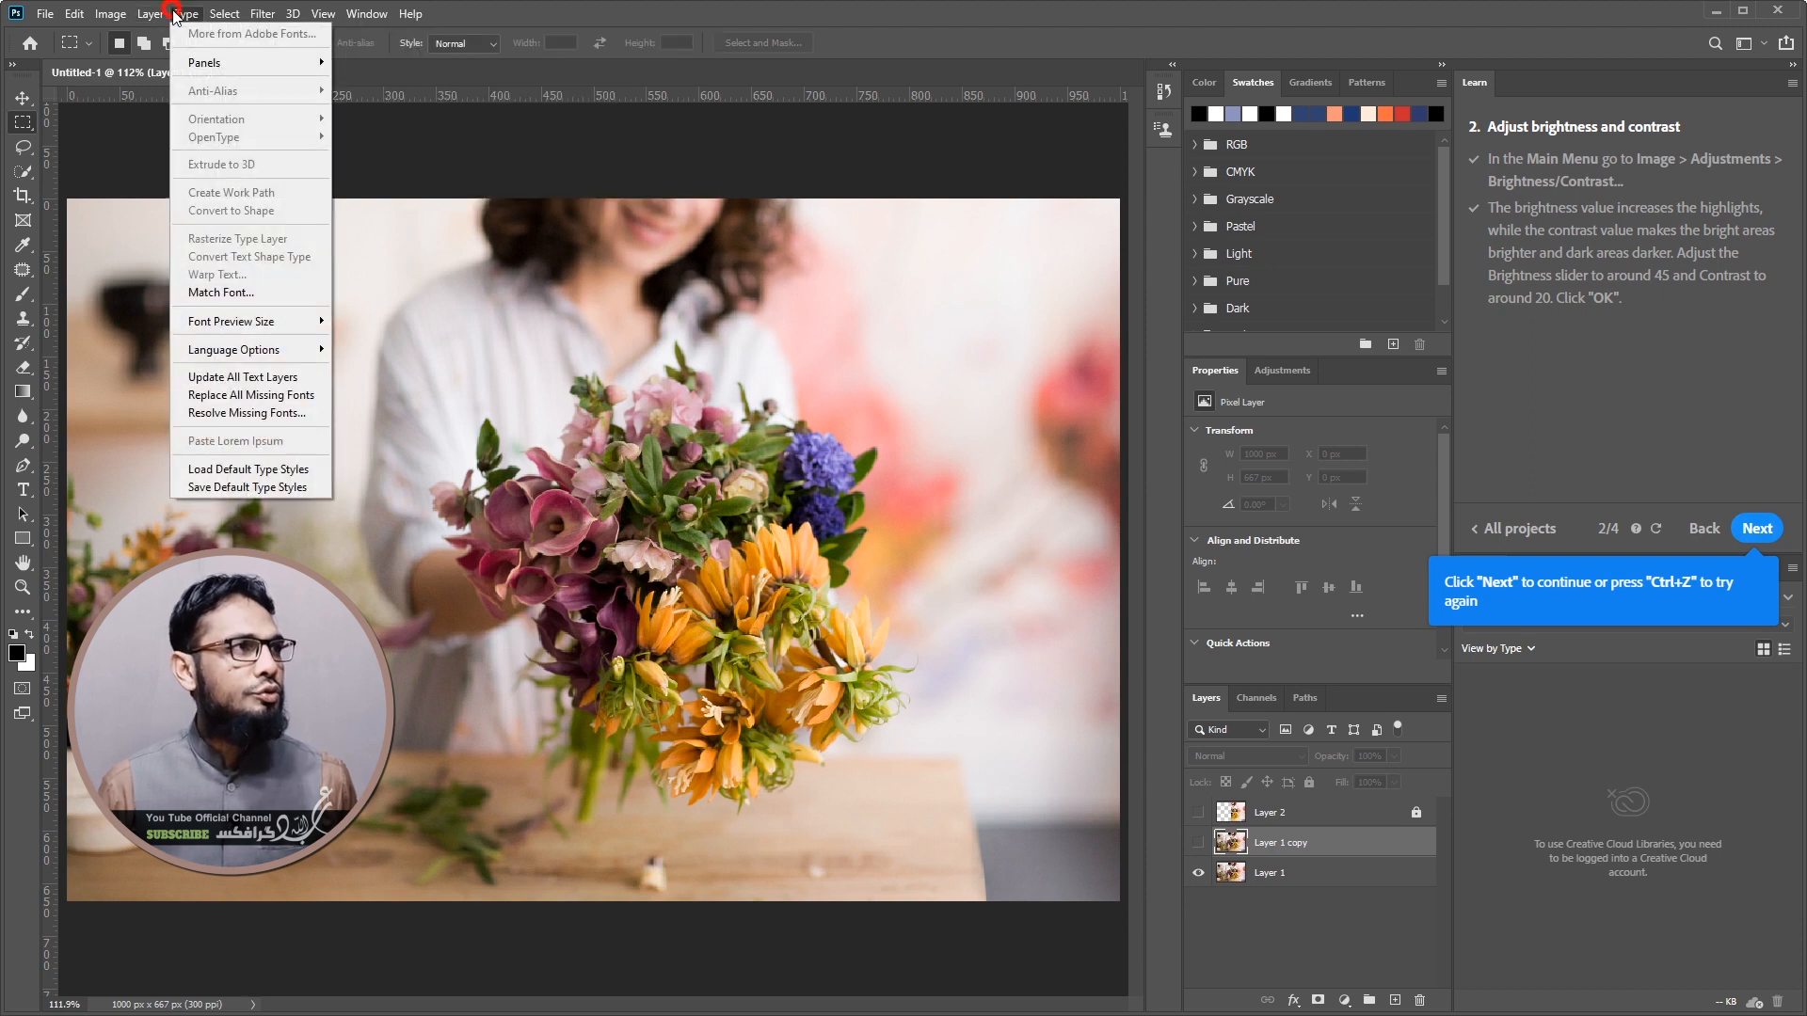
mouse_move(226, 271)
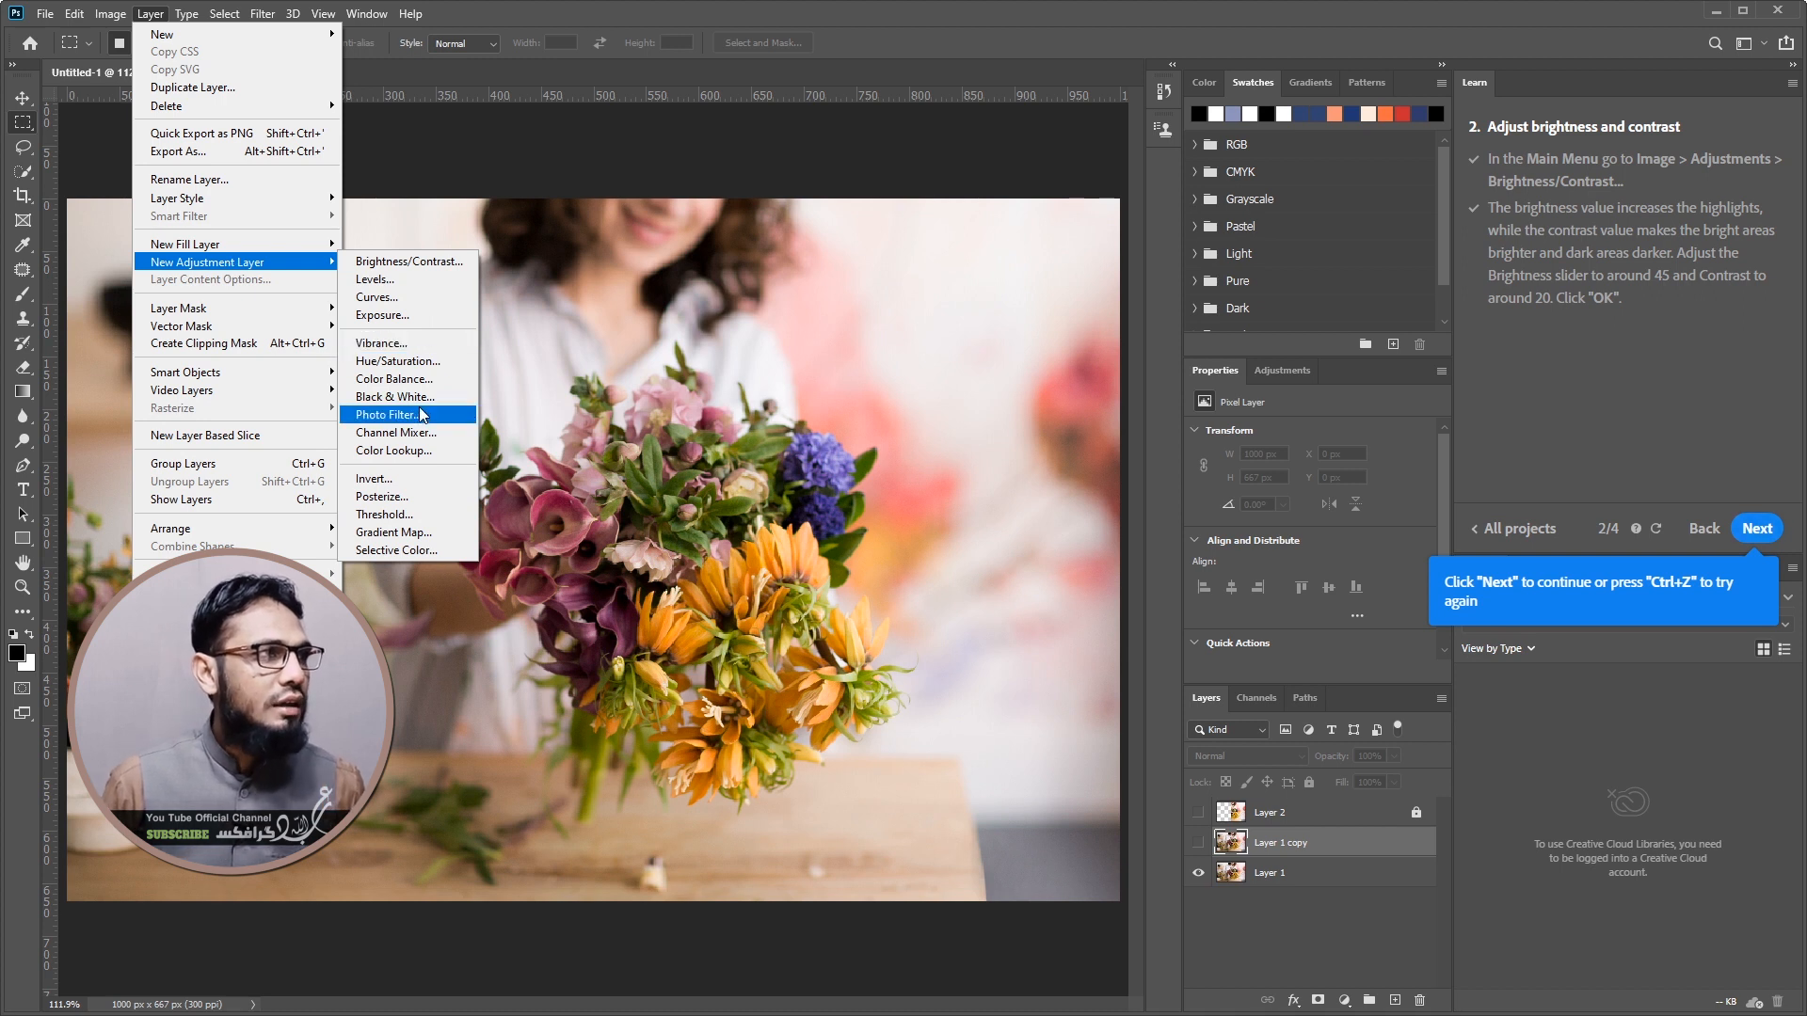
click(407, 261)
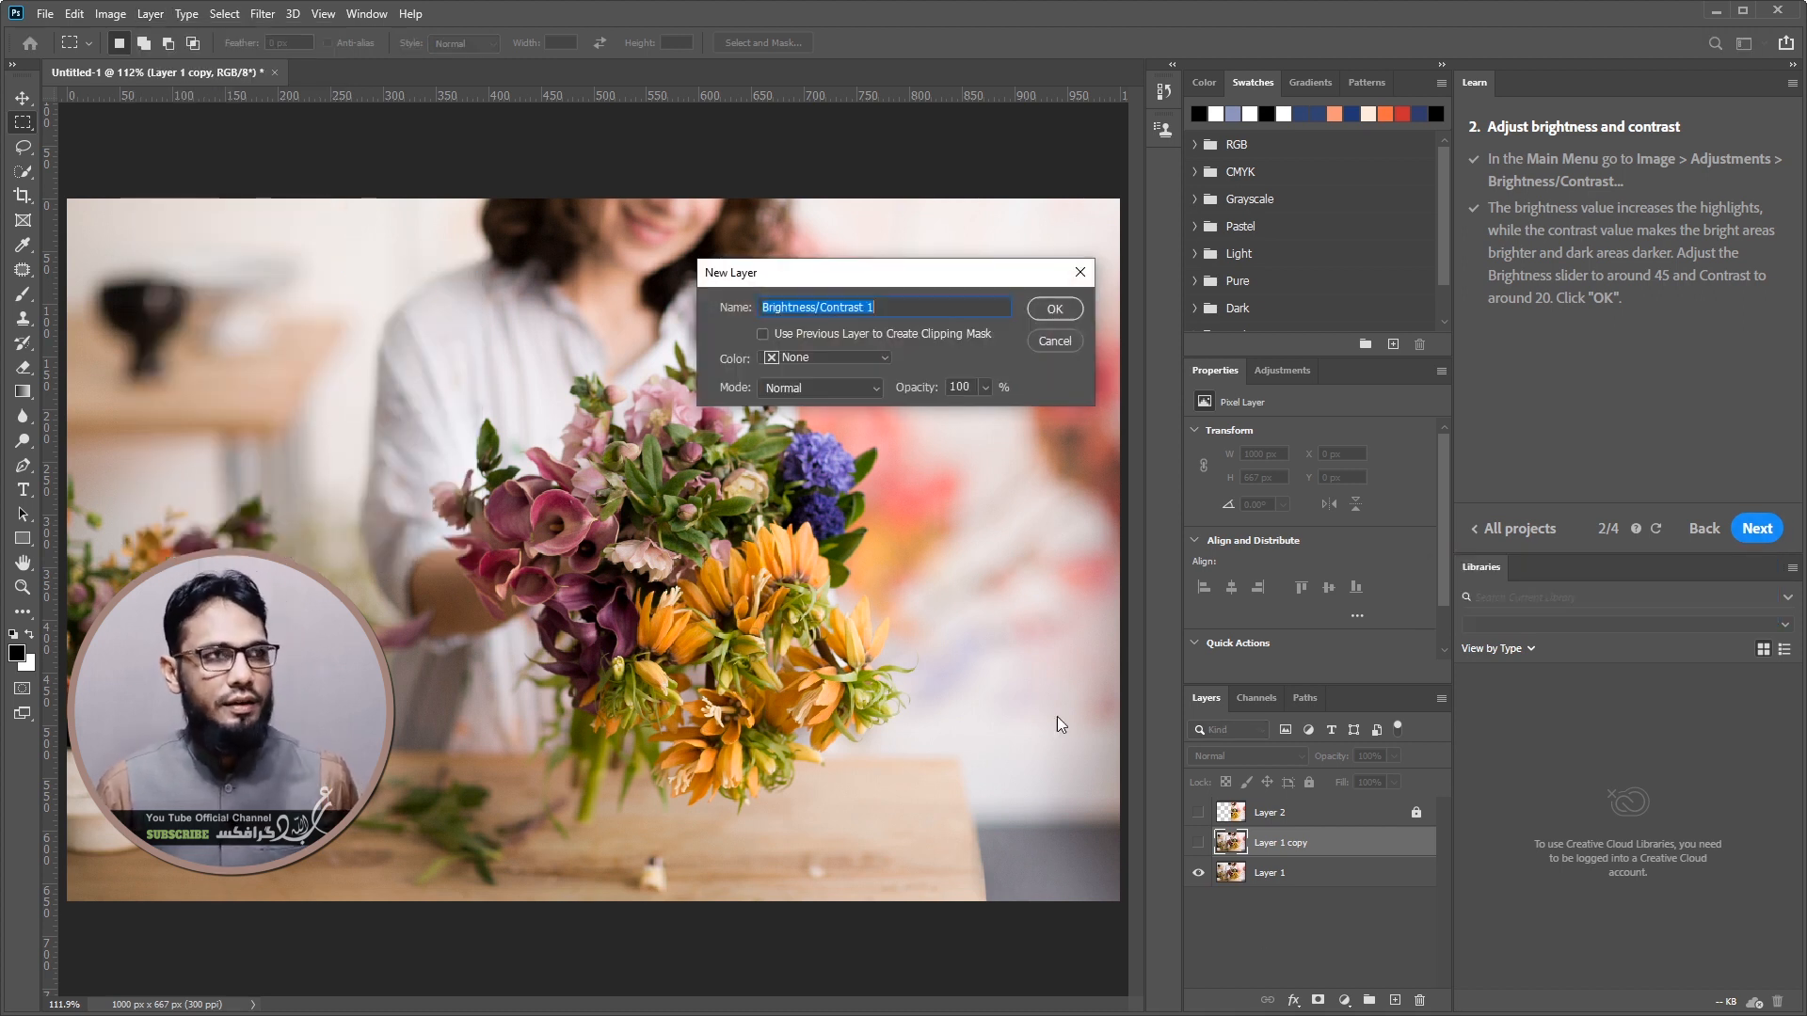
click(1056, 311)
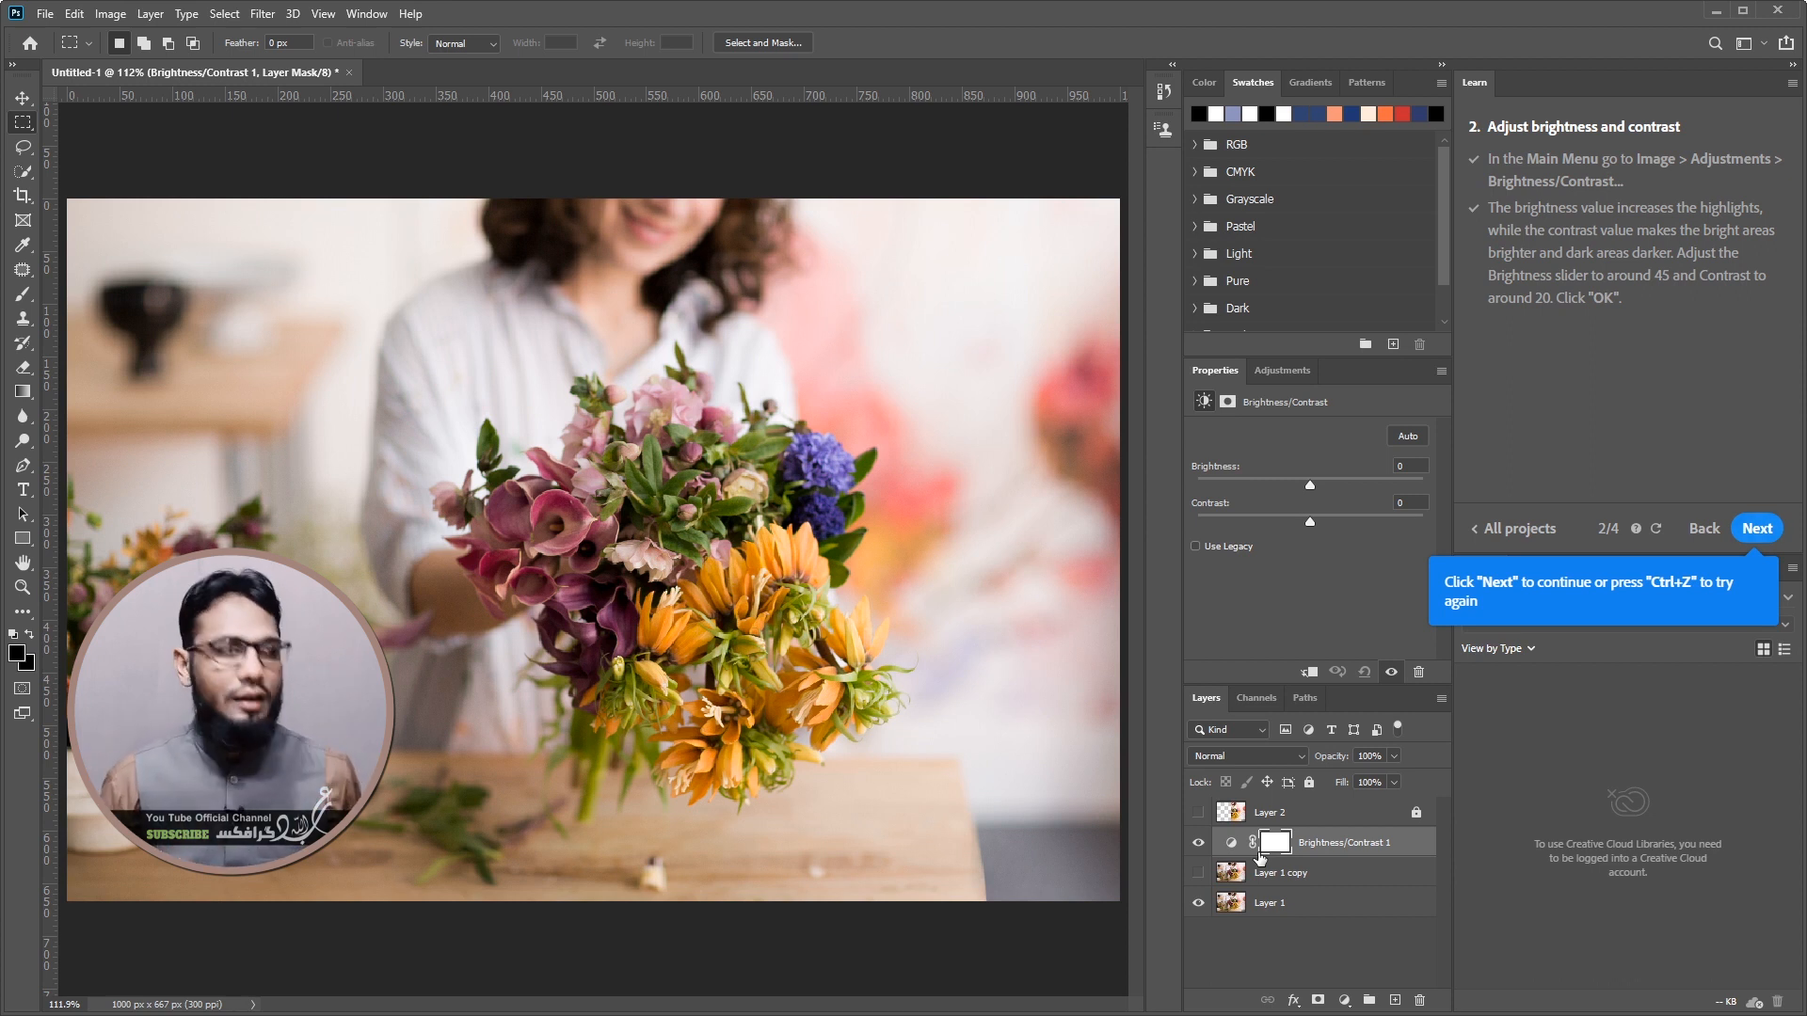
click(110, 14)
mouse_move(209, 62)
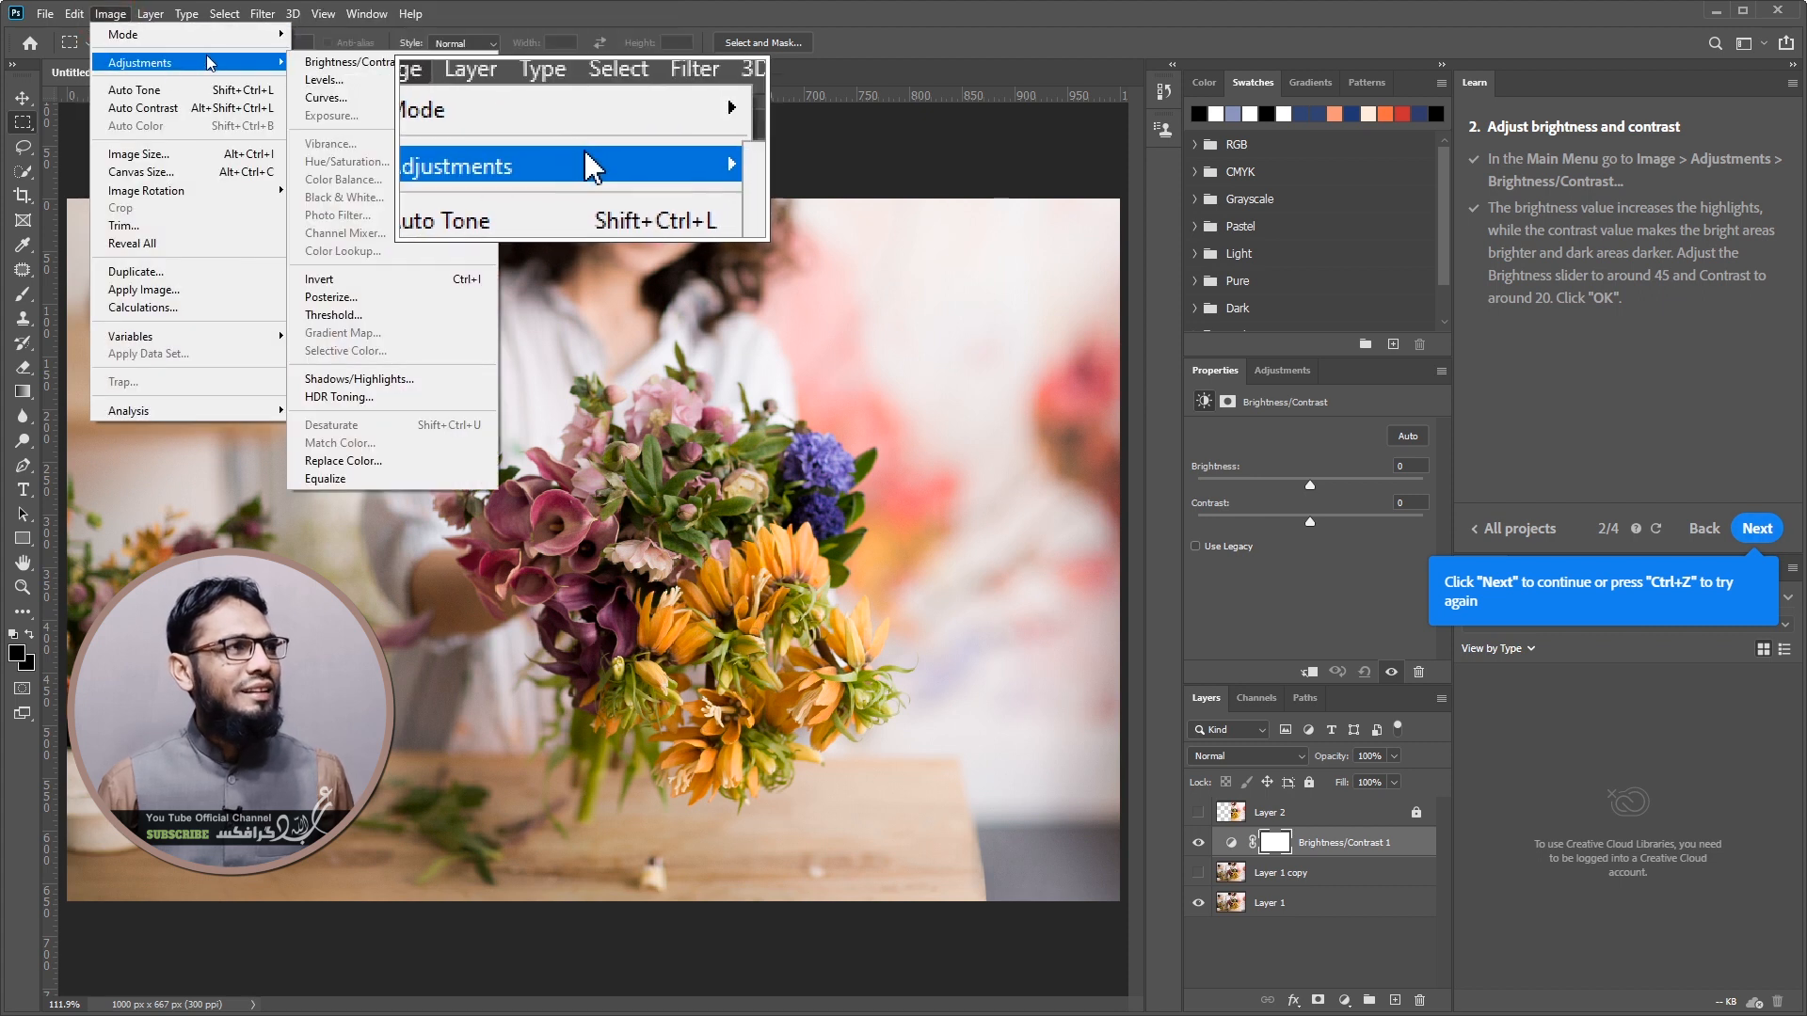
click(115, 15)
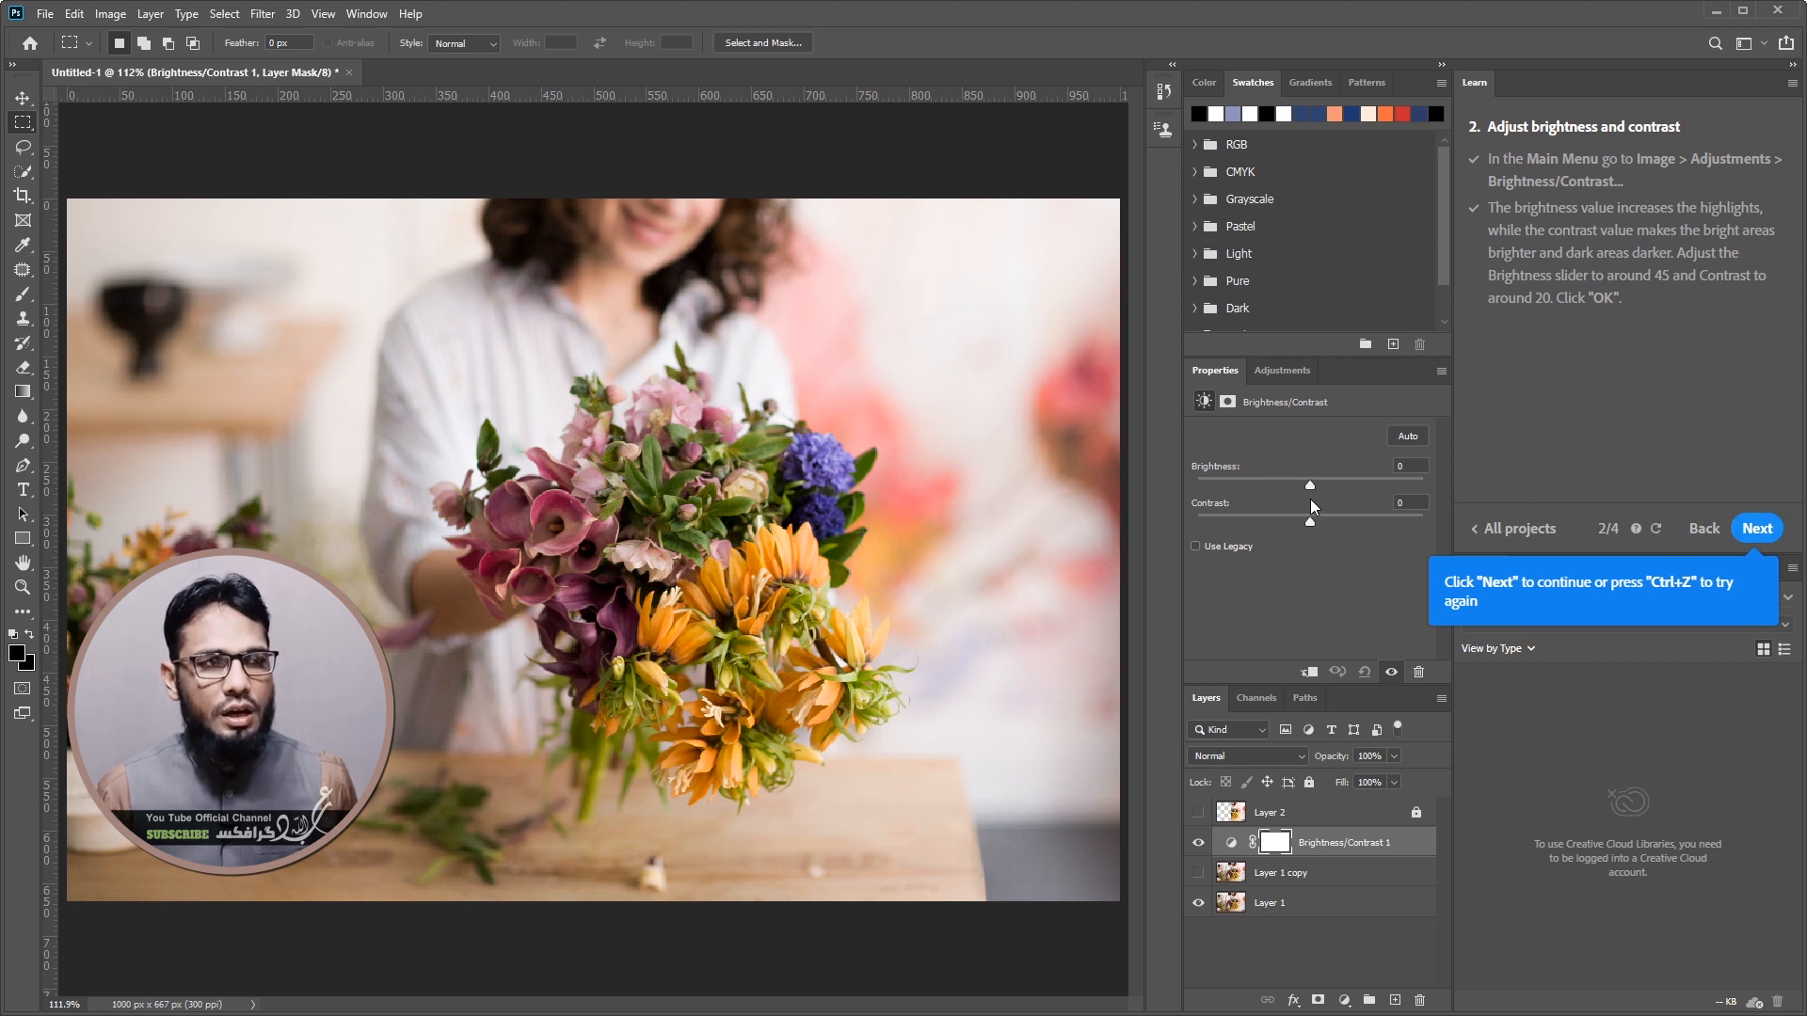
Set the adjustment layer's Brightness to 51
drag(1309, 484, 1329, 483)
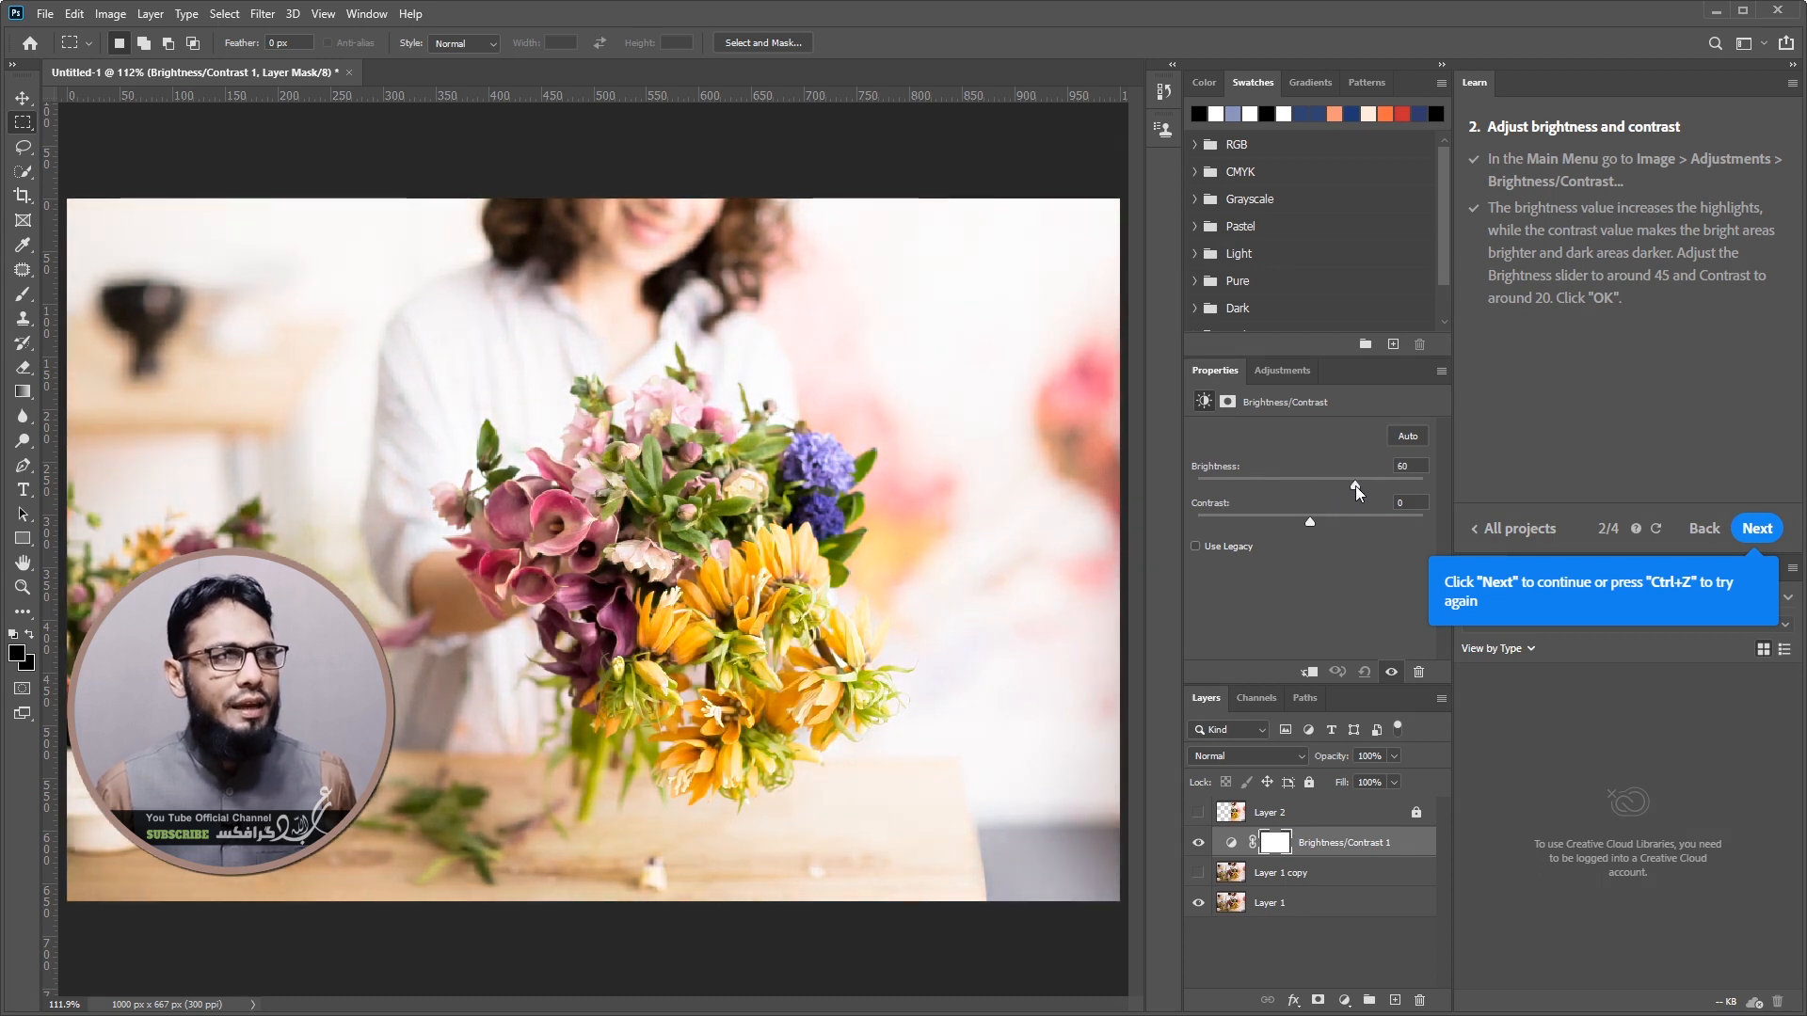
drag(1355, 486, 1356, 485)
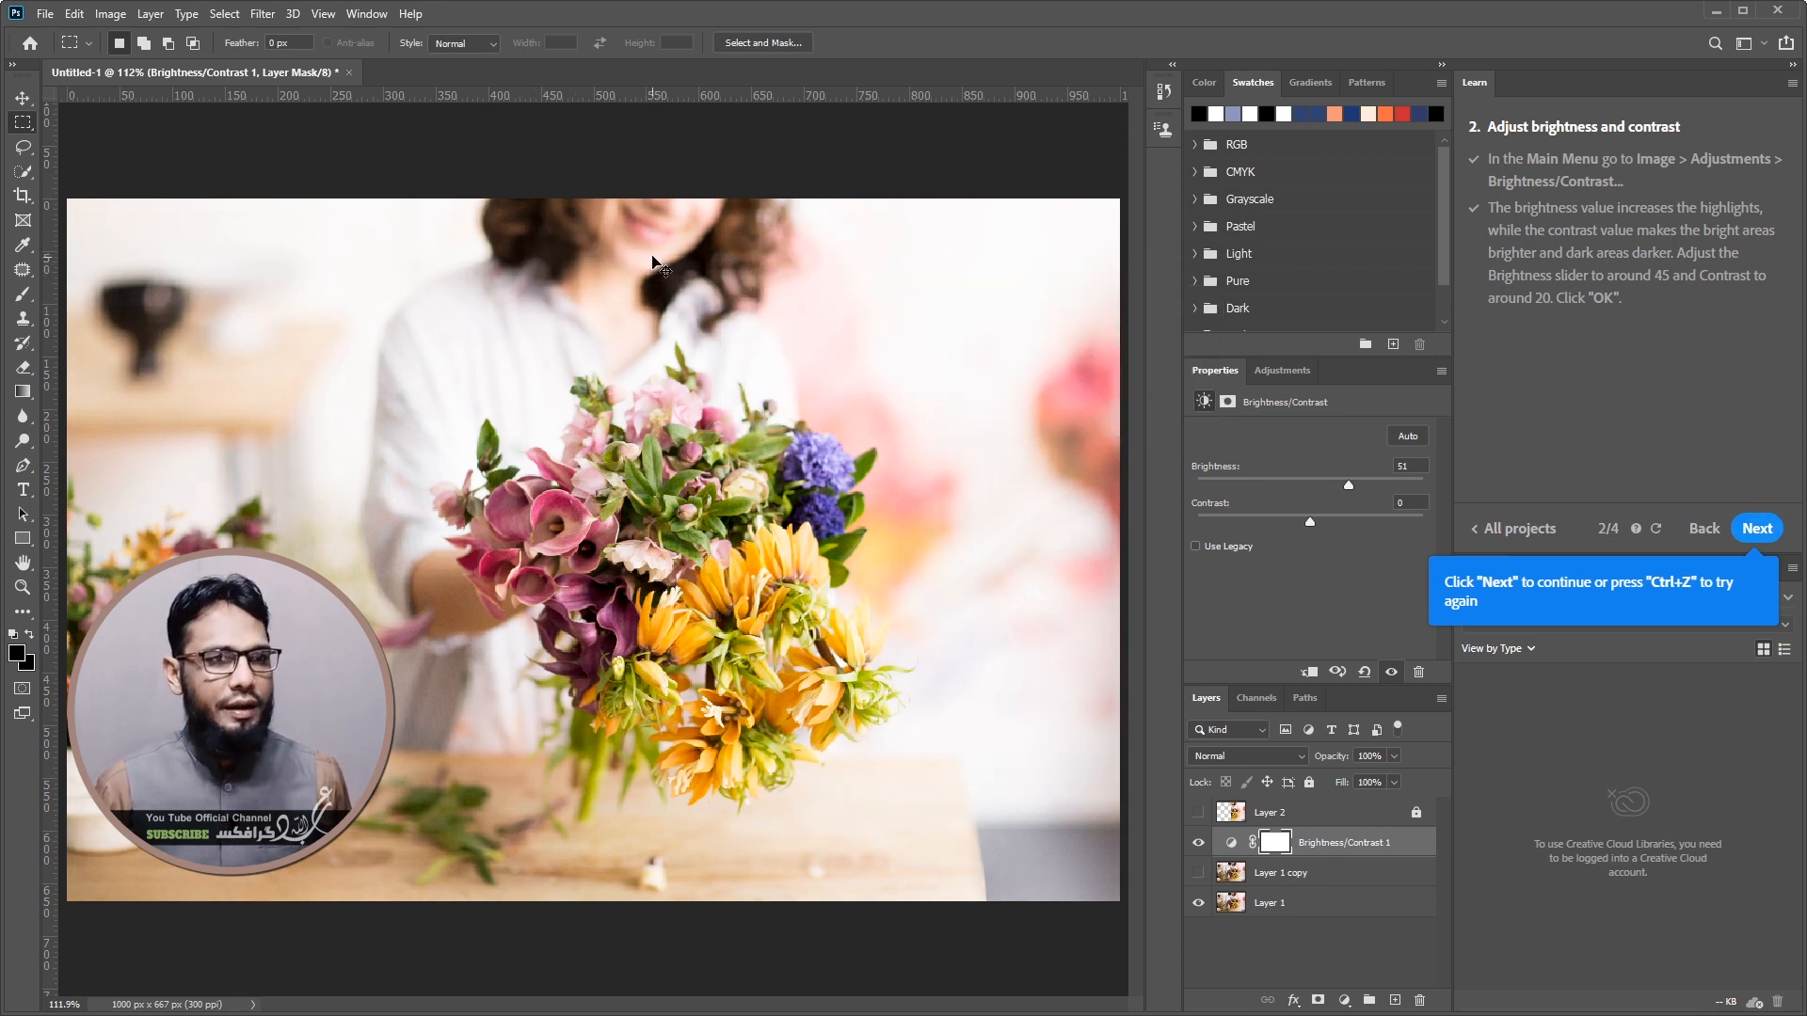
Target the Brightness/Contrast layer's mask and set the background color to white, keeping black as foreground
click(1276, 844)
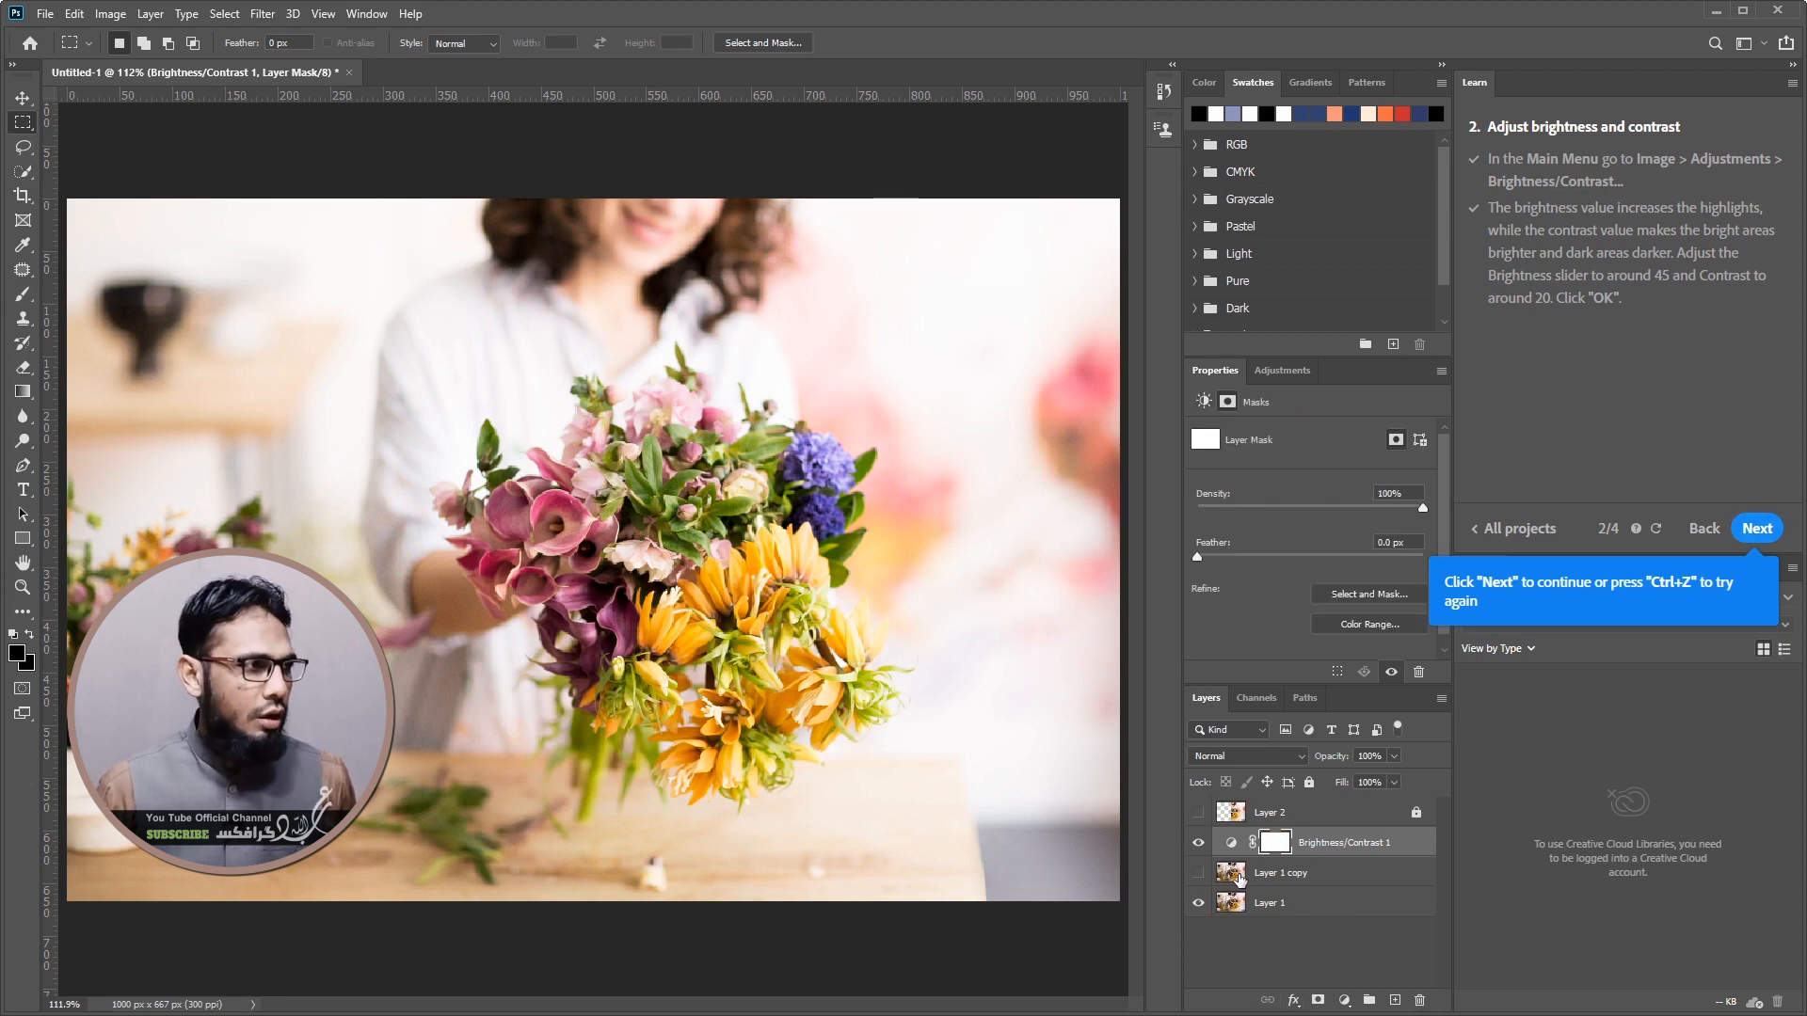
click(33, 668)
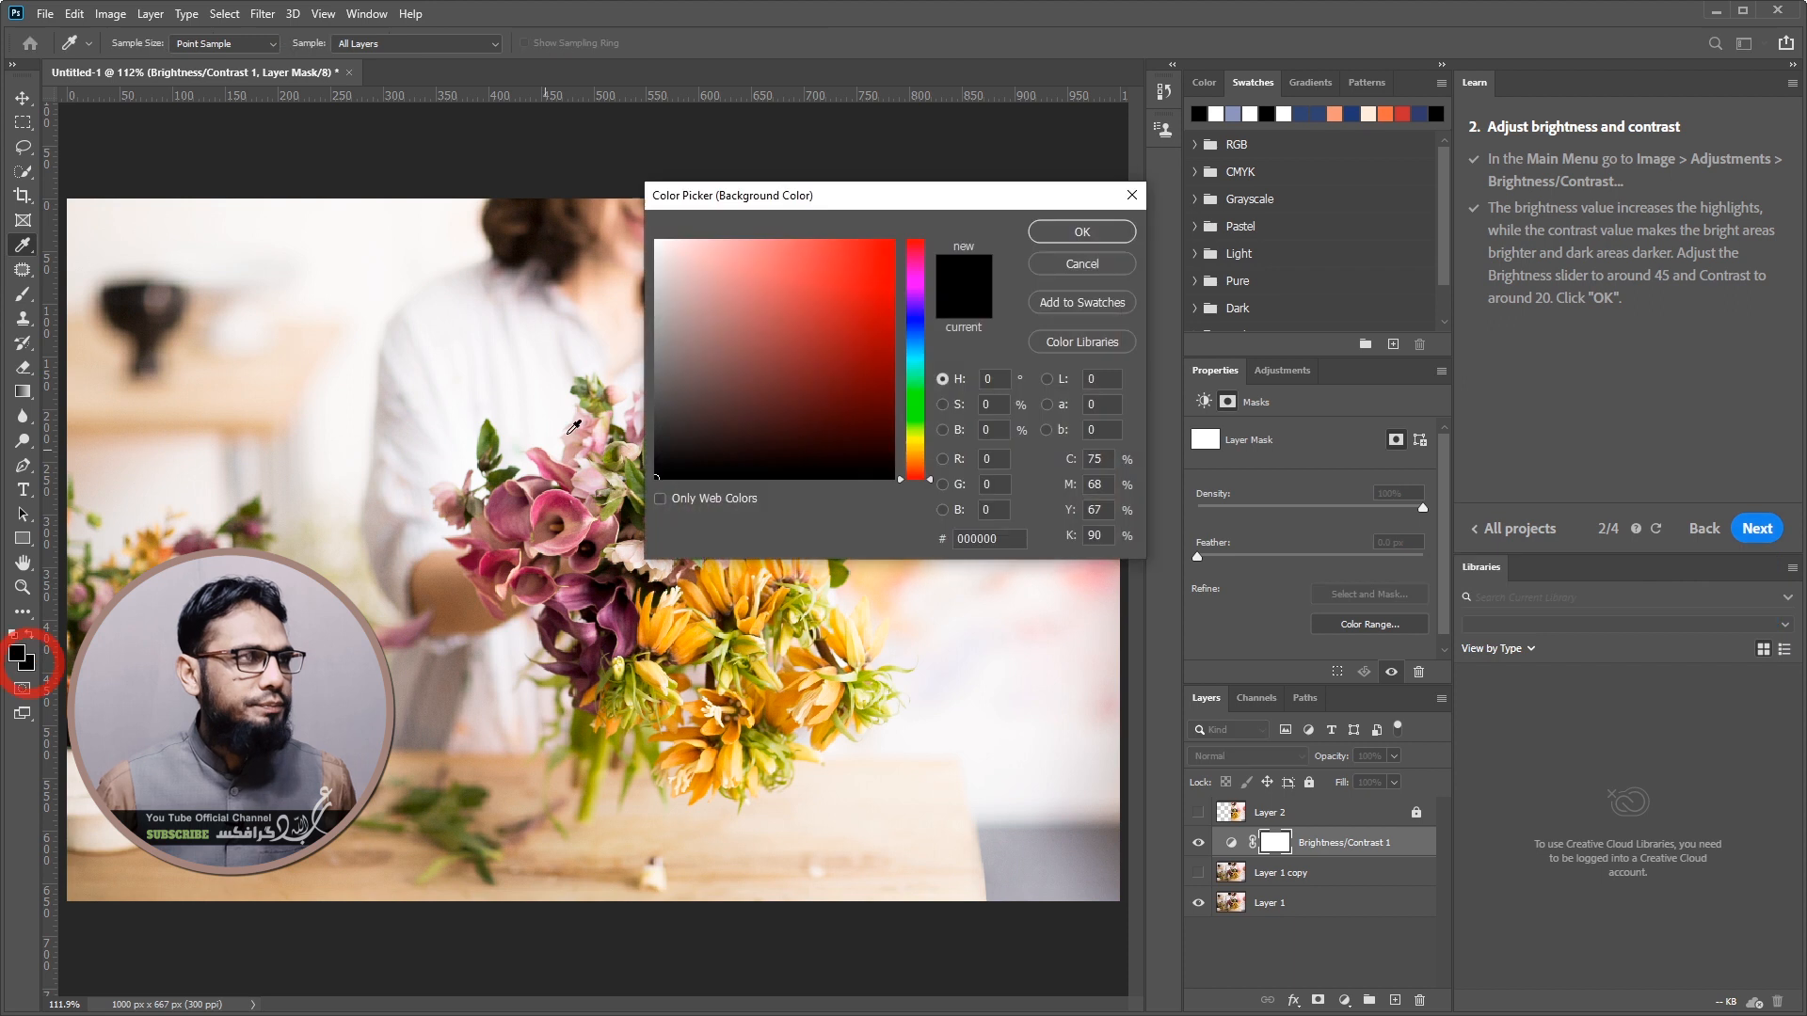
key(Return)
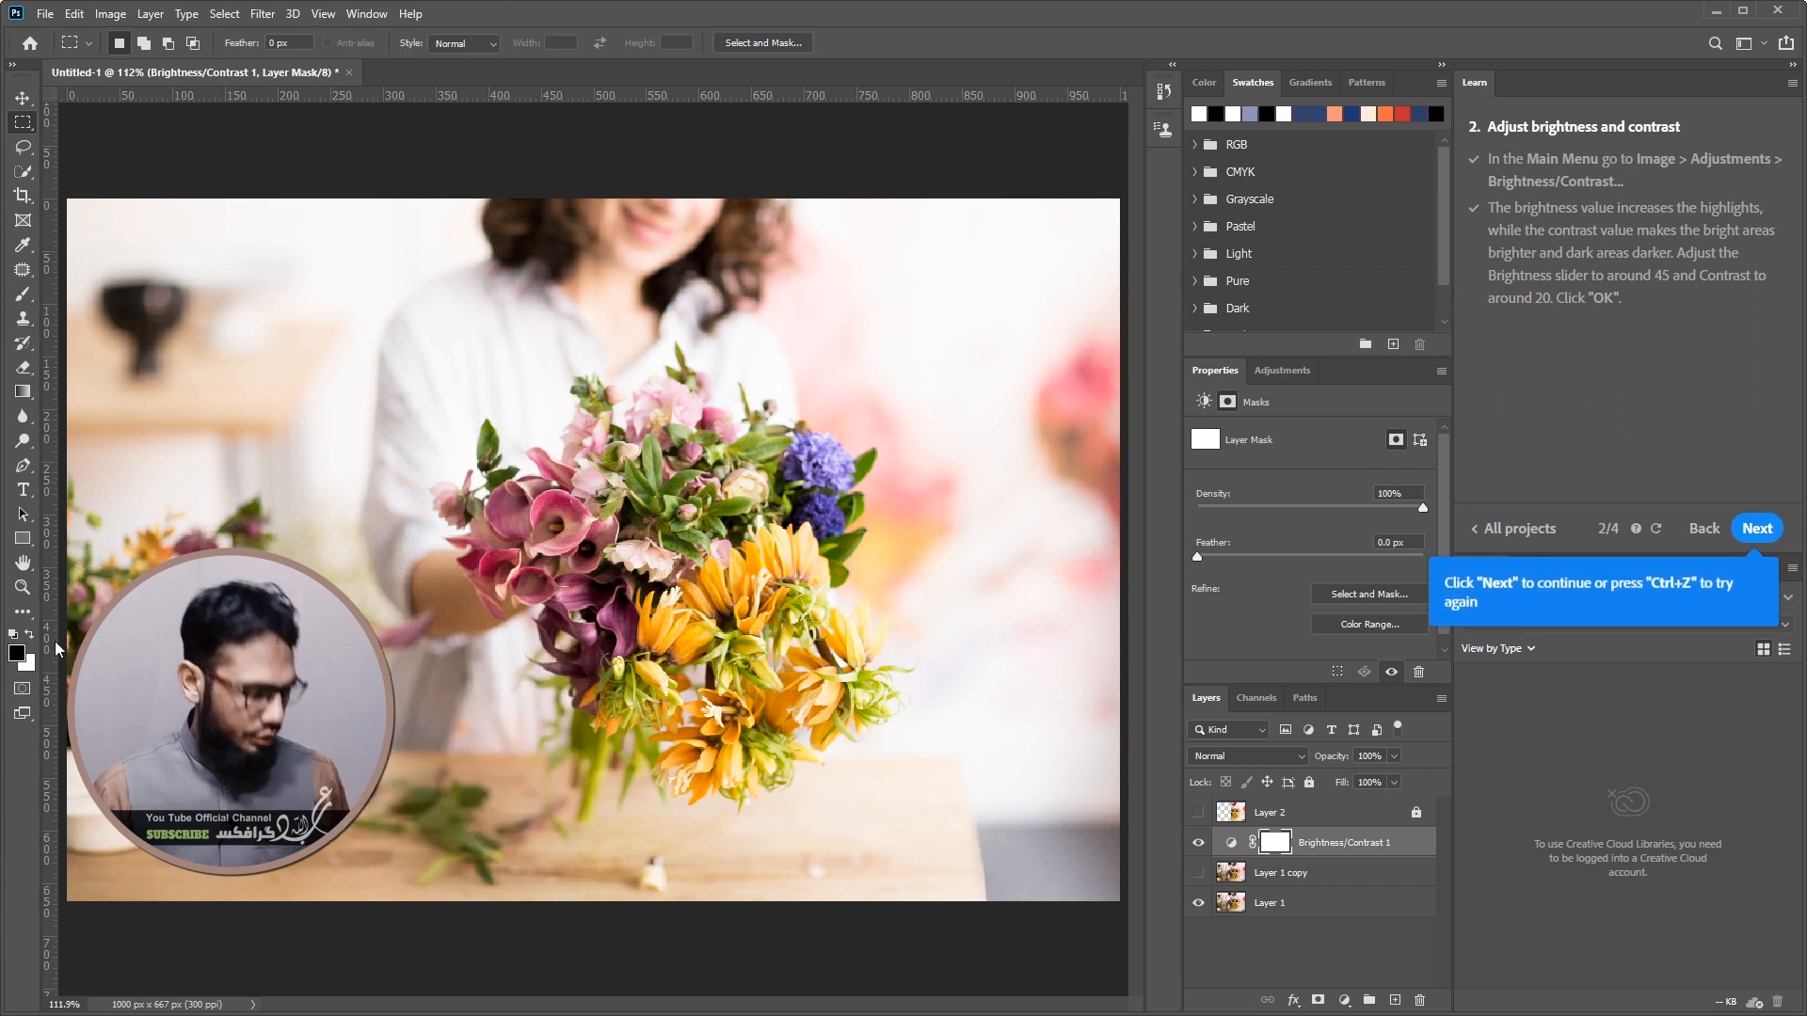
Paint black on the mask over the woman with a soft 150 px brush, reduced to 80 px, to remove the brightening there
key(b)
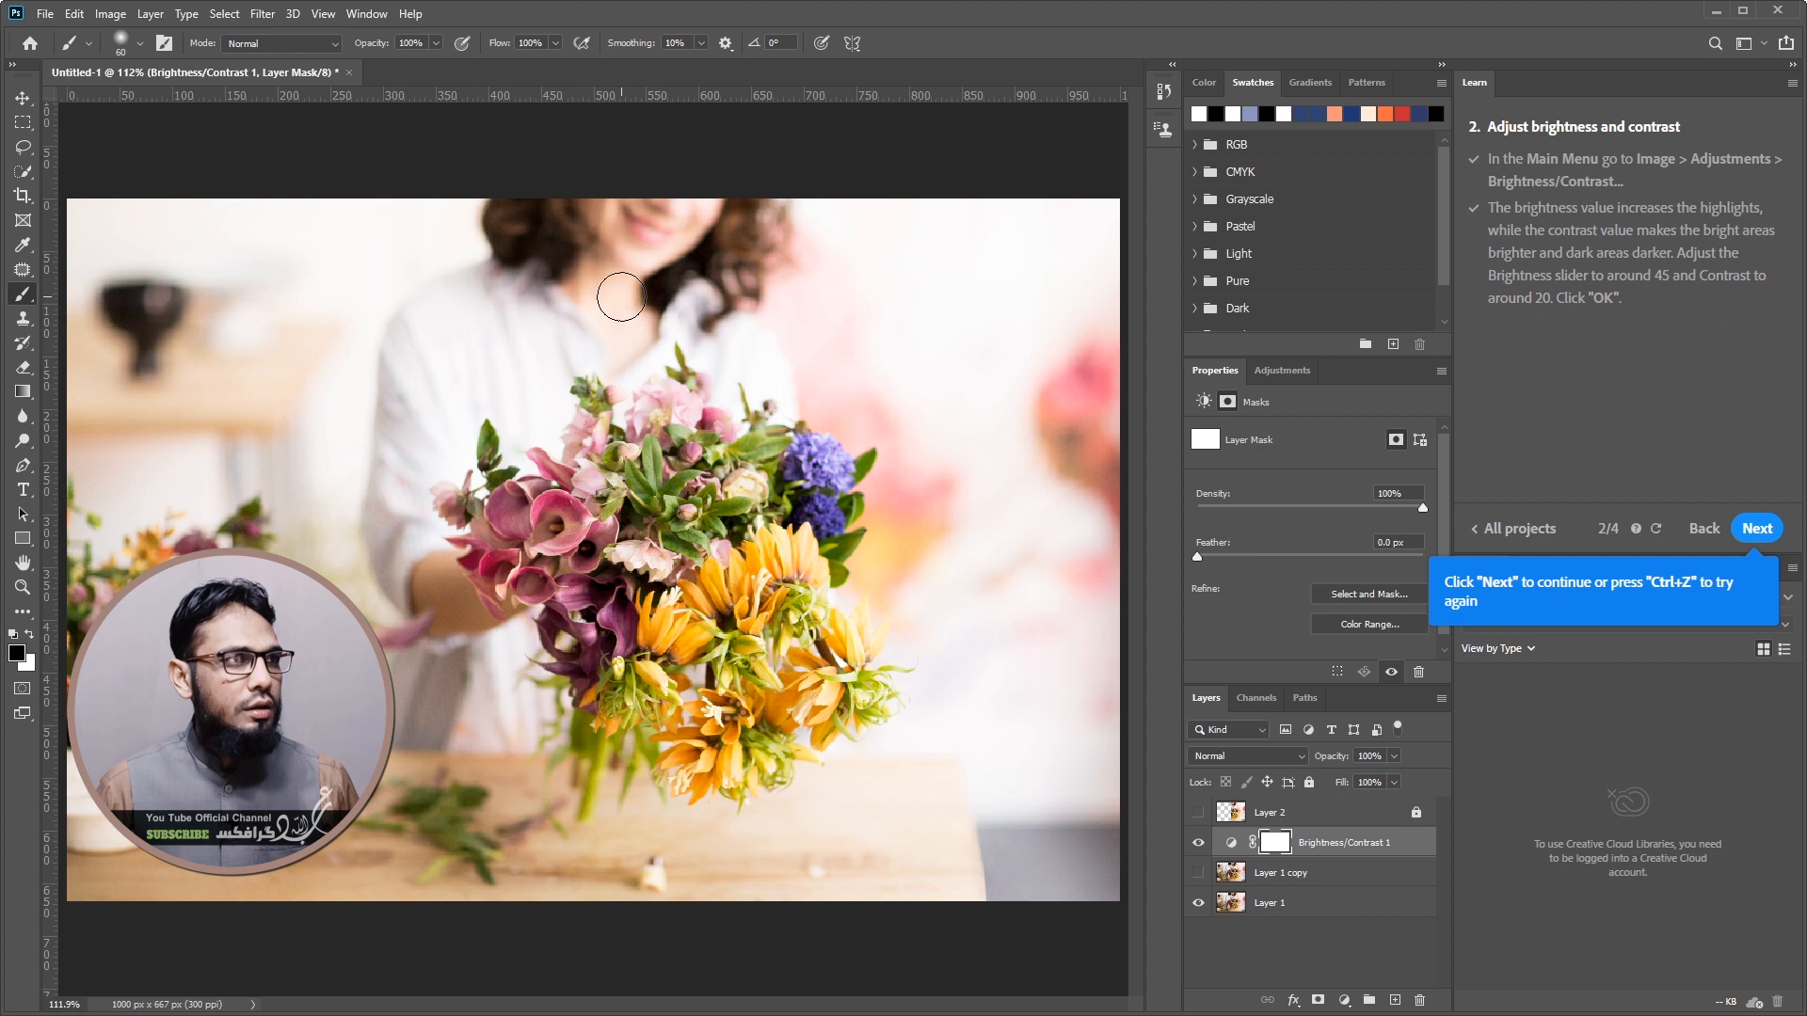
key(bracketright)
key(bracketright)
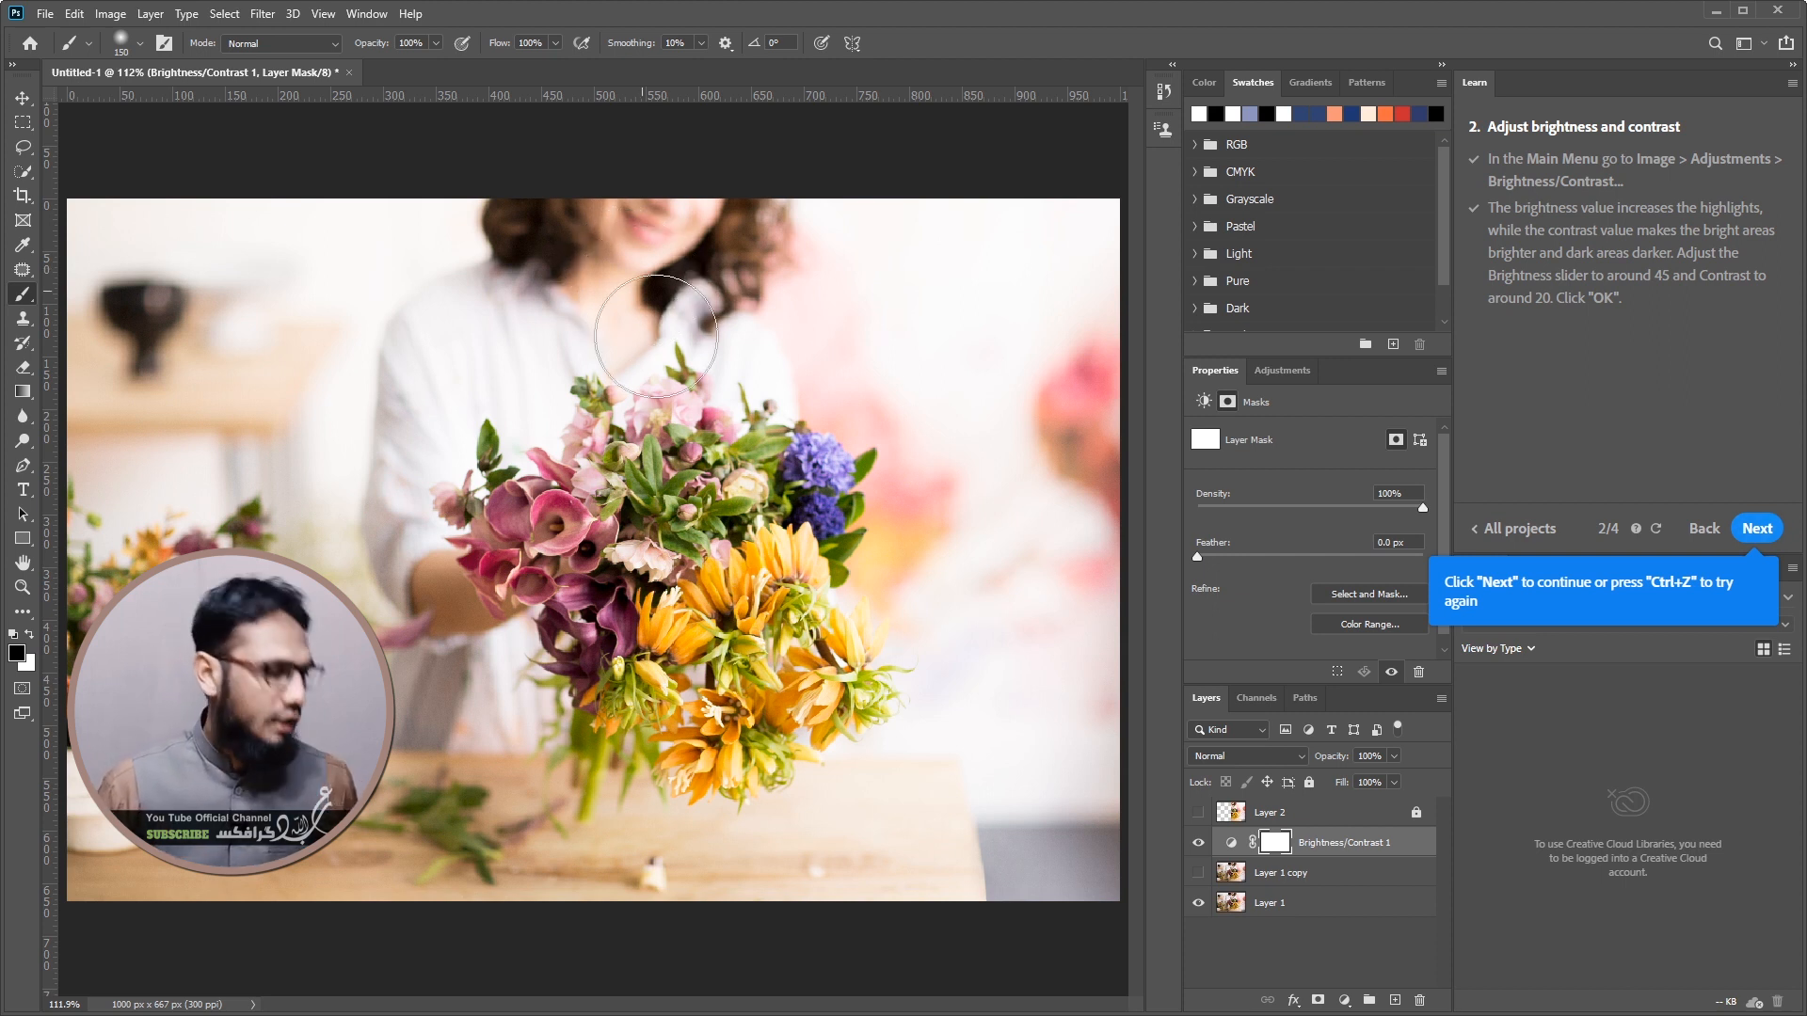
click(140, 44)
click(141, 46)
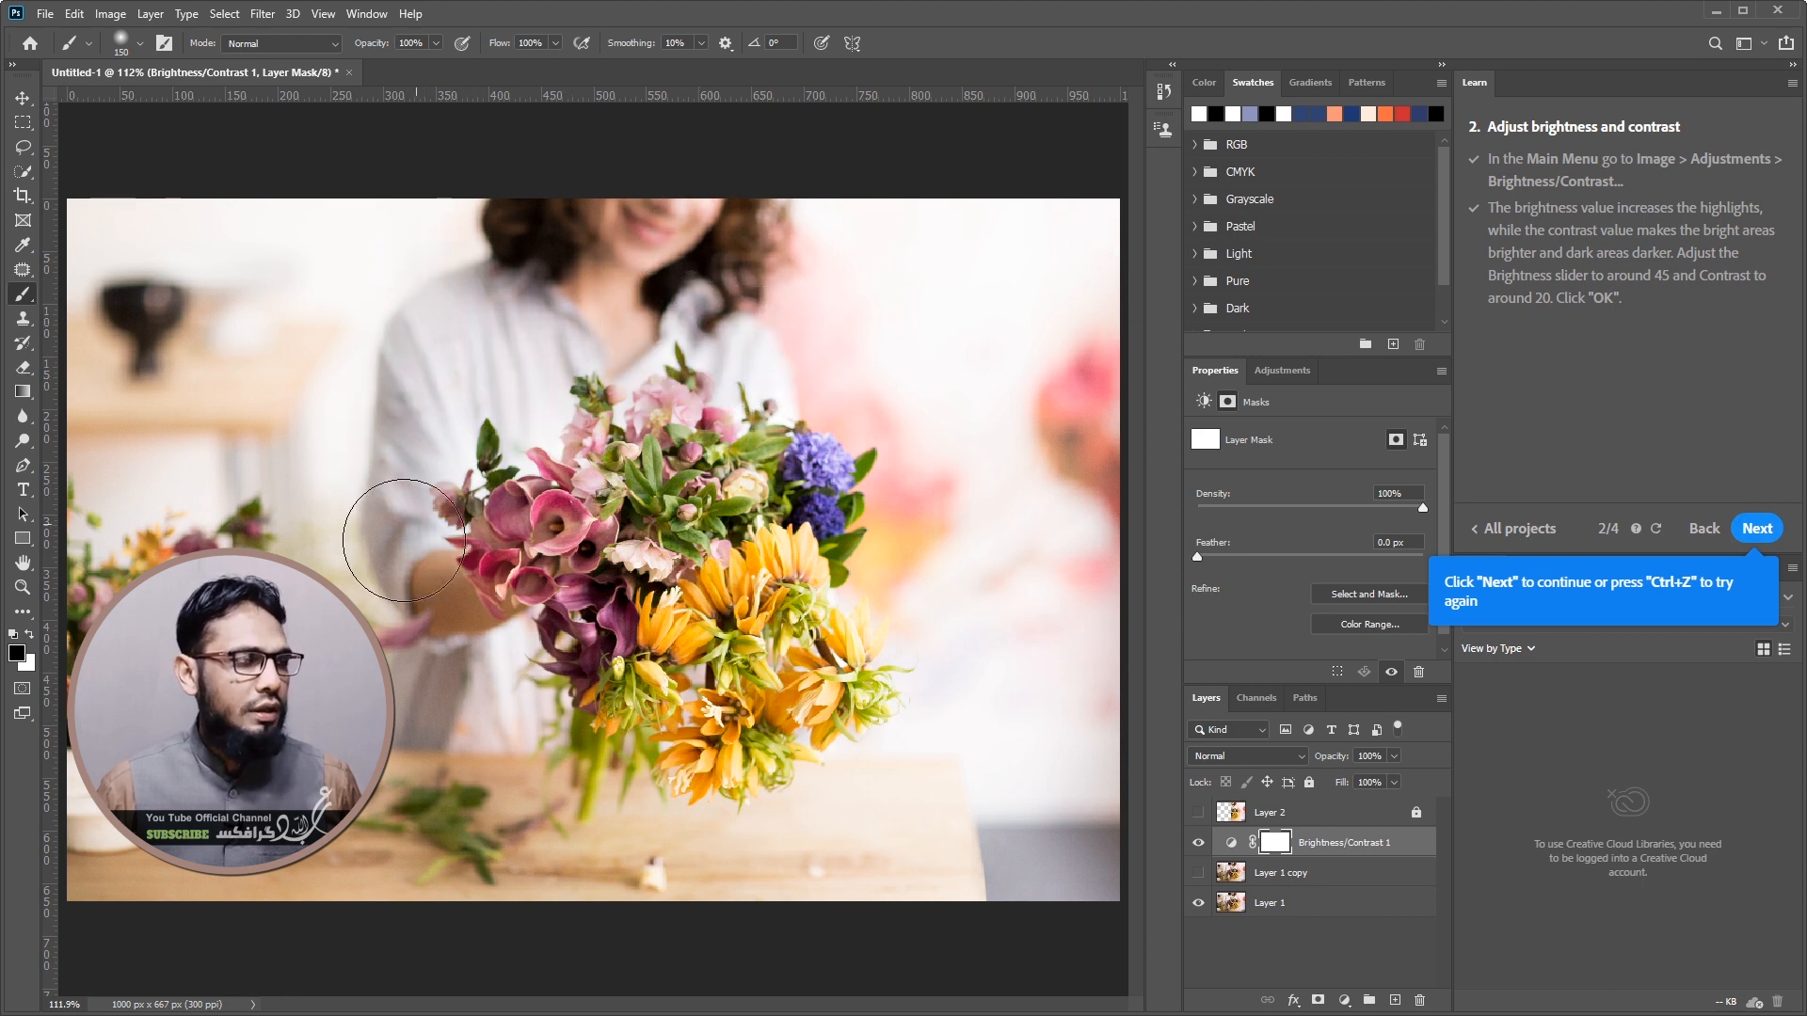
drag(408, 548, 403, 530)
key([)
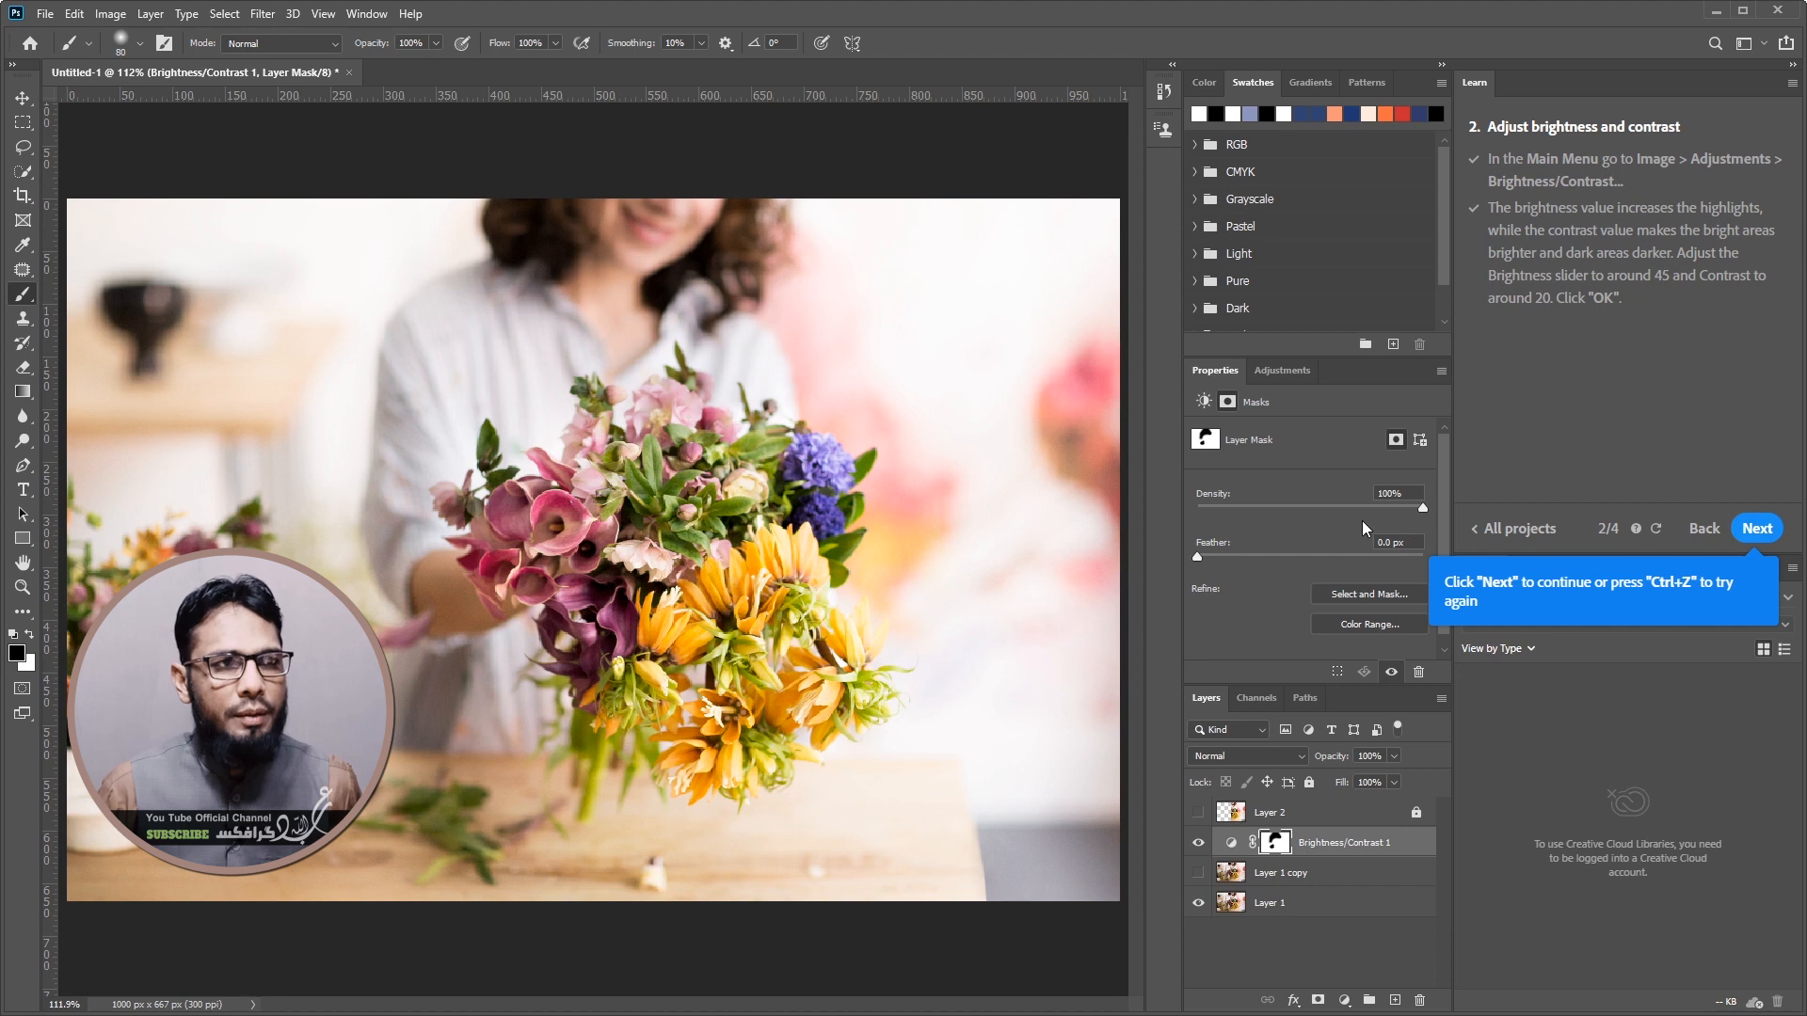
Set the adjustment layer's Contrast to 38 and paint black on its mask over the dark purple flowers
click(1233, 844)
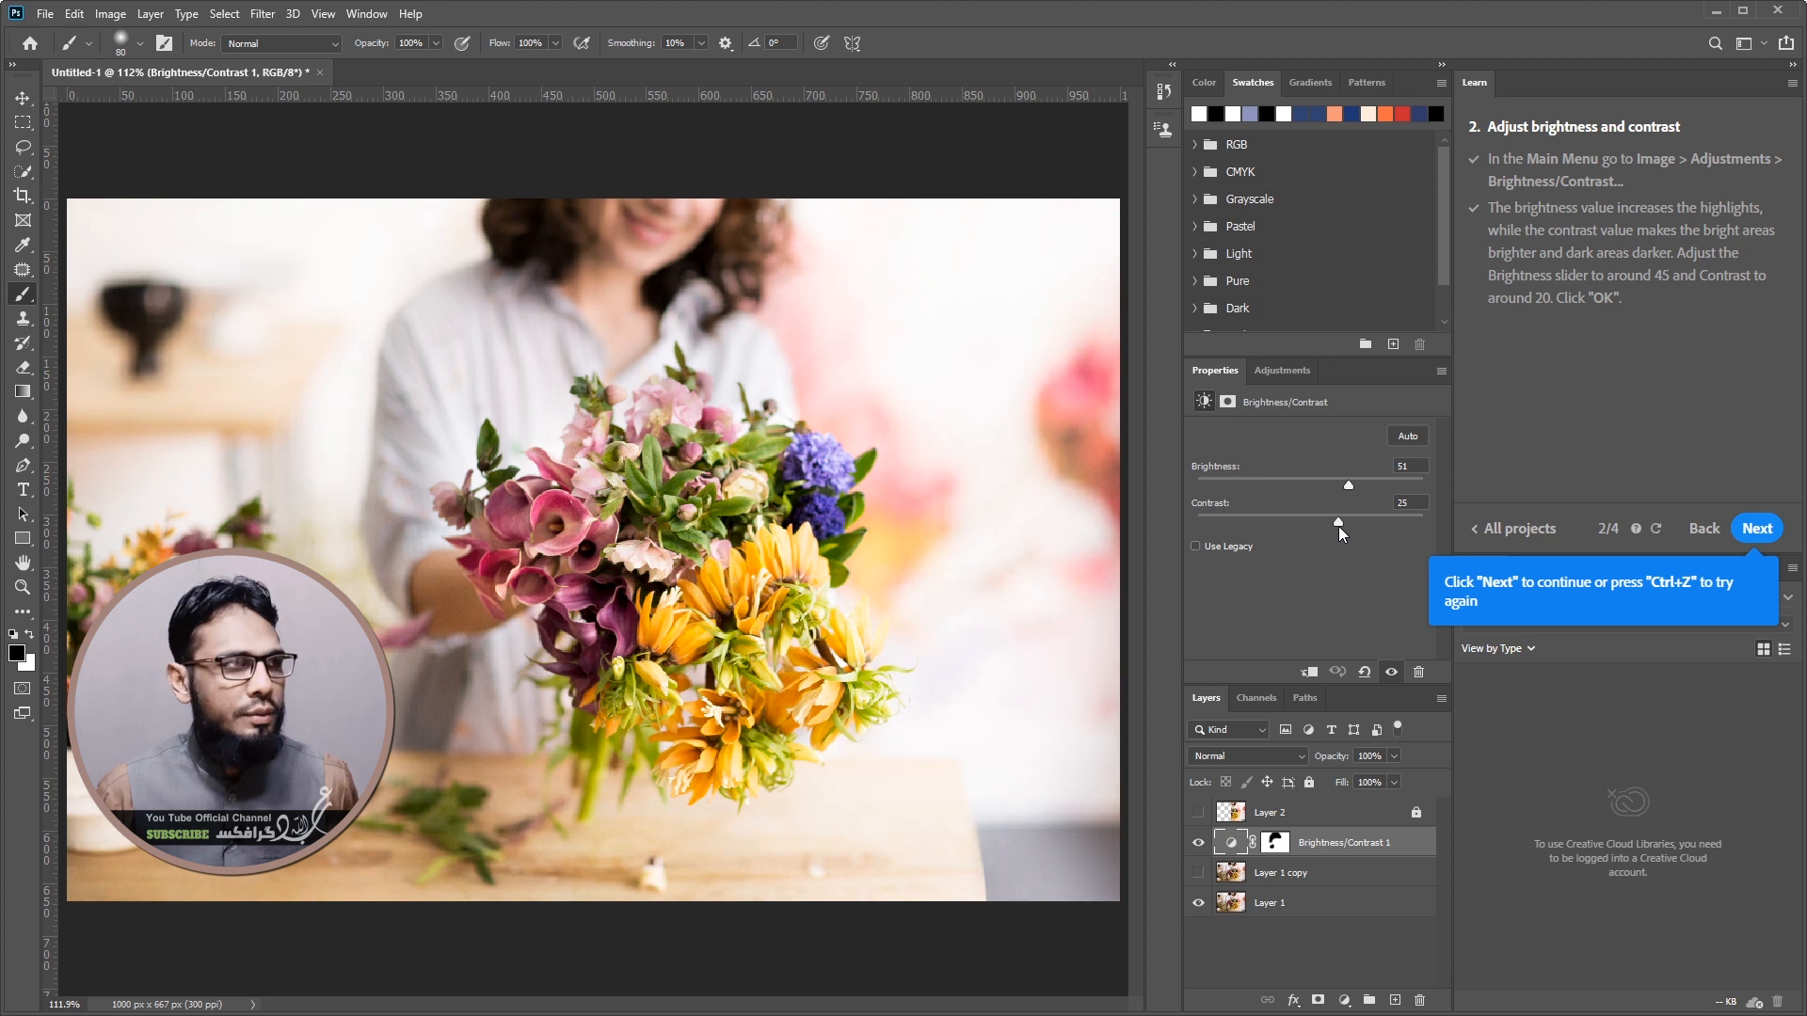
mouse_move(1369, 532)
mouse_down()
mouse_move(1437, 545)
mouse_move(1353, 536)
mouse_up()
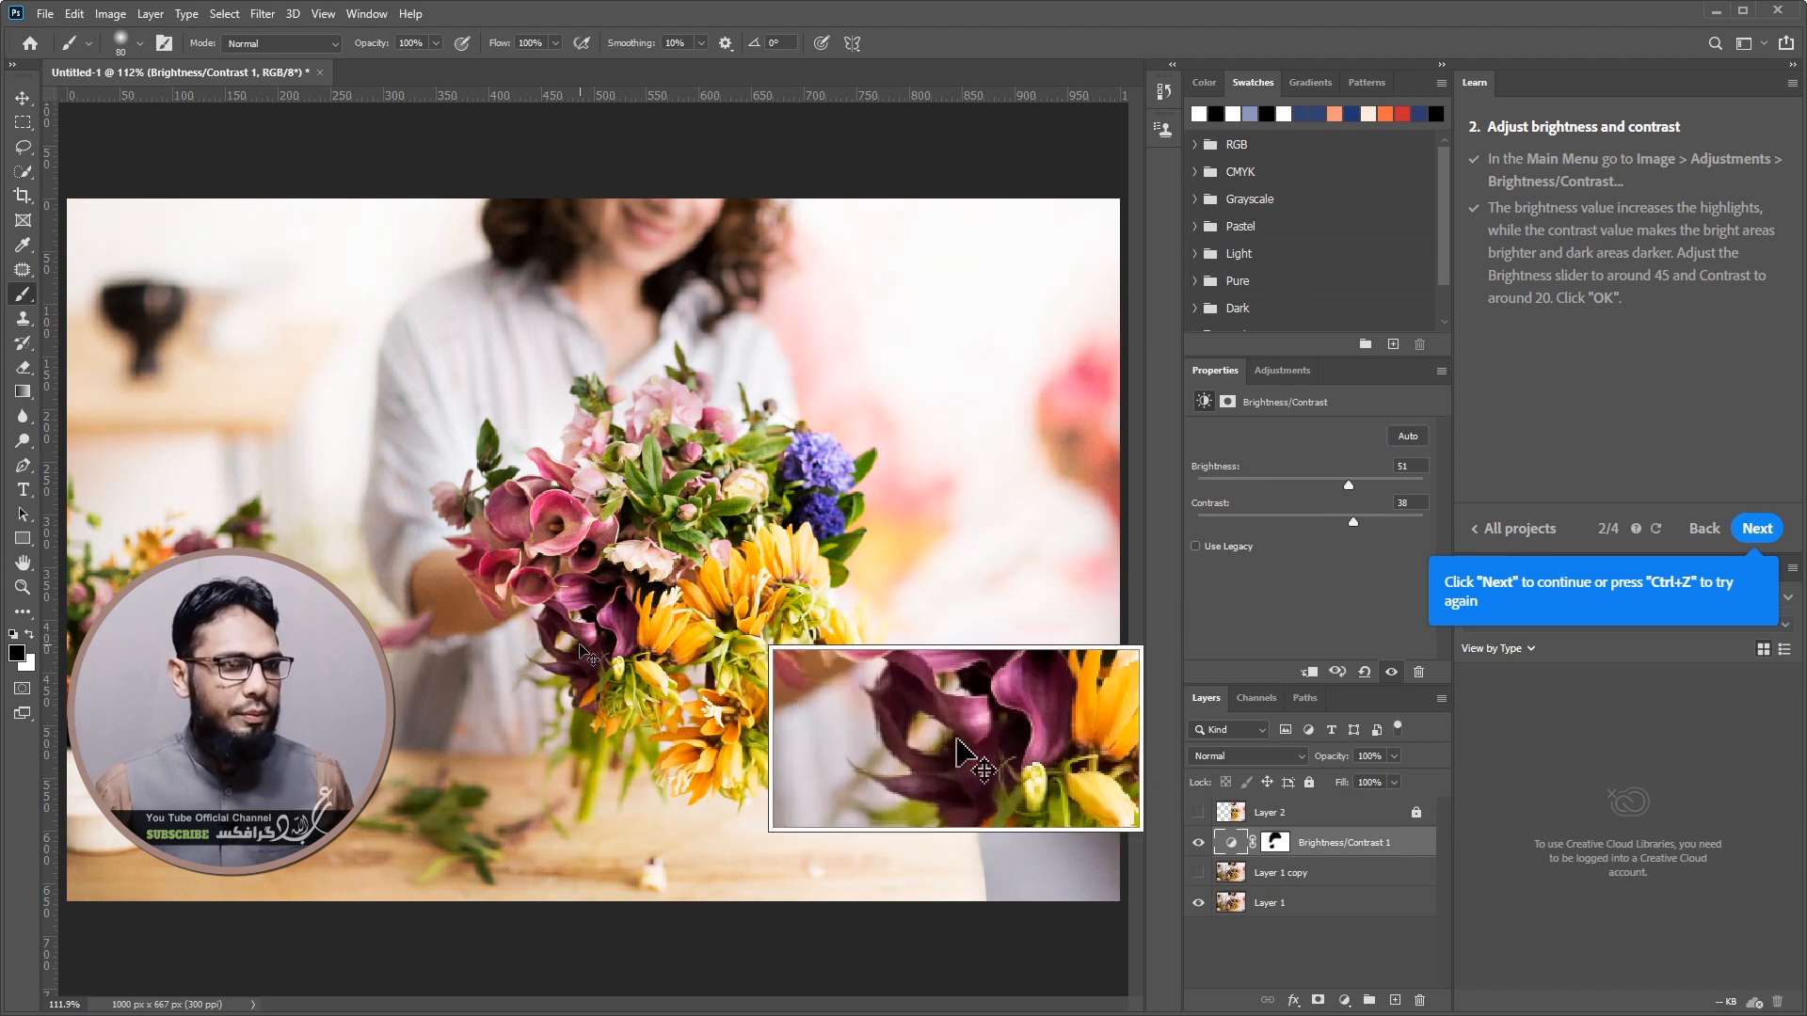
click(1275, 844)
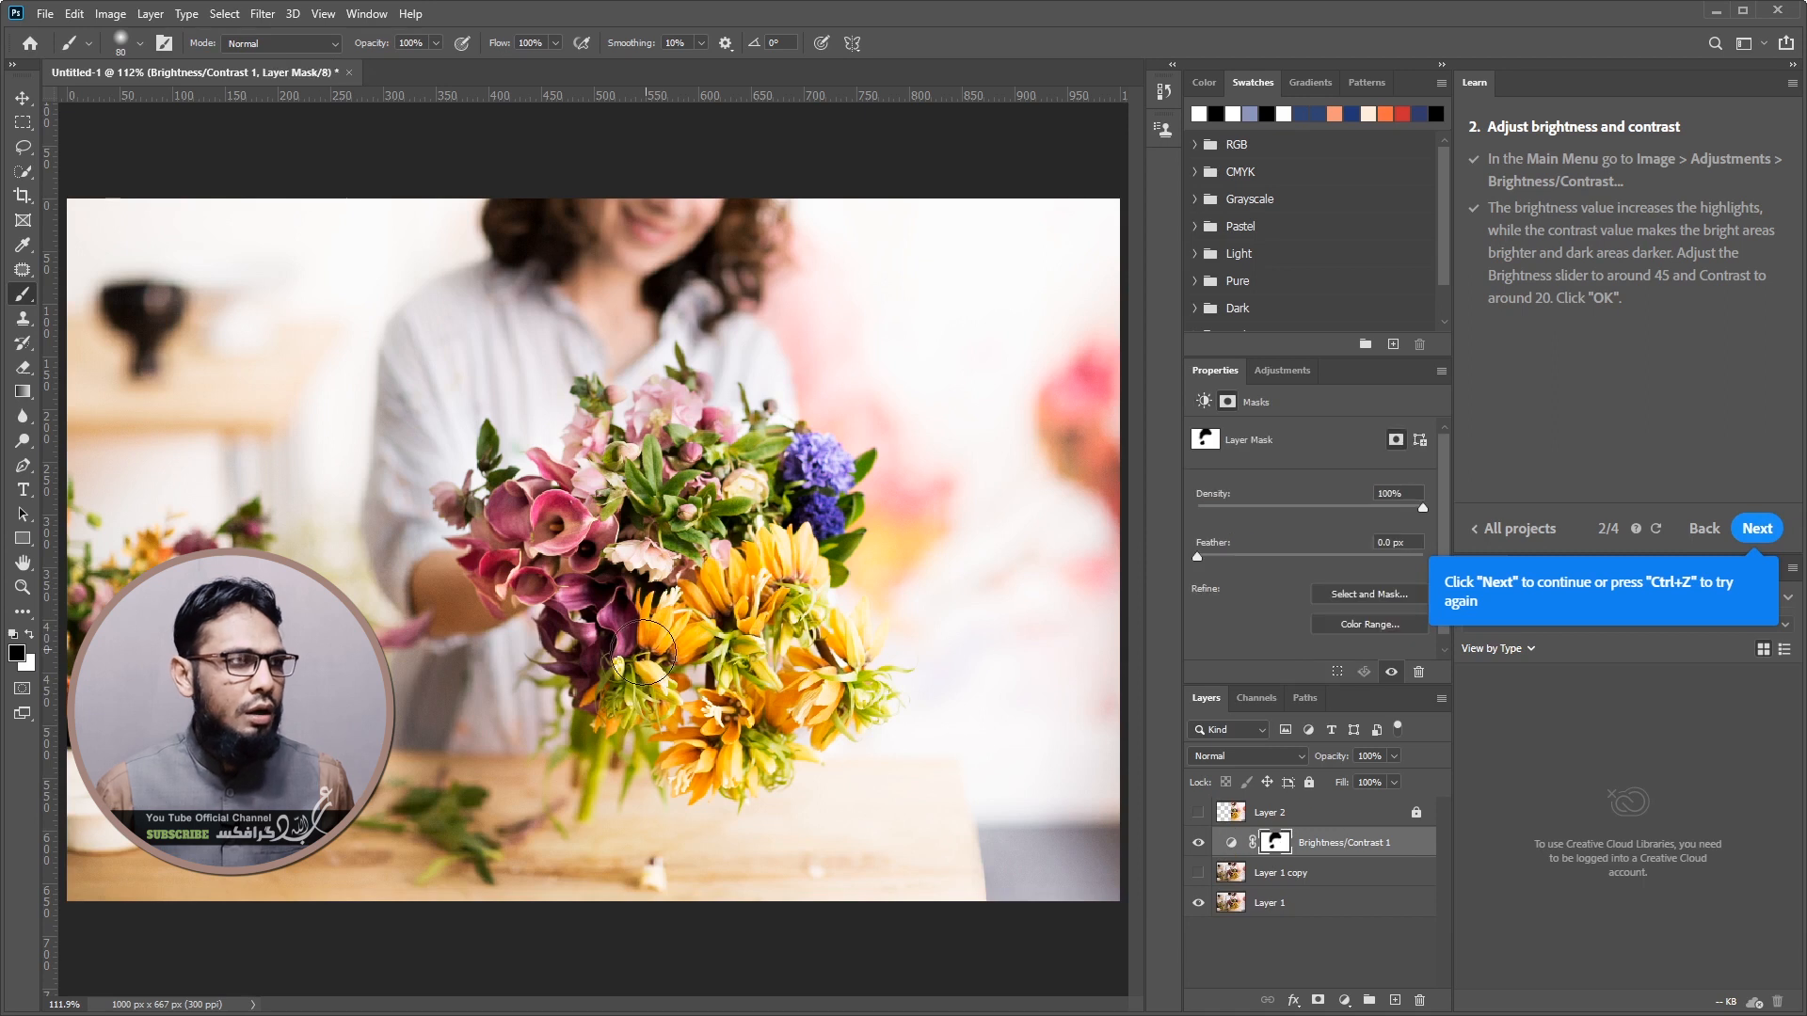
mouse_move(574, 616)
mouse_down()
mouse_move(559, 650)
mouse_move(611, 648)
mouse_up()
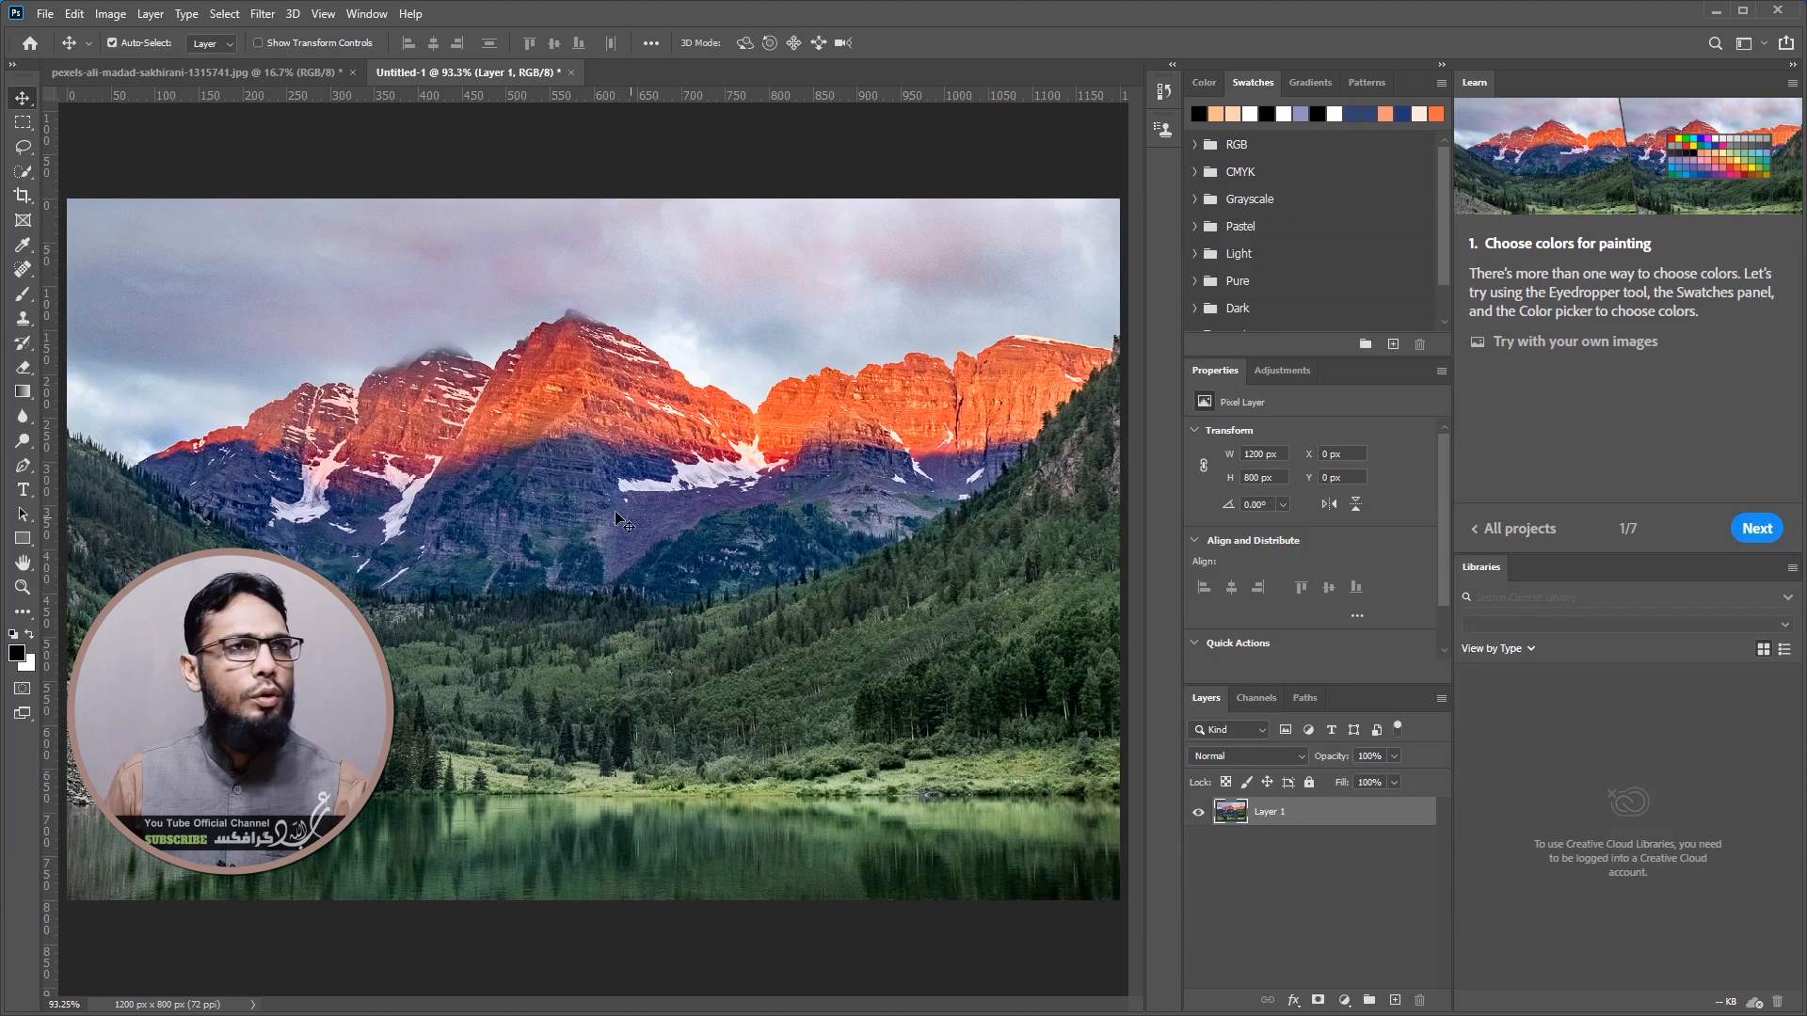
Advance the color tutorial to its second part and sample a dark blue from the mountain slope with the Eyedropper
click(1754, 533)
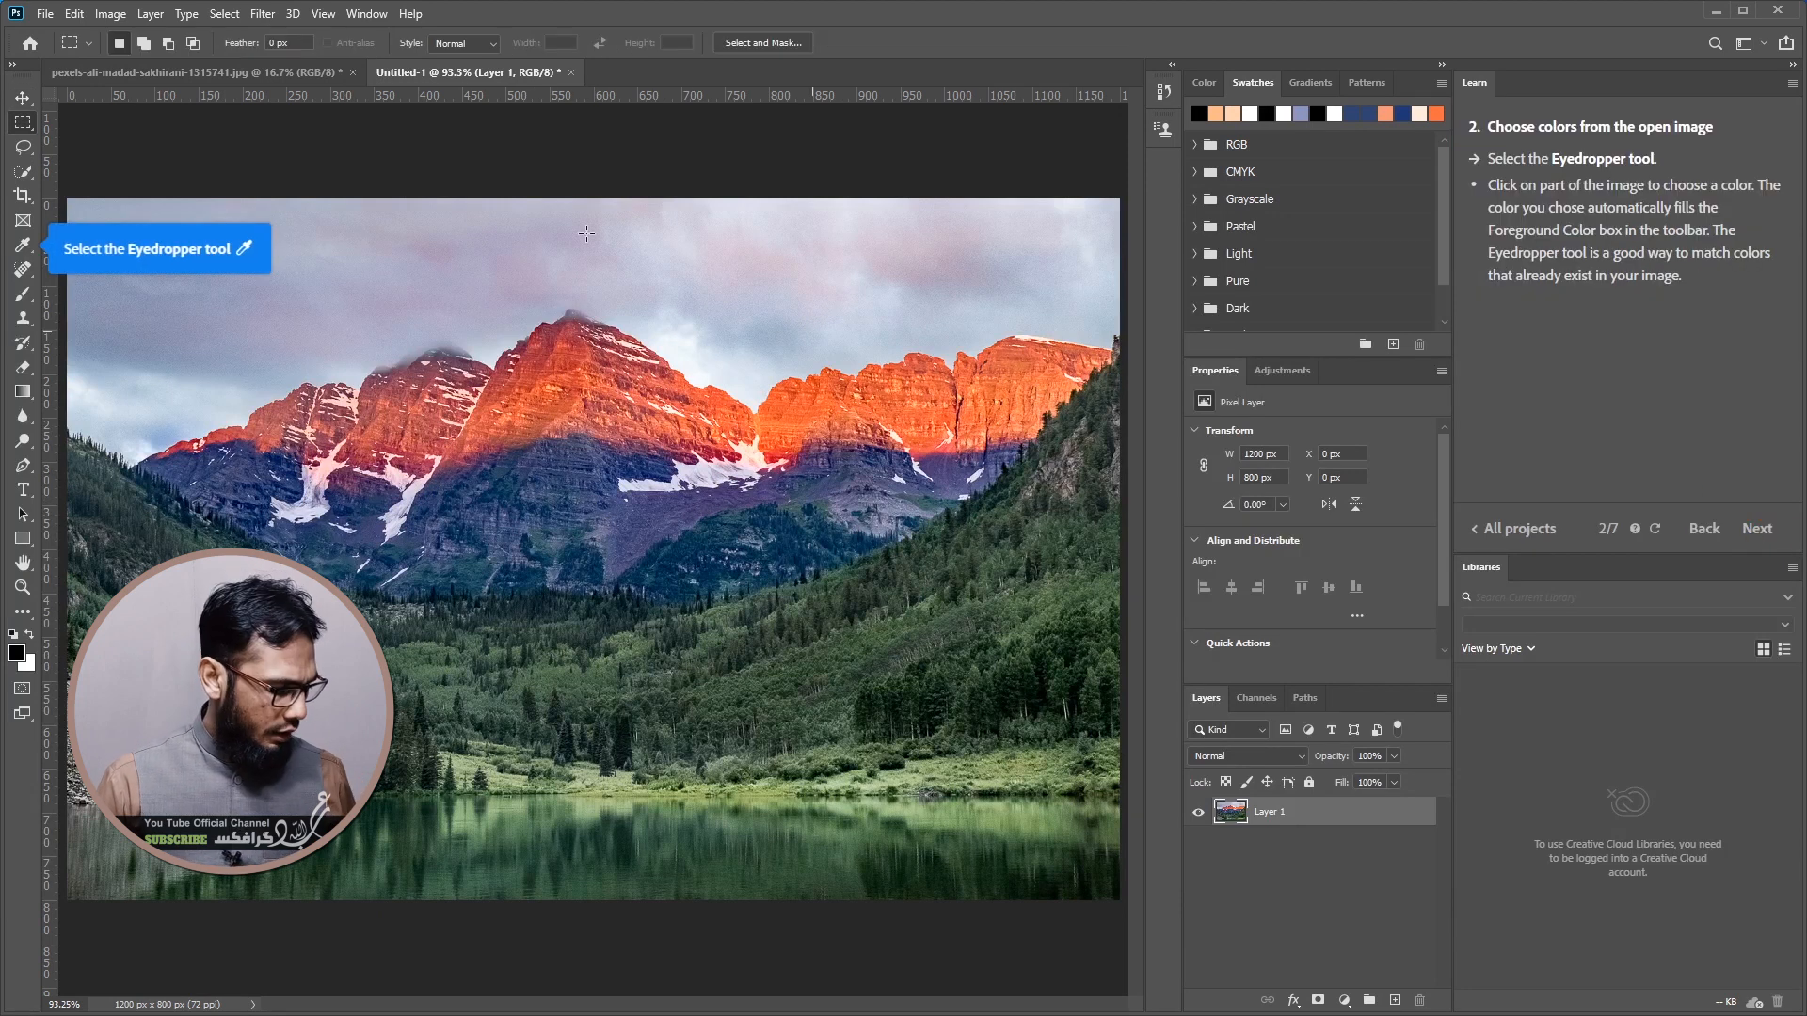
click(23, 246)
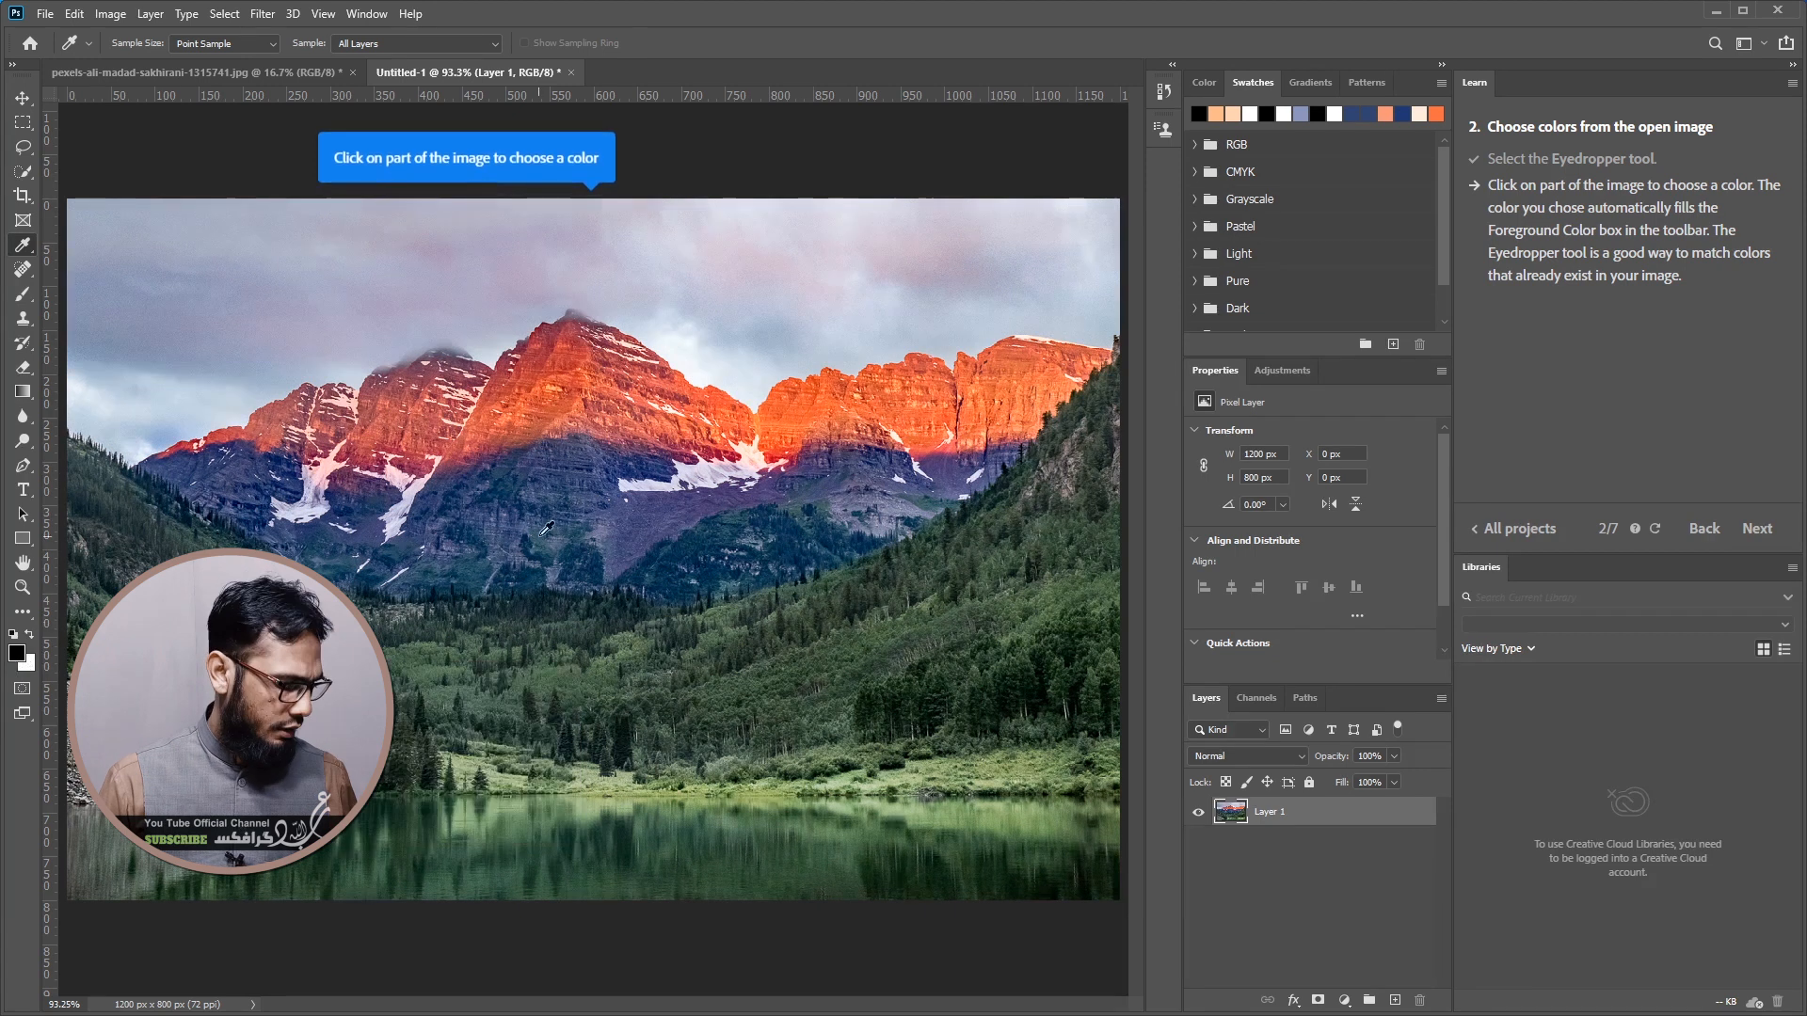
click(246, 478)
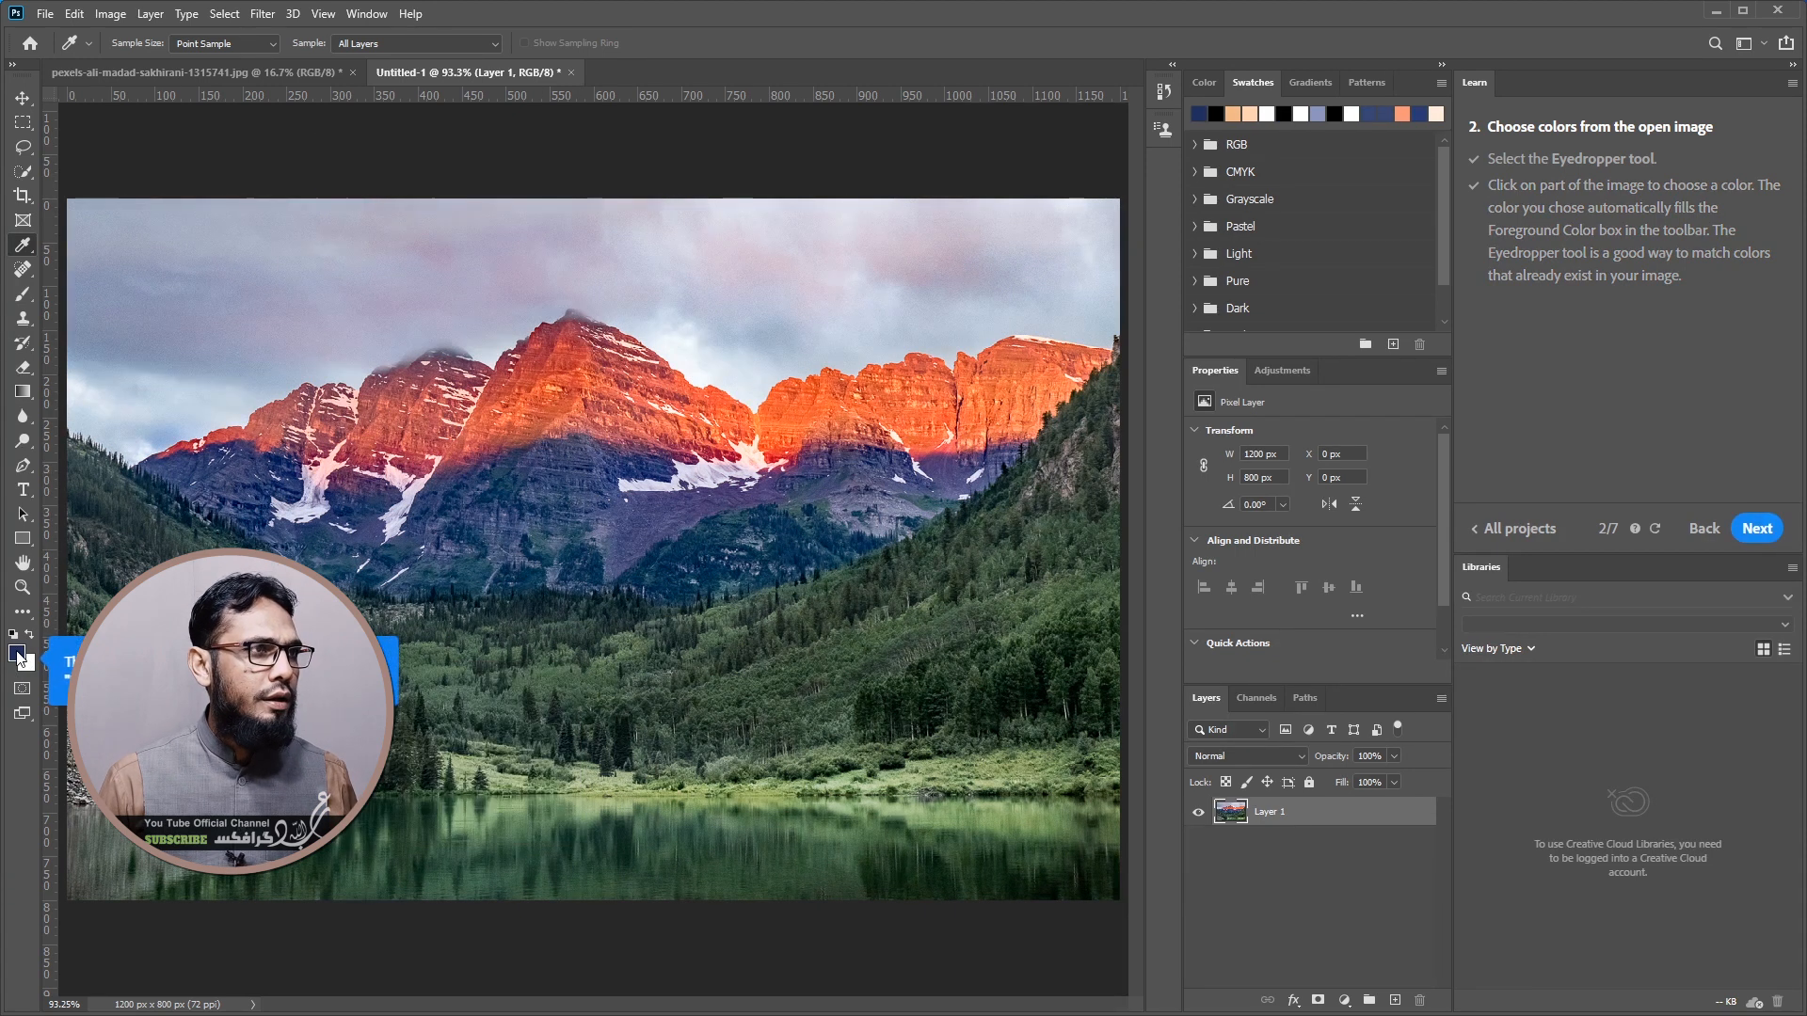
Sample further foreground colors from the photo: orange rock, dark forest, navy lower slope and light blue sky
click(518, 401)
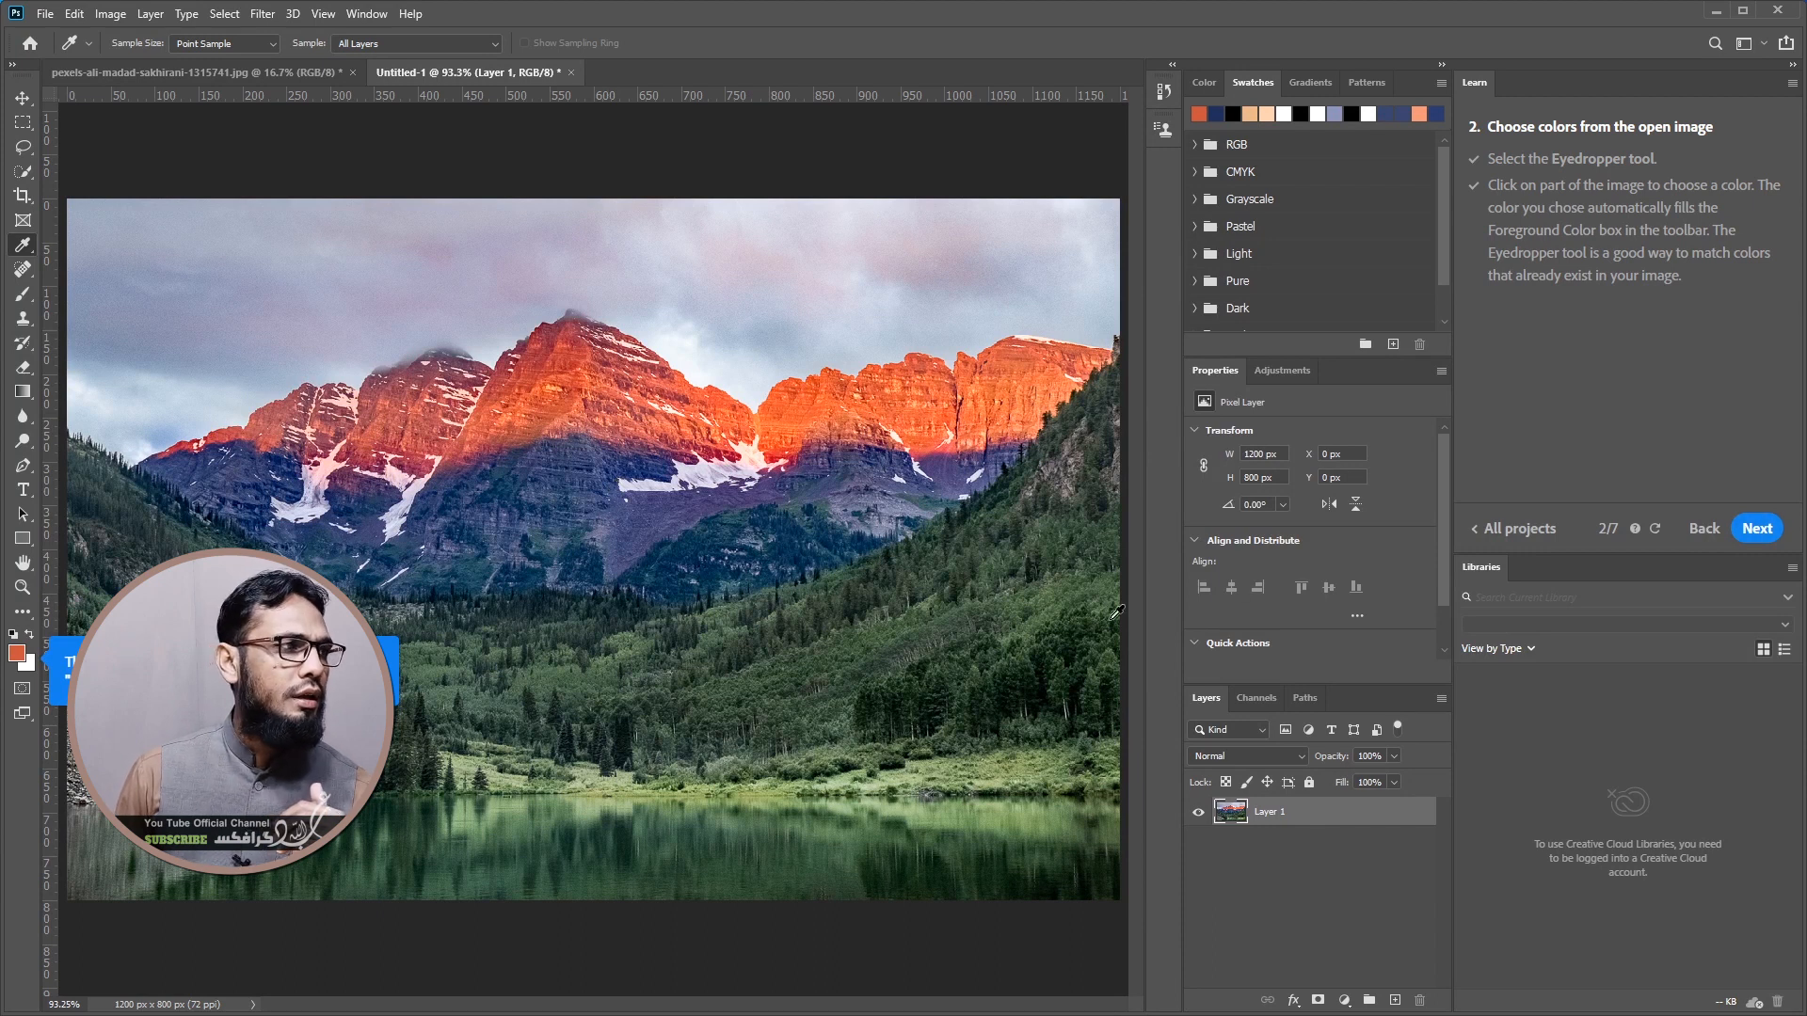
click(750, 640)
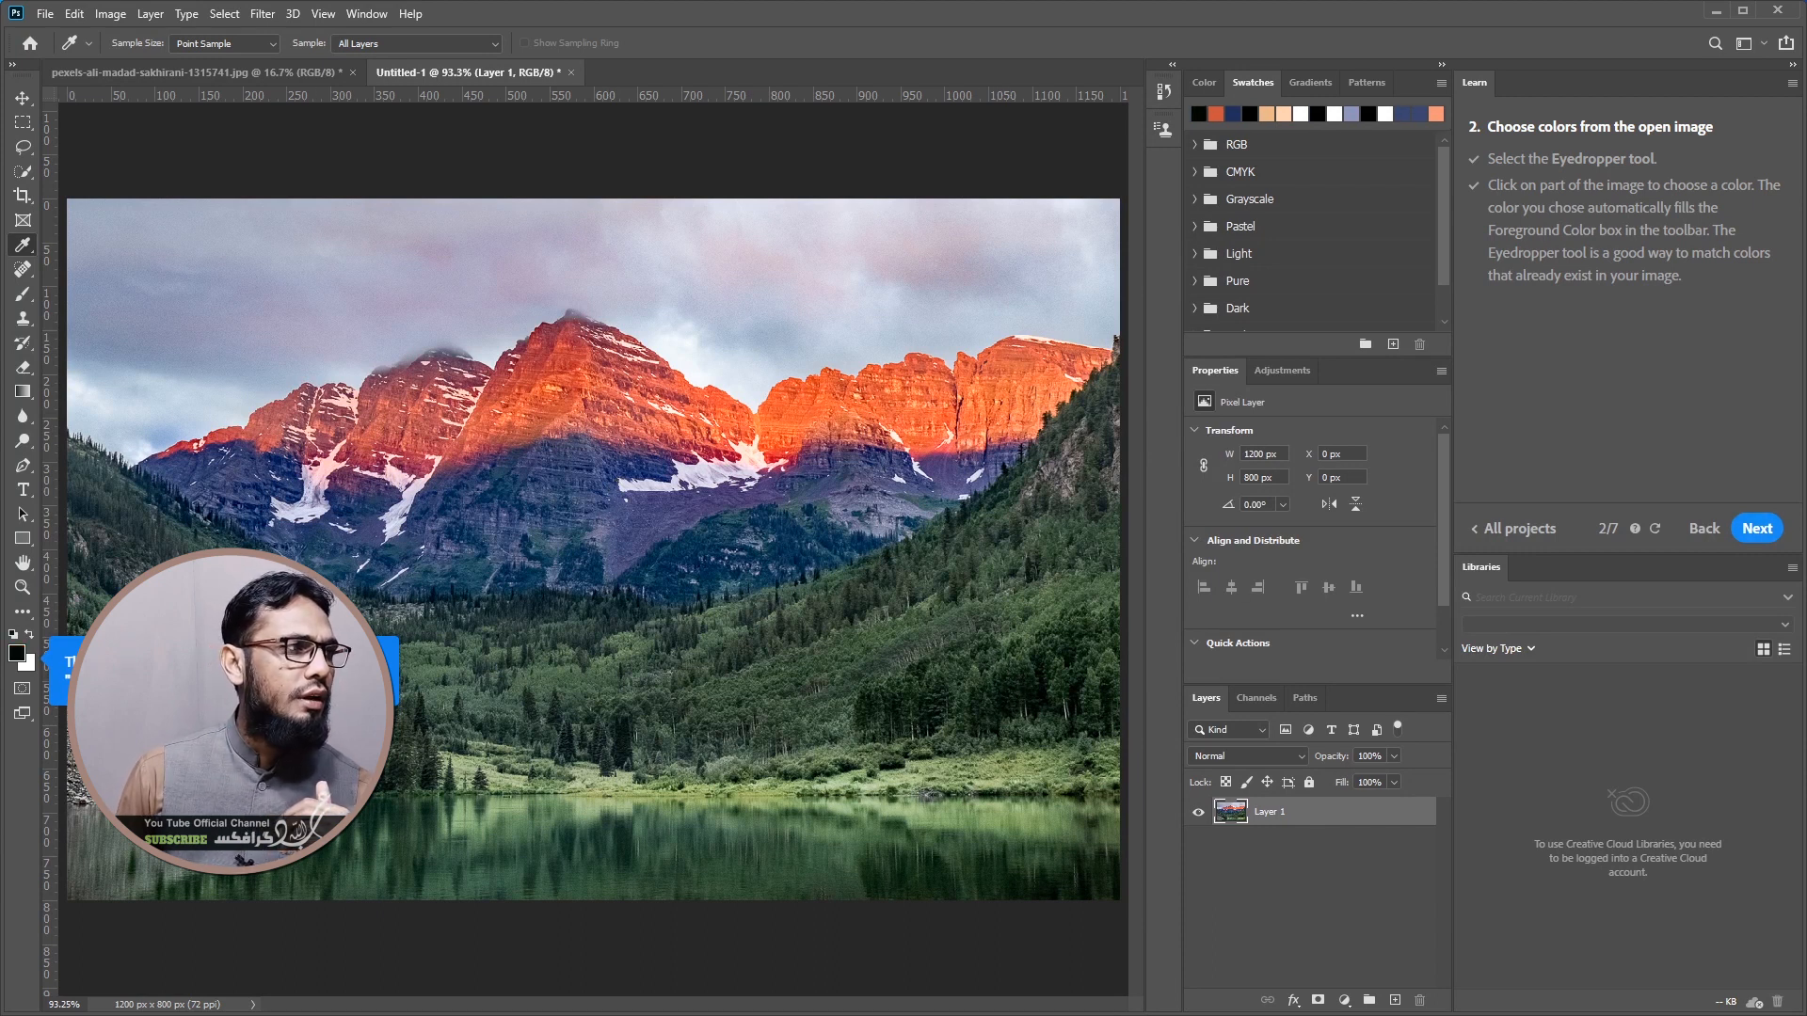
click(594, 534)
click(596, 561)
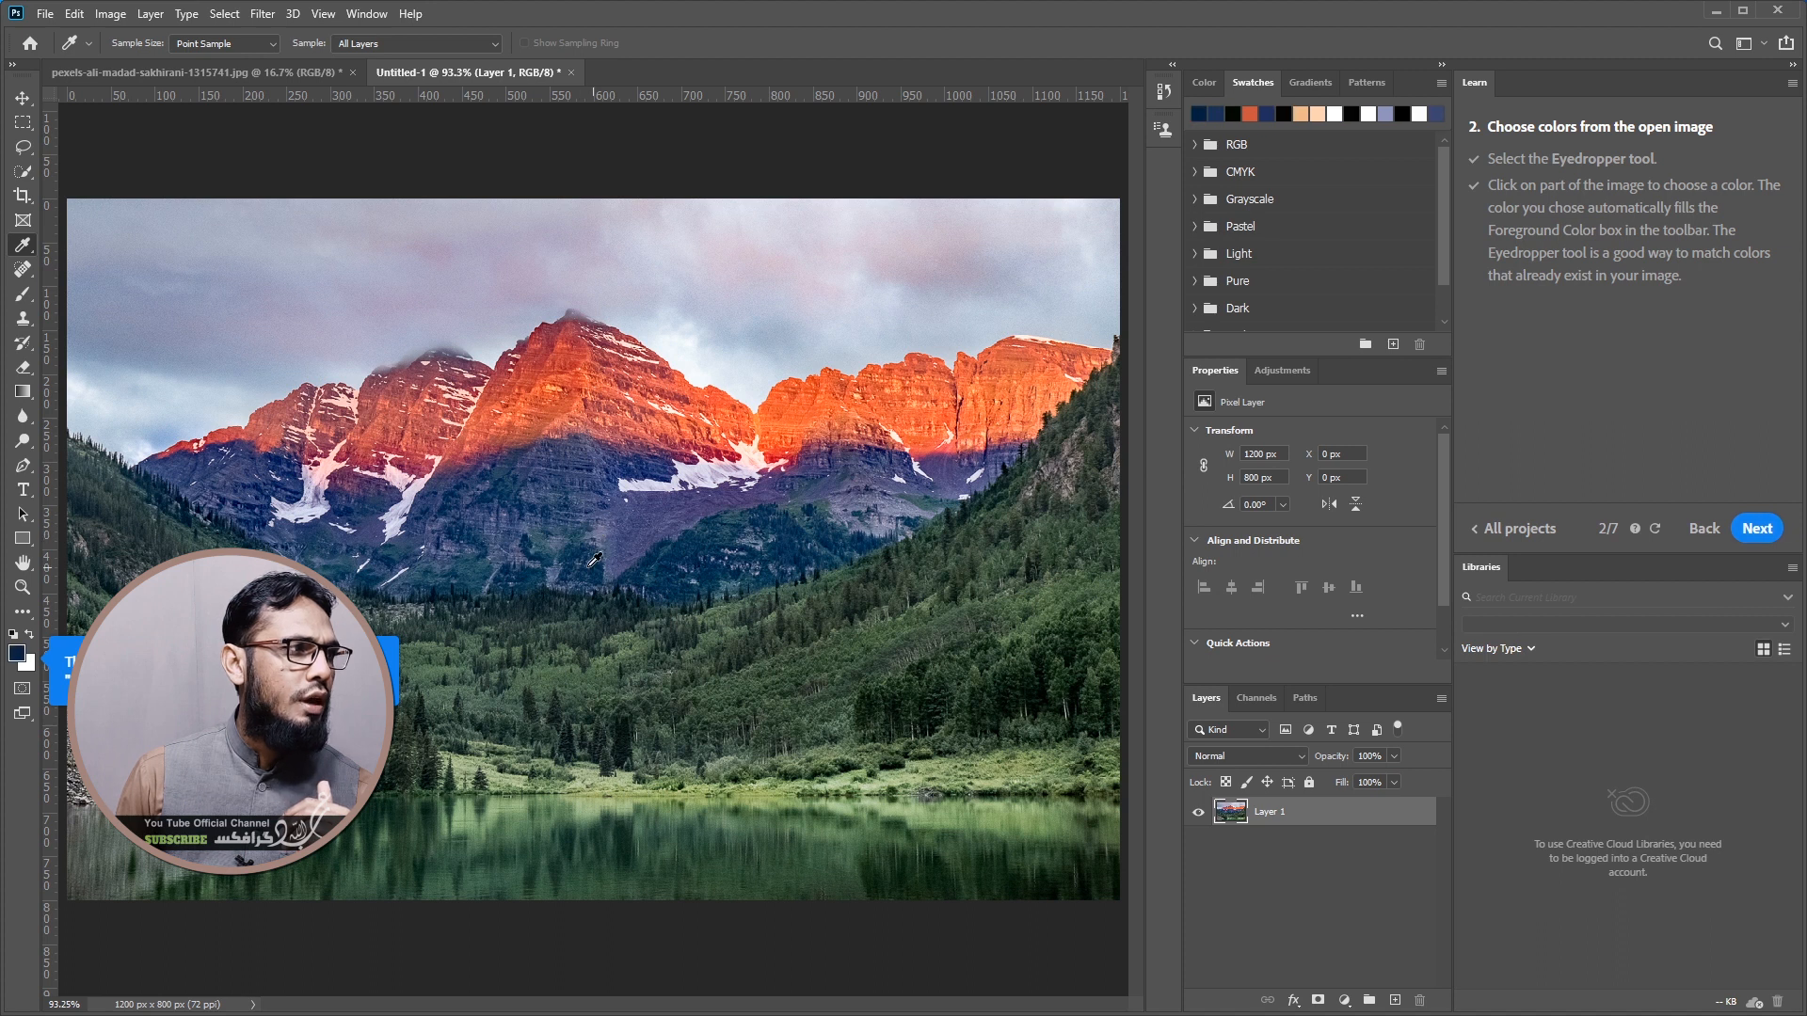
click(170, 413)
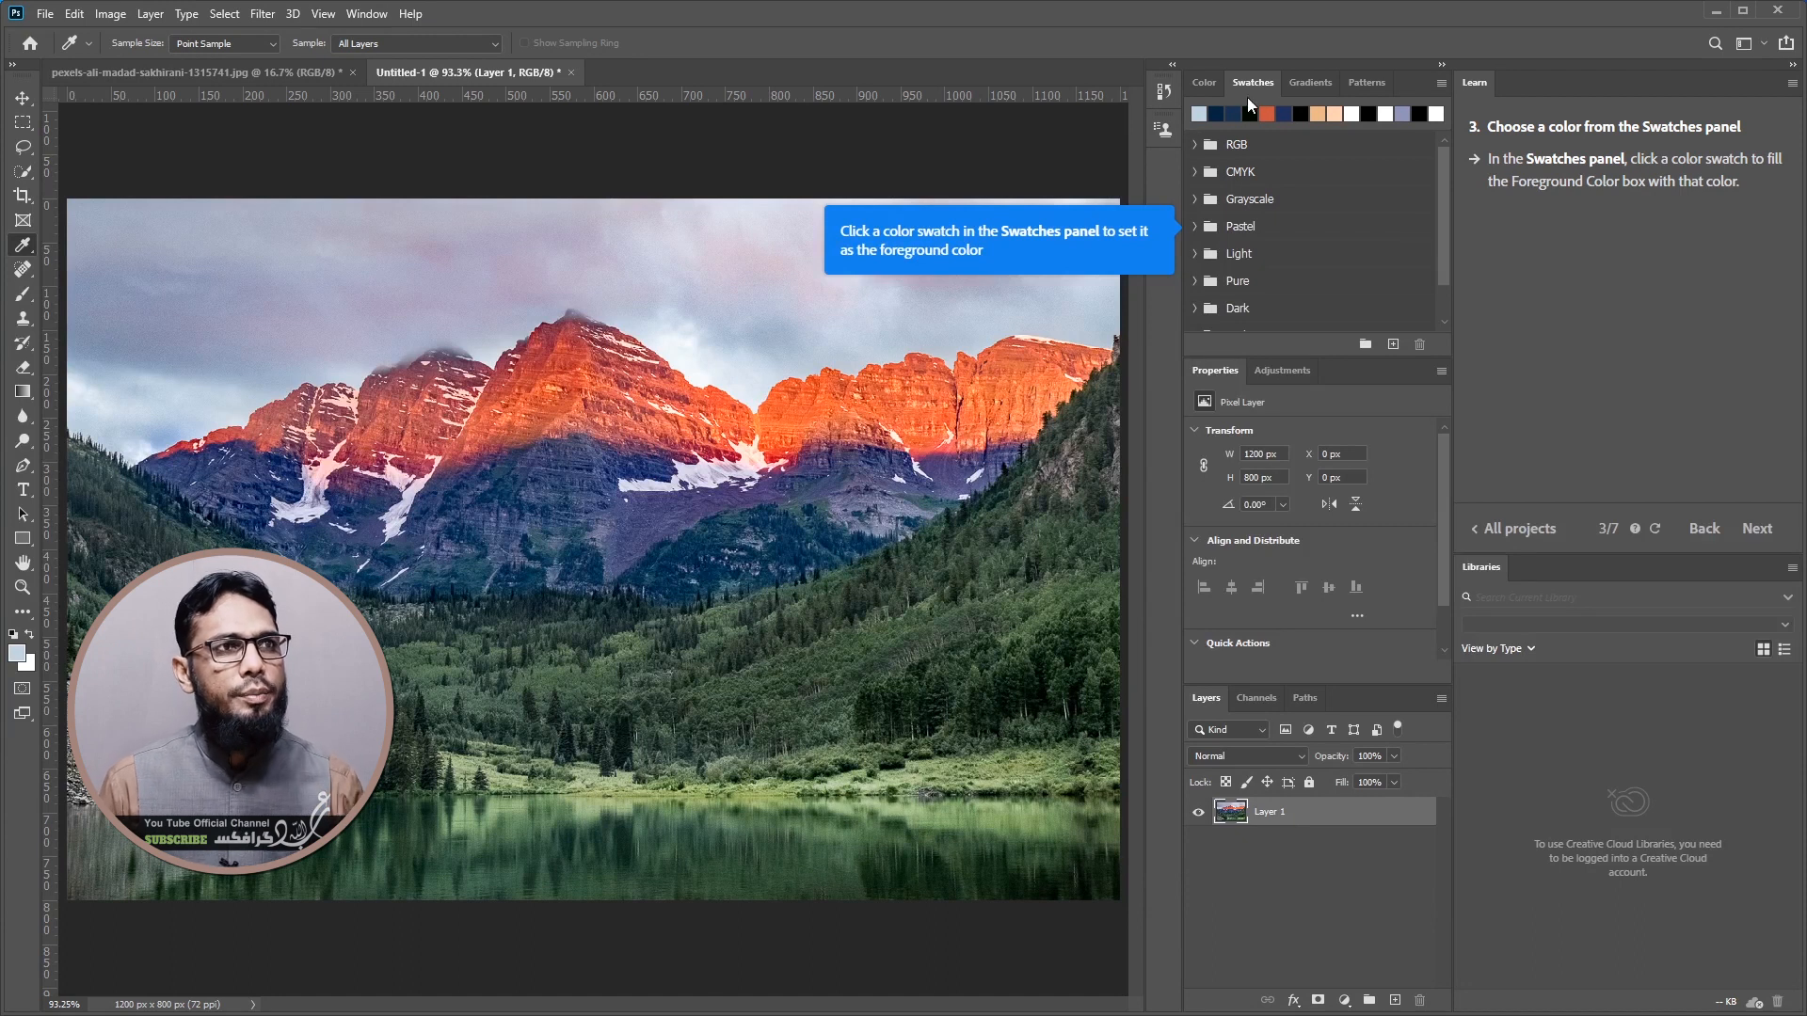
Choose foreground colors from the swatches: light orange from the Pastel group, yellow and light blue from the CMYK group
click(1194, 225)
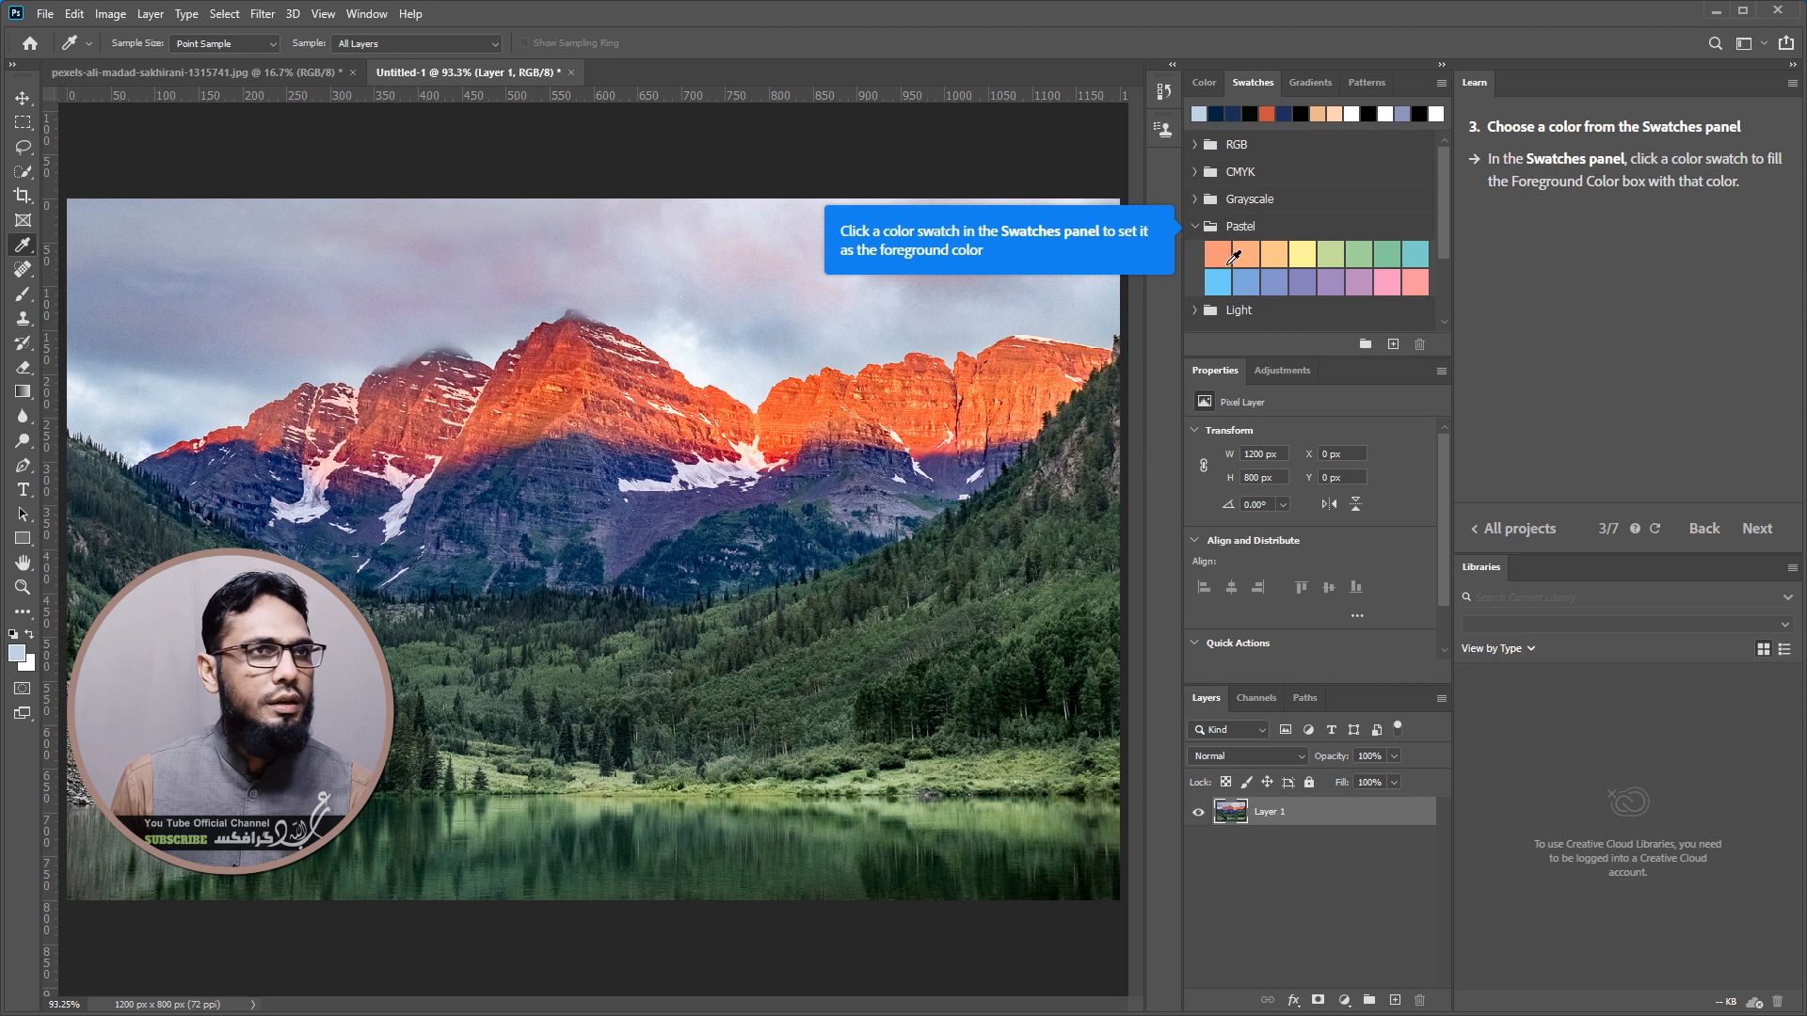
click(1282, 256)
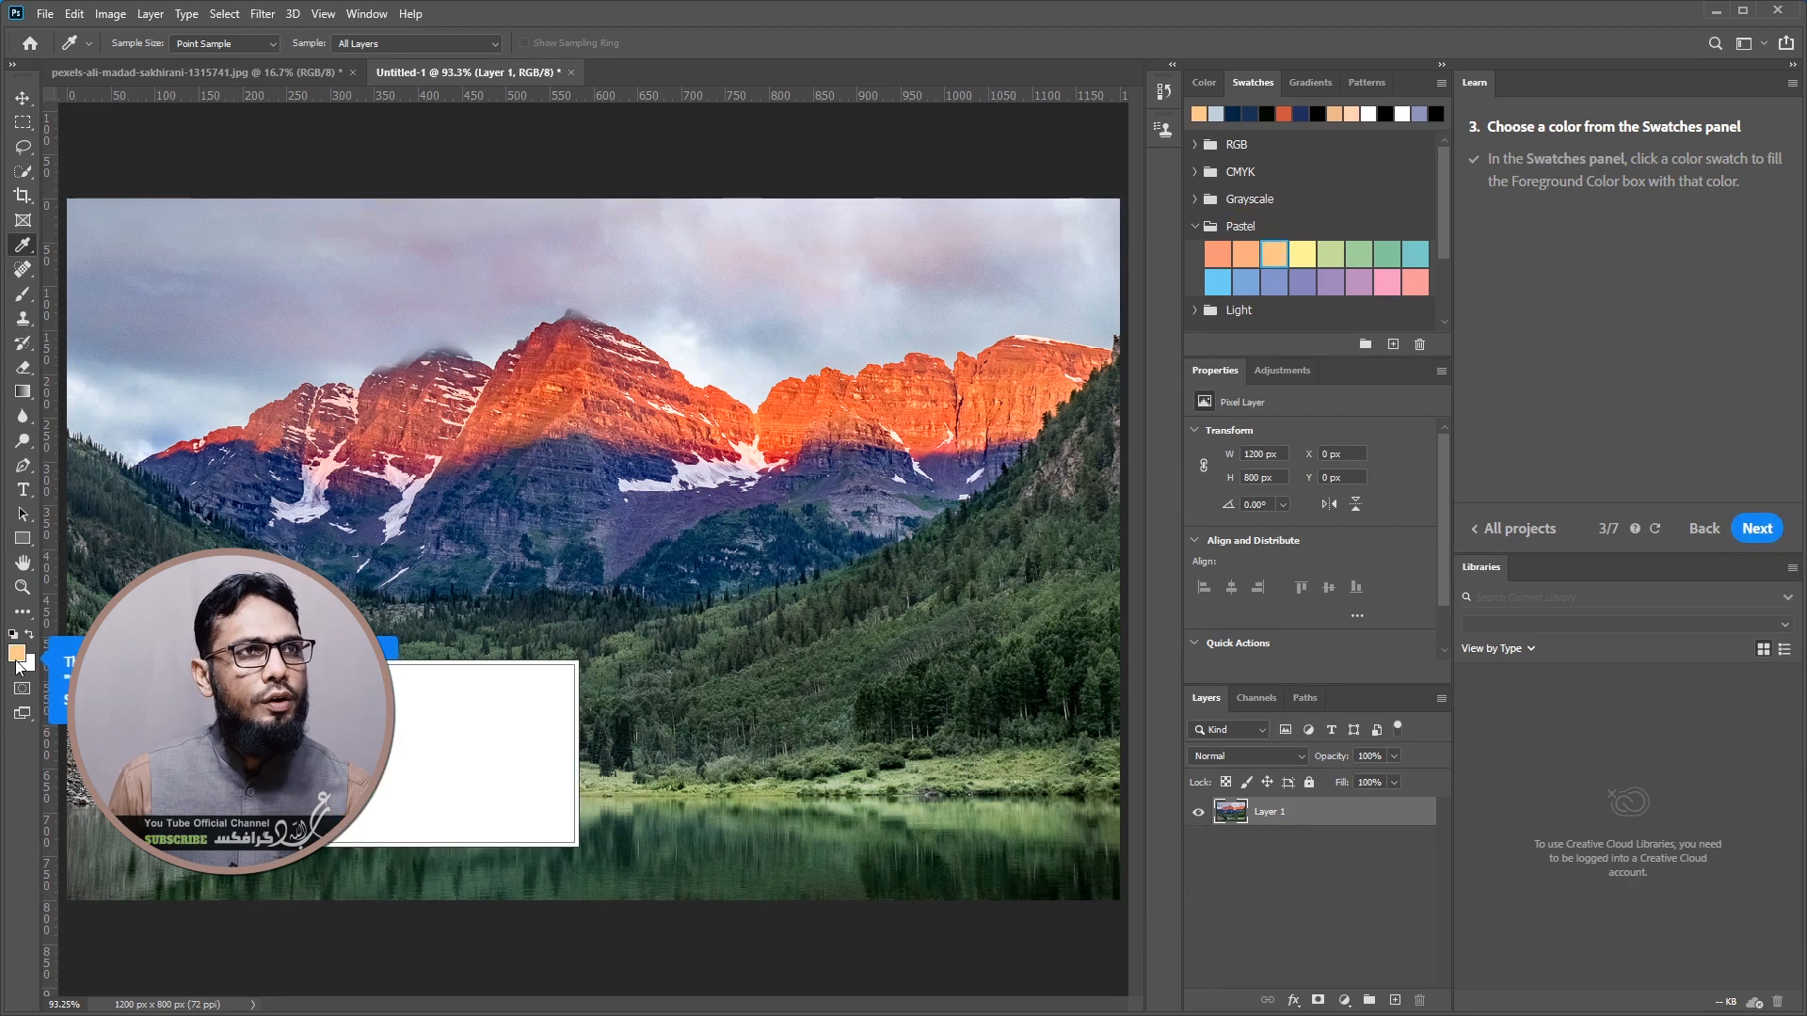
click(1196, 171)
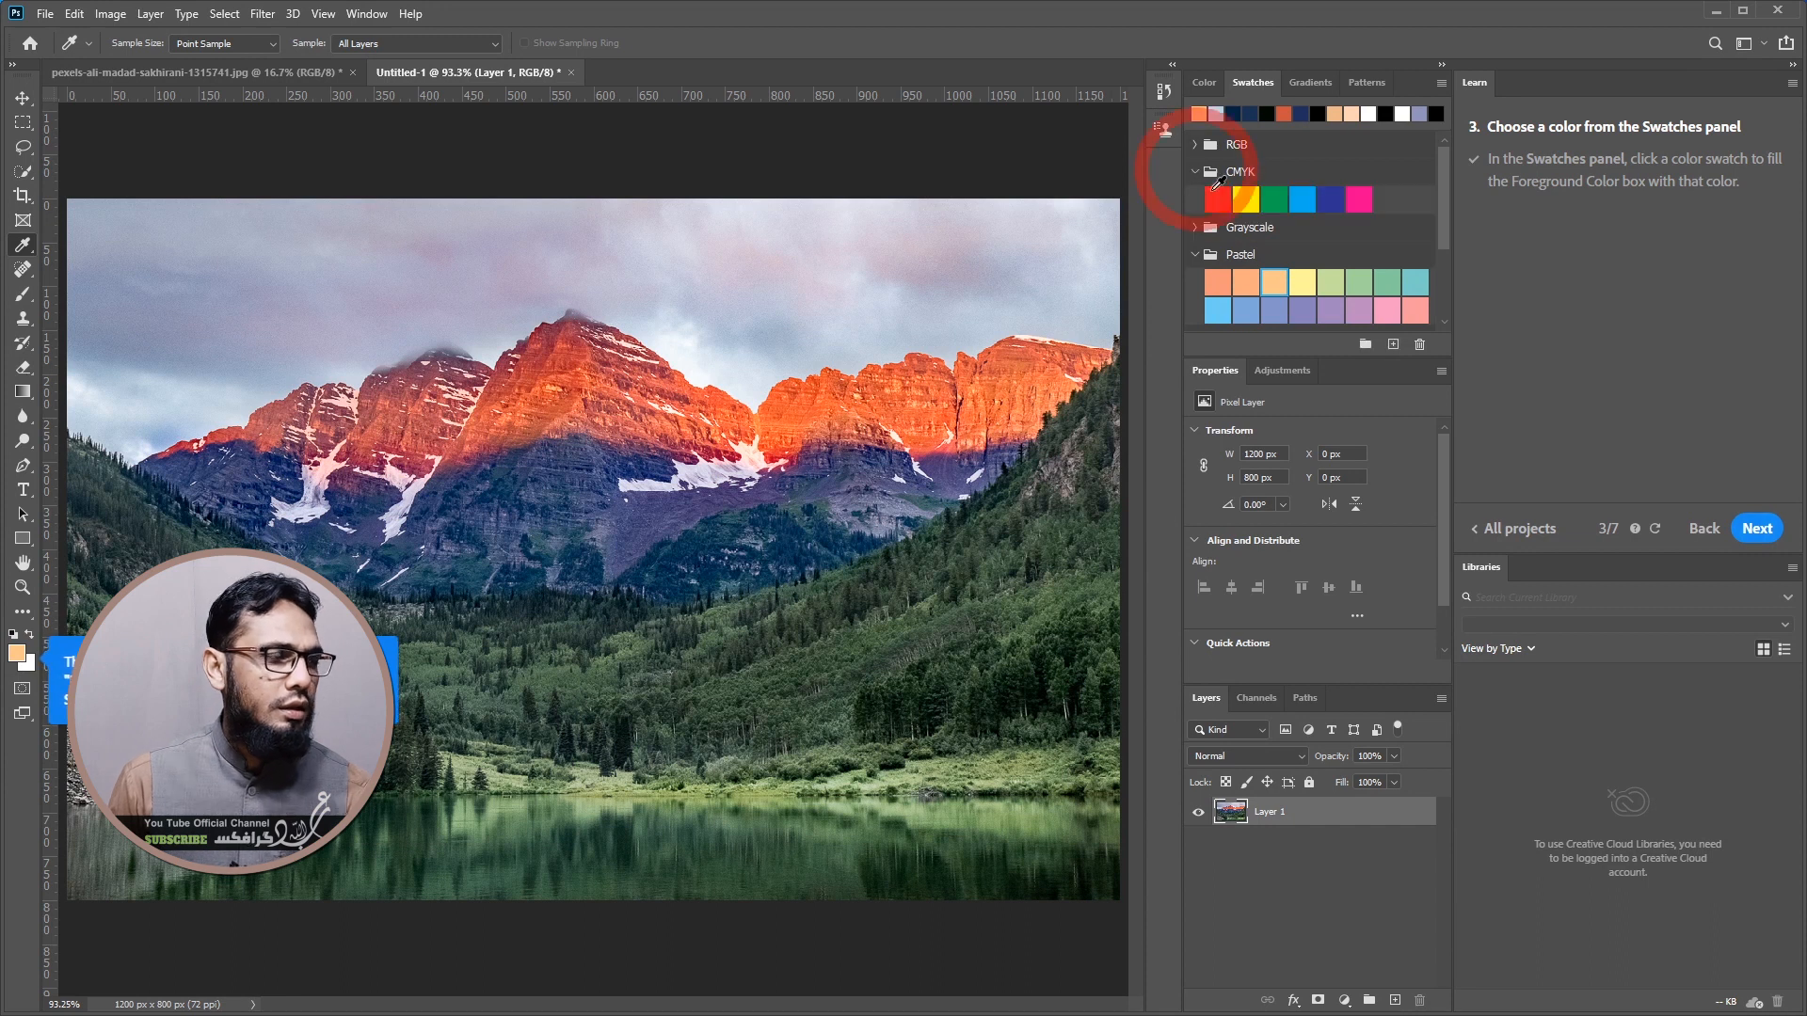
click(1240, 199)
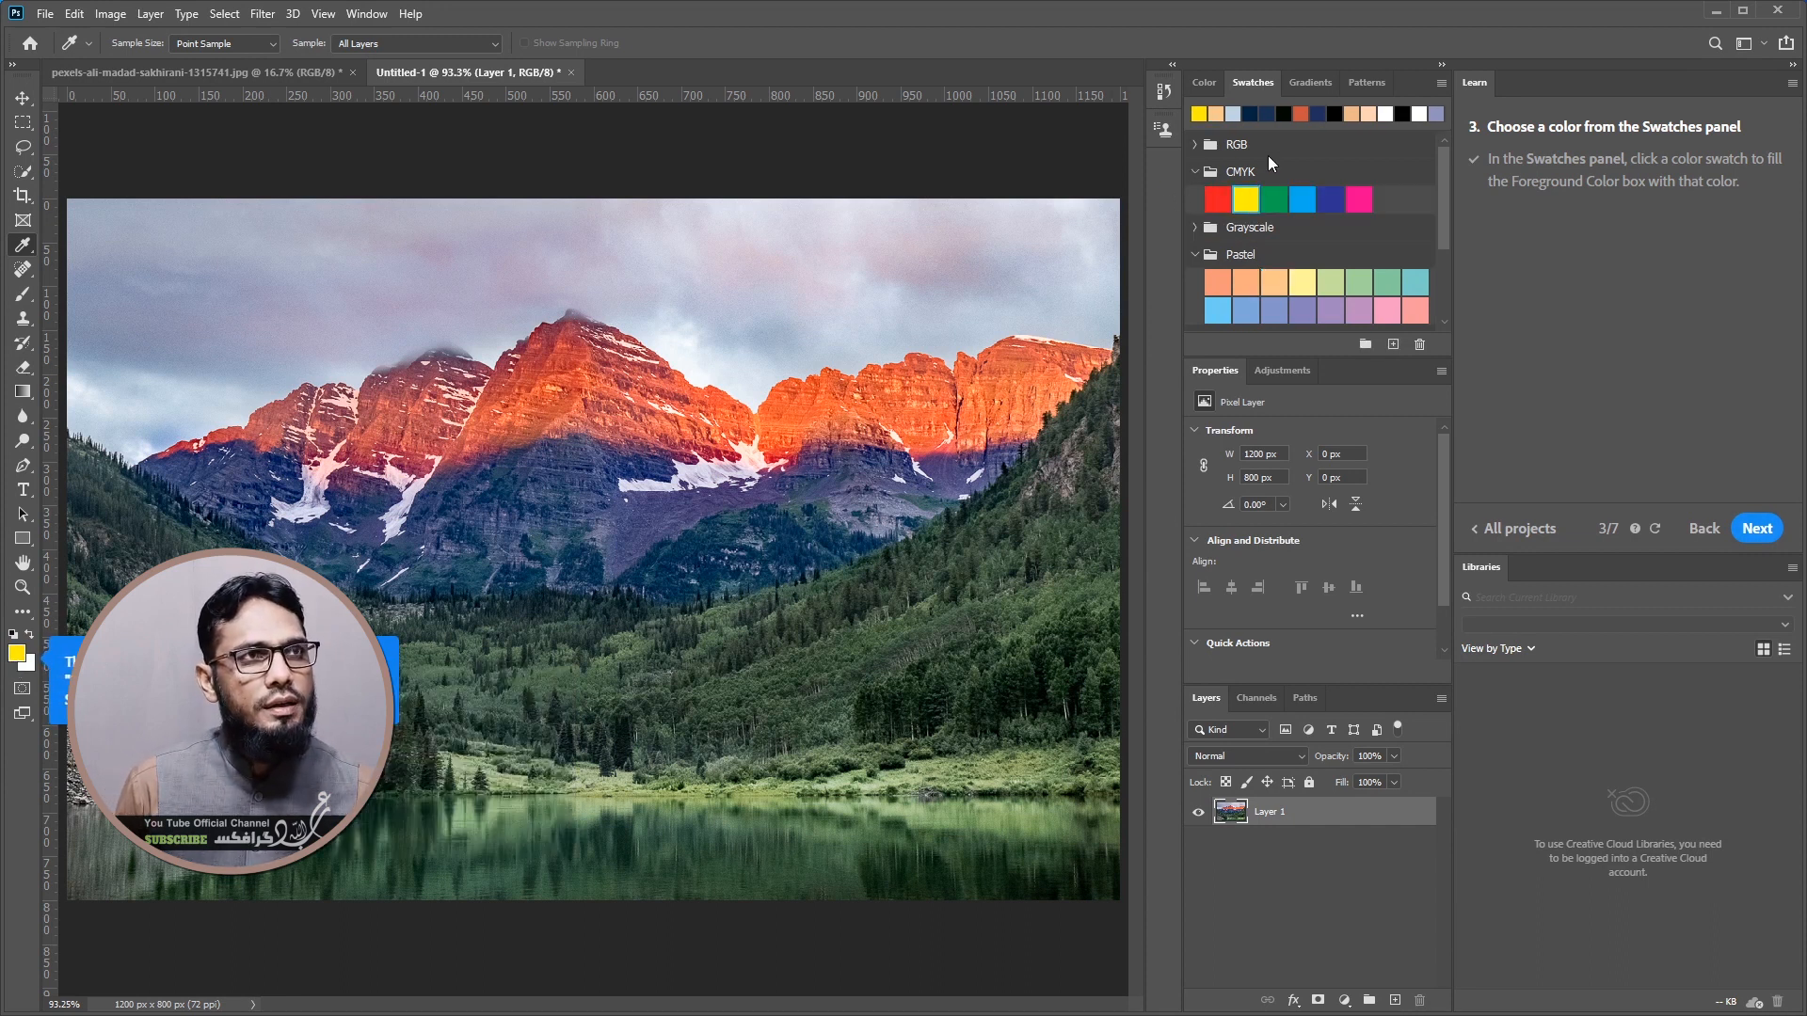
click(1305, 196)
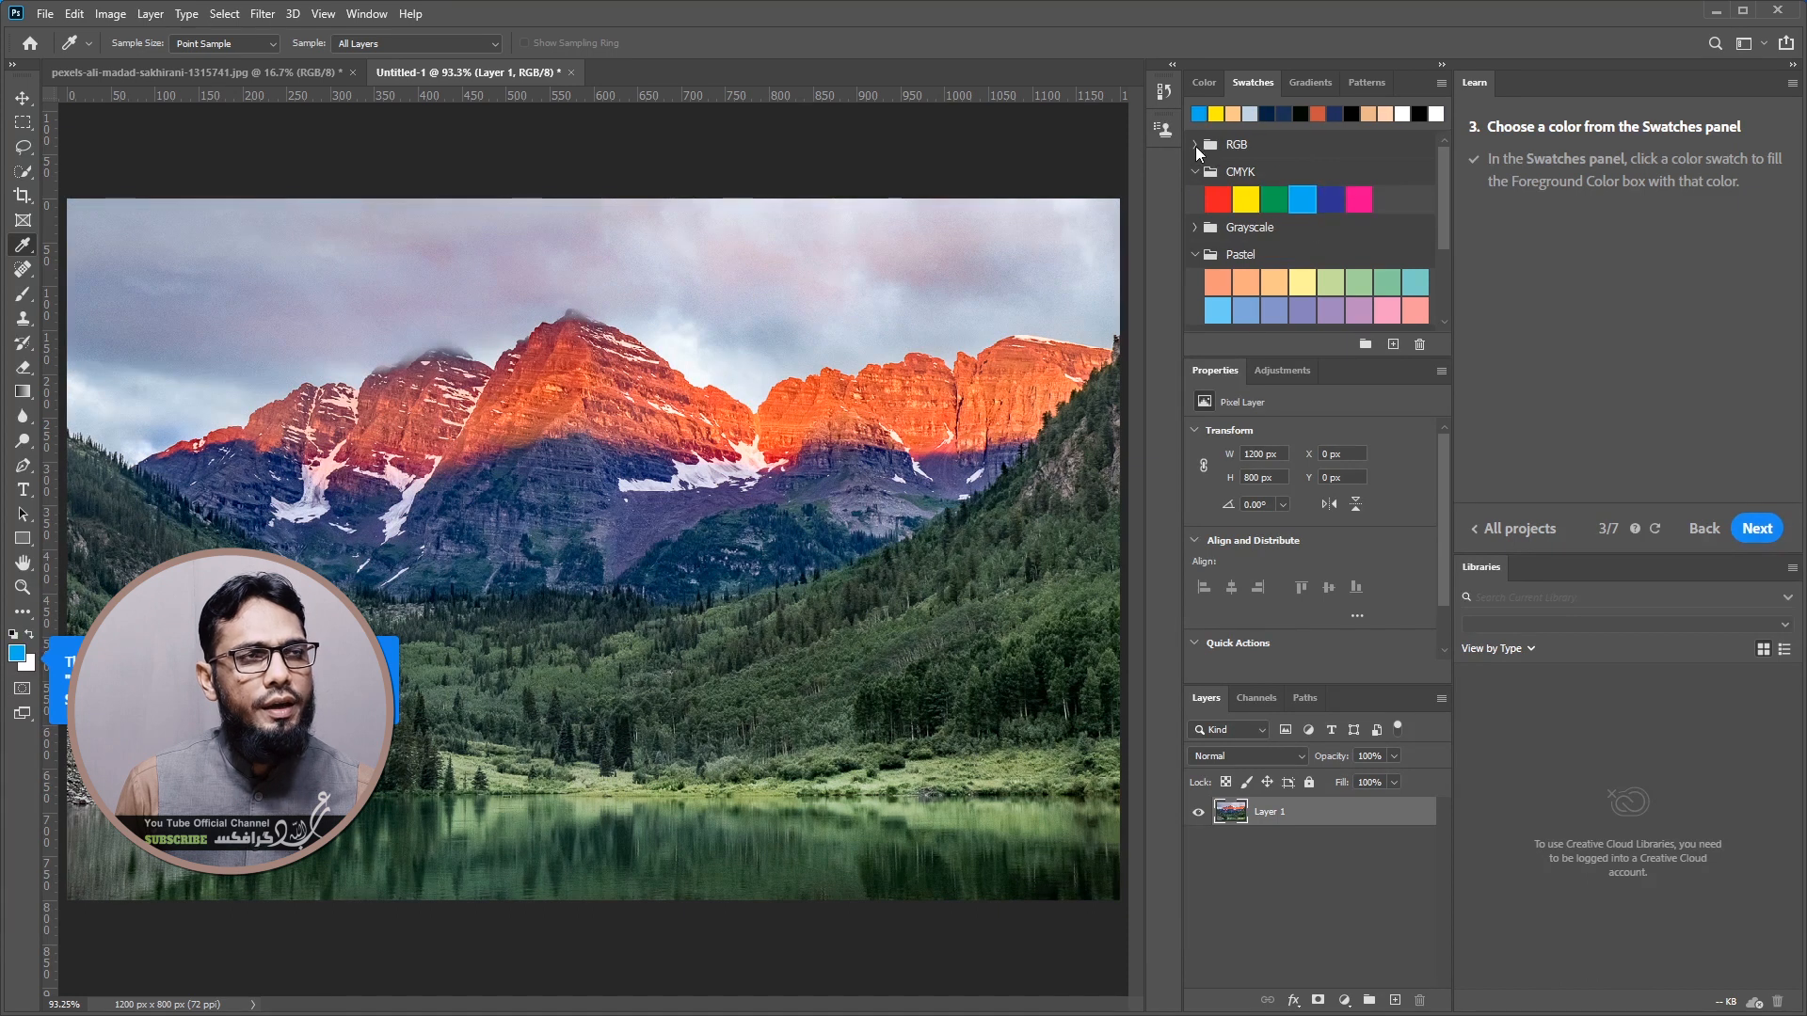
Try yellow and pure blue from the RGB swatch group as the foreground color
click(1195, 144)
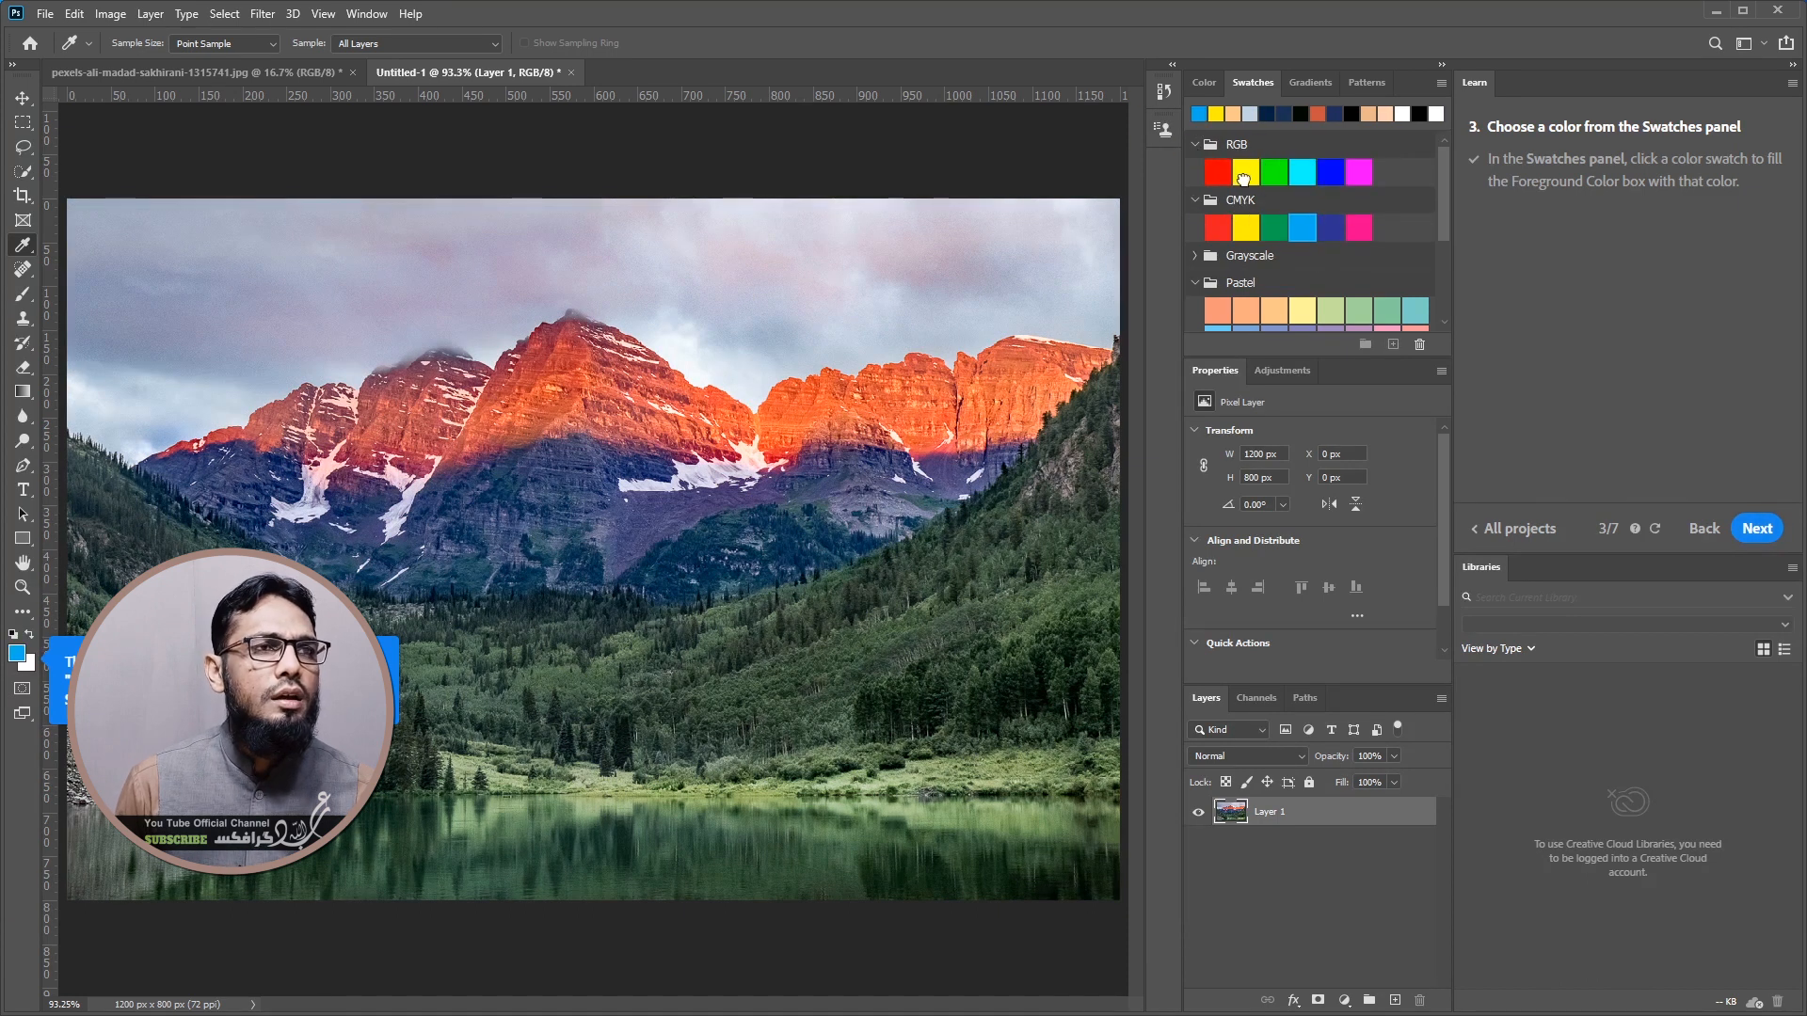
click(1247, 173)
click(1331, 172)
Set the foreground color to the dark indigo swatch from the Dark group
scroll(1243, 282, down, 3)
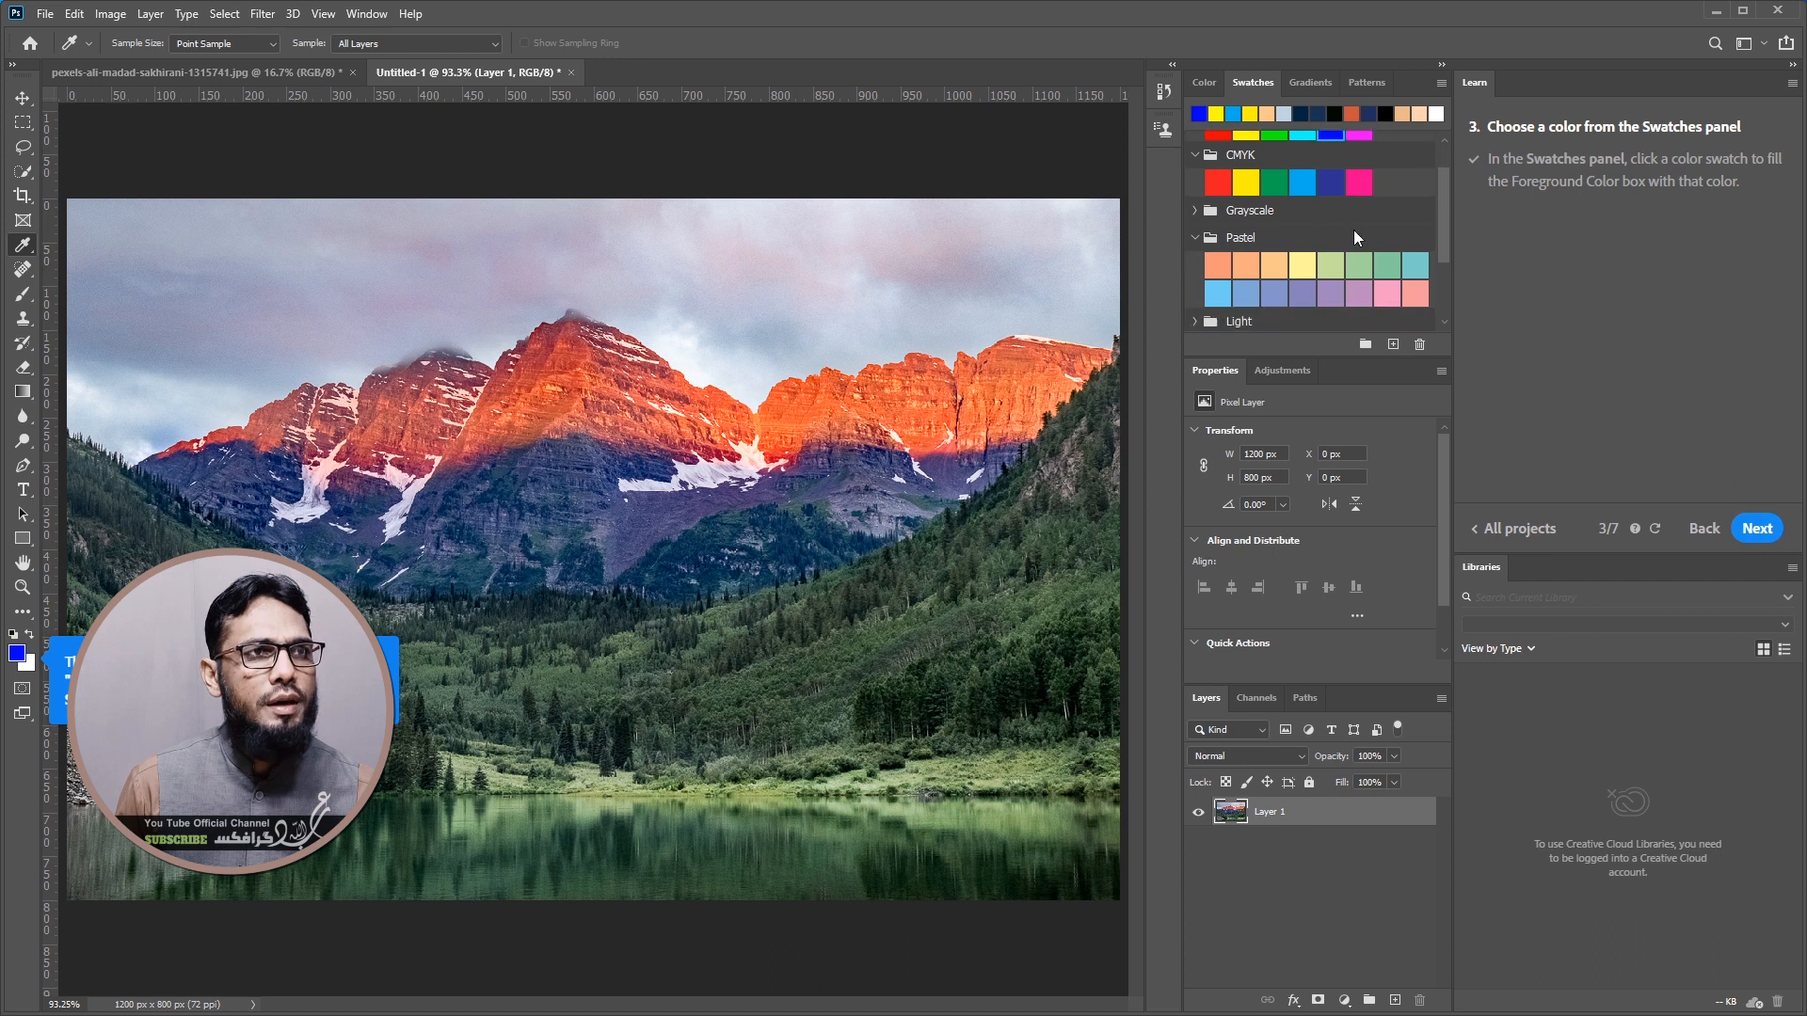
click(1195, 271)
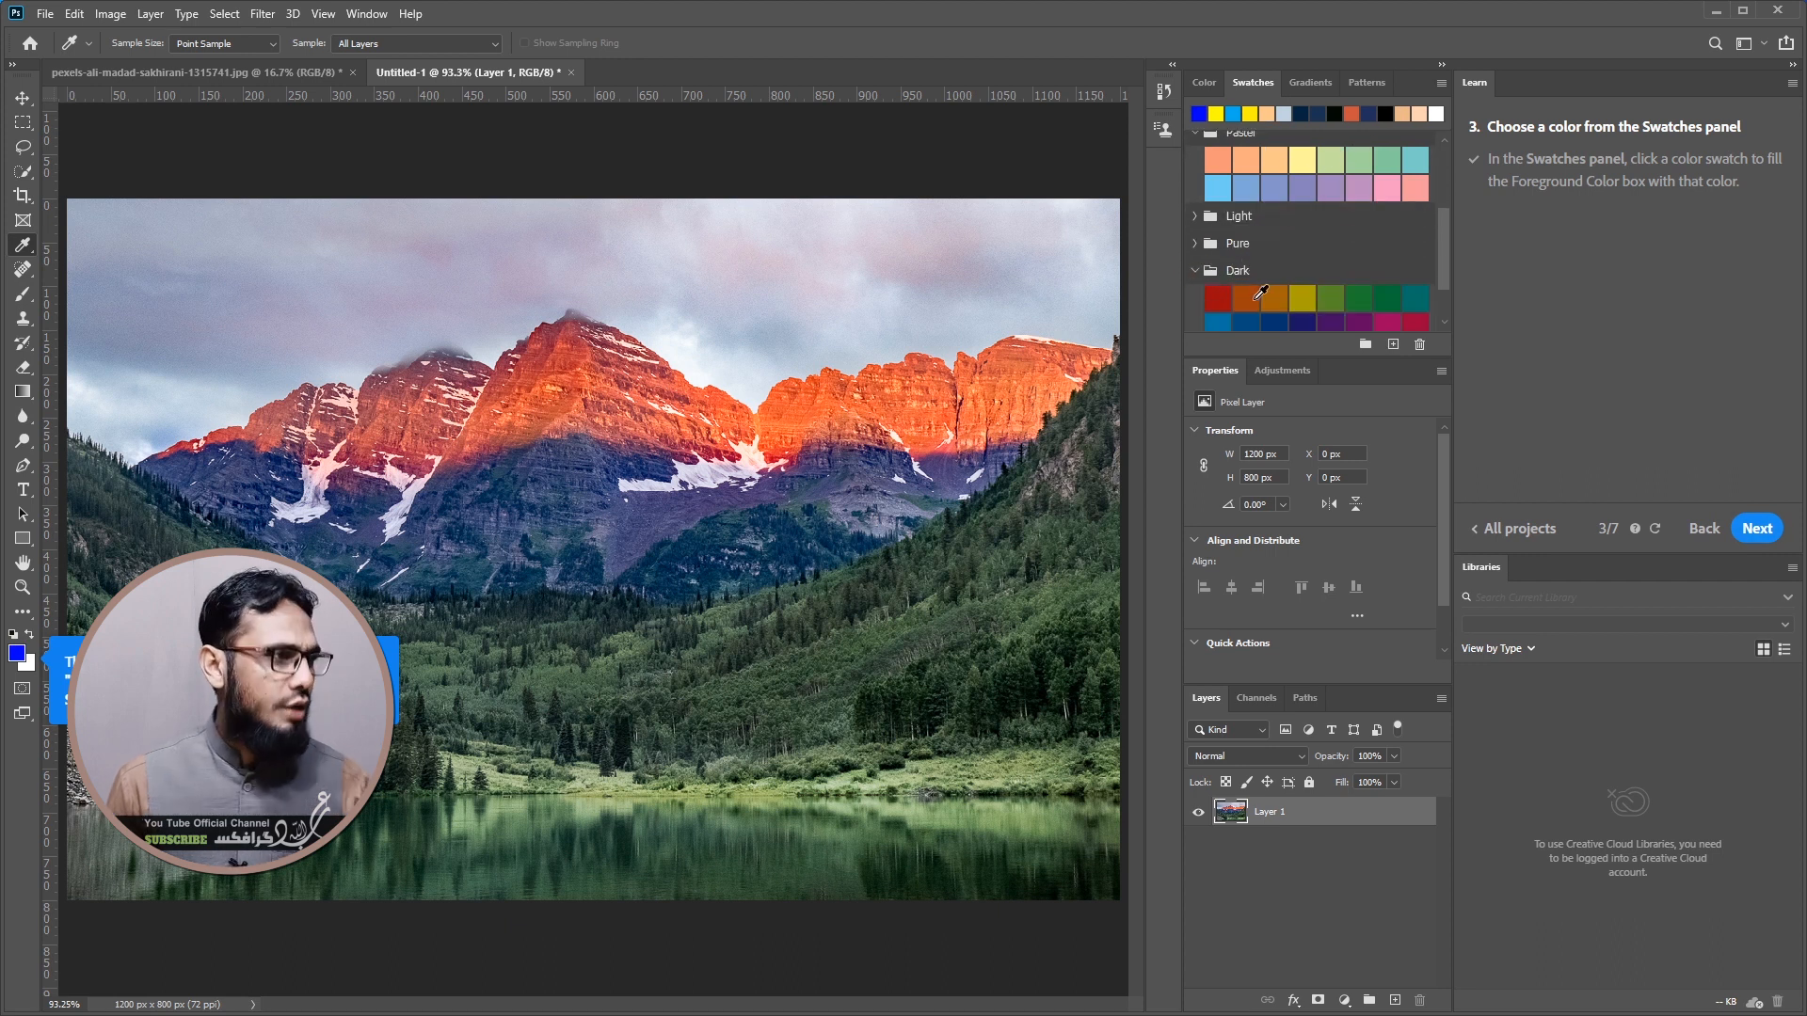
scroll(1318, 318, down, 1)
click(1310, 278)
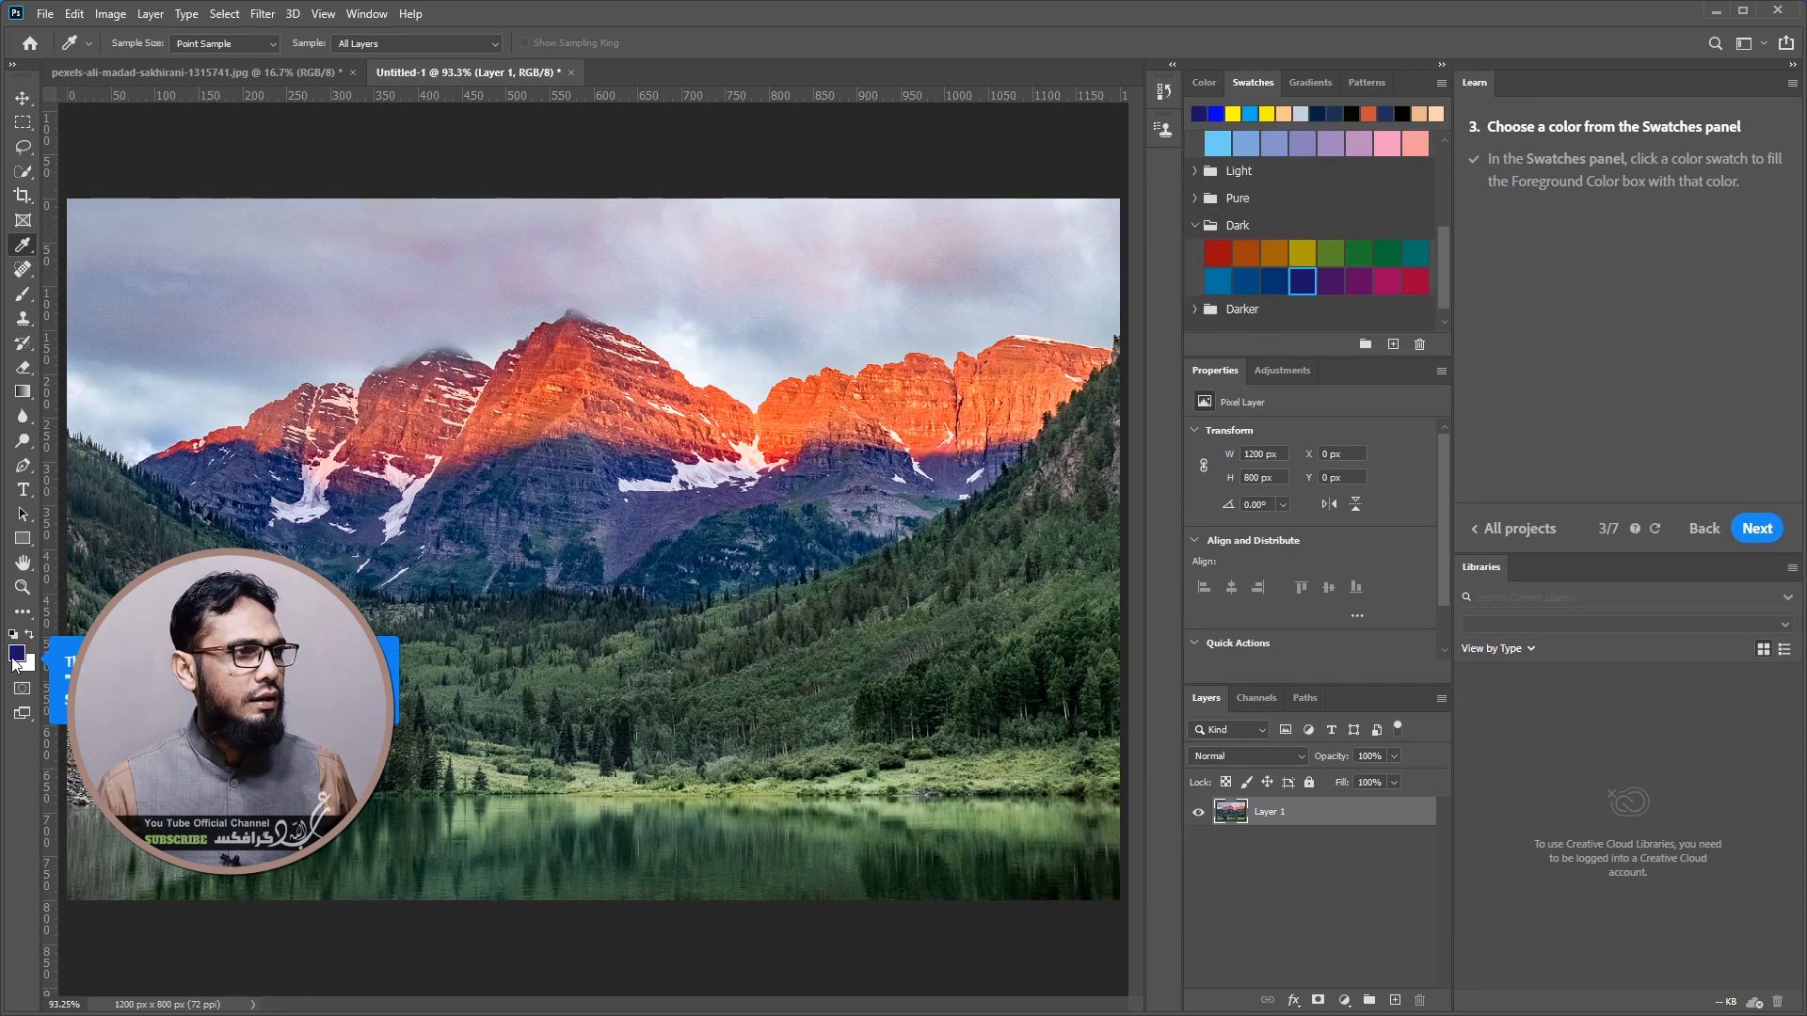